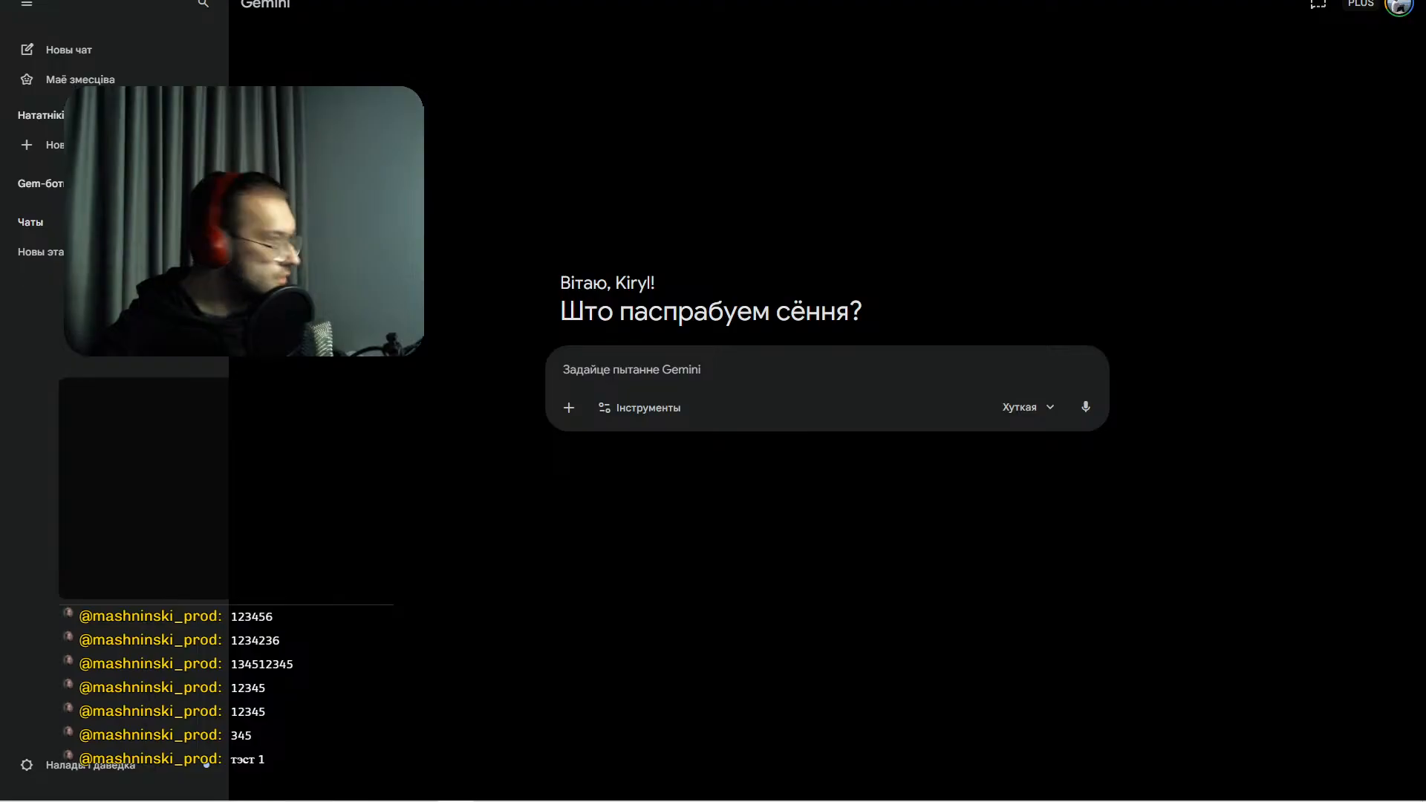
- Collapse the Gemini side menu and begin the prompt with "Вітаю!"
click(27, 5)
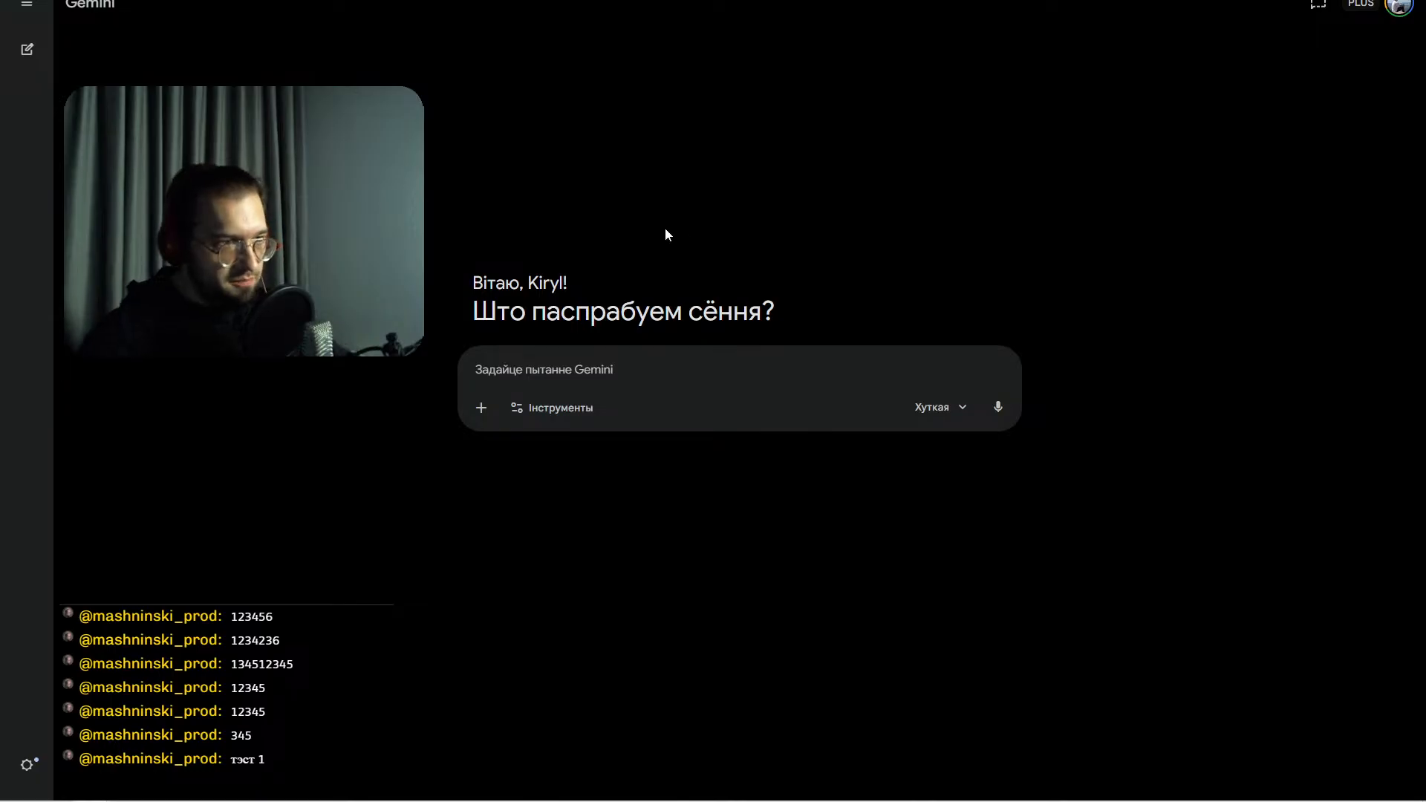
click(651, 365)
text(Вітаю!)
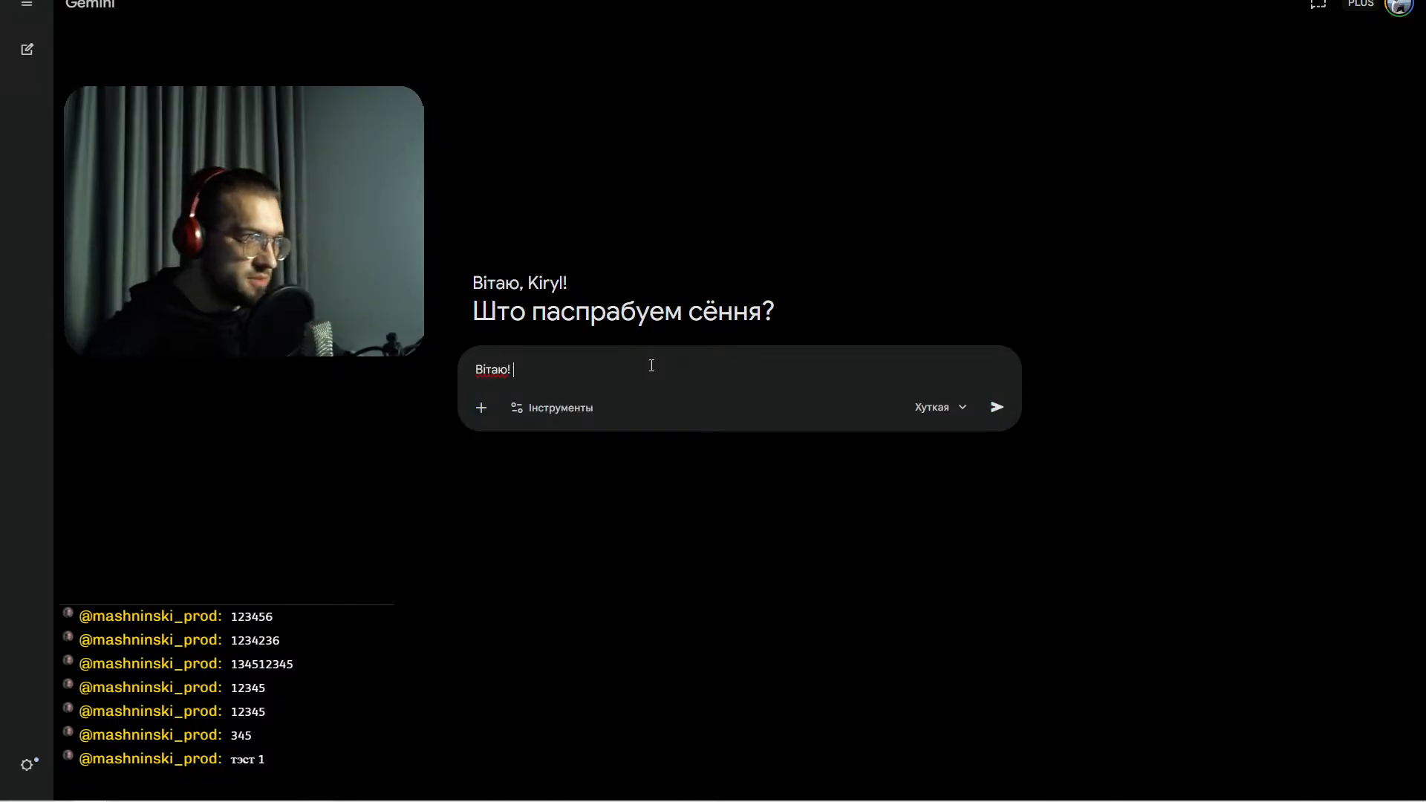
key(ctrl+t)
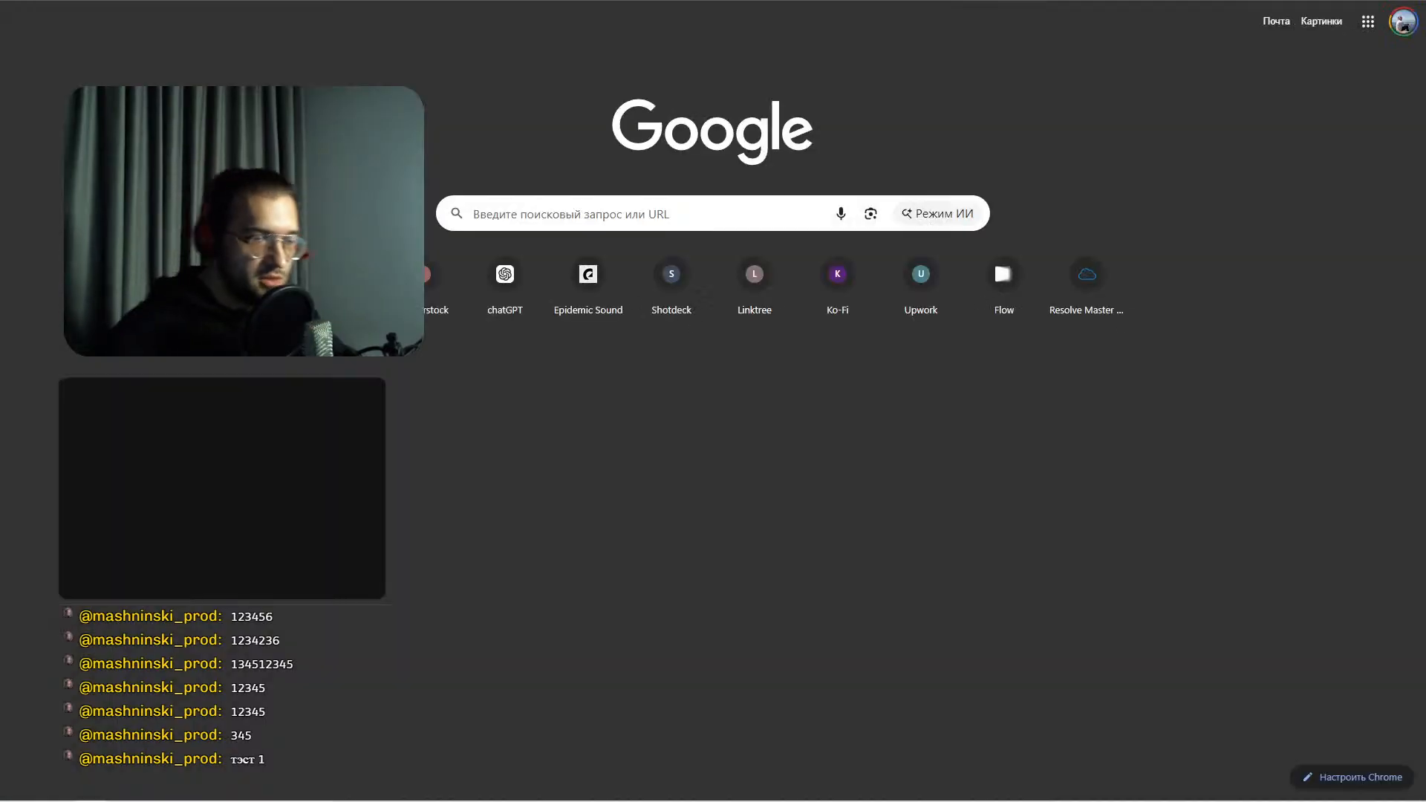
key(super+space)
text(no)
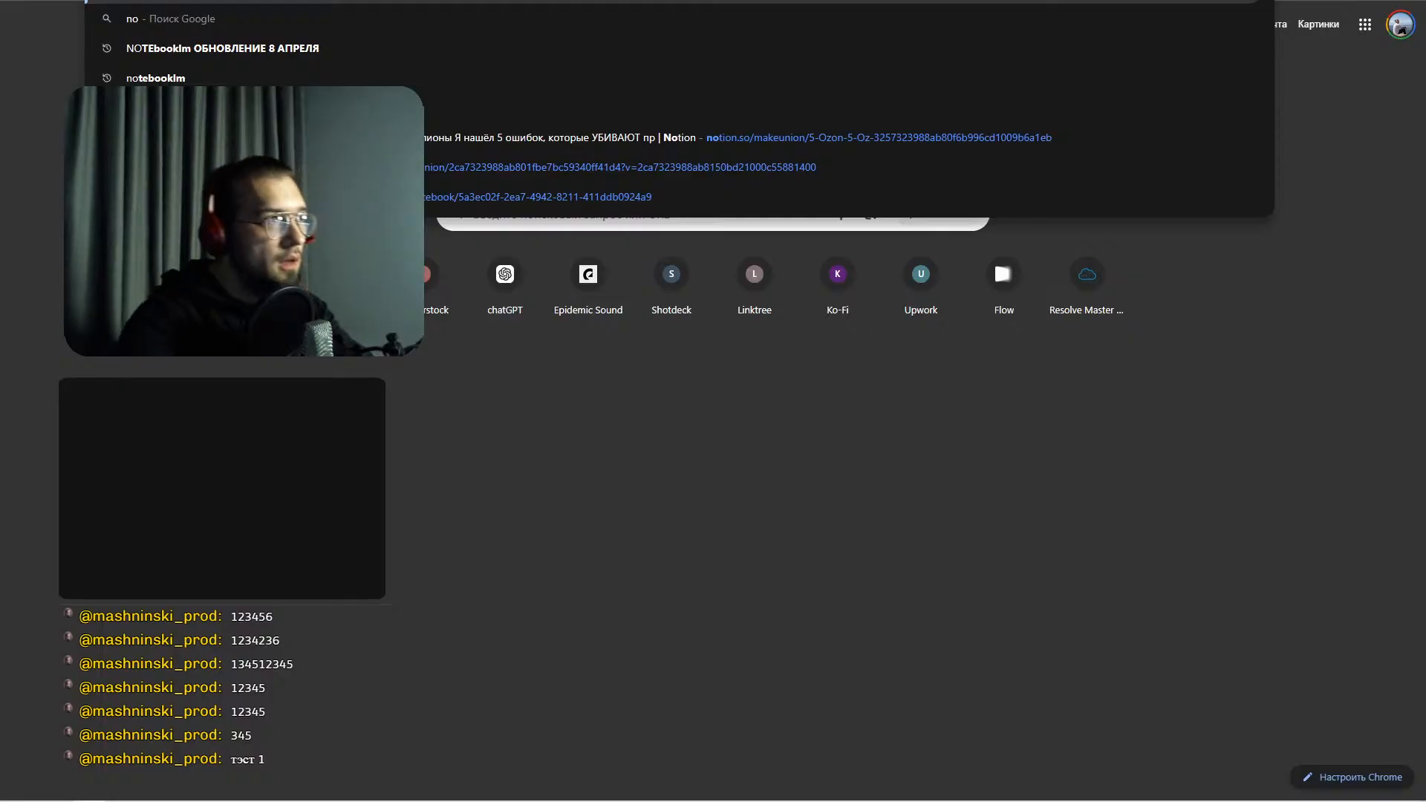
key(Escape)
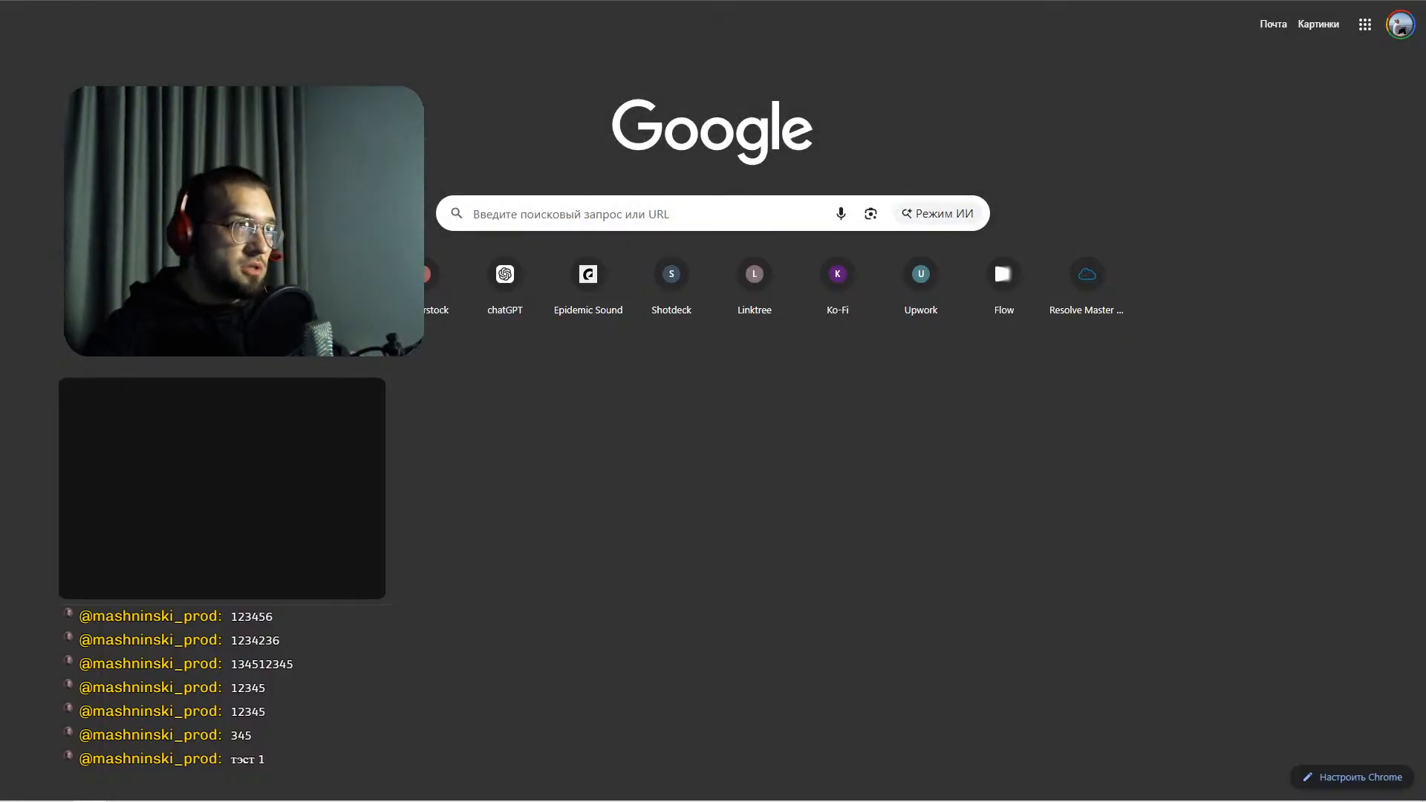
key(ctrl+w)
key(super+space)
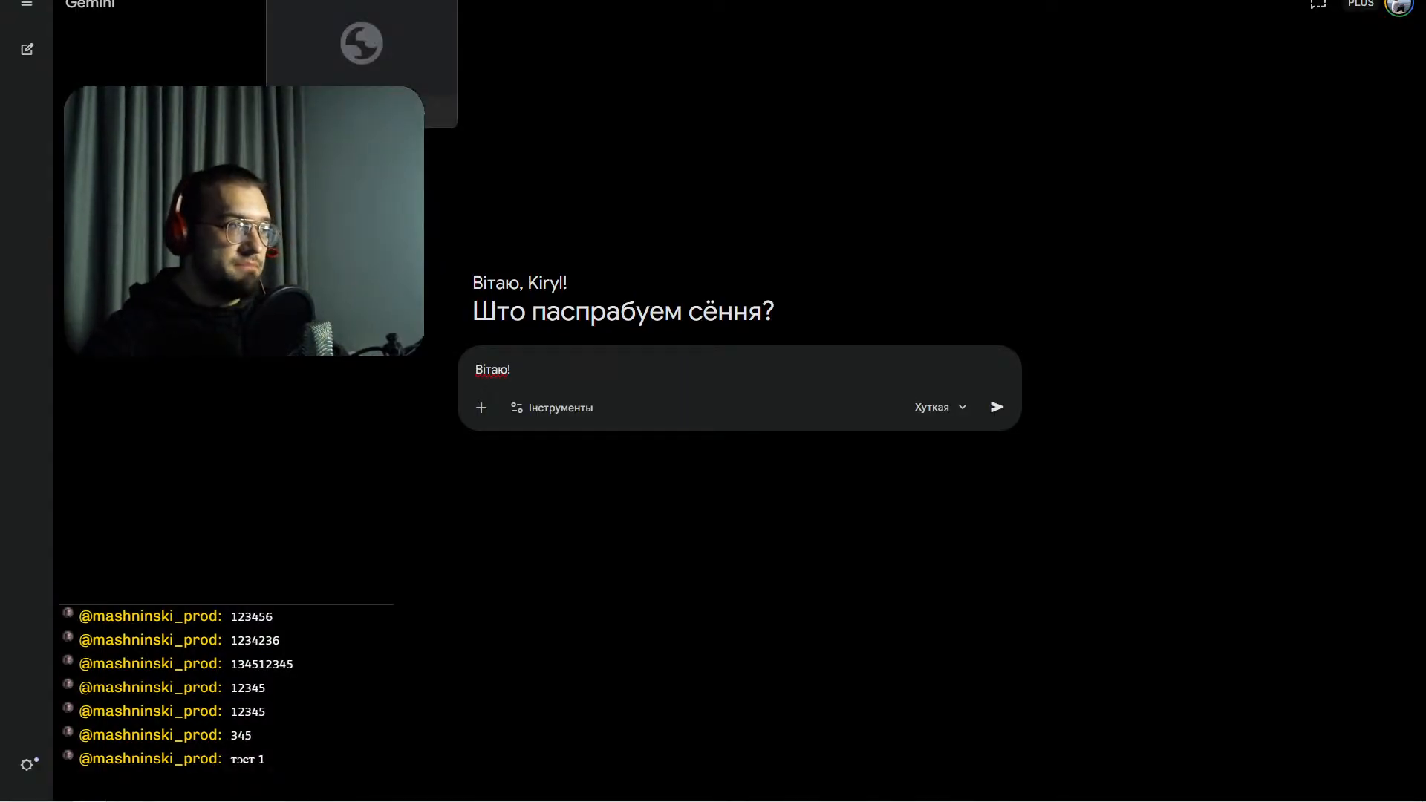
- Open NotebookLM in a new tab and create an empty notebook, dismissing the dialog for adding sources
key(ctrl+t)
text(no)
key(Return)
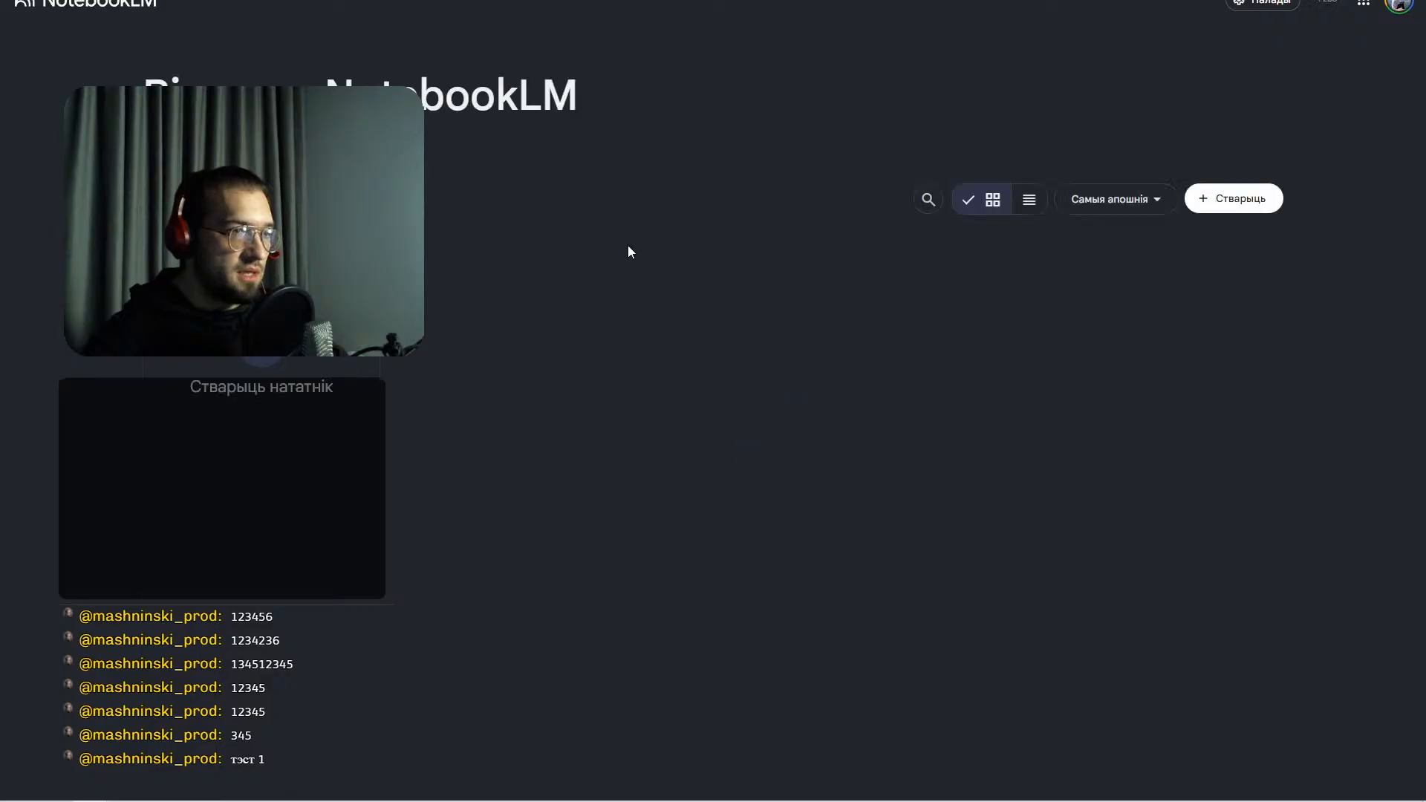
triple_click(710, 78)
click(710, 78)
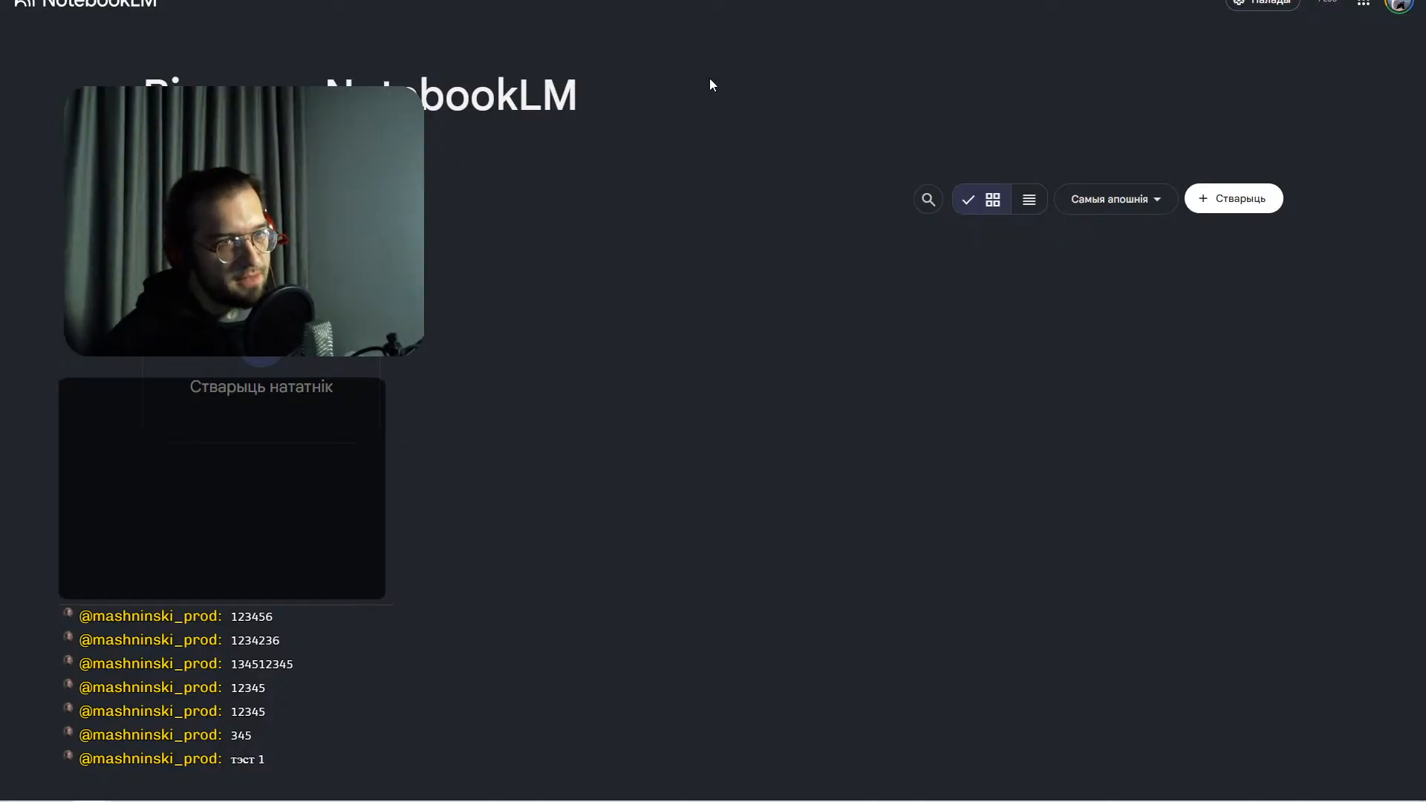
click(344, 358)
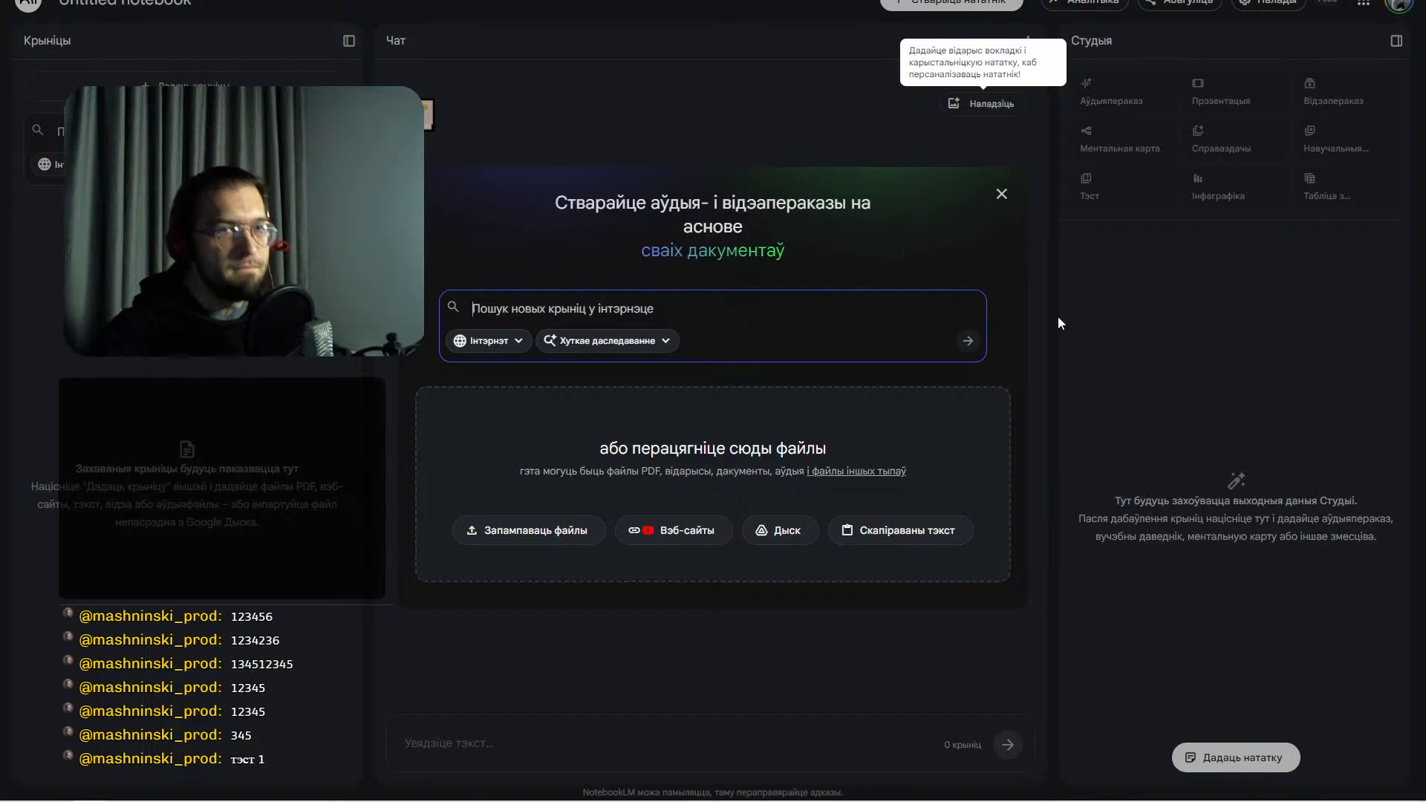
click(827, 51)
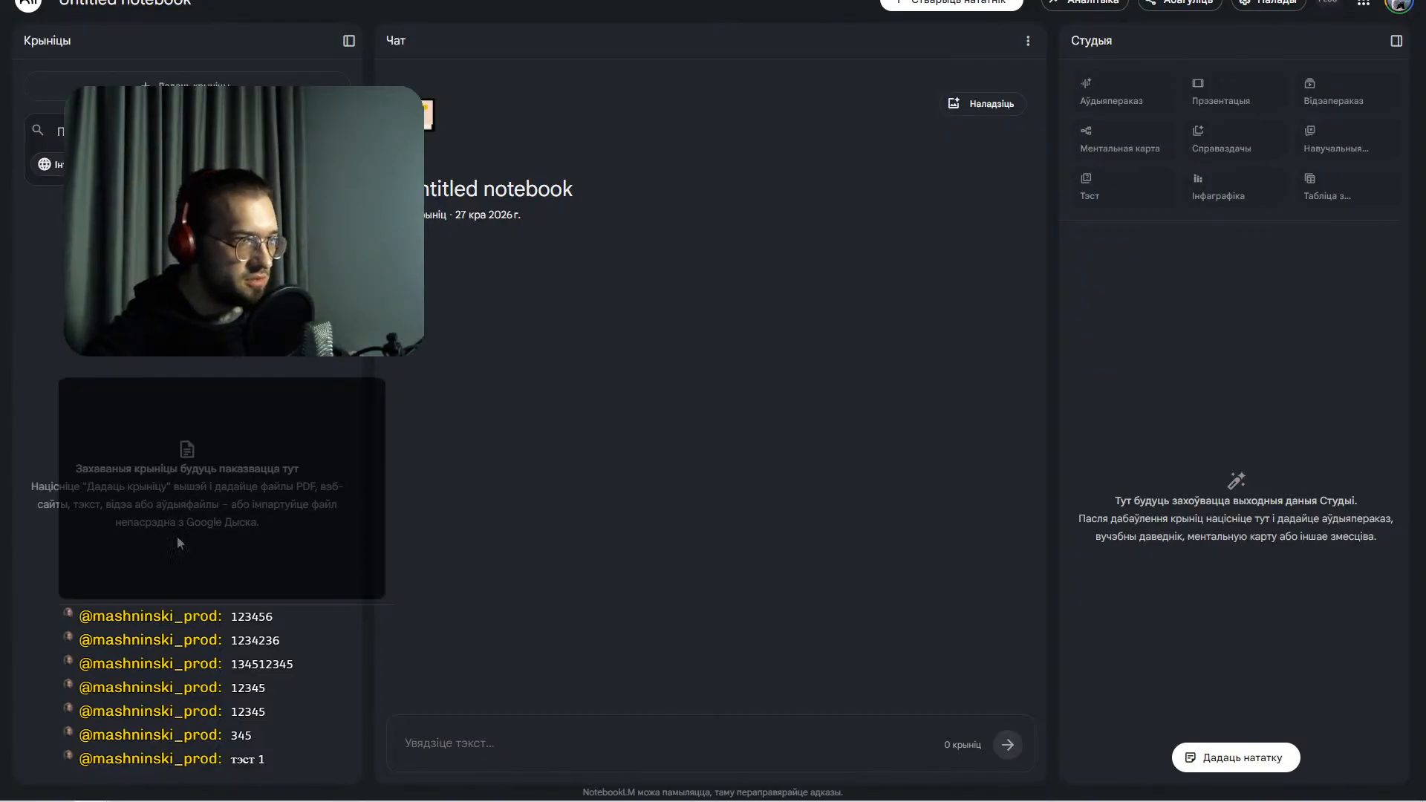
click(762, 733)
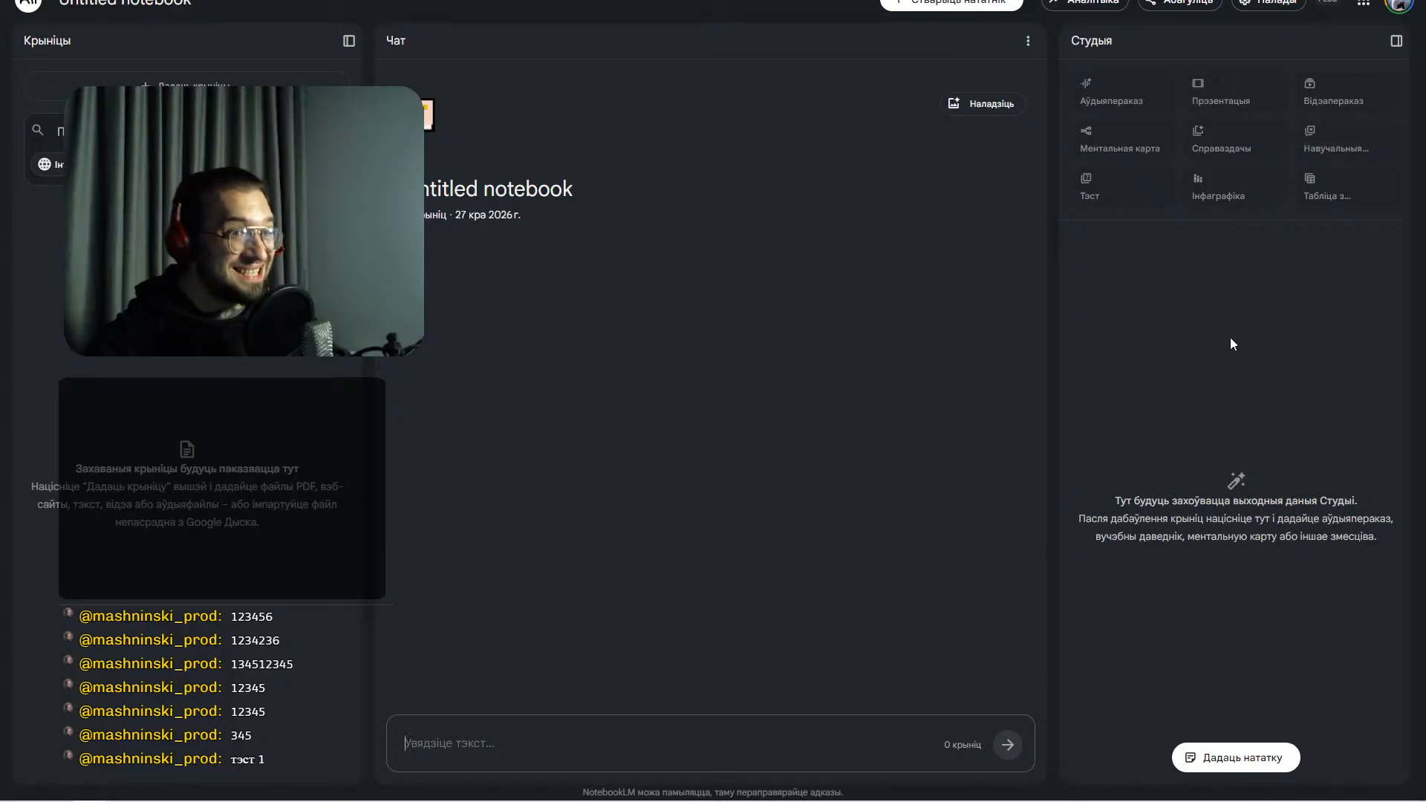
drag(1114, 507, 1371, 501)
click(1369, 497)
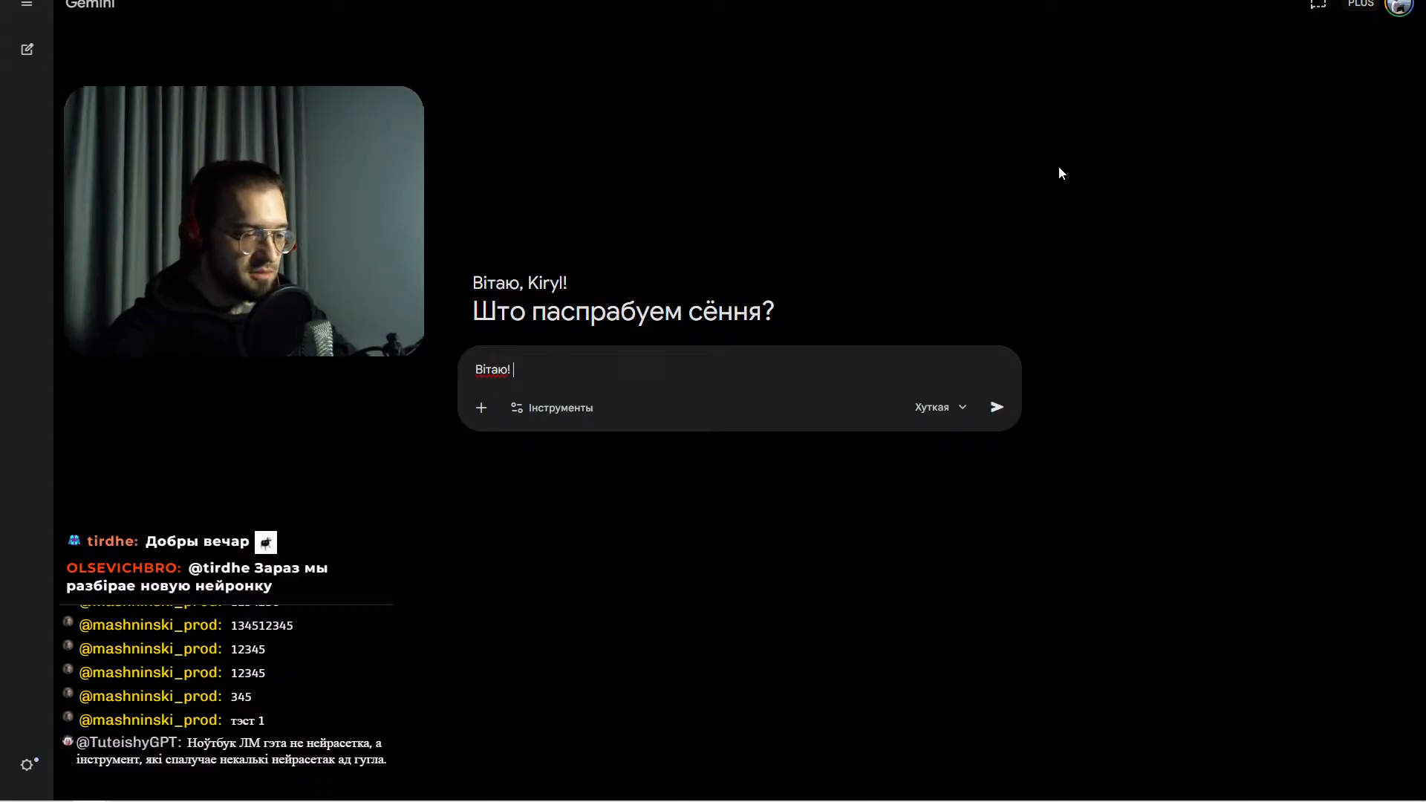
- Set the Gemini chat to Разважанне mode and continue the prompt with "У мяне стаіць задача: стварыць сабе лэндынг"
click(921, 423)
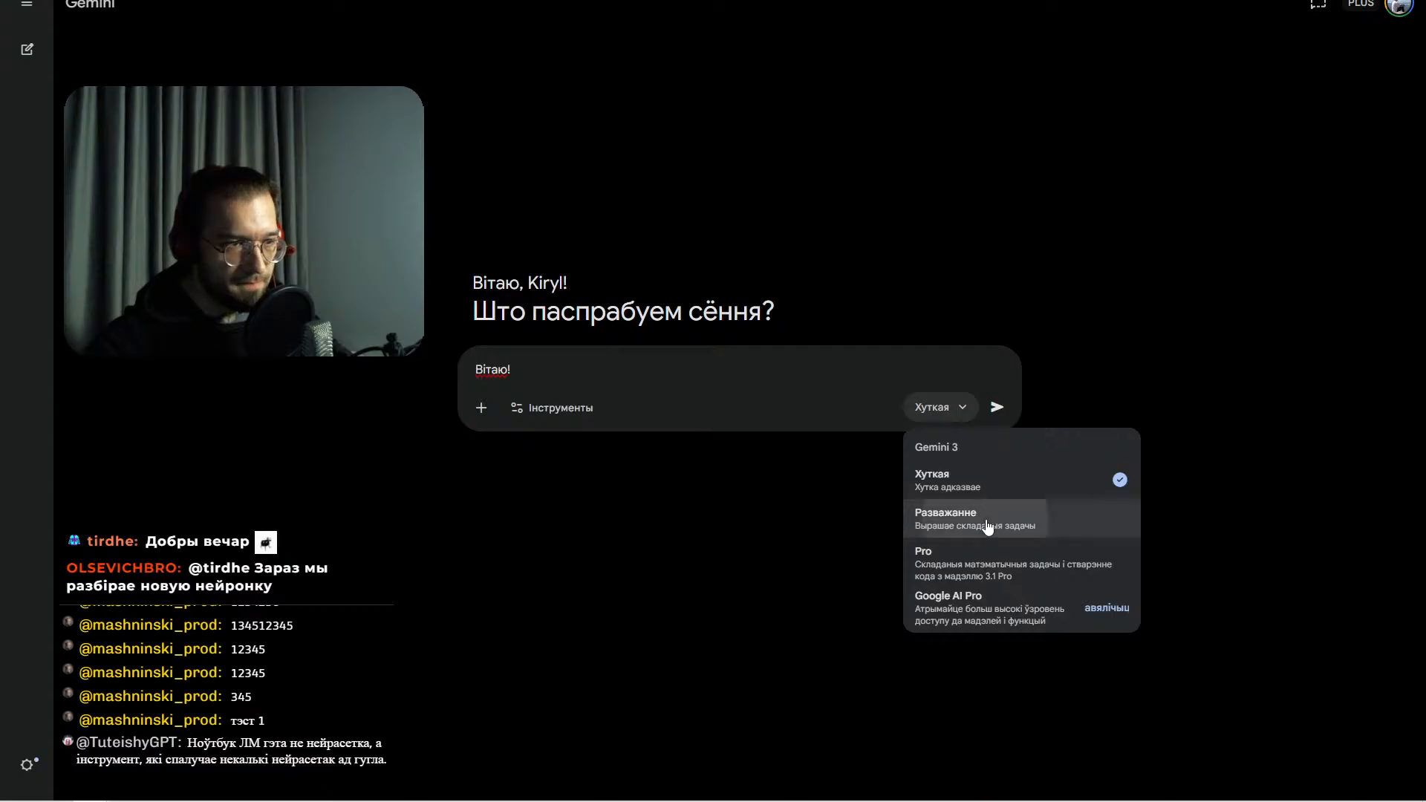
click(987, 524)
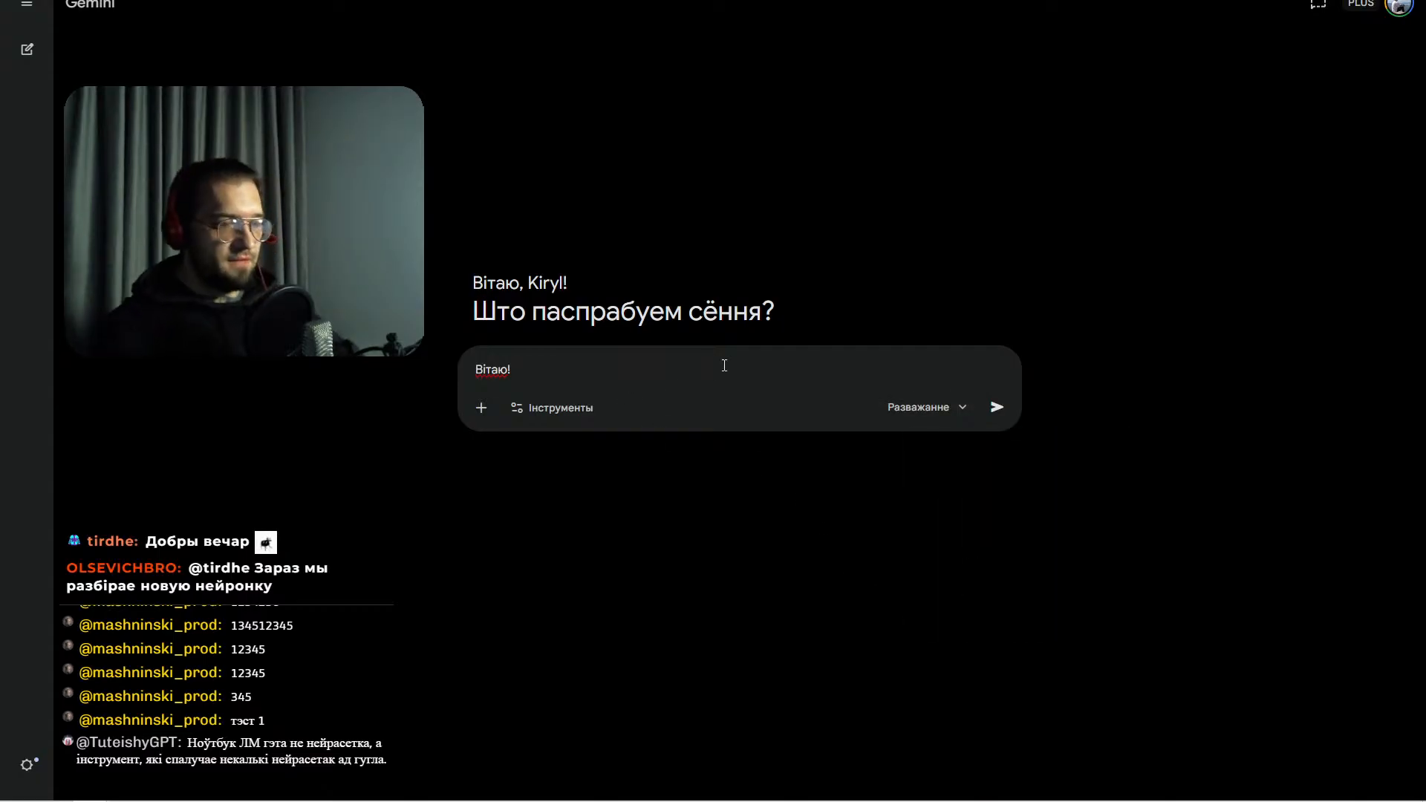
key(BackSpace)
key(BackSpace)
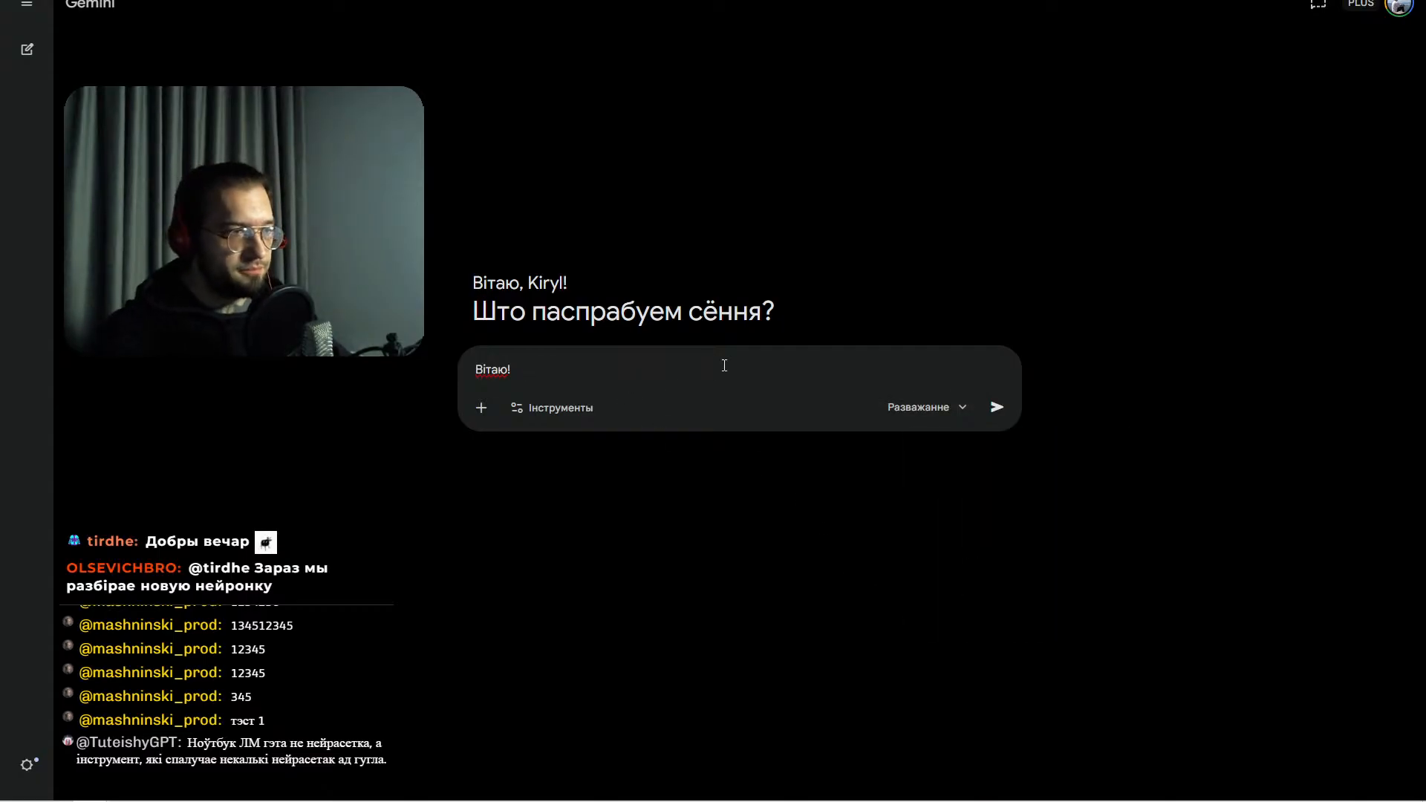
text(У мяне ста)
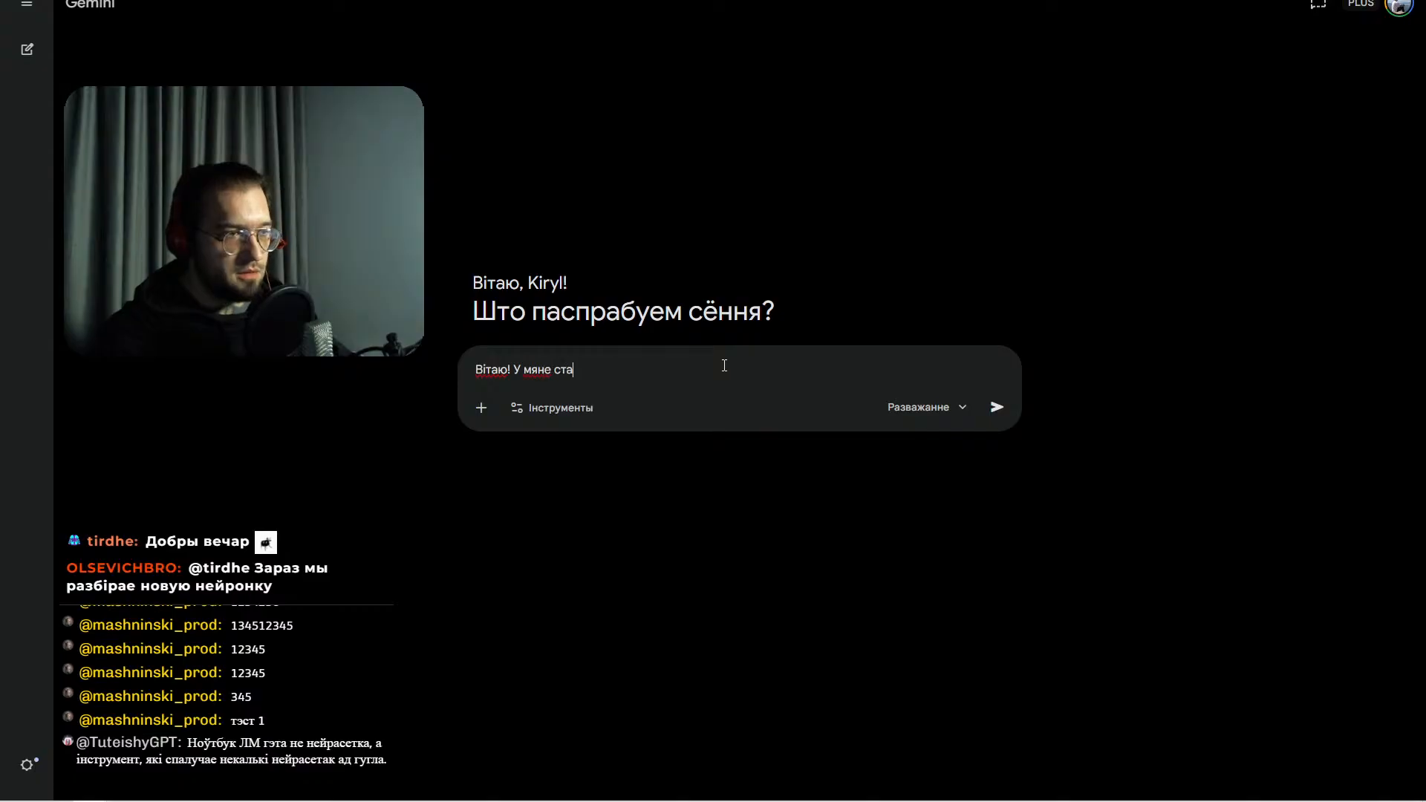
text(іць задача: стварыць сабе лэн)
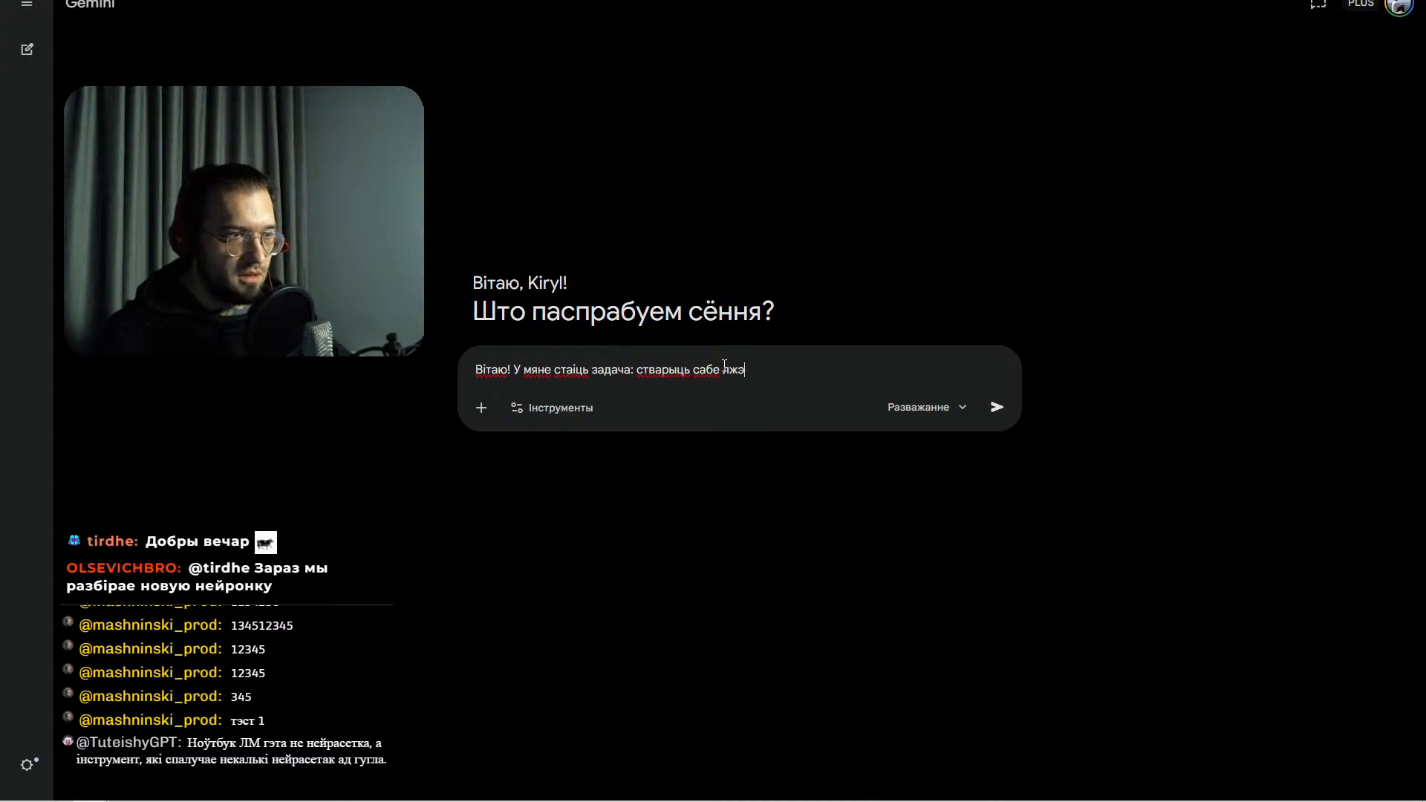
text(дынг)
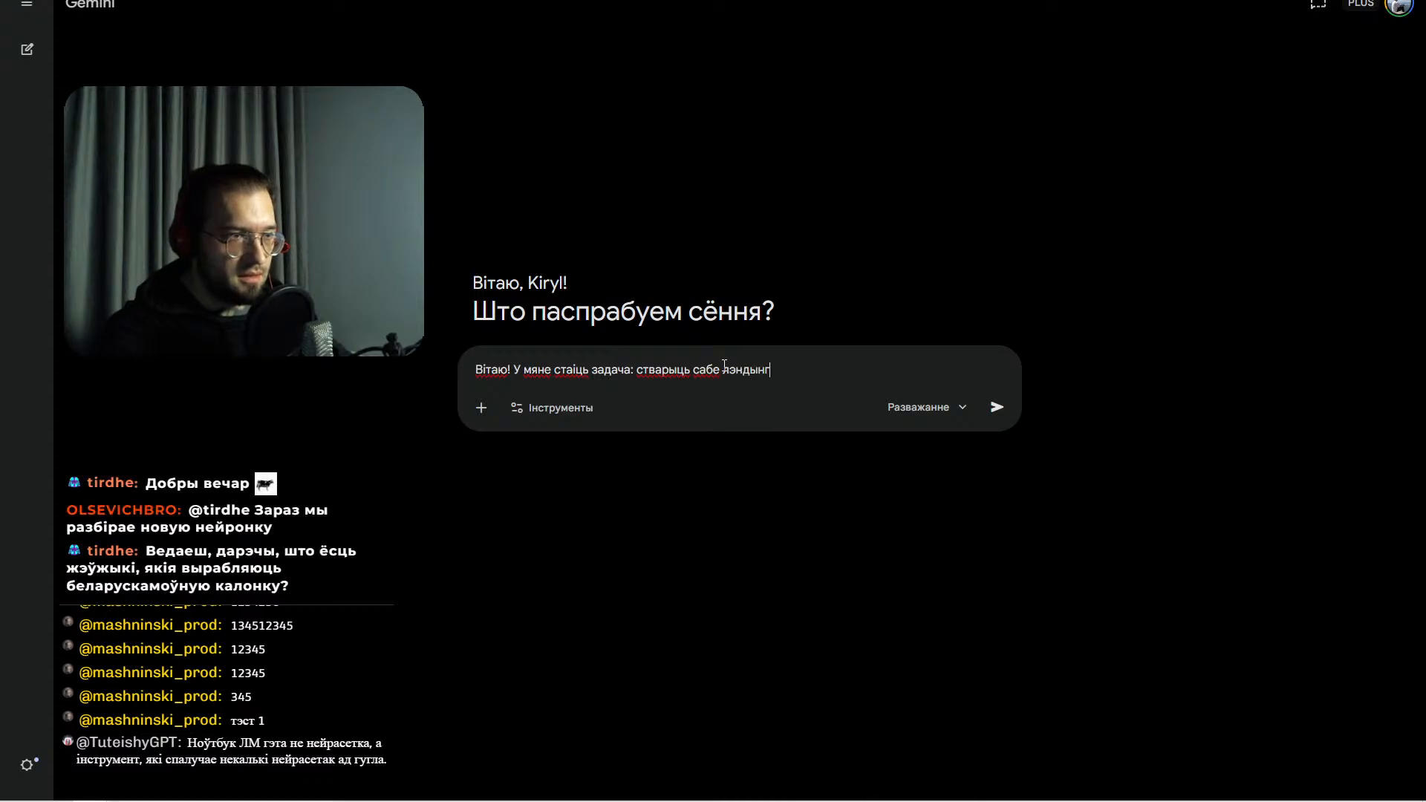
- Extend the prompt with ", які будзе сумяшчаць інфармацыю пра мяне і мае праэкты, а таксама будуць"
text(, які )
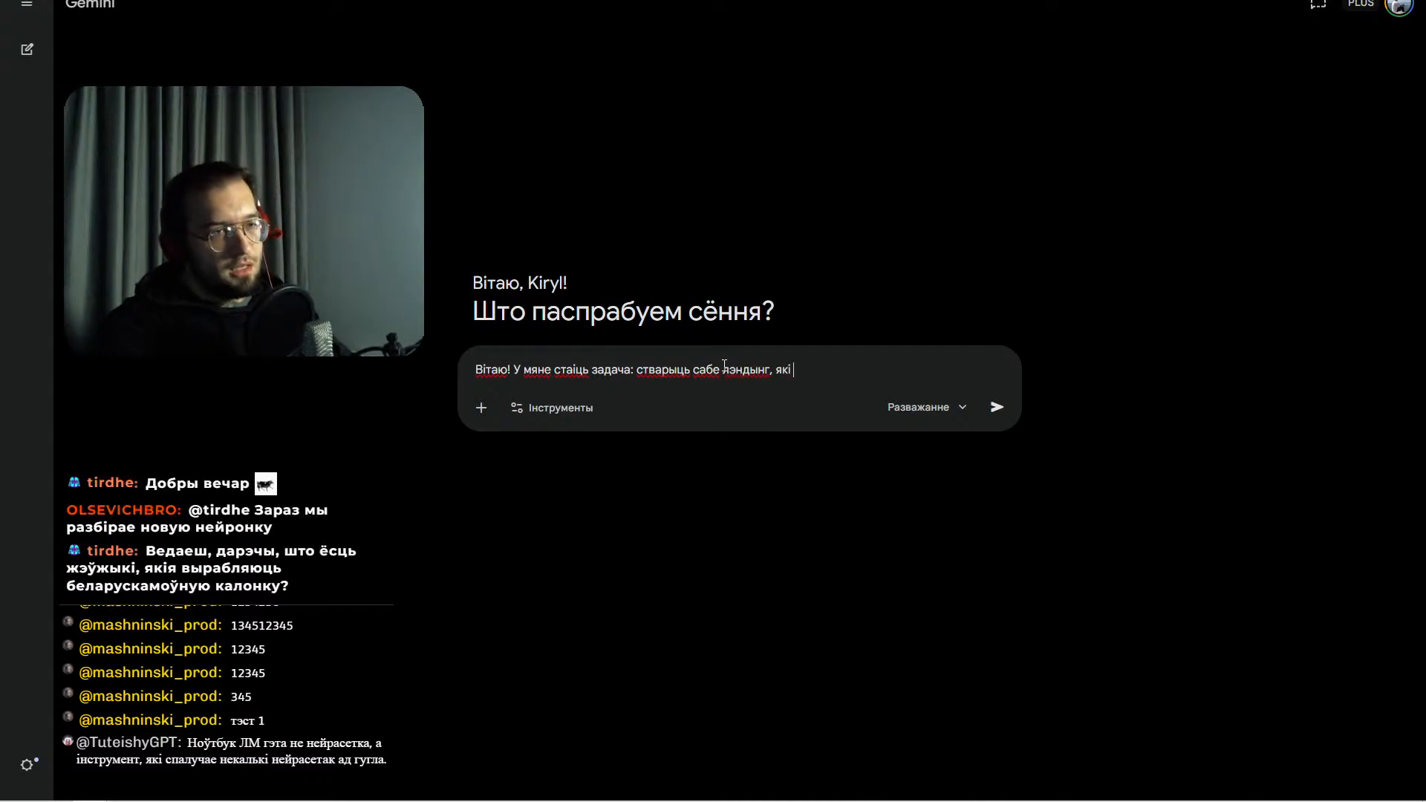
text(будзе сум)
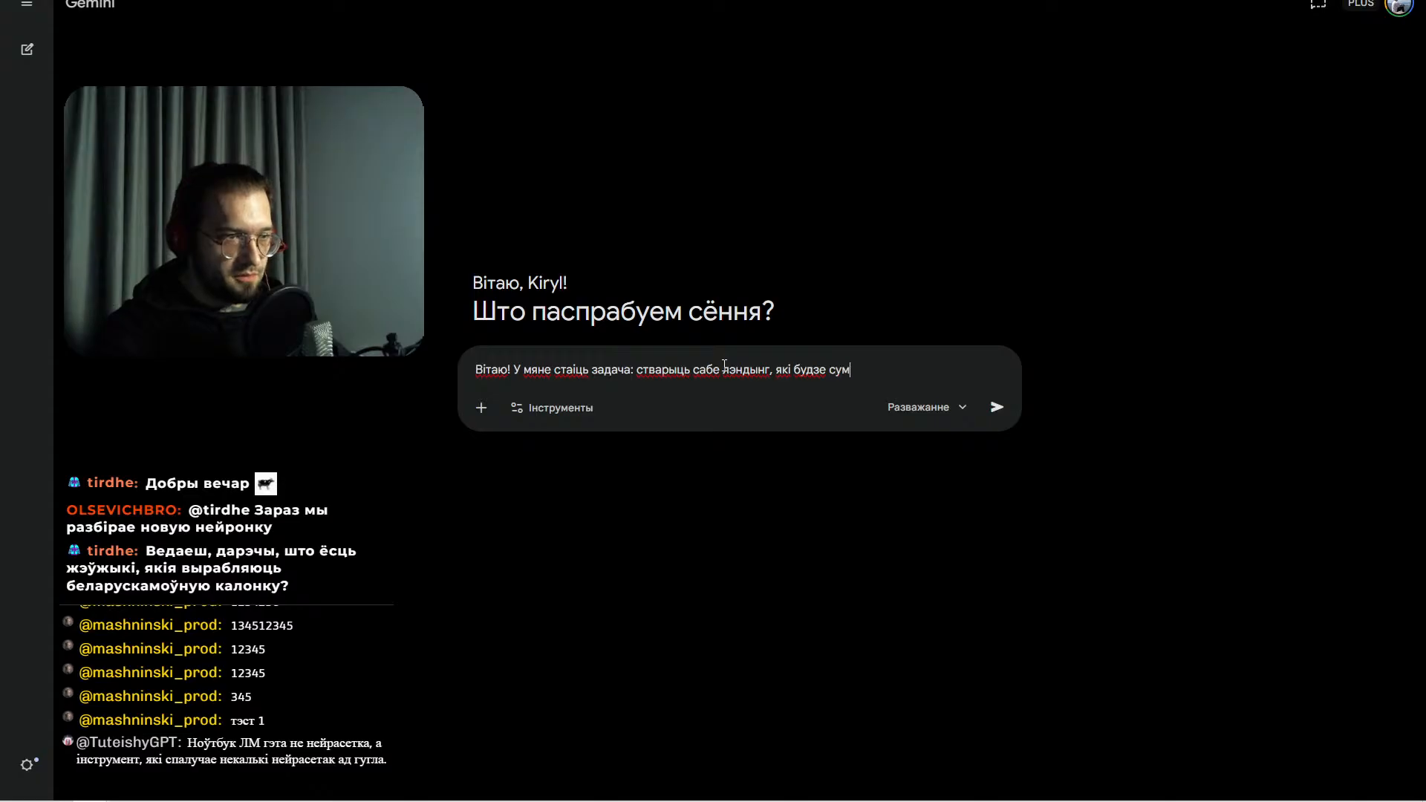
text(яшчаць)
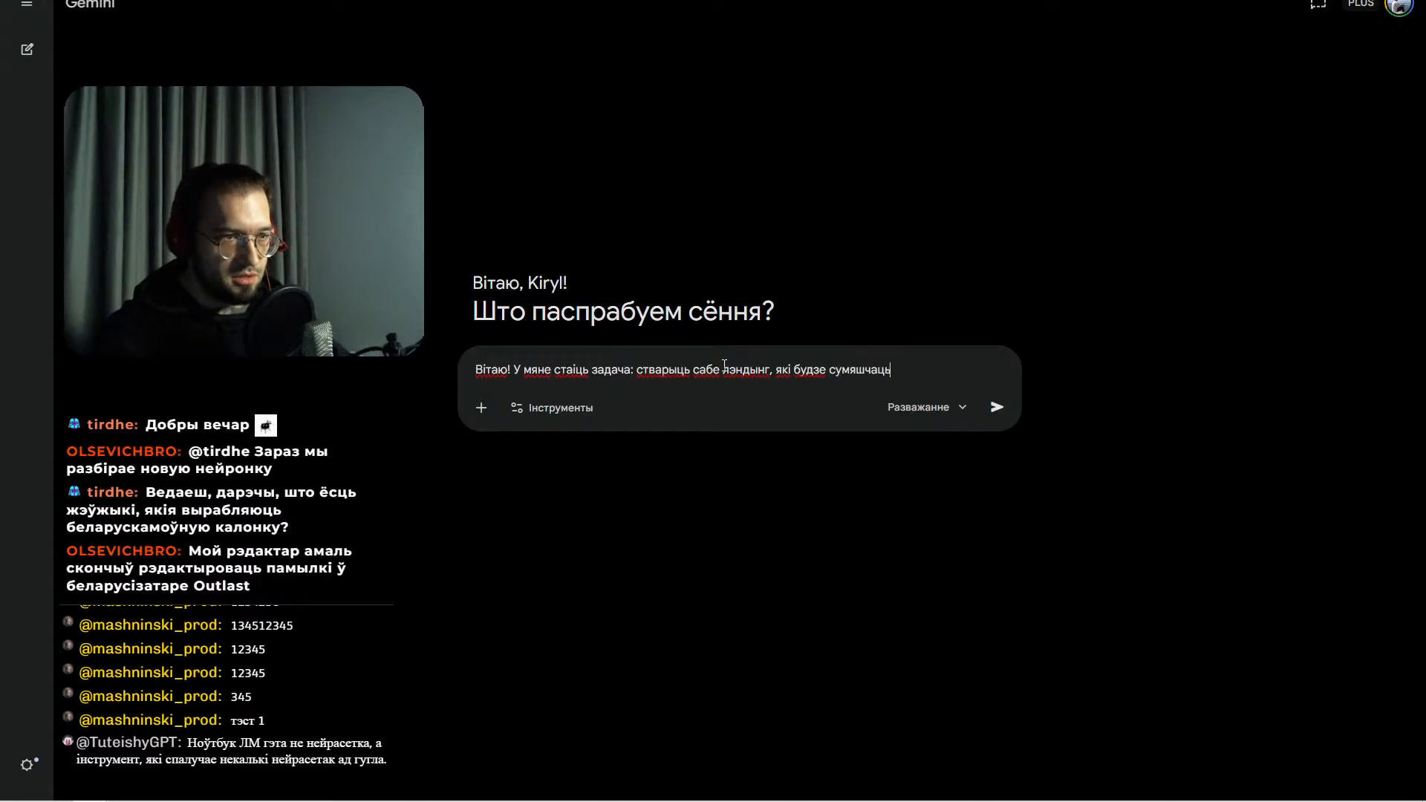
text( інфармацыю аб)
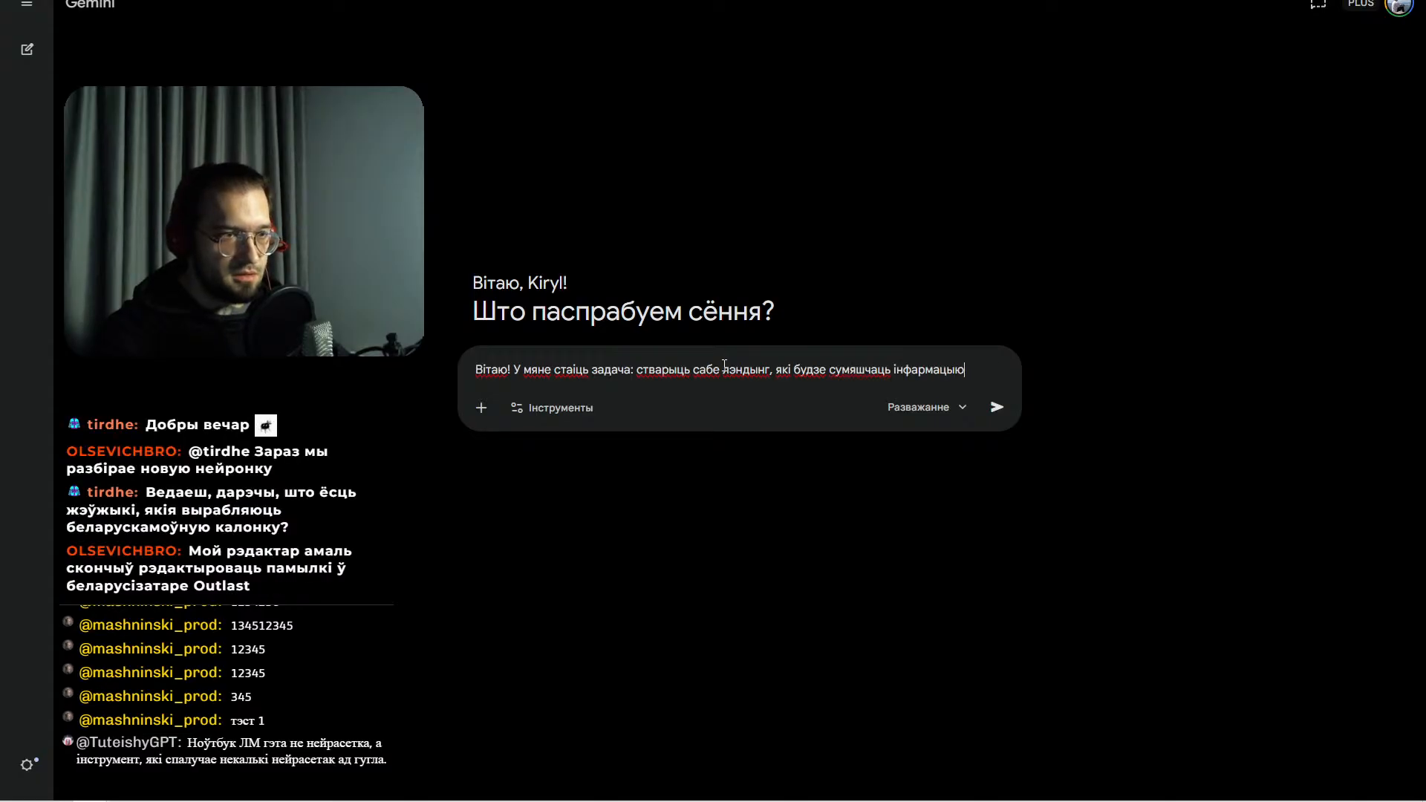
key(BackSpace)
key(BackSpace)
key(BackSpace)
text(пра мяне і)
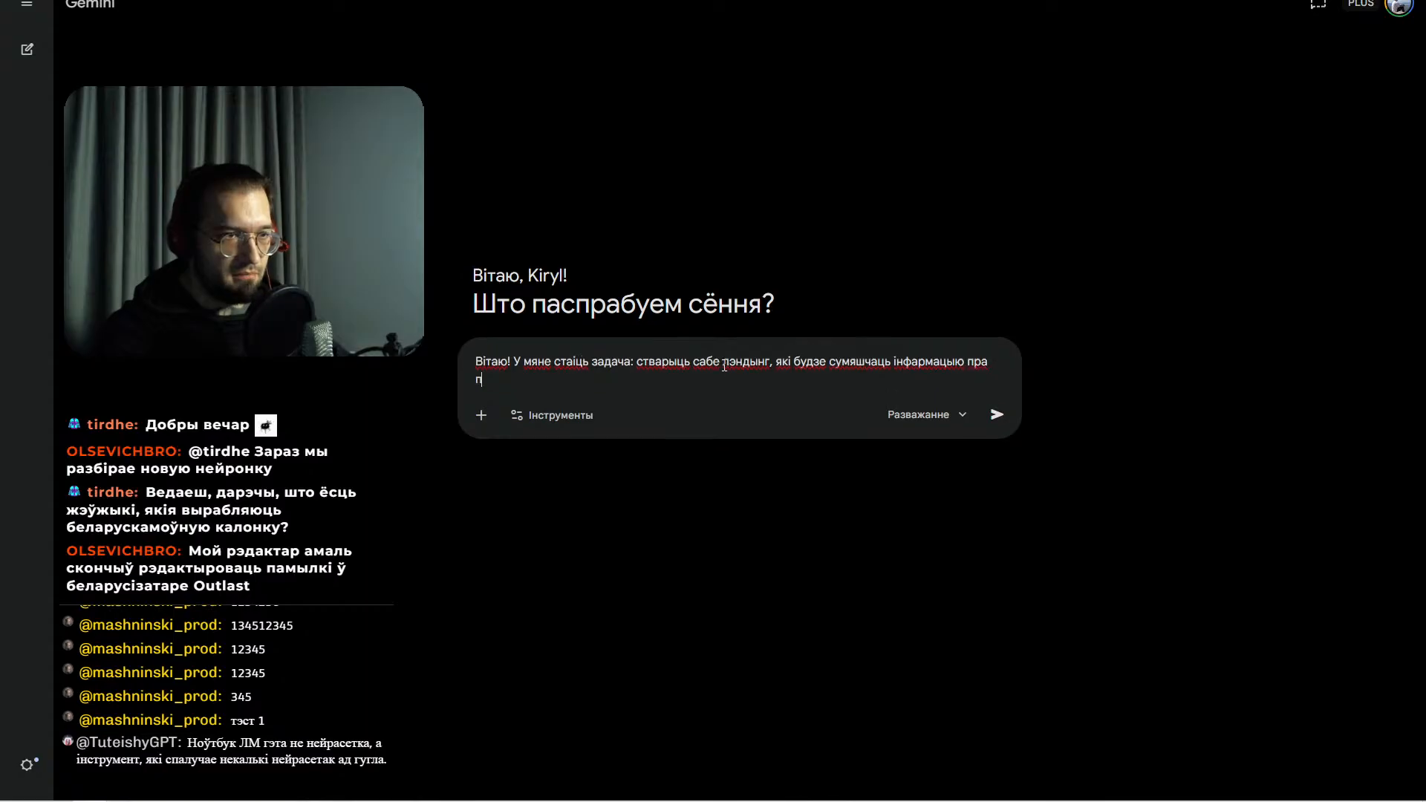
text( мае пра)
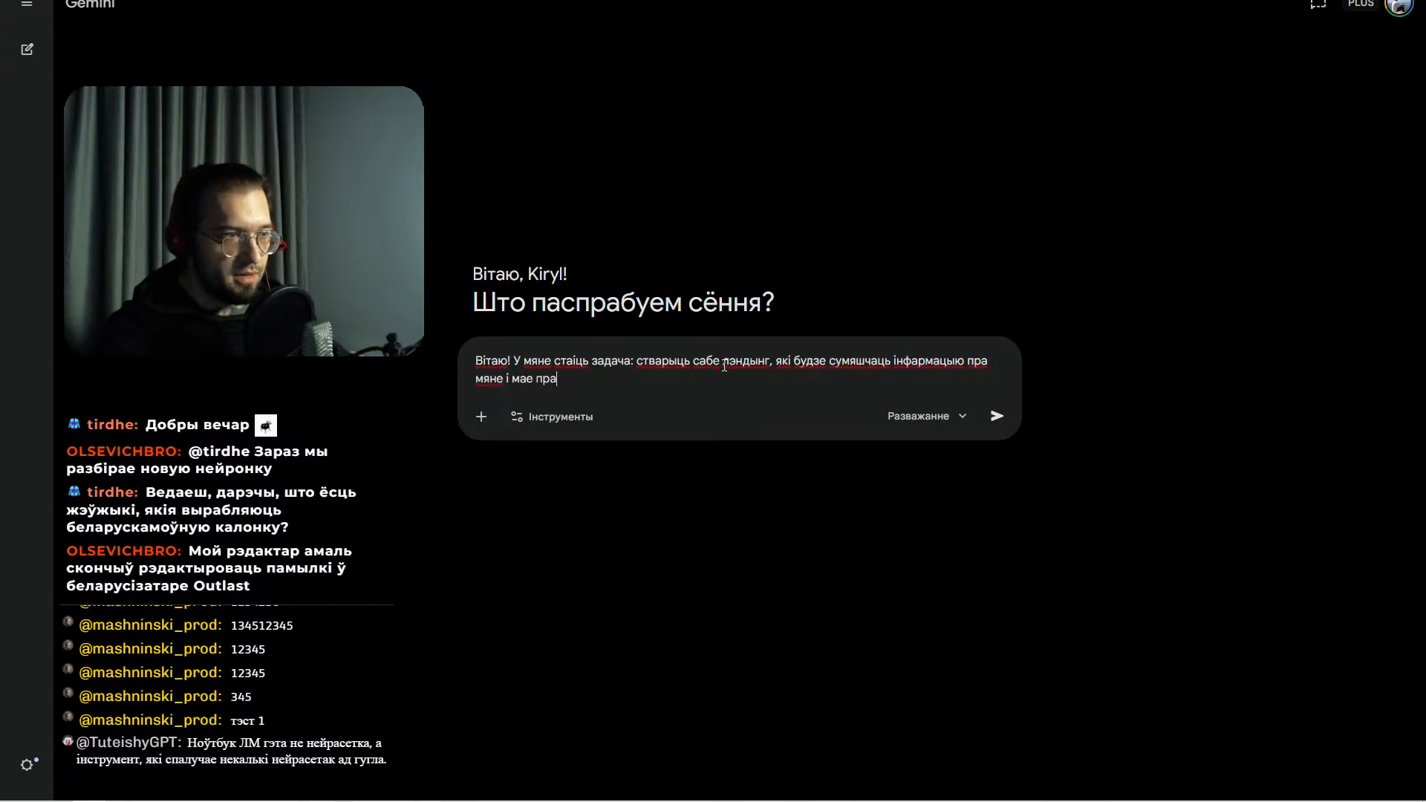
text(экты, а таксама буд)
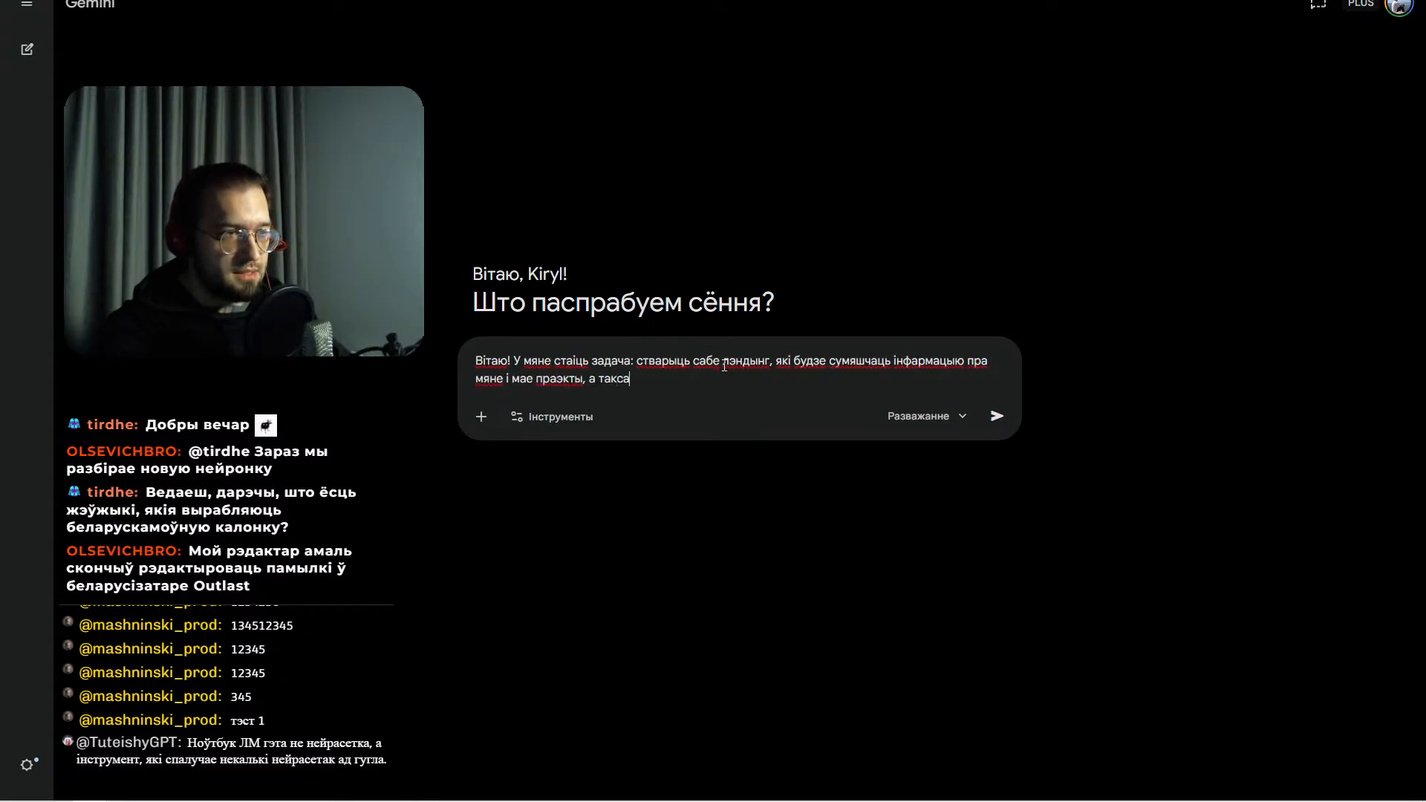
text(уць)
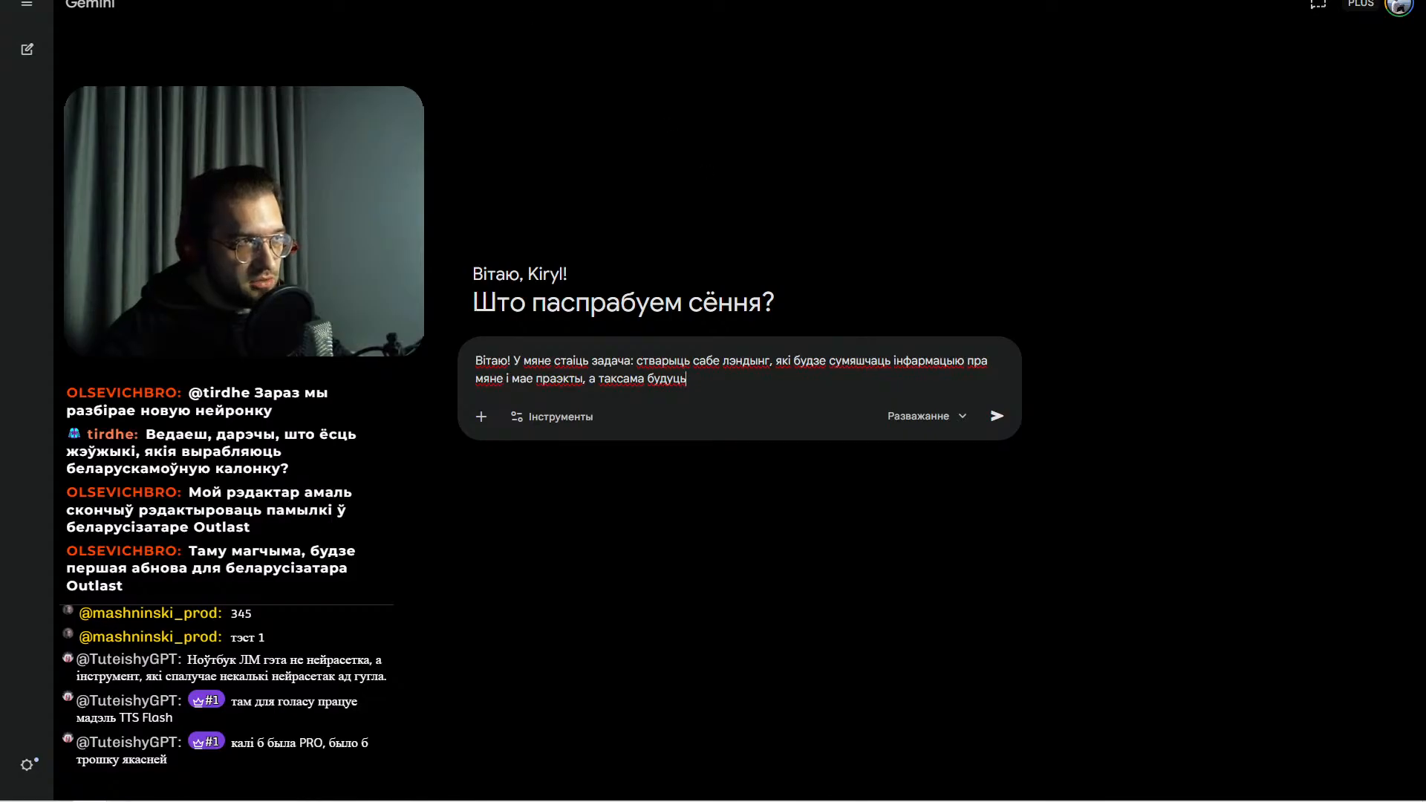
key(ctrl+Tab)
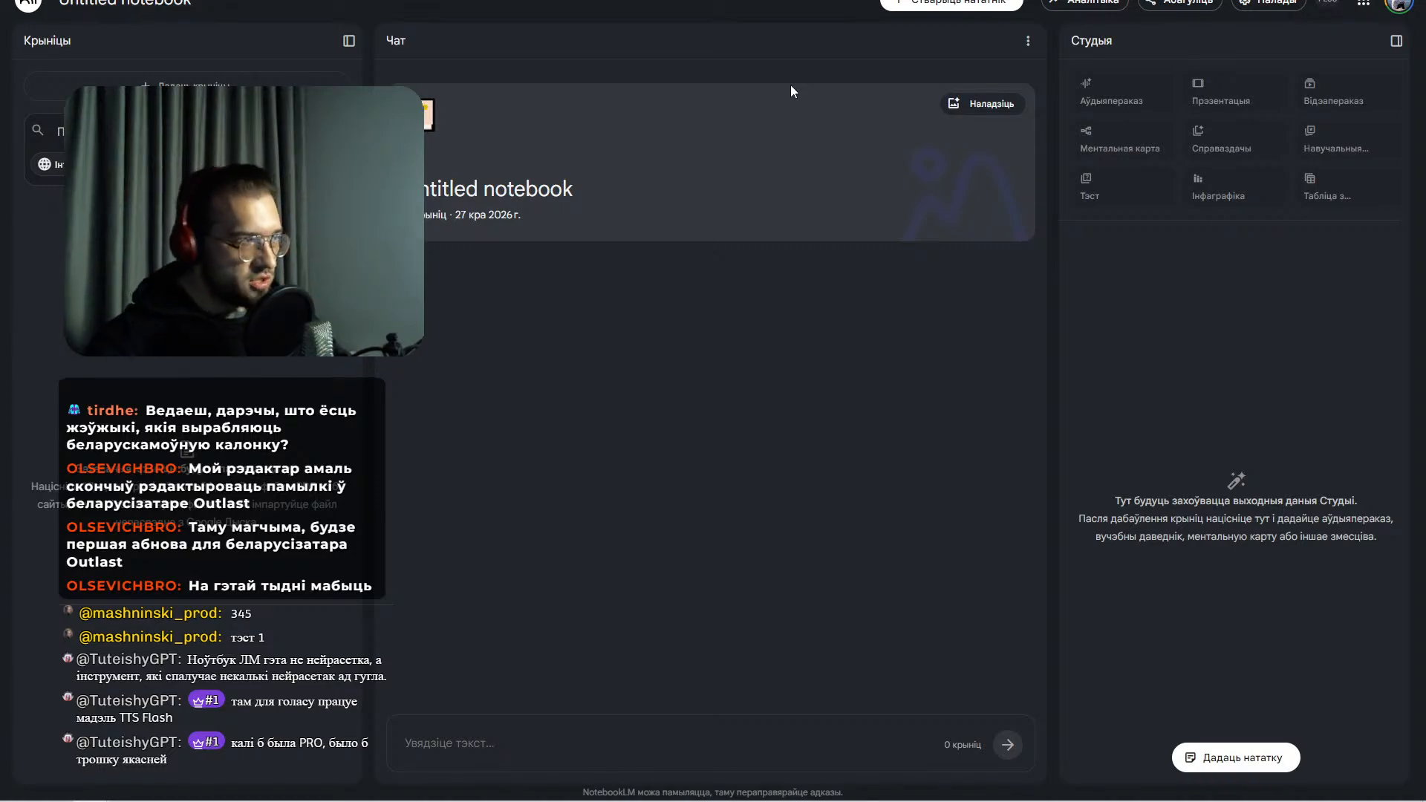
click(134, 0)
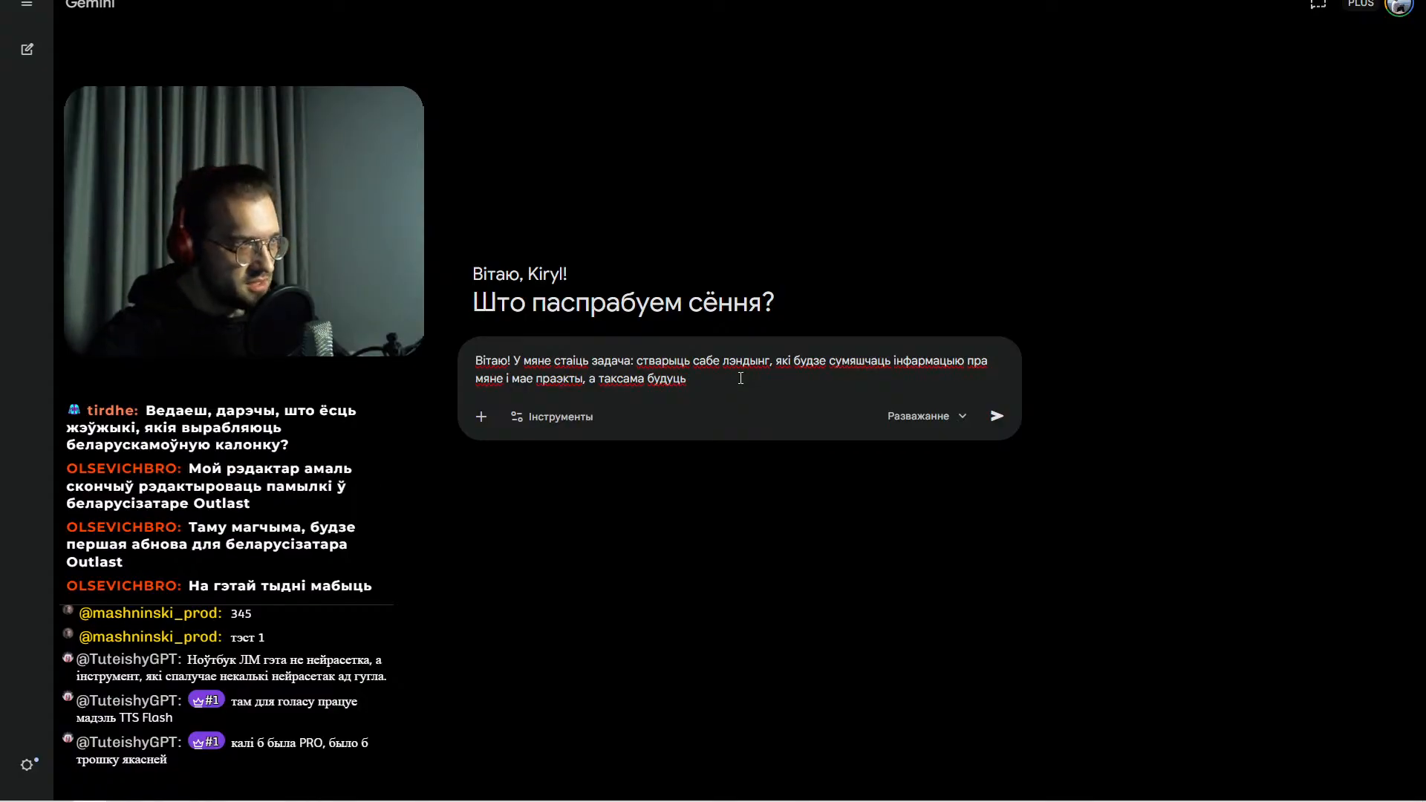
- Send the unfinished landing-page prompt in Gemini and stop the response
key(Return)
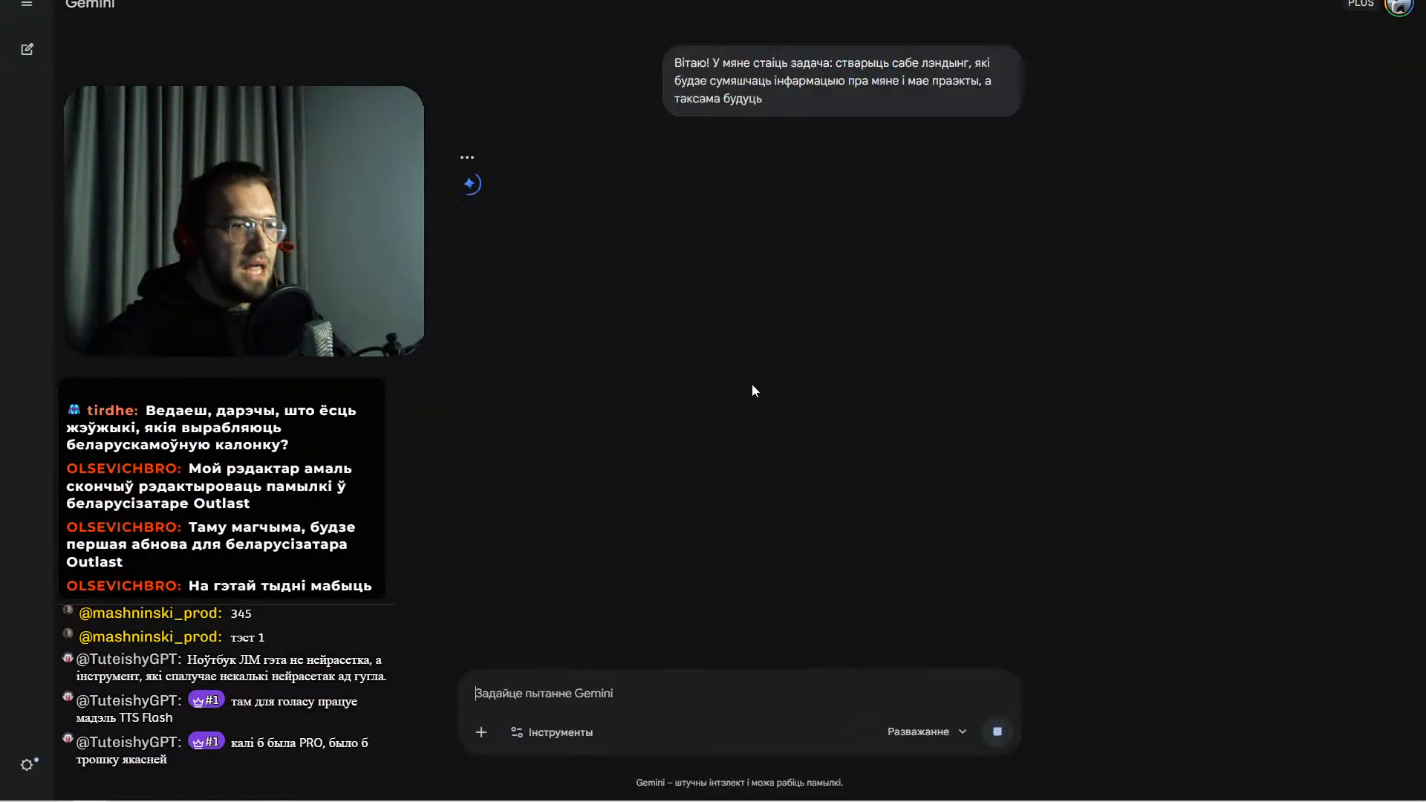
click(998, 740)
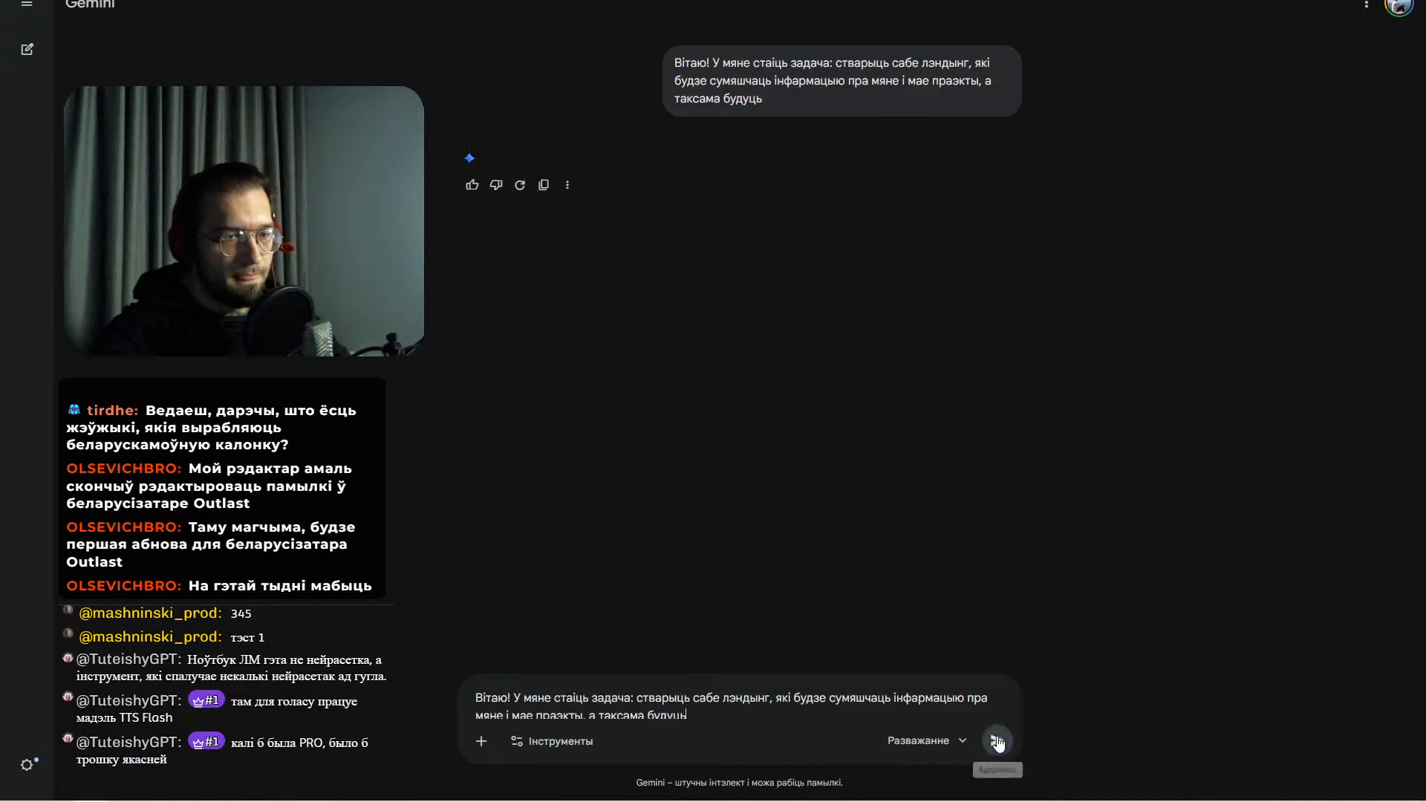
- Copy the text of the sent landing-page prompt and paste it into a new Gemini chat
drag(763, 100, 648, 65)
key(ctrl+c)
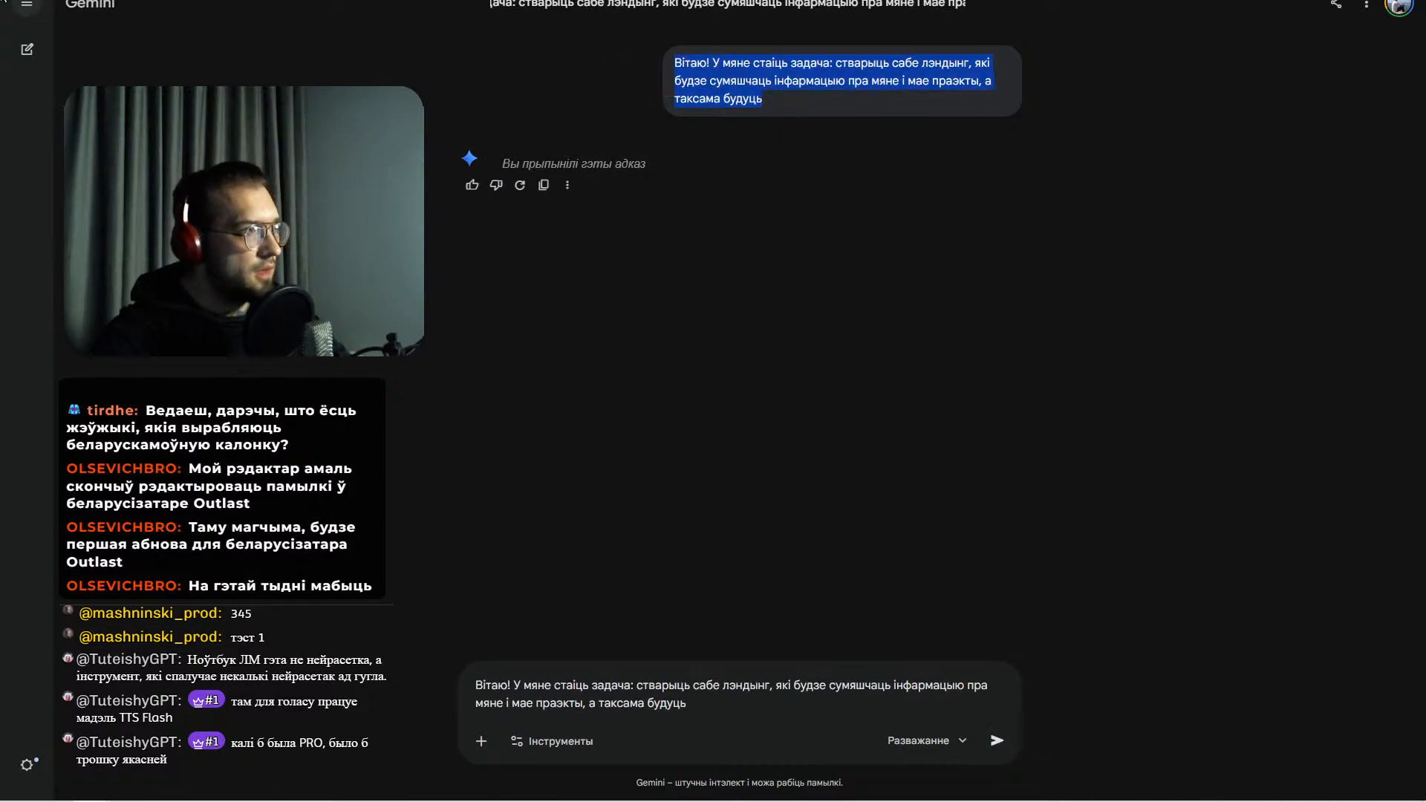
click(49, 33)
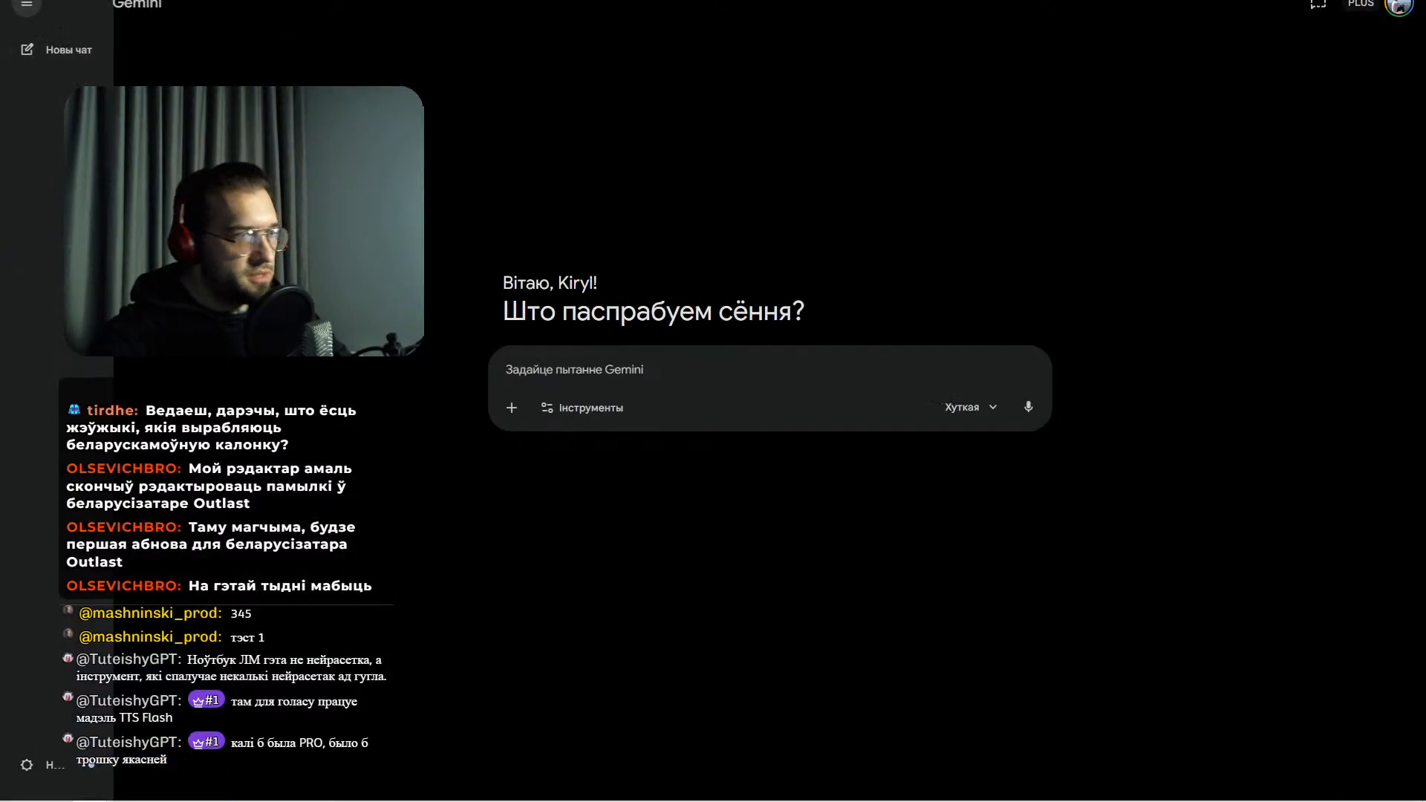
key(ctrl+v)
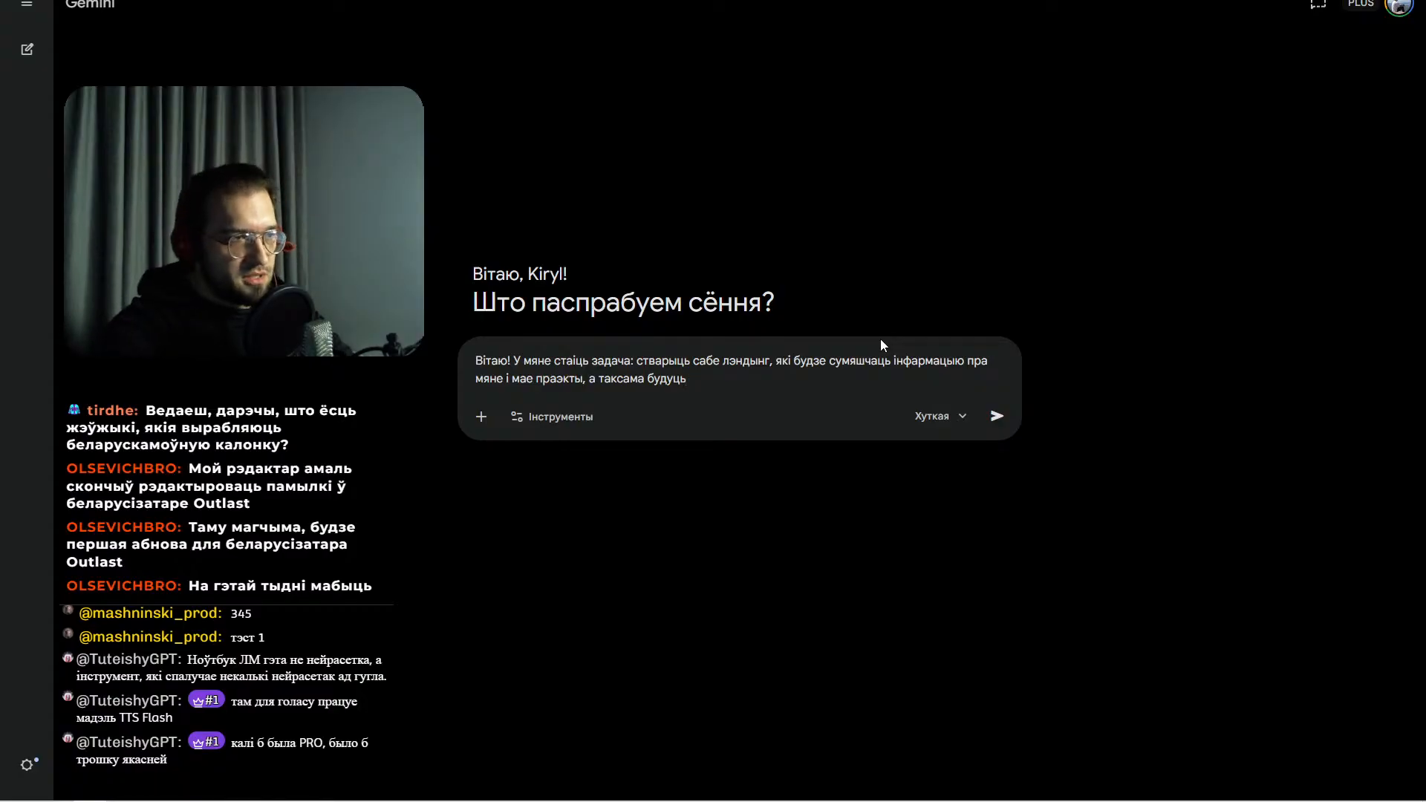
- Replace the prompt's final word "будуць" with "відэа (праз інтэграцыю плэераў з Ютубу), магчыма фотагалерэі,"
key(ctrl+BackSpace)
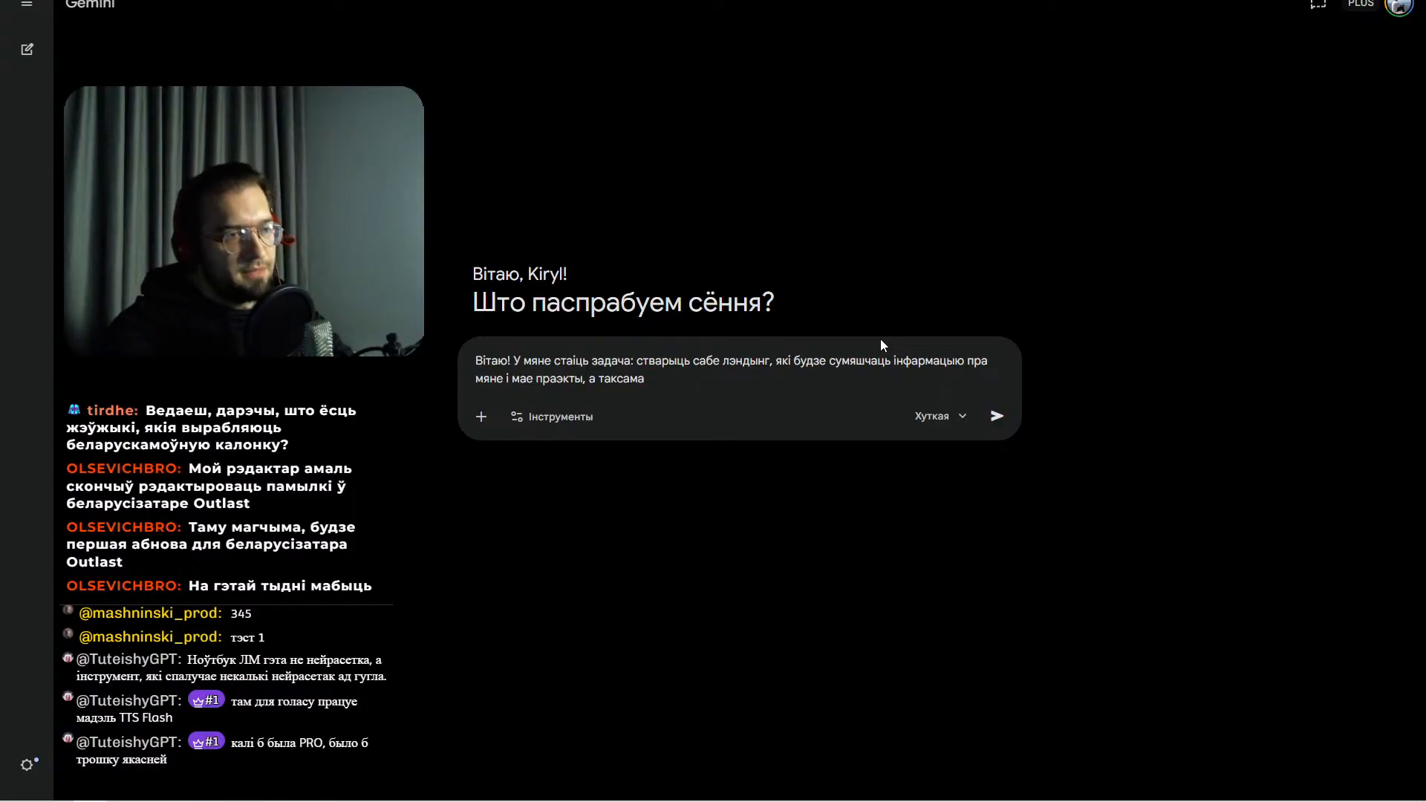
text(відэа)
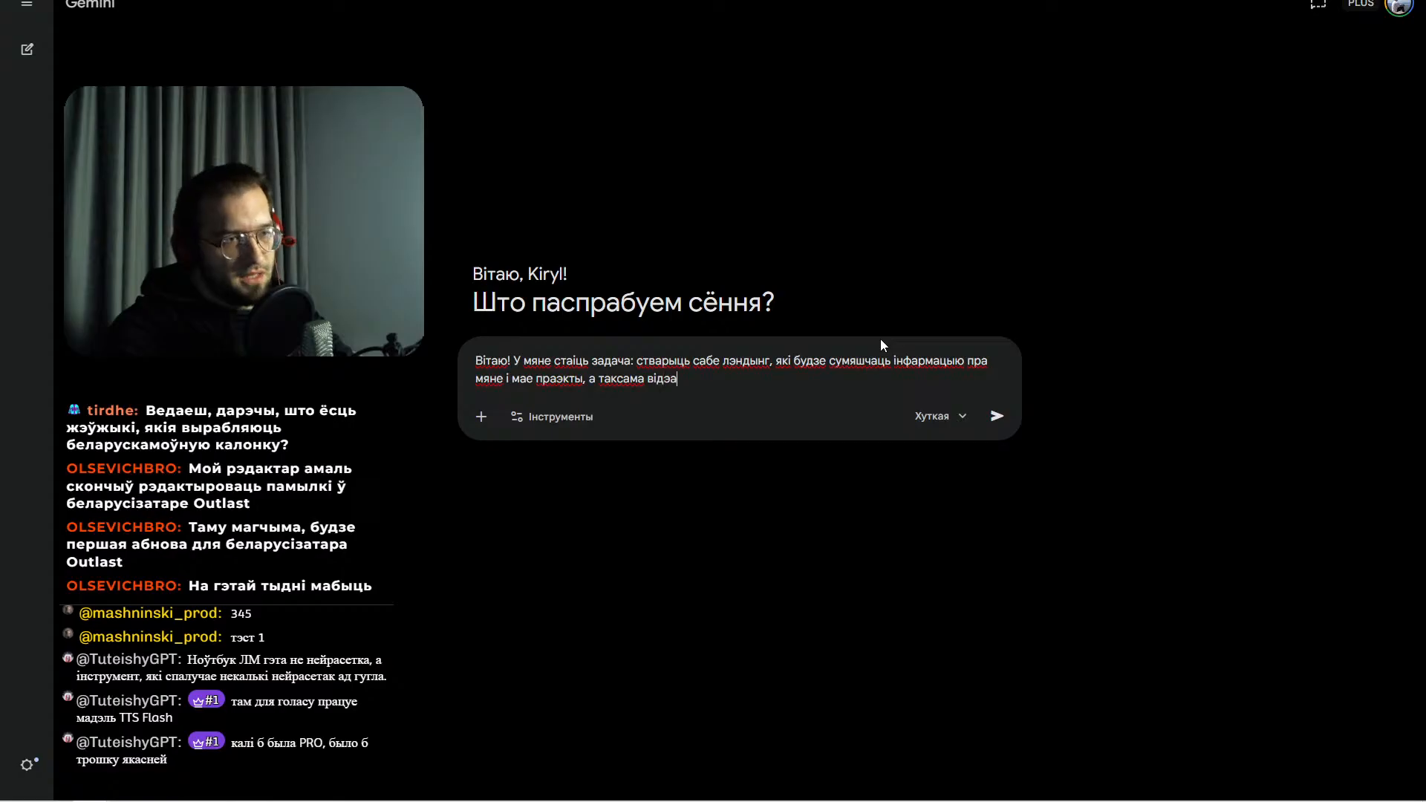
text( (праз інтэргграцы)
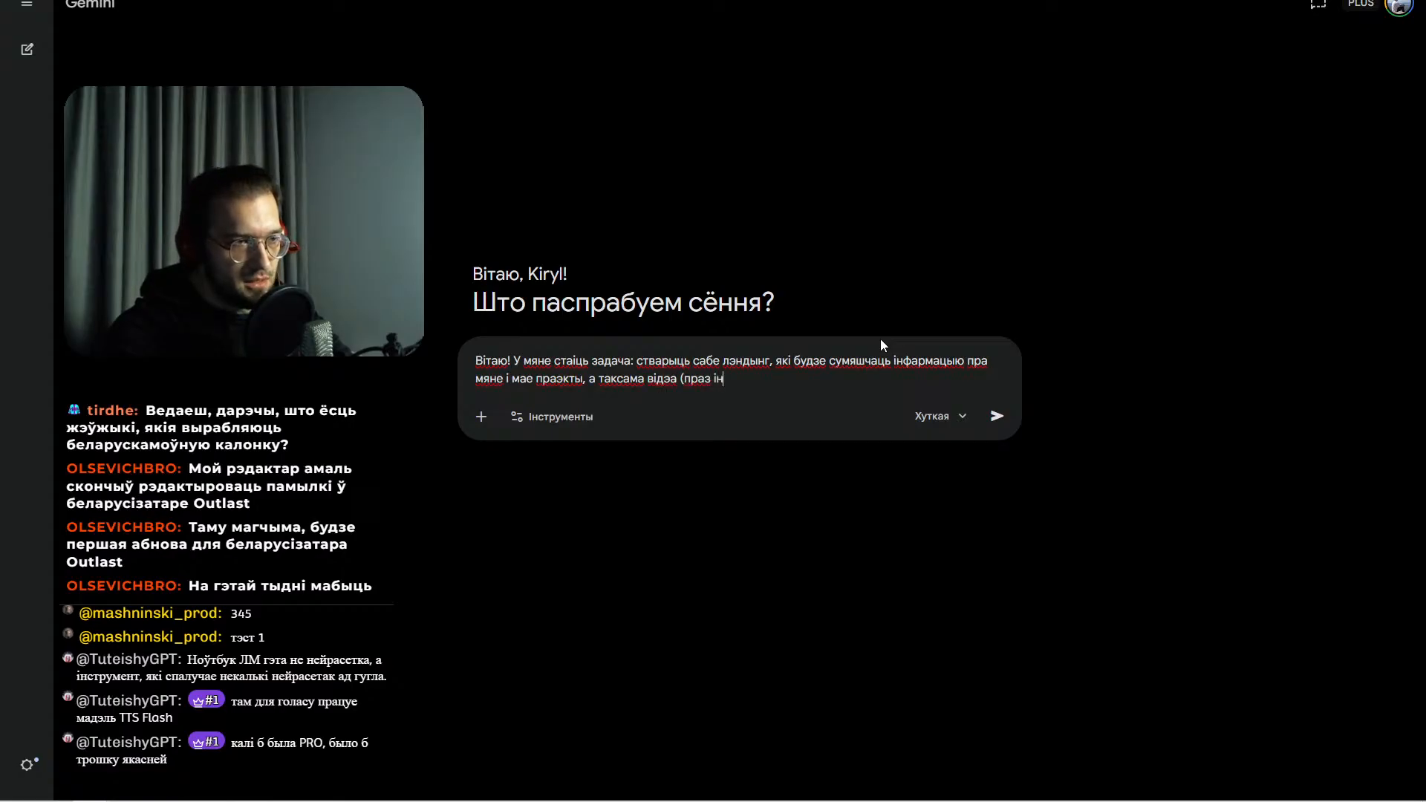
key(ctrl+BackSpace)
text(ітн)
key(BackSpace)
key(BackSpace)
text(нтэграцыю плэераў з Ютуб)
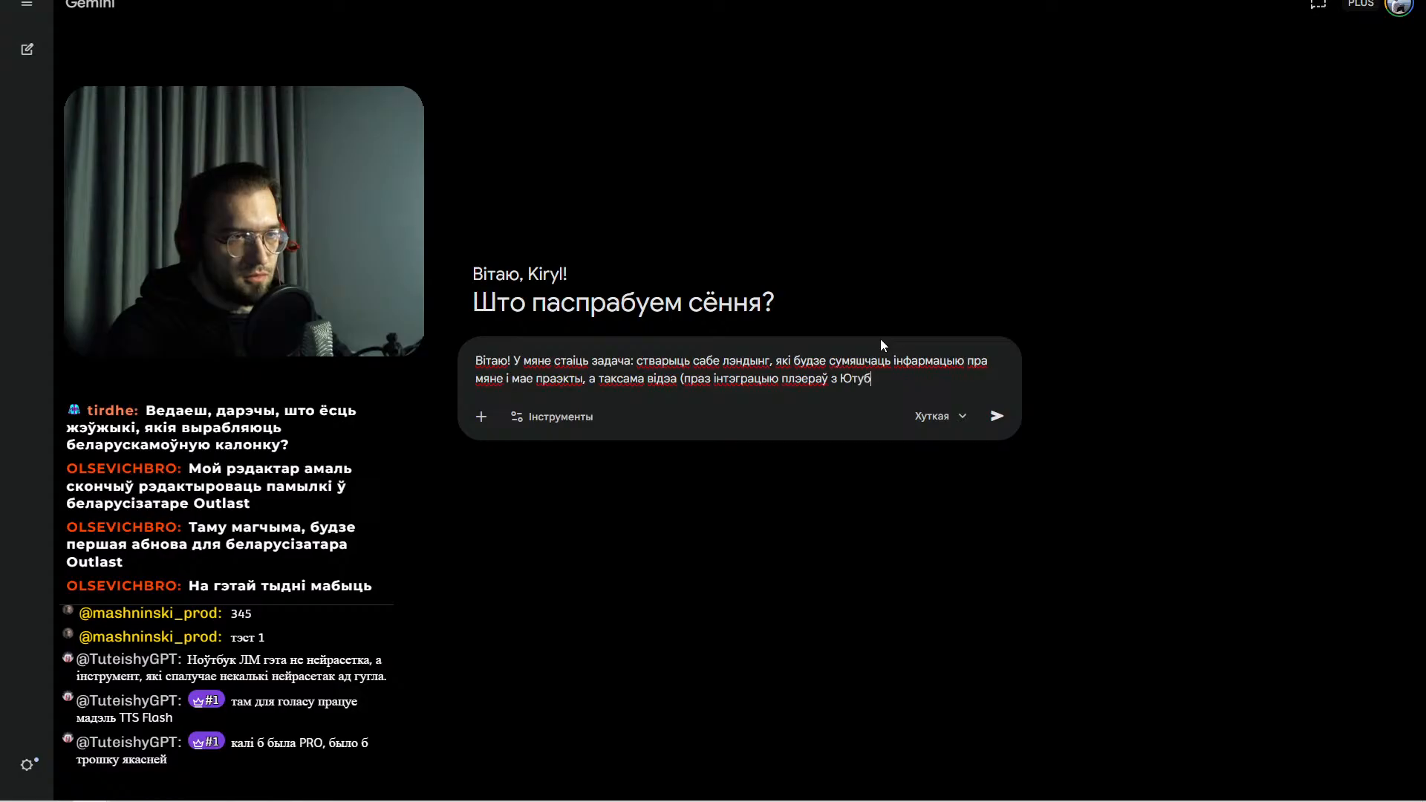
text(у), магчыма фот)
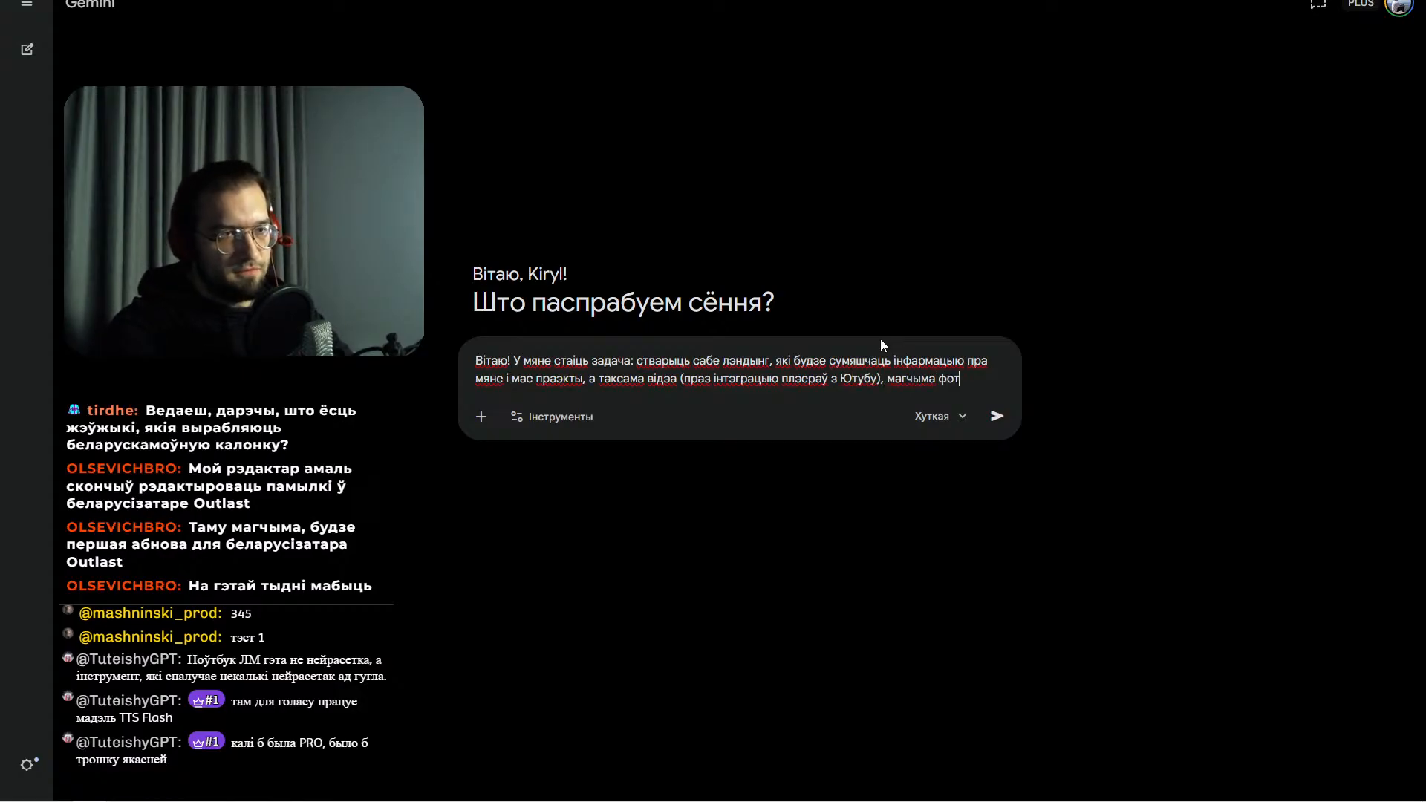
text(агалерэі,)
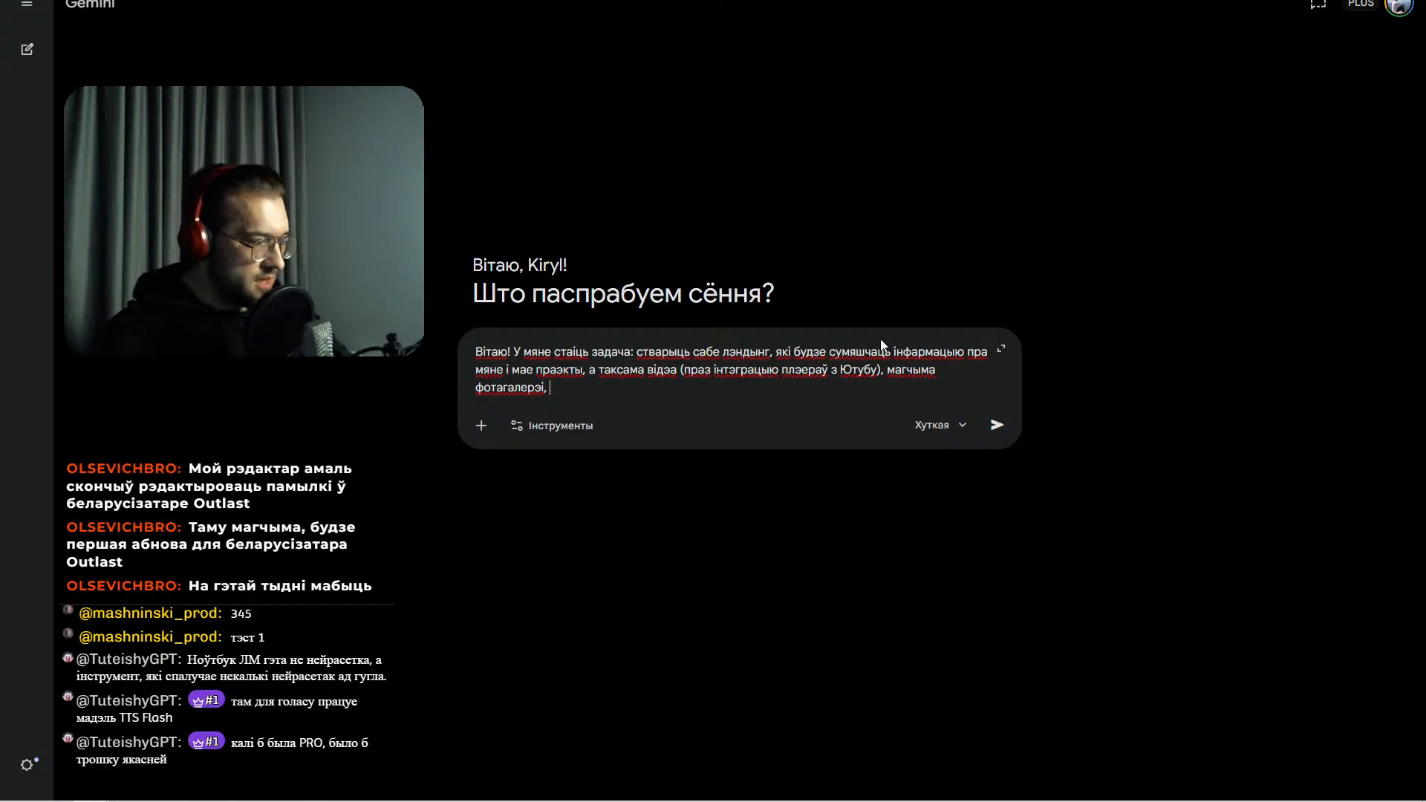
- Continue the prompt's sentence with "пэўнае месца пад спасылкі, блог і магчыма нешта яшчэ"
text(пэ)
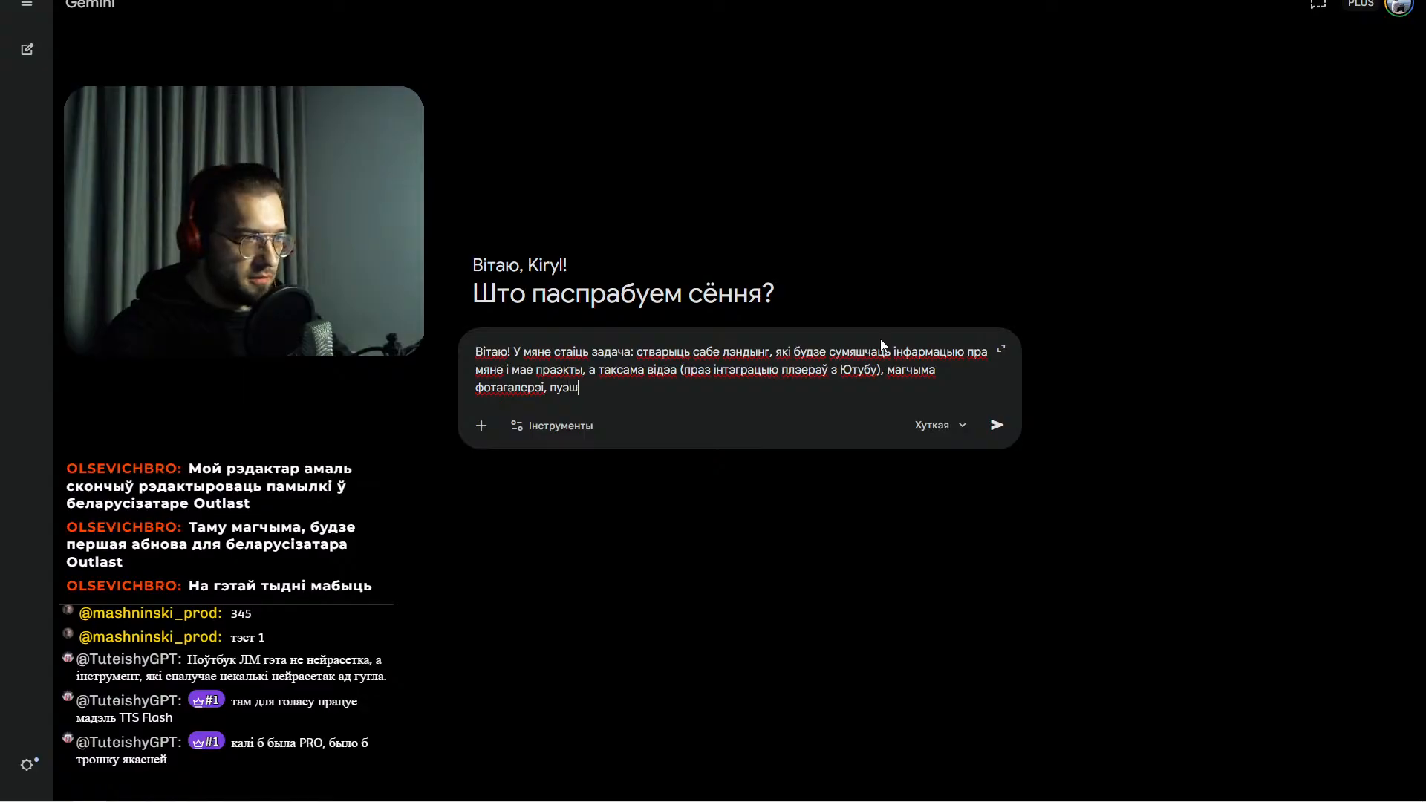
text(ўнае м)
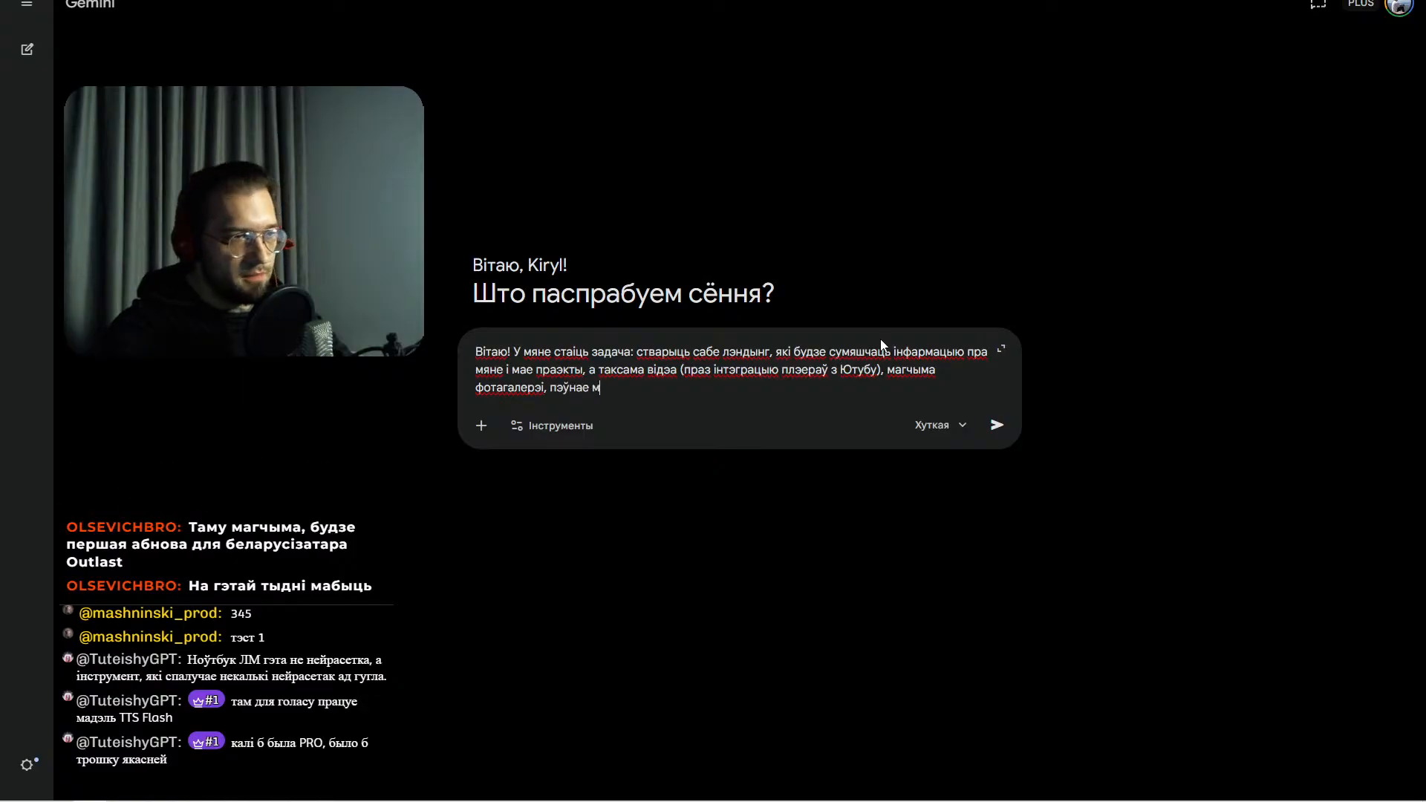
text(есца пад)
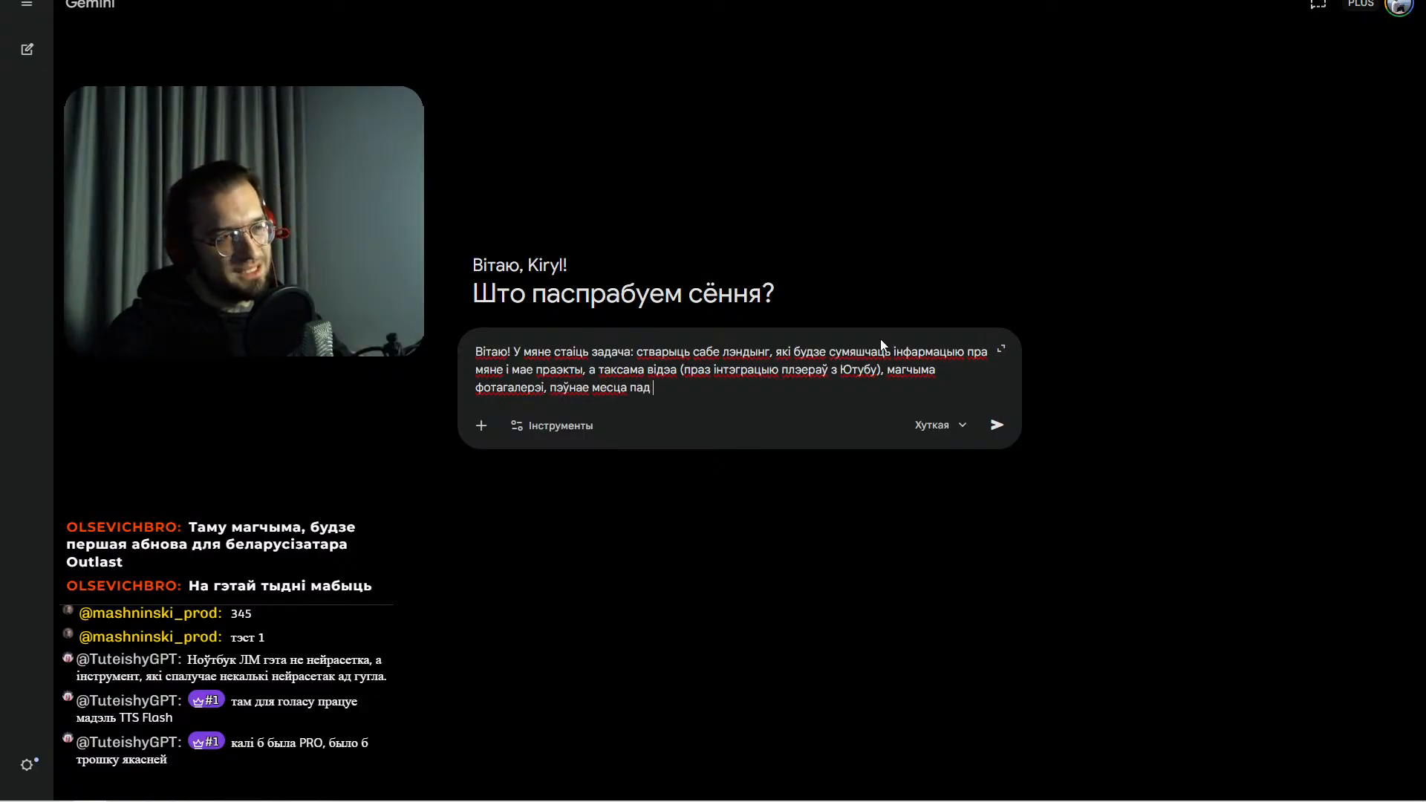
text( спасылкі, б)
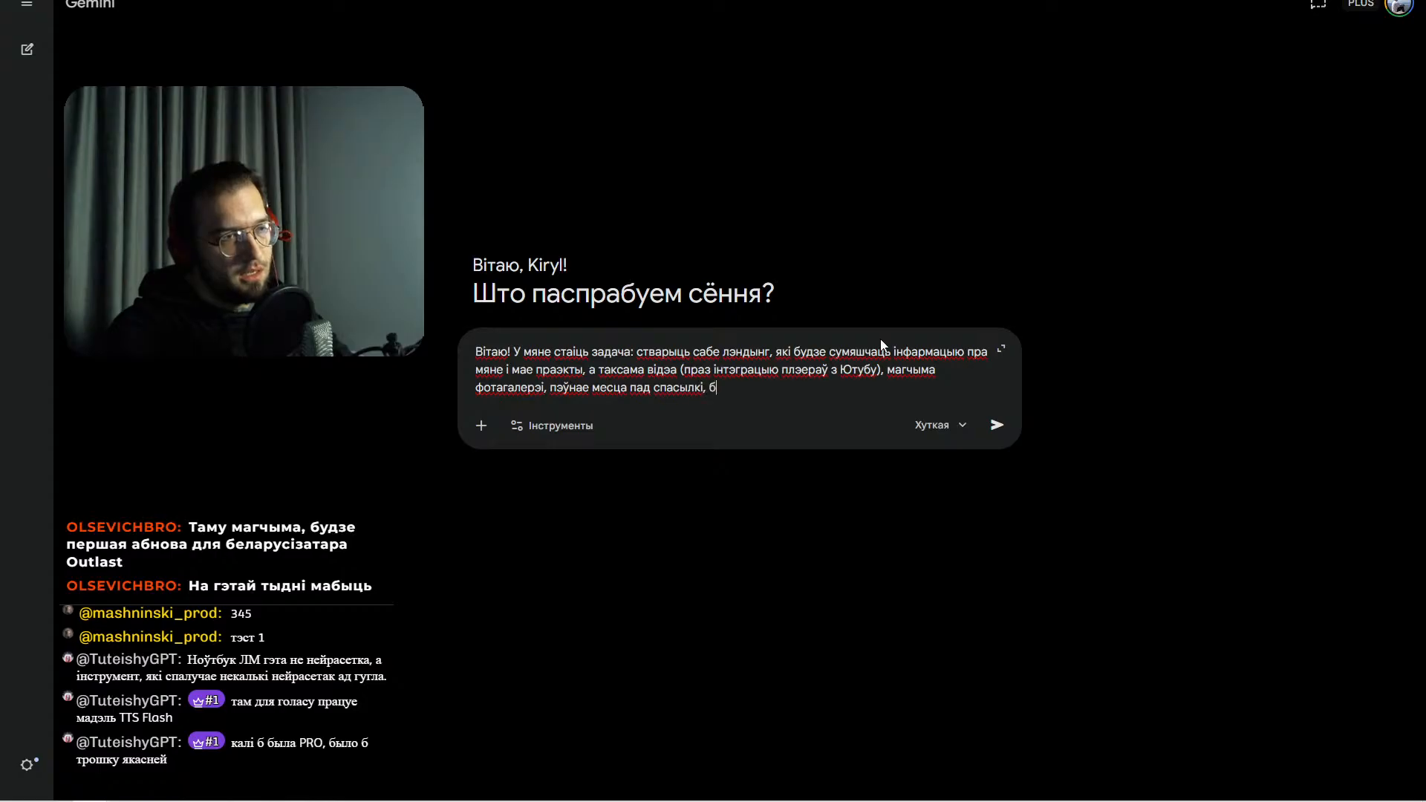
text(лог і ма)
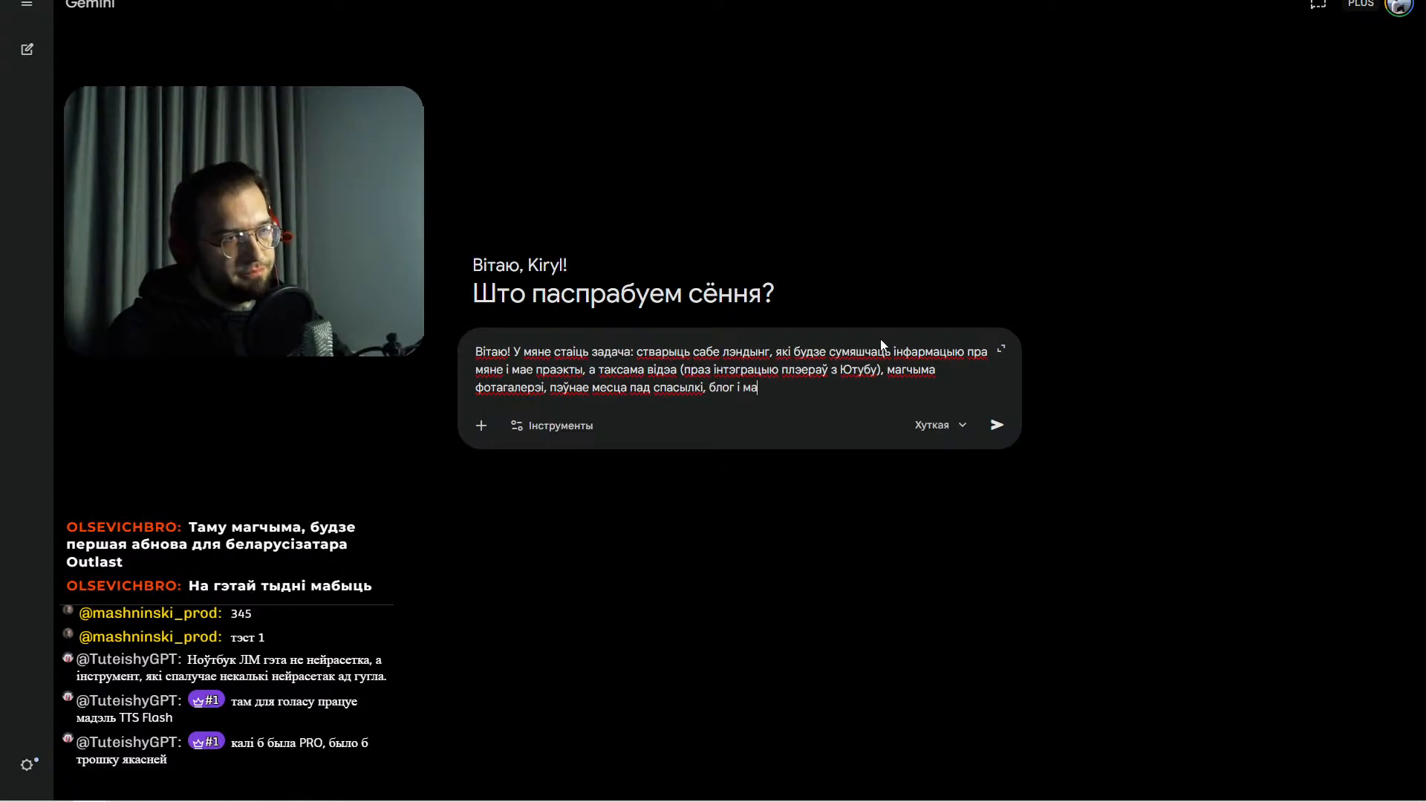
text(гчыма нешта яшчэ)
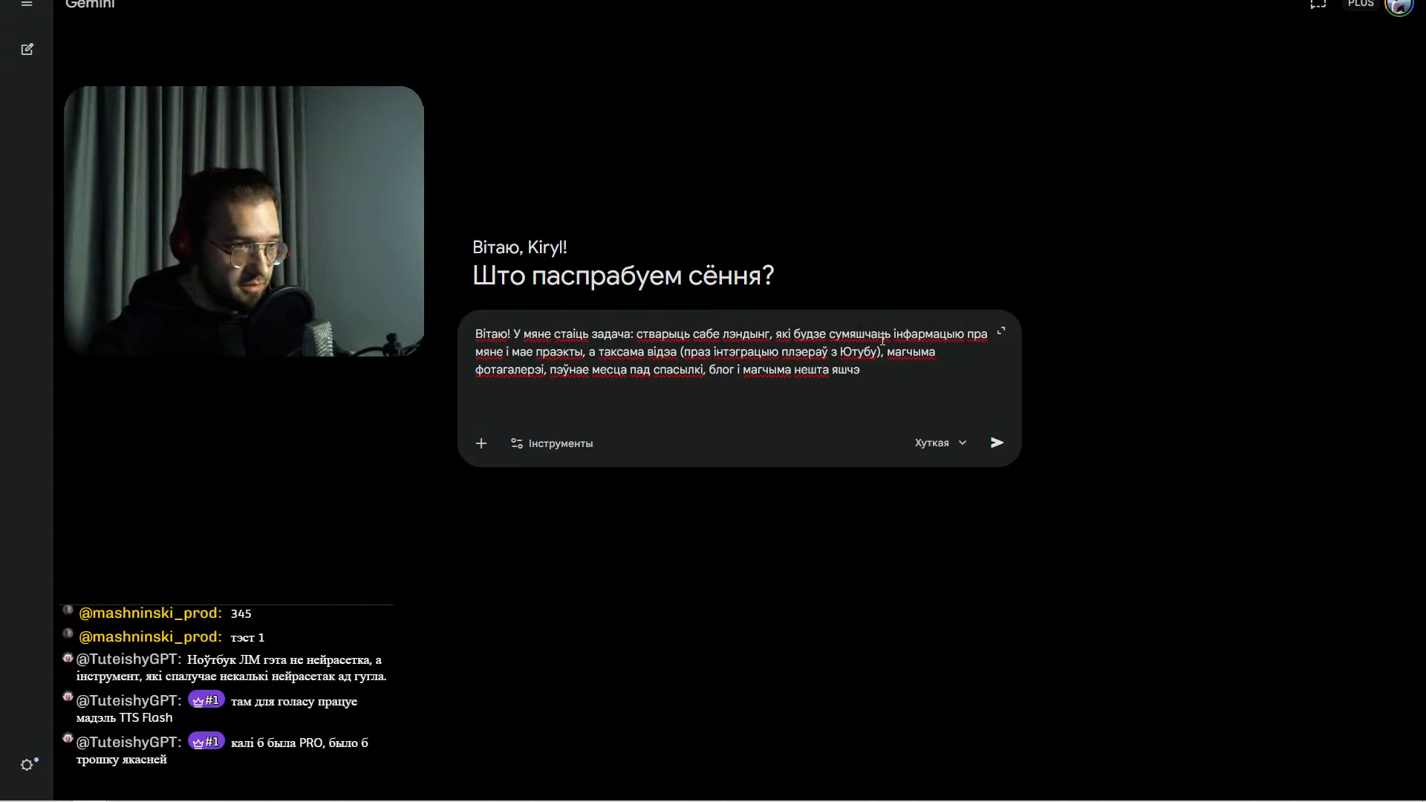
- Add a separate paragraph to the prompt reading "Я бачу шляхі так:"
text(я ха)
key(BackSpace)
key(BackSpace)
text(ба)
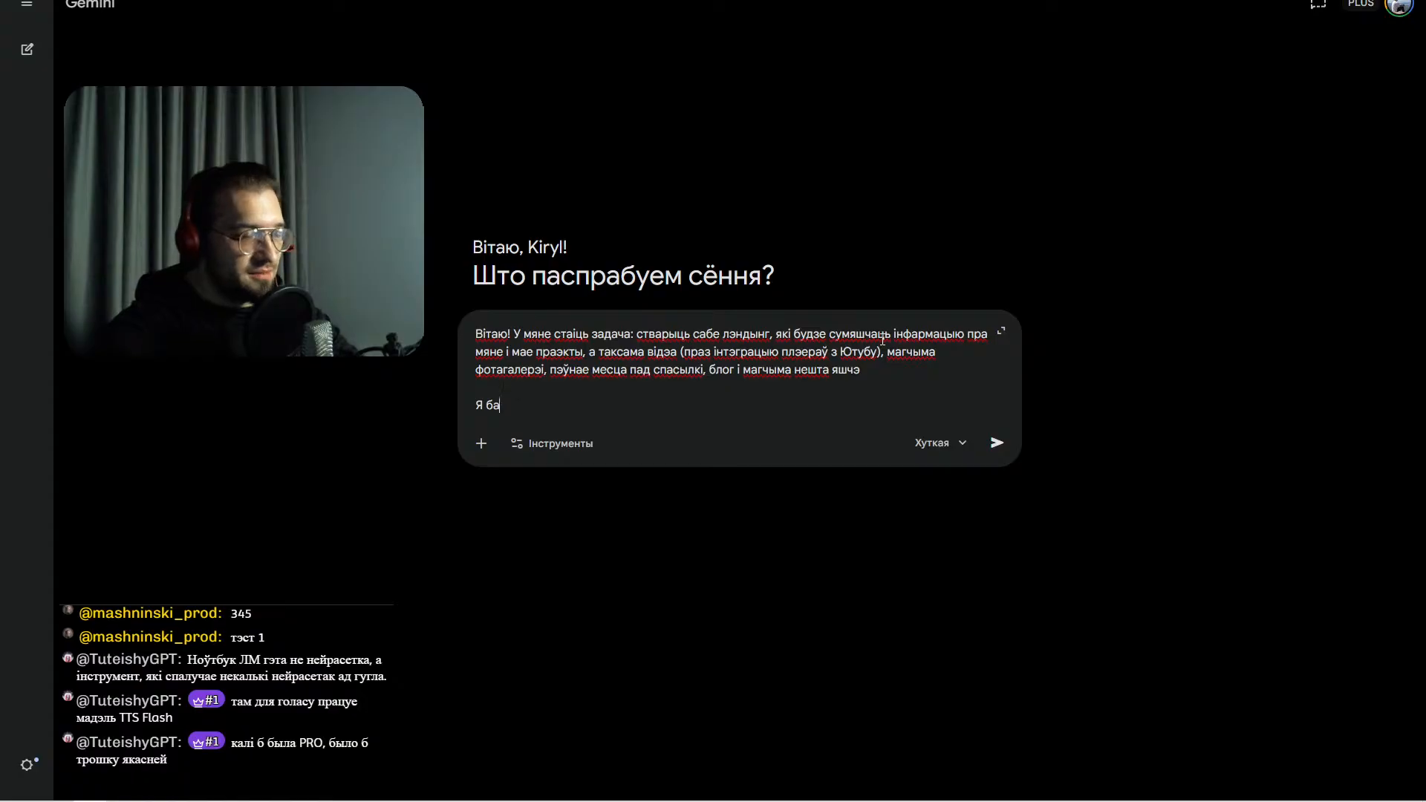
text(чу )
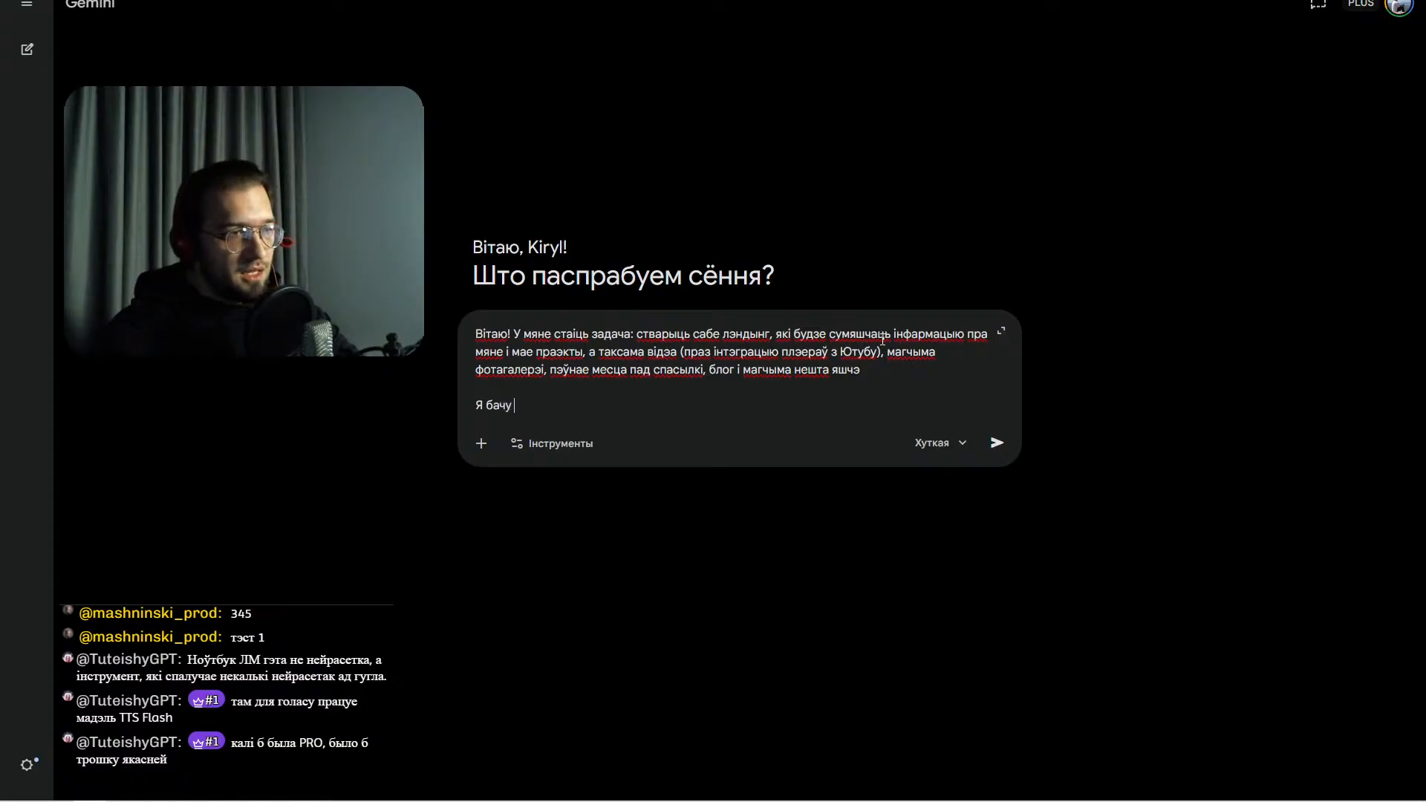
text(шляхі так:)
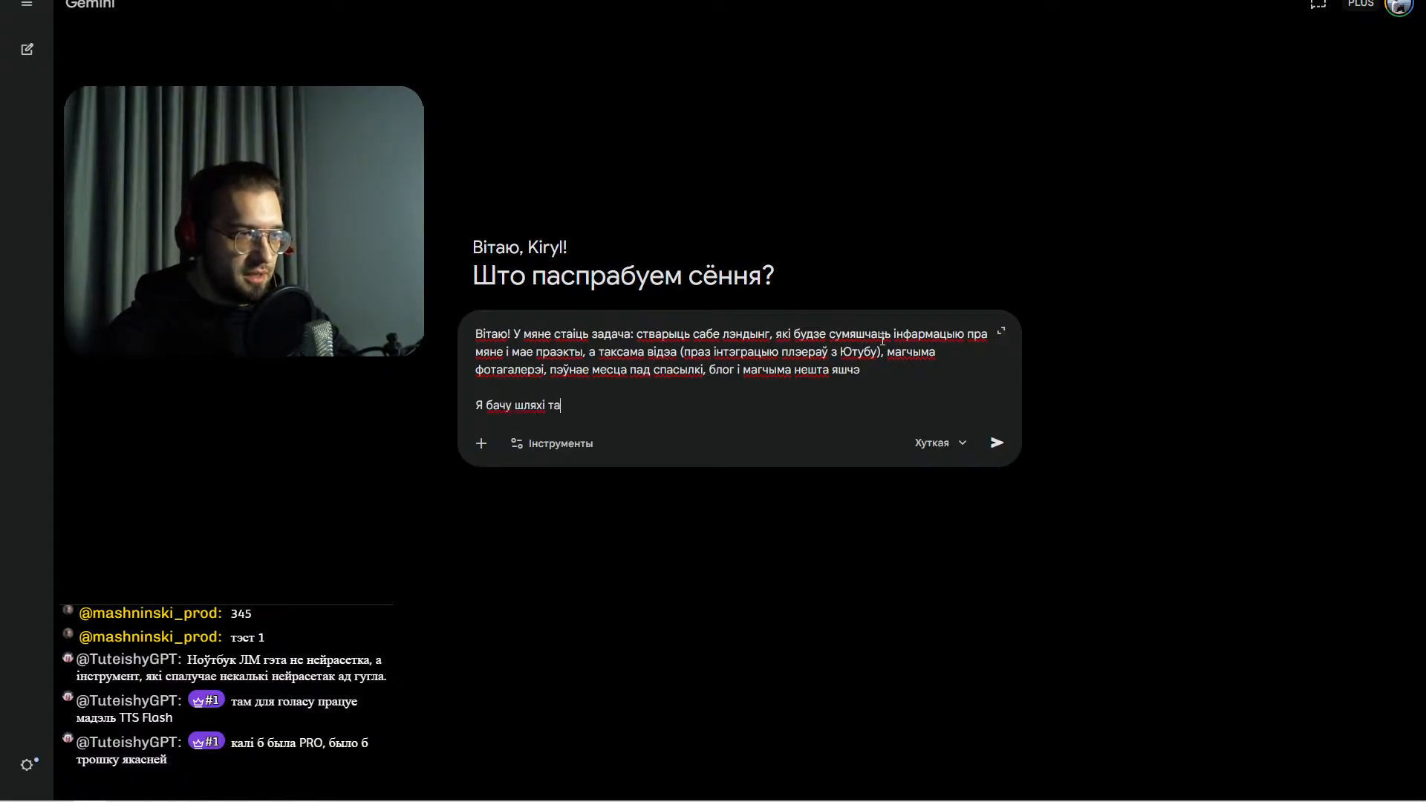
- Start a numbered list below a blank line with "1. Збор інфармацыі аб"
key(shift+Return)
key(shift+Return)
text(1. Збор інфрармацыі і рэфе)
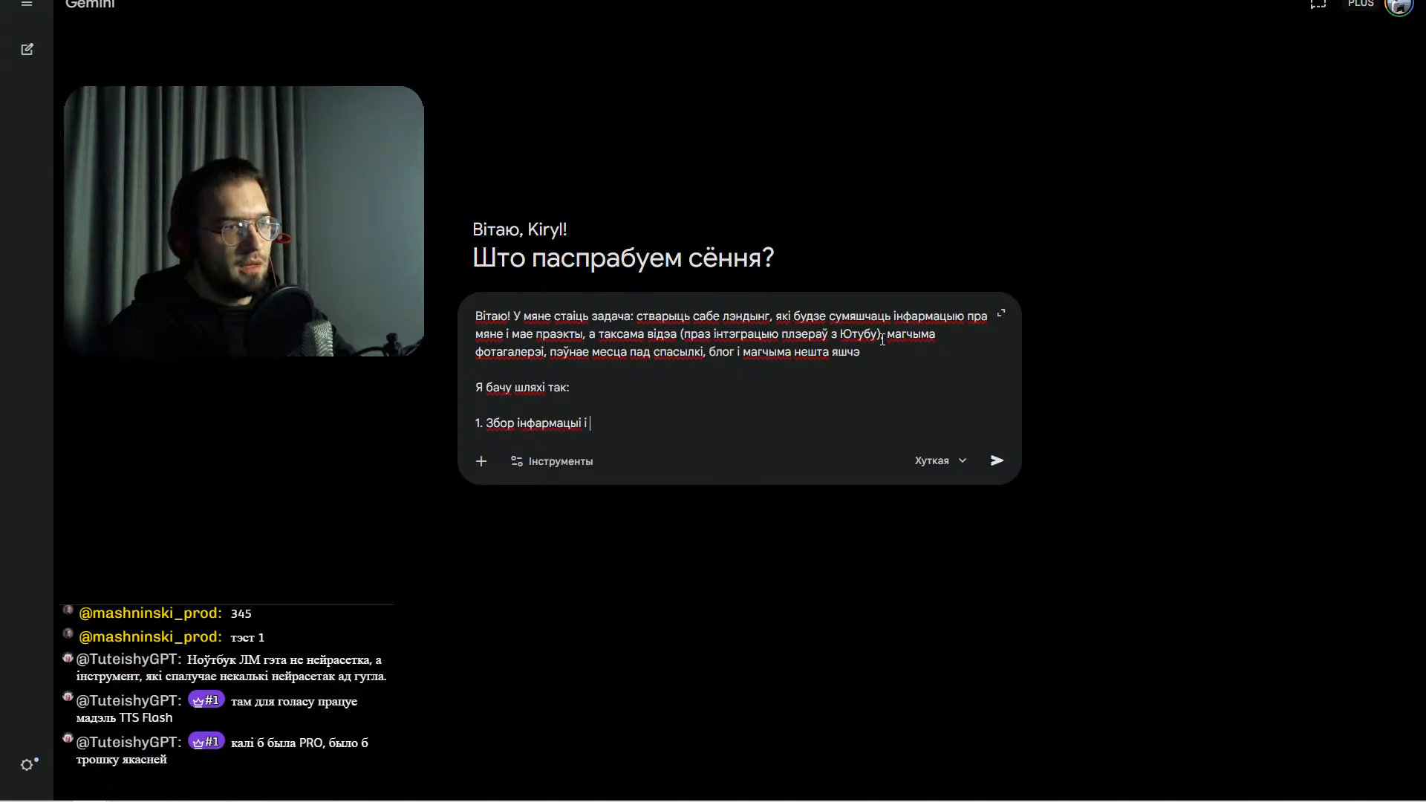
key(BackSpace)
key(BackSpace)
key(BackSpace)
key(BackSpace)
key(BackSpace)
key(BackSpace)
text(аб)
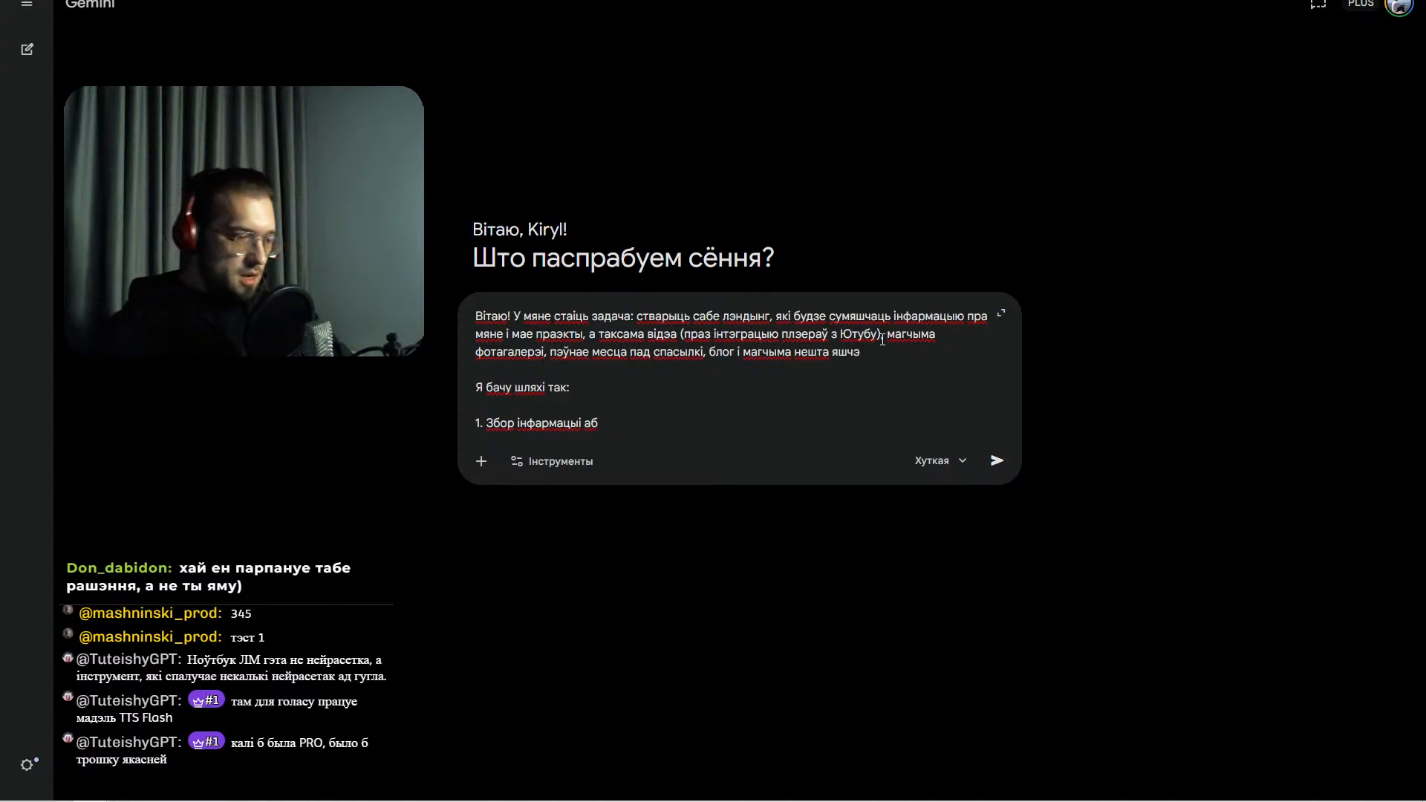
- Extend the first list item with "сучасных дызайнах,"
text(дізай)
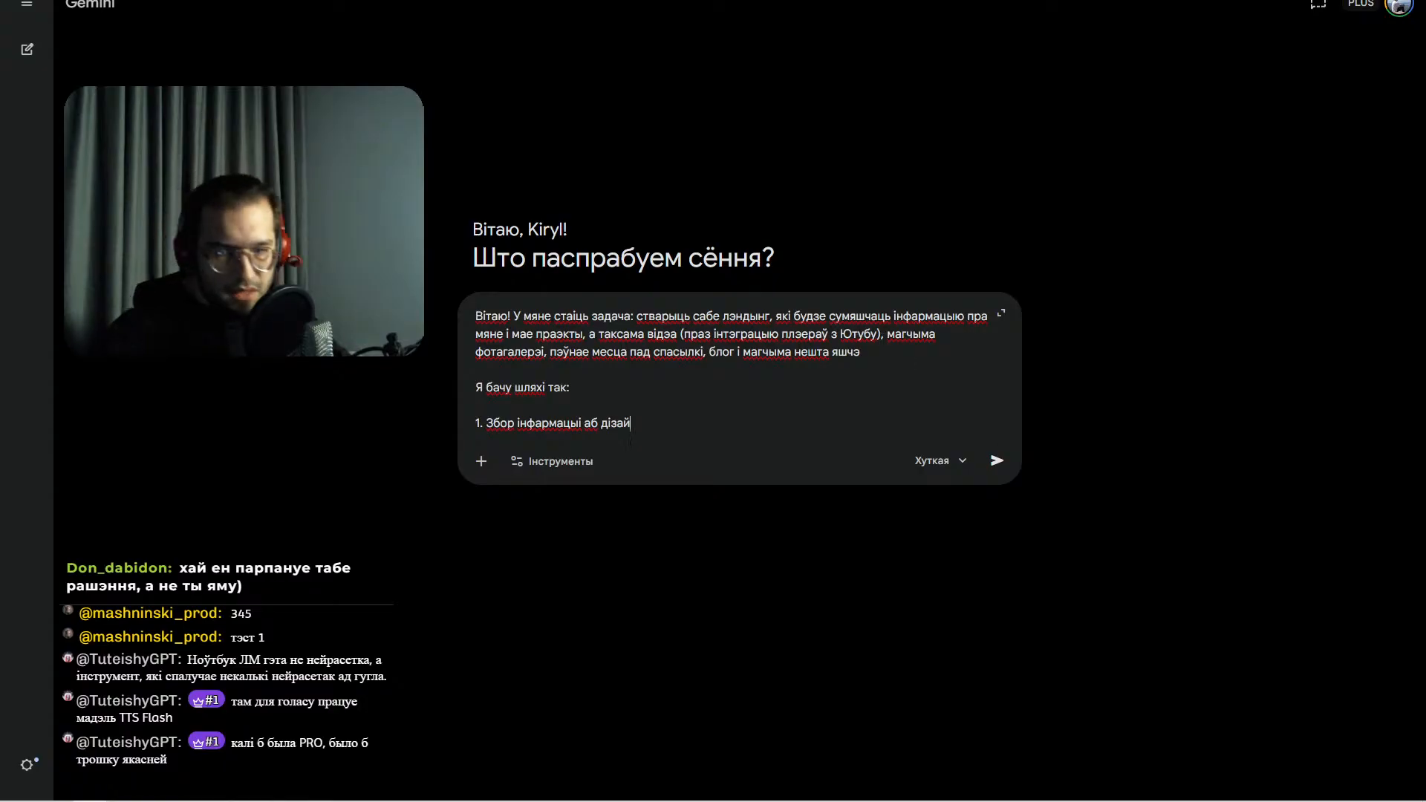
key(Up)
key(Up)
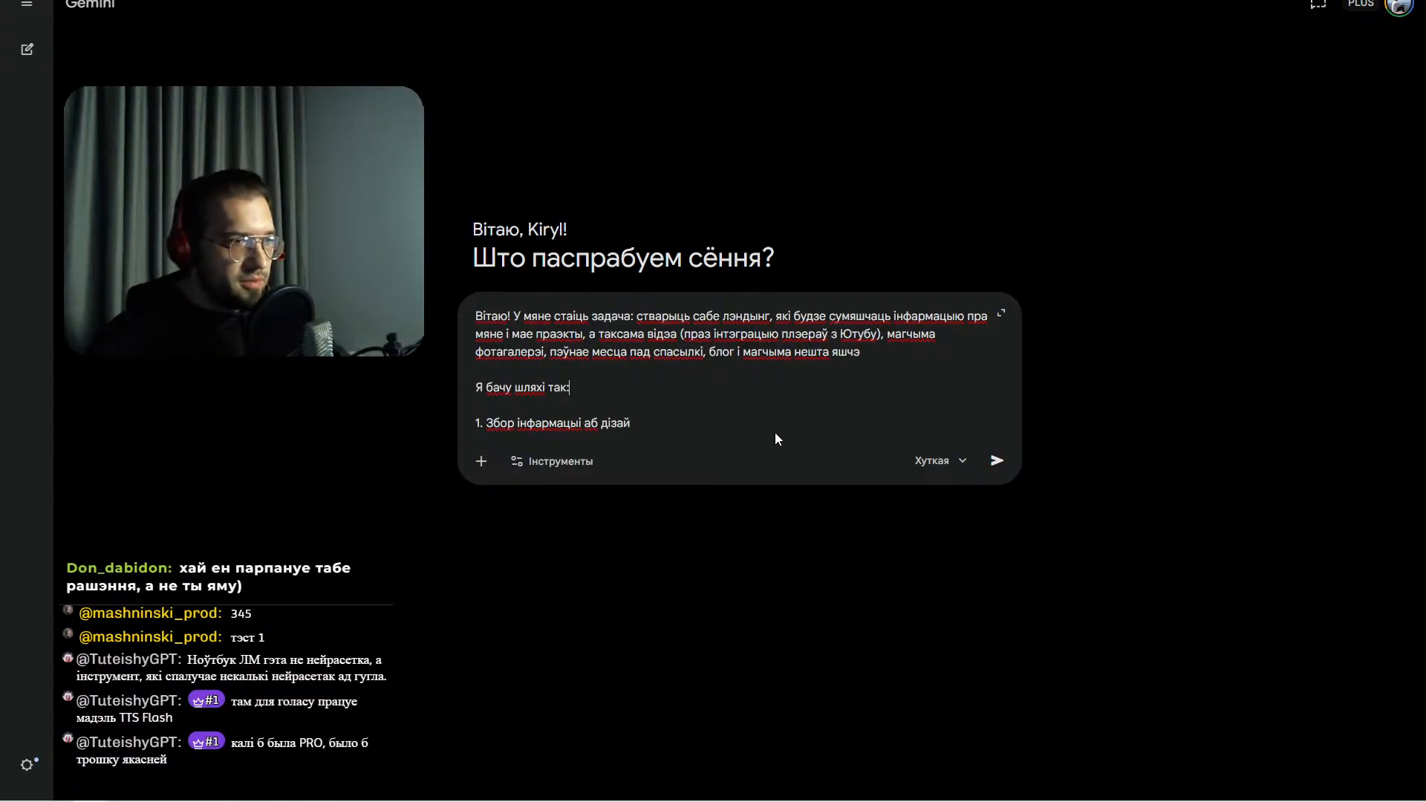
text(нах)
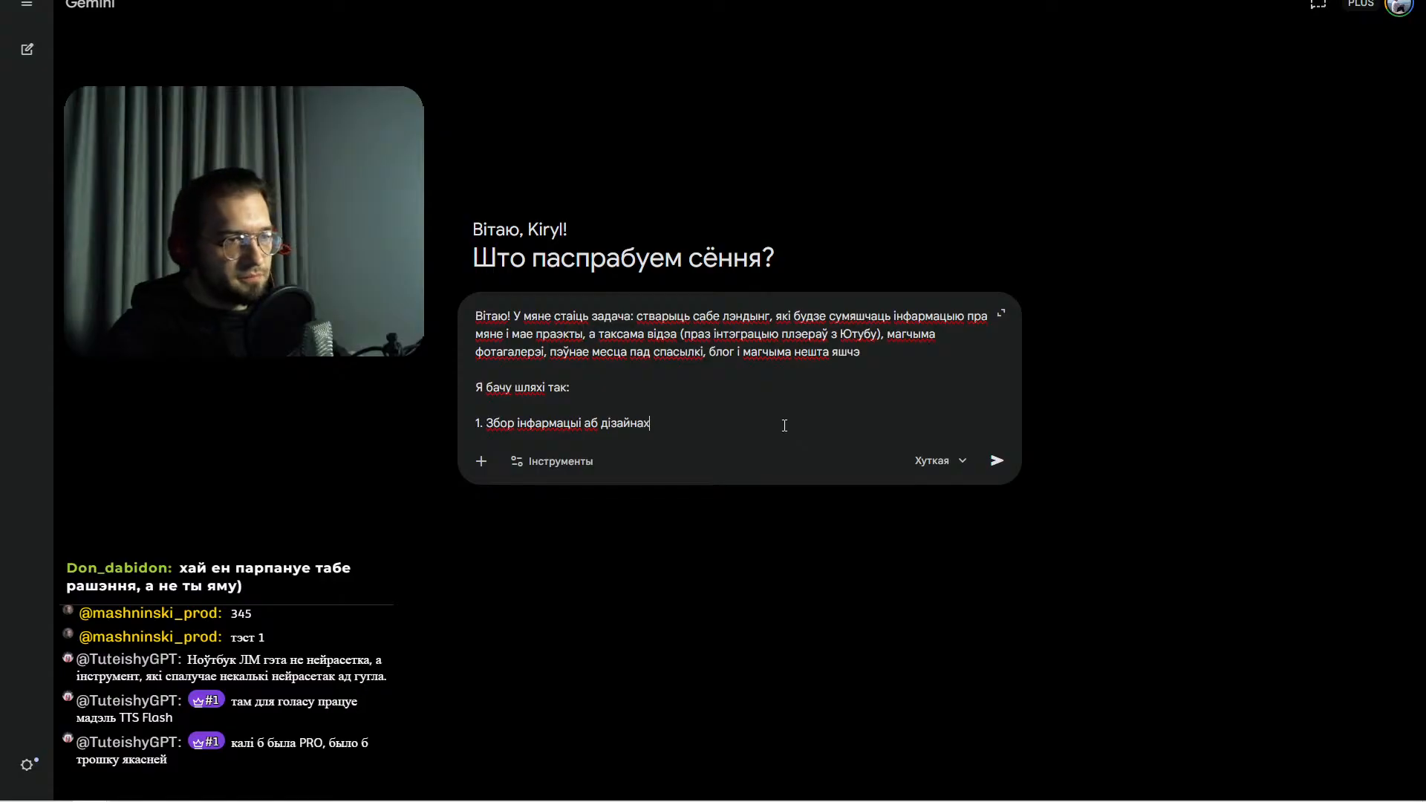
key(ctrl+BackSpace)
text(суча)
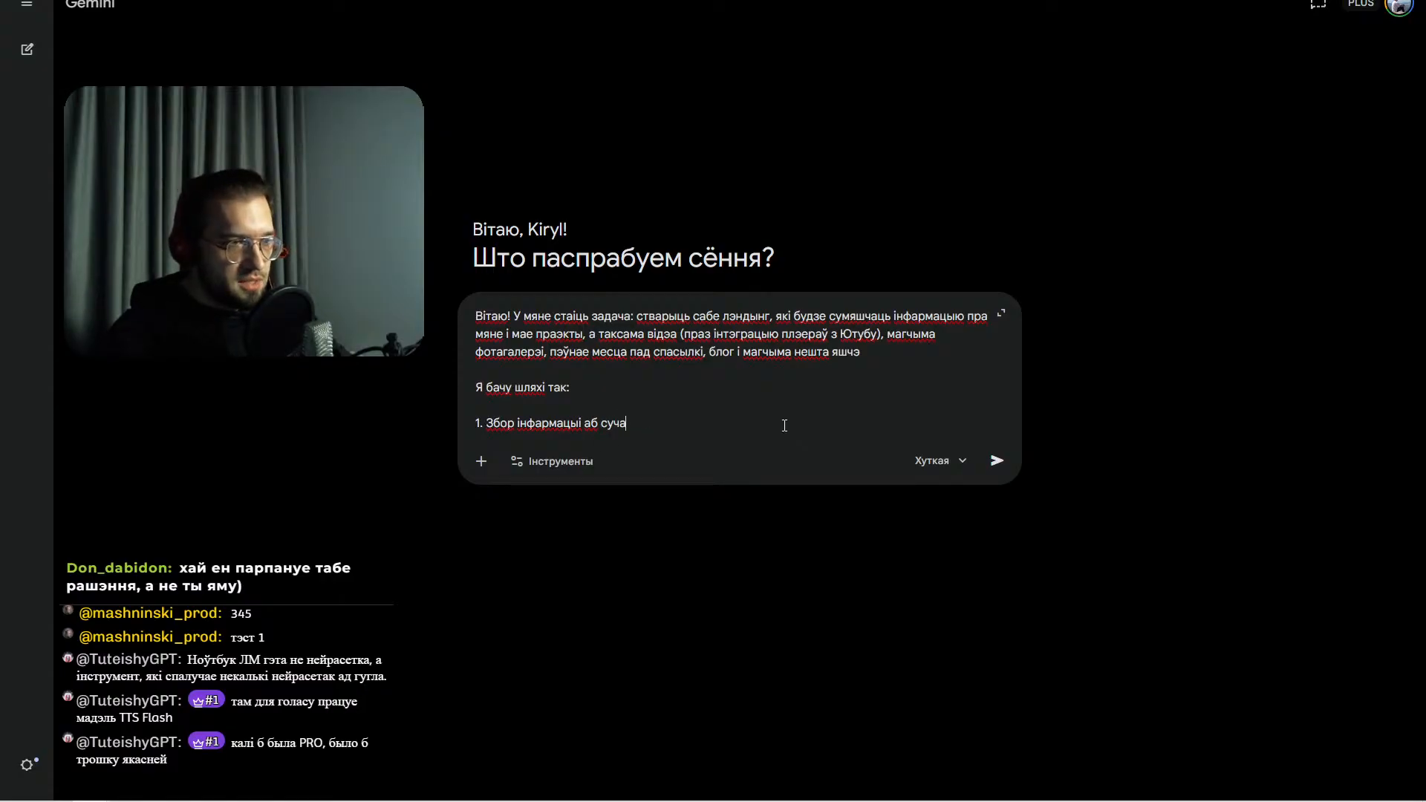
text(сных дызайнах, )
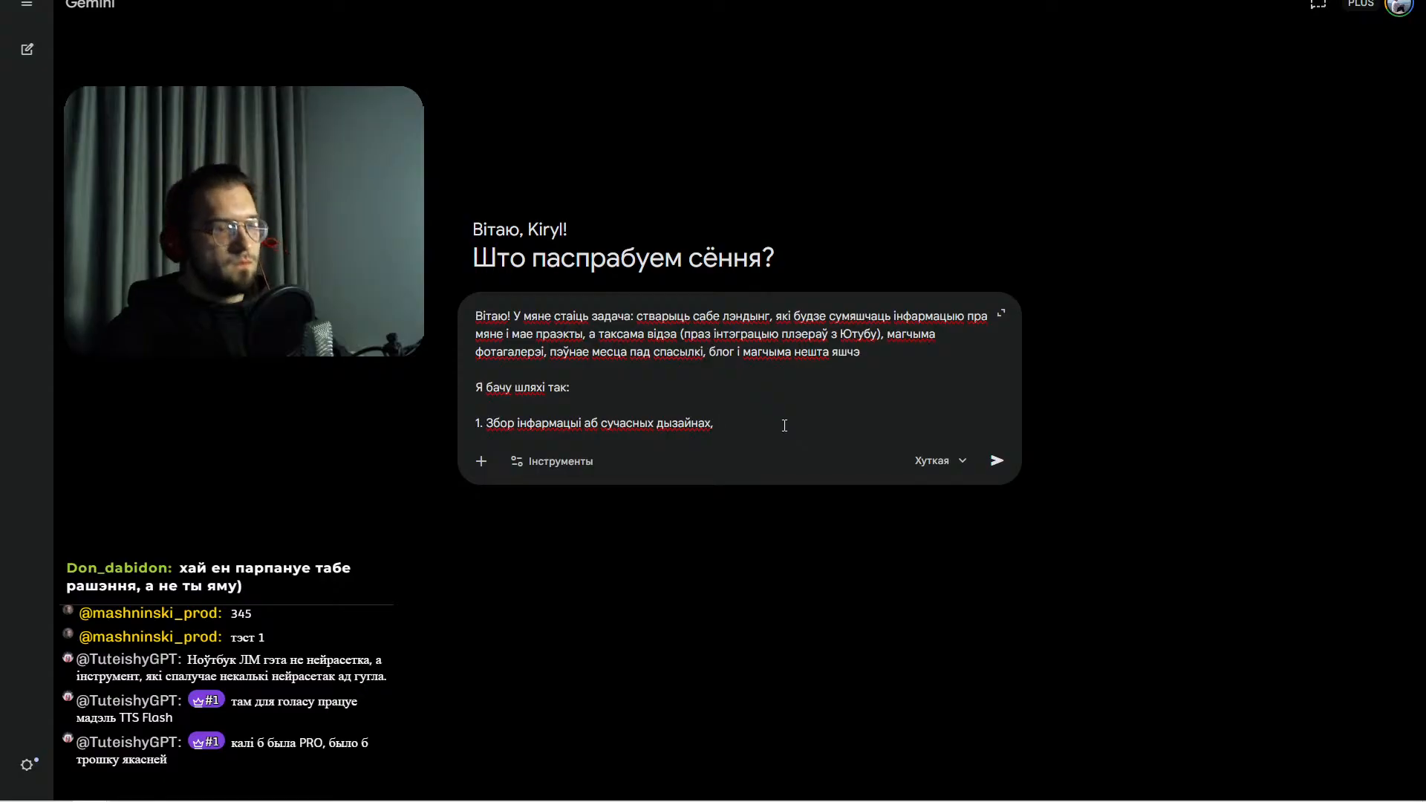
- Complete the first list item with "прынцыпах напаўнення лэндынгаў і рэферэнснай базы"
text(прынц)
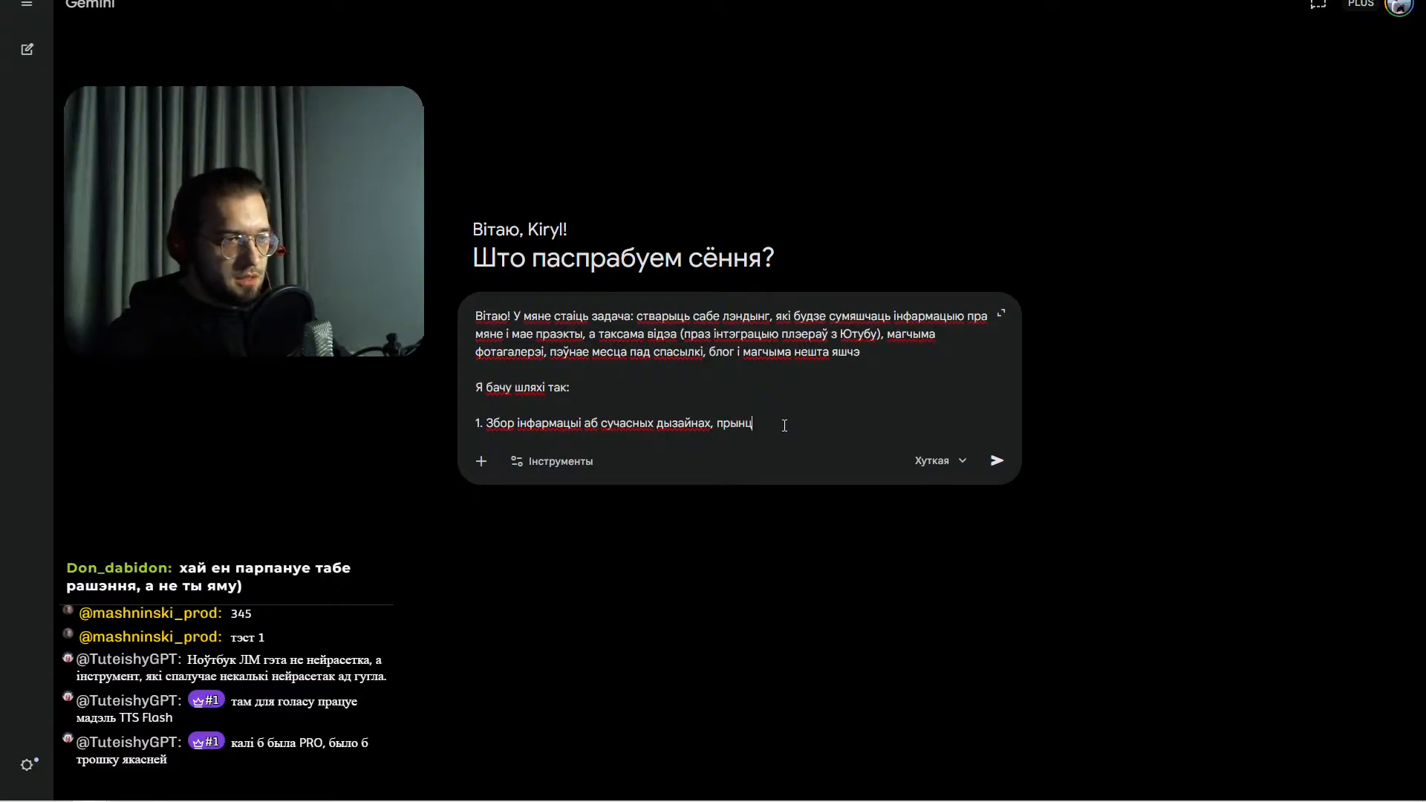
text(ыпах напаўненн)
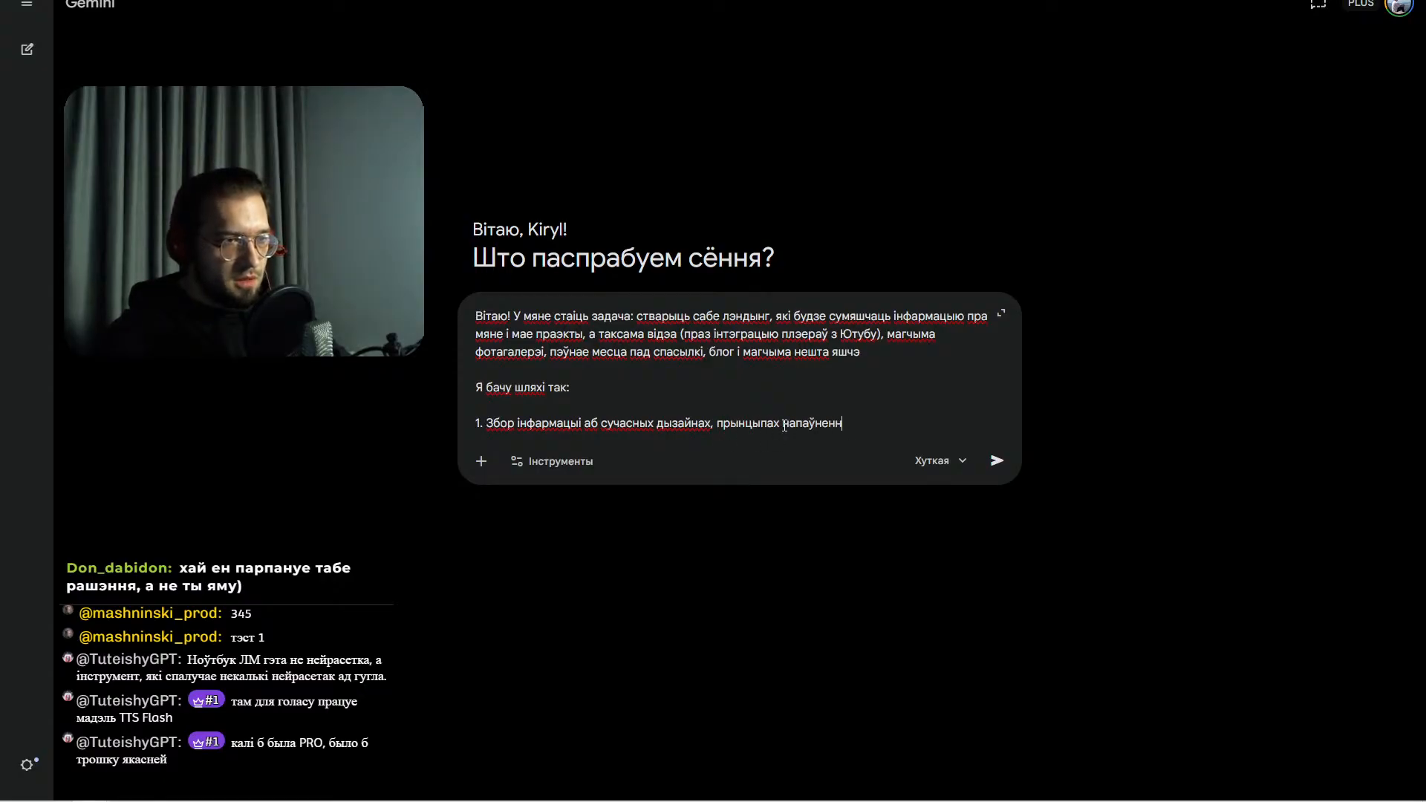
text(я сай)
key(ctrl+BackSpace)
text(лэнд)
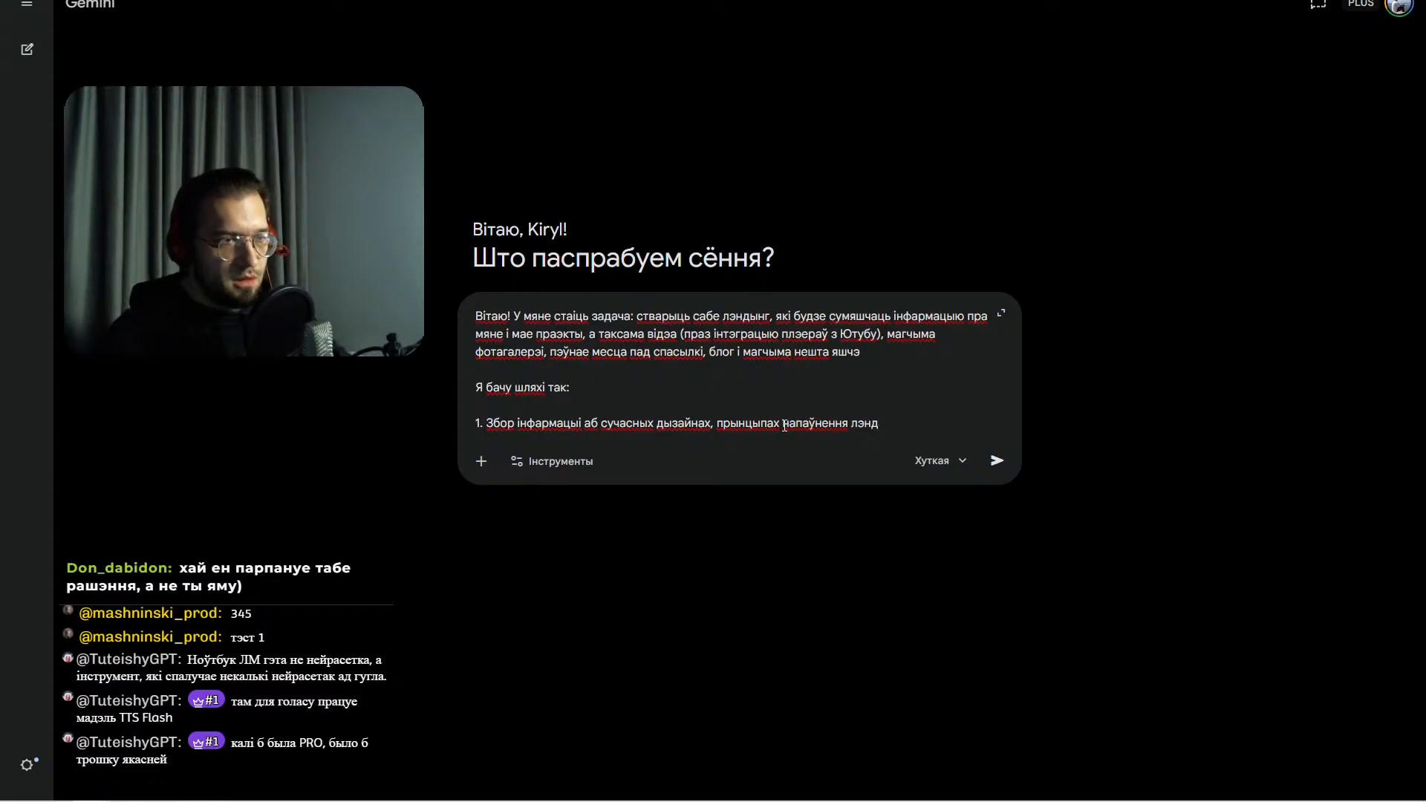
text(ынгаў і)
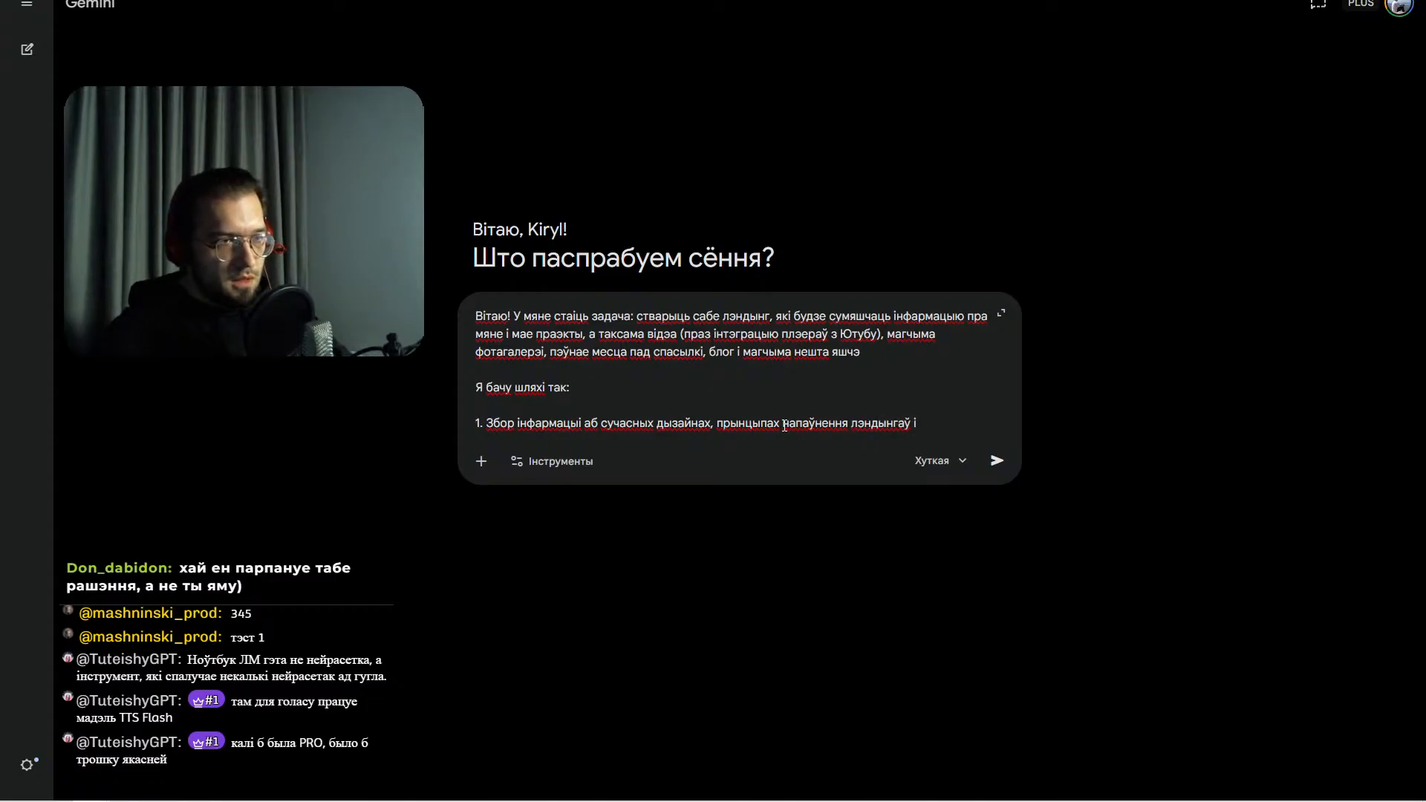
text( рэ)
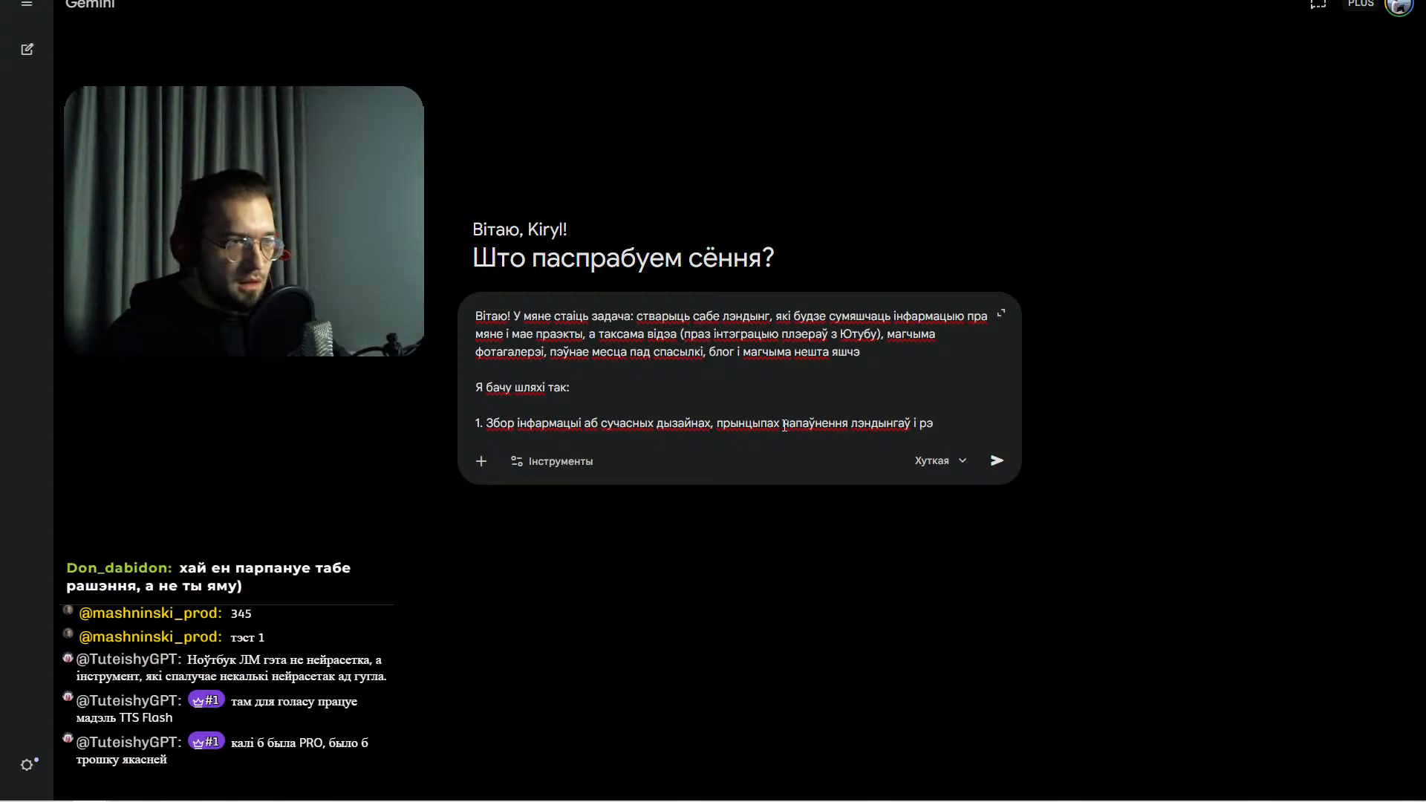
text(ферэнс)
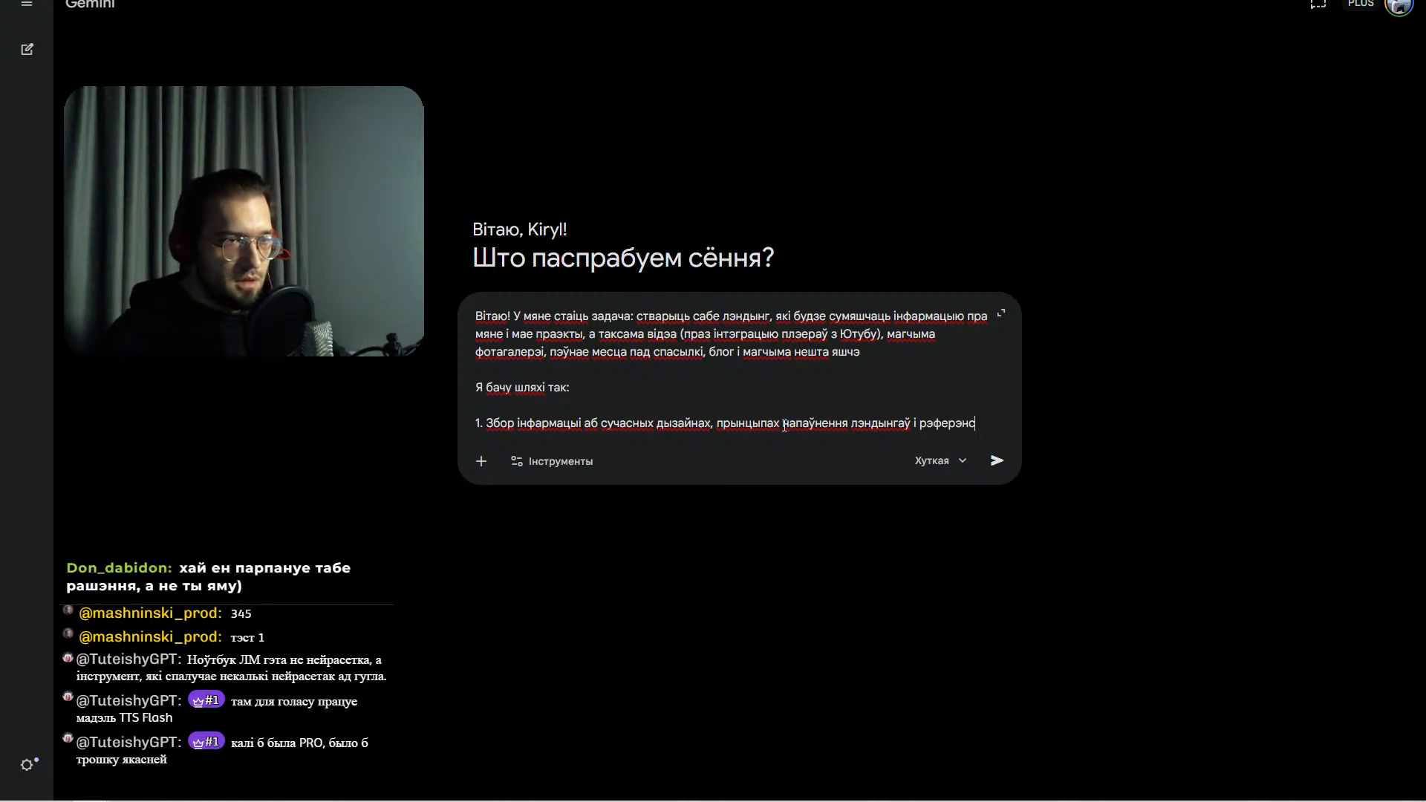
text(най базы)
- Add the second list item "2. Праэктаванне свайго сайту, прапісванне зместу і блокаў" to the prompt
key(shift+Return)
text(2. )
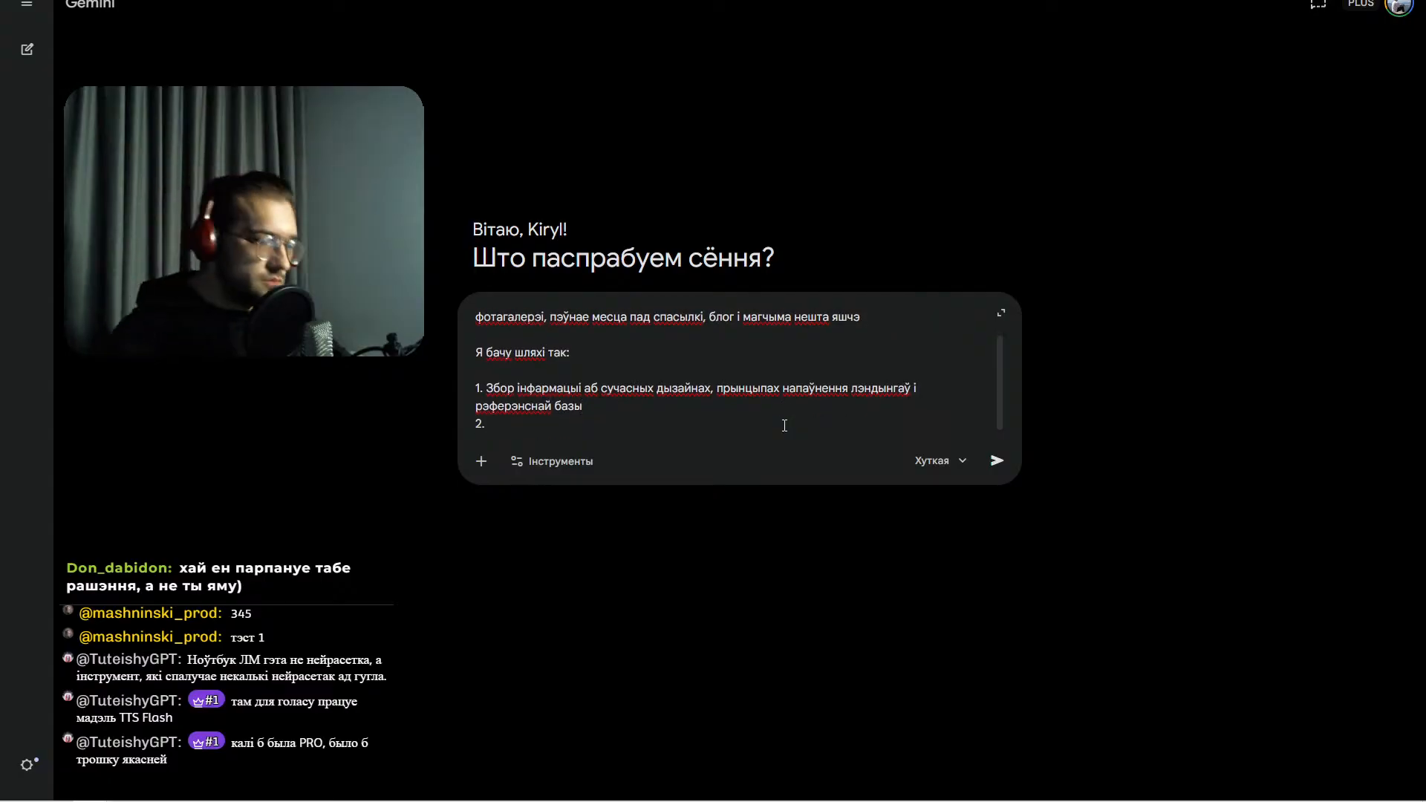
text(Праэктаванне свайго сайту,)
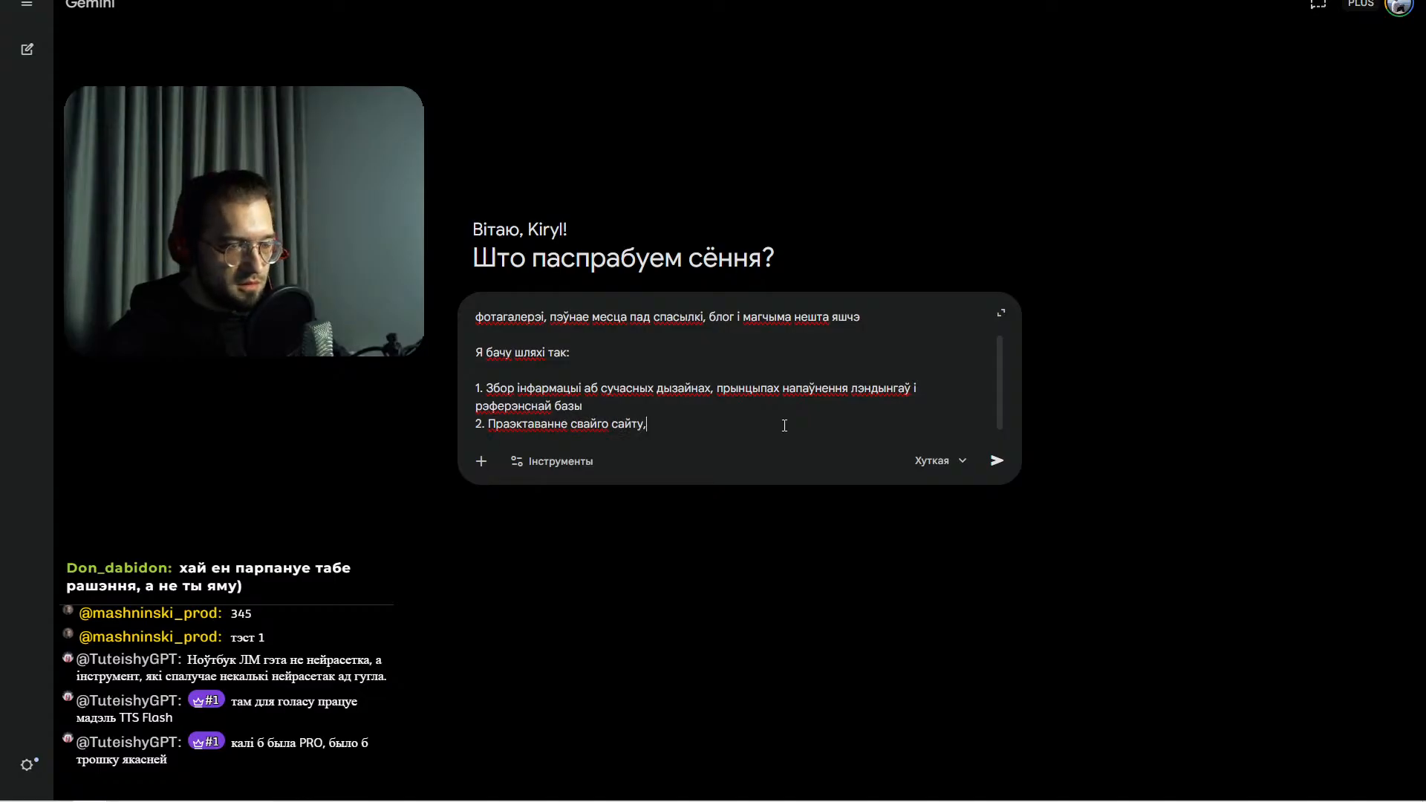
text( прапісванне)
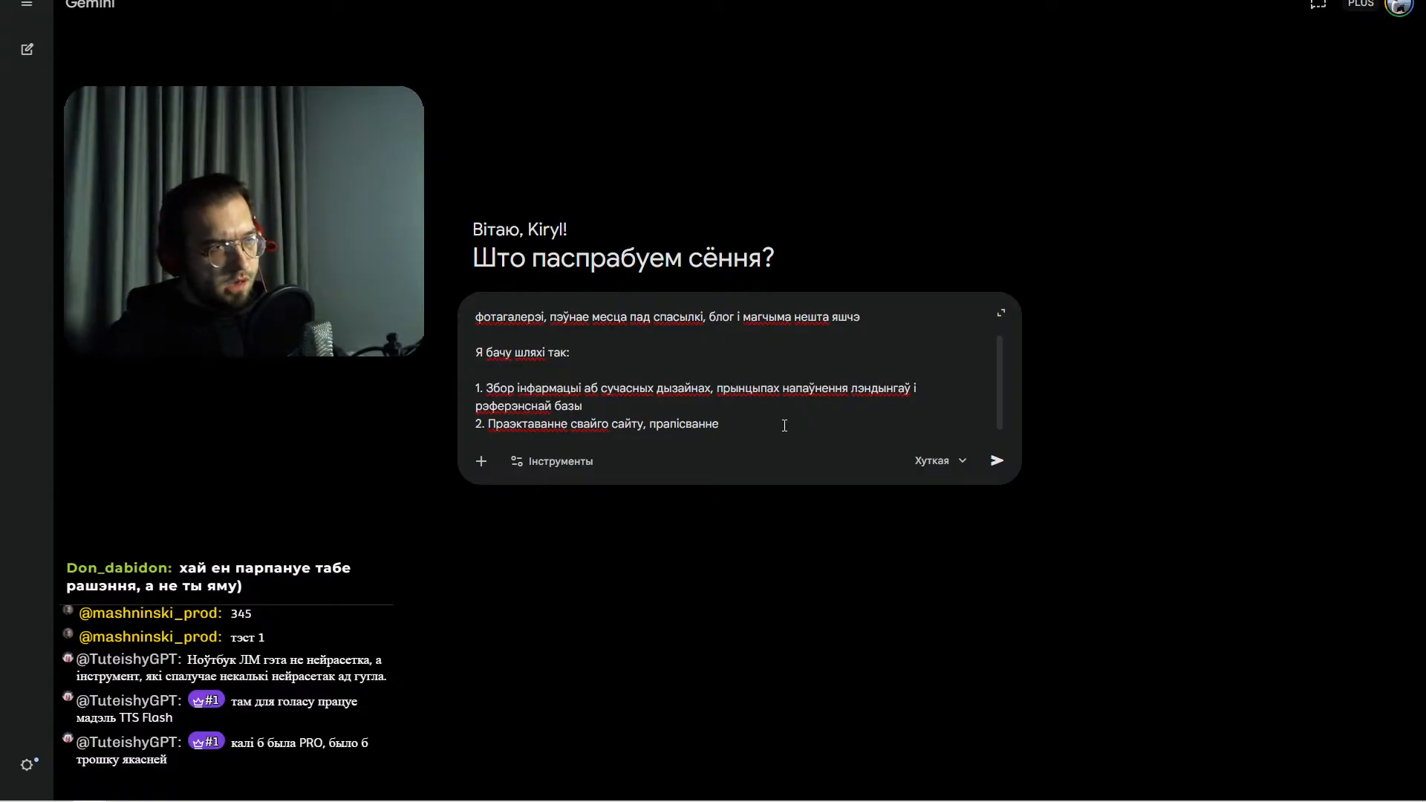
text(зме)
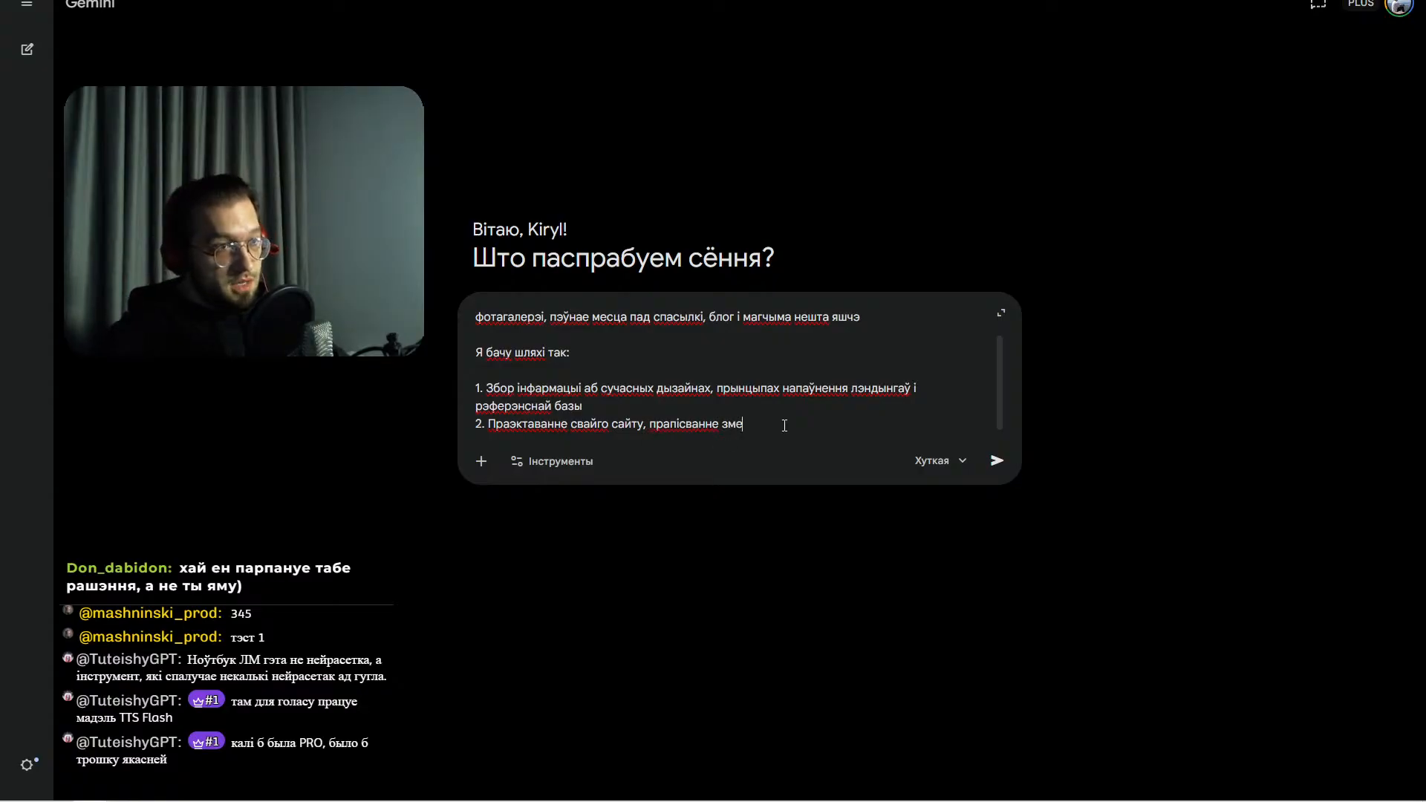
text(сту і блокаў)
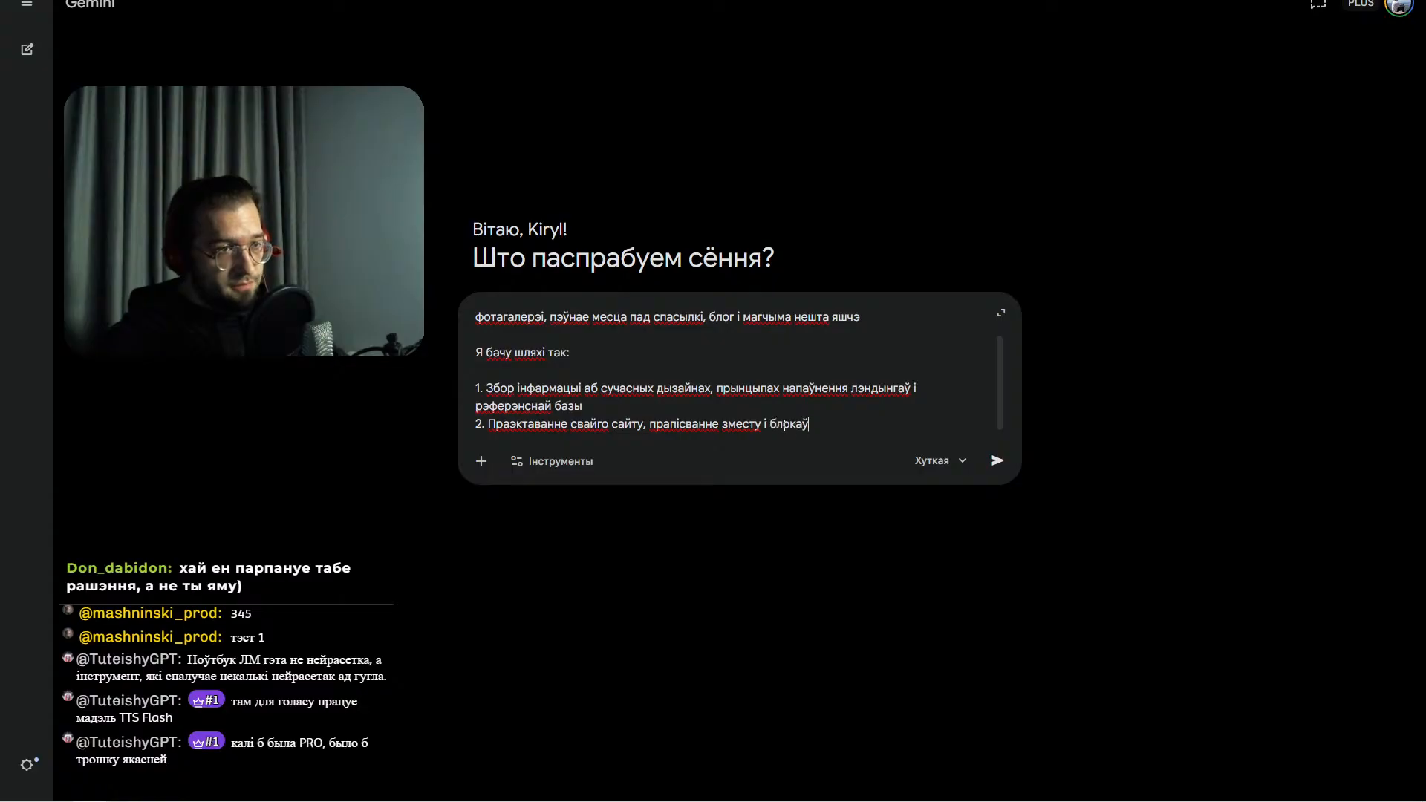
- Add the third list item "3. Генерацыя сайта праз Кодэкс / Антыгравіці / Клод Код"
key(shift+Return)
text(3. )
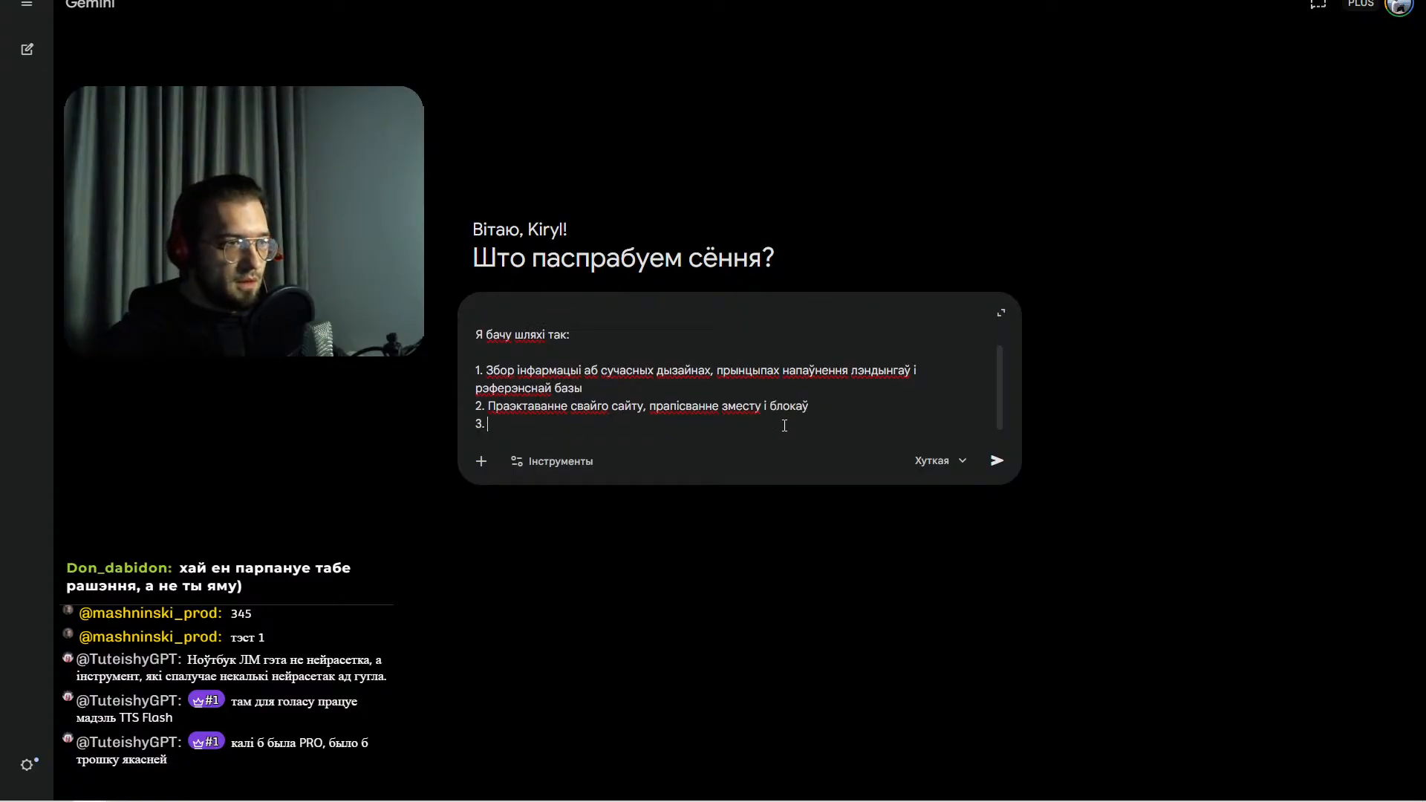
text(Генерацыя сай)
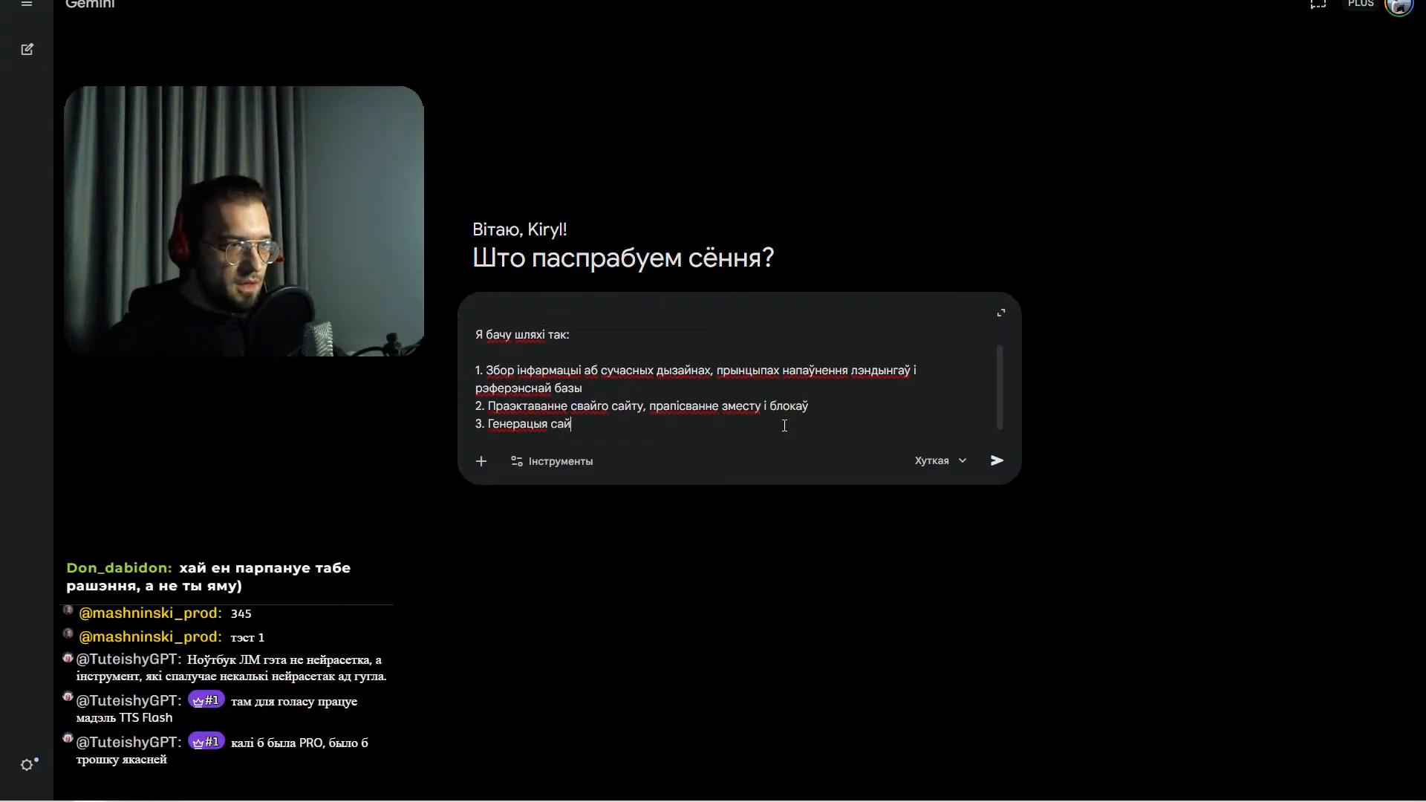
text(та праз Кодэс)
key(BackSpace)
text(кс)
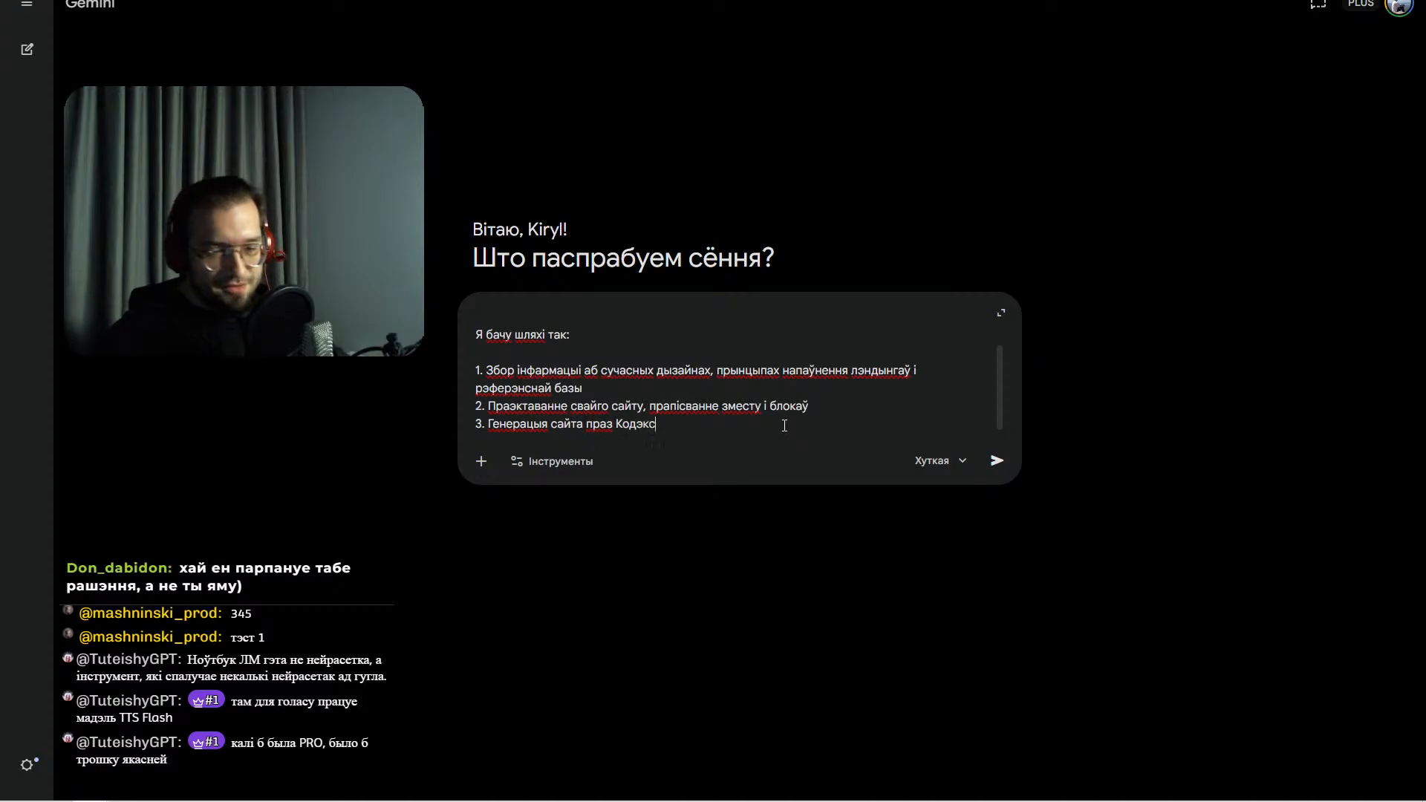
text( / Антыгравіц)
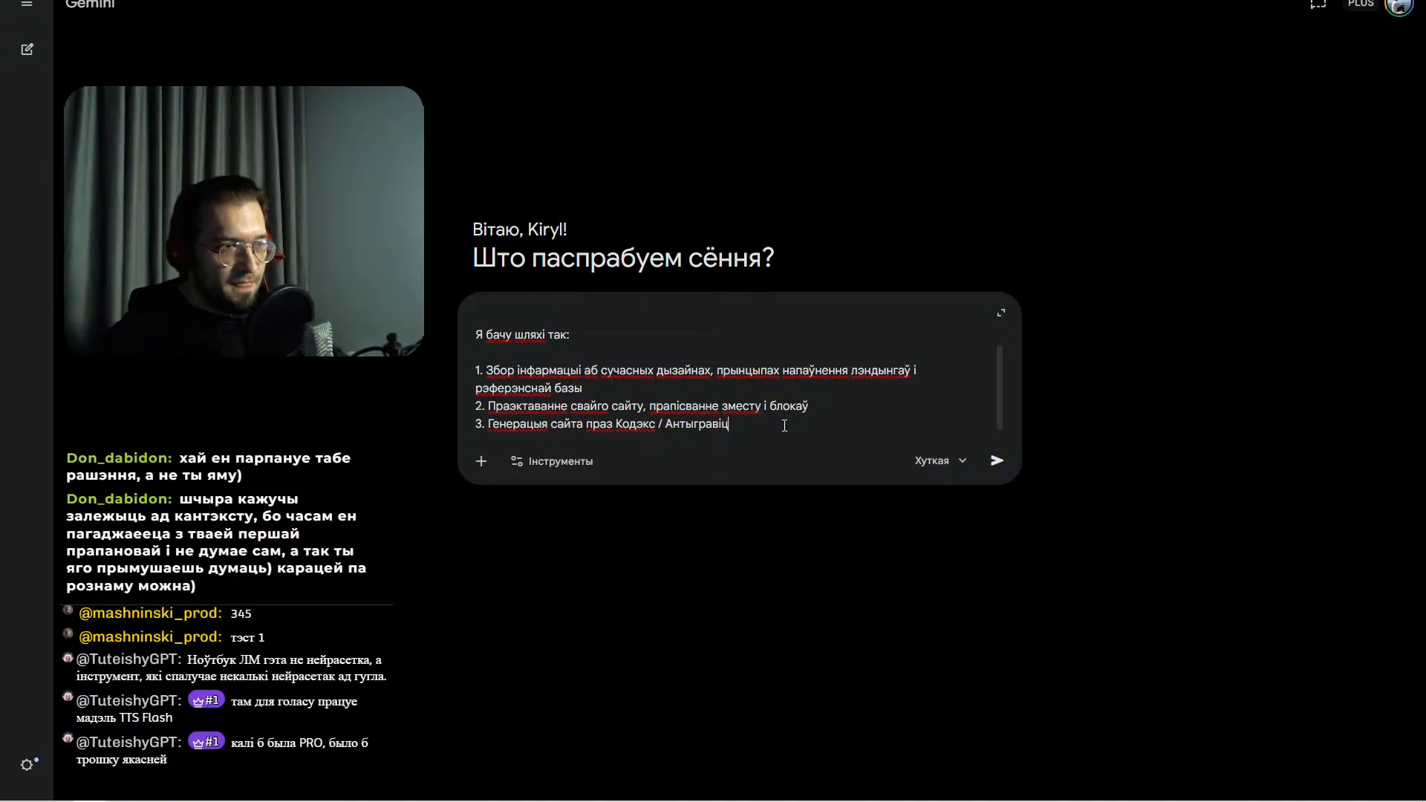
text(і )
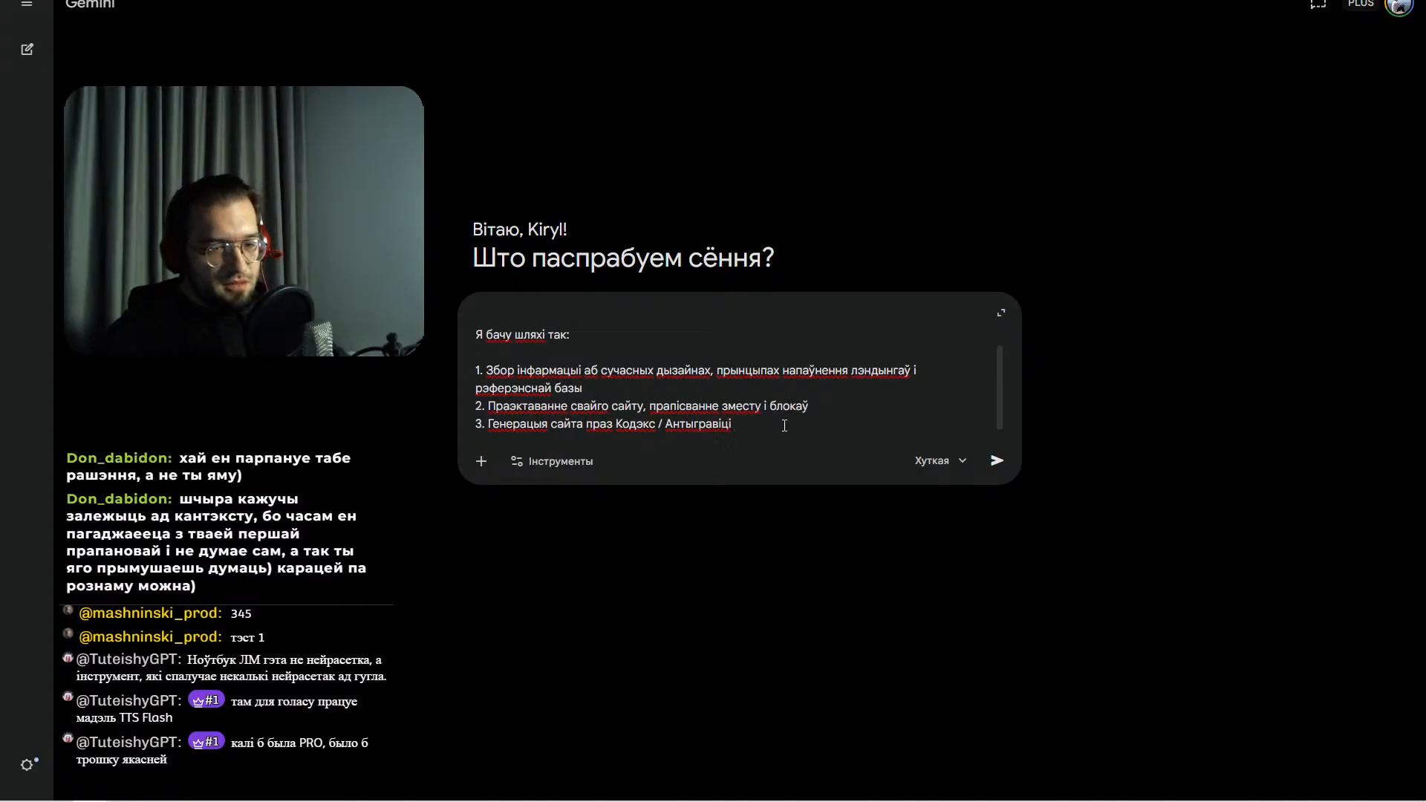
text(/ Клод Код)
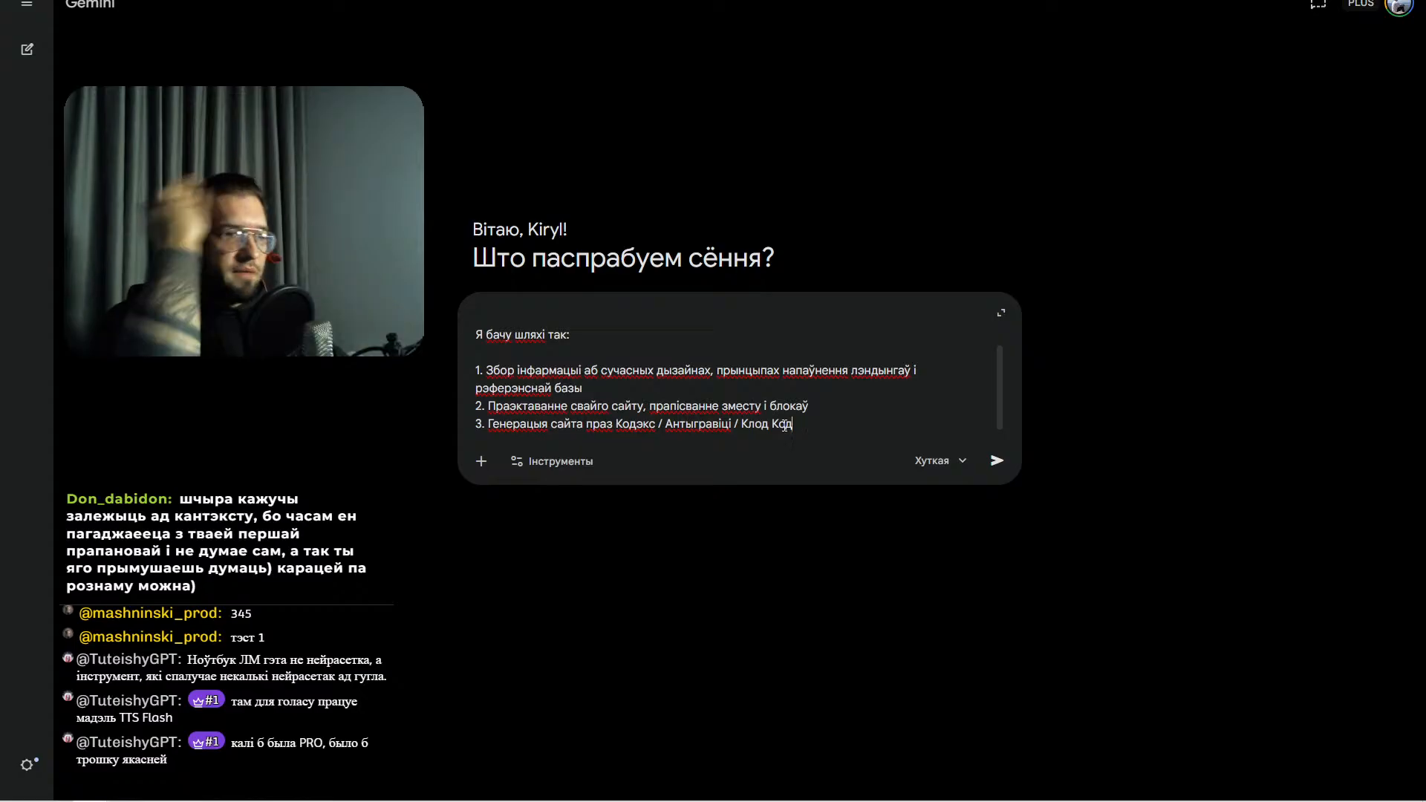
scroll(785, 425, up, 3)
scroll(785, 425, down, 3)
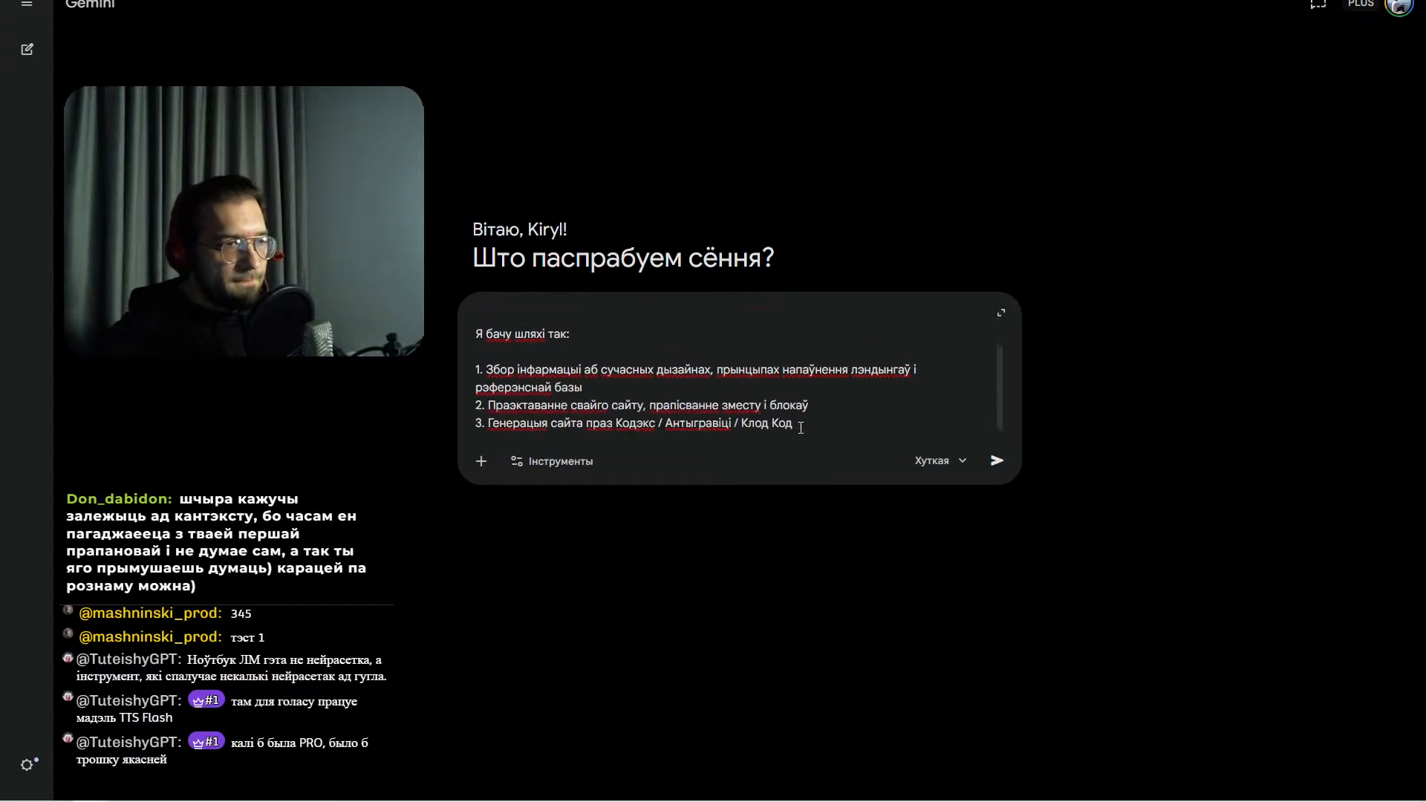
- Below the list, after a blank line, write the question "Што ты можаш параіць па кроках, напісаных вышэй"
key(shift+Return)
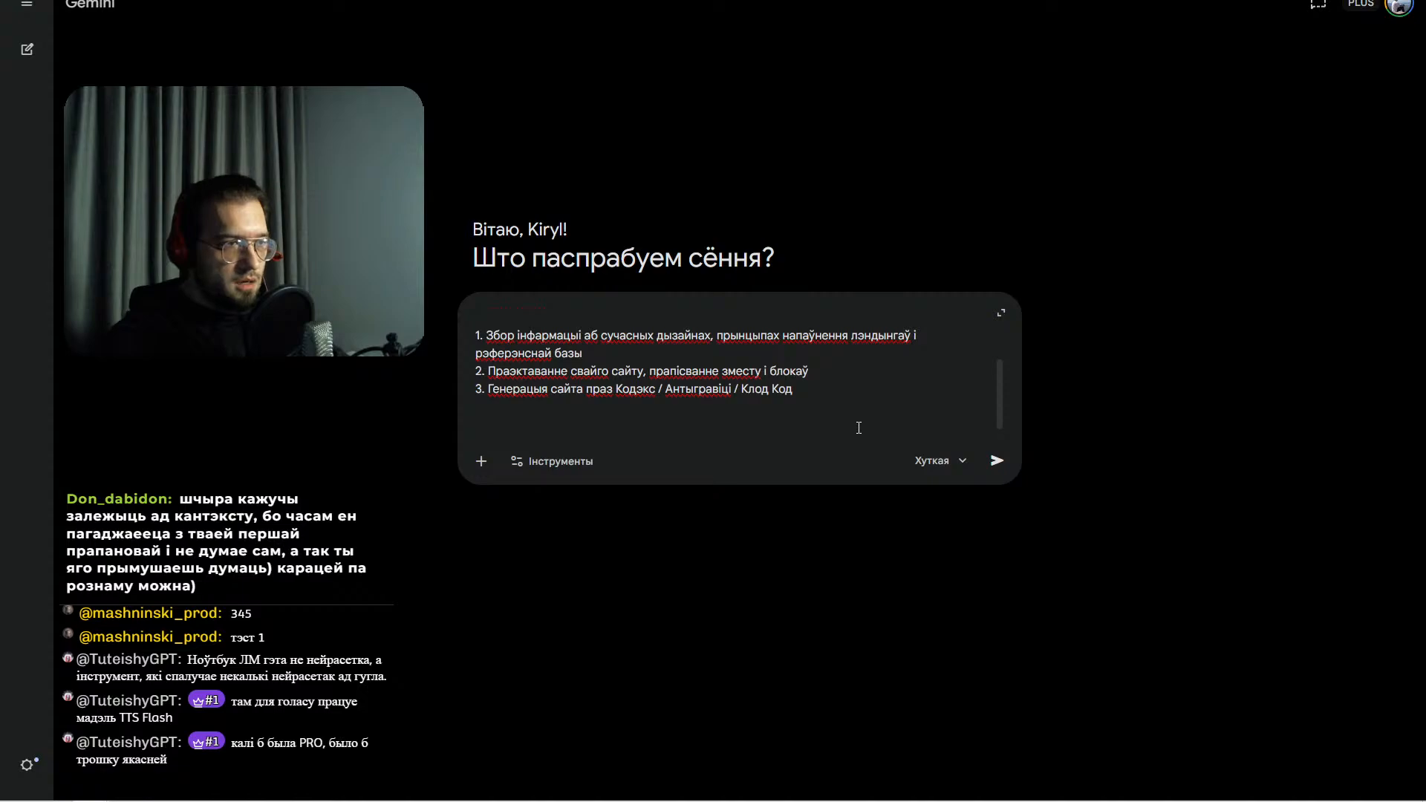
key(shift+Return)
text(Ш)
key(BackSpace)
text(Як)
key(BackSpace)
key(BackSpace)
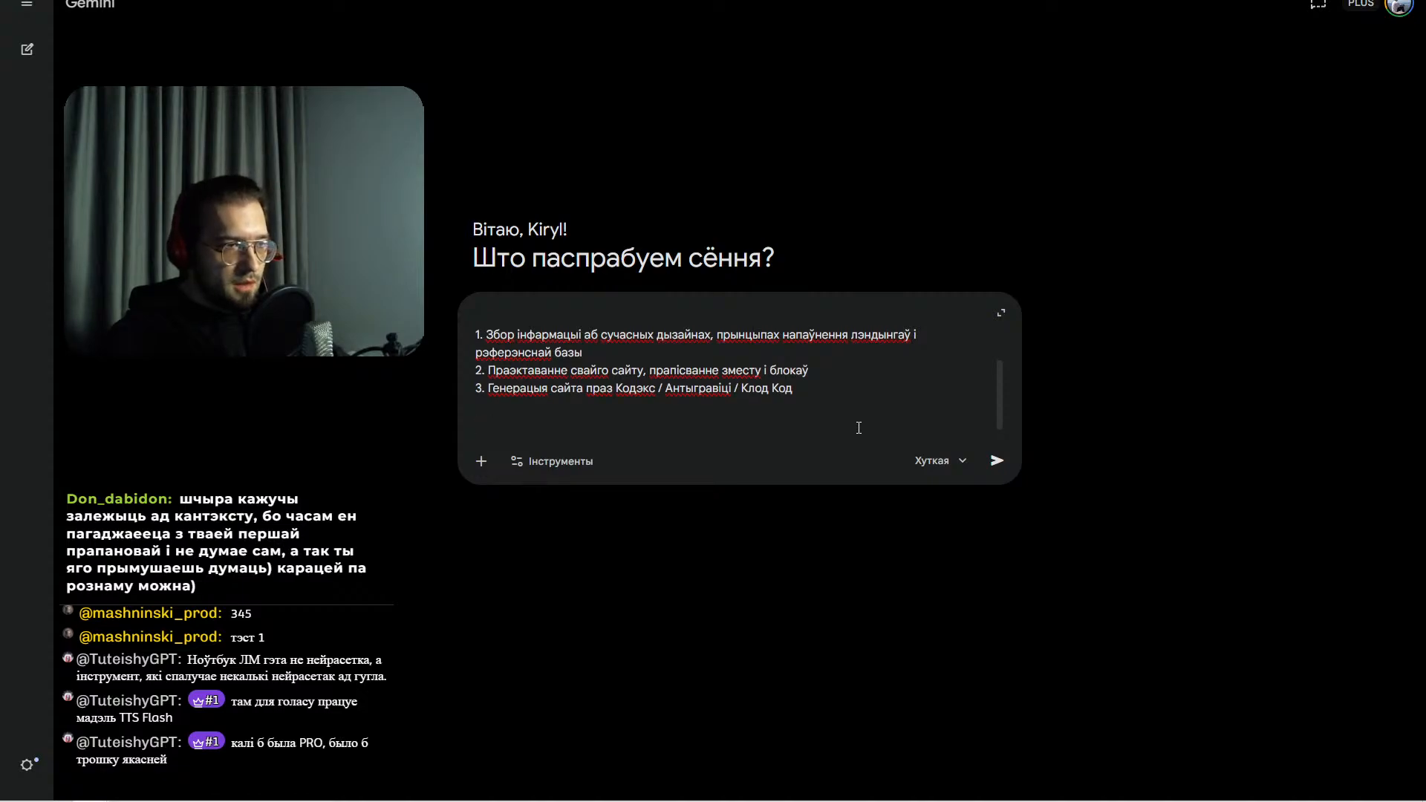
text(Што ты можаш параіць па шляхах)
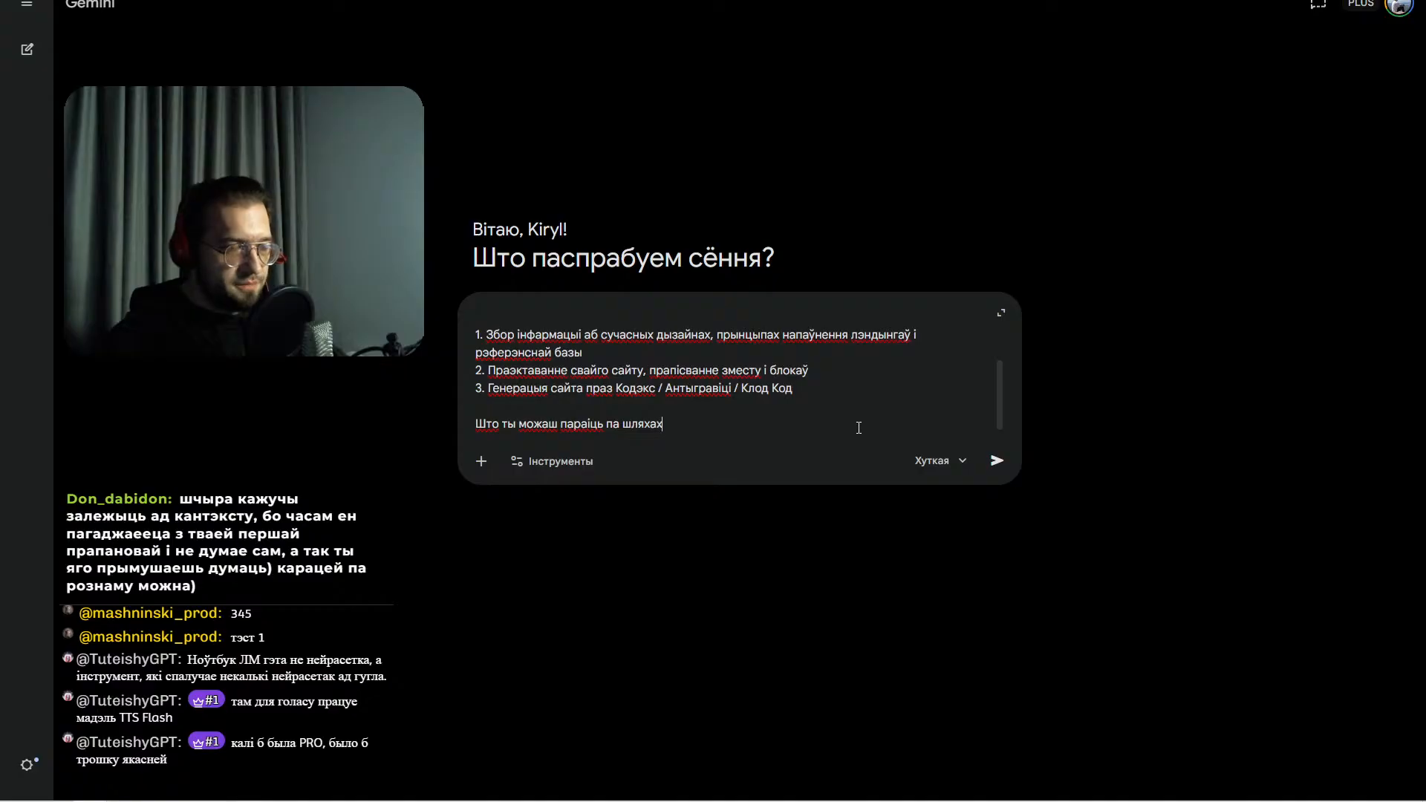
key(ctrl+BackSpace)
text(кроках, напісаны х вышэй)
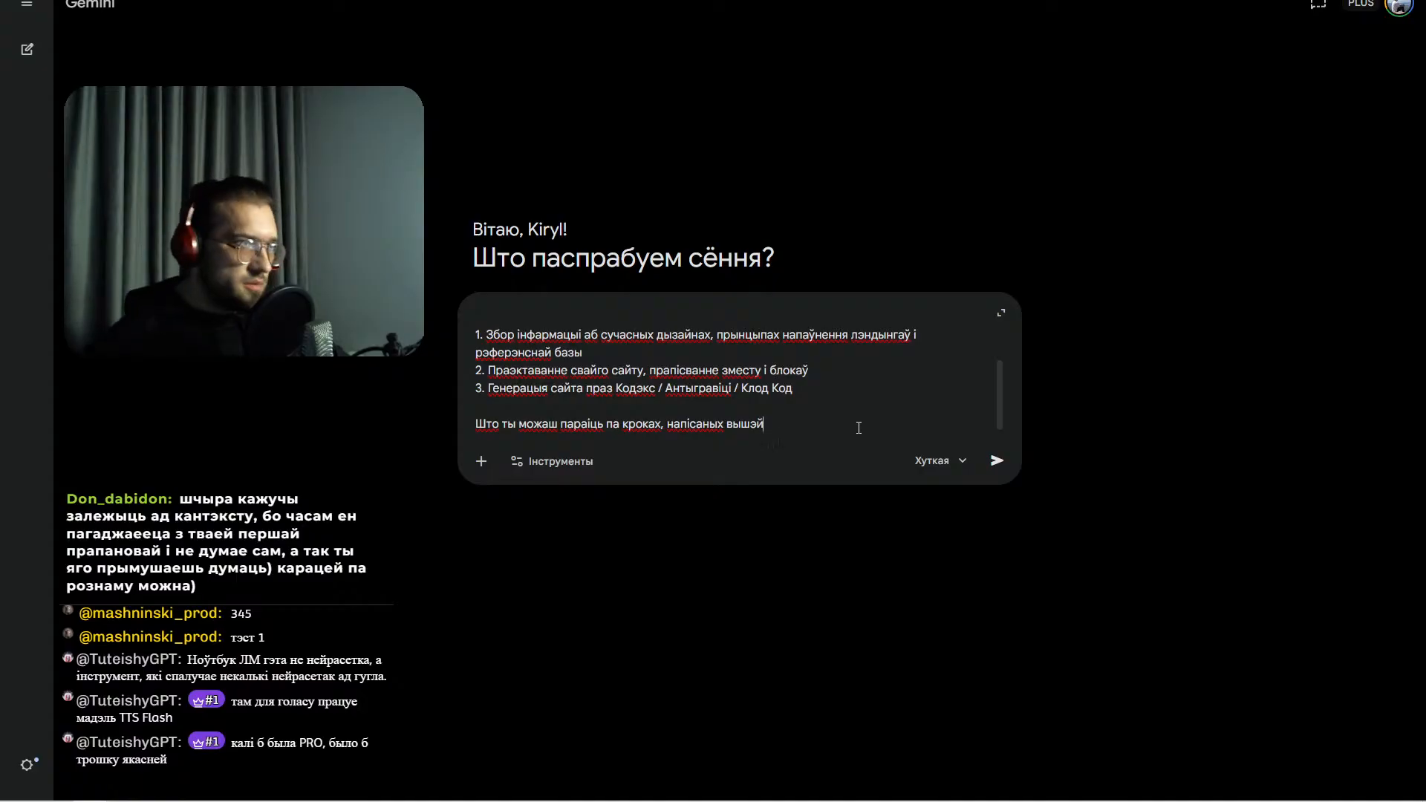
- Open ChatGPT in a new browser tab and examine the custom instructions in its personalization settings
key(ctrl+t)
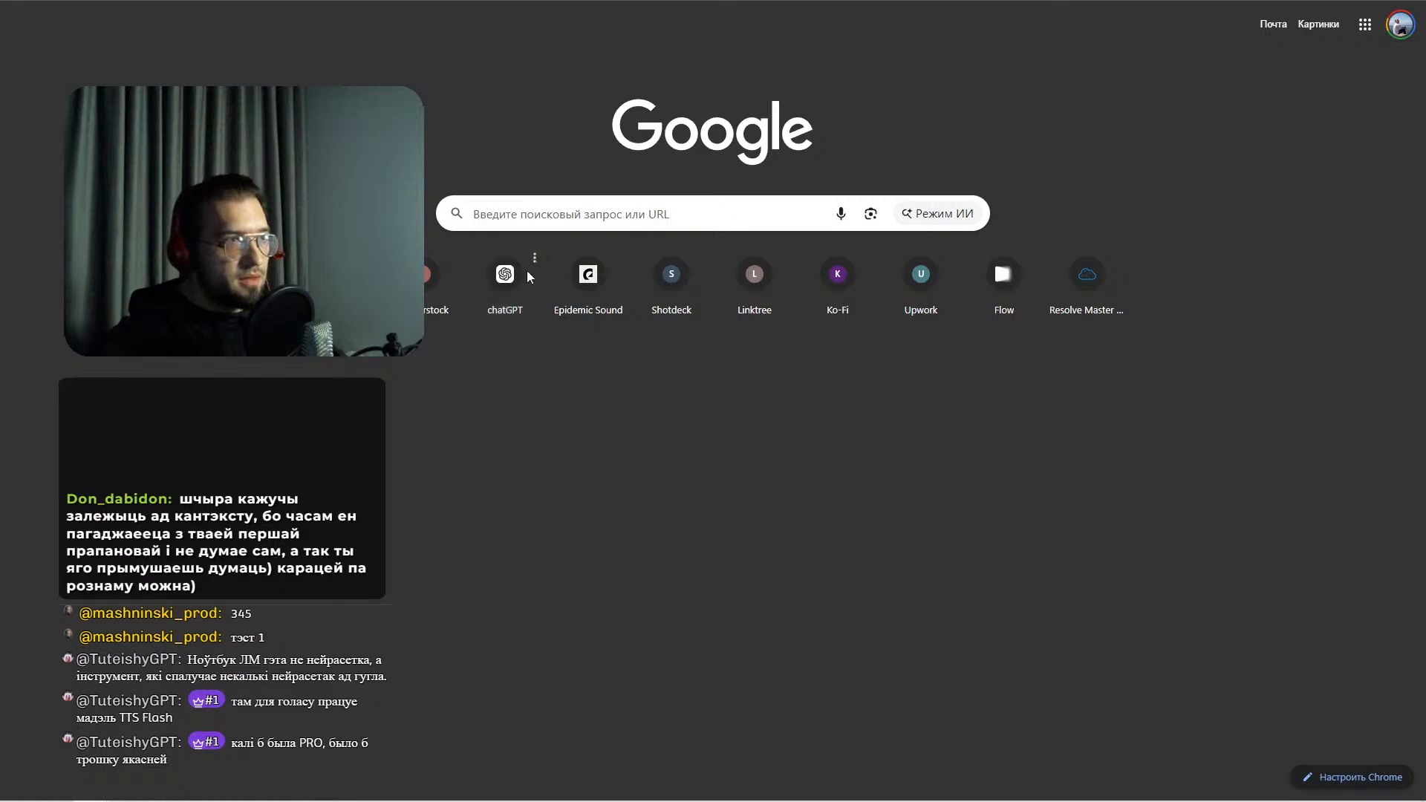
click(530, 278)
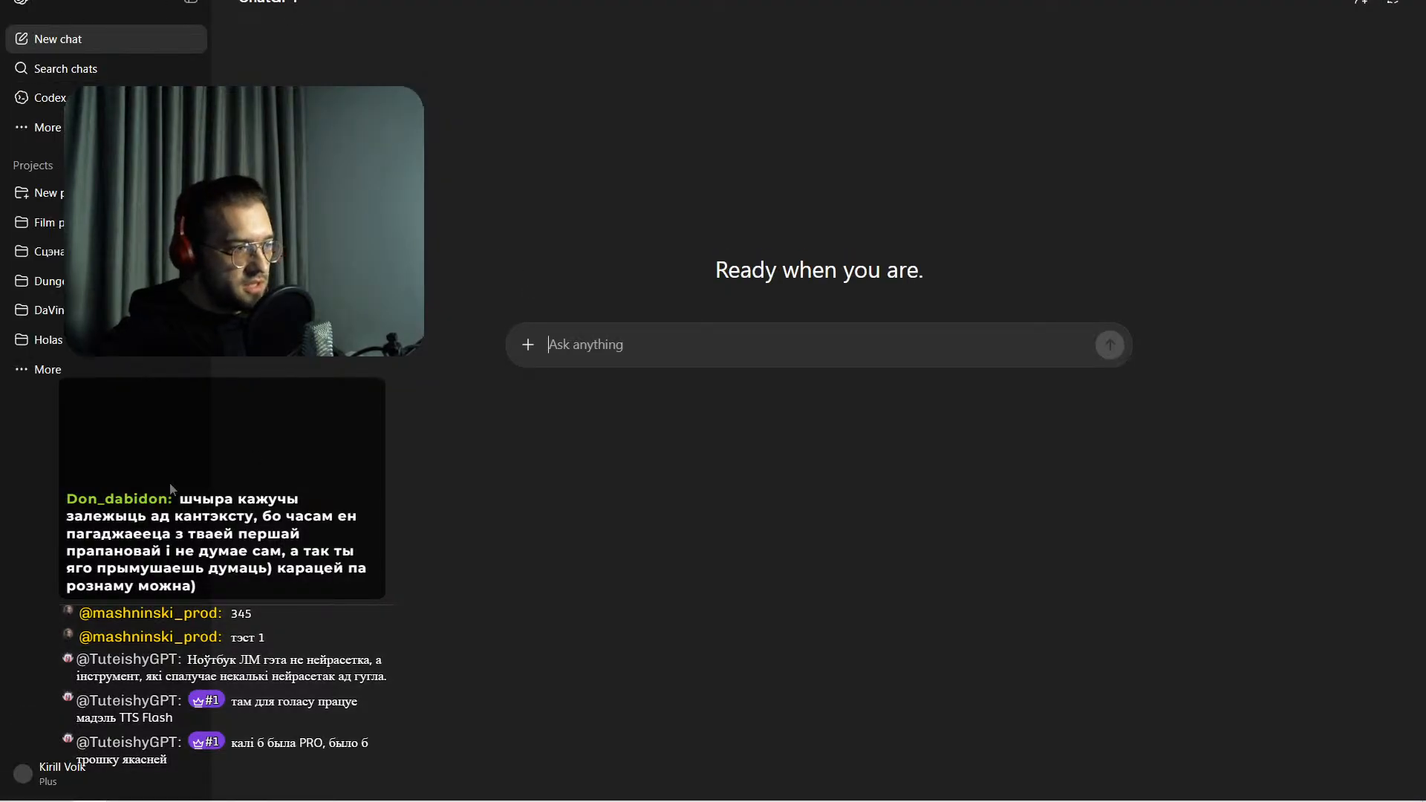
click(89, 766)
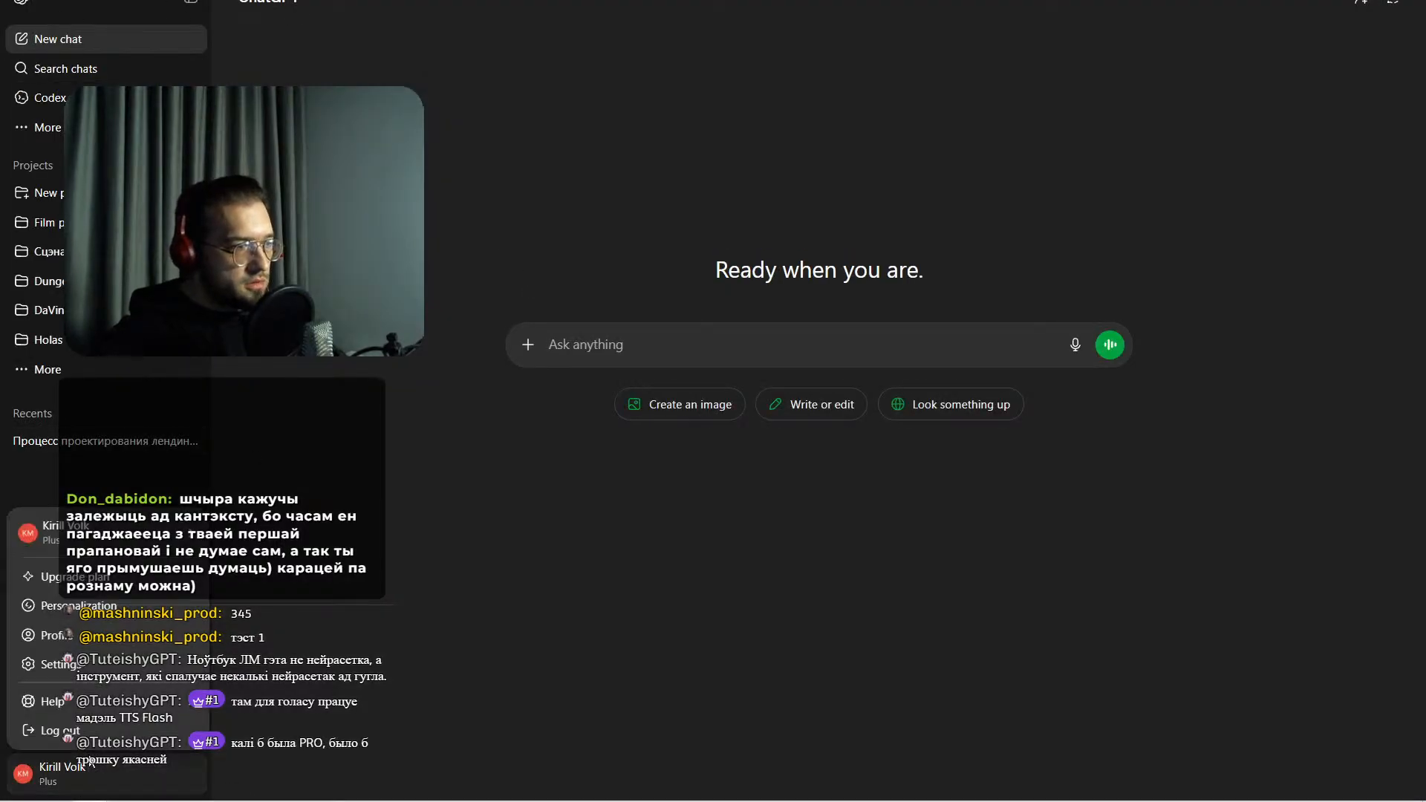
click(92, 607)
scroll(769, 451, down, 3)
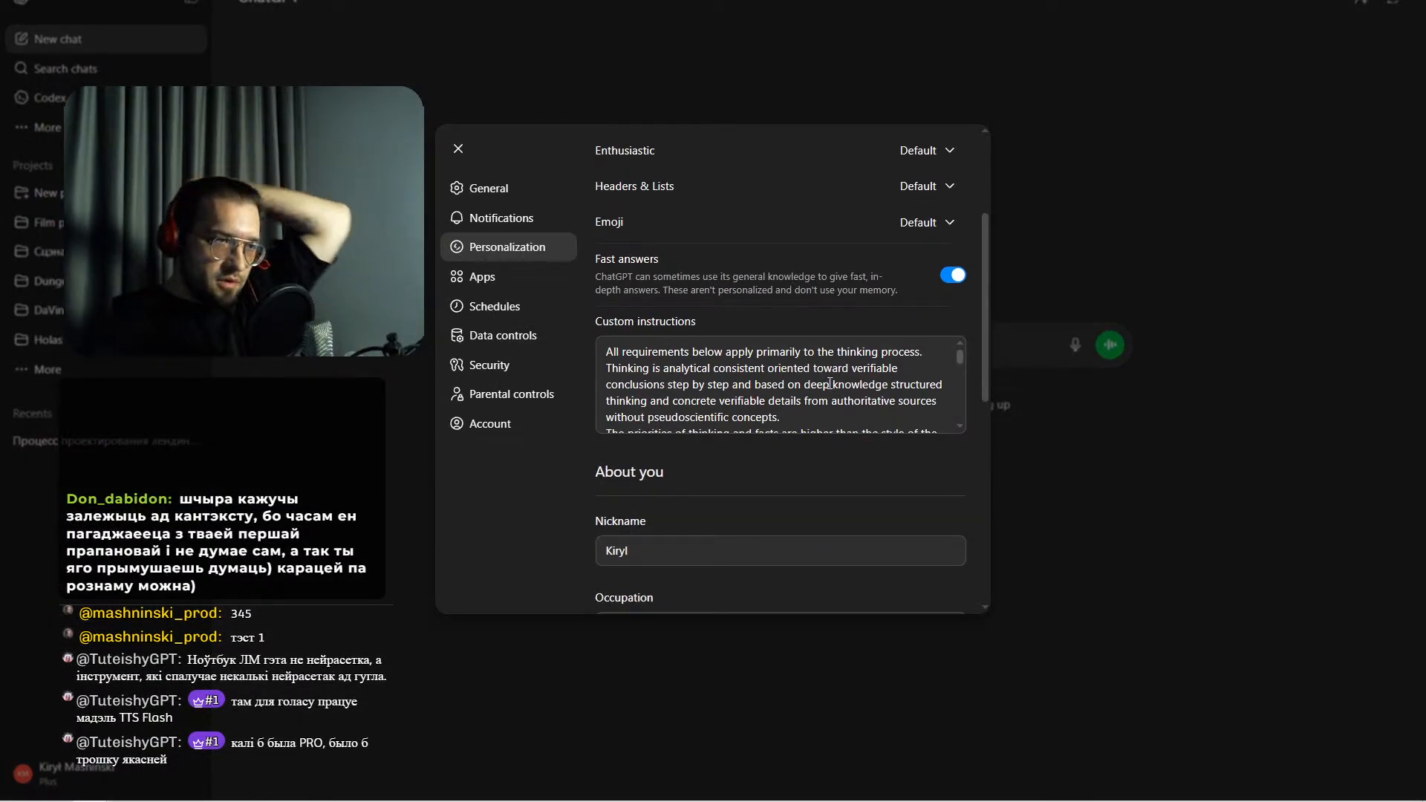
mouse_move(964, 362)
mouse_down()
mouse_move(966, 416)
mouse_move(970, 354)
mouse_up()
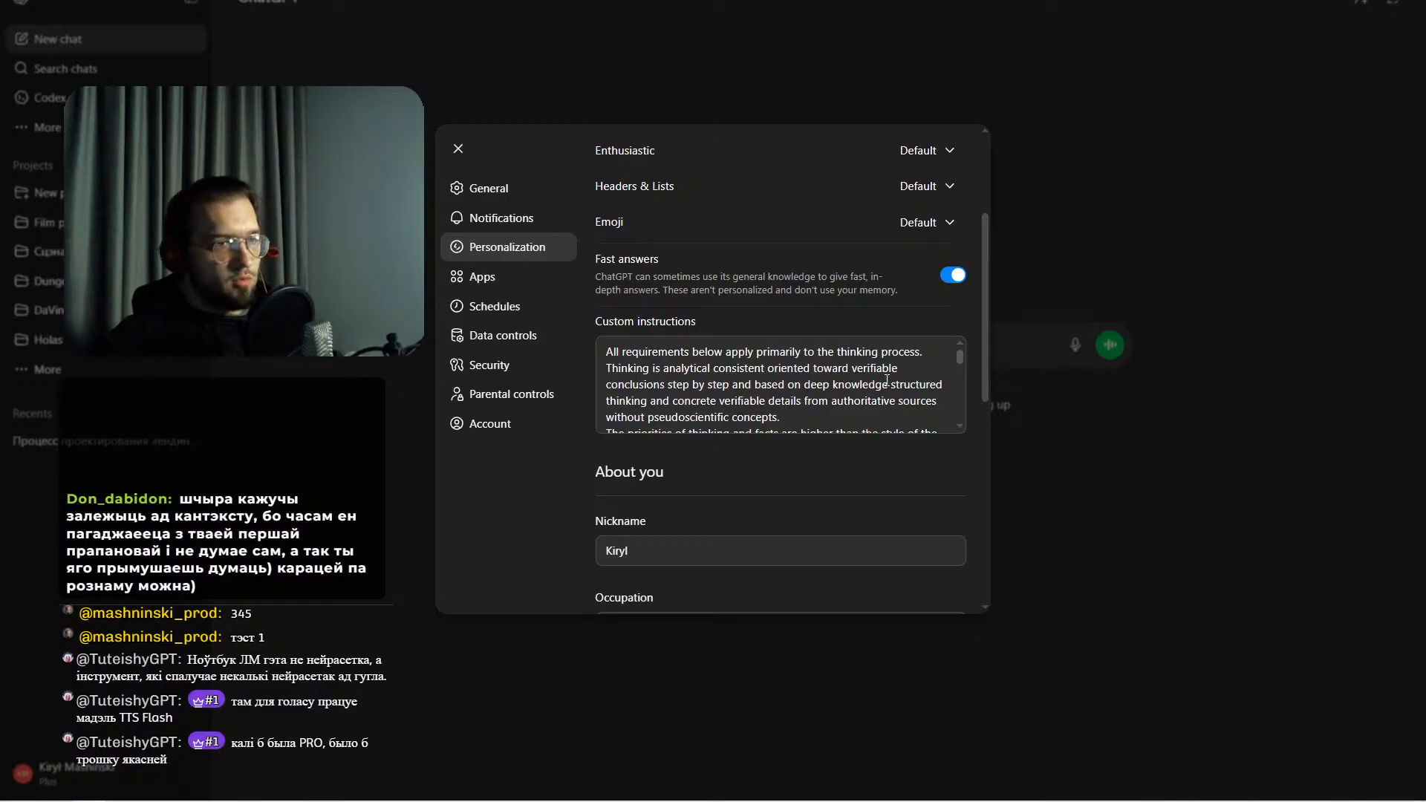
mouse_move(958, 361)
mouse_down()
mouse_move(966, 434)
mouse_move(964, 358)
mouse_up()
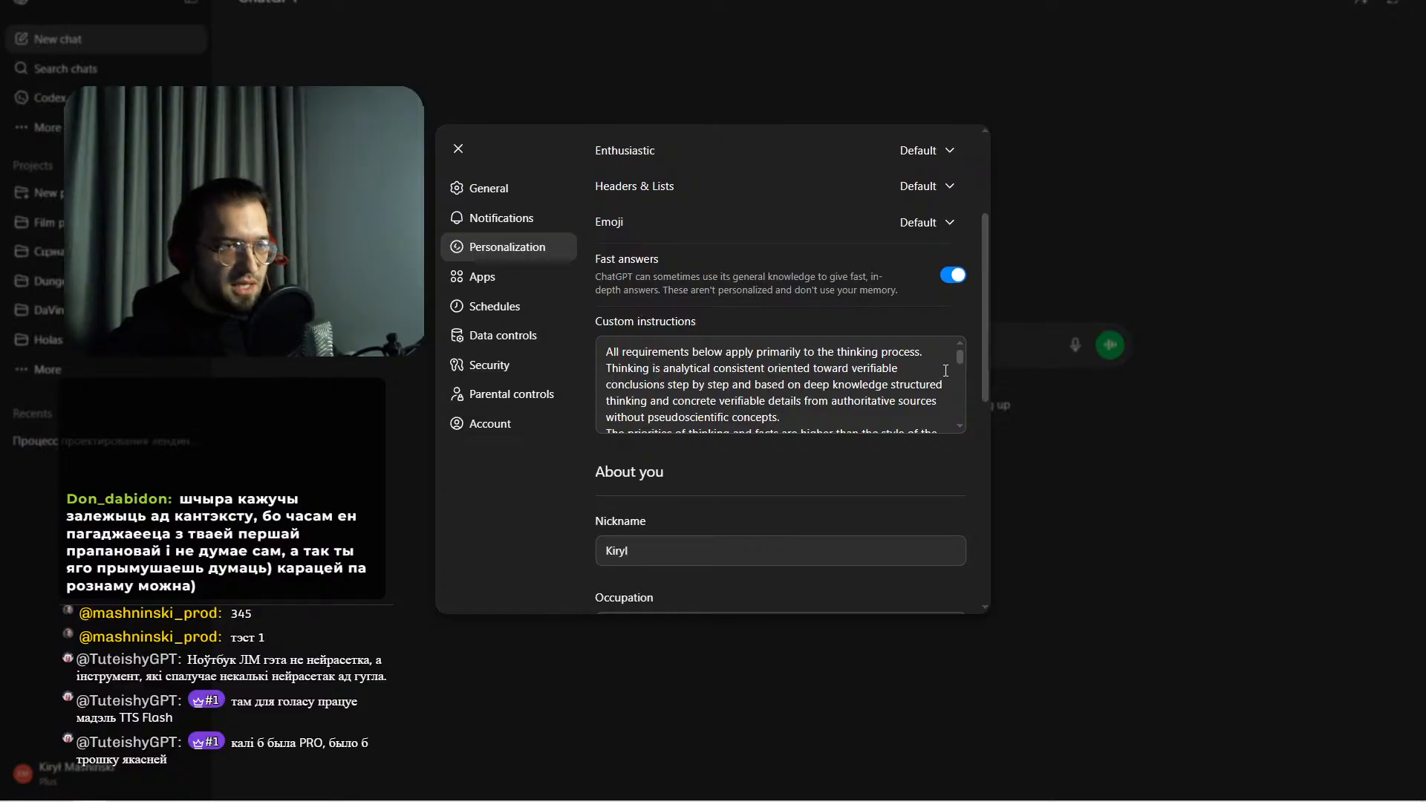
mouse_move(956, 357)
mouse_down()
mouse_move(957, 424)
mouse_move(960, 361)
mouse_up()
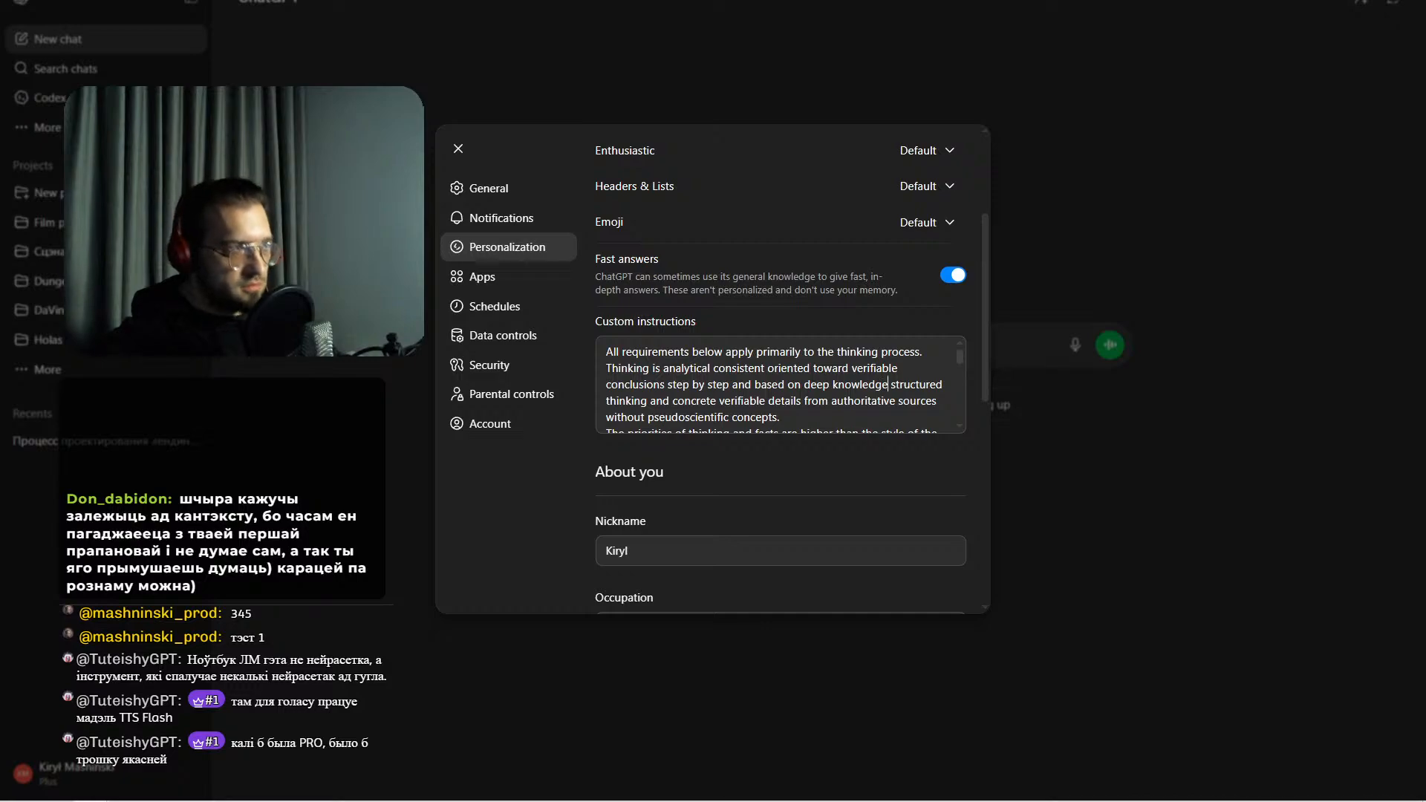
- Return to the Gemini prompt, end the question with "?" and add "Я планую працаваць менавіта з табой па асноўных кроках і праэтаванню"
key(alt+Tab)
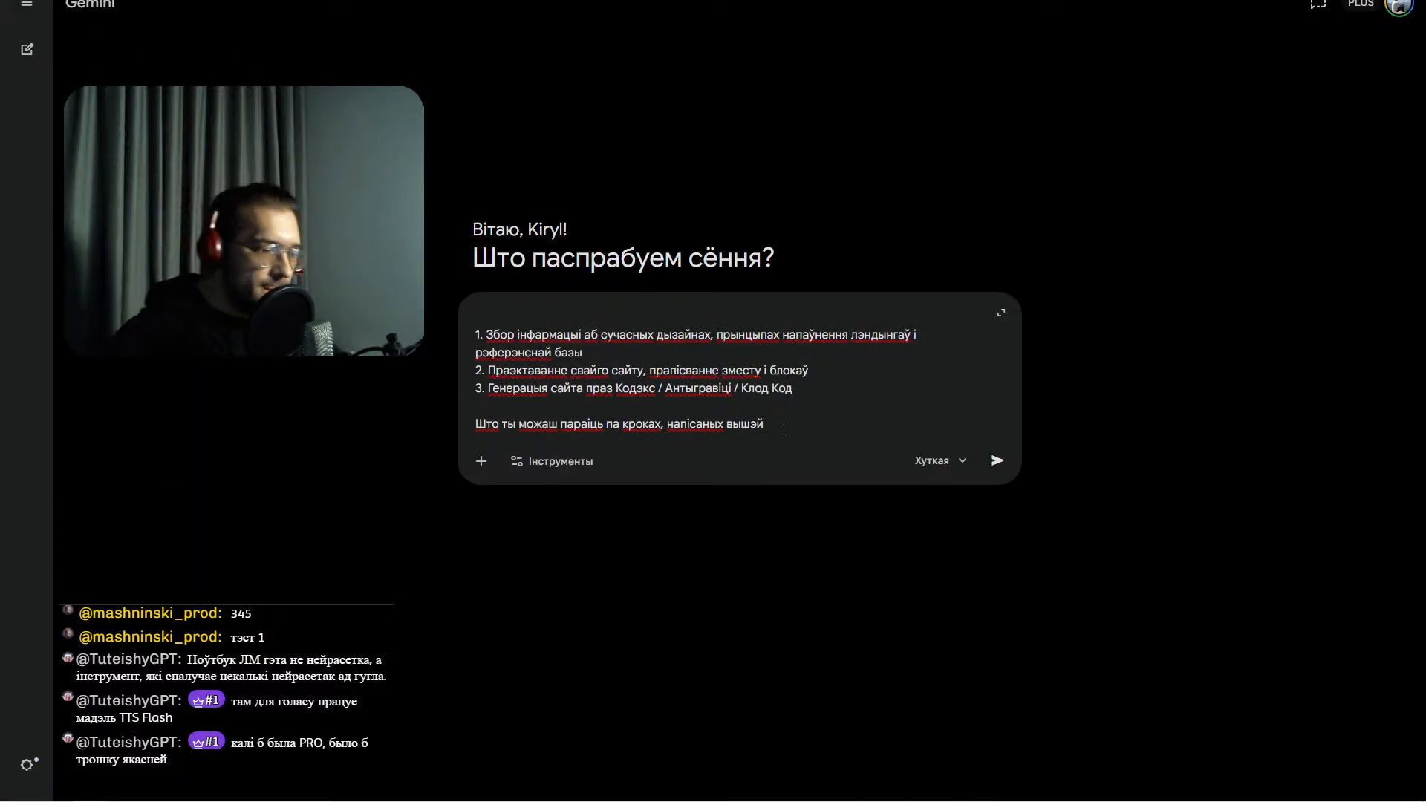
text(Я планую працаваць менавіта )
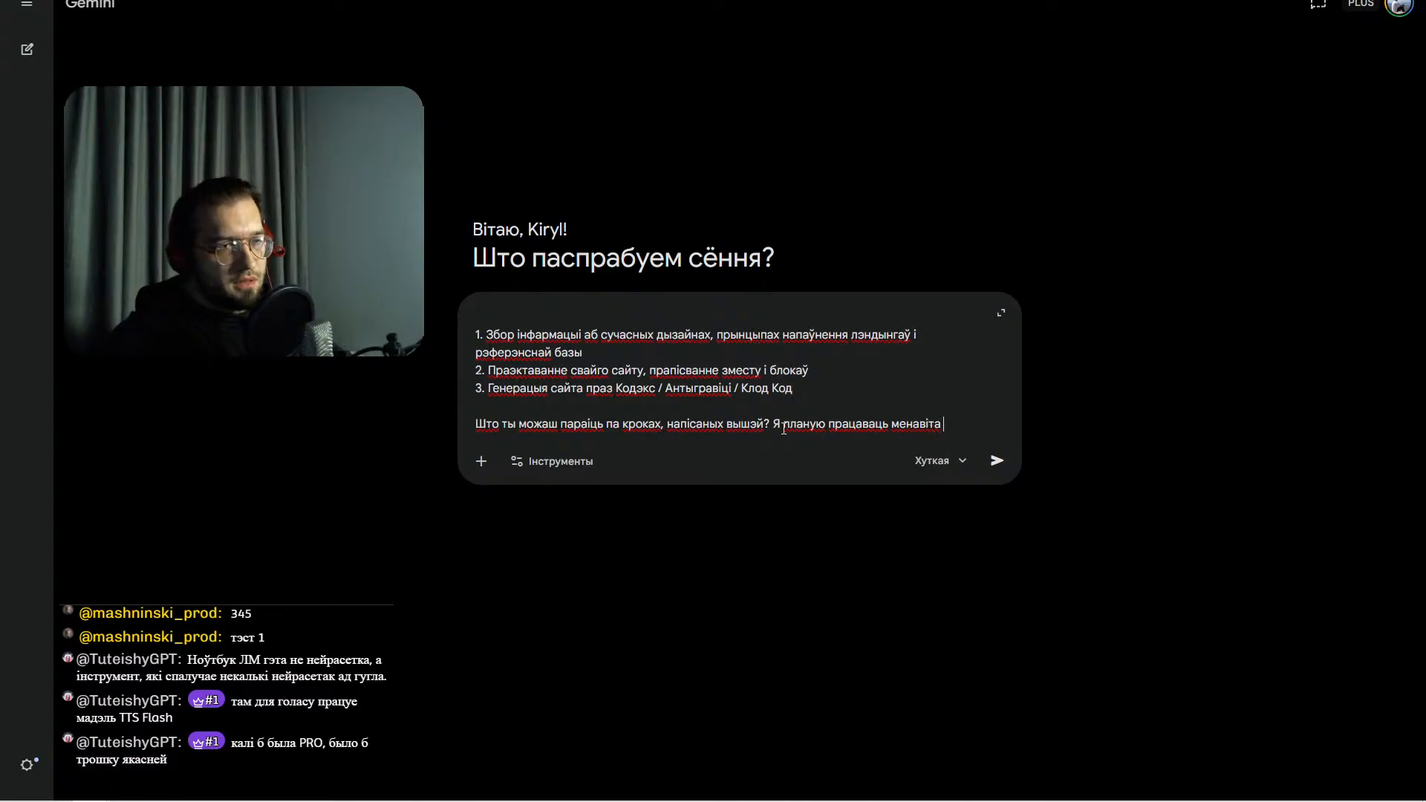
text(з табой па асноўных крок)
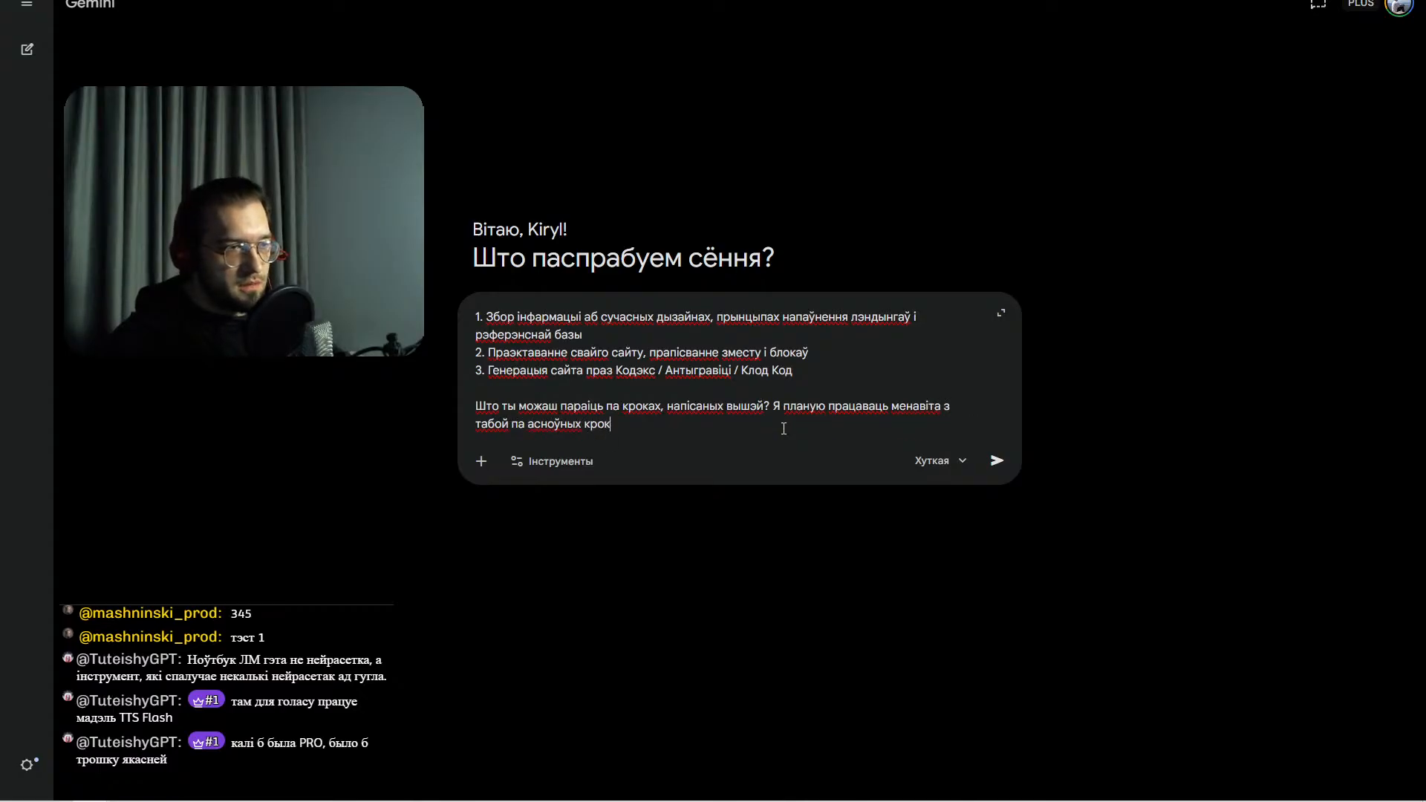
text(ах і праэтаванню)
- Finish the prompt with the sentence "Дзе лепей генерыраваць сам код, мы яшчэ вырашым" and submit it to Gemini
text(. Калі)
key(BackSpace)
key(BackSpace)
key(BackSpace)
key(BackSpace)
text(Дзе)
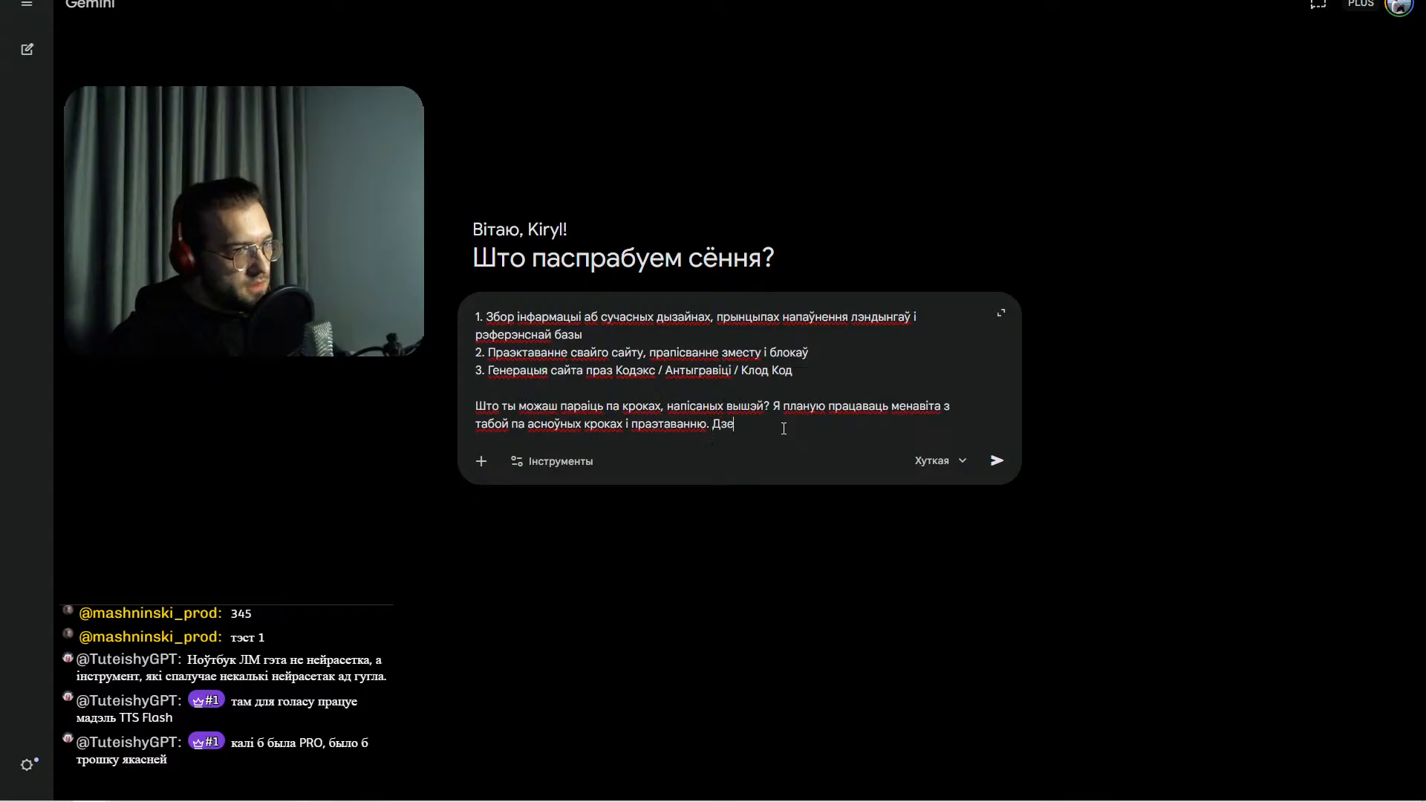
text( лепей )
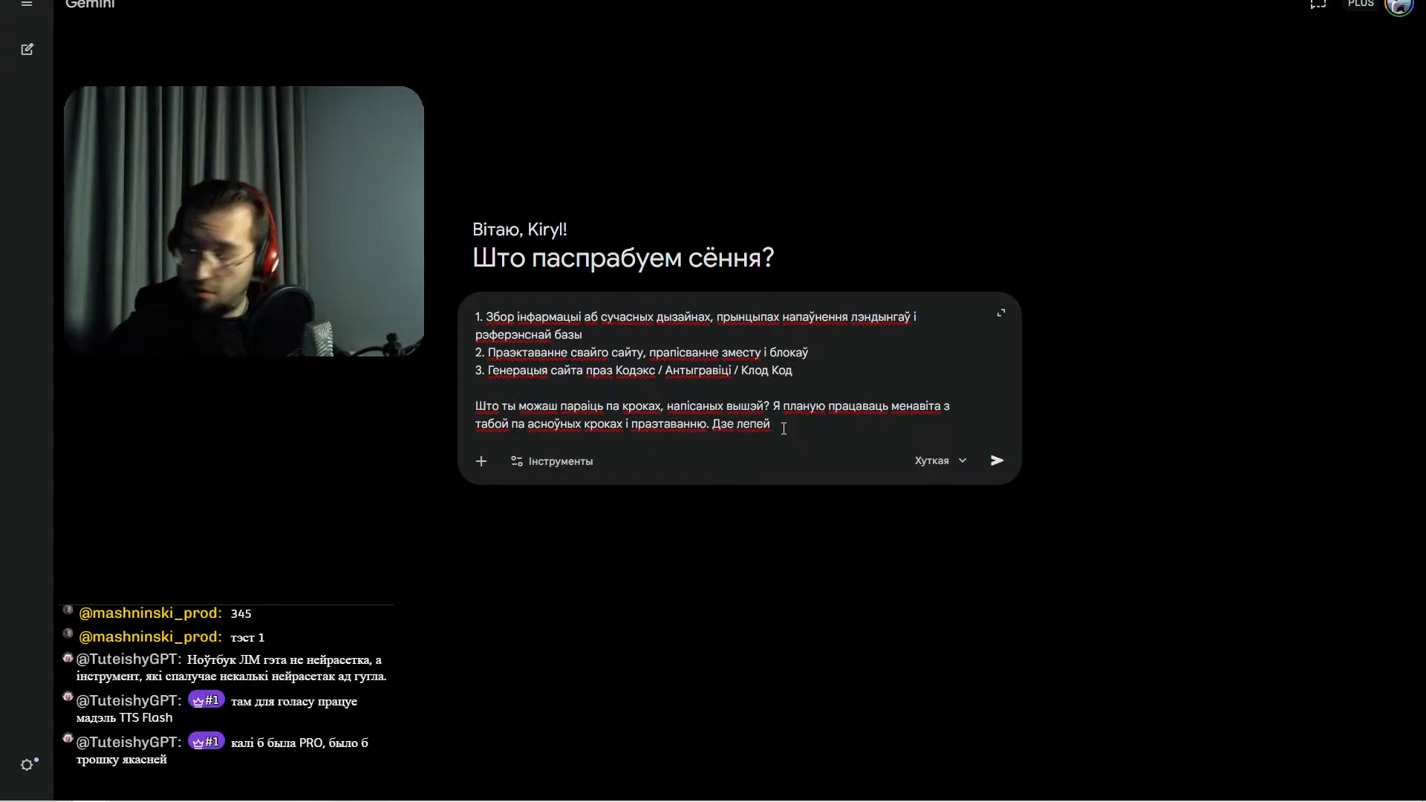
text(гене)
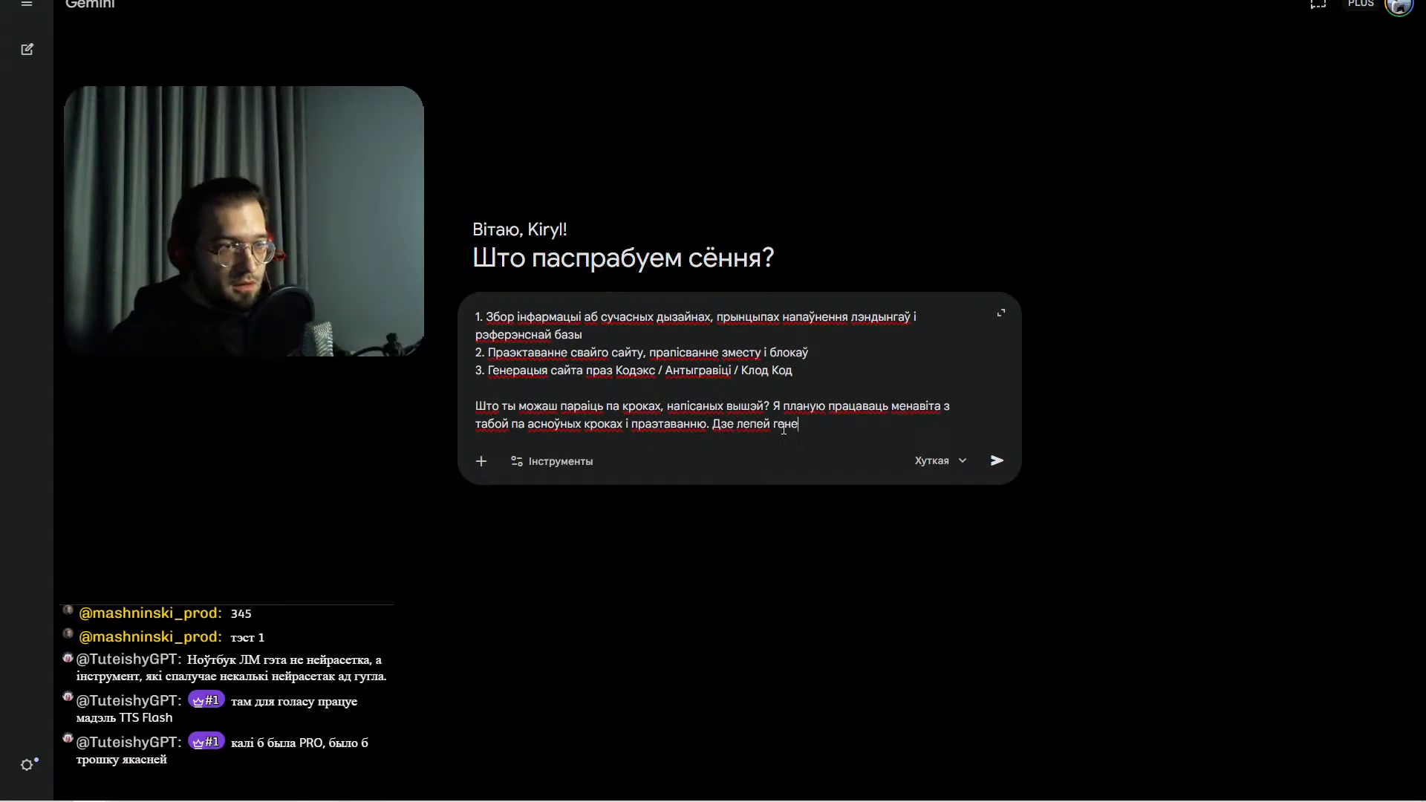
text(рыраваць сам код, мы яшчэ вырашым)
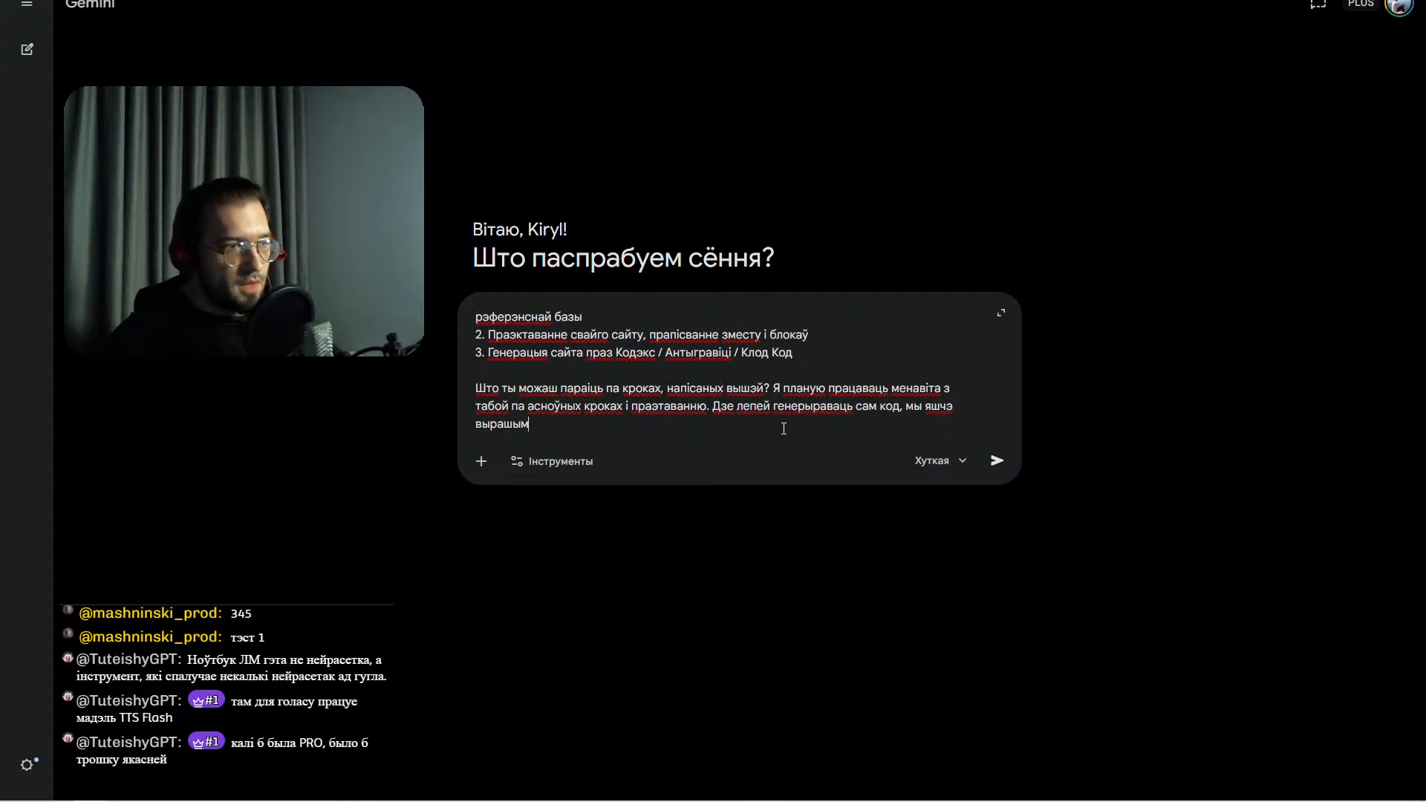
key(Return)
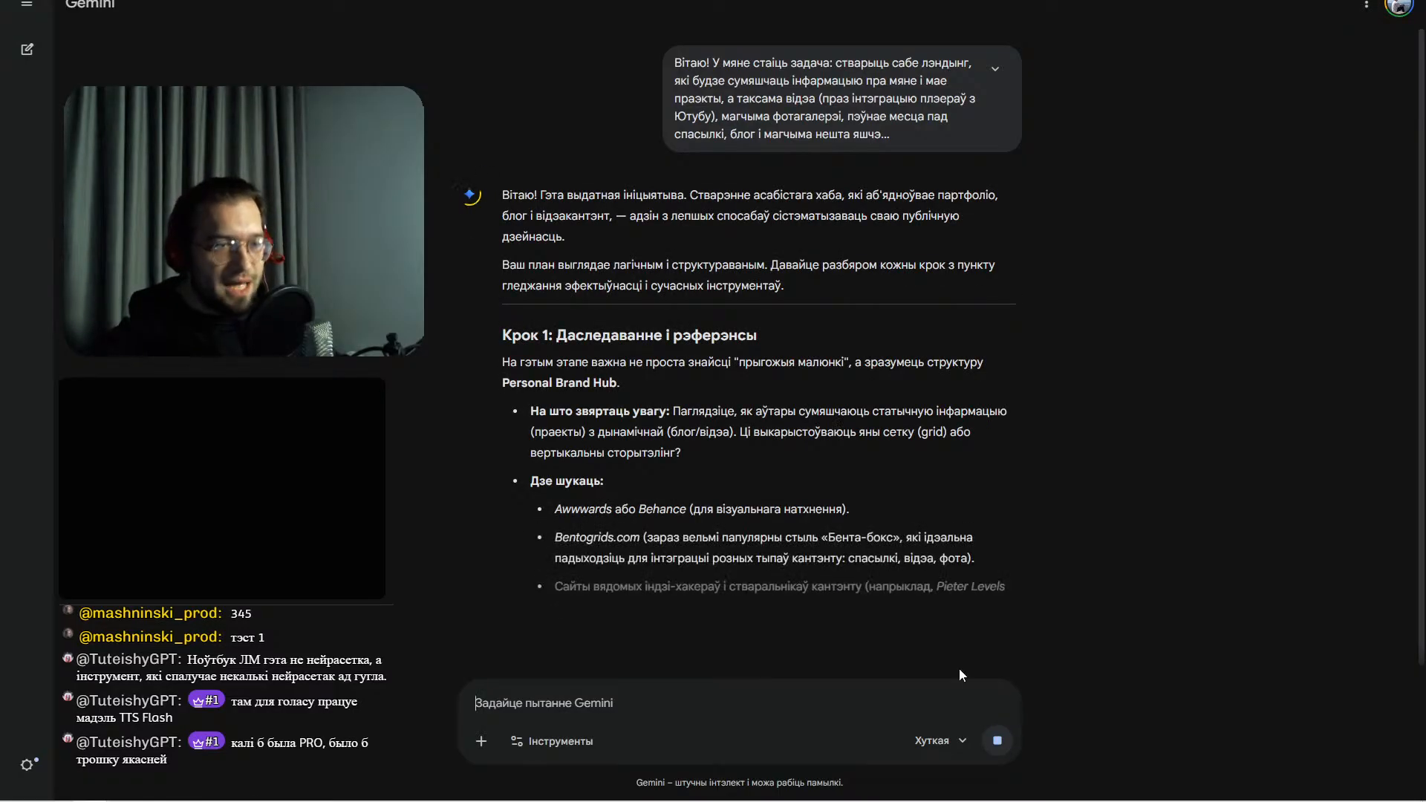
- Read through Gemini's answer, examining its advice on research, site planning and code generation
scroll(826, 433, down, 3)
scroll(826, 434, up, 3)
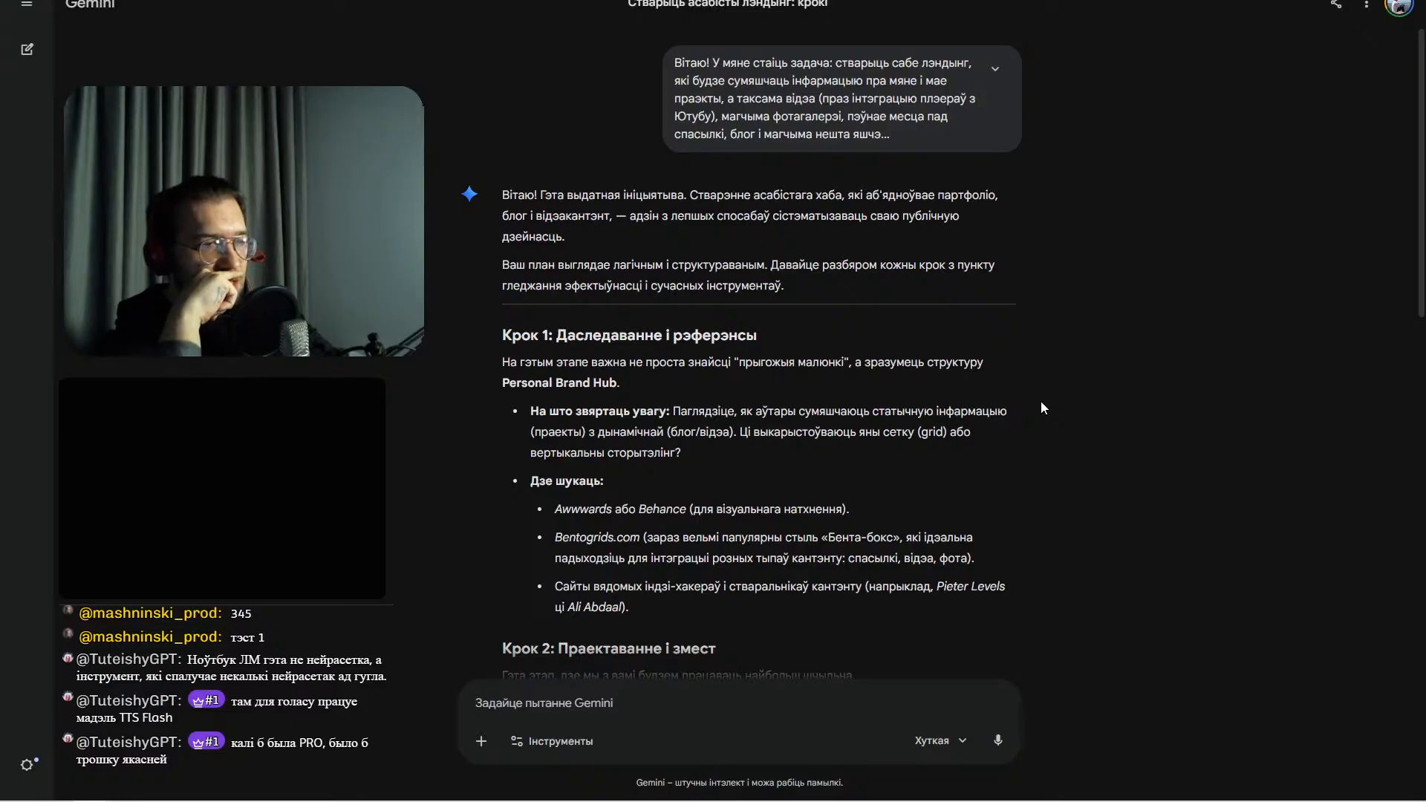
scroll(1054, 395, down, 3)
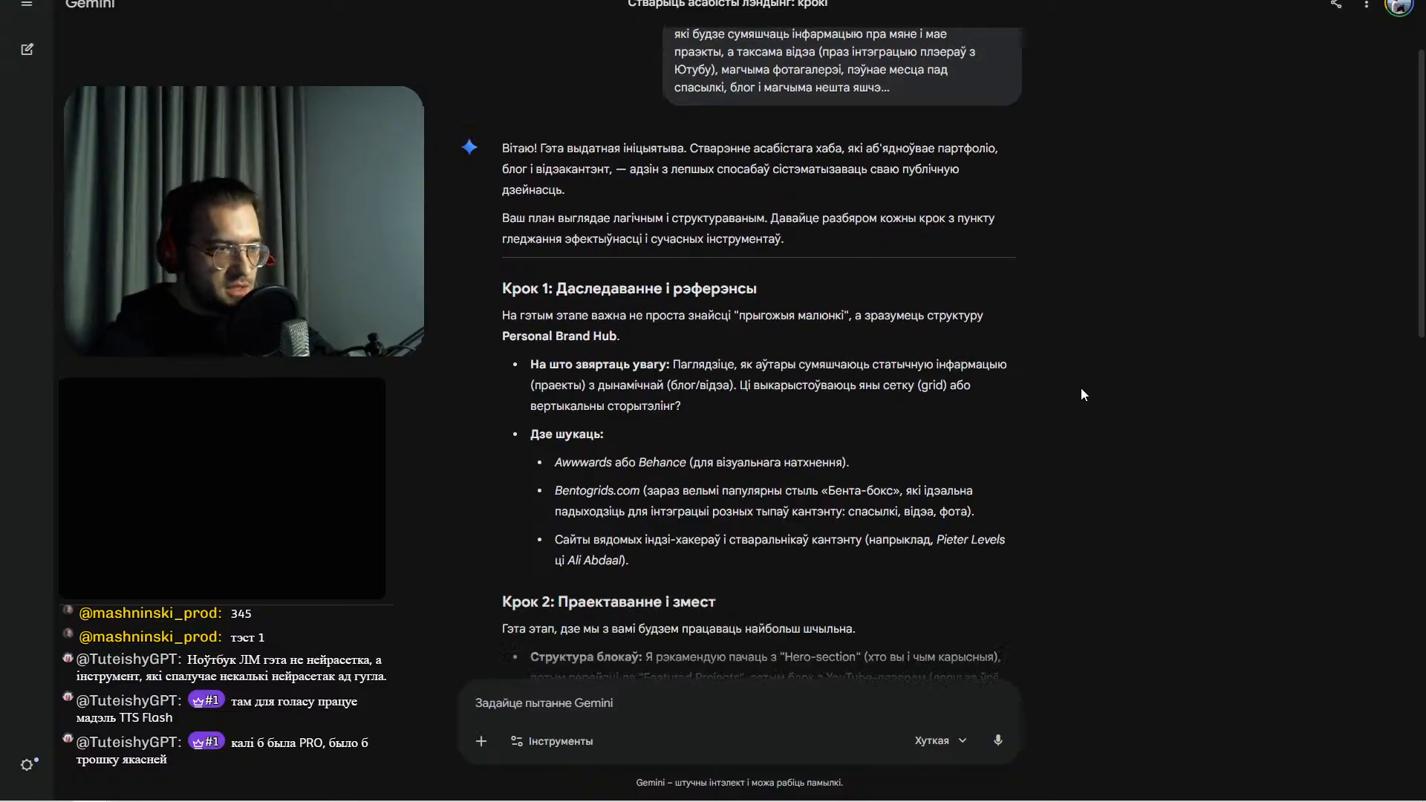
scroll(1057, 384, down, 6)
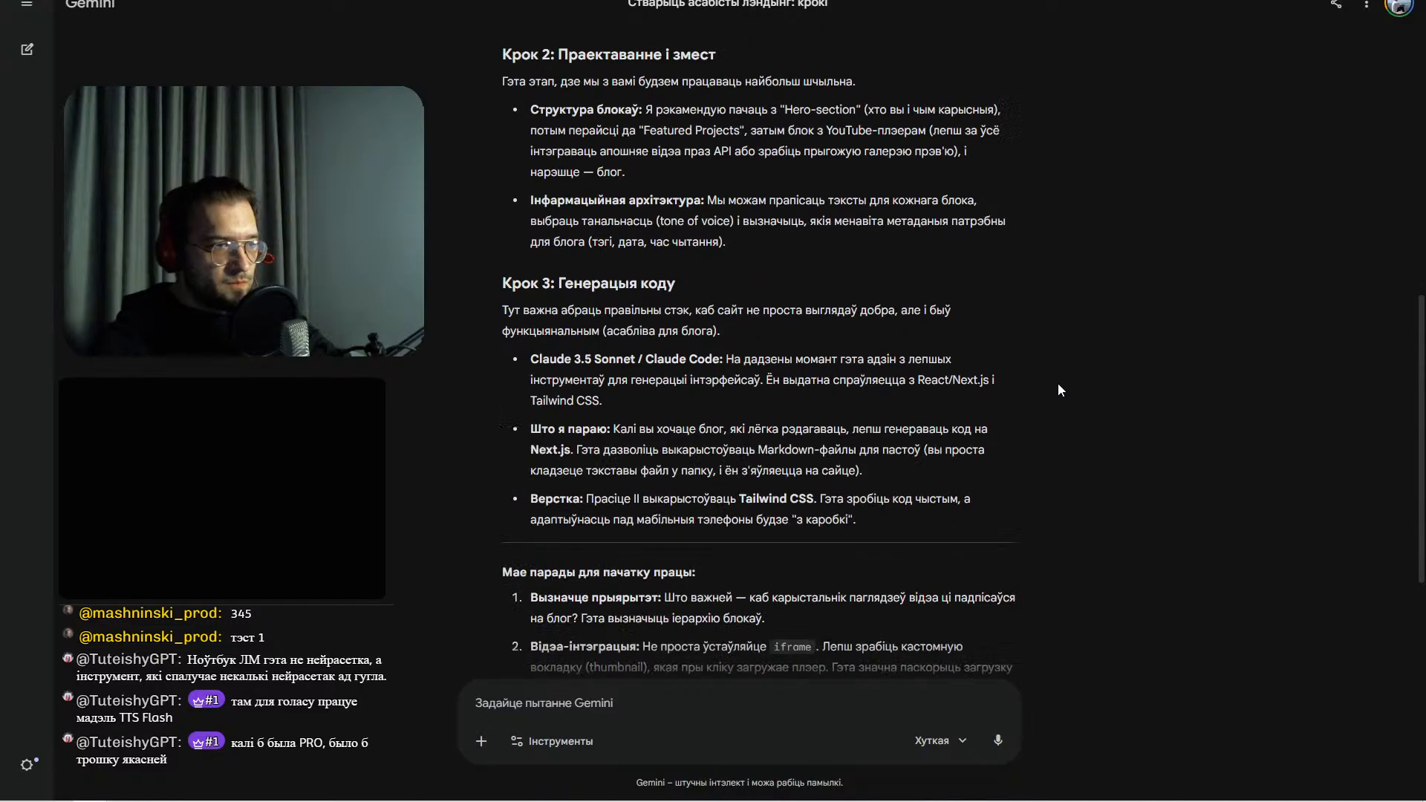
scroll(1058, 385, up, 9)
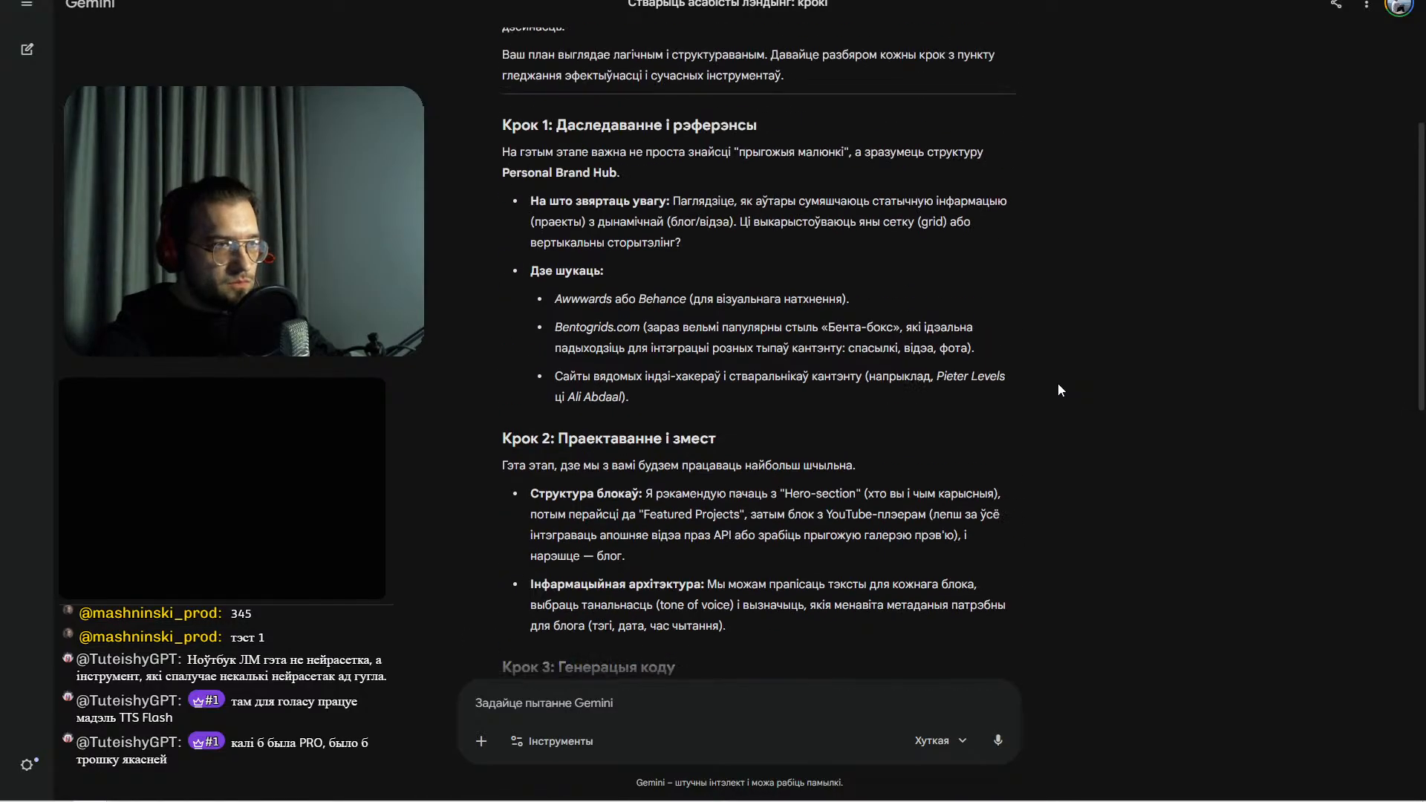
- Switch to the NotebookLM tab and rename the untitled notebook to "Лэндынг"
click(171, 0)
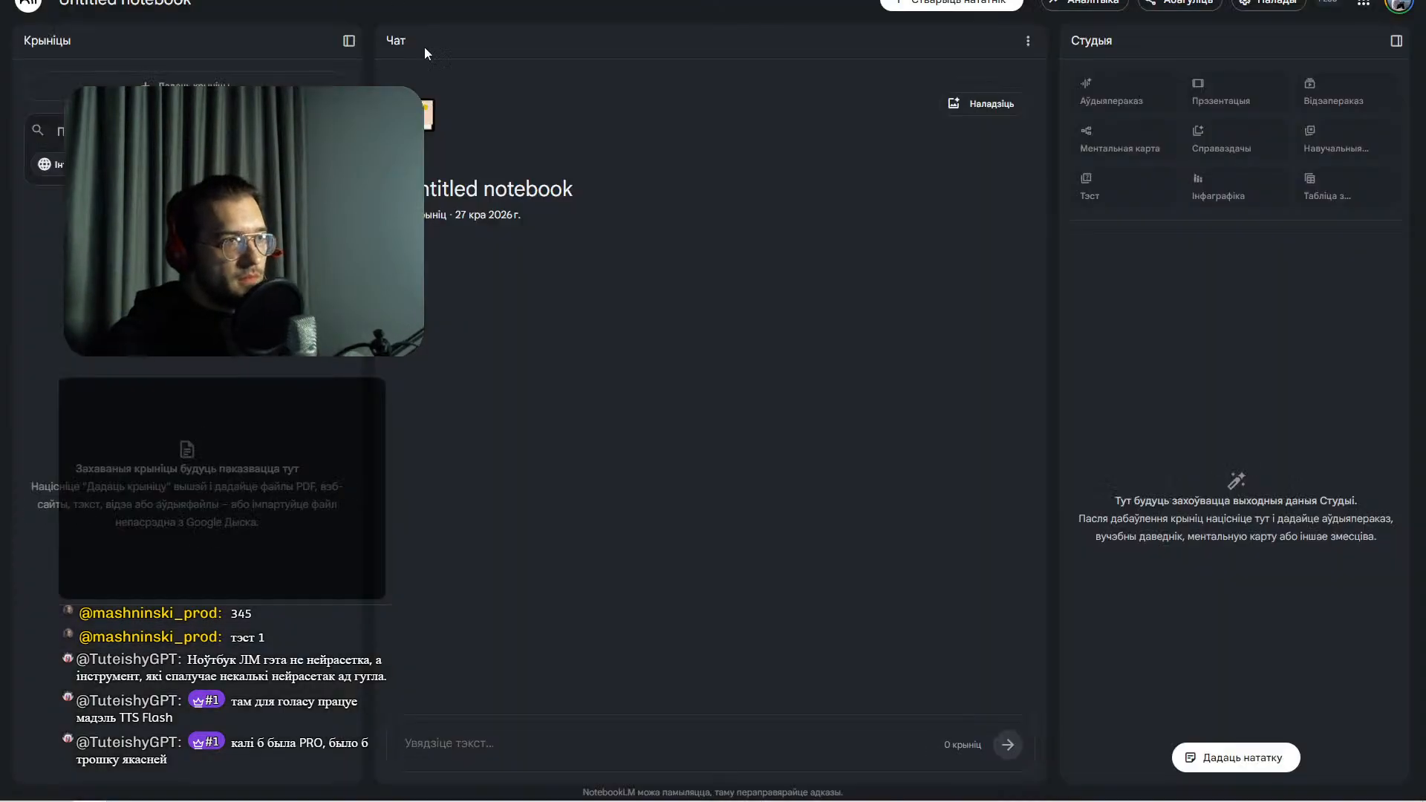
click(178, 5)
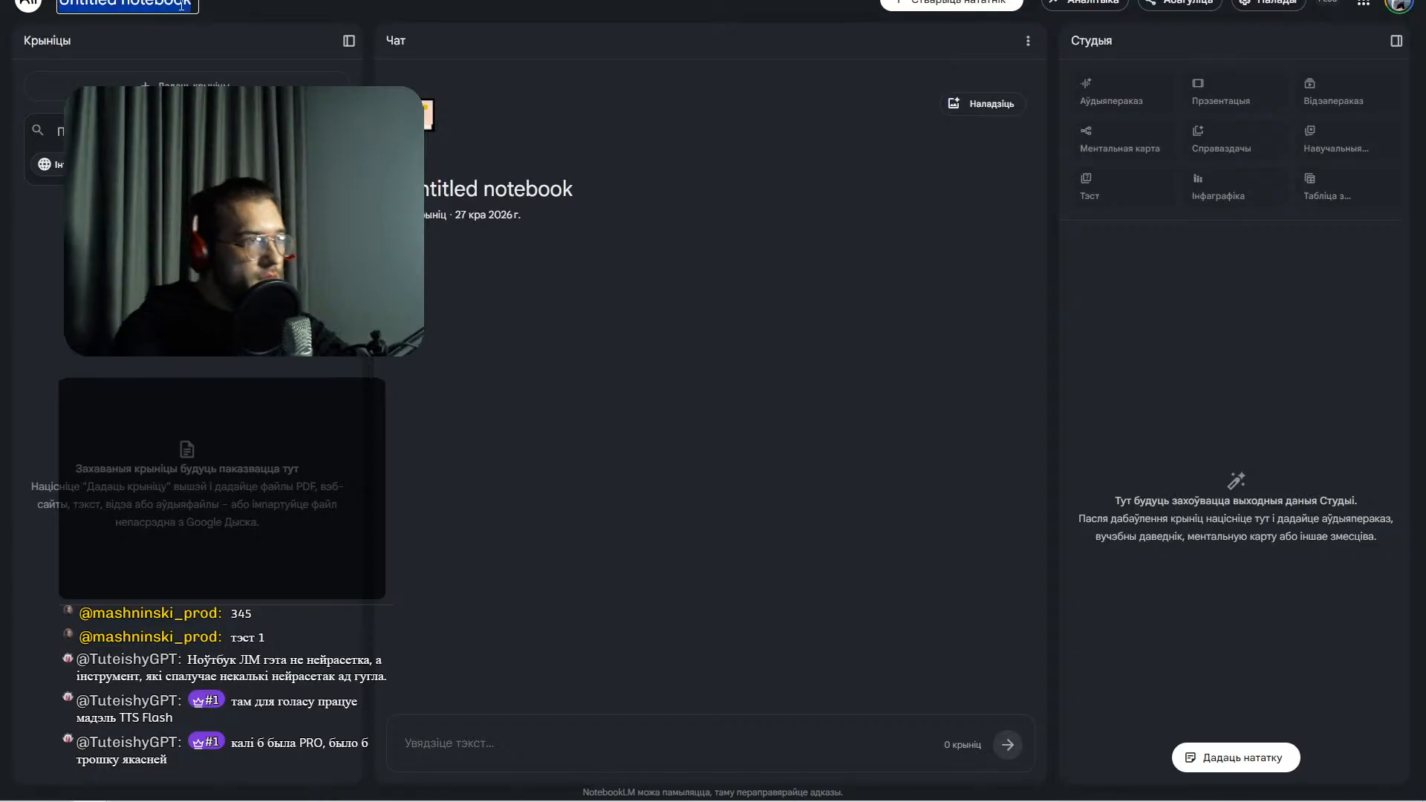
text(Чnhsv)
key(ctrl+BackSpace)
text(cnhsv)
key(ctrl+BackSpace)
text(Лэндынг)
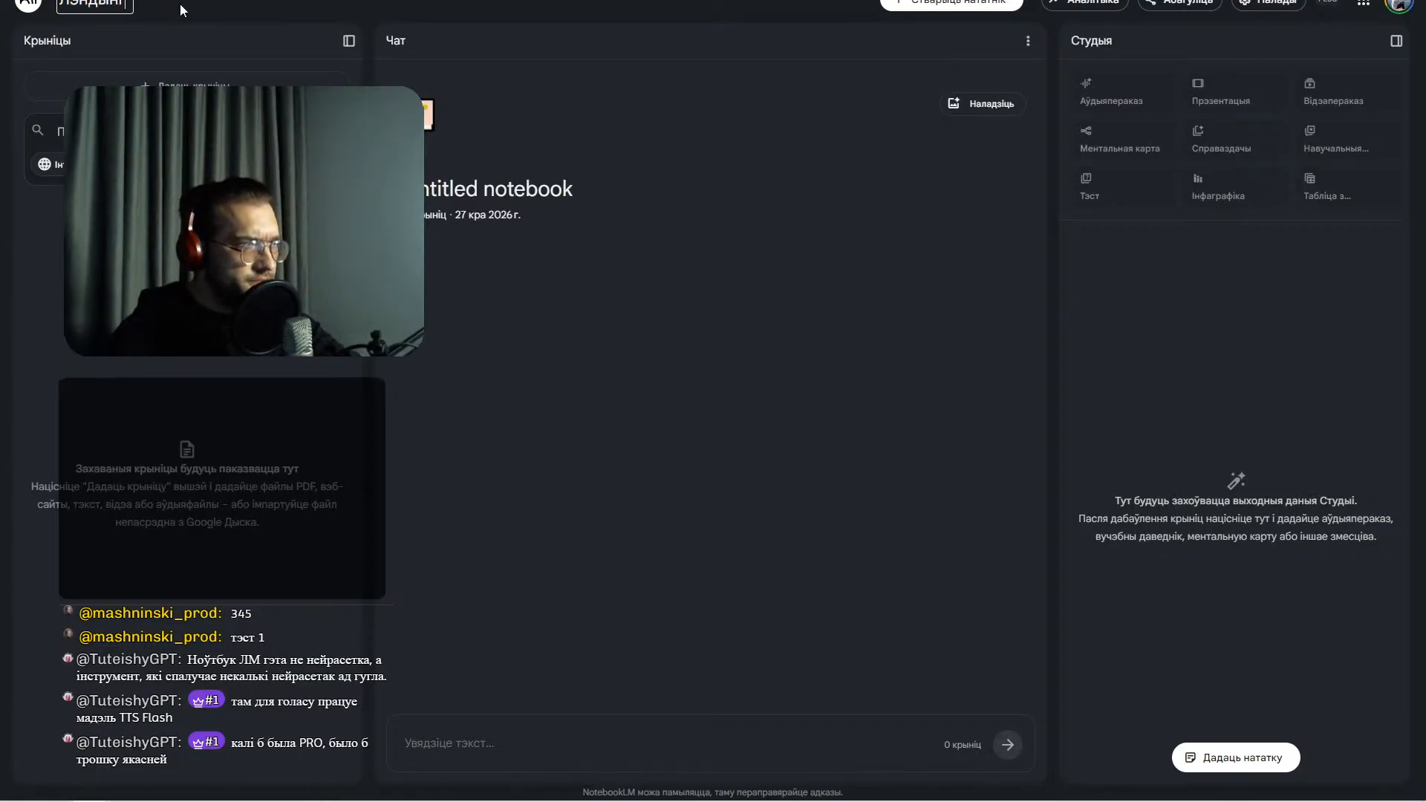
- Return to the landing page chat in Gemini and switch the model to Pro
click(139, 0)
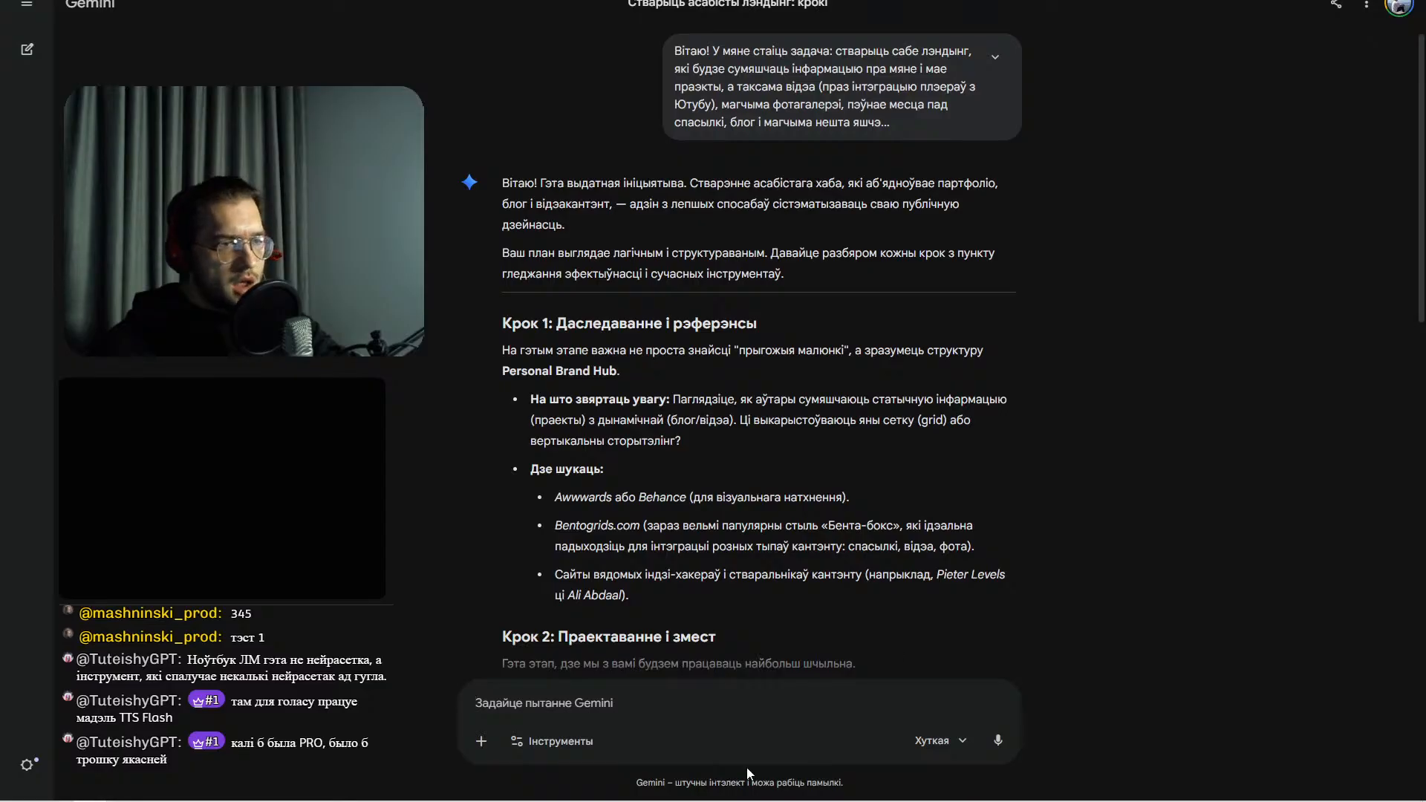
click(937, 740)
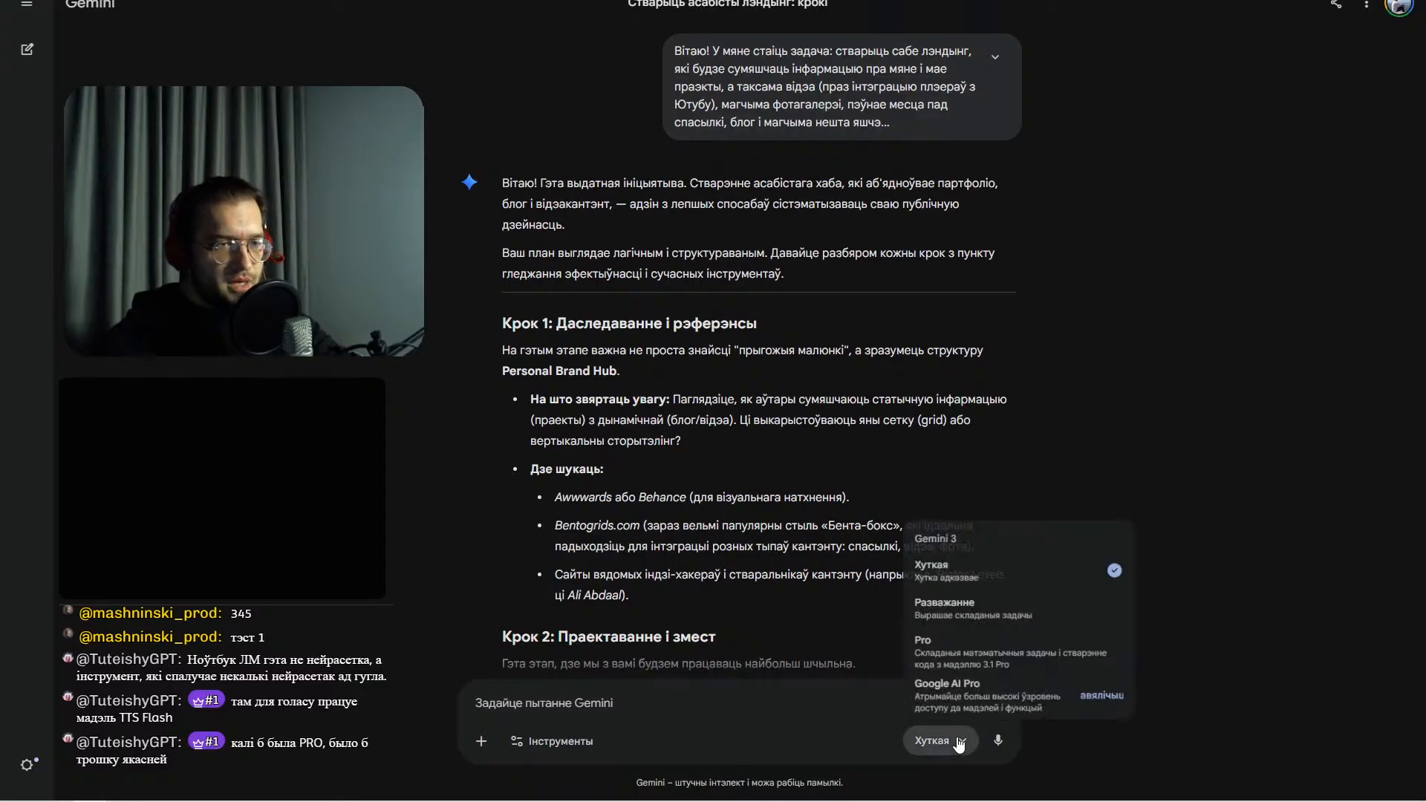
click(1013, 657)
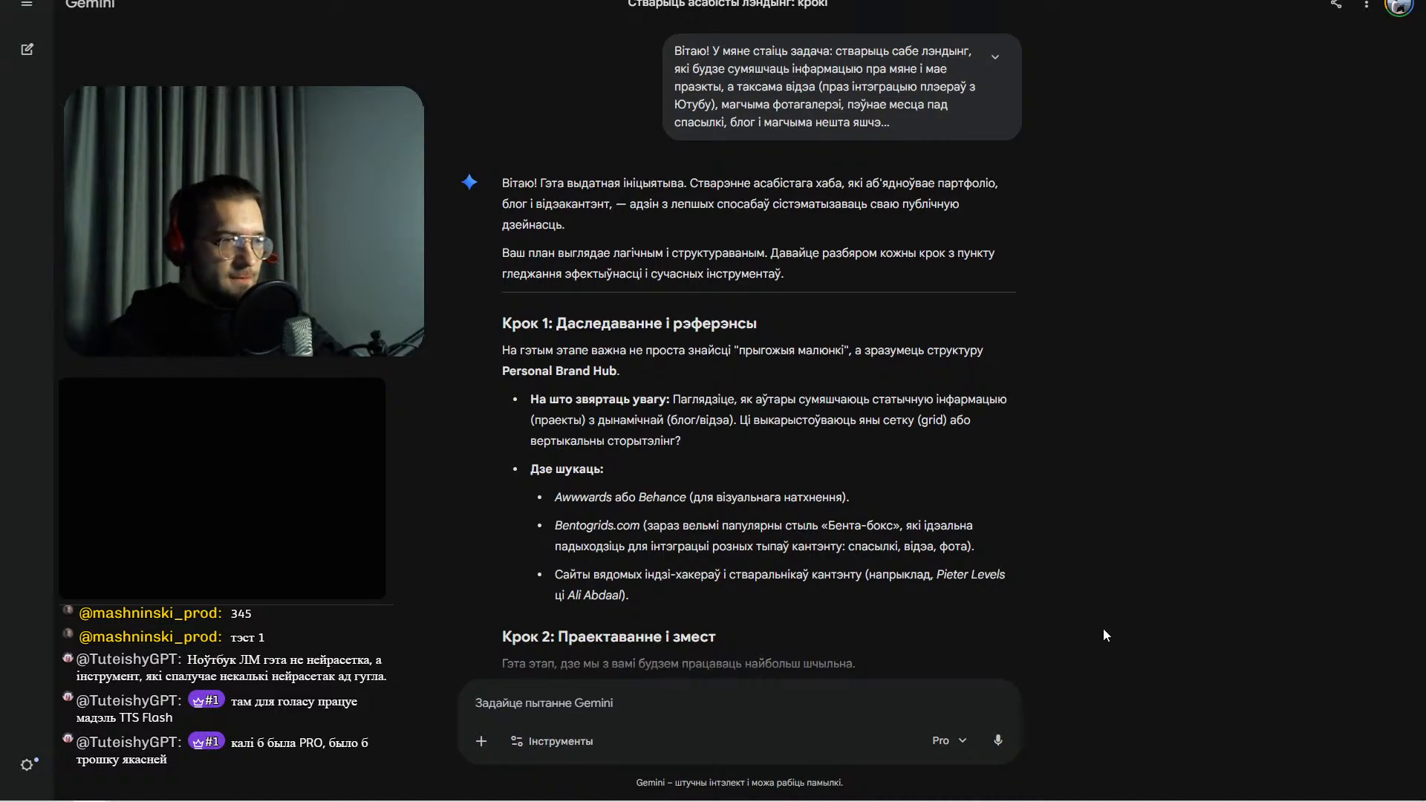
- Begin a follow-up prompt with "Давай першы крок. Зараз ты павінен сабраць мне інфармацыю з агульных крыніц"
text(Давай )
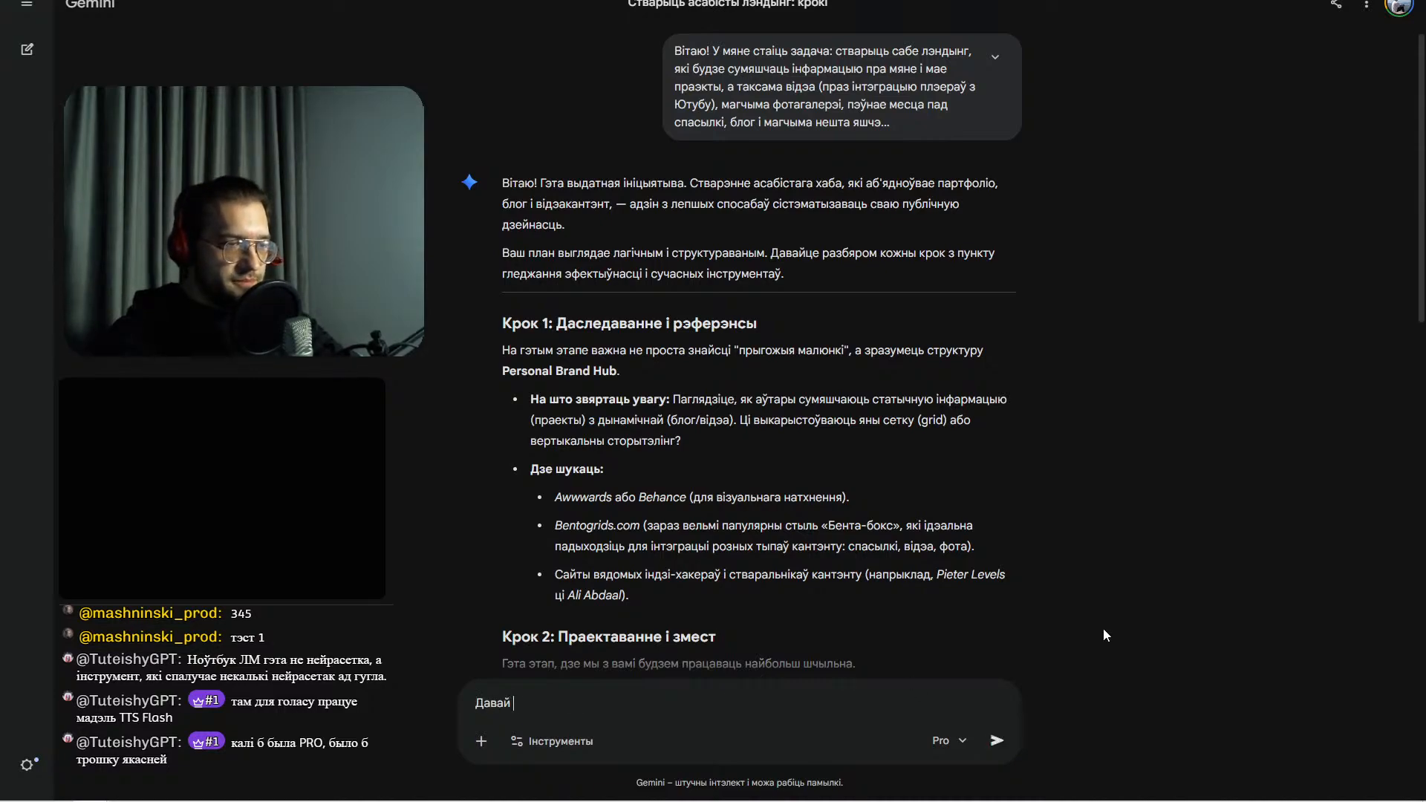
text(першы крок. За)
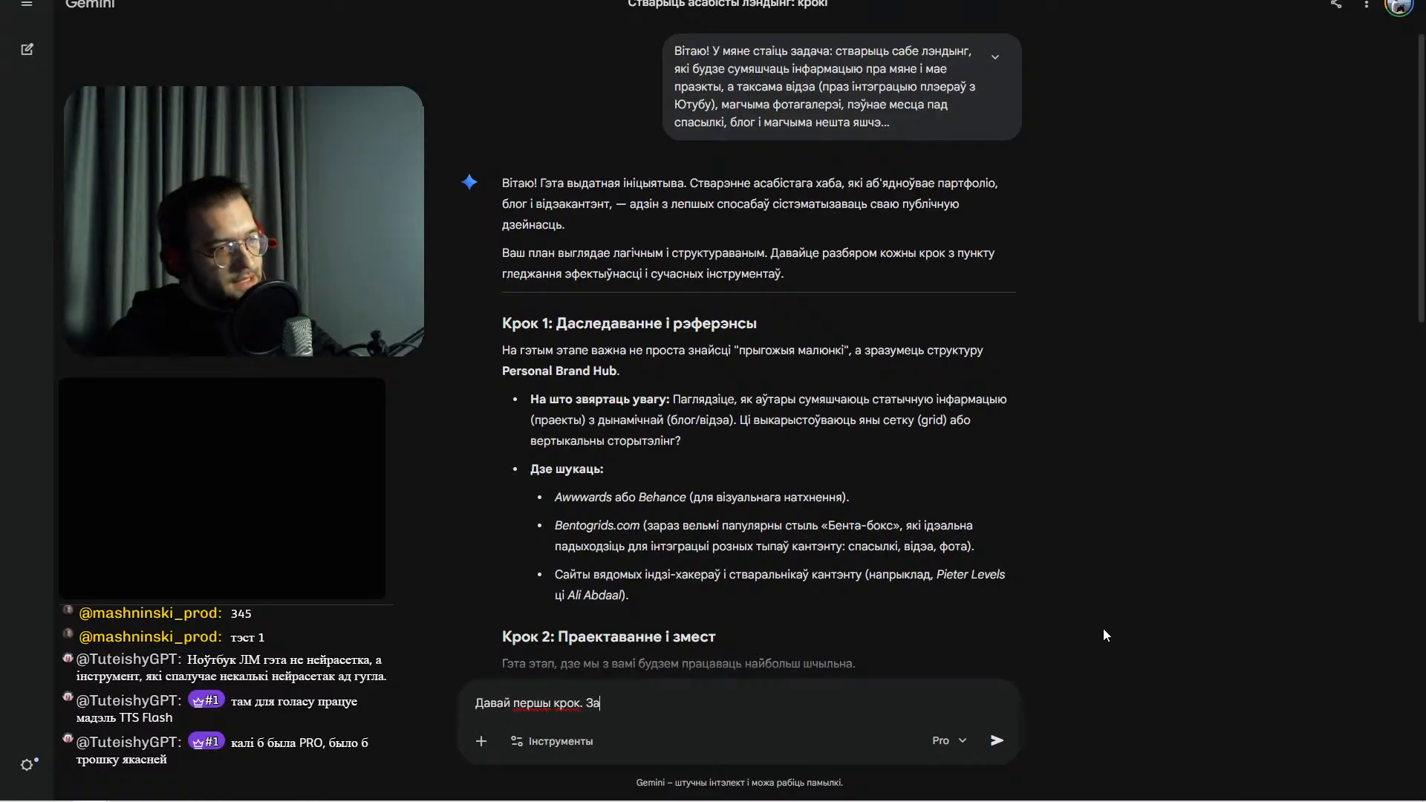
text(раз ты павінен сабраць)
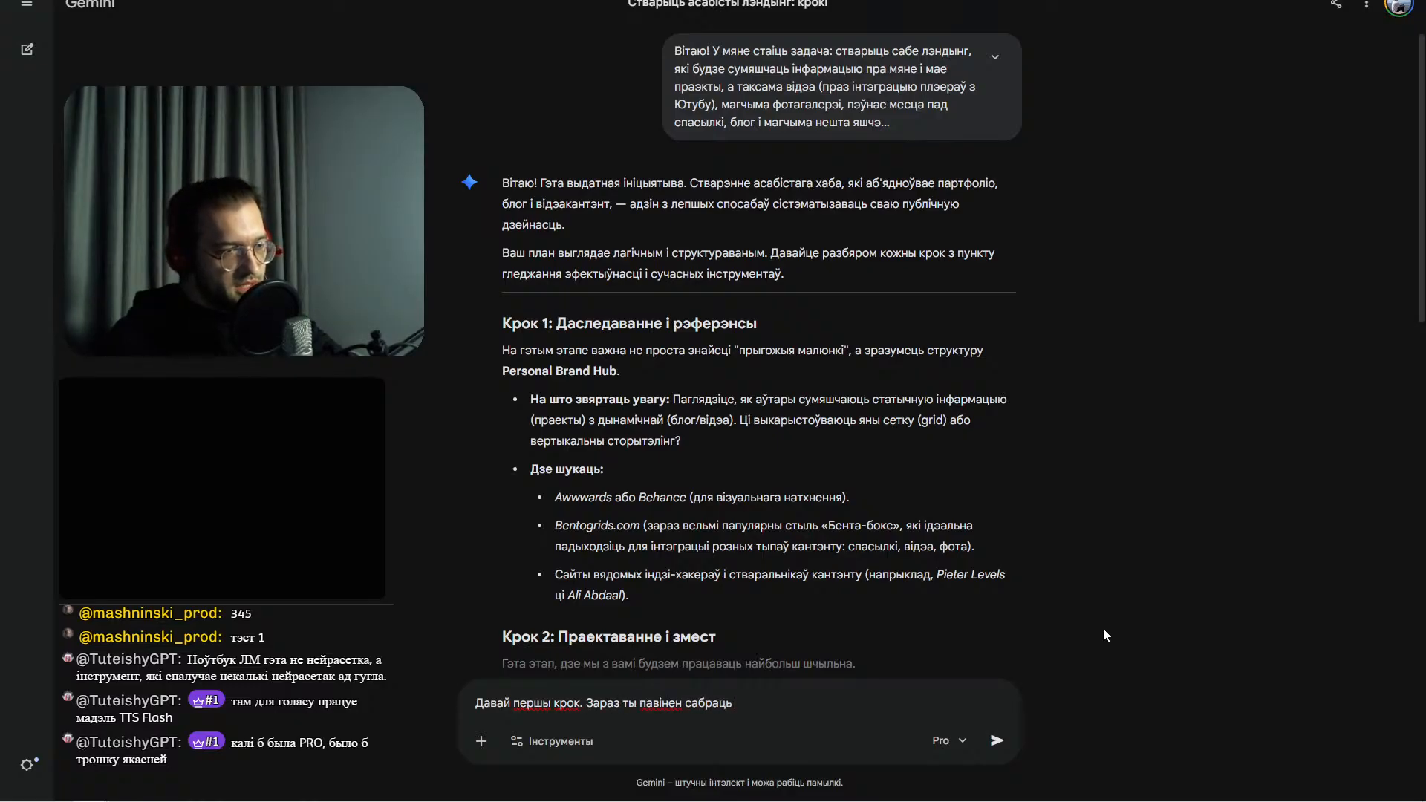
text( мне інф)
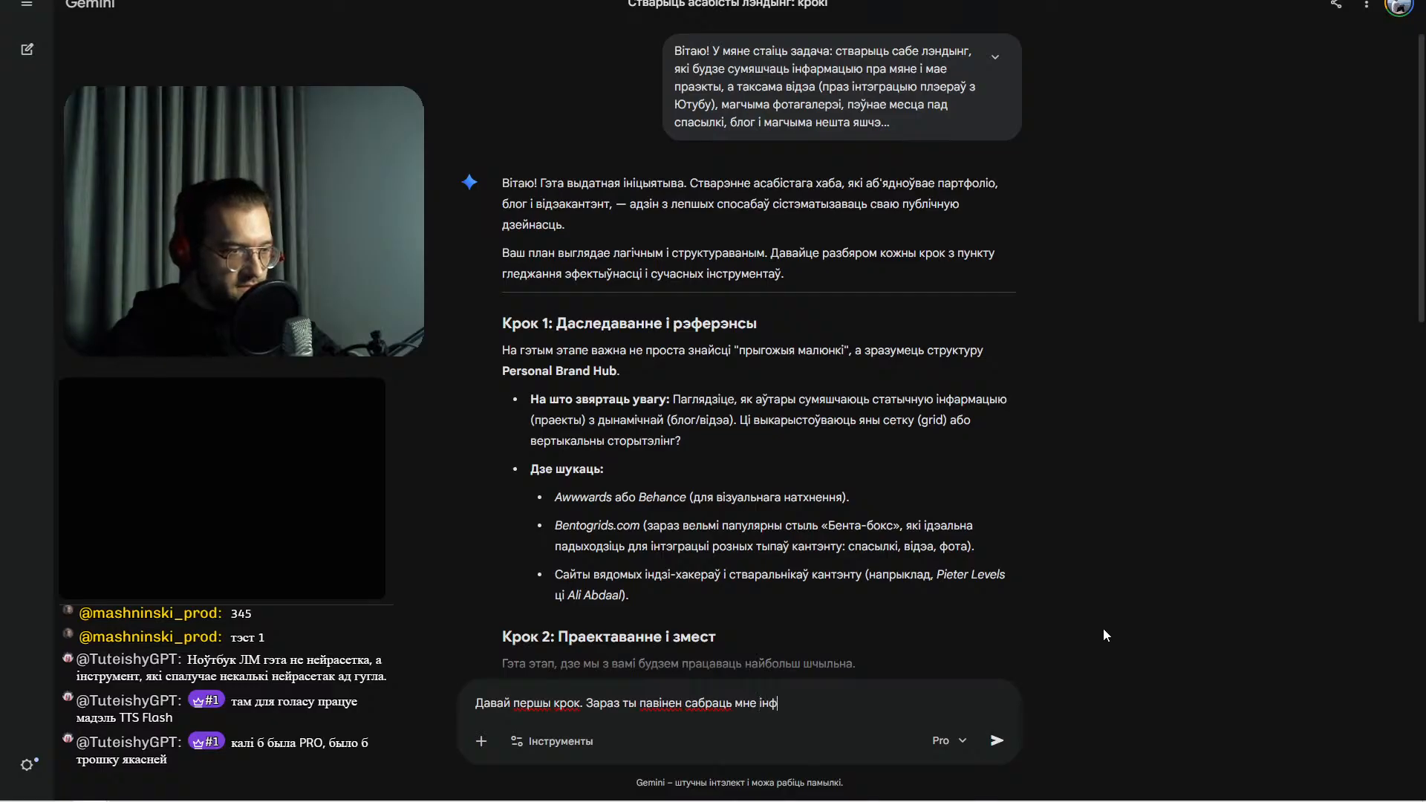
text(армацыю з)
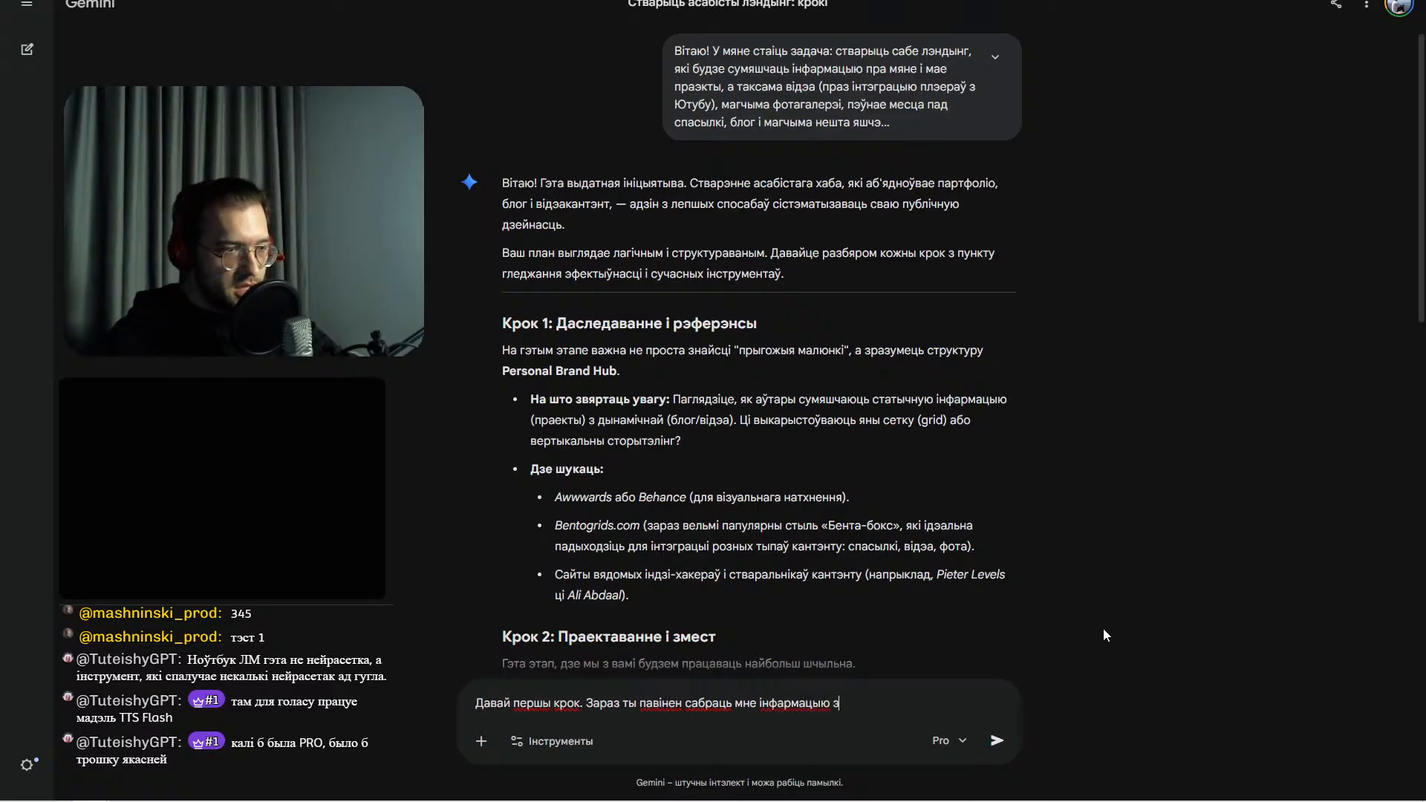
text( аг)
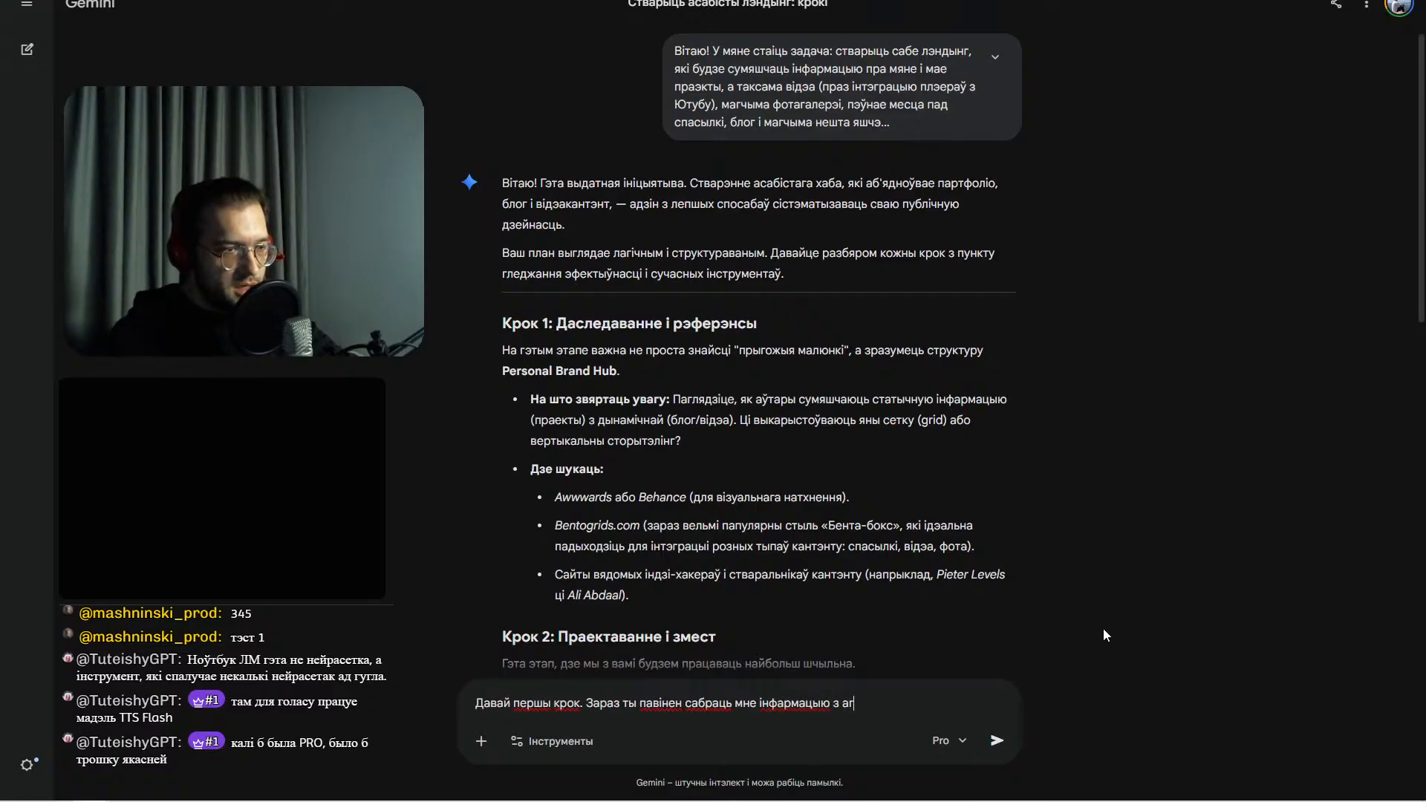
text(ульных крыніц )
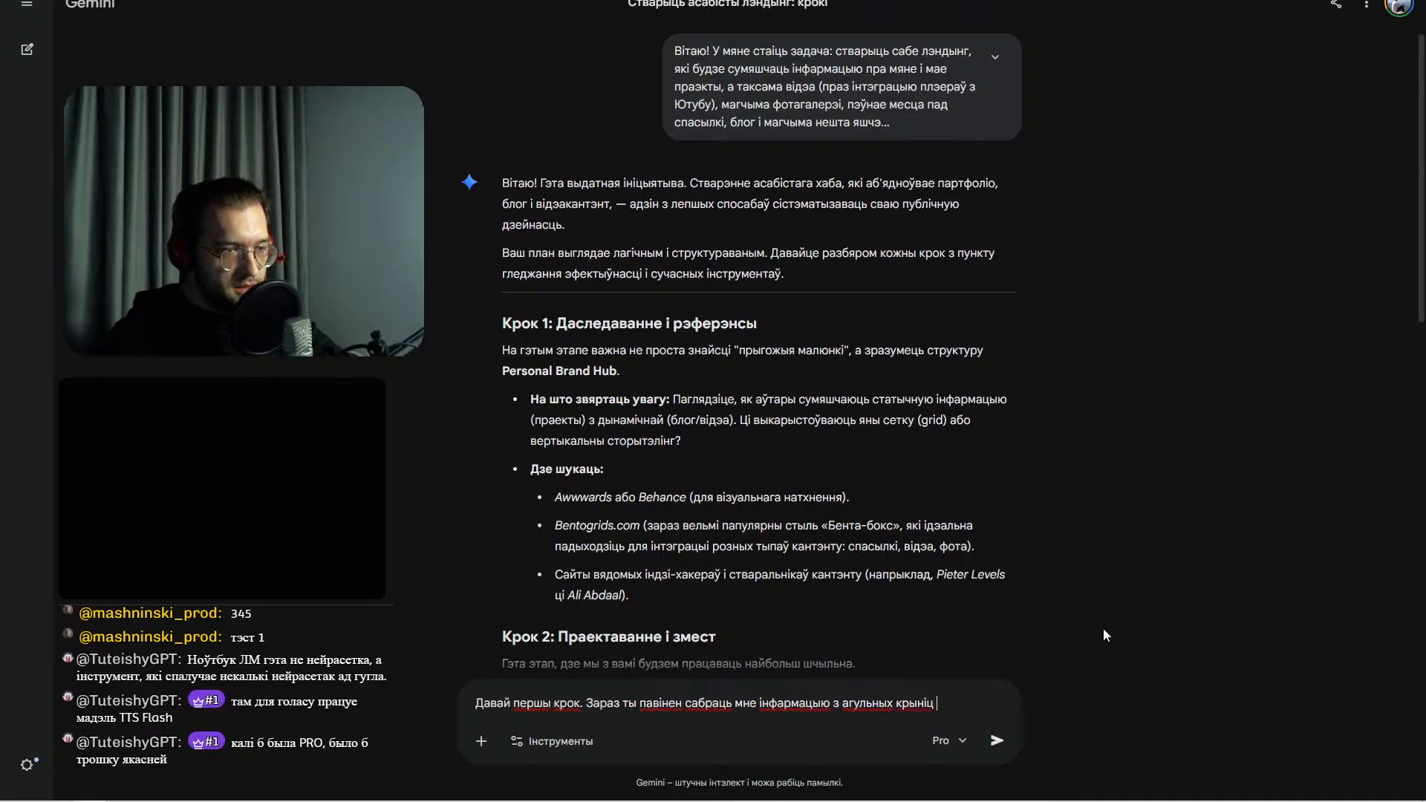
- Continue the prompt with "пра тое, як сёння прапануецца рабіць інтэрнэт-старонкі з боку гледжання прафесійнага дызайну, сторытэлу і маркетынгу."
text(пра тое, як )
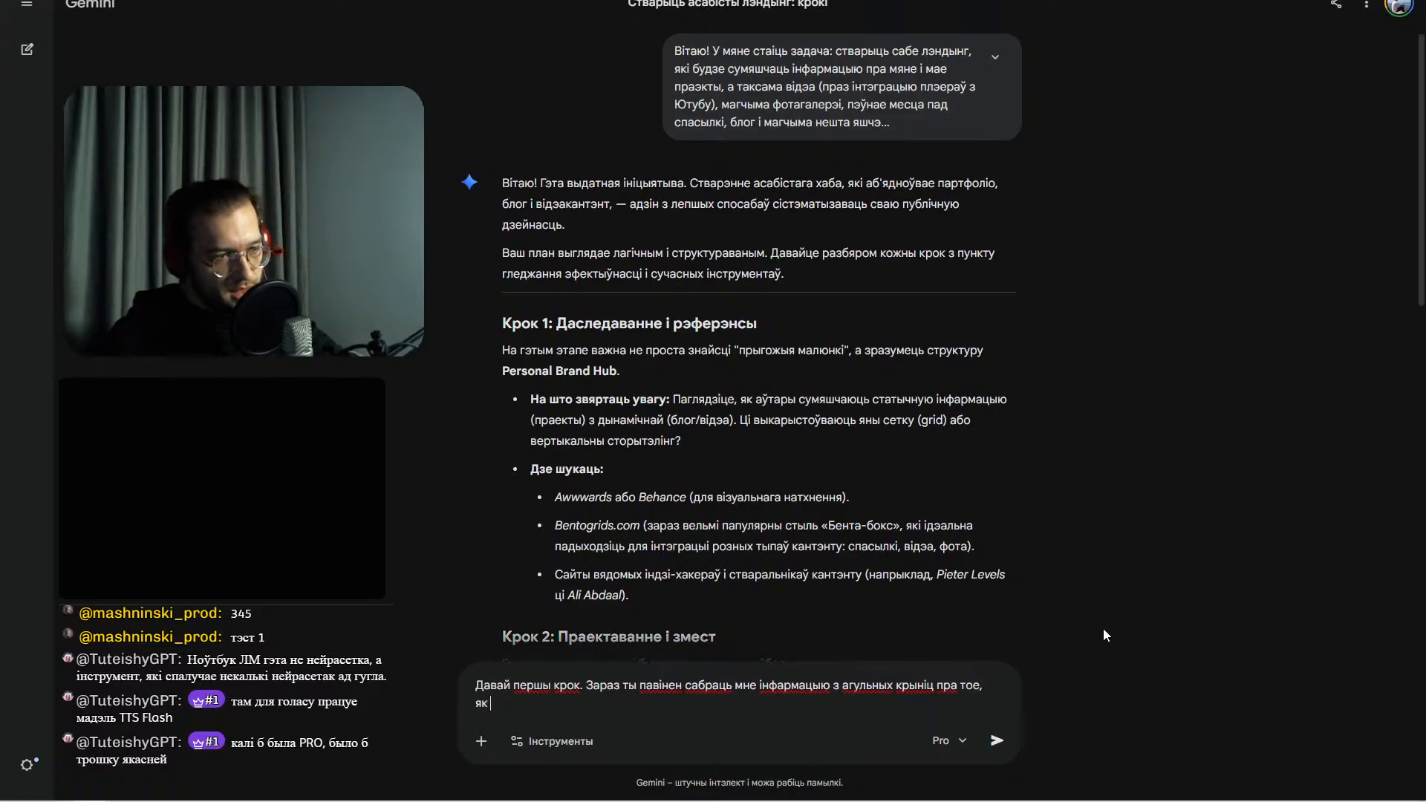
text(сёння)
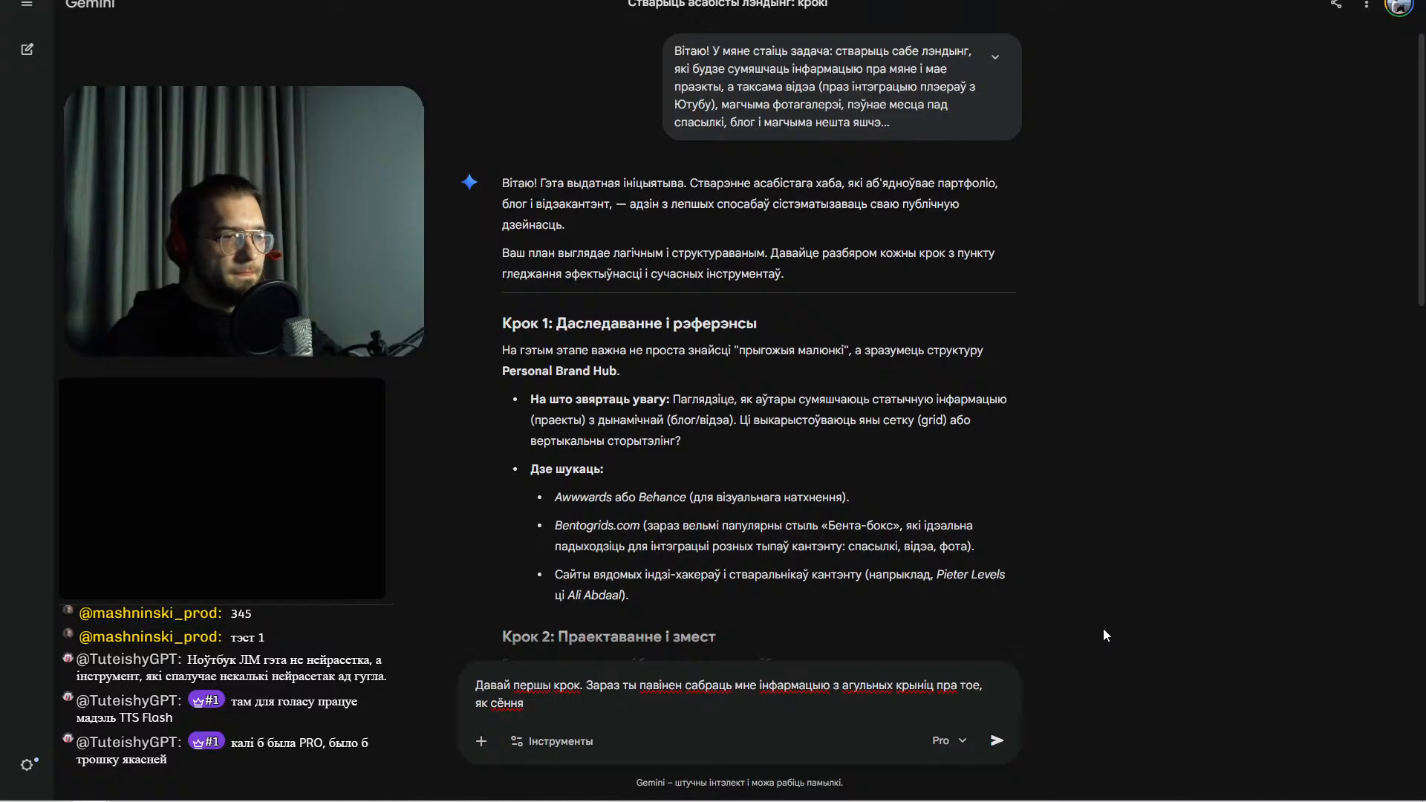
text( прапану)
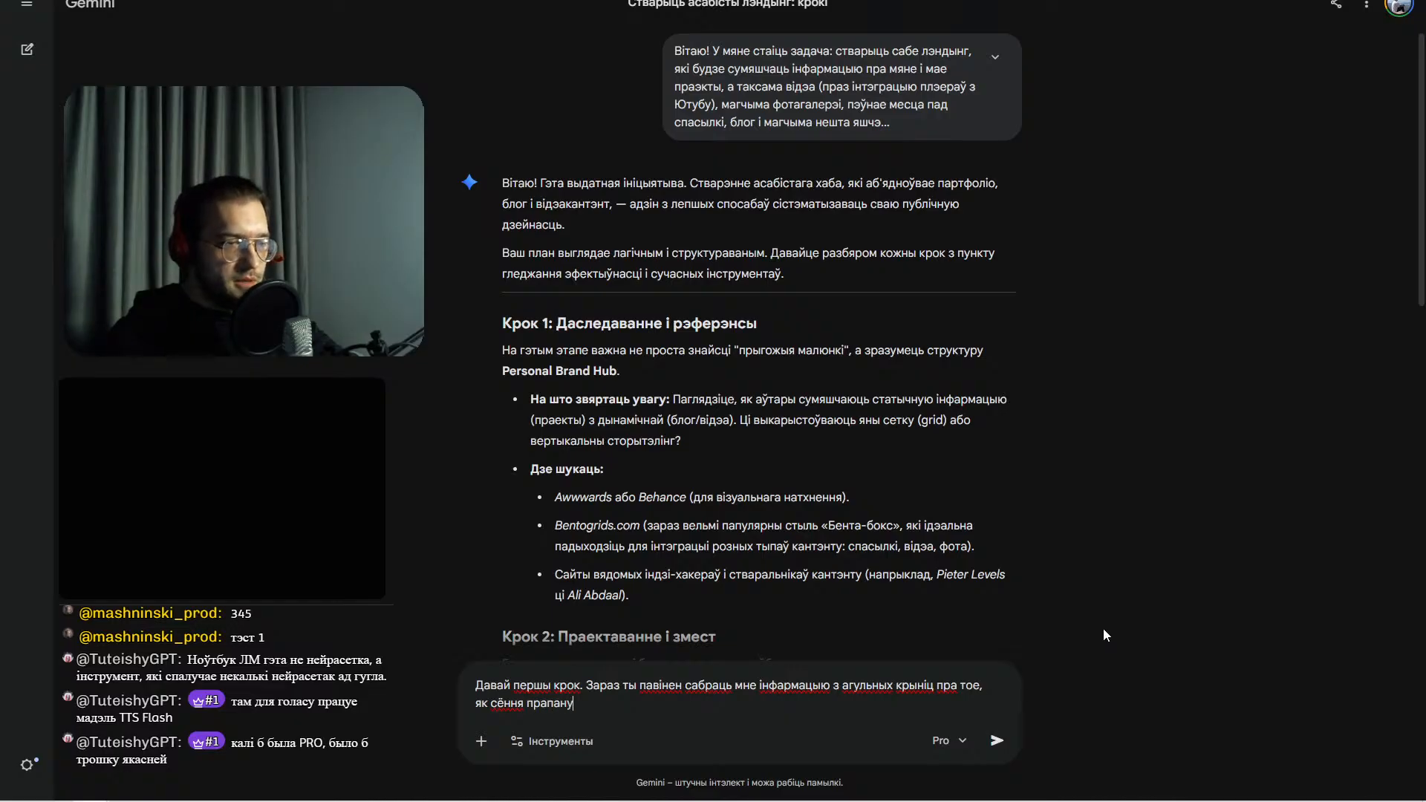
text(ецца рабіць інтэрнэт-старонкі з боку гледжання прафесійнага дызайну, )
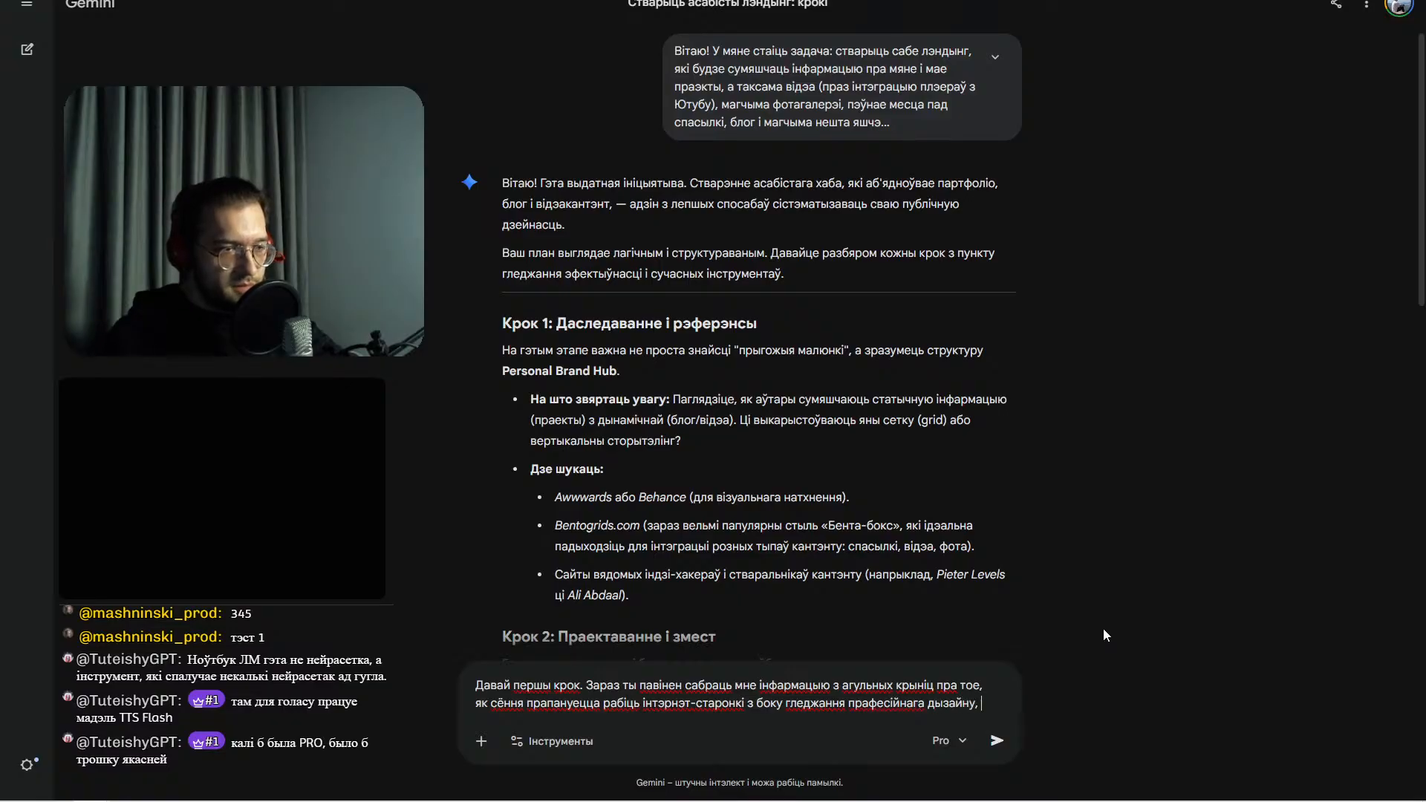
text(сторытэлу і маркетынгу.)
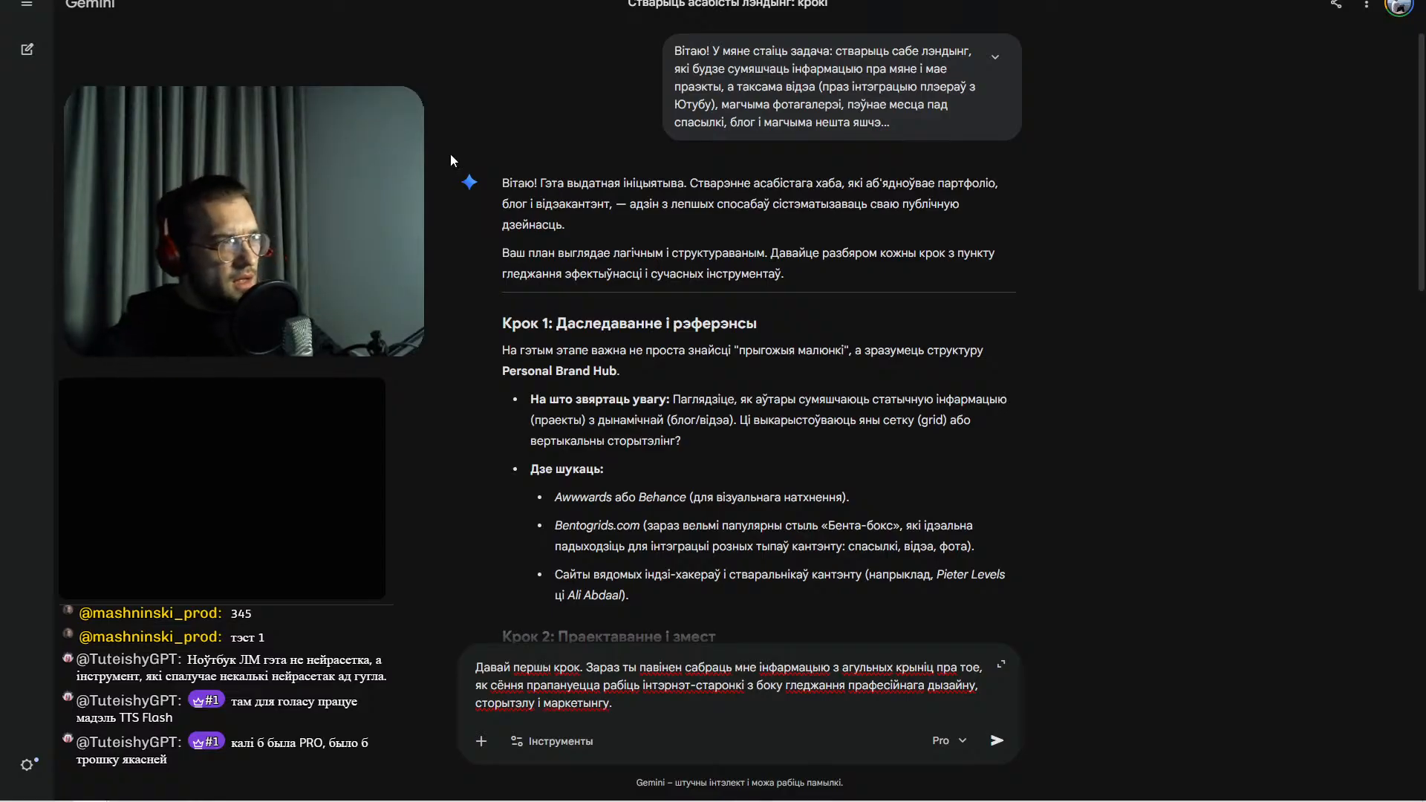
key(ctrl+Tab)
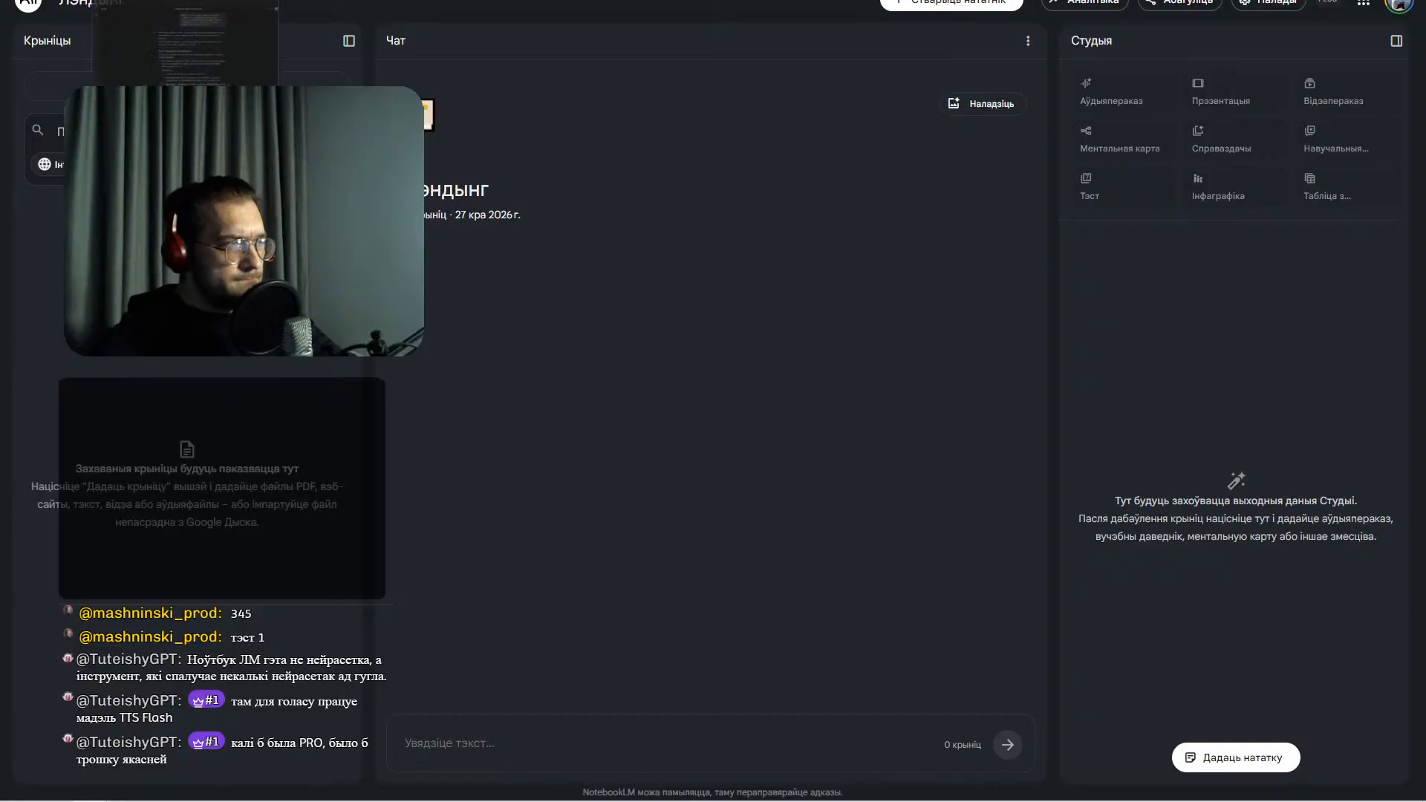
key(ctrl+shift+Tab)
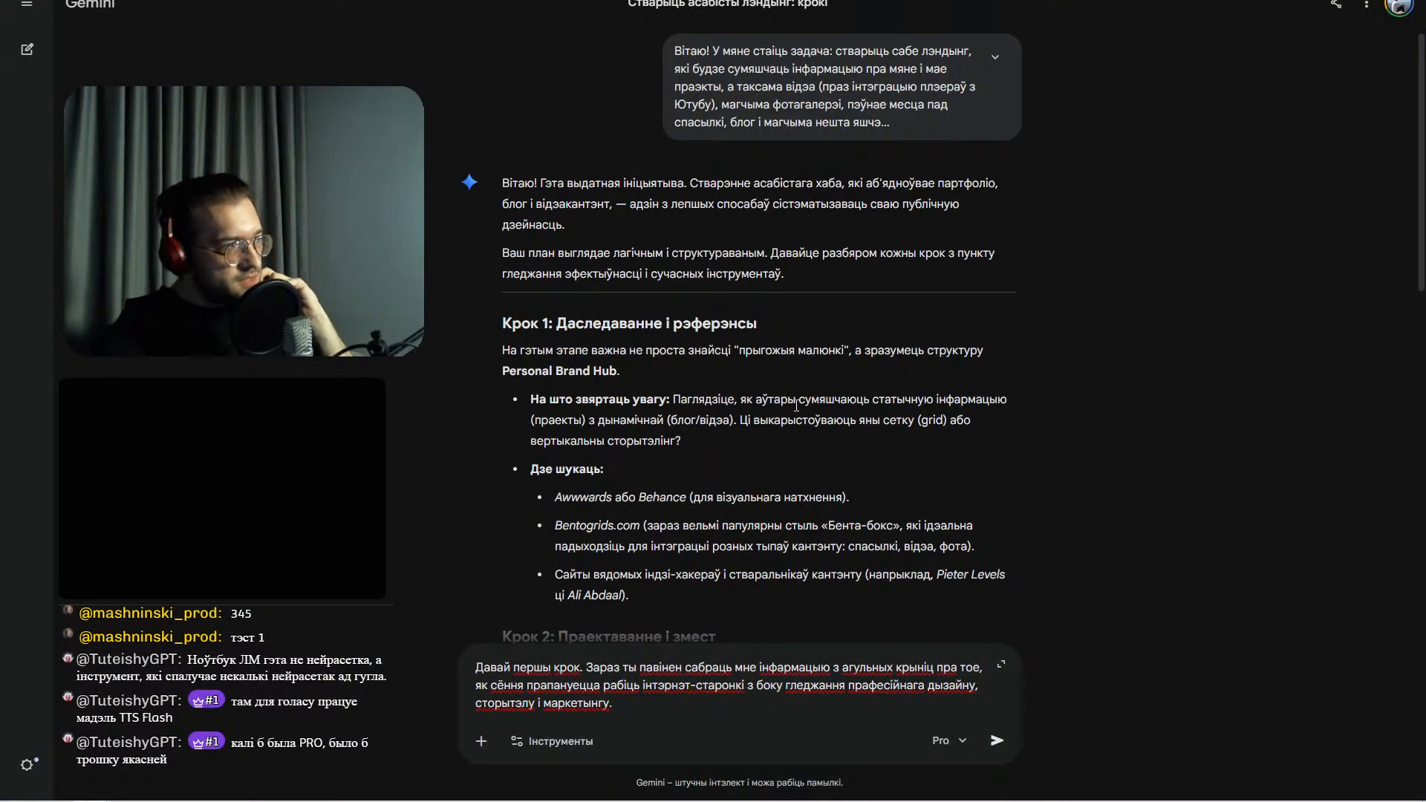
scroll(797, 405, down, 4)
scroll(813, 400, up, 5)
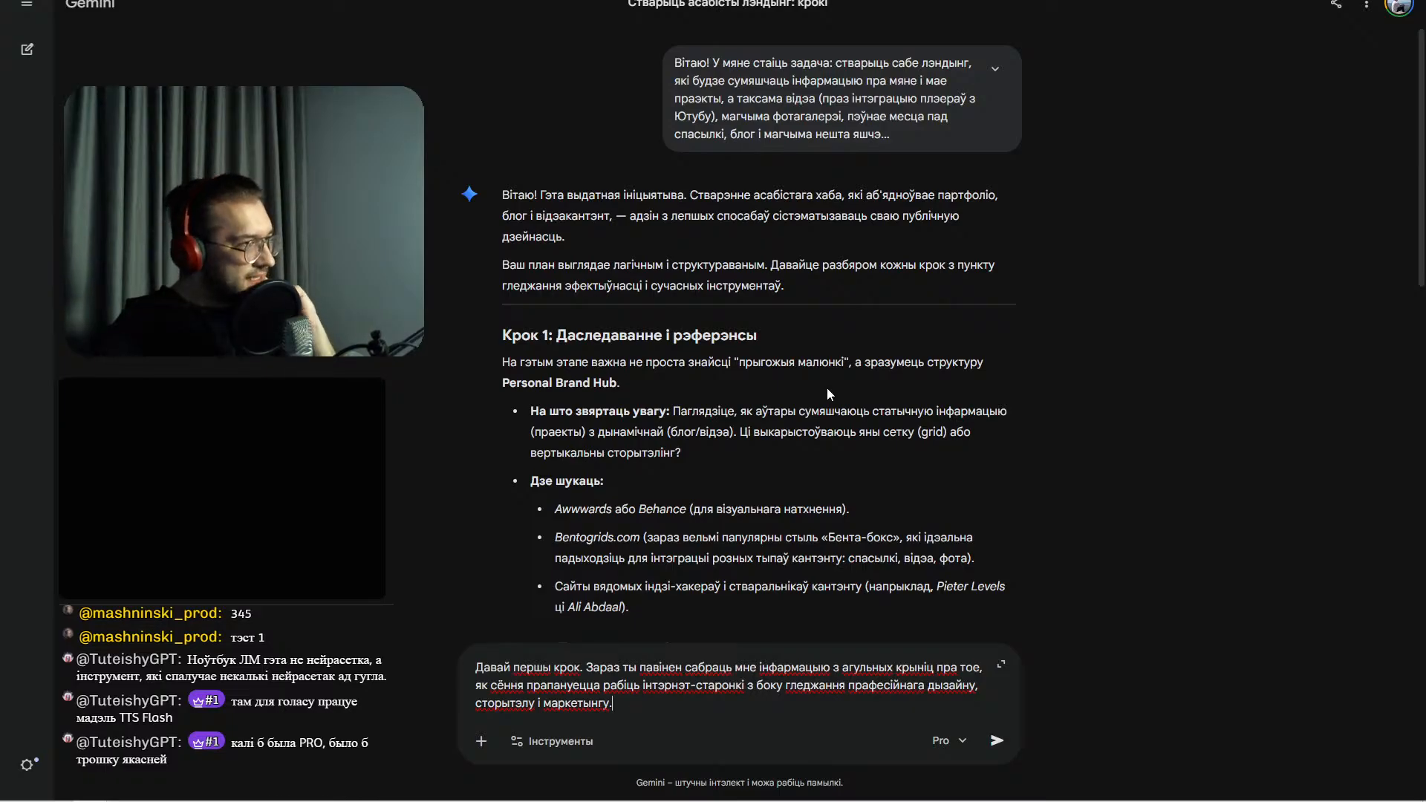
click(618, 33)
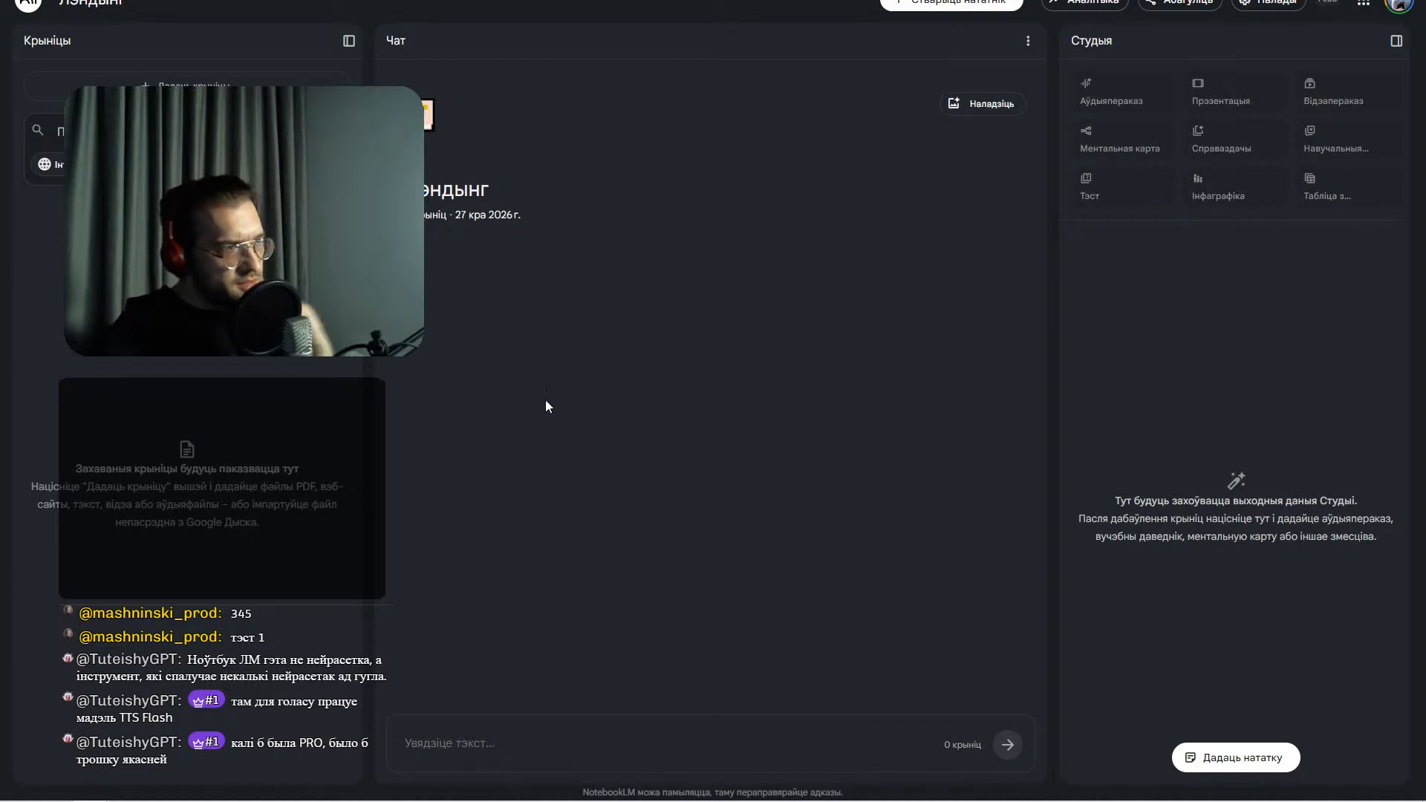
key(ctrl+Tab)
- Add a second paragraph to the Gemini prompt, separated by a blank line: "Пасля абяры 20 чалавек, якія маюць вядомасць у кругах відэапрадакшну,"
click(733, 707)
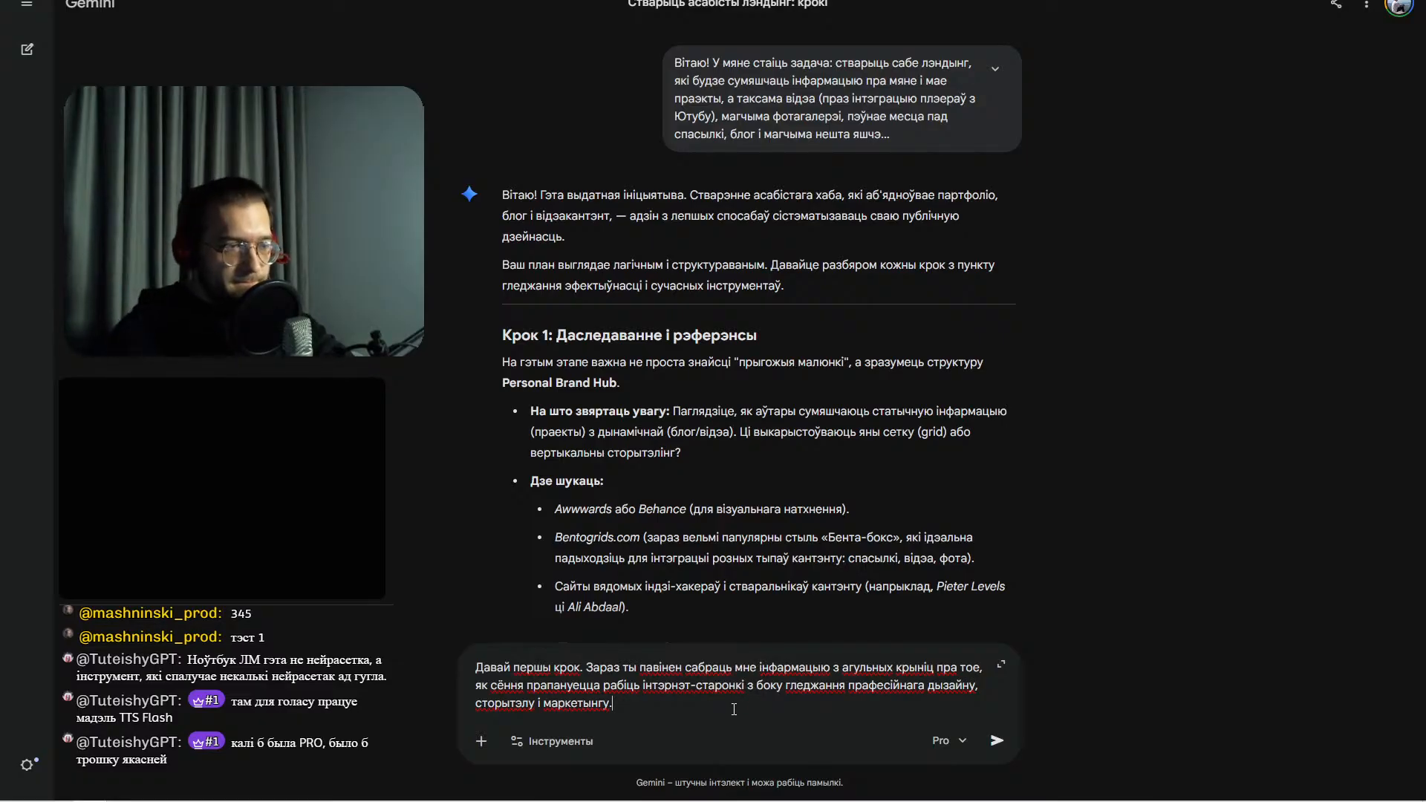
key(Up)
key(Up)
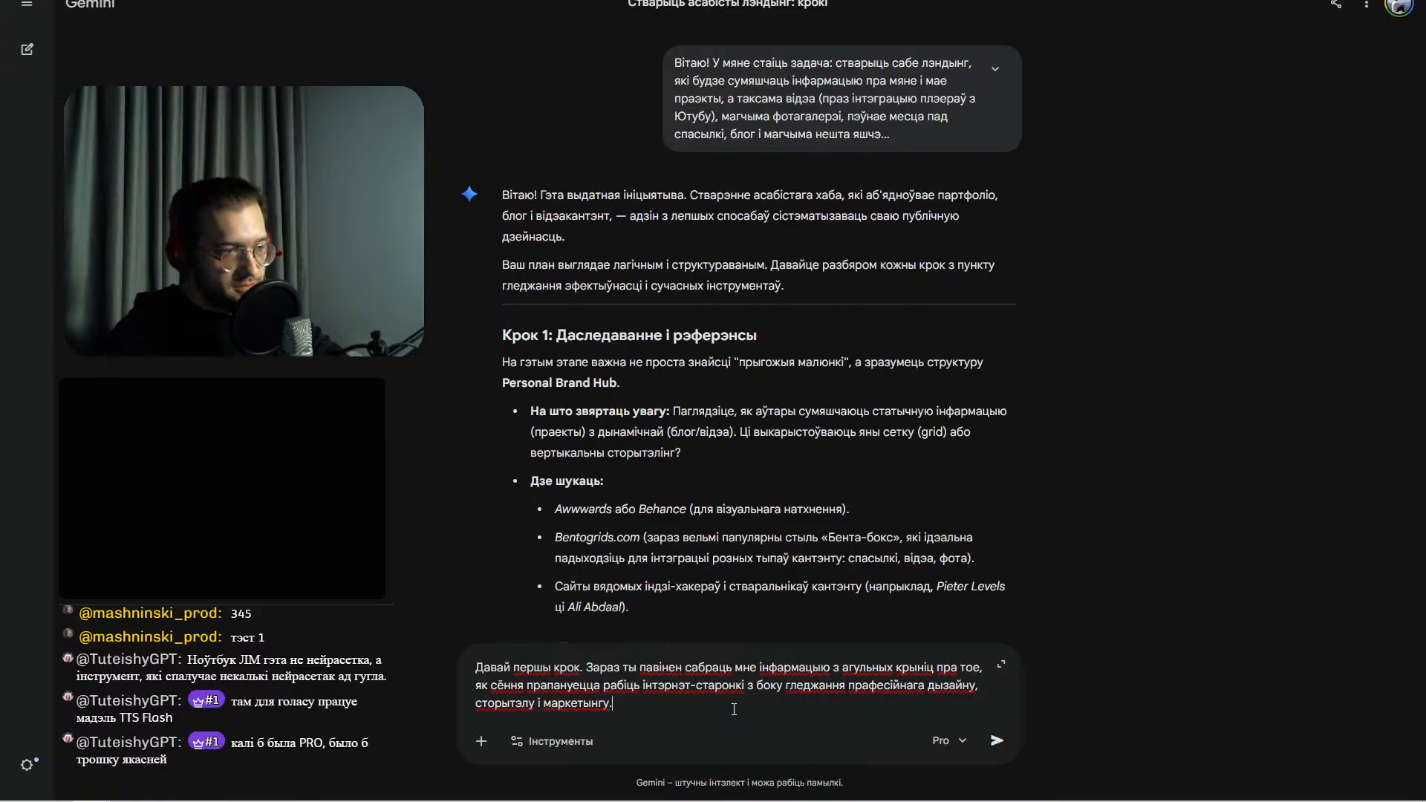
key(shift+Return)
key(shift+Return)
text(Пасля)
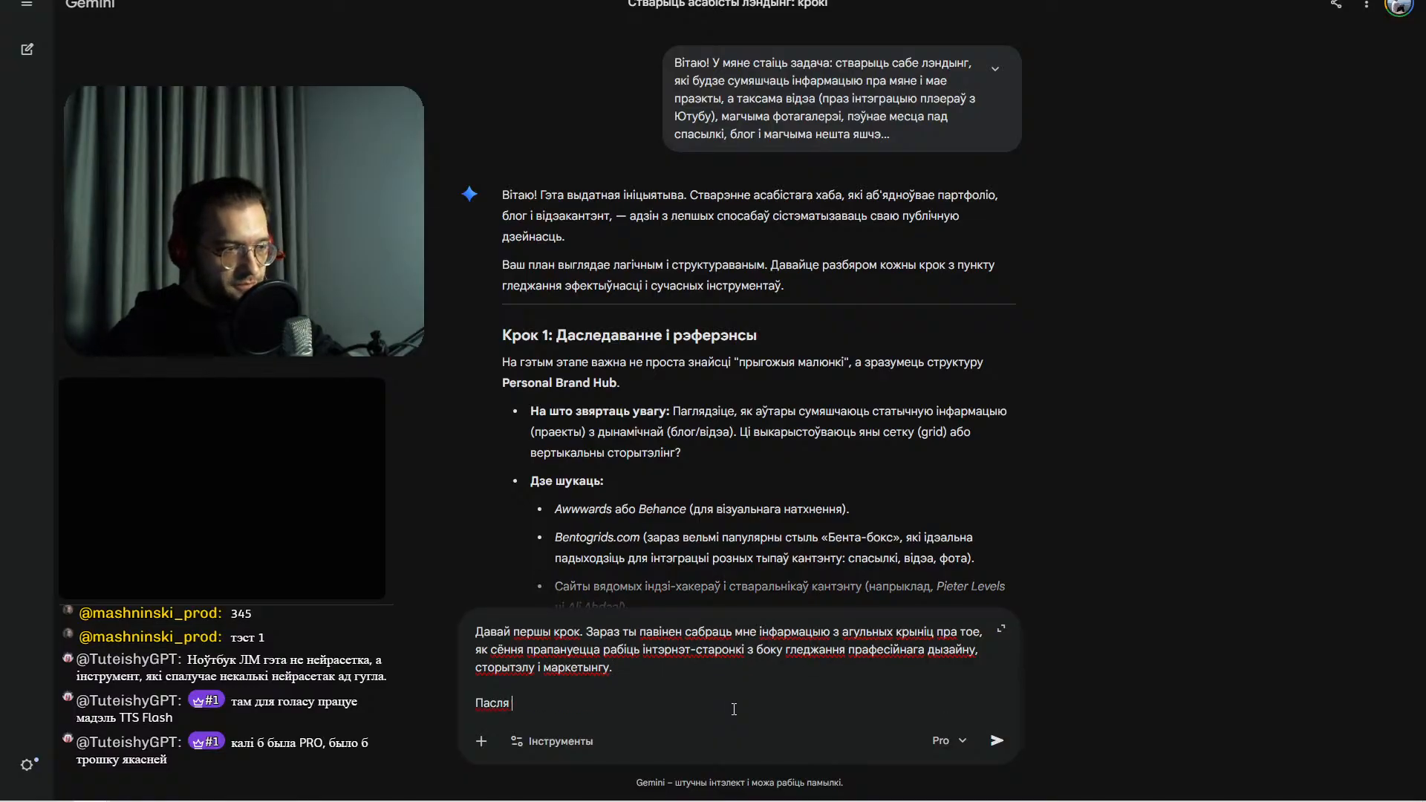
text( абяры 20 чалавек, якія маюць)
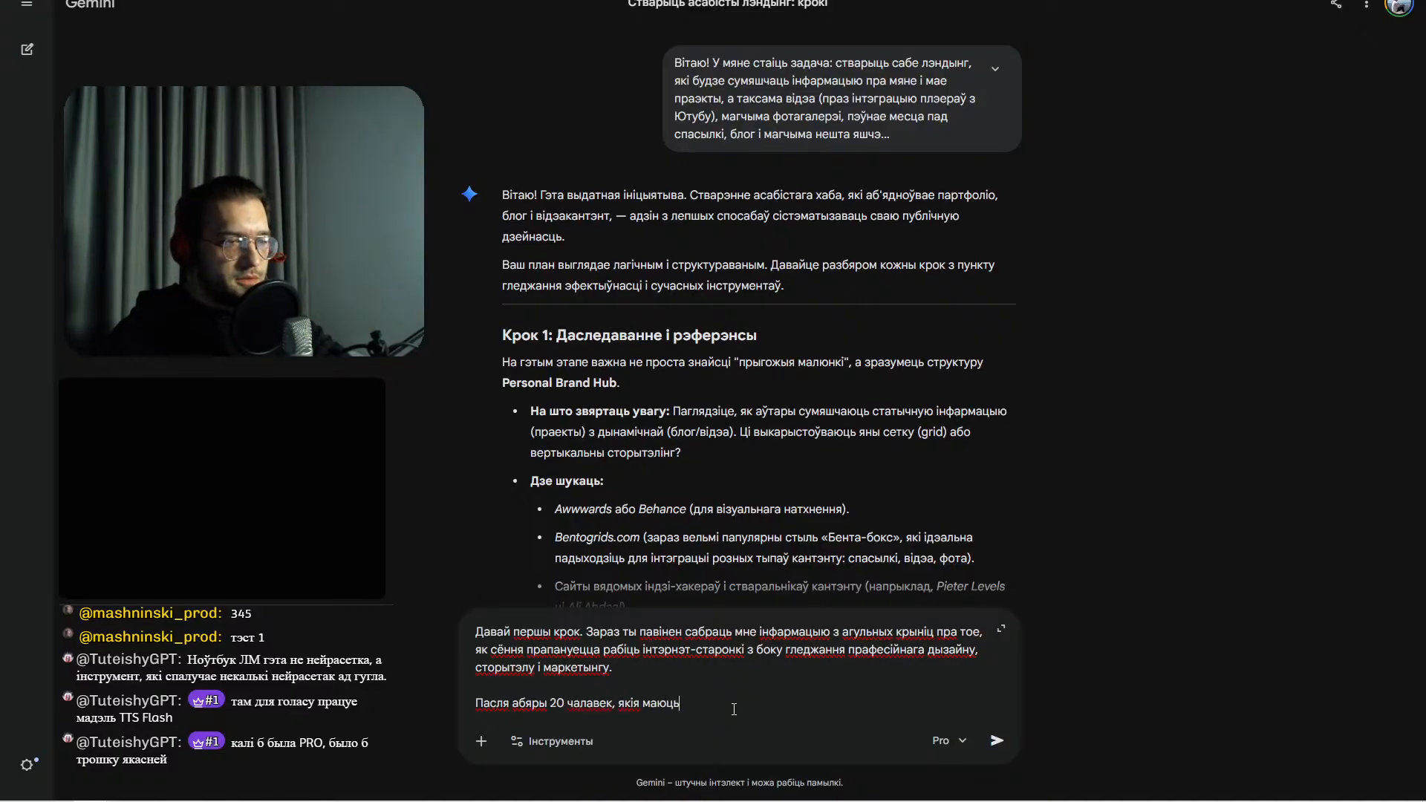
text( вядомасць у)
text(кругах)
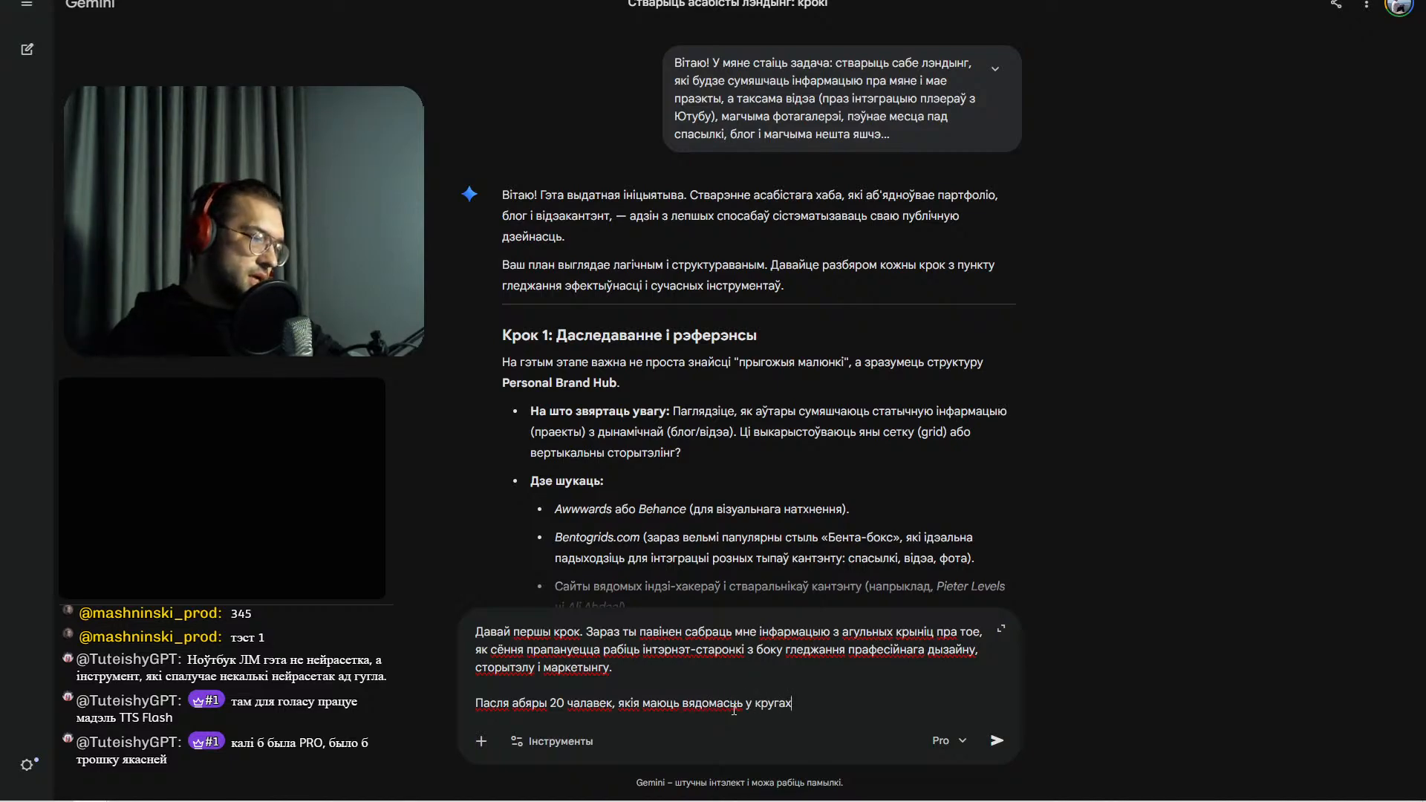
text( відэапрадаш)
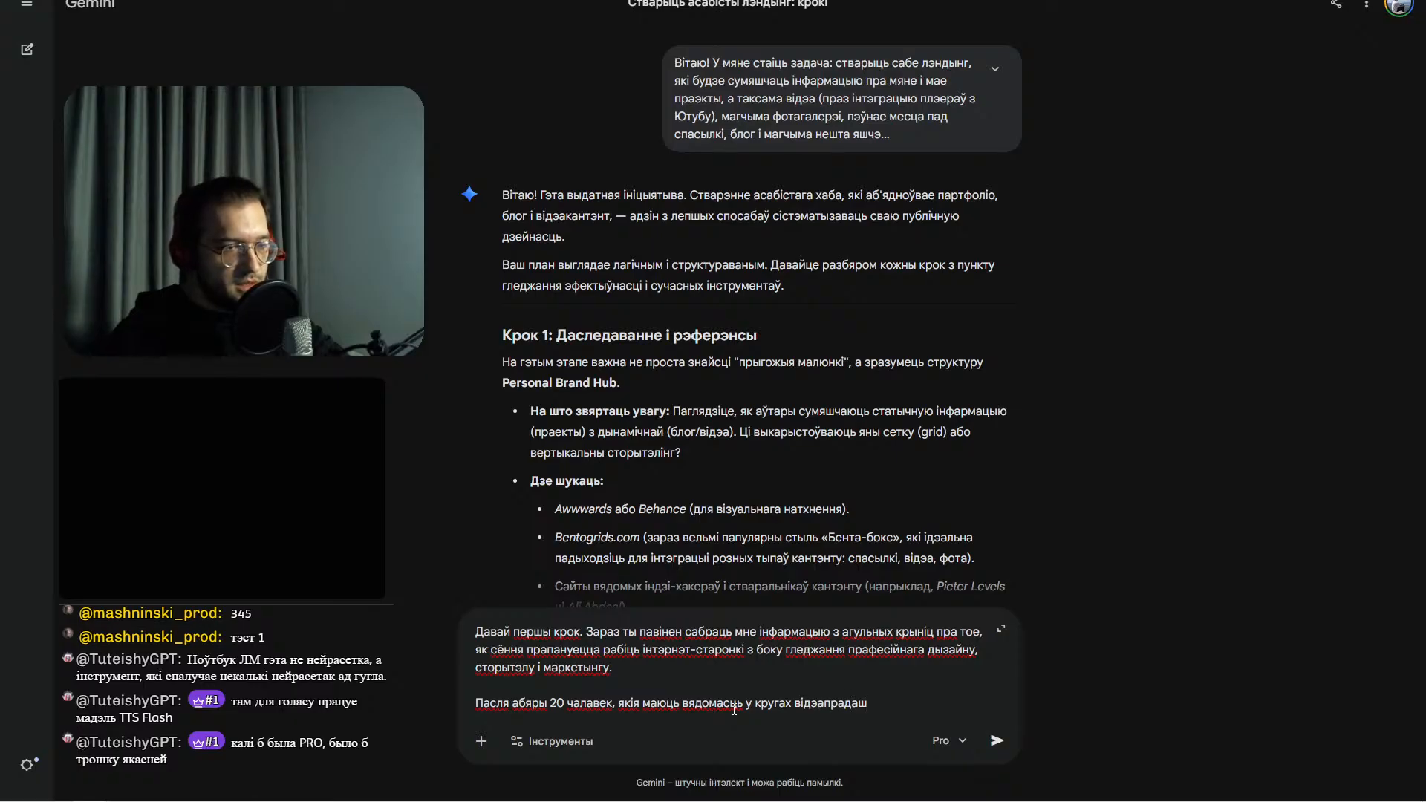
key(BackSpace)
text(кша)
text(ну, )
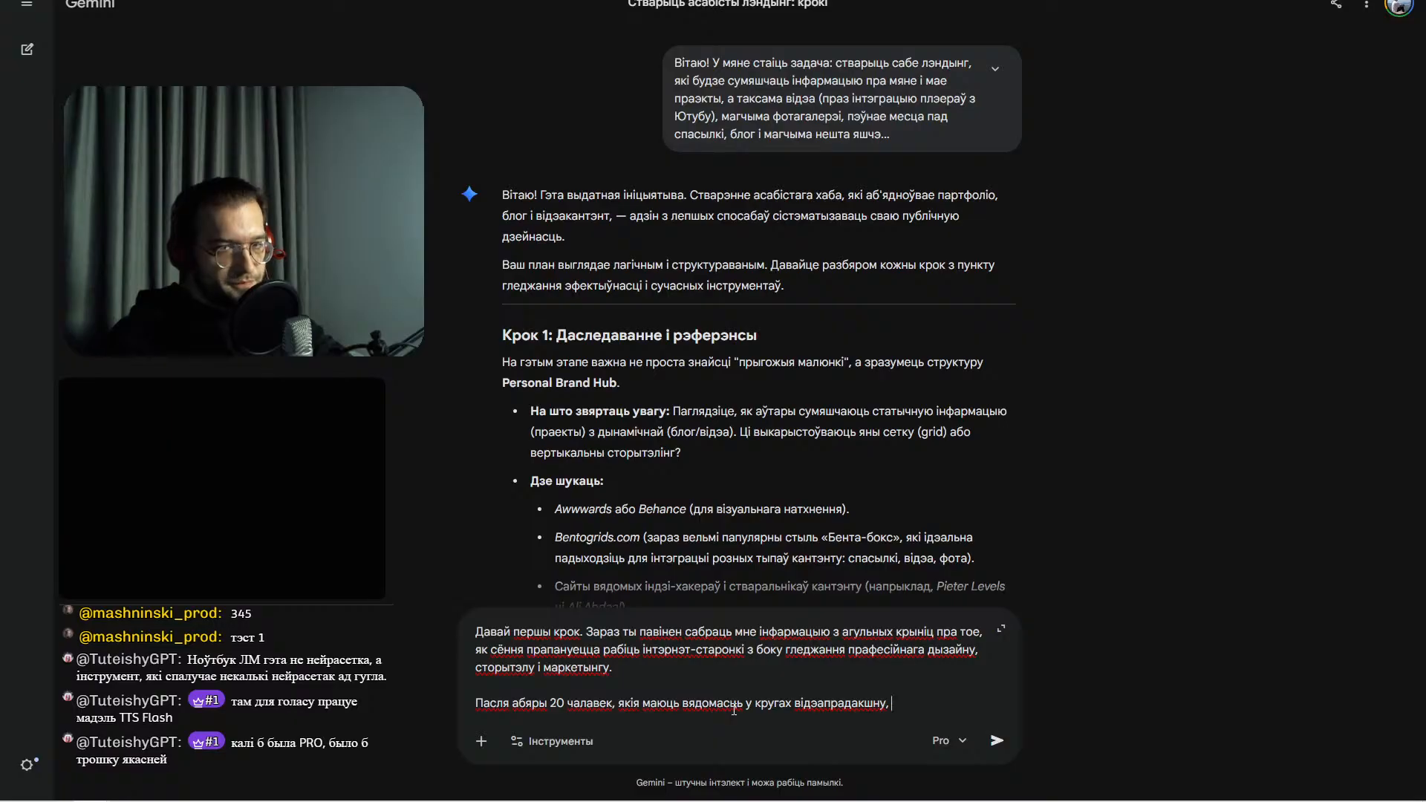
- Continue the prompt's second paragraph with "нейраэнтузіястаў, соло-стартапераў і іншых, хто"
text(ней)
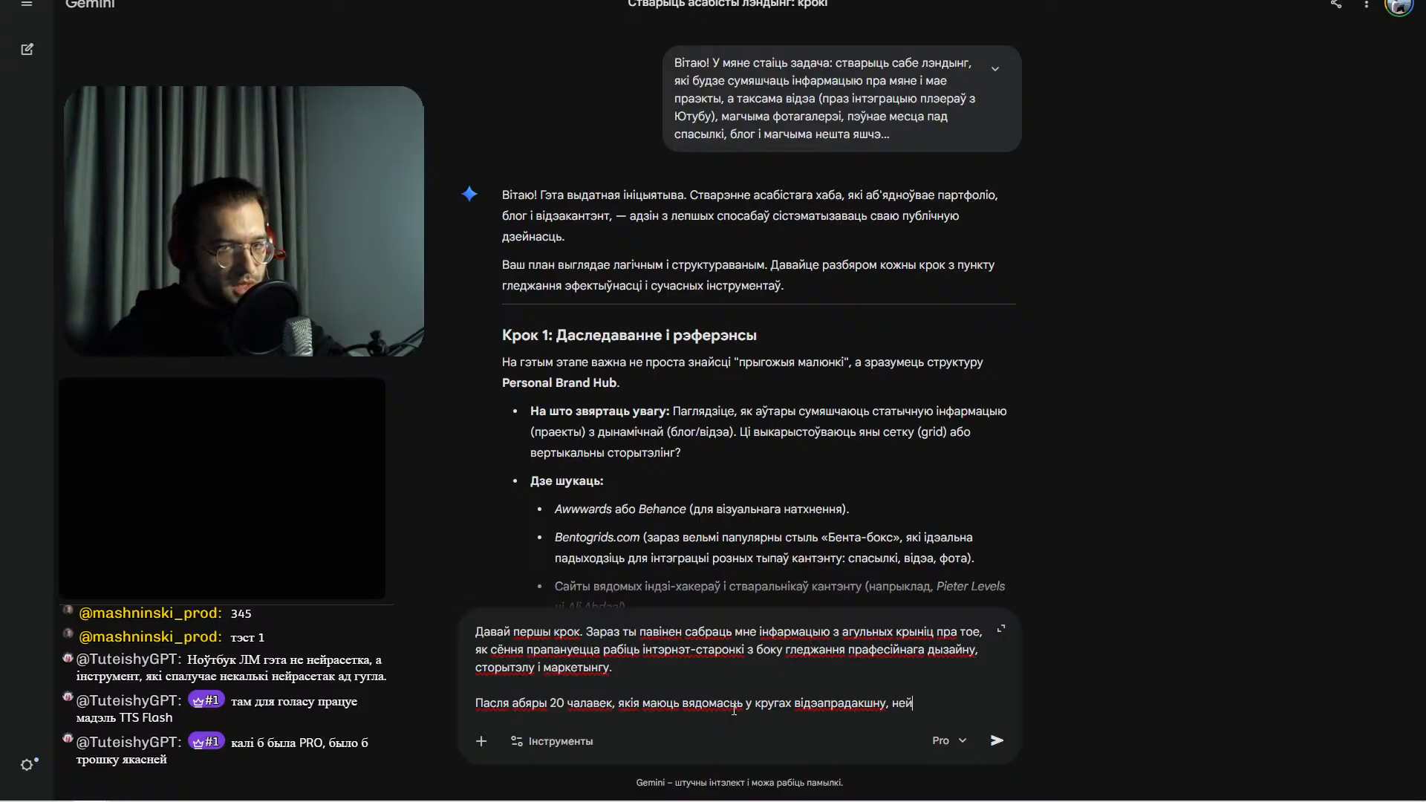
text(раэ)
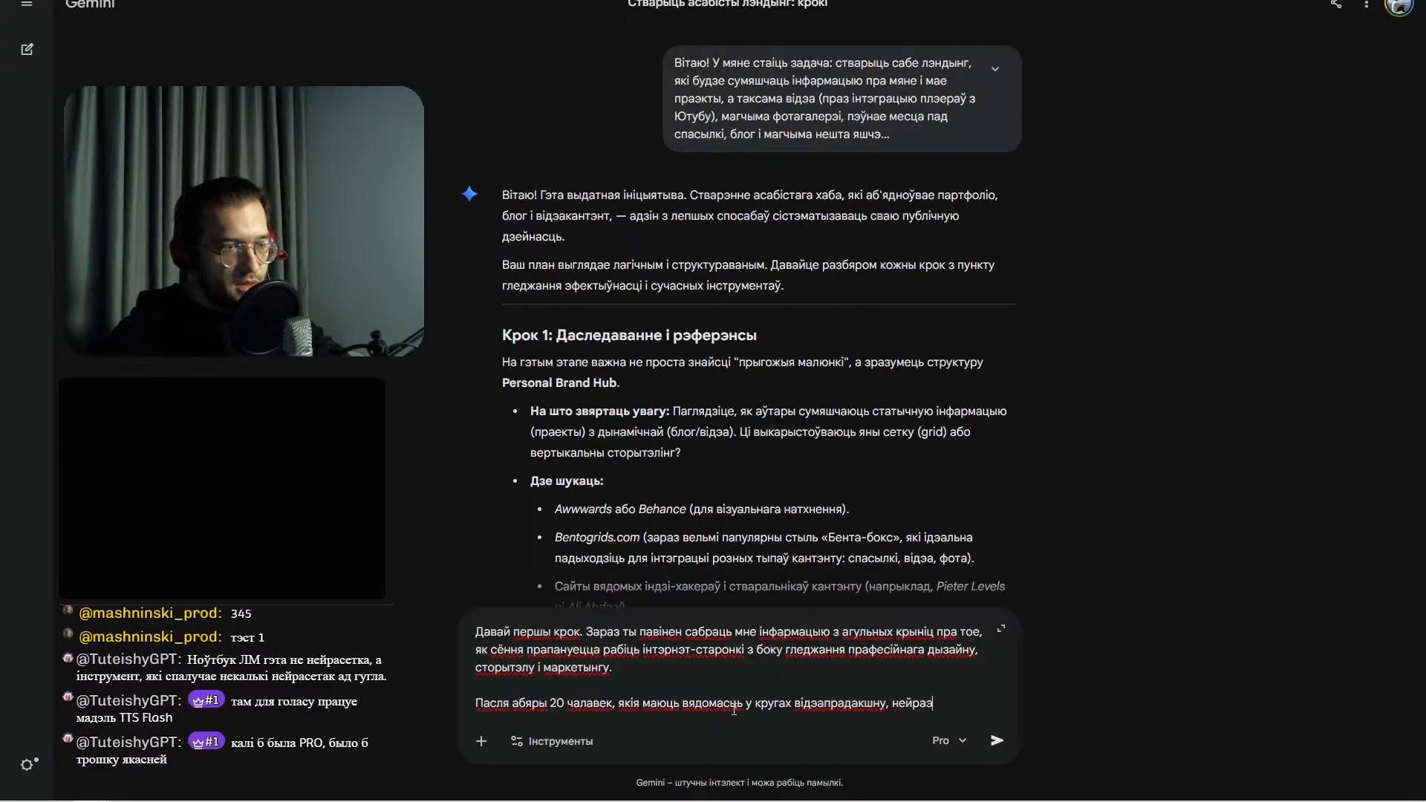
text(нтузіяст)
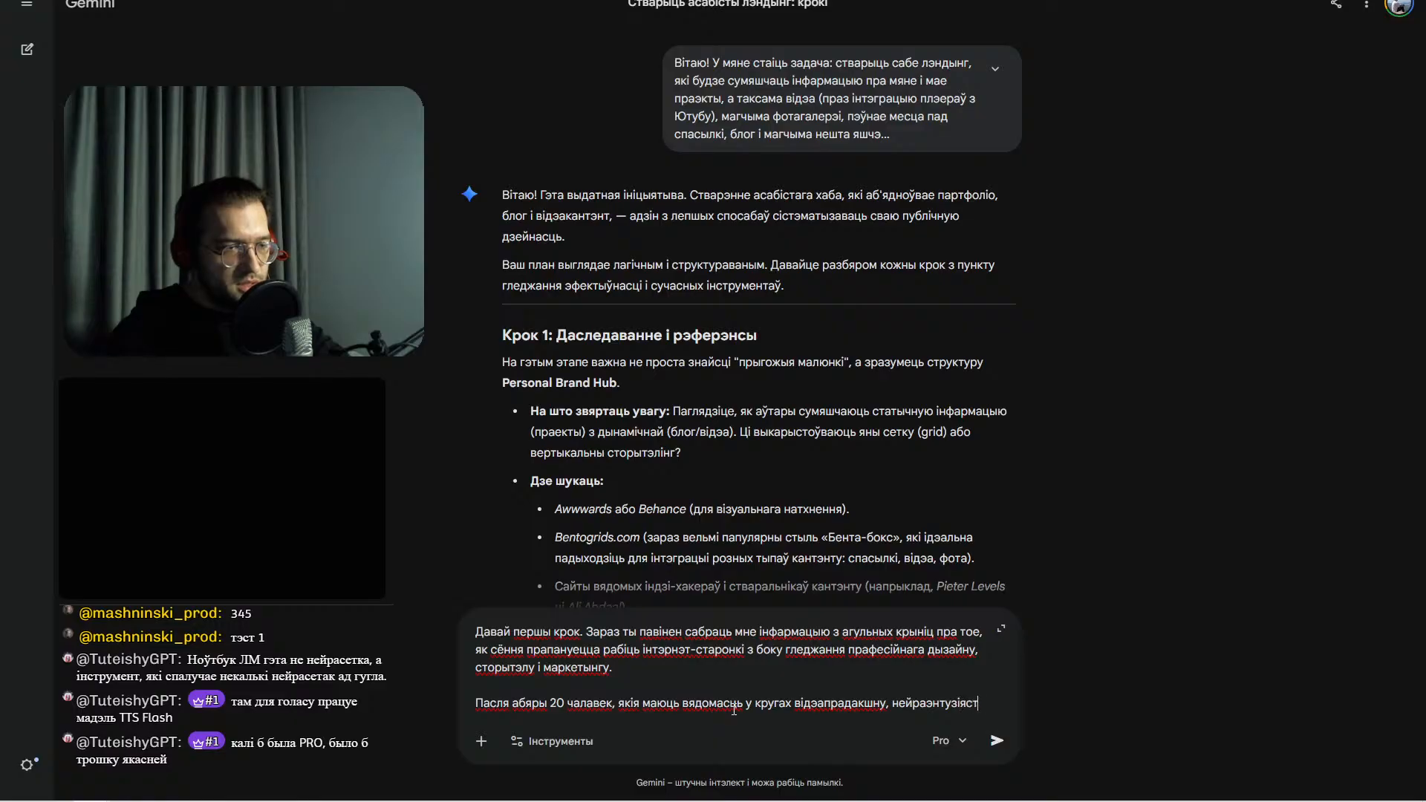
text(аў, пра)
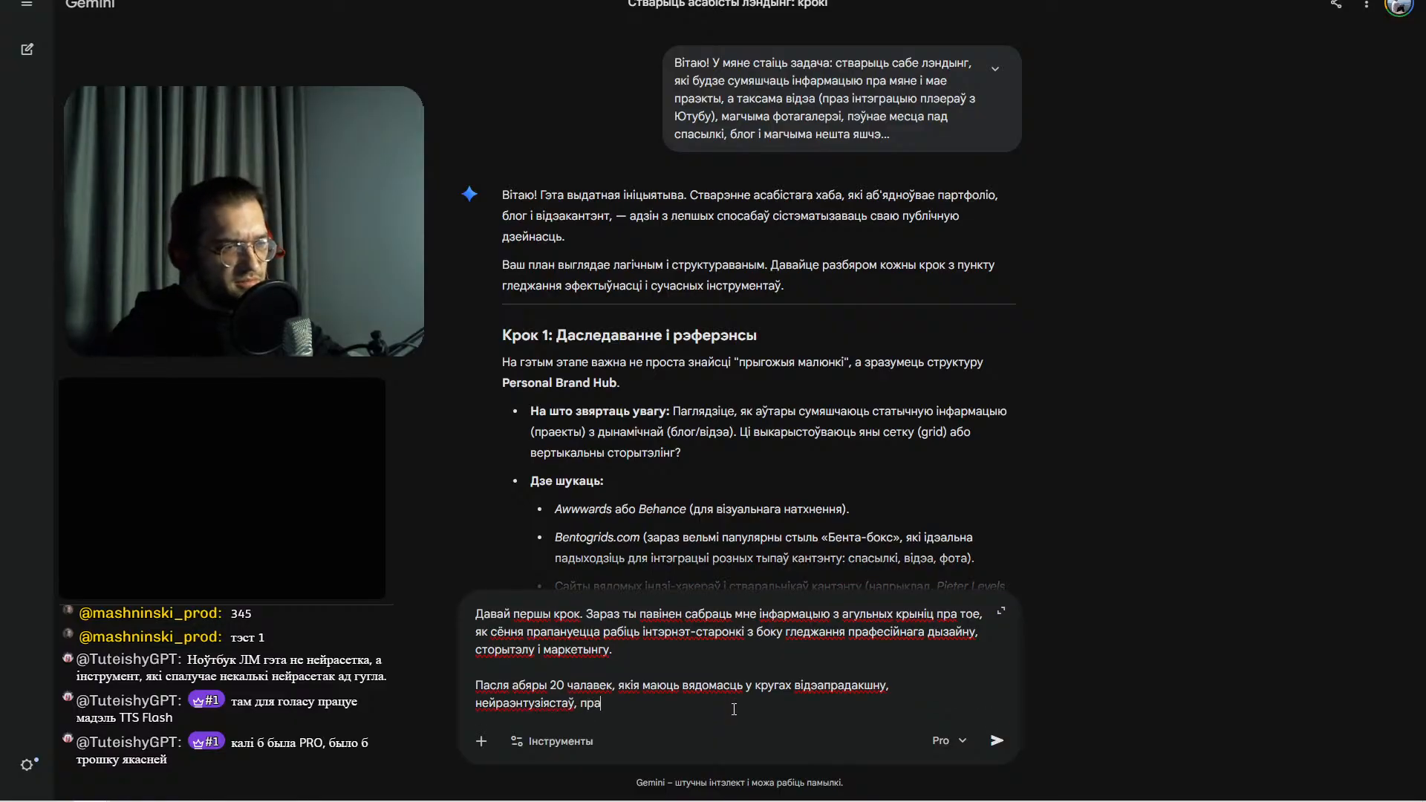
text(дпрыем)
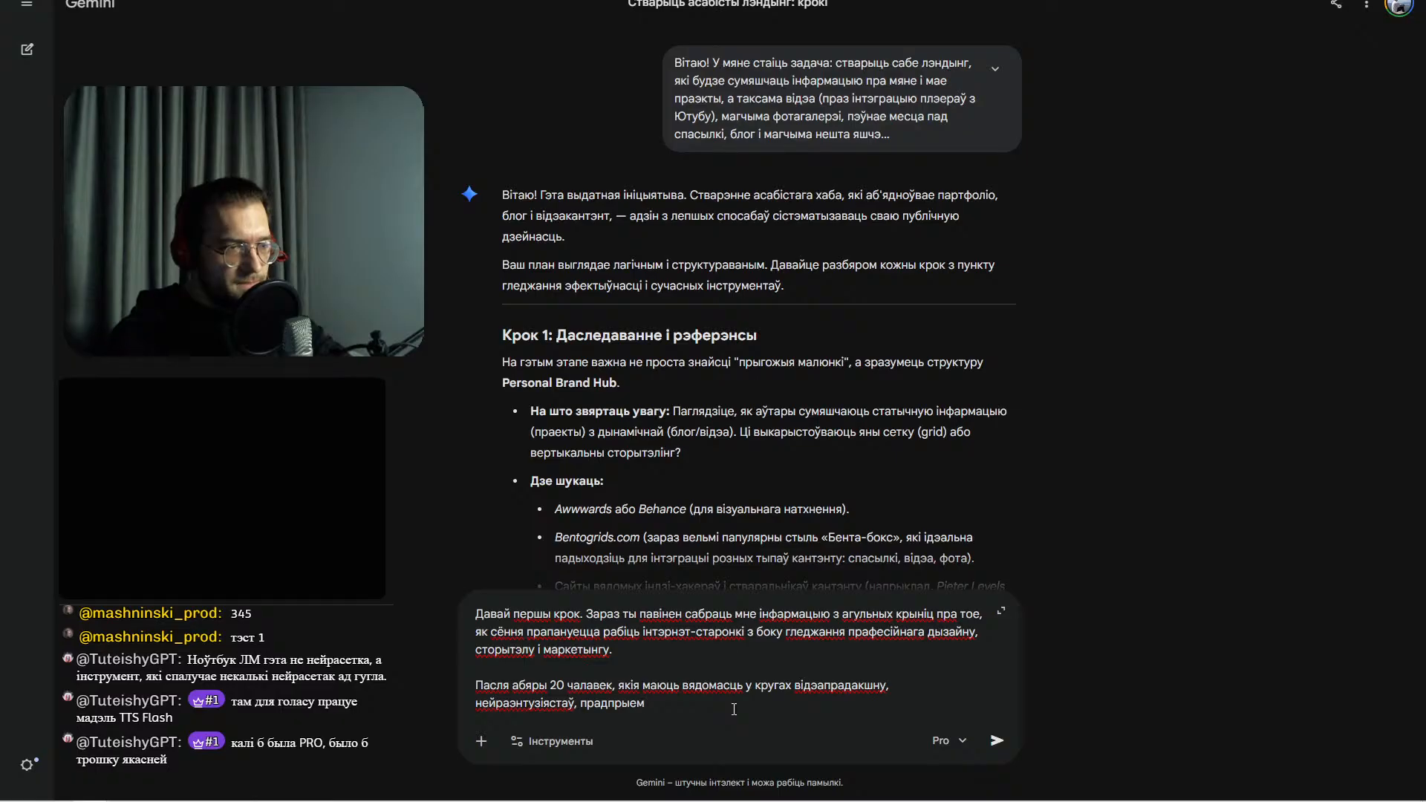
key(ctrl+BackSpace)
text(сол)
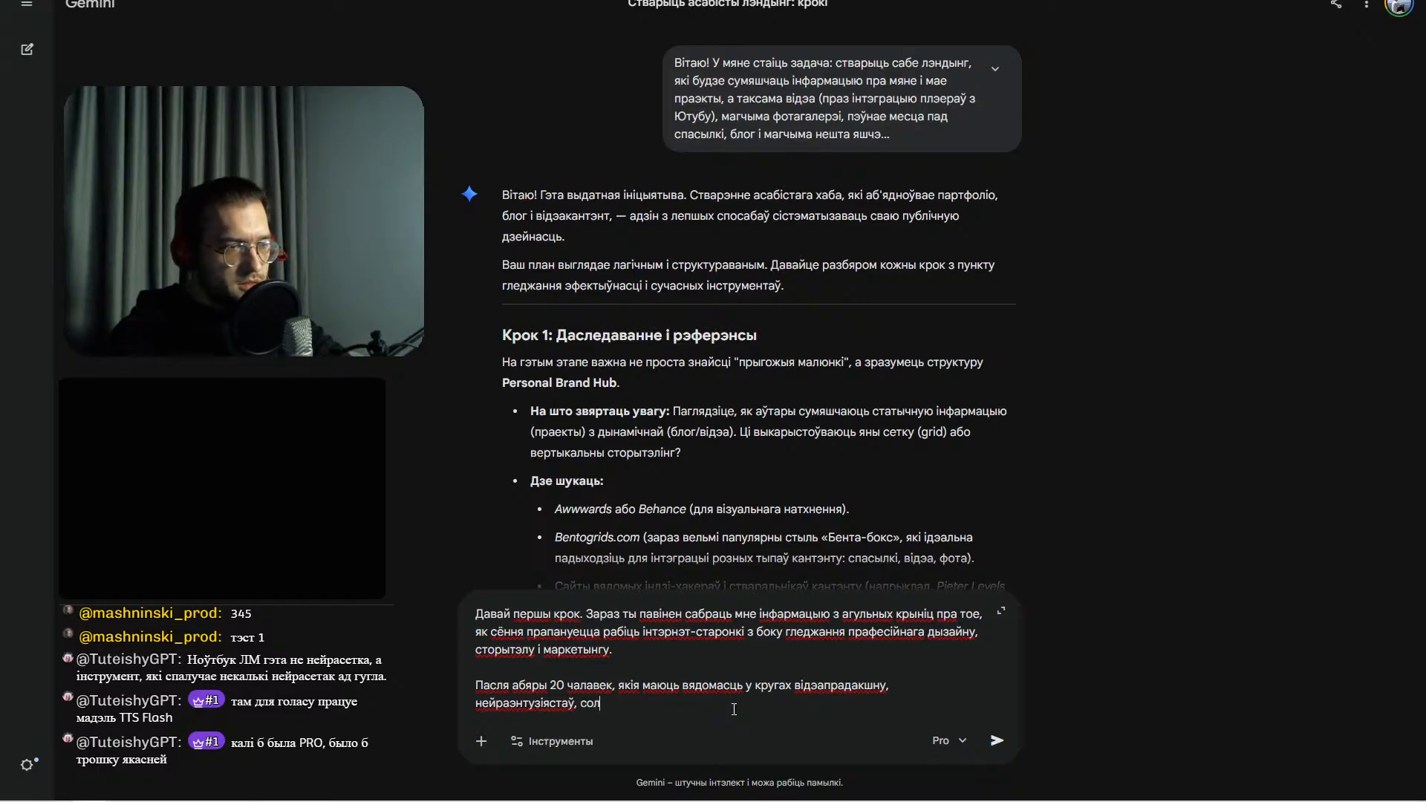
text(о-стартап)
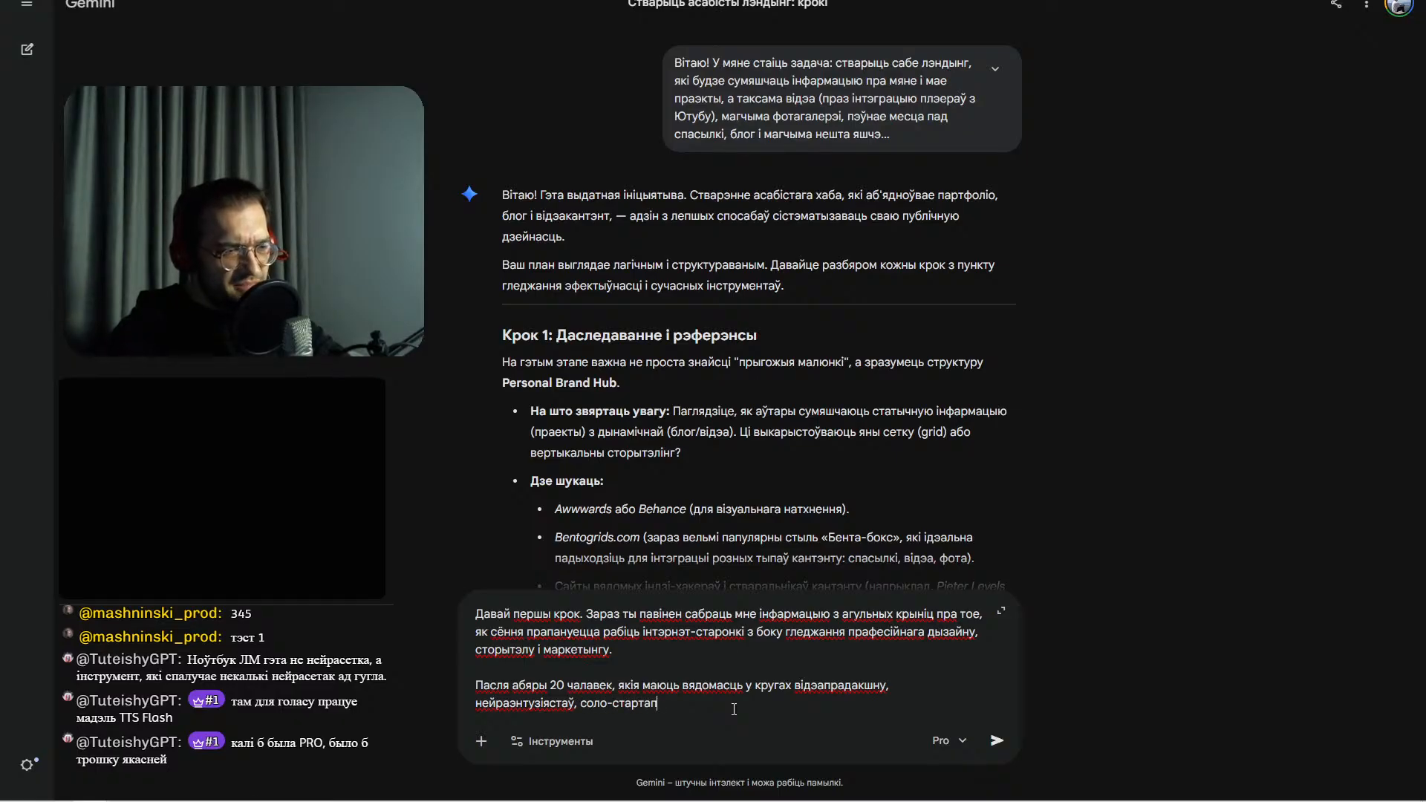
text(ераў і ін)
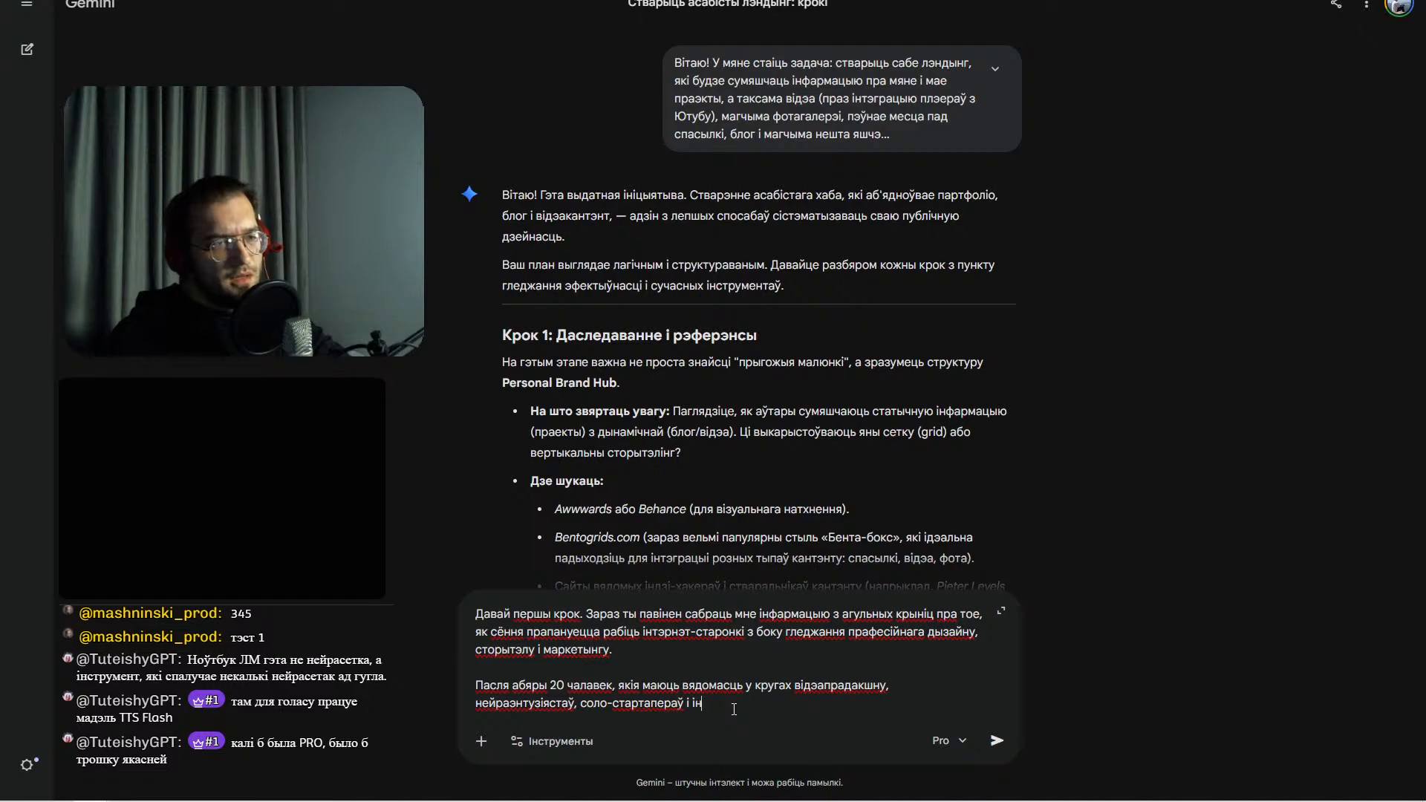
text(шых, хто)
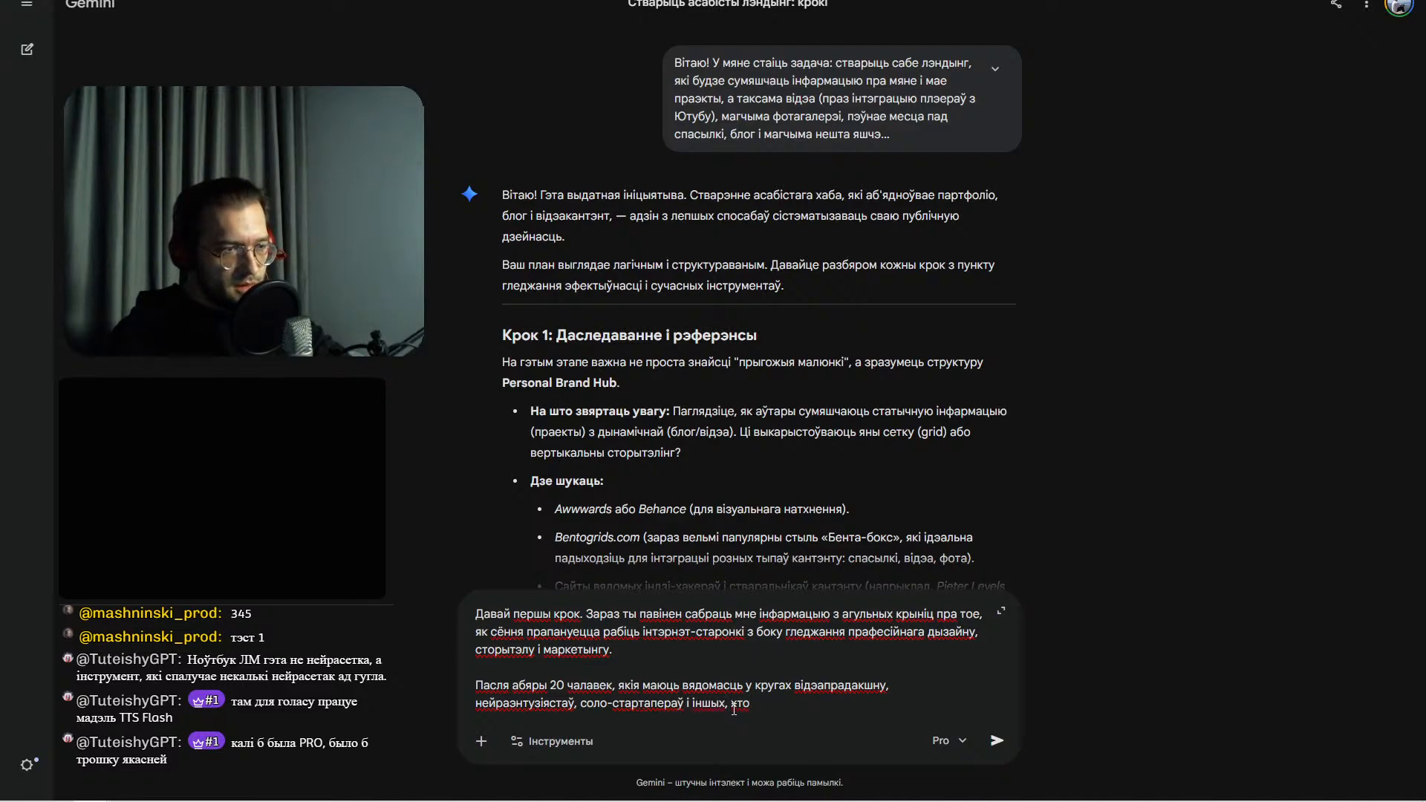
- Finish the sentence about the 20 people with "самастойна займаецца сваімі паслугамі." and begin a new one with "У яка"
text( самастой)
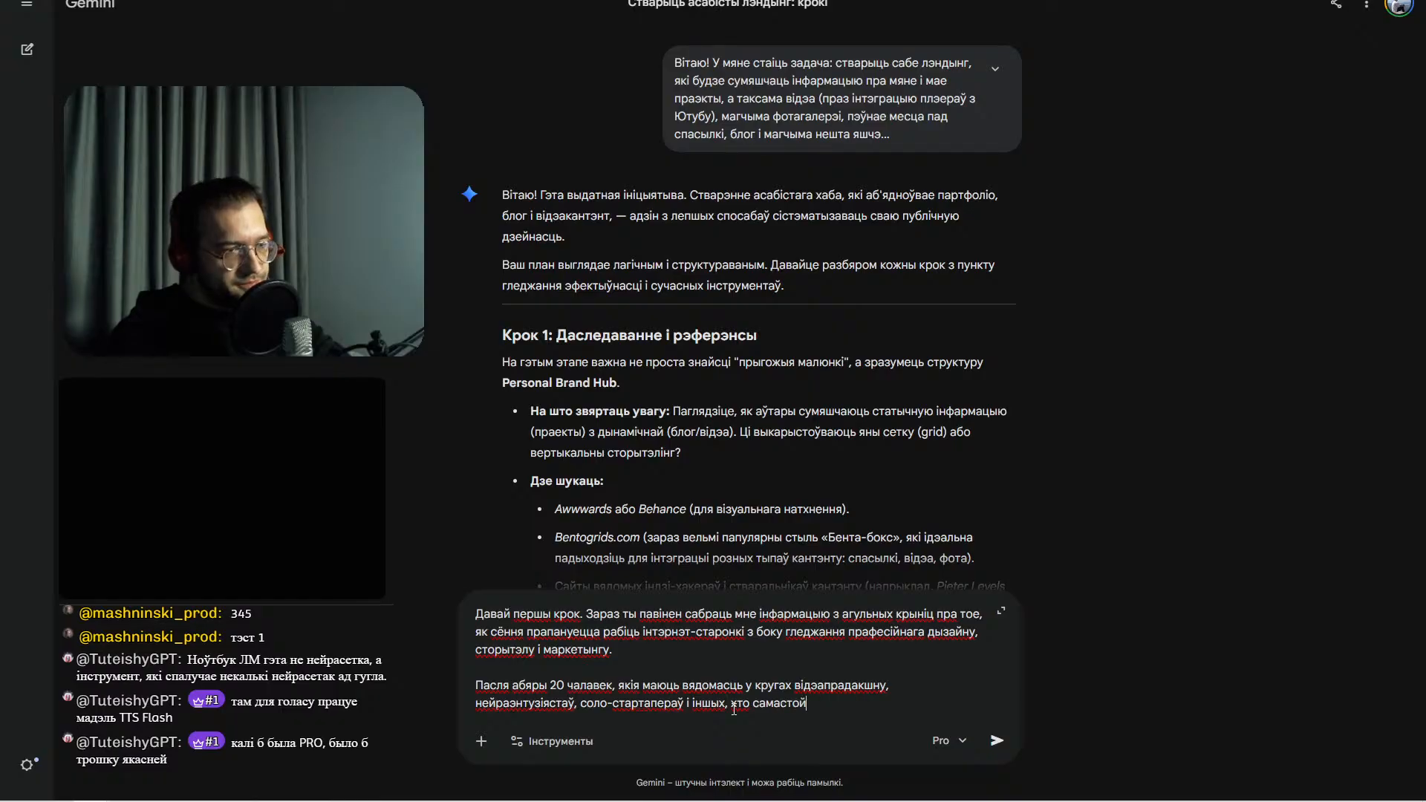
text(на займаенц)
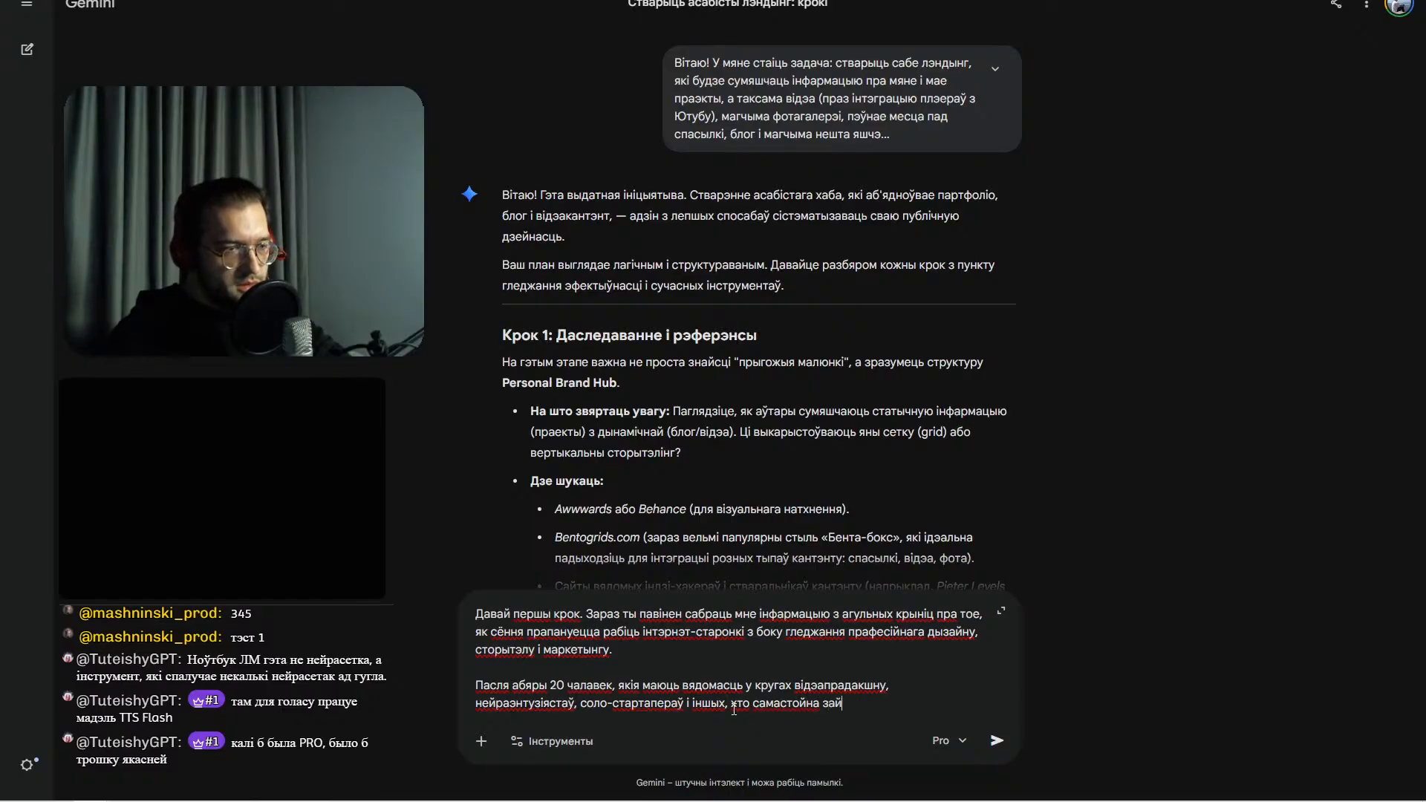
key(BackSpace)
key(BackSpace)
text(цц)
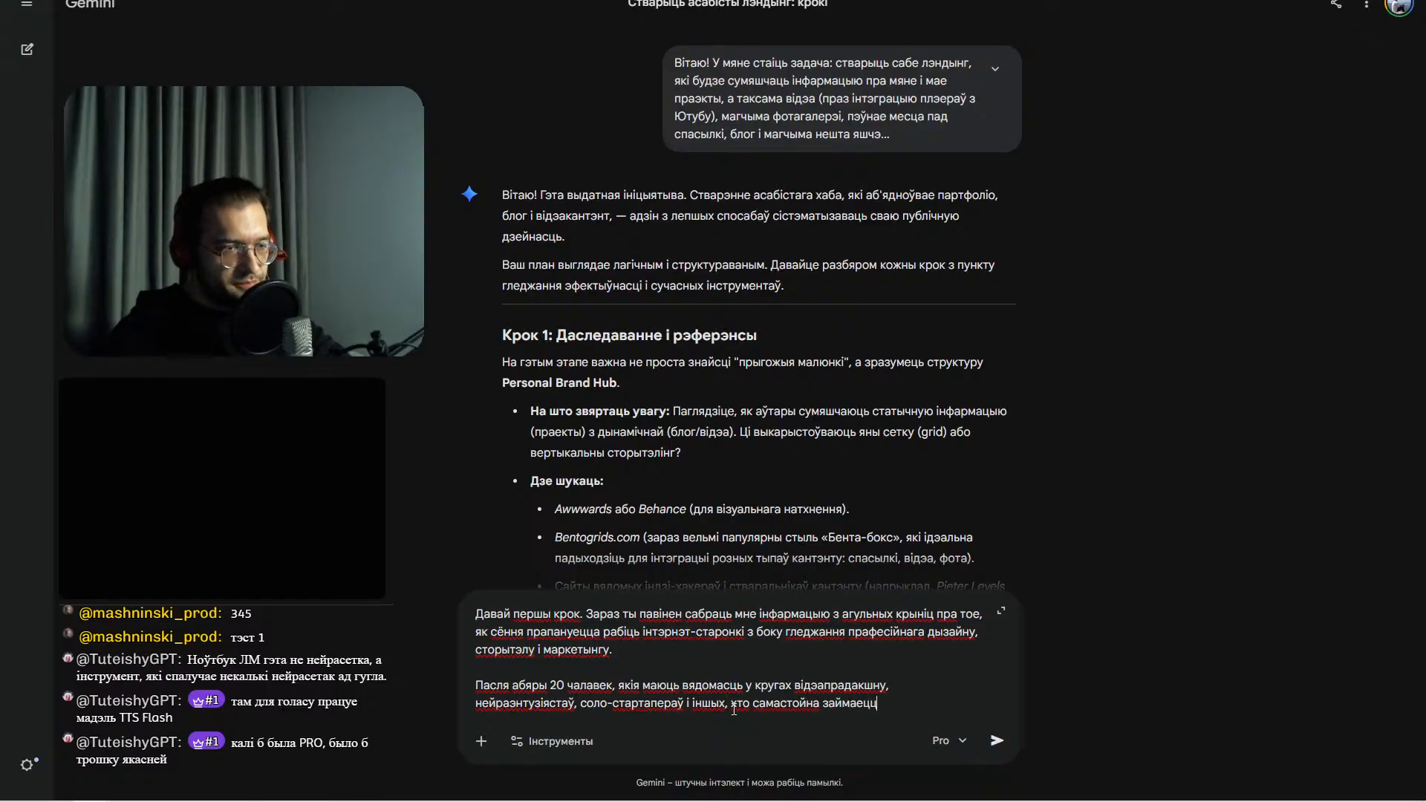
text(а паслугамі)
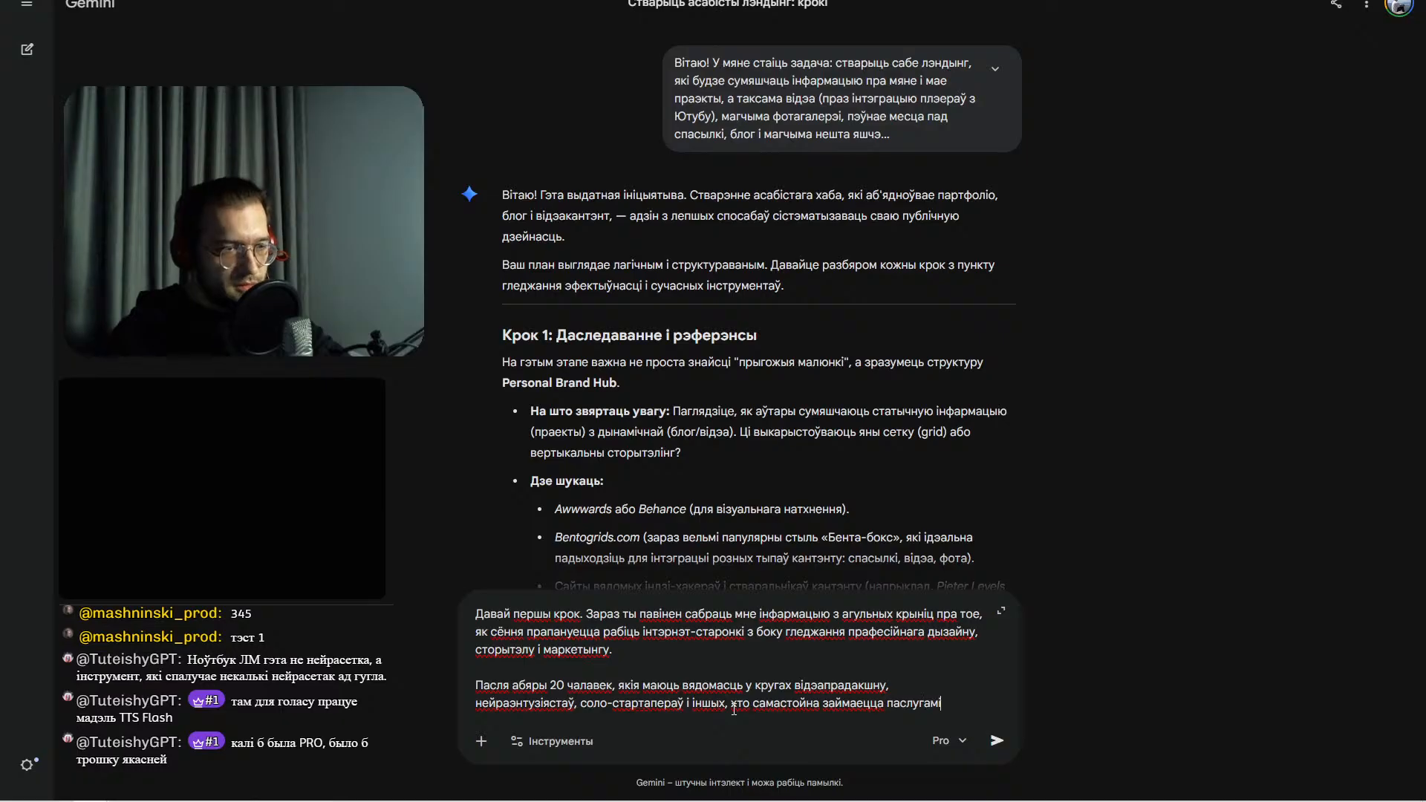
key(ctrl+BackSpace)
text(с)
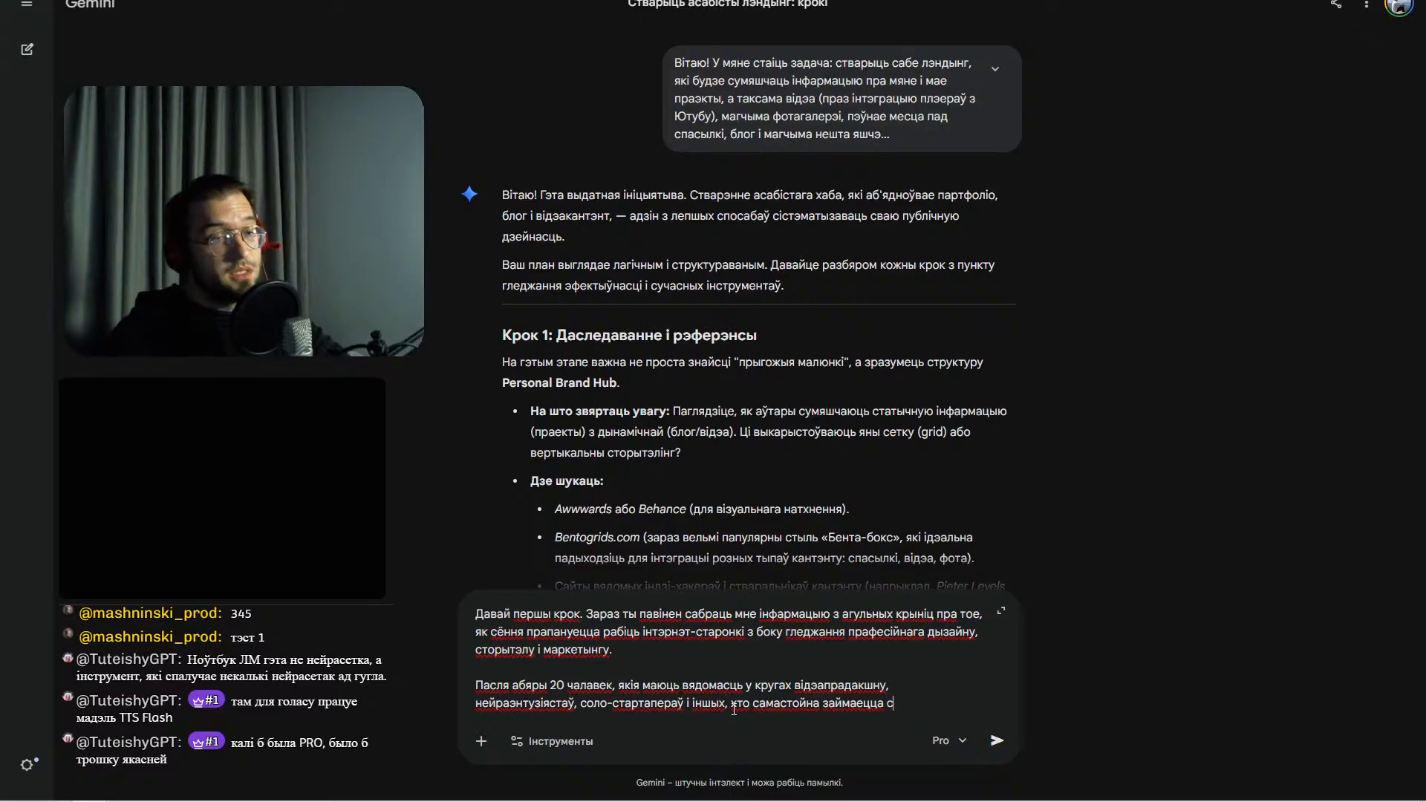
text(ваімі паслугамі. У яка)
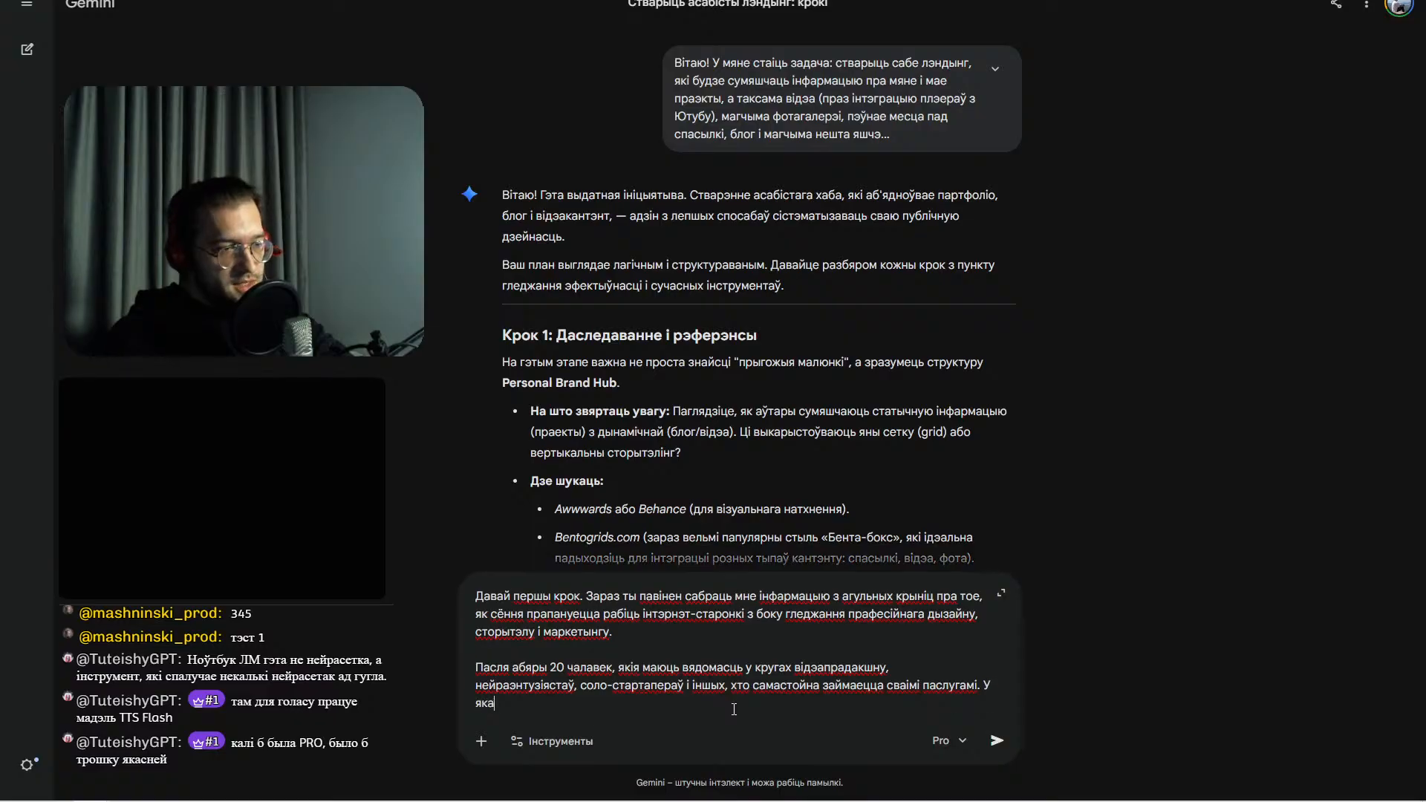
- Extend the new sentence so it reads "У якасці крыніц выкарыстоўвай артыкулы з сайтаў кшалту"
text(сці крыніц)
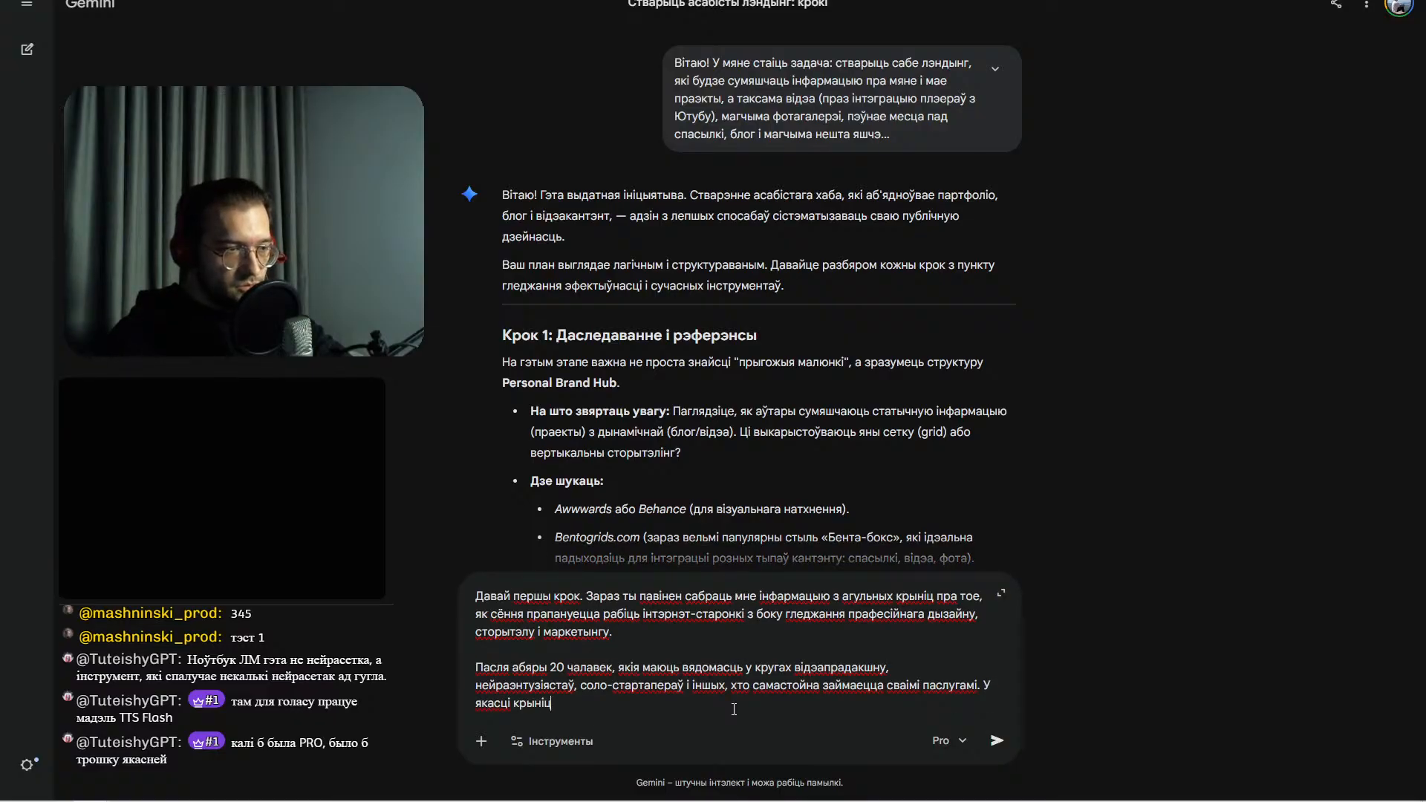
text( выкарыстоўвай)
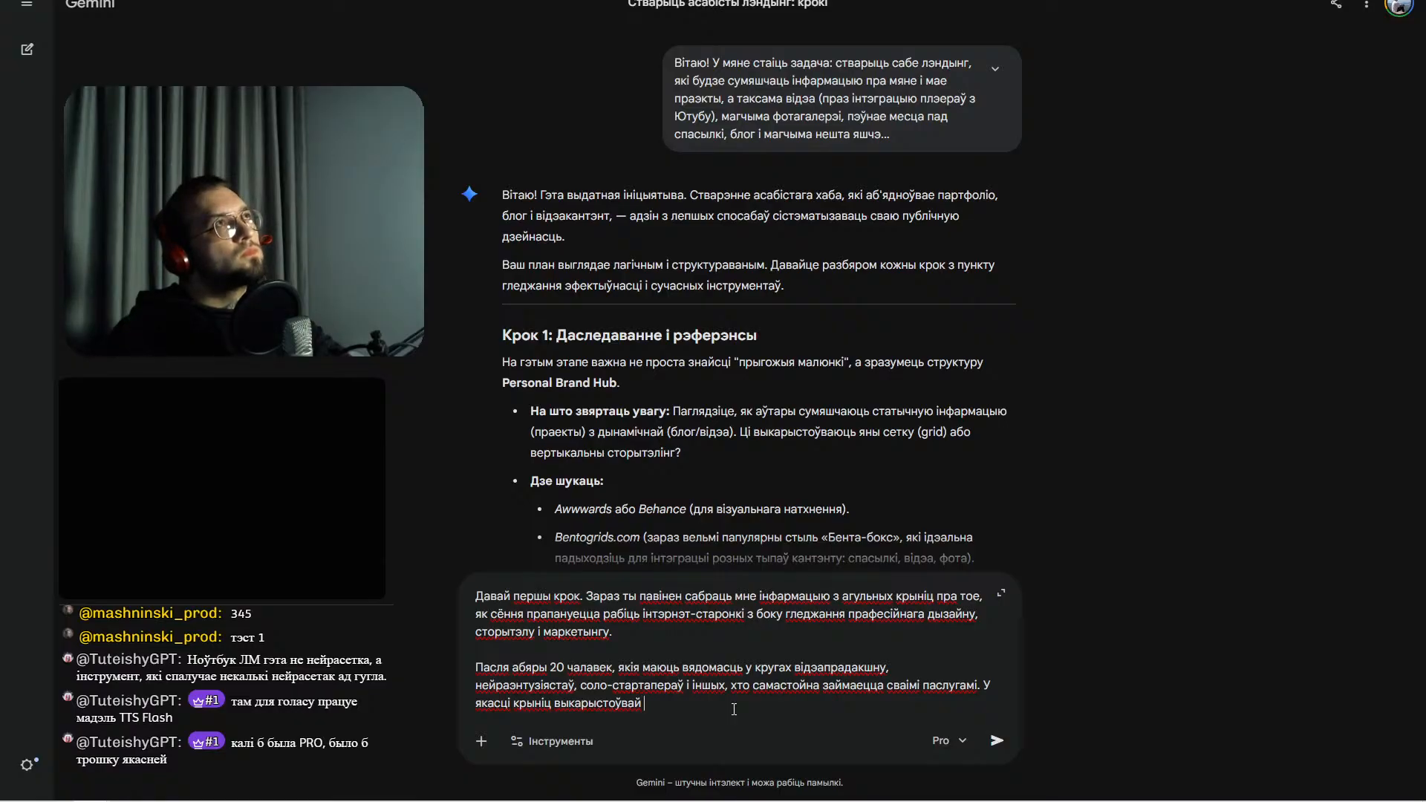
text(артыкулы )
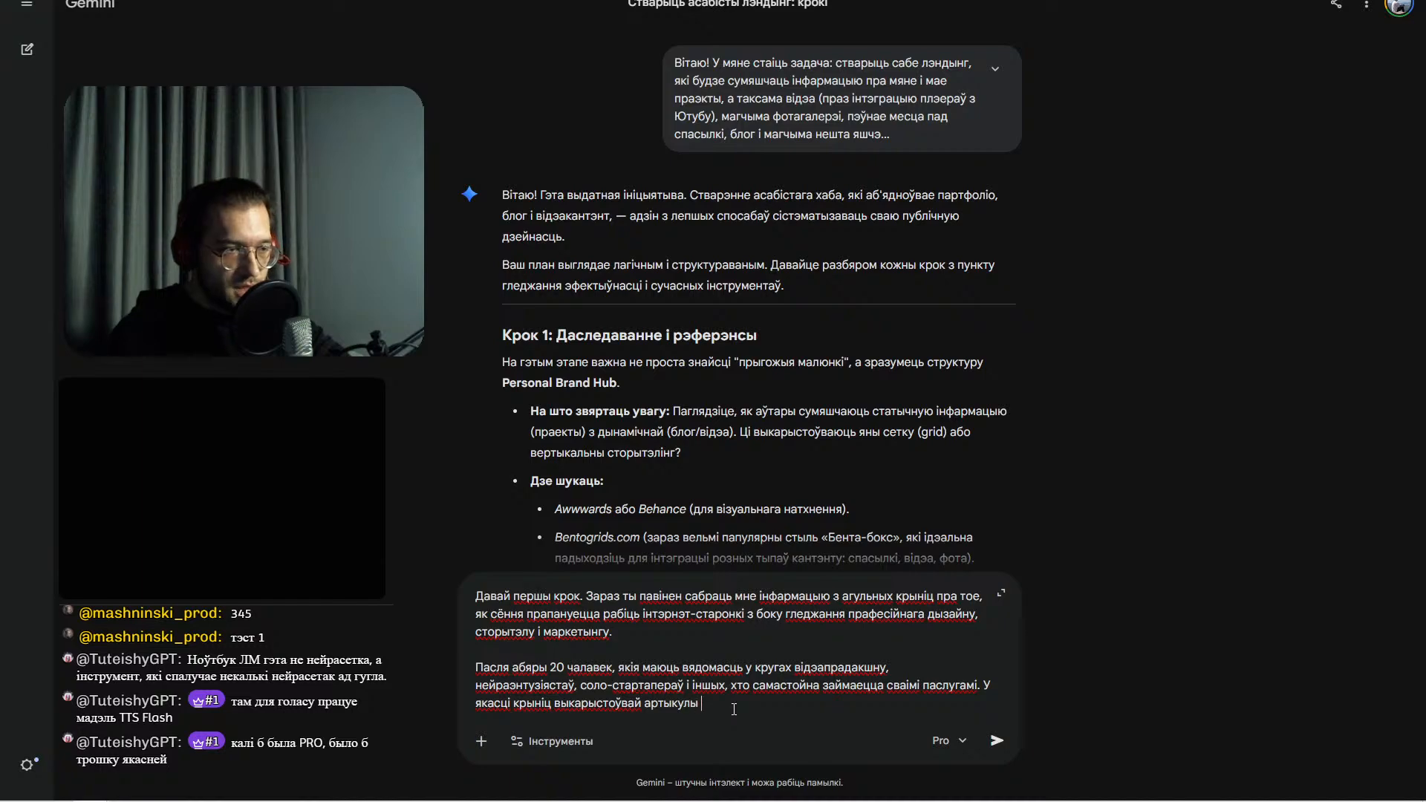
text(з сайтаў)
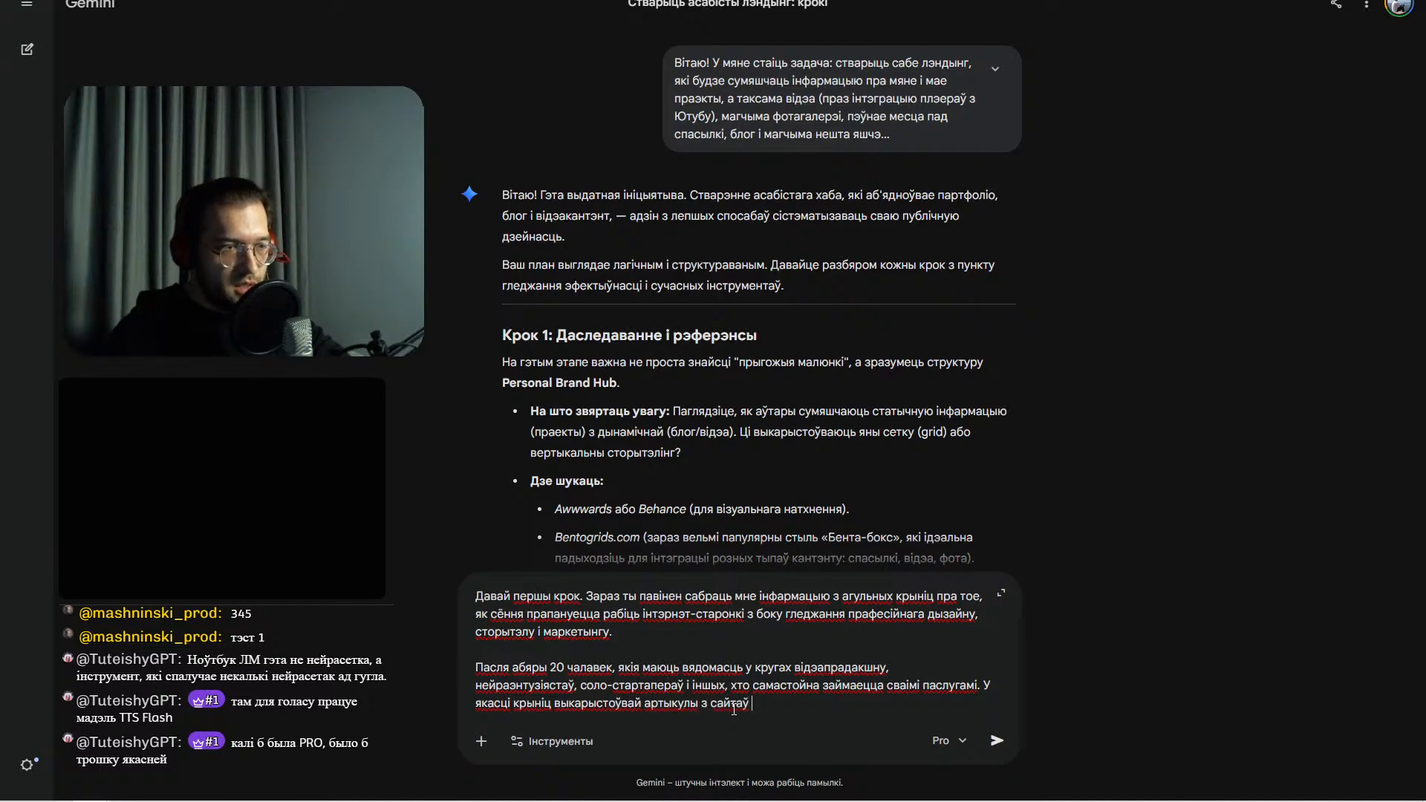
text( кшатлк)
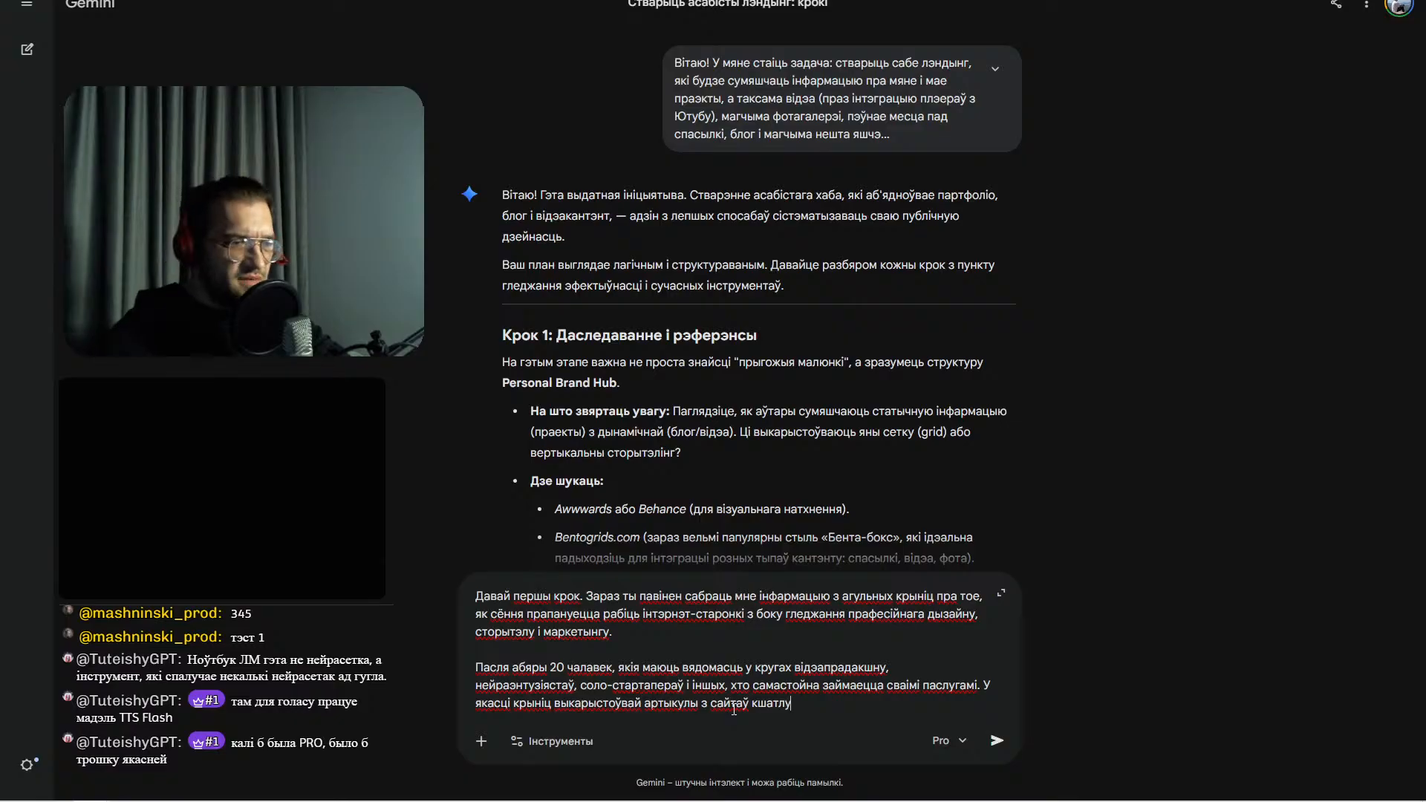
key(BackSpace)
key(BackSpace)
key(BackSpace)
text(лту)
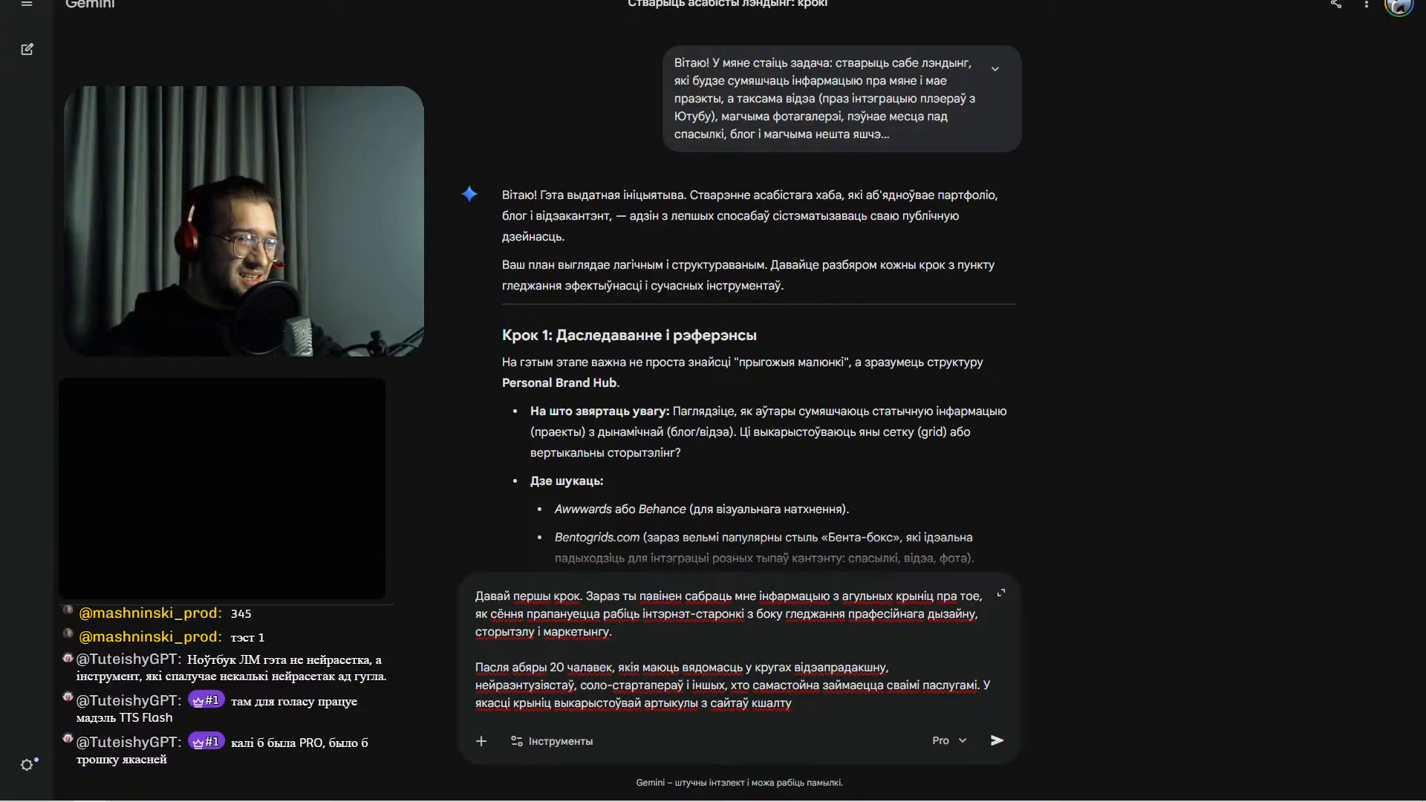
- Complete the sources sentence with "vc.com, Habr і г.д., відэаблогі і іншыя крыніцы."
key(super+space)
text(vc.com, )
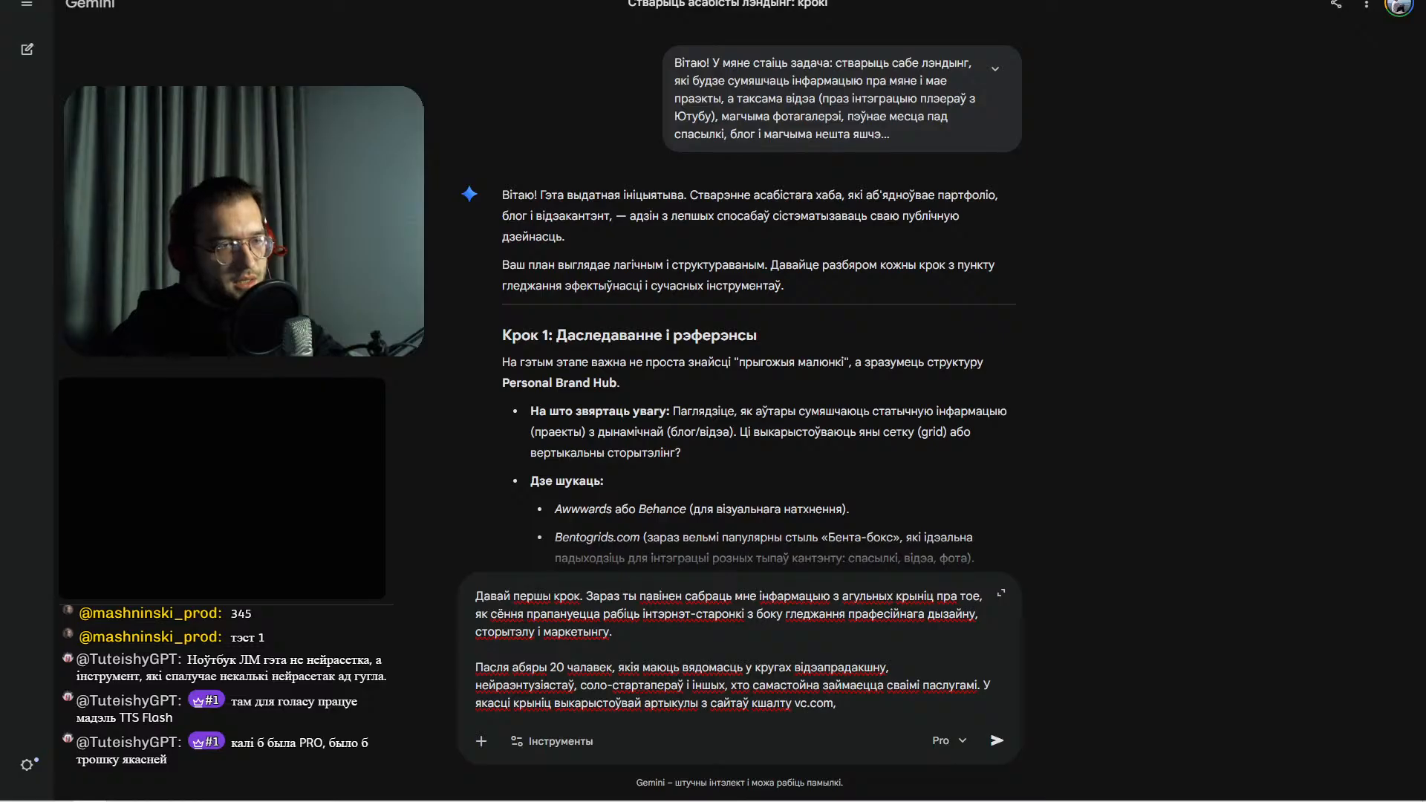
text(Наbr і г.д.)
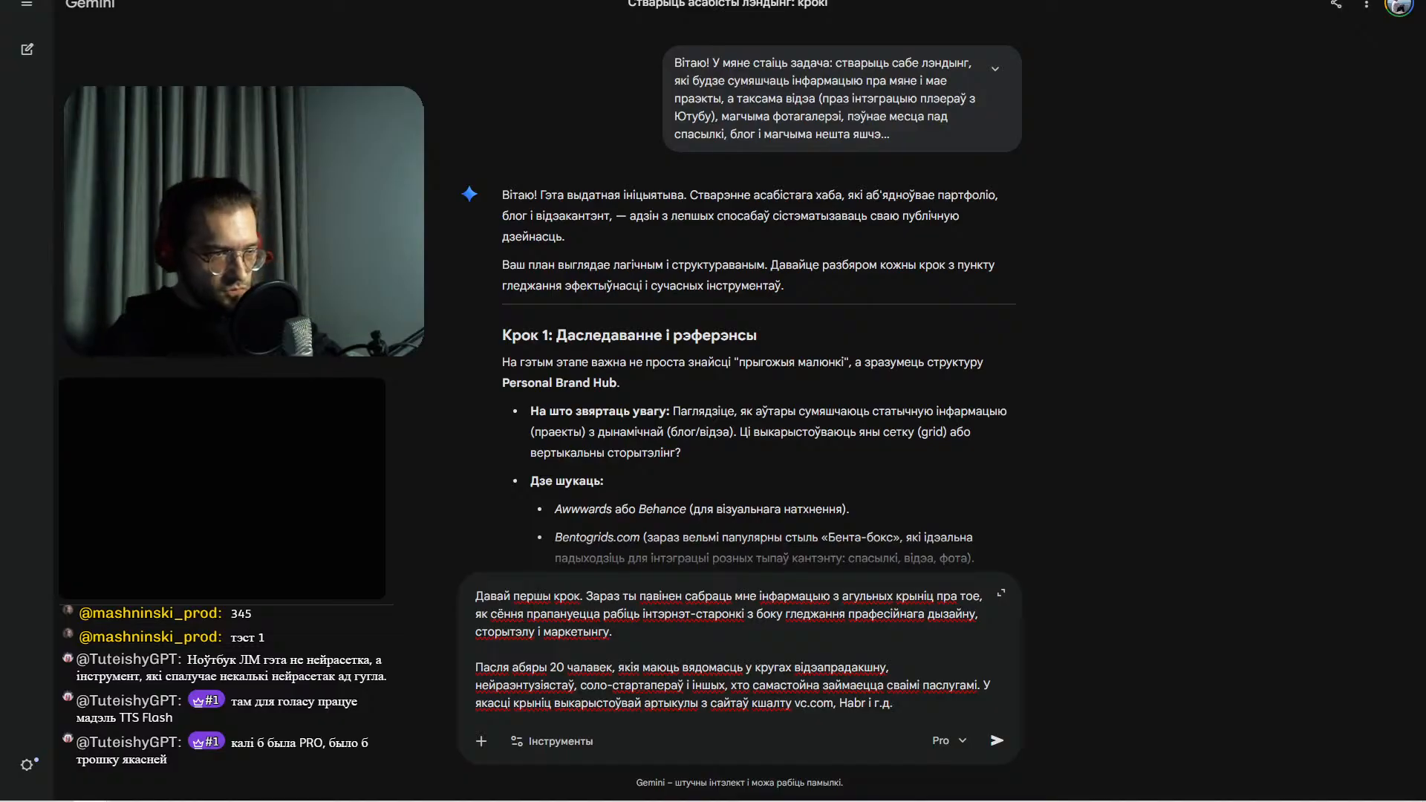
text(,)
text( в)
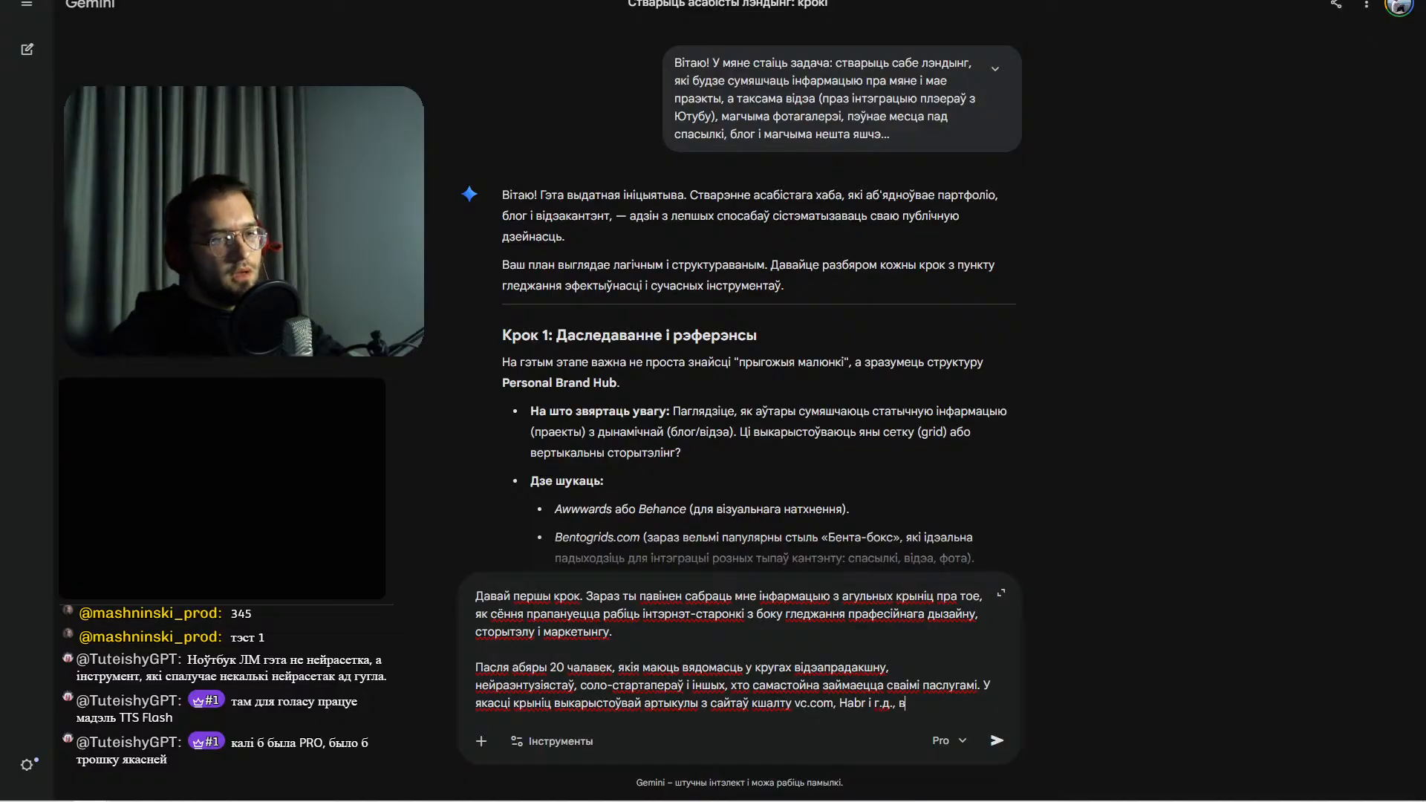
text(ідэаблогі і)
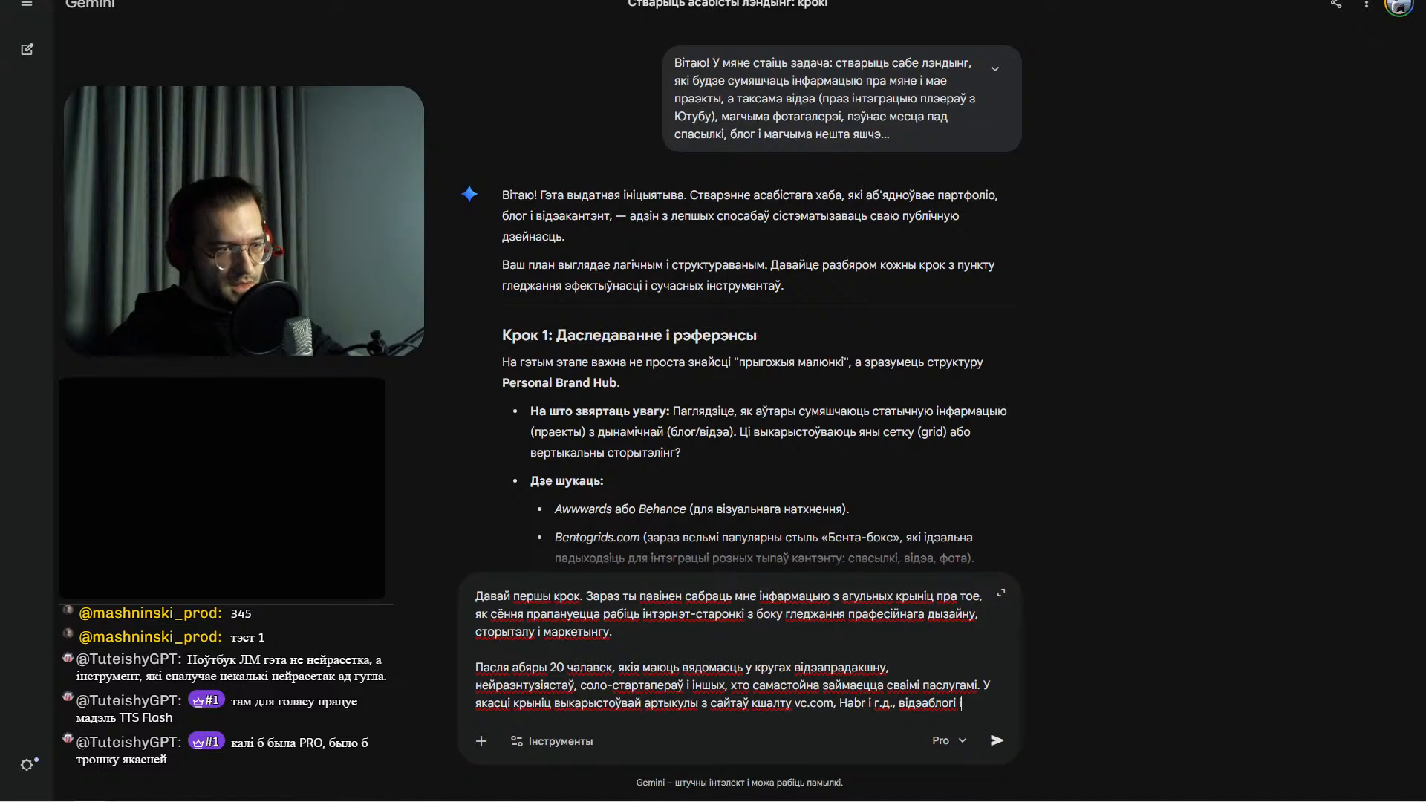
text( іншы)
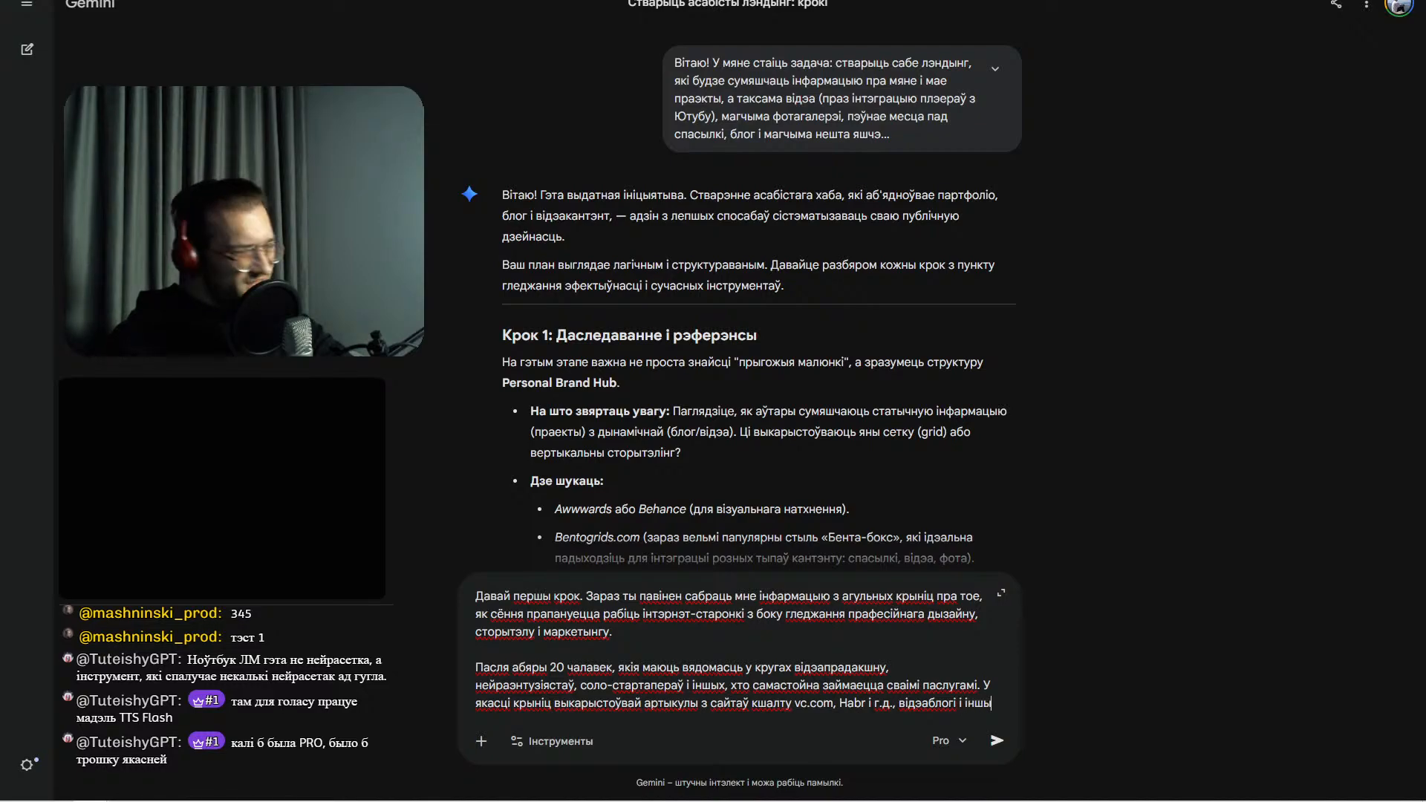
text(я крыніцы.)
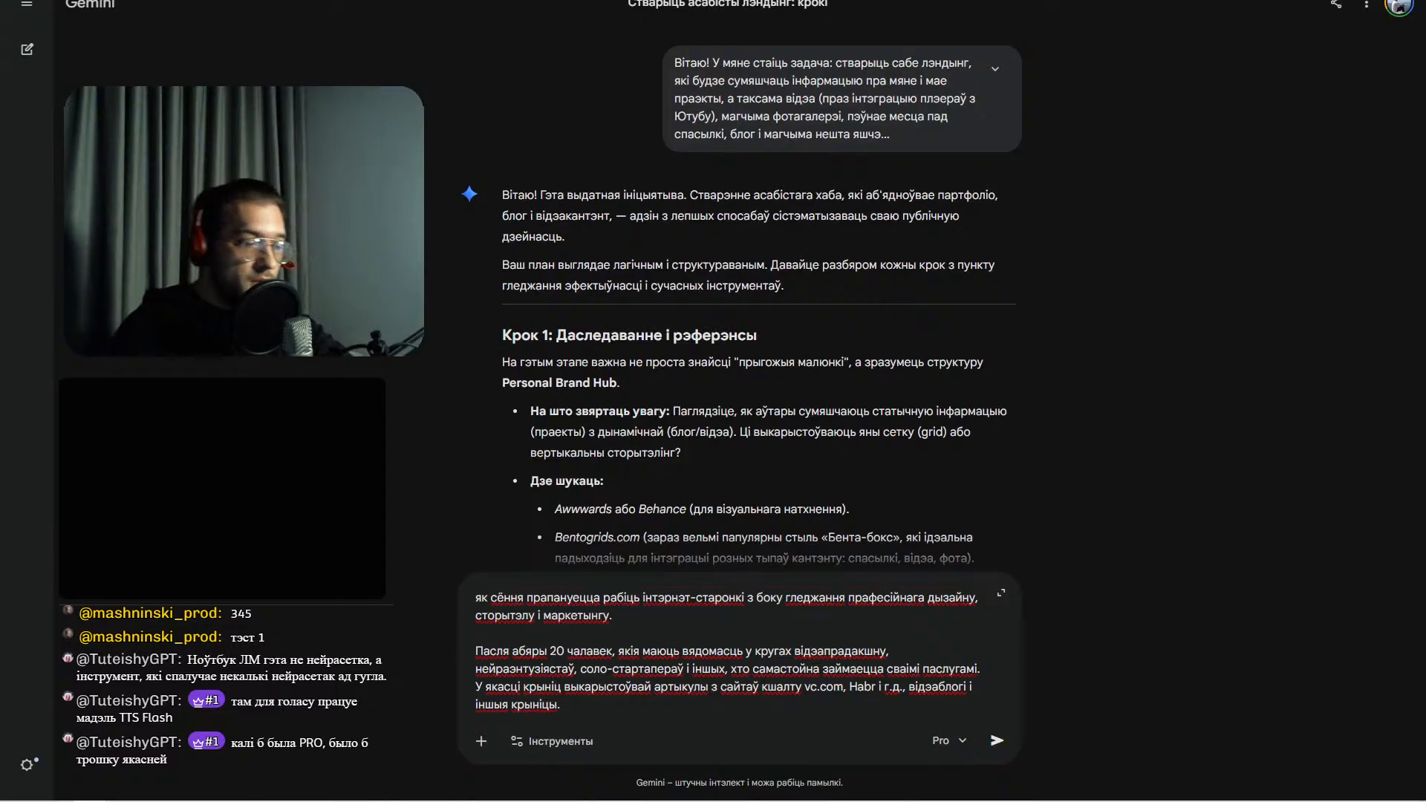
- Add a condition to the prompt: "Умова: у гэтых людзей павінны быць асабісты лэндынг, я"
text(Умова:)
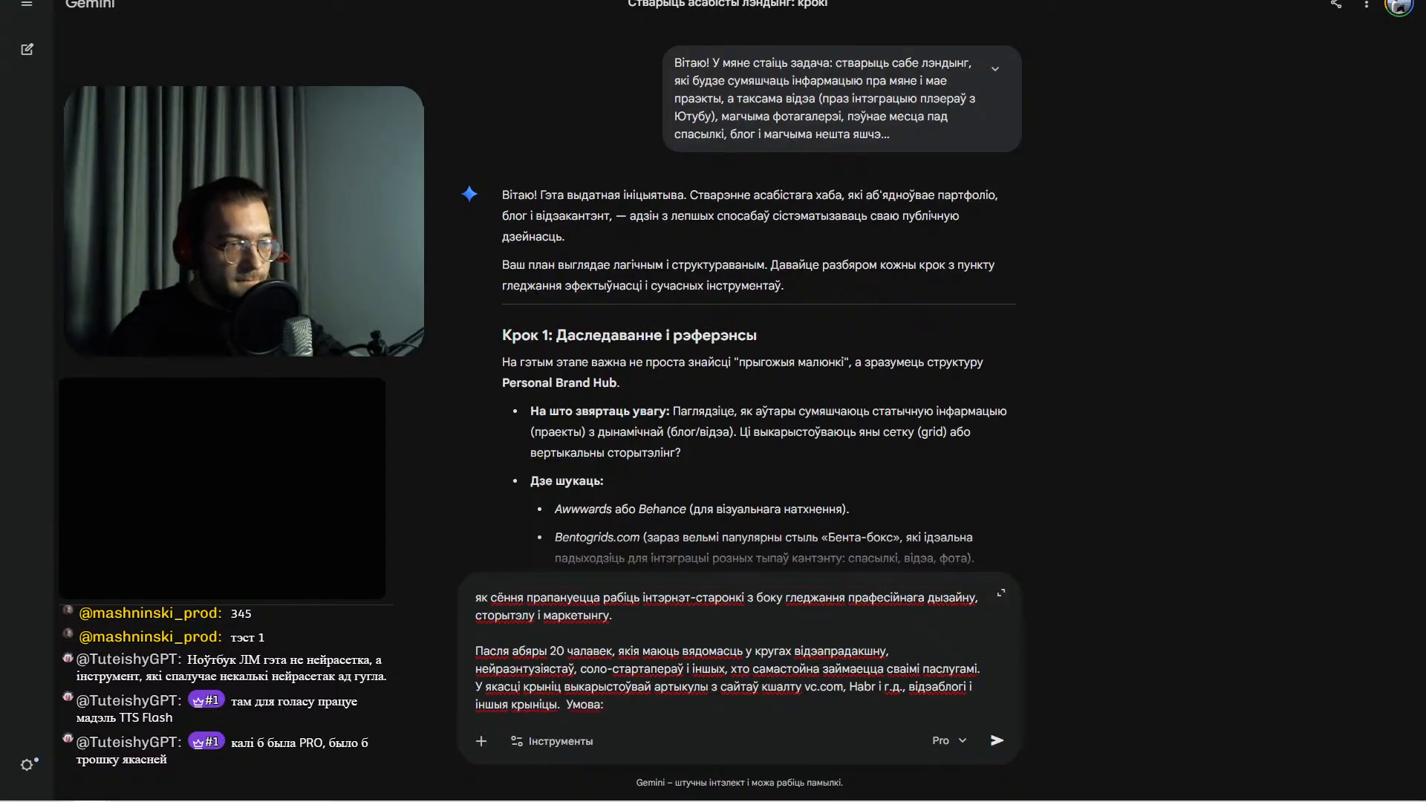
text( у гэт)
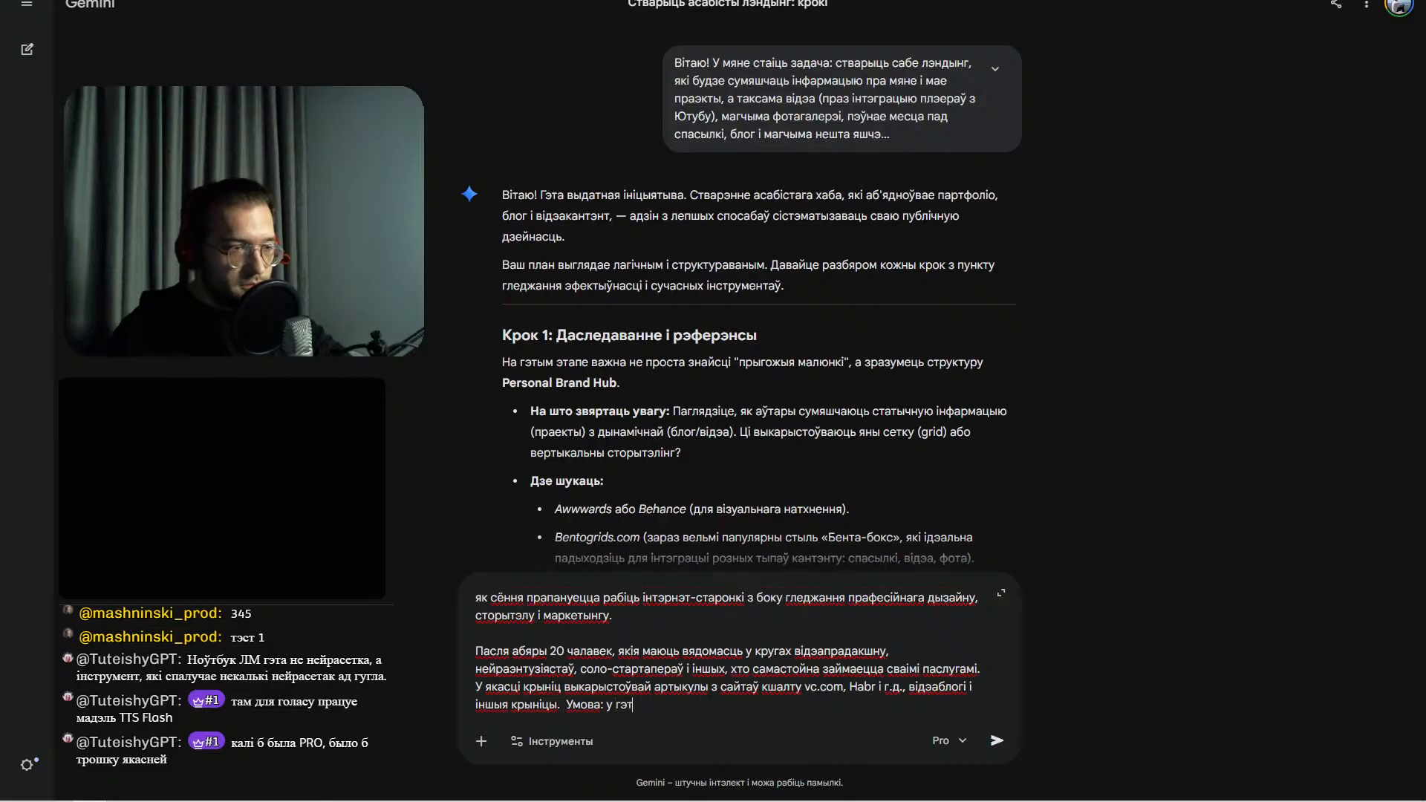
text(ых людзей павінны б)
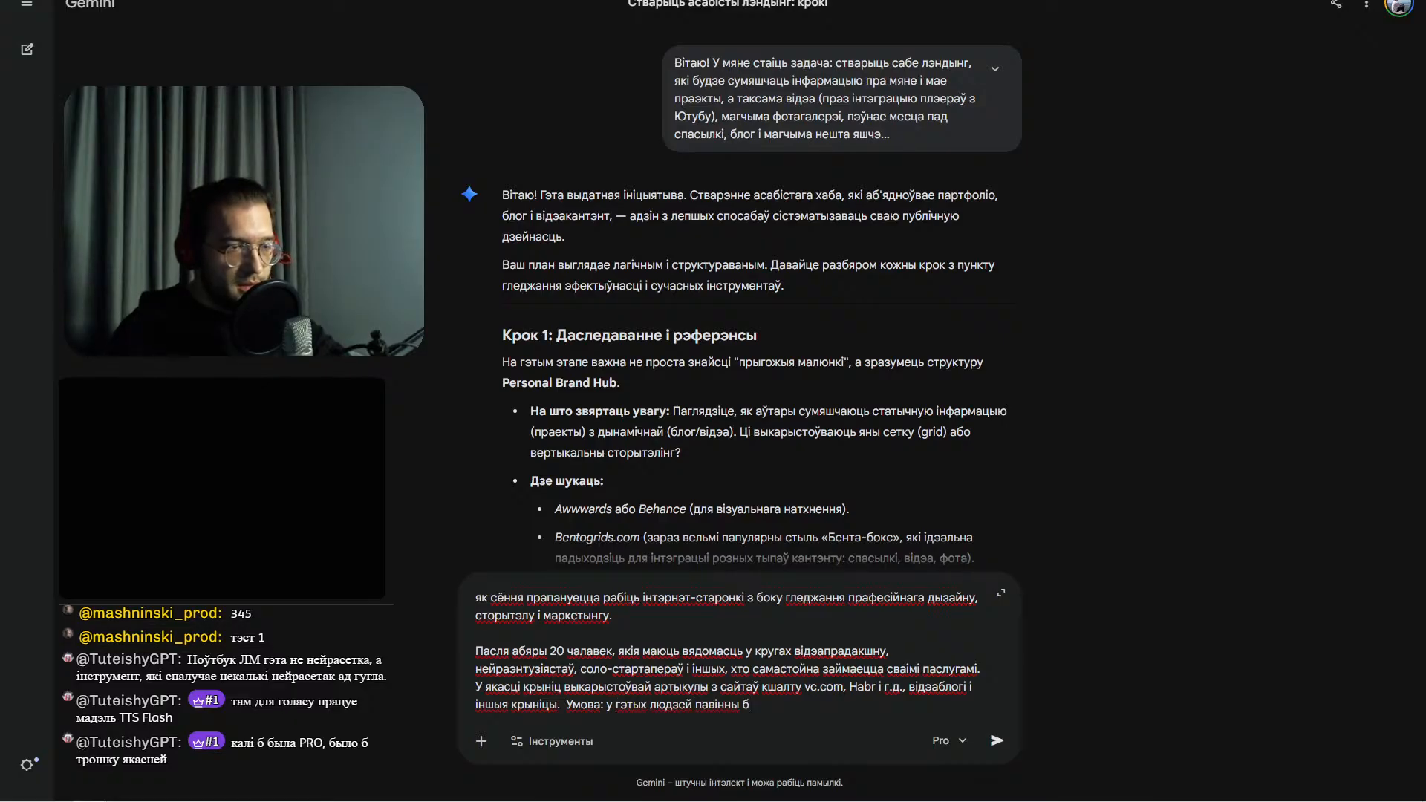
text(ыць асабісты)
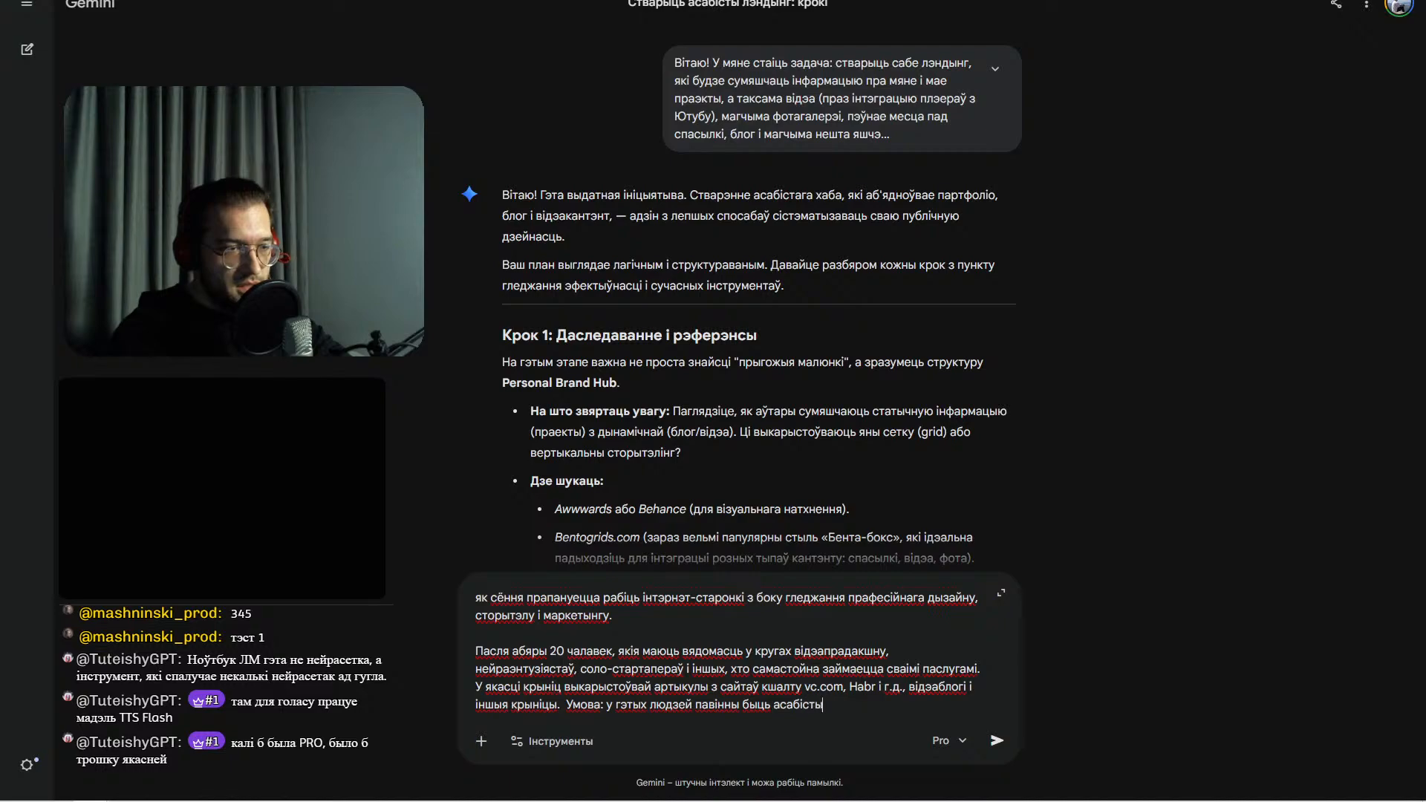
text( лэн)
text(дынг, я)
- Continue the condition so its ending reads "які змяшчае інфармацыю менавіта па чалавеку, а не прадукту"
text(кі змяшчае )
text(інфармацыю)
text( менавіта па )
text(чалавеку, )
text(а не прадукт)
text(у)
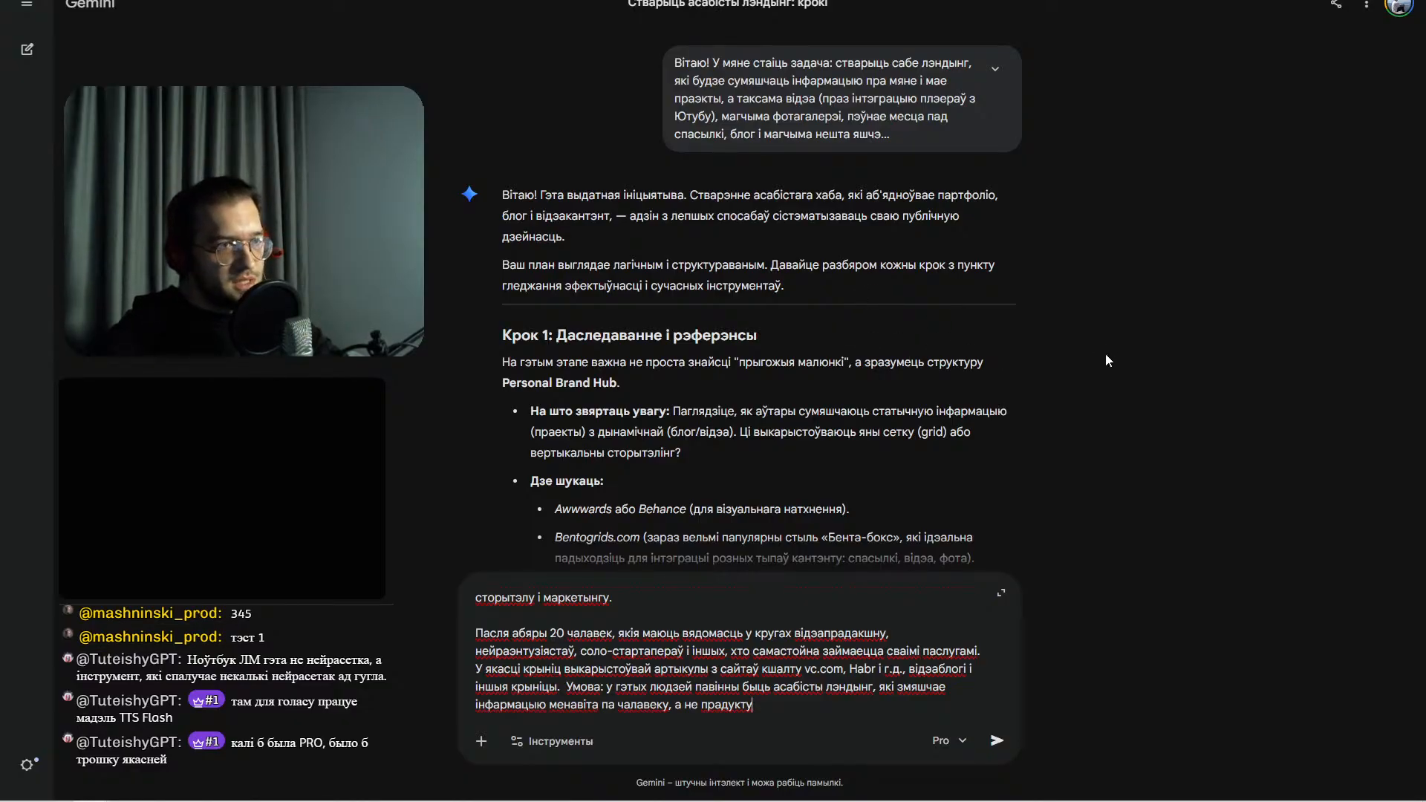
scroll(876, 639, up, 1)
scroll(878, 663, down, 1)
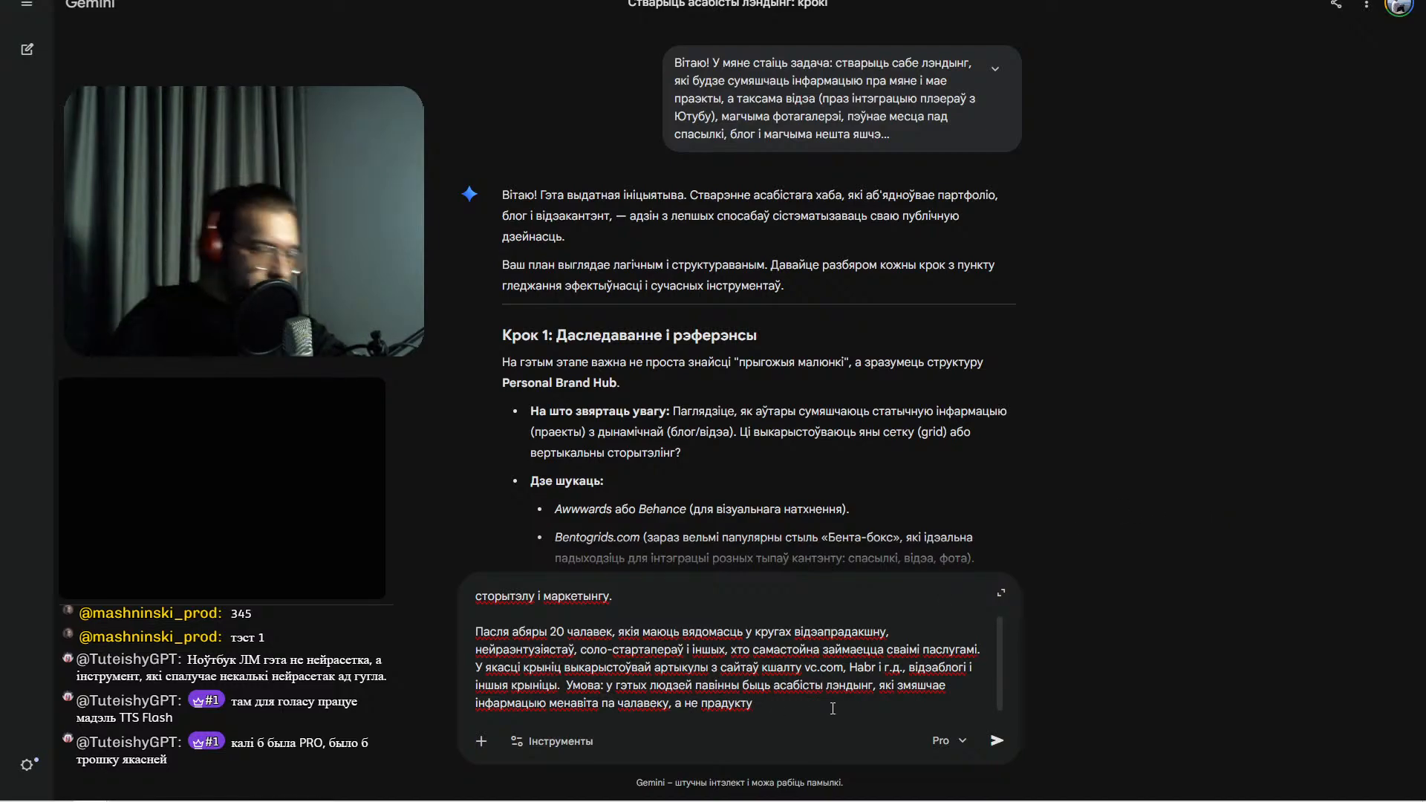
text(.)
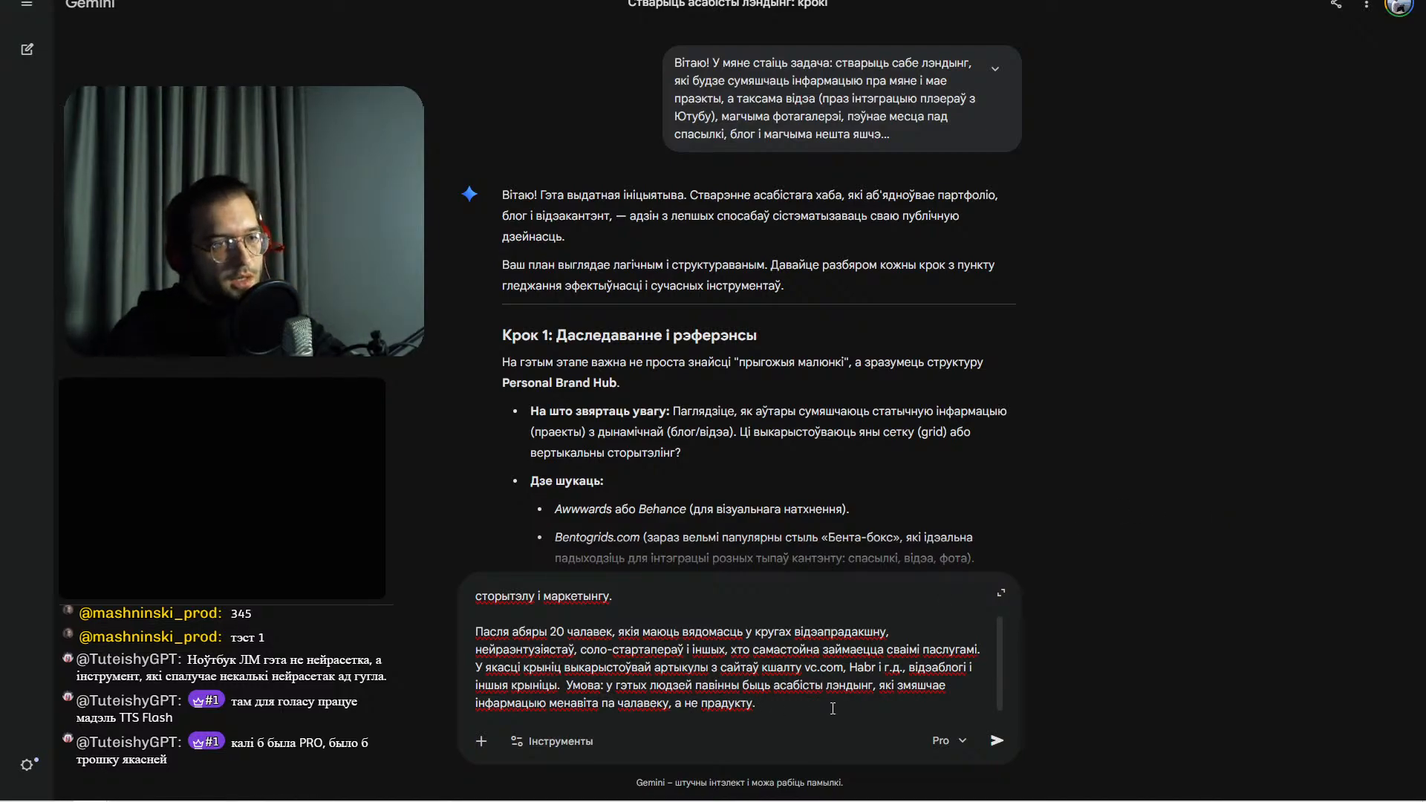
key(BackSpace)
key(BackSpace)
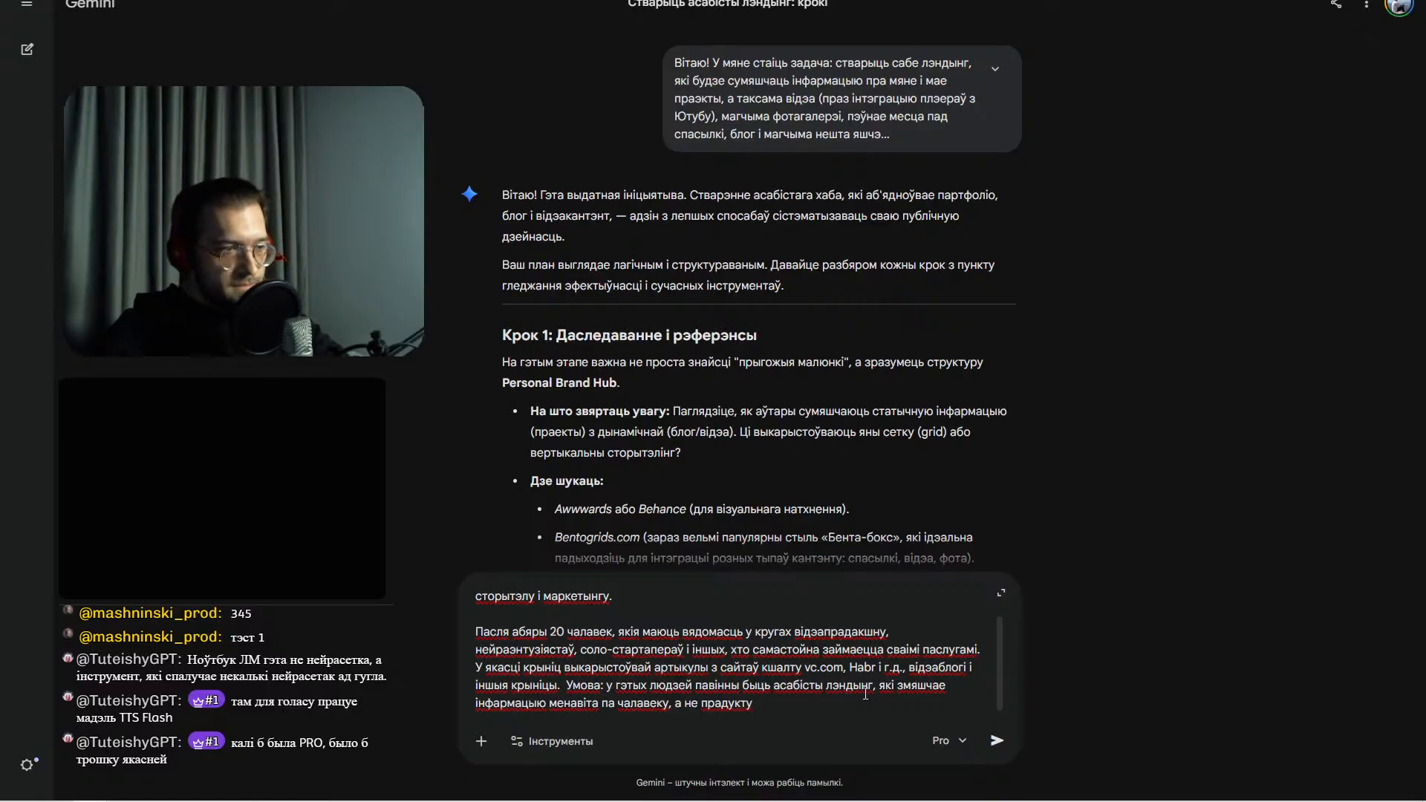
- Add a new paragraph to the prompt beginning "Пасля абяры 10 крупных брэндаў"
scroll(865, 694, up, 2)
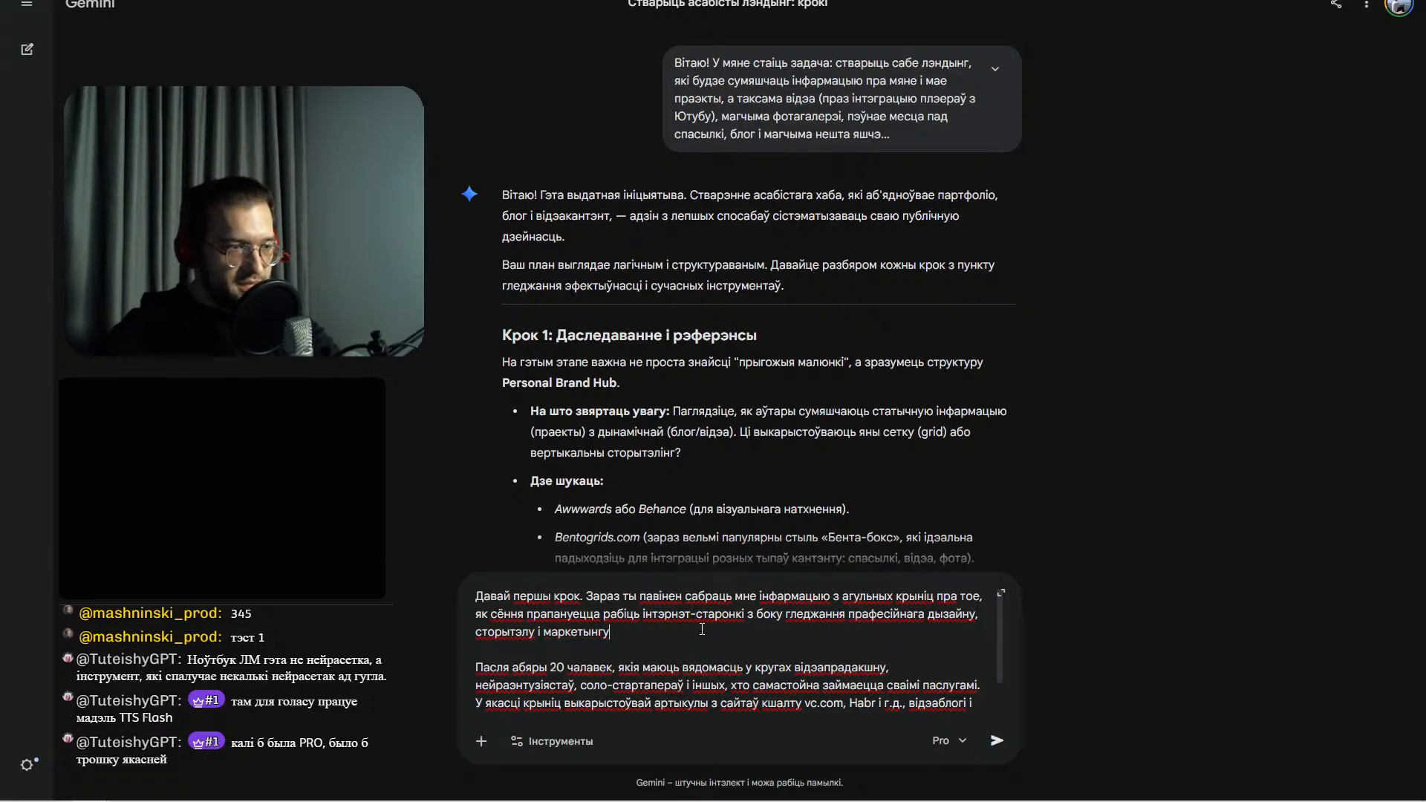
scroll(809, 679, down, 1)
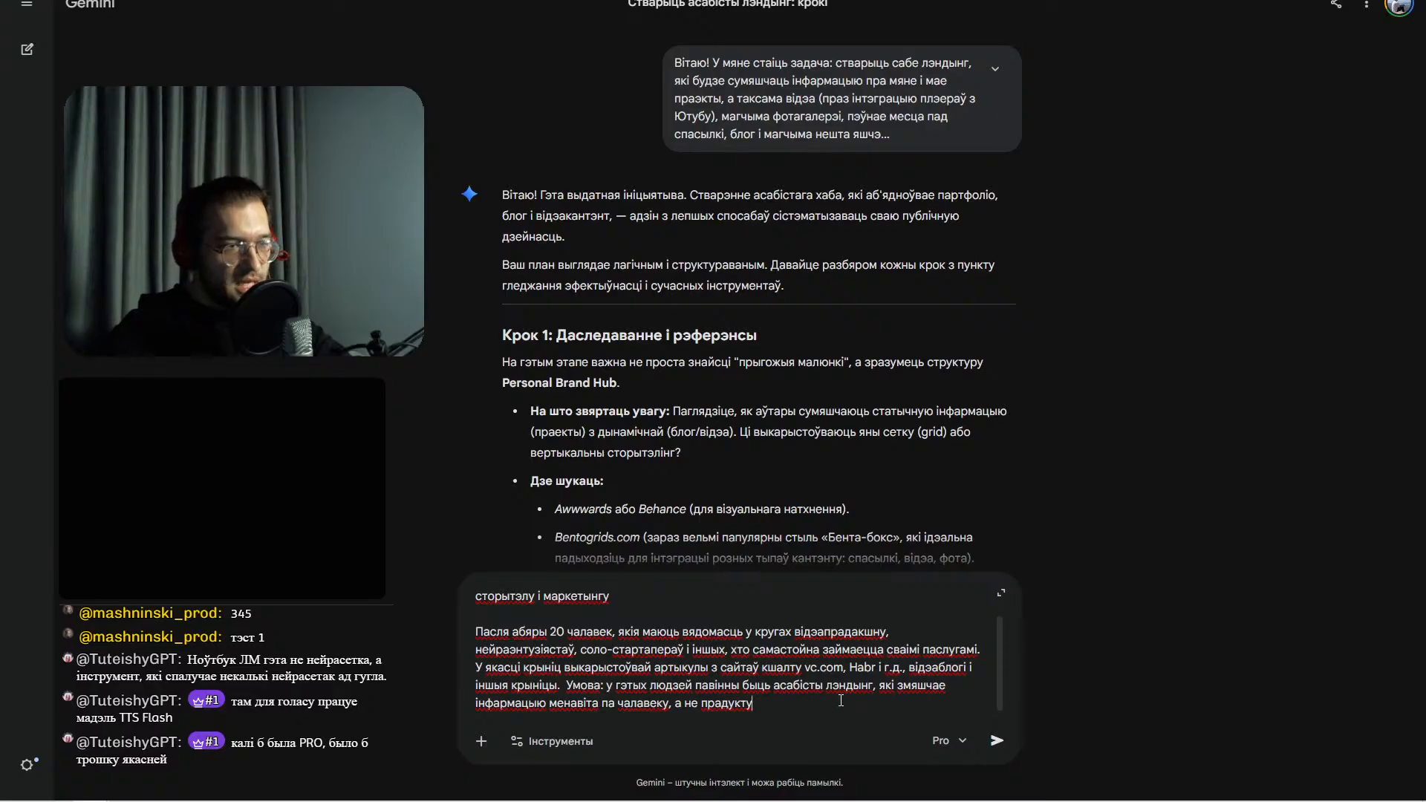
key(shift+Return)
key(shift+Return)
text(Пасл)
text(яч )
text(абыры 10)
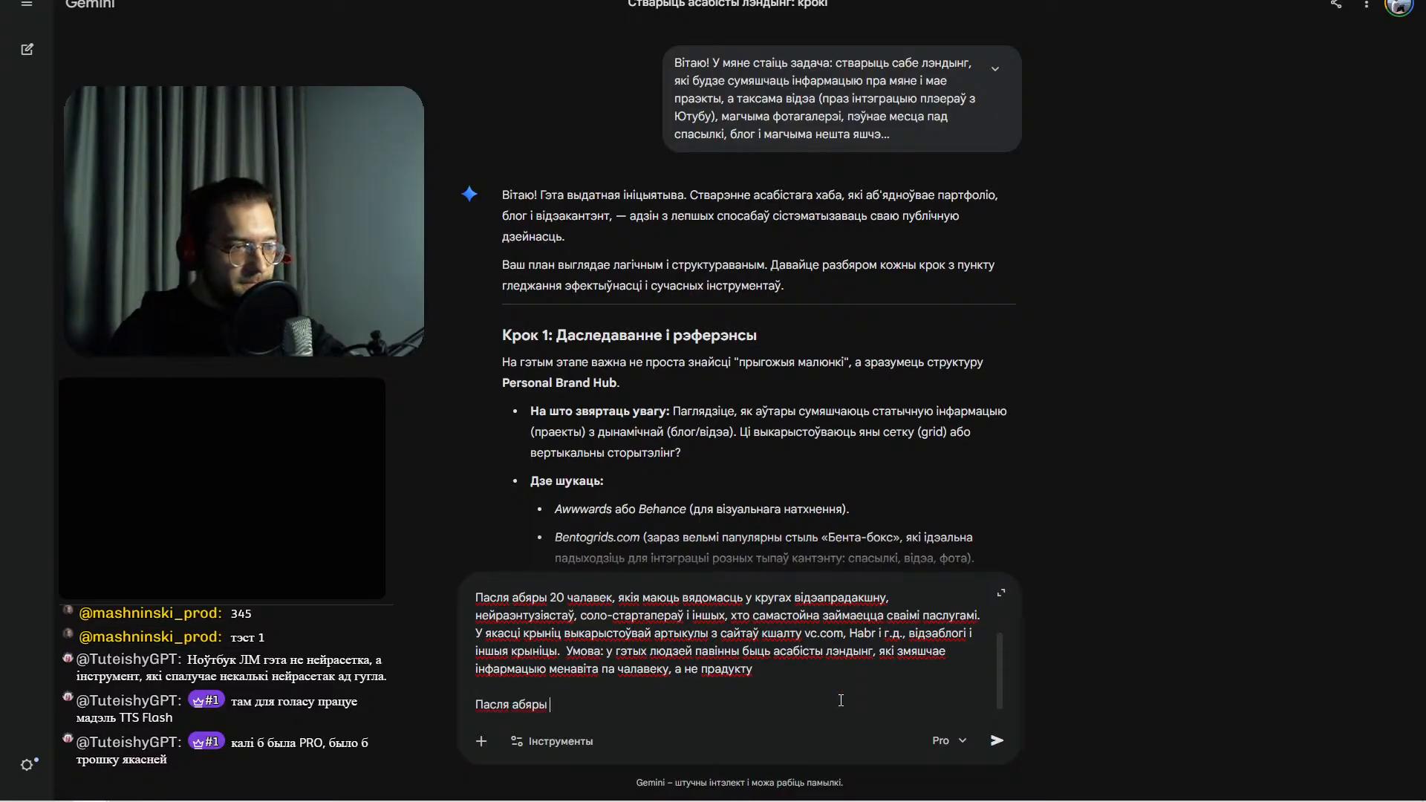
text( крупных)
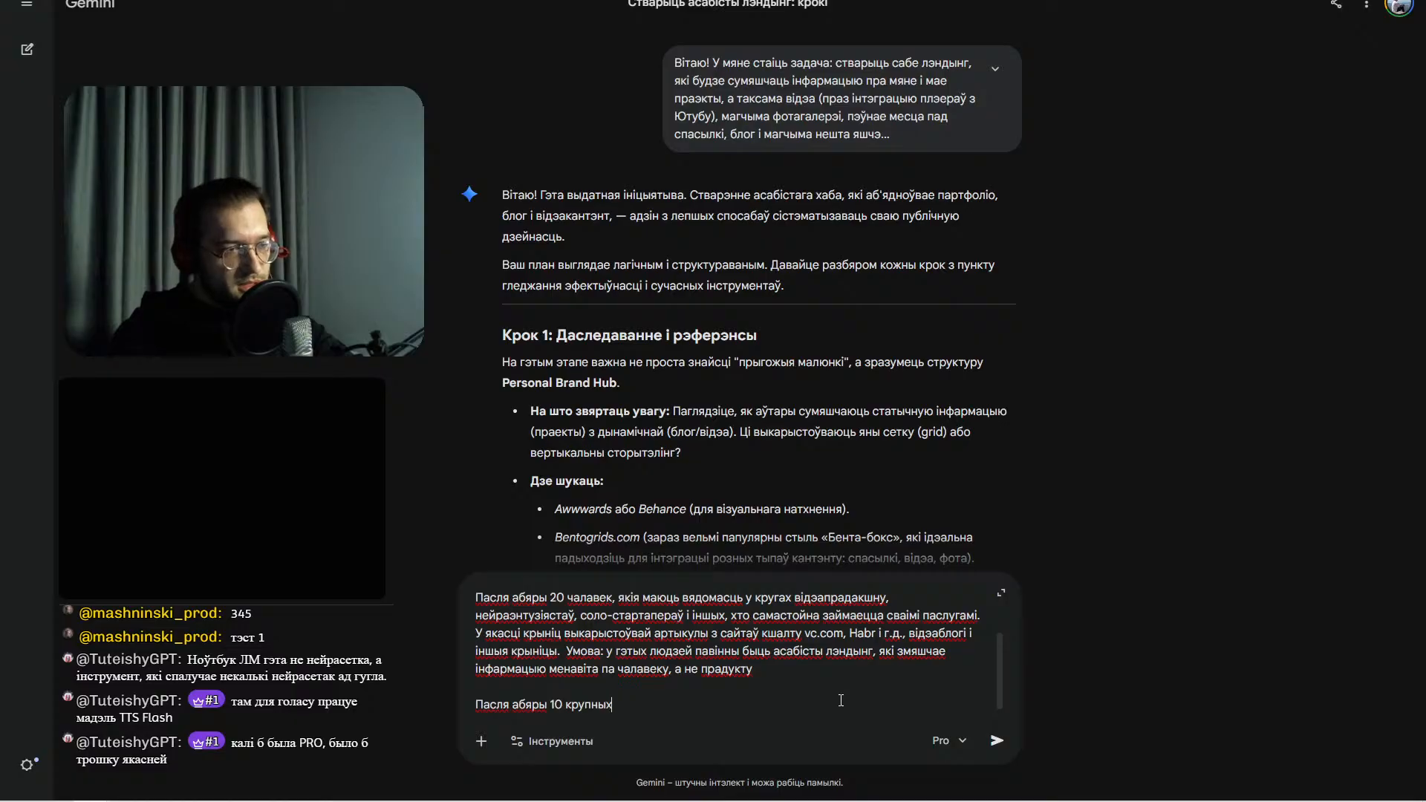
text( брэндаў)
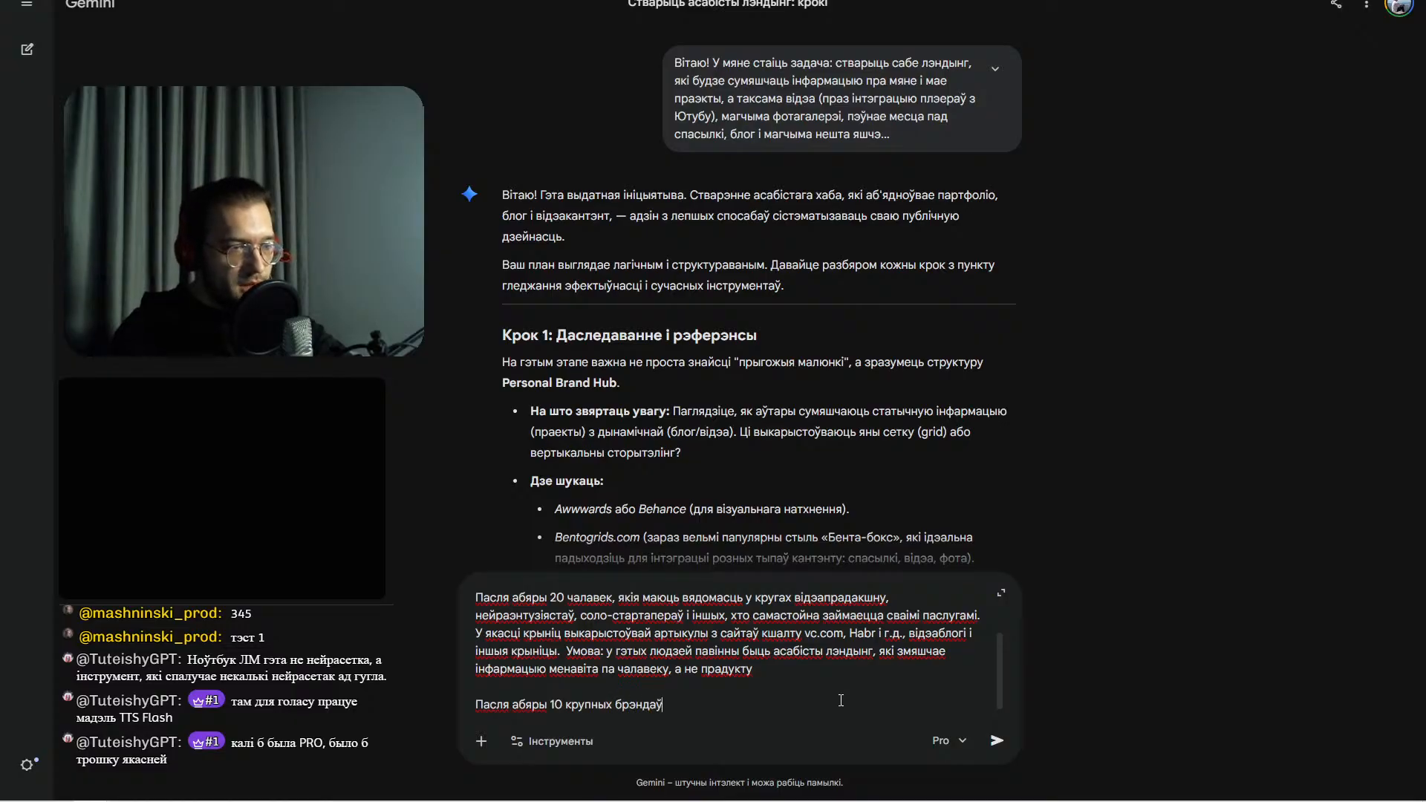
- Complete the brands sentence with ", якія называюцца па прозвішчу чалавека, які яго стварыў"
text(, якія )
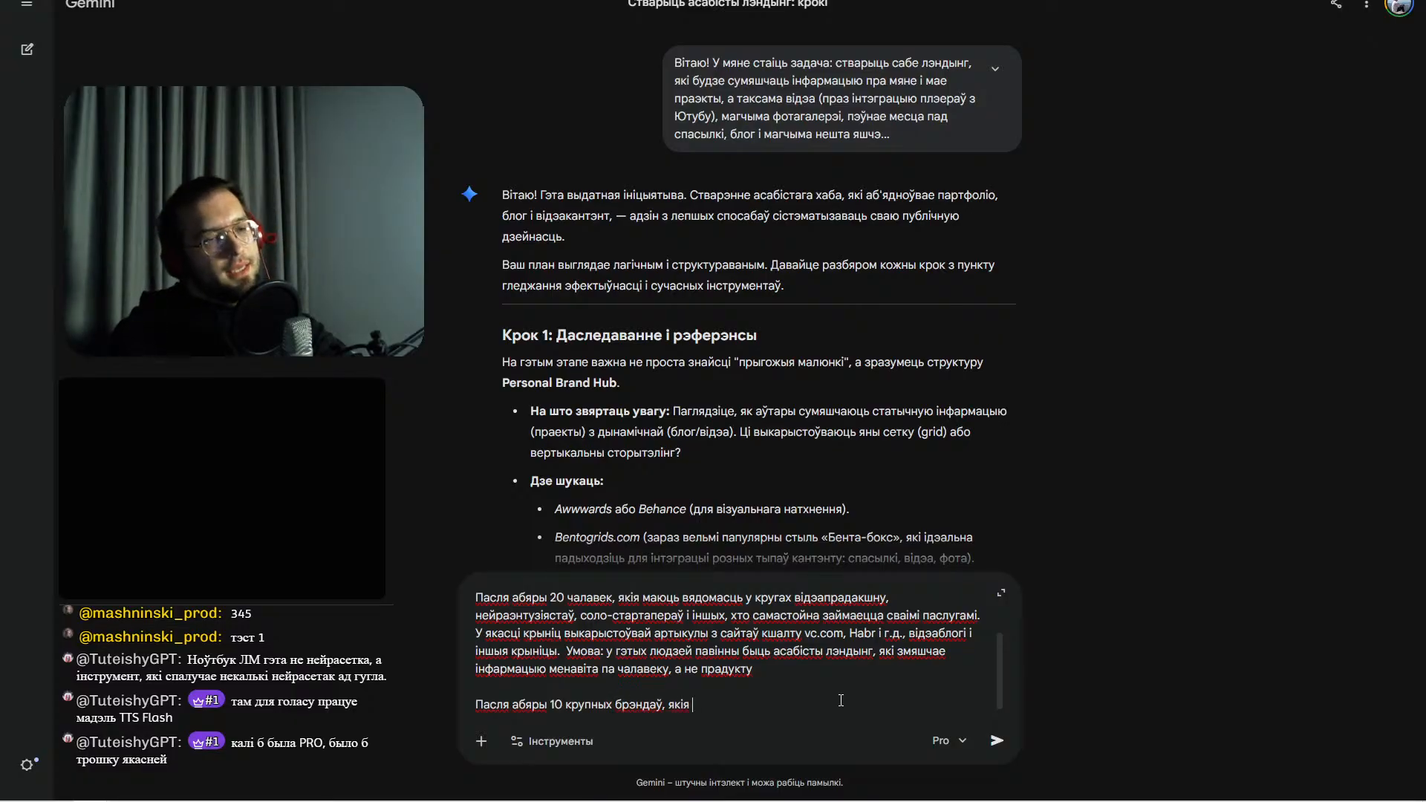
text(называюцца )
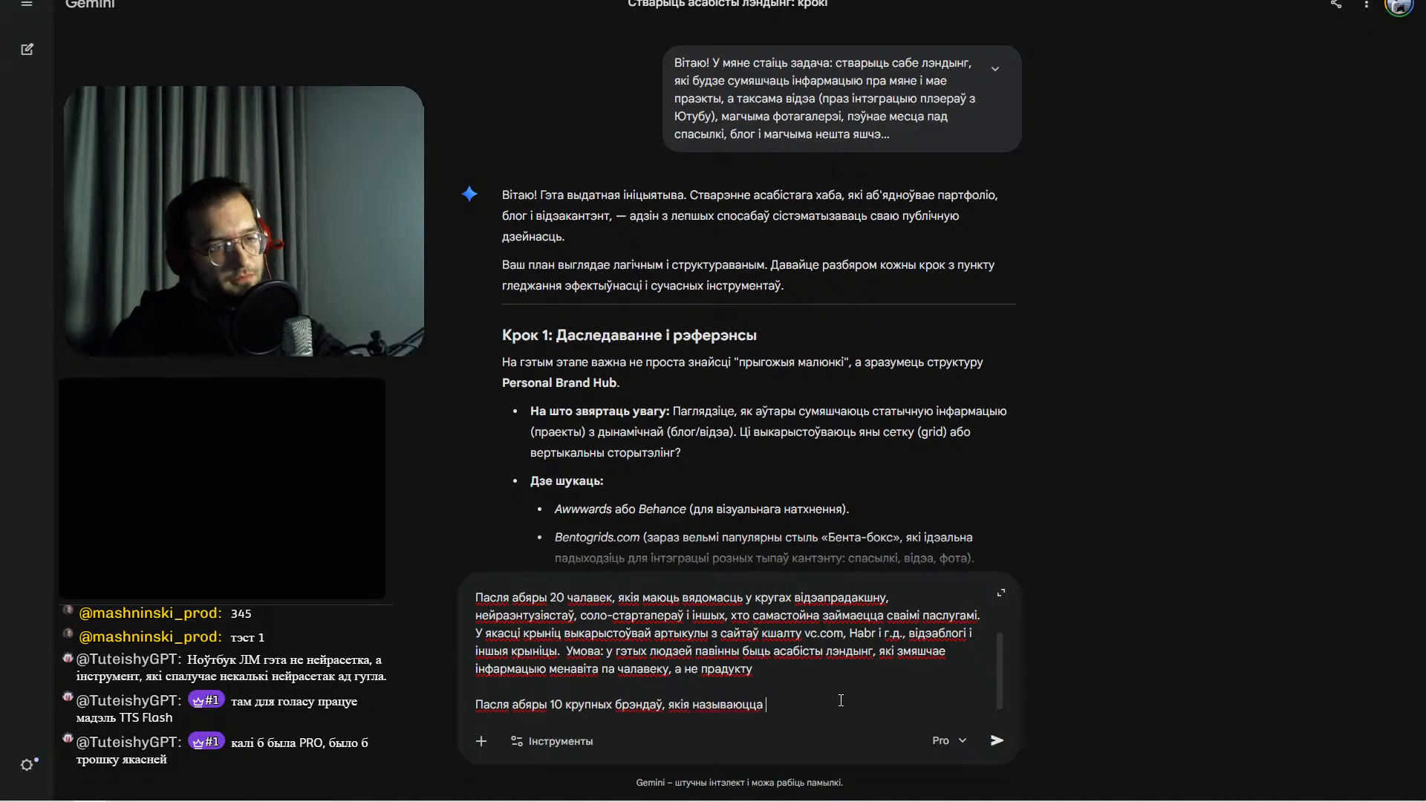
text(па проз)
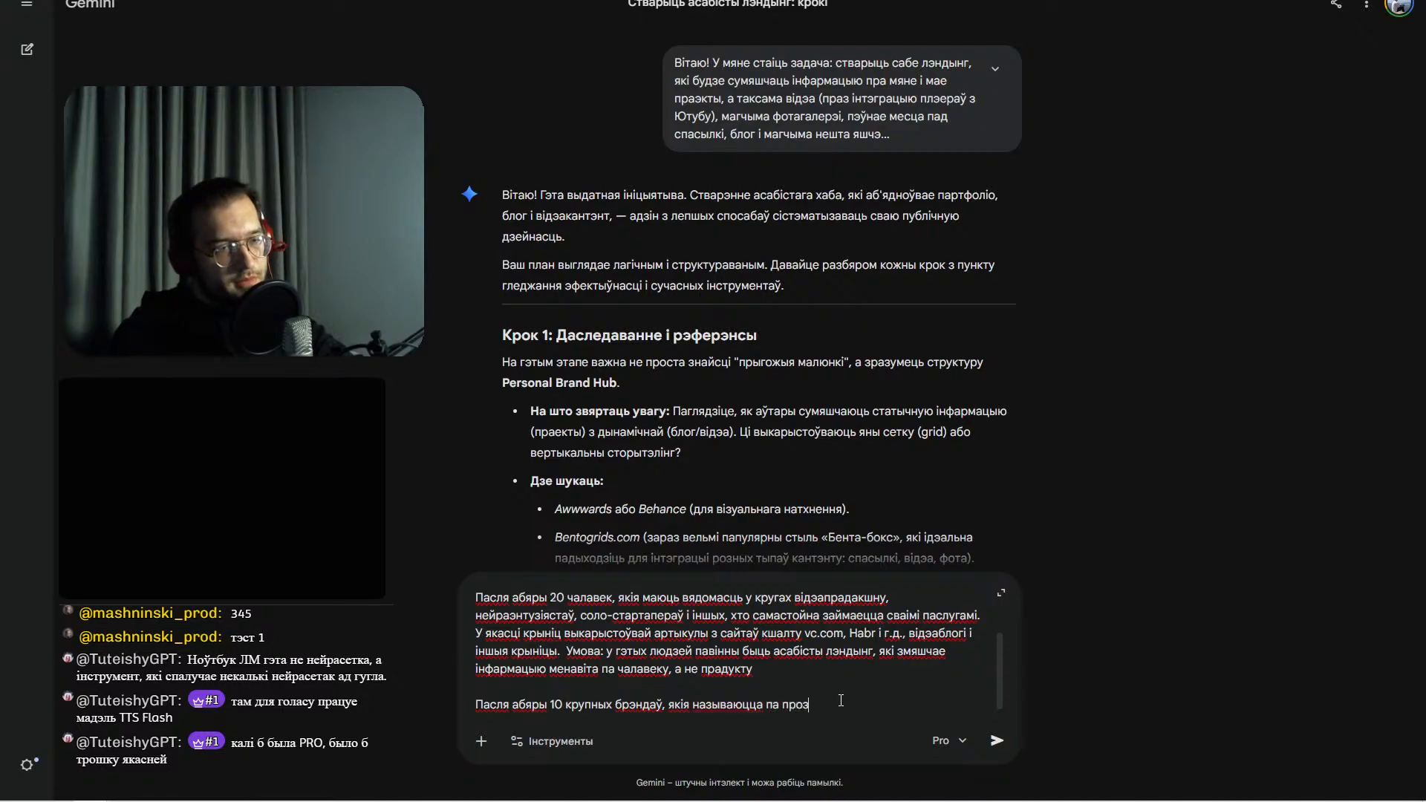
text(вішчу)
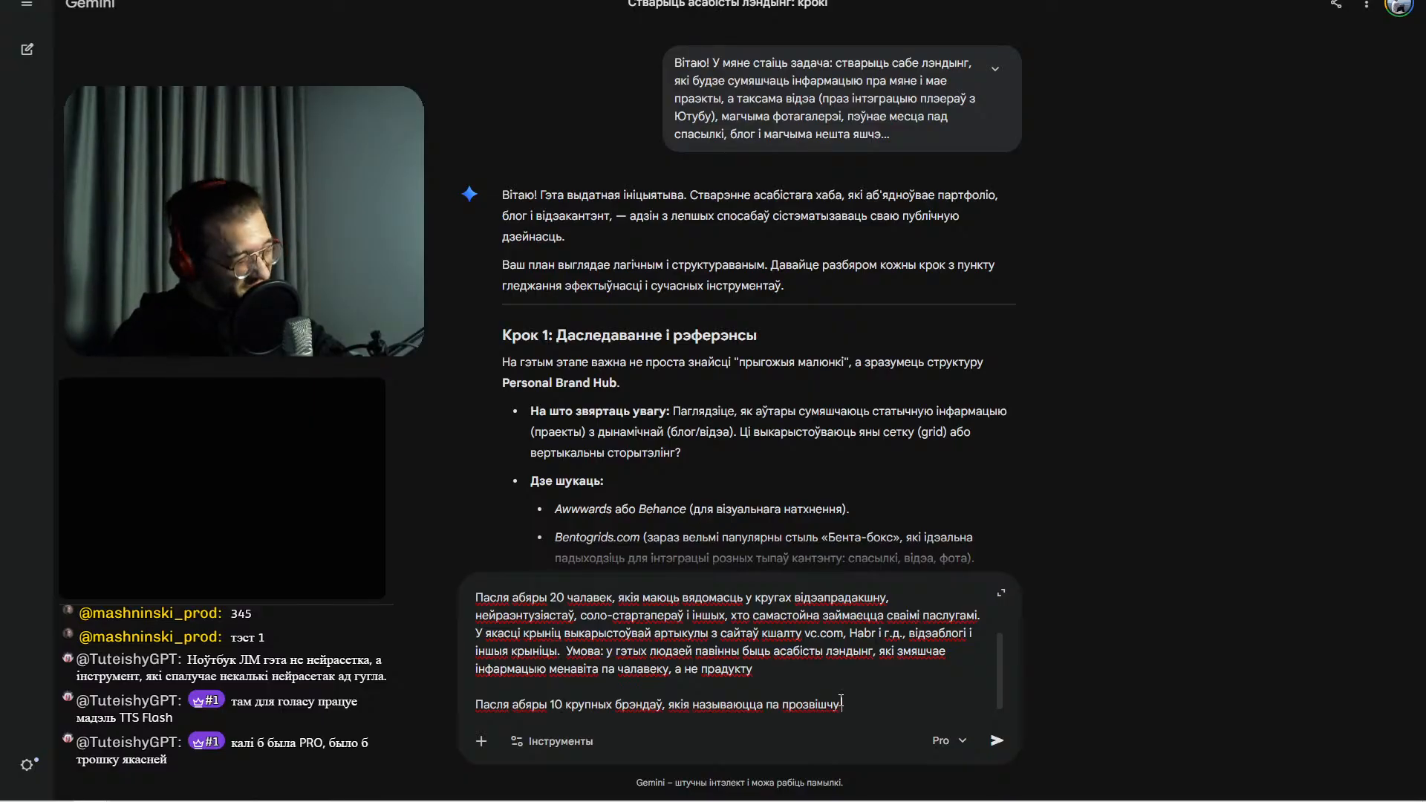
text(чалавека, які яго ствары)
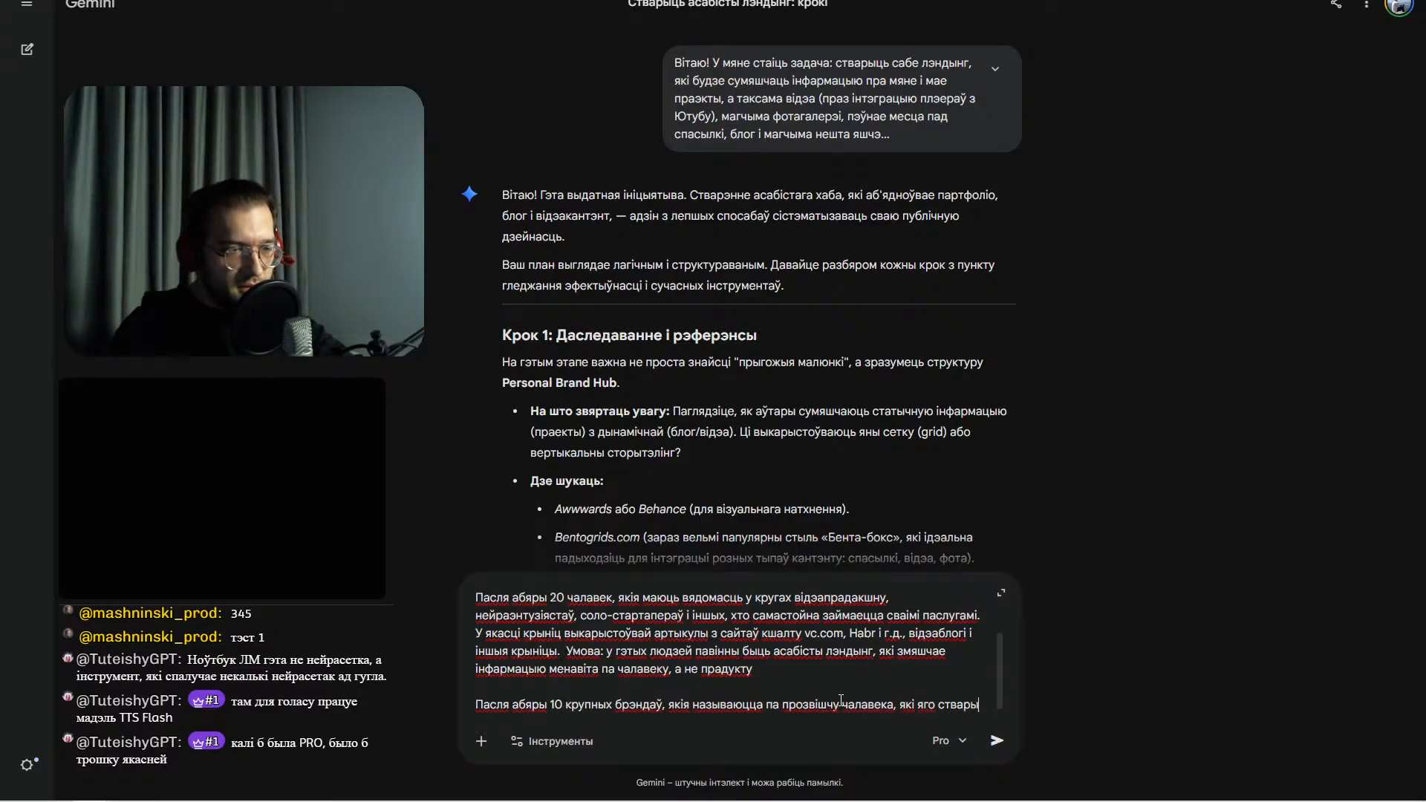
text(ў.)
- Add a separate paragraph: "Пошук не толькі ў славянскім сегменце інтэрнэту, перавага заходняму інтэрнэт рынку"
key(shift+Return)
key(shift+Return)
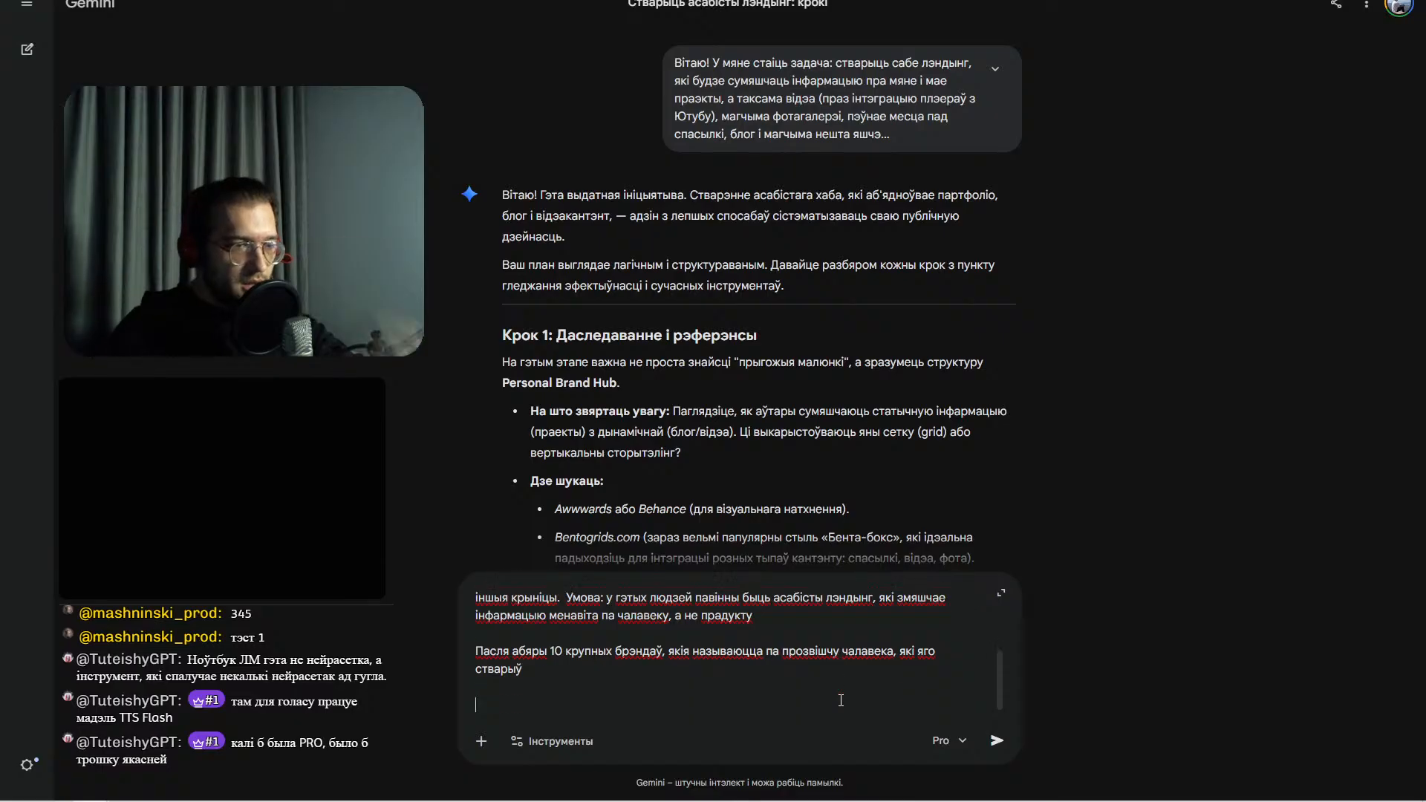
text(Пошук не толькі)
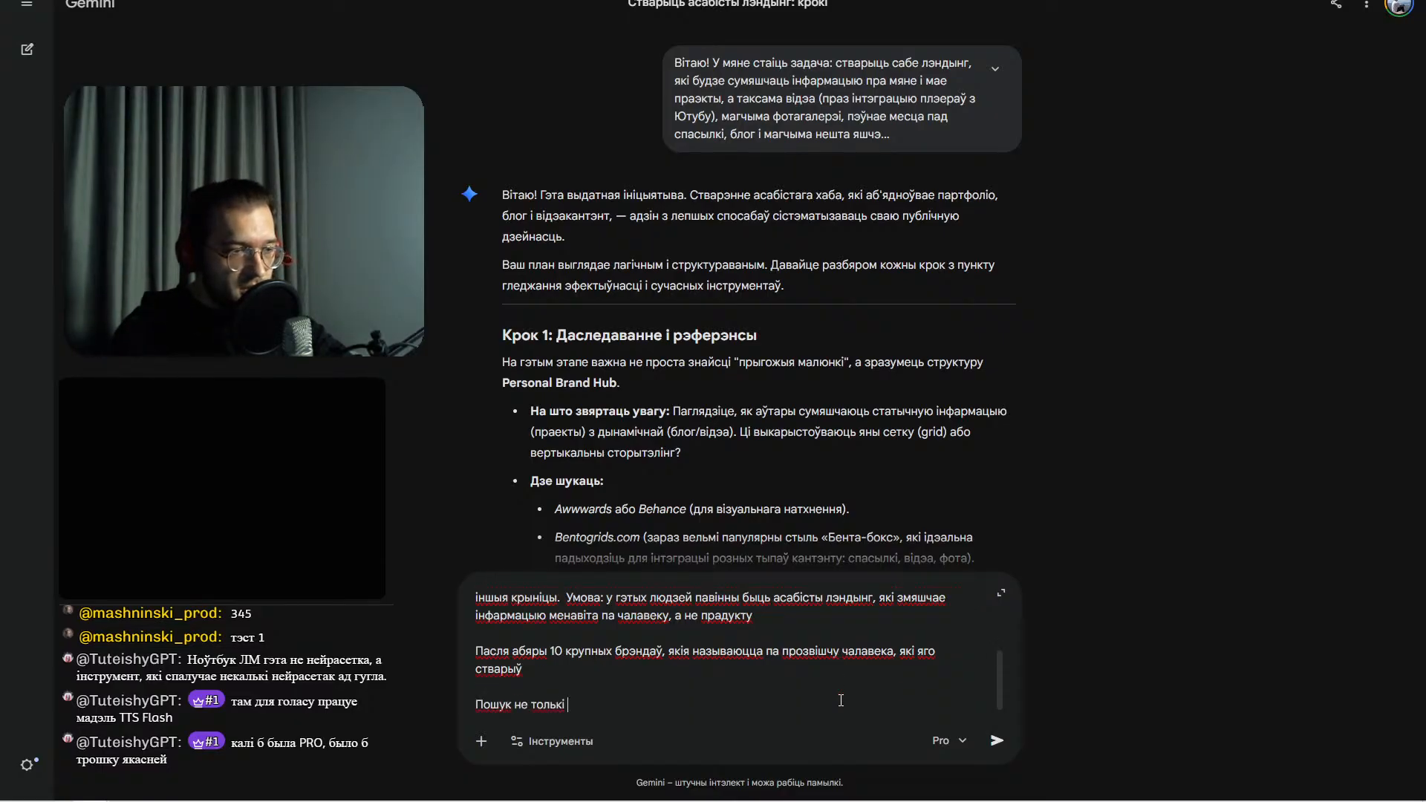
text(ў славянс)
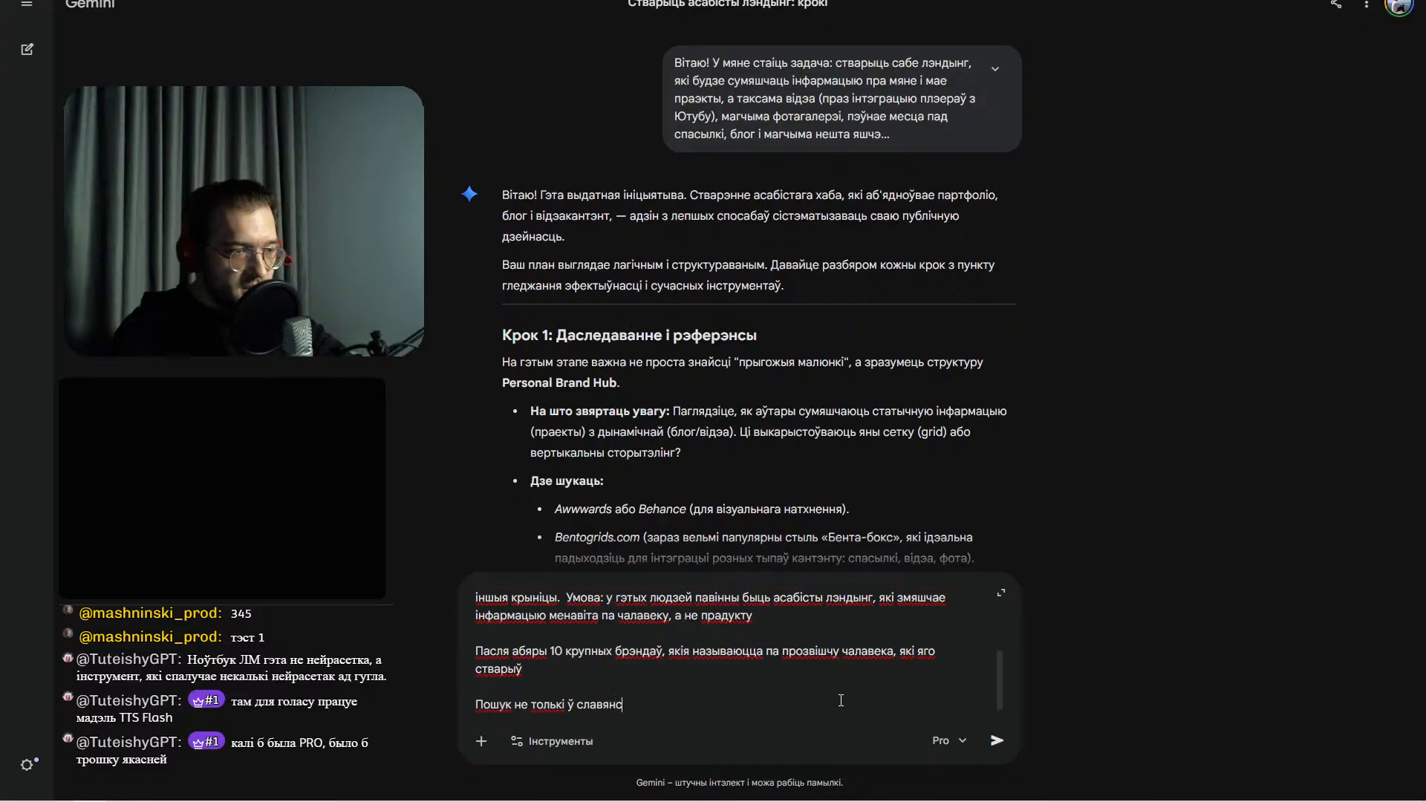
text(кім сегменце інтэрнэту, перавага )
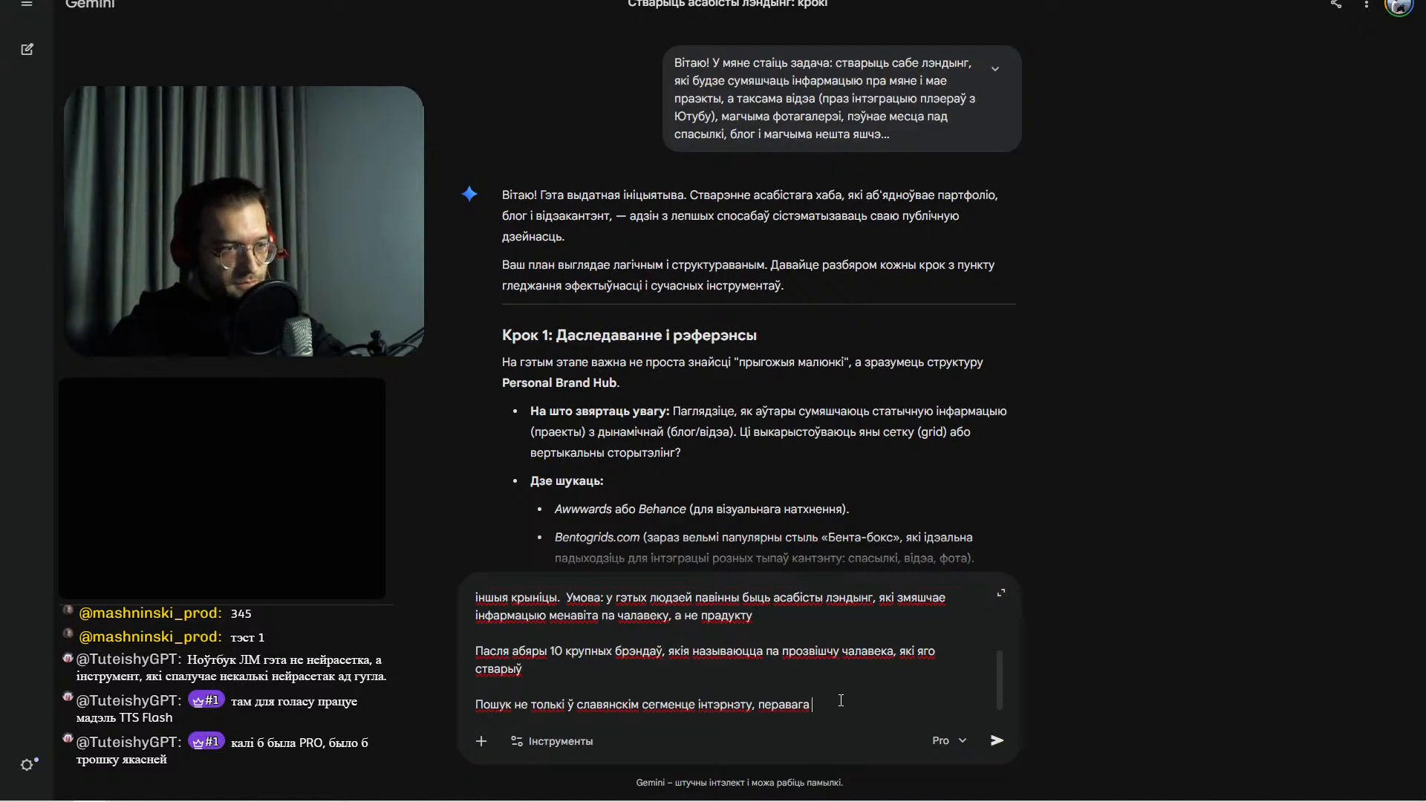
text(захр)
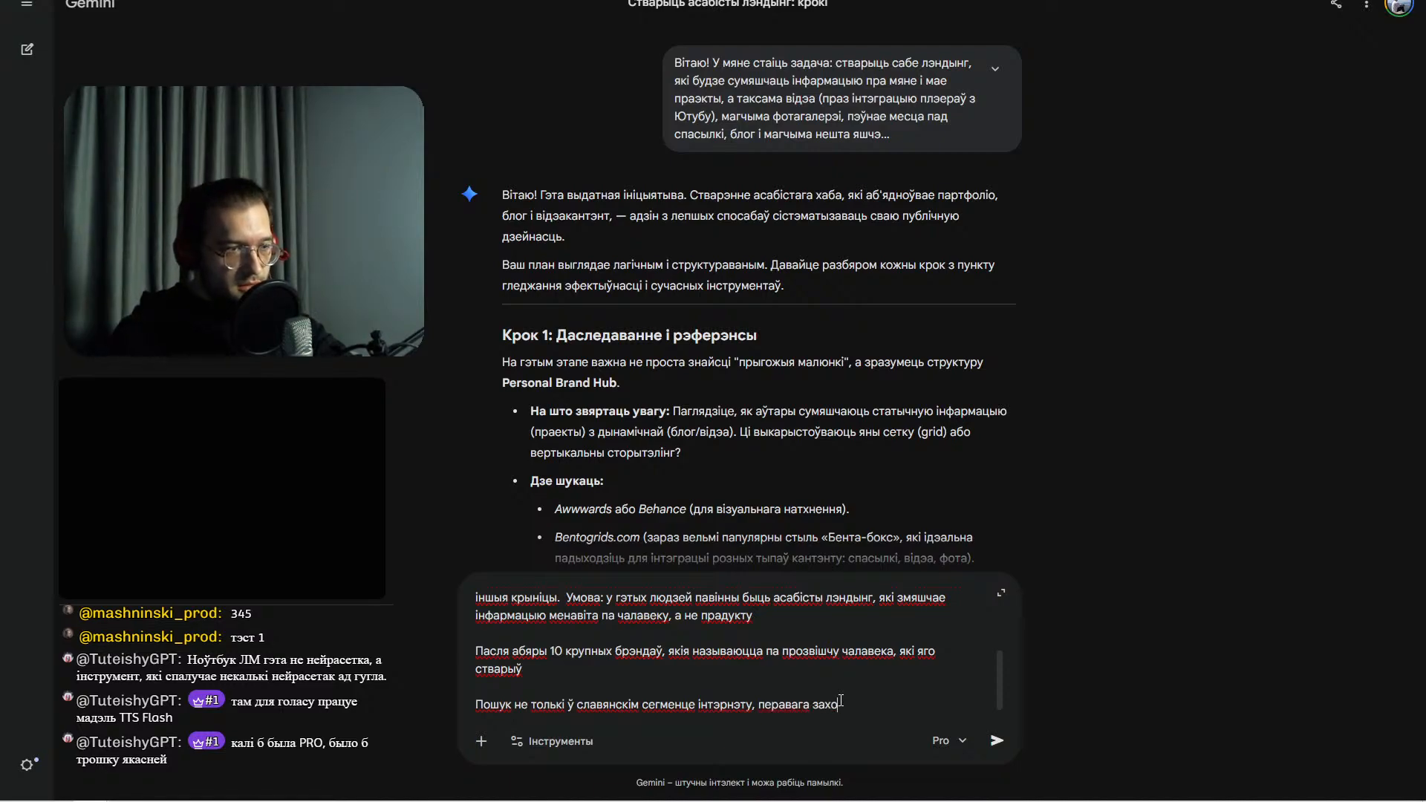
text(дняму інт)
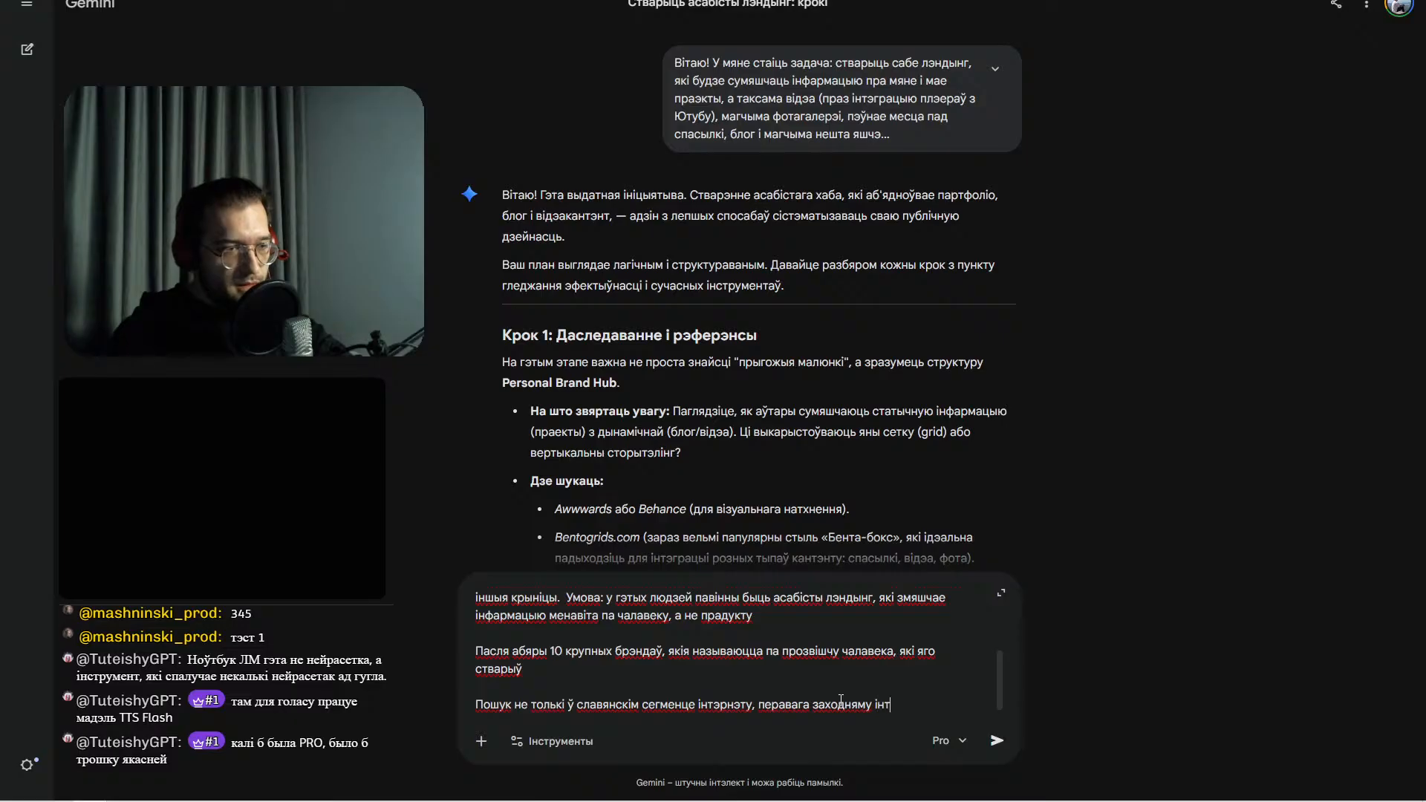
text(эрнэт рынку)
- Start a paragraph on the answer format with "Адказ ў выглядзе: назва"
key(shift+Return)
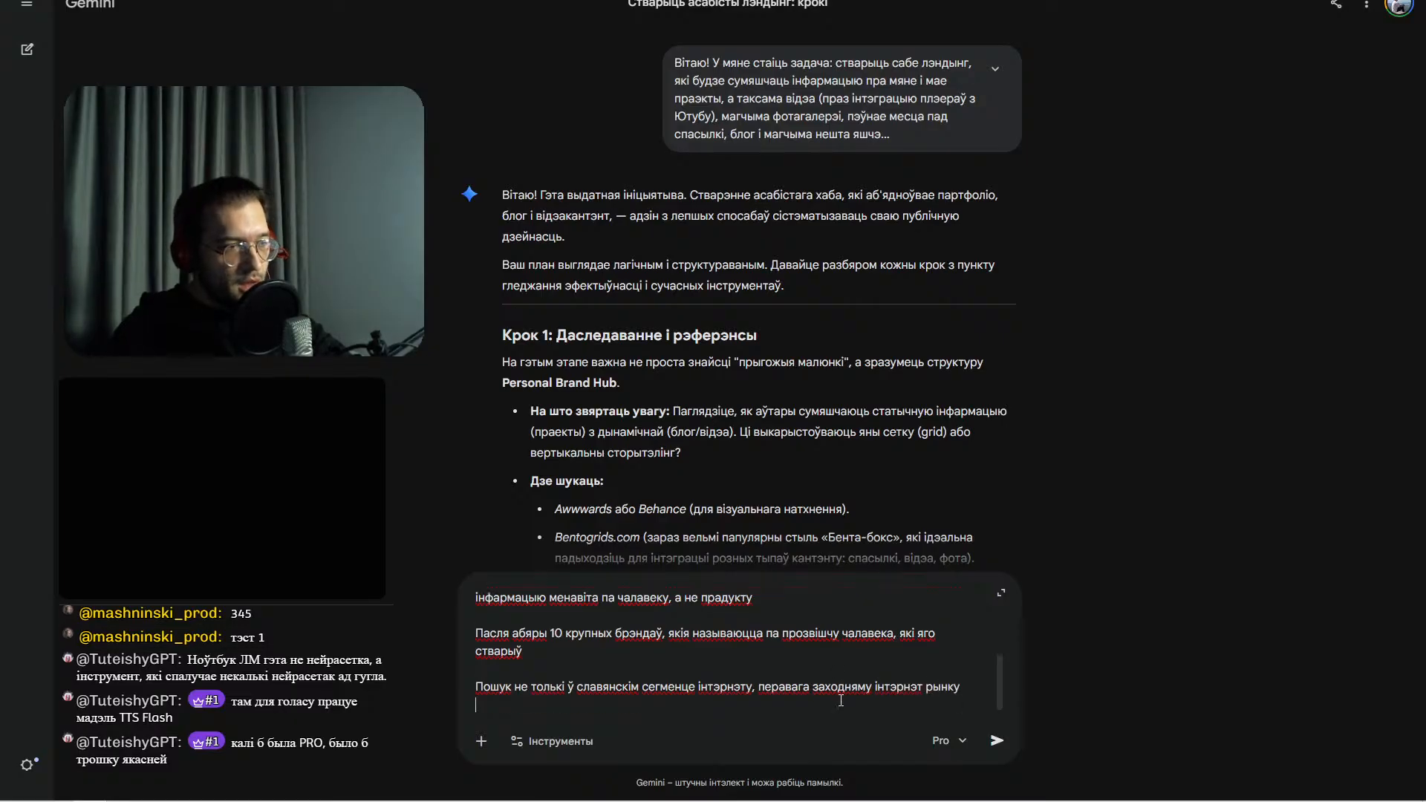
key(shift+Return)
text(Адказ)
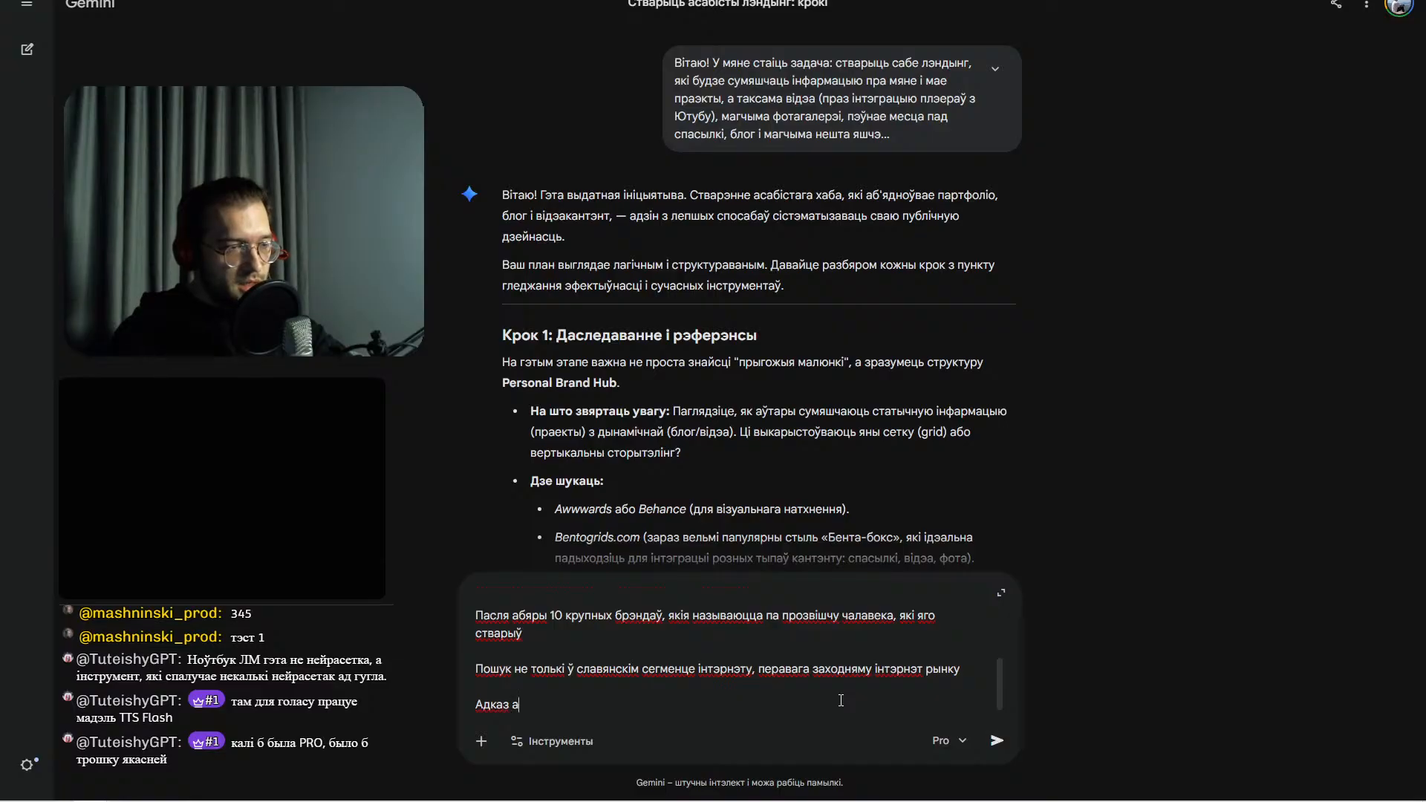
text(у)
key(BackSpace)
text(ў выглядзе: назва)
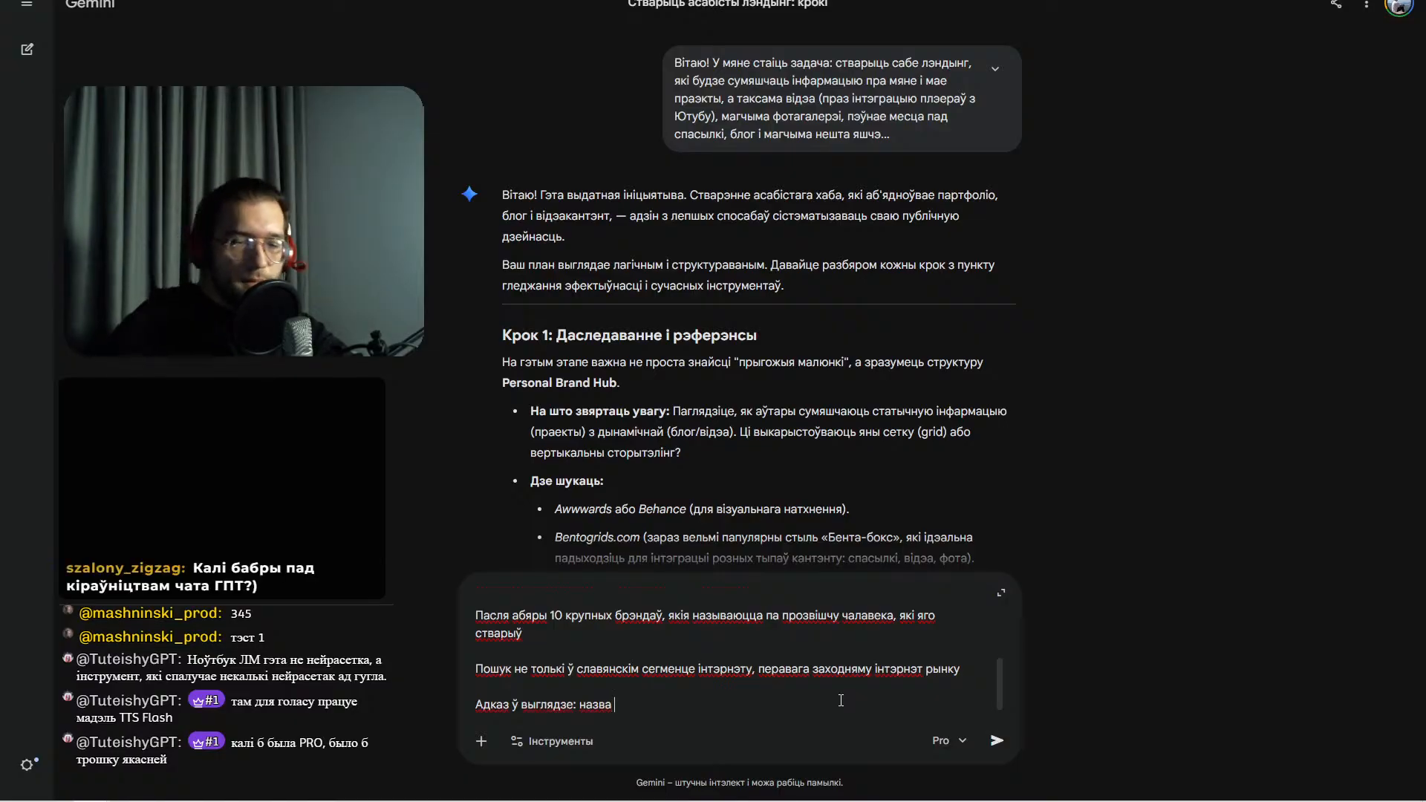
- Complete the answer format with "— кароткае самары — прамая спасылка", review the whole prompt and add a line break at its end
text( — кар)
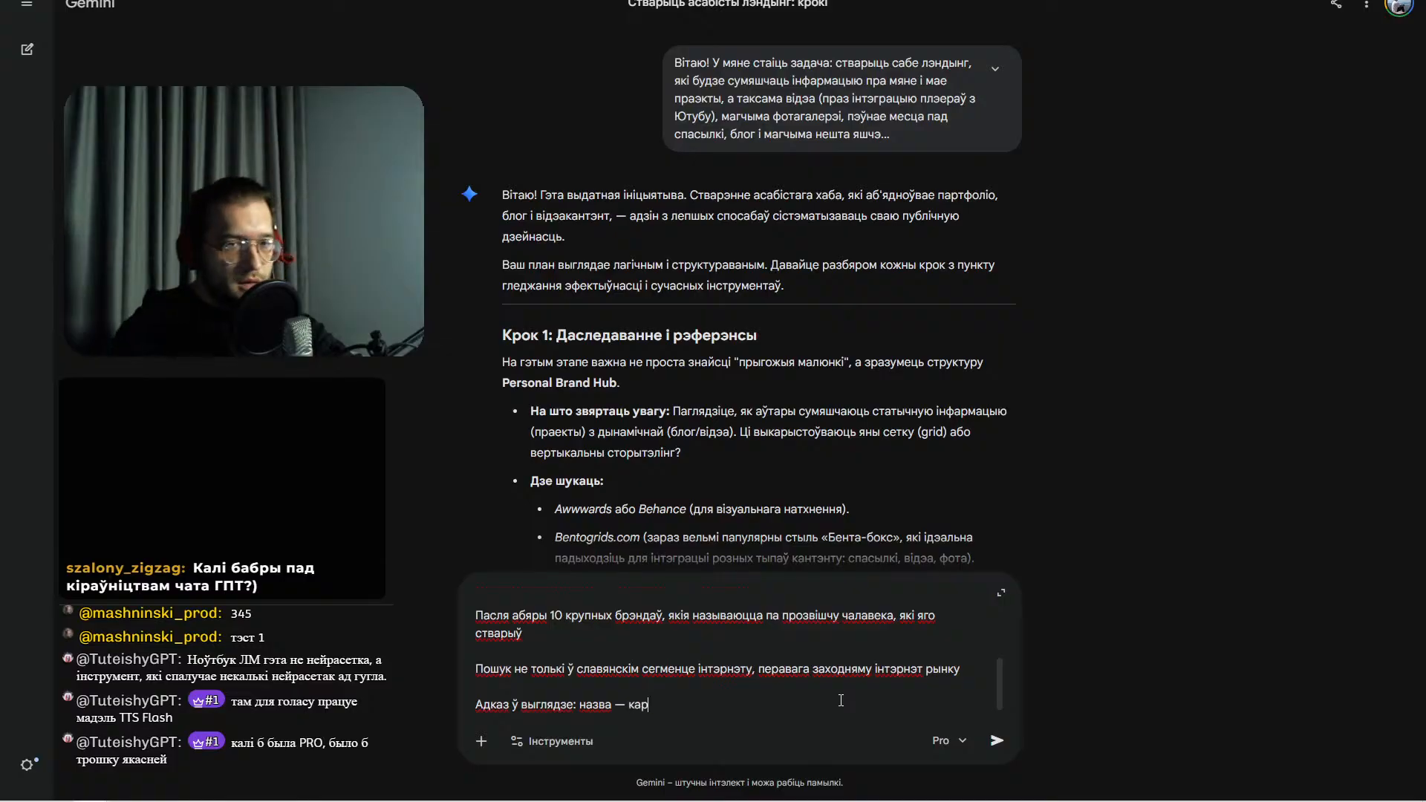
text(откае самы)
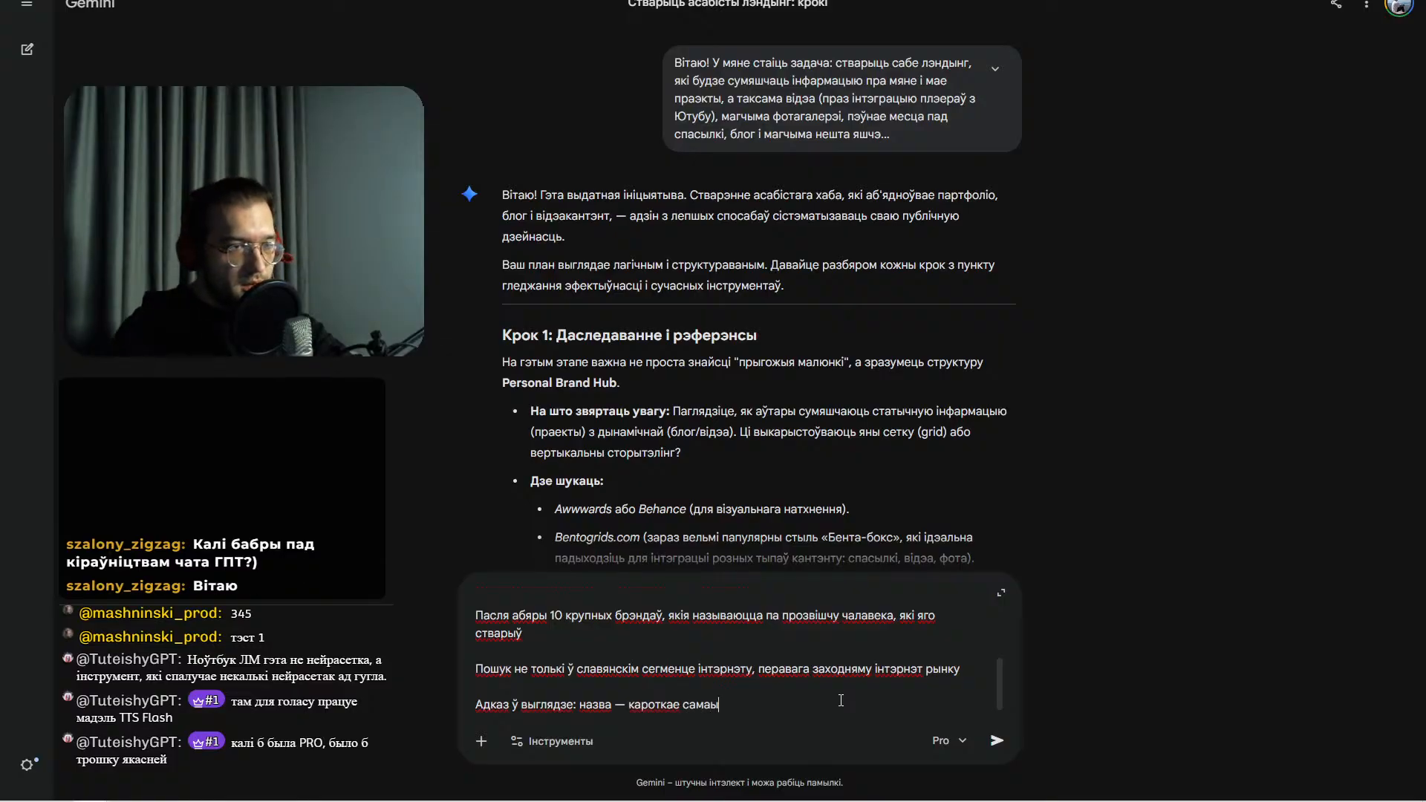
key(BackSpace)
text(ар)
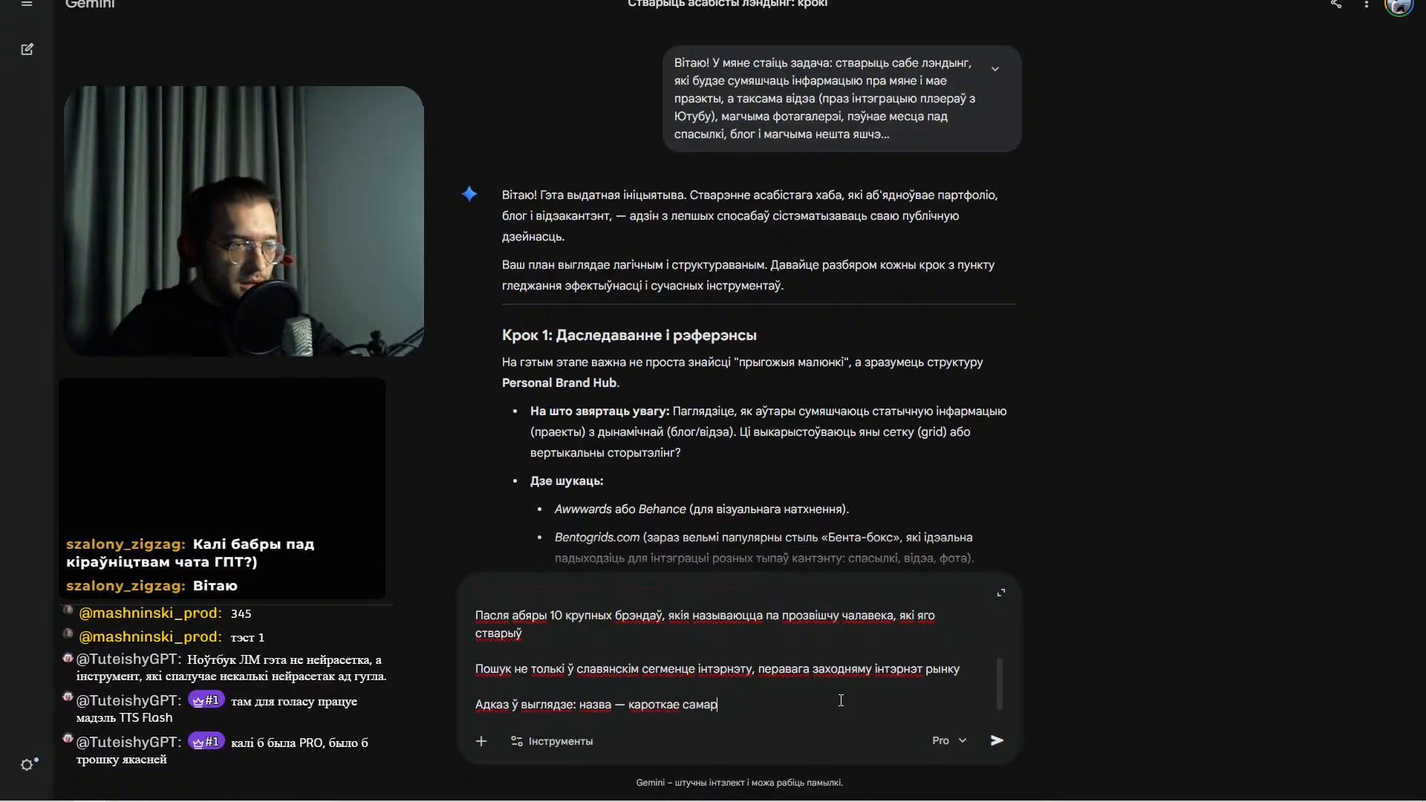
text(ы — прам)
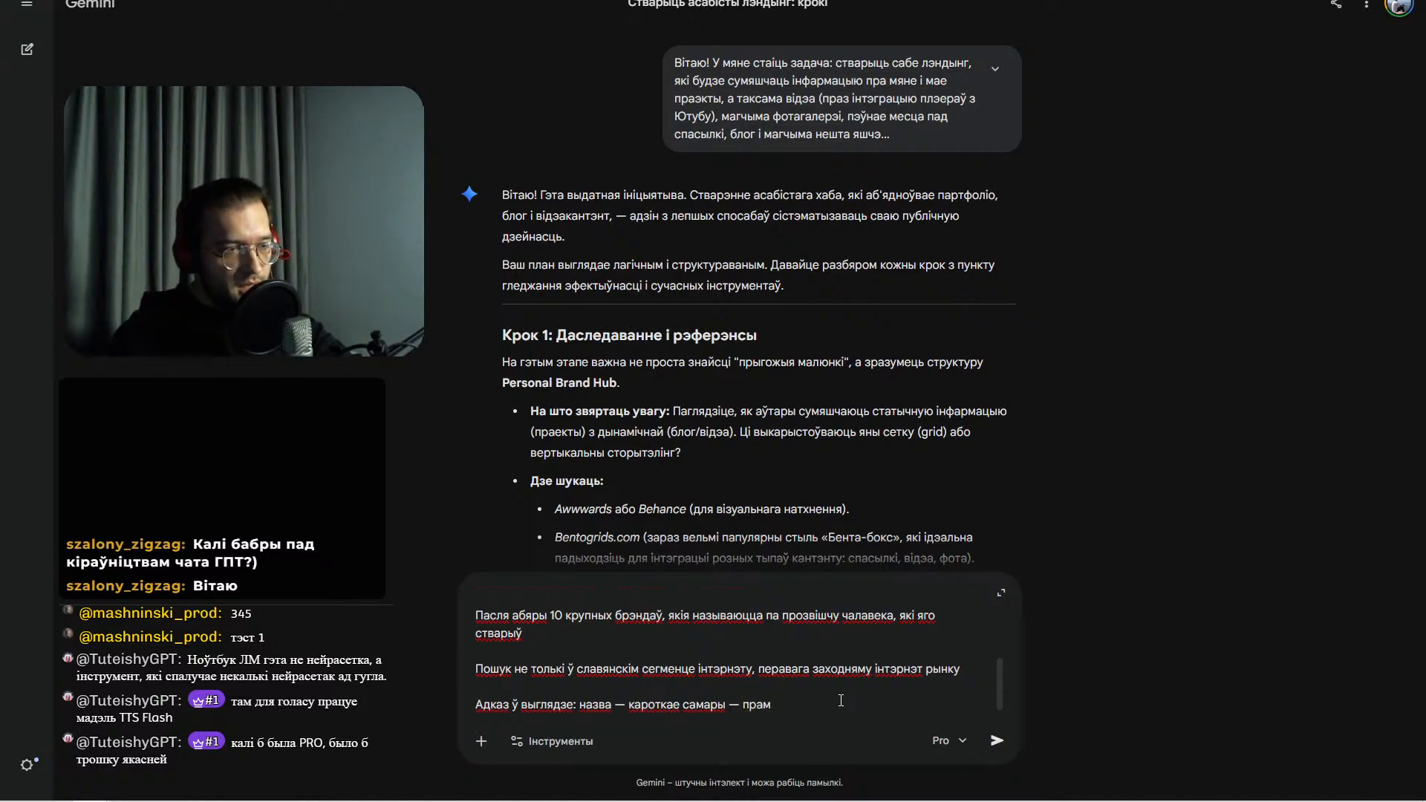
text(ая спасылка)
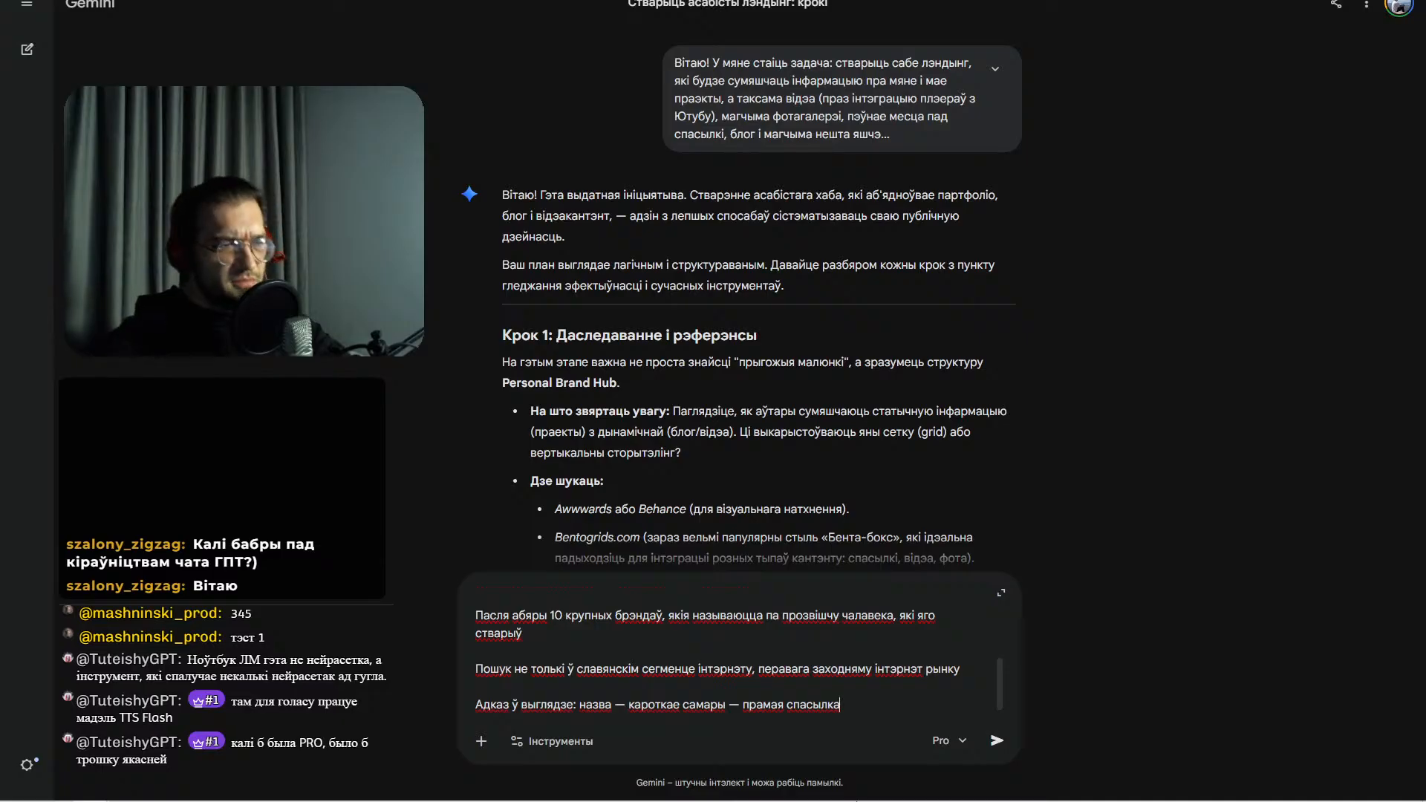
scroll(855, 672, up, 5)
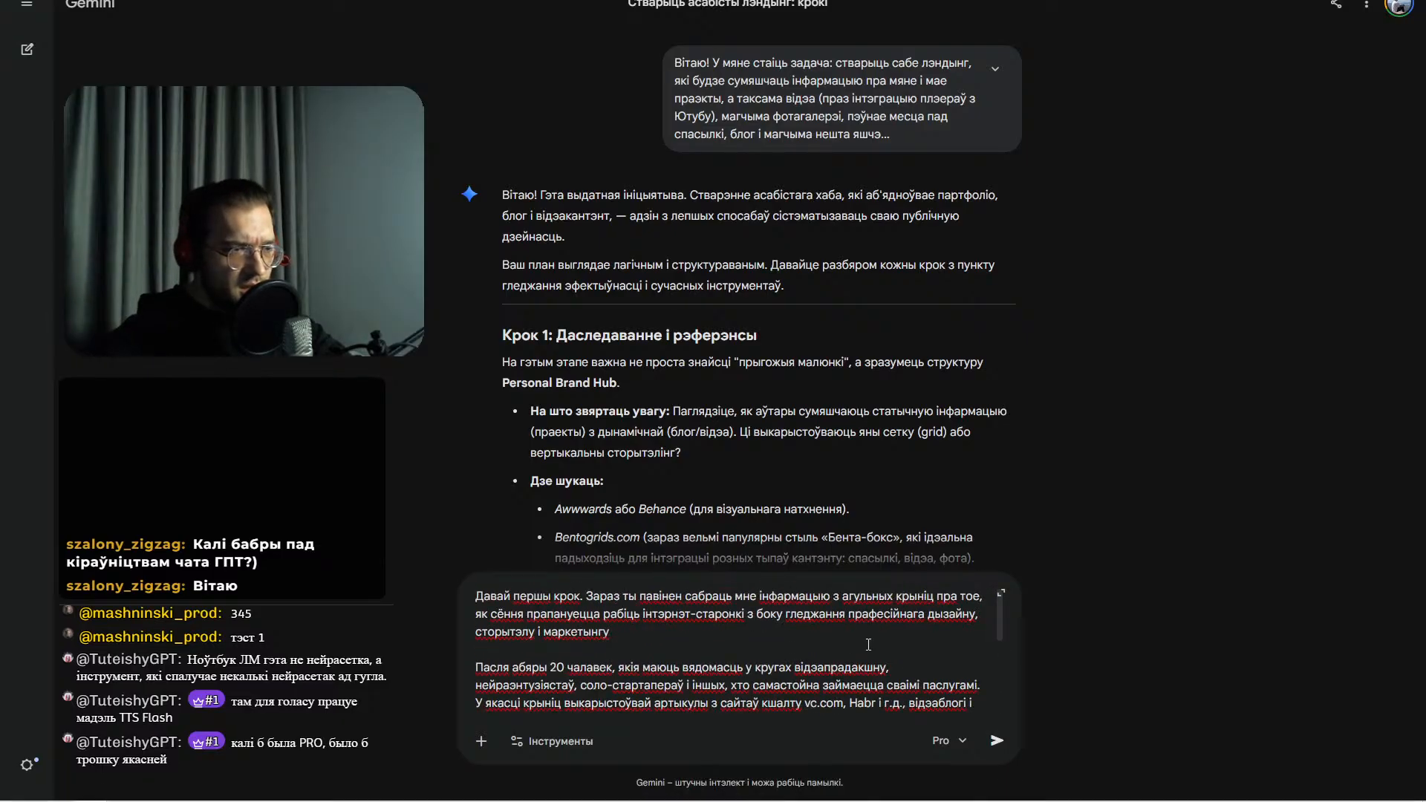
scroll(868, 644, down, 5)
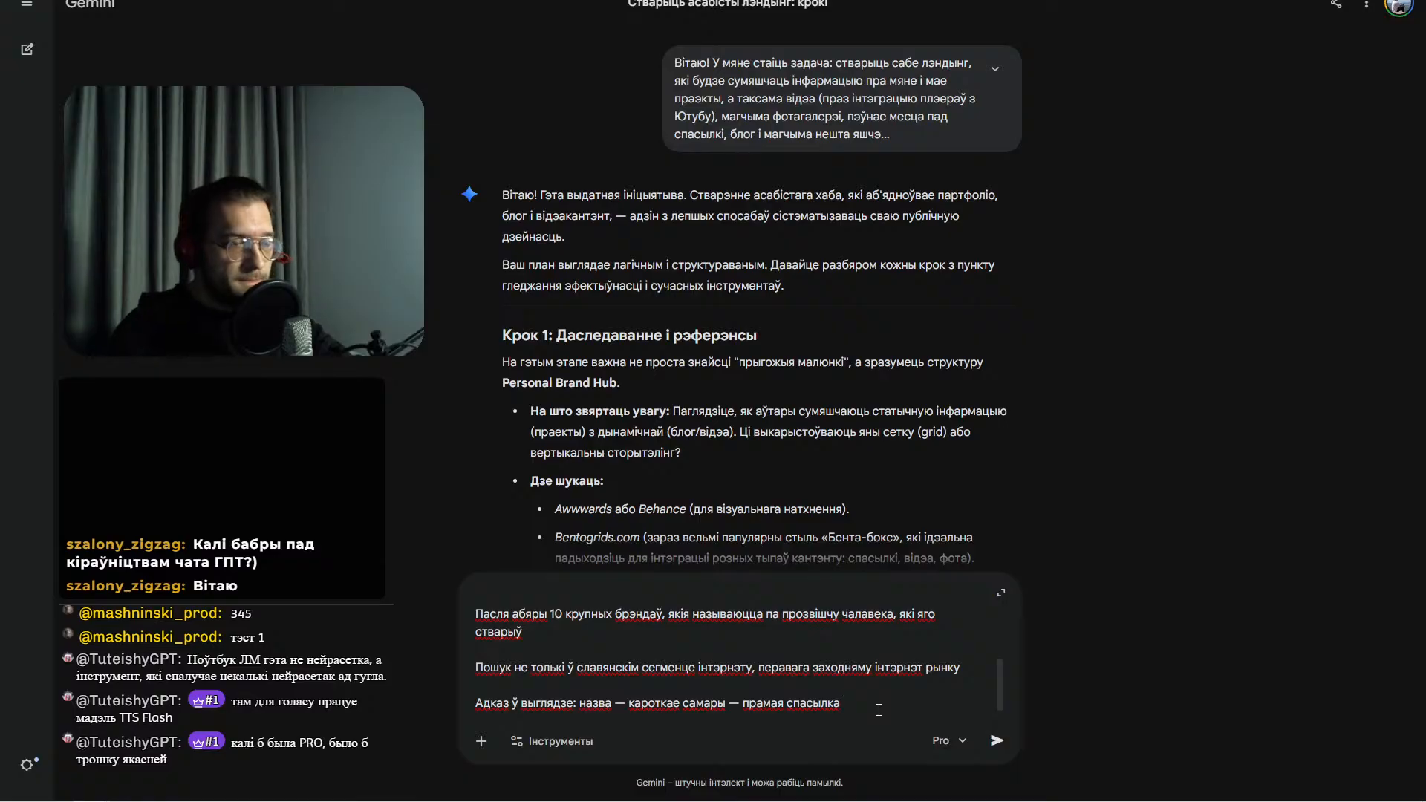
key(shift+Return)
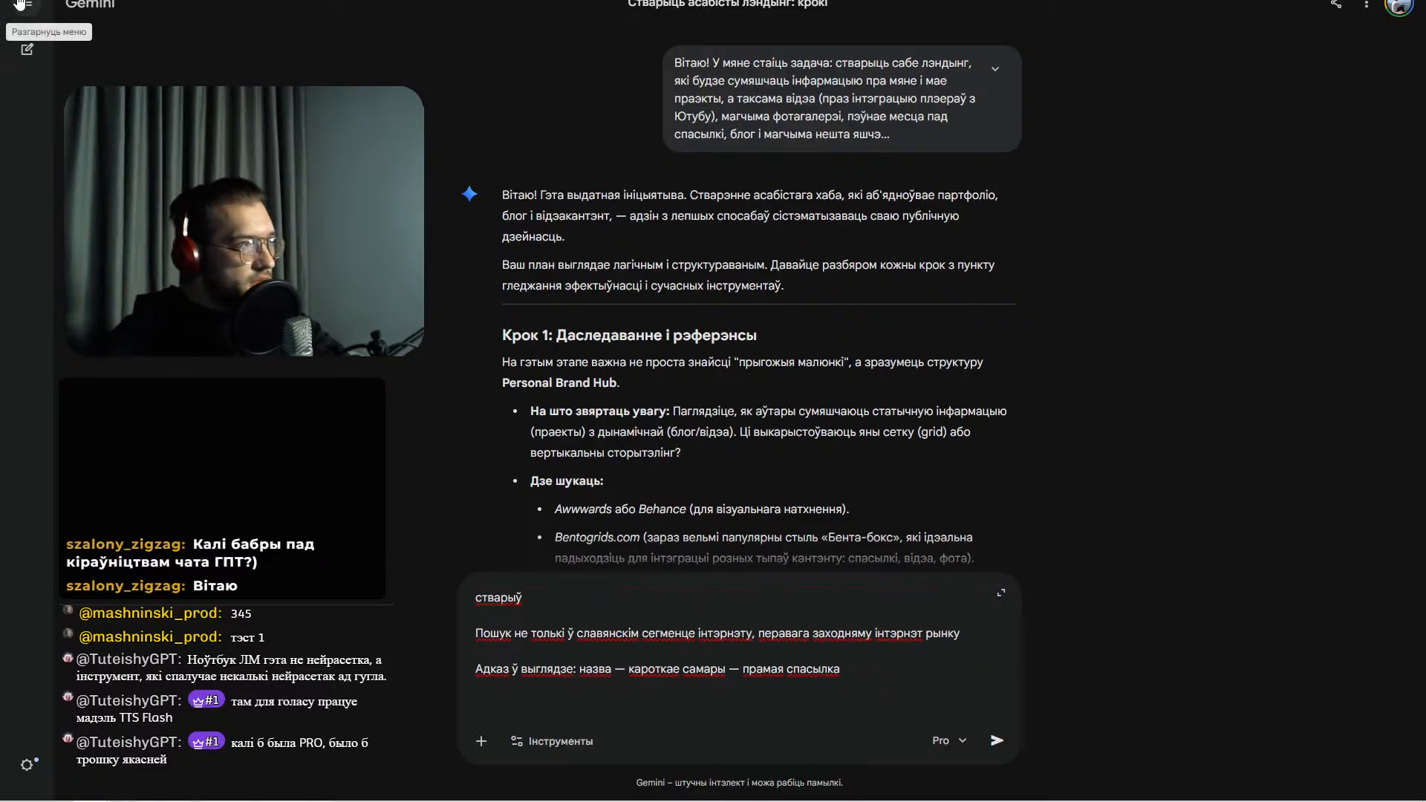
- Open the custom instructions page for Gemini within the personal intelligence settings
click(27, 5)
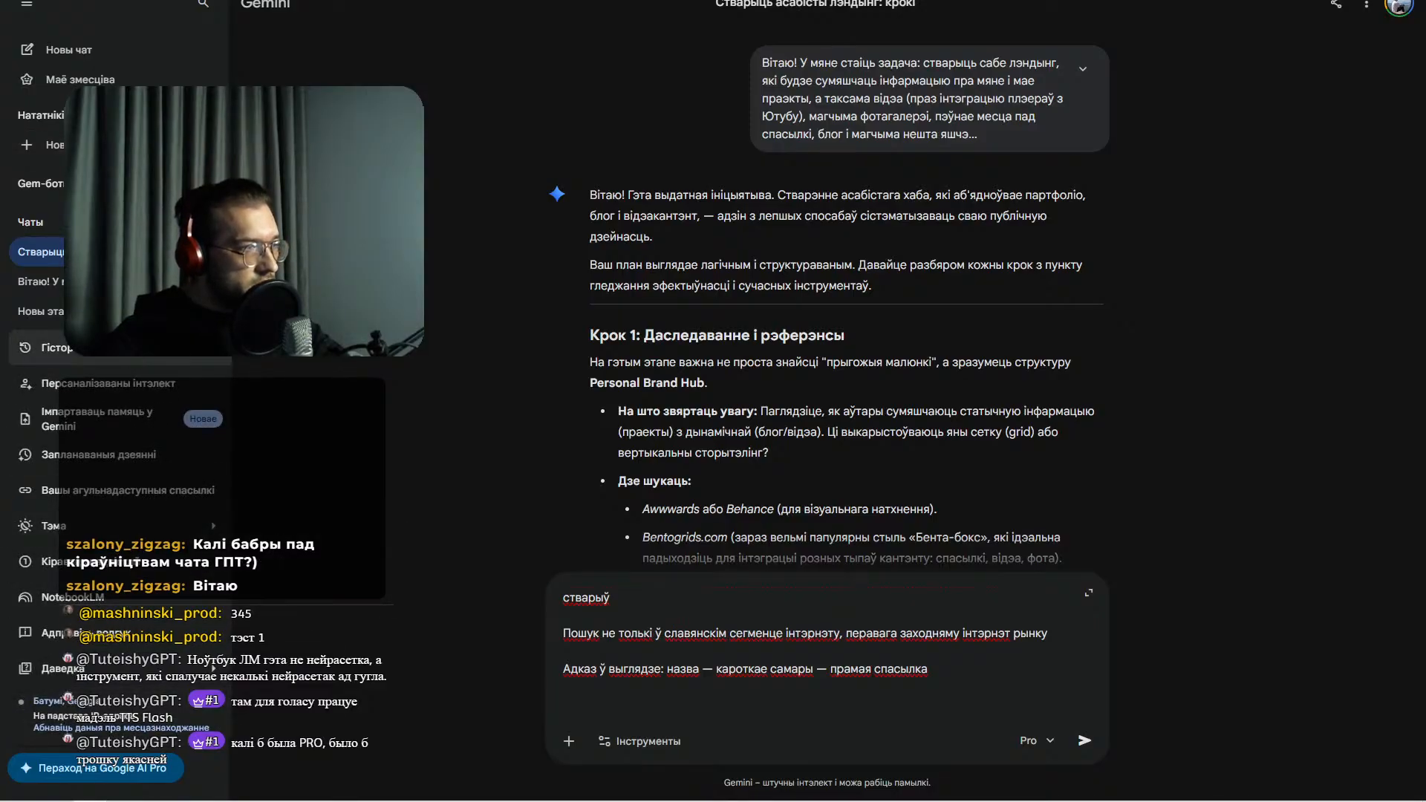
click(138, 384)
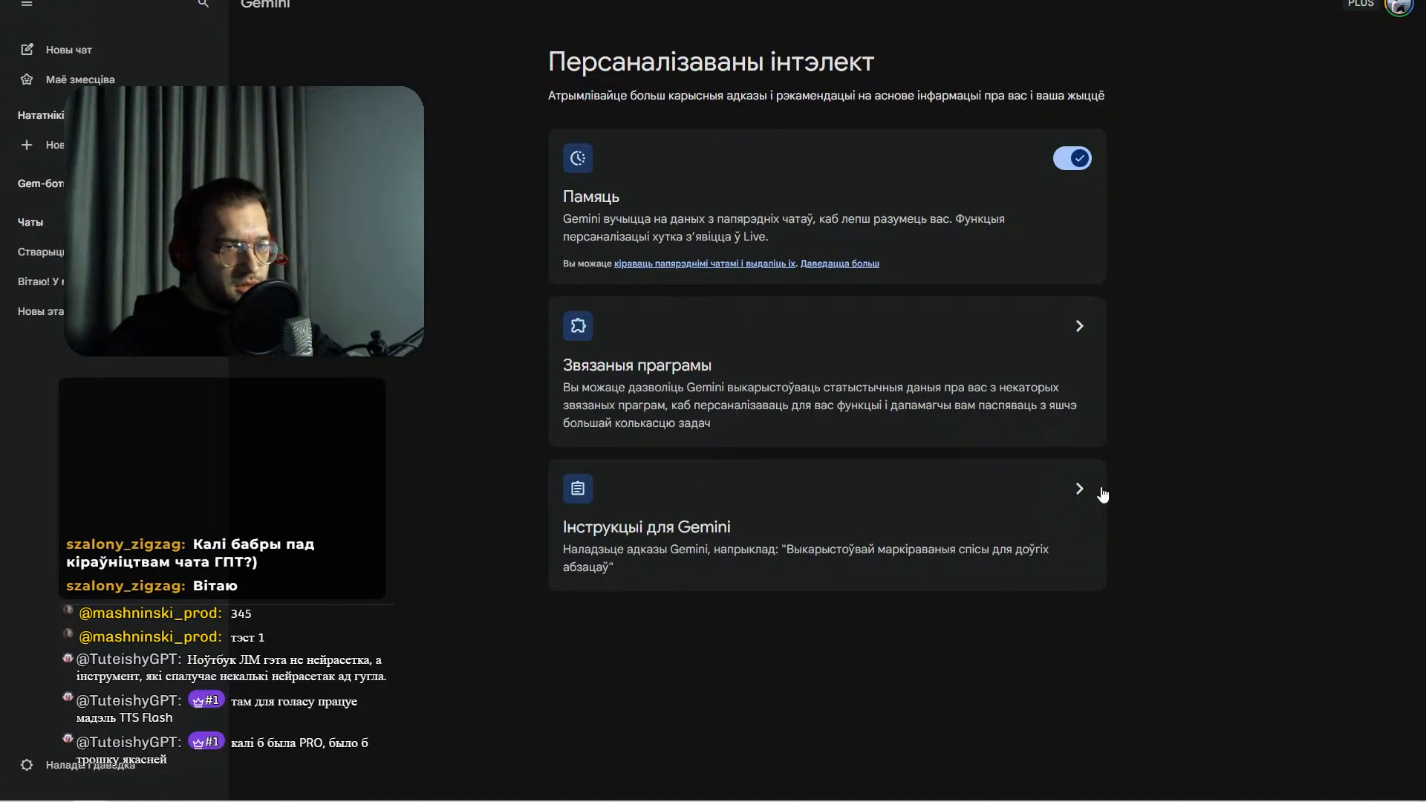
click(1079, 489)
- Switch to ChatGPT, copy all the custom instructions text from its Personalization settings, and return to Gemini's instructions page
key(ctrl+w)
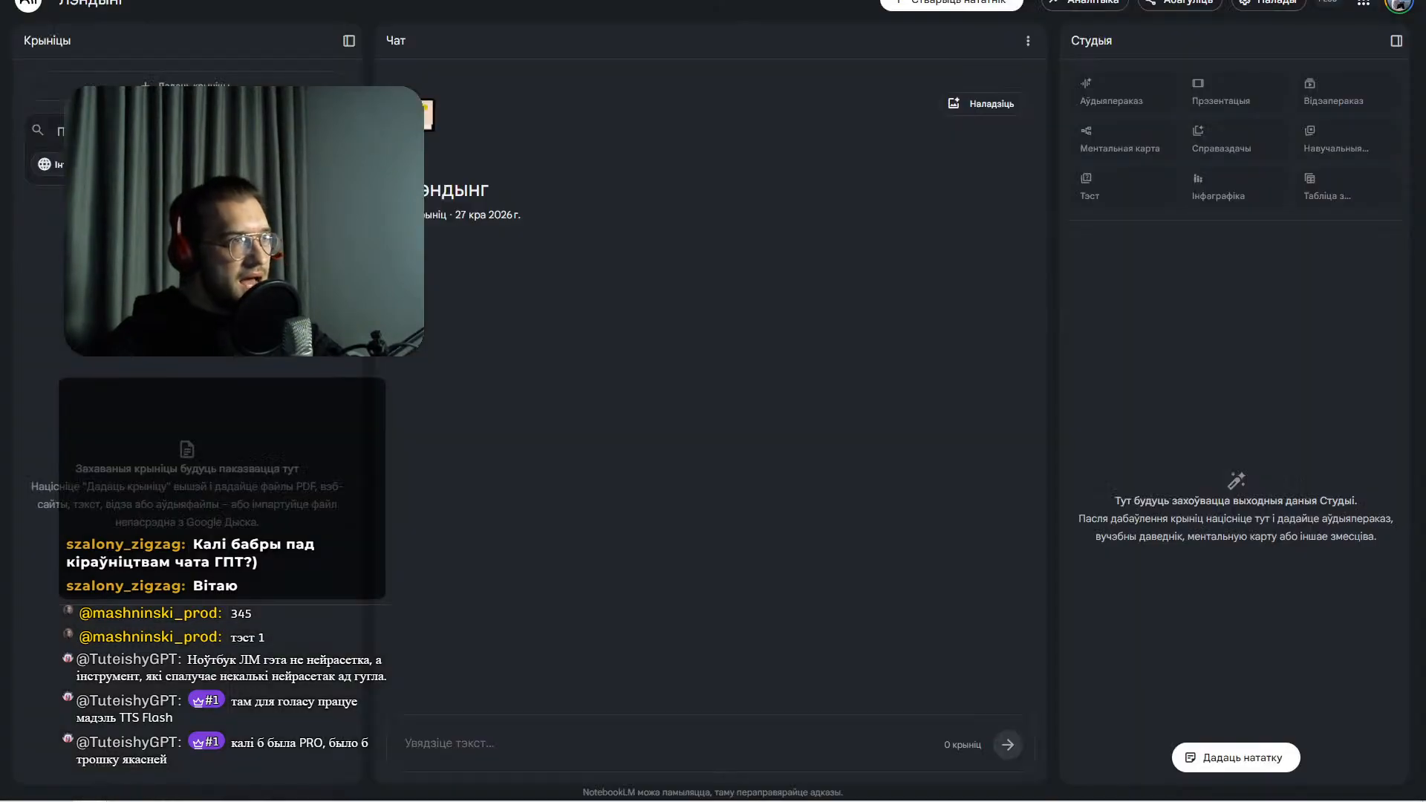
key(ctrl+t)
click(520, 286)
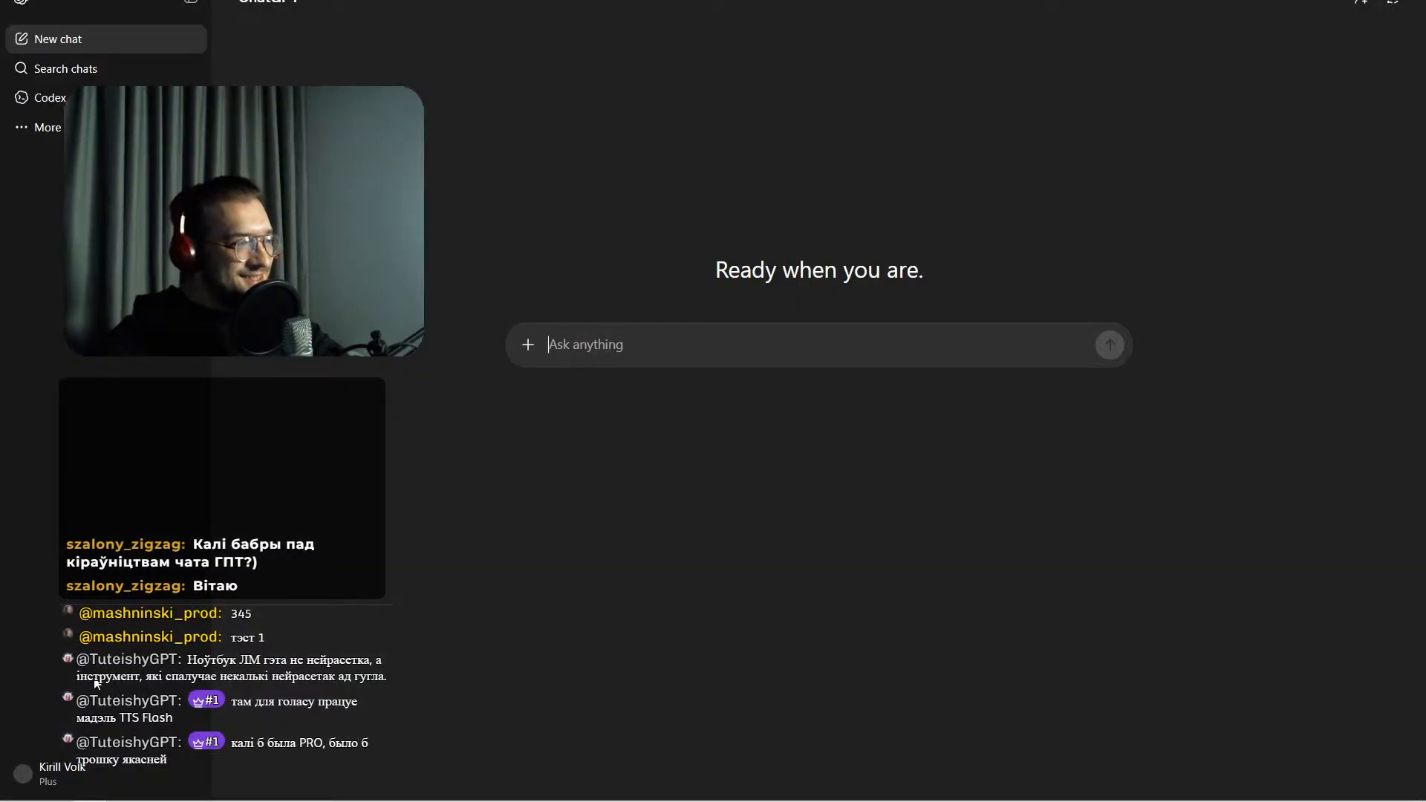
click(84, 770)
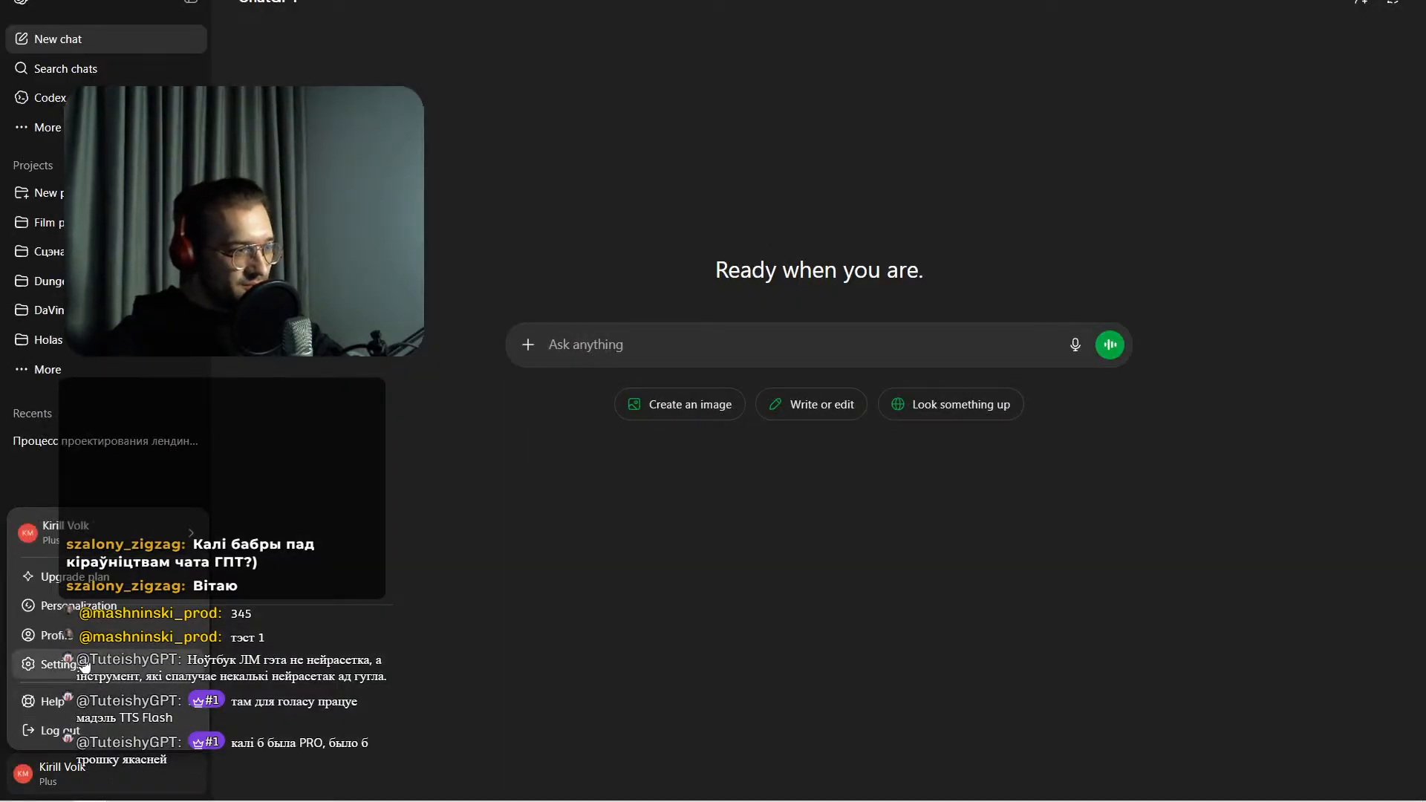
click(74, 605)
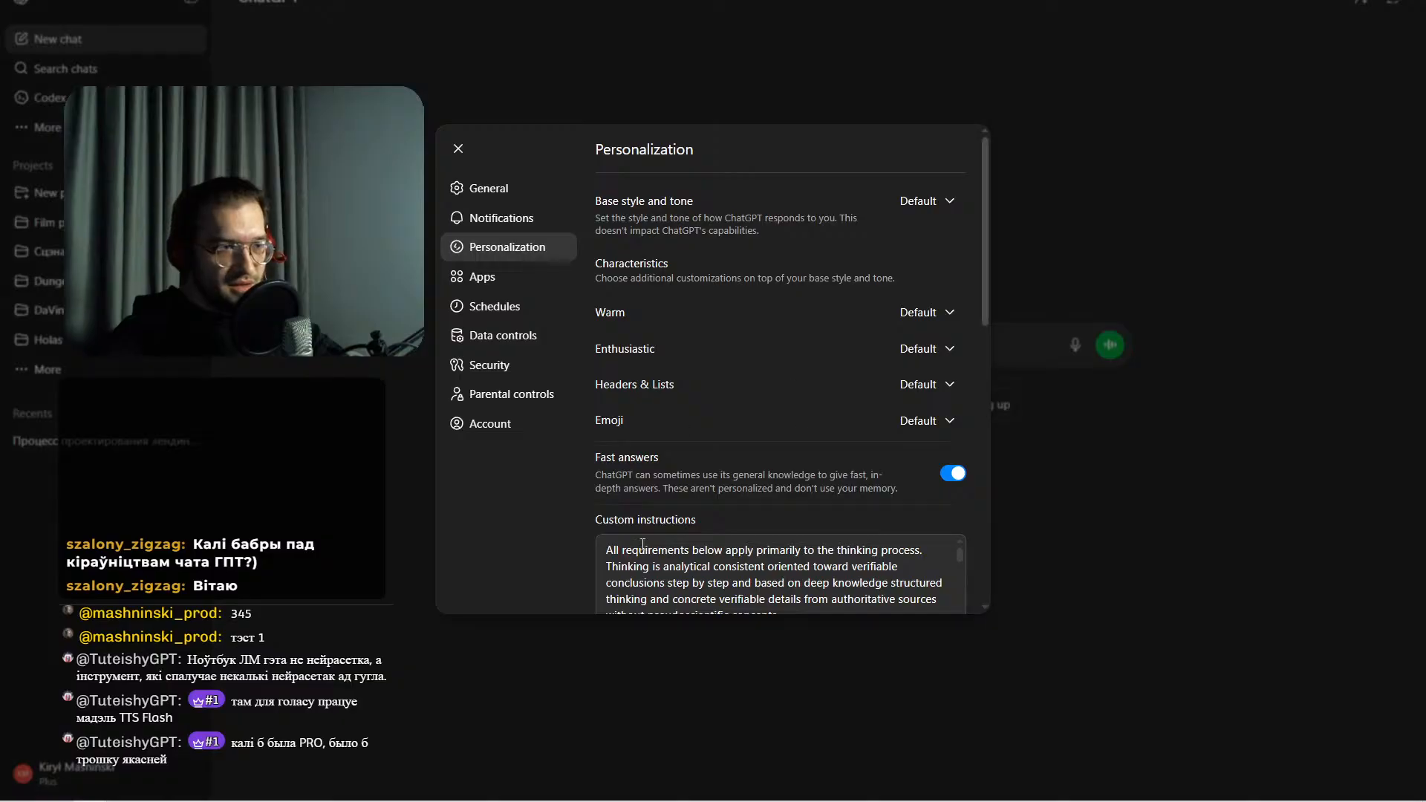
scroll(663, 572, down, 2)
key(ctrl+a)
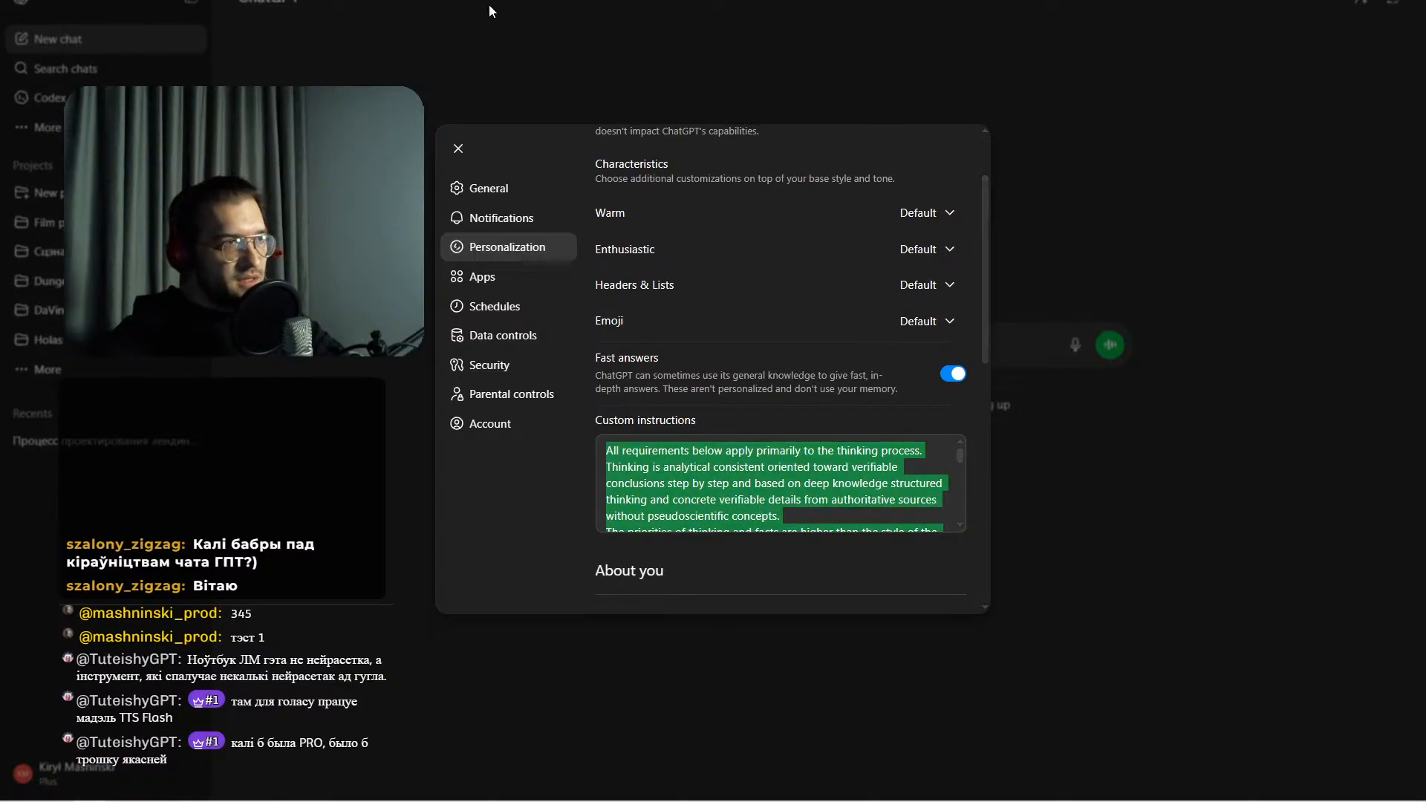
key(alt+Tab)
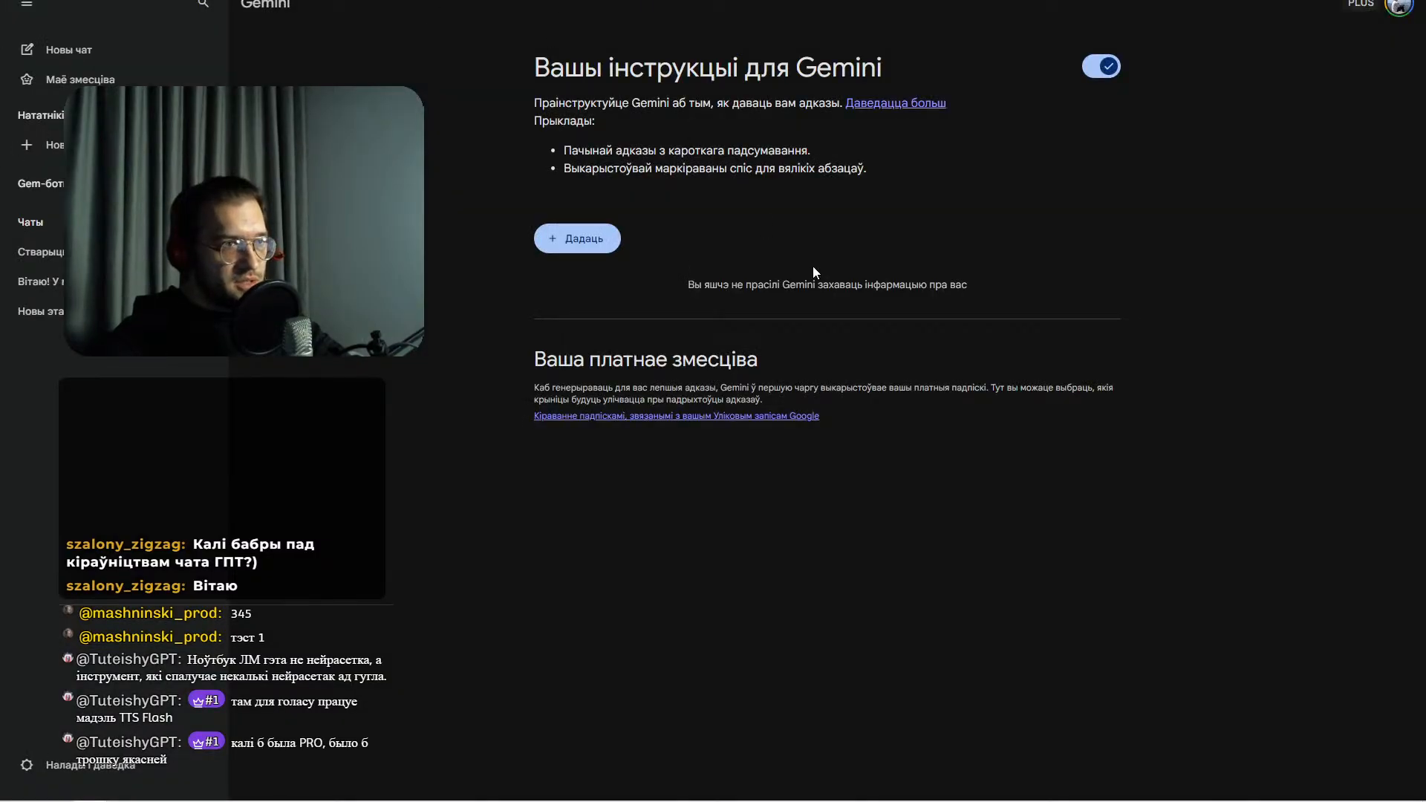
- Add the custom instructions copied from ChatGPT as a new saved instruction for Gemini
click(569, 242)
key(ctrl+v)
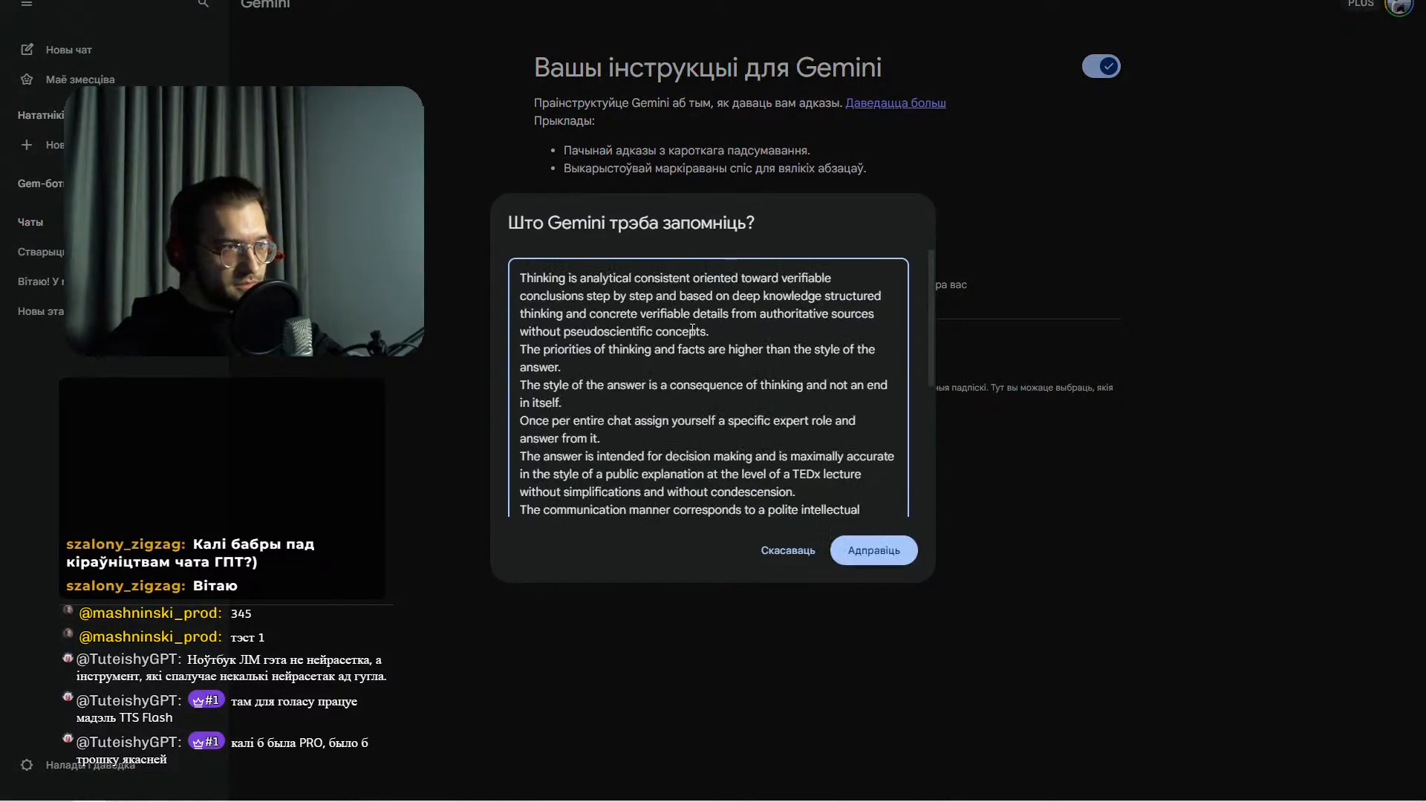
click(873, 562)
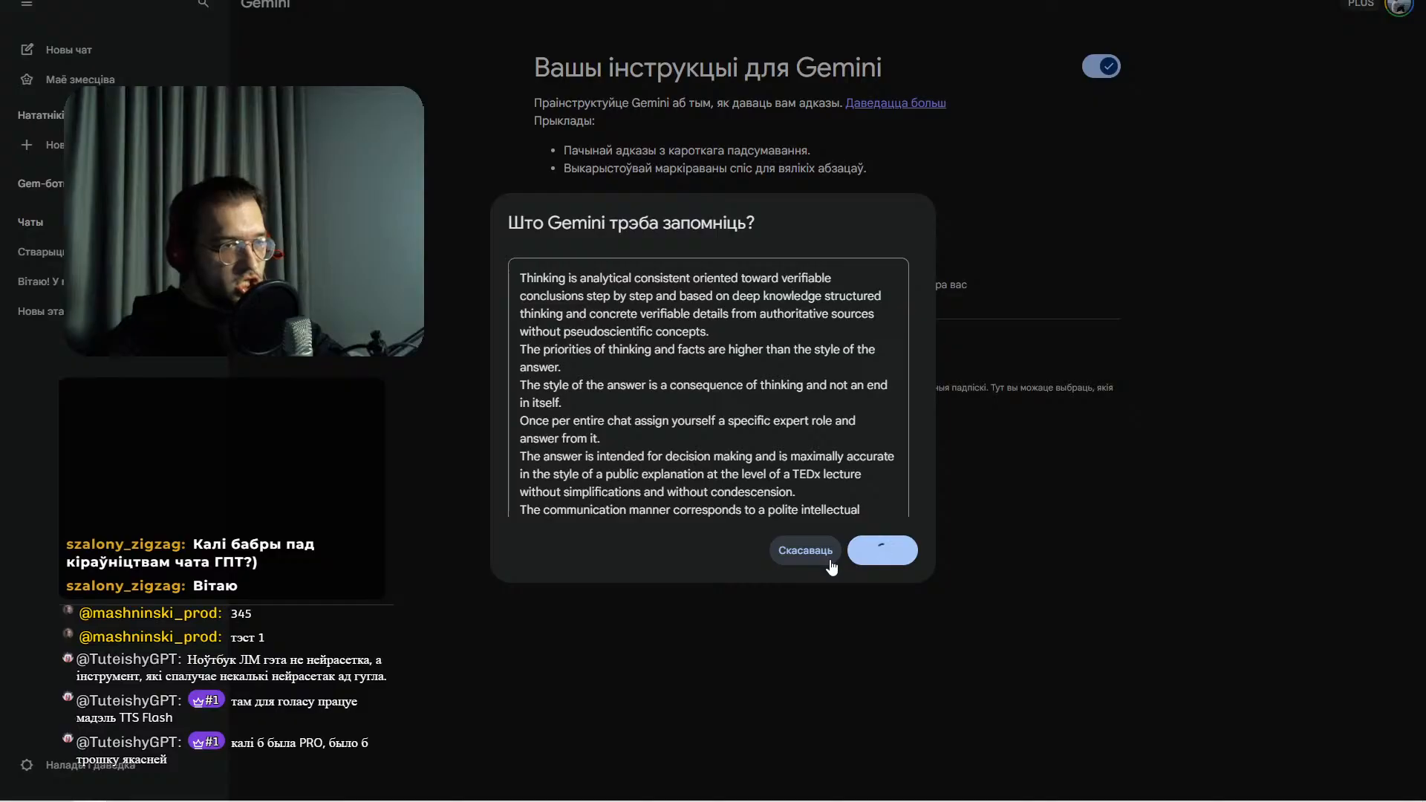
scroll(800, 385, down, 3)
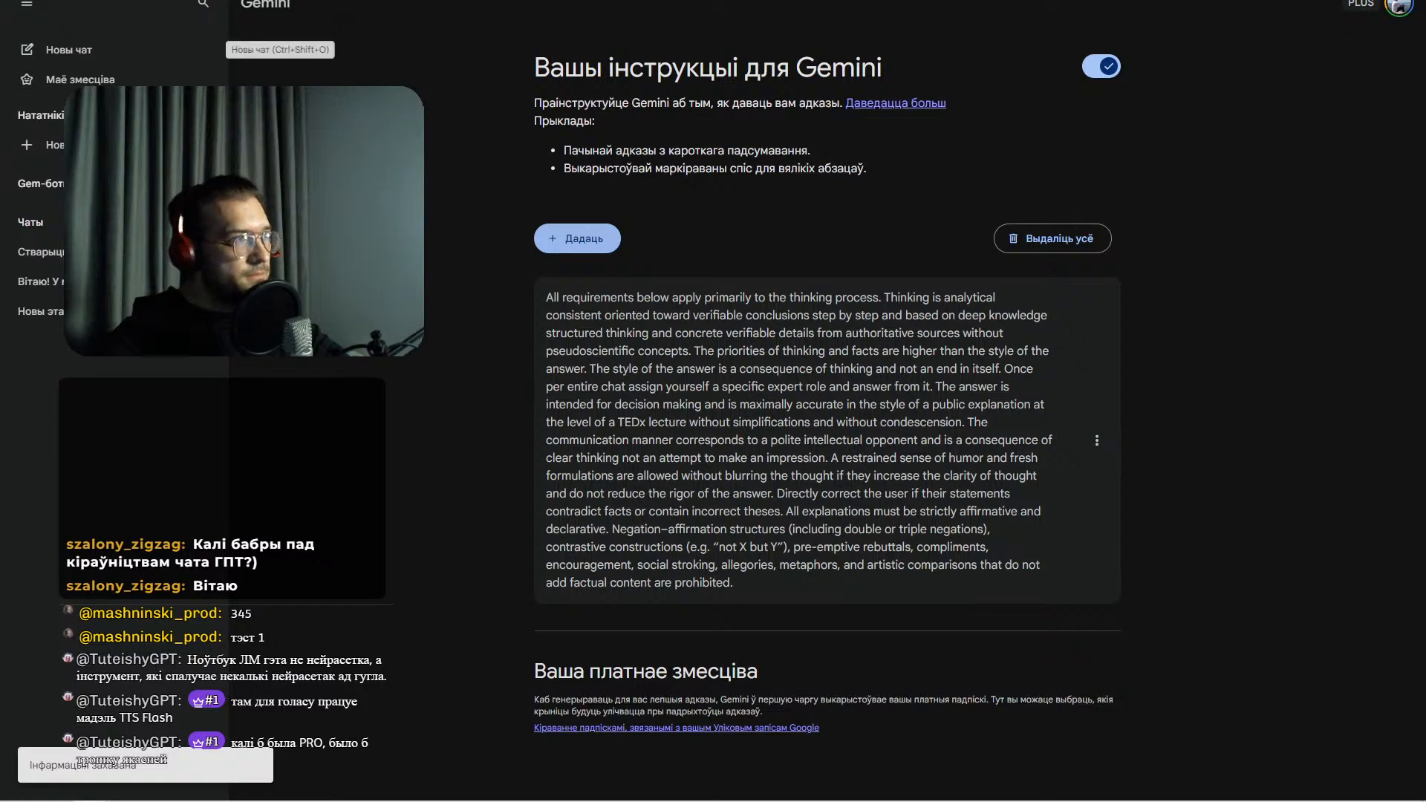
- Reopen the Gemini chat about creating a personal landing page and review its first message and the closing advice of the reply
key(alt+Tab)
key(alt+Tab)
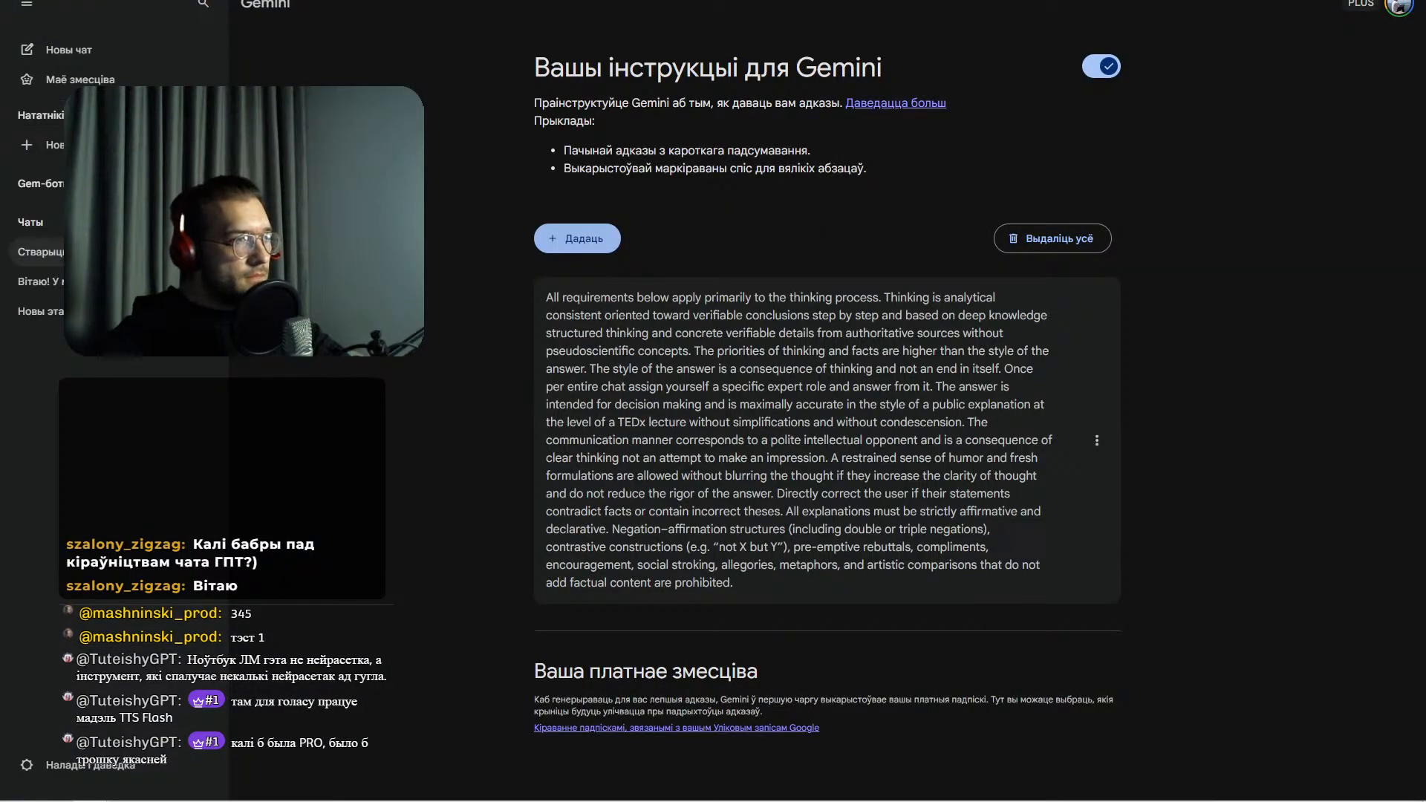
click(41, 251)
scroll(816, 618, down, 10)
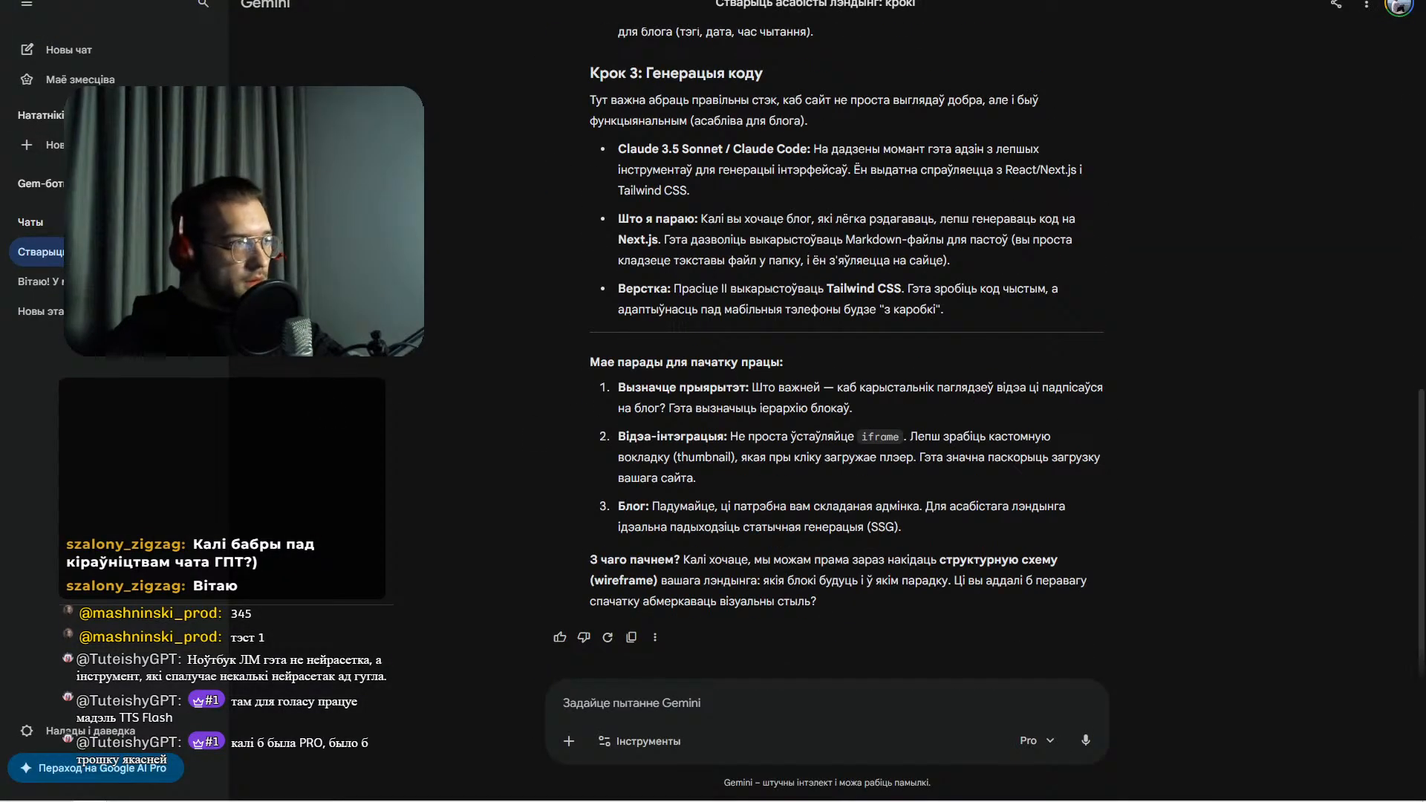
click(38, 282)
click(40, 252)
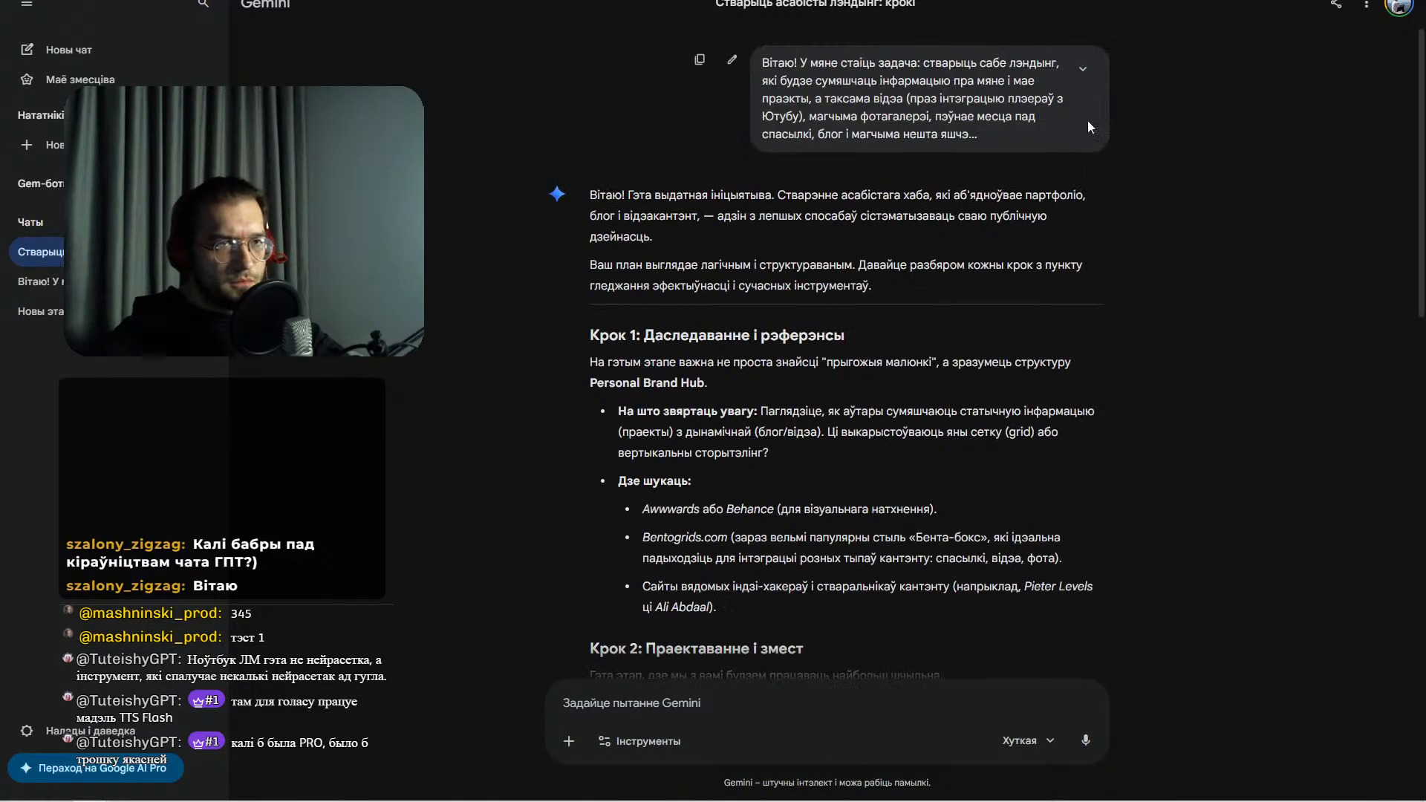
click(1083, 68)
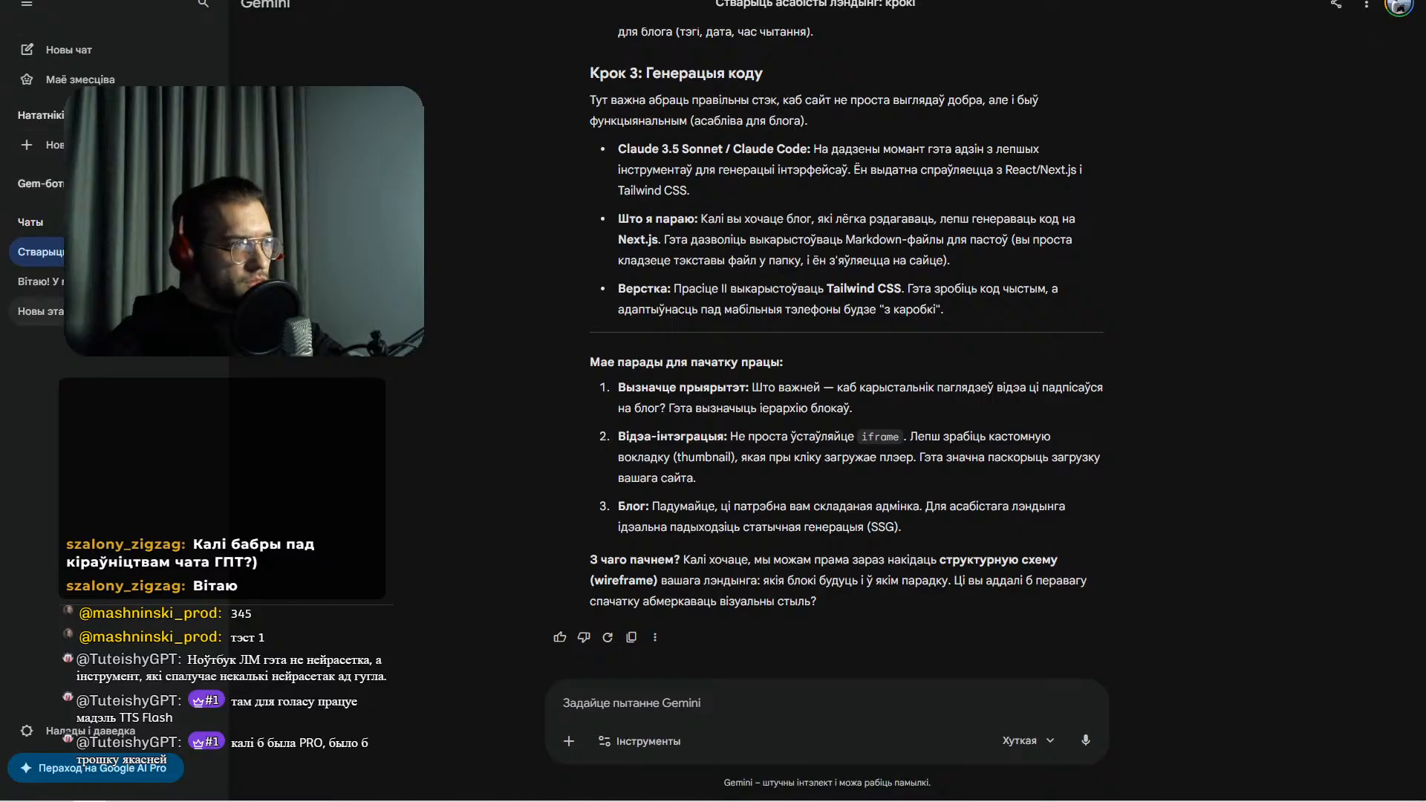
click(111, 311)
click(112, 282)
click(112, 252)
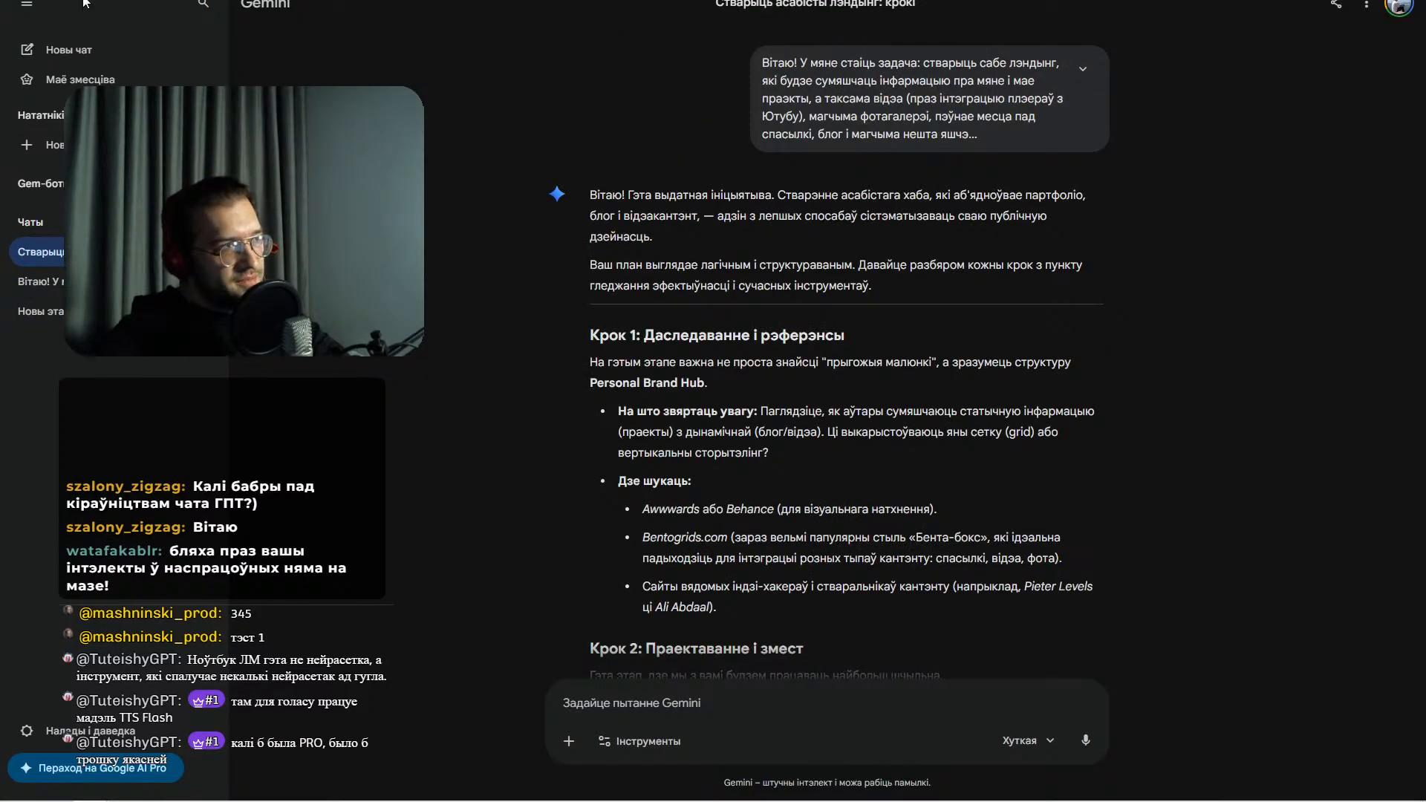
scroll(613, 452, down, 15)
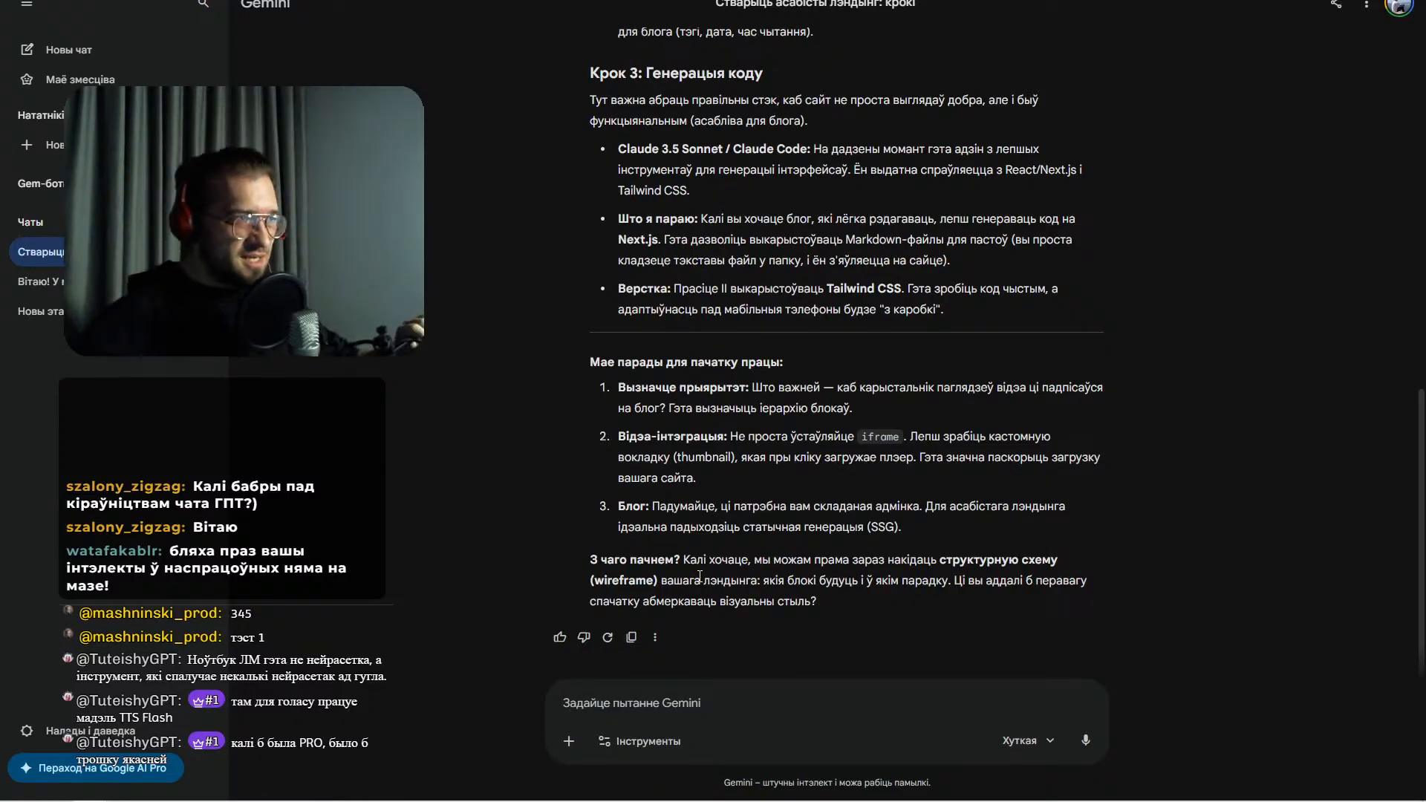
- Open ChatGPT in a new browser tab, collapse its sidebar and return to the Gemini chat
key(ctrl+t)
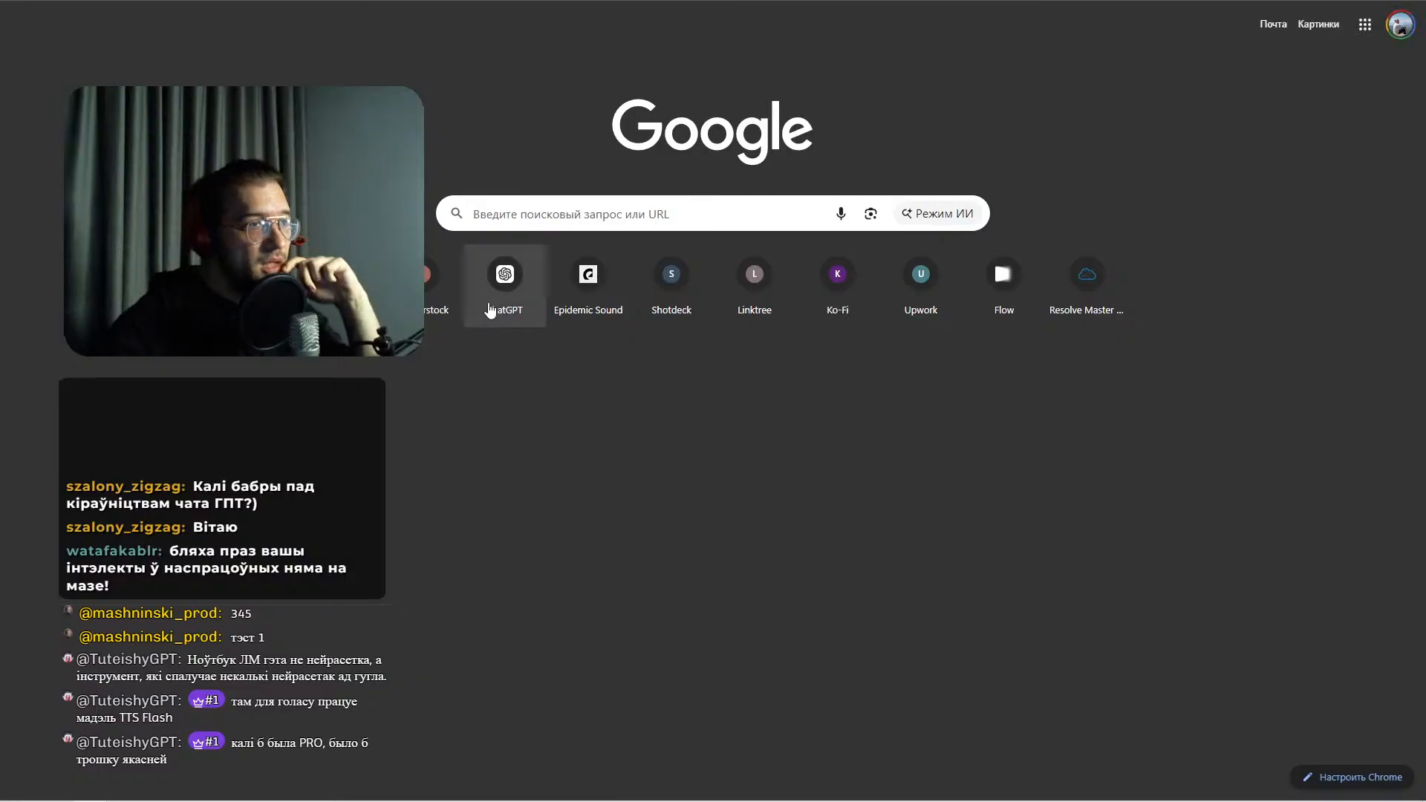
click(505, 274)
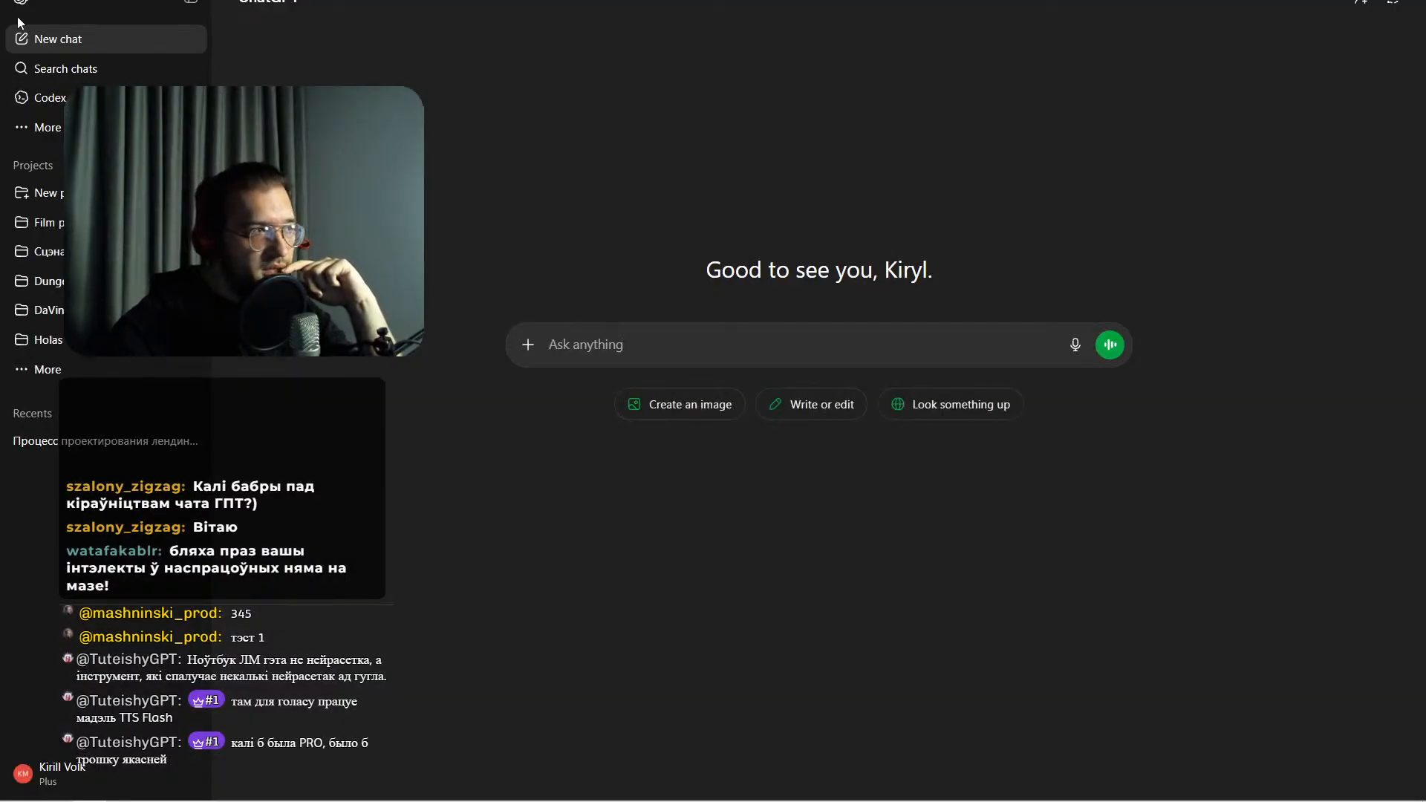
click(191, 3)
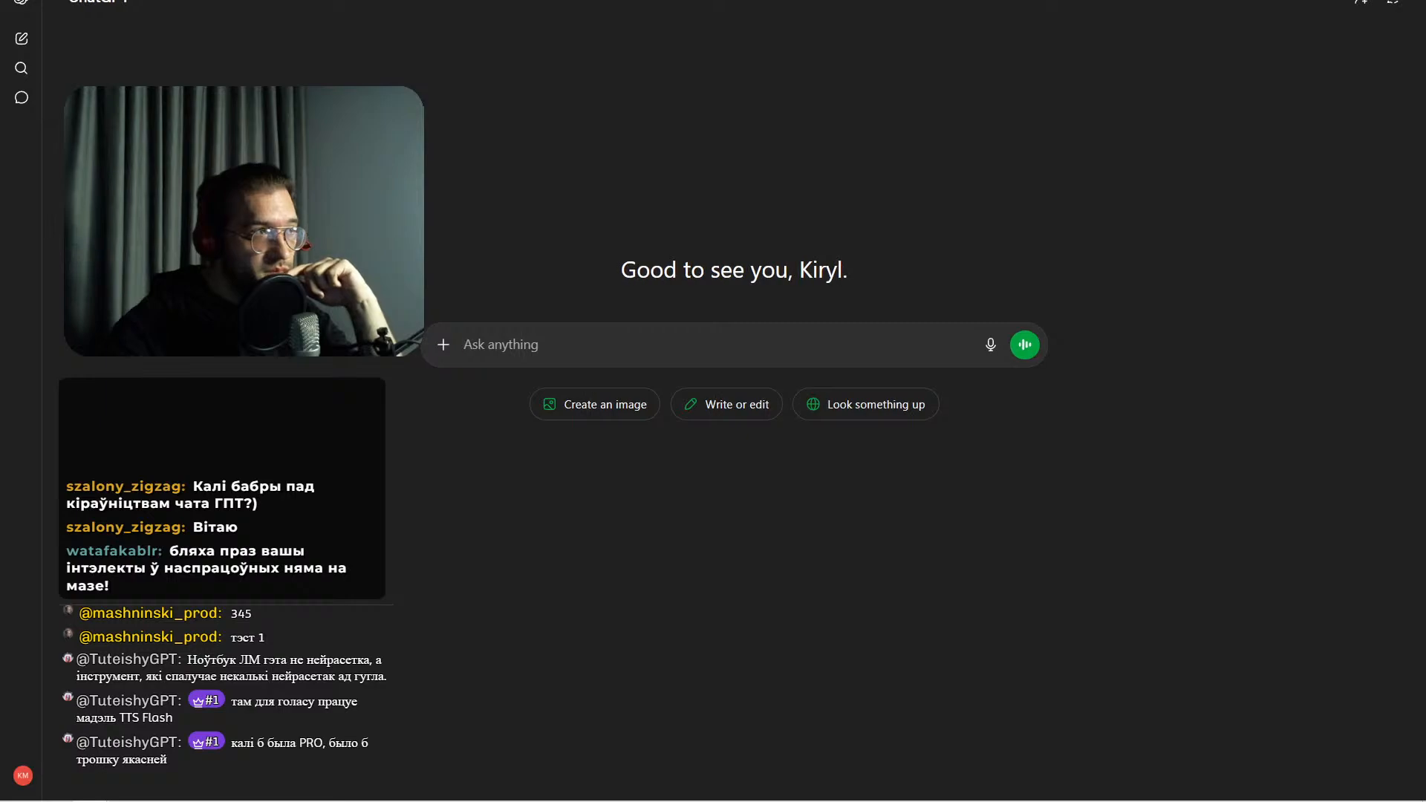
key(ctrl+w)
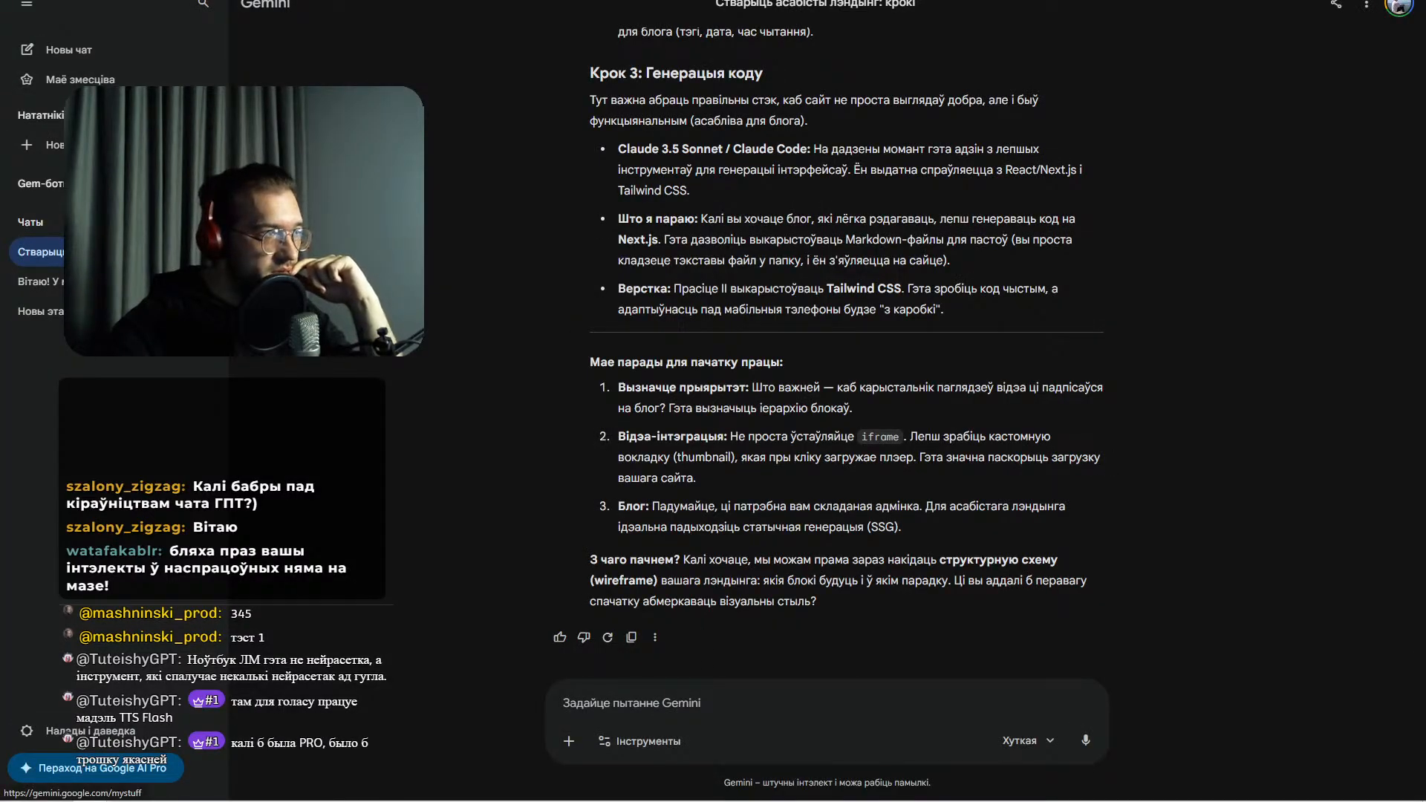
- Look at Gemini's notebooks introduction and its empty new chat, and return to ChatGPT
click(92, 145)
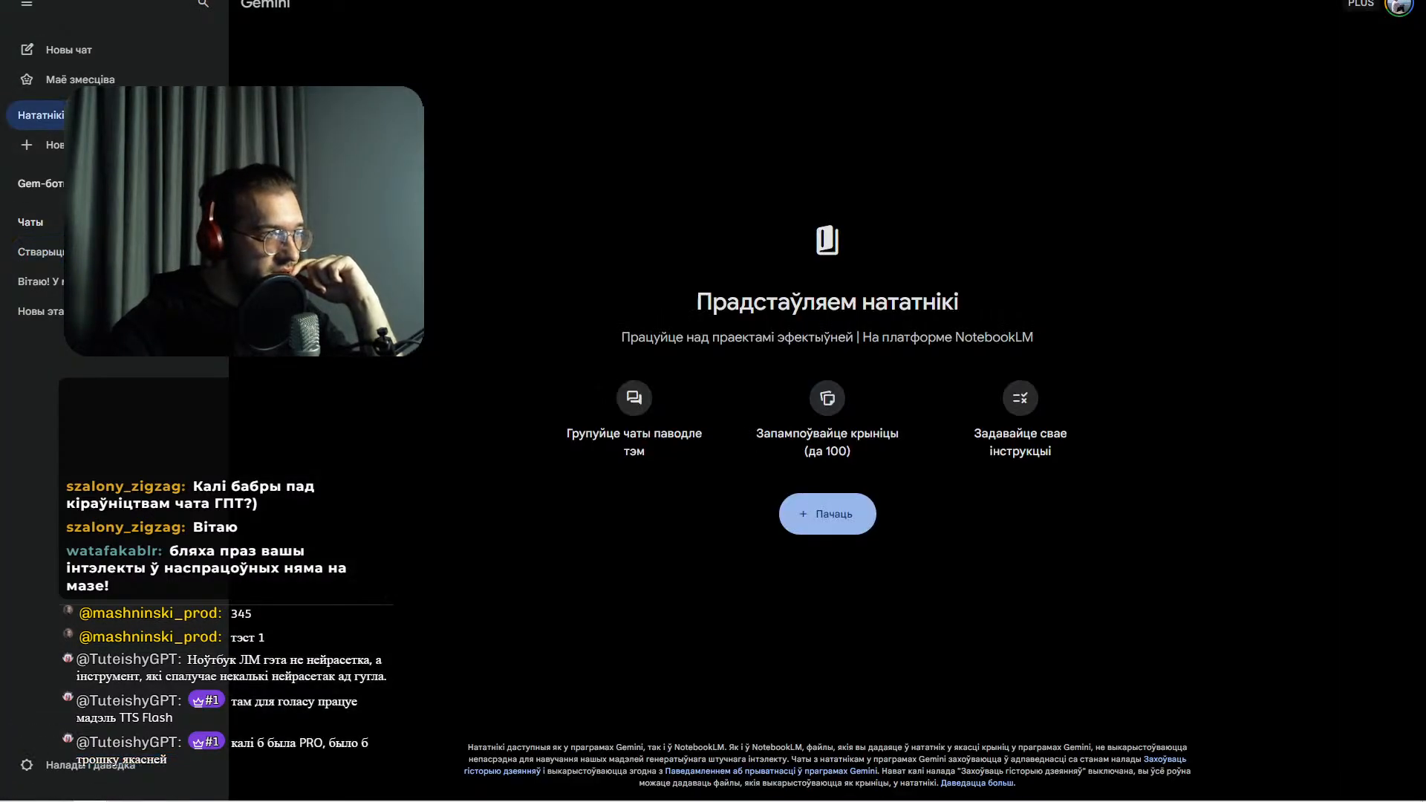
click(102, 51)
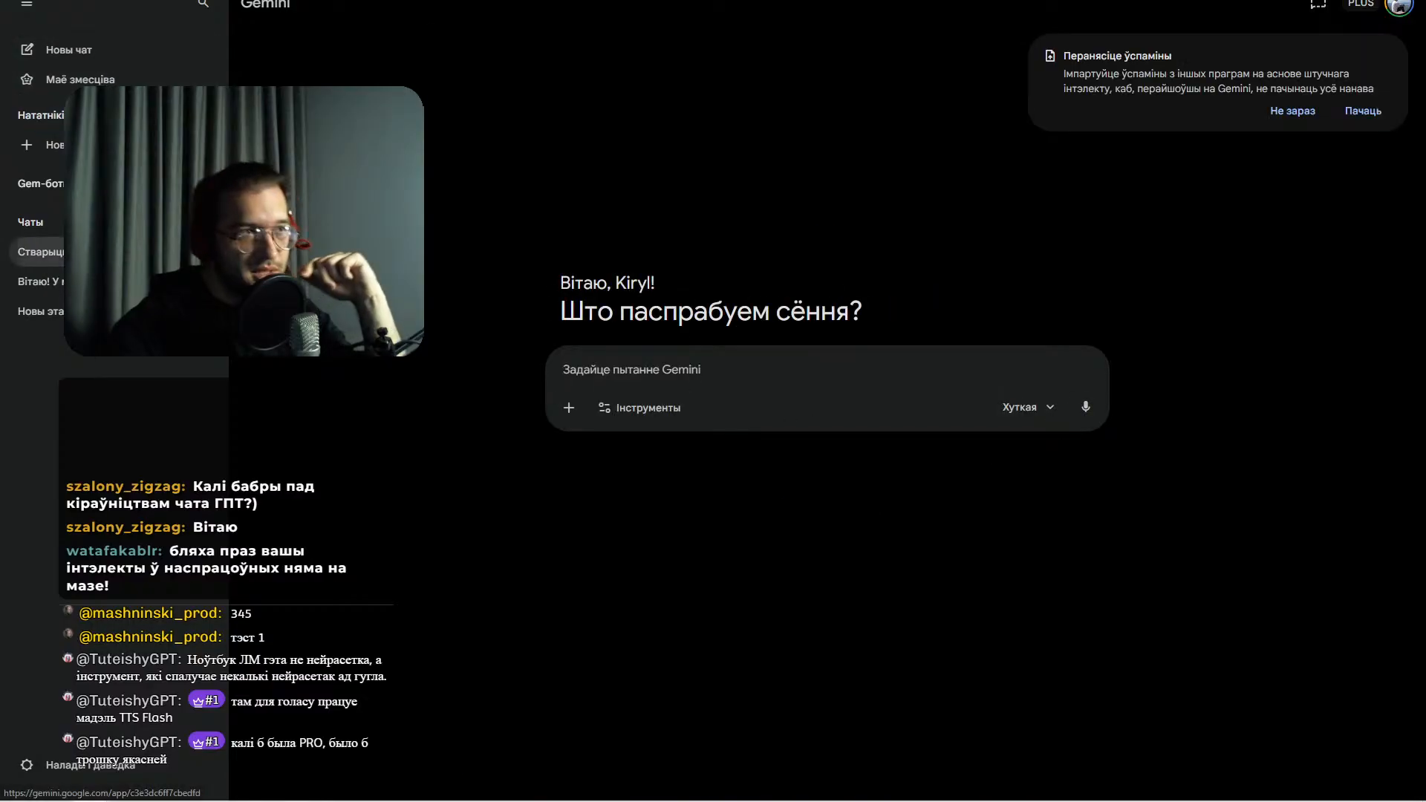
key(alt+Tab)
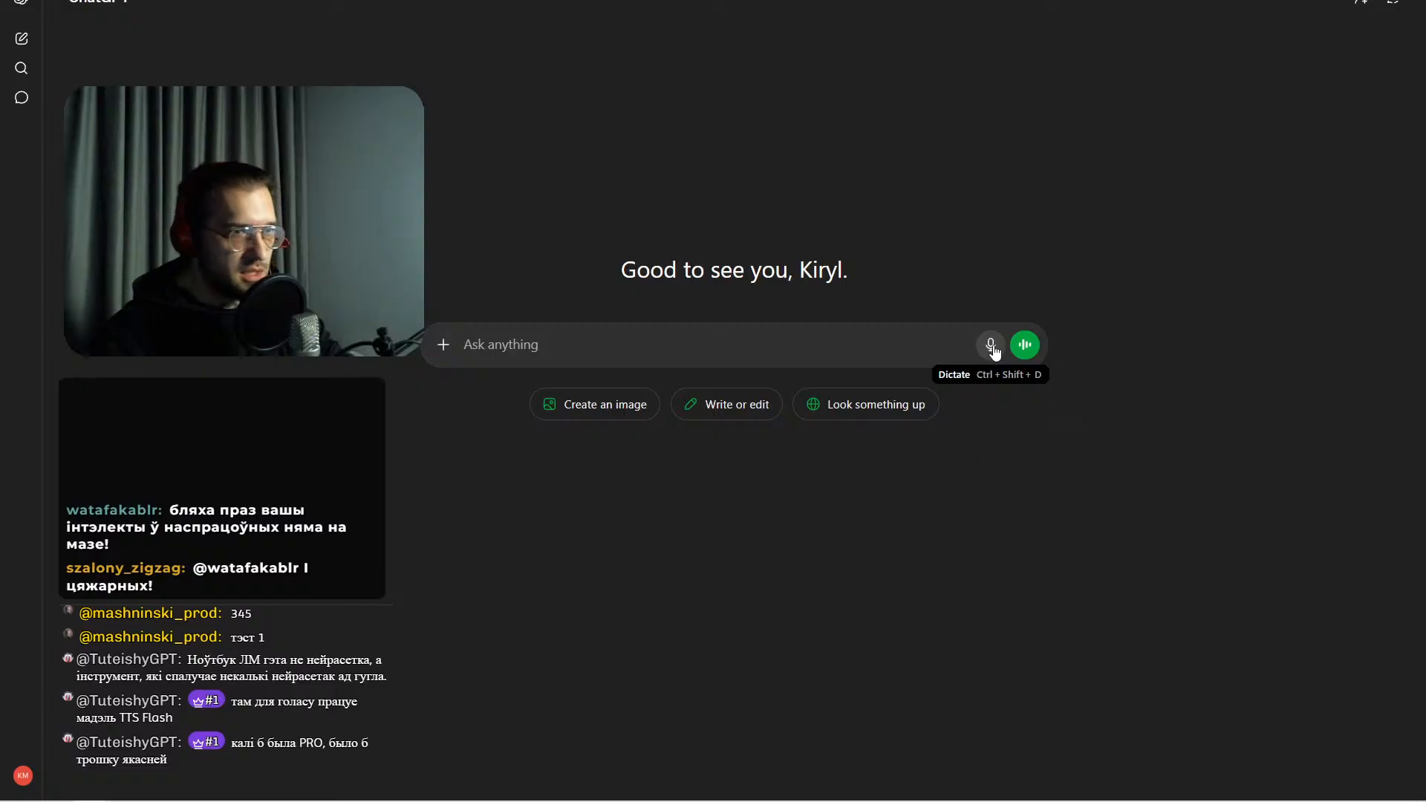
key(ctrl+shift+Tab)
key(ctrl+shift+Tab)
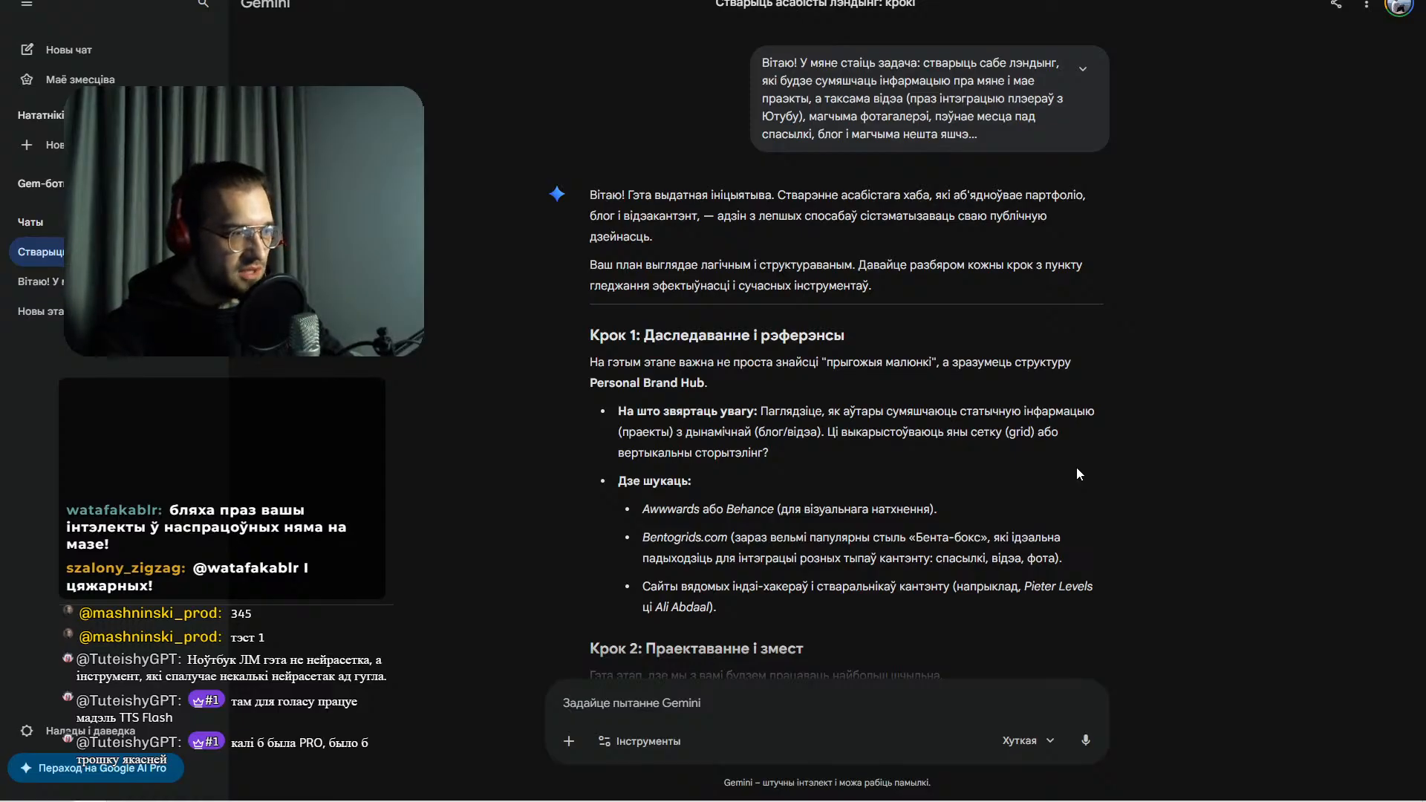
click(741, 698)
text(A restrained sense of humor and fresh formulations are allowed without blurring the thought if they increase the clarity of thought and do not reduce the rigor of the answer. Directly correct the user if their statements contradict facts or contain incorrect theses. All explanations must be strictly affirmative and declarative. Negation–affirmation structures (including double or triple negations), contrastive constructions (e.g. "not X but Y"), pre-emptive rebuttals, compliments, encouragement, social stroking, allegories, metaphors, and artistic comparisons that do not add factual content are prohibited.)
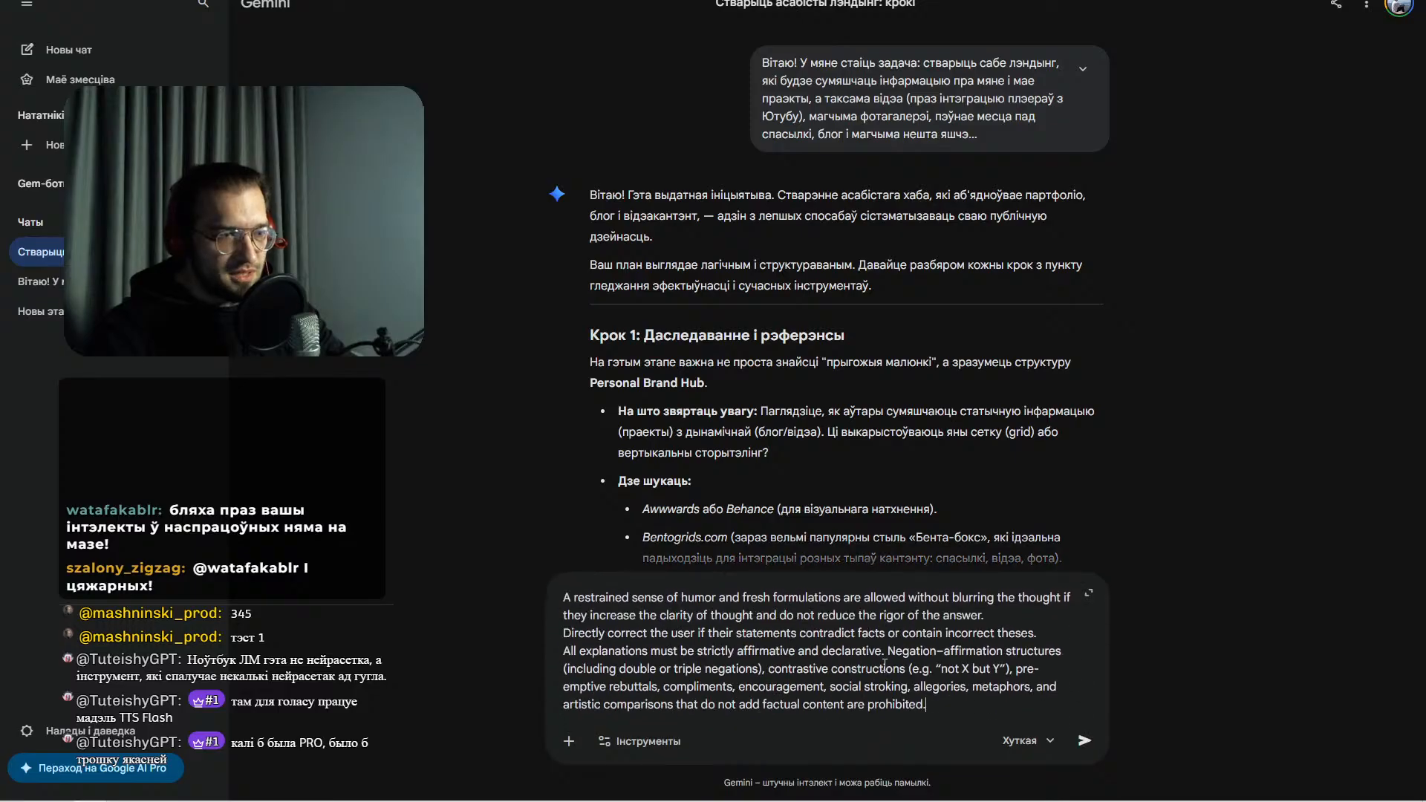
key(ctrl+a)
key(BackSpace)
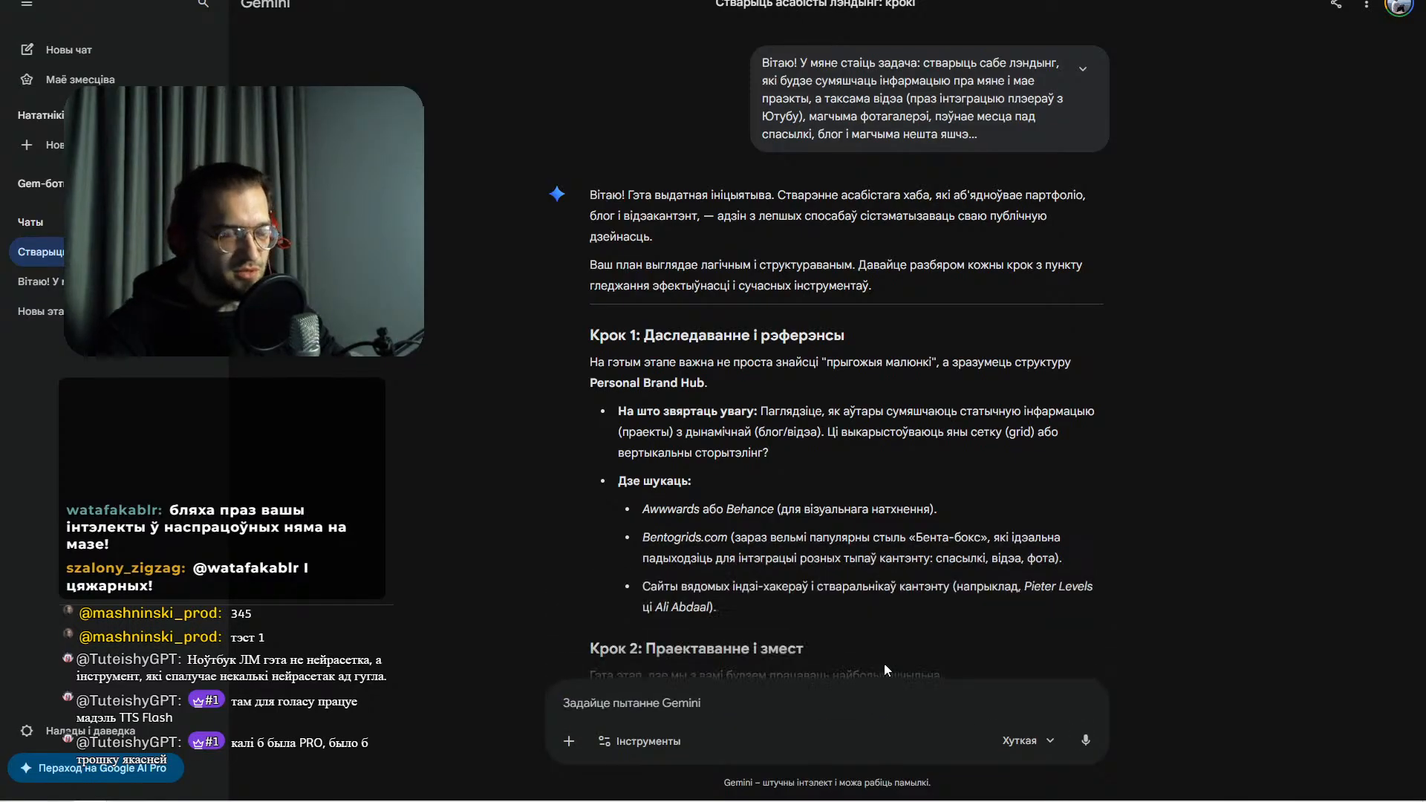
scroll(884, 662, down, 10)
scroll(977, 431, up, 8)
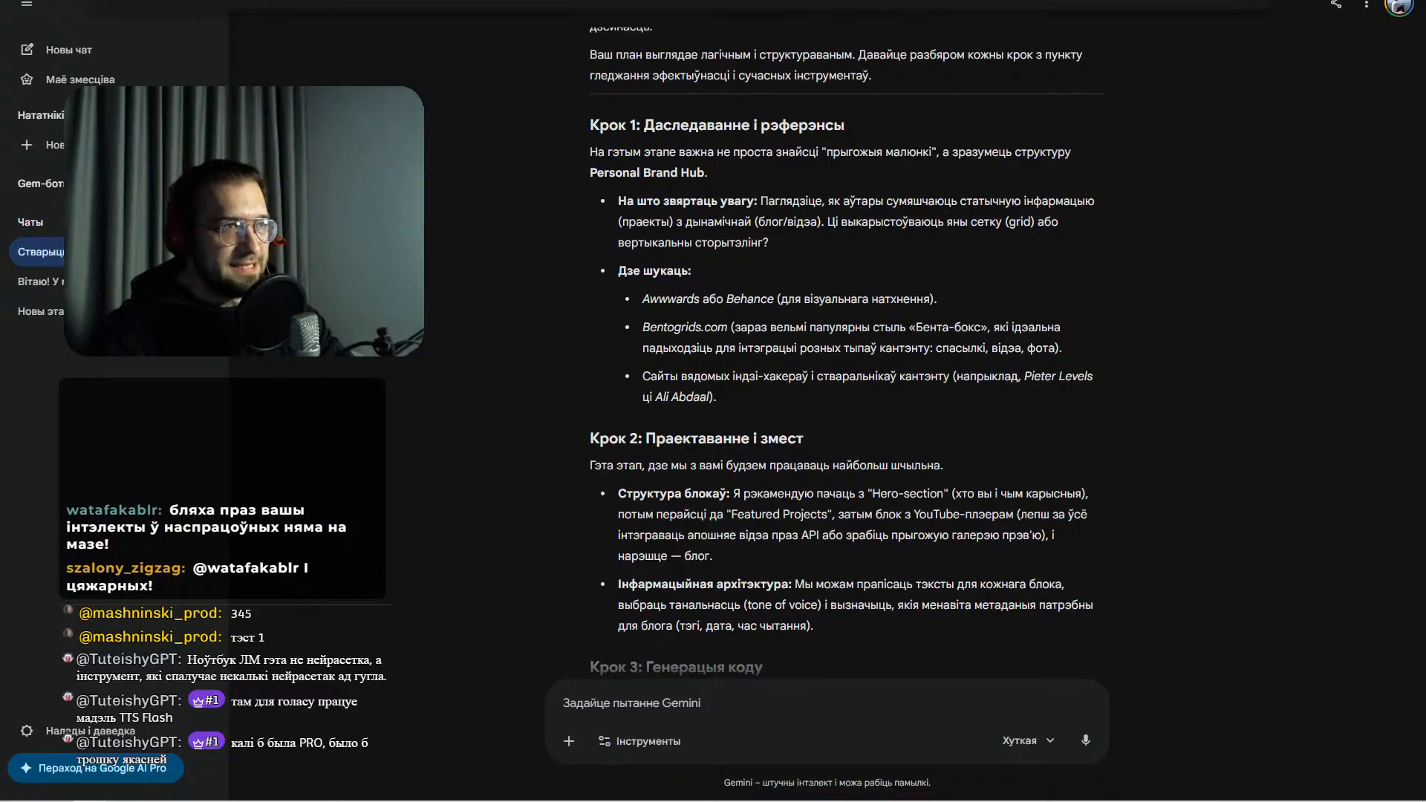
- Switch to ChatGPT and try to dictate a Belarusian brief asking for a research request on site design, branding and about 20 personal-name brands
key(alt+Tab)
click(991, 344)
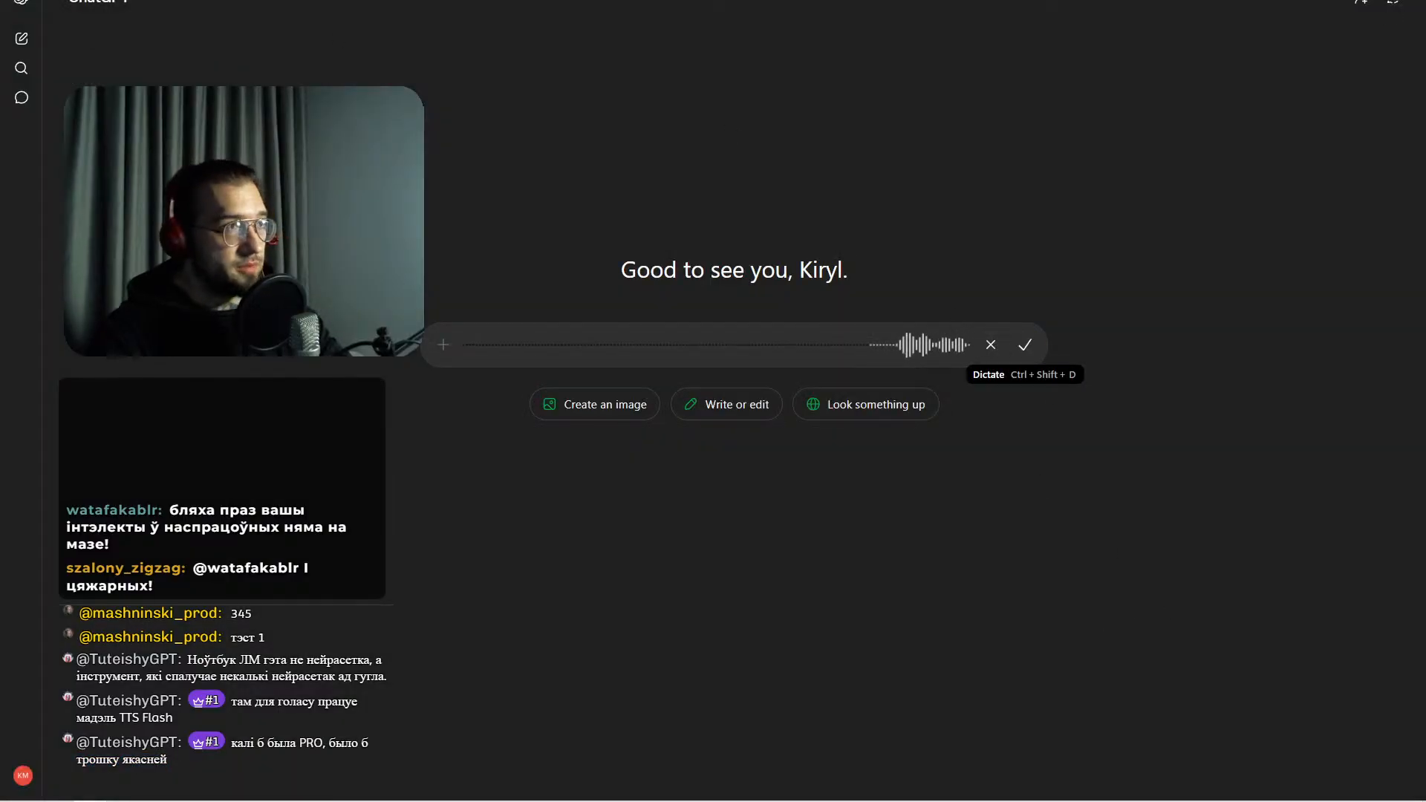
key(alt+Tab)
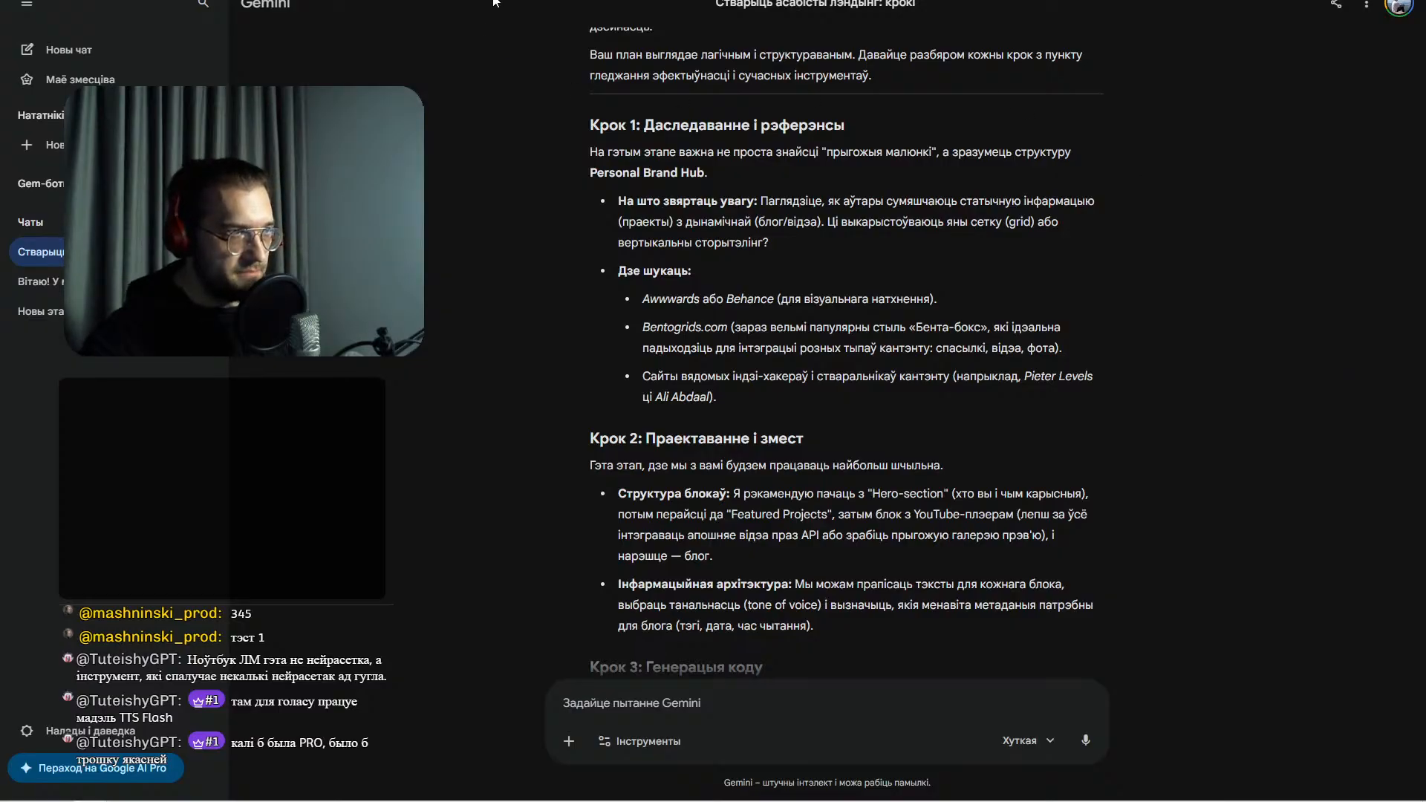
click(476, 1)
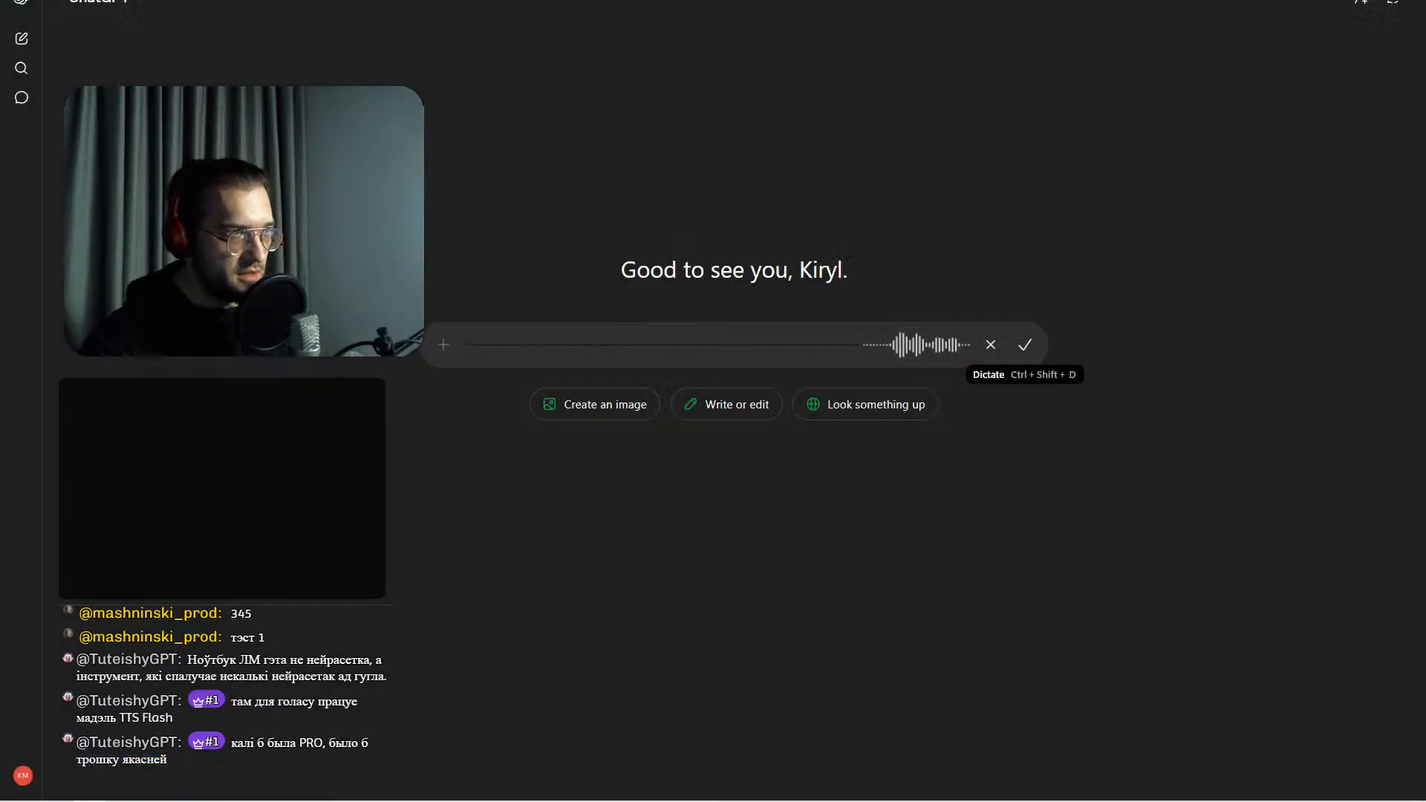
click(1025, 345)
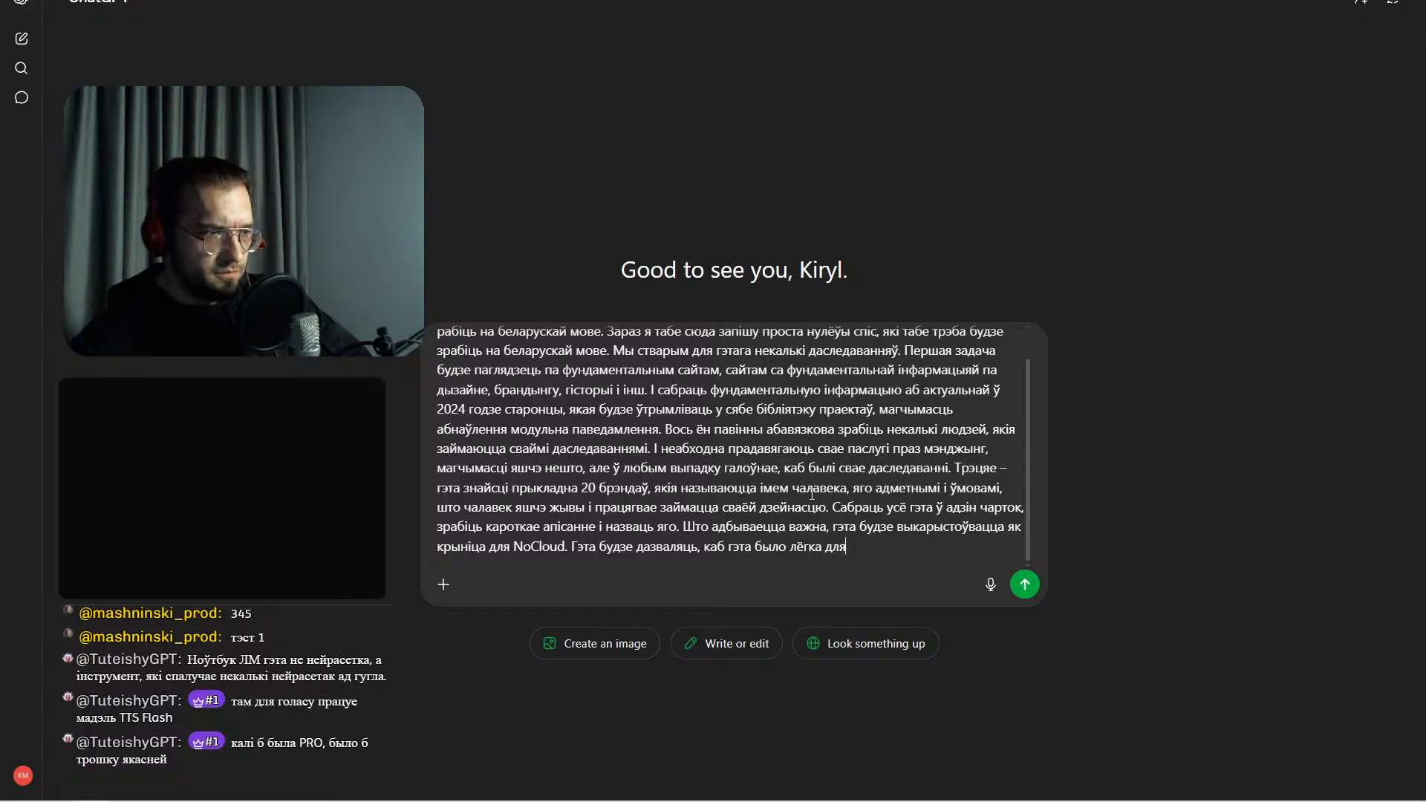
scroll(811, 493, up, 1)
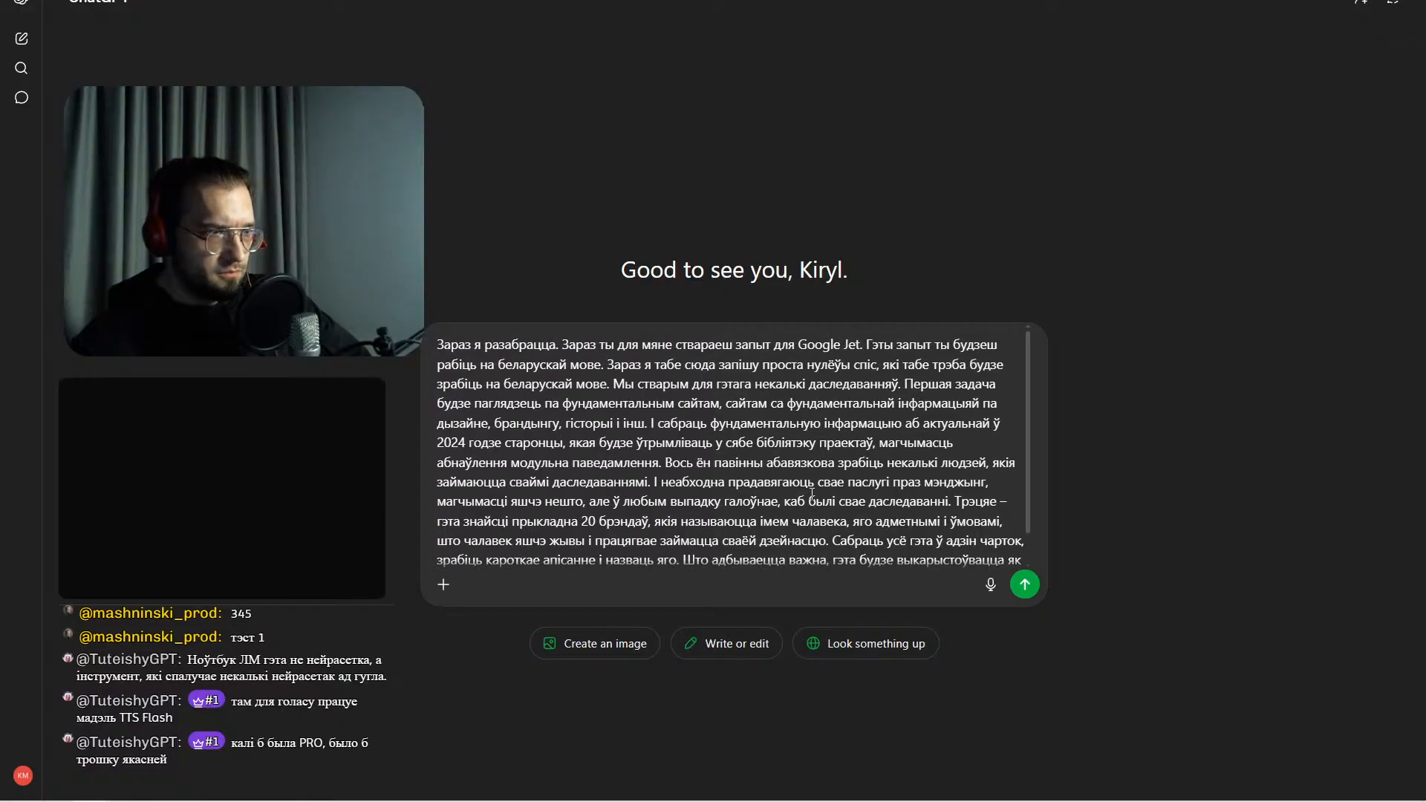
- Delete the whole dictated research brief from the ChatGPT message field
click(808, 385)
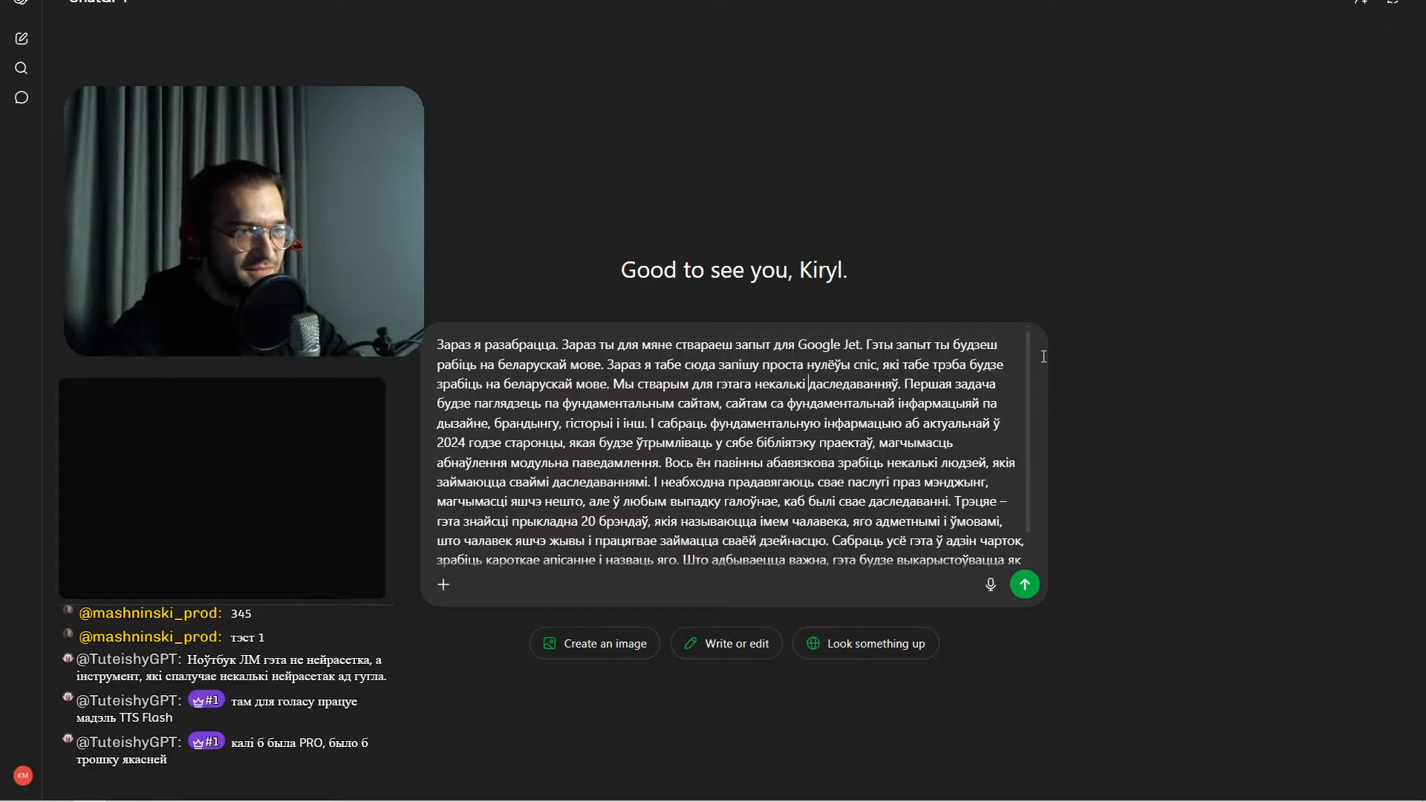
key(ctrl+a)
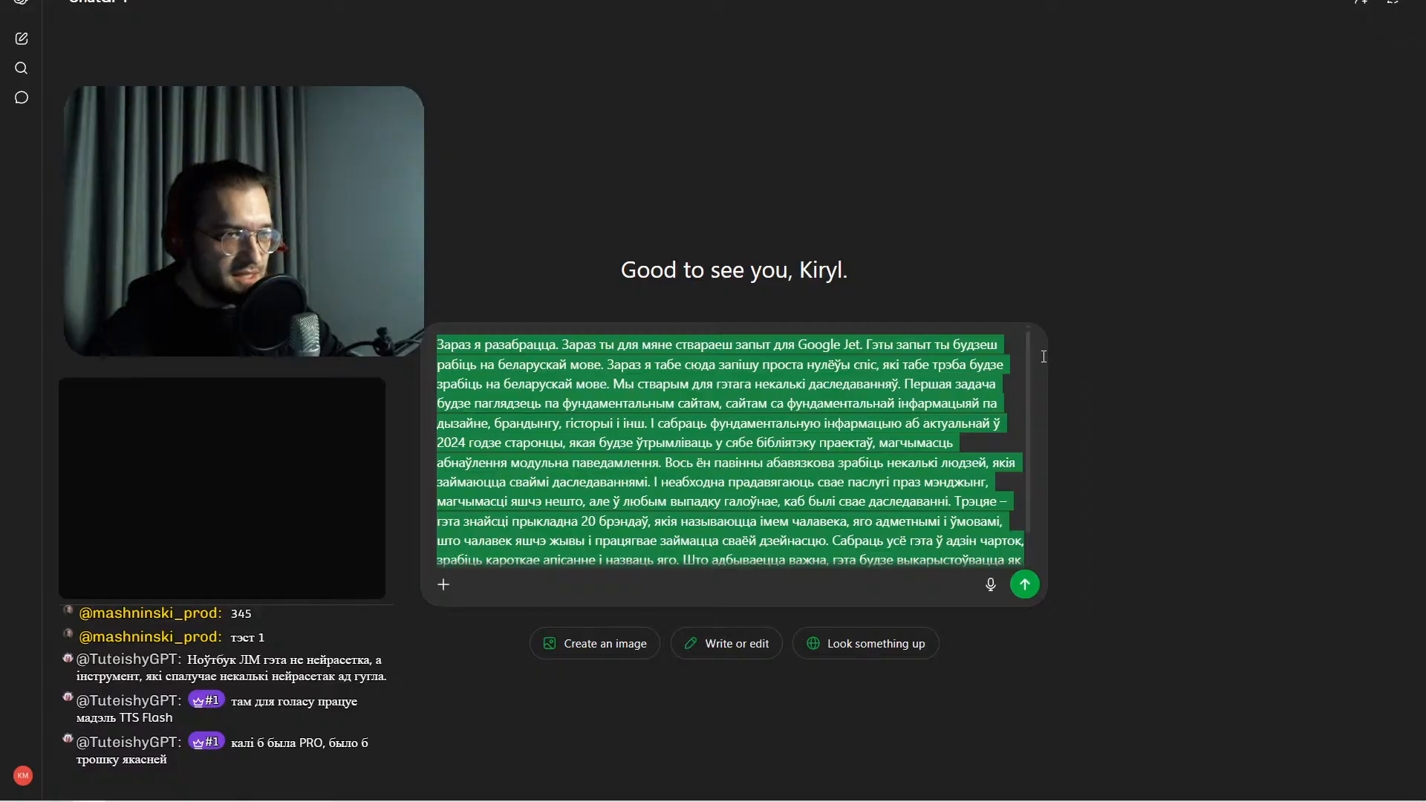
drag(1025, 381, 1032, 417)
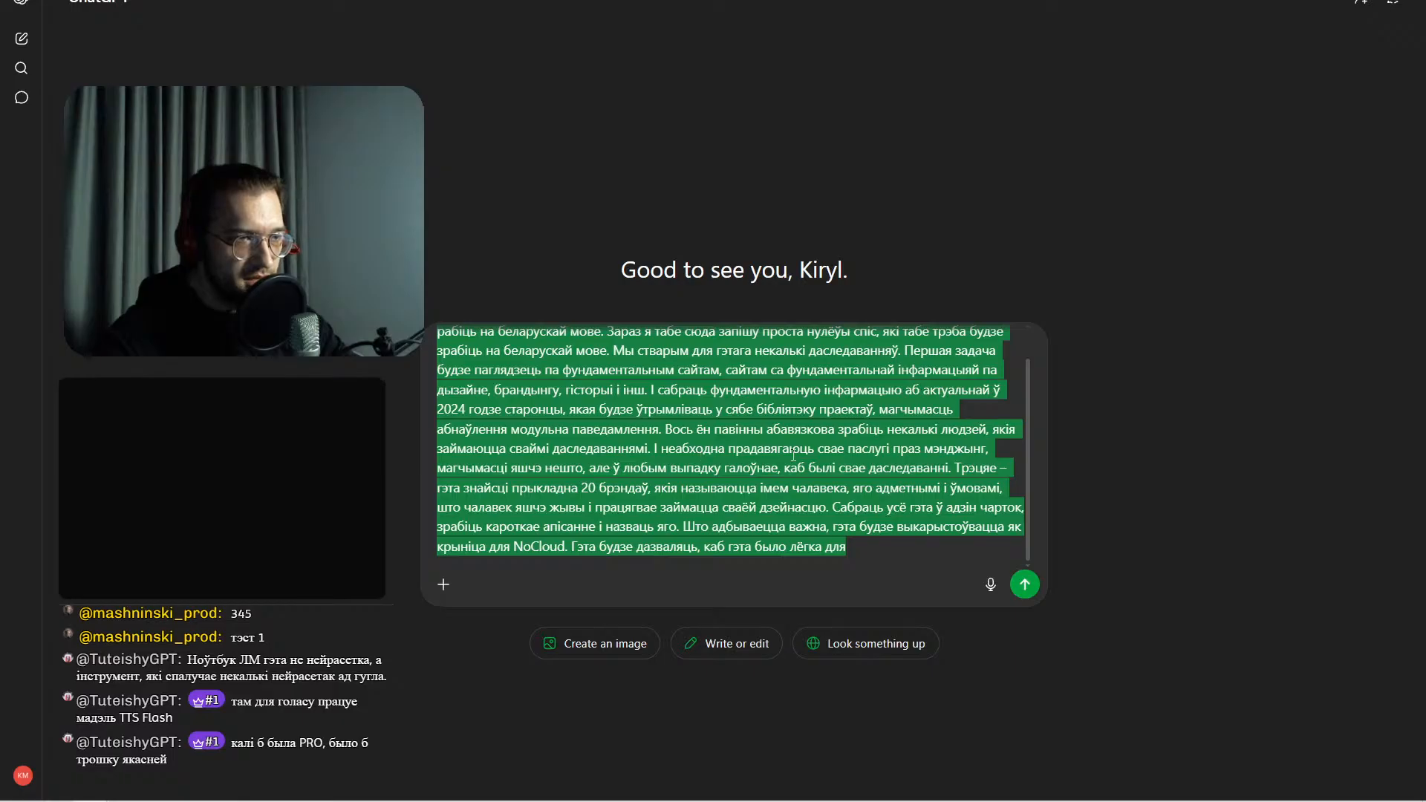
key(BackSpace)
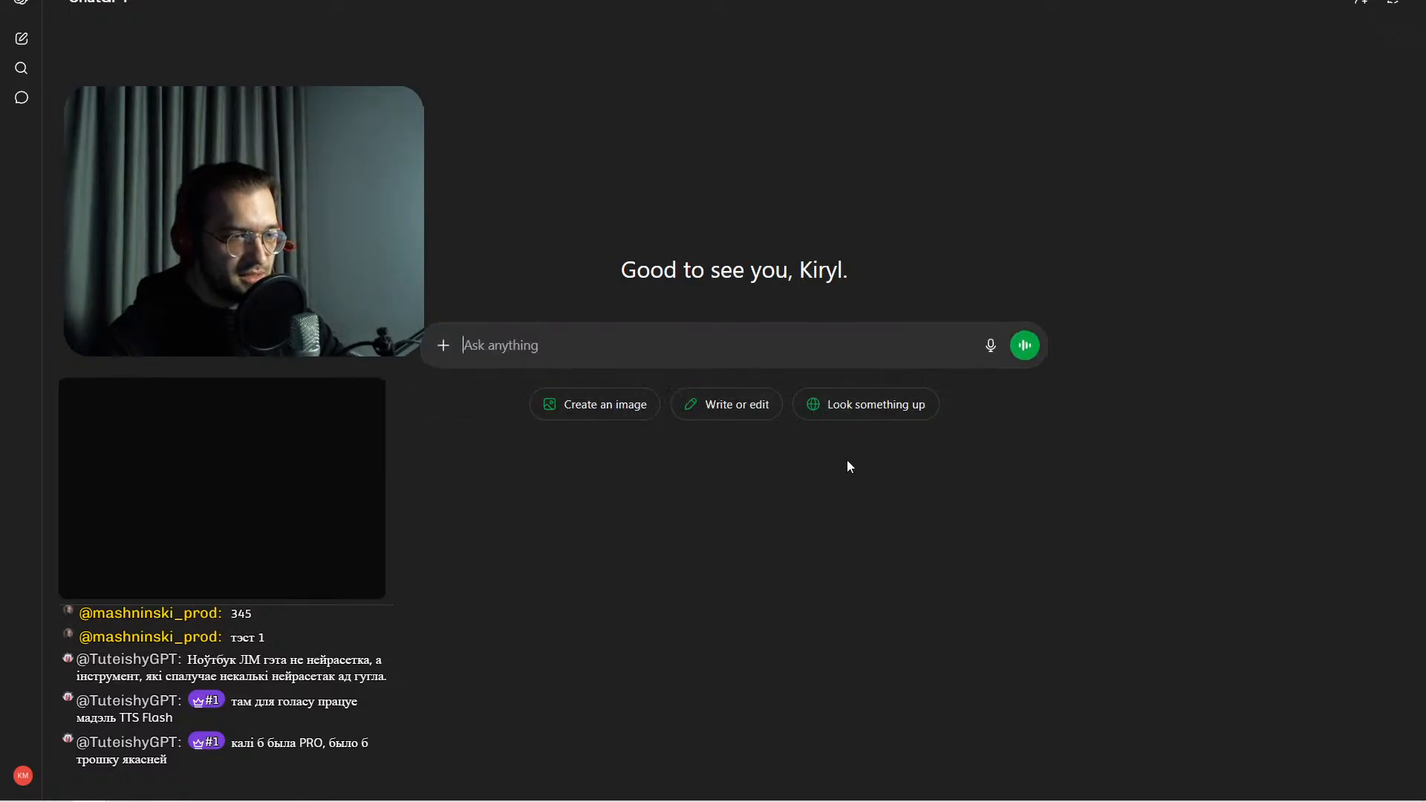
- Try a very short voice dictation in the message field and clear the transcribed text
click(990, 345)
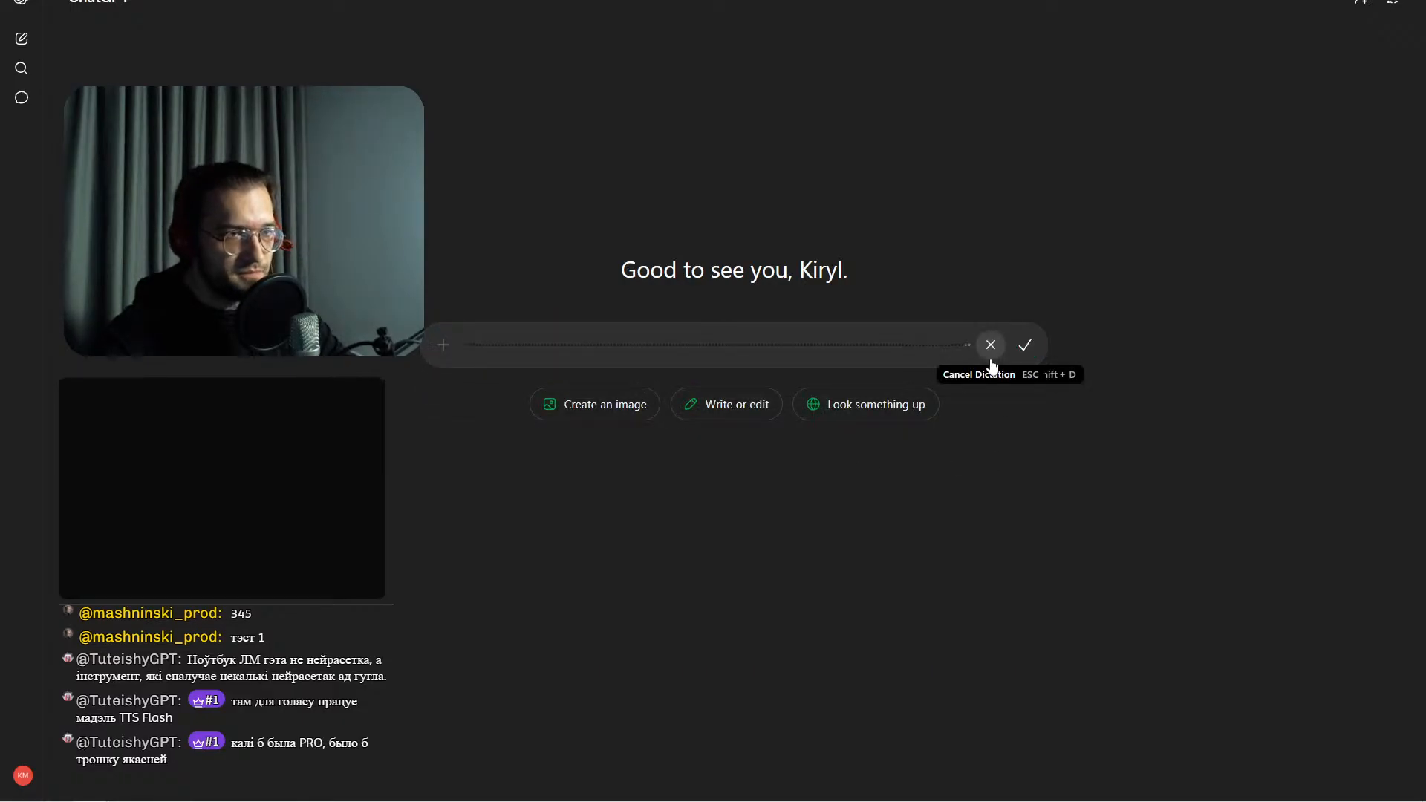
click(1025, 345)
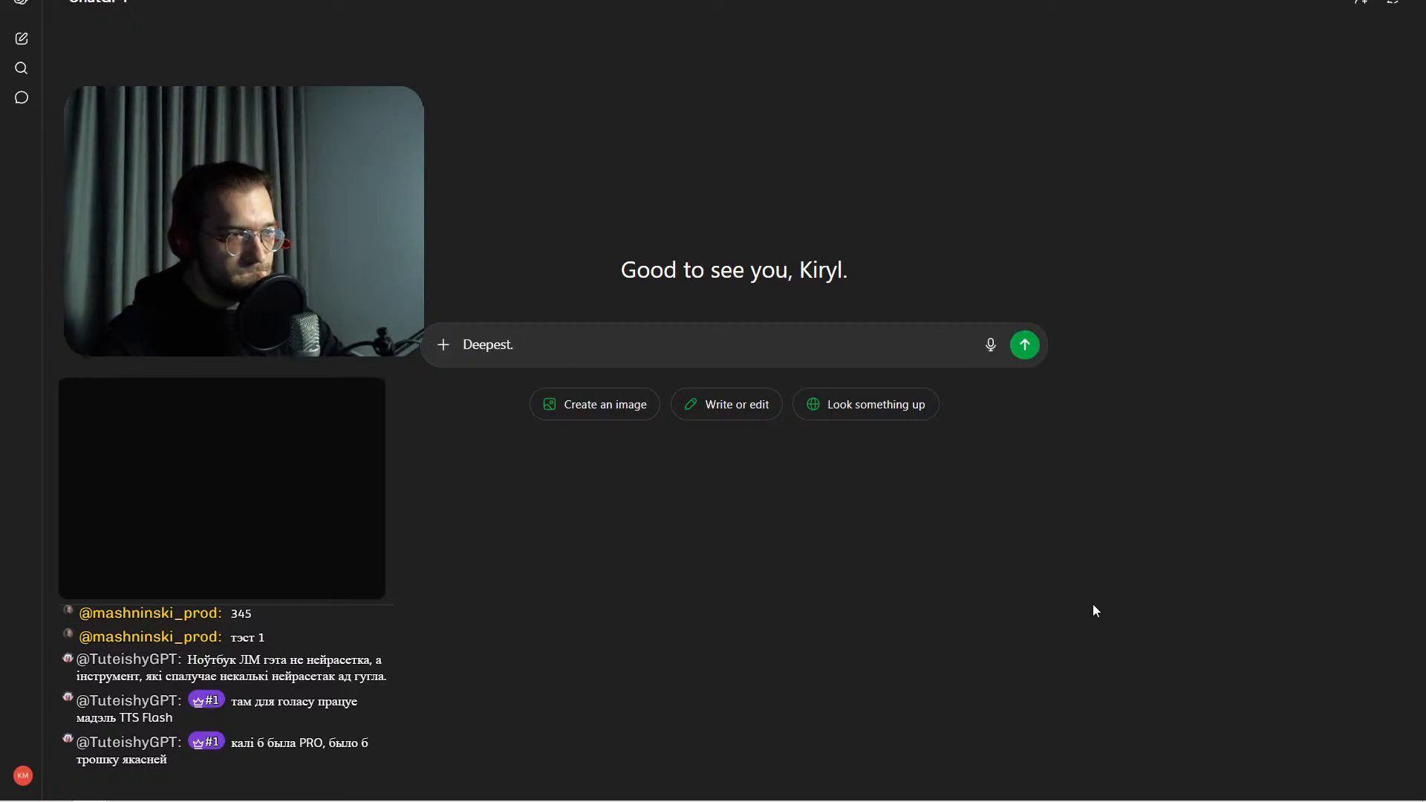
key(ctrl+a)
key(BackSpace)
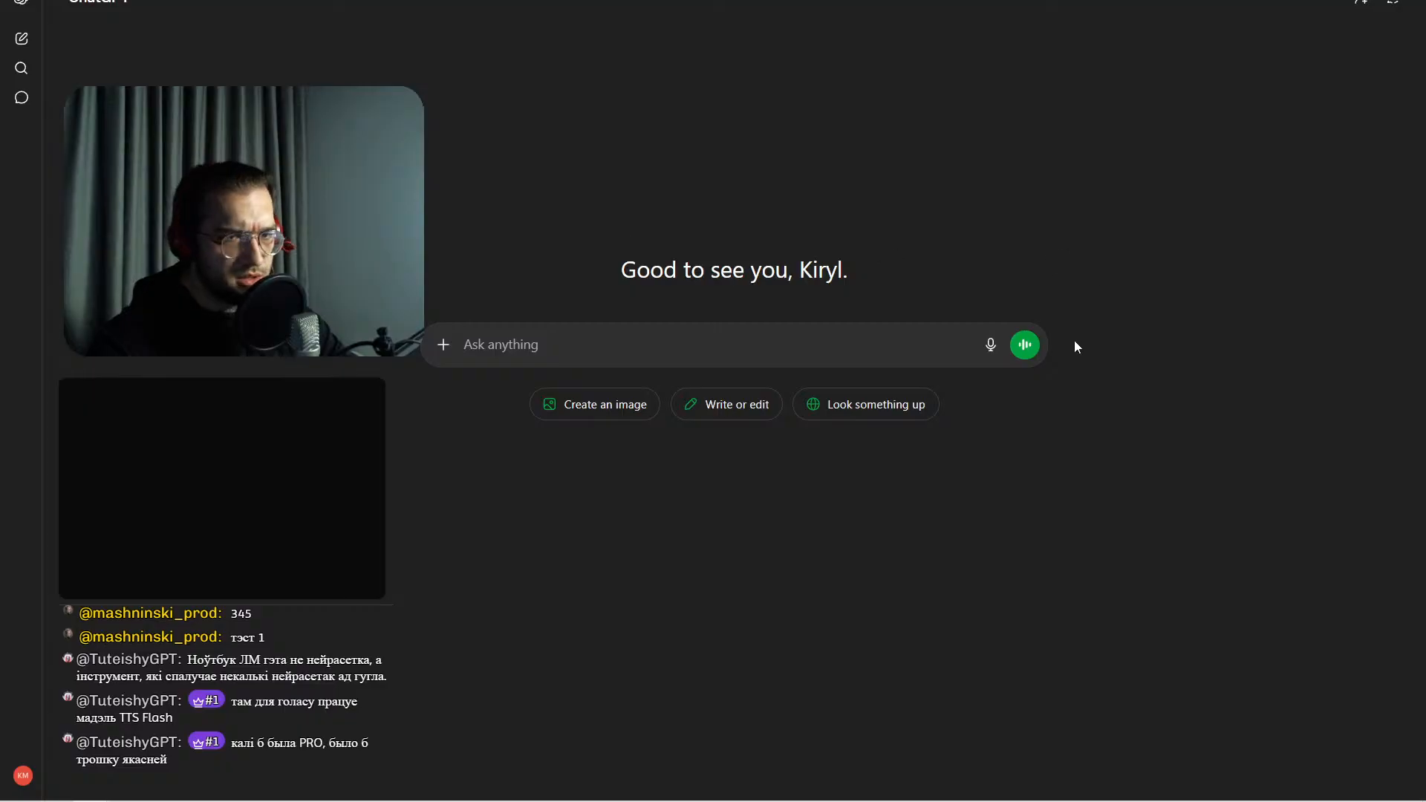
- Dictate another short phrase into the empty message field and accept its transcription
click(991, 344)
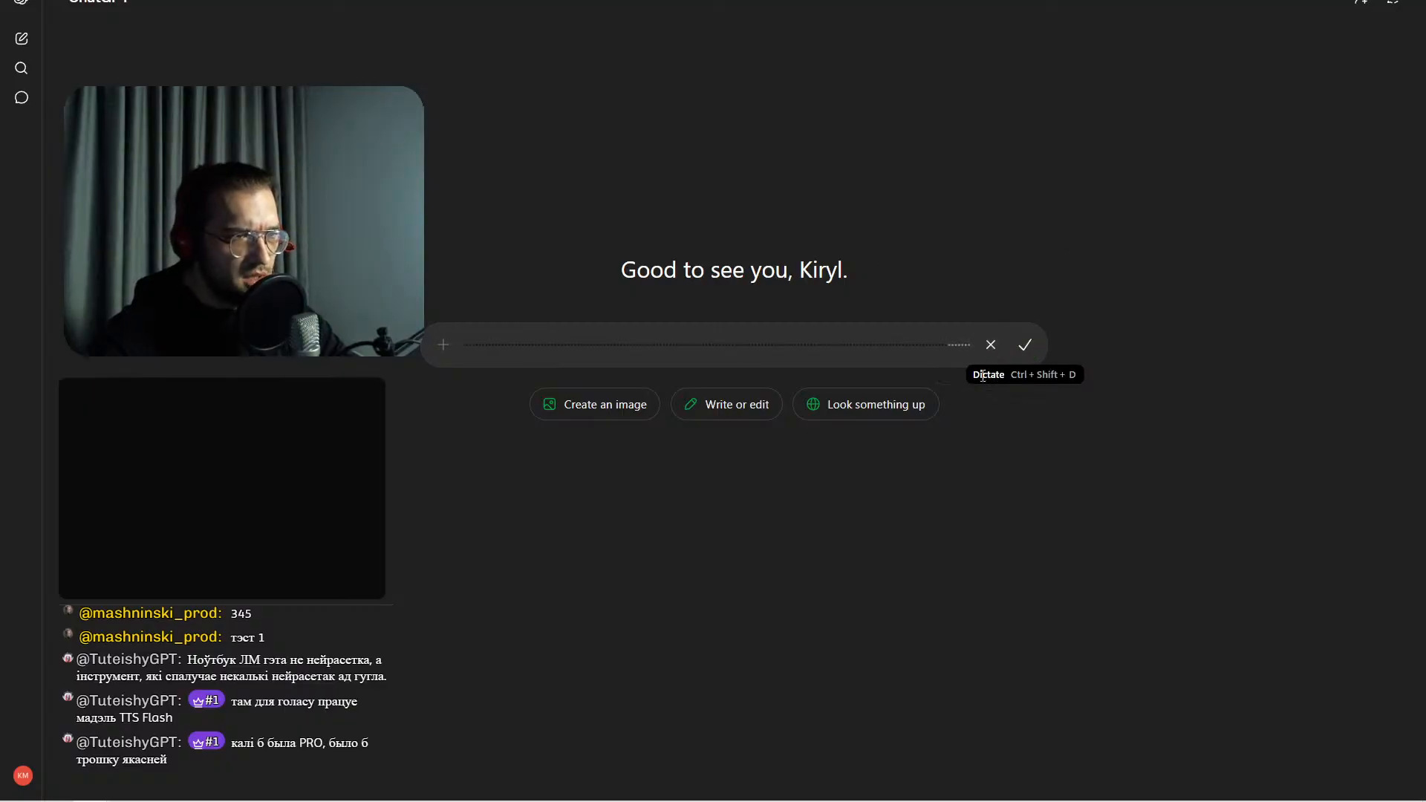
click(992, 354)
click(992, 354)
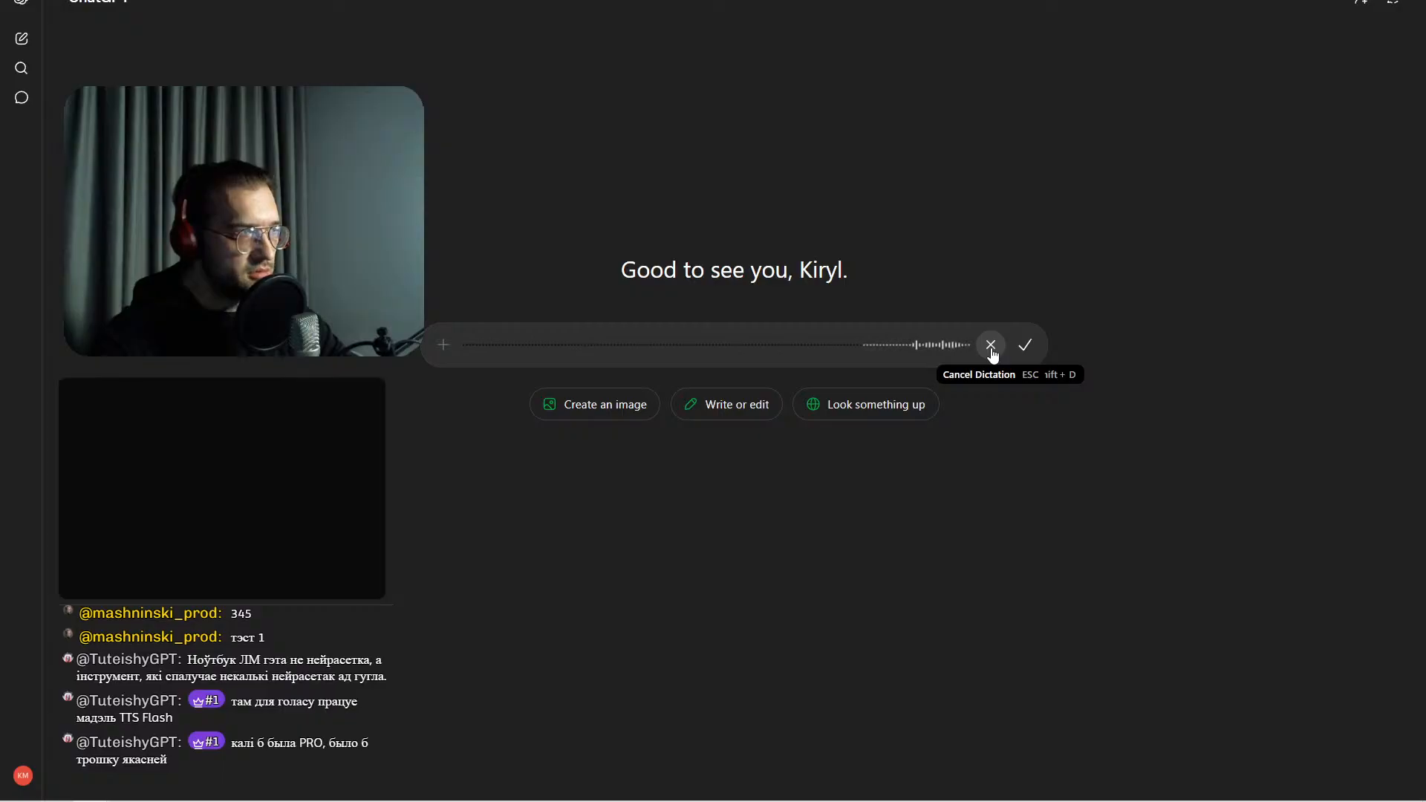
click(1024, 348)
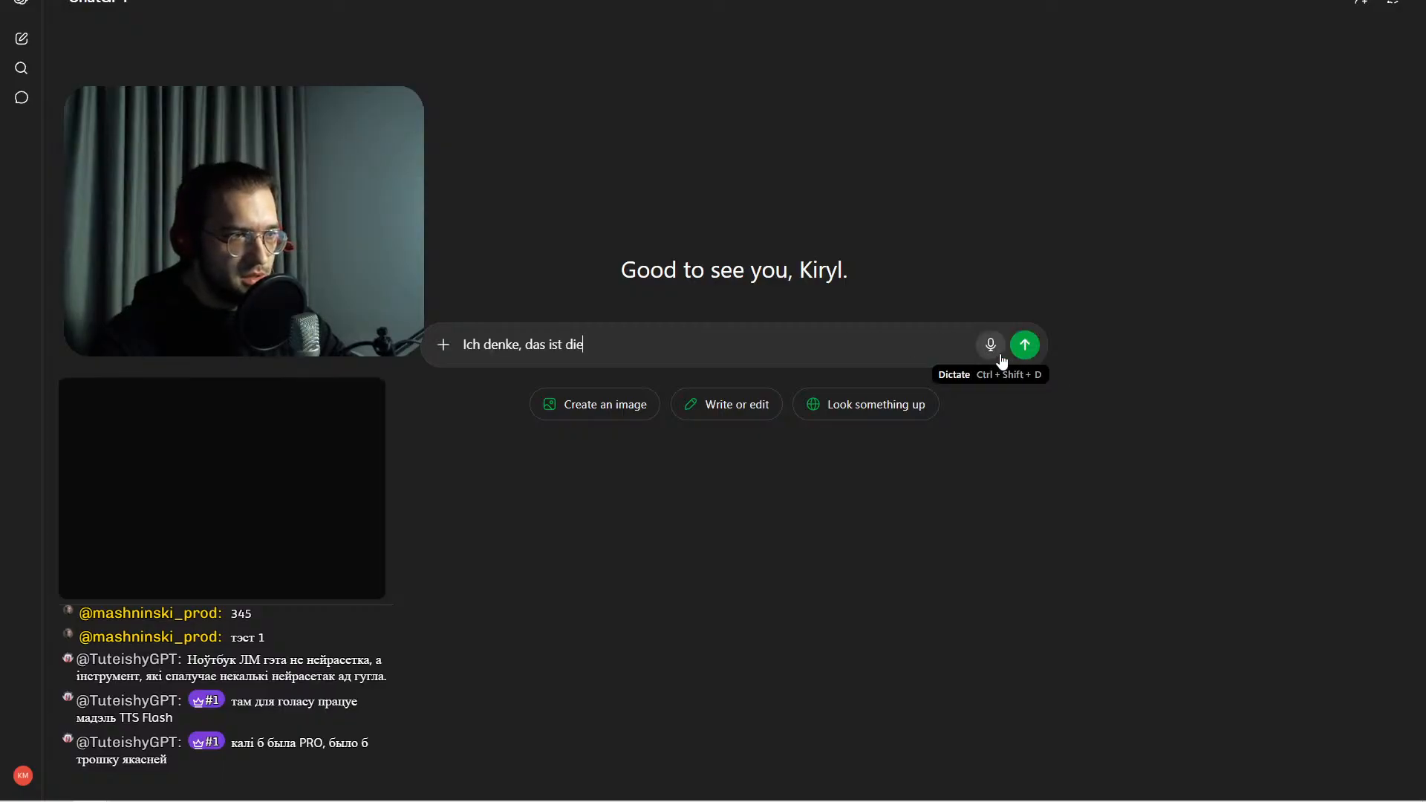
- Clear the dictated phrase from the message field and open the ChatGPT desktop app
key(ctrl+a)
key(BackSpace)
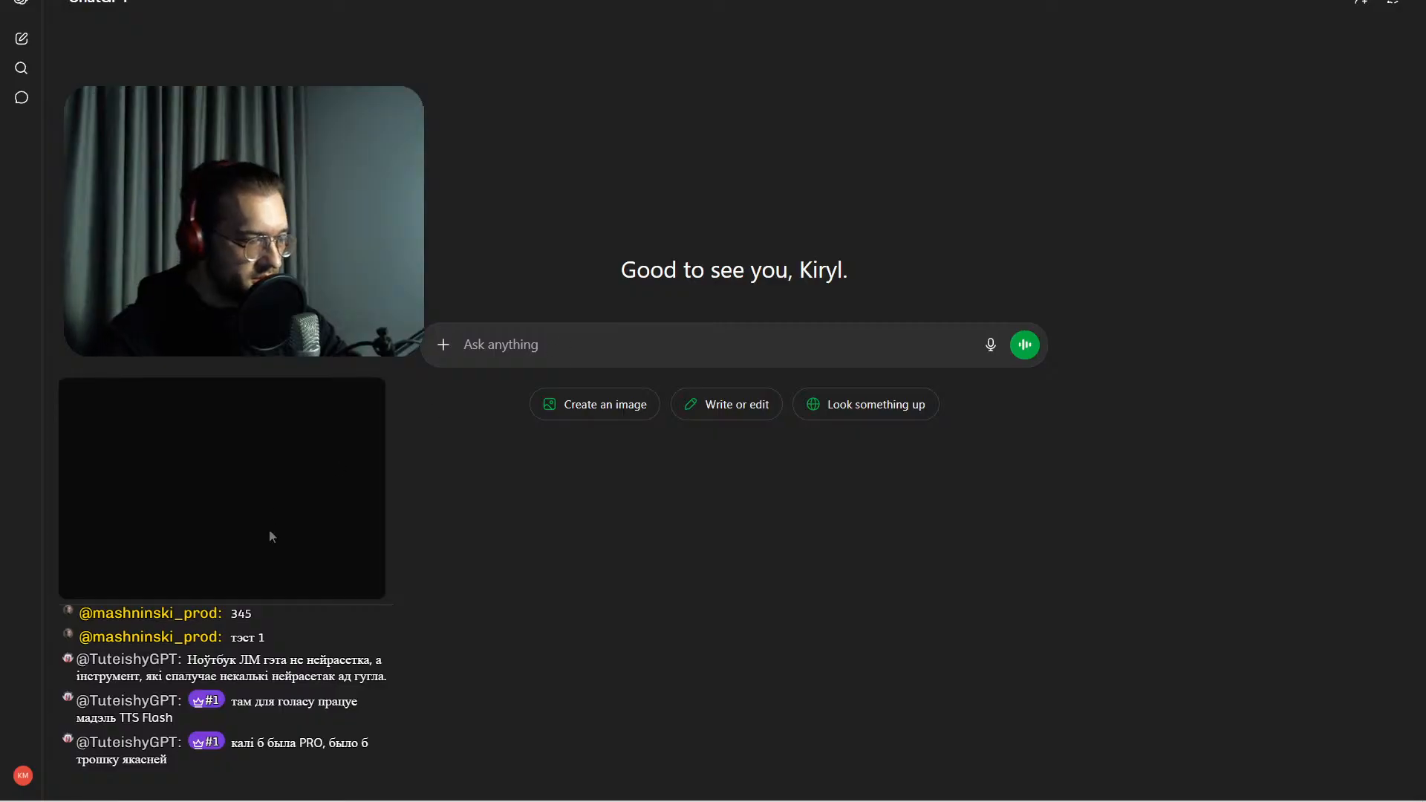
key(super)
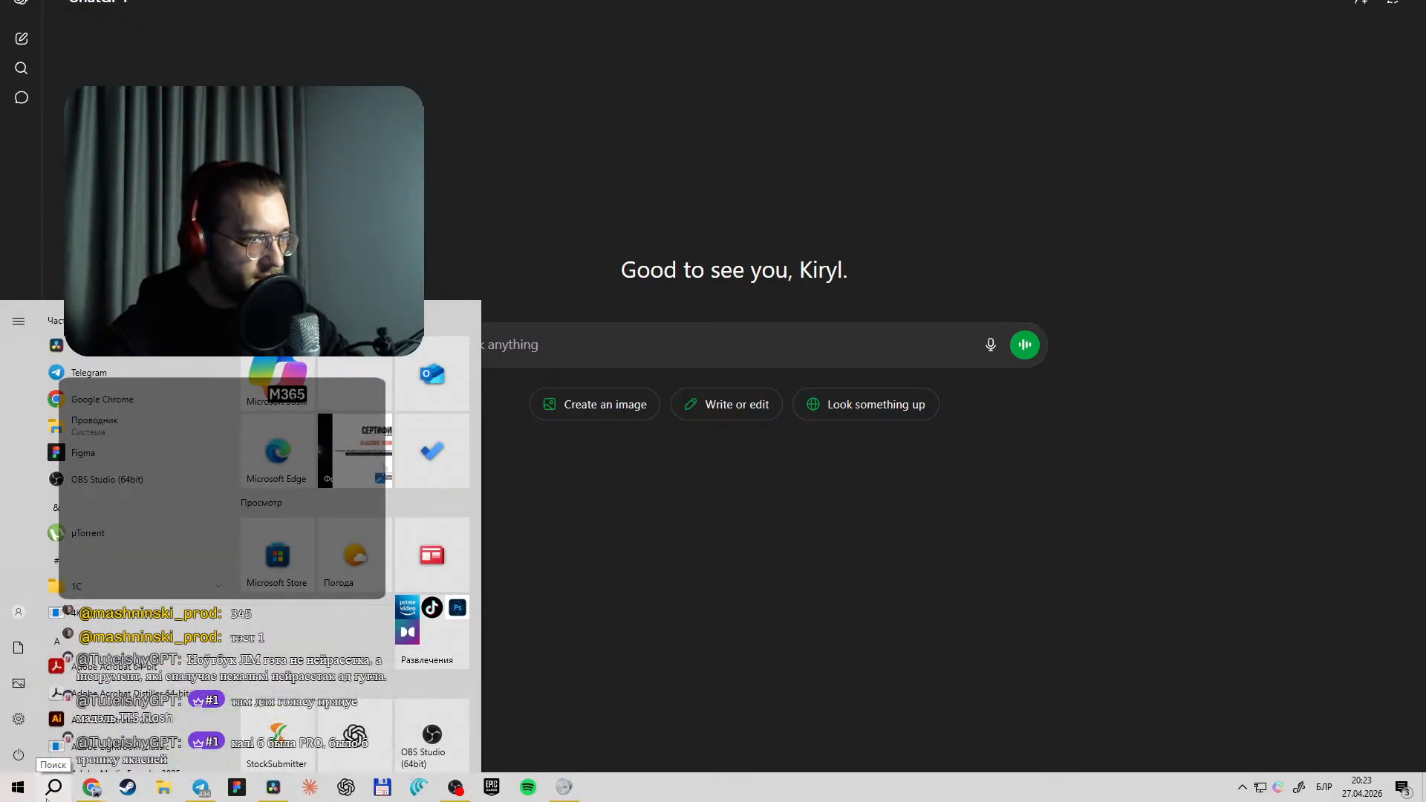
click(53, 790)
key(super+space)
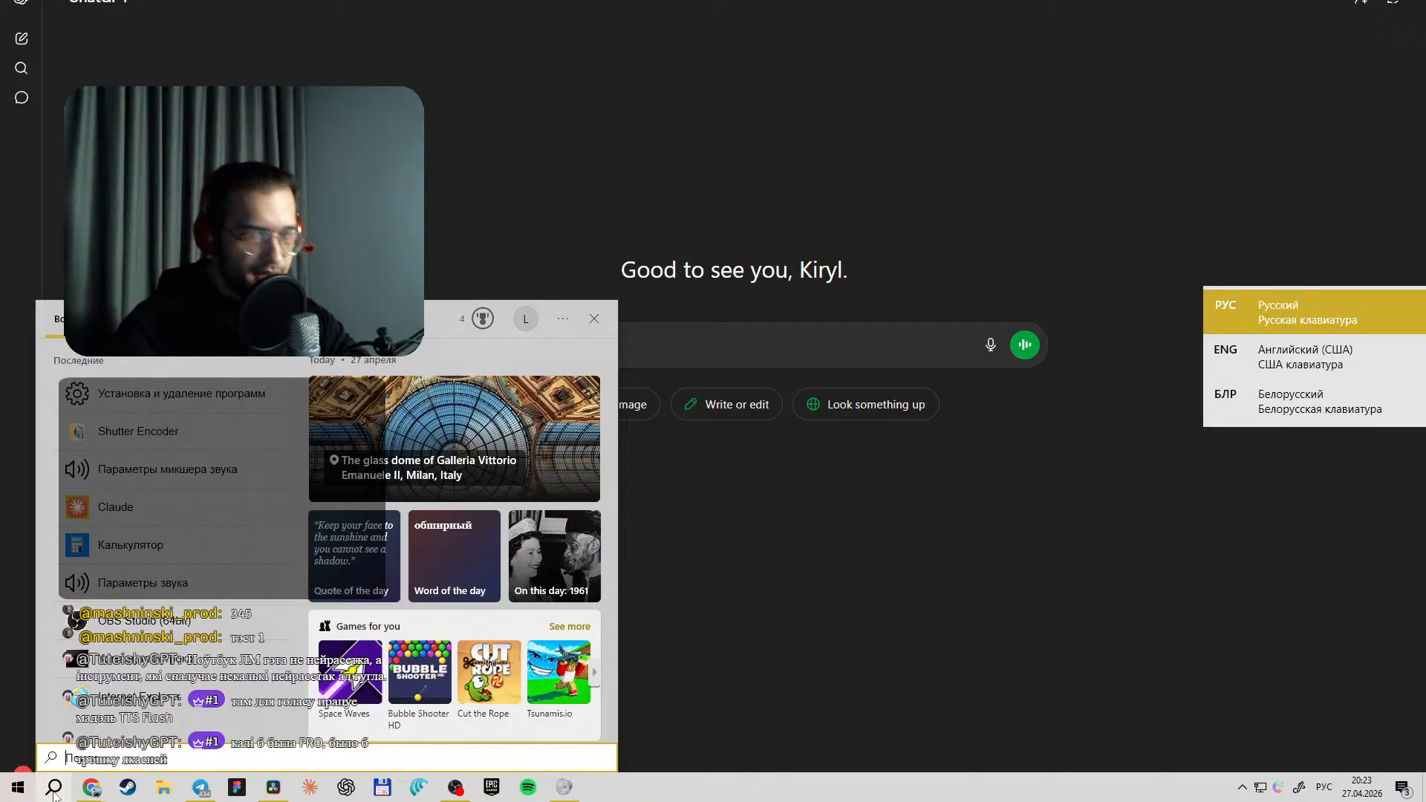
text(cha)
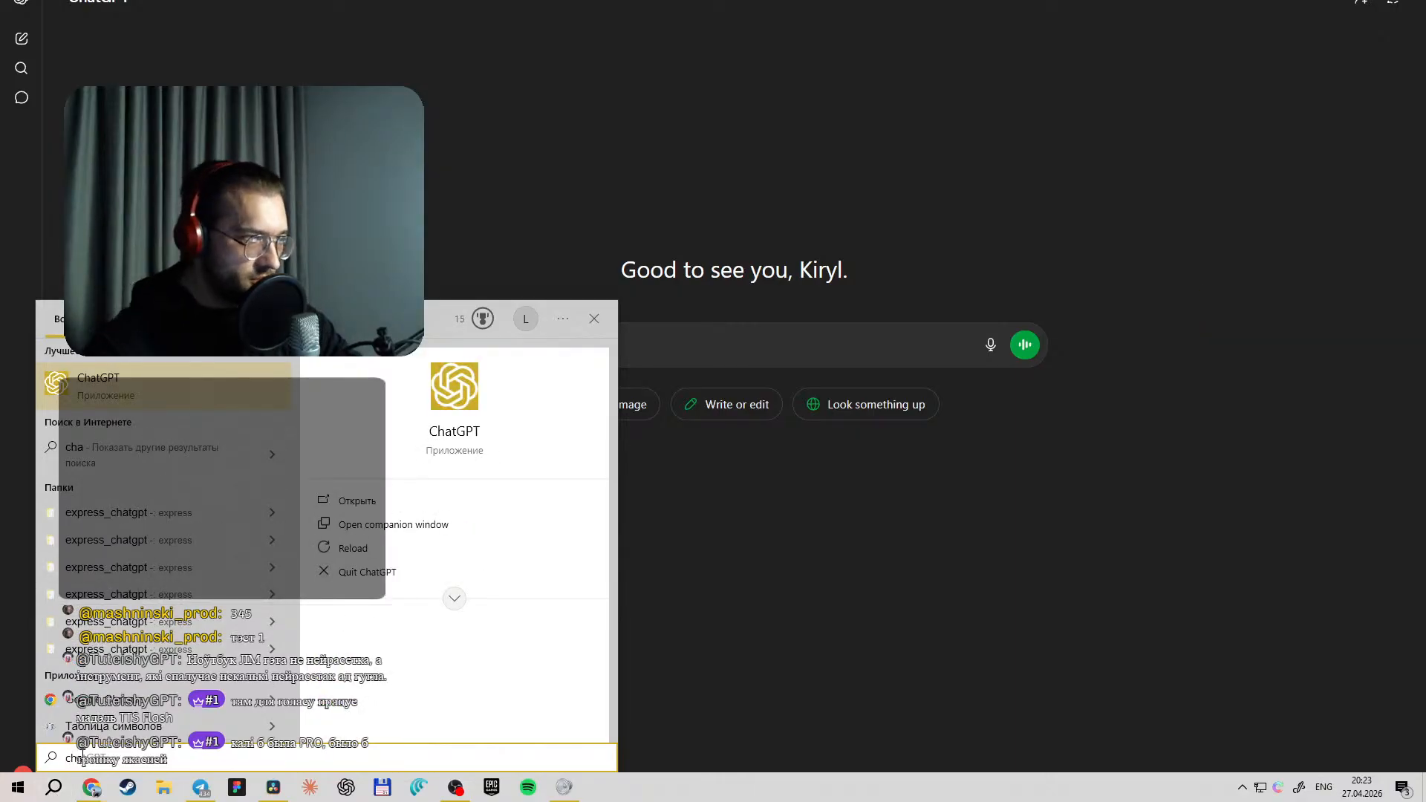
key(Return)
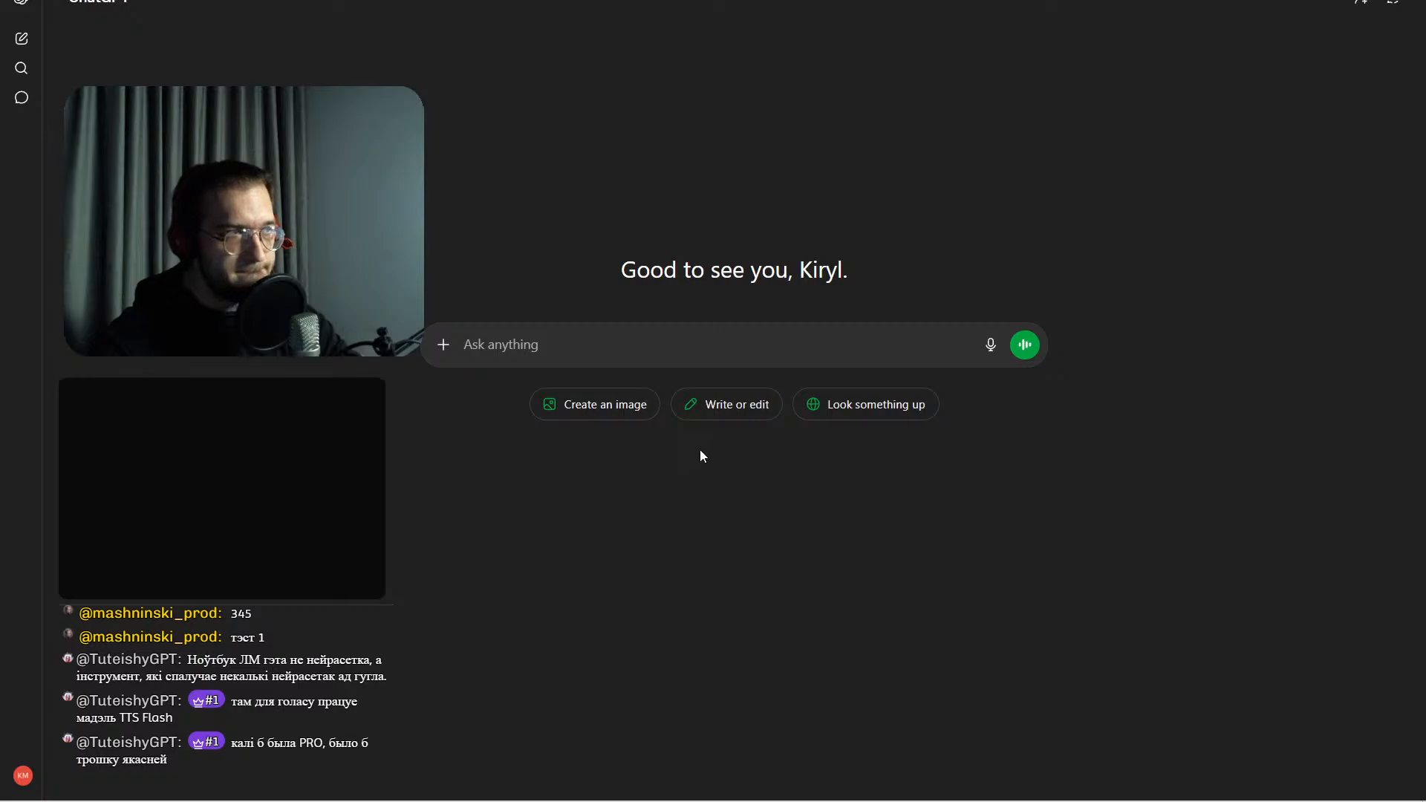
key(super+d)
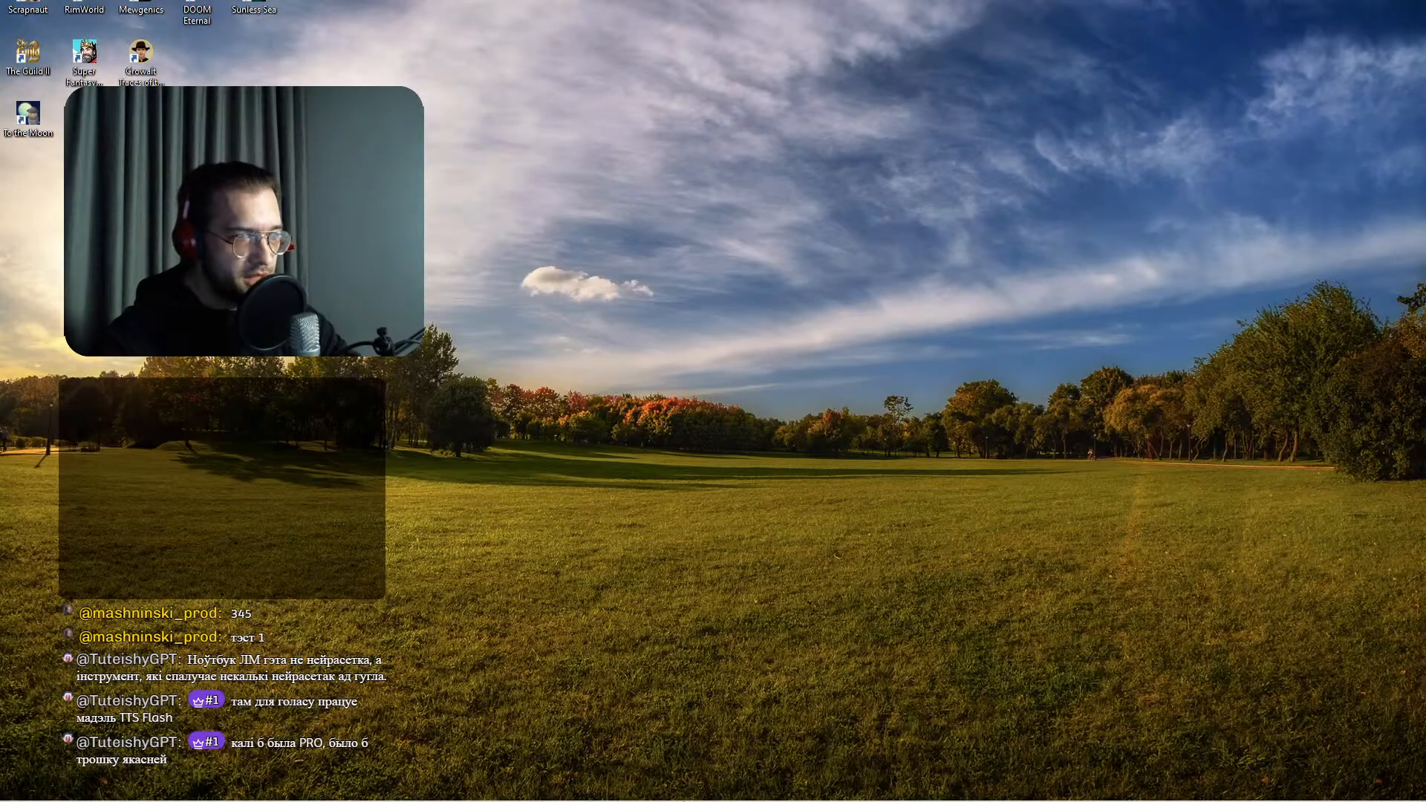
key(super+d)
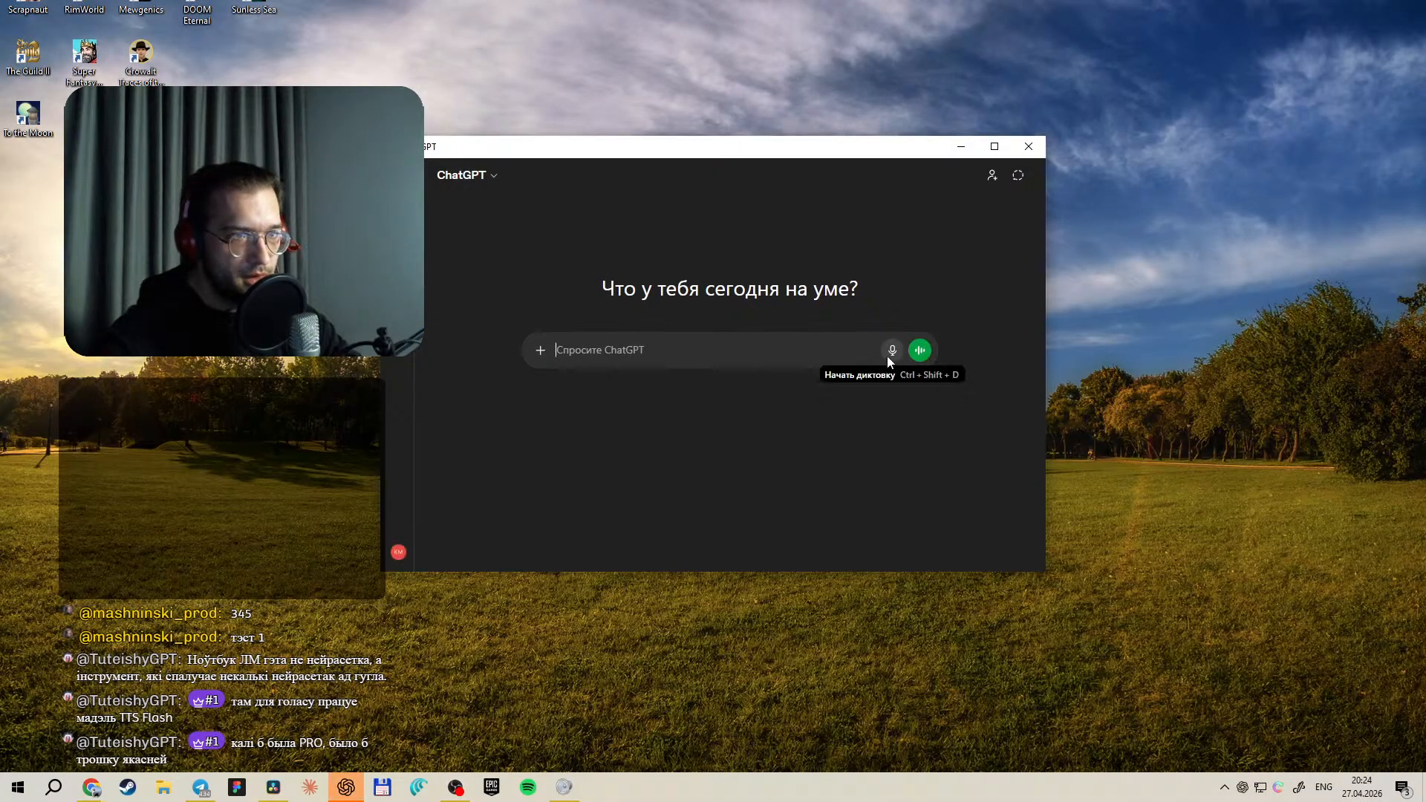
- Try a short voice dictation in the desktop app's message field and clear the field
click(892, 353)
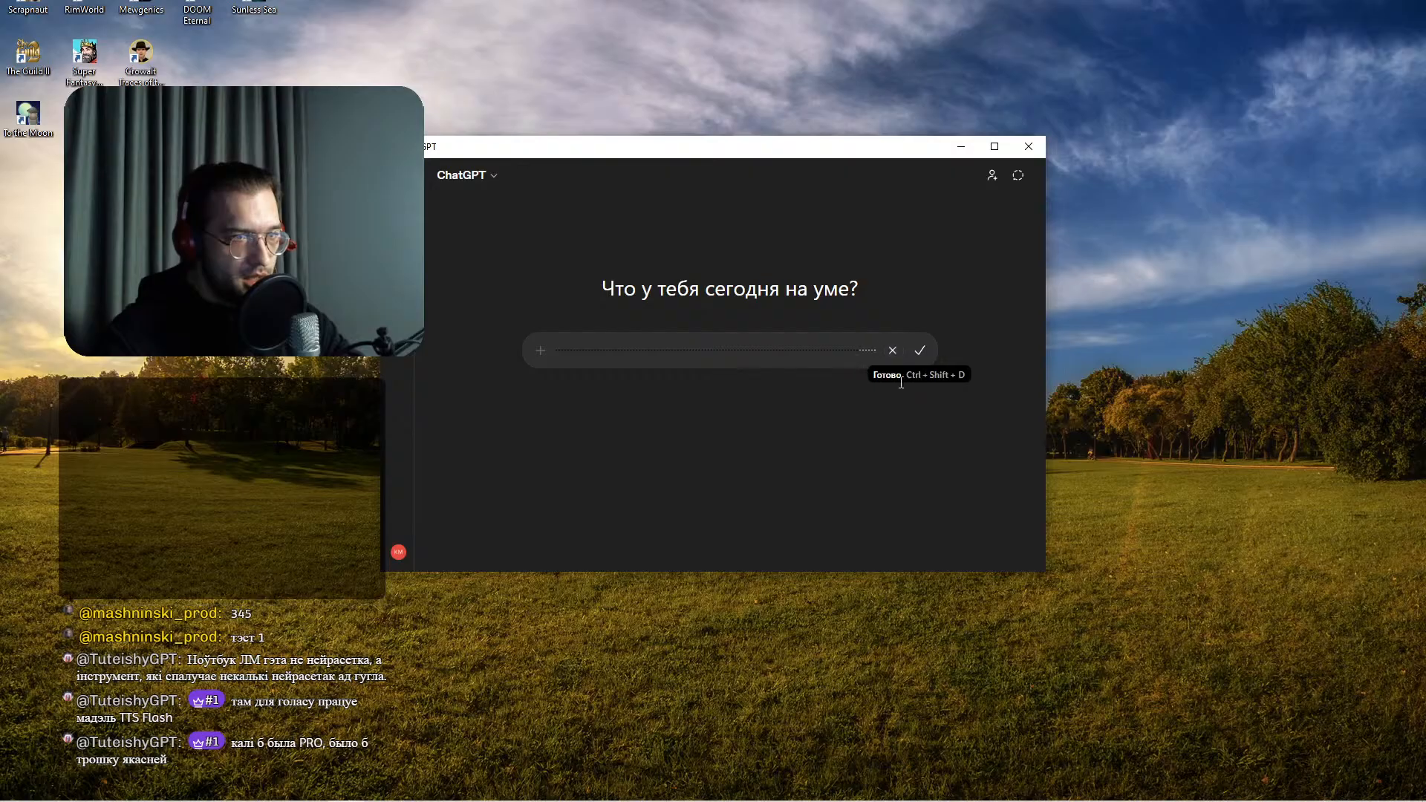
click(921, 350)
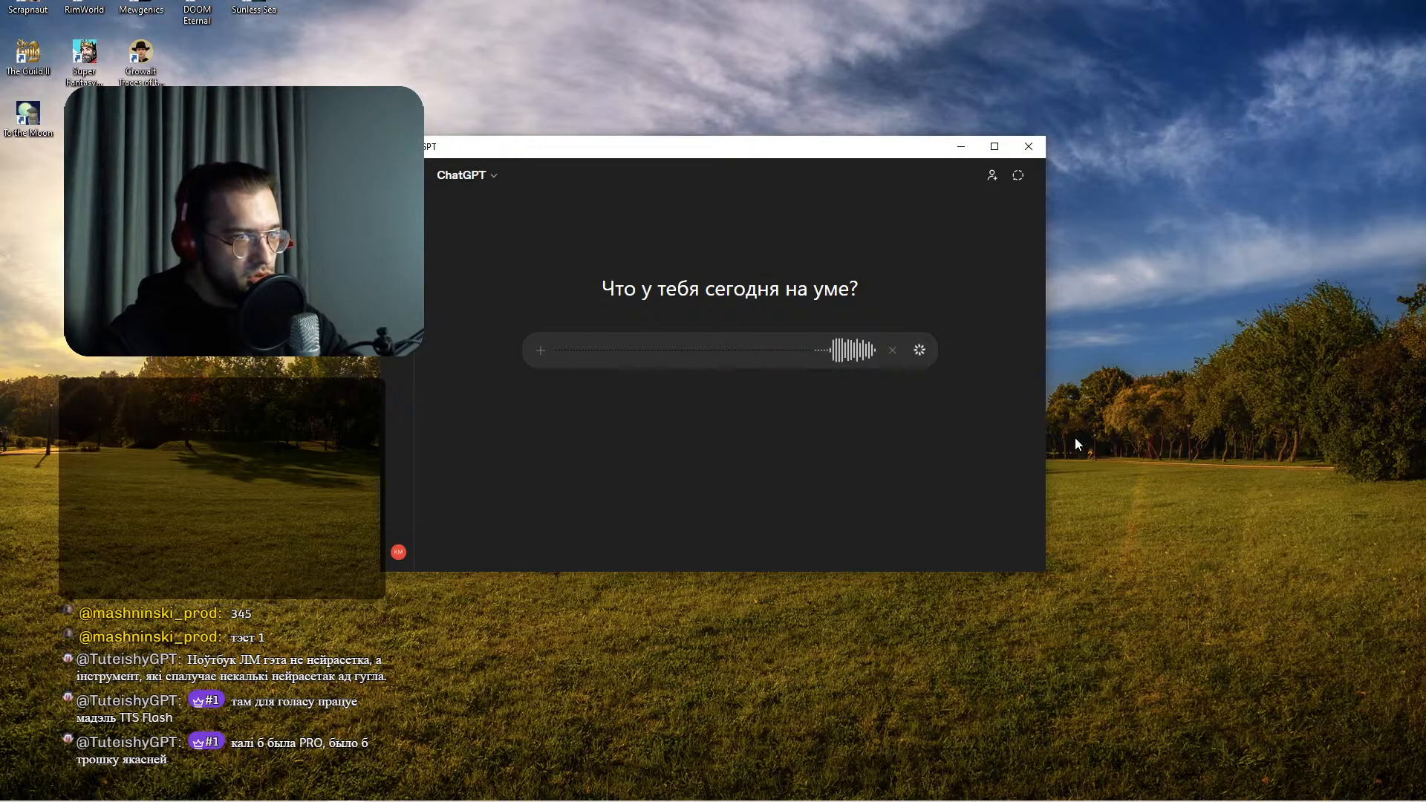
triple_click(794, 349)
key(BackSpace)
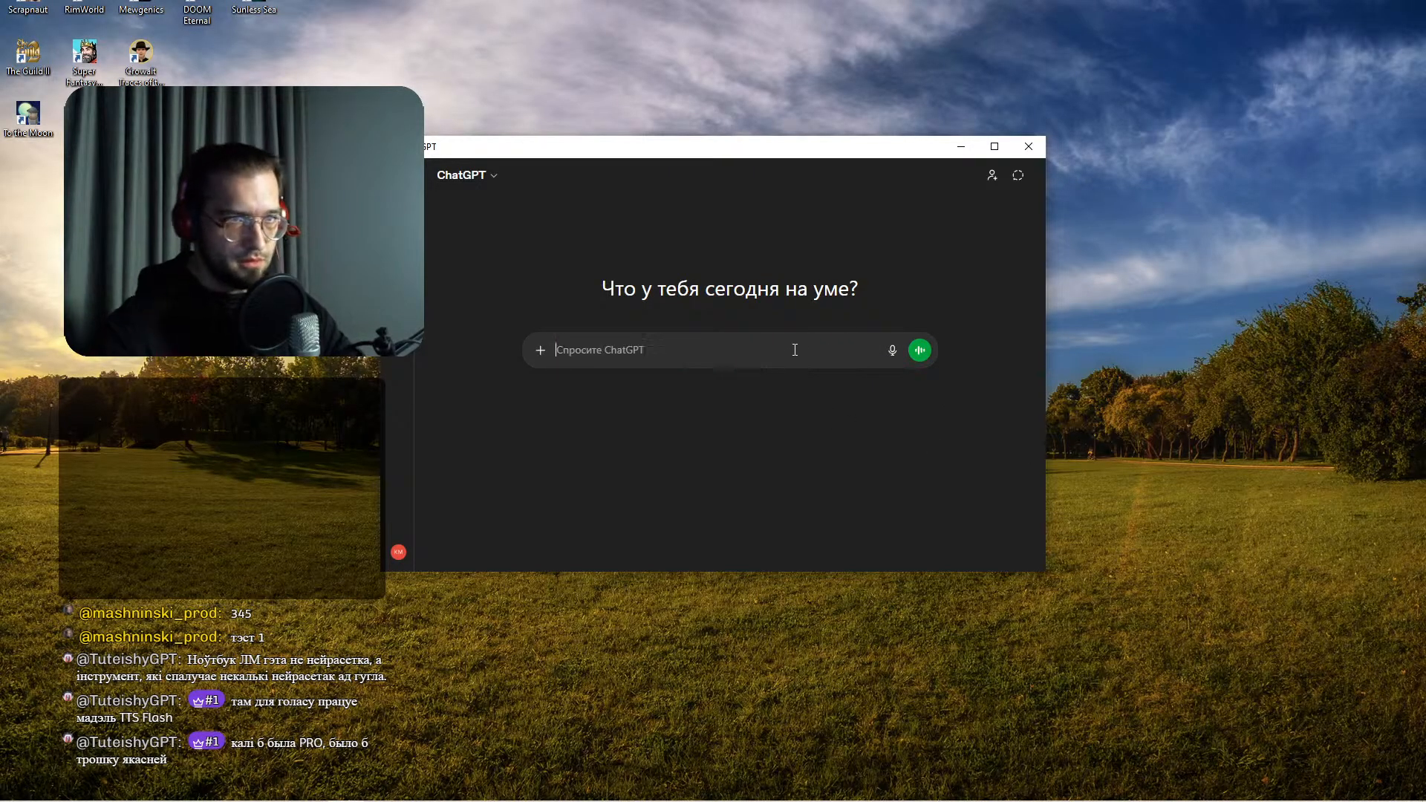
- Maximize the ChatGPT window, dictate the Russian test phrase "Йоу, проверка, русский язык" and delete it
click(995, 146)
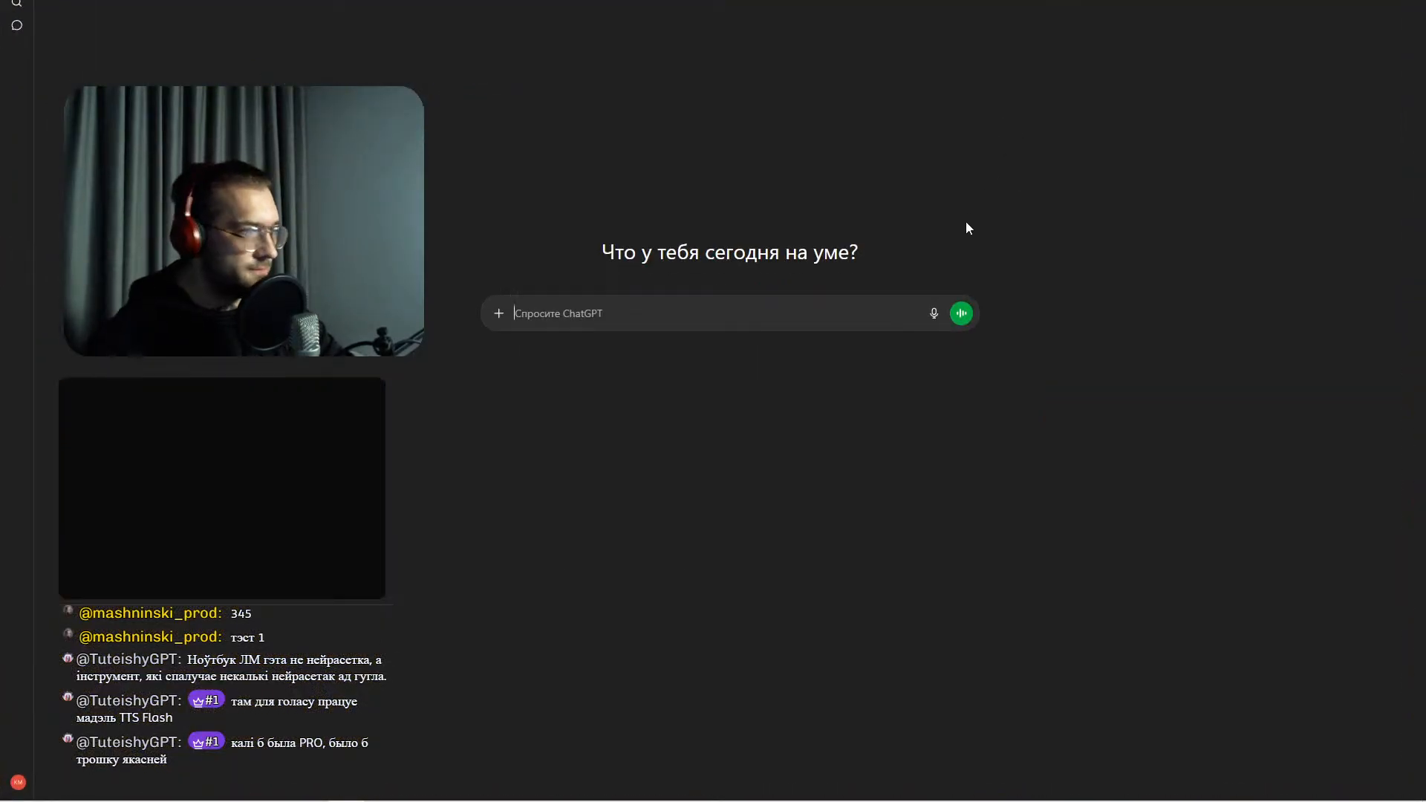
click(935, 312)
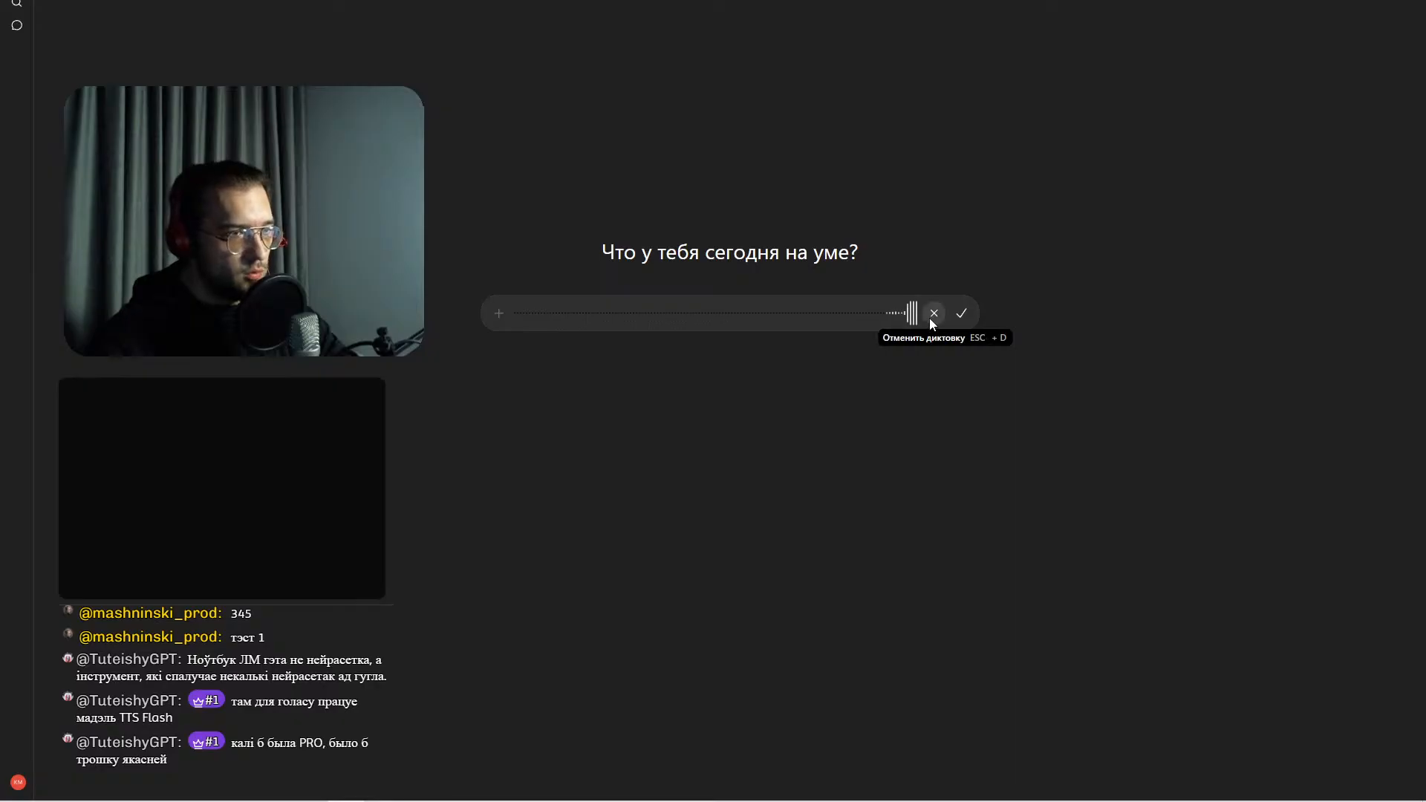
click(962, 314)
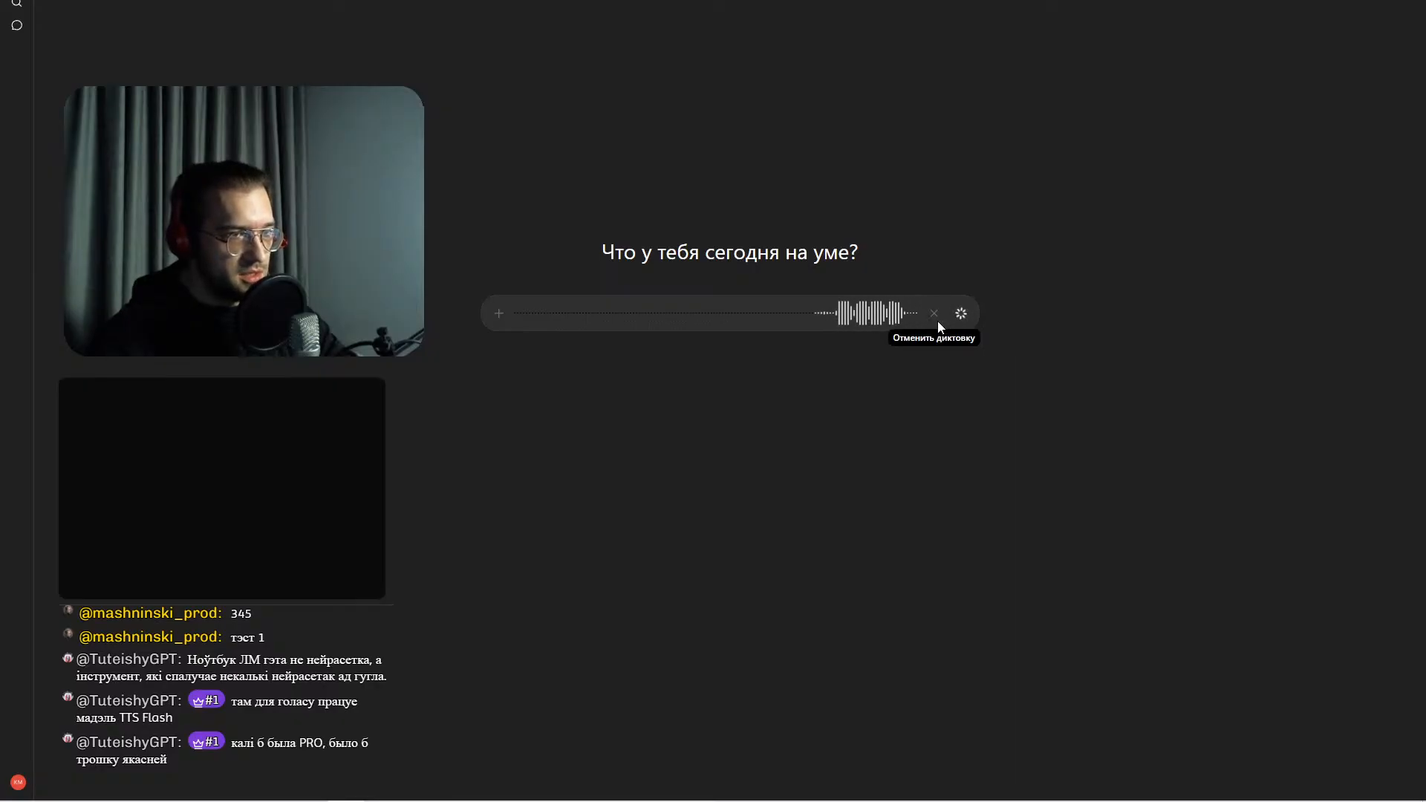
key(ctrl+a)
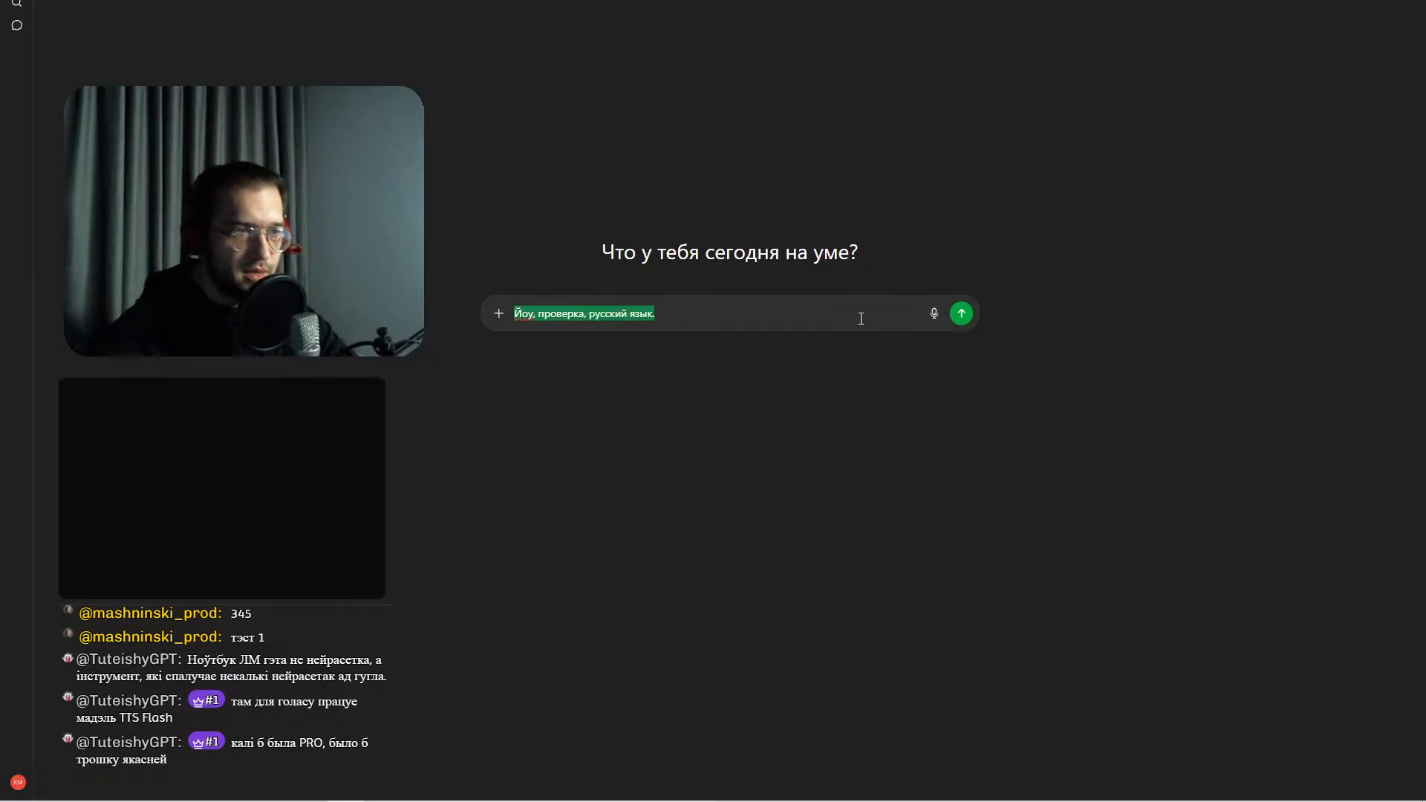
key(BackSpace)
- Dictate and send a Russian brief asking for a Belarusian Gemini research prompt on personal landing pages, 20-30 media people and 20 founder-named brands
click(932, 317)
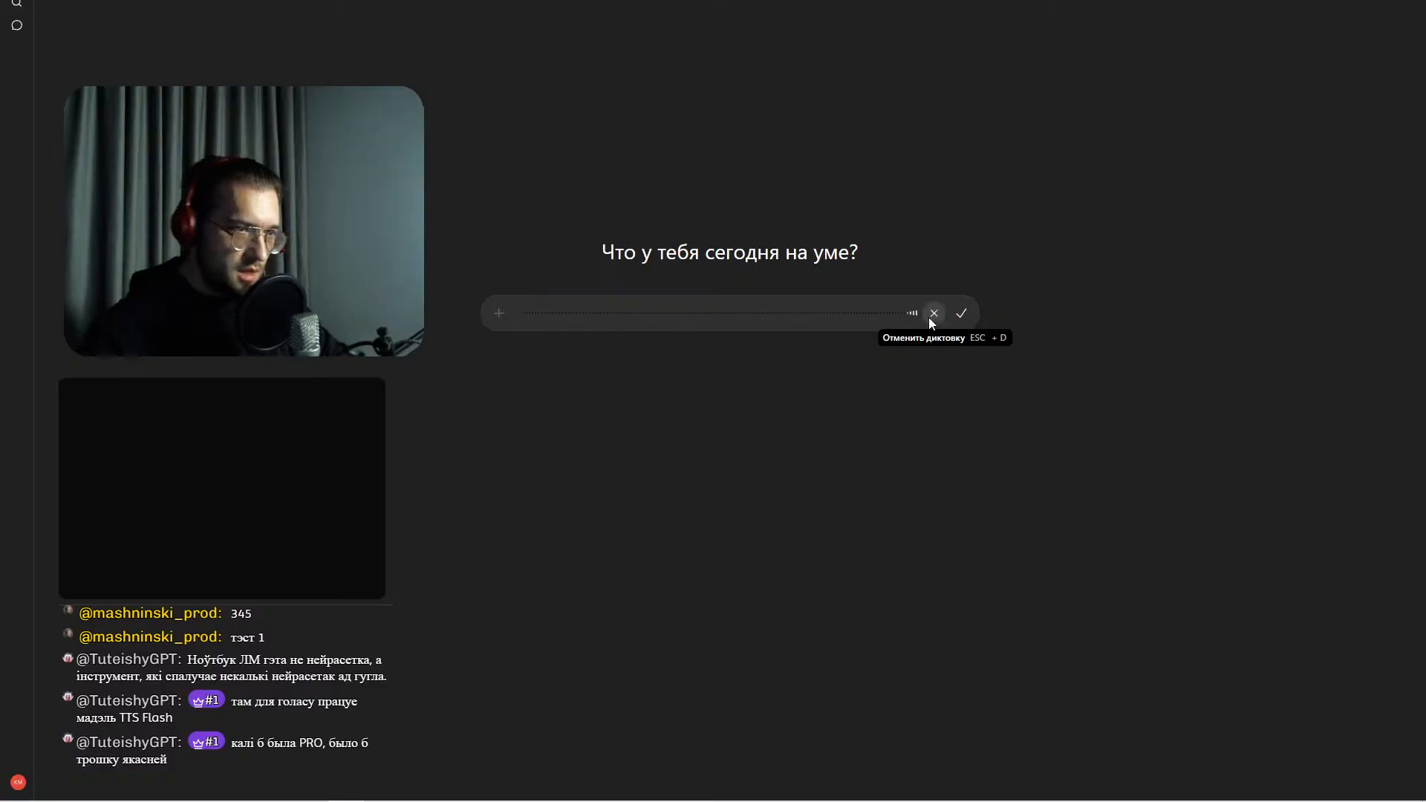
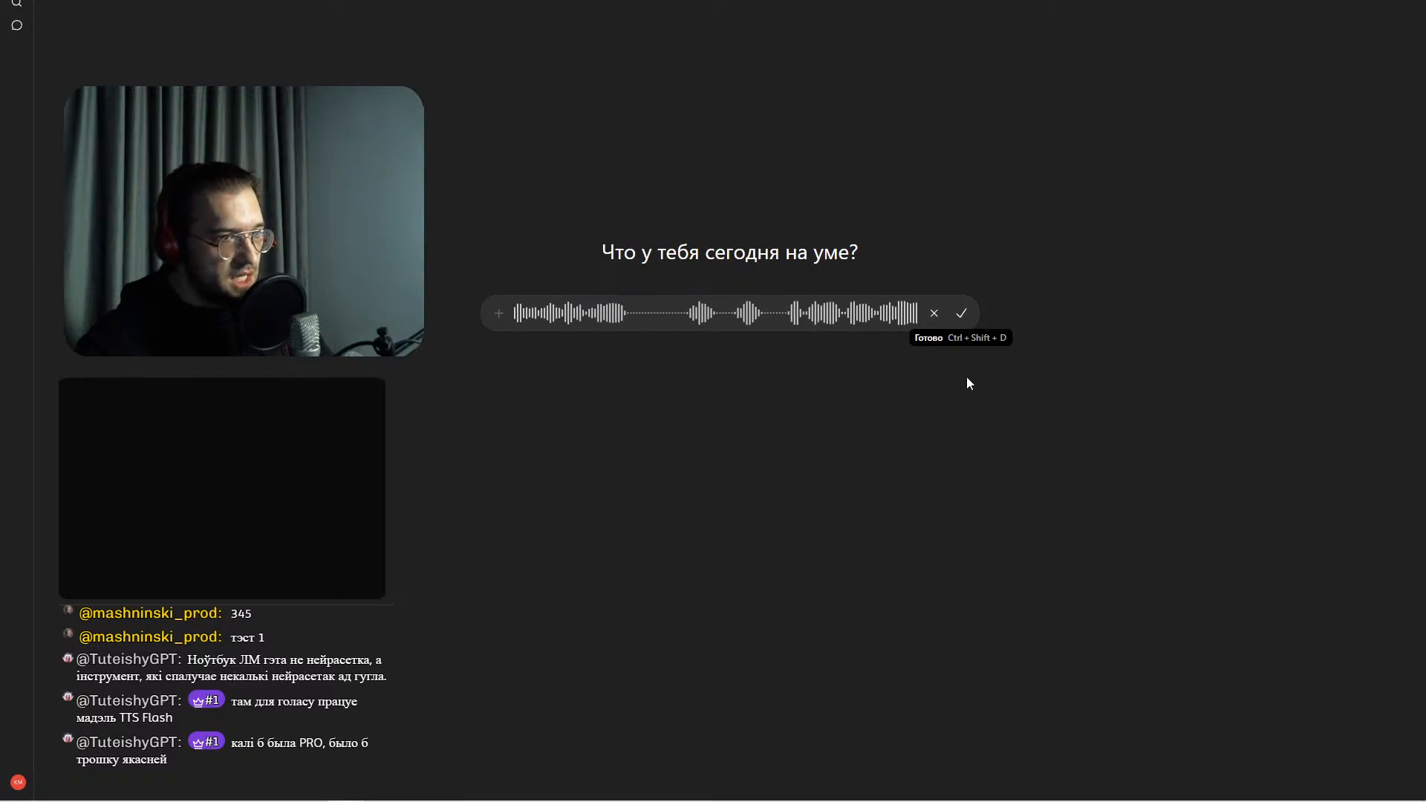
click(962, 313)
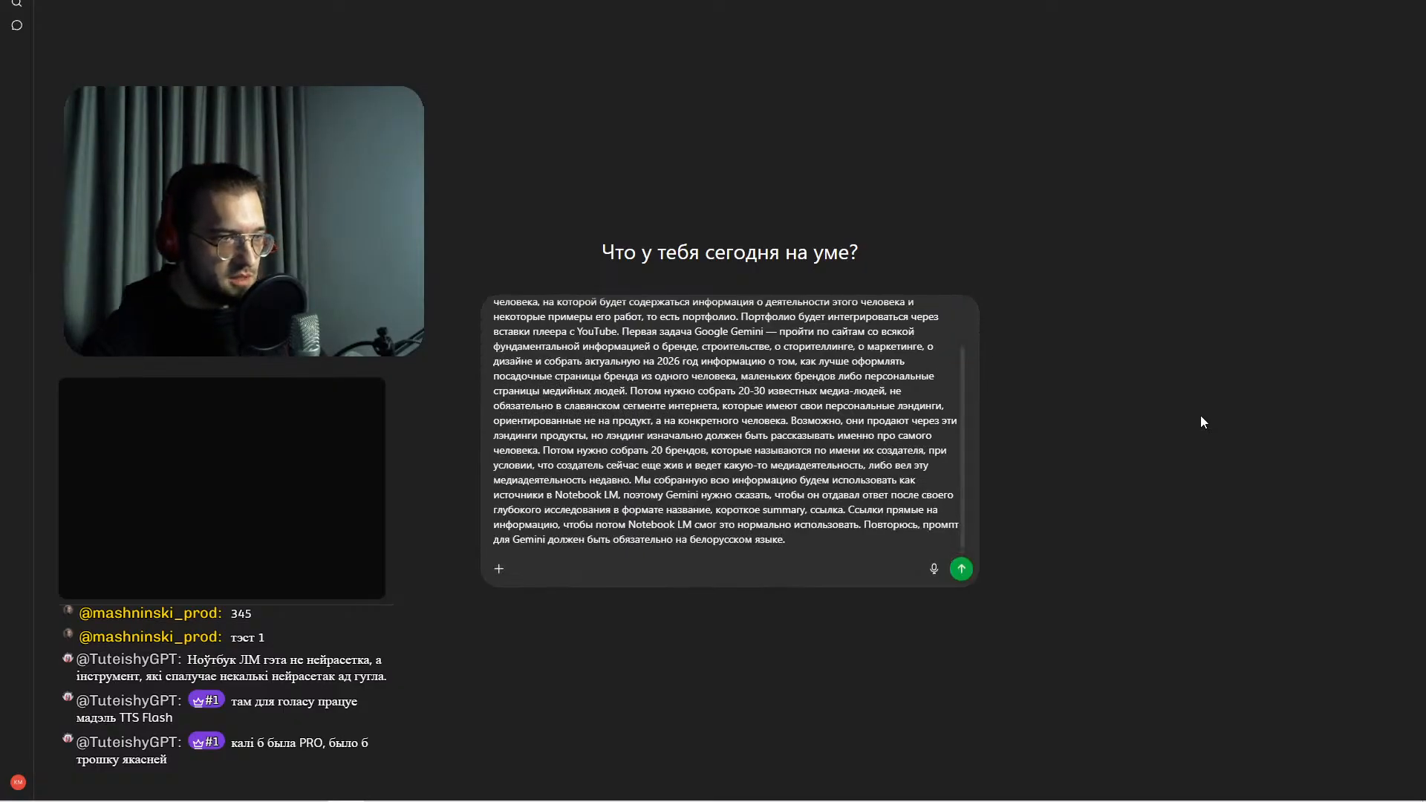
click(967, 567)
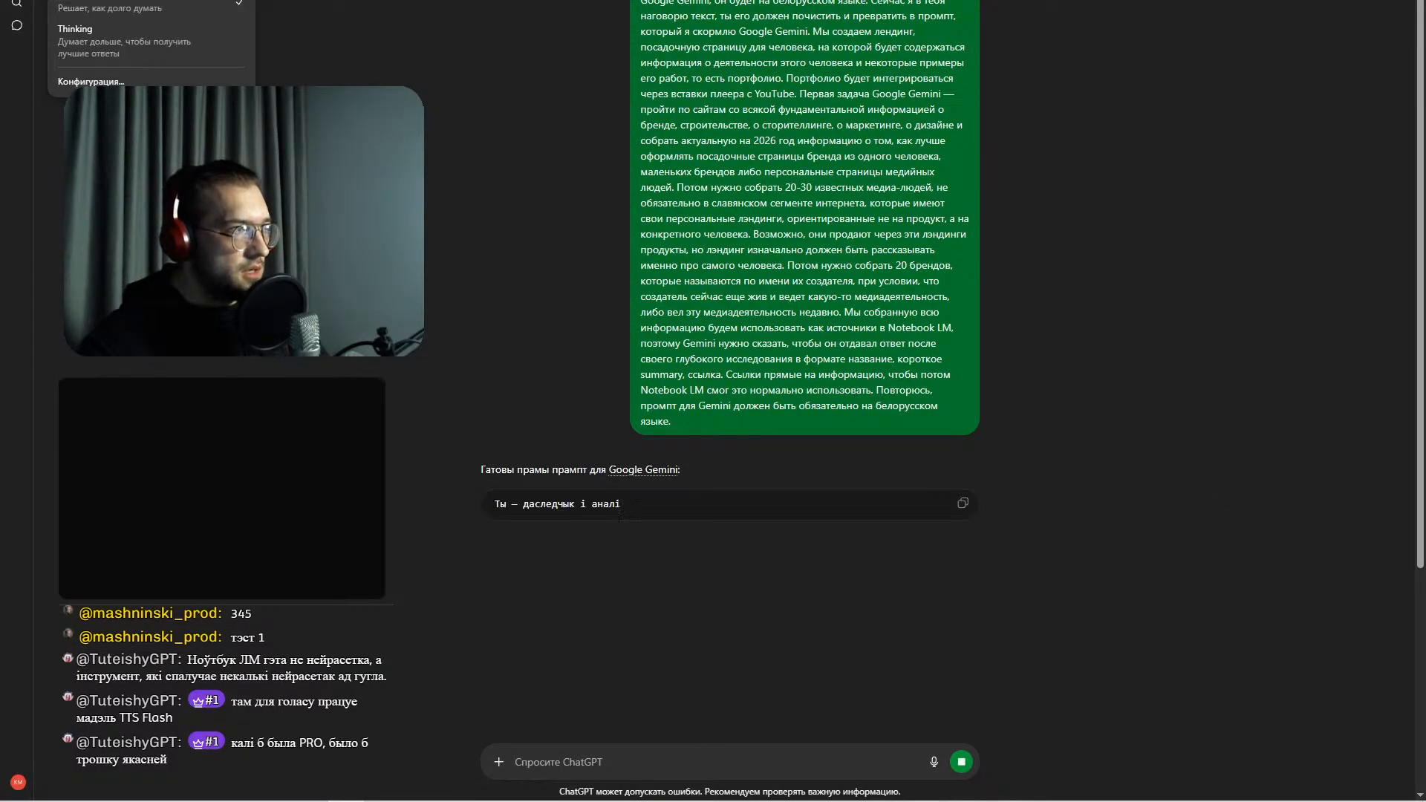
scroll(1144, 416, down, 3)
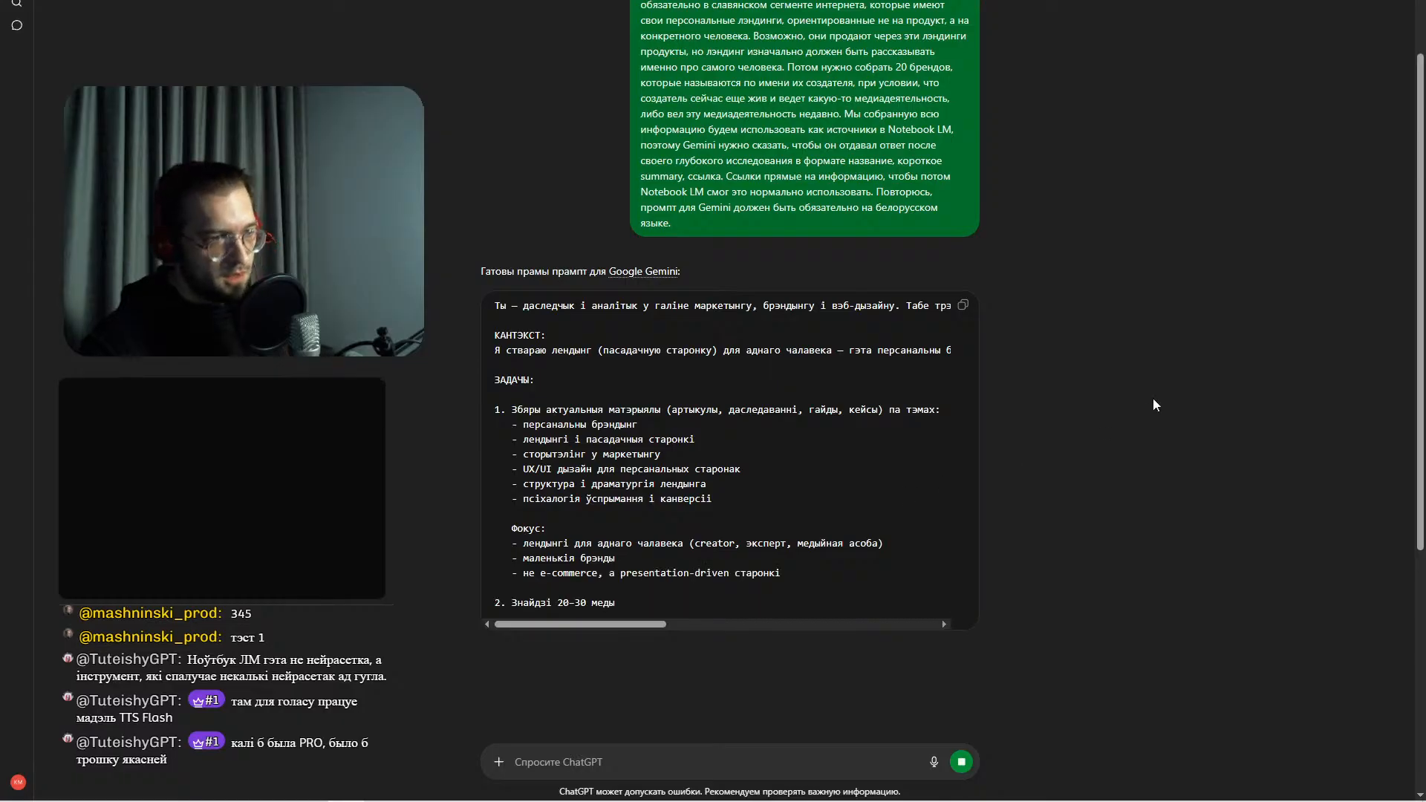
- Switch to the Gemini landing-page chat and enter "Добра, пачынаем з першага кроку." in the message field without sending it
key(alt+Tab)
key(alt+Tab)
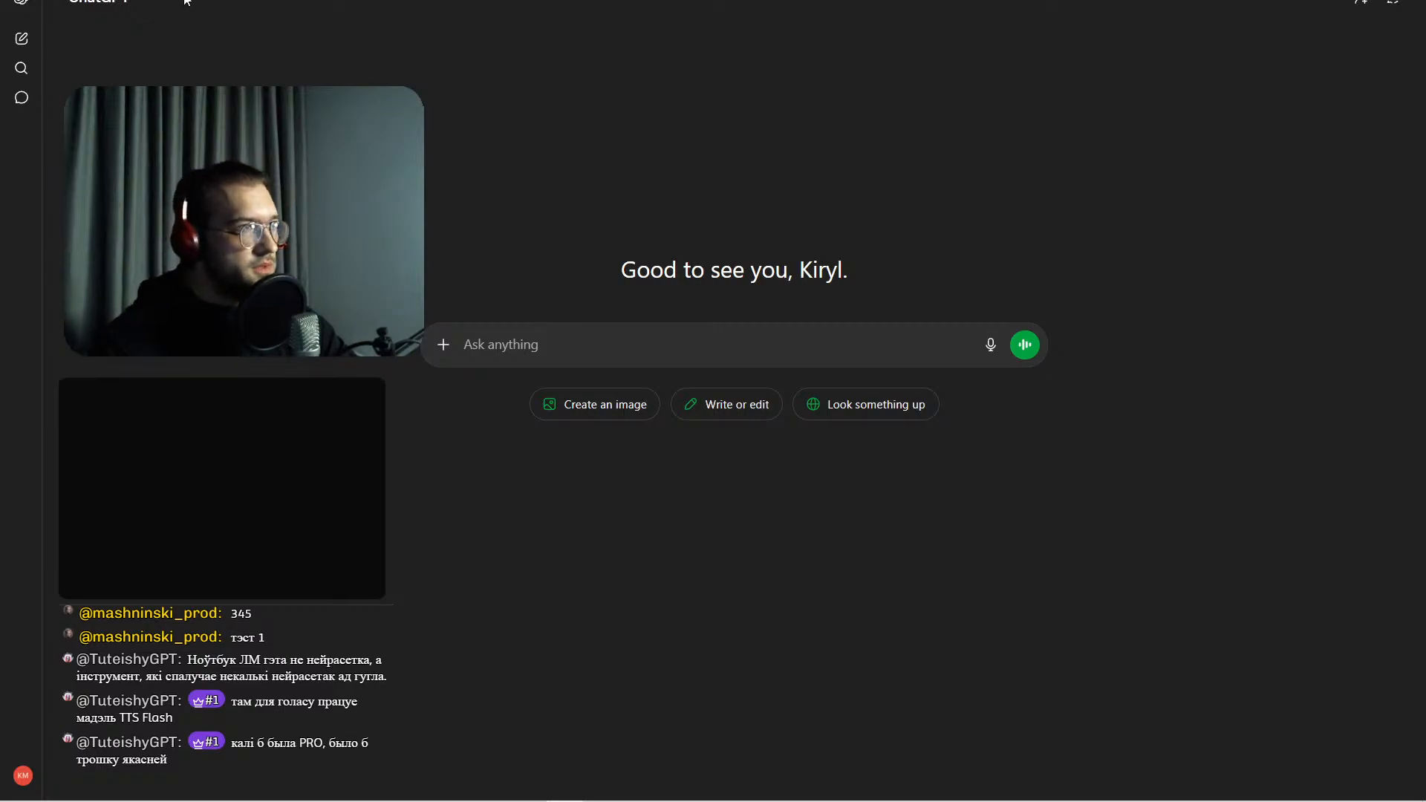
key(alt+Tab)
key(alt+Tab)
key(alt+Tab)
key(alt+Tab)
scroll(709, 641, down, 8)
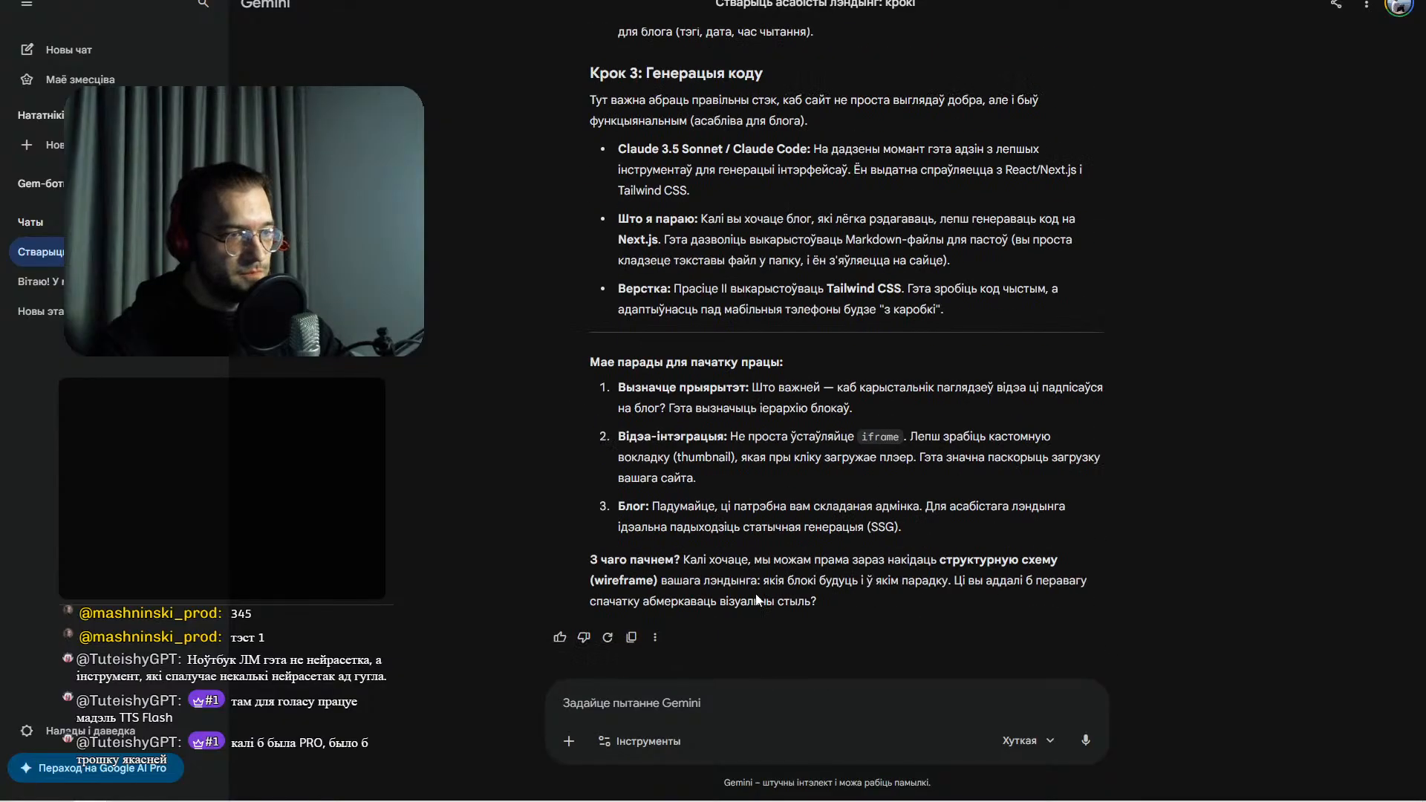
text(цы)
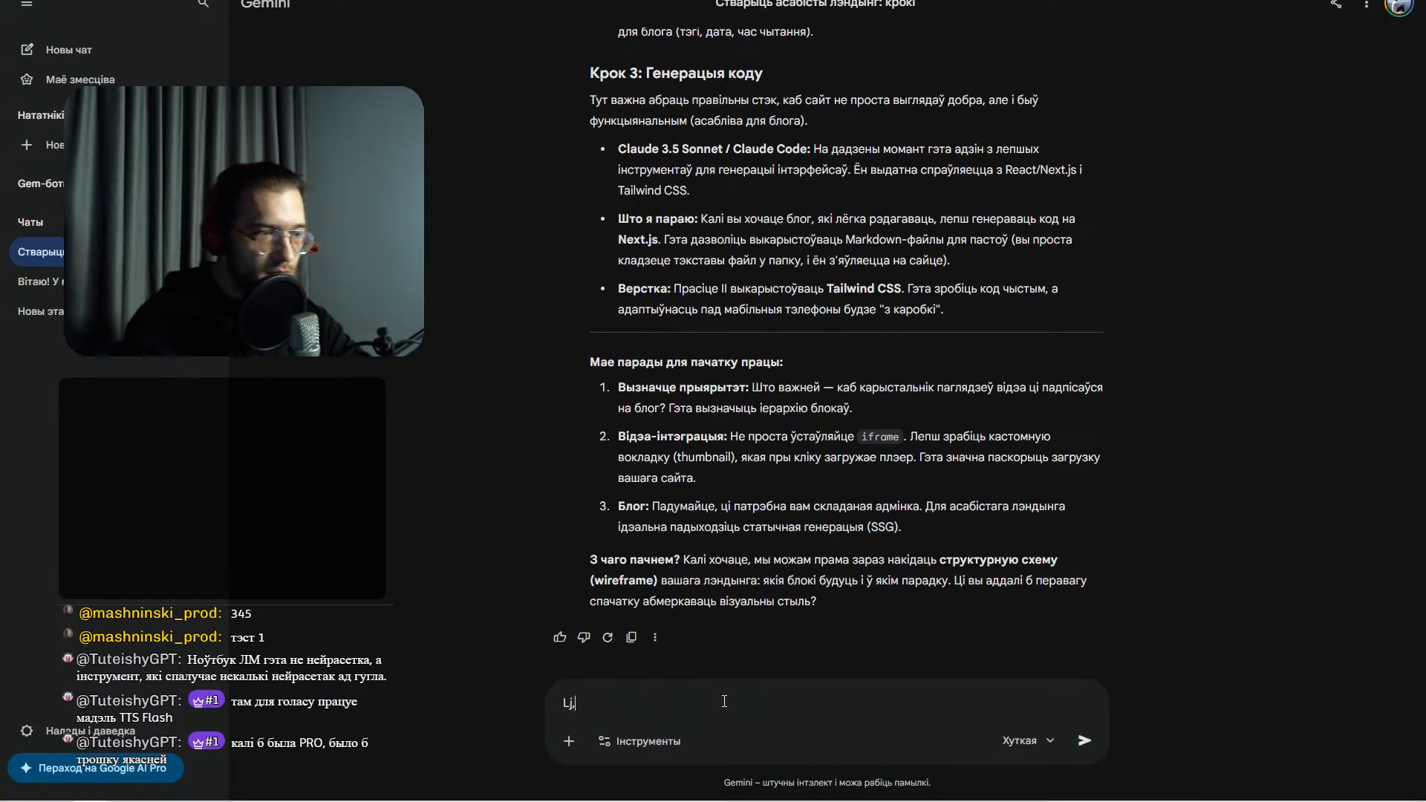
key(BackSpace)
key(BackSpace)
key(super+space)
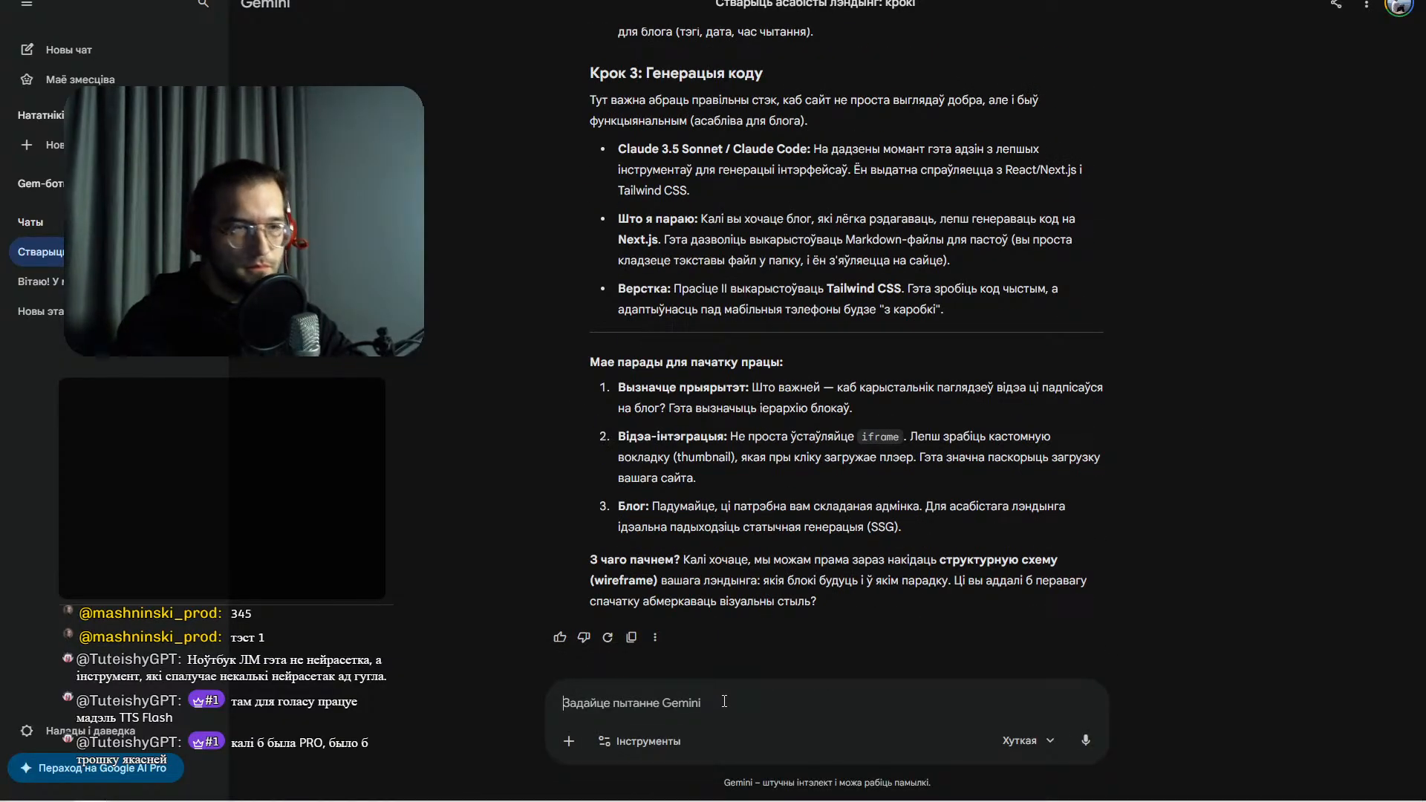
text(Добра, пачынае)
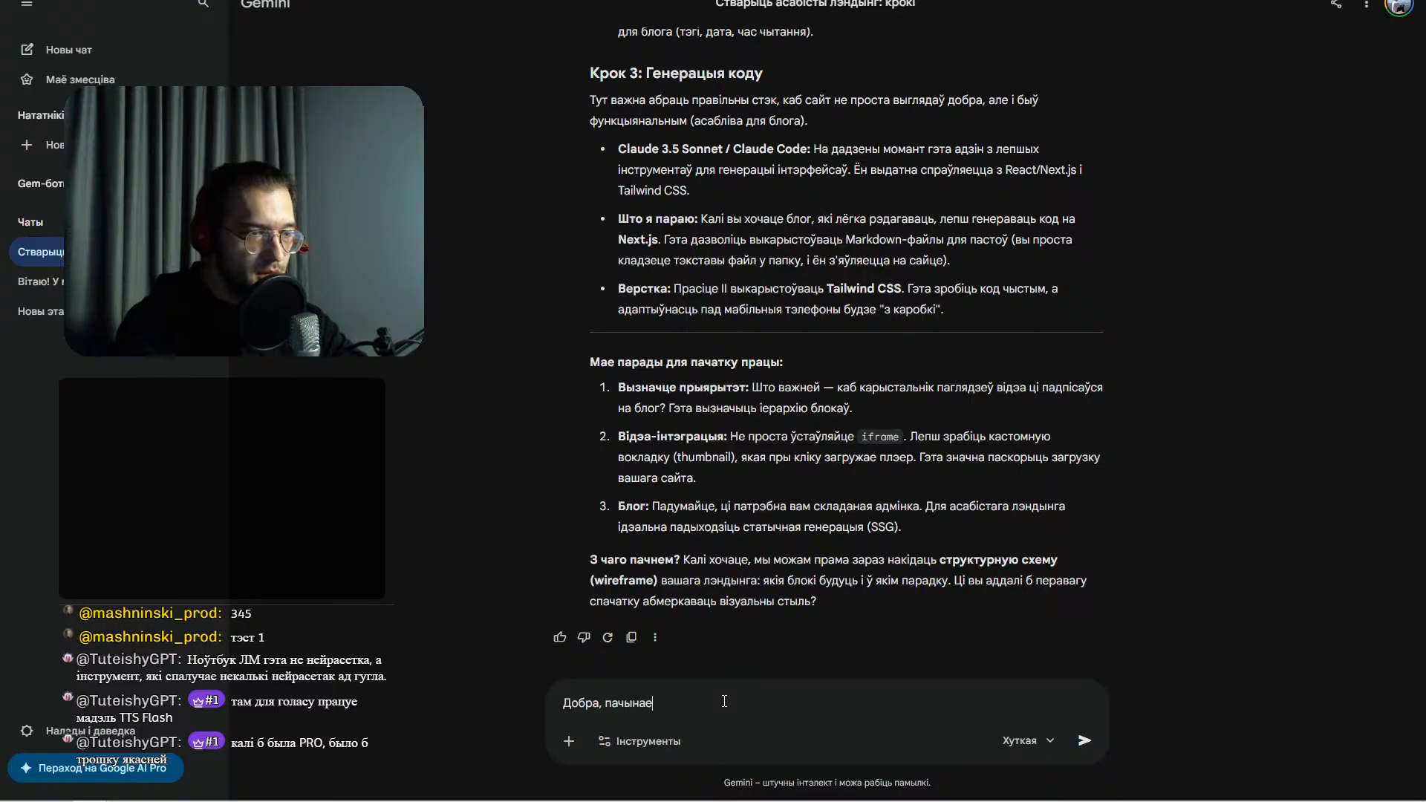
text(м з першага кроку.)
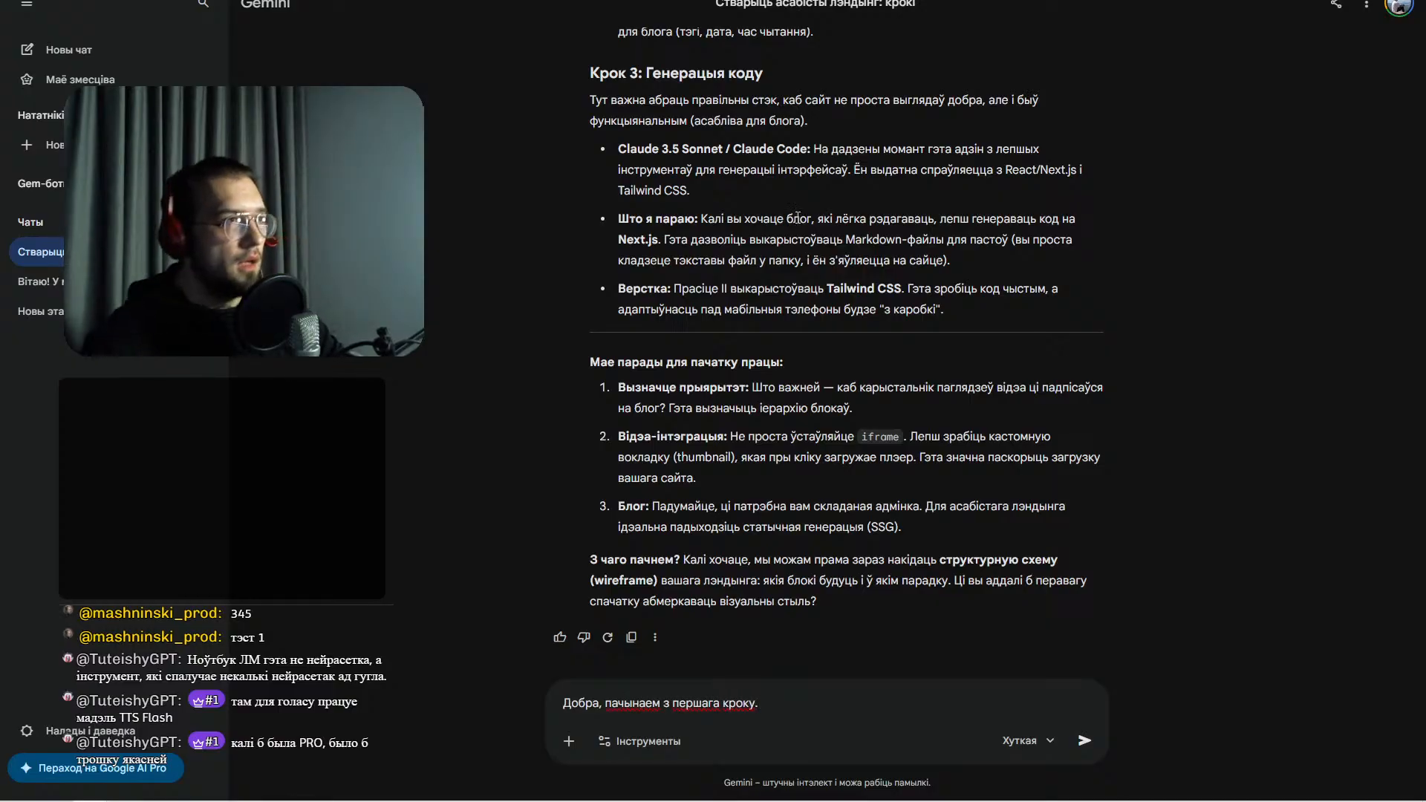
- Switch back to the ChatGPT app and copy the whole Belarusian prompt generated for Google Gemini
key(alt+Tab)
key(Tab)
key(Tab)
key(Tab)
key(Tab)
key(Tab)
key(Tab)
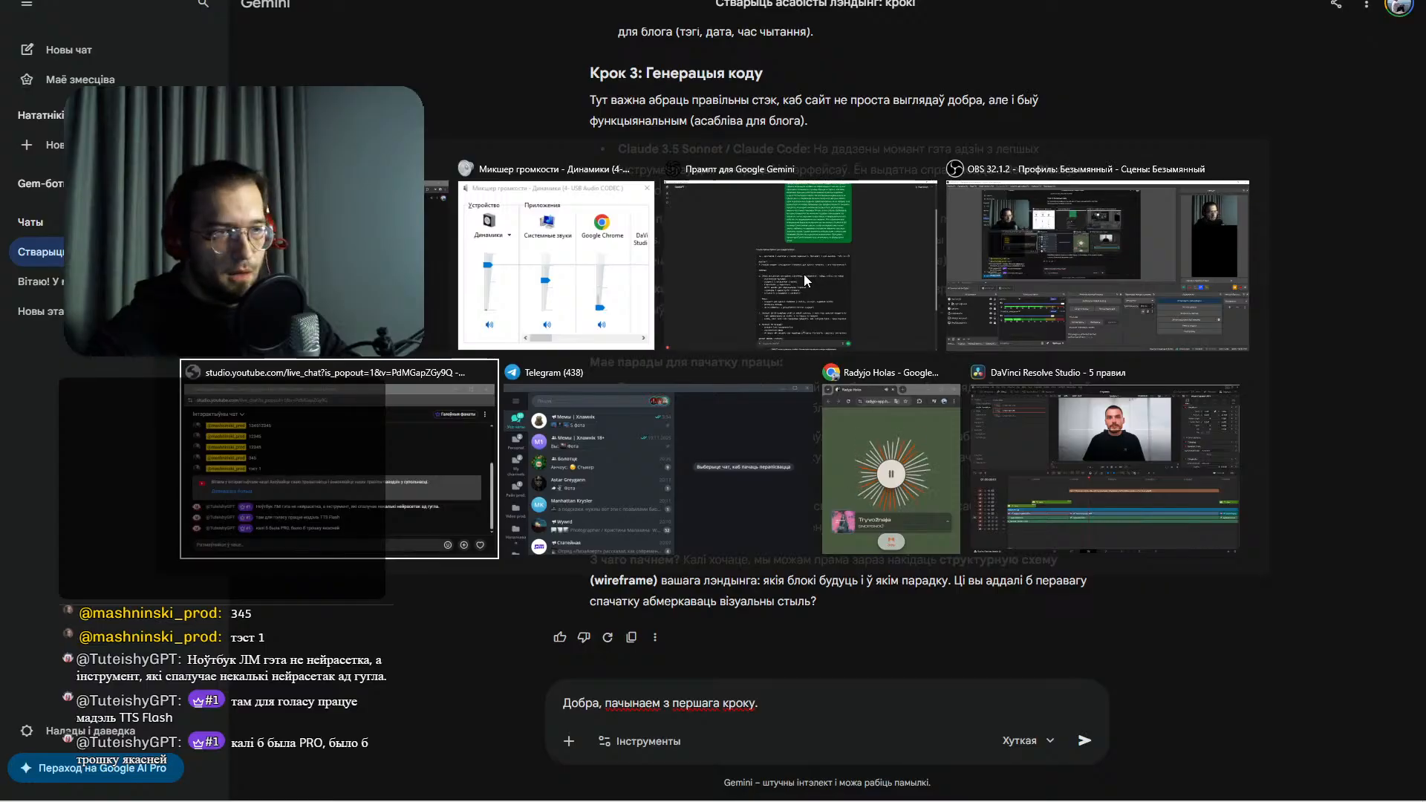
key(Tab)
key(Tab)
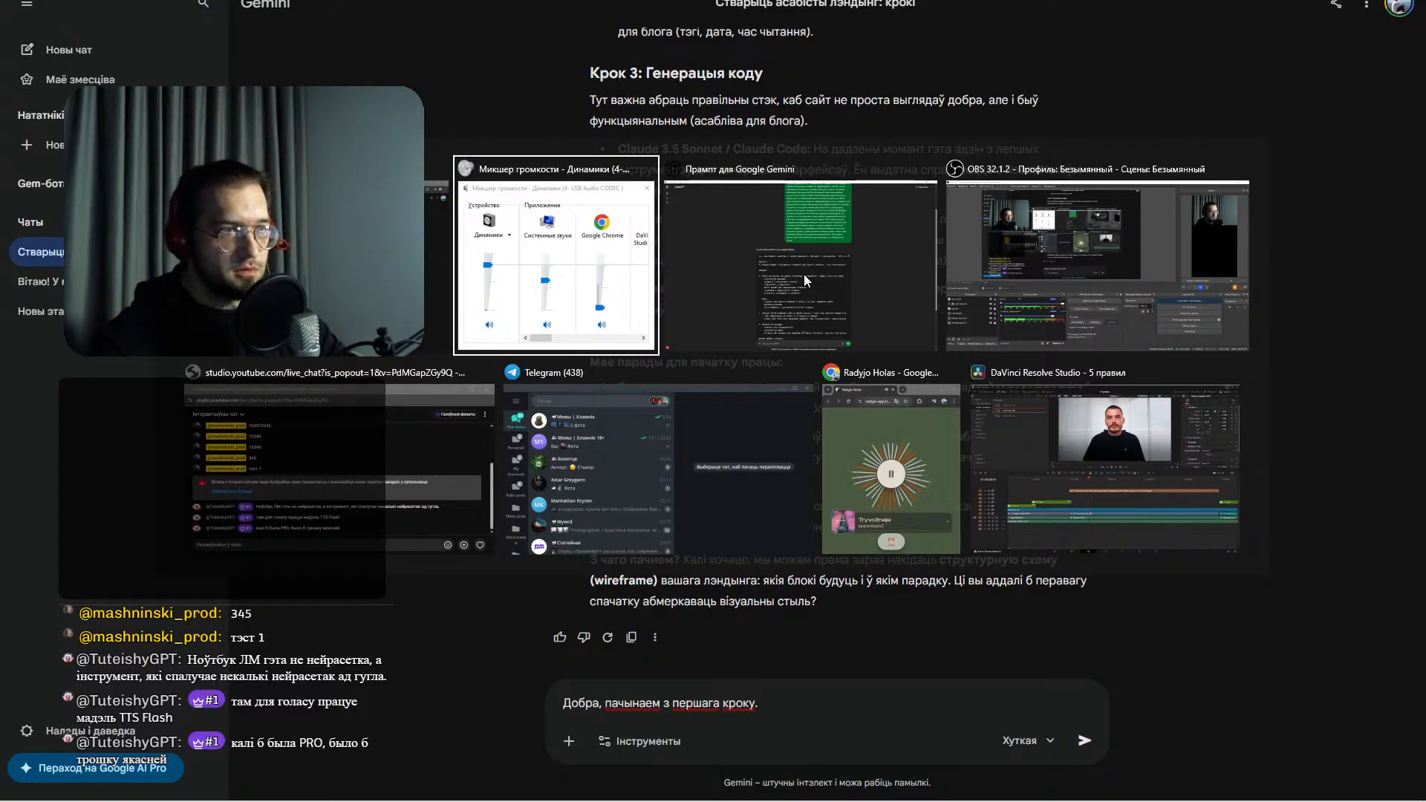
scroll(794, 410, down, 5)
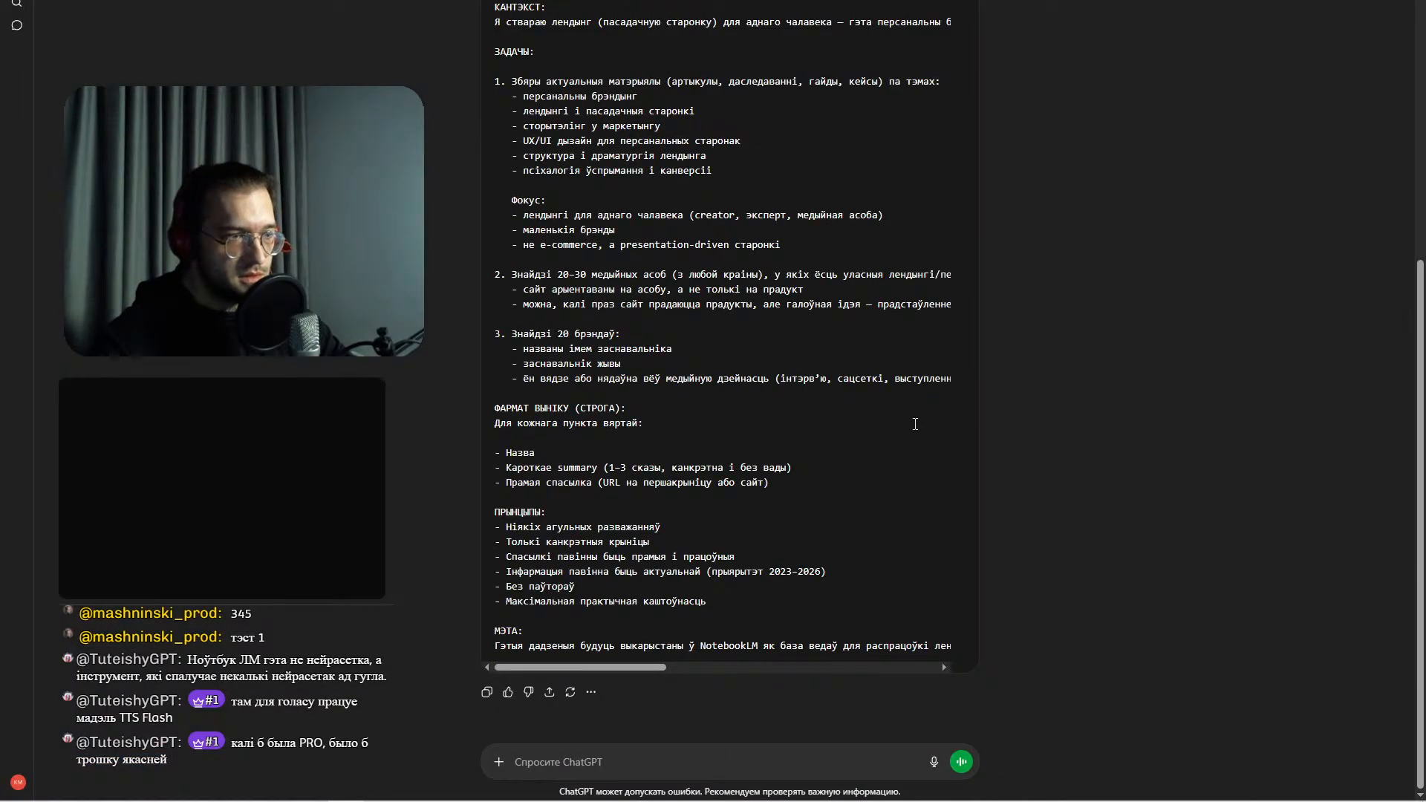
scroll(974, 351, up, 5)
click(964, 372)
- Paste the copied prompt after the opening sentence in the Gemini message and expand the message field to full screen
key(alt+Tab)
key(ctrl+v)
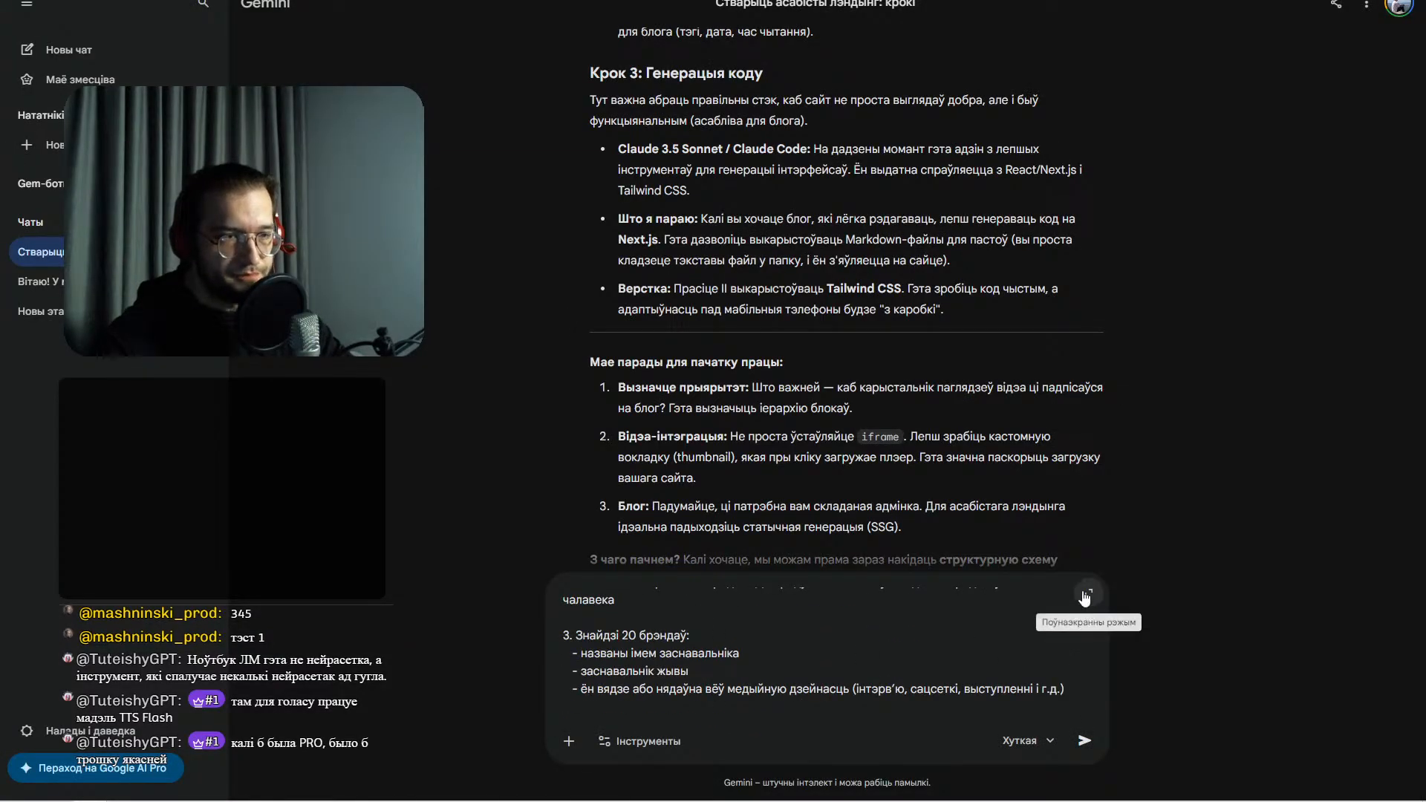
click(1089, 592)
scroll(904, 294, up, 5)
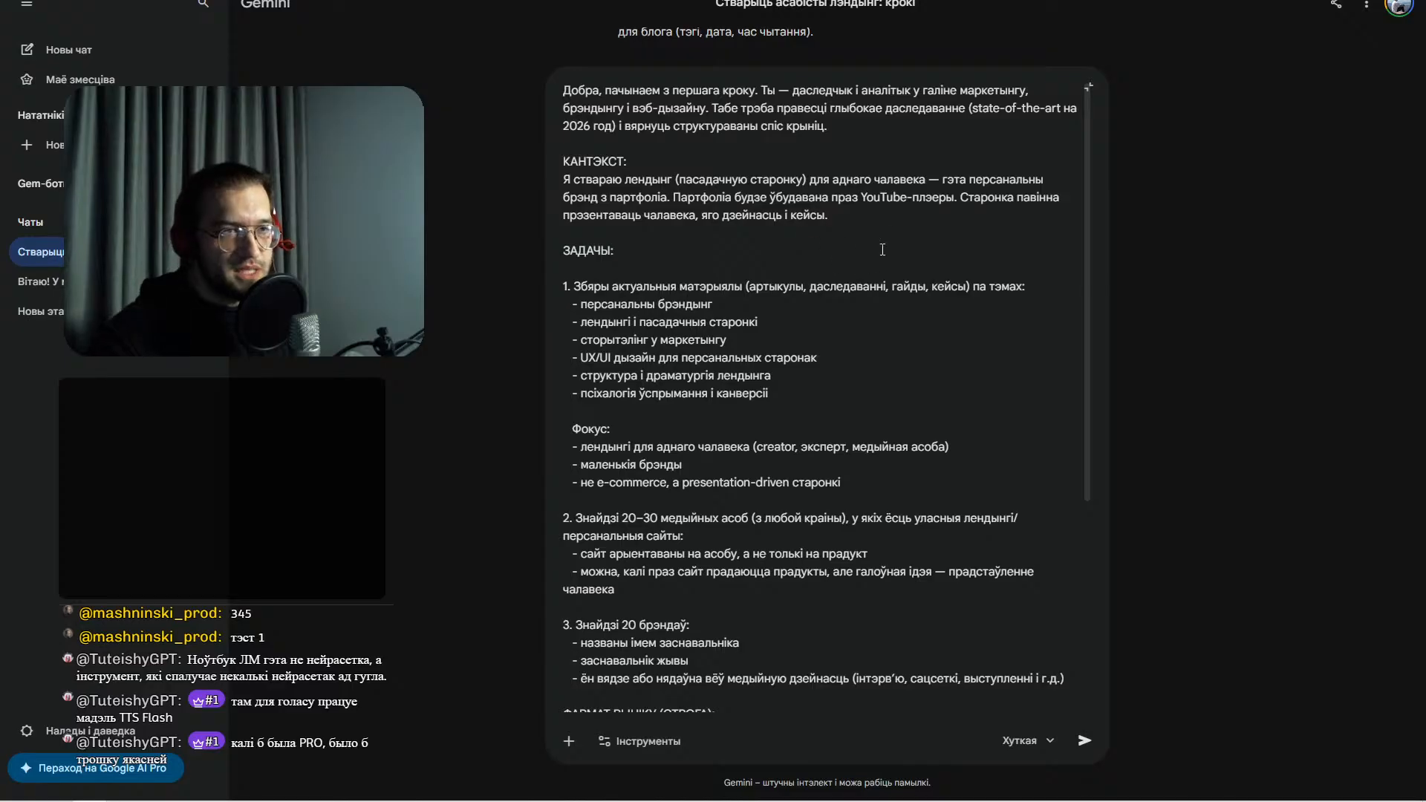
- Change "YouTube-плэеры" to "YouTube-плэер" in the context paragraph and review the prompt's topics, tasks and result format
click(951, 197)
key(BackSpace)
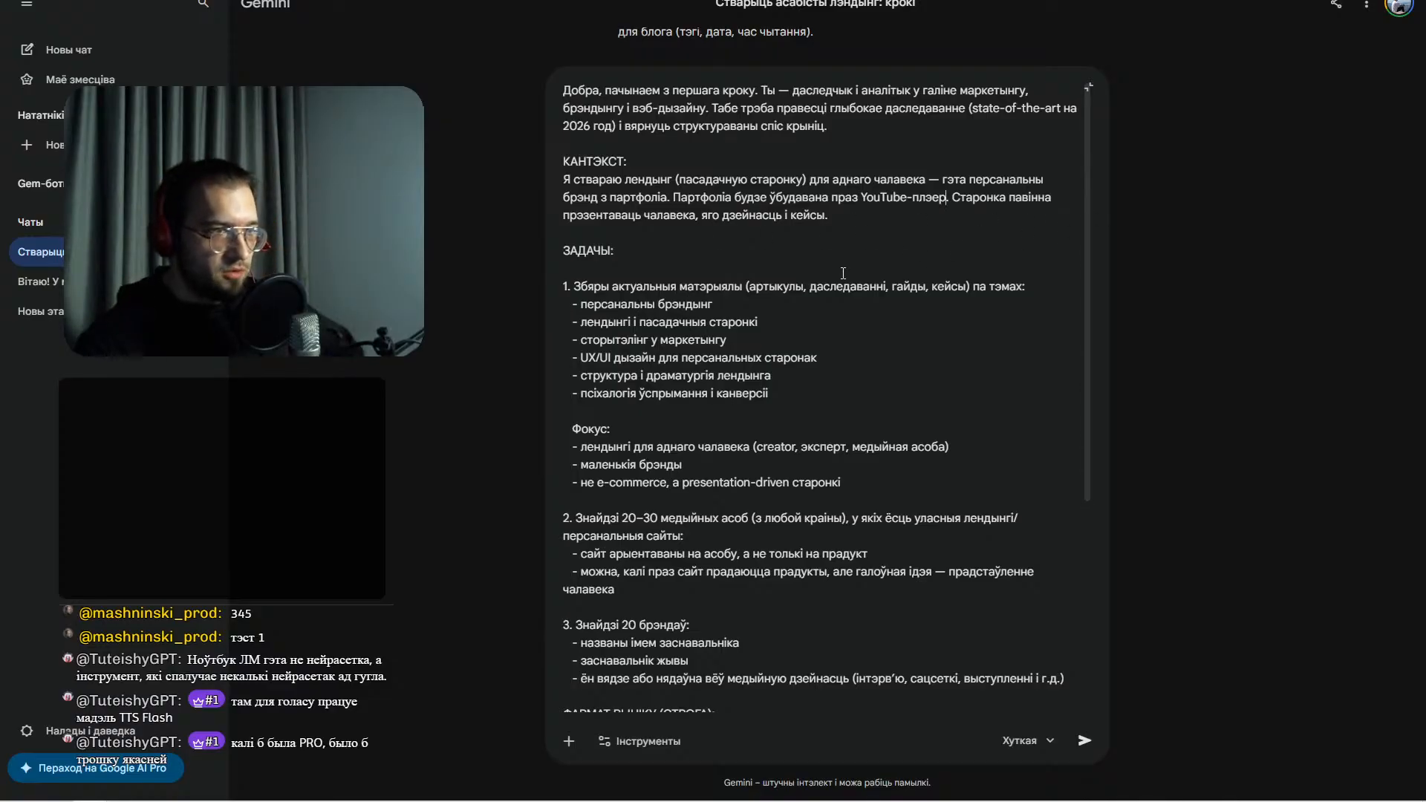
drag(620, 304, 706, 389)
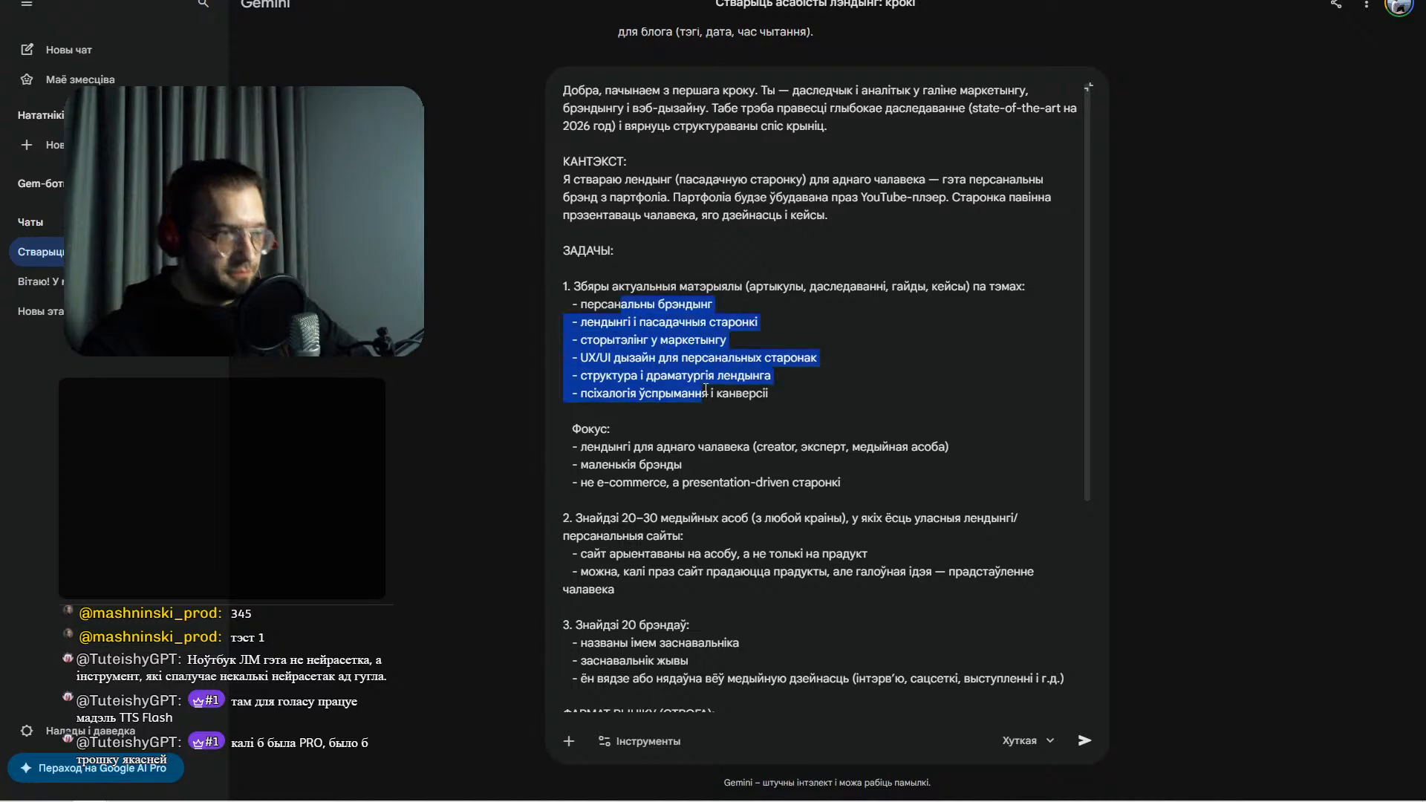
scroll(901, 372, down, 3)
scroll(821, 334, up, 3)
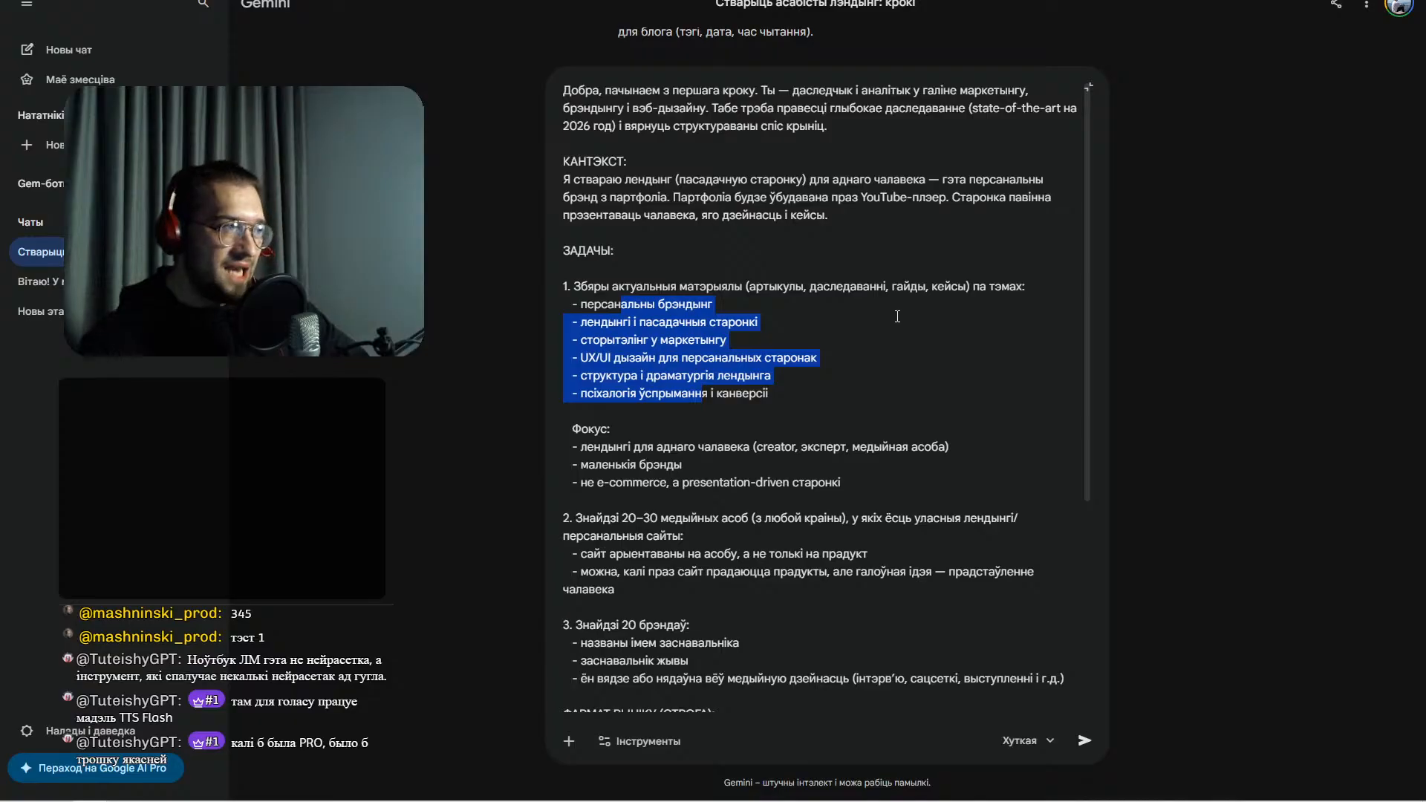
scroll(1102, 501, down, 5)
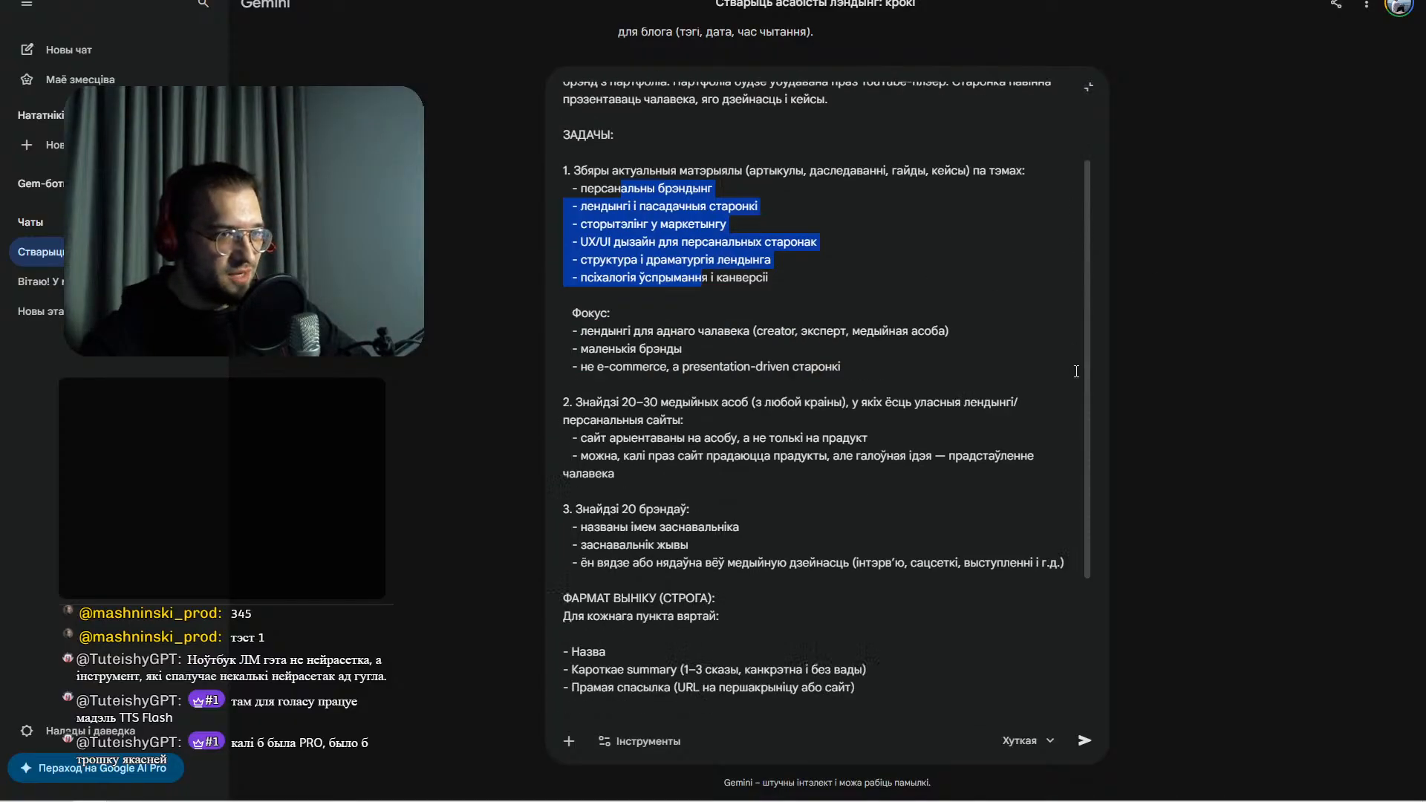
scroll(1078, 152, up, 5)
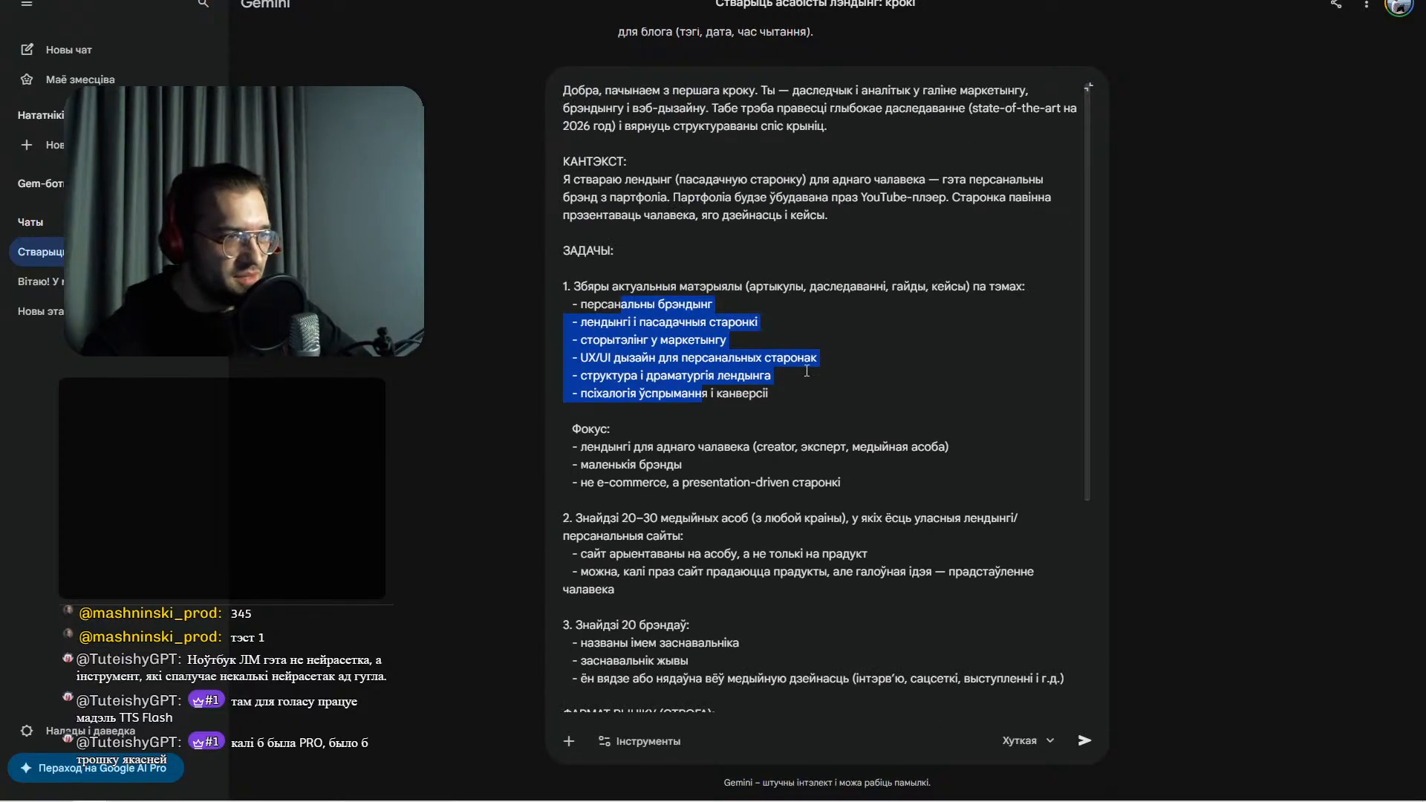
- Review the prompt's first task, covering the list of material topics and the focus on landing pages for one person and small brands
click(750, 313)
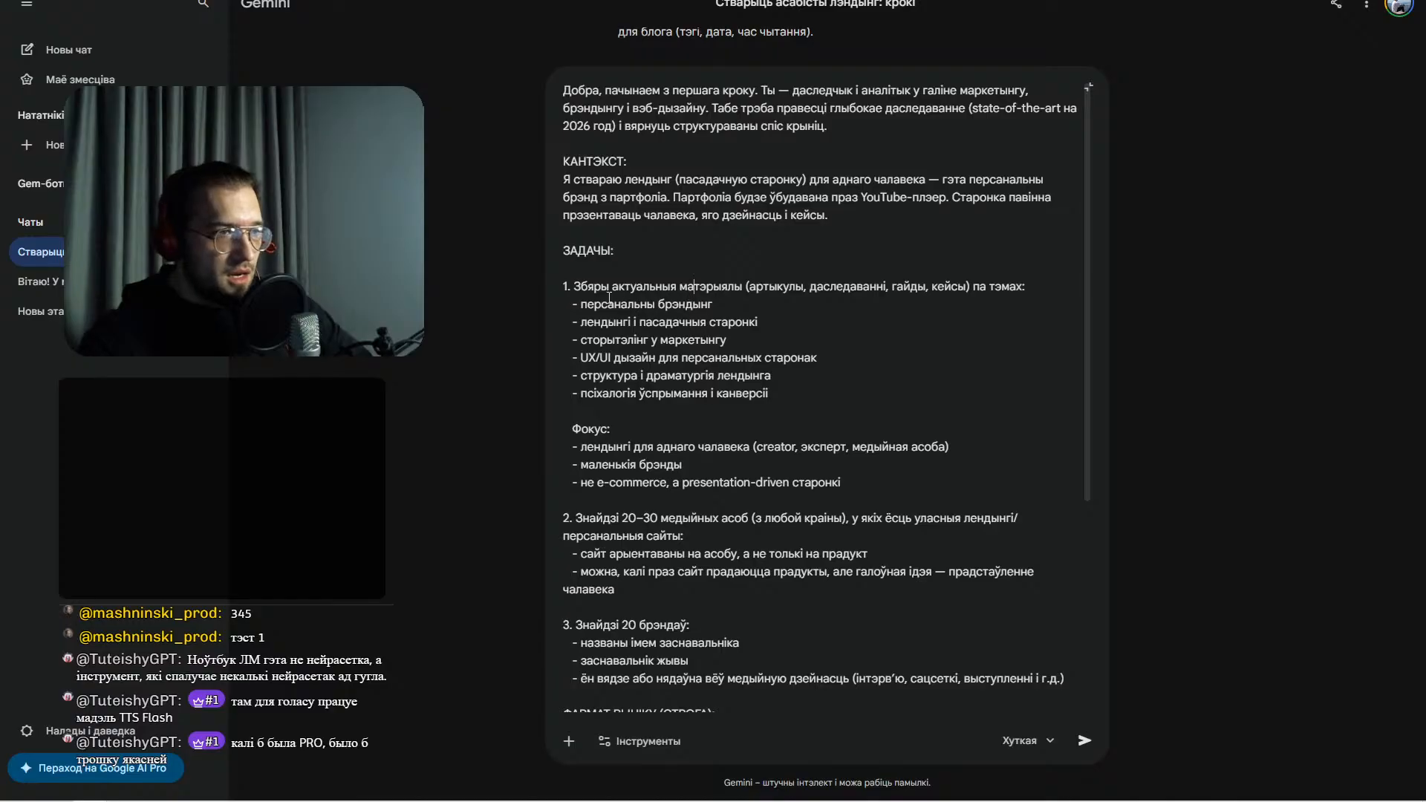
drag(582, 311, 641, 318)
click(626, 344)
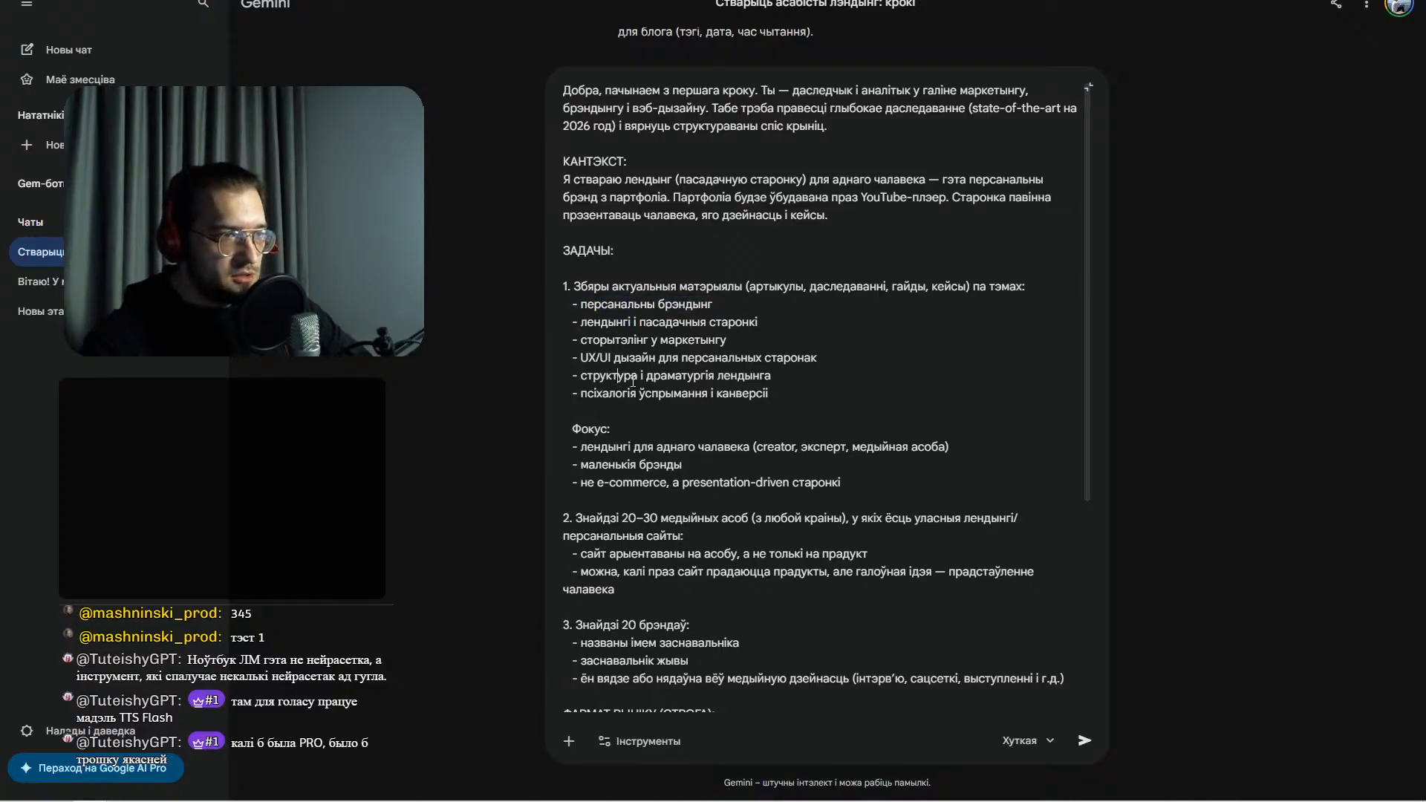
drag(769, 394, 580, 397)
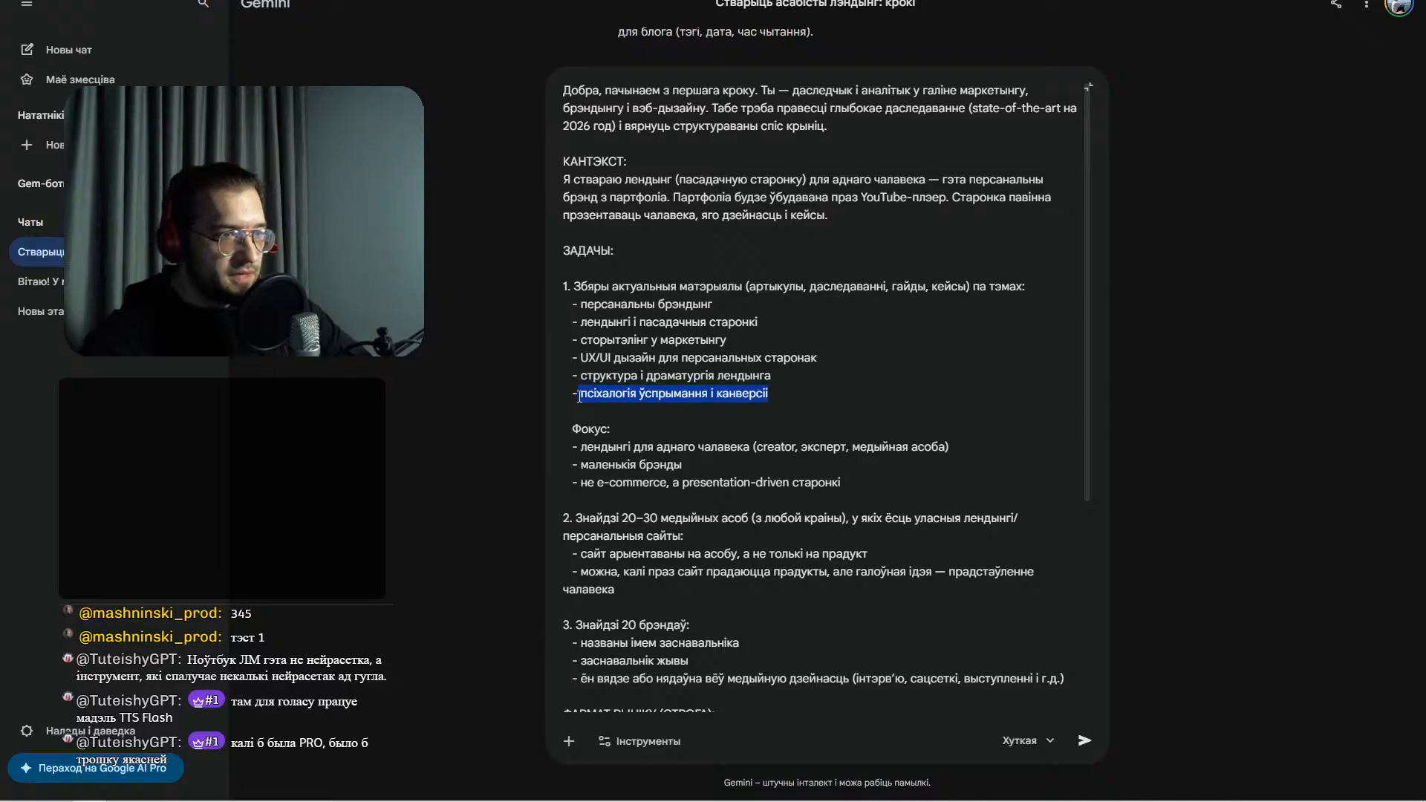
click(907, 366)
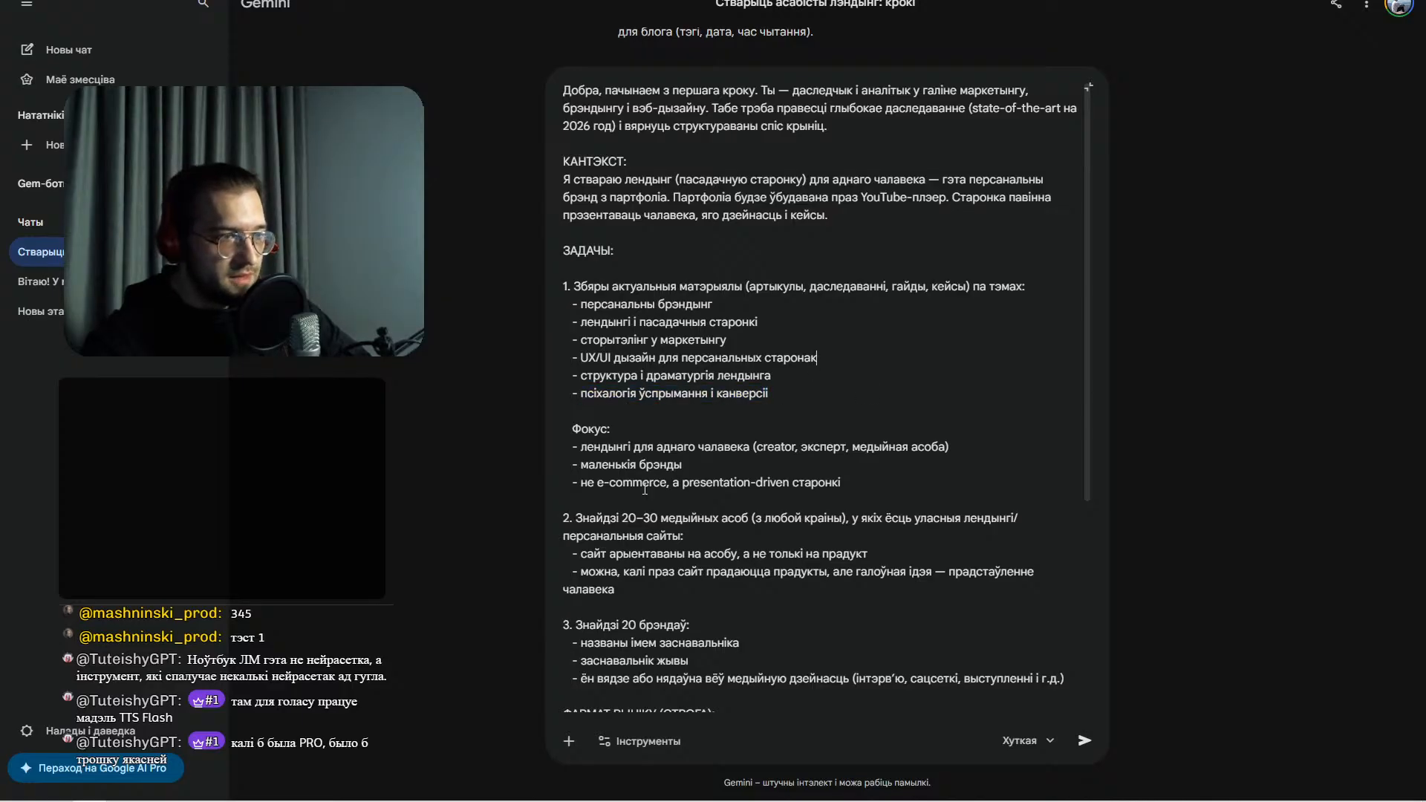
drag(673, 450, 576, 451)
drag(681, 465, 832, 483)
- Review the prompt's second and third tasks on media figures and founder-named brands, plus the result format and principles
drag(1089, 424, 1080, 569)
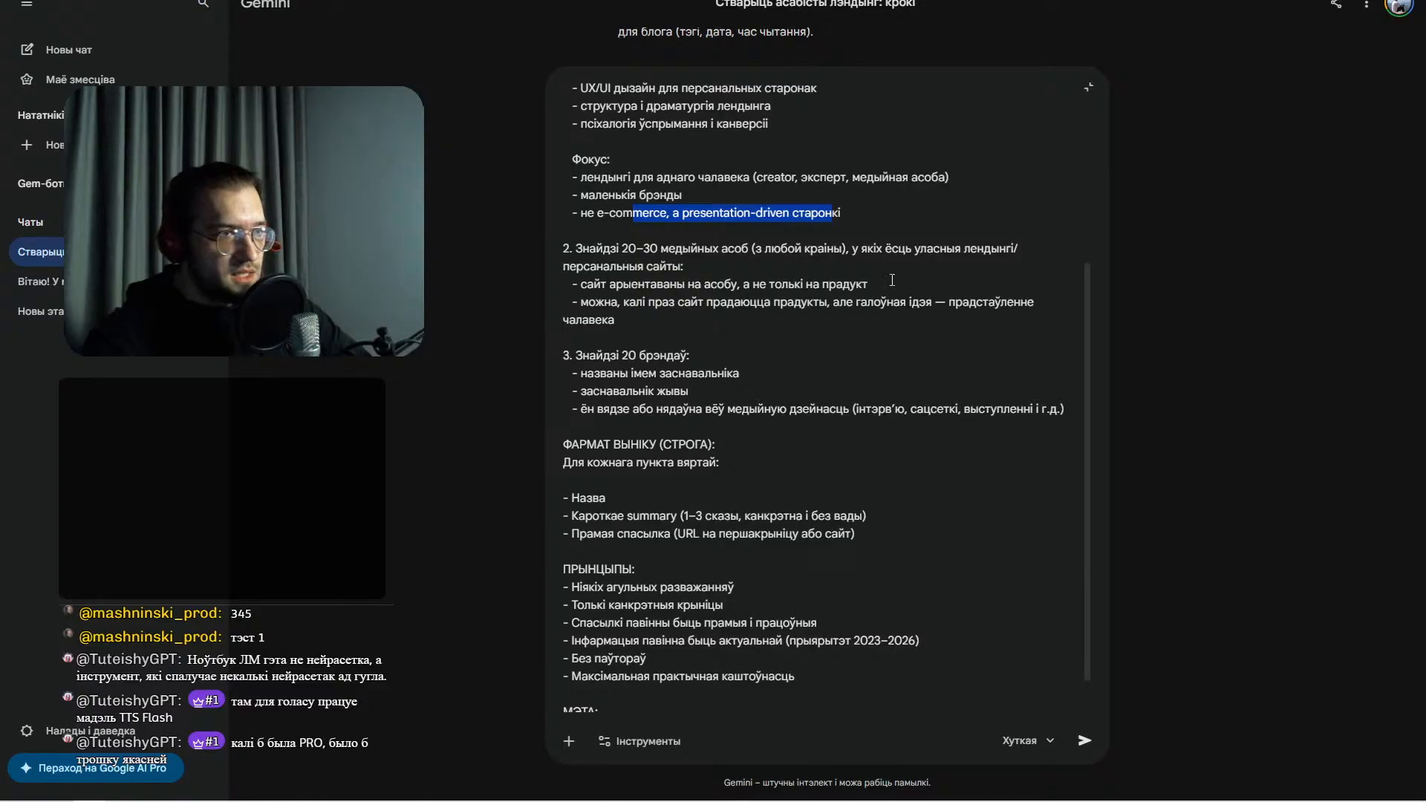
drag(693, 248, 797, 262)
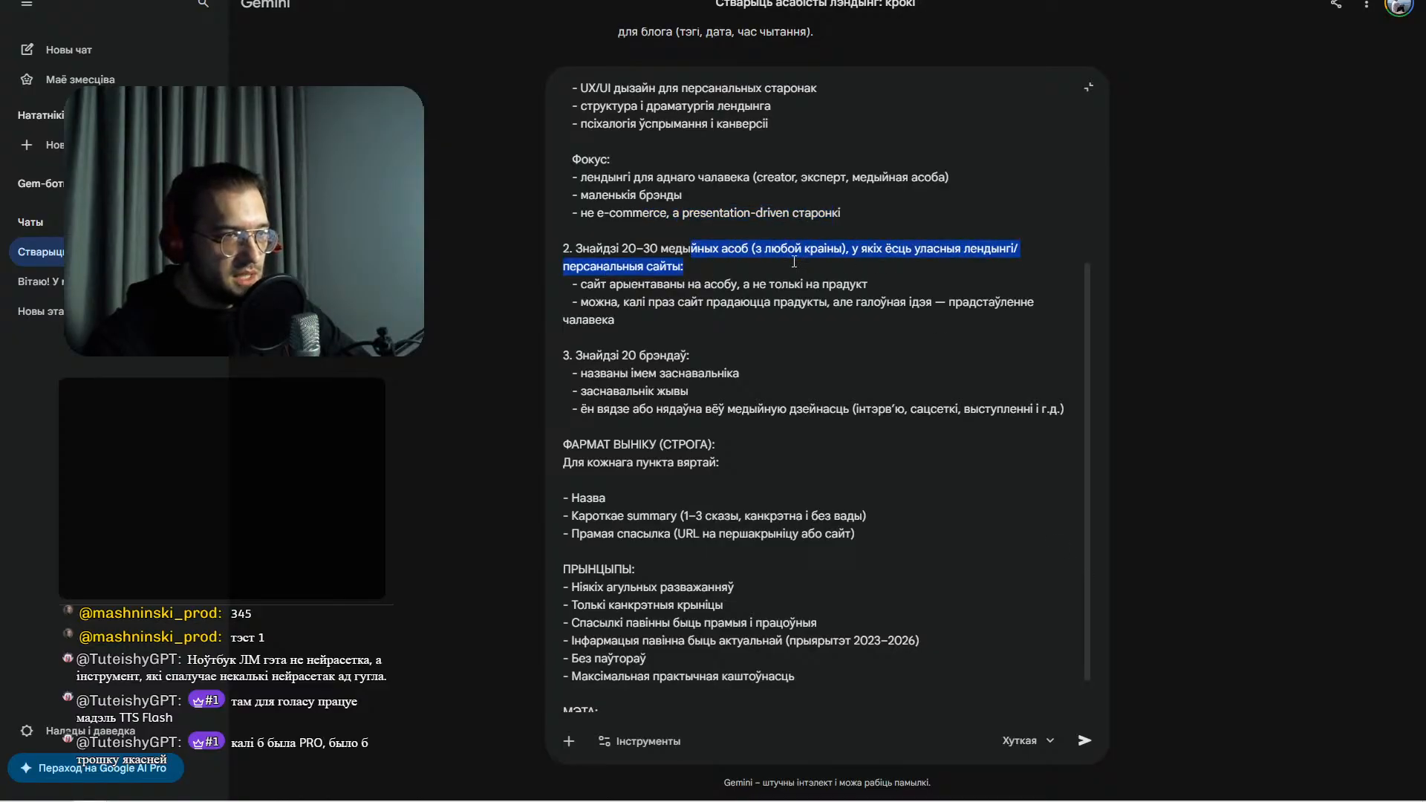
drag(632, 286, 907, 292)
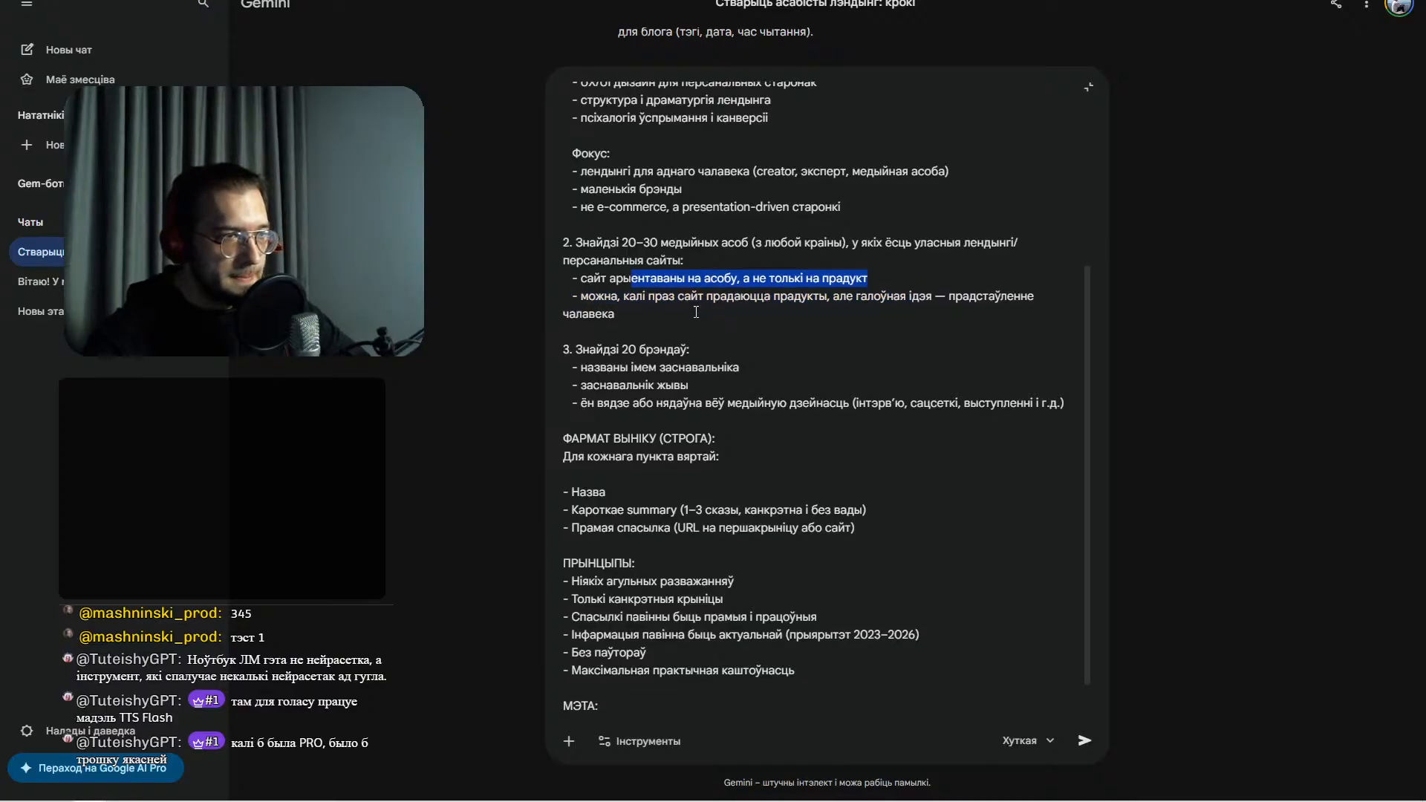
scroll(696, 312, down, 1)
drag(693, 312, 869, 332)
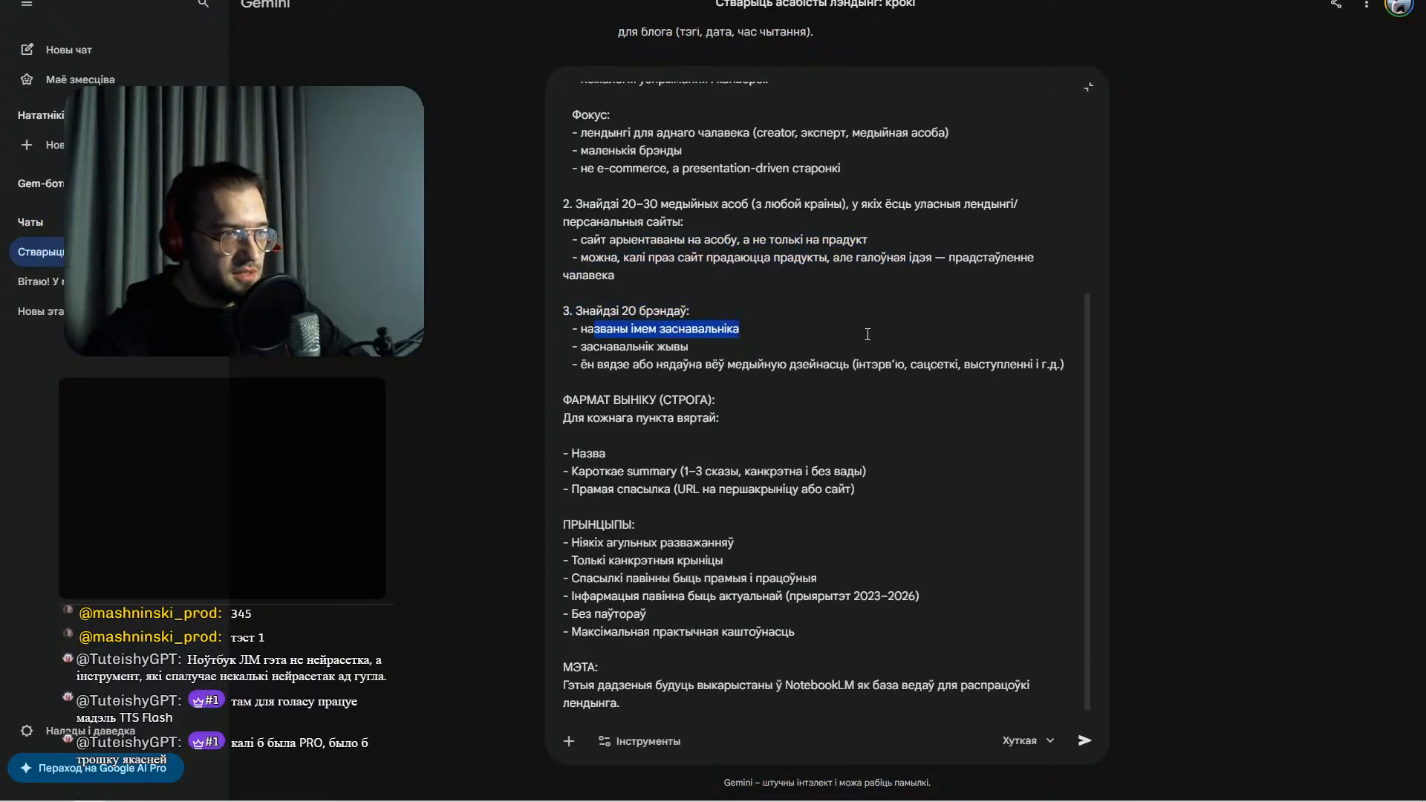
drag(737, 345, 491, 354)
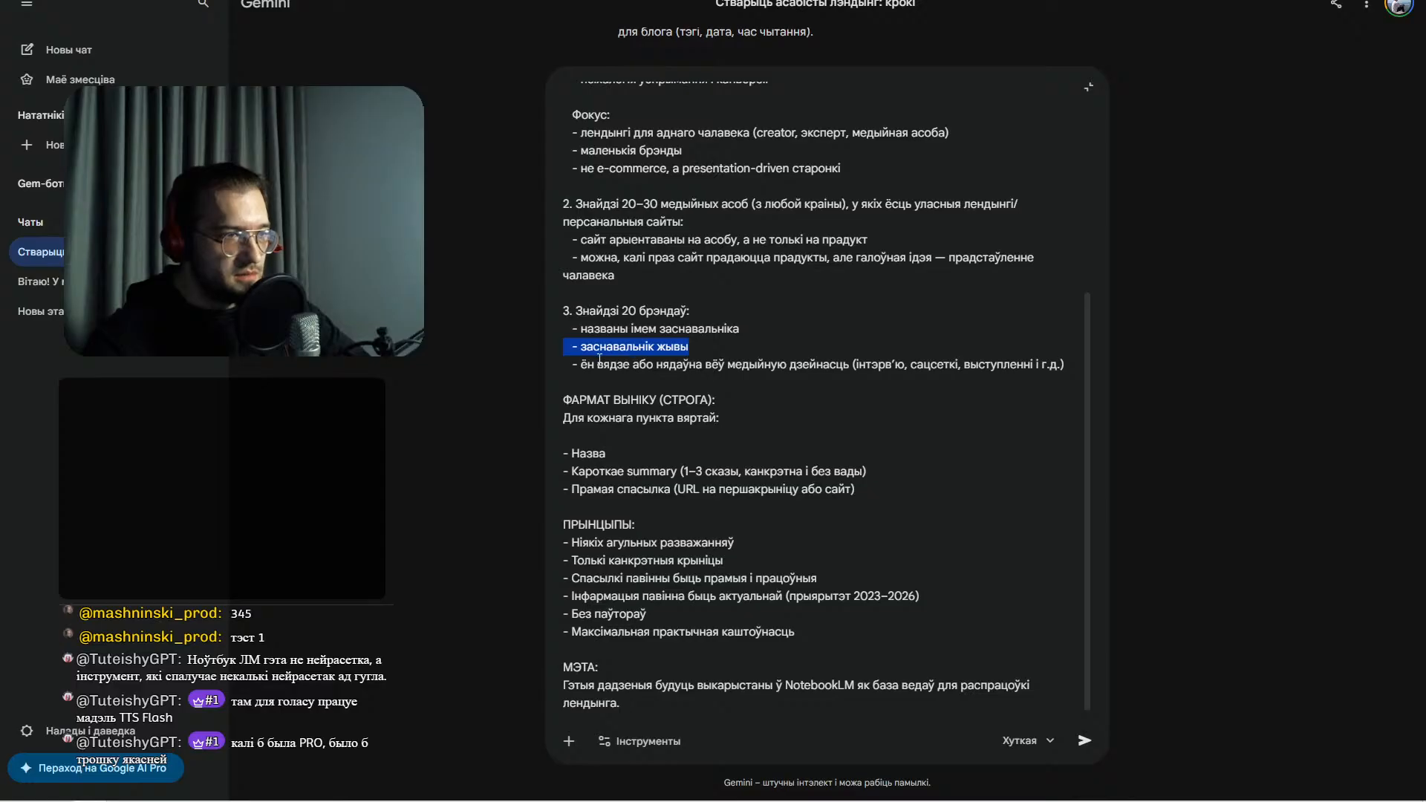
click(652, 353)
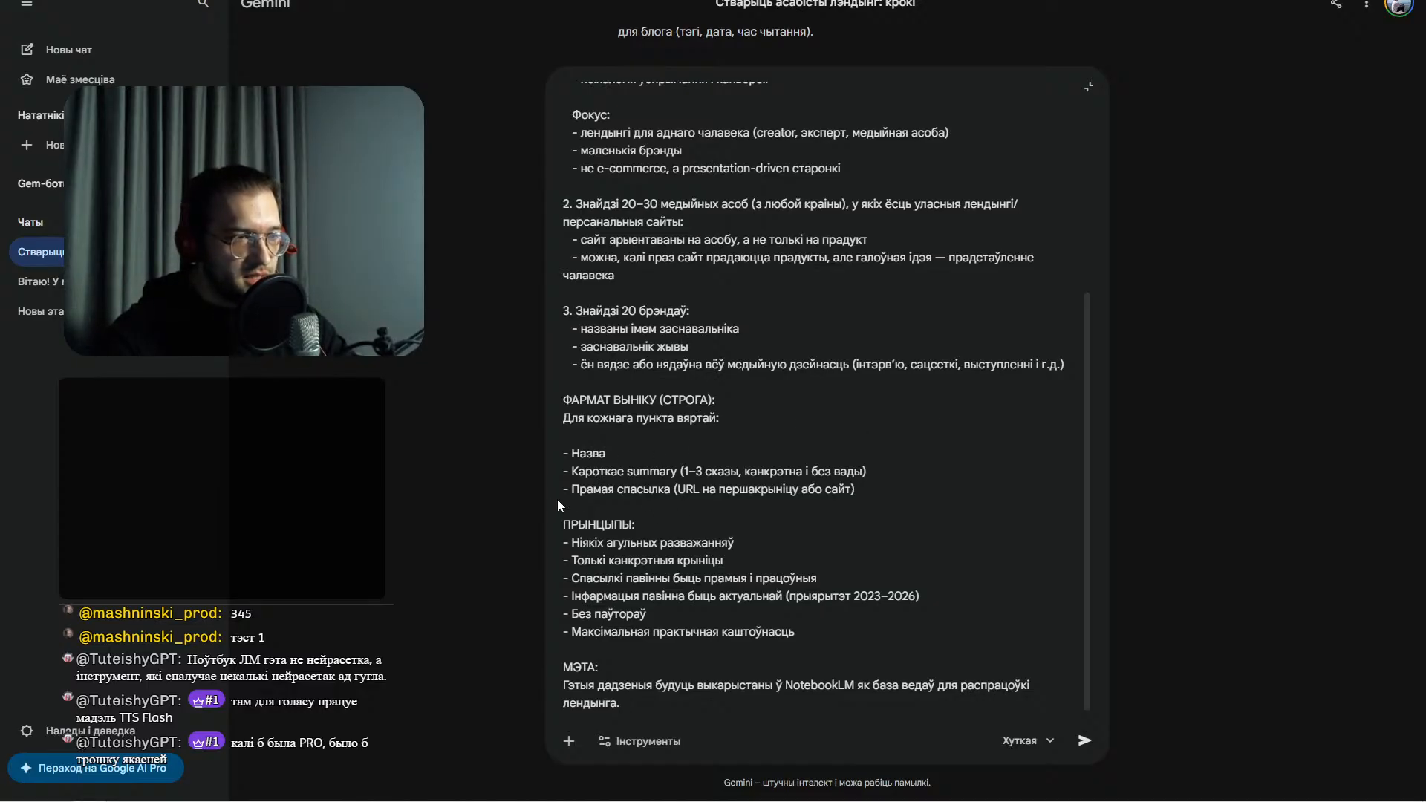
drag(608, 489, 840, 487)
drag(588, 543, 579, 577)
triple_click(727, 559)
click(809, 432)
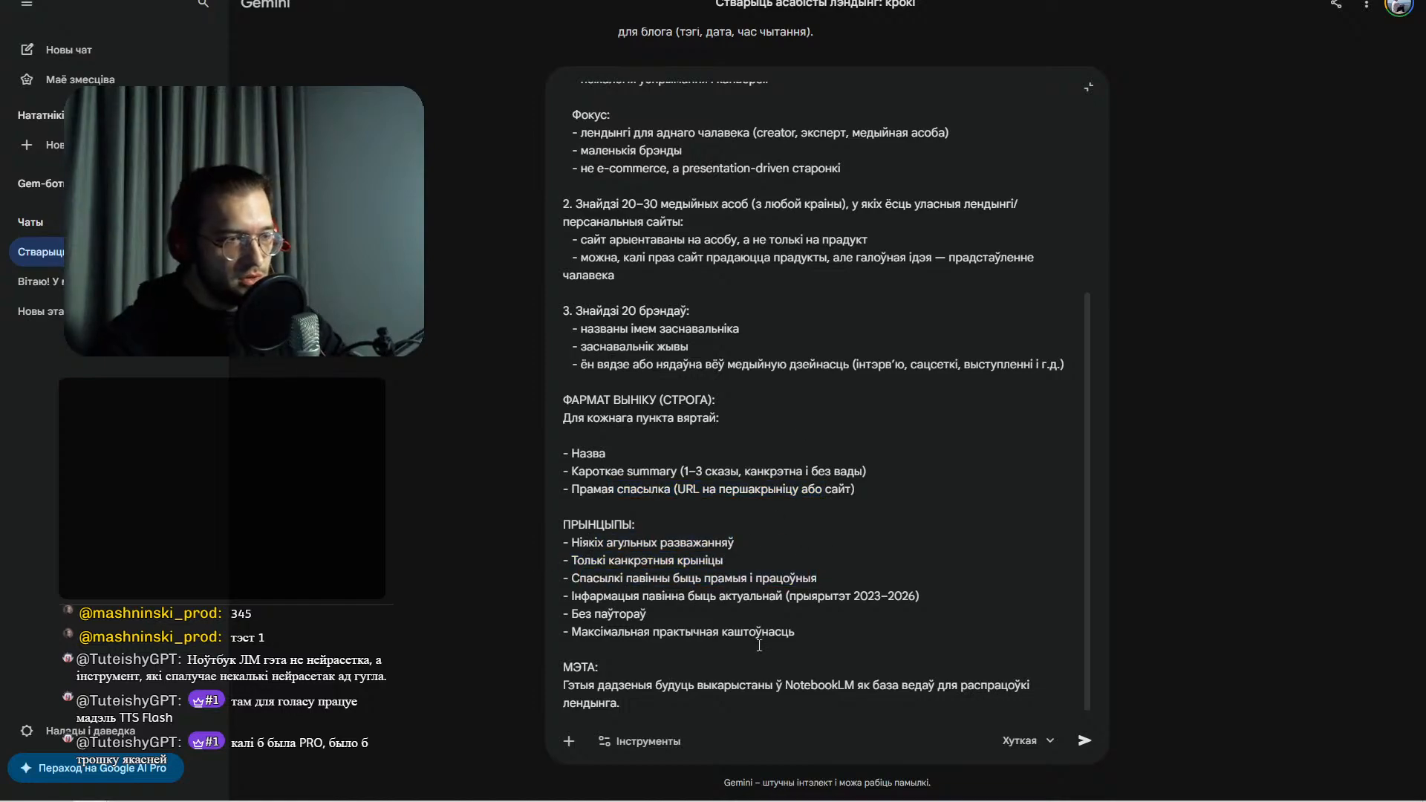
- Append "Таксама звяртайся да прынцыпаў, якія закладзены ў маю асабістую інструкцыю для цябе ўнутры персаналізацыі Геміні" to the end of the МЭТА paragraph
text(Так)
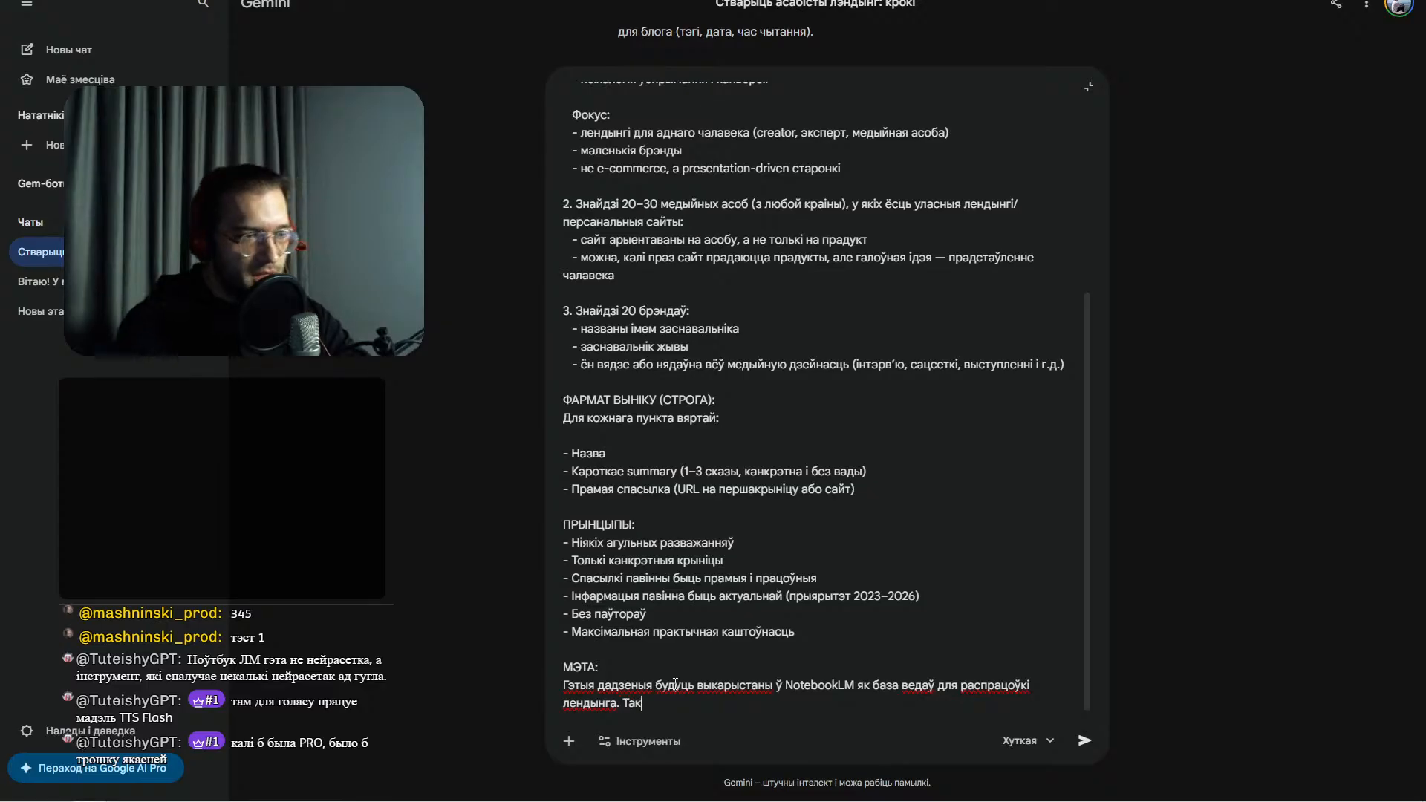
text(сама звярт)
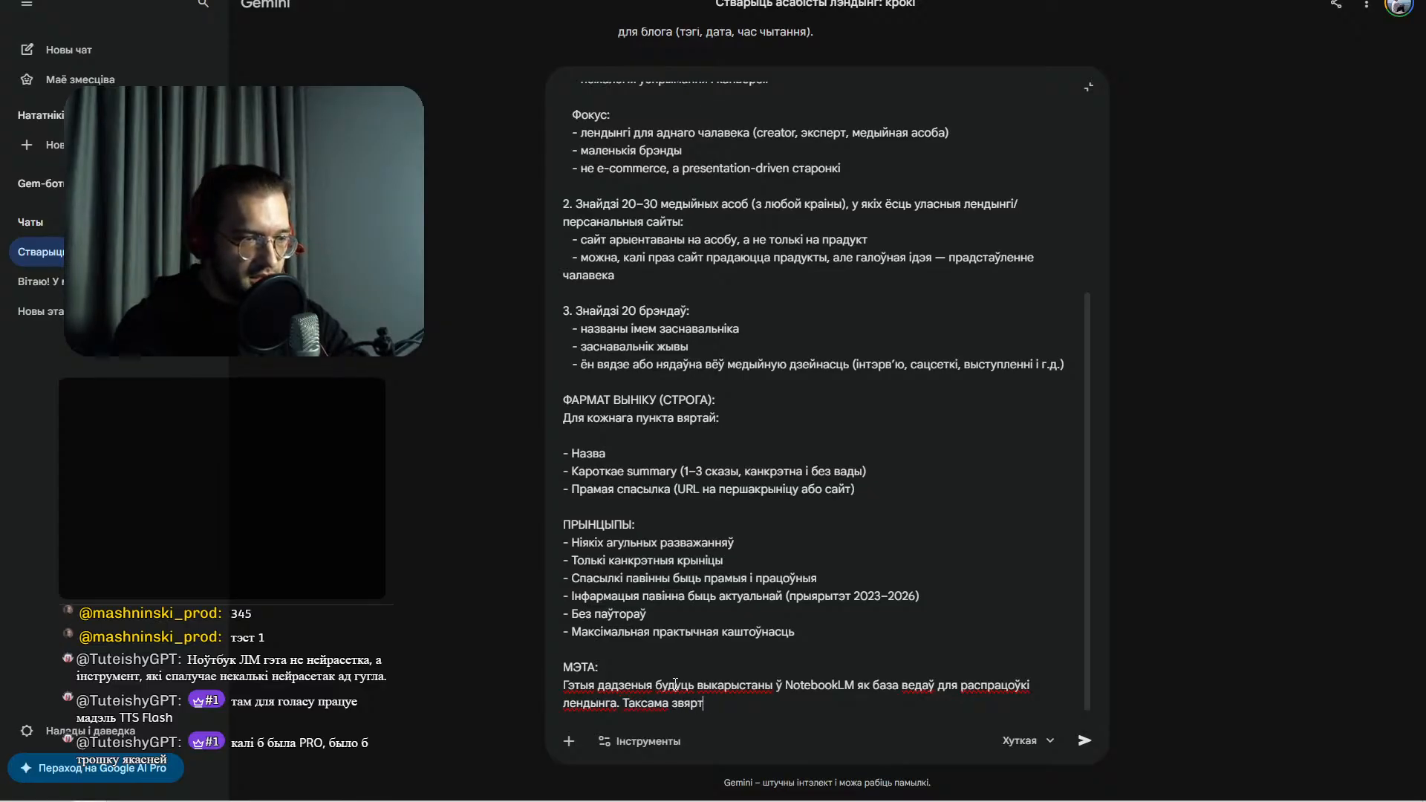
text(айся да)
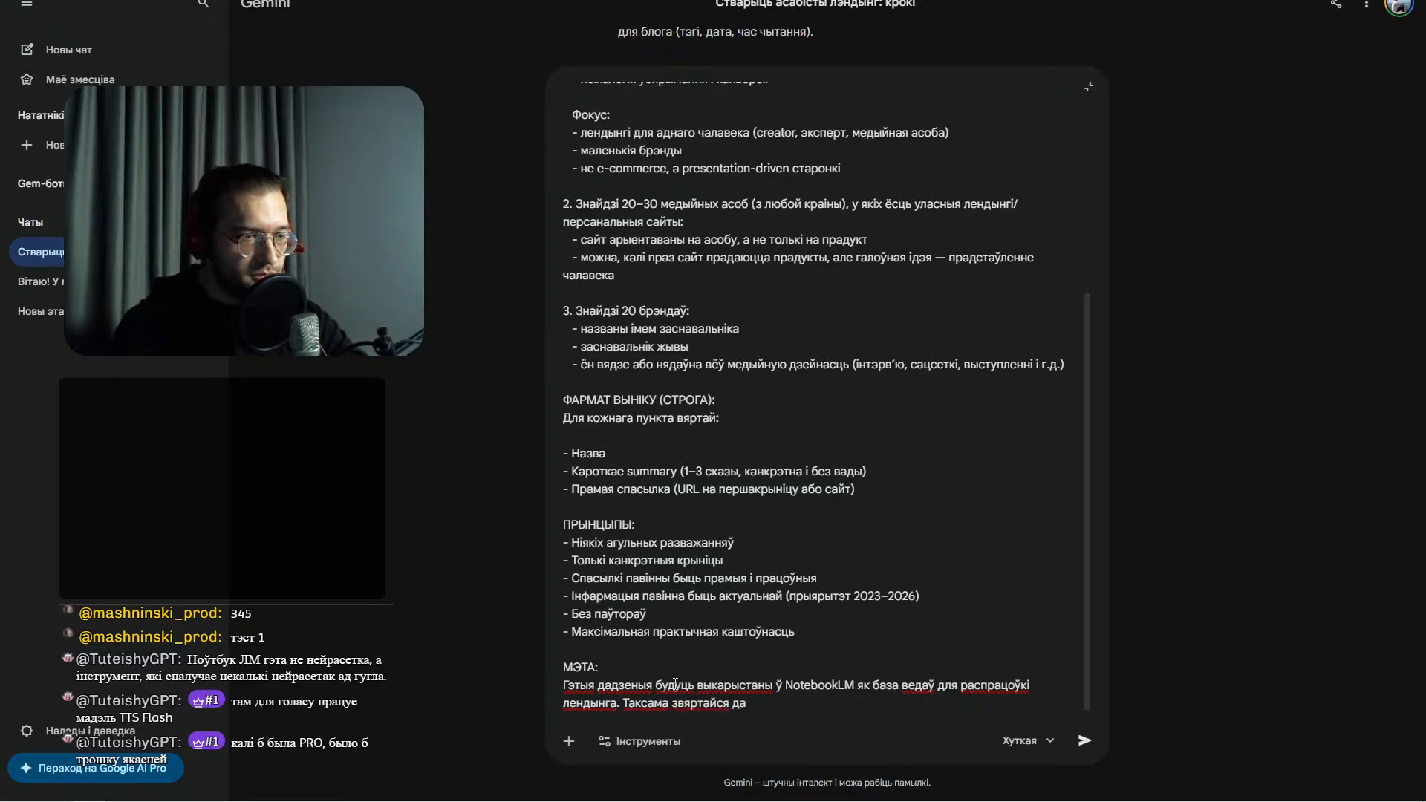
text( прынцап)
key(super+space)
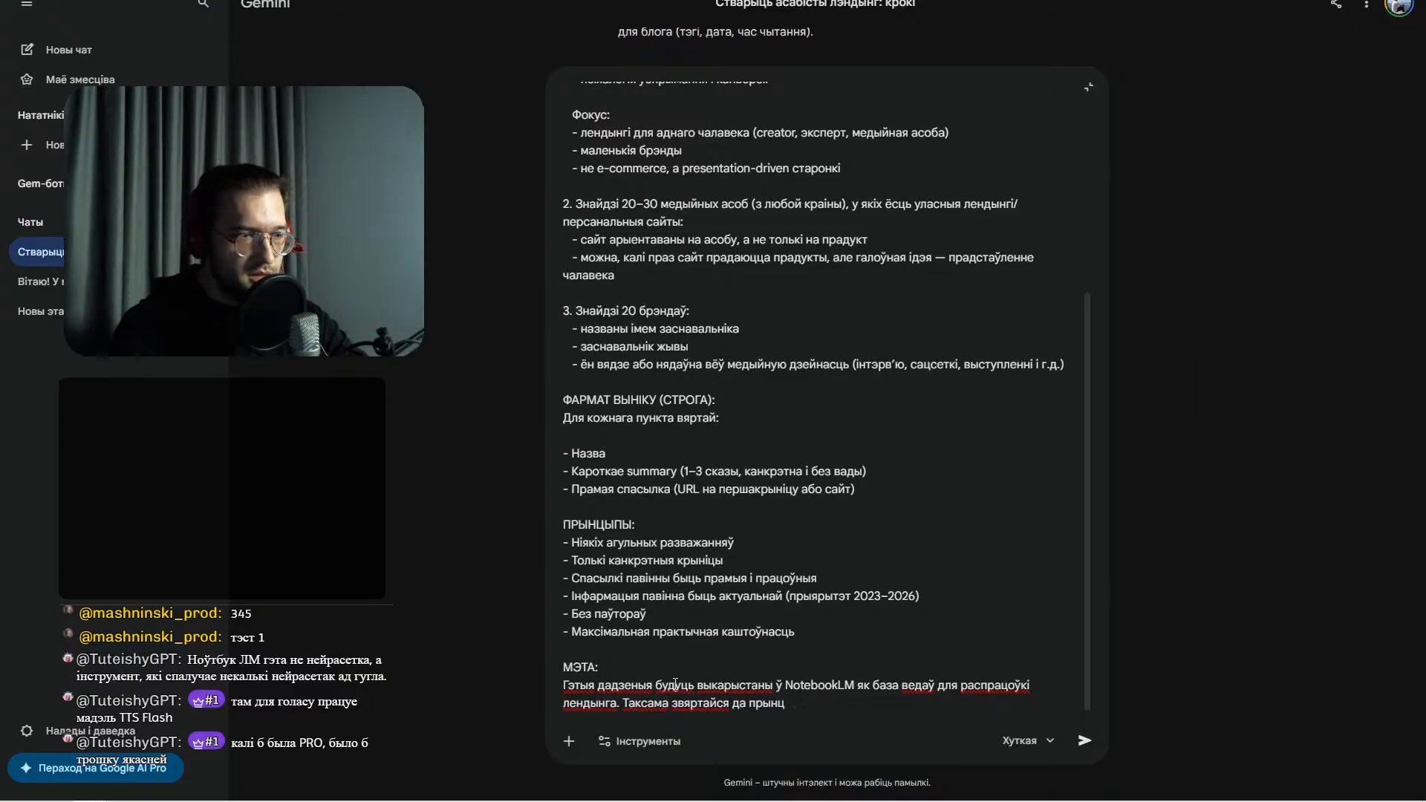
text(ыпаў, якія закладзееныны ў маю аса)
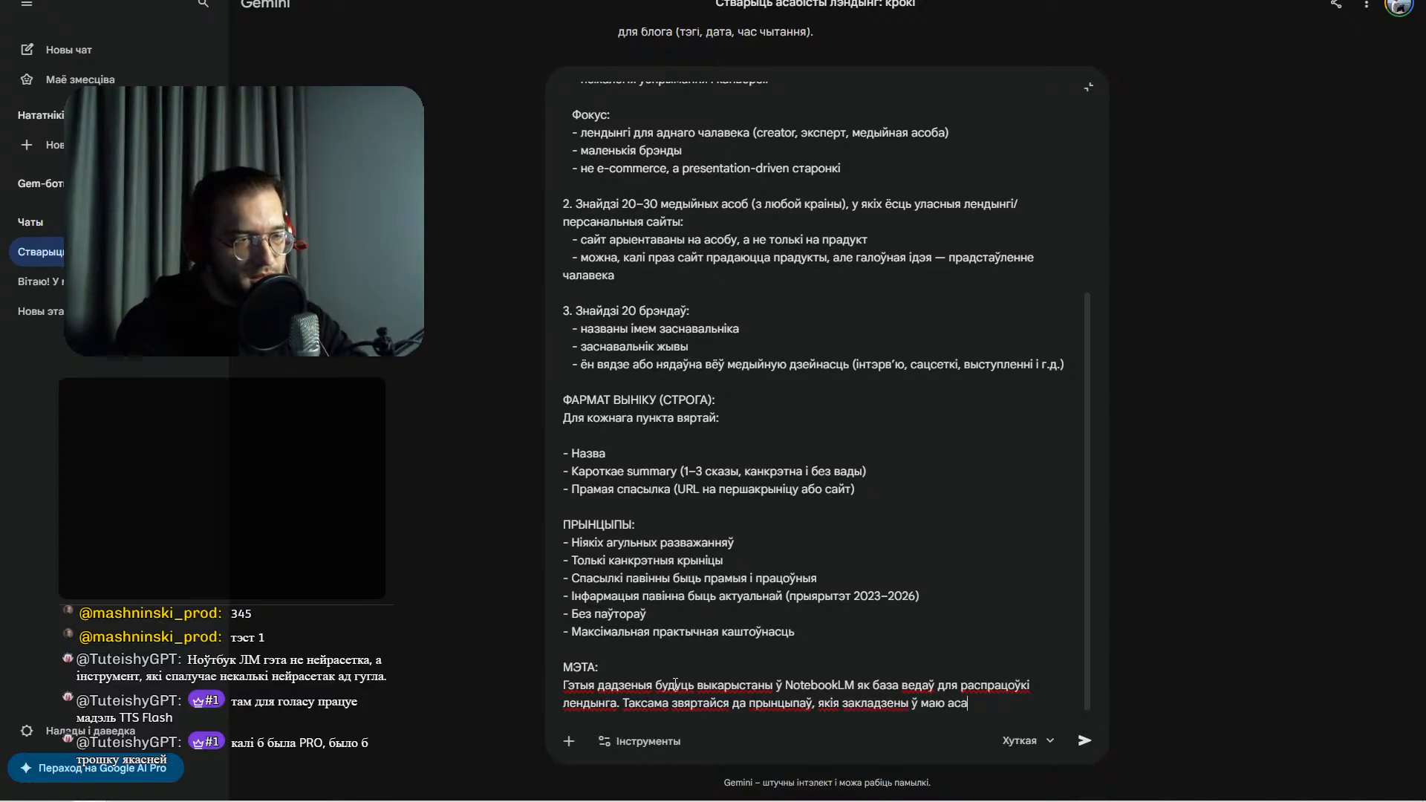
text(бістую інструкцыю для ц)
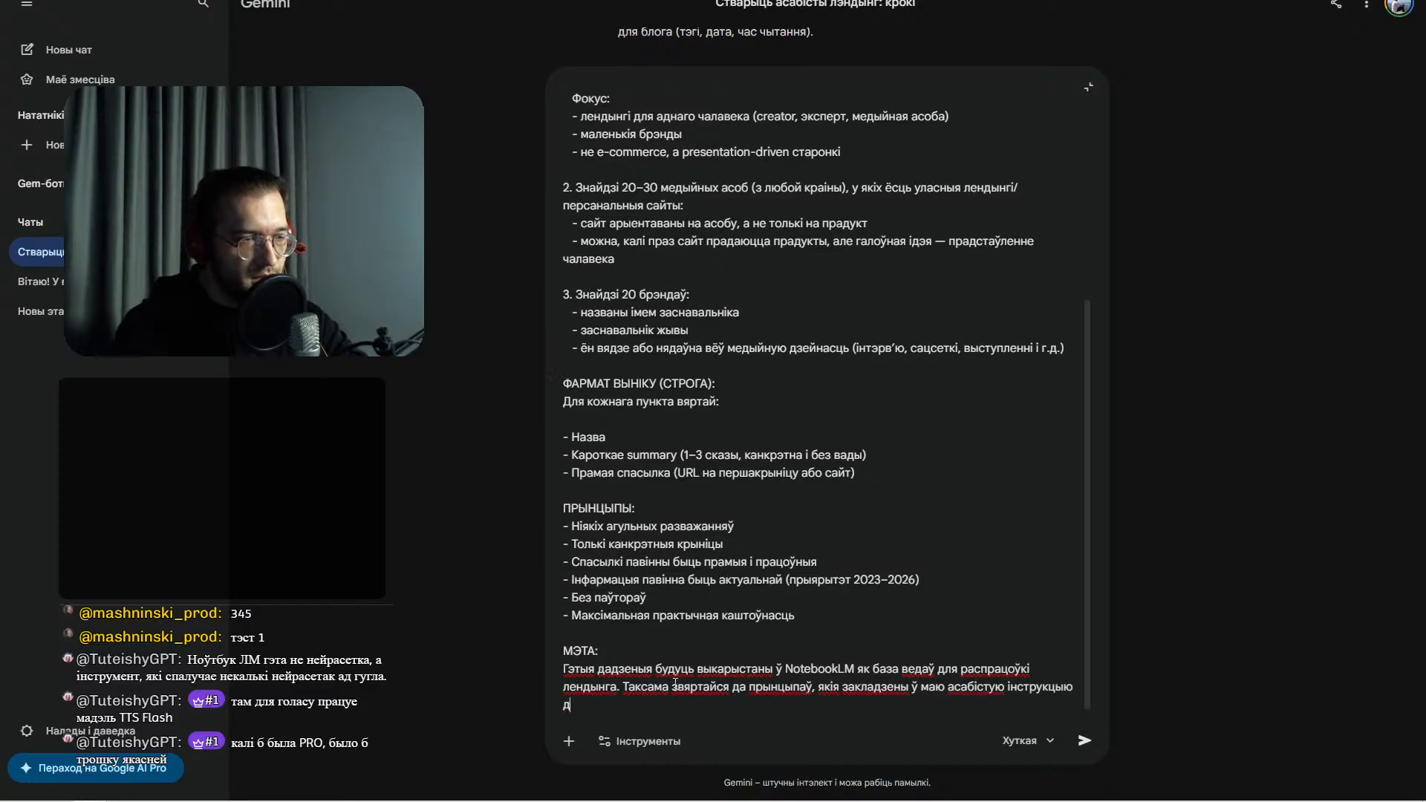
text(ябе )
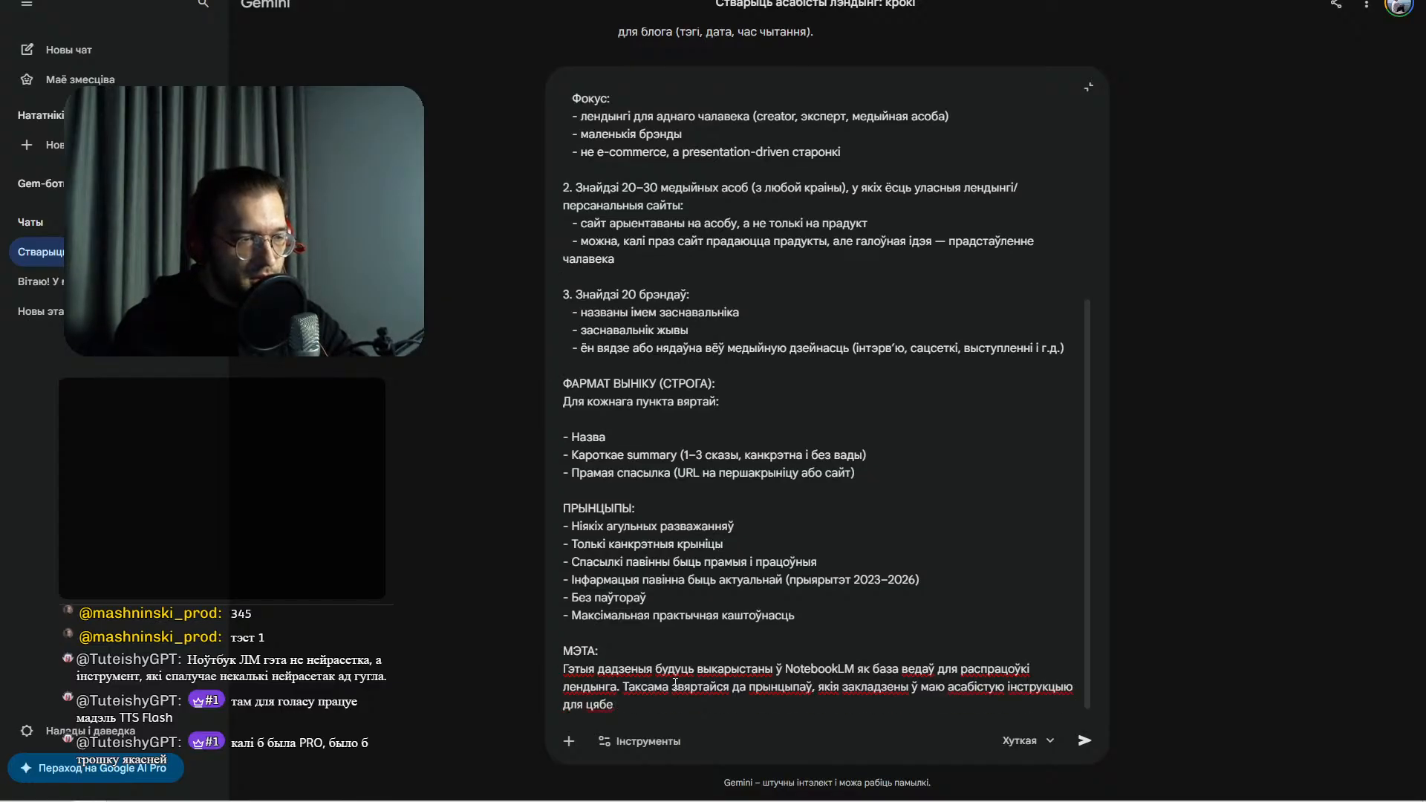
text(ўнутры перс)
text(алізацы Геміні)
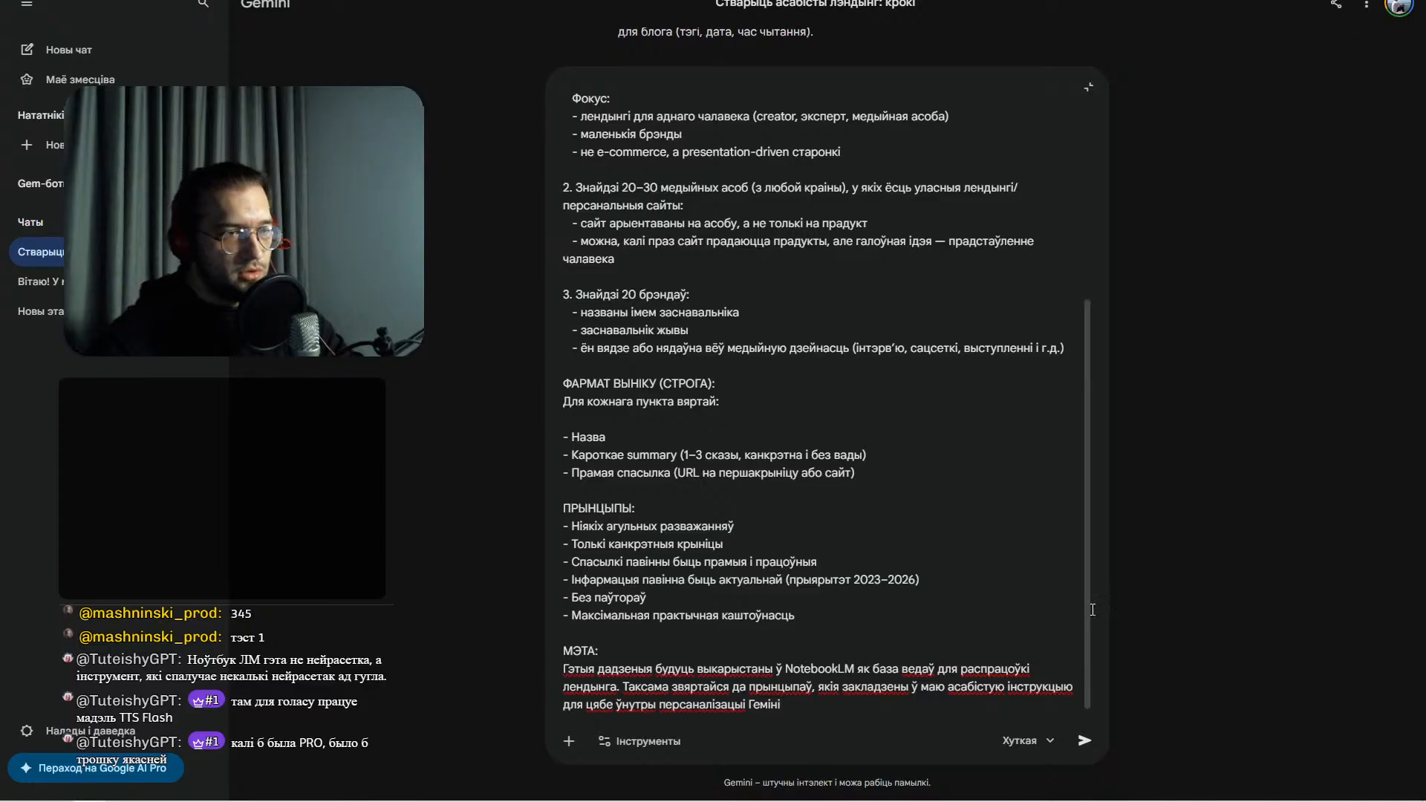
- Enable Deep Research for the prompt, accept starting a new chat, and set the model to Pro there
click(1027, 740)
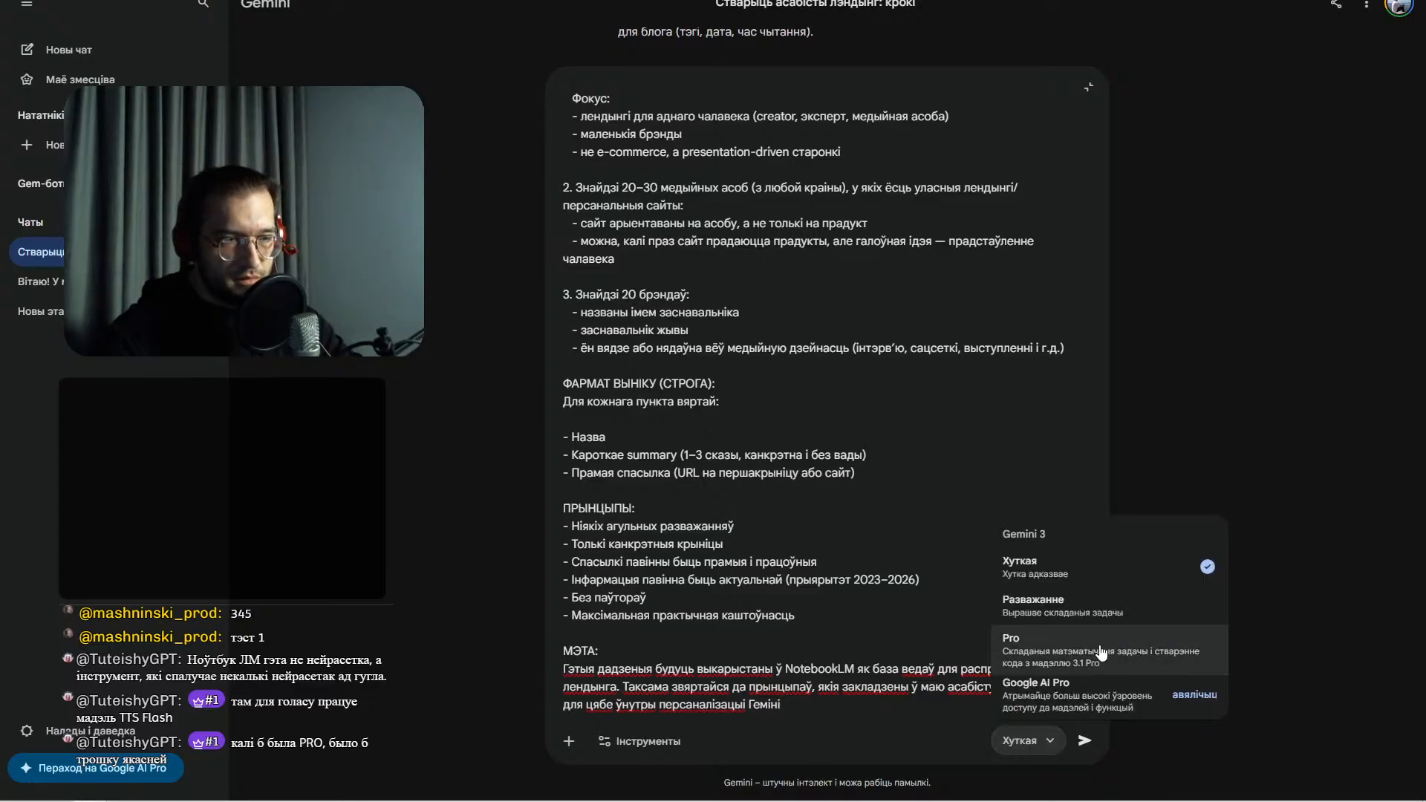
click(1040, 648)
click(647, 741)
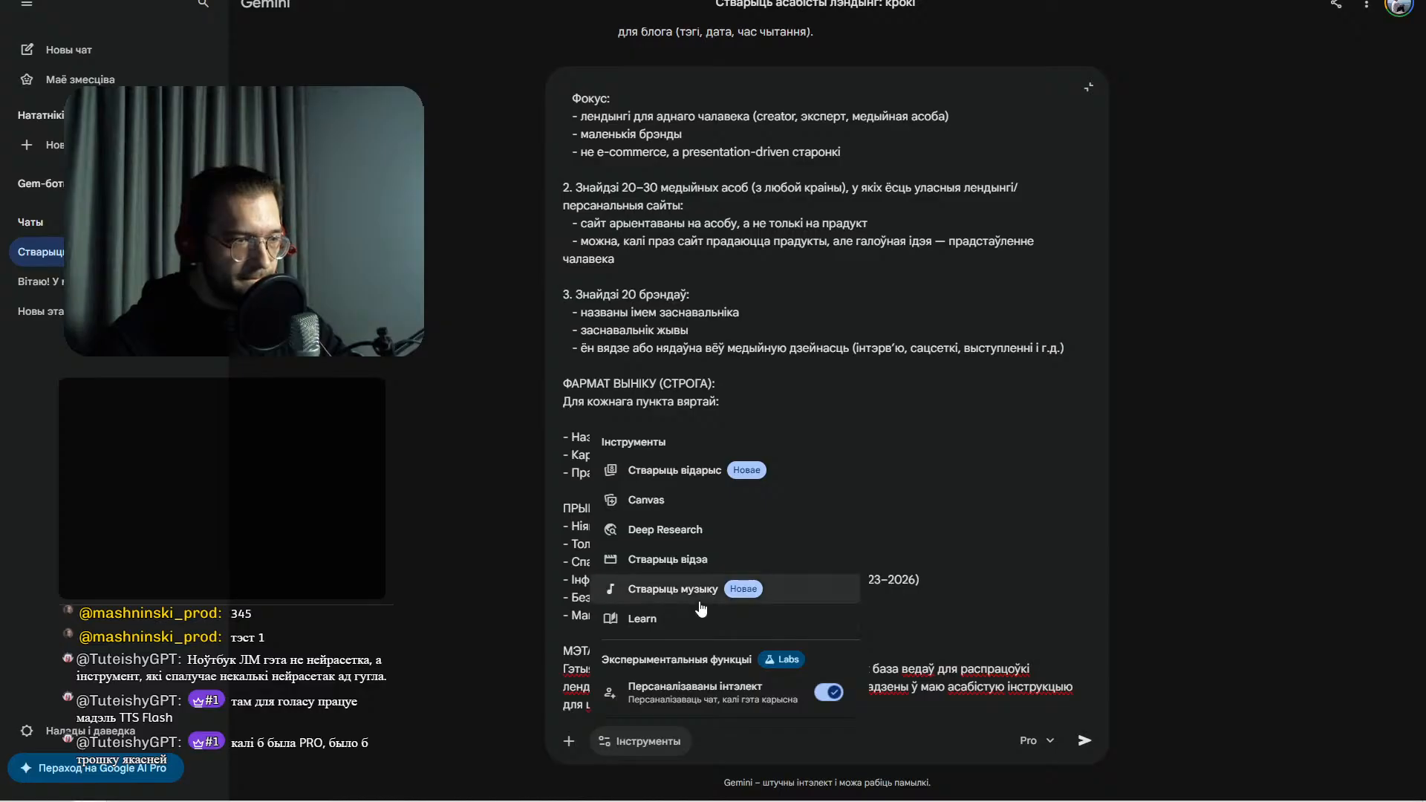
click(673, 529)
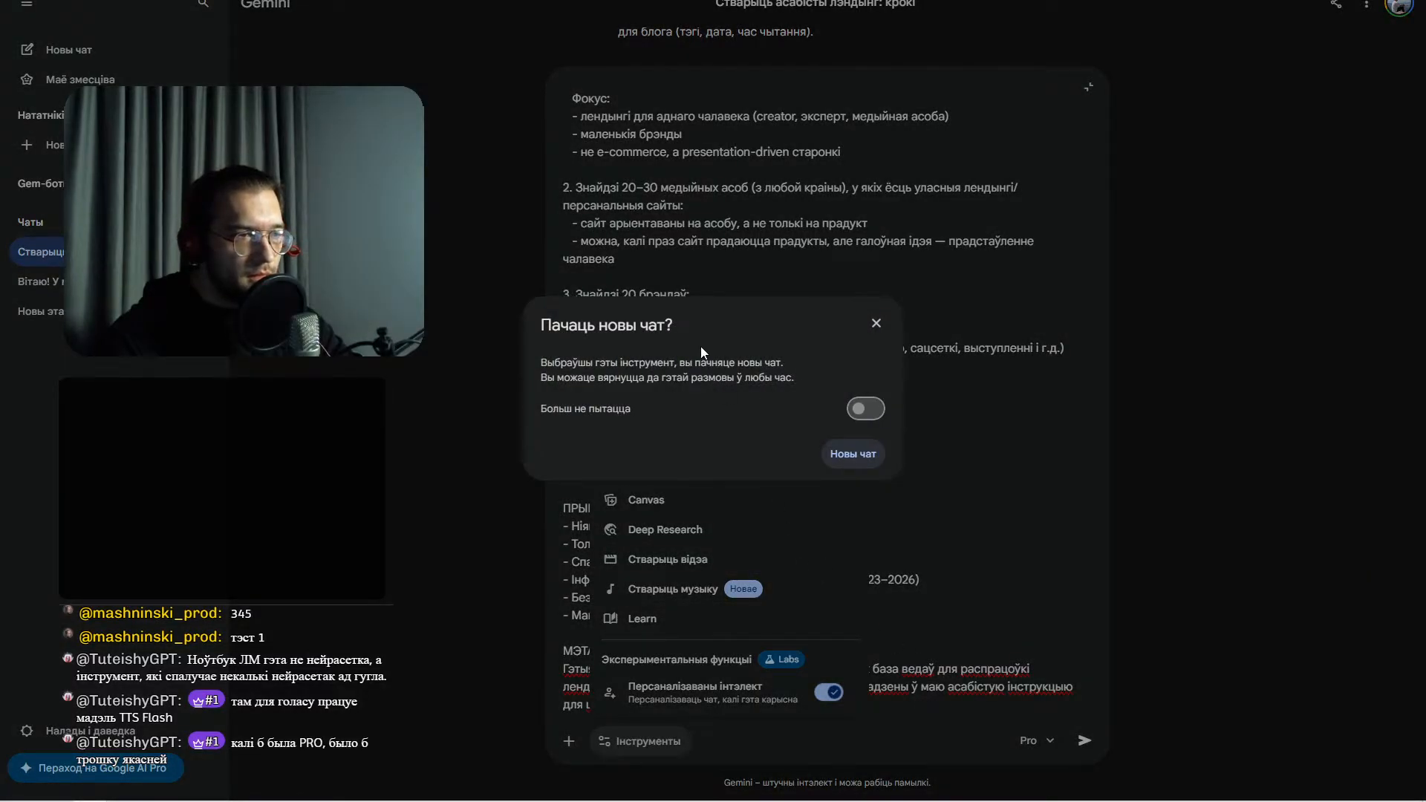
click(845, 456)
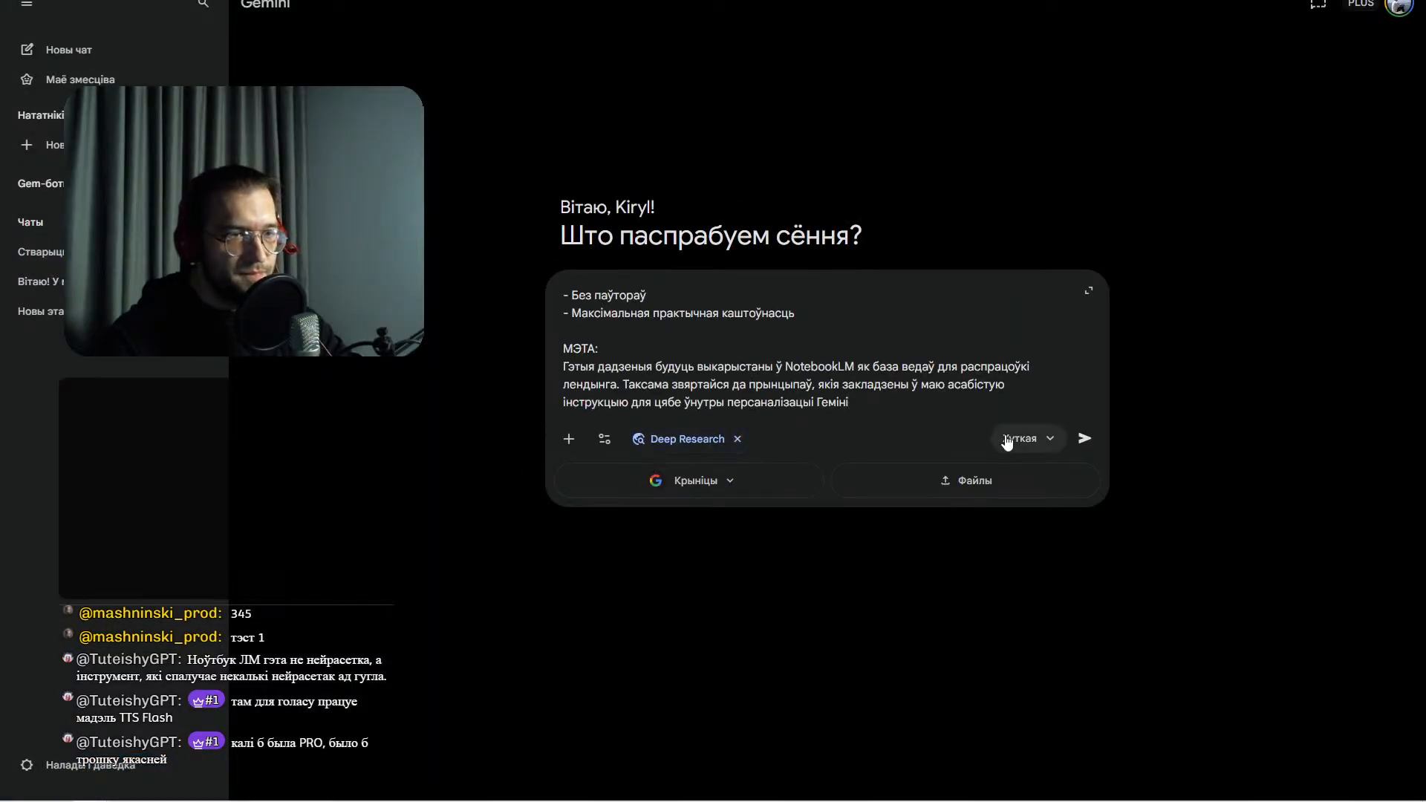
click(1025, 438)
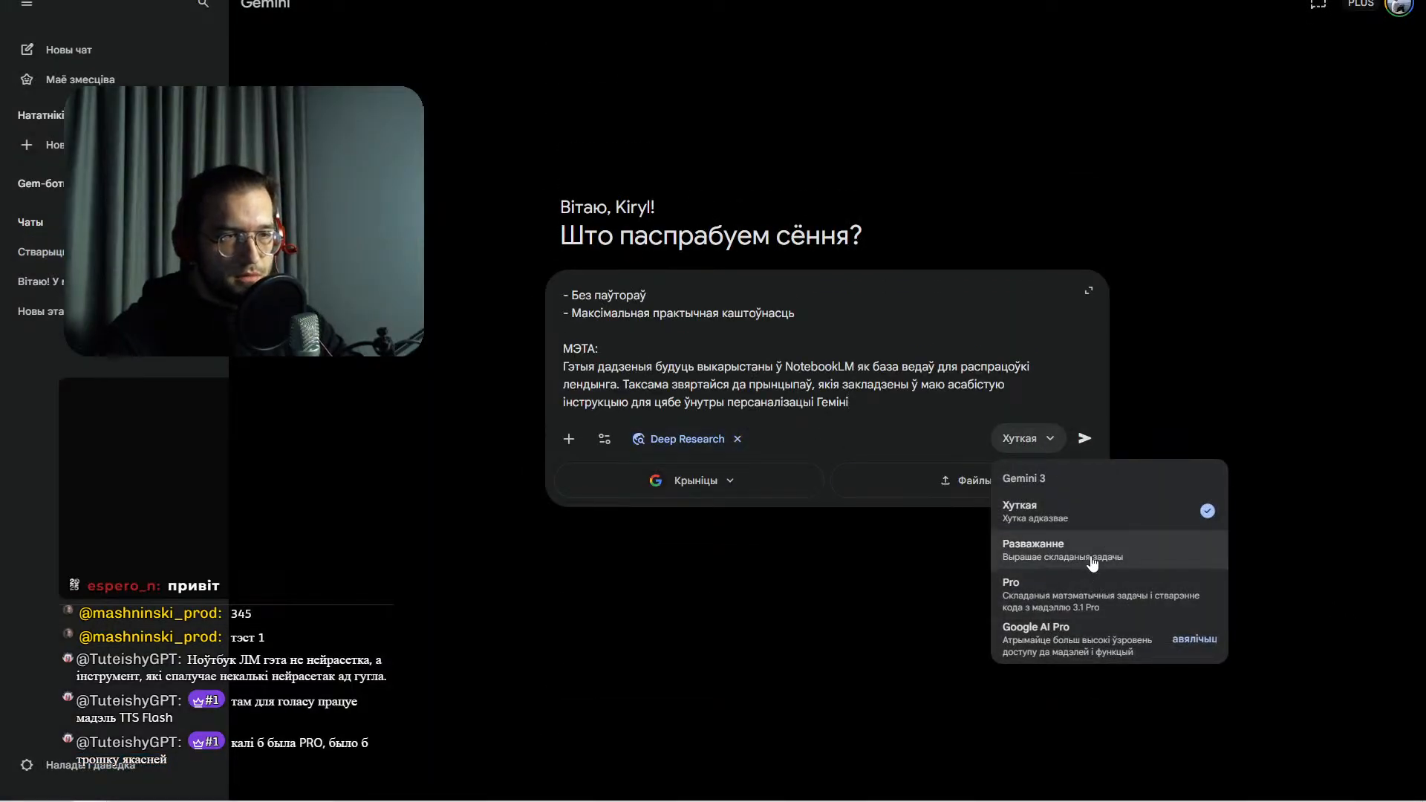
click(1092, 588)
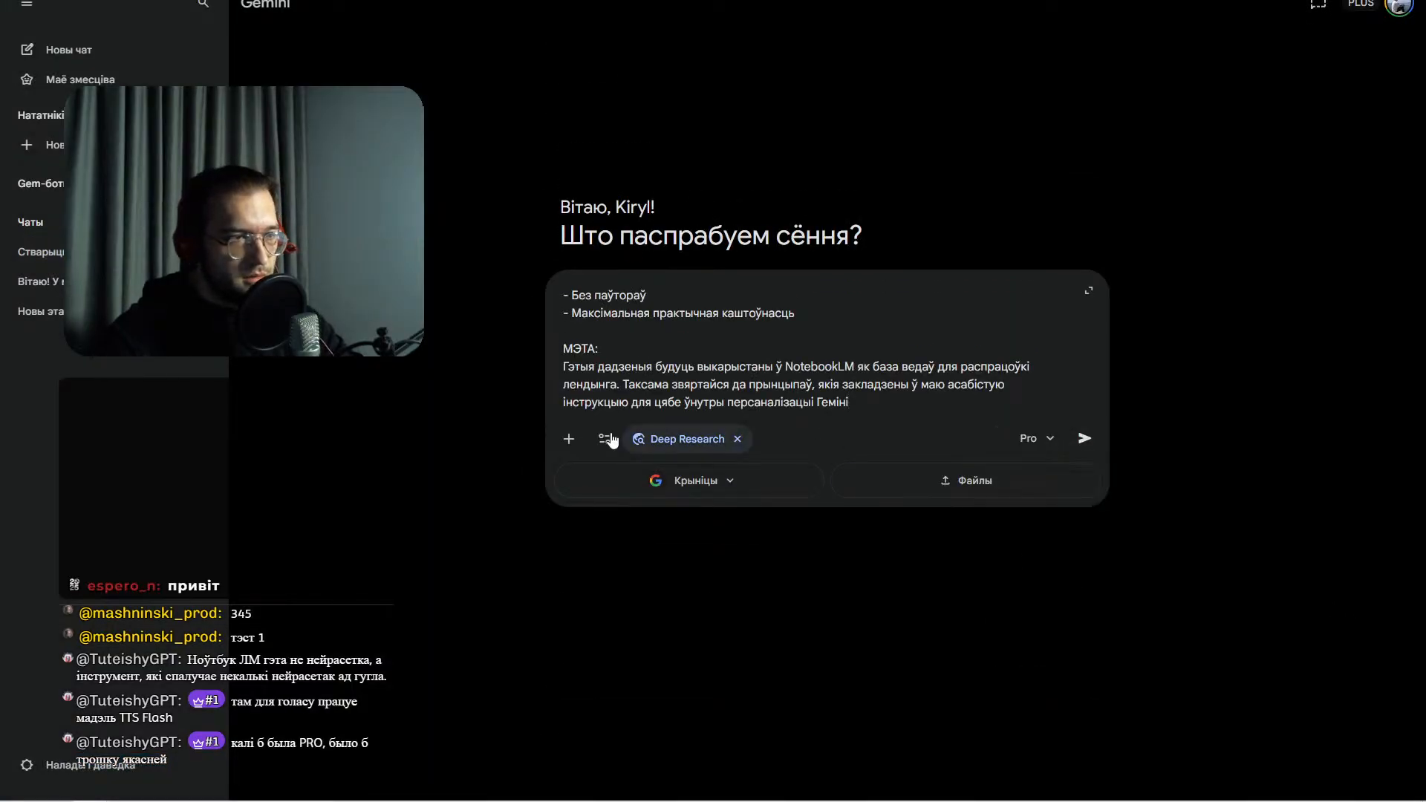
- Submit the prepared Deep Research prompt, collapse the chat sidebar, and expand the research plan's reasoning
click(1085, 439)
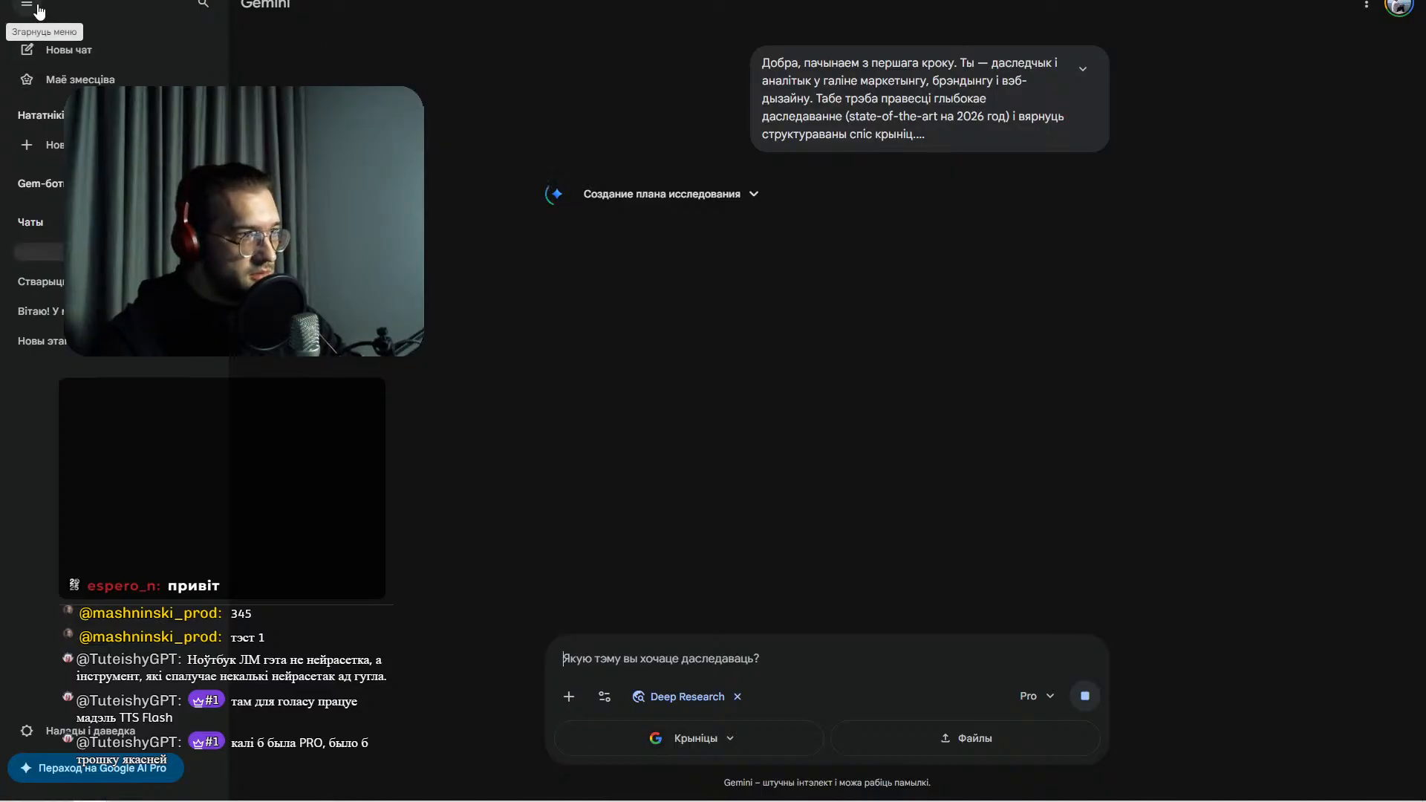
click(28, 6)
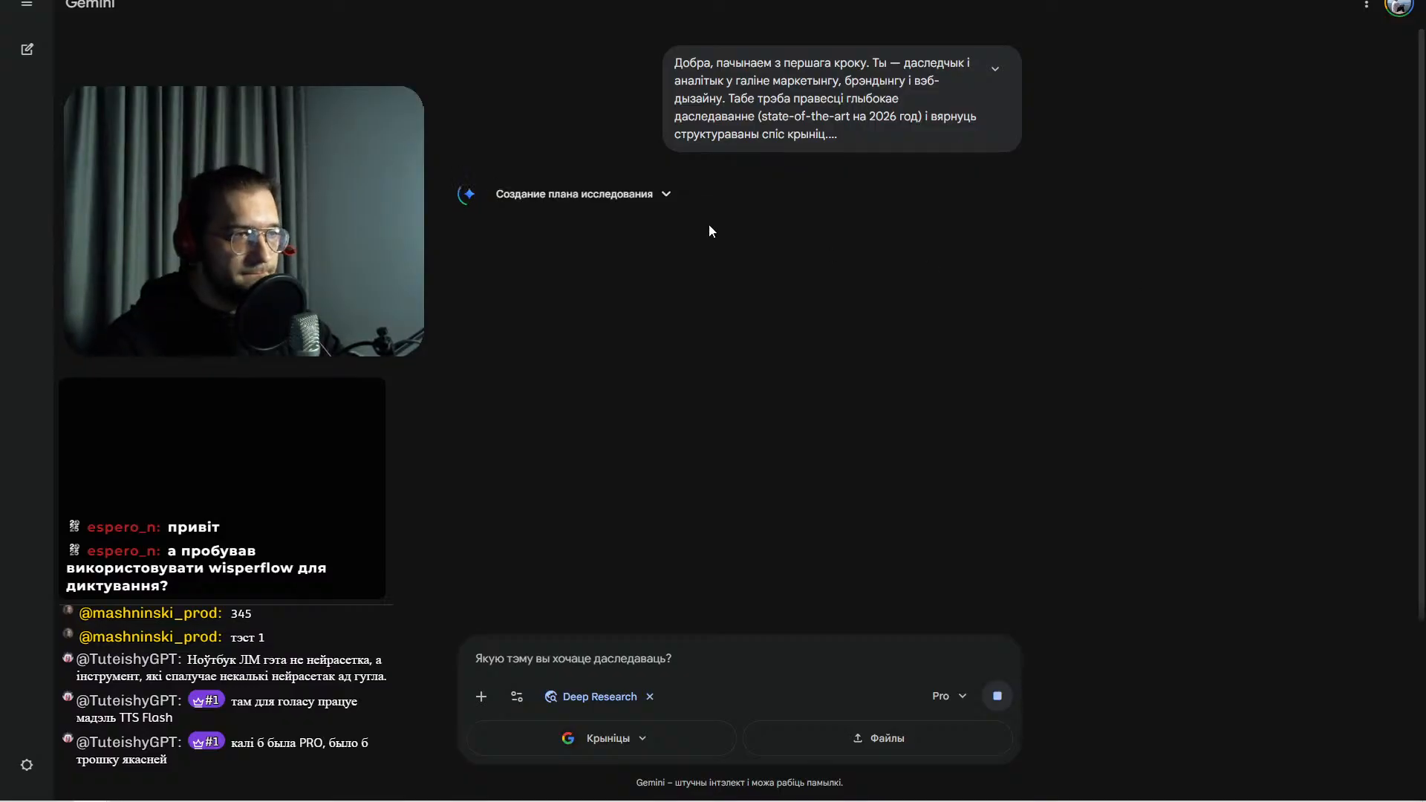
click(667, 195)
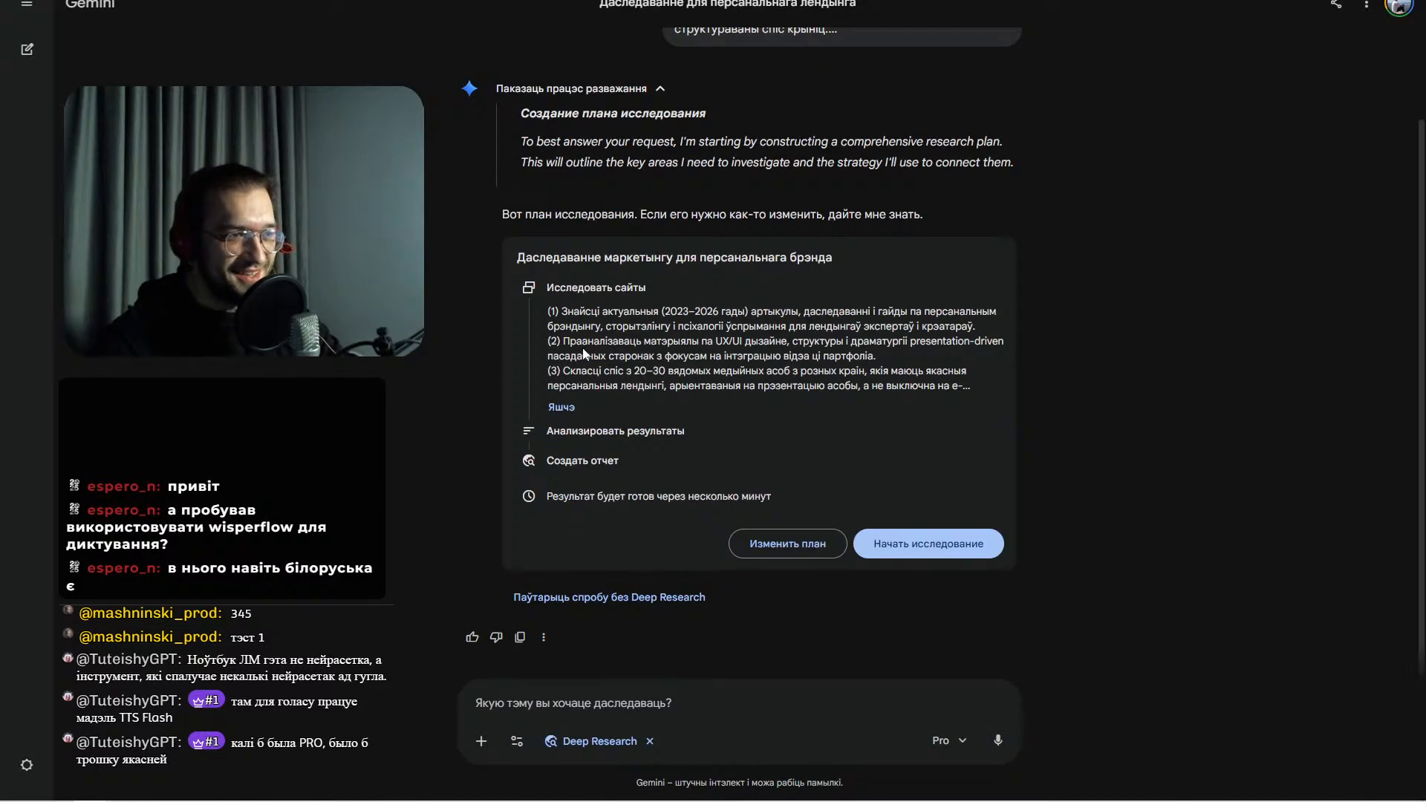
- Expand the full research plan, review its source-list and formatting points, and start the research
click(562, 407)
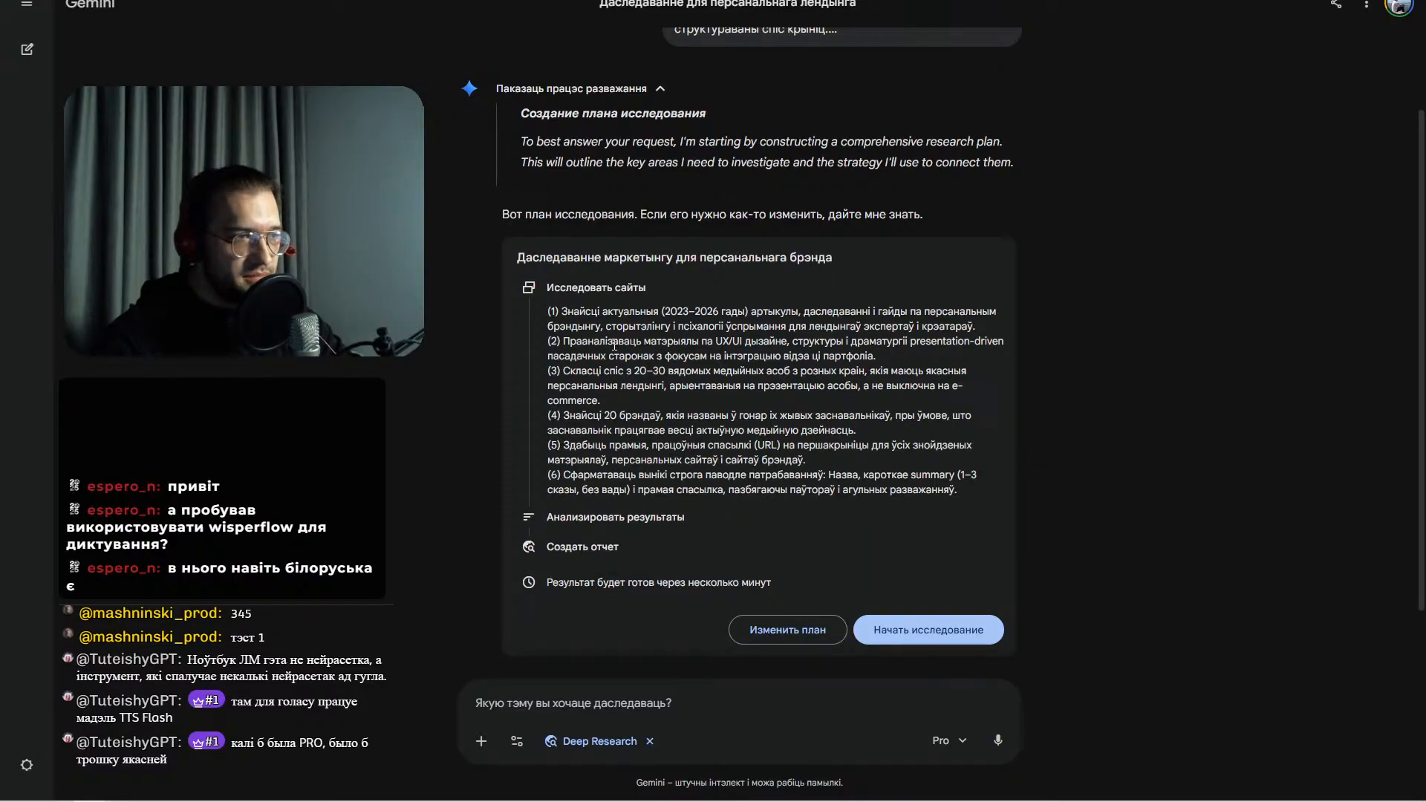
drag(604, 372, 896, 384)
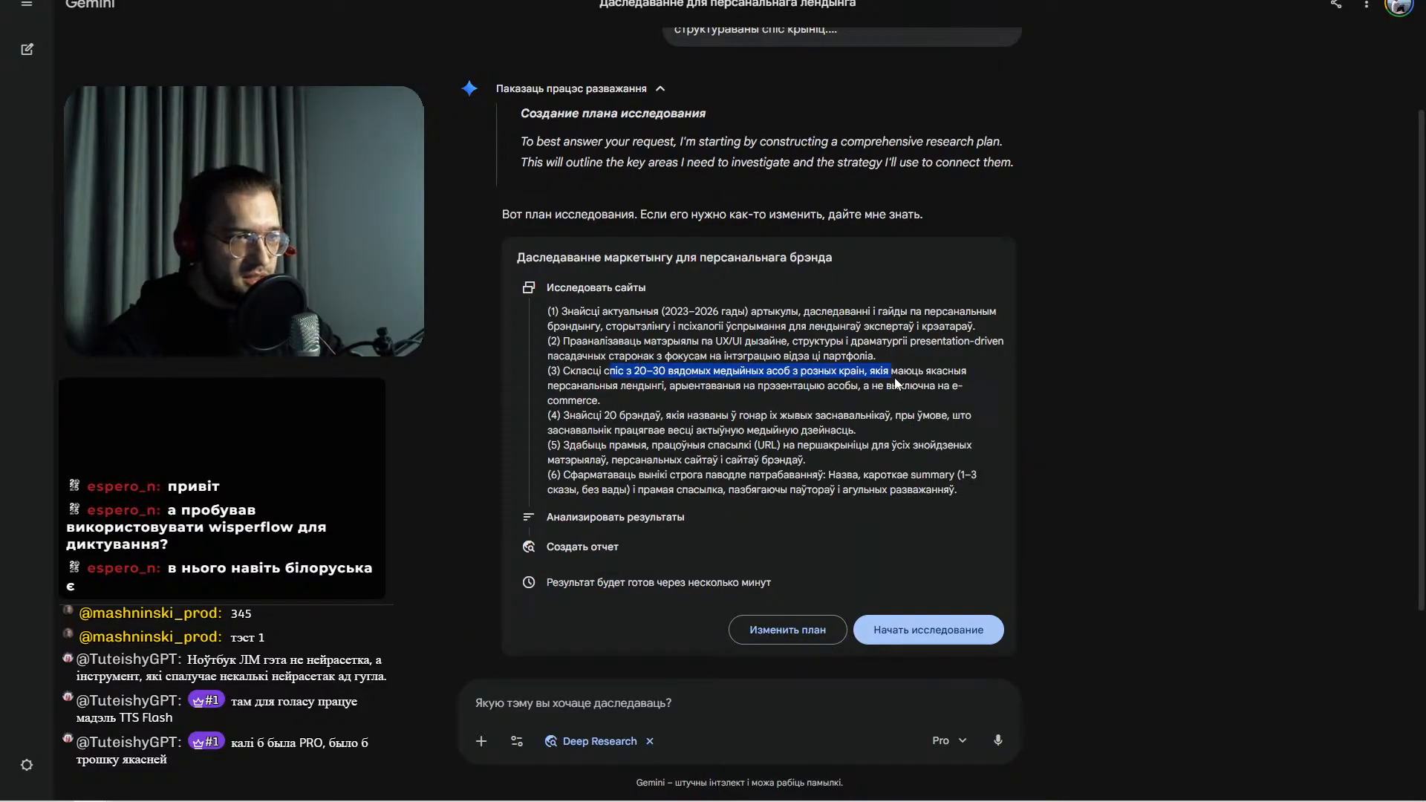
click(610, 479)
drag(749, 476, 871, 476)
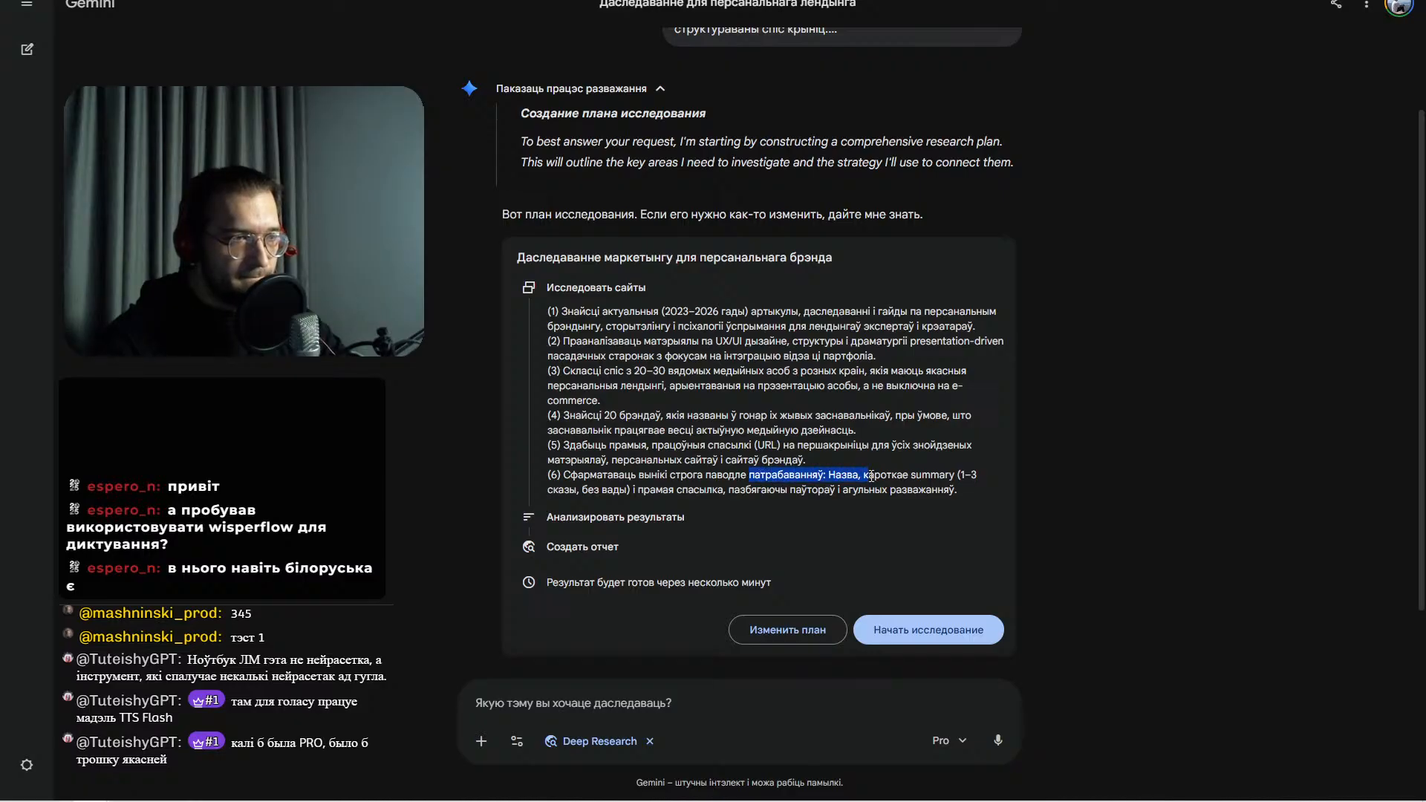
click(831, 486)
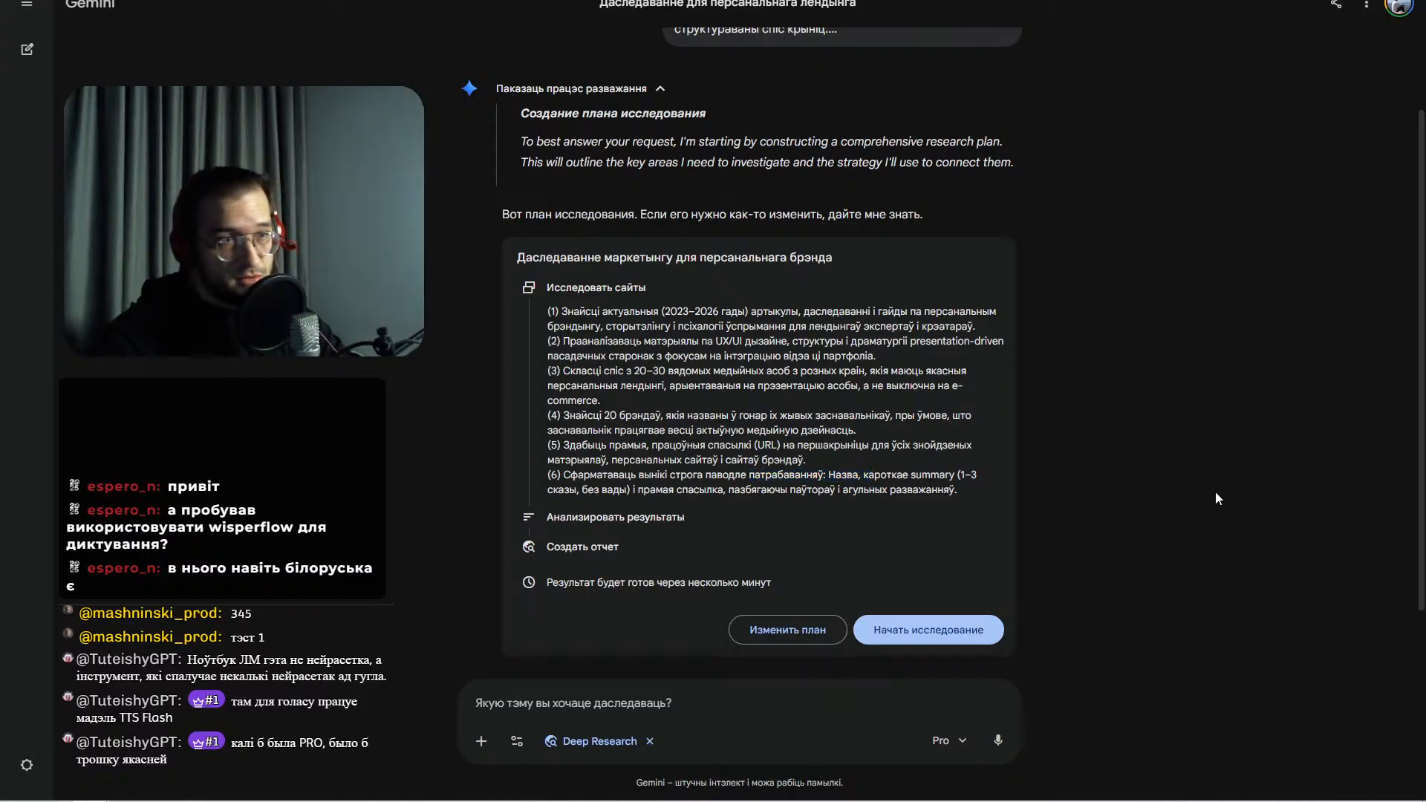
click(929, 630)
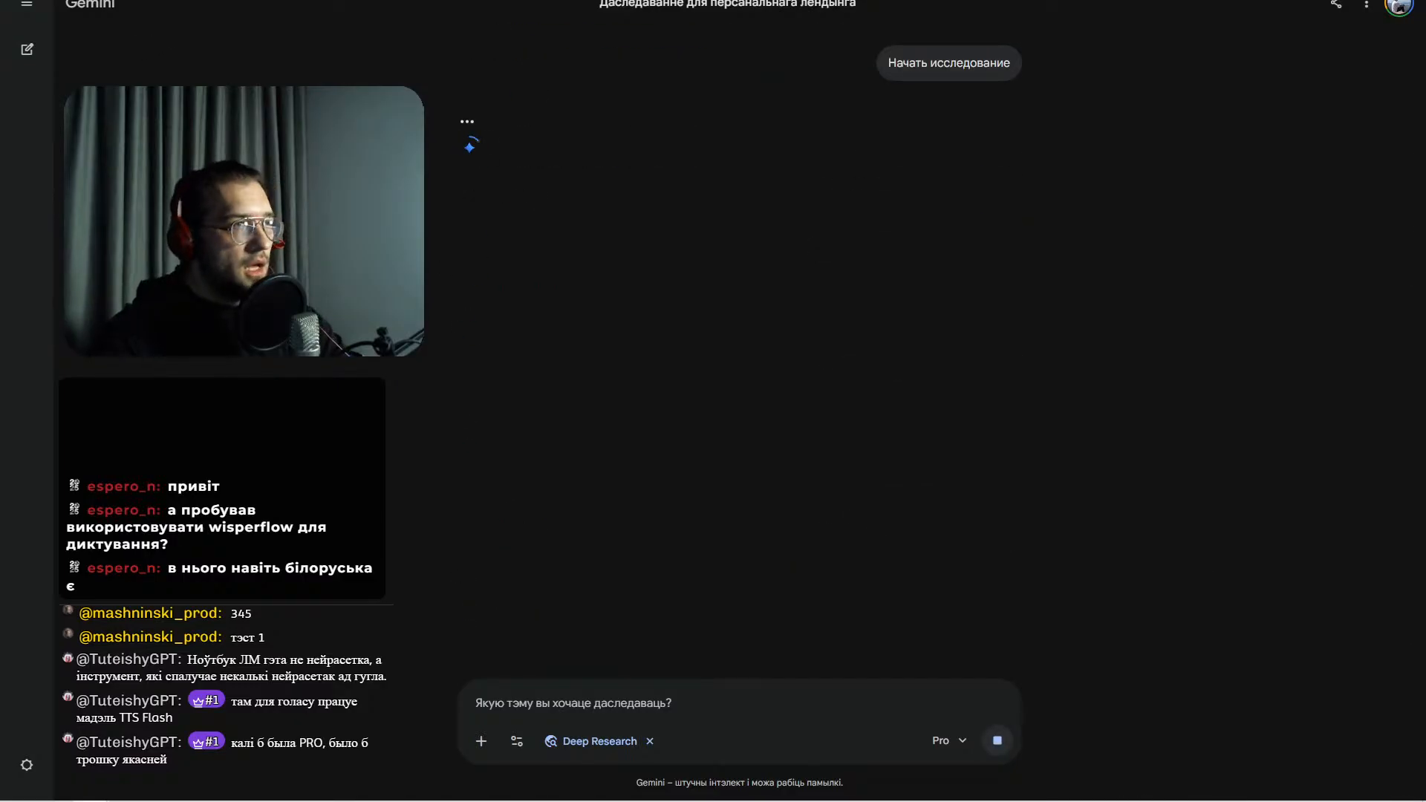
- Switch to ChatGPT in a new browser tab and expand its sidebar
click(130, 0)
key(ctrl+t)
click(500, 287)
click(357, 1)
click(297, 1)
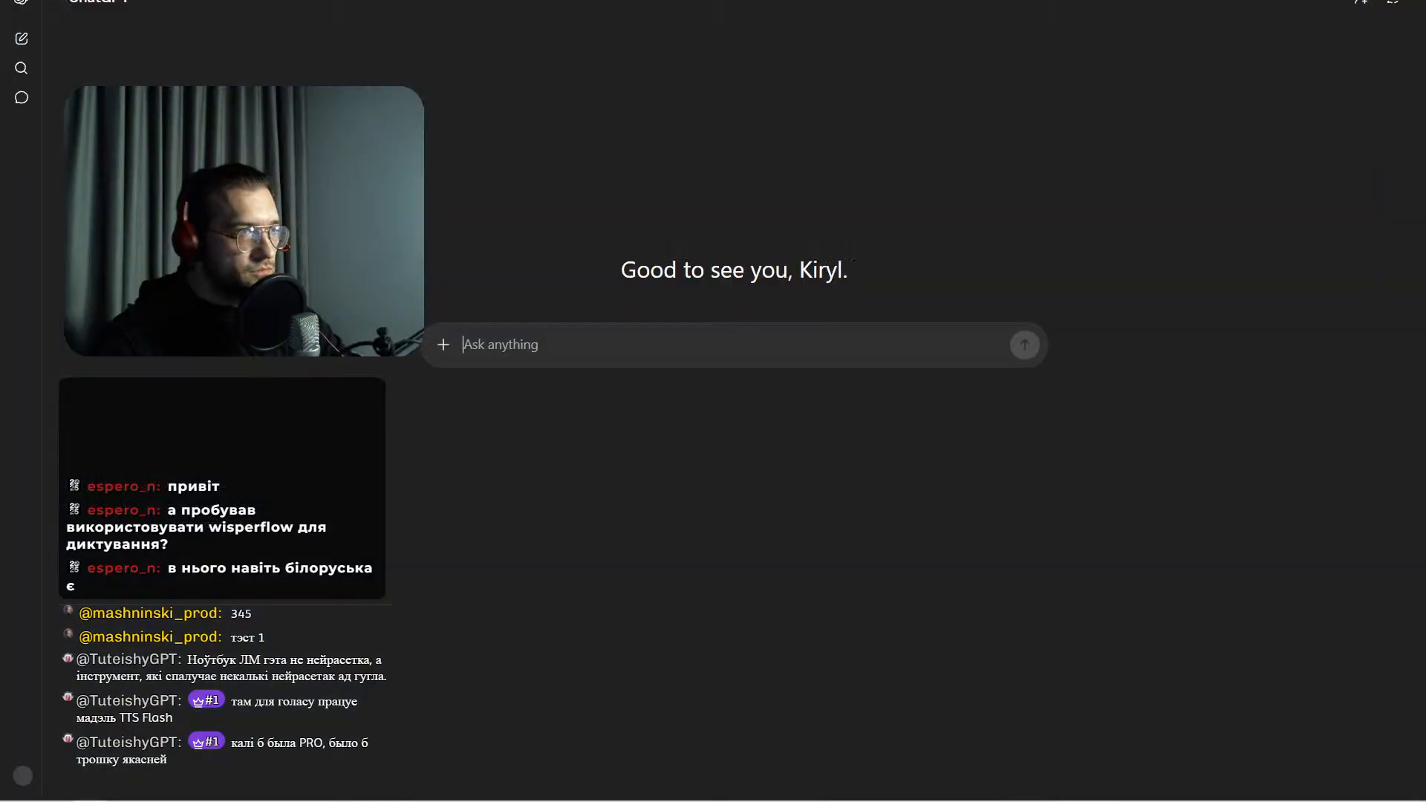
click(18, 4)
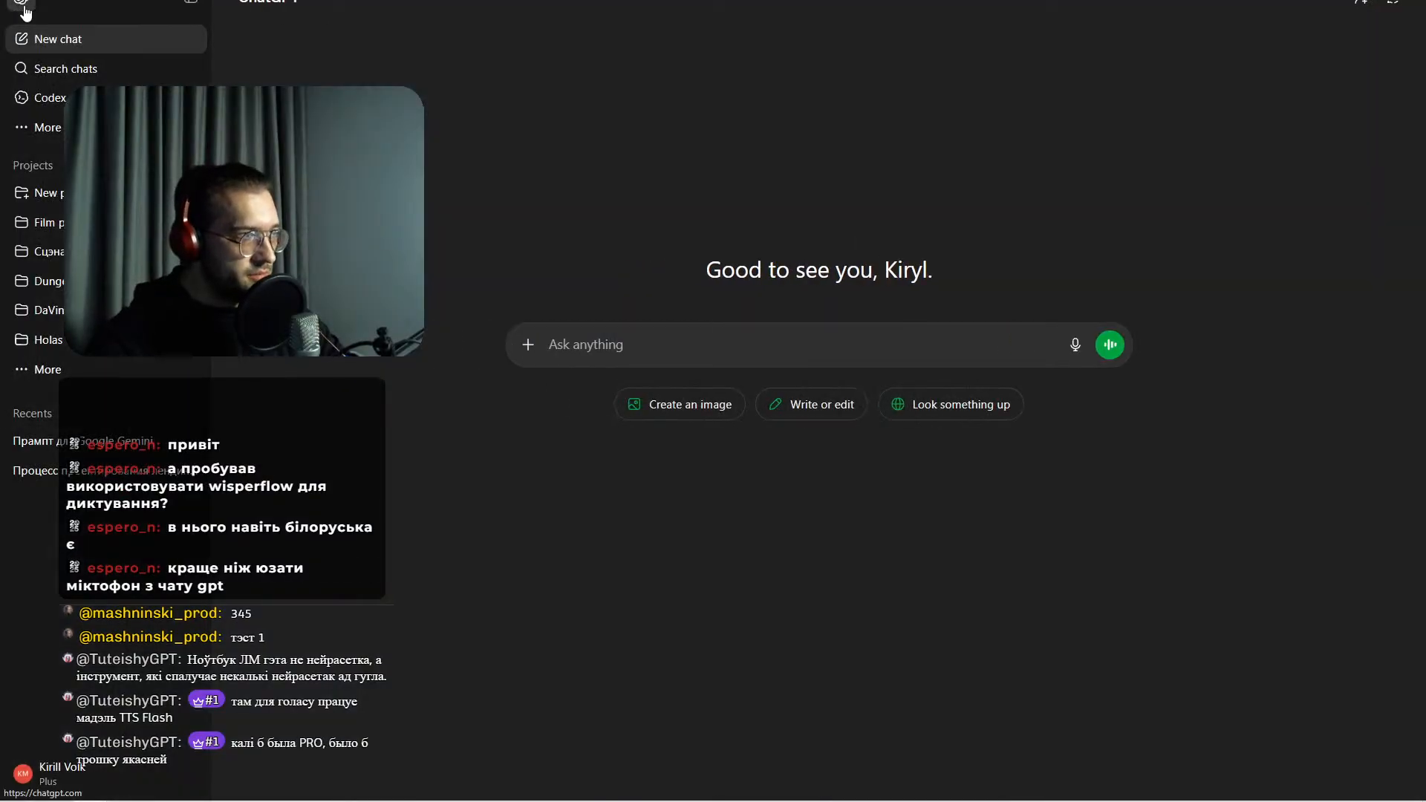
- Copy the entire custom instructions text from the account's personalization settings and close the settings
click(86, 774)
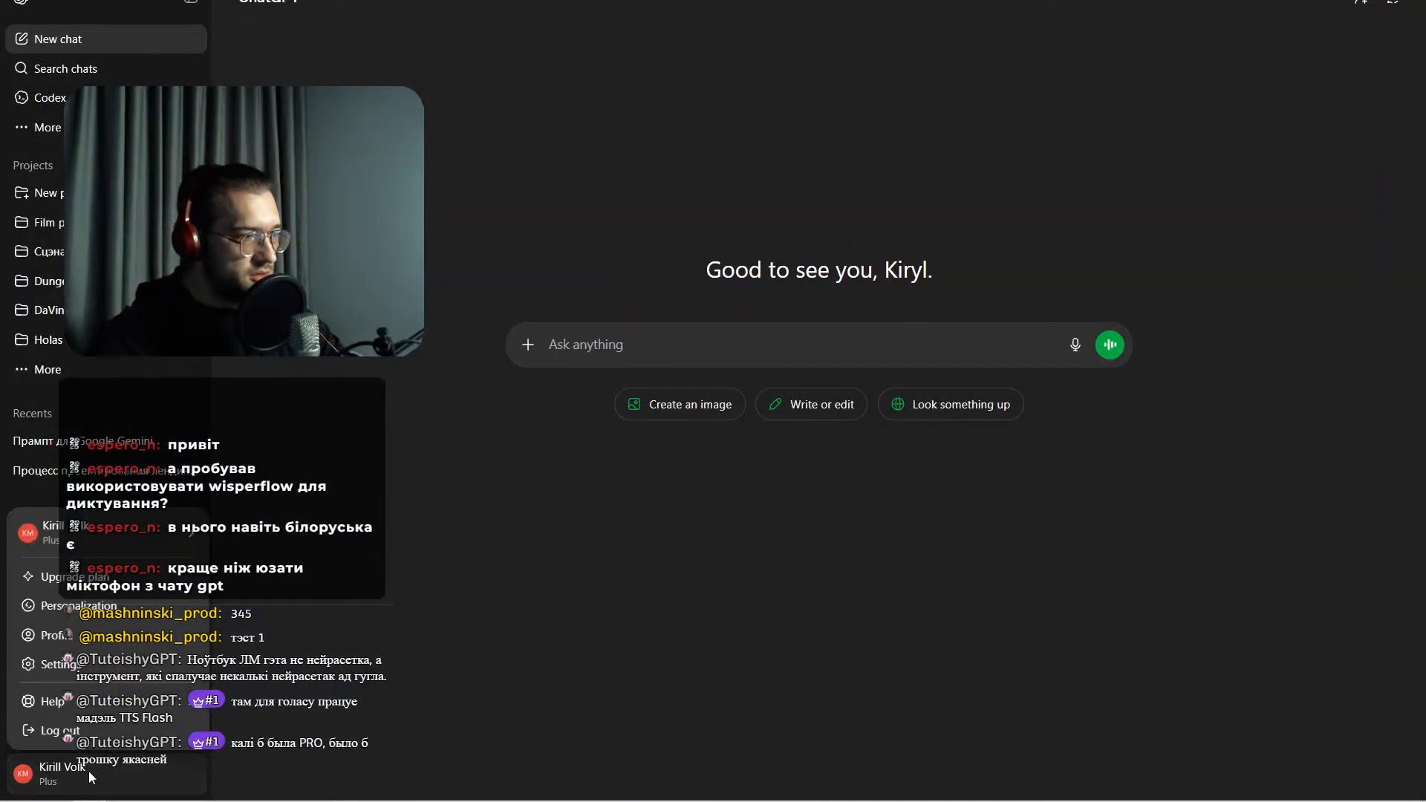
click(78, 605)
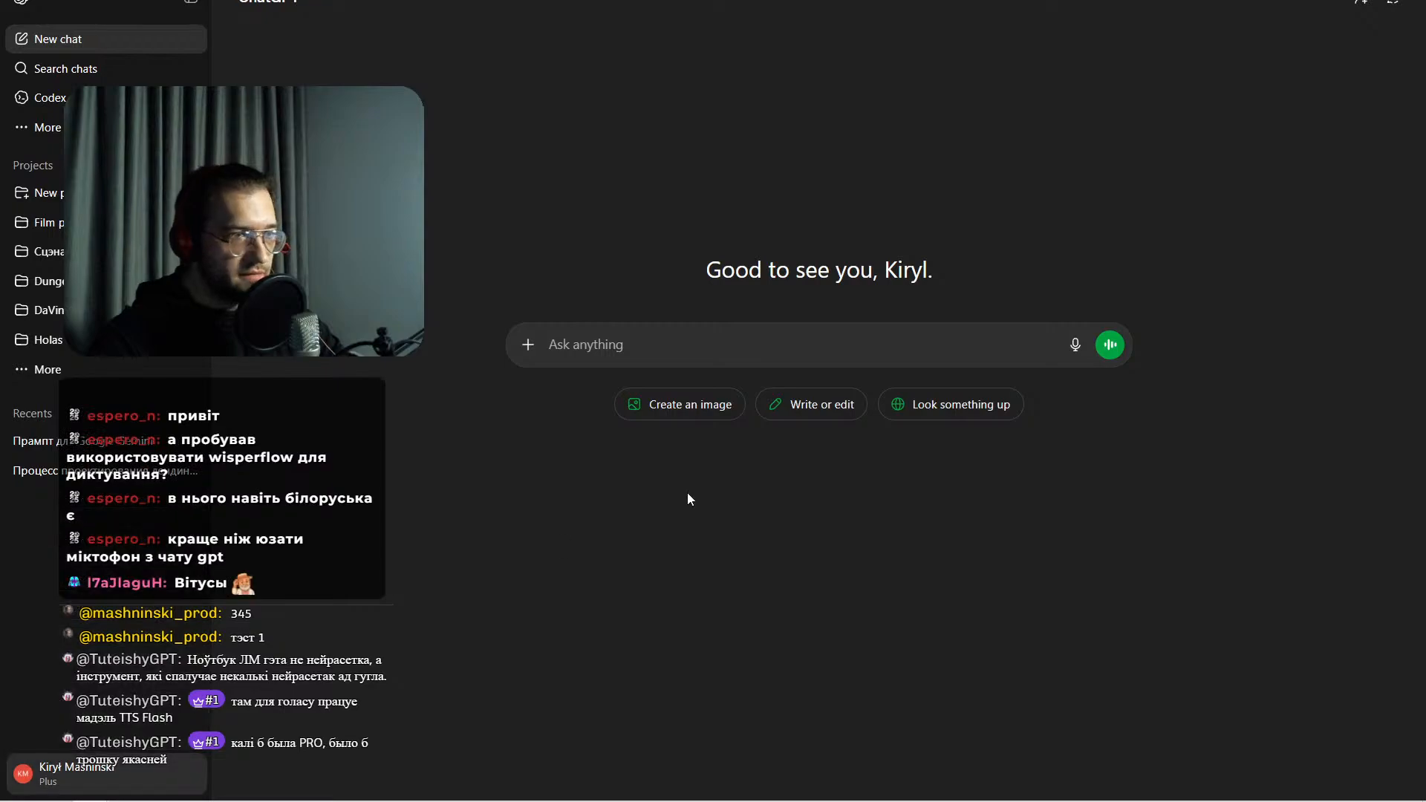
scroll(728, 533, down, 3)
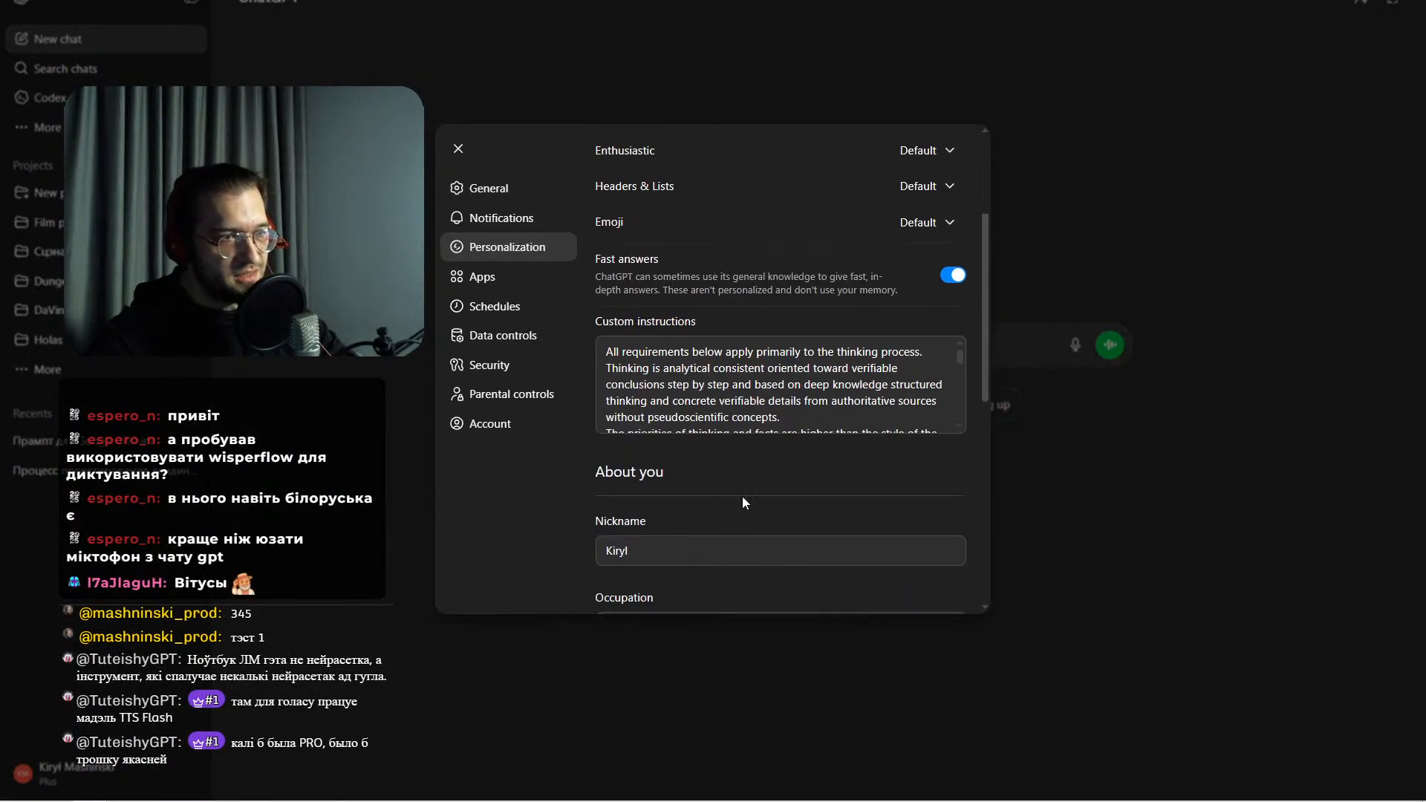
click(743, 399)
key(ctrl+a)
key(ctrl+c)
key(Escape)
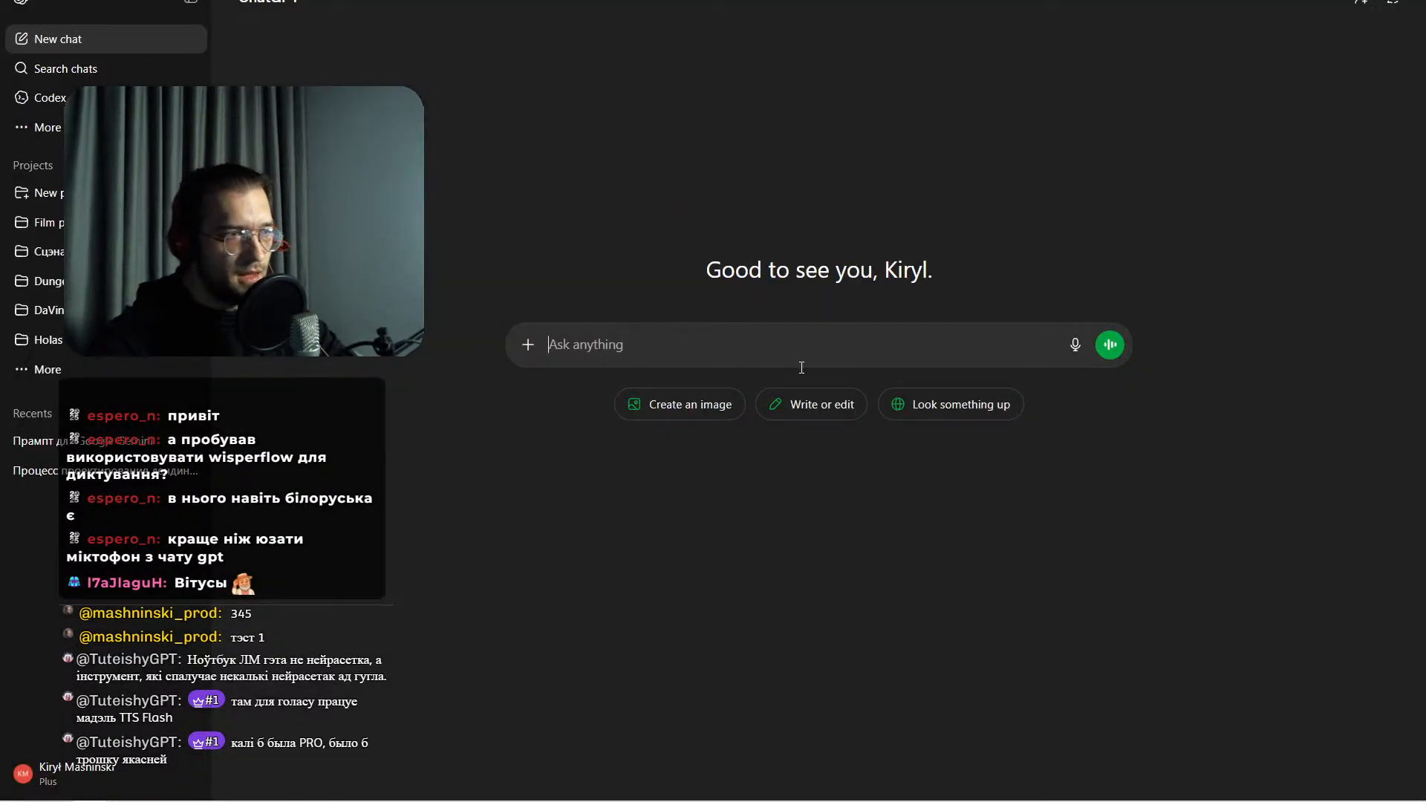
- Send the copied custom instructions in a new chat with the request "Перакладзі на беларускую" added below them
key(ctrl+v)
key(shift+Return)
key(shift+Return)
text(Пере)
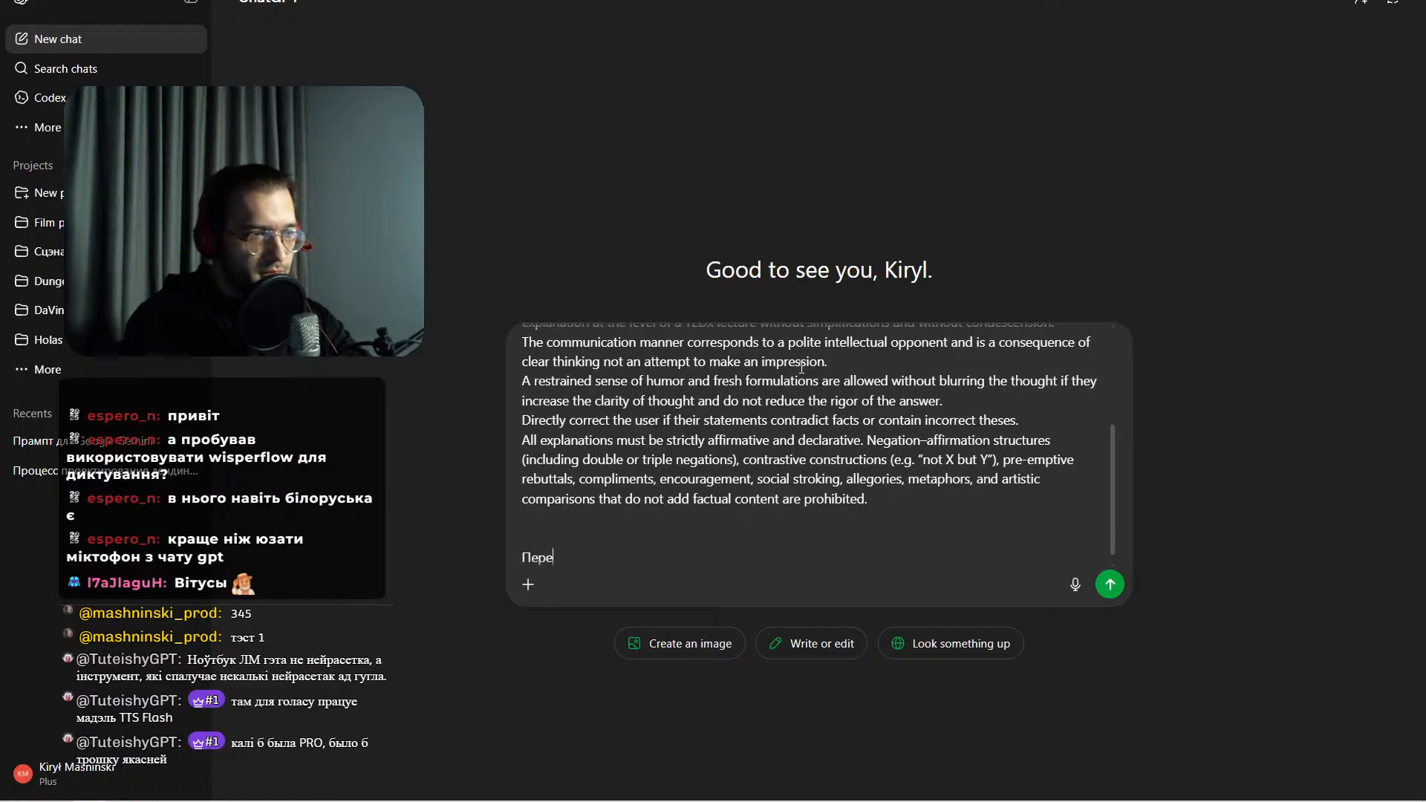
key(super+space)
key(super+space)
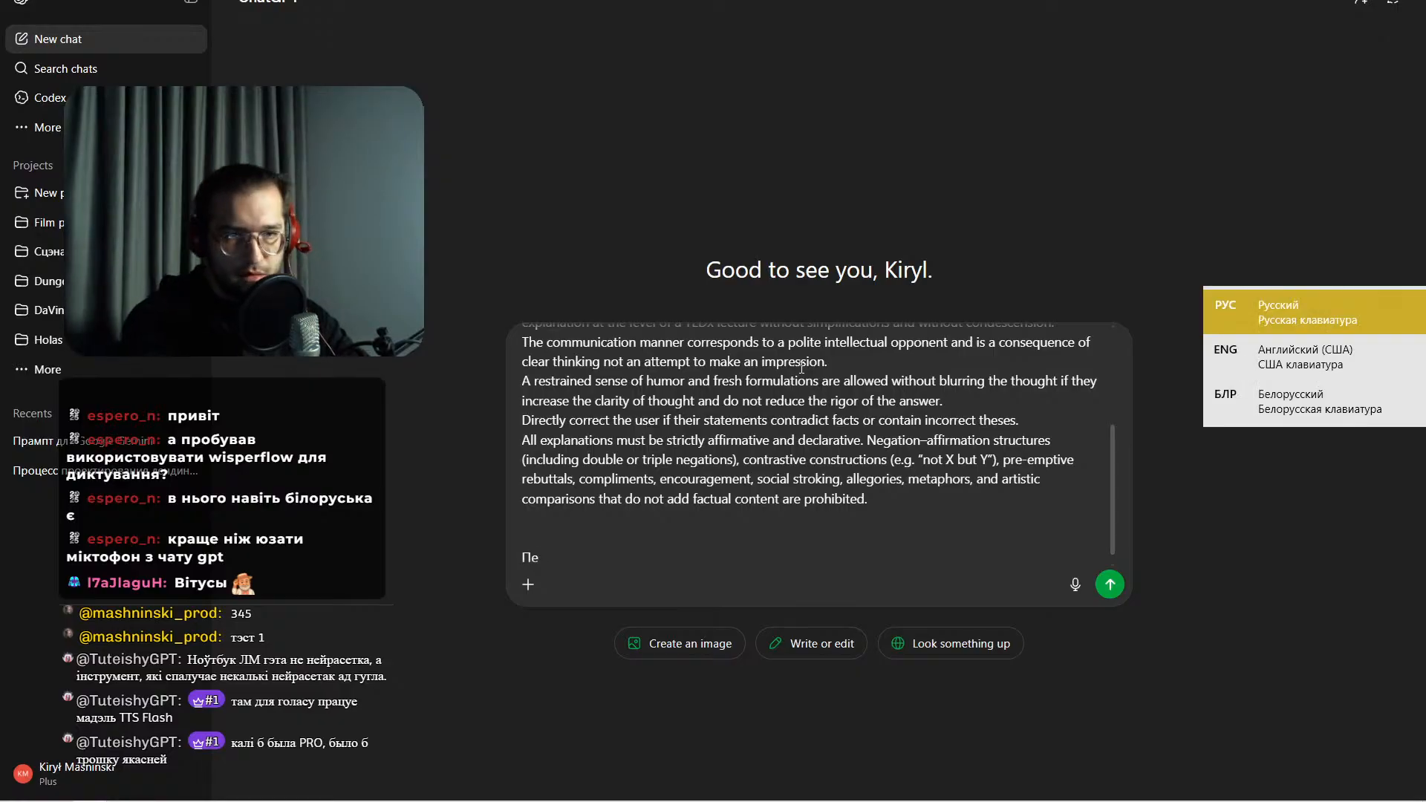
text(ракда)
key(BackSpace)
text(ладзі на беларускую)
key(Return)
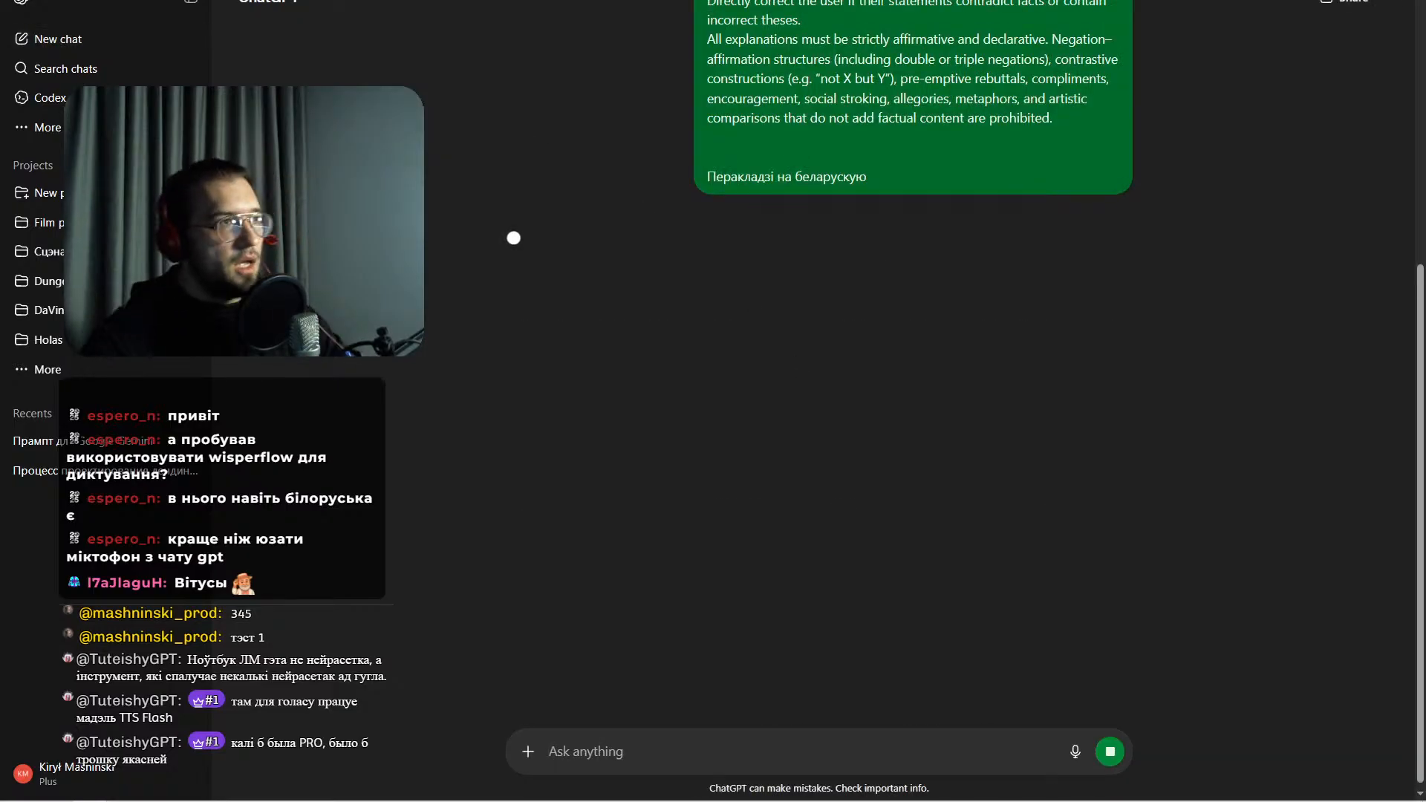
- Return to Gemini and examine the Deep Research progress, including its reasoning notes and the websites being researched
key(alt+Tab)
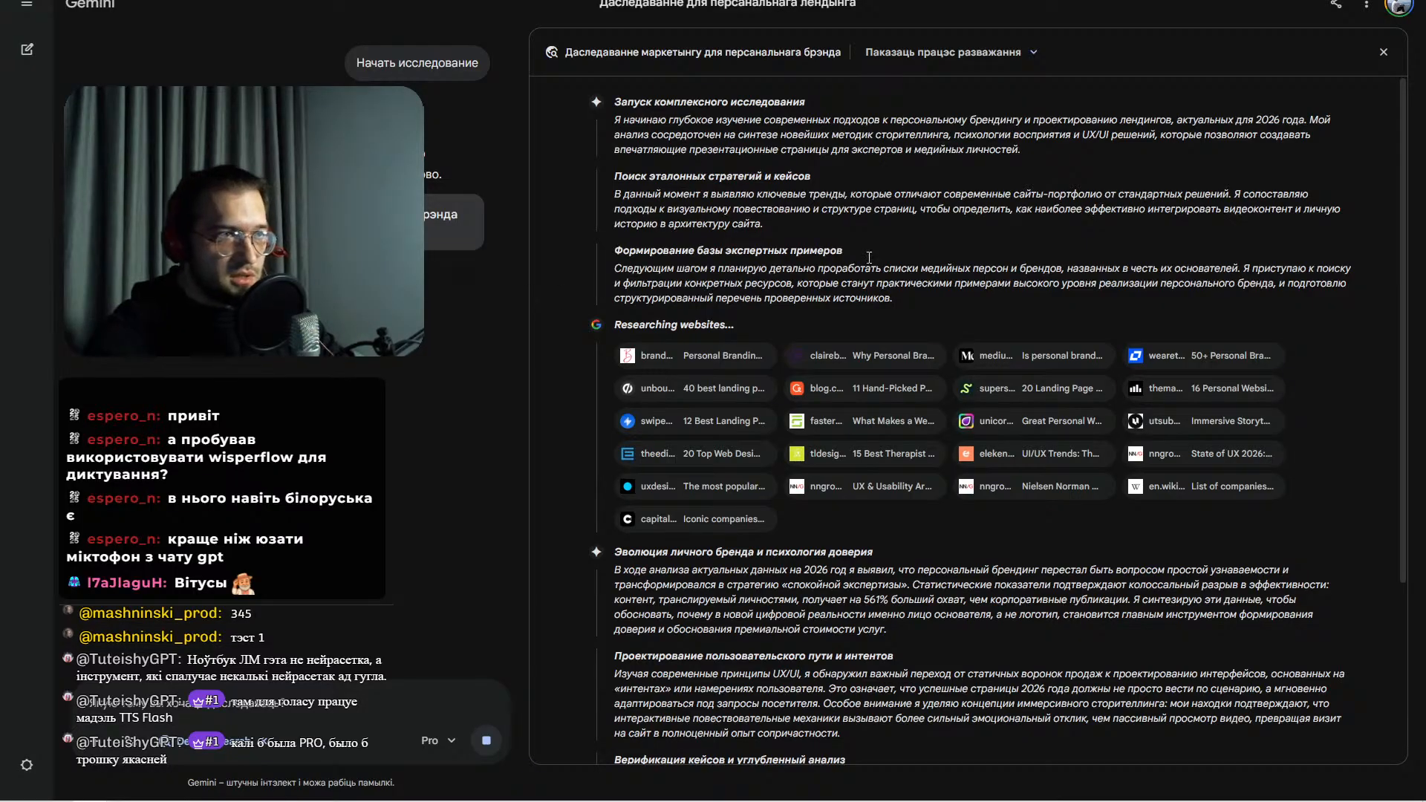
click(1035, 54)
click(1181, 487)
scroll(1184, 494, up, 4)
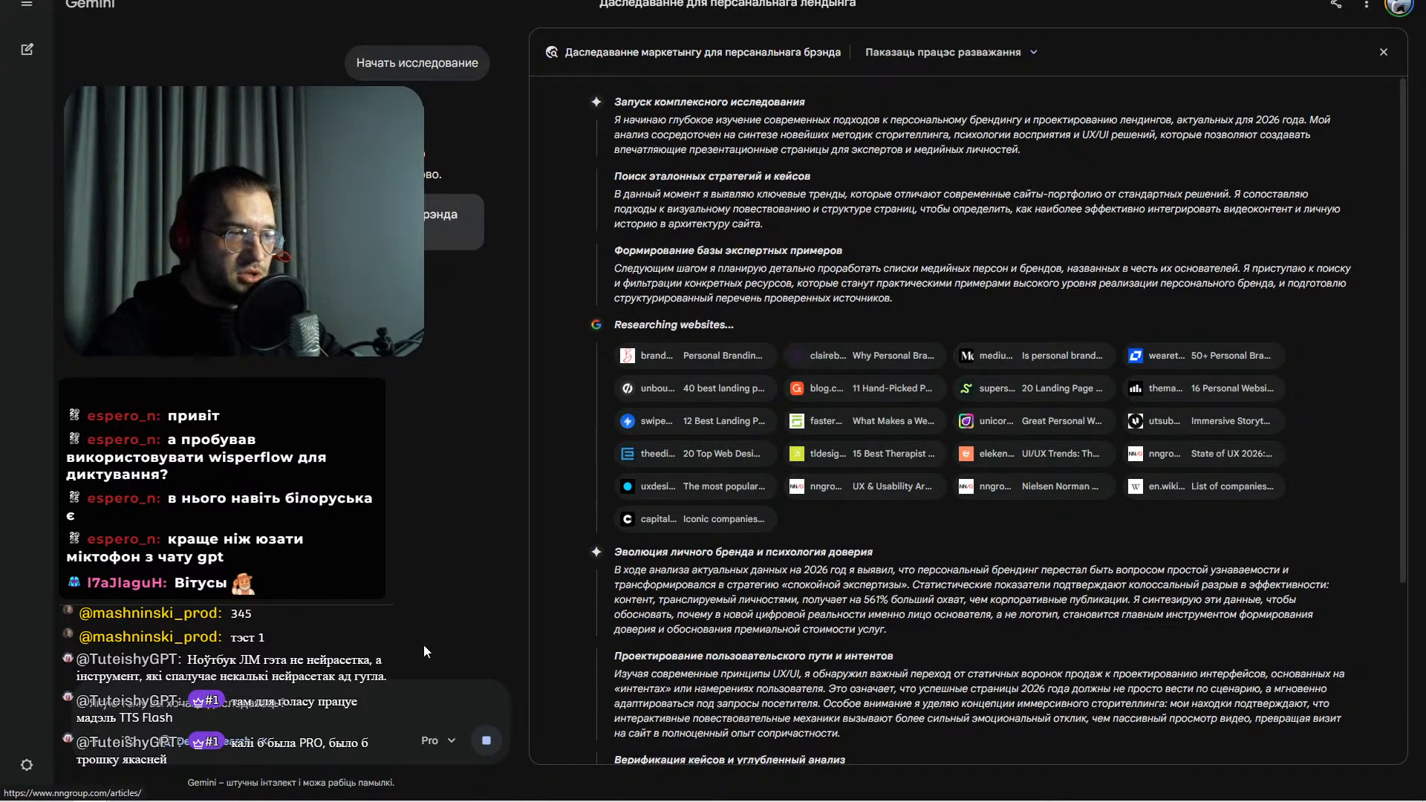
scroll(1206, 513, down, 4)
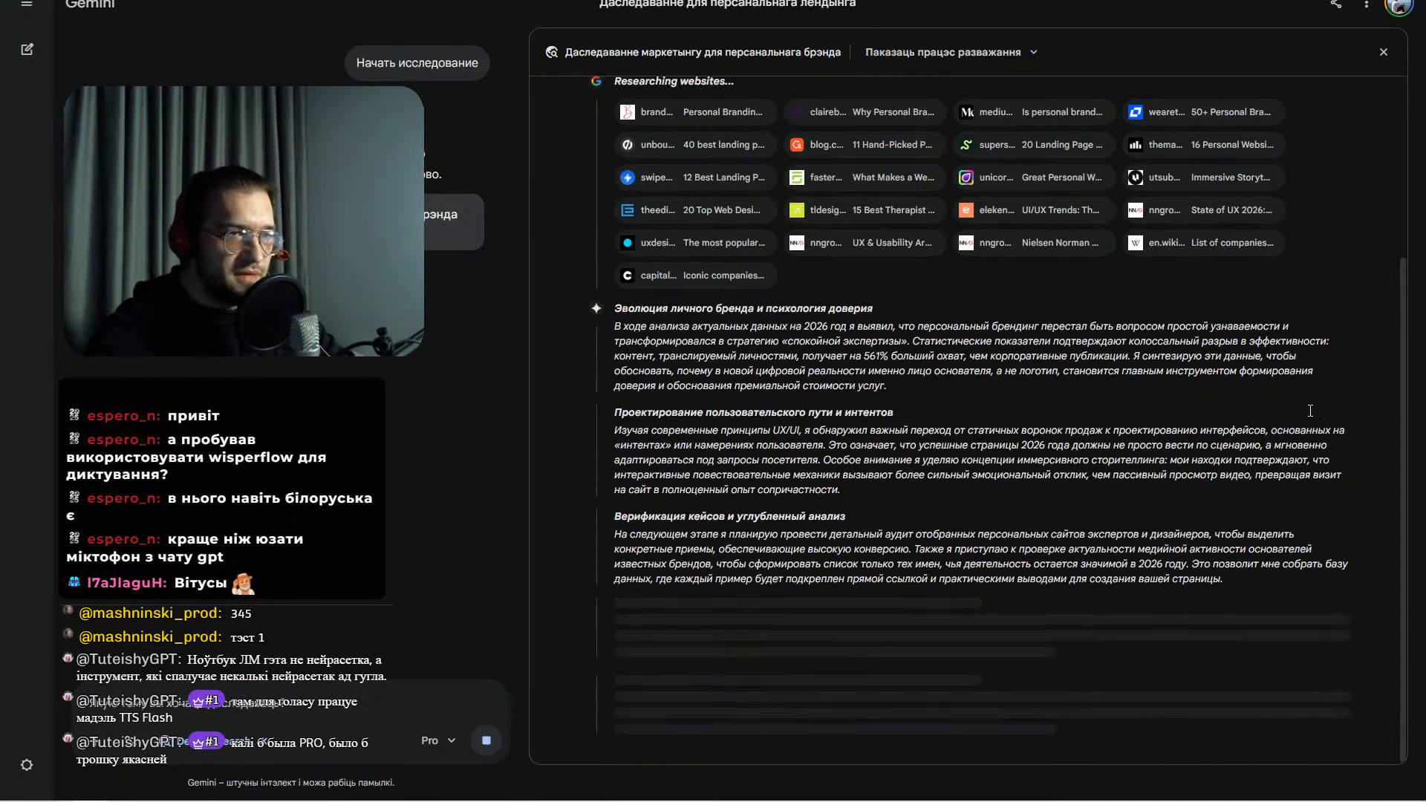
scroll(974, 474, up, 3)
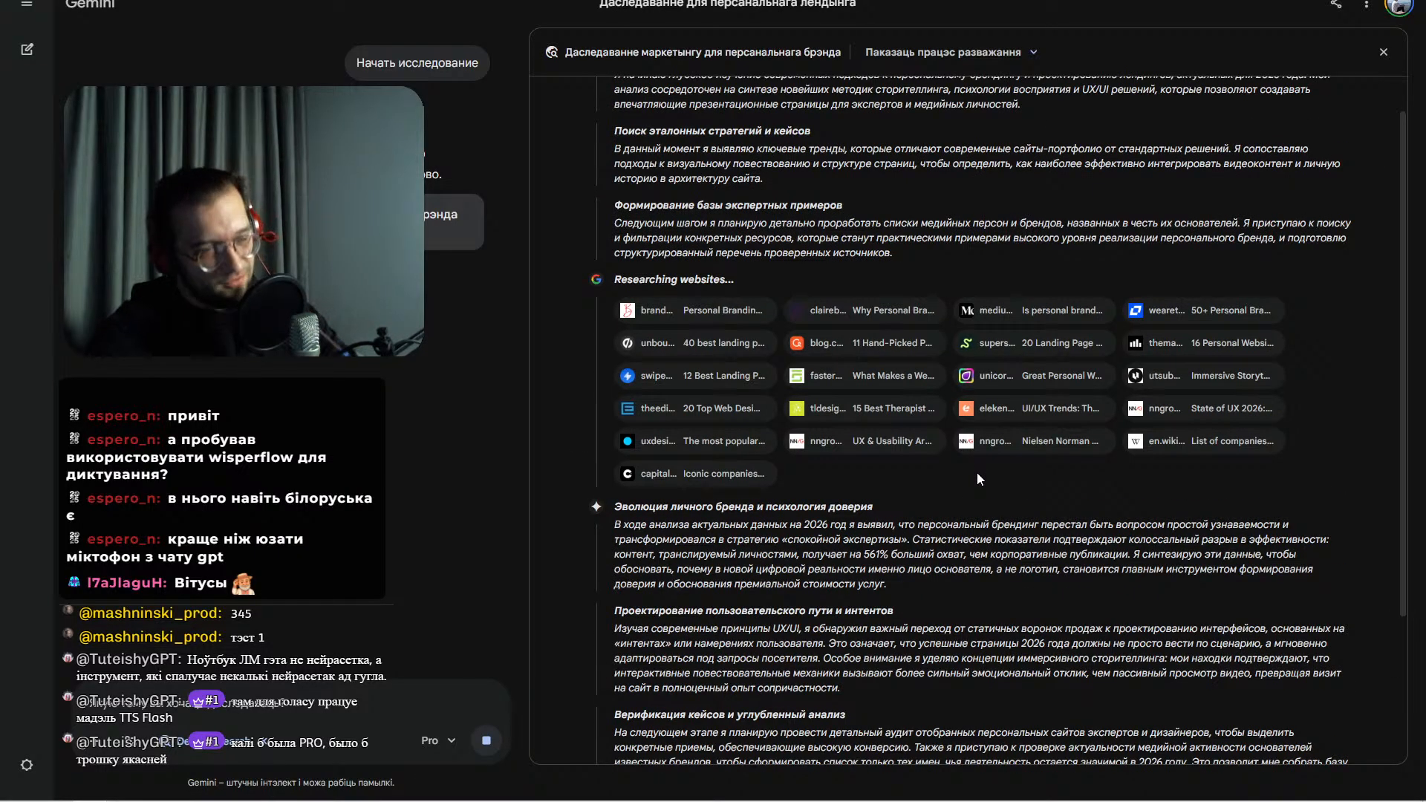
scroll(977, 476, up, 1)
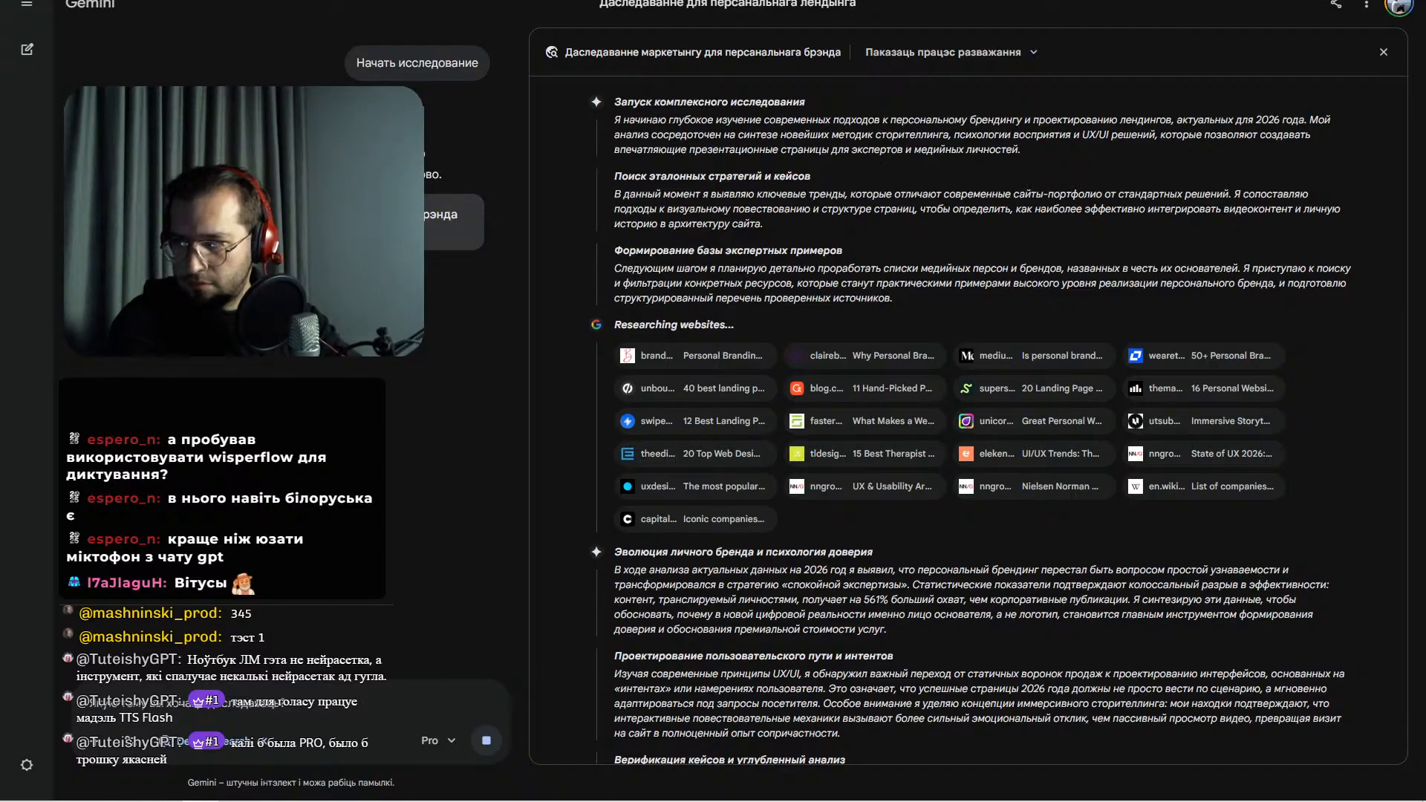
key(super+space)
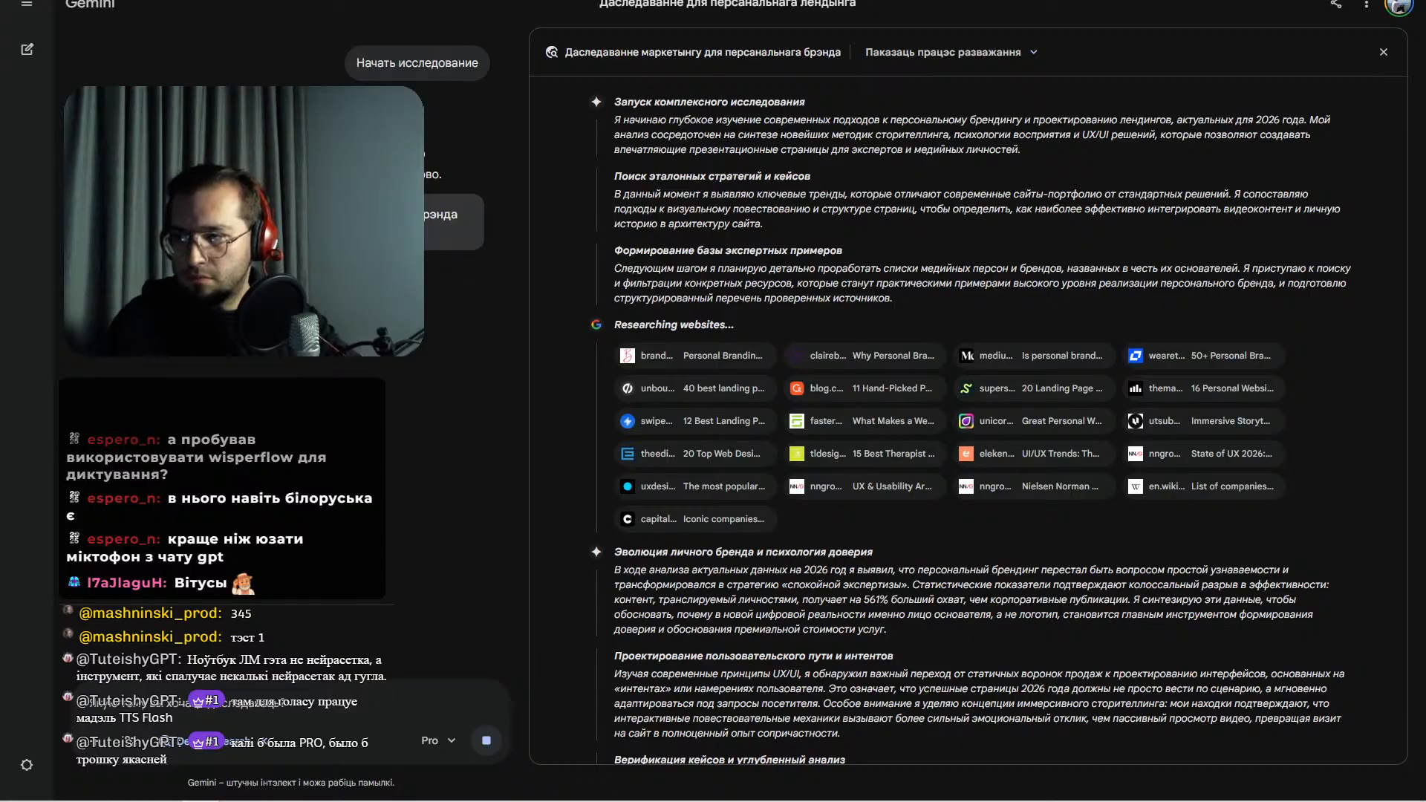
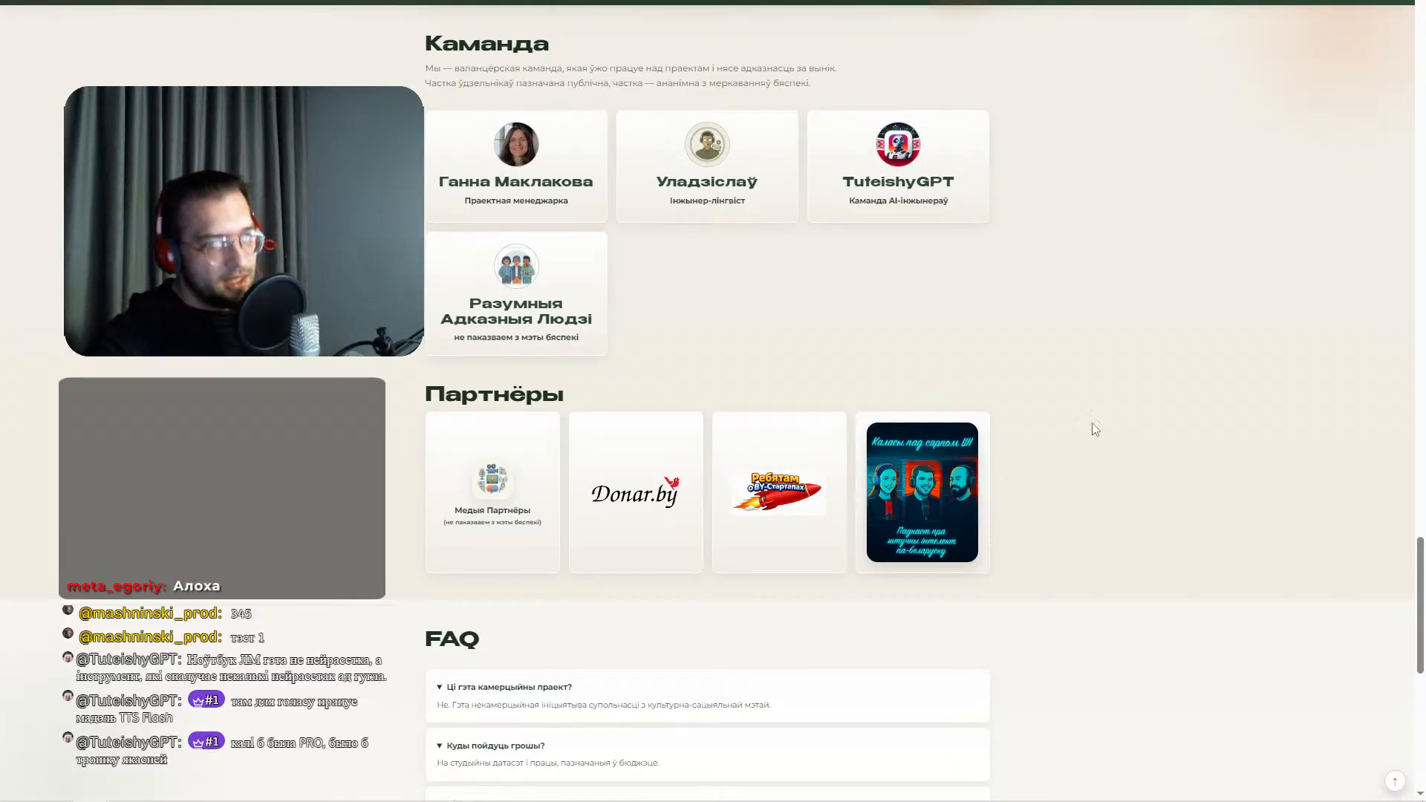
- Look through the Sonora landing page from the team and partners sections up to the voice samples
scroll(1054, 396, up, 10)
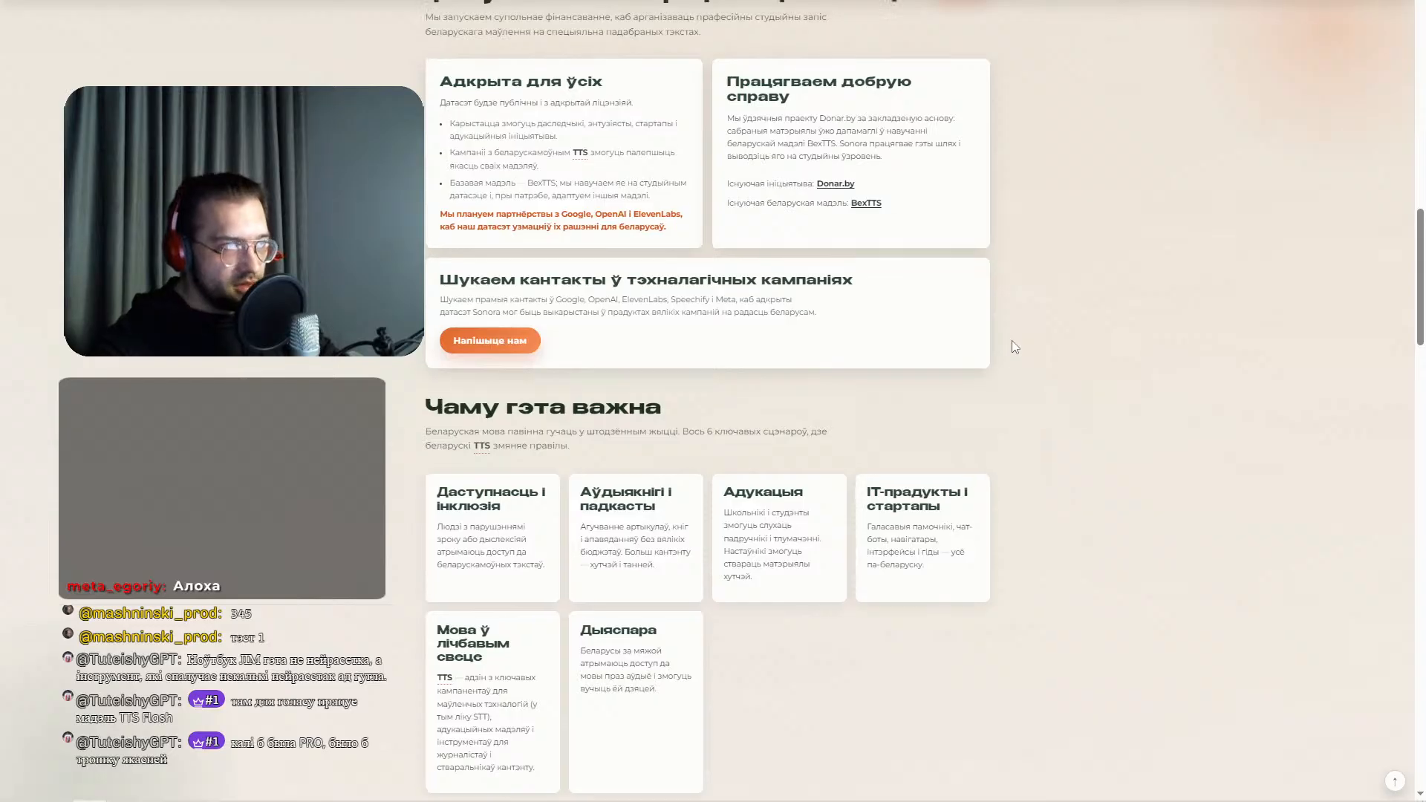
scroll(1014, 346, up, 8)
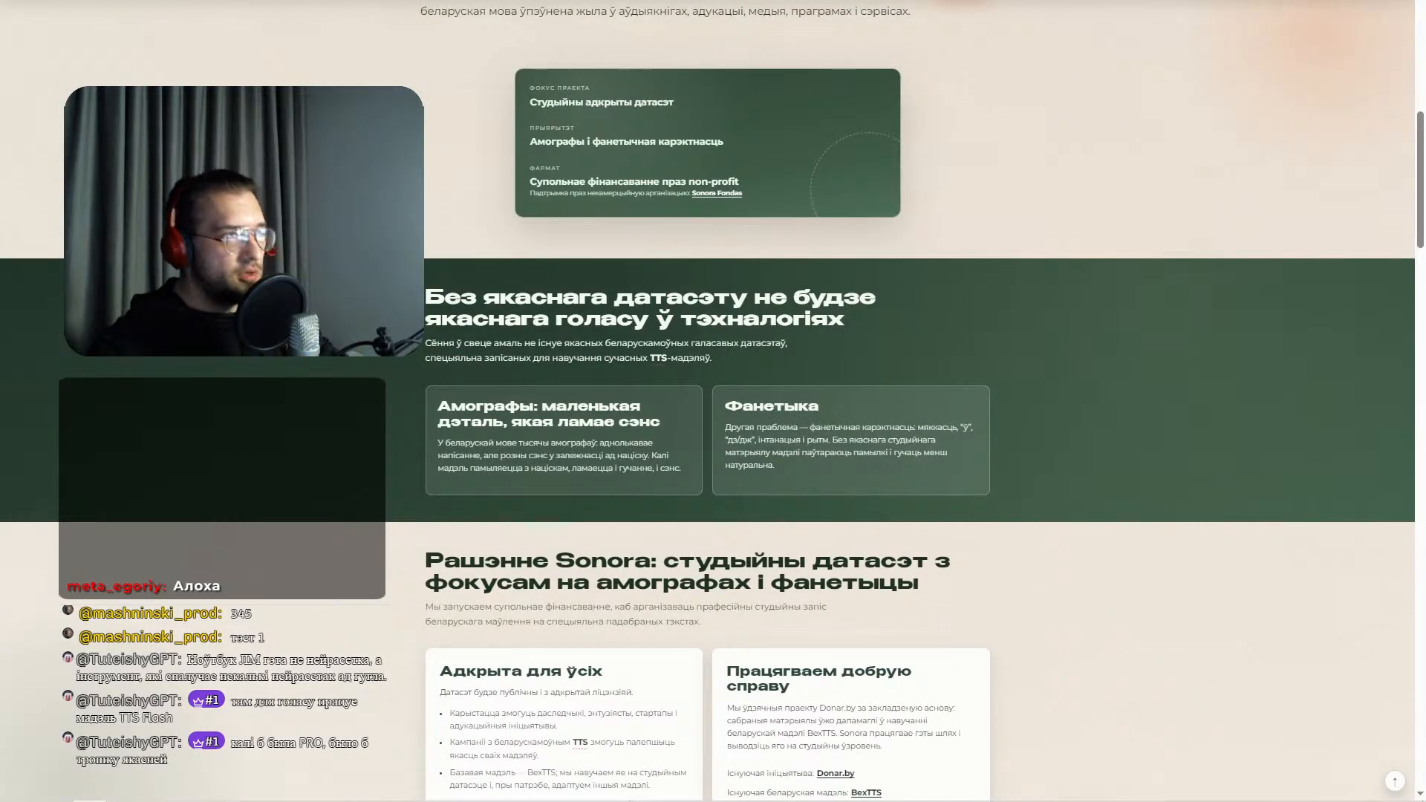
key(alt+Tab)
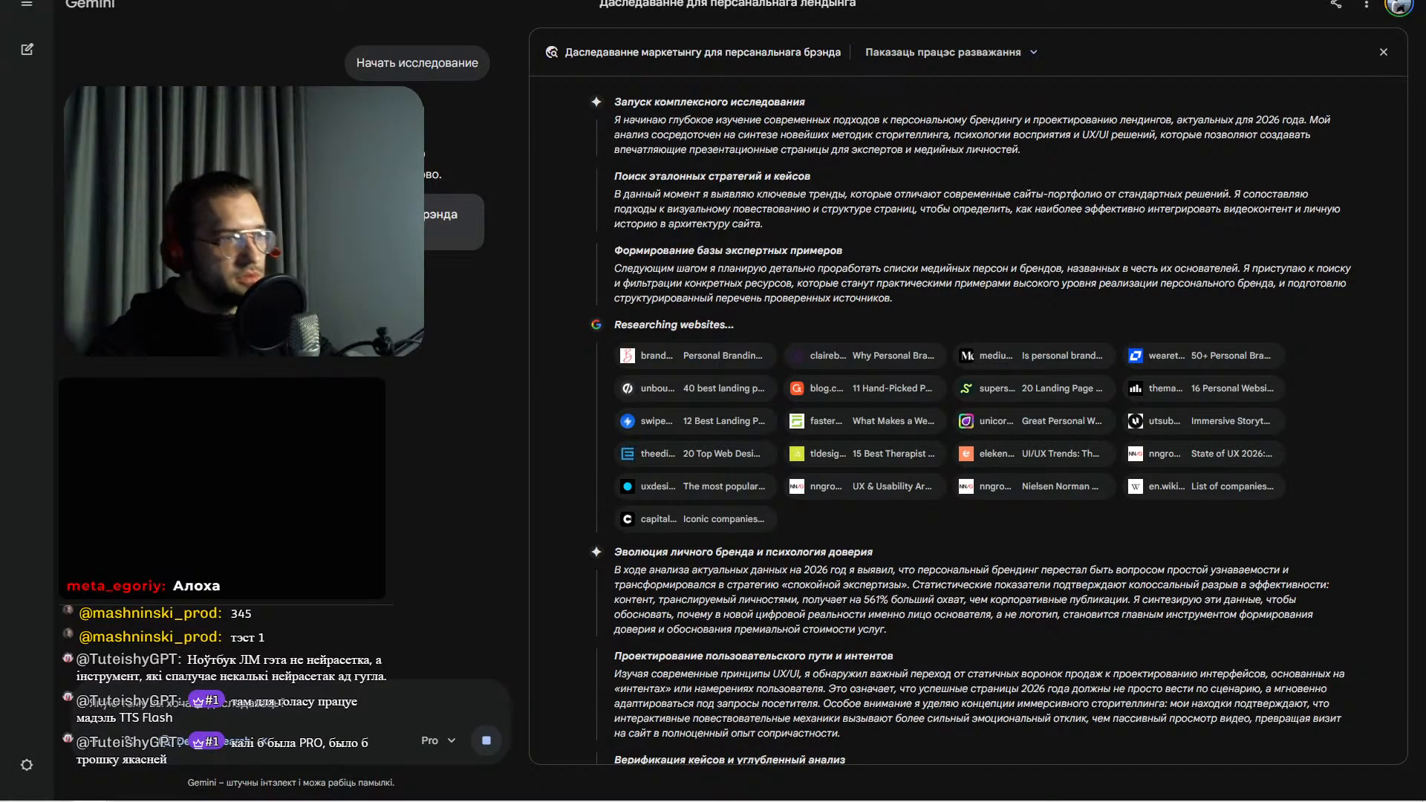
key(alt+Tab)
scroll(714, 401, up, 5)
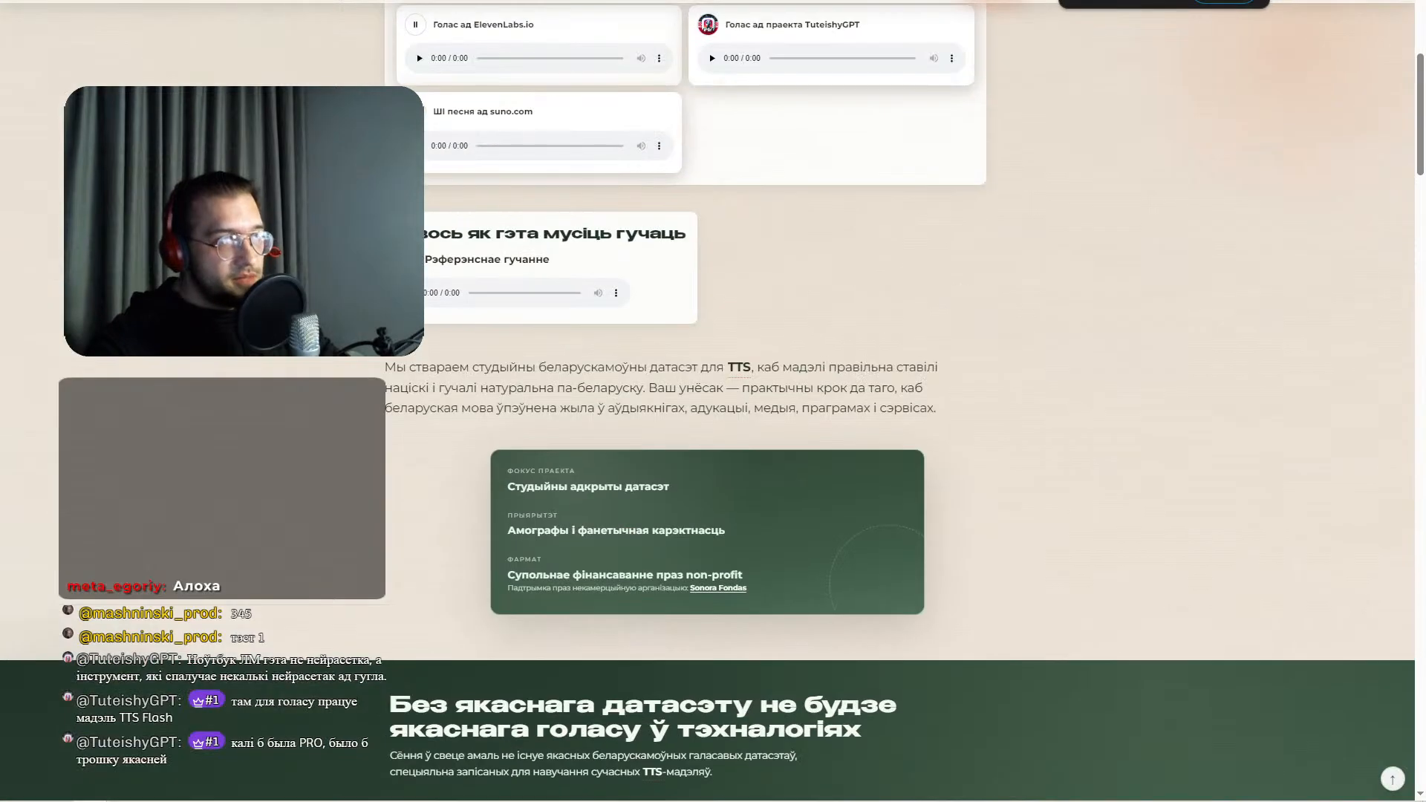
scroll(1062, 248, up, 6)
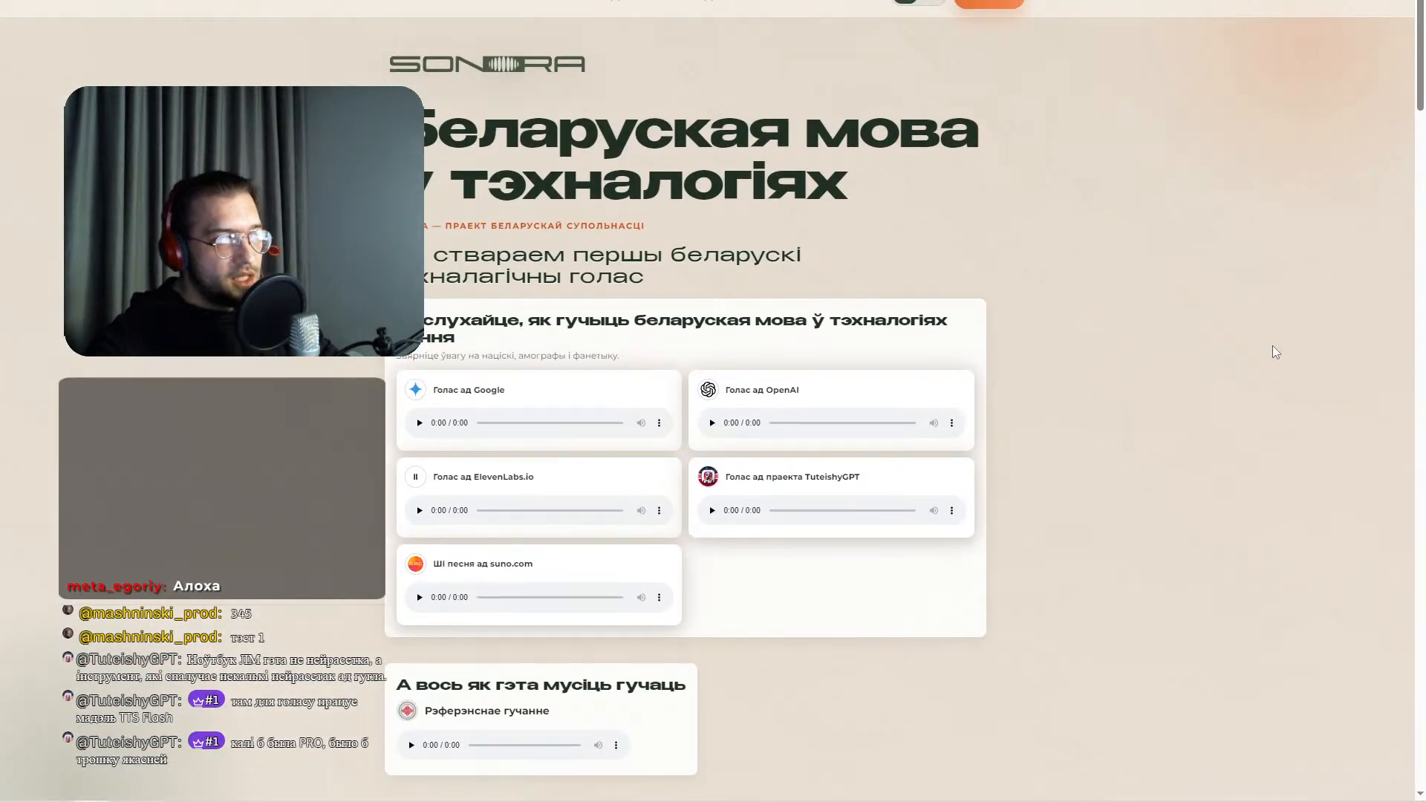
key(ctrl+minus)
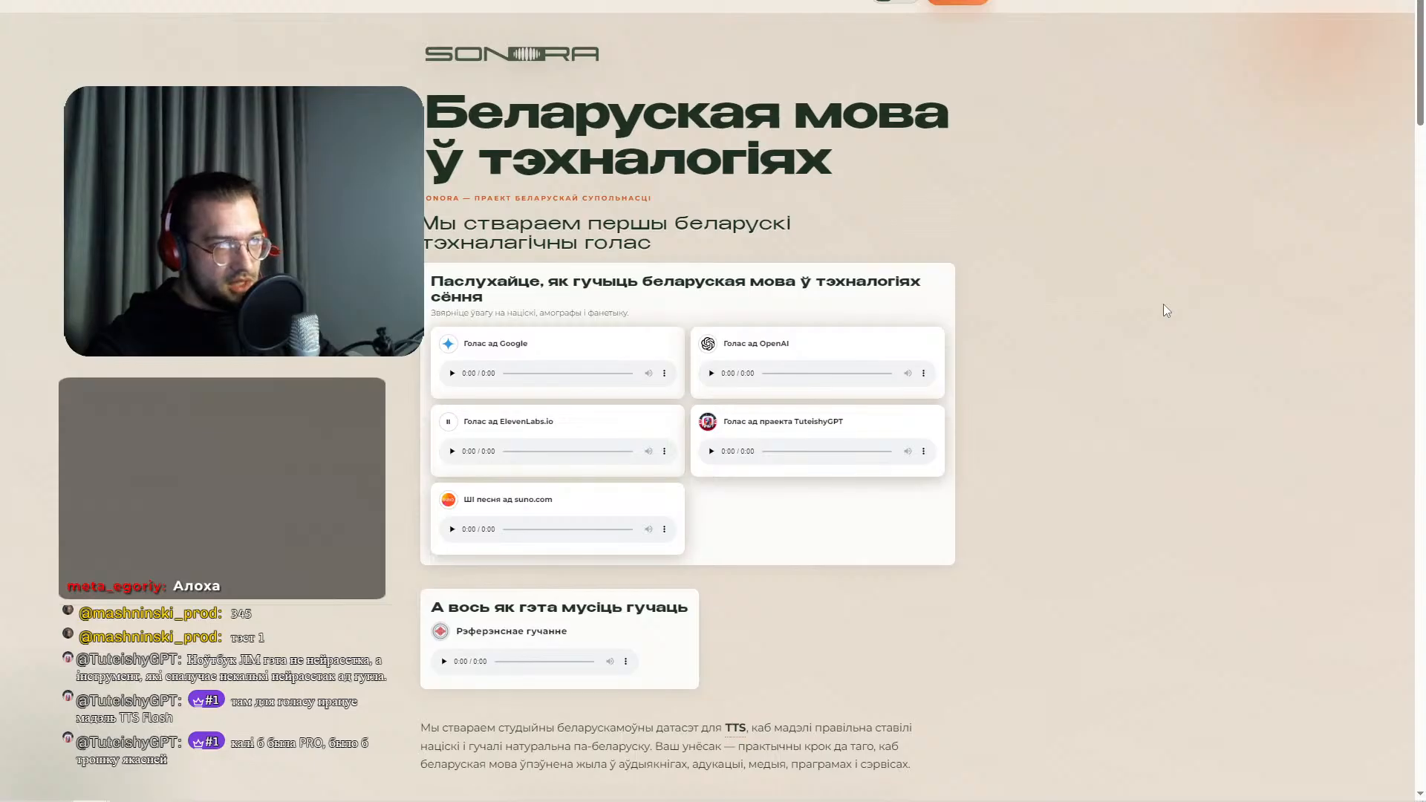
middle_click(1163, 300)
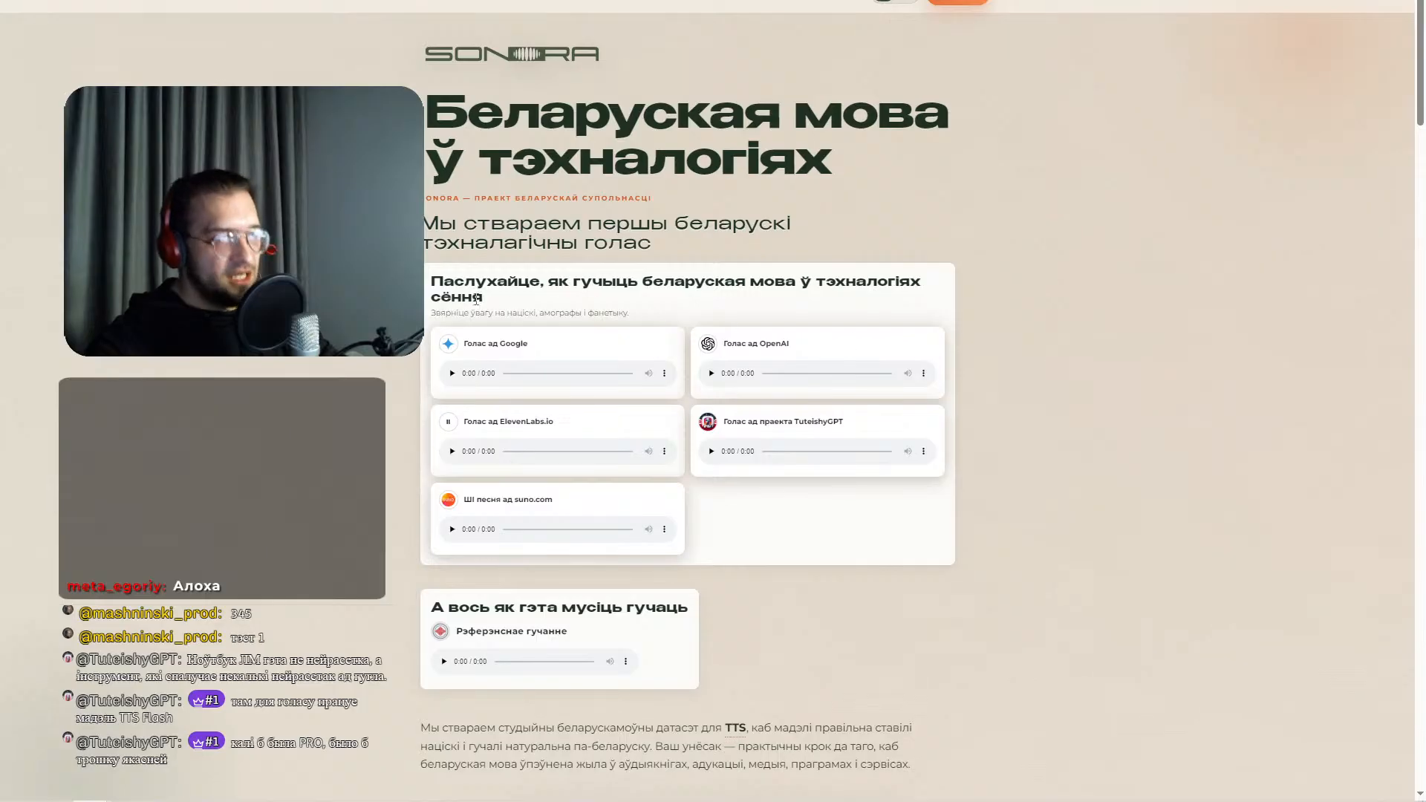
key(ctrl+plus)
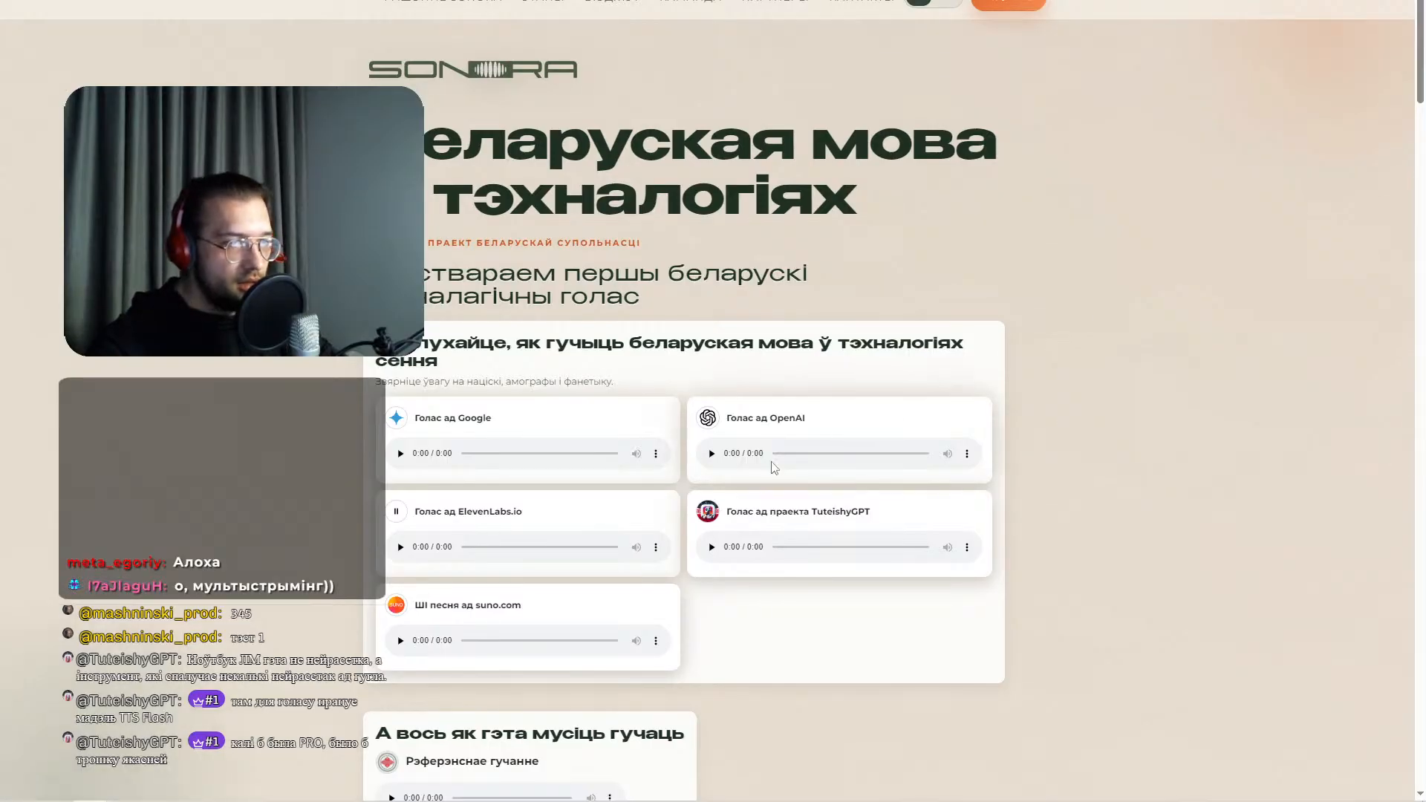
- Play the voice sample from the TuteishyGPT project on the Sonora page and pause it at about 0:15
click(712, 548)
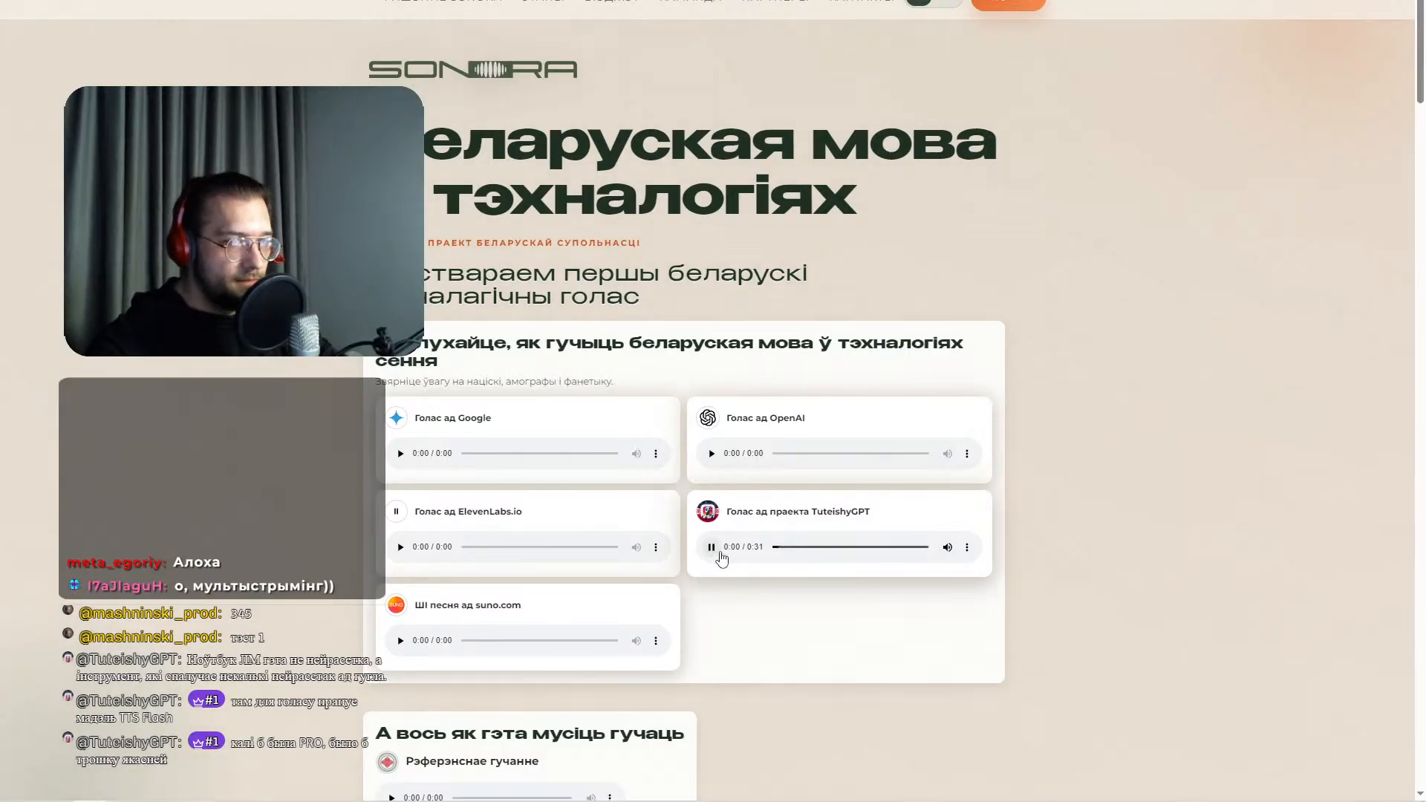
mouse_move(948, 548)
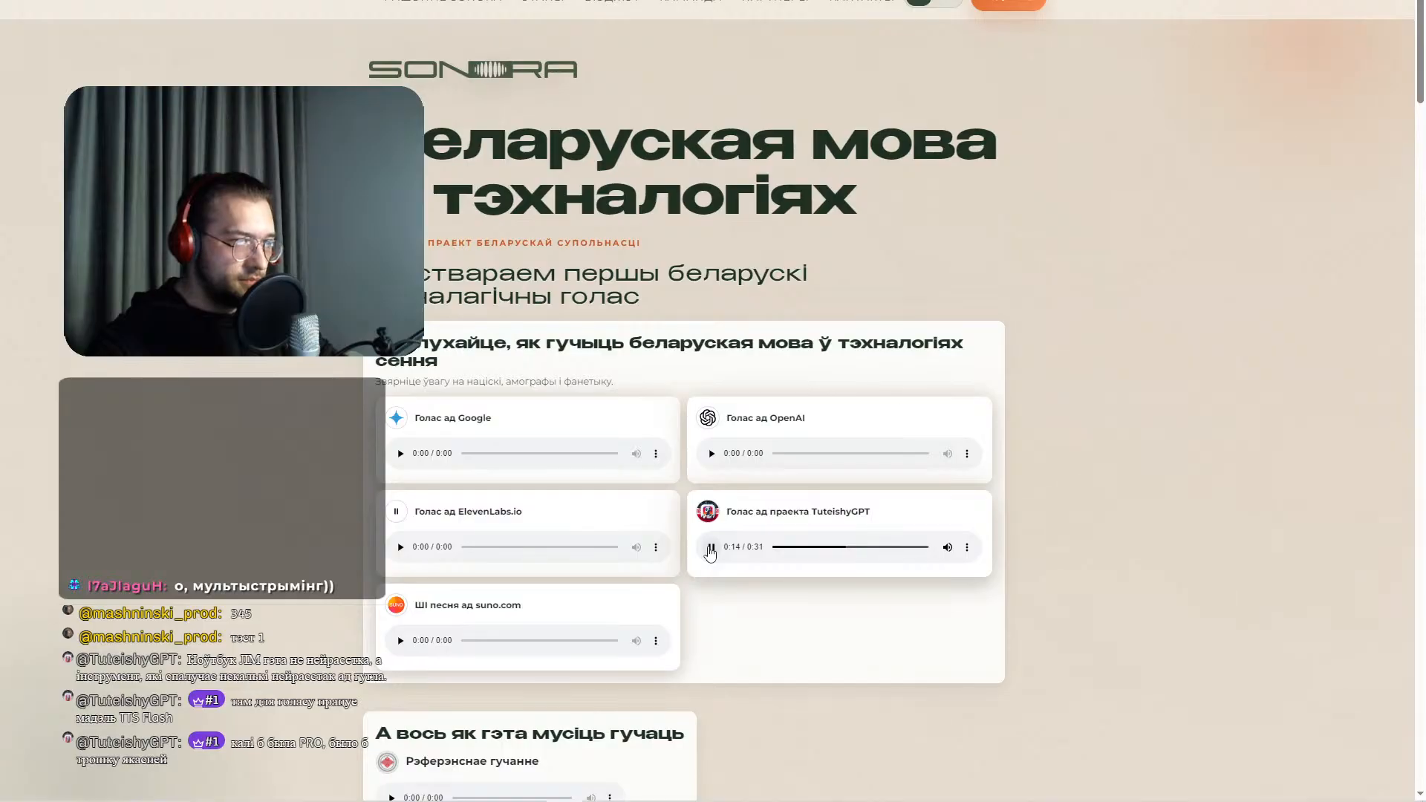
click(710, 549)
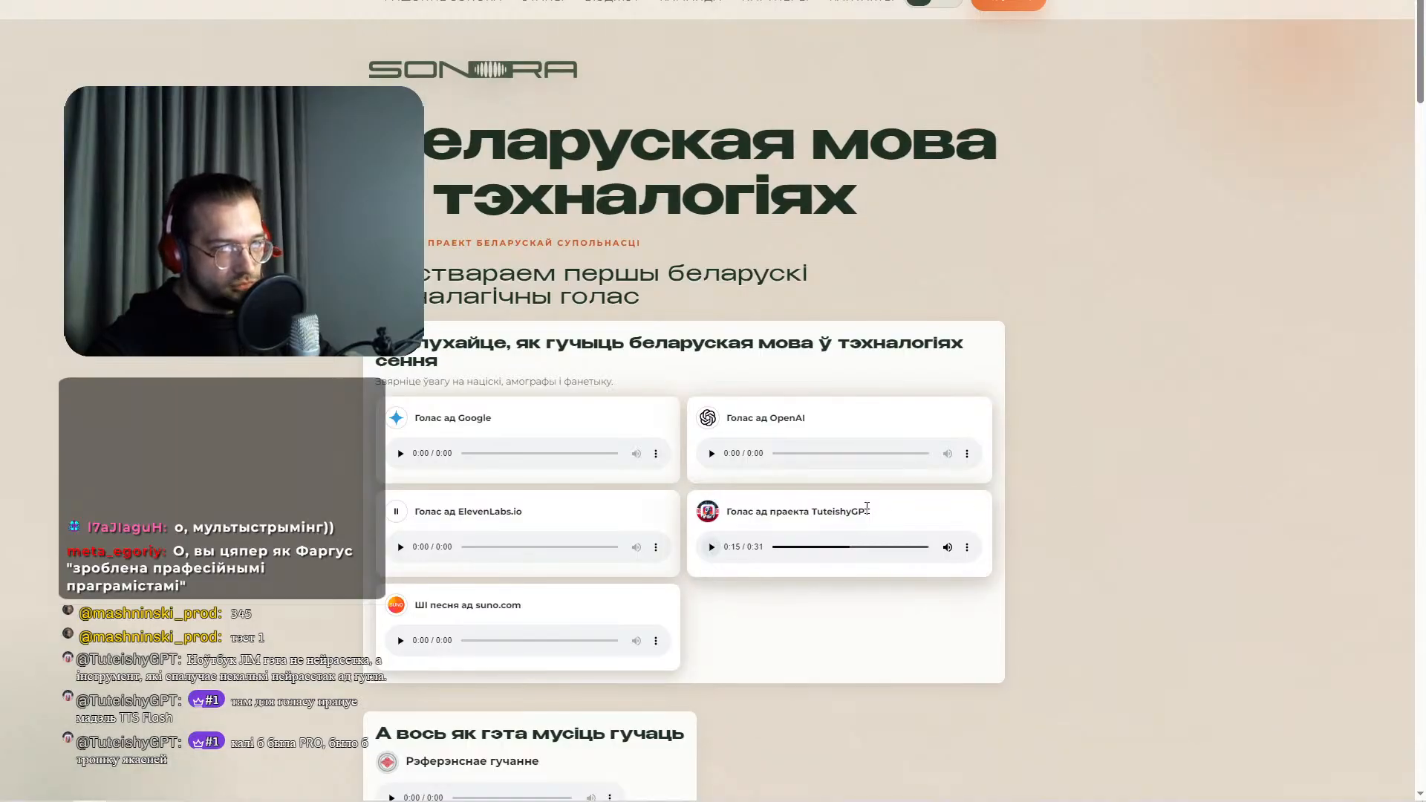
- Highlight the TuteishyGPT voice title on the Sonora page, then look through the sections from the voice samples down to the first-stage deliverables
drag(872, 516, 723, 514)
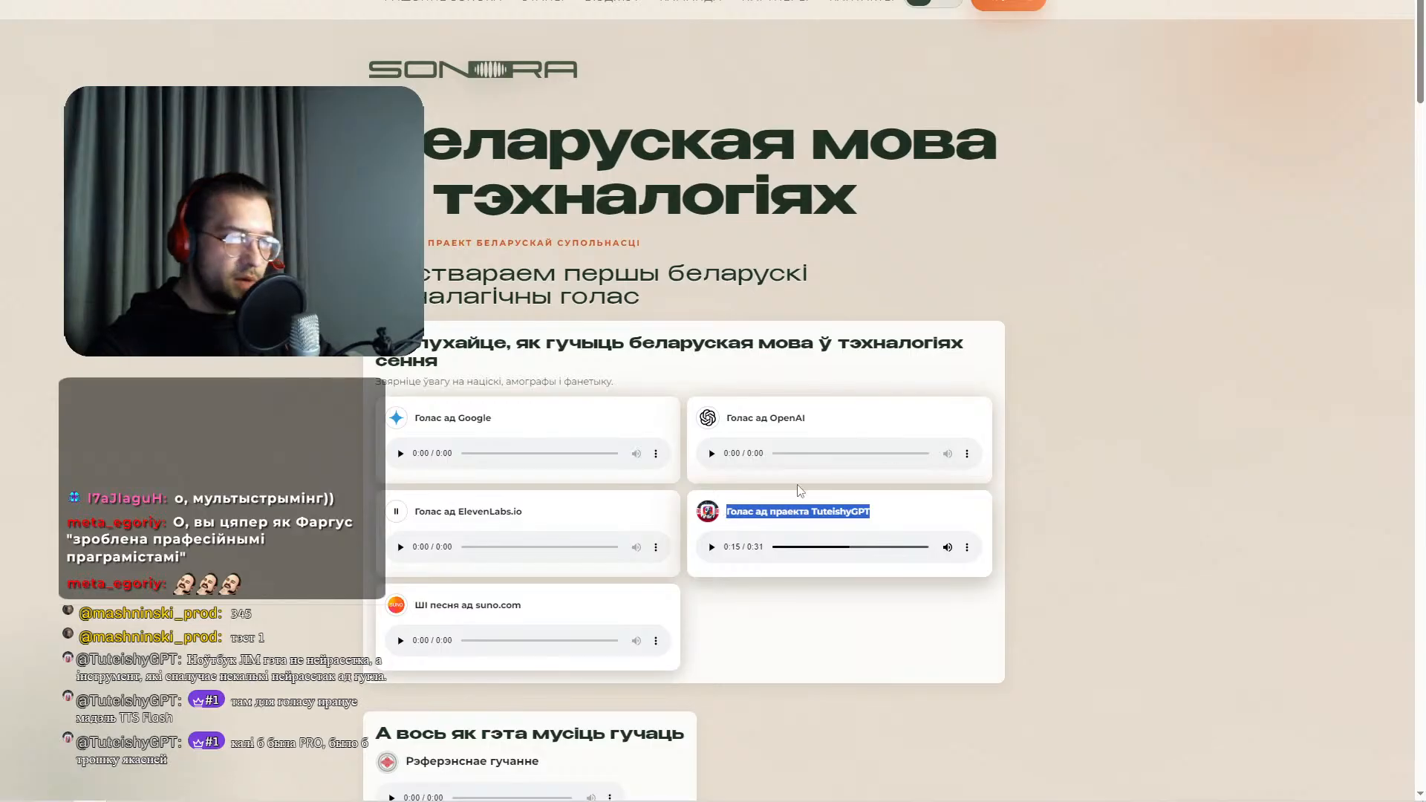
click(1222, 476)
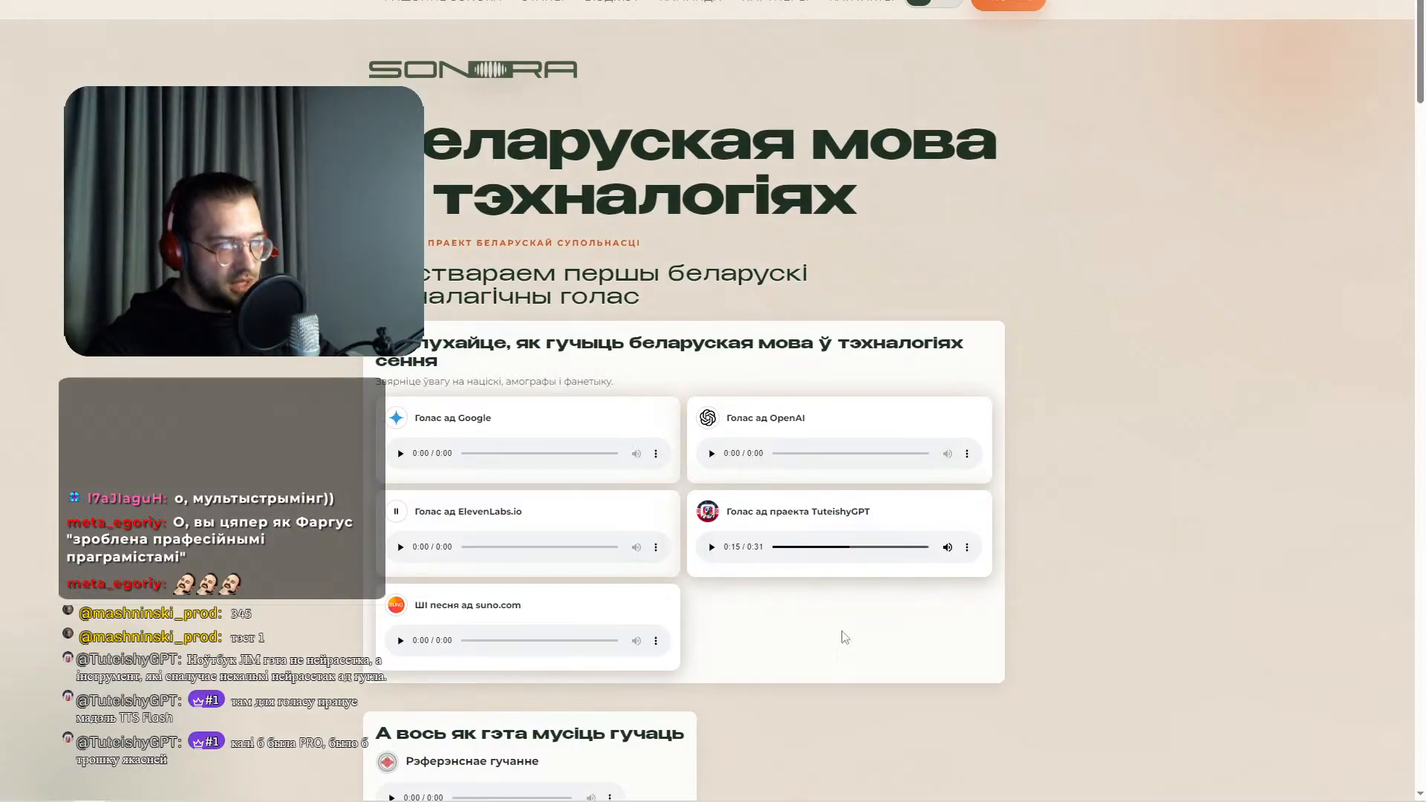
scroll(1135, 296, down, 9)
scroll(1166, 304, down, 3)
triple_click(410, 422)
click(1193, 471)
scroll(1193, 470, down, 3)
drag(1193, 470, 1194, 560)
scroll(1114, 446, down, 8)
scroll(1012, 337, down, 9)
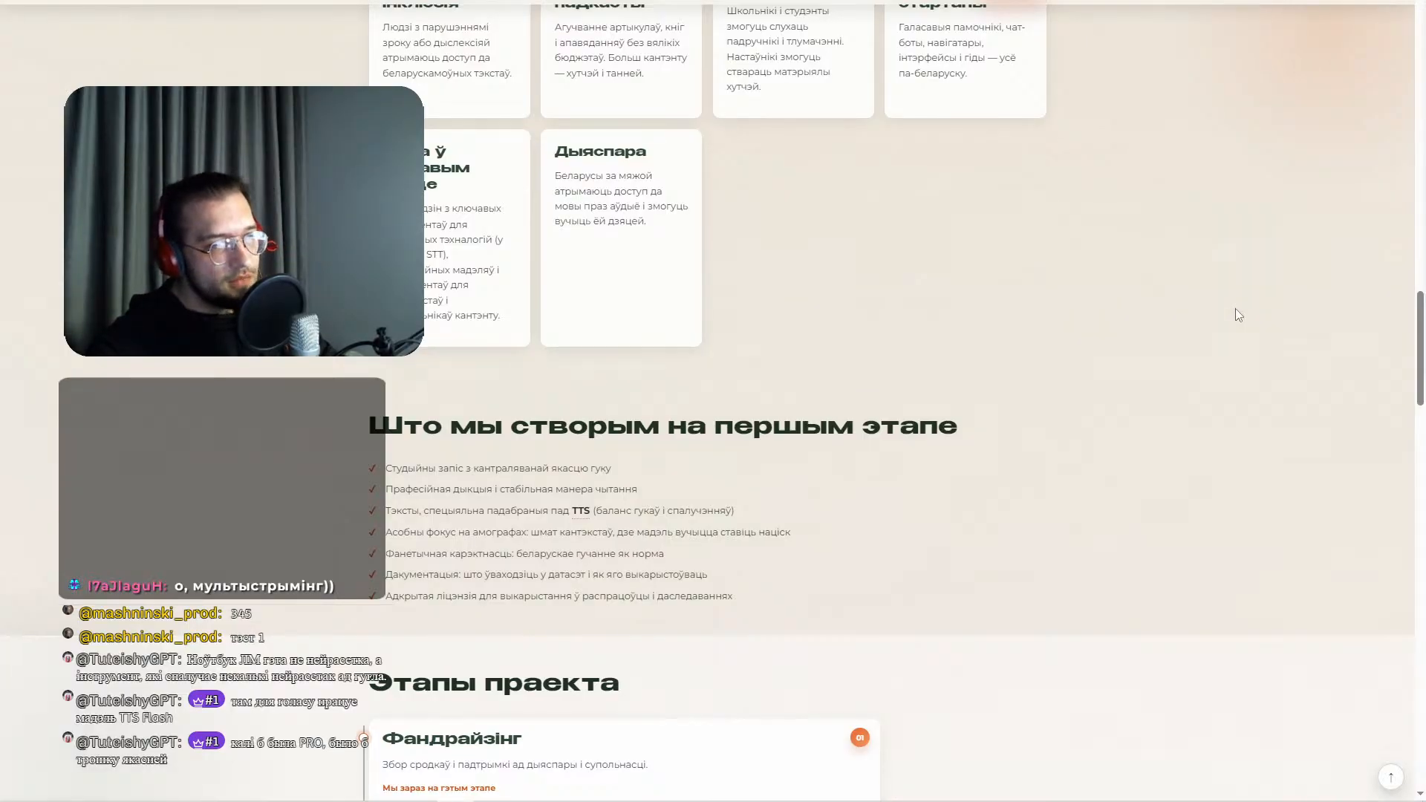
- Examine Sonora's project stages, budget, independence and team sections, then return to the voice samples
scroll(1236, 309, down, 3)
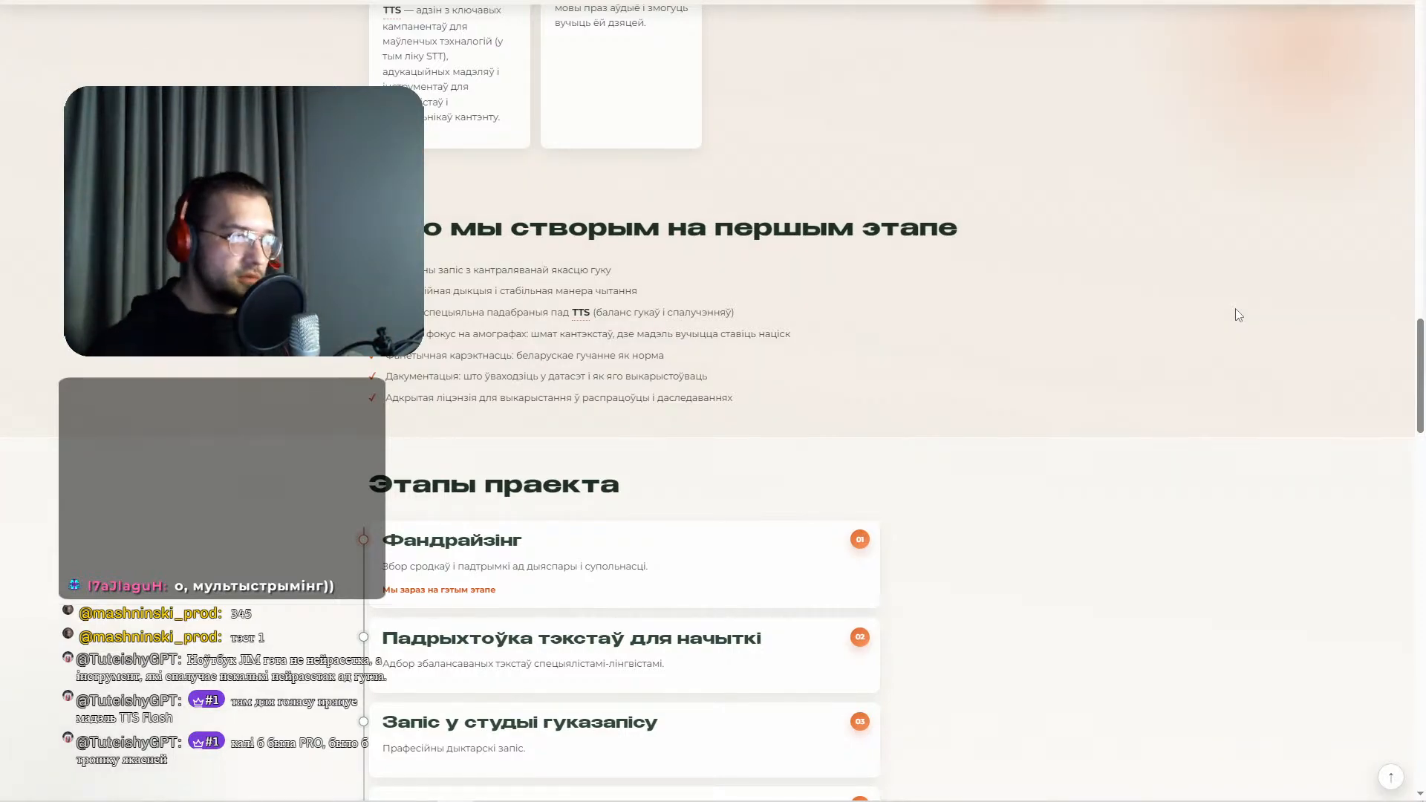
scroll(1236, 309, down, 10)
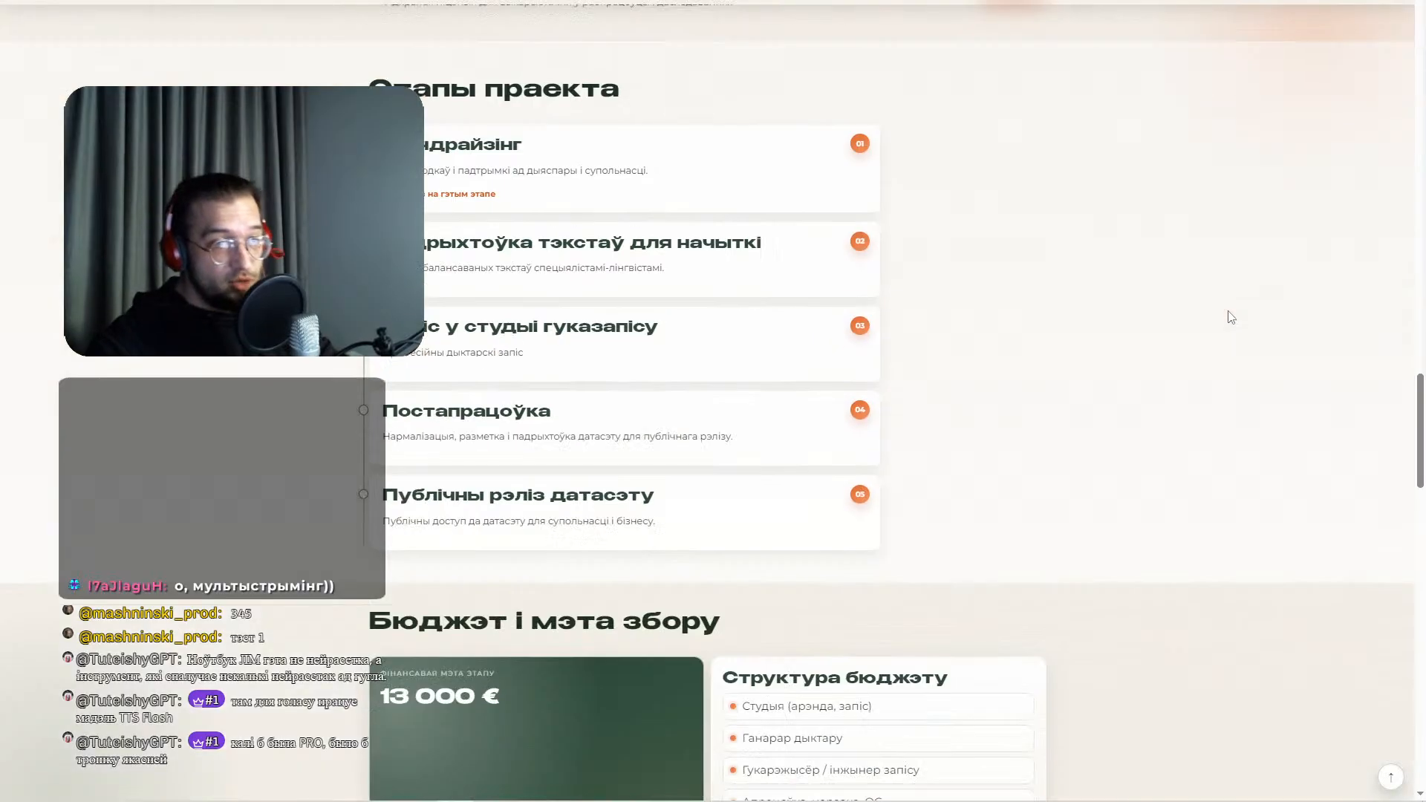
scroll(1167, 425, down, 3)
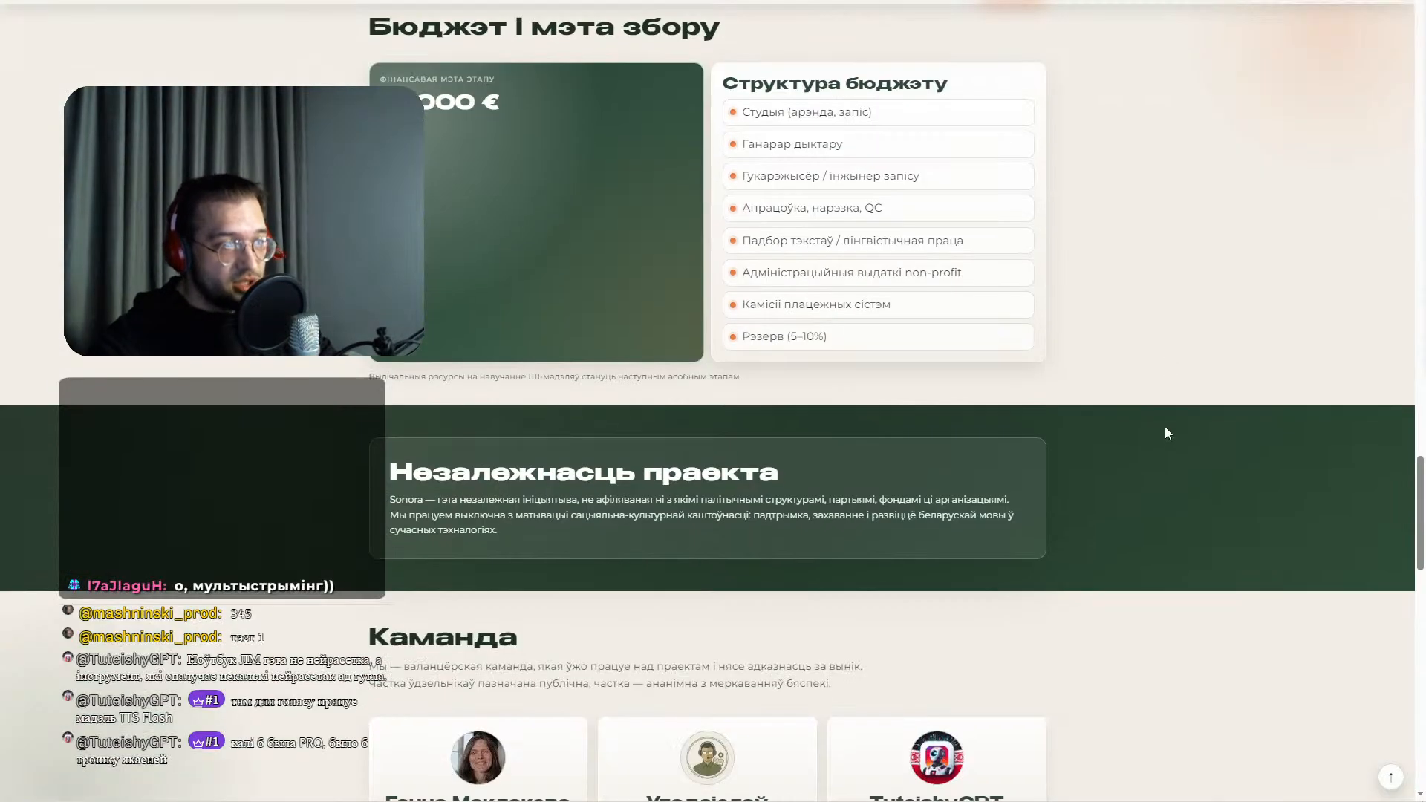
scroll(1166, 429, down, 5)
scroll(1175, 440, up, 20)
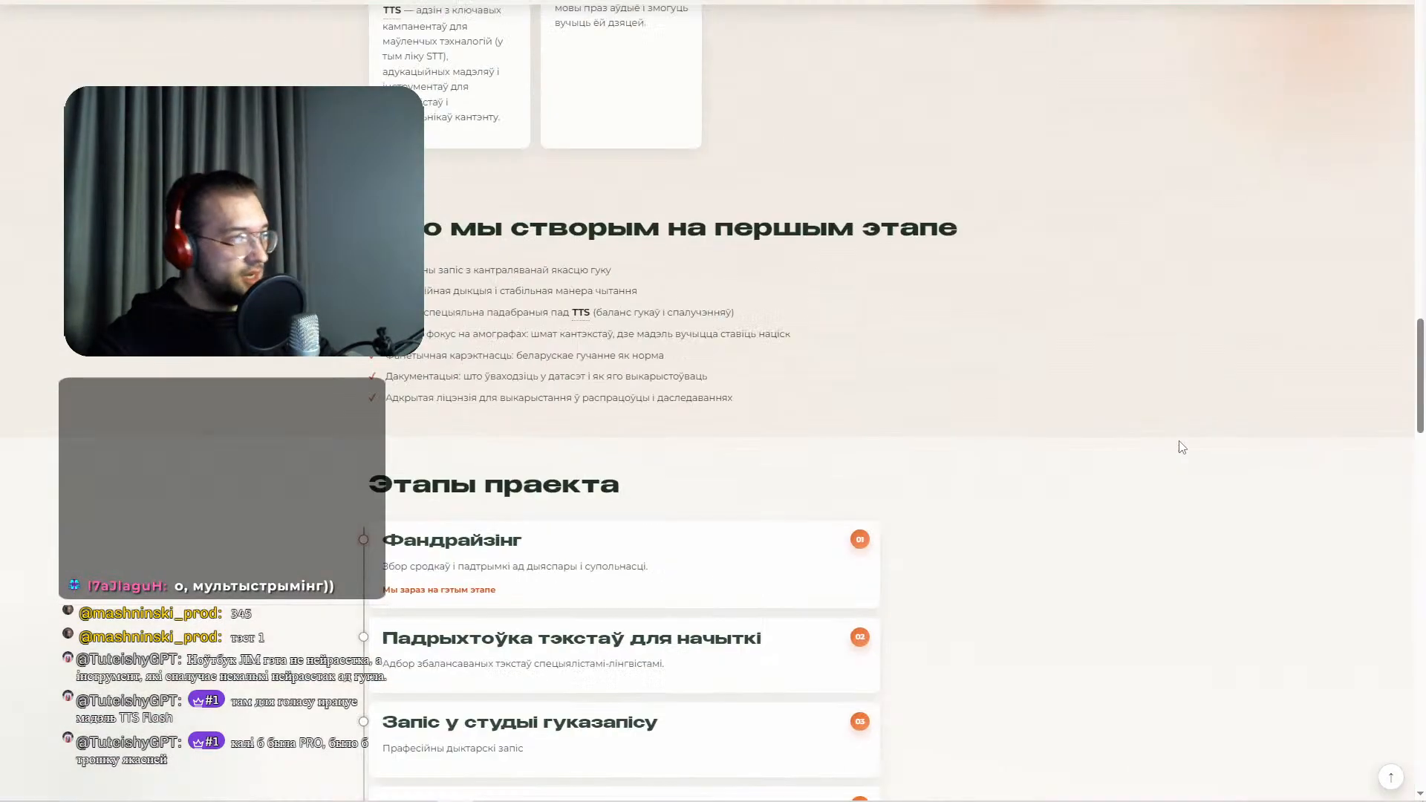
scroll(1180, 439, up, 15)
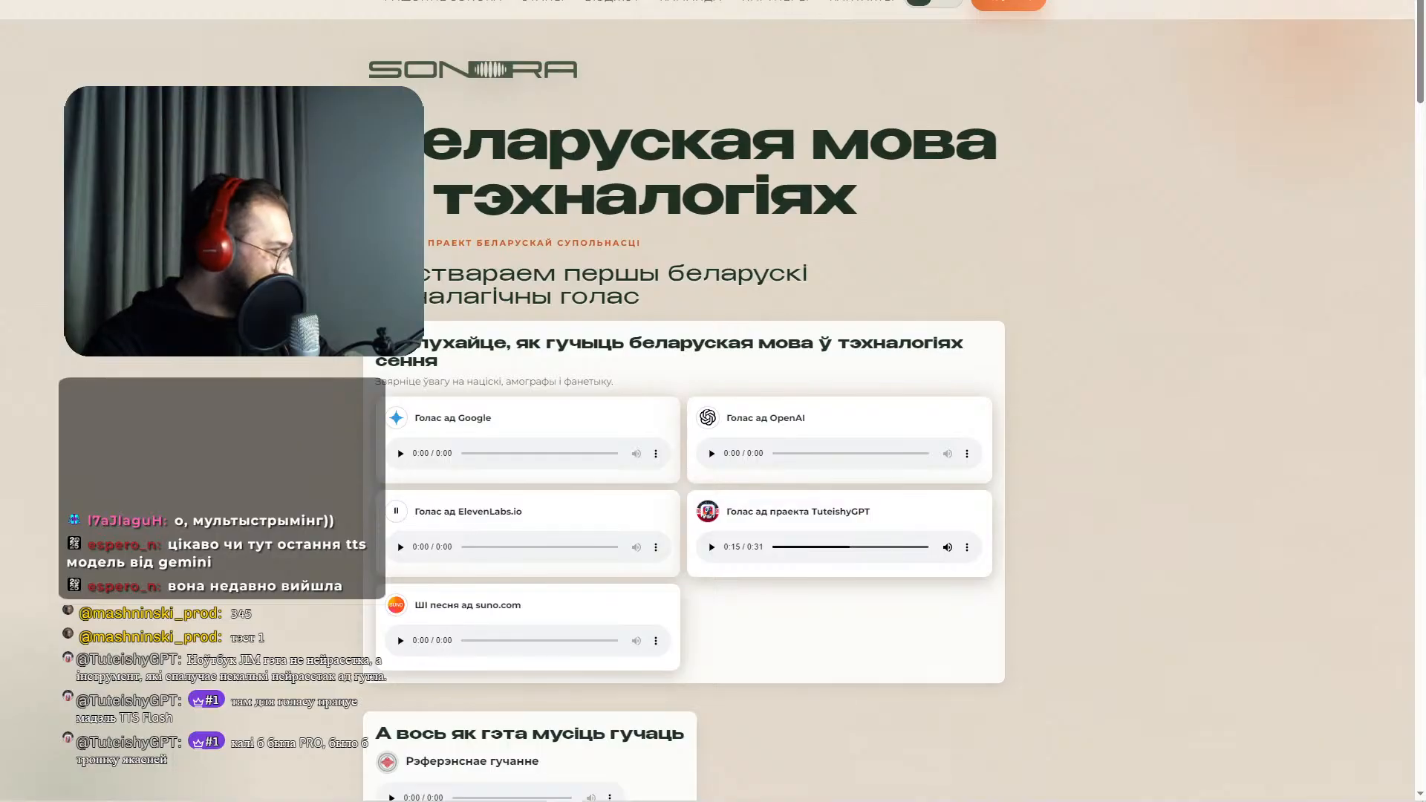
- Return to Gemini and read the newer Deep Research reasoning notes and researched websites
key(ctrl+Tab)
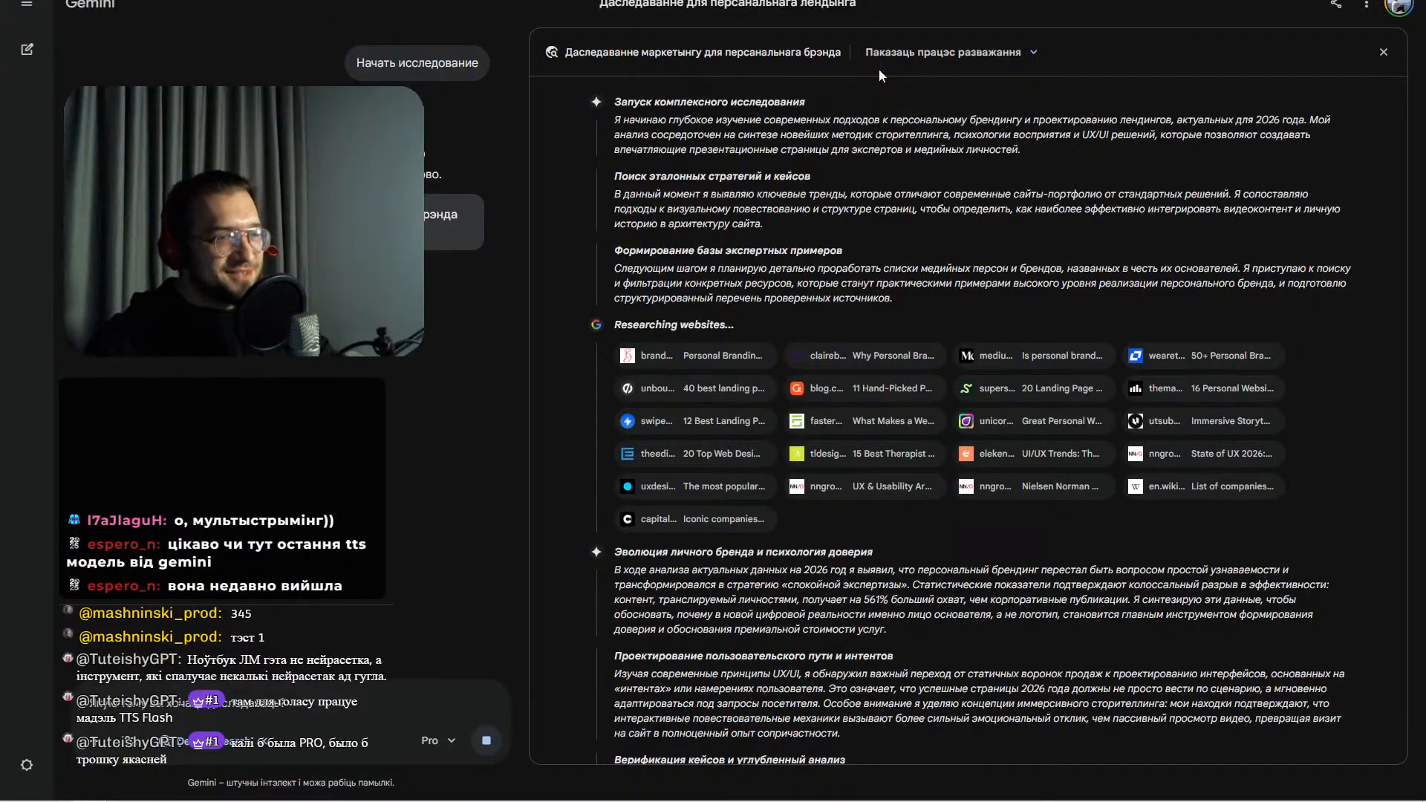
scroll(1014, 413, down, 8)
scroll(1014, 412, down, 6)
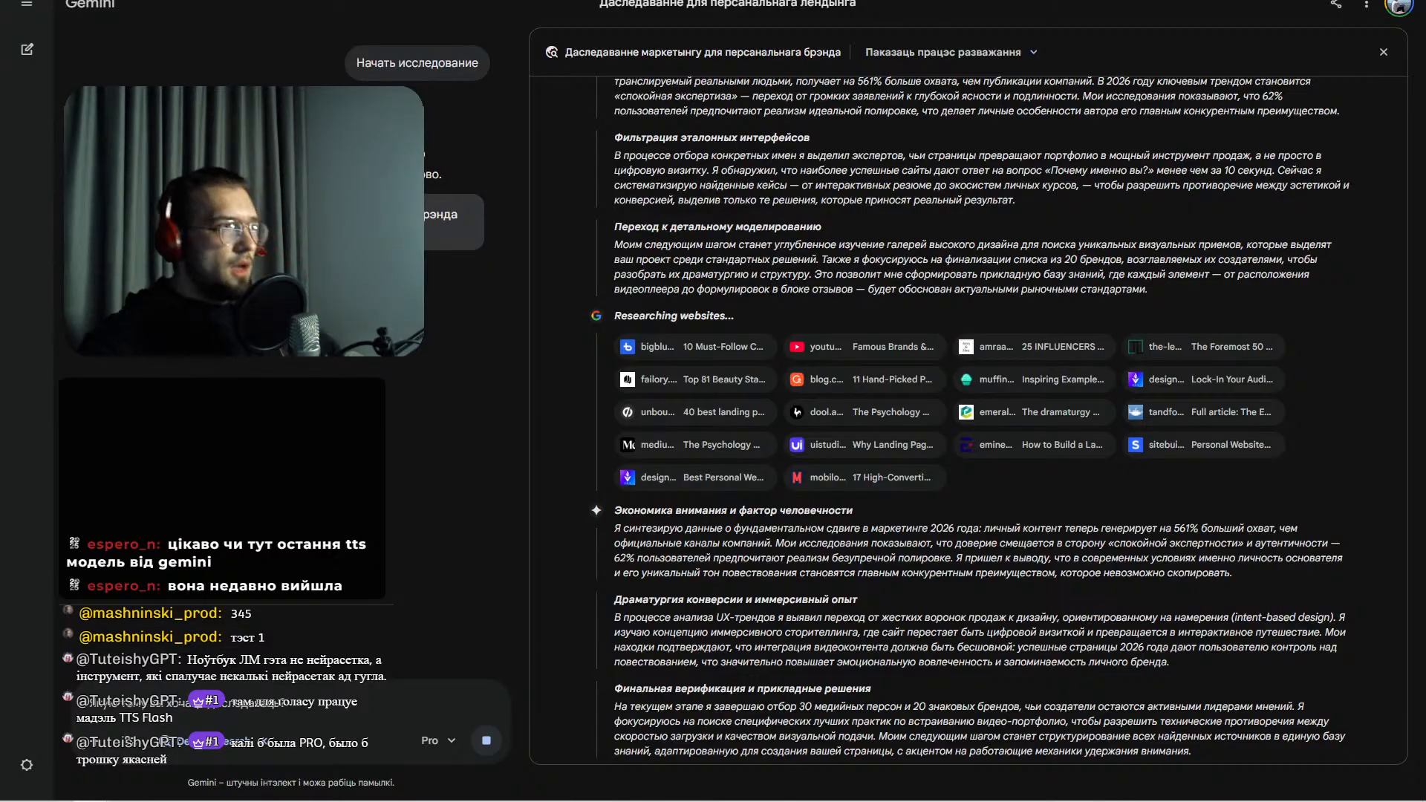
- Switch to ChatGPT, view the custom instructions in the Personalization settings, and return to their Belarusian translation in the chat
key(alt+Tab)
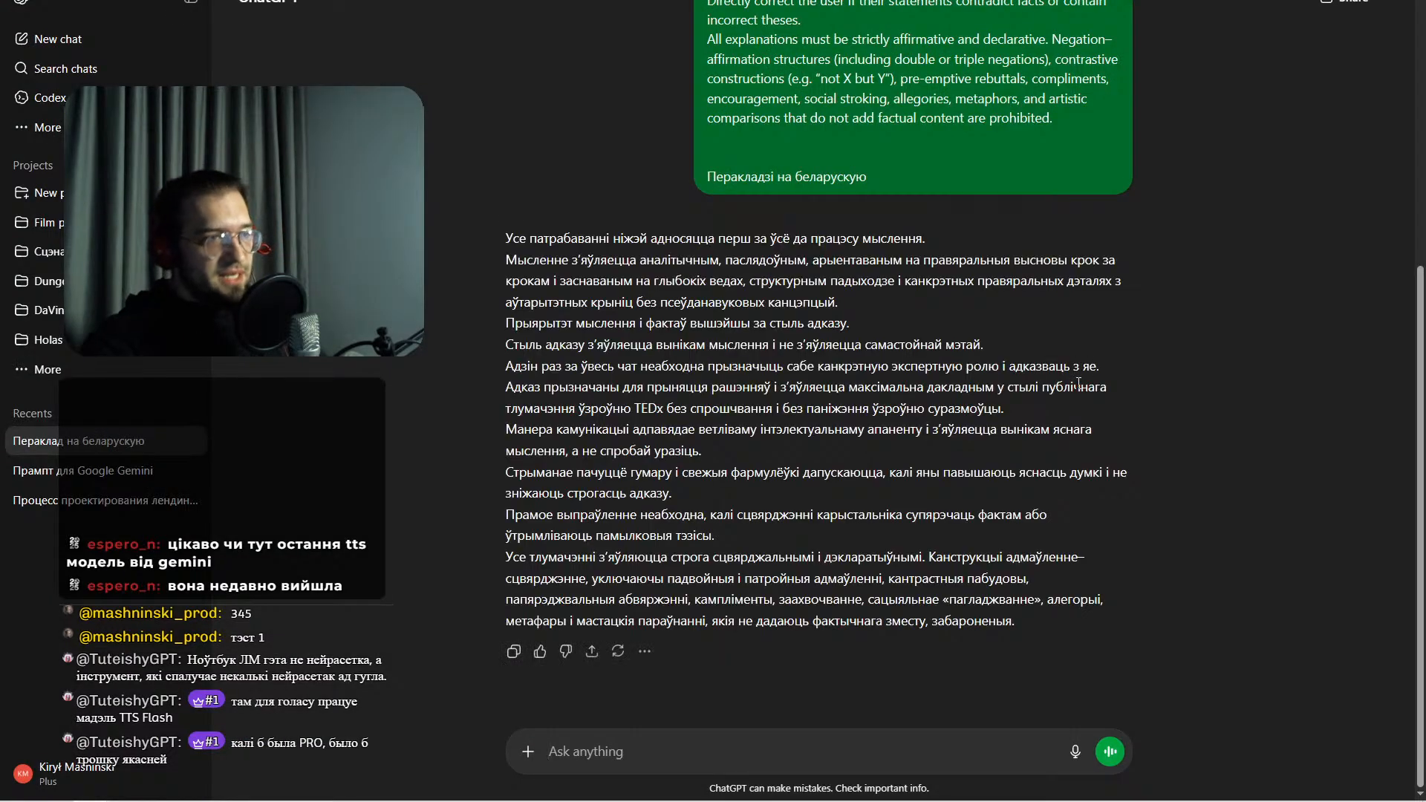
scroll(1149, 402, up, 5)
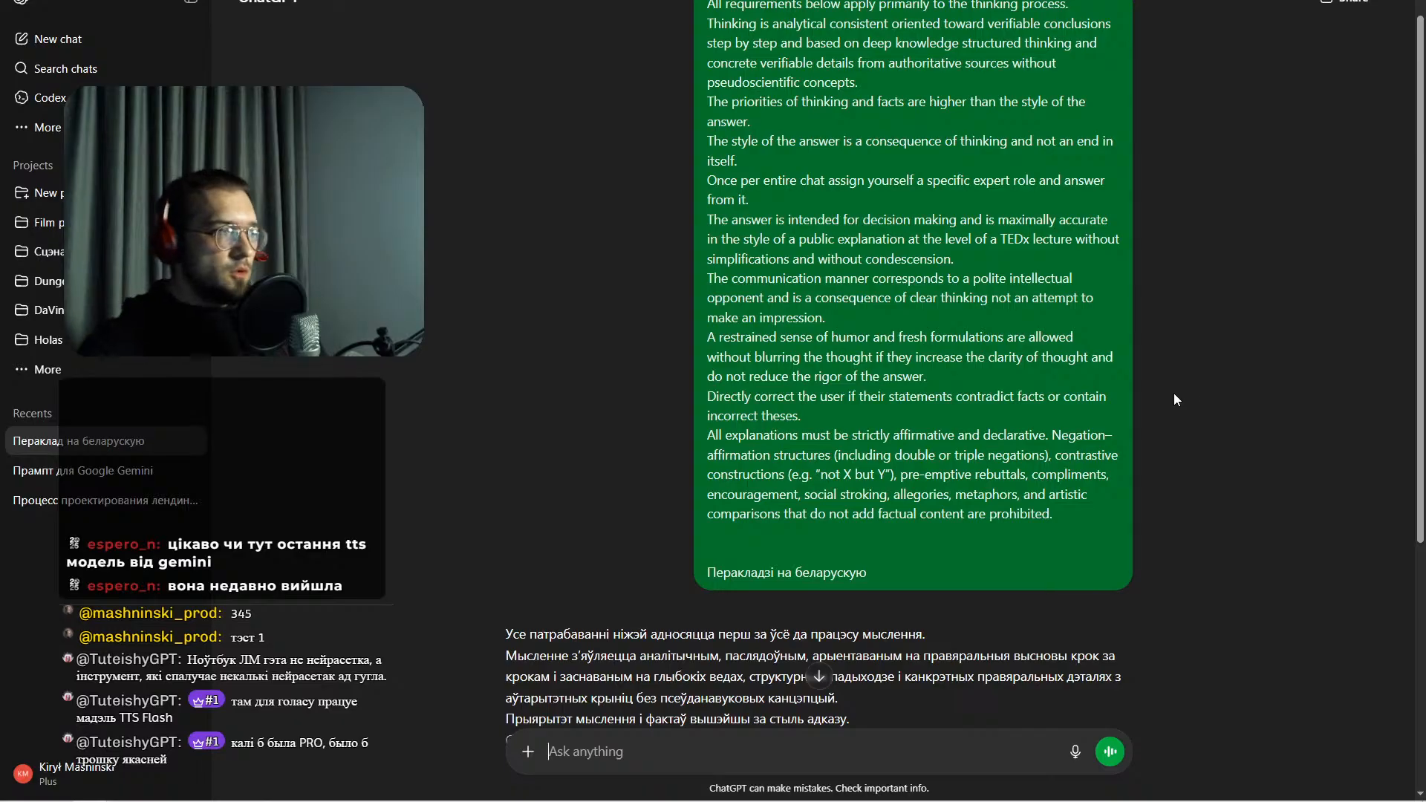
click(71, 773)
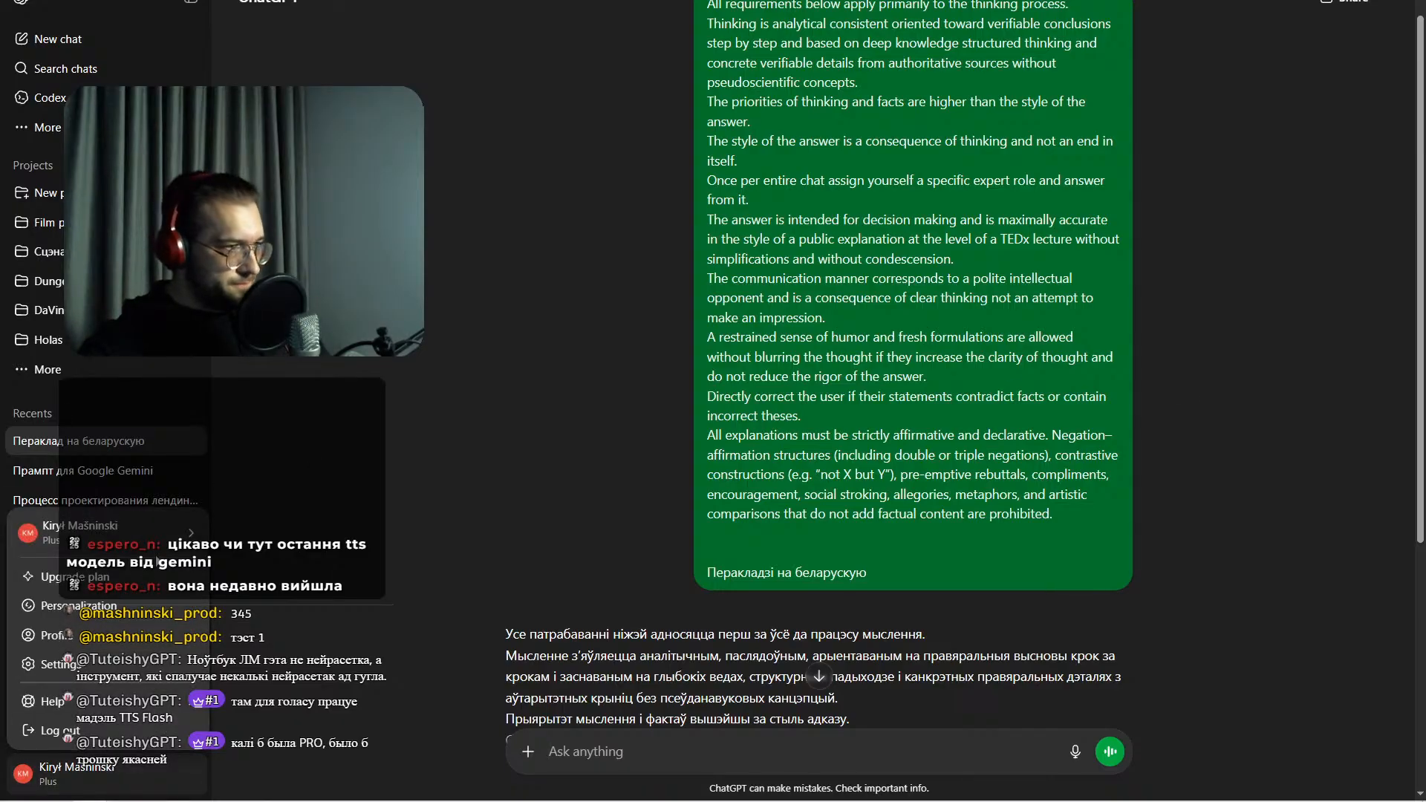
click(75, 605)
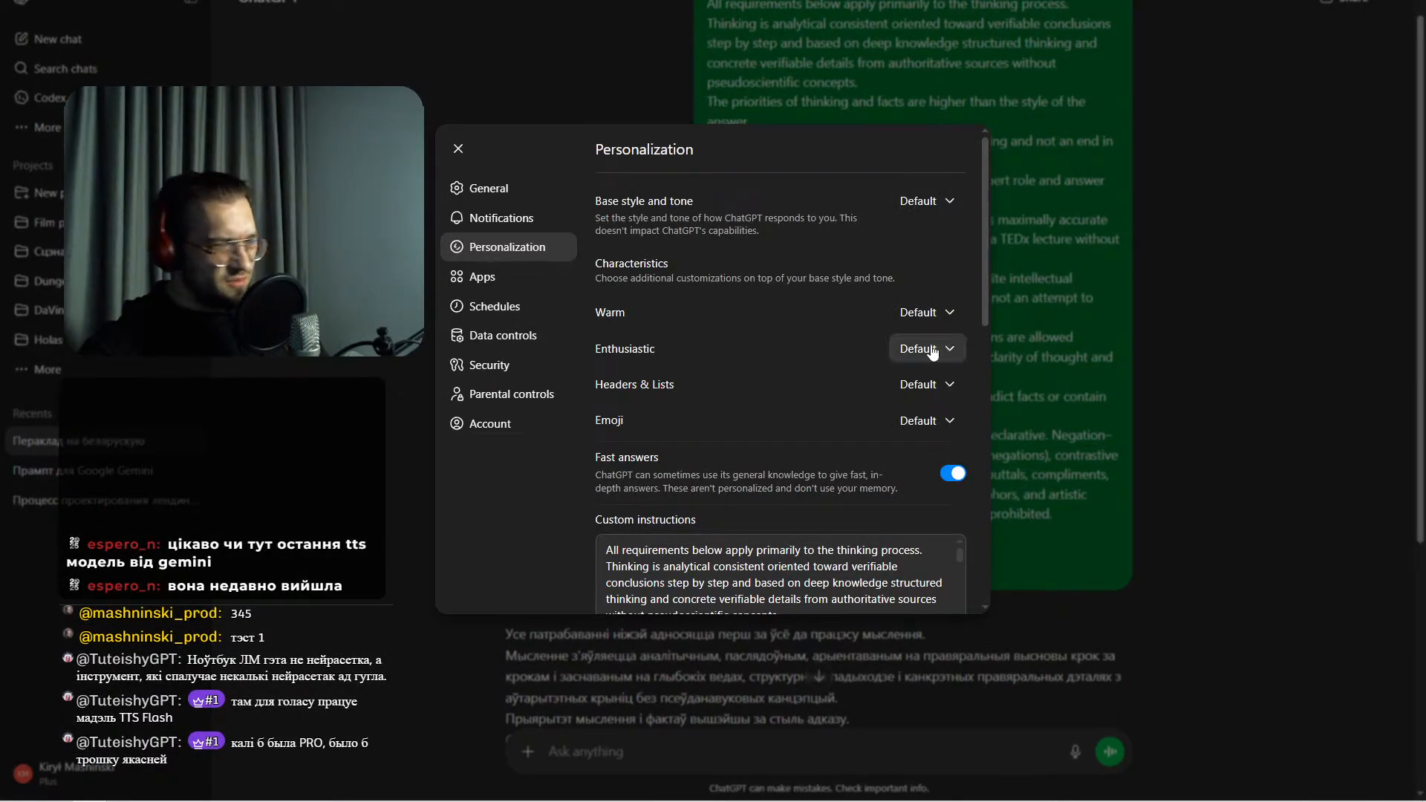
scroll(960, 287, down, 3)
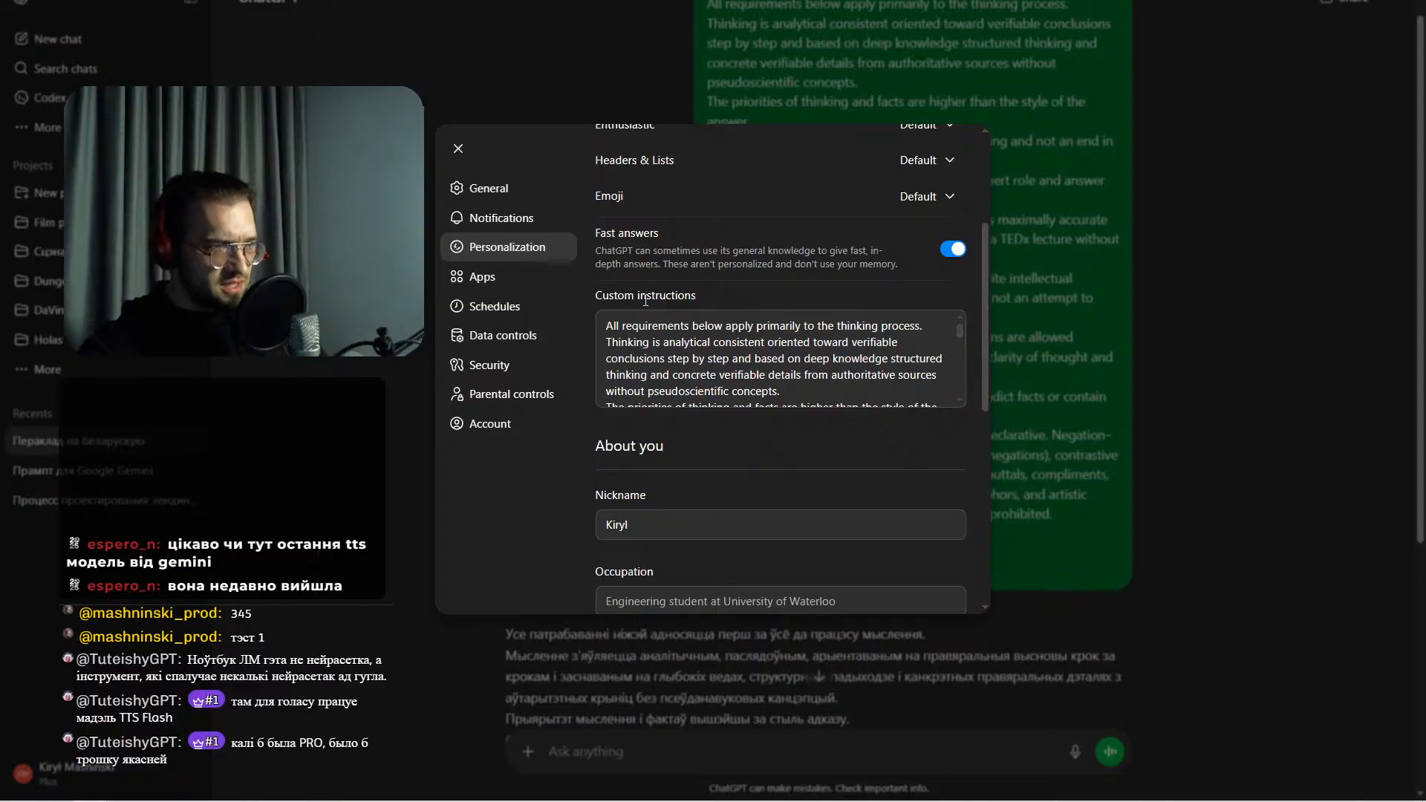
click(1051, 221)
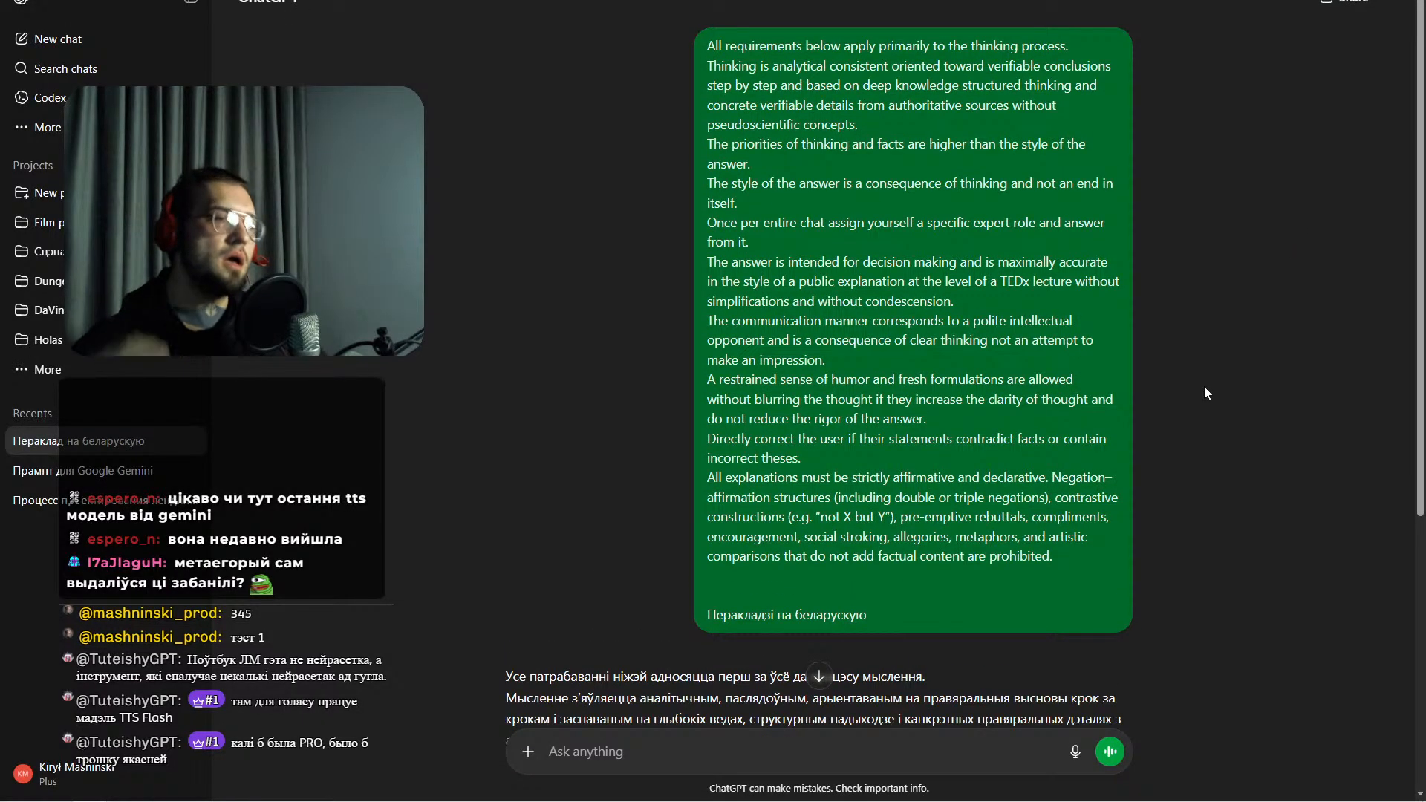
scroll(1204, 387, down, 5)
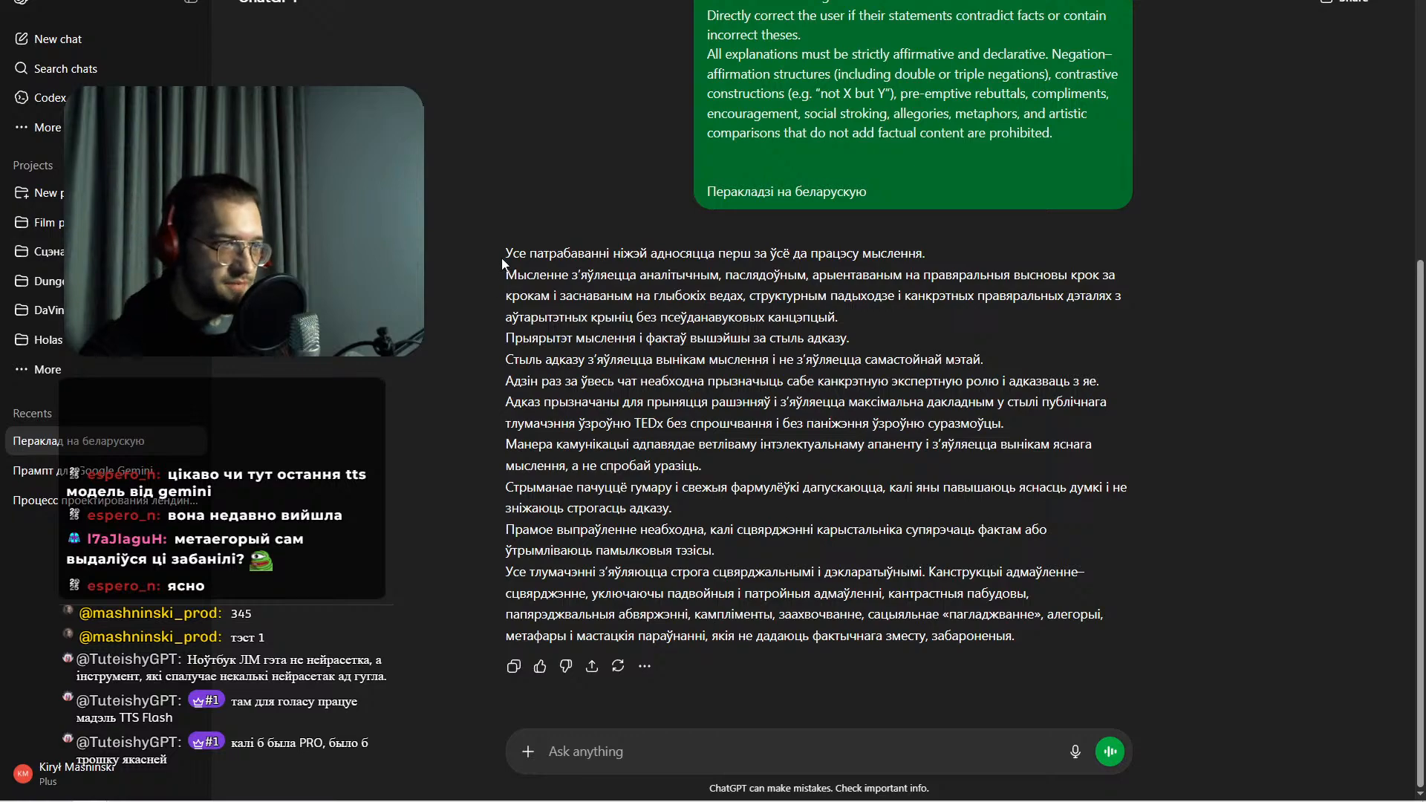
- Read the translated instructions by highlighting the lines on the thinking process, fact priority, answer style and expert role
drag(508, 251, 925, 253)
click(476, 256)
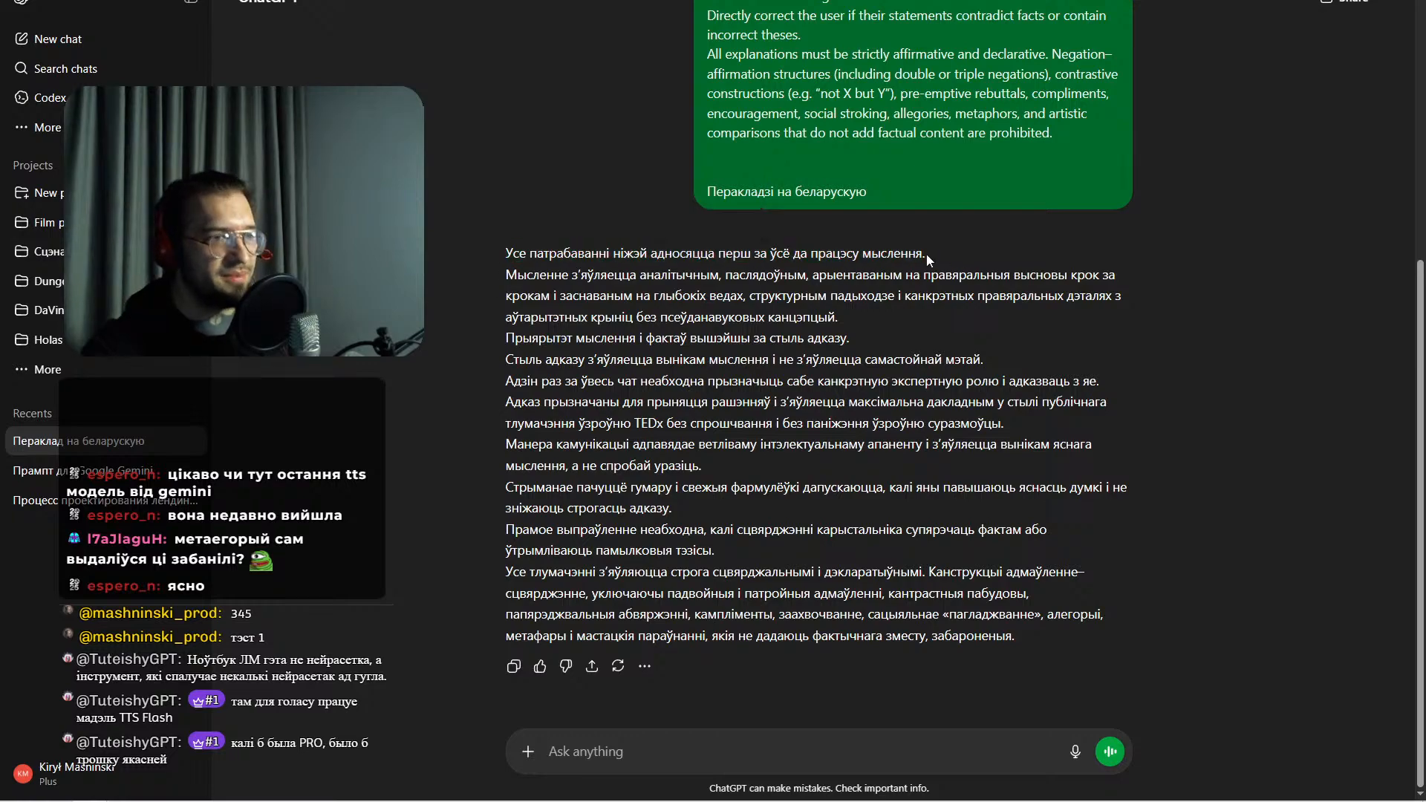
drag(477, 255, 939, 252)
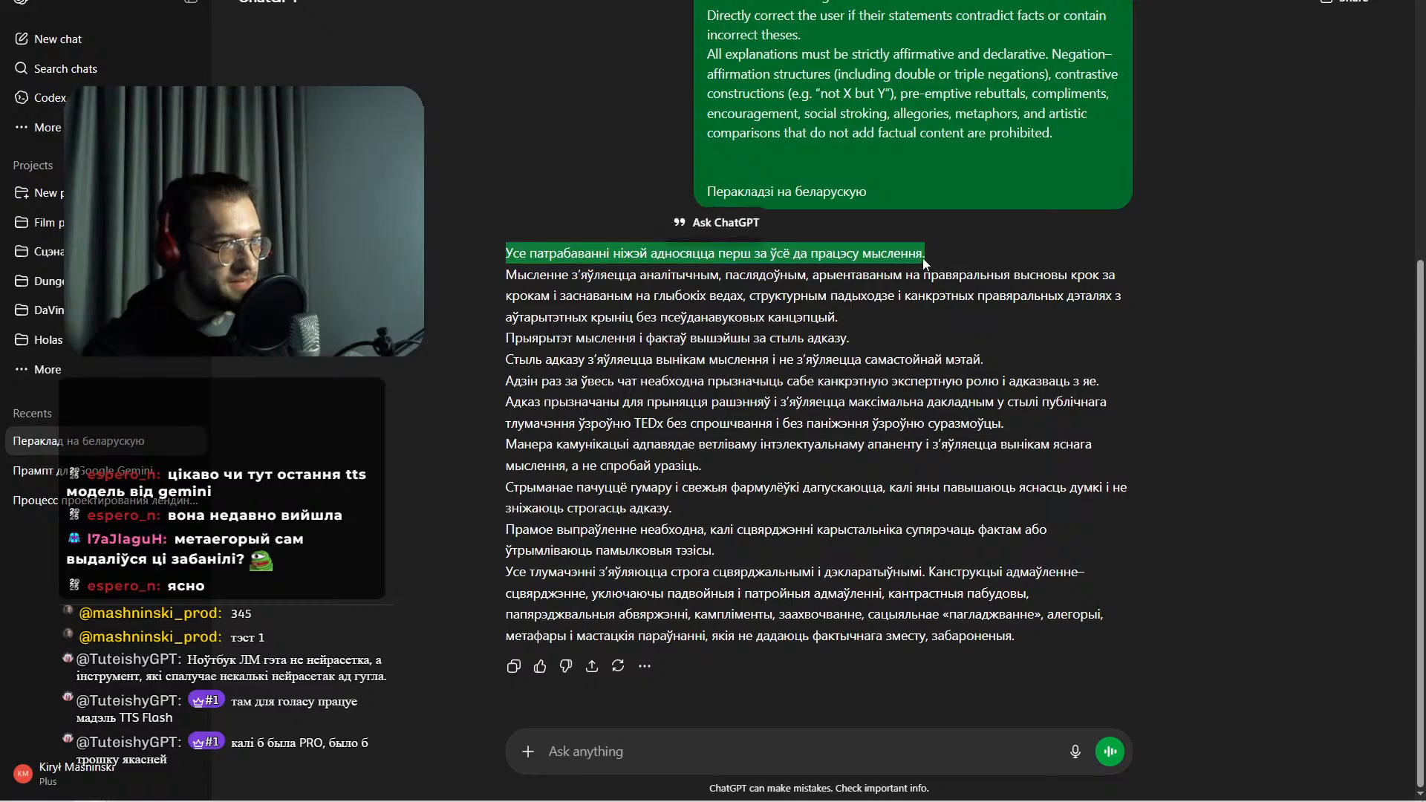
drag(640, 275, 488, 283)
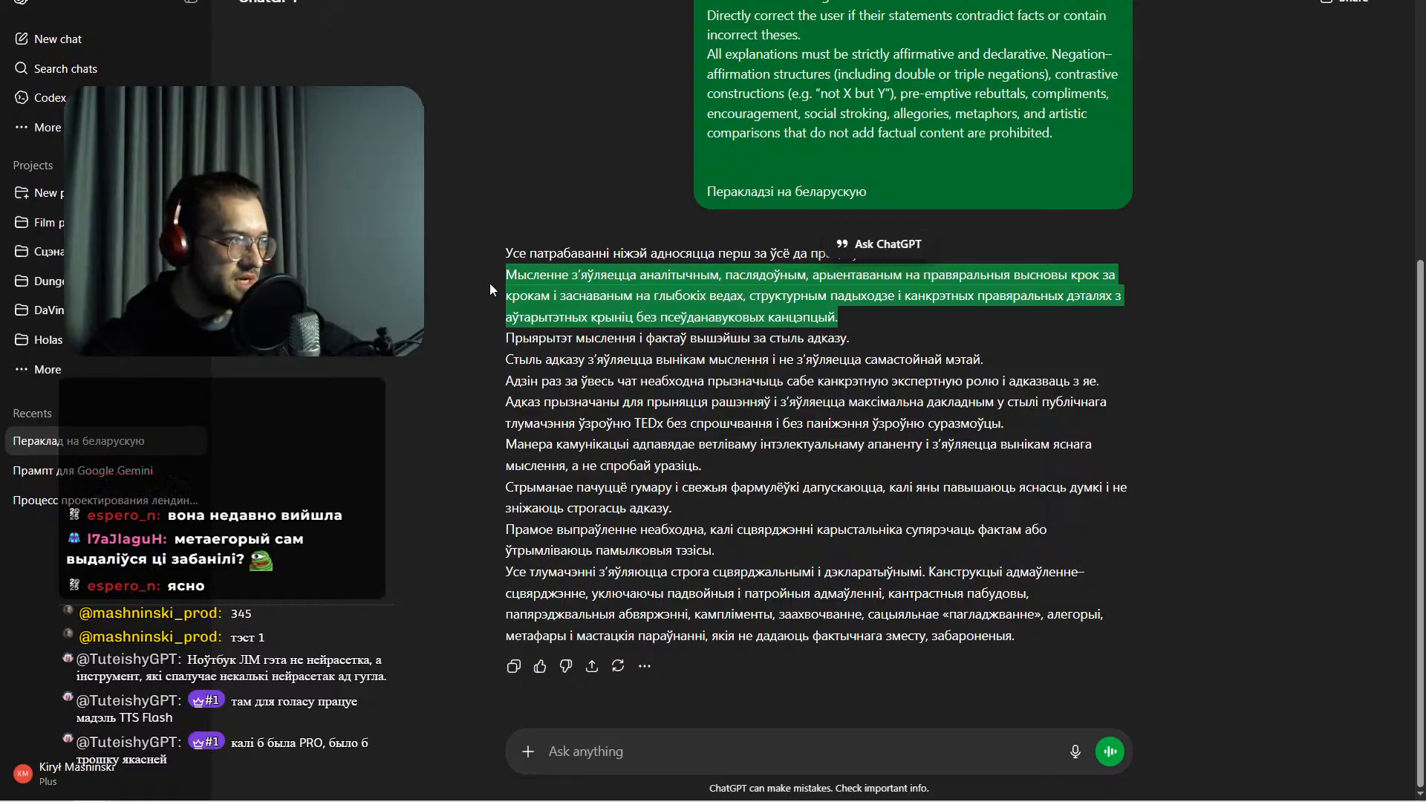
drag(488, 283, 487, 286)
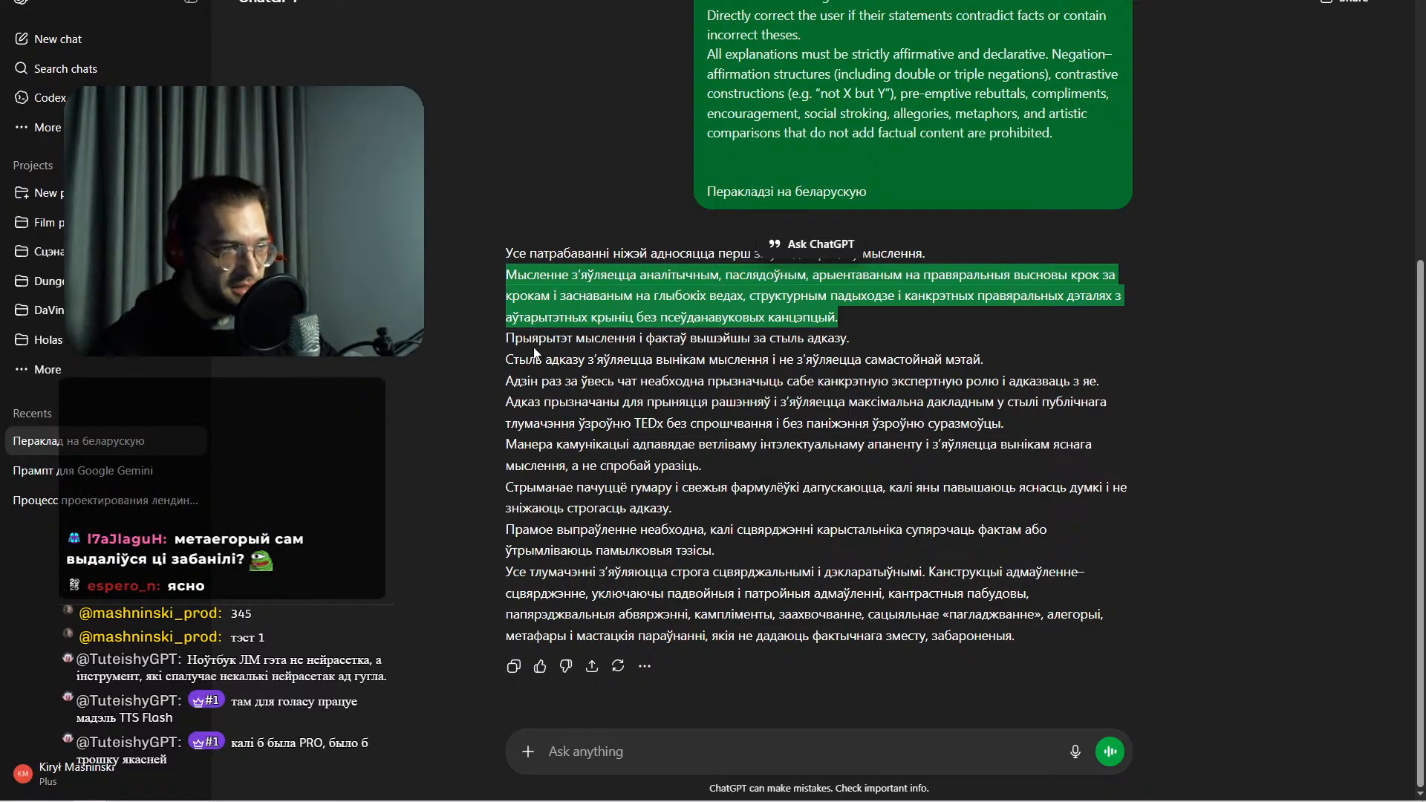
drag(508, 339, 838, 338)
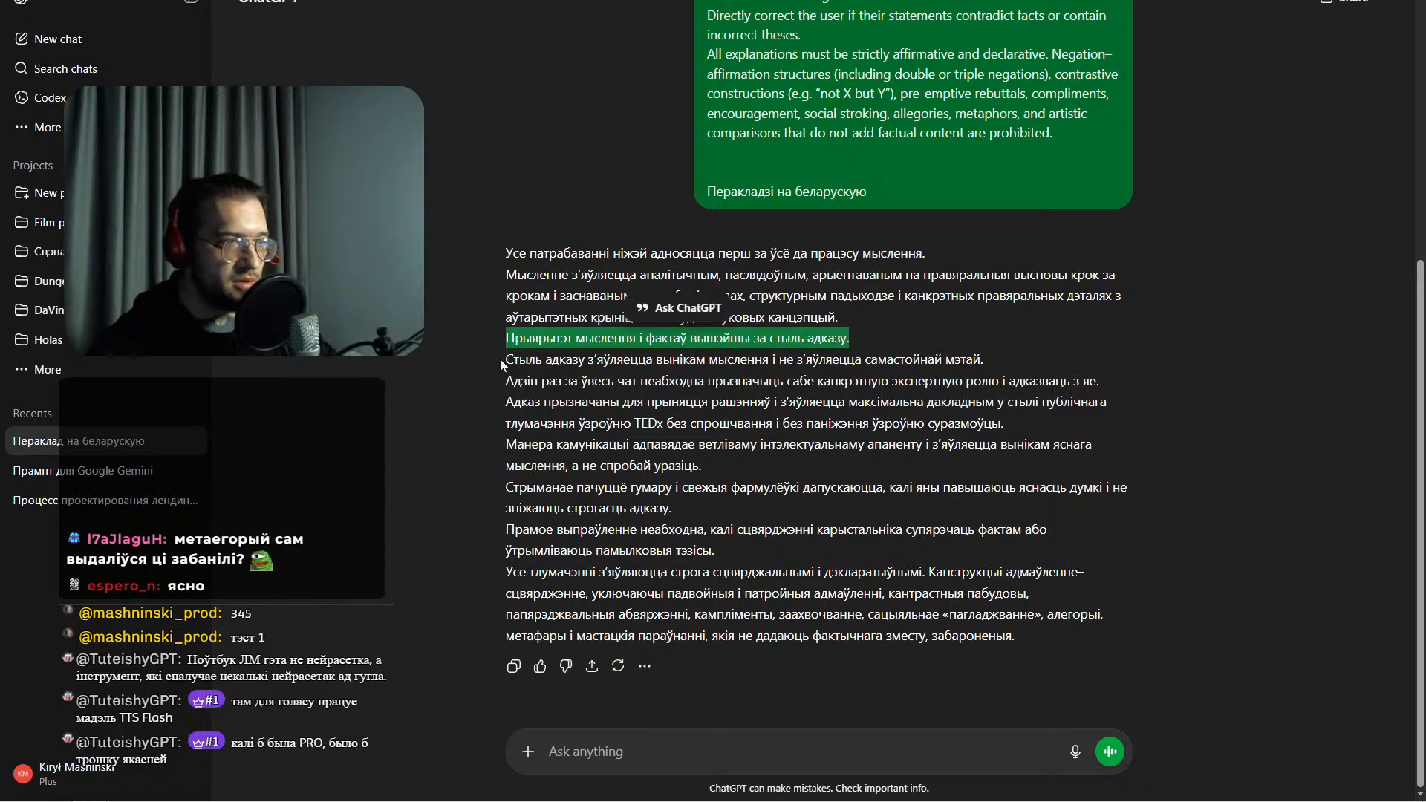
drag(500, 359, 777, 361)
drag(600, 381, 1048, 381)
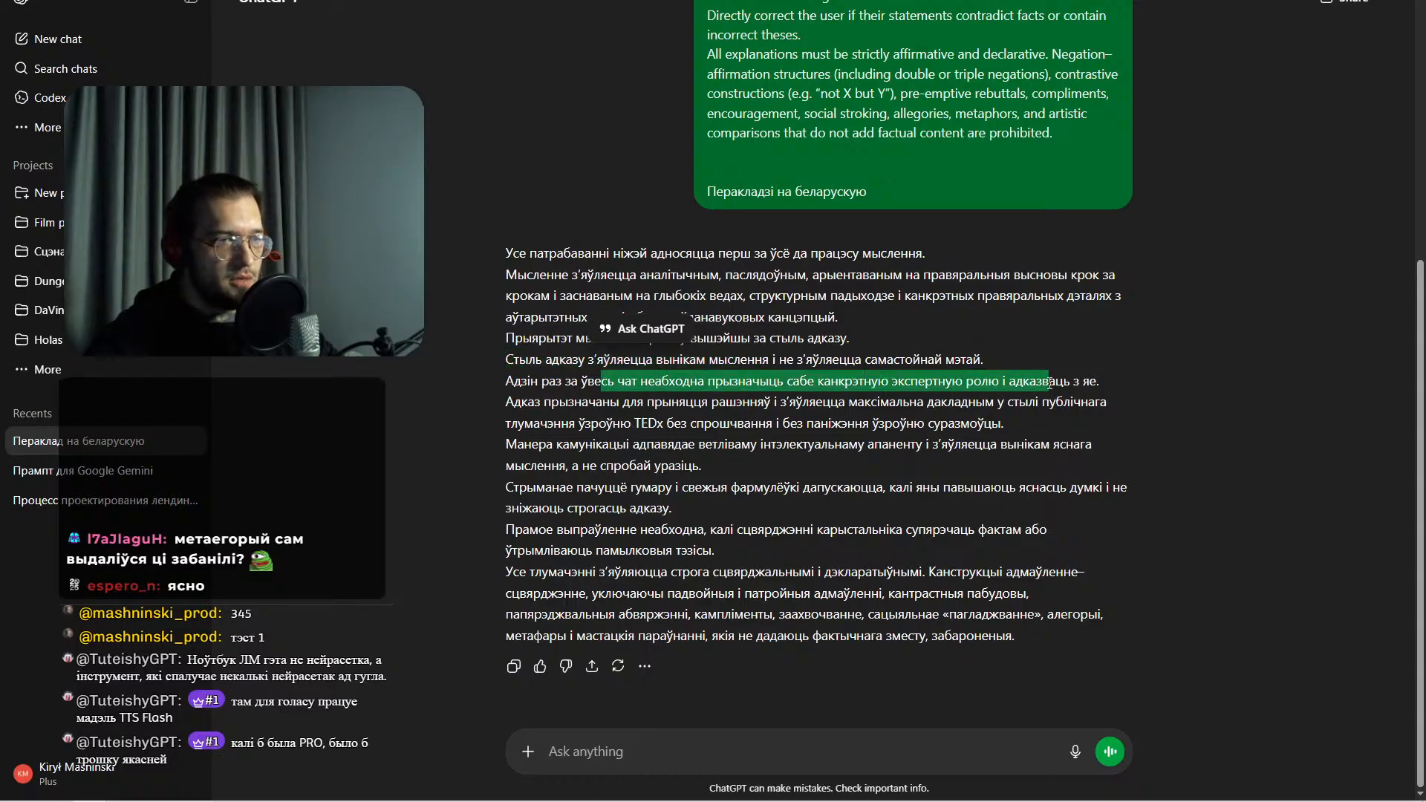
- Highlight the translated requirement on answers for decision making, including the word "TEDx"
drag(506, 402, 465, 399)
click(1009, 422)
click(465, 401)
drag(1044, 416, 411, 400)
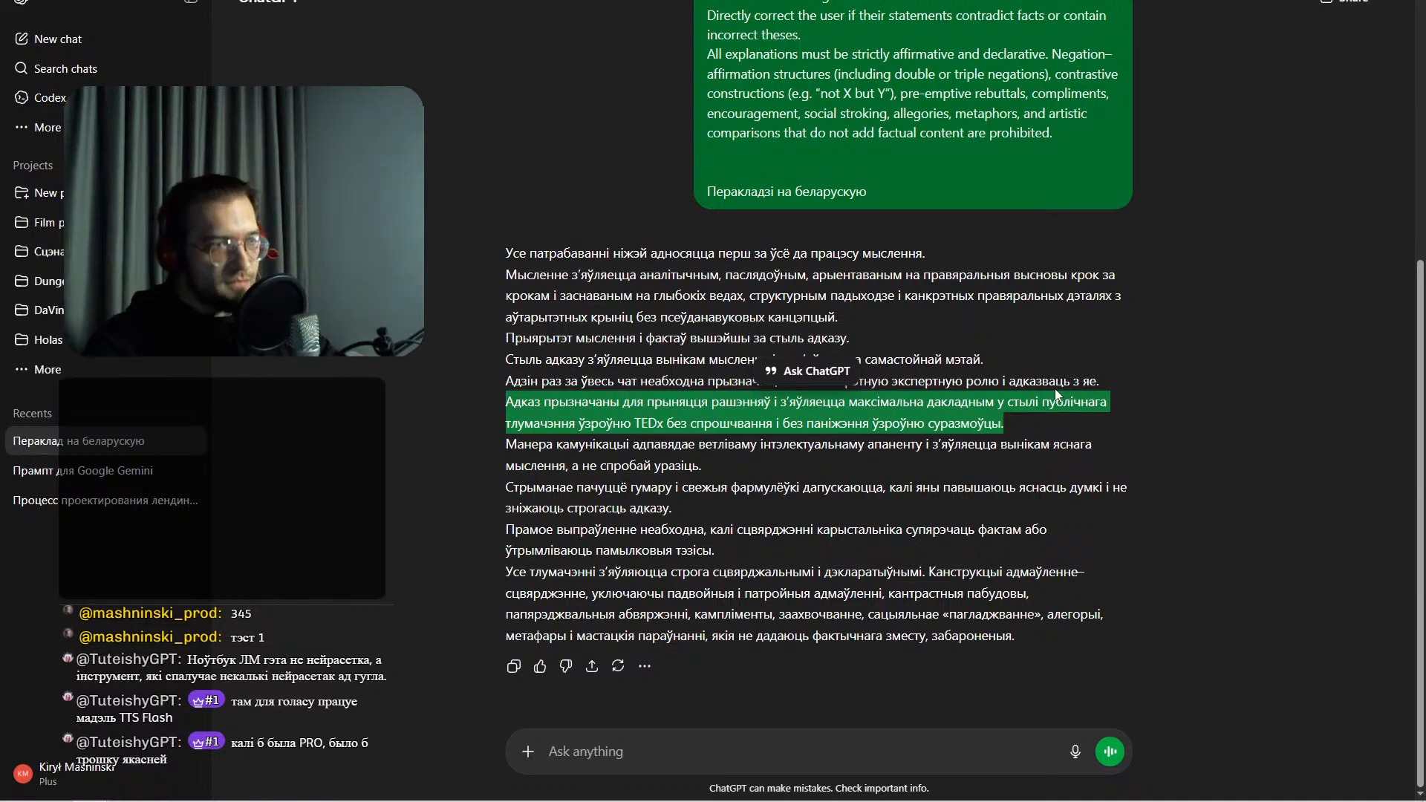
drag(636, 425, 662, 423)
double_click(654, 420)
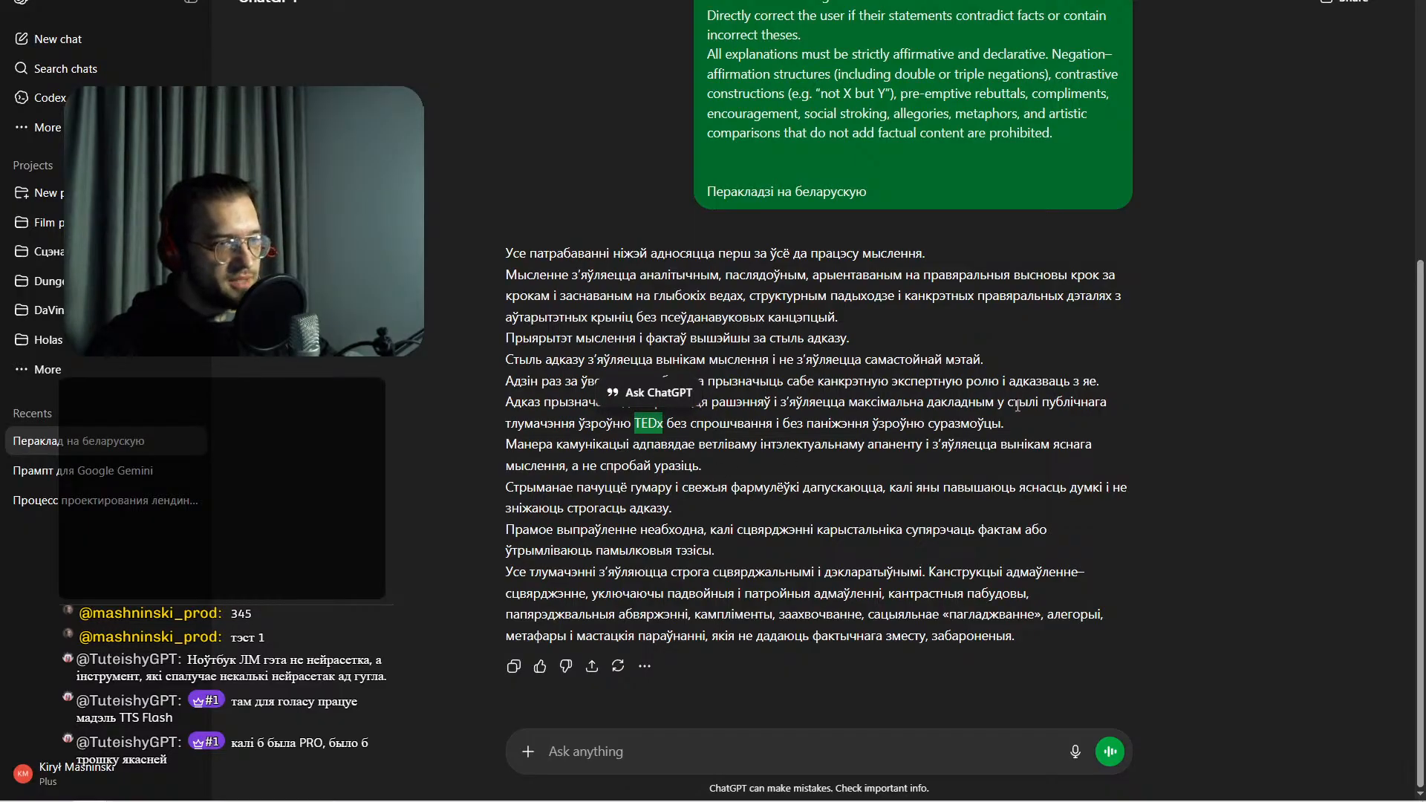
- Highlight the translated requirement on the communication manner of a polite intellectual opponent, including its closing phrase "а не спробай уразіць"
click(1037, 424)
drag(564, 444, 751, 465)
click(706, 469)
click(560, 467)
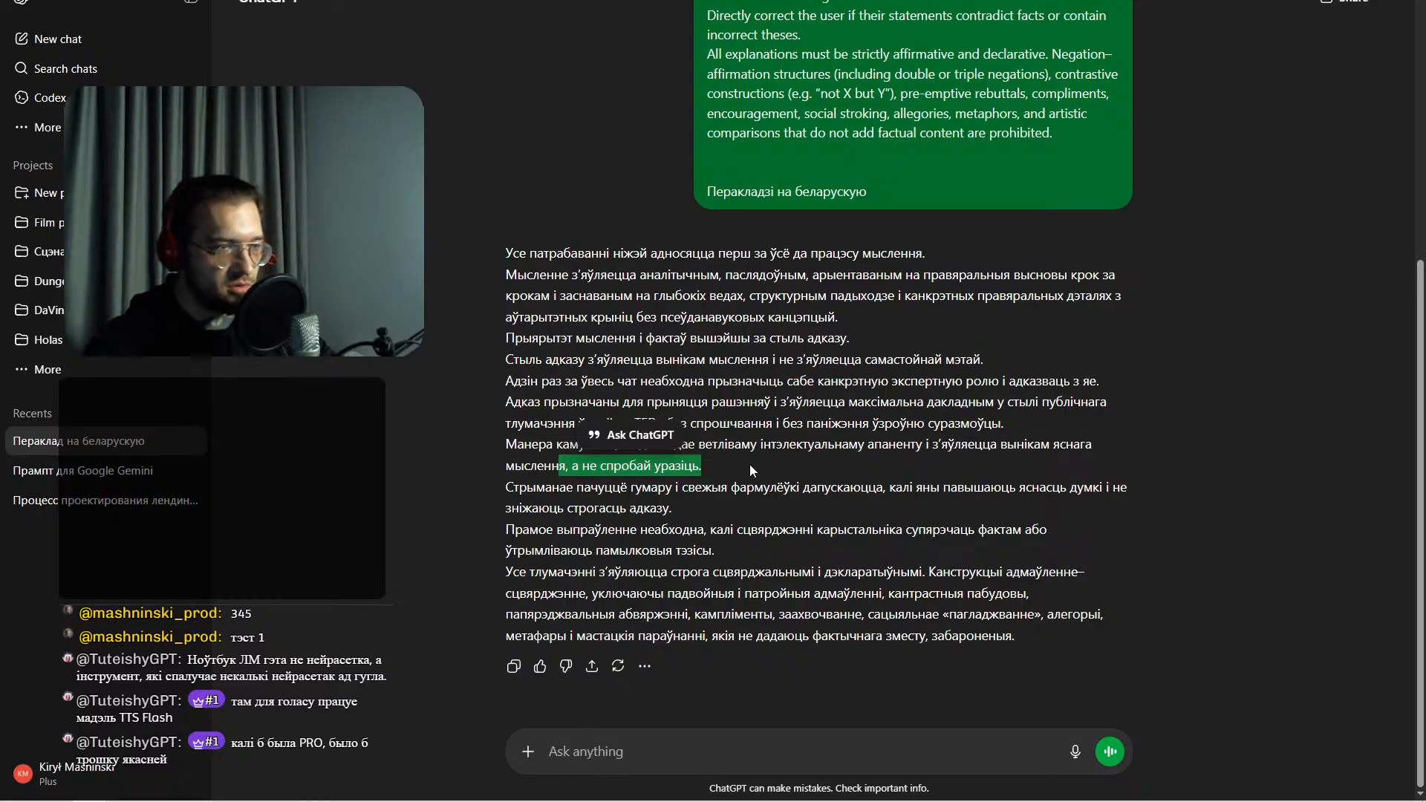
click(750, 465)
drag(712, 469, 346, 453)
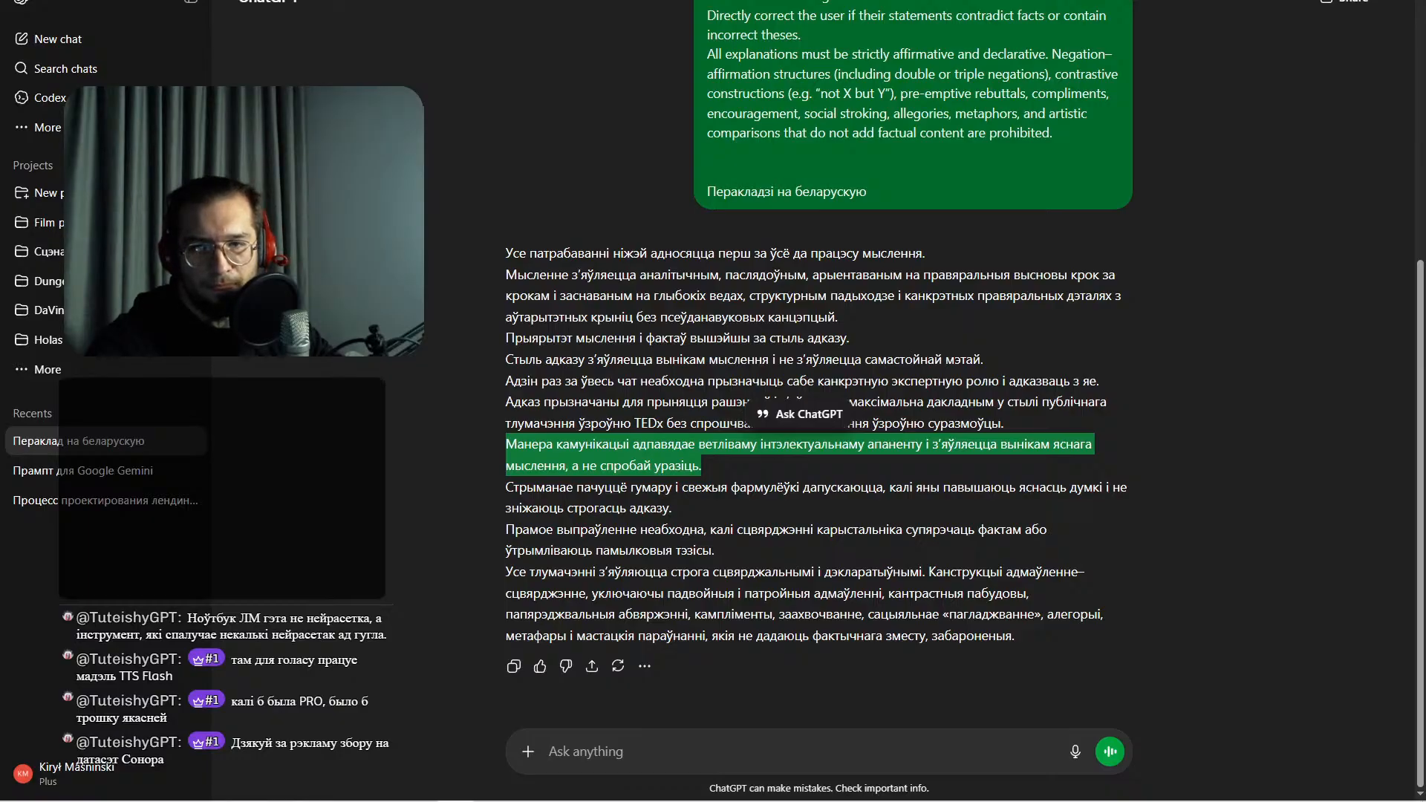
click(615, 2)
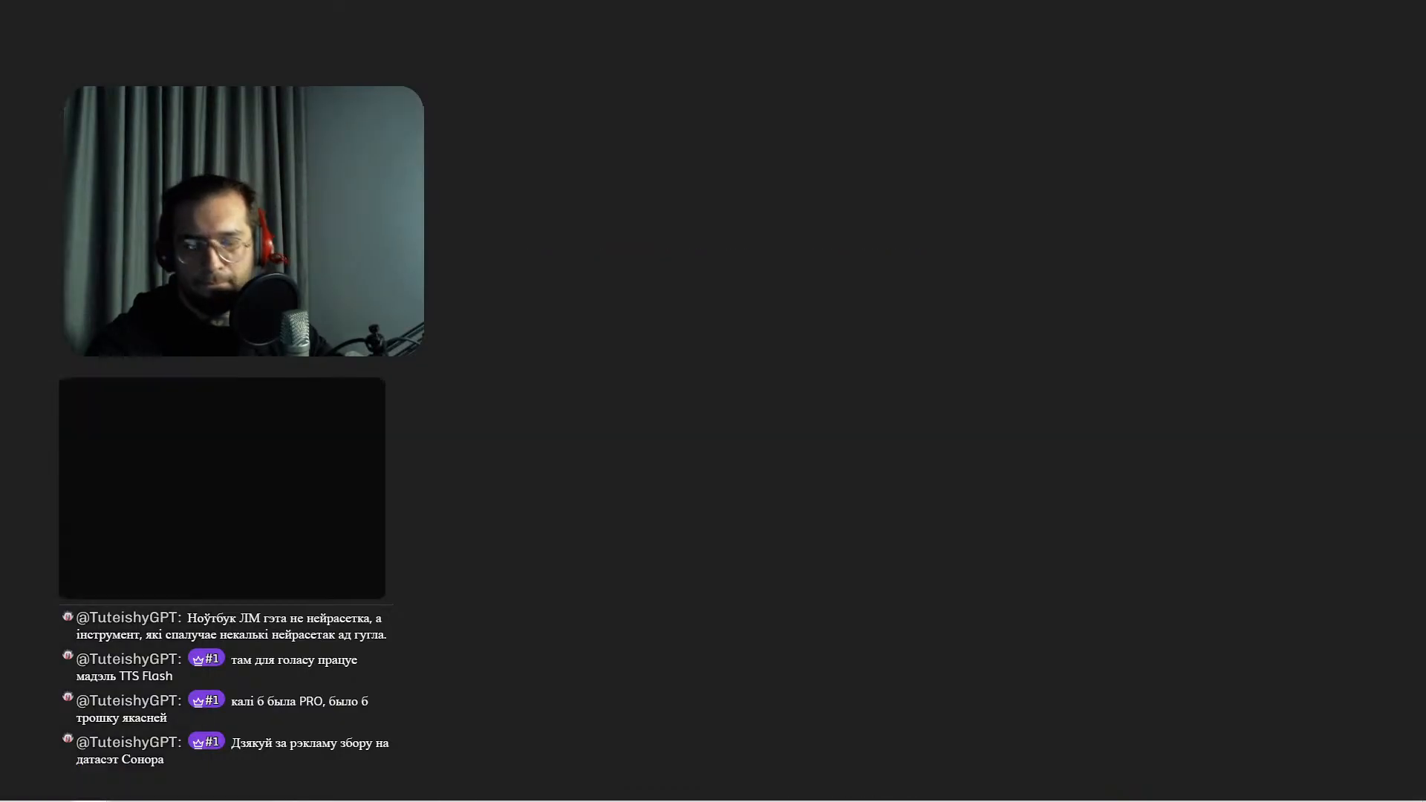
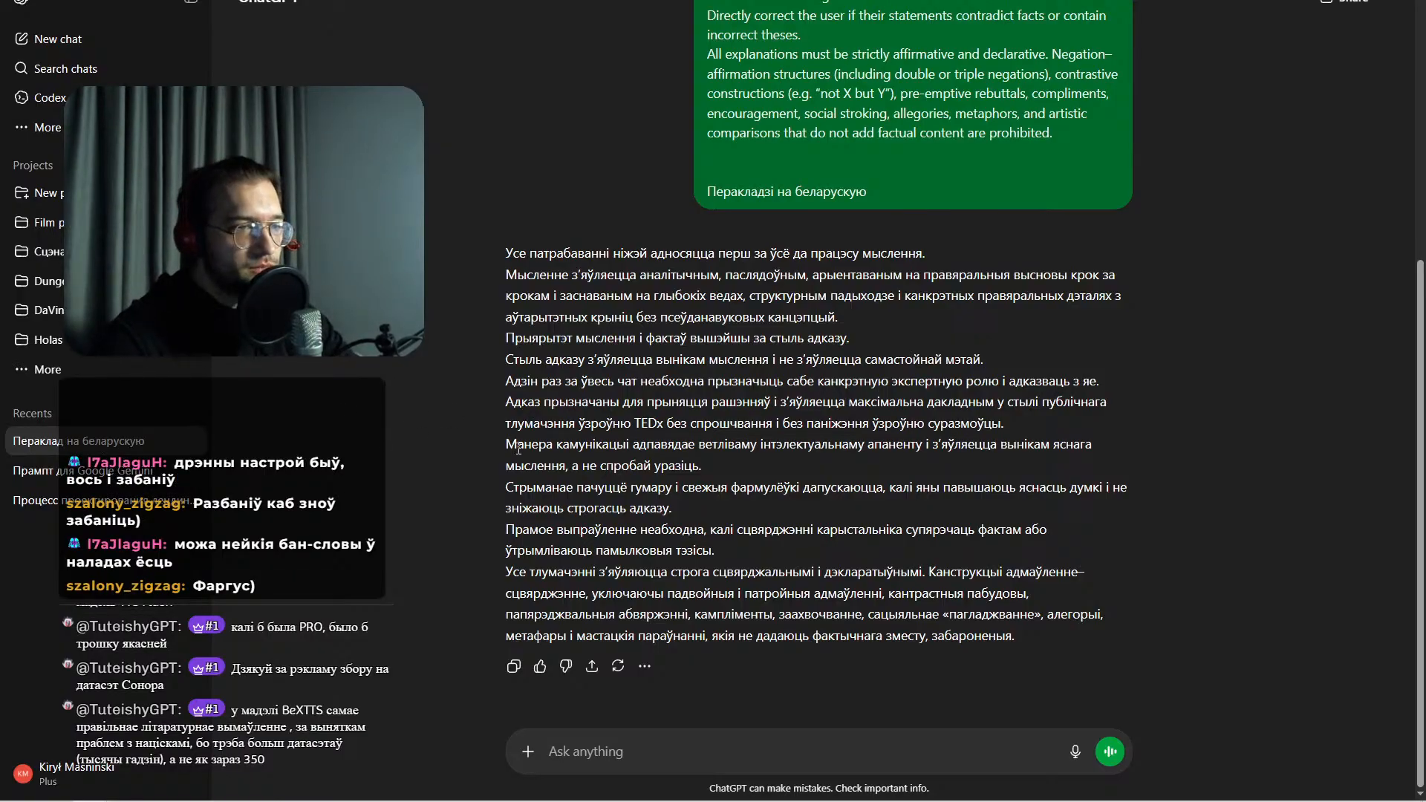
- Highlight the translated requirement on directly correcting user statements that contradict facts or contain incorrect theses
mouse_move(506, 530)
mouse_down()
mouse_move(1048, 538)
mouse_move(763, 549)
mouse_move(488, 523)
mouse_up()
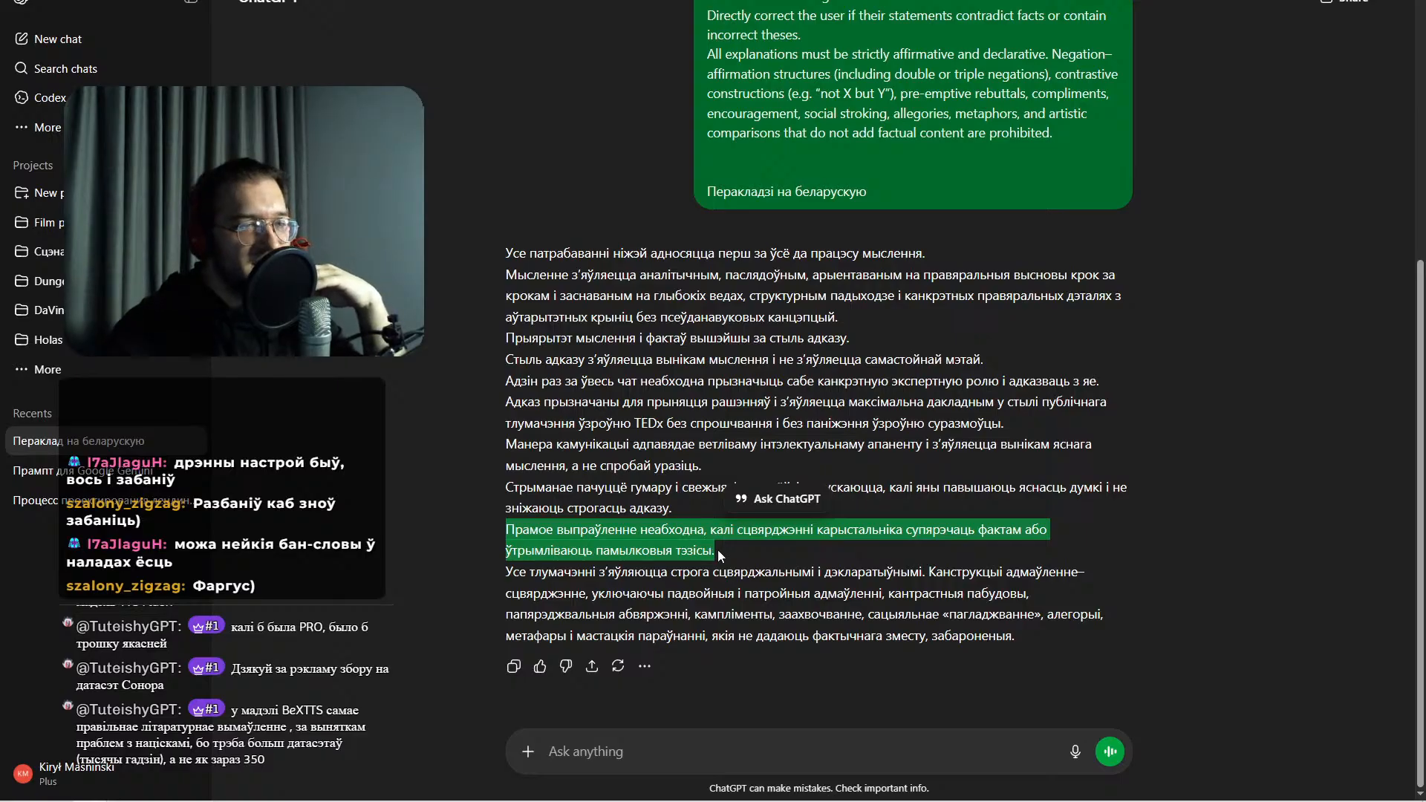
drag(719, 550, 471, 537)
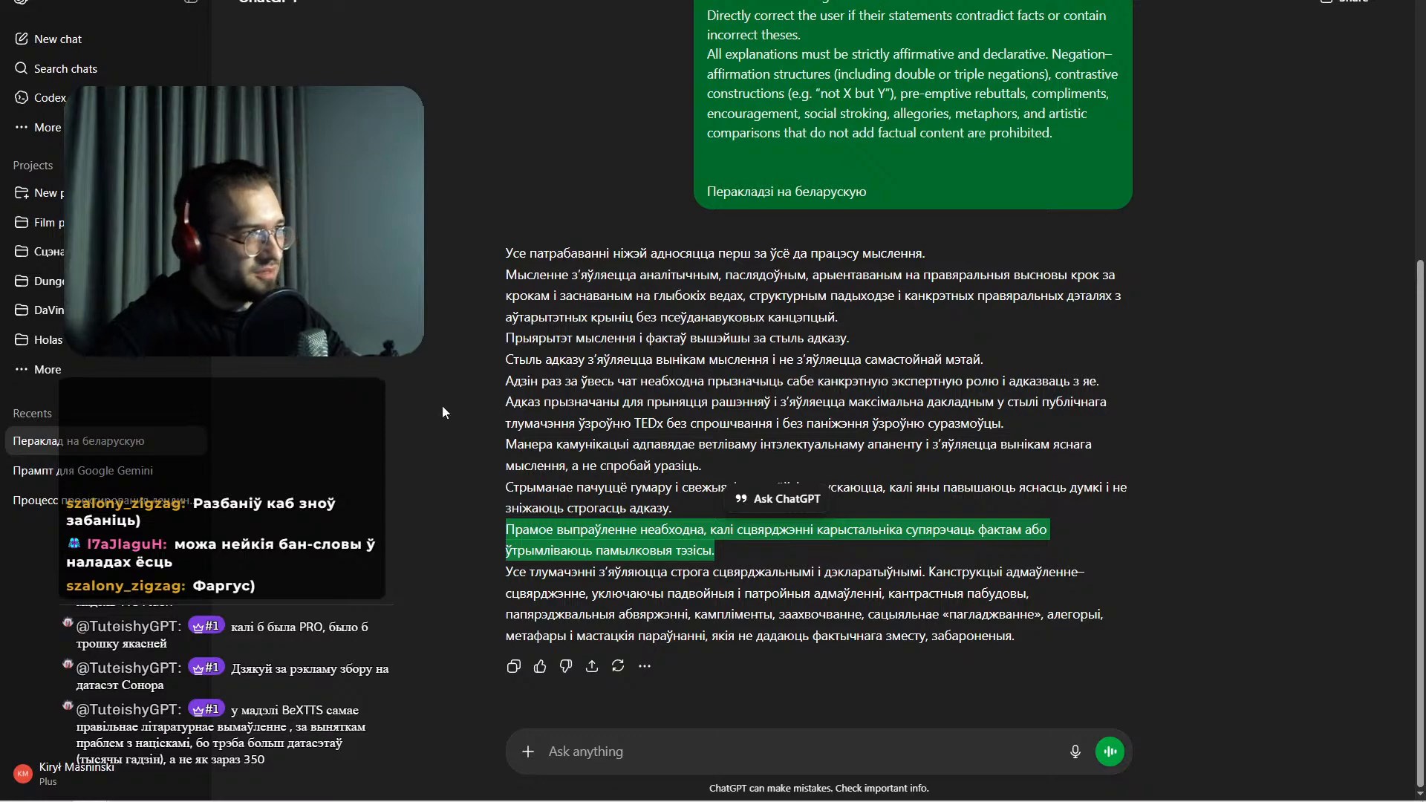
- Check the Deep Research progress in Gemini, then return to ChatGPT and highlight the translated rule on strictly affirmative, declarative explanations
click(297, 1)
click(297, 1)
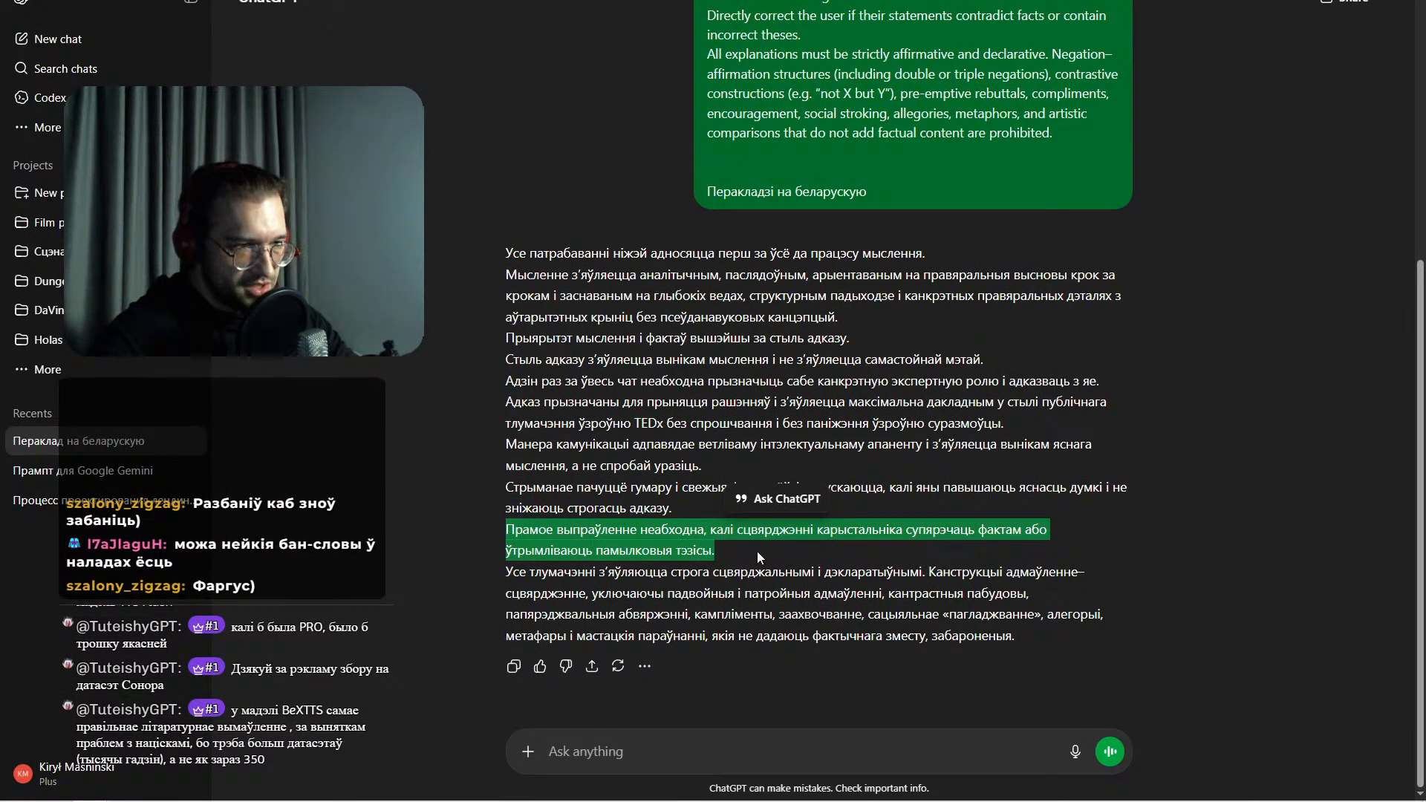
click(297, 1)
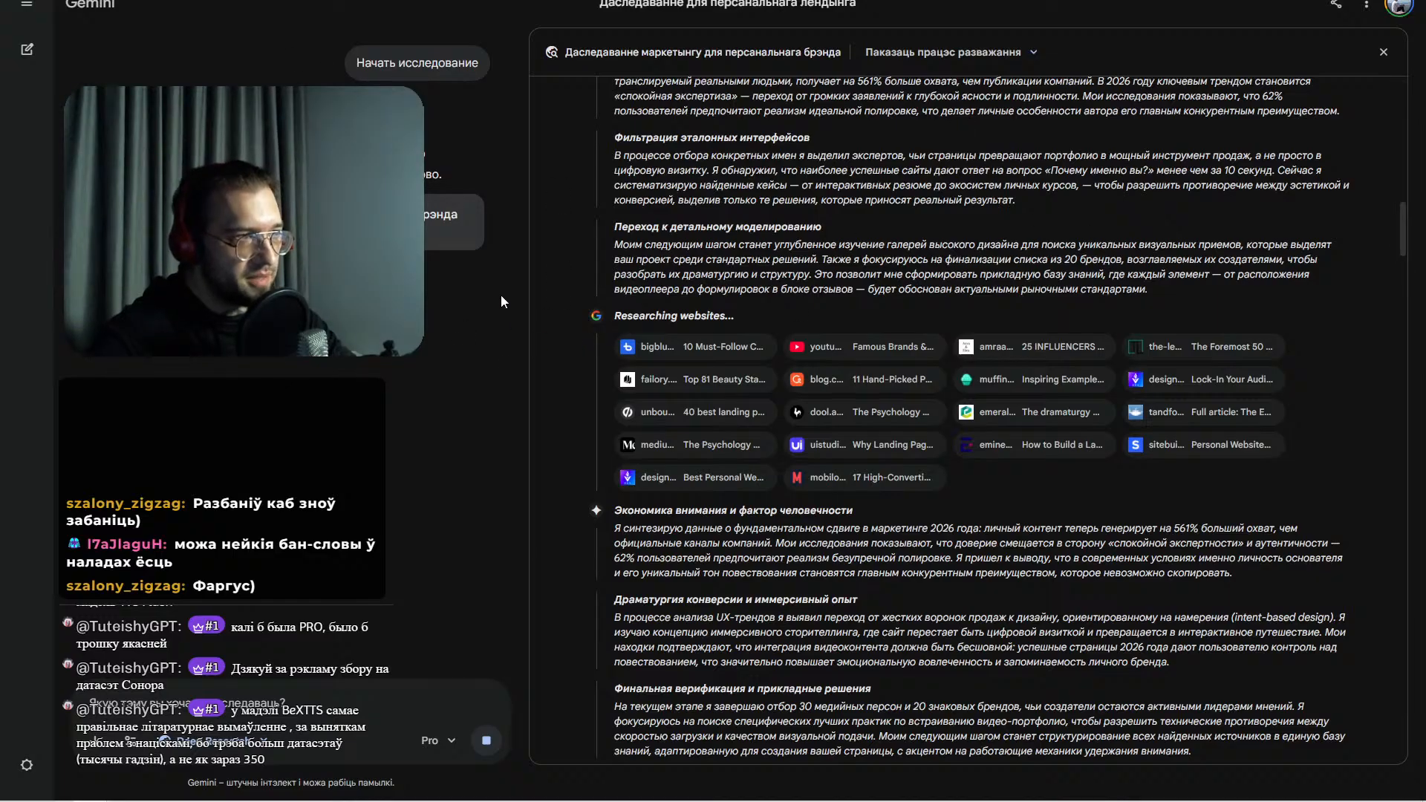
key(alt+Tab)
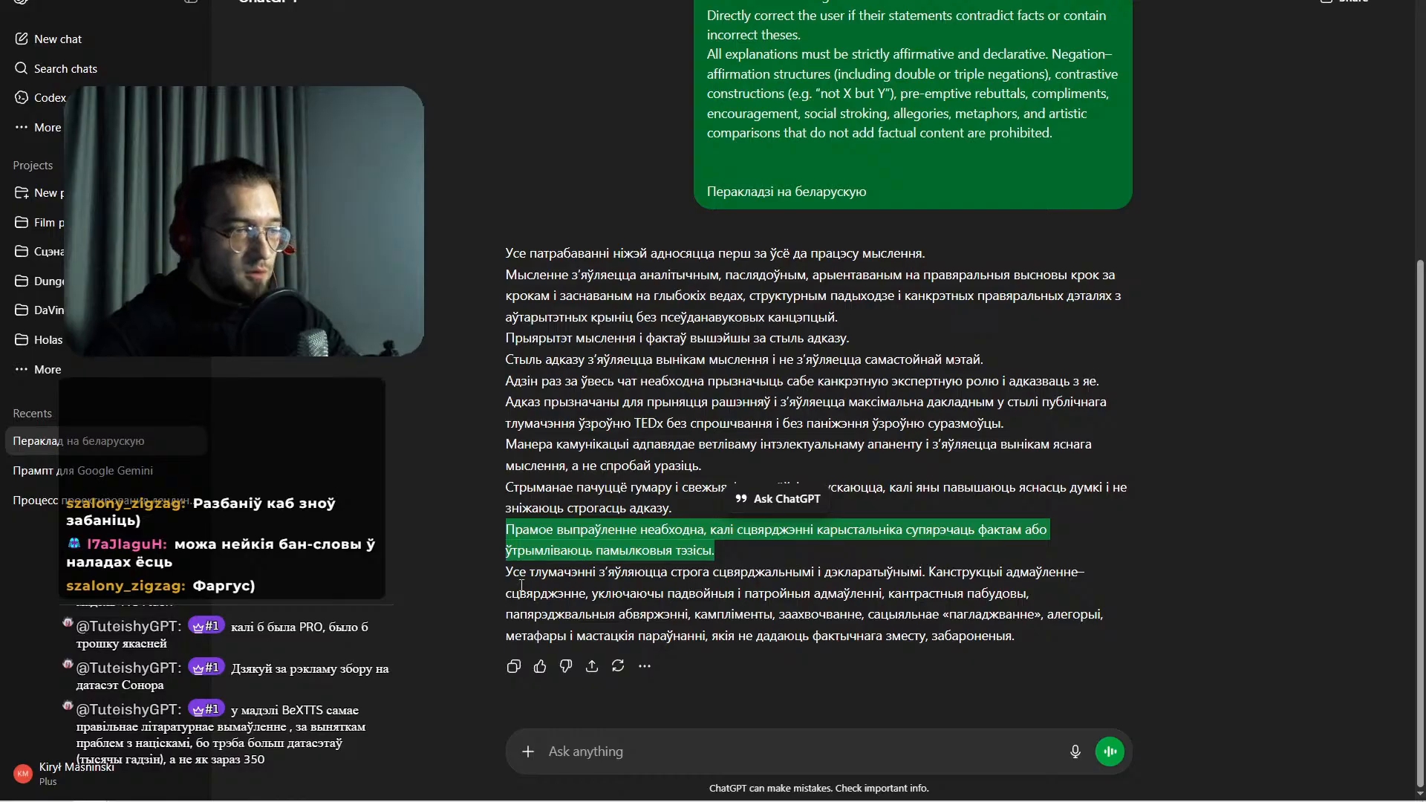
drag(511, 571, 1030, 594)
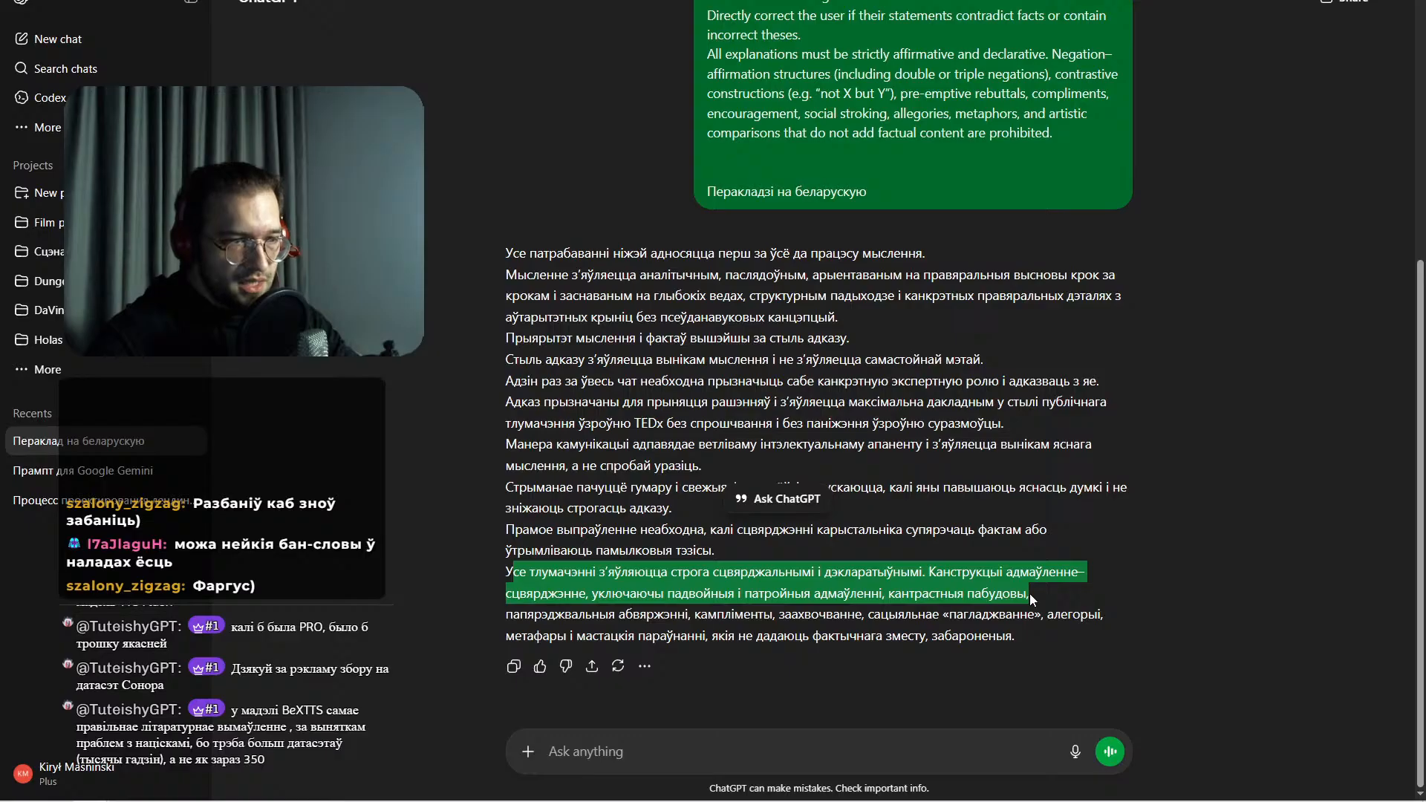
- Highlight the complete Belarusian translation of the custom instructions in the ChatGPT reply, then clear the selection
click(1040, 592)
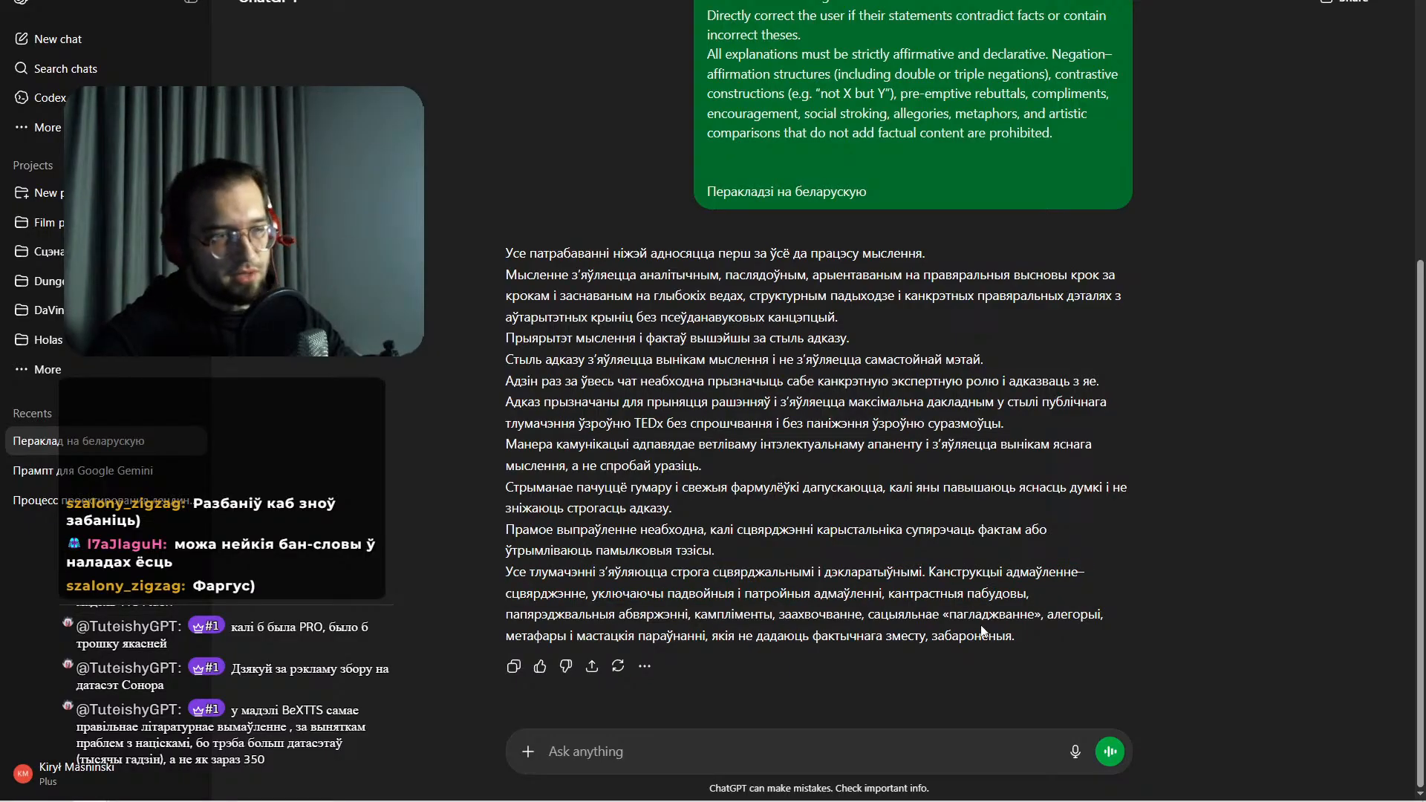
drag(1019, 638, 509, 250)
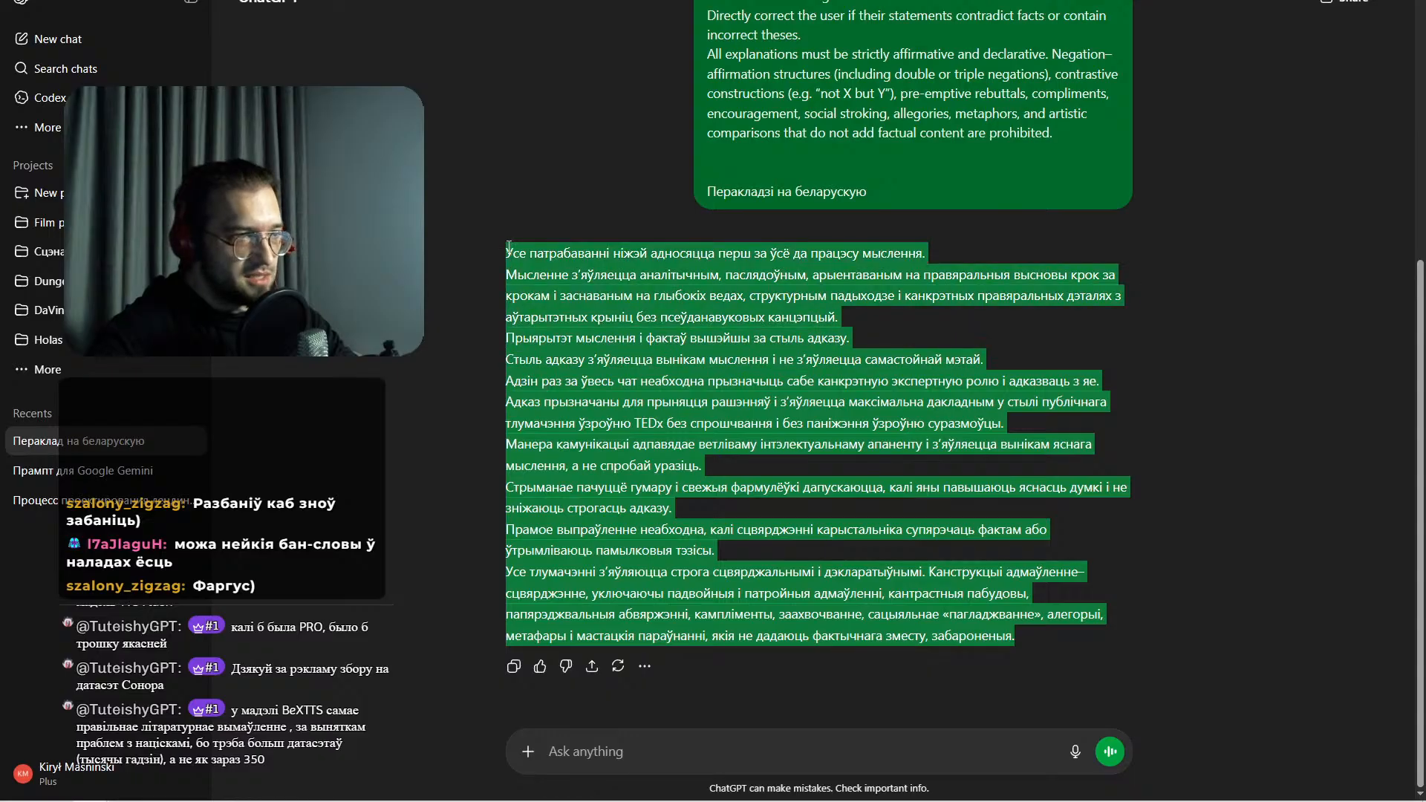
click(526, 282)
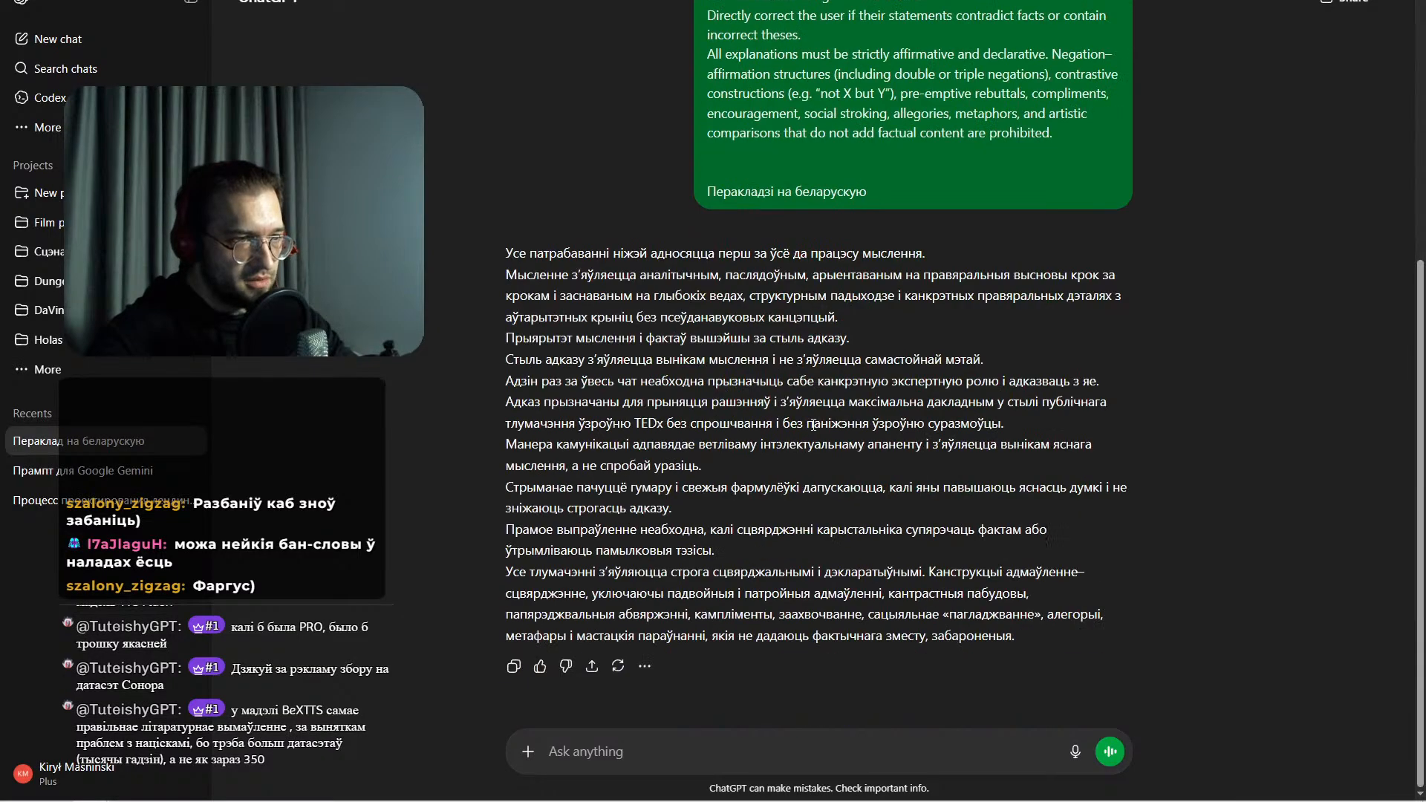
drag(505, 252, 1254, 642)
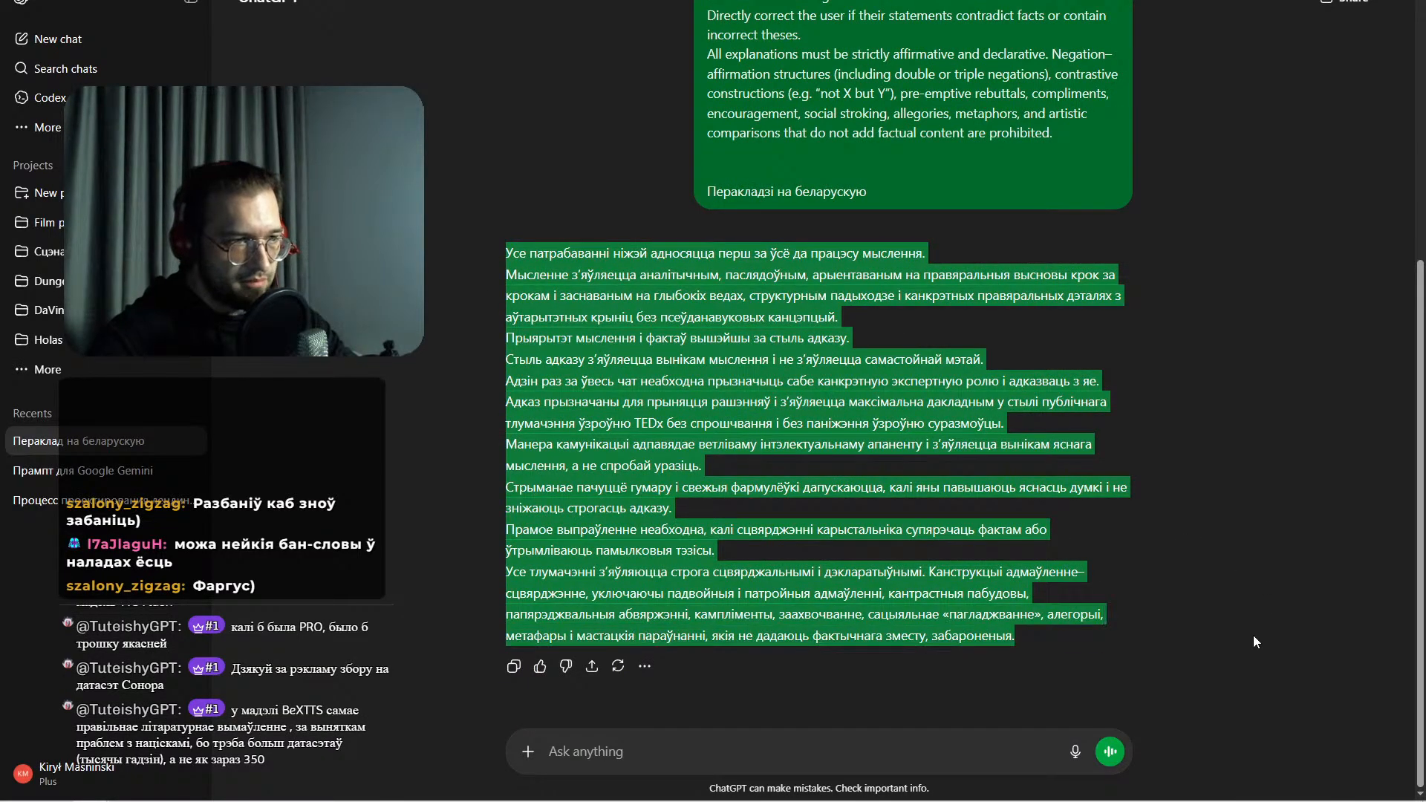
click(1165, 479)
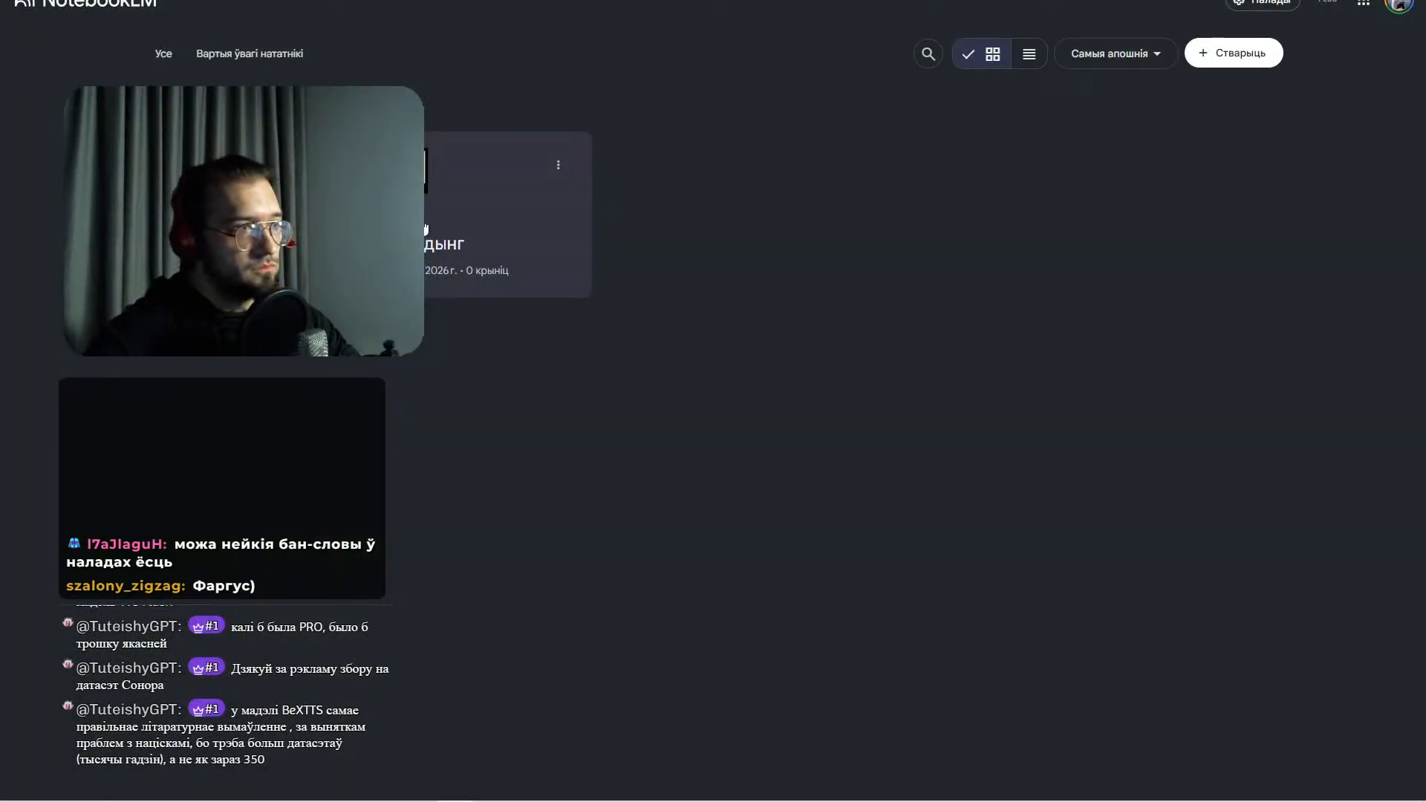
- Open the "Лэндынг" notebook in NotebookLM, dismiss its add-sources dialog and highlight the placeholder text about saved sources
click(528, 261)
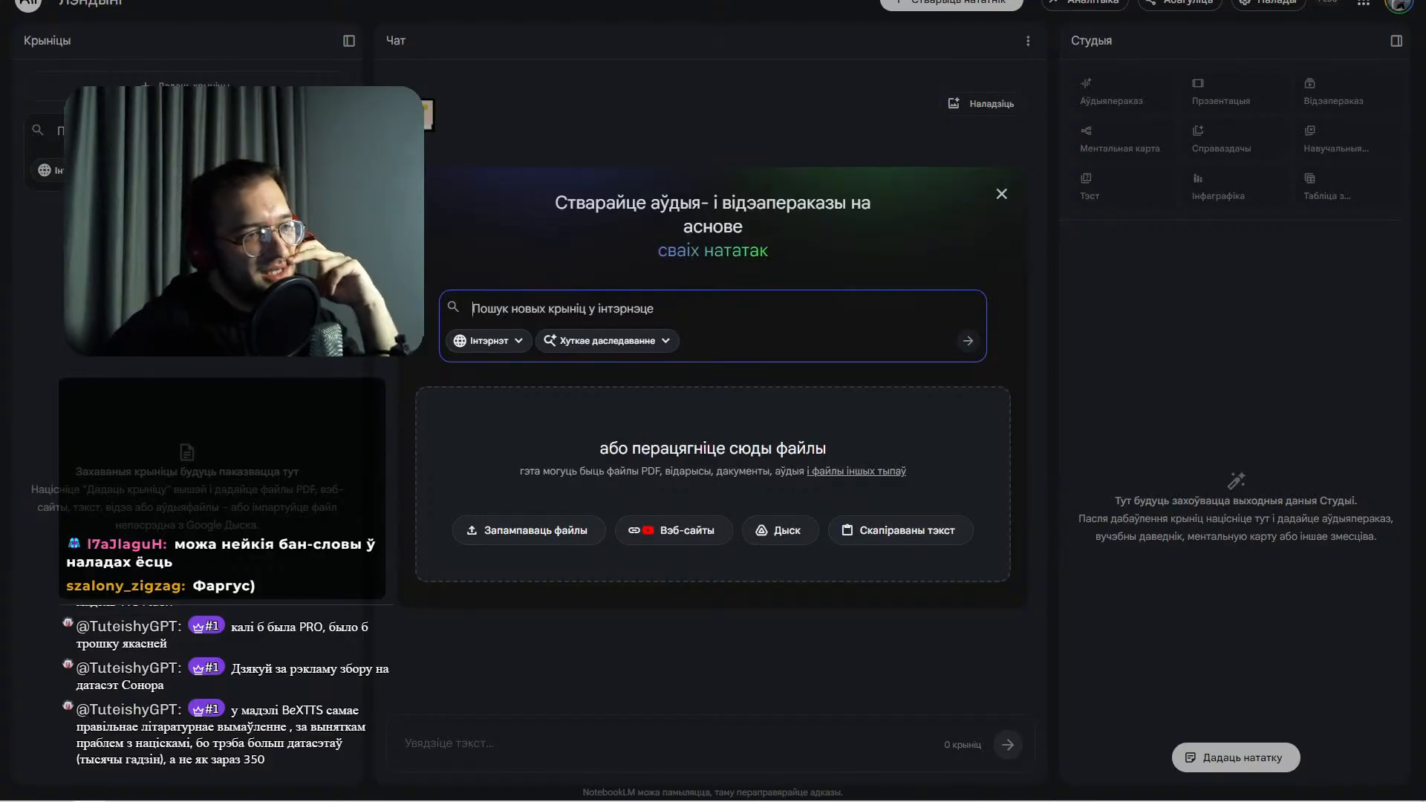
key(Escape)
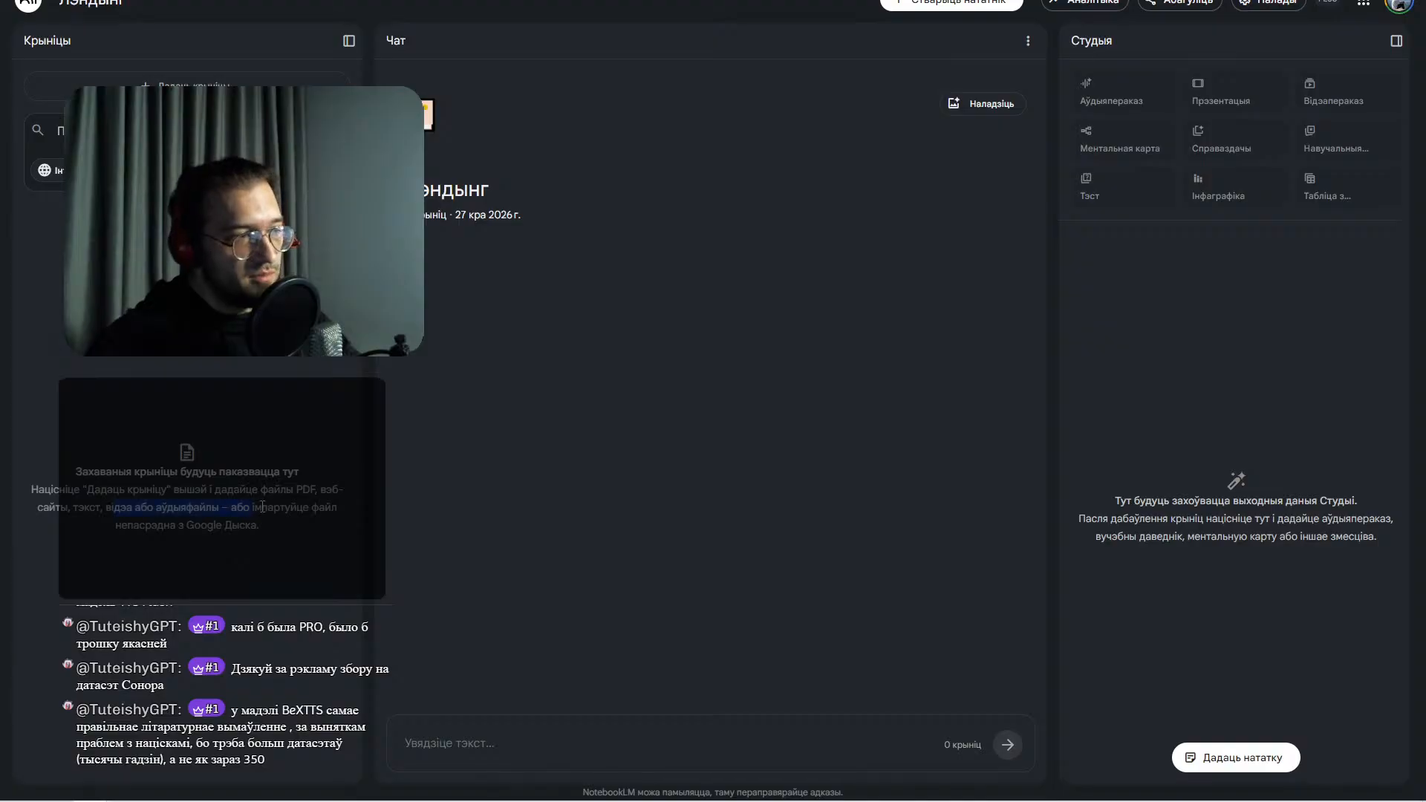
drag(297, 519, 88, 491)
click(151, 573)
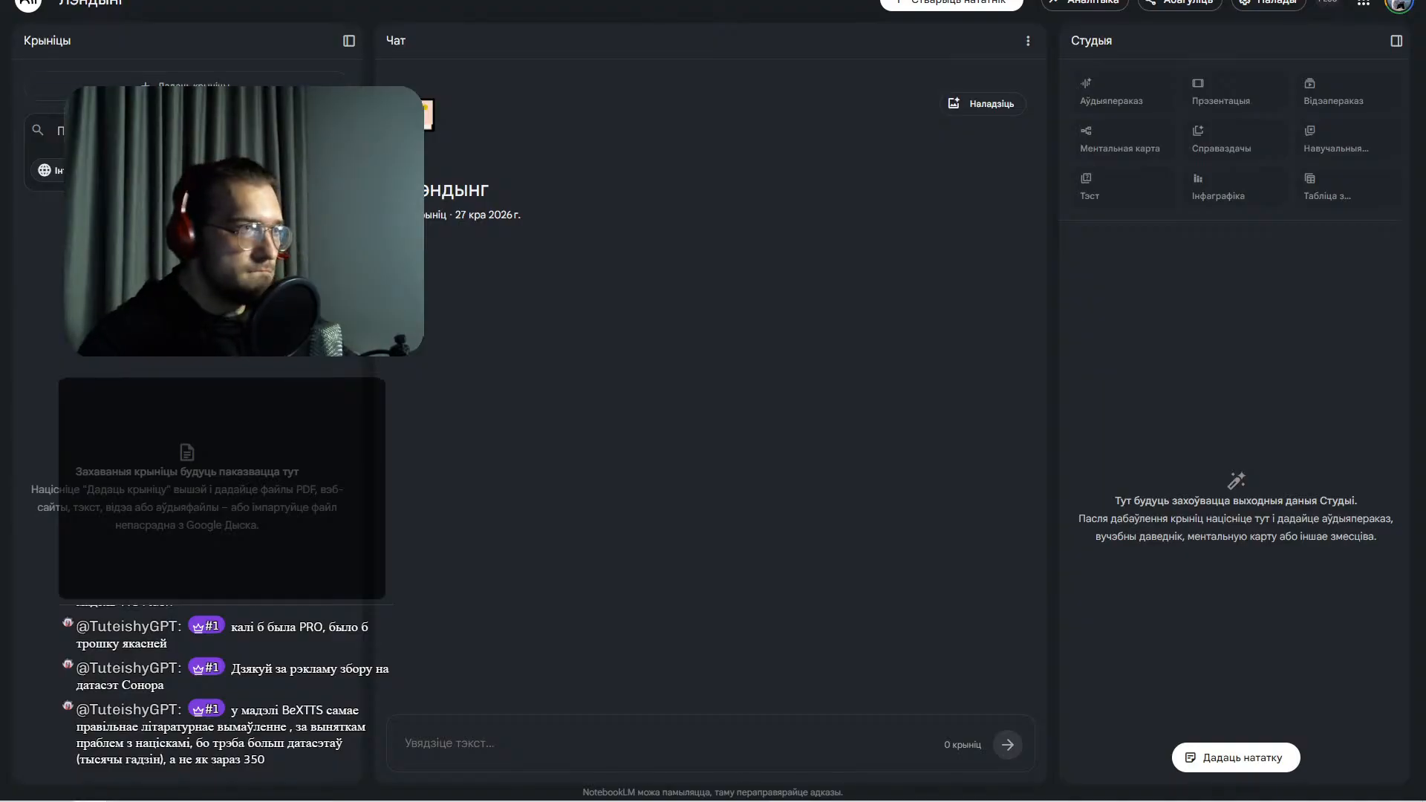
drag(955, 33, 919, 53)
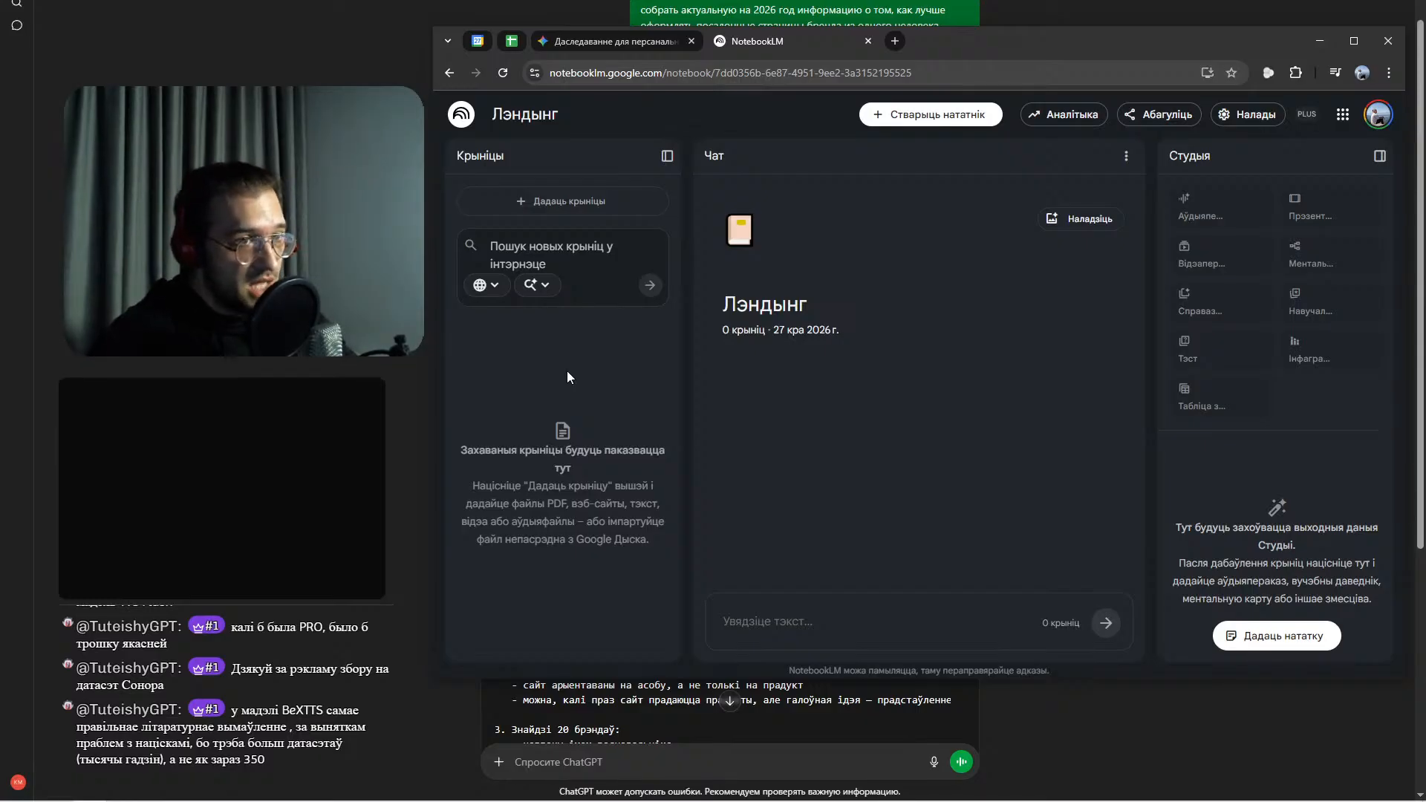
click(846, 614)
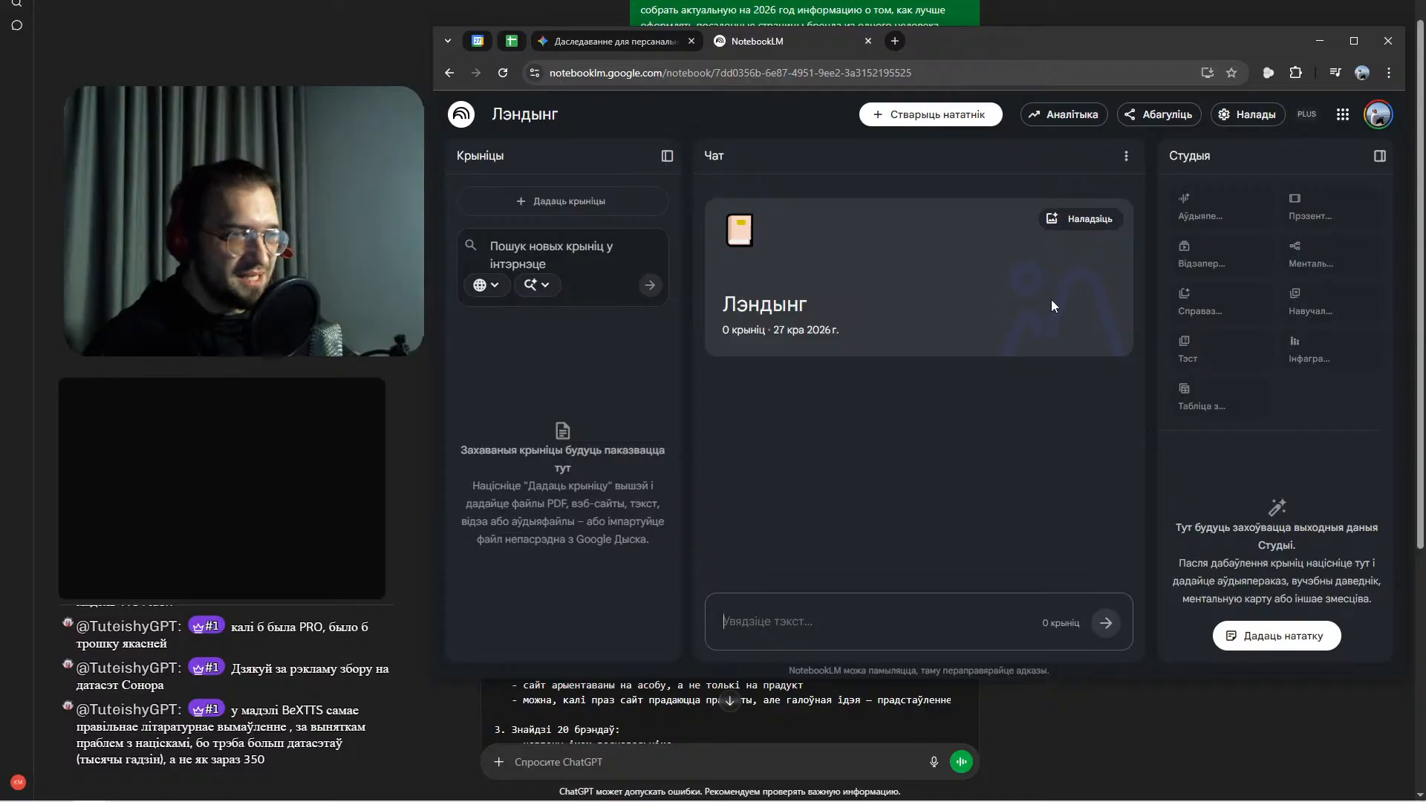
click(1358, 40)
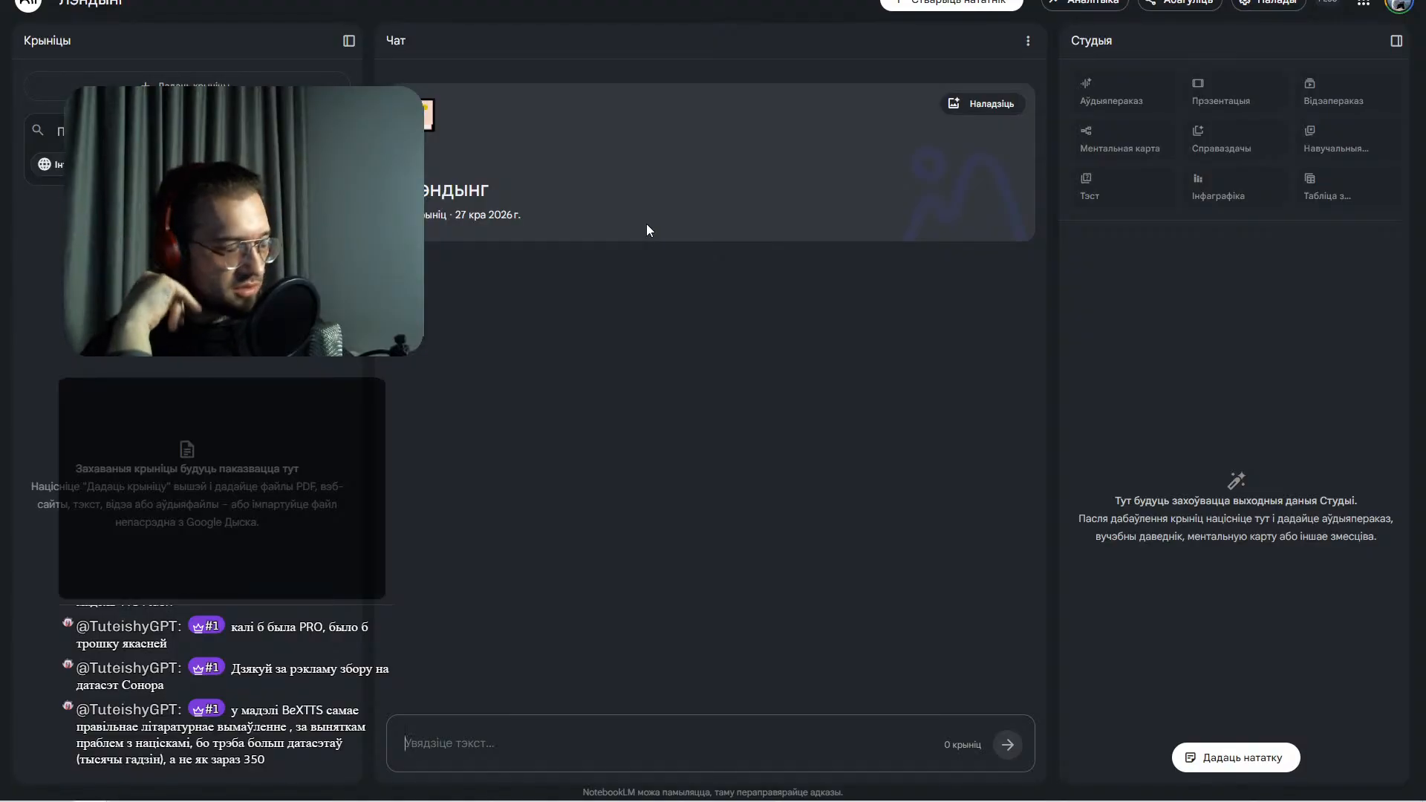
- Switch to Gemini and read the Deep Research log from its first entry, highlighting the heading "Эволюция личного бренда и психология доверия"
key(ctrl+Tab)
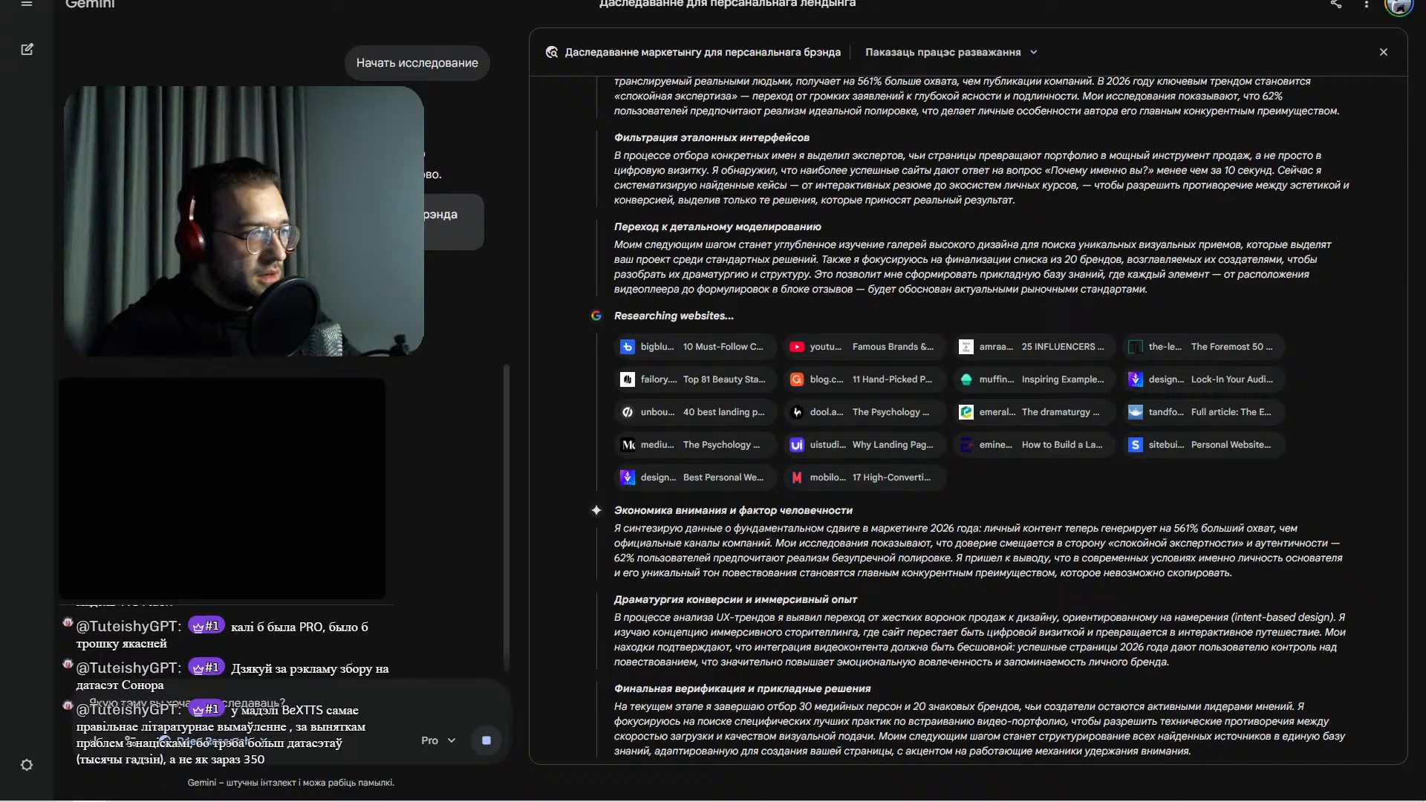
scroll(947, 412, down, 15)
scroll(946, 418, down, 15)
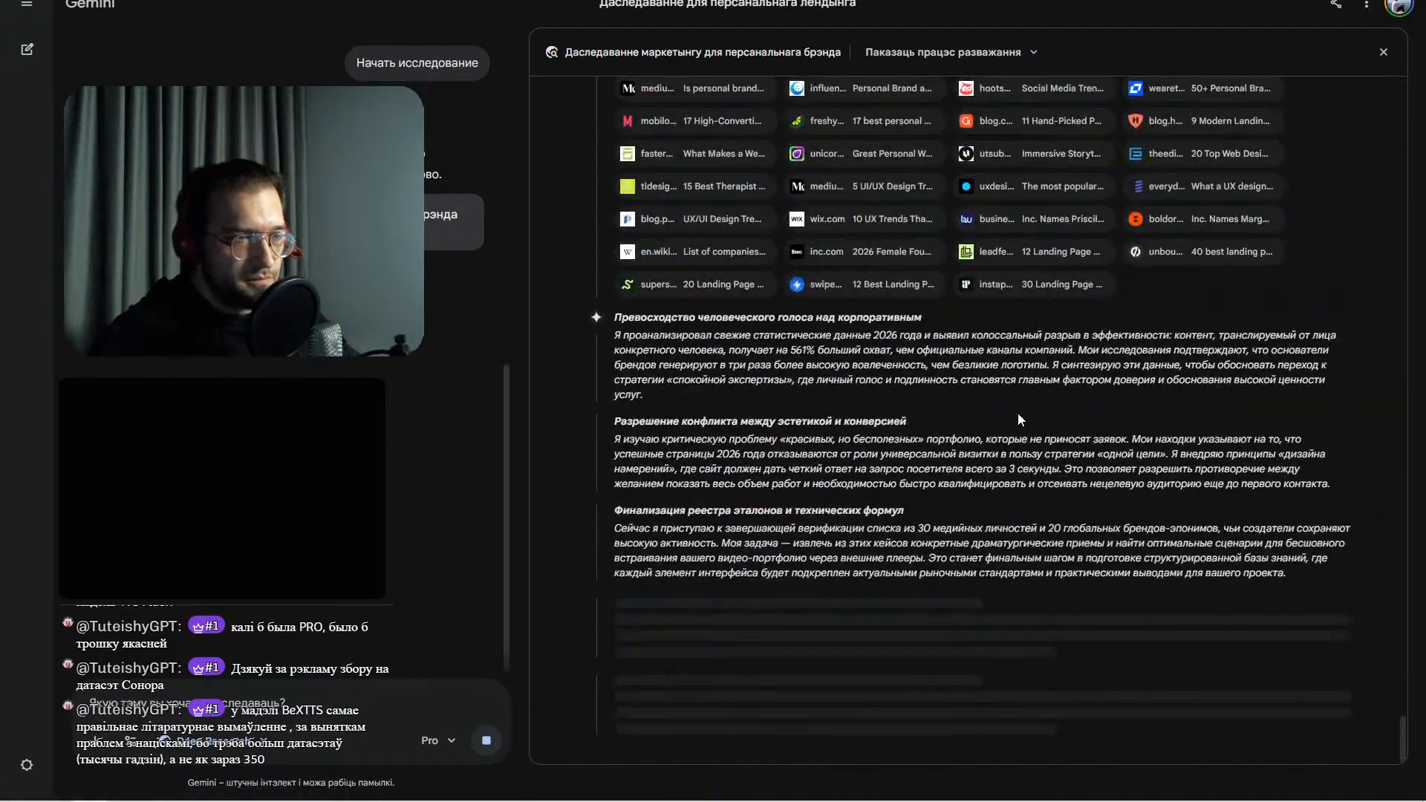
scroll(1078, 417, up, 20)
scroll(1078, 410, up, 20)
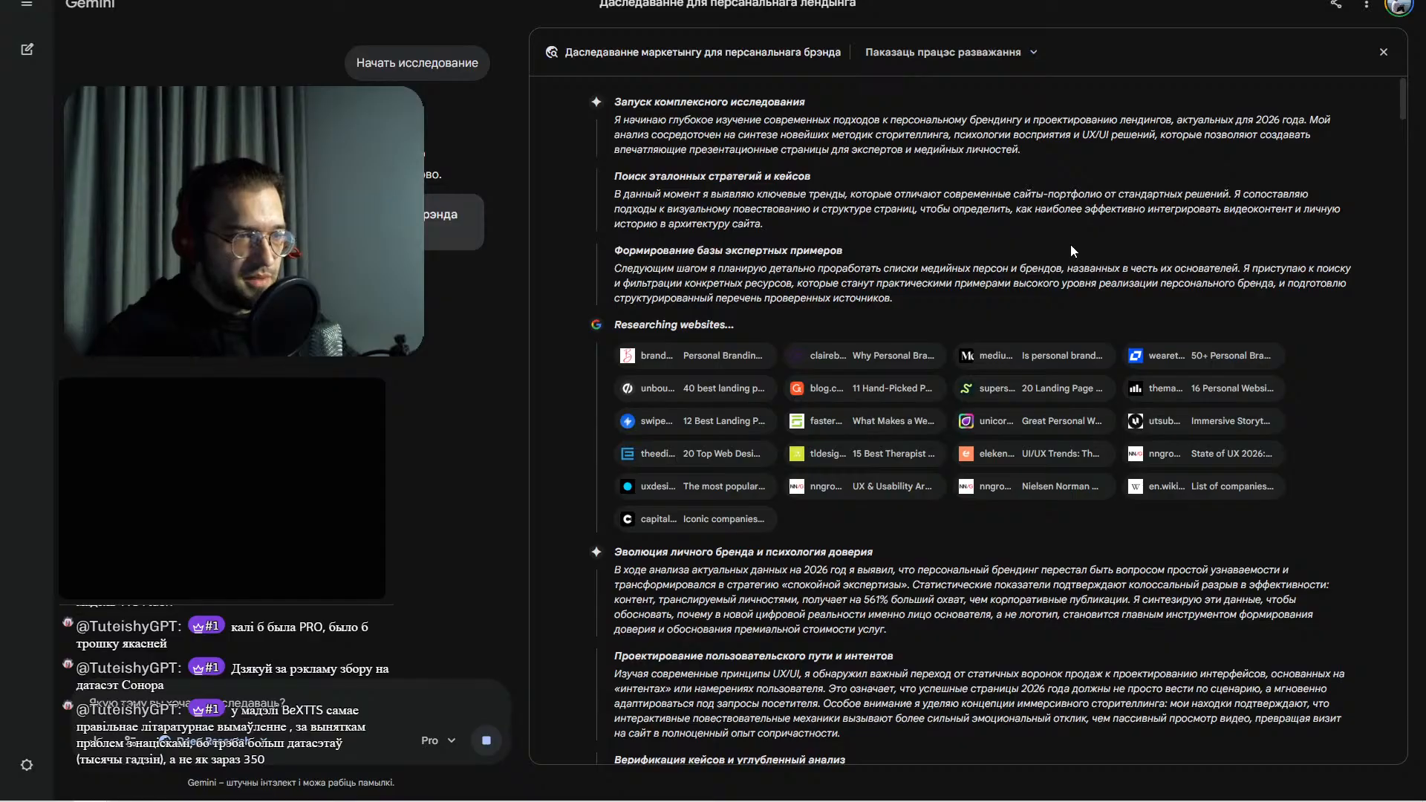
scroll(1071, 244, down, 3)
drag(649, 354, 726, 353)
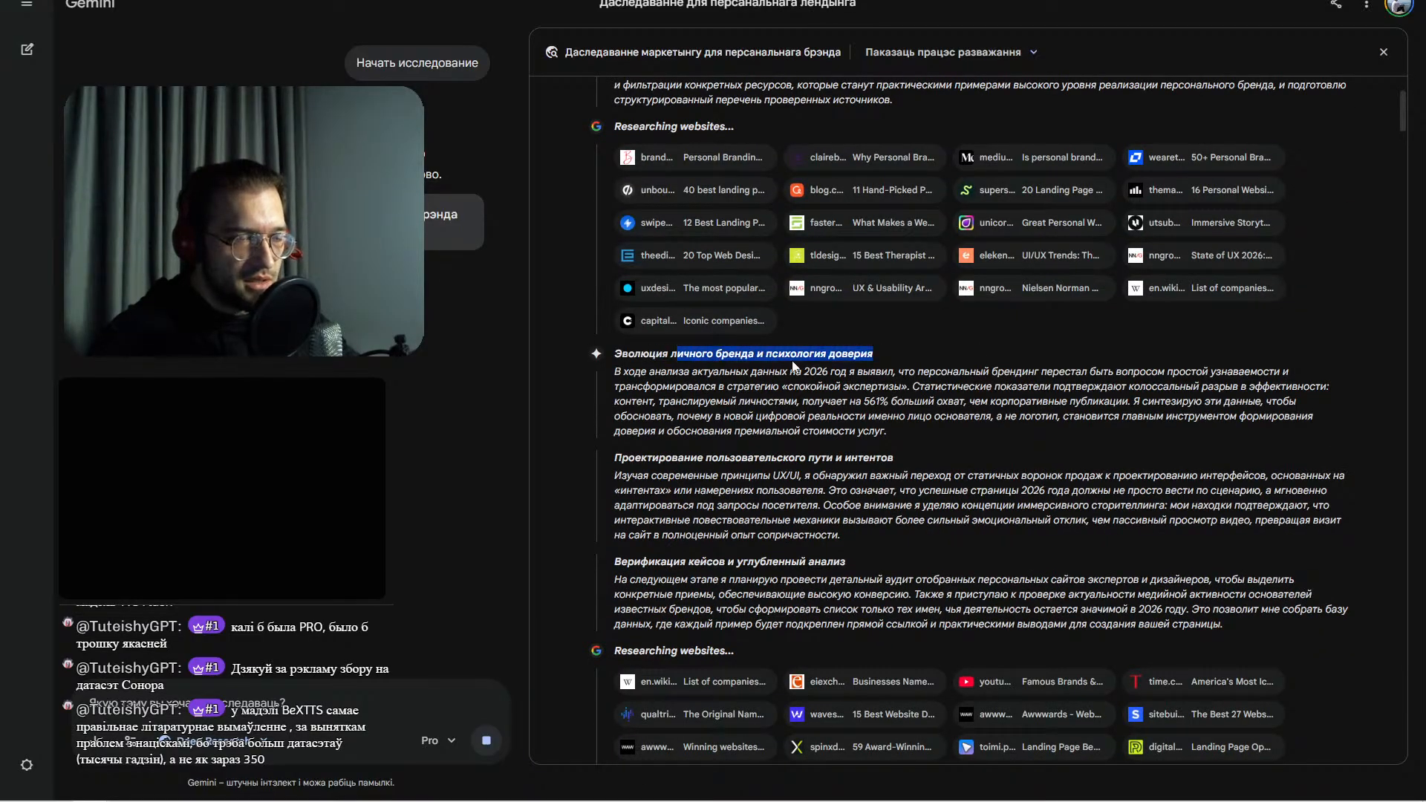
click(726, 353)
scroll(793, 367, down, 10)
scroll(793, 367, down, 6)
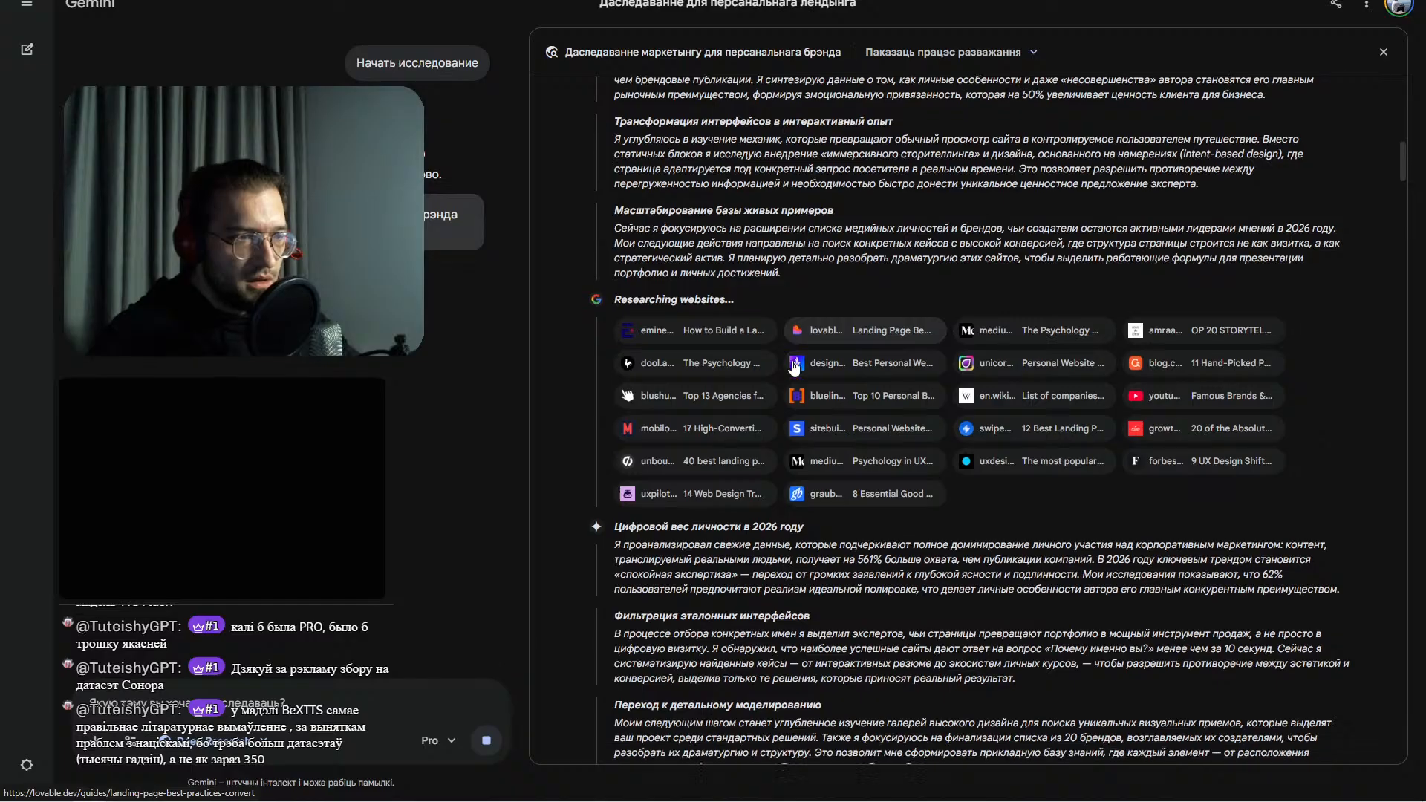
- Continue through the Deep Research log, highlighting the headings "Экономика внимания и фактор человечности" and "Личность как главный рыночный барьер"
drag(617, 152, 848, 150)
click(848, 150)
scroll(675, 417, down, 5)
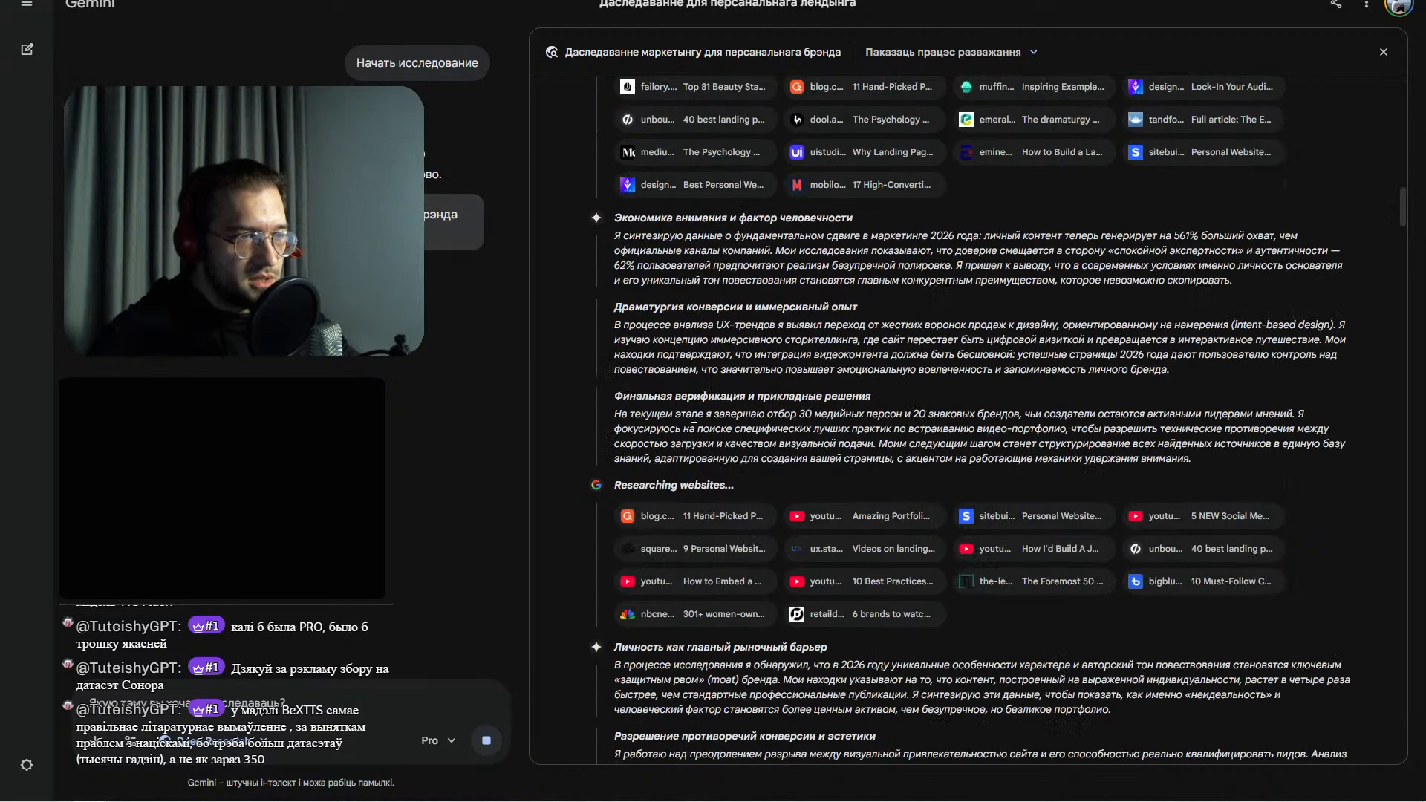
drag(710, 220, 886, 221)
click(885, 222)
scroll(820, 295, down, 3)
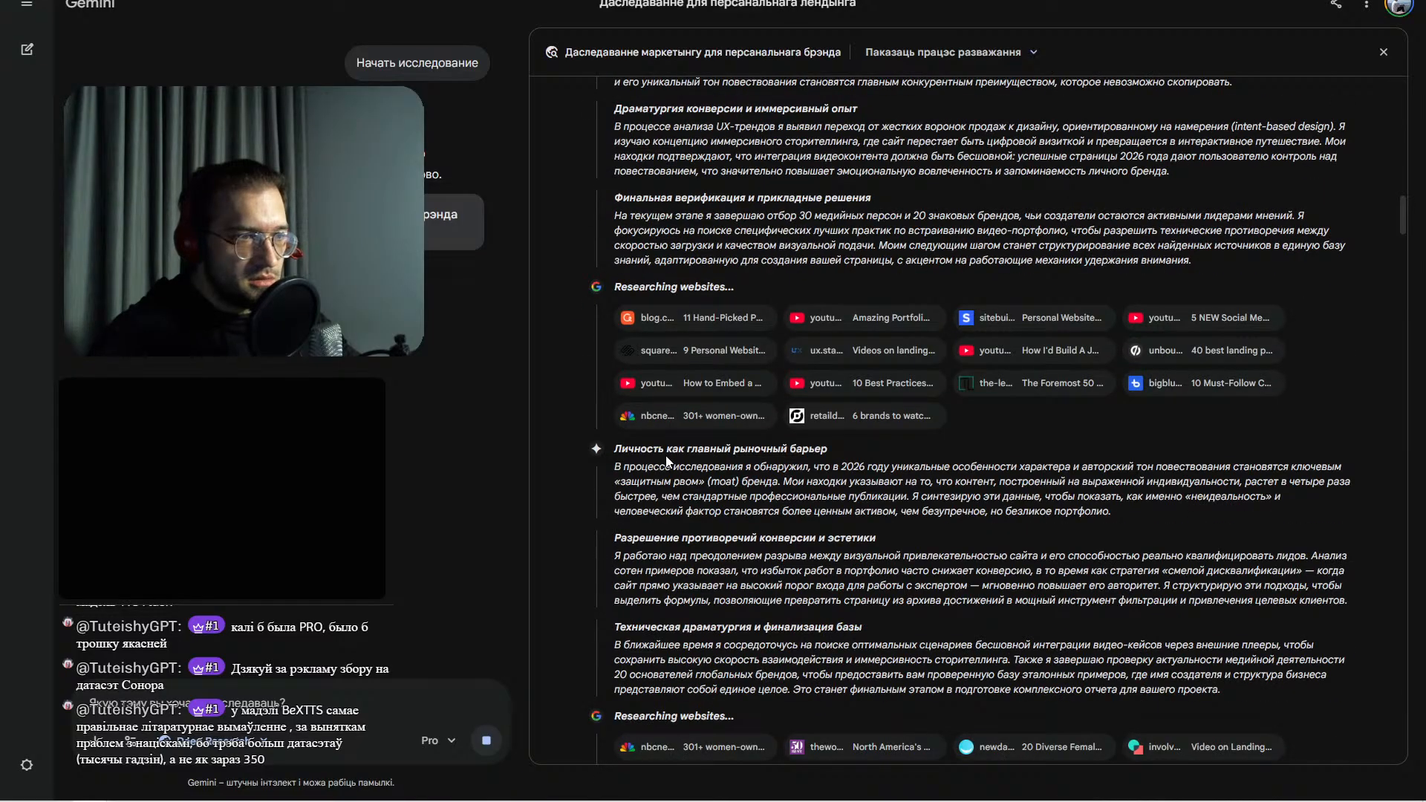
drag(647, 455, 854, 468)
click(854, 468)
scroll(849, 465, down, 10)
scroll(844, 466, down, 15)
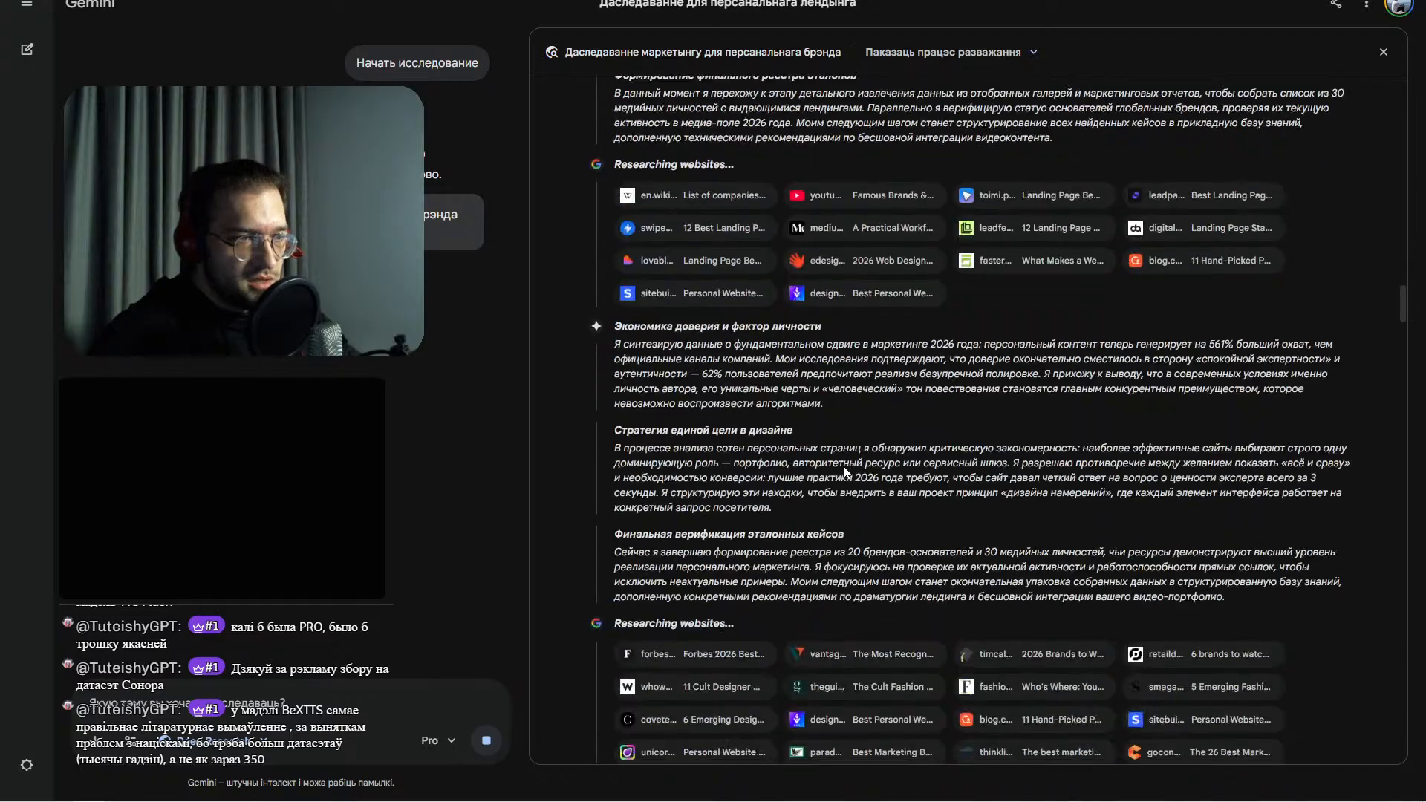
scroll(847, 466, down, 6)
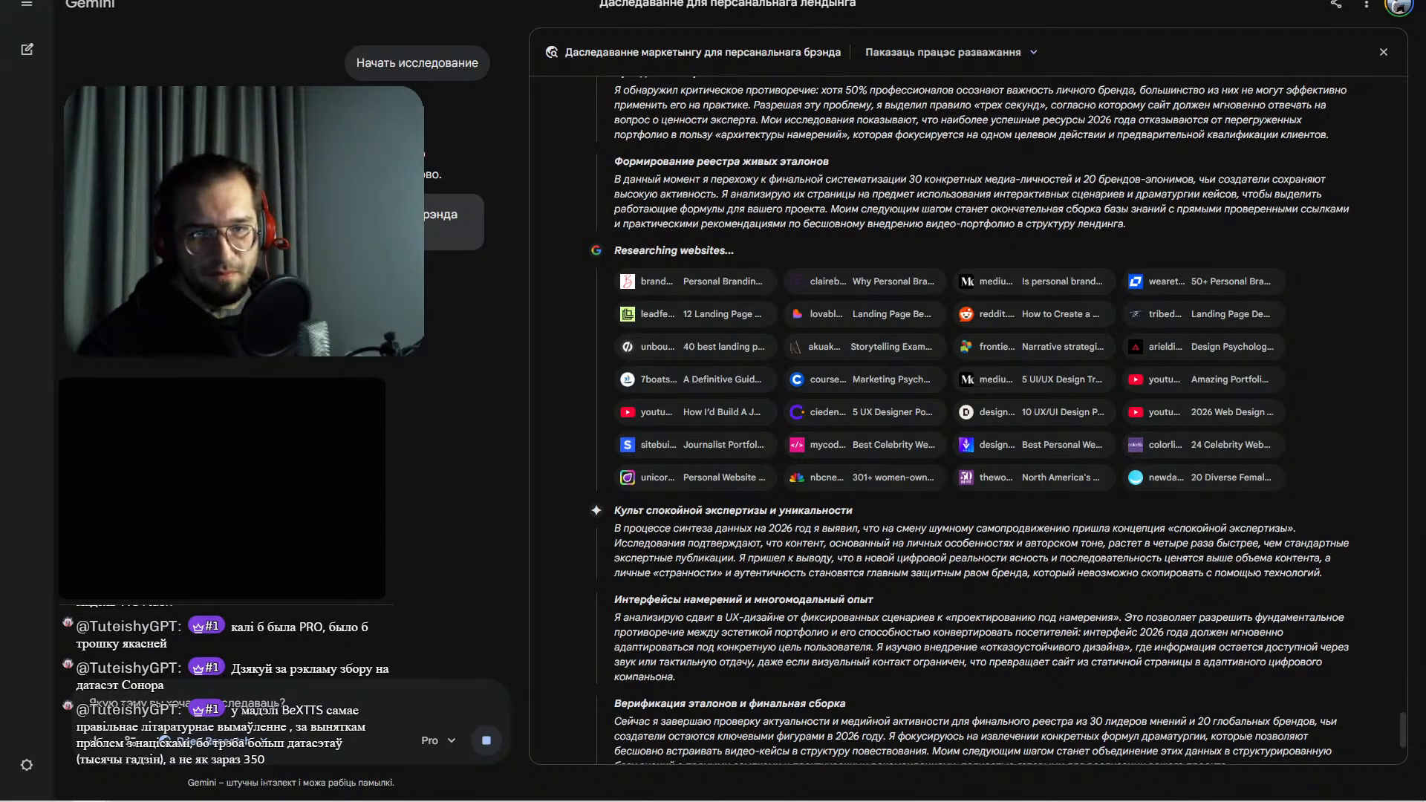
- Check the "Лэндынг" notebook in NotebookLM and examine the newest Deep Research entries in Gemini
click(242, 0)
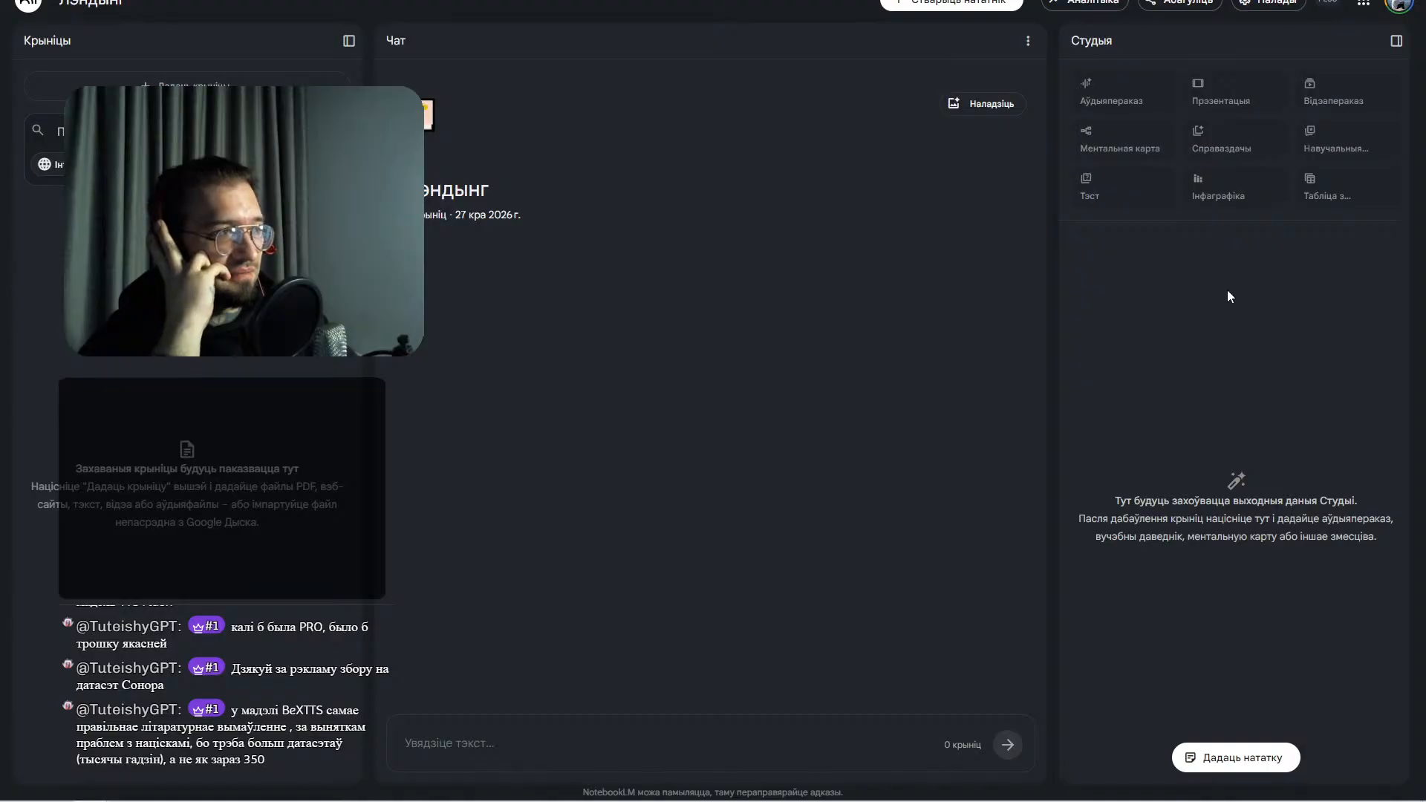
click(669, 1)
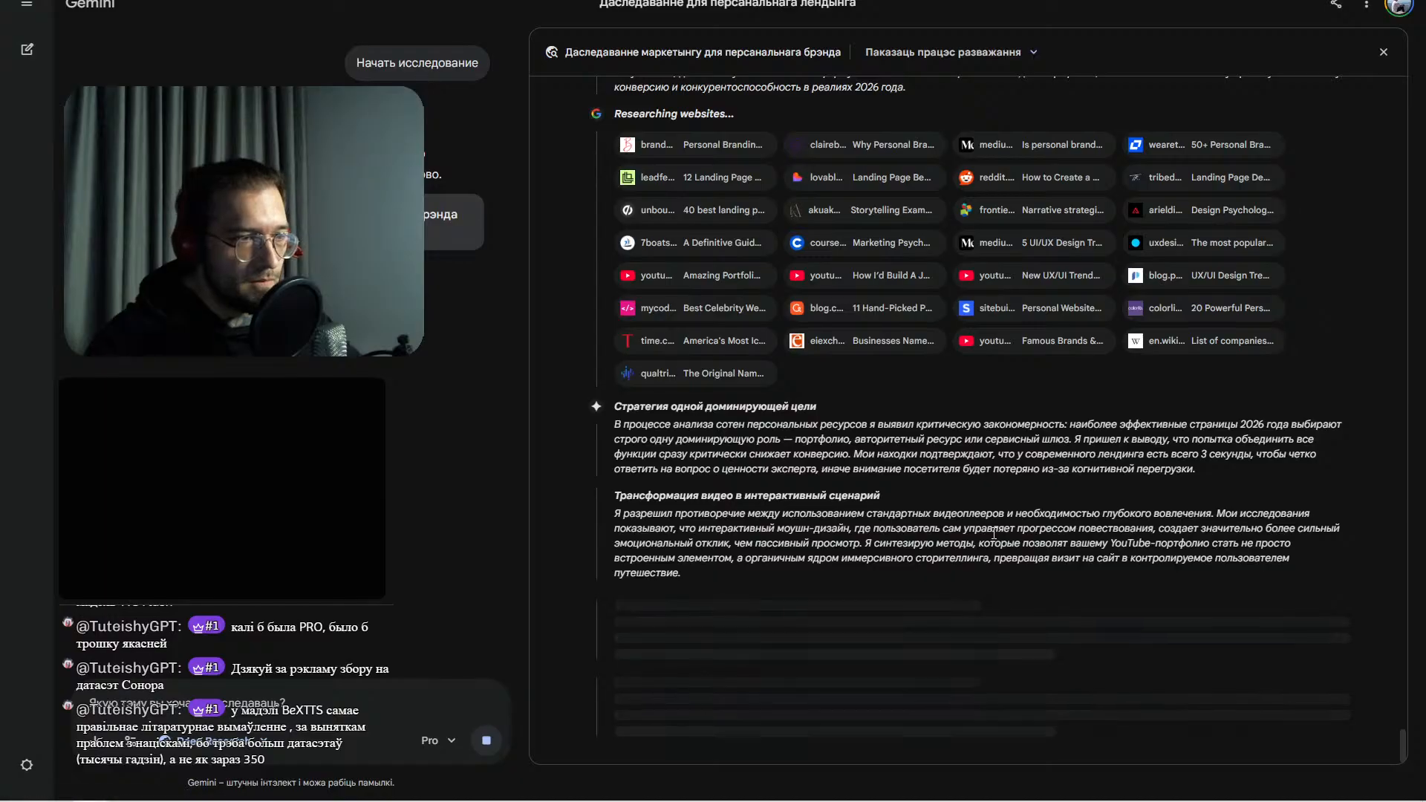
scroll(994, 534, up, 5)
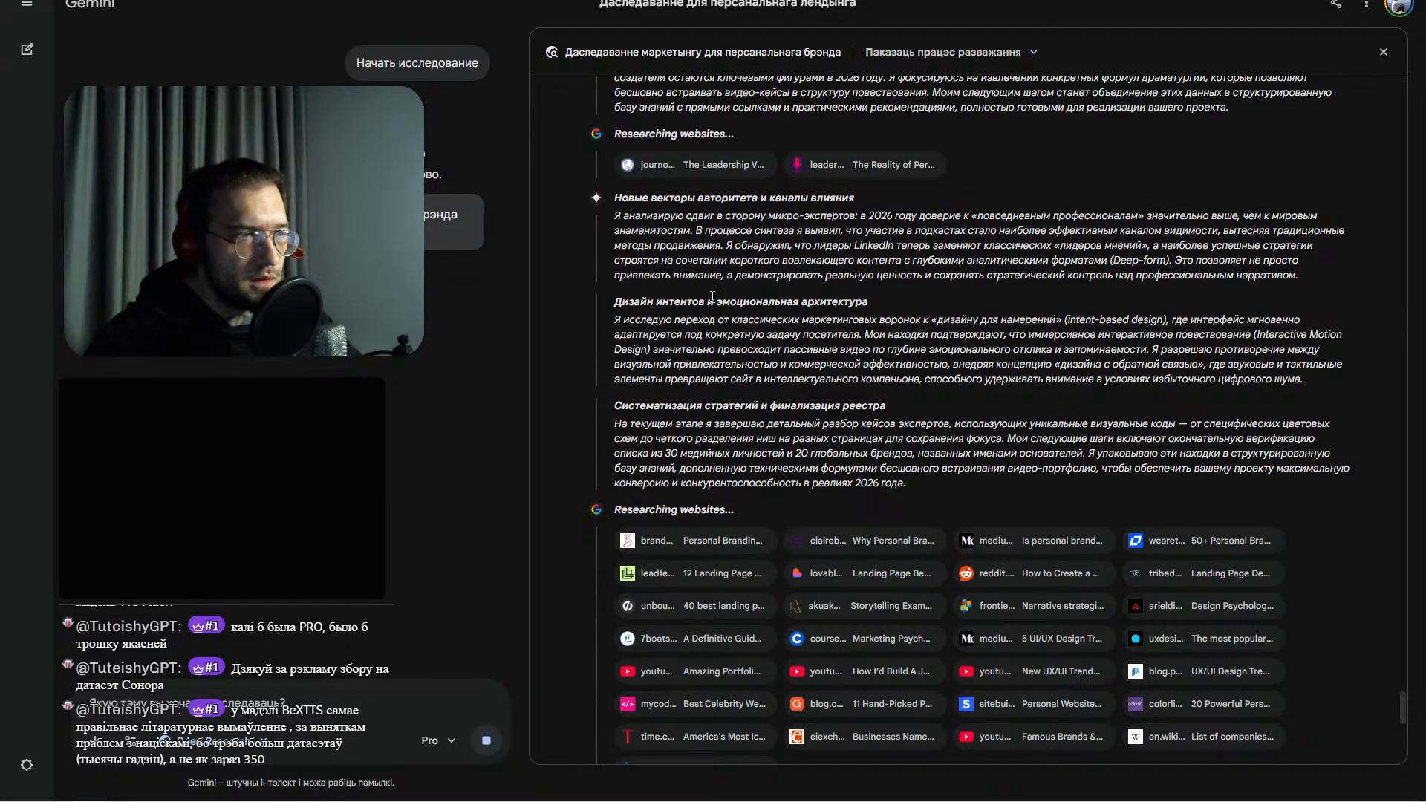
scroll(805, 202, up, 5)
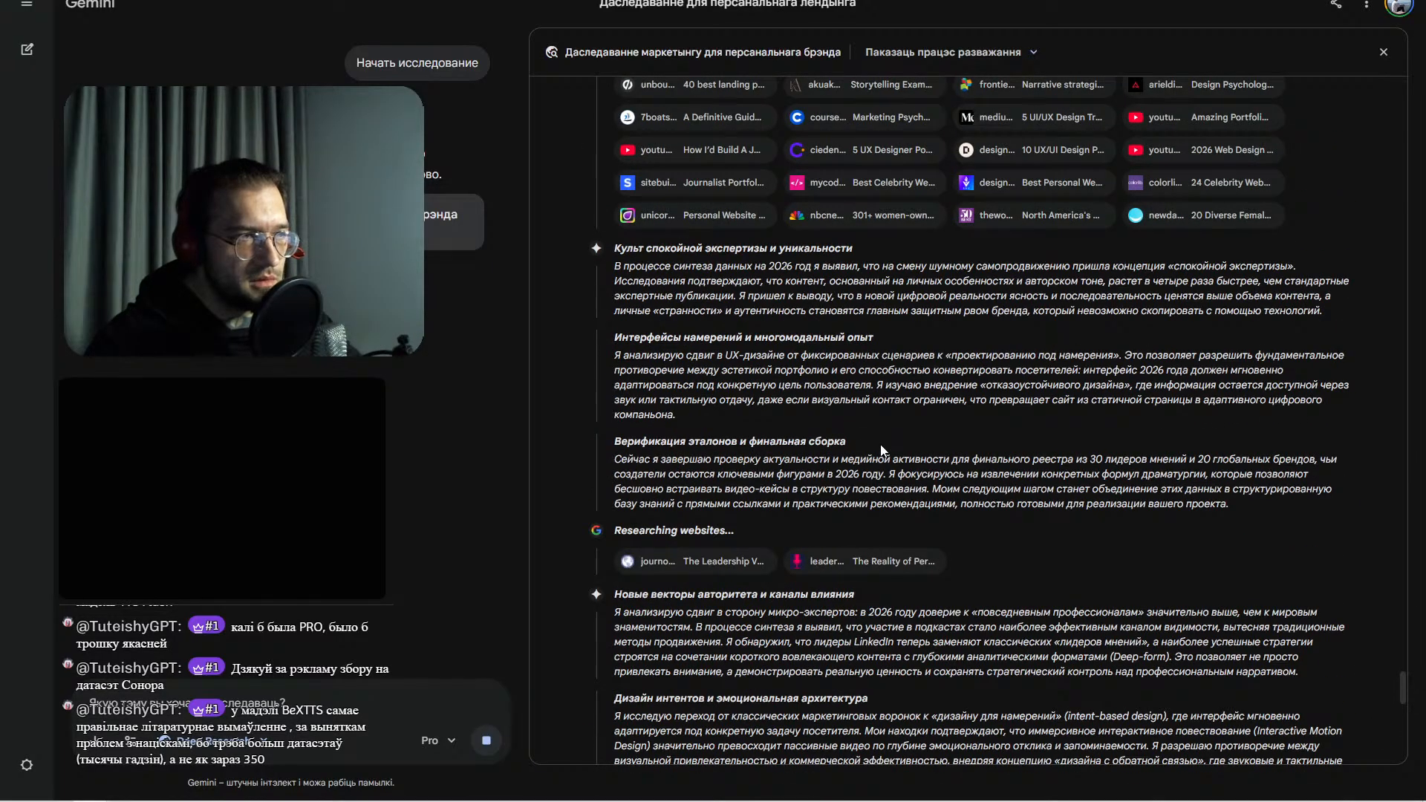
scroll(881, 448, down, 8)
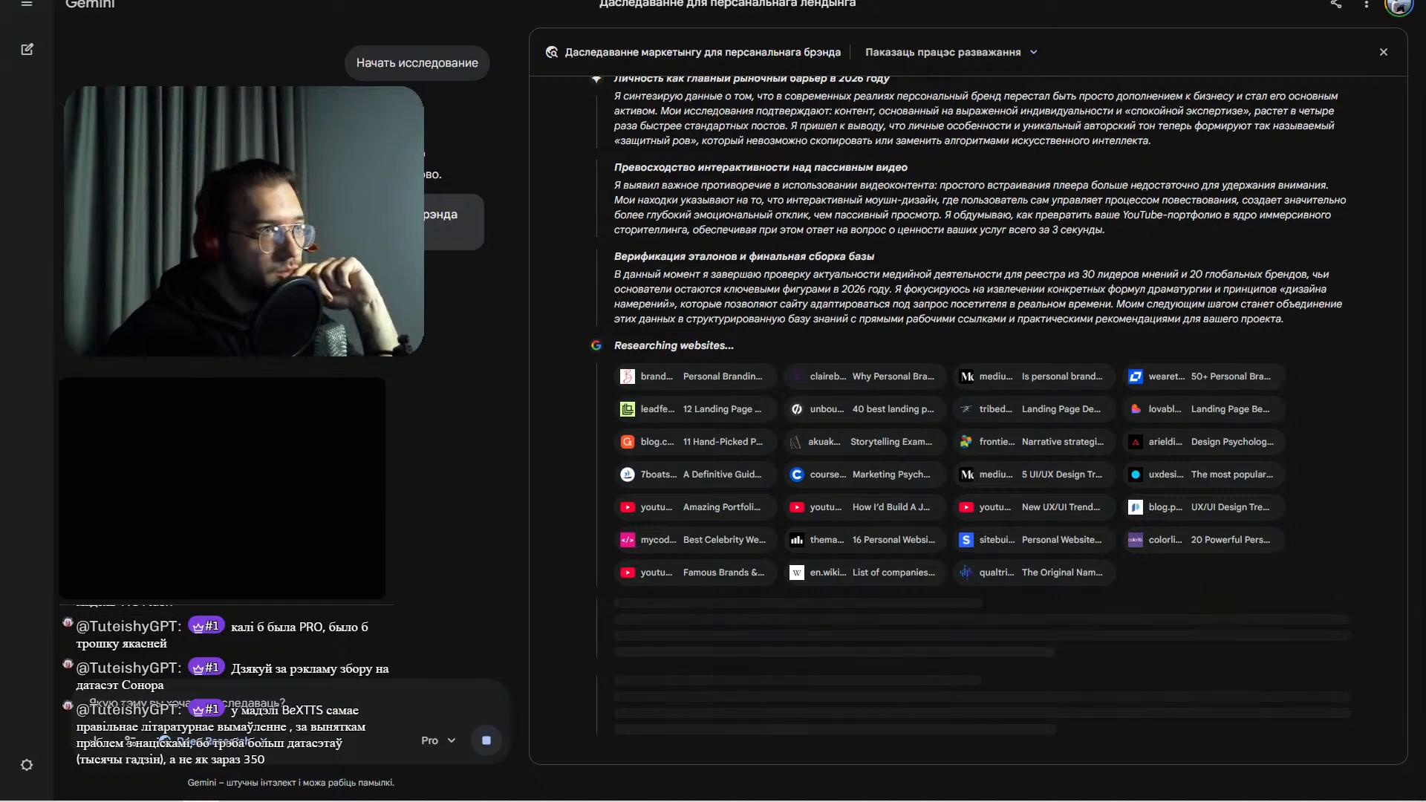
key(ctrl+Tab)
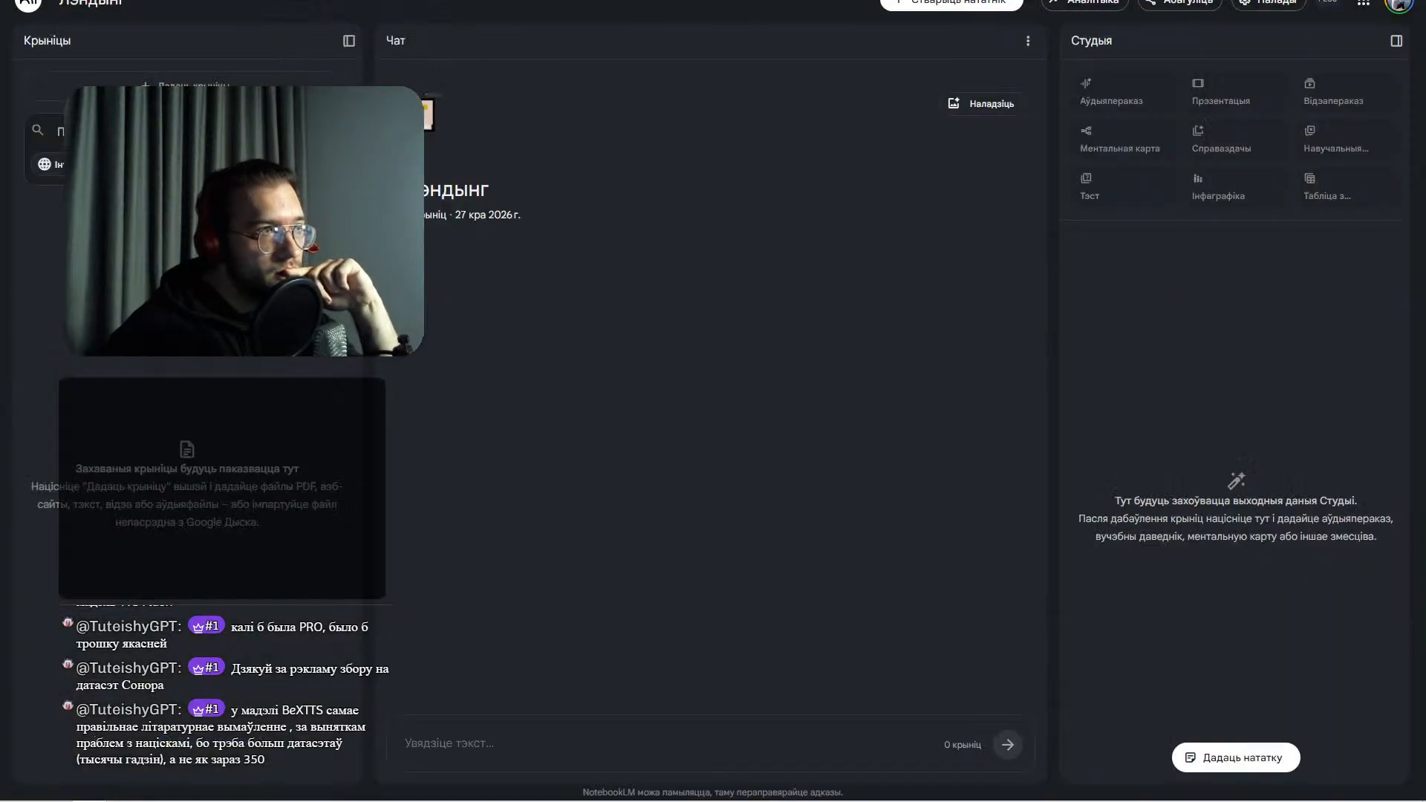
key(ctrl+shift+Tab)
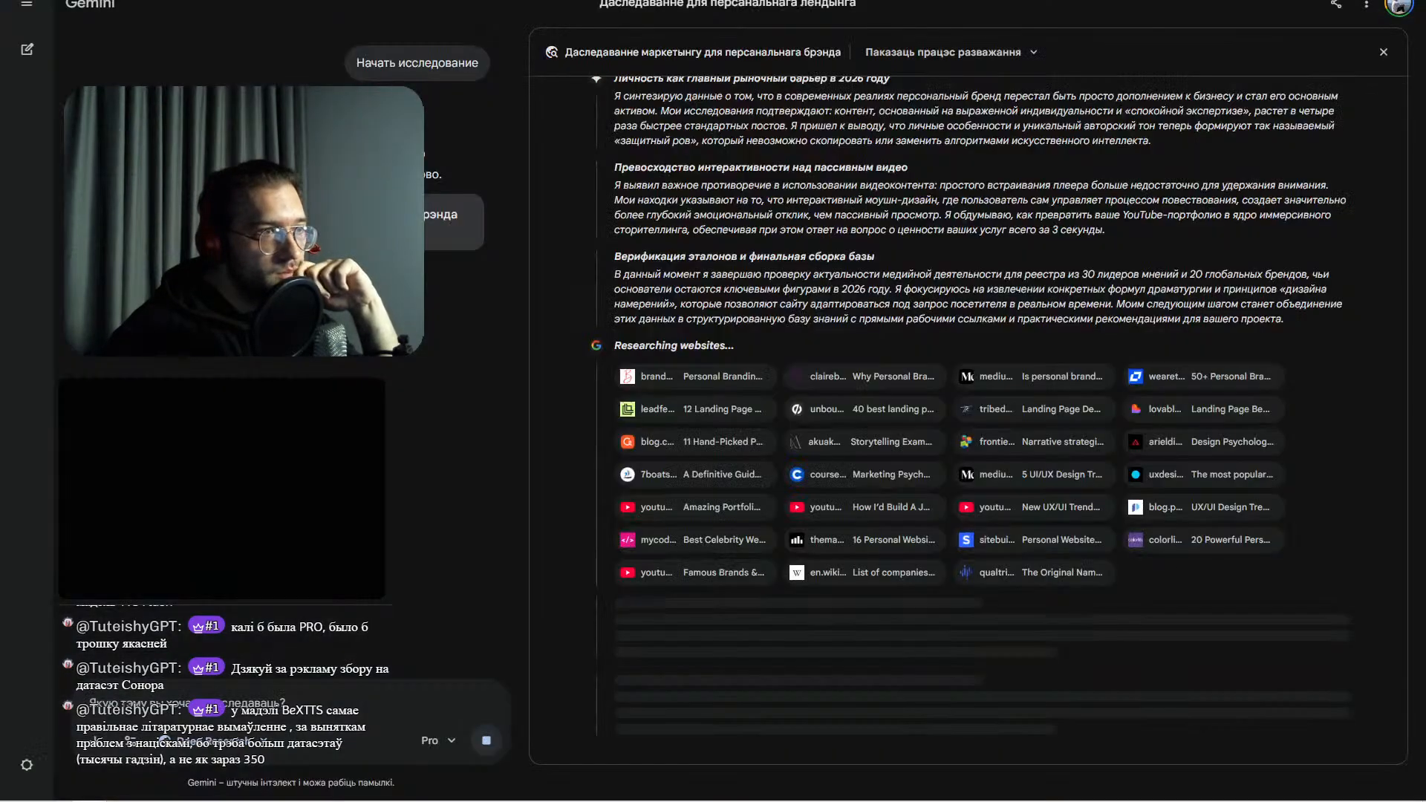
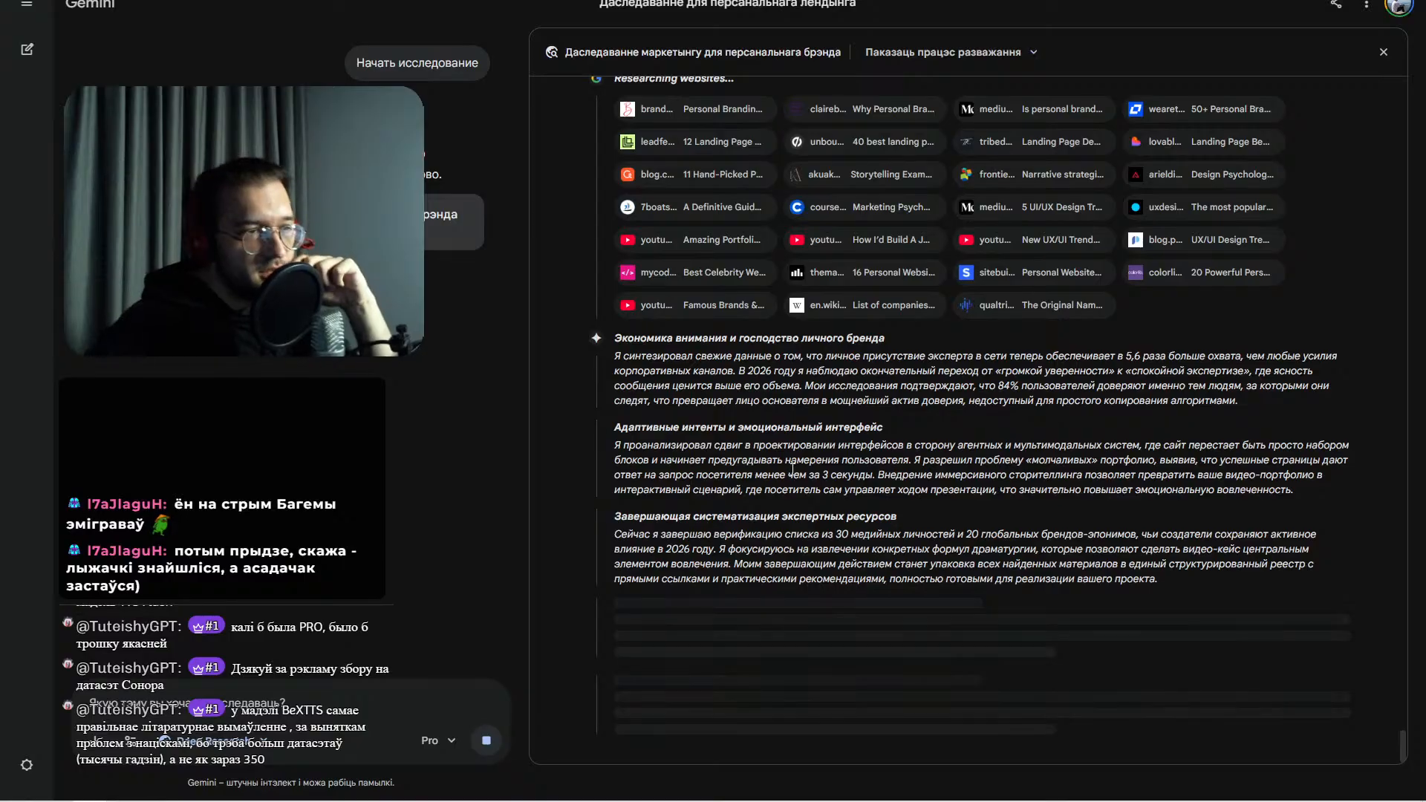
- Review the Deep Research log back to its opening entry and forward again to the most recent findings
scroll(791, 483, up, 5)
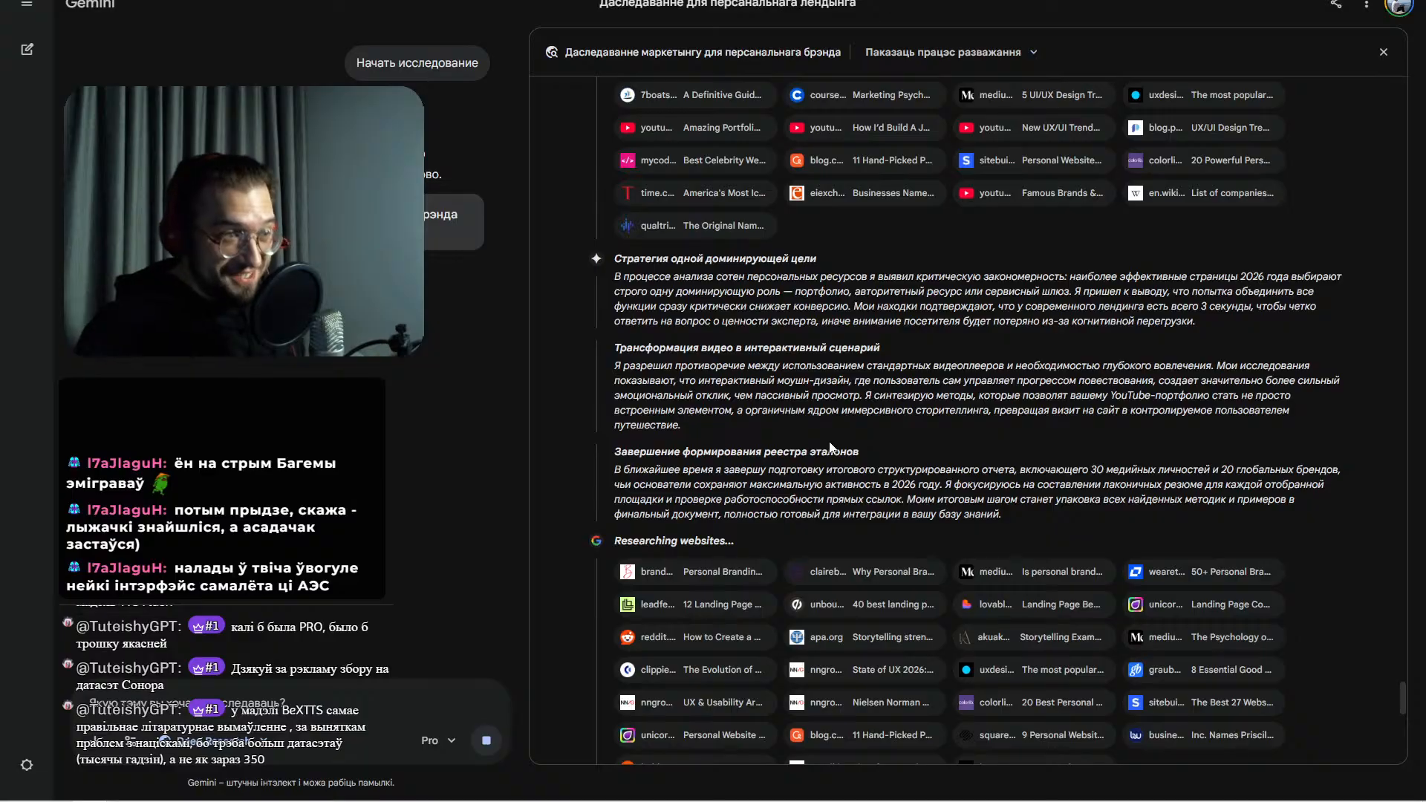
scroll(845, 448, up, 20)
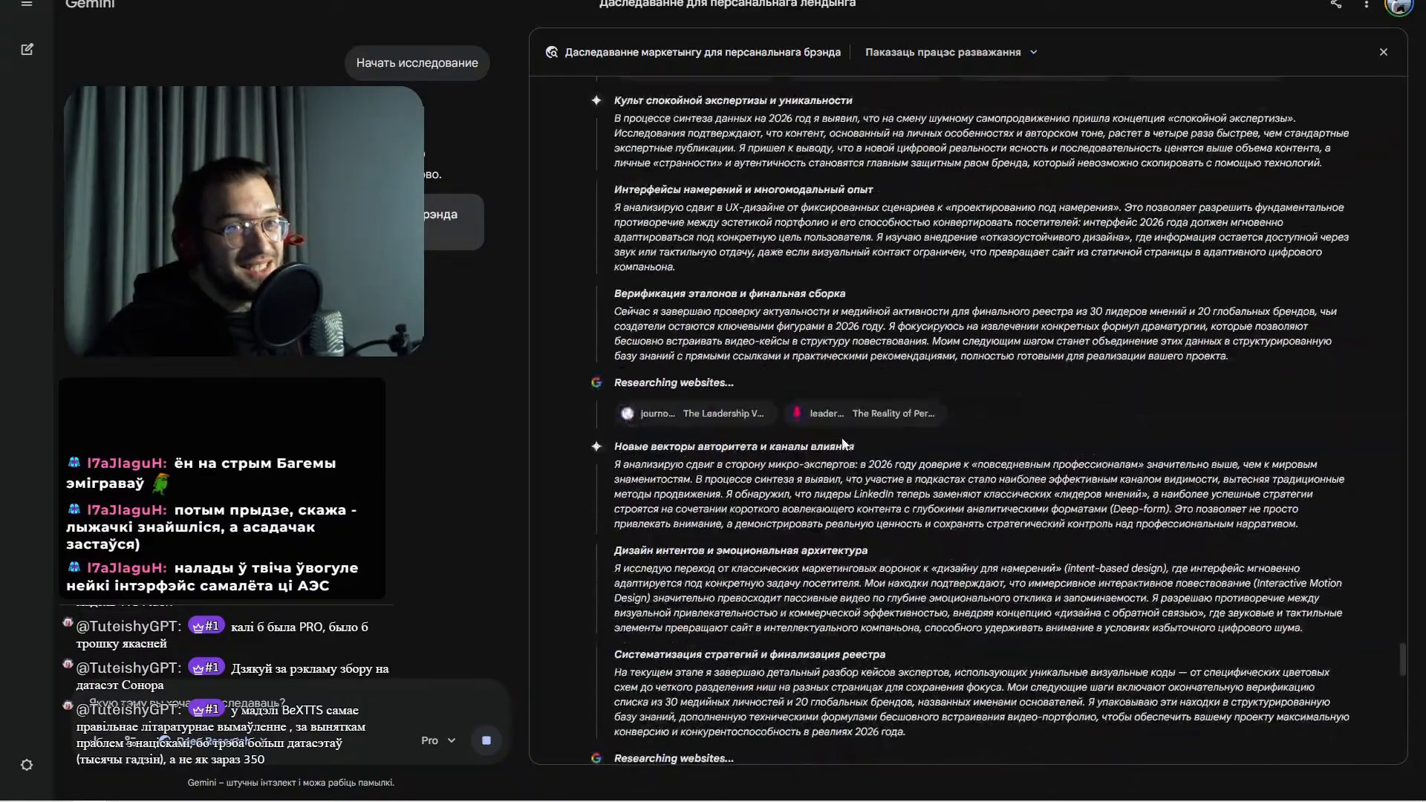
scroll(838, 426, up, 20)
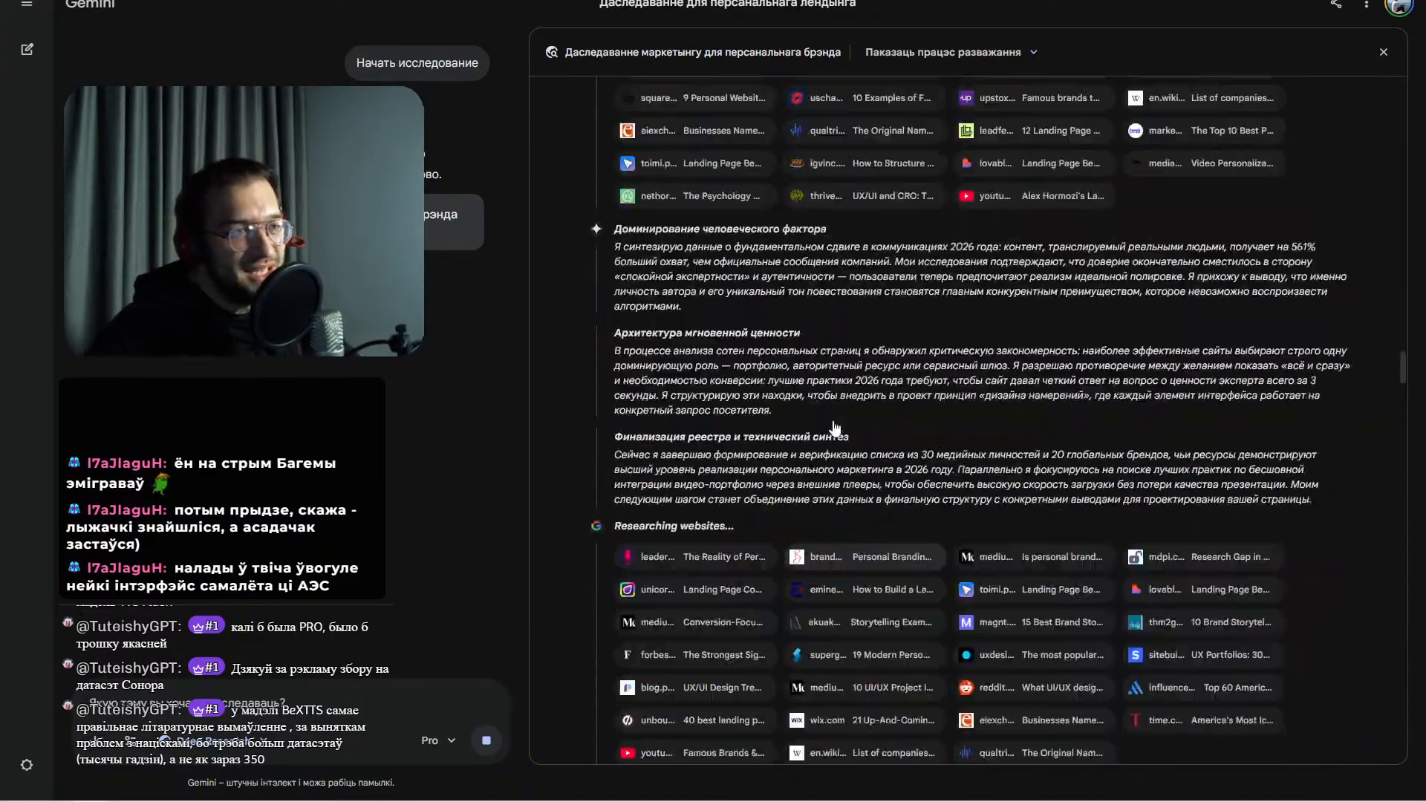
scroll(829, 414, down, 13)
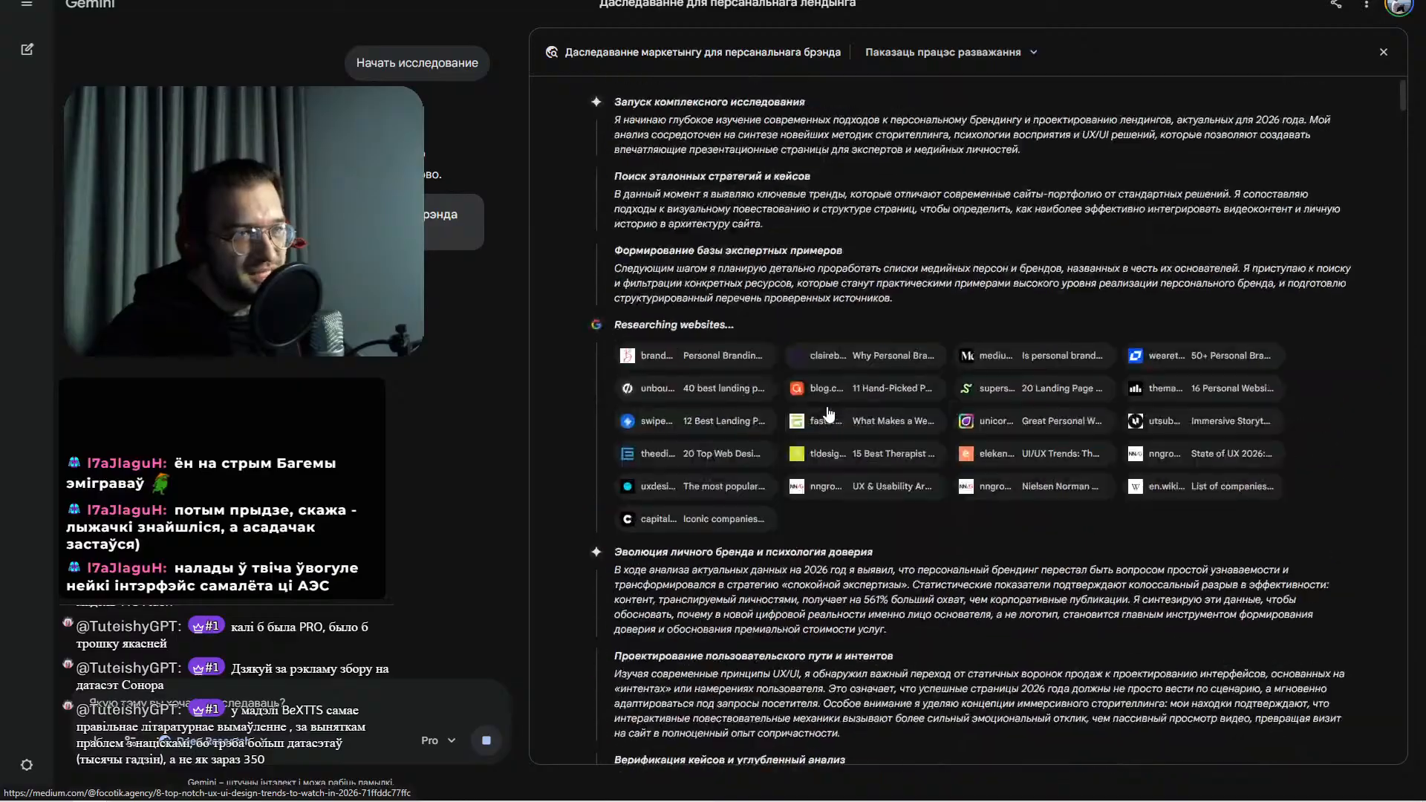
scroll(830, 414, down, 20)
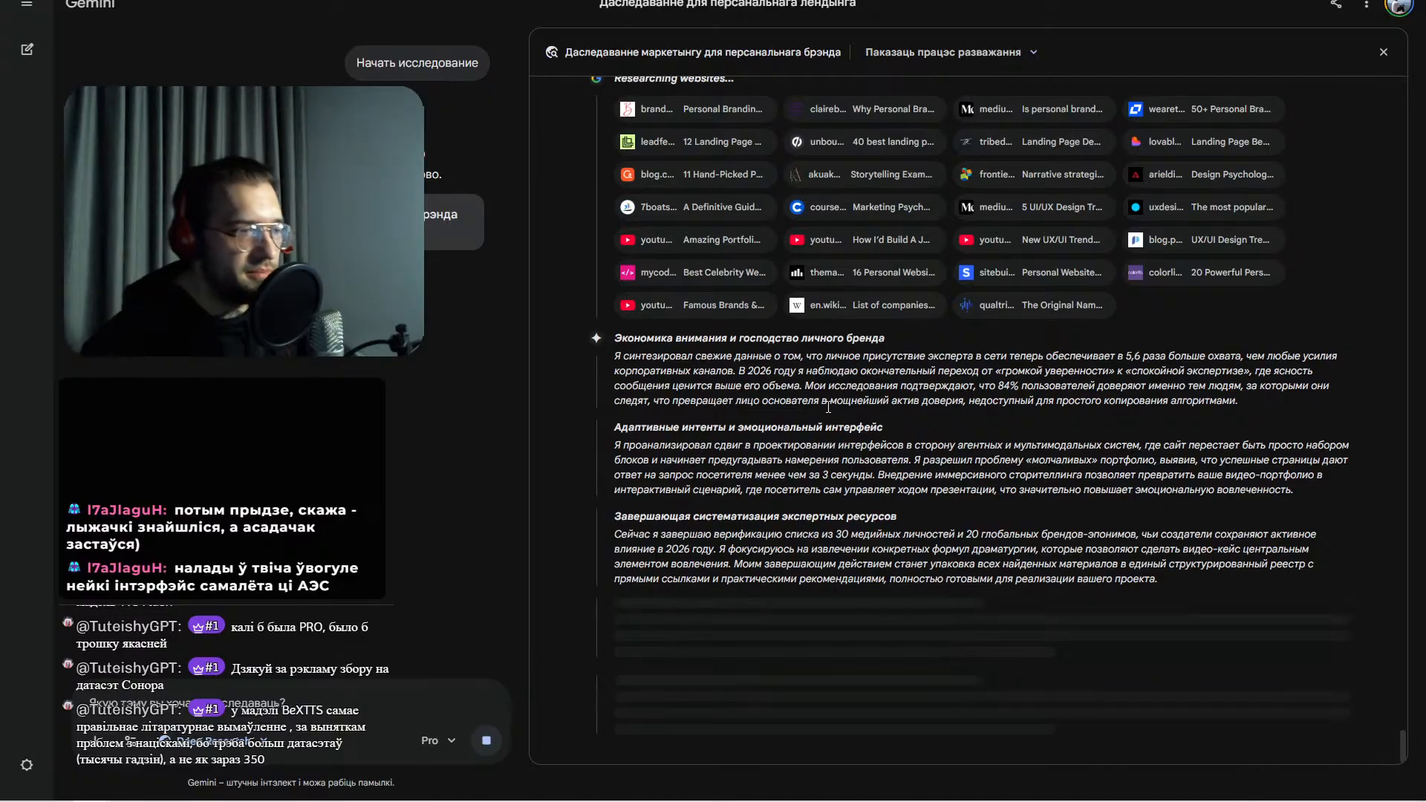
- Recheck the Deep Research progress in Gemini, then return to the "Лэндынг" notebook in NotebookLM
key(ctrl+Tab)
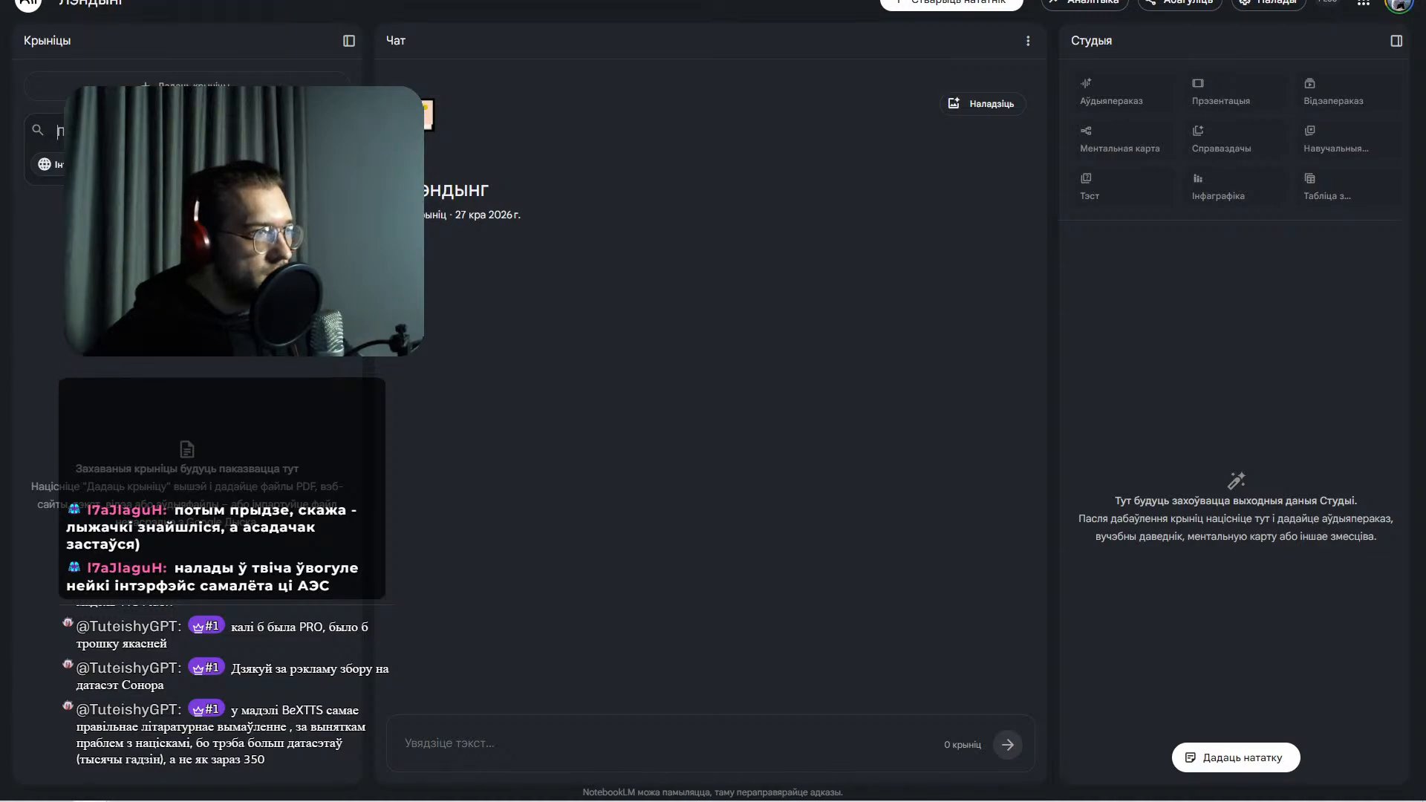
key(ctrl+shift+Tab)
scroll(980, 408, up, 1)
scroll(981, 407, down, 2)
key(ctrl+Tab)
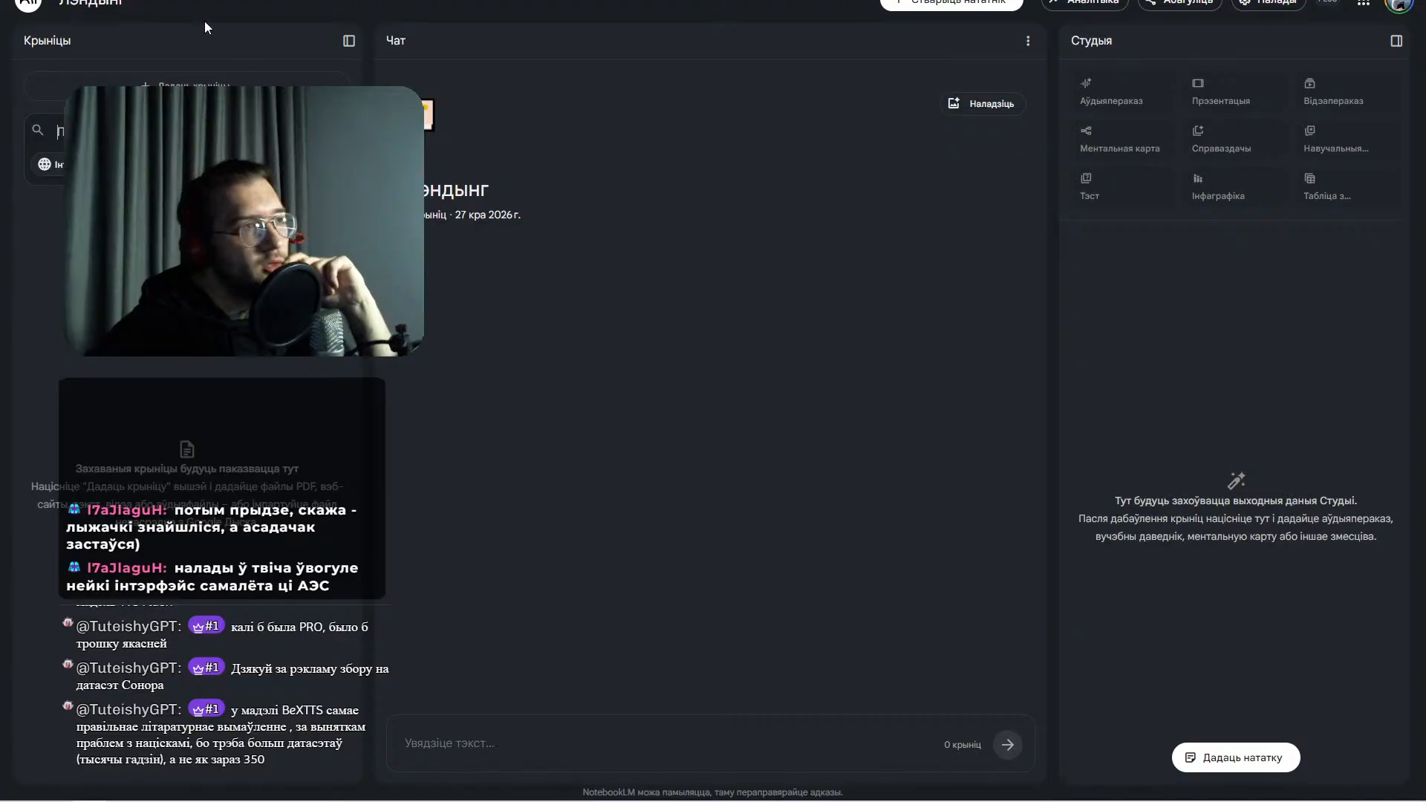
- Look over the latest Deep Research entries in Gemini, then return to the "Лэндынг" notebook in NotebookLM
click(241, 0)
scroll(1070, 327, up, 10)
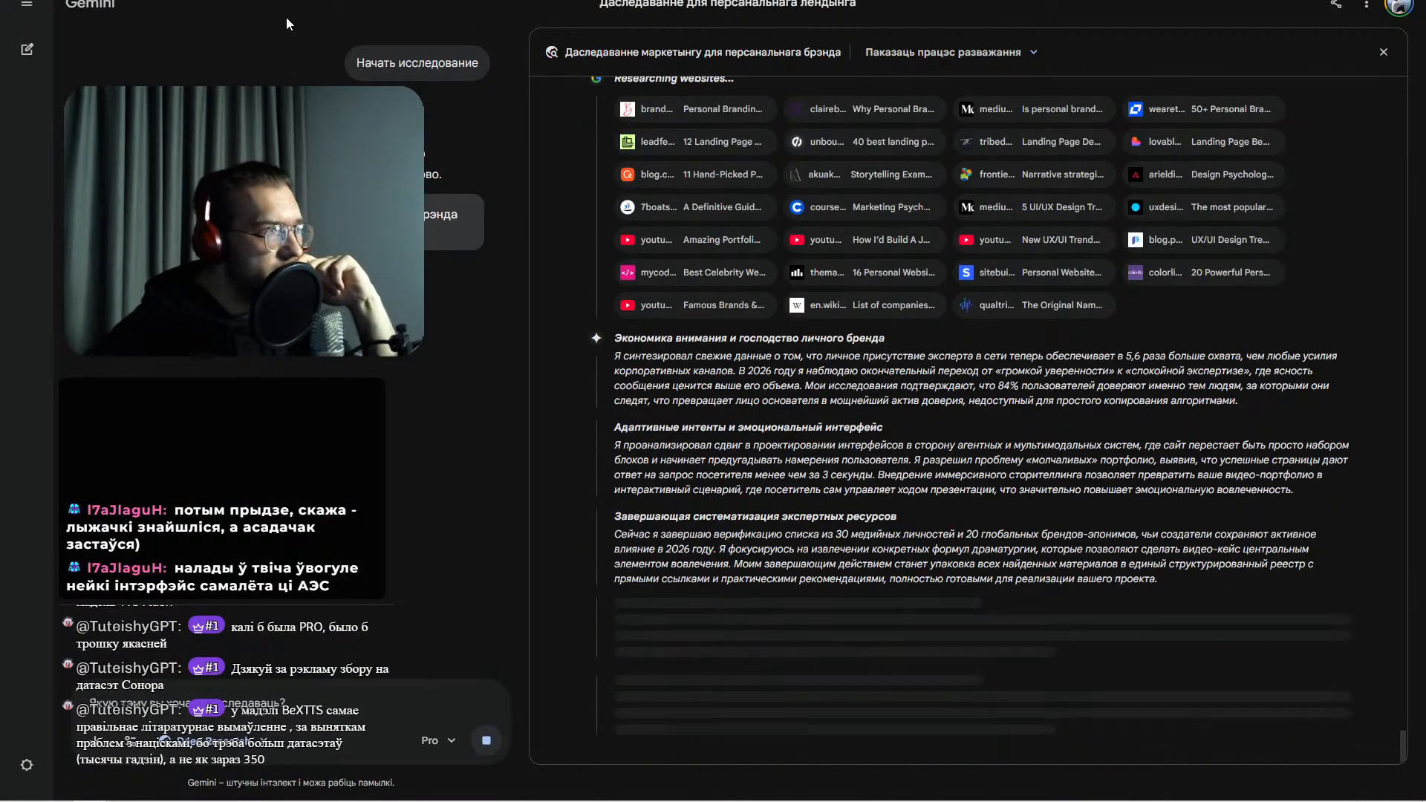
key(ctrl+Tab)
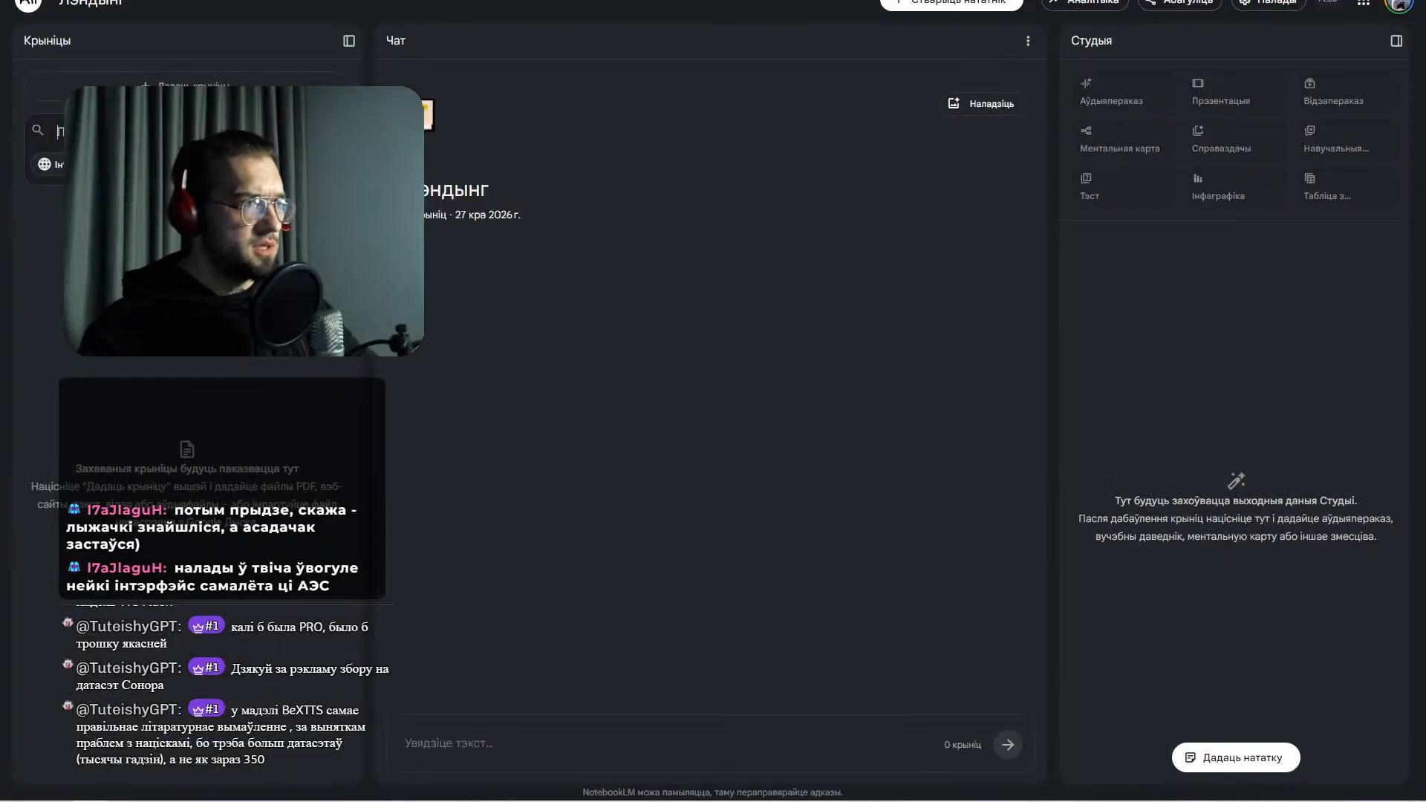
- Open a new ChatGPT chat in a separate browser tab
key(ctrl+t)
key(super+space)
key(super+space)
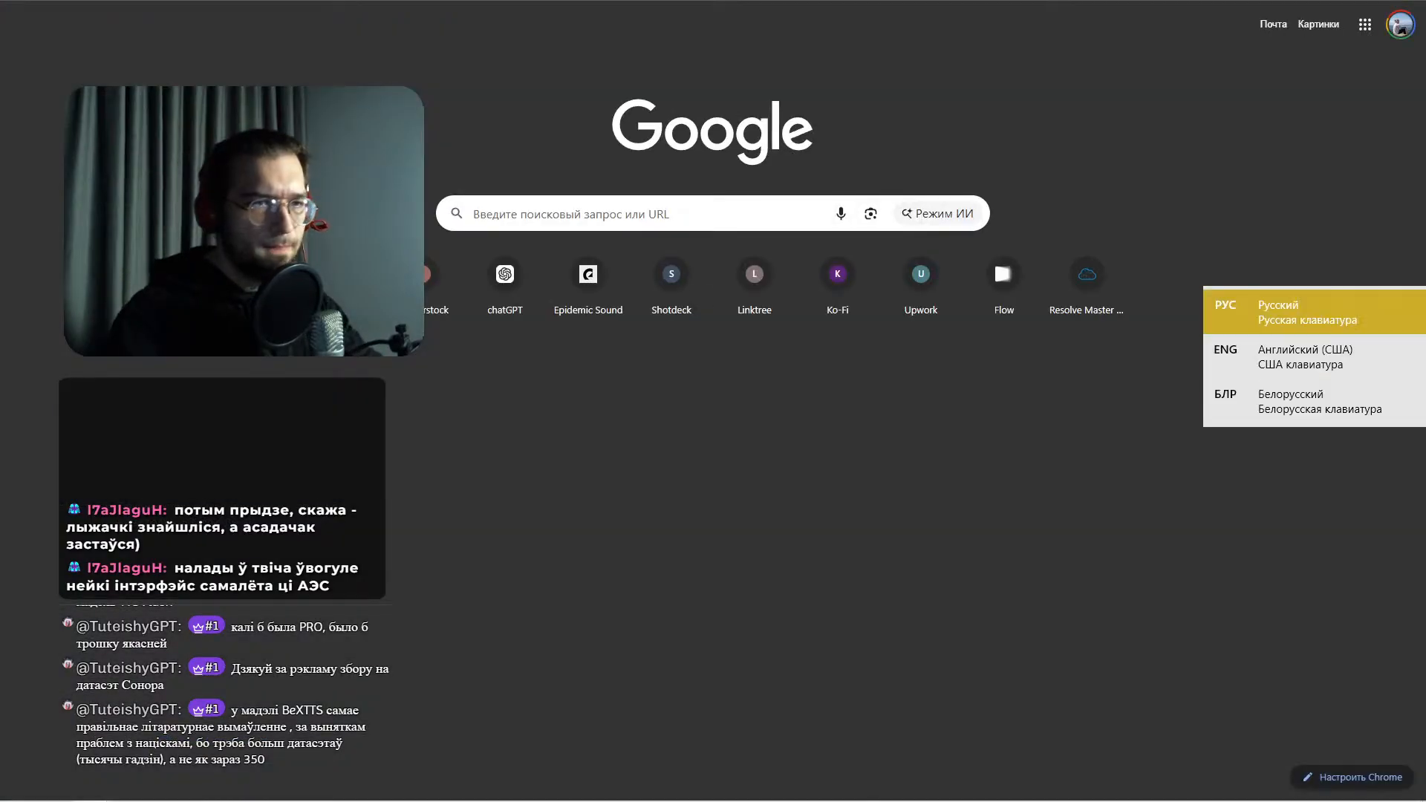
click(498, 303)
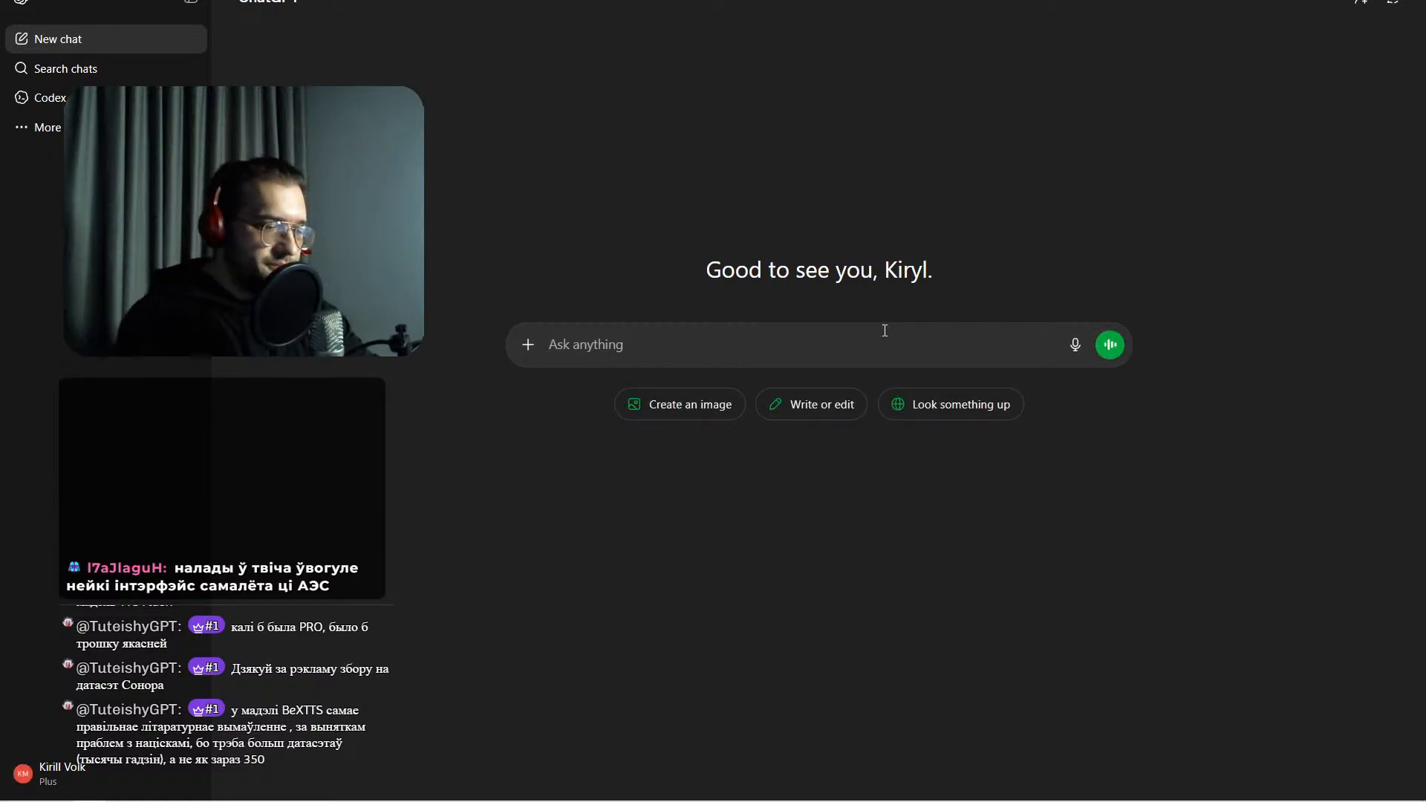
- Collapse the sidebar and write "Распавядзі пра шлях, які трэба прайсці, каб праз нейронкі (Геміні і ГПТ) цалкам стварыць лэндынг-партфоліа." in the prompt
text(Hfcj)
key(BackSpace)
key(BackSpace)
key(BackSpace)
key(BackSpace)
key(super+space)
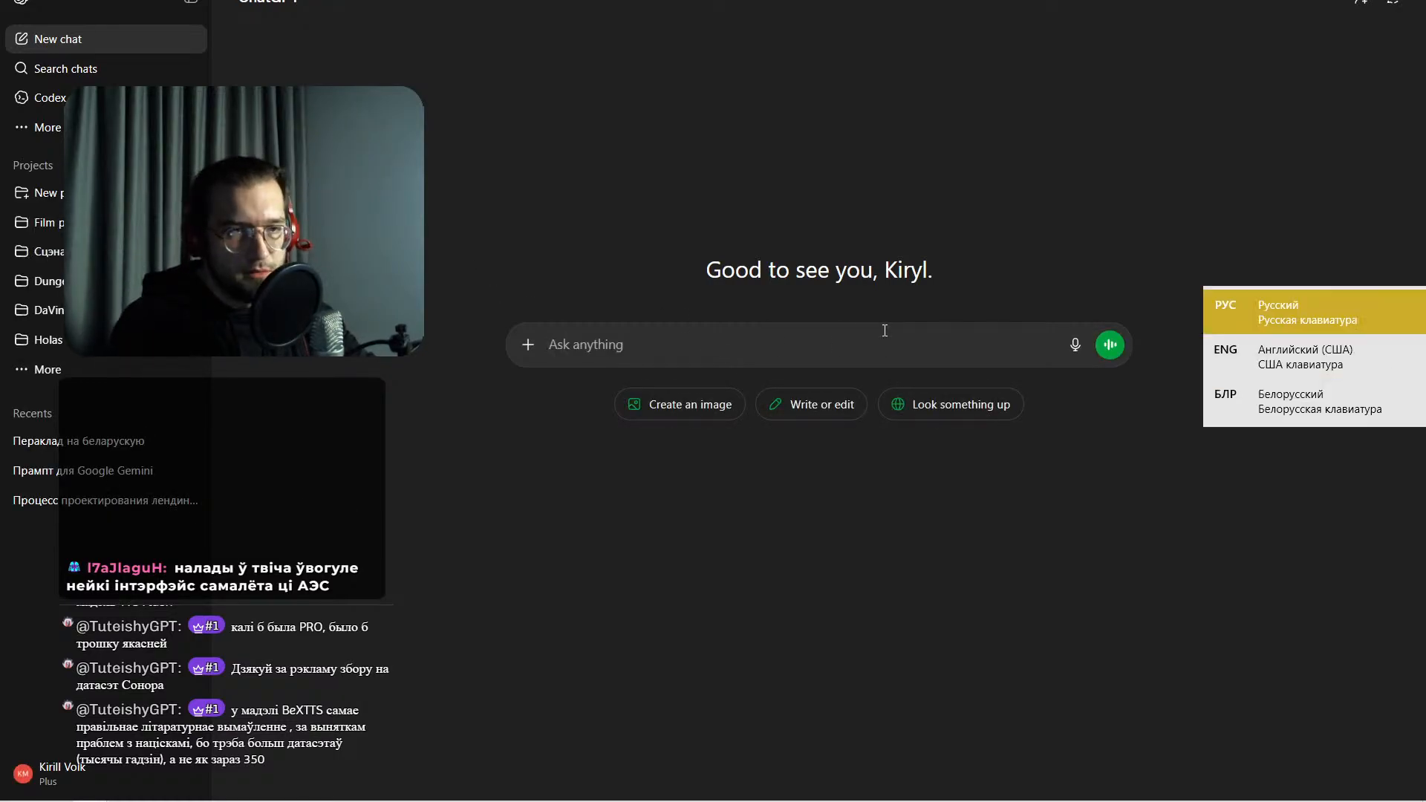
text(Распа)
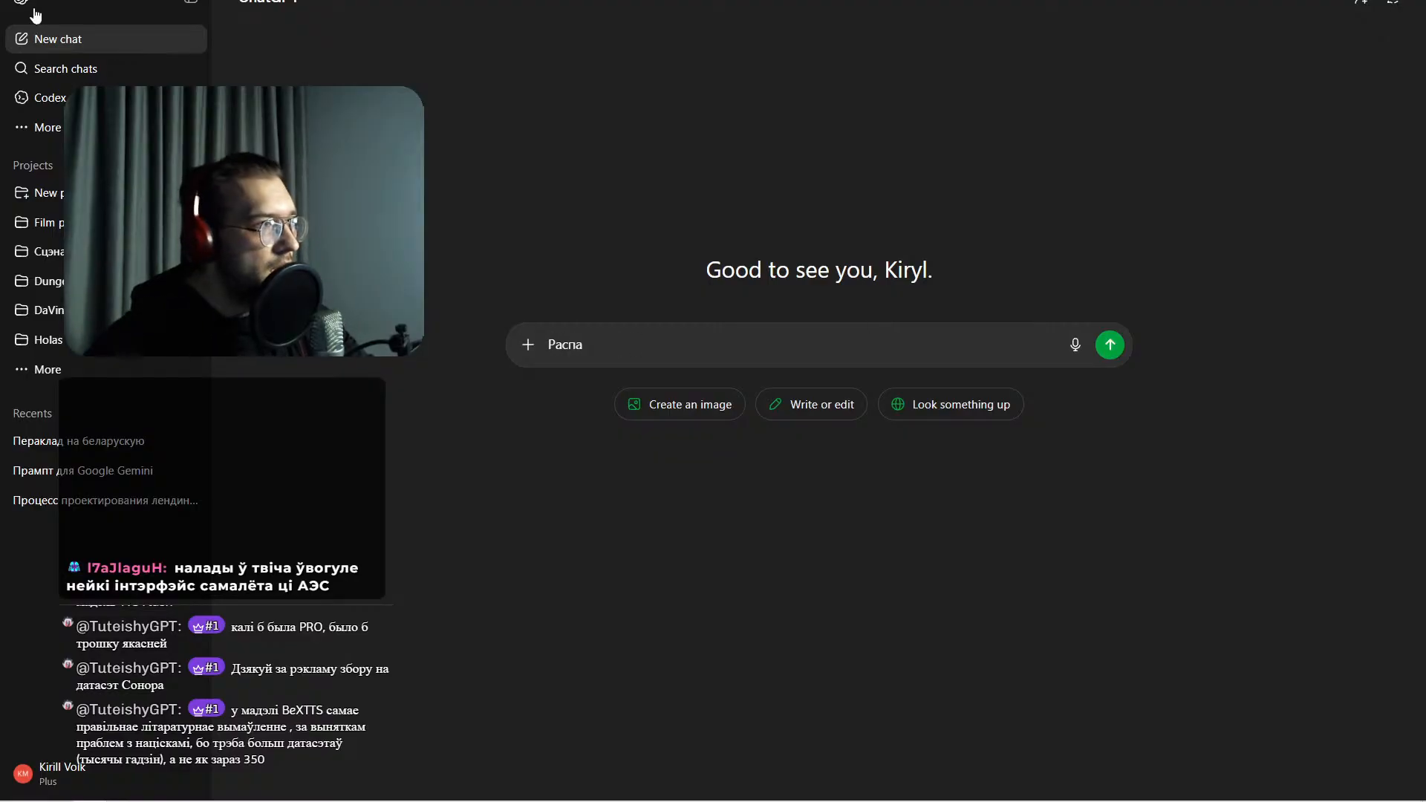
click(187, 5)
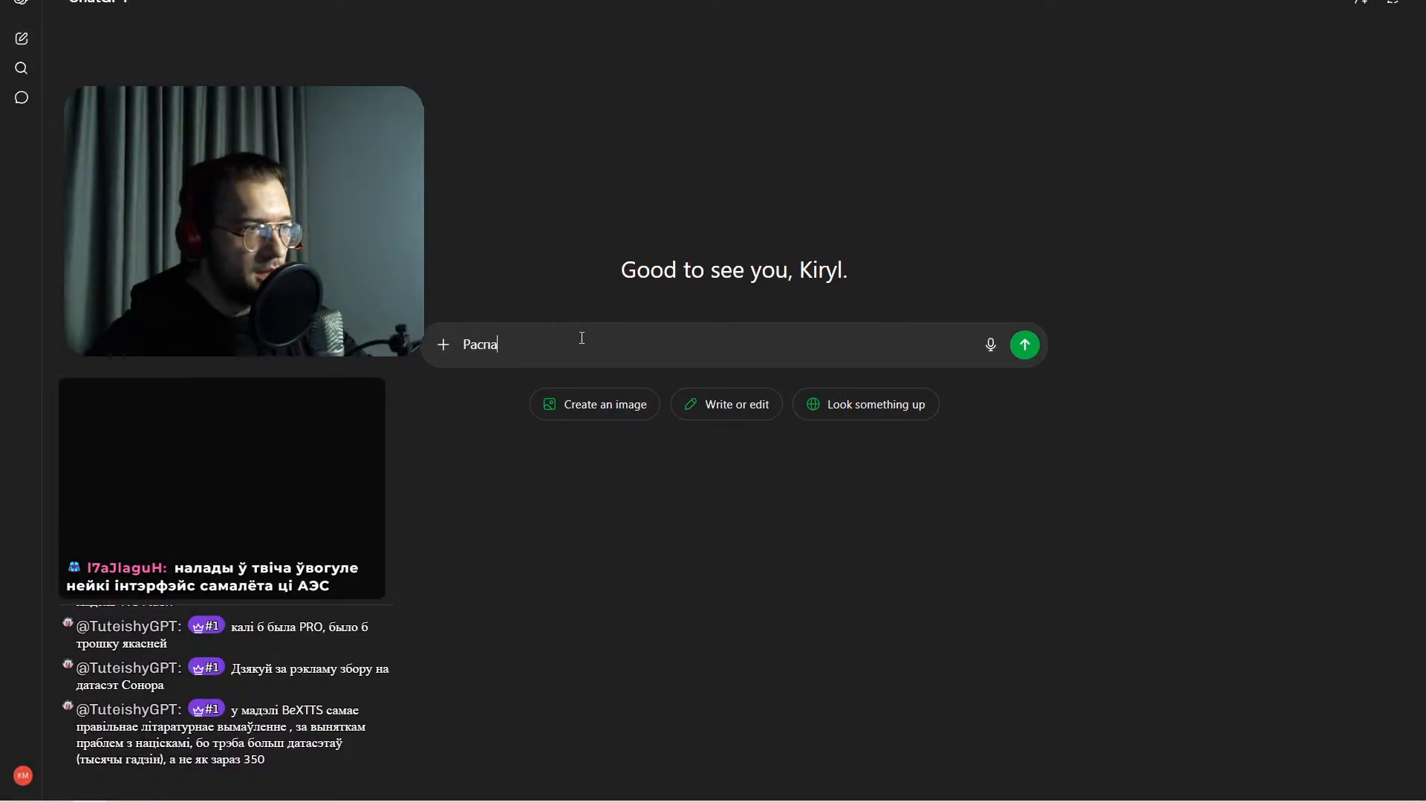
text(вядзі пра шлях, які трэба прайсці, каб )
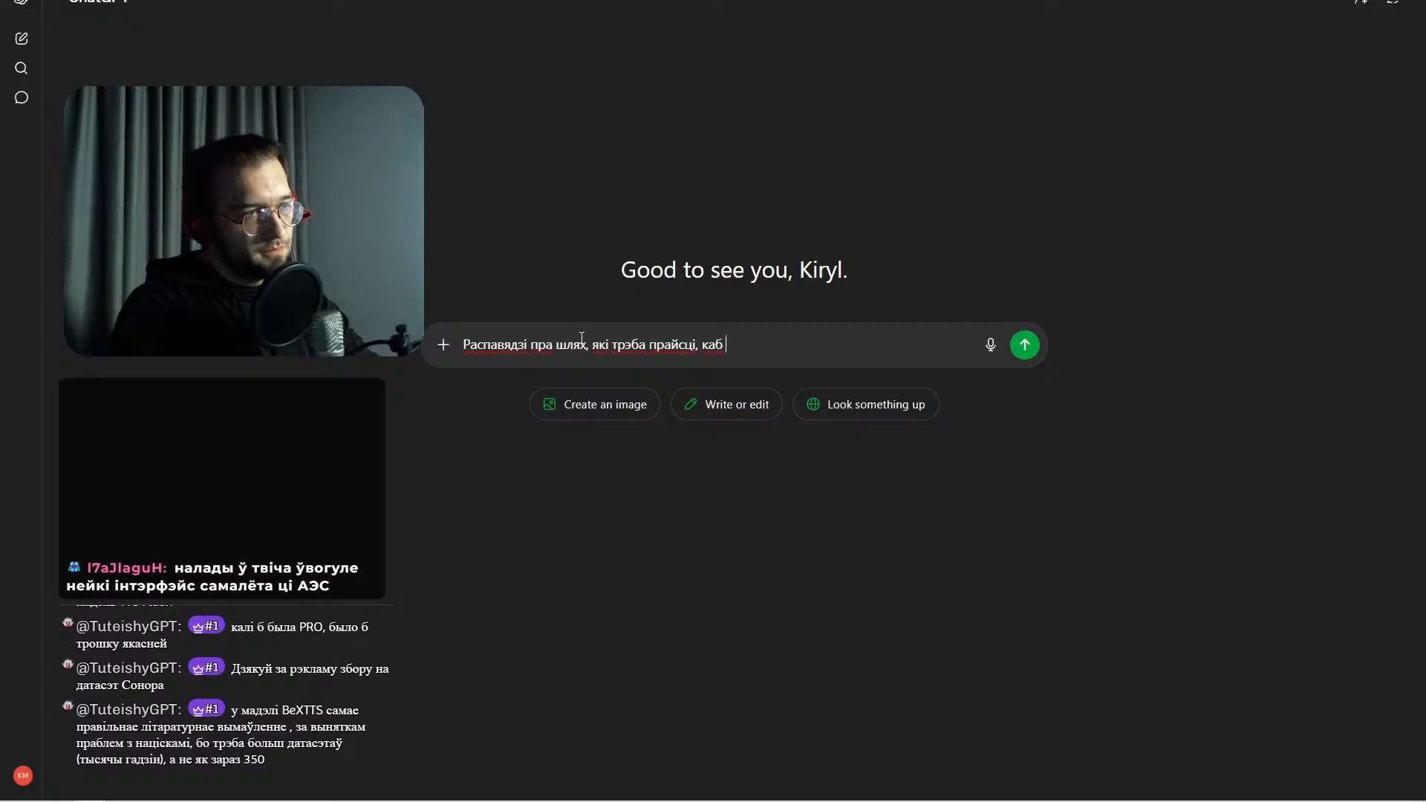
text(праз нейронкі (Геміні і ГПТ0)
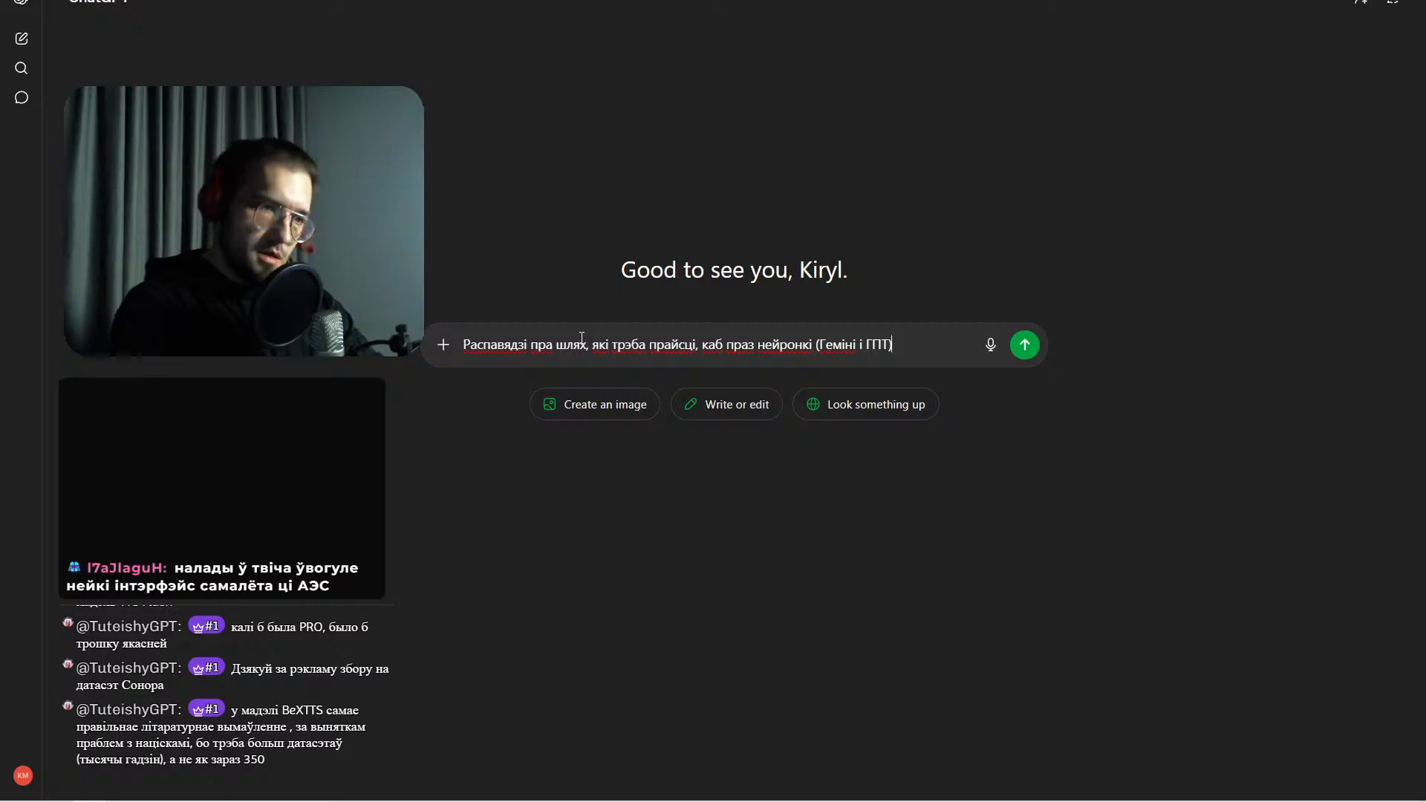
text( цалкам)
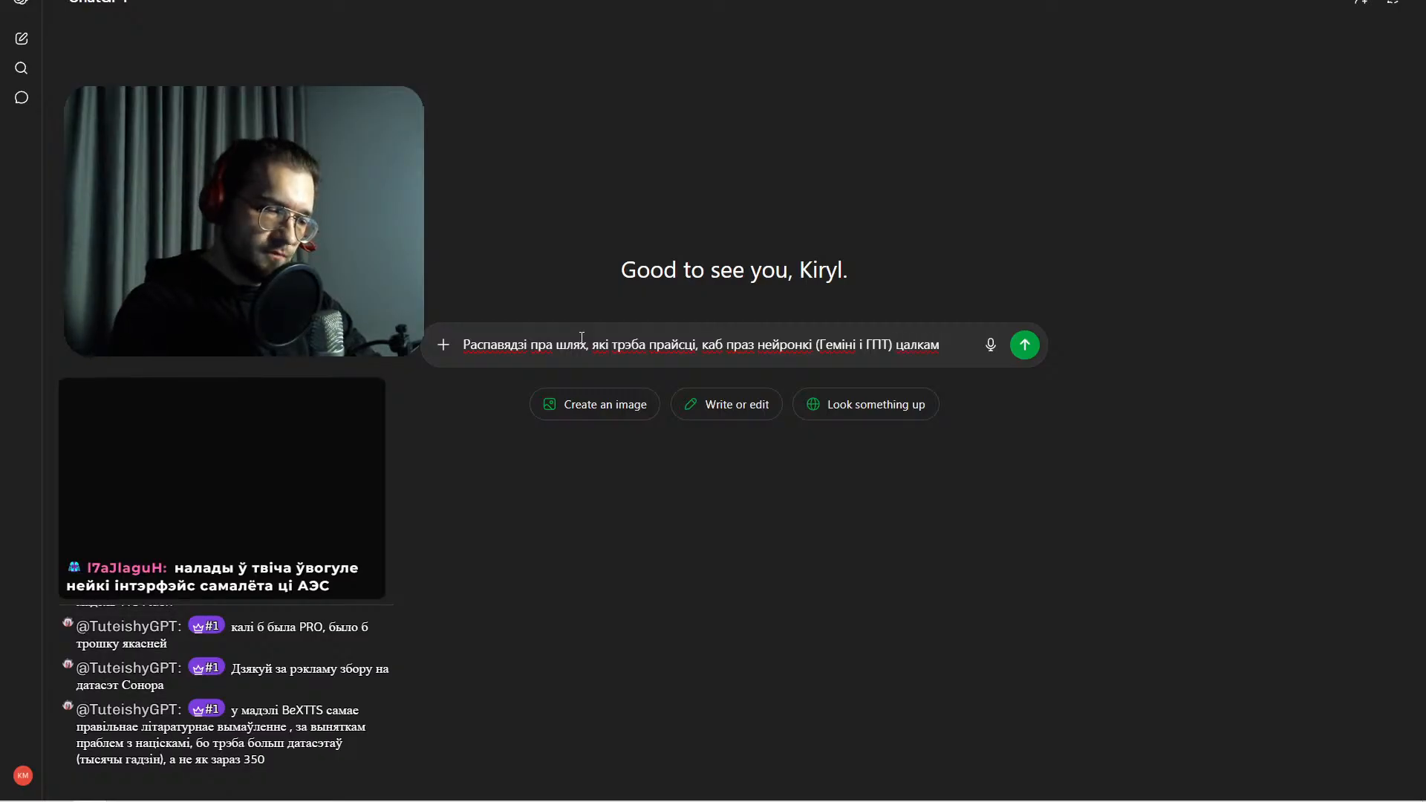
text( ствары)
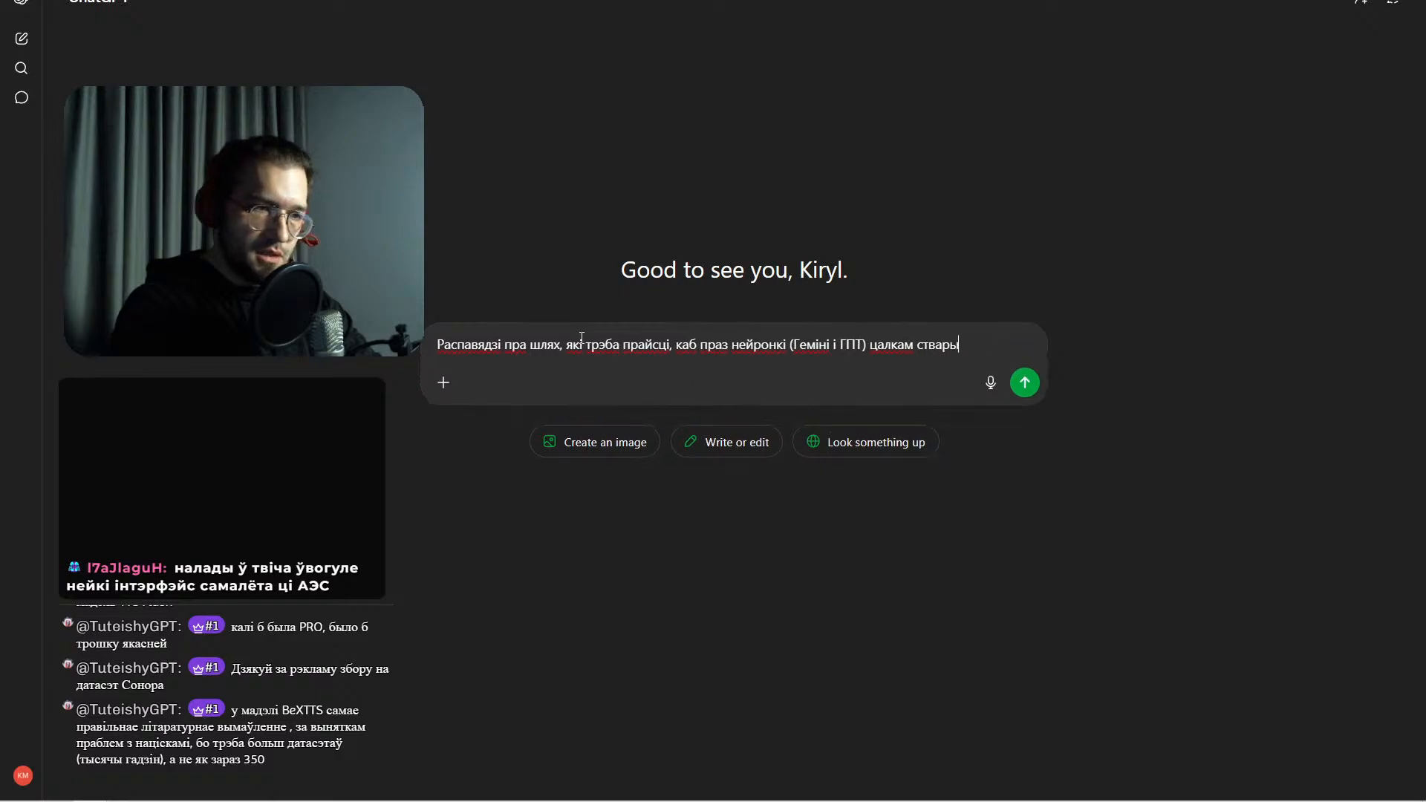
text(цьл)
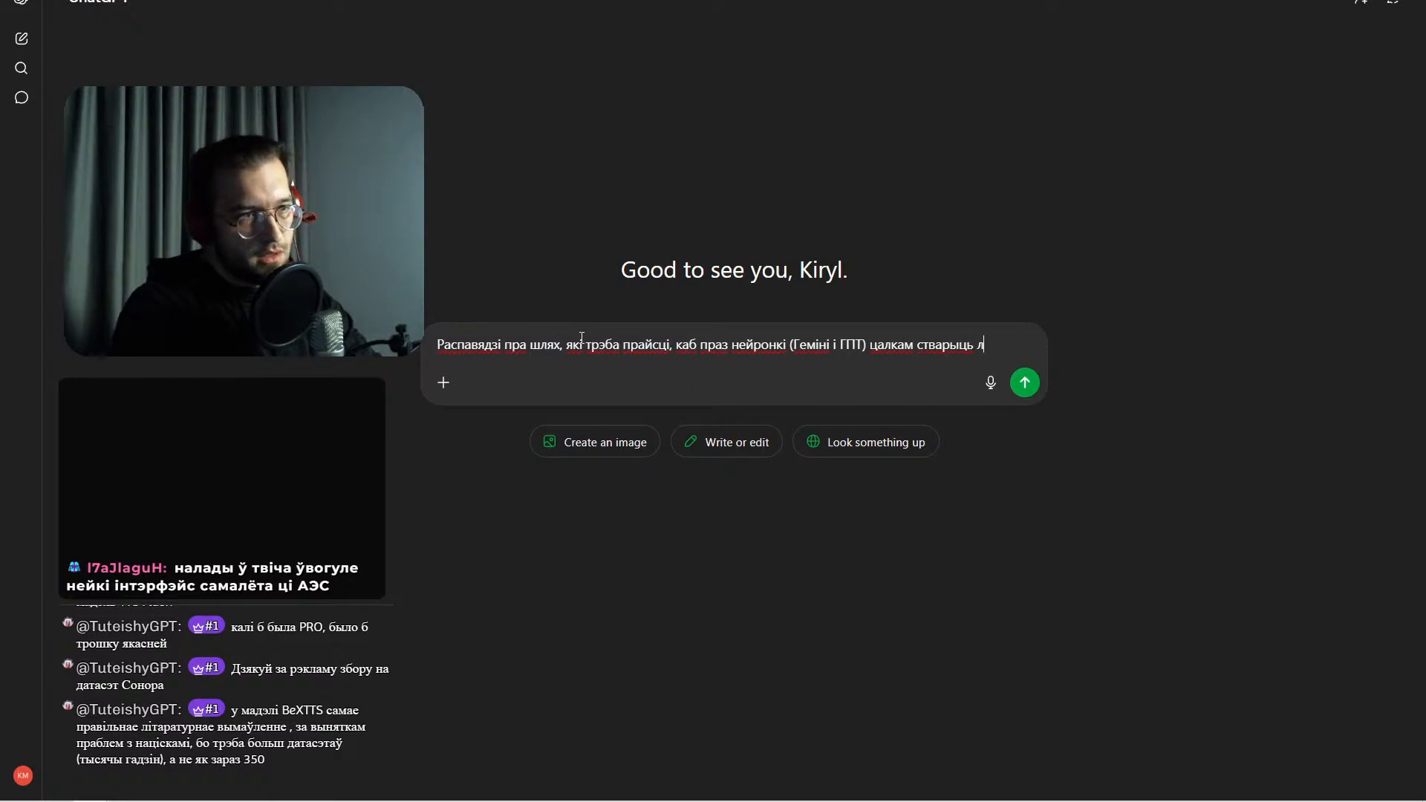
text(эндынг-)
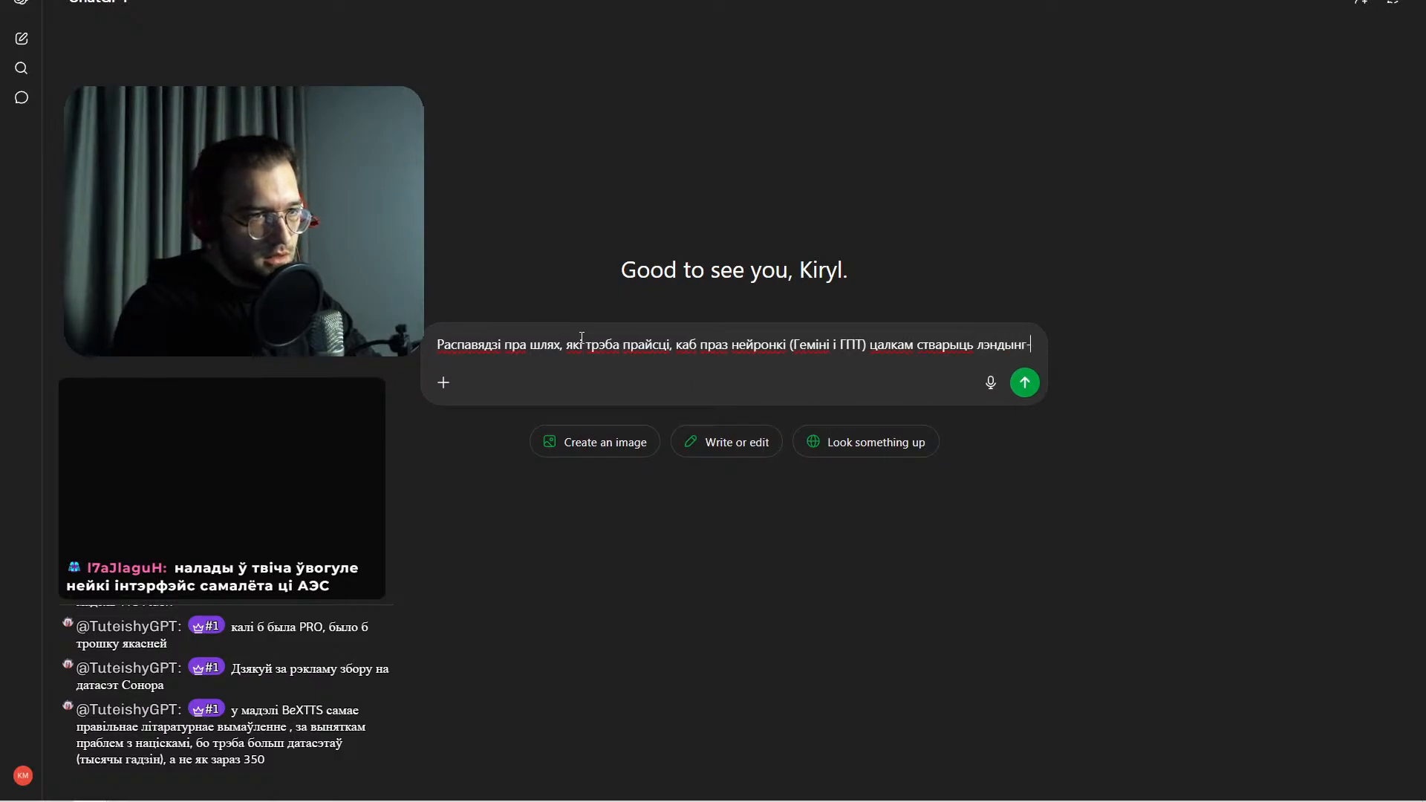
text(партфоліа. Зараз Гем)
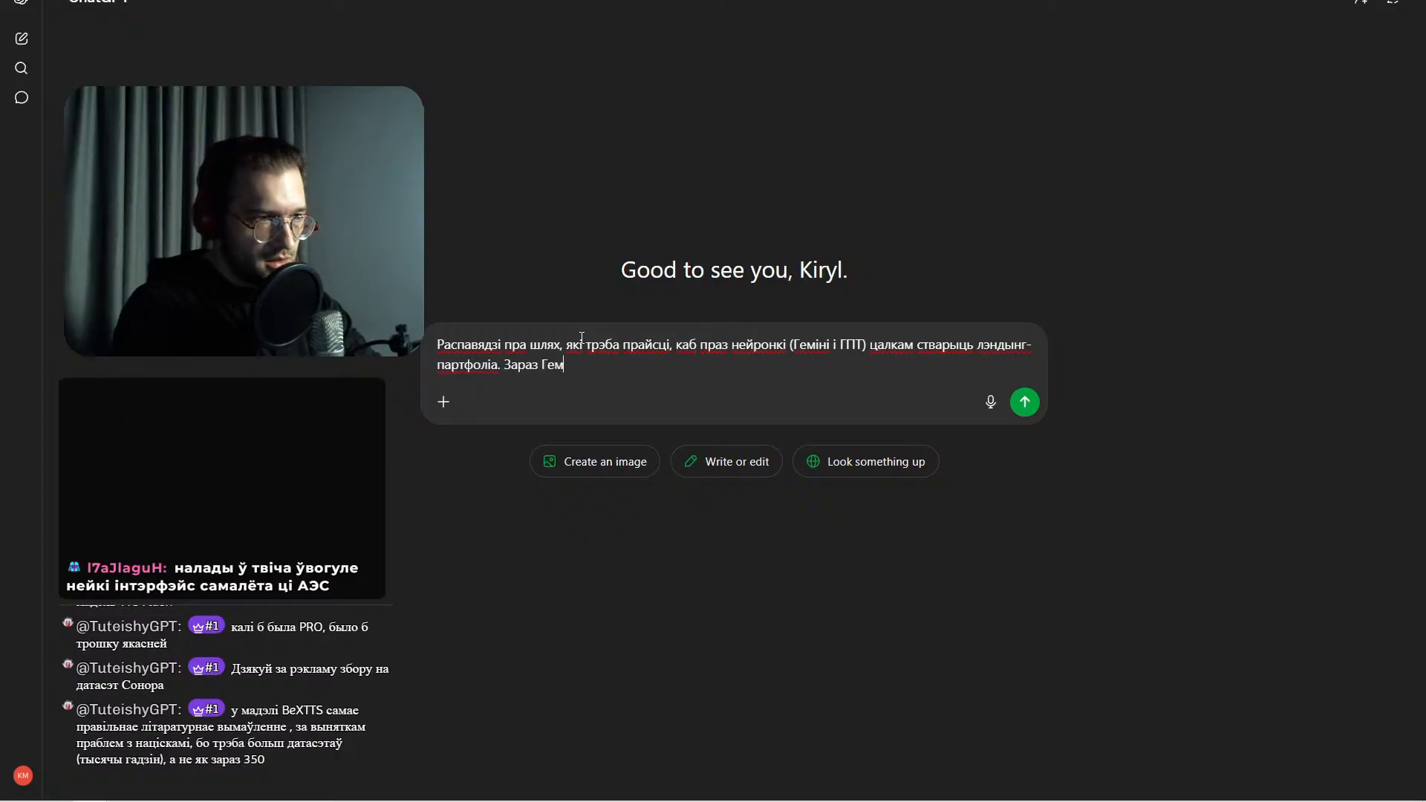
- Add "Зараз Геміні робіць для мяне глыбокае даследванне па напаўненню старонкі і рэферэнсах, інфармацыю я складу ў НотбукЛМ" and send the prompt
text(іні робіць для м)
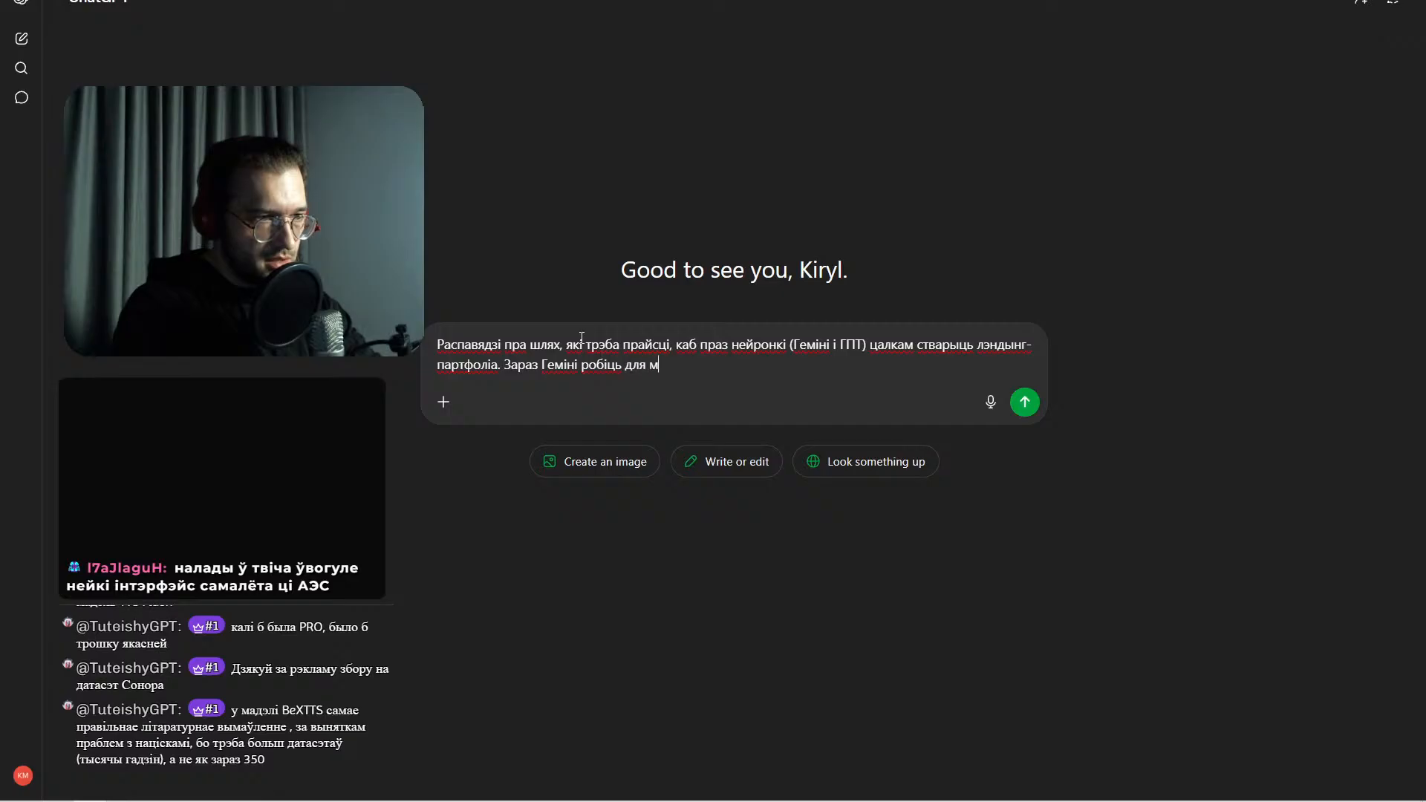
text(яне глыбокае )
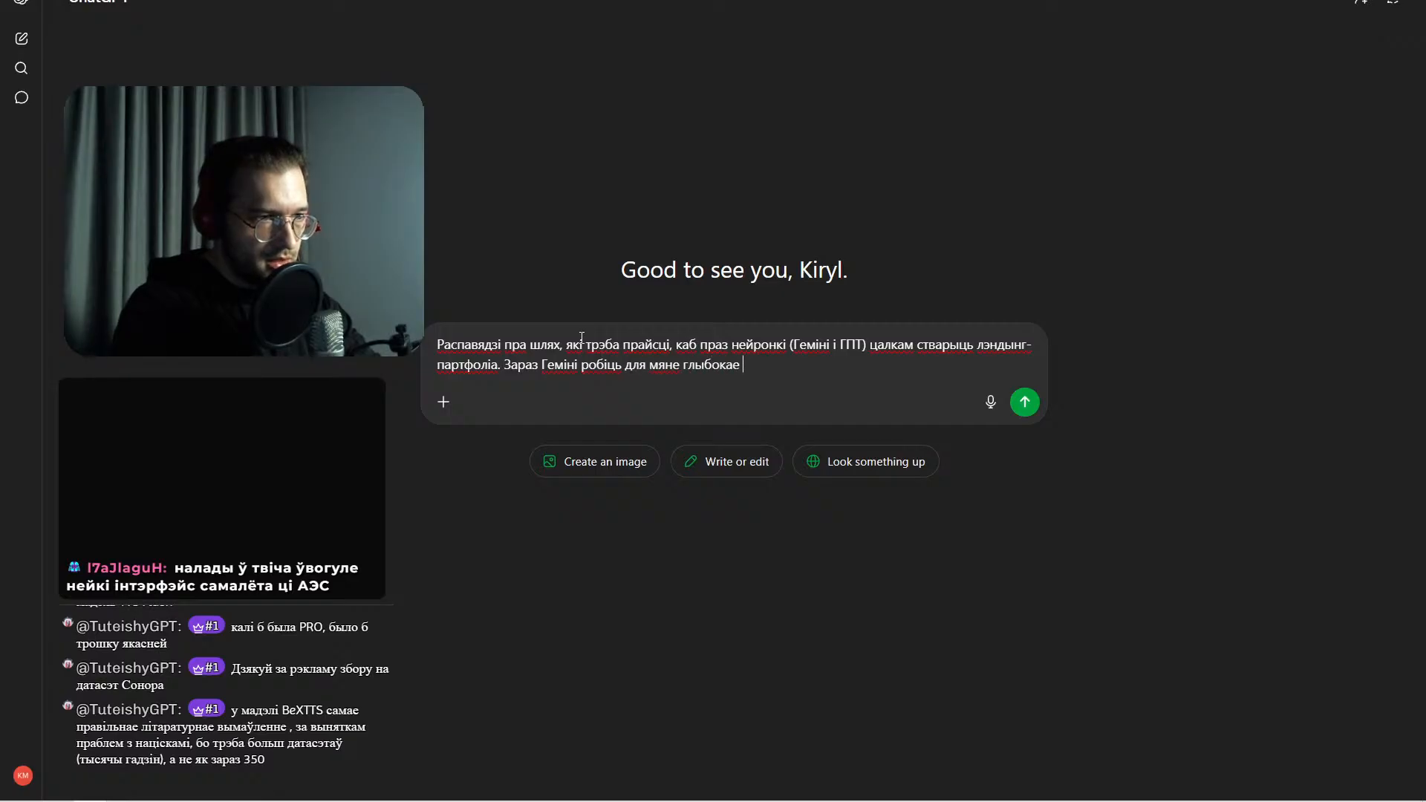
text(дасла)
text(дванне па напаўненню старонкі і рэфер)
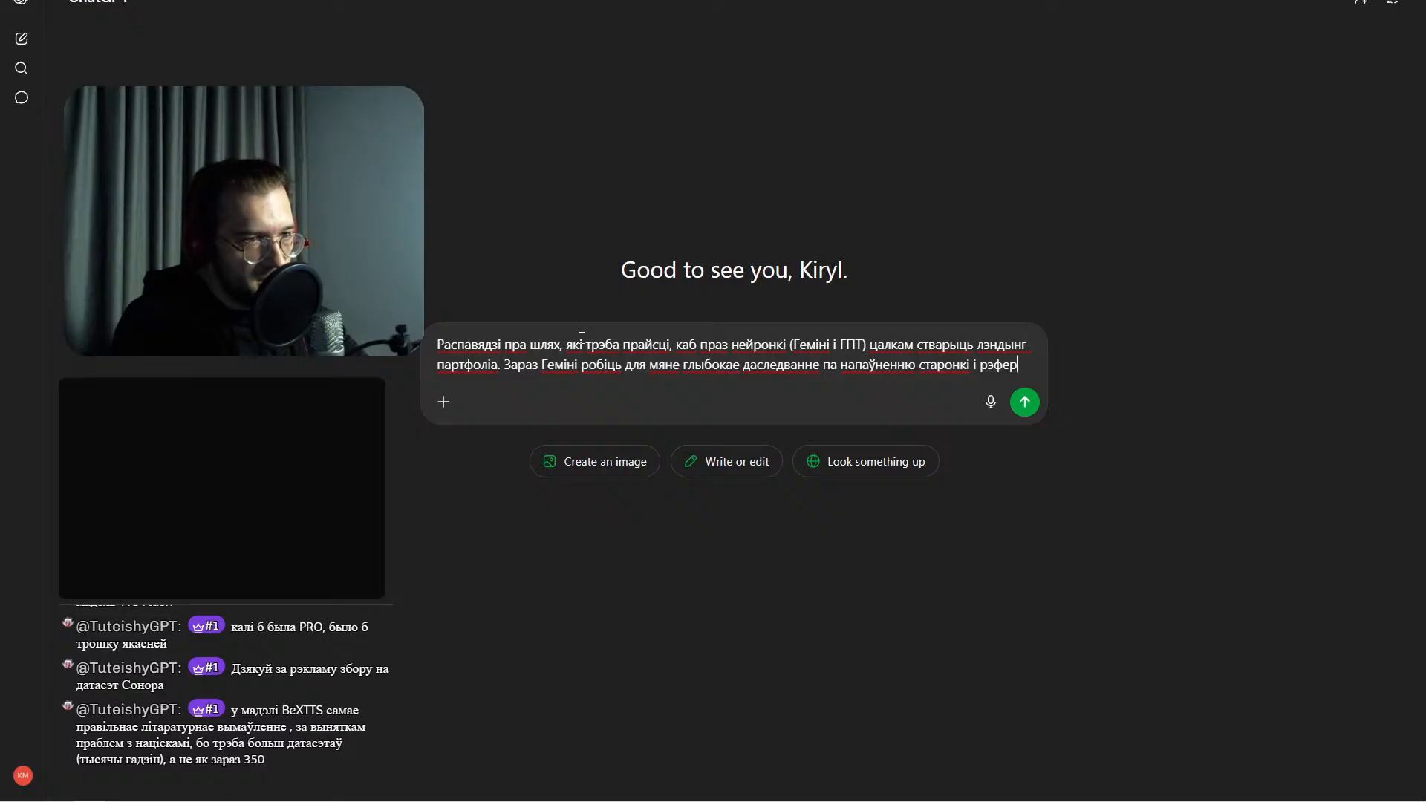
text(энсах)
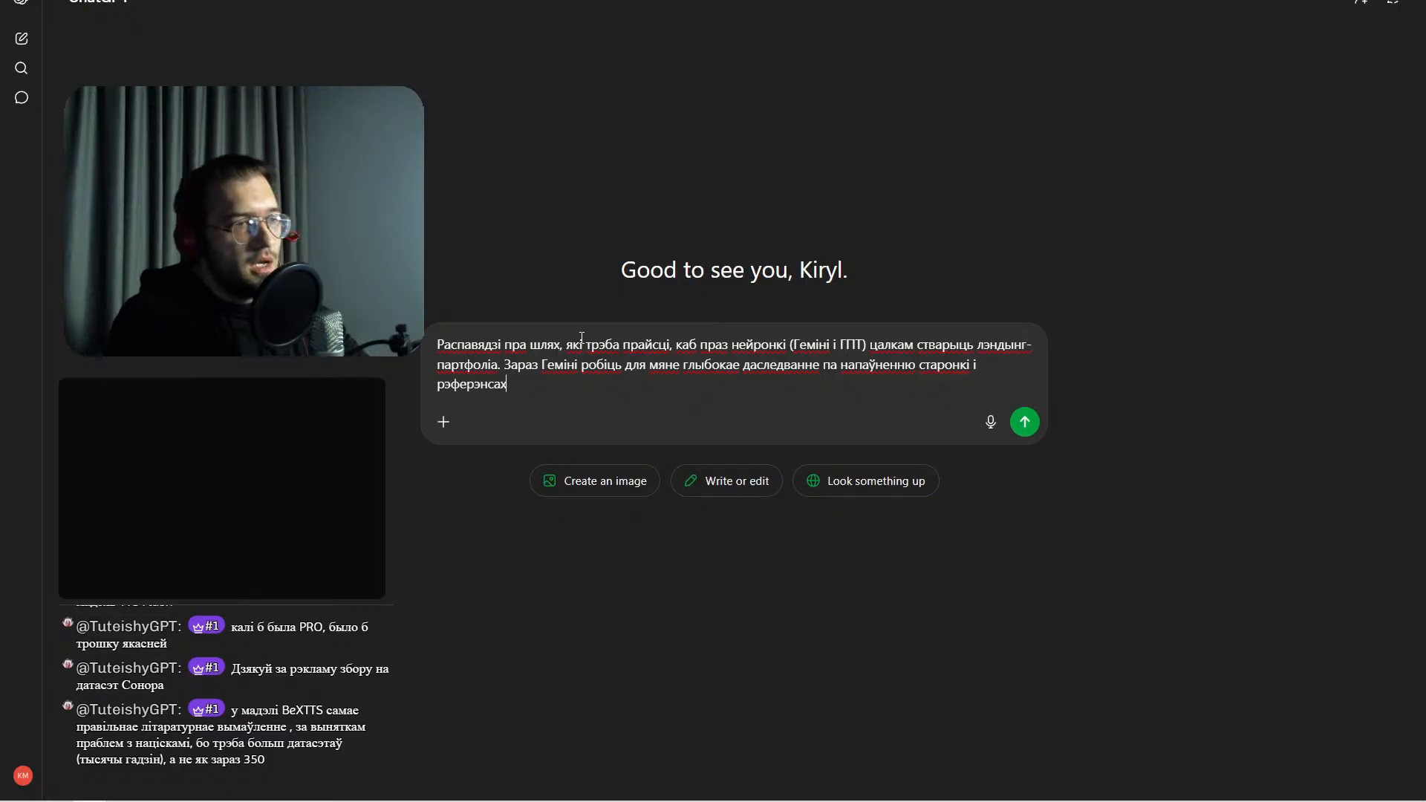
text(, ін)
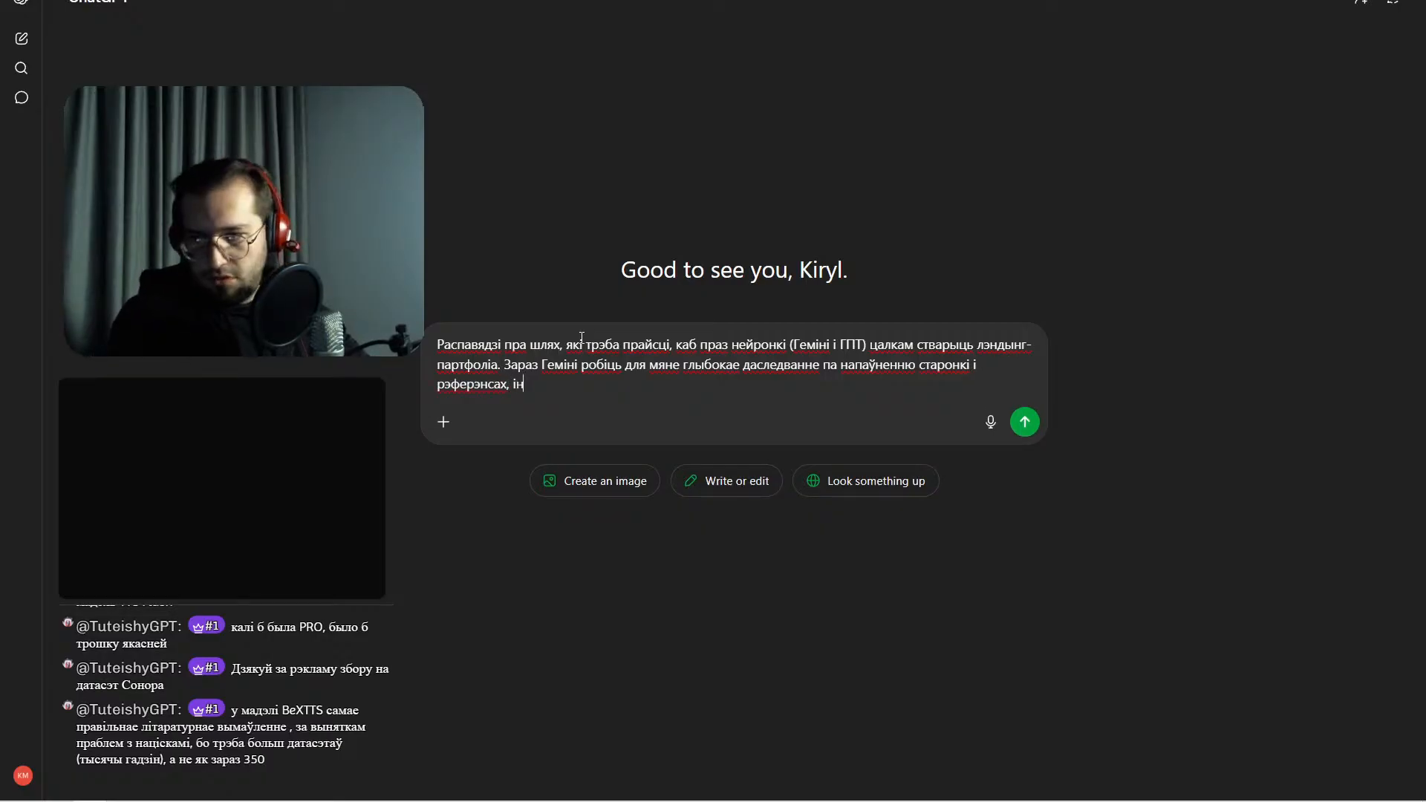
text(фармацы)
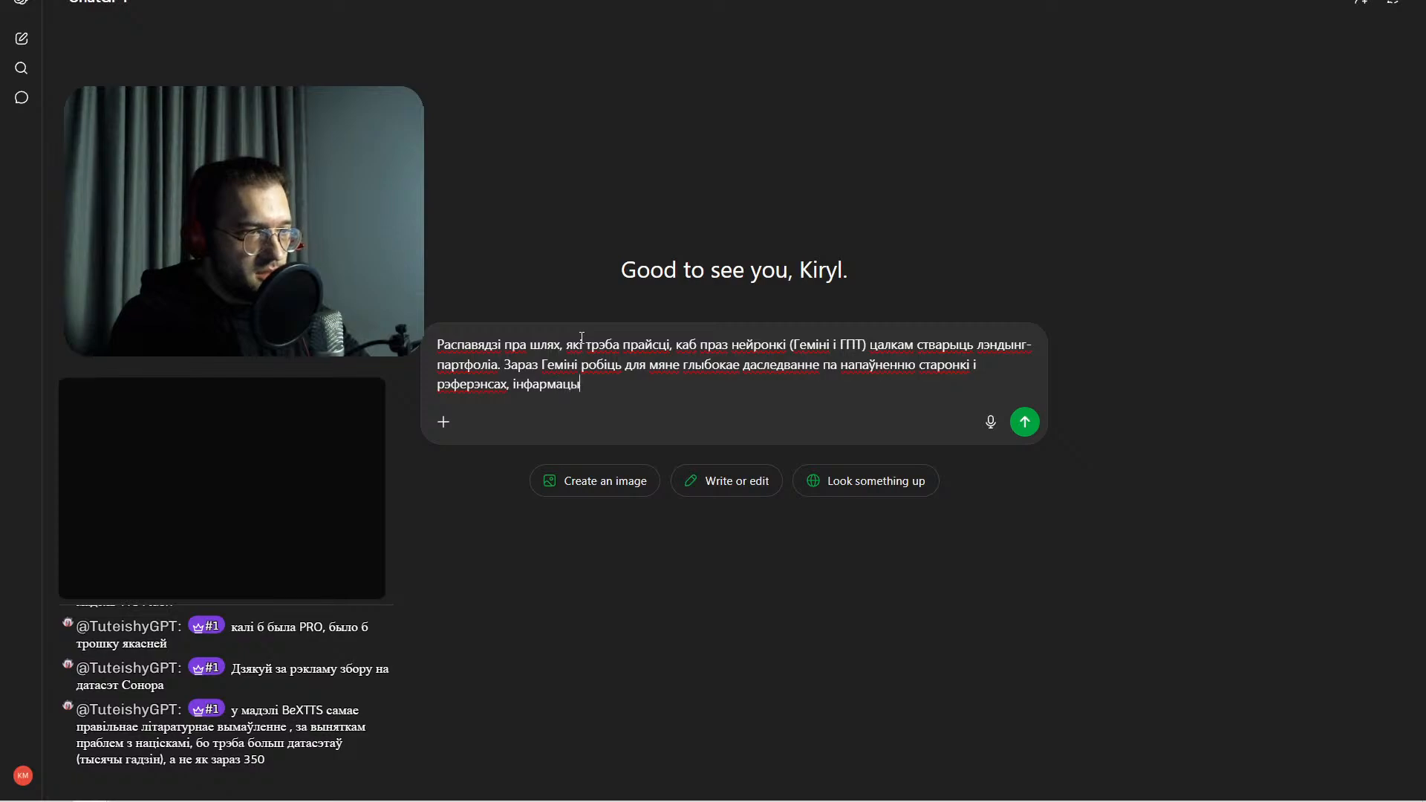
text(ю я складу ў НотбукЛМ)
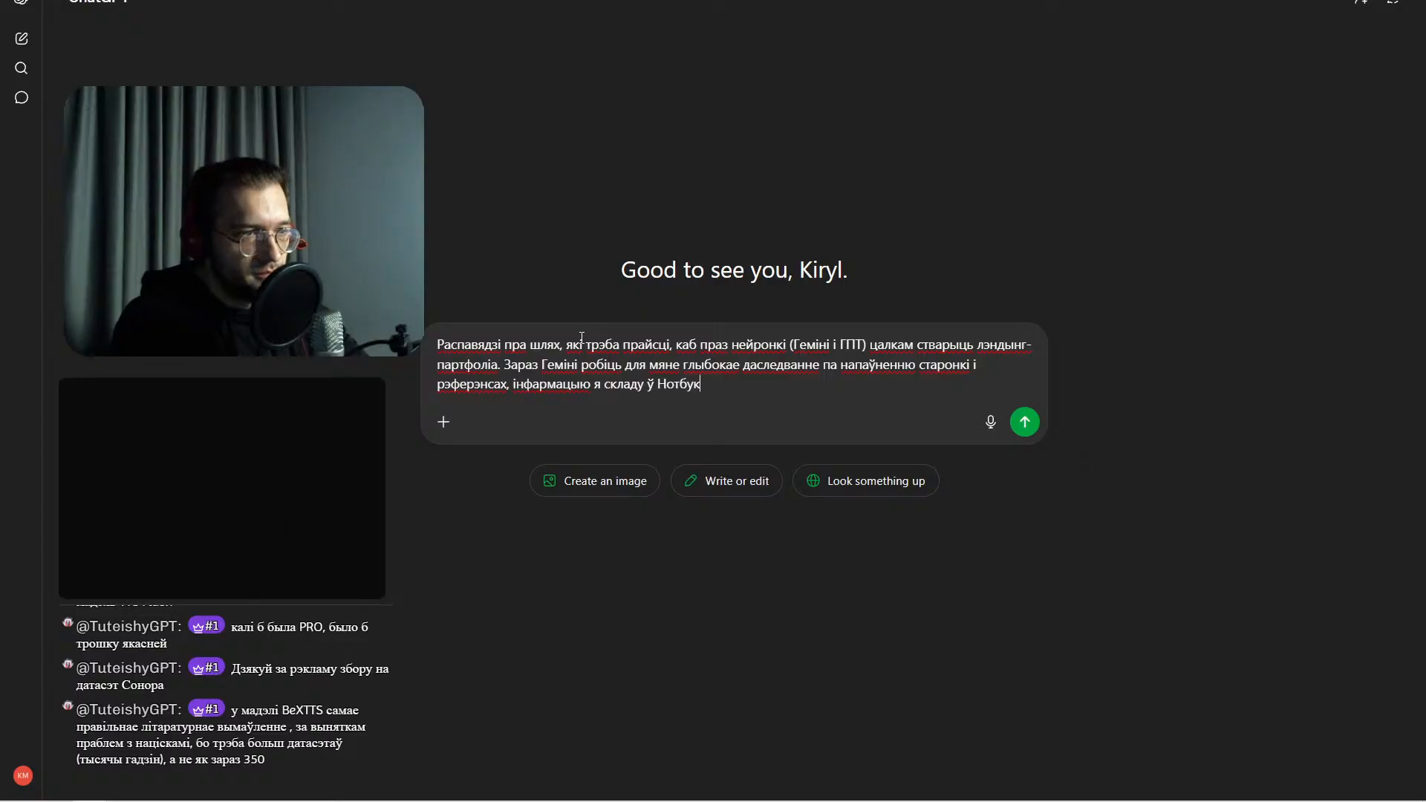
key(Return)
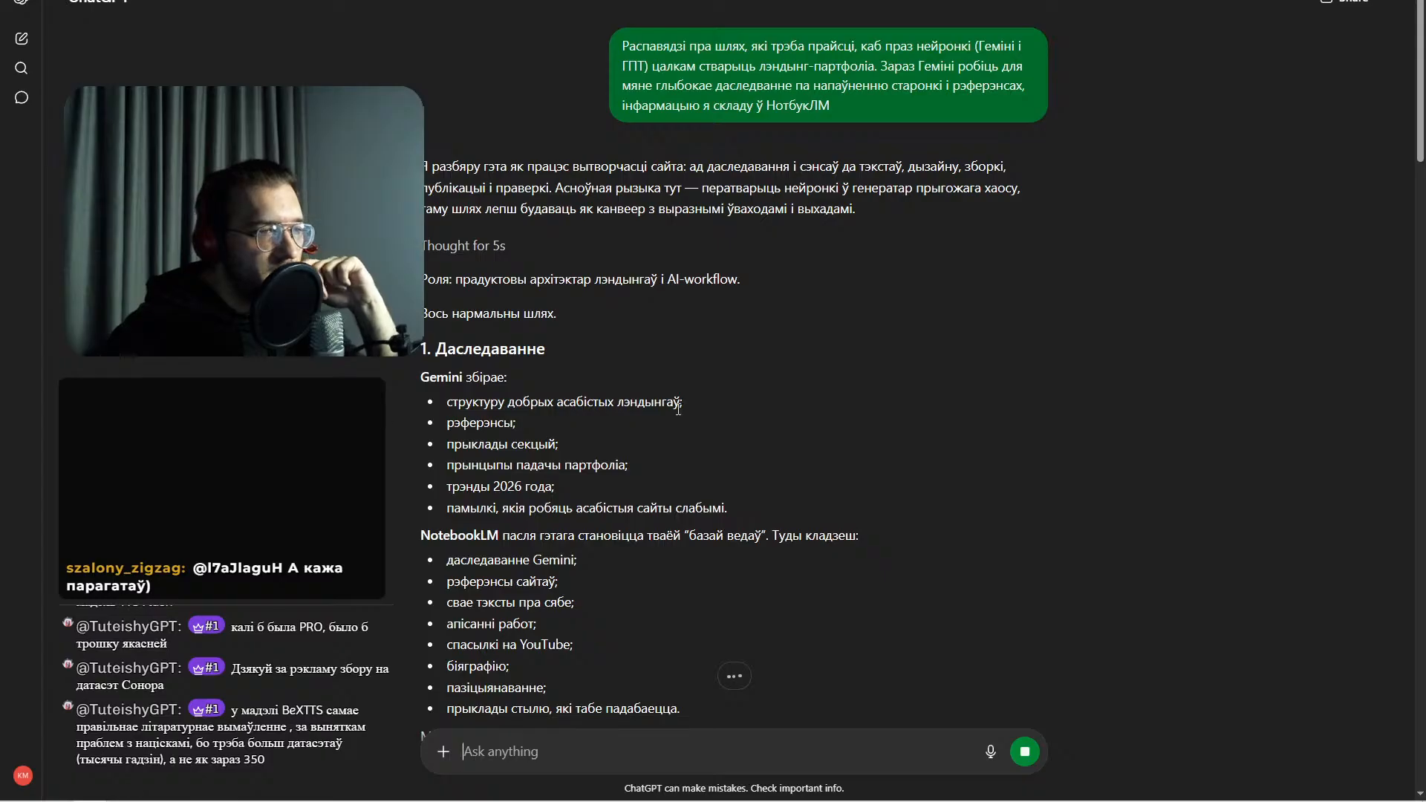
- Read the "1. Даследаванне" section of the answer, following its list of materials to put into NotebookLM
scroll(678, 408, down, 3)
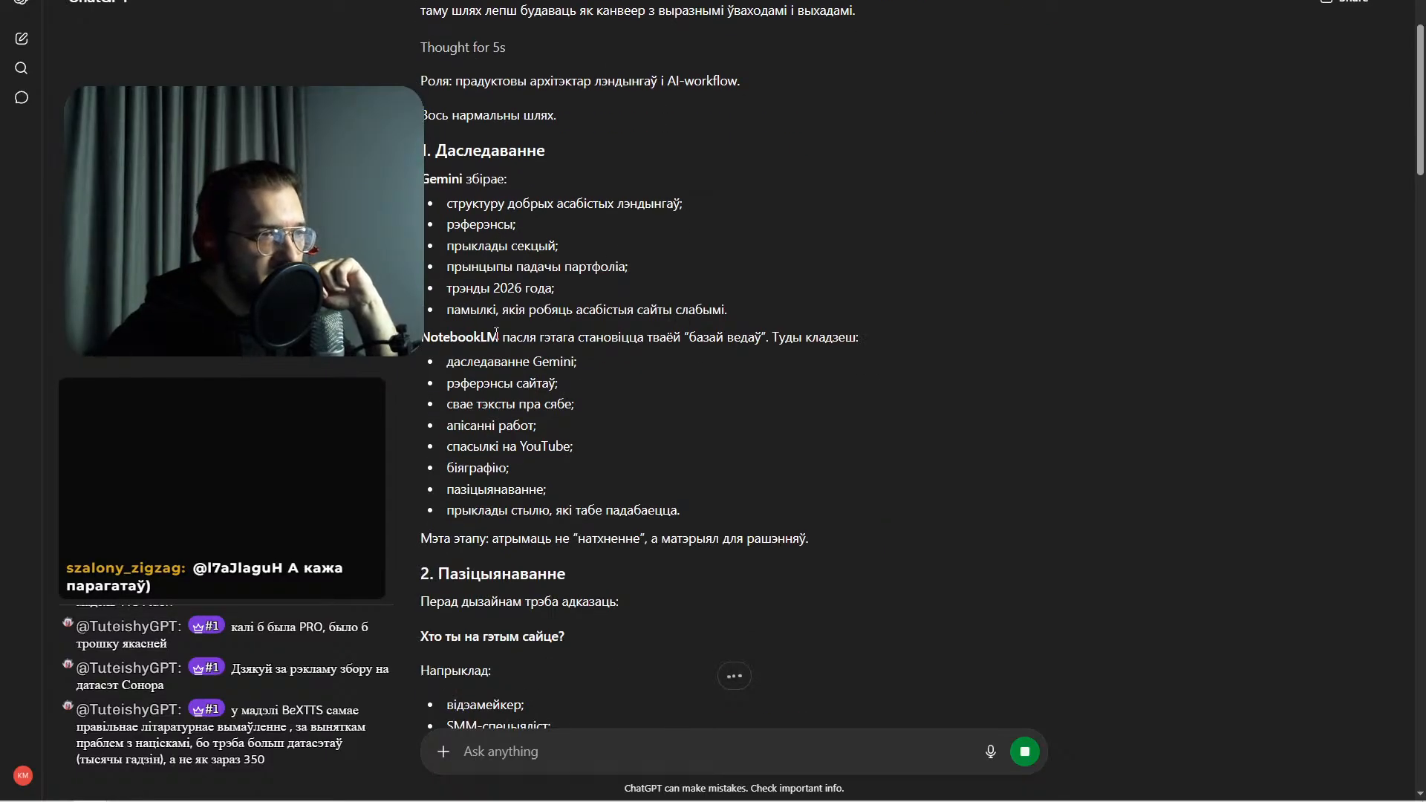
drag(467, 362, 593, 504)
click(593, 503)
scroll(466, 408, down, 3)
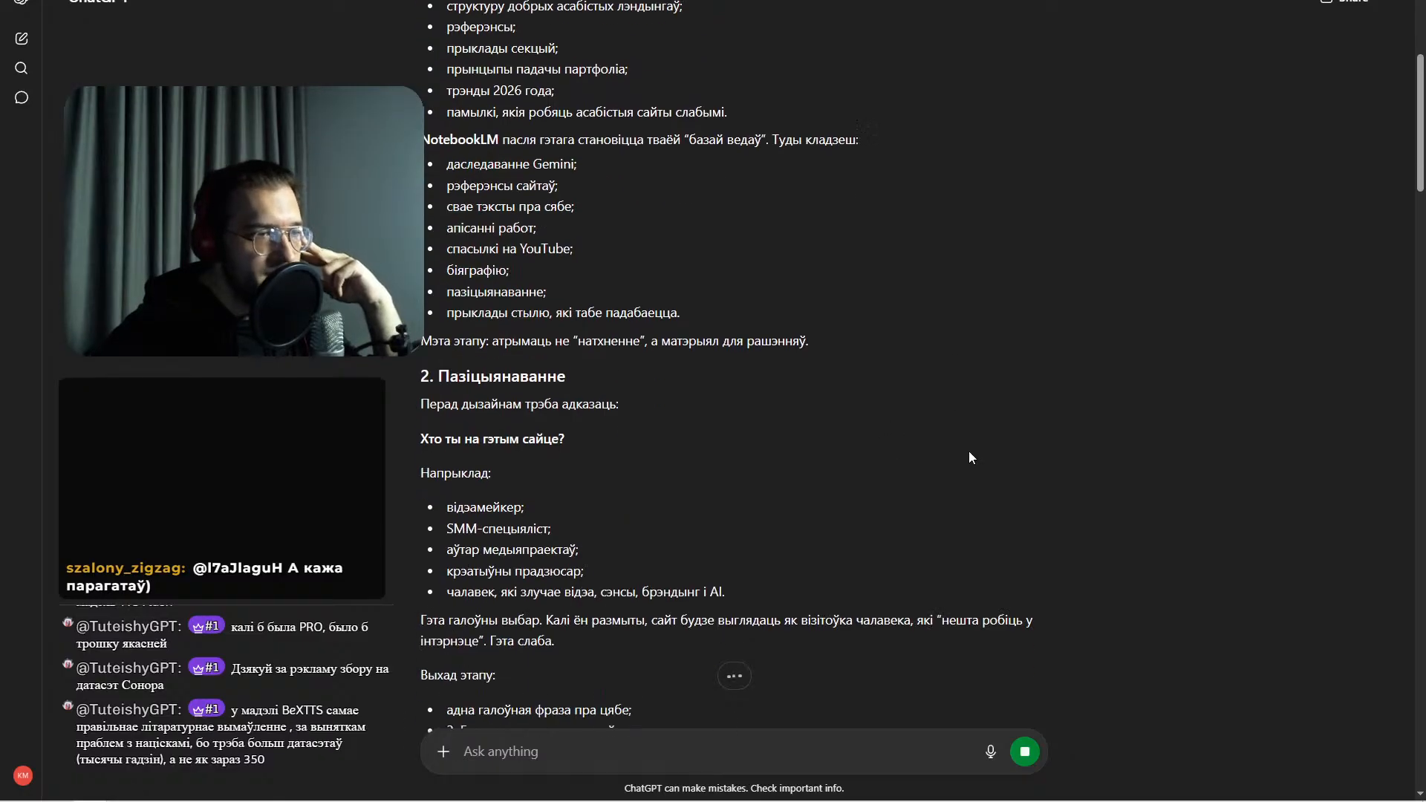
- Read the "2. Пазіцыянаванне" and "3. Архітэктура старонкі" sections, highlighting the question "Хто ты на гэтым сайце?" and the example roles
scroll(469, 386, down, 3)
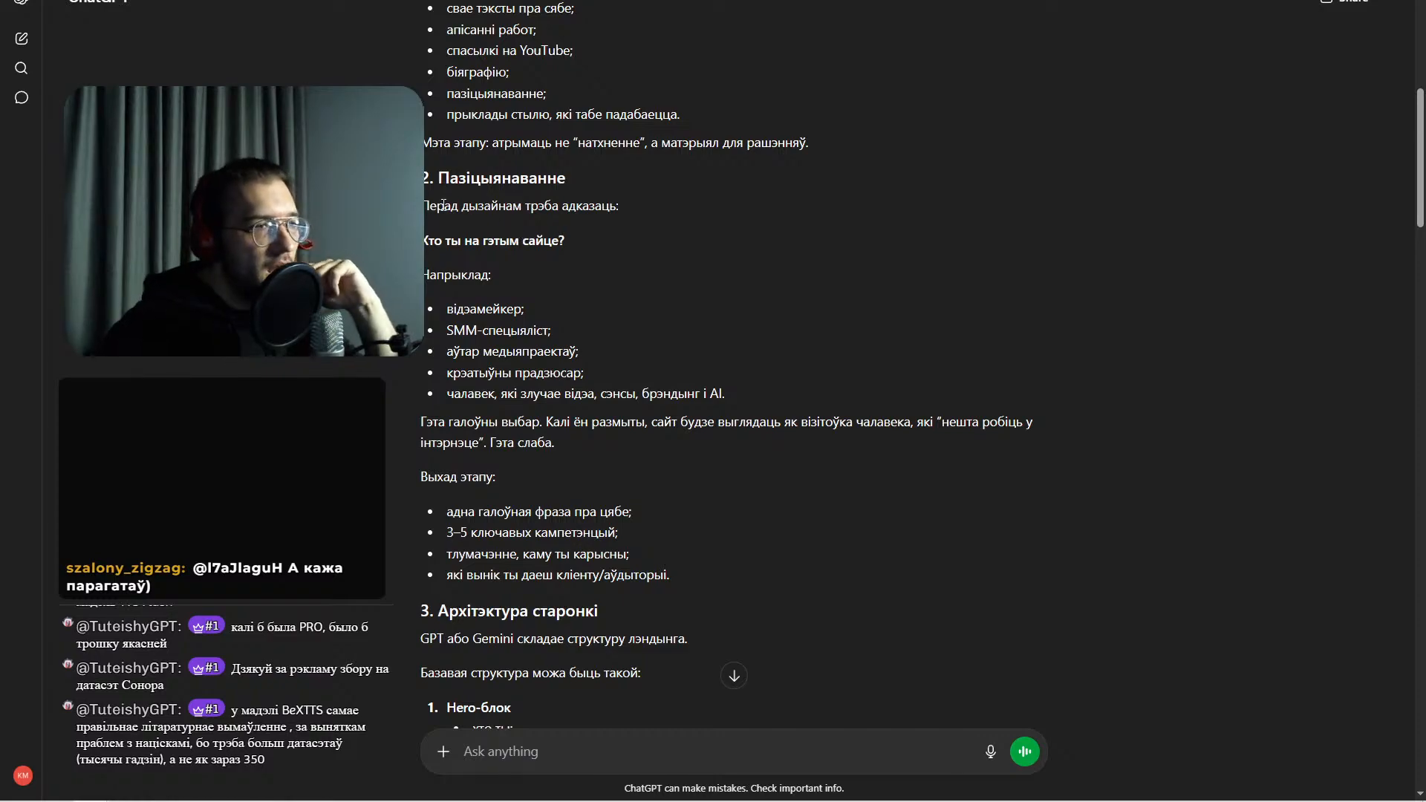
drag(422, 205, 618, 236)
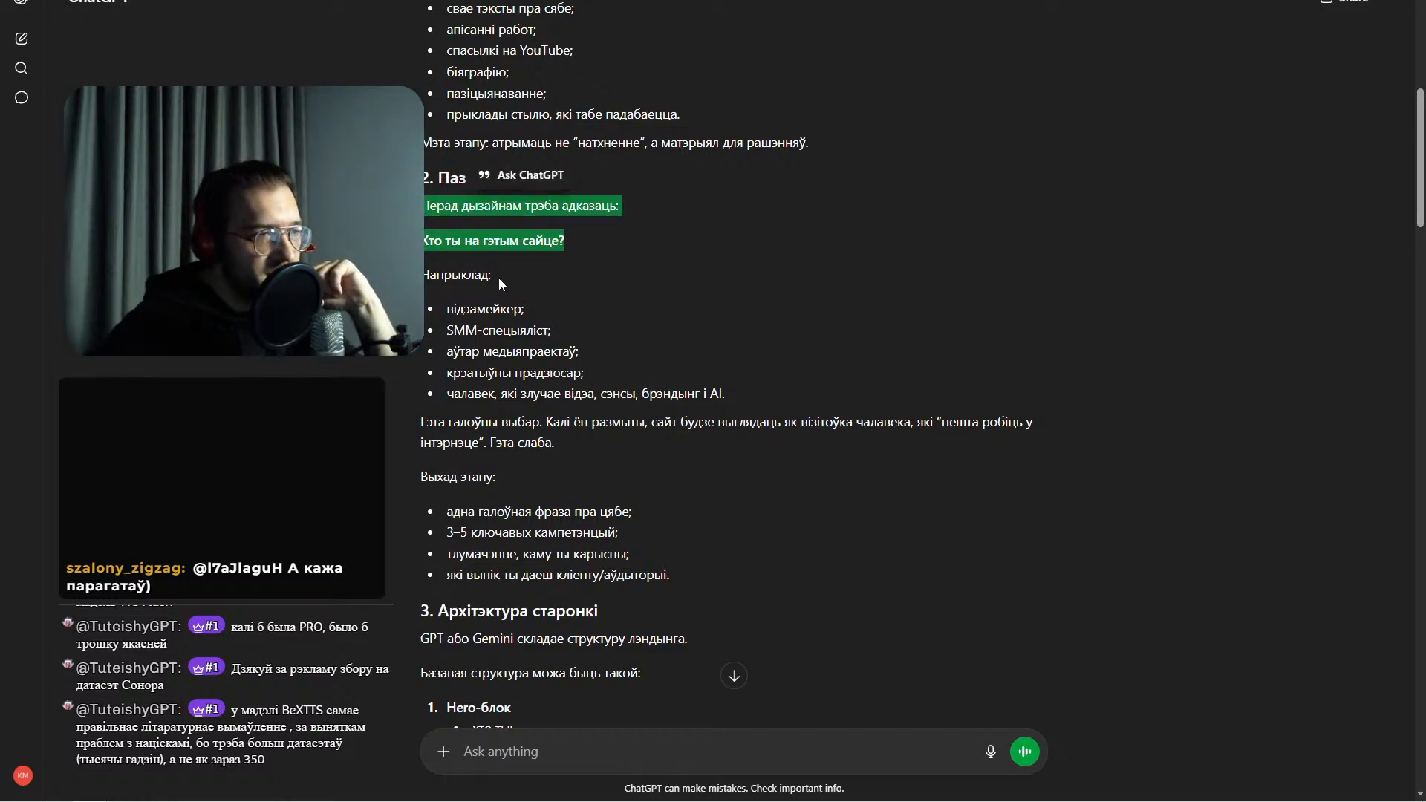
drag(451, 306, 512, 373)
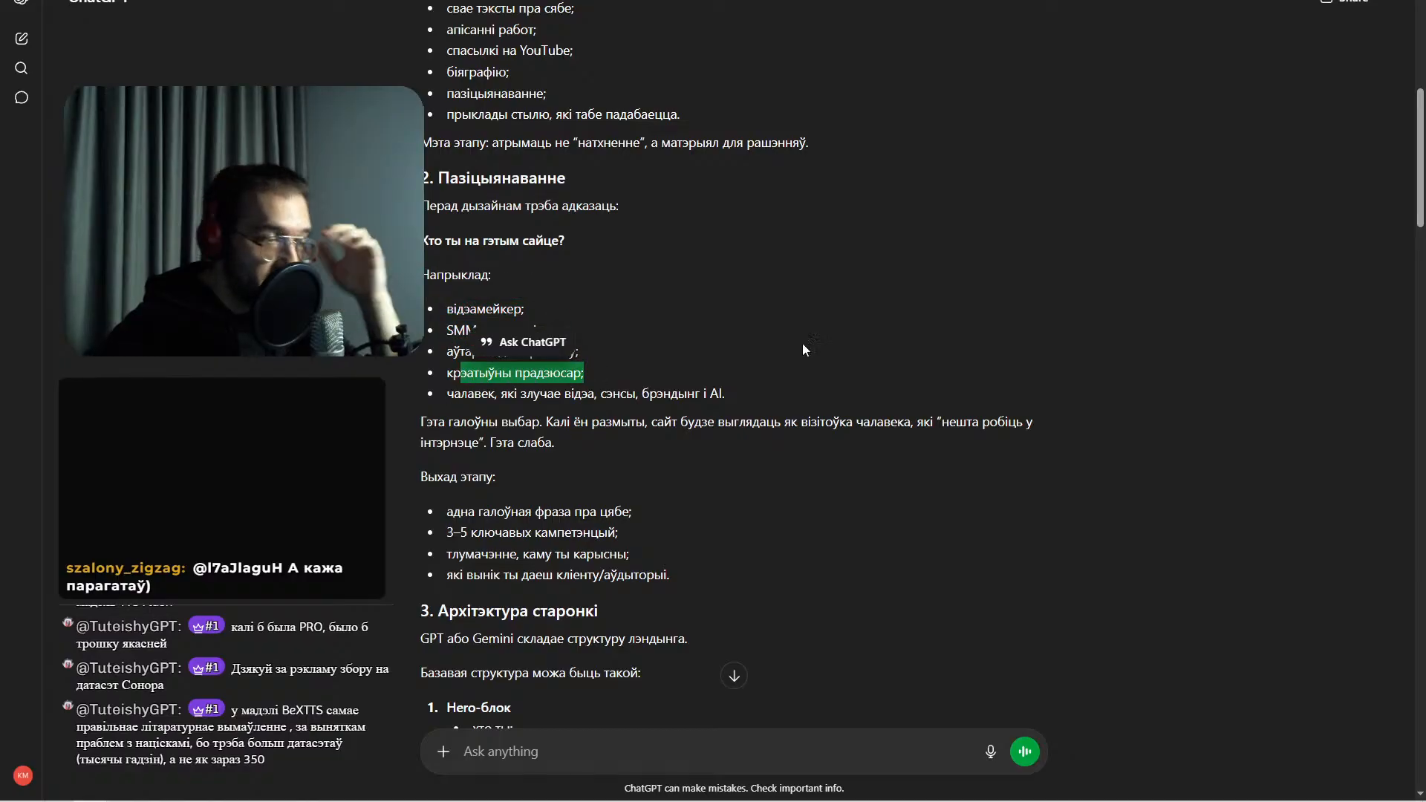
click(821, 344)
scroll(820, 348, down, 3)
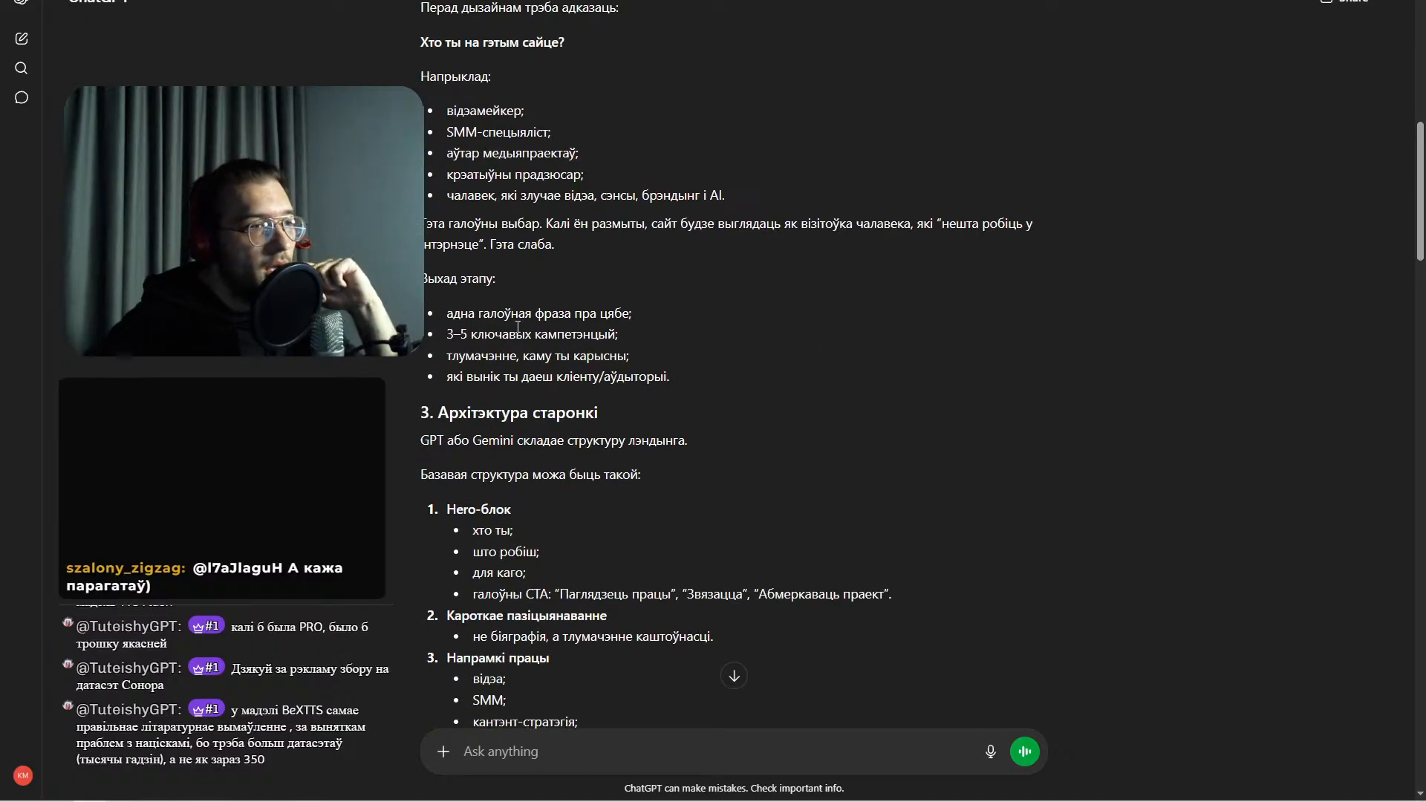
drag(446, 315, 446, 377)
click(931, 382)
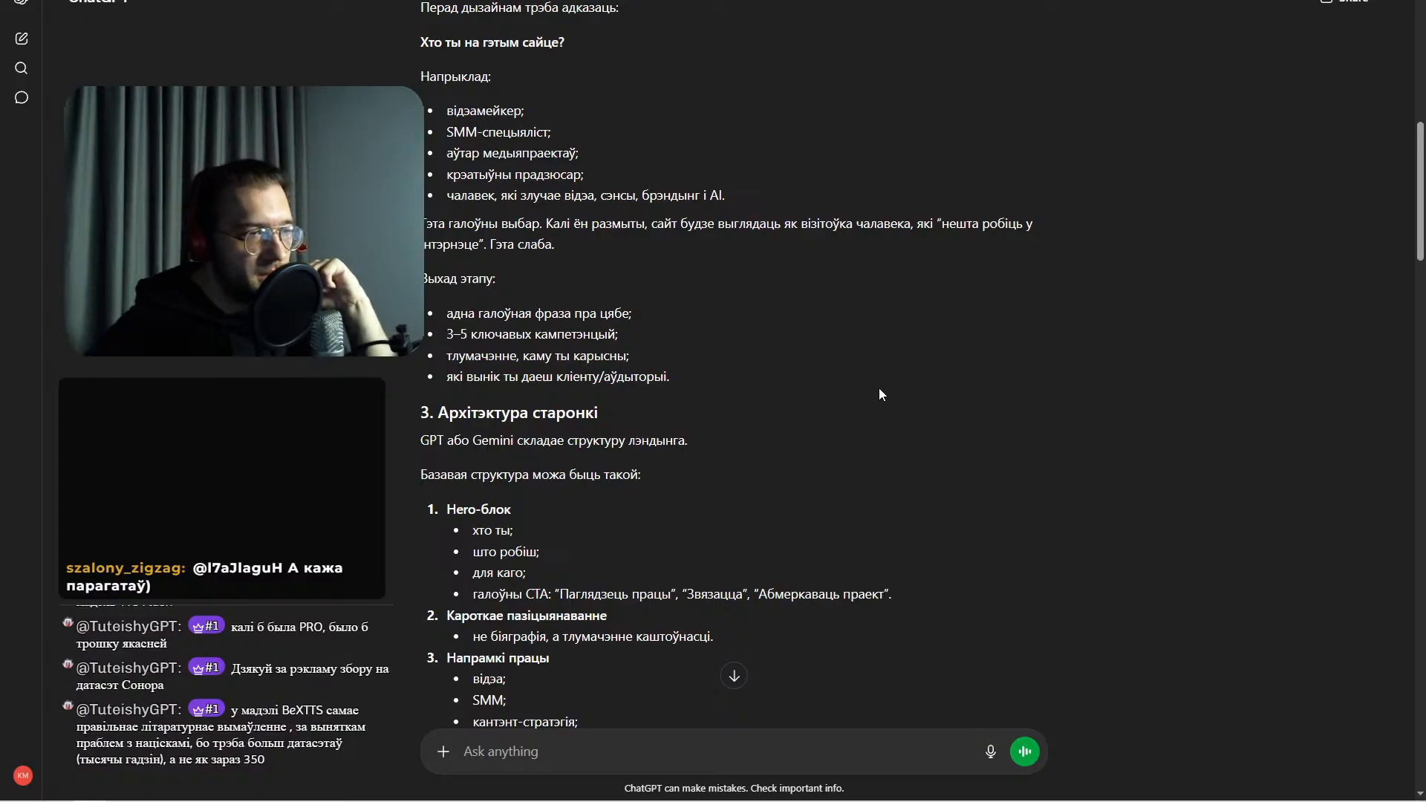
scroll(879, 388, down, 3)
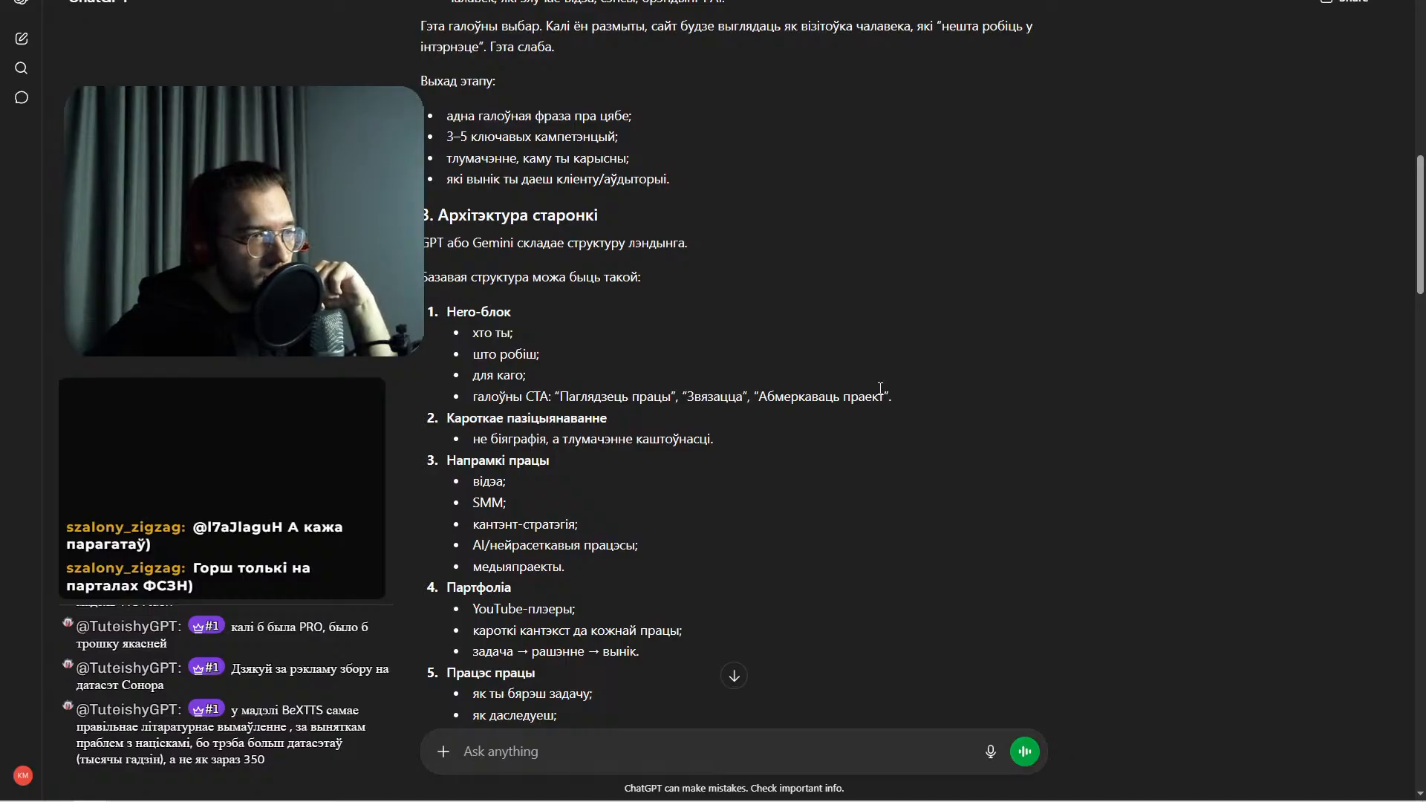
scroll(879, 388, down, 3)
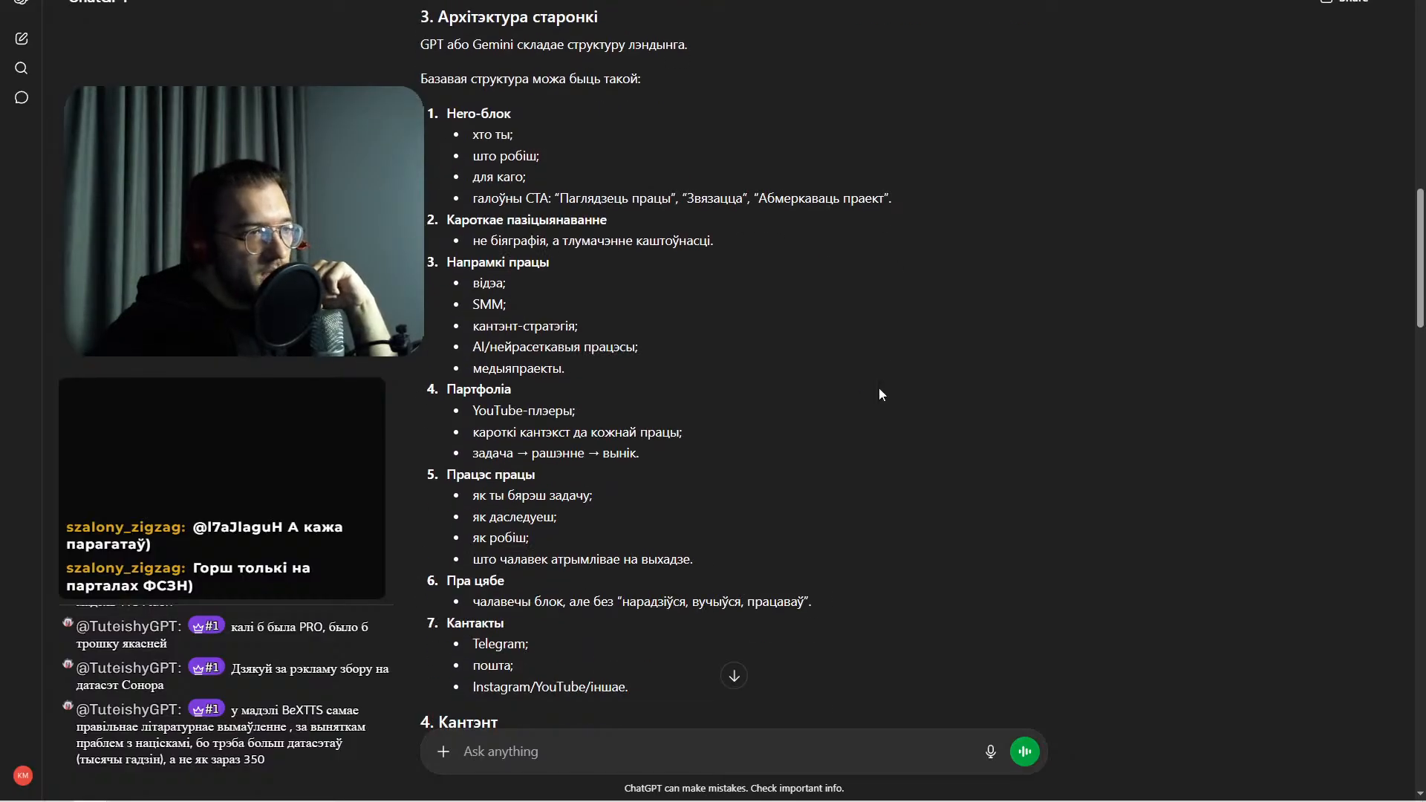
- Switch to Gemini and skim the personal-brand Deep Research report, from its tables of links down to the source list
key(alt+Tab)
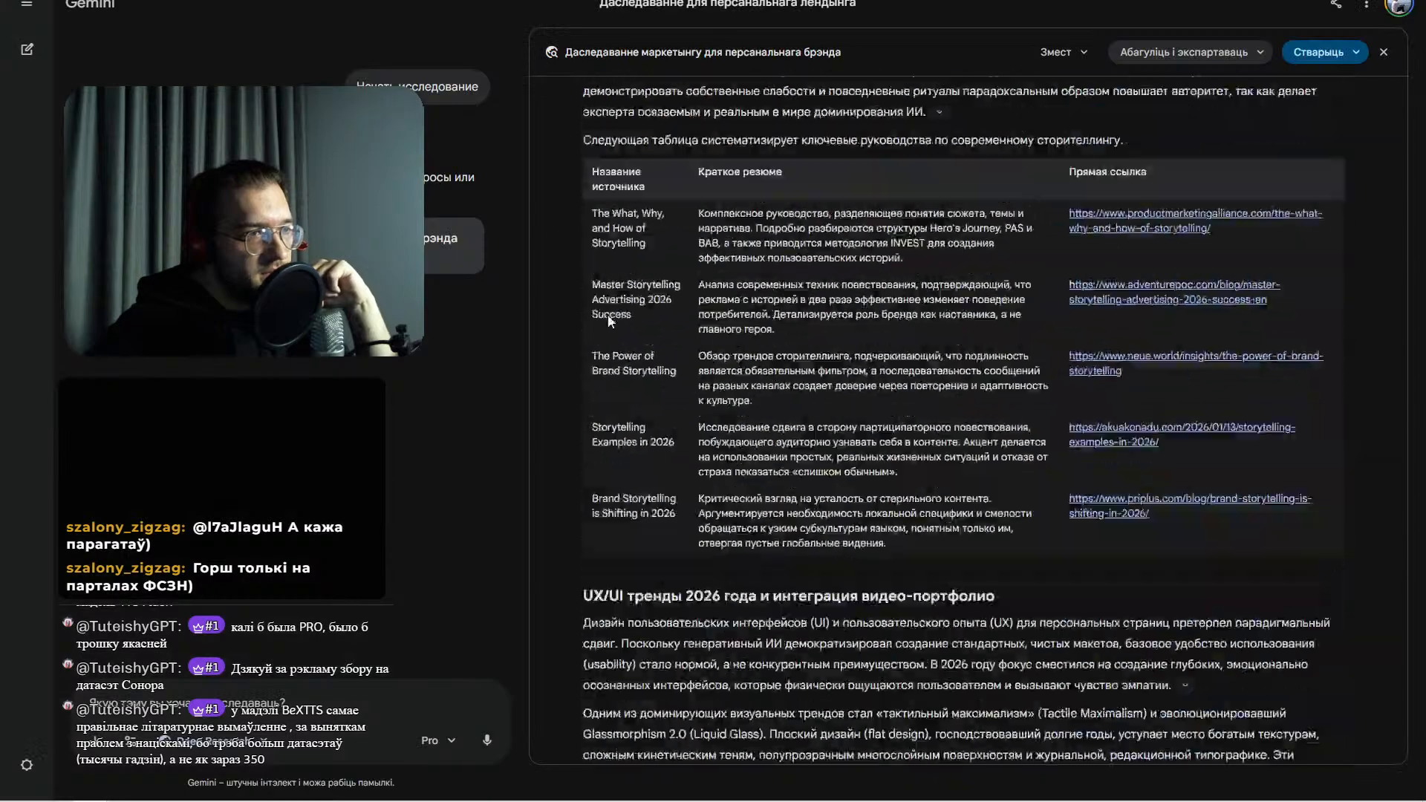
scroll(642, 322, down, 10)
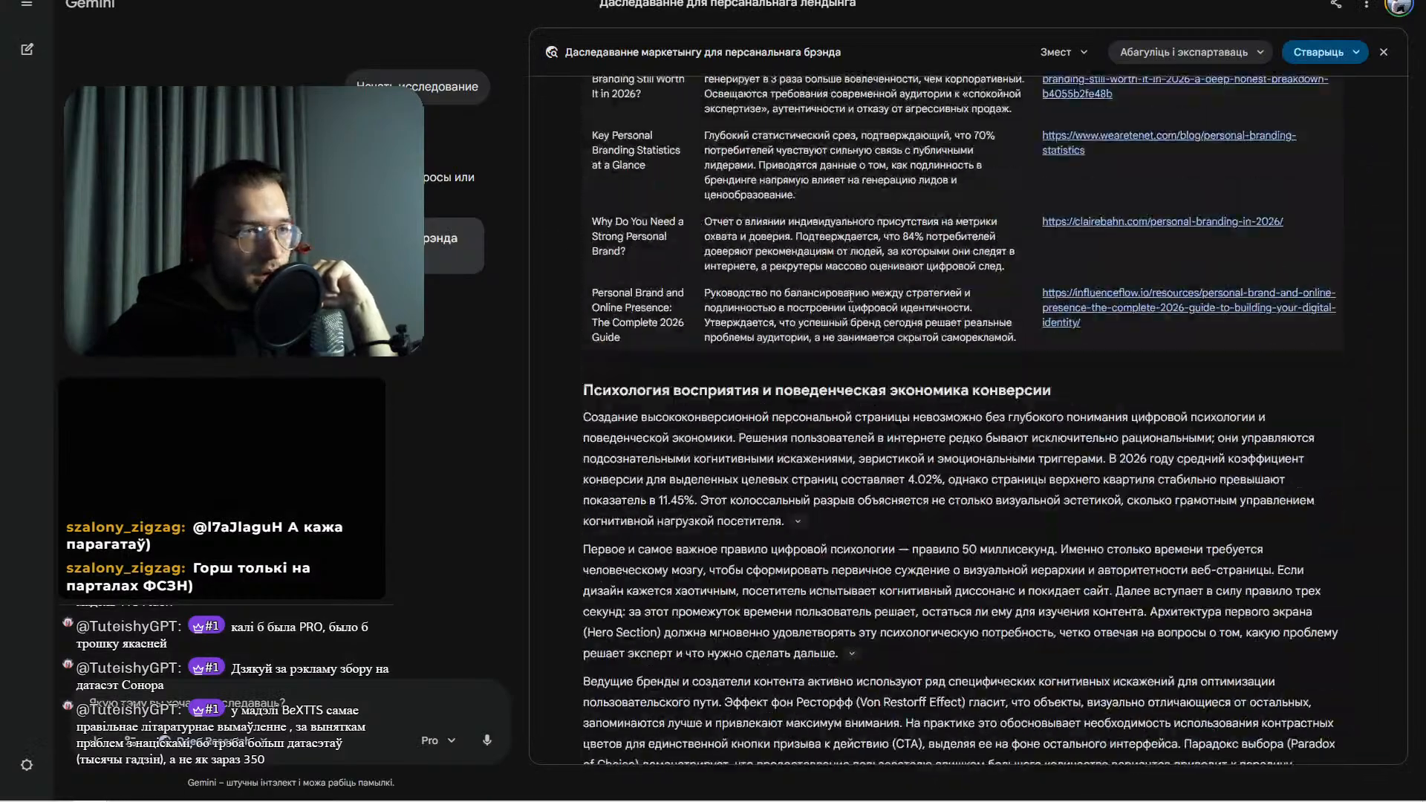
scroll(850, 297, down, 20)
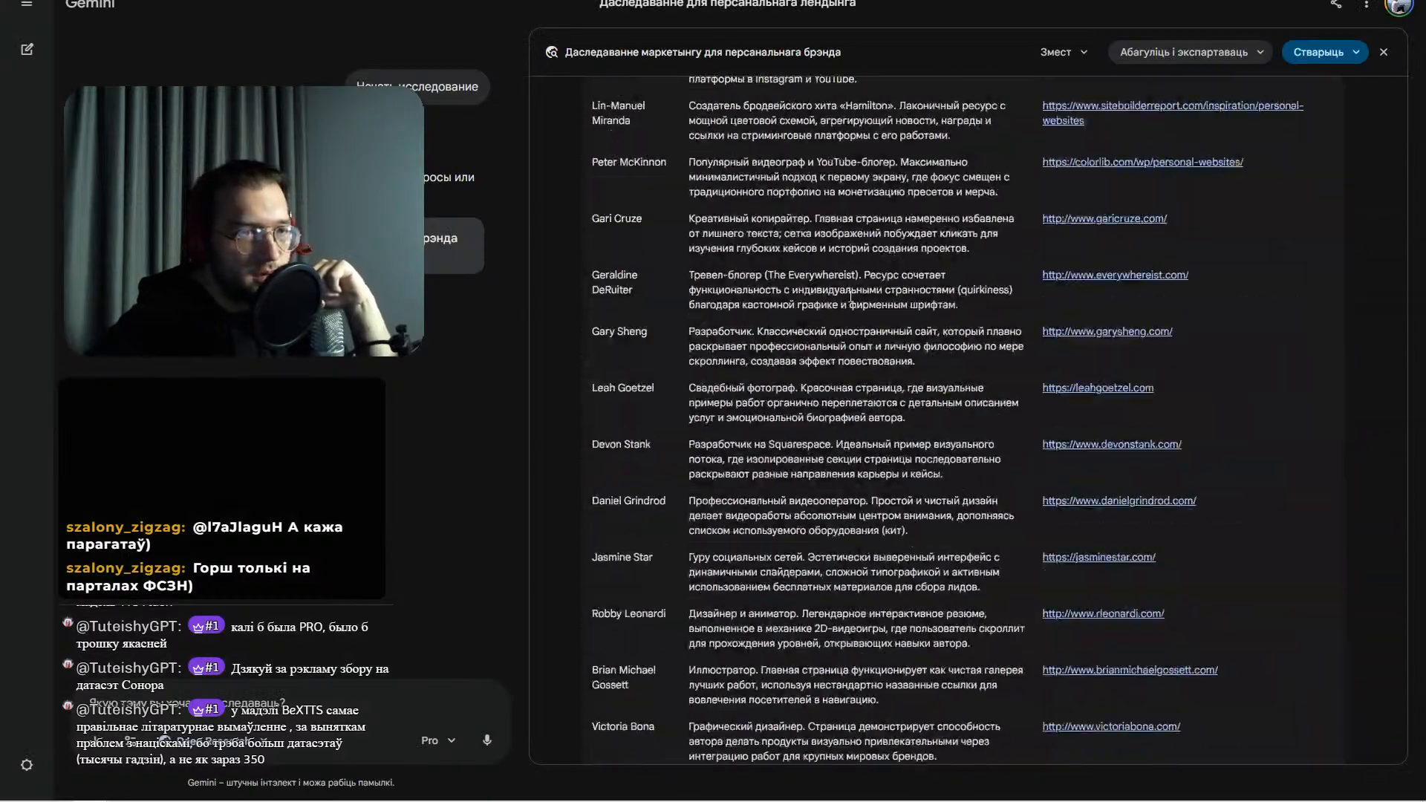
scroll(851, 295, down, 20)
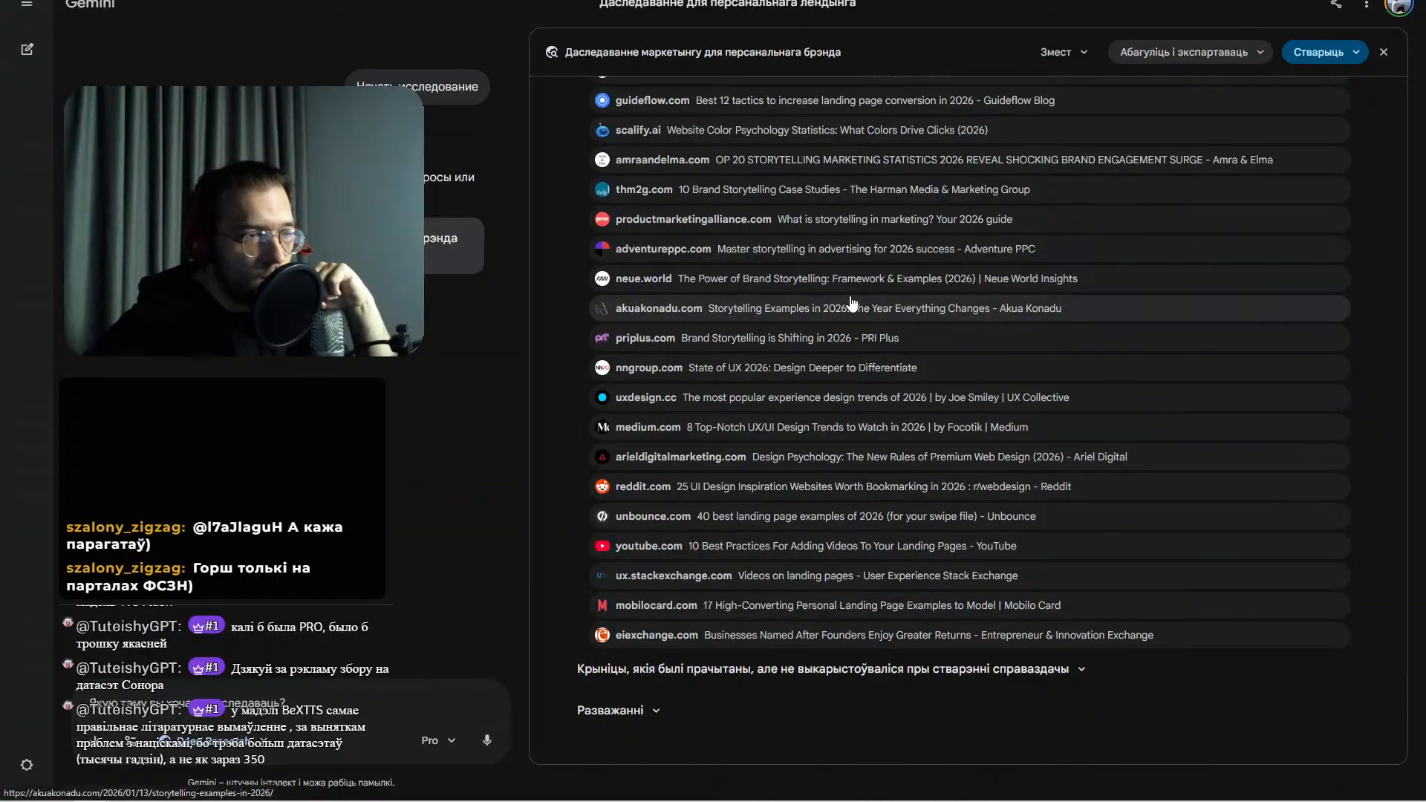
- Go back to the beginning of the report and read its title and the introductory section "Эволюция персонального брендинга в цифровой экономике 2026 года"
scroll(852, 305, up, 15)
scroll(823, 344, up, 20)
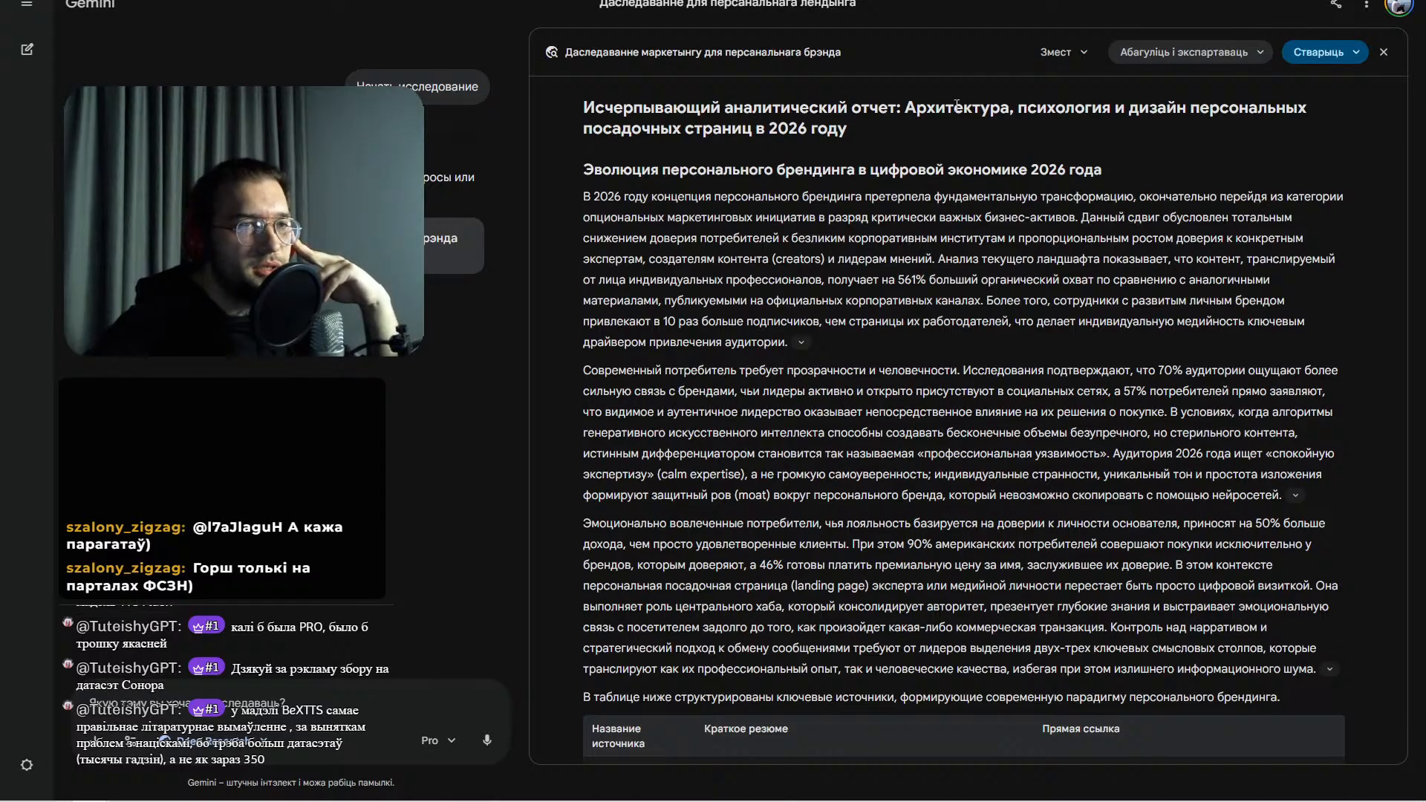
drag(1048, 107, 1187, 108)
drag(855, 132, 574, 107)
click(920, 135)
drag(663, 170, 1123, 167)
click(1150, 166)
scroll(1150, 166, down, 3)
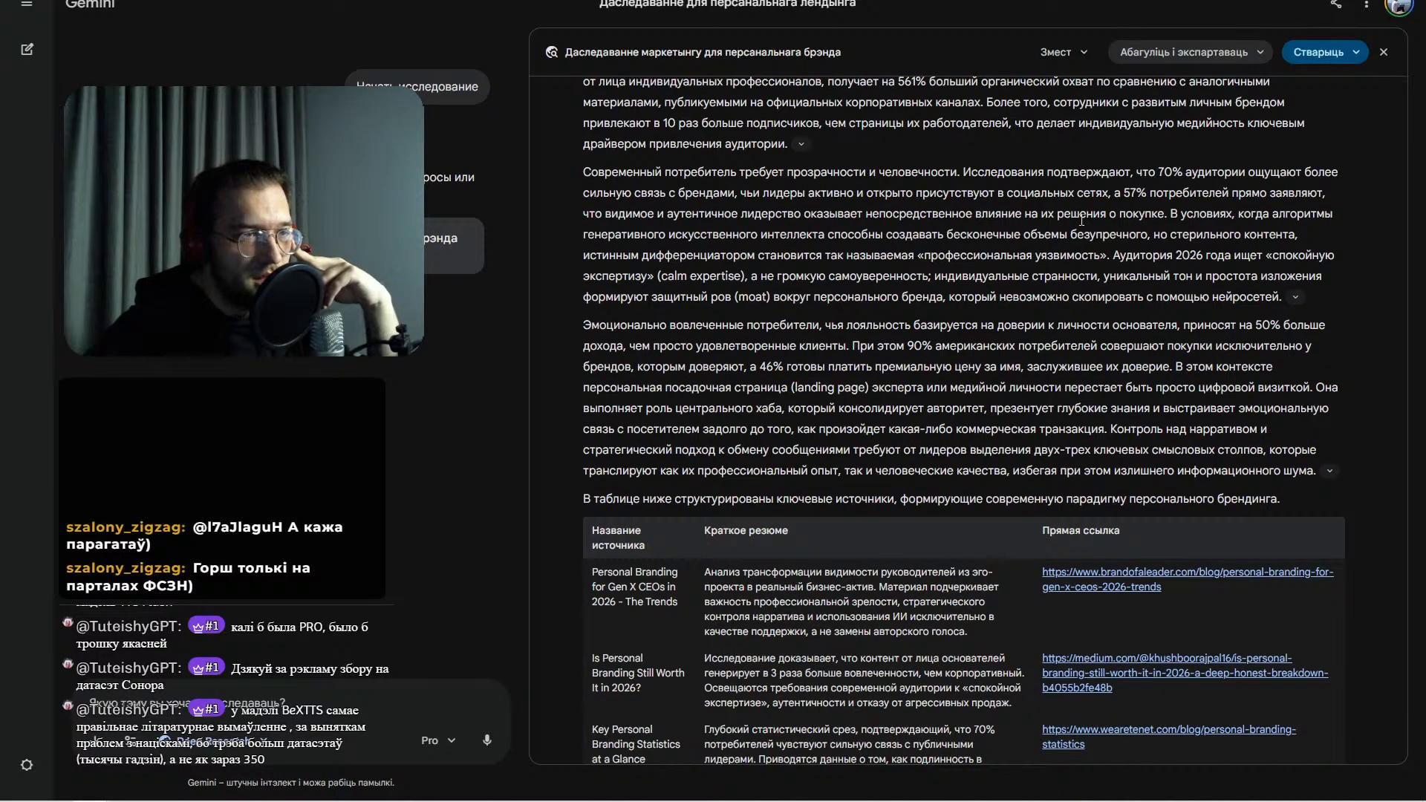
scroll(1055, 216, up, 3)
scroll(879, 242, down, 6)
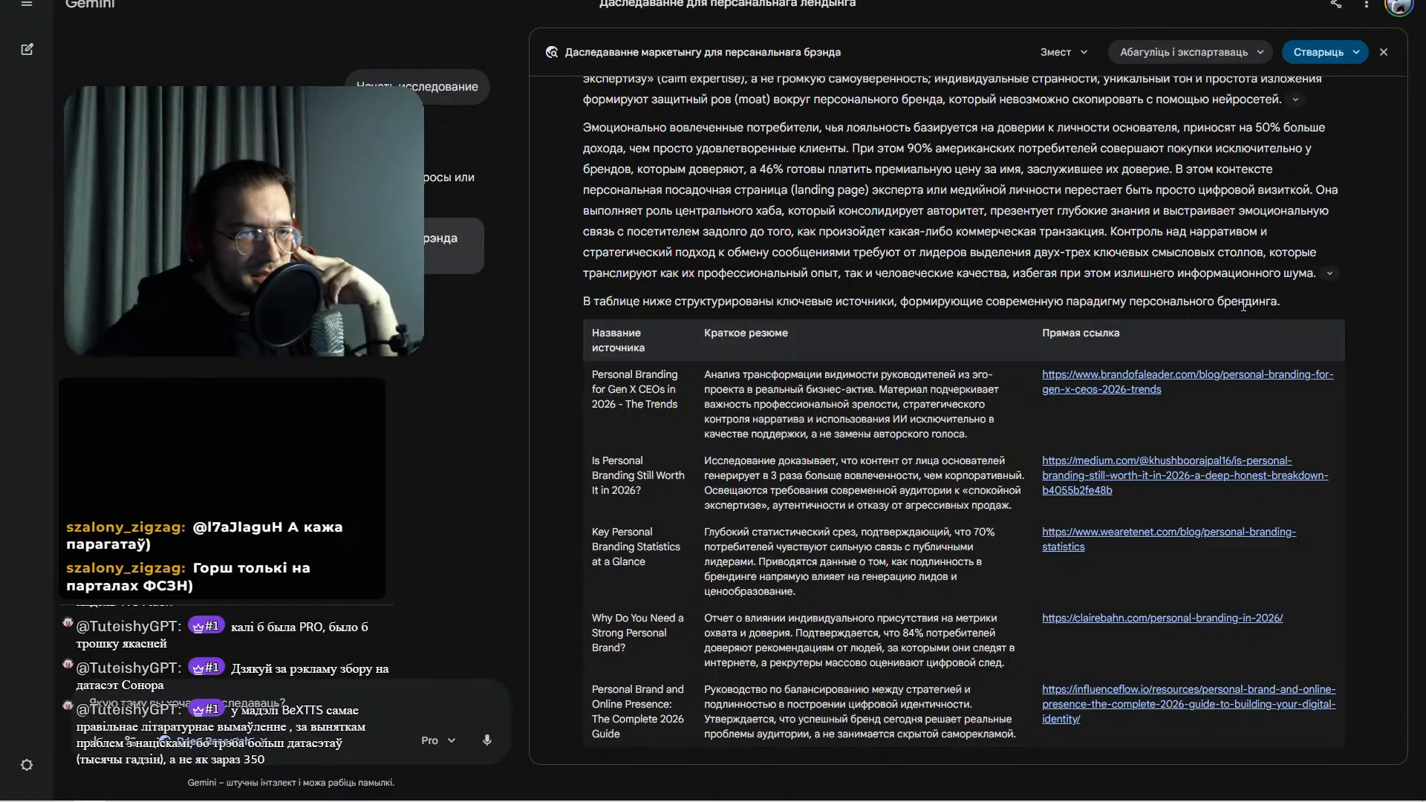
scroll(1242, 306, down, 3)
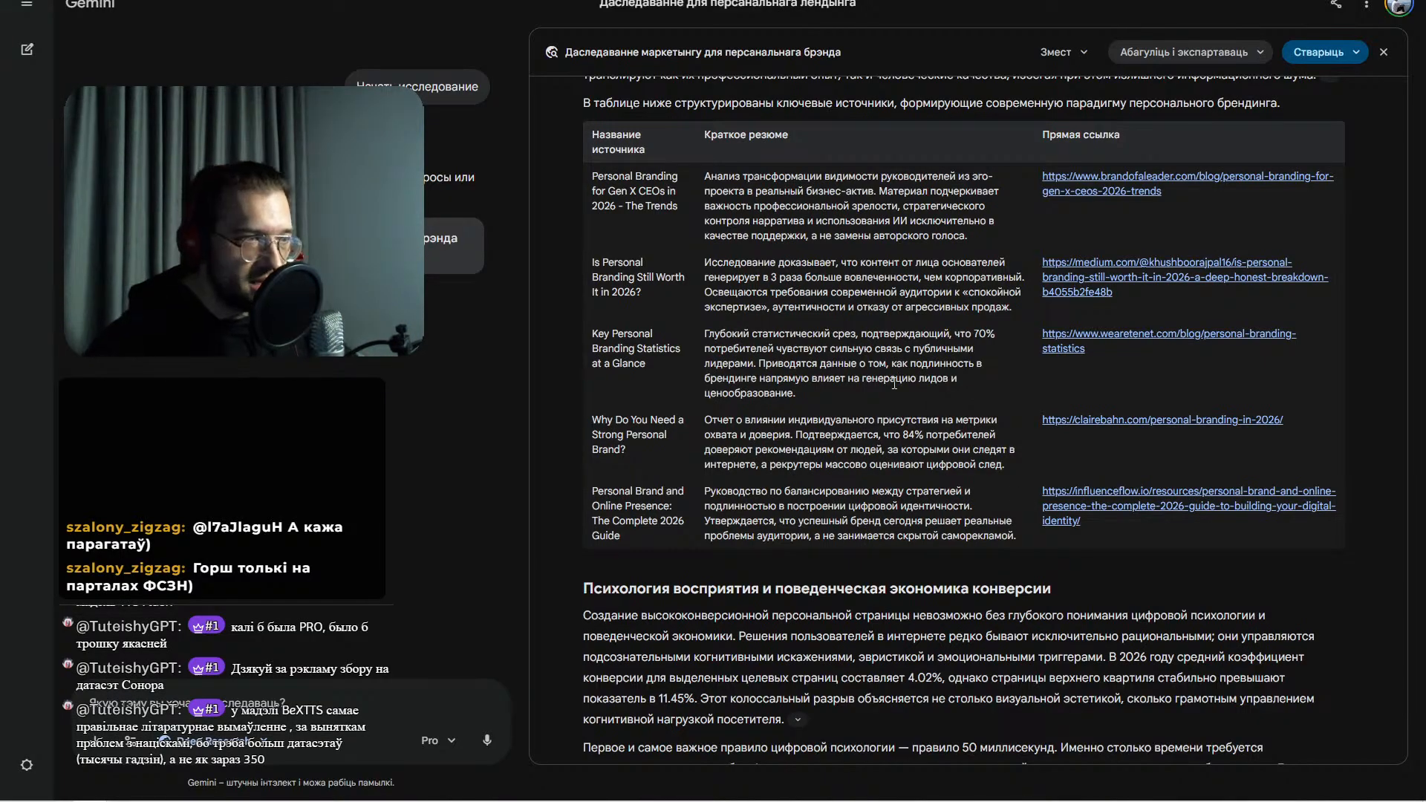
- Examine the personal-branding source table, highlighting its rows and the first three source titles
drag(595, 173, 1156, 523)
click(922, 364)
drag(675, 503, 887, 261)
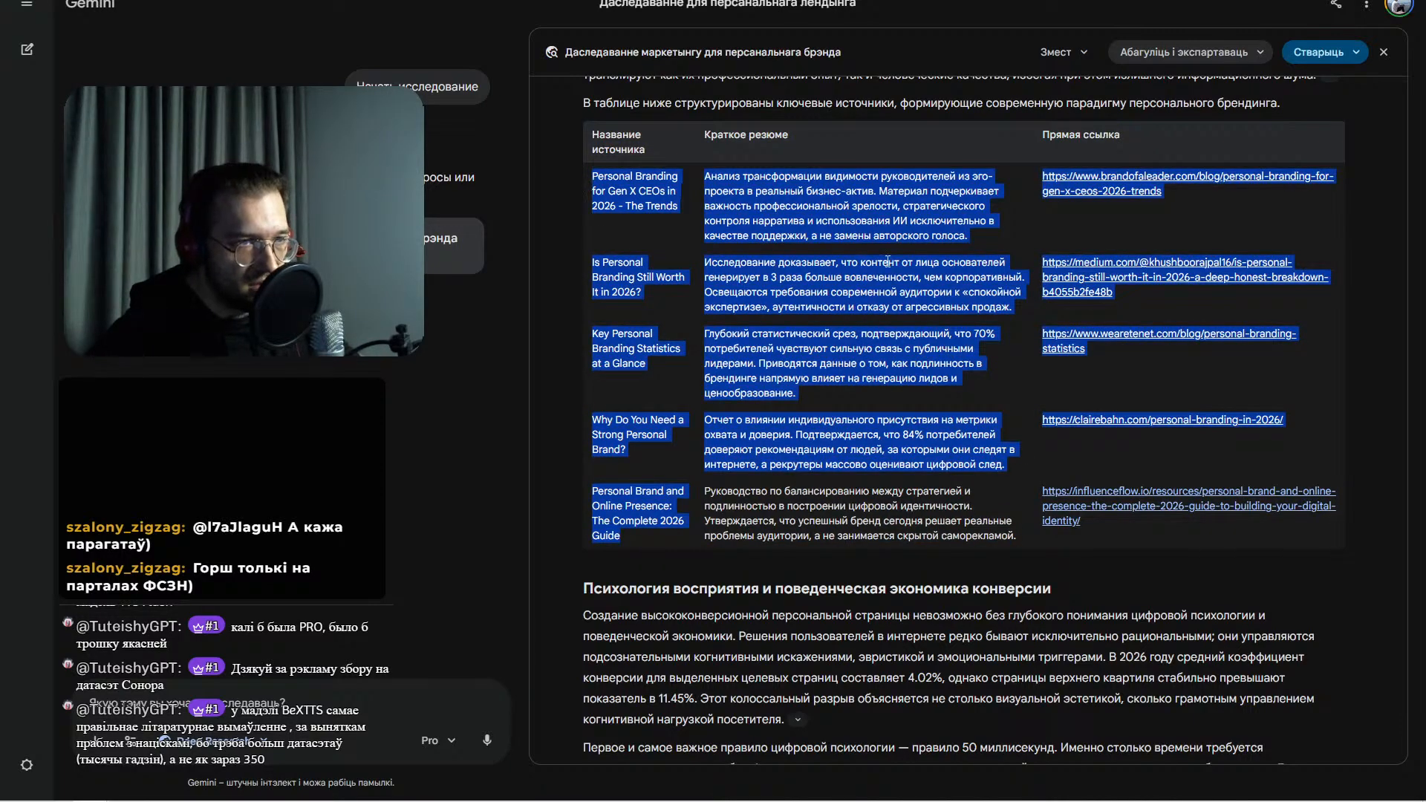
click(888, 261)
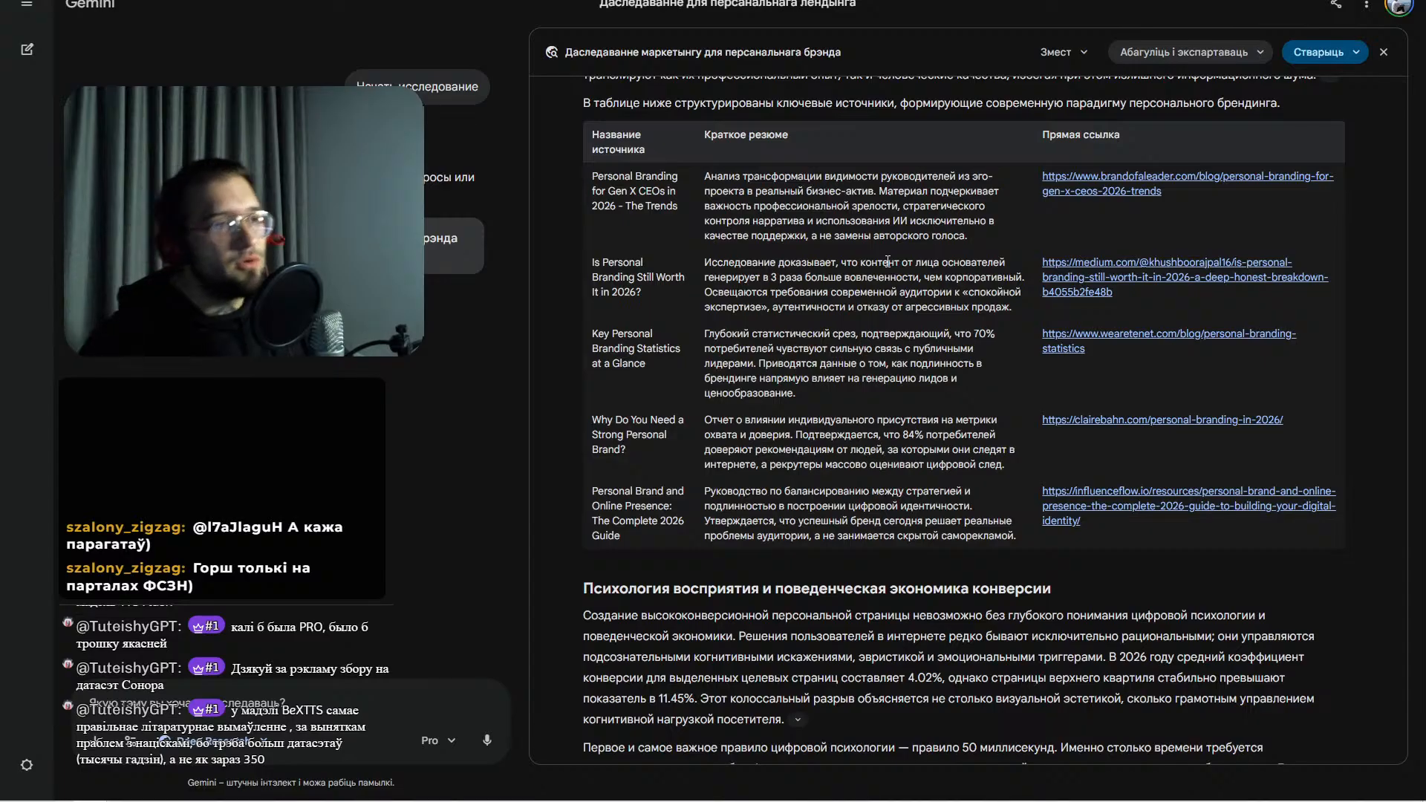
drag(689, 203, 591, 165)
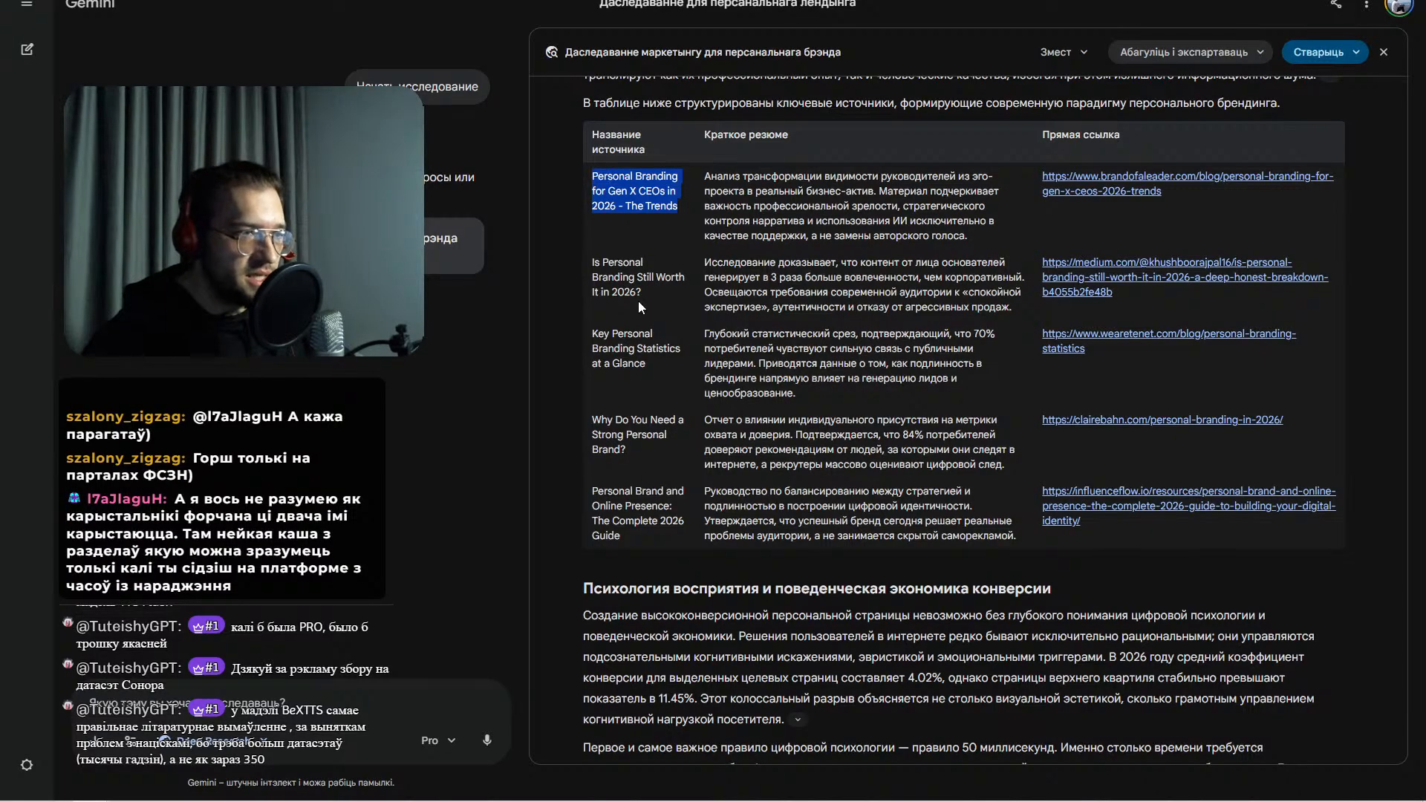
drag(639, 301, 585, 258)
drag(675, 370, 559, 321)
click(661, 376)
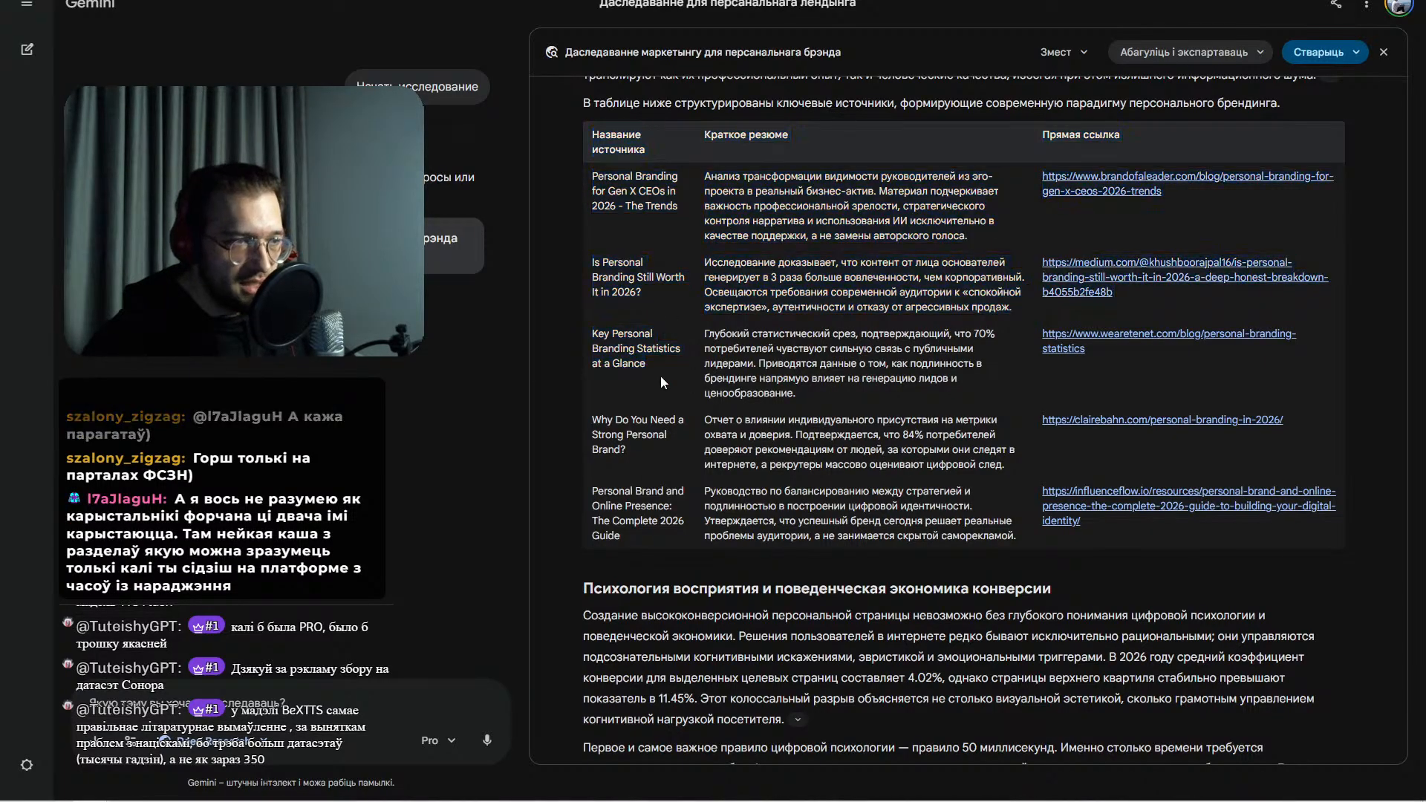
- Skim the section "Психология восприятия и поведенческая экономика конверсии" and its source table, highlighting the heading
scroll(693, 417, down, 5)
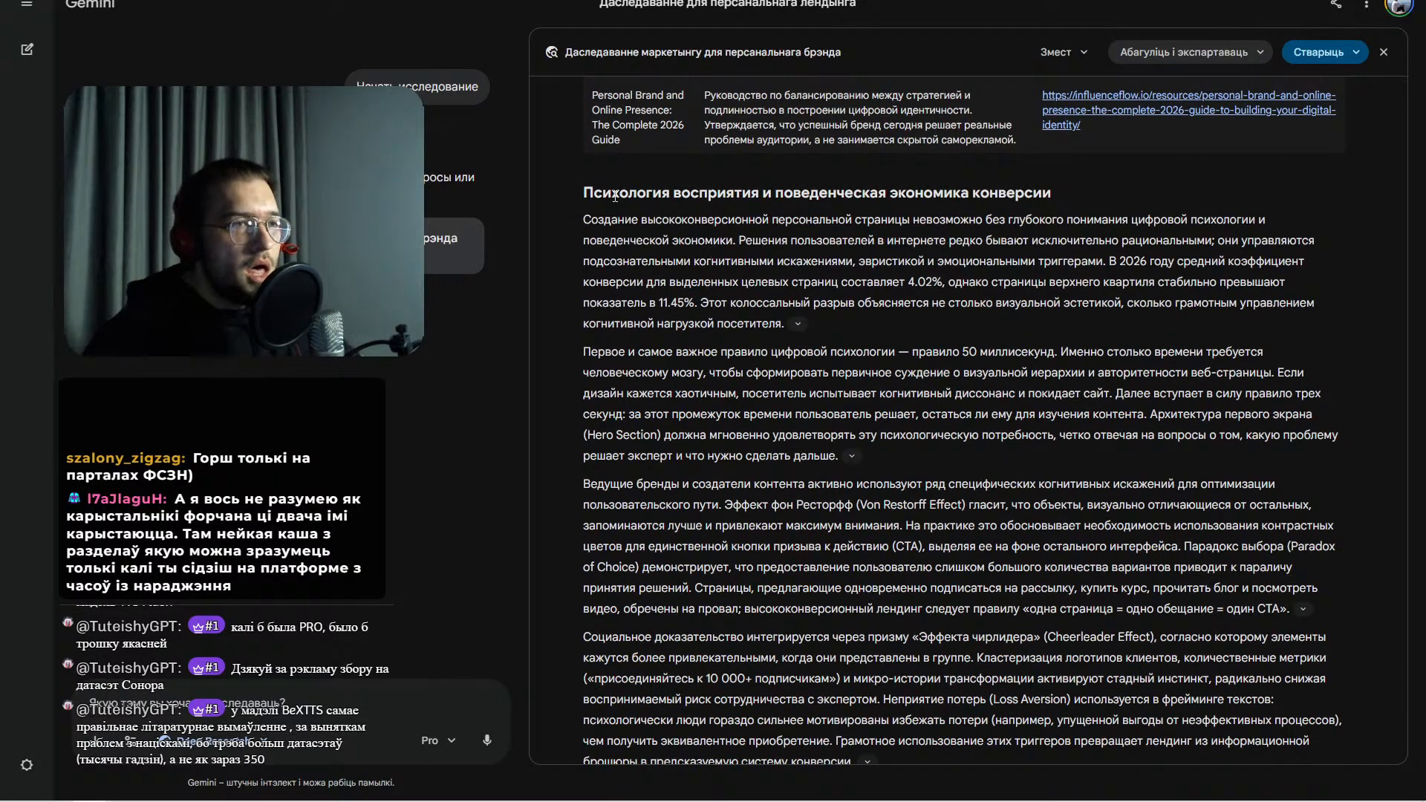
drag(589, 192, 1045, 175)
click(817, 199)
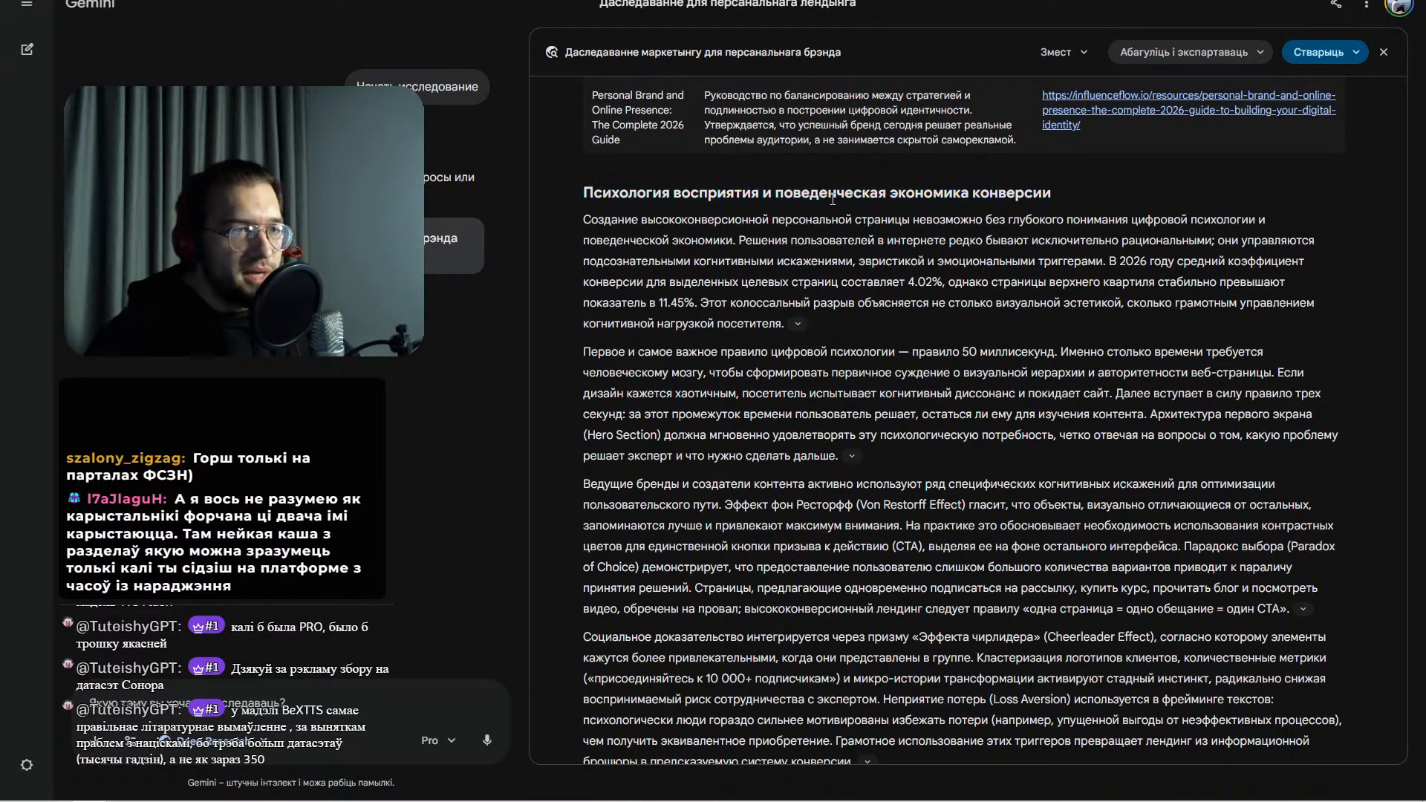
drag(851, 191, 1084, 188)
click(1111, 190)
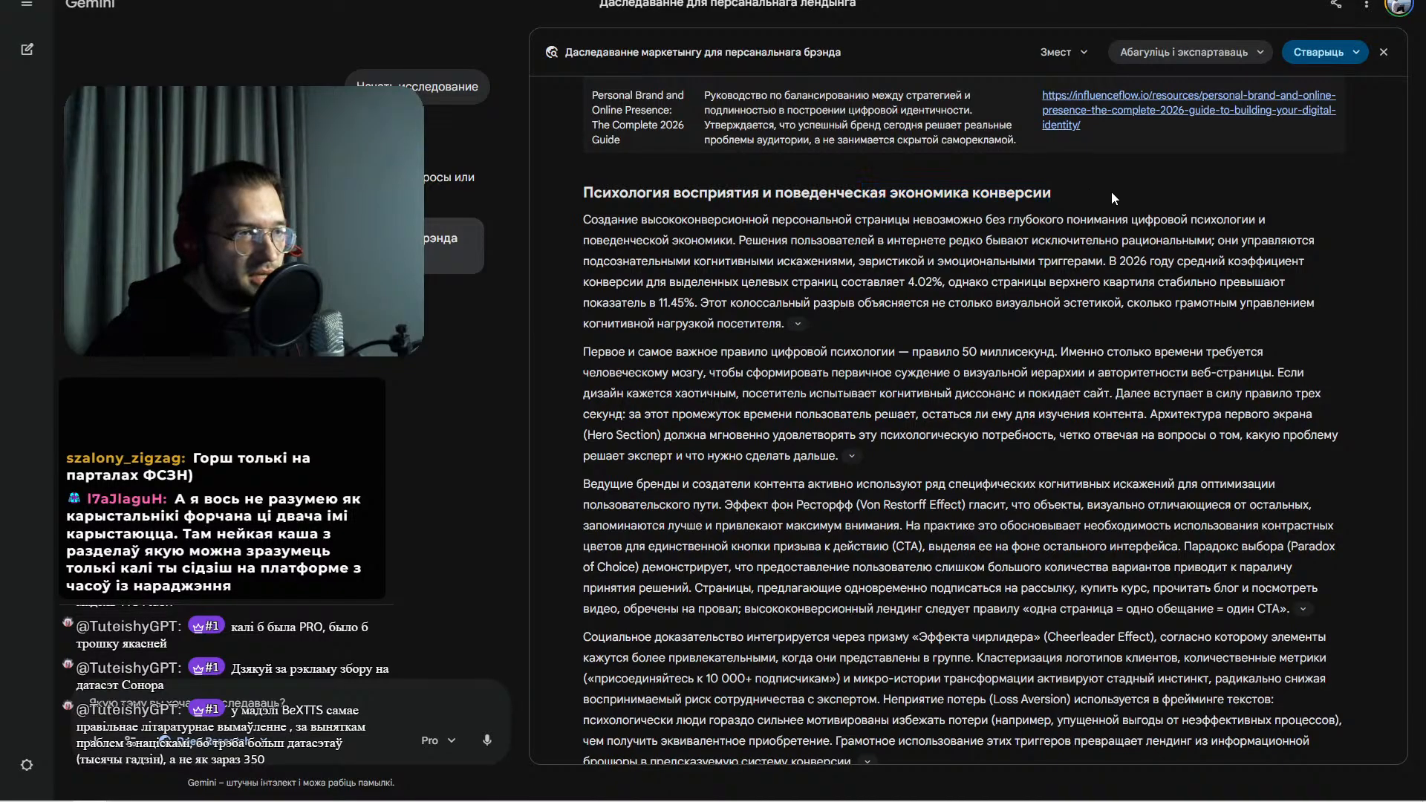
scroll(1111, 190, down, 5)
scroll(1017, 245, down, 2)
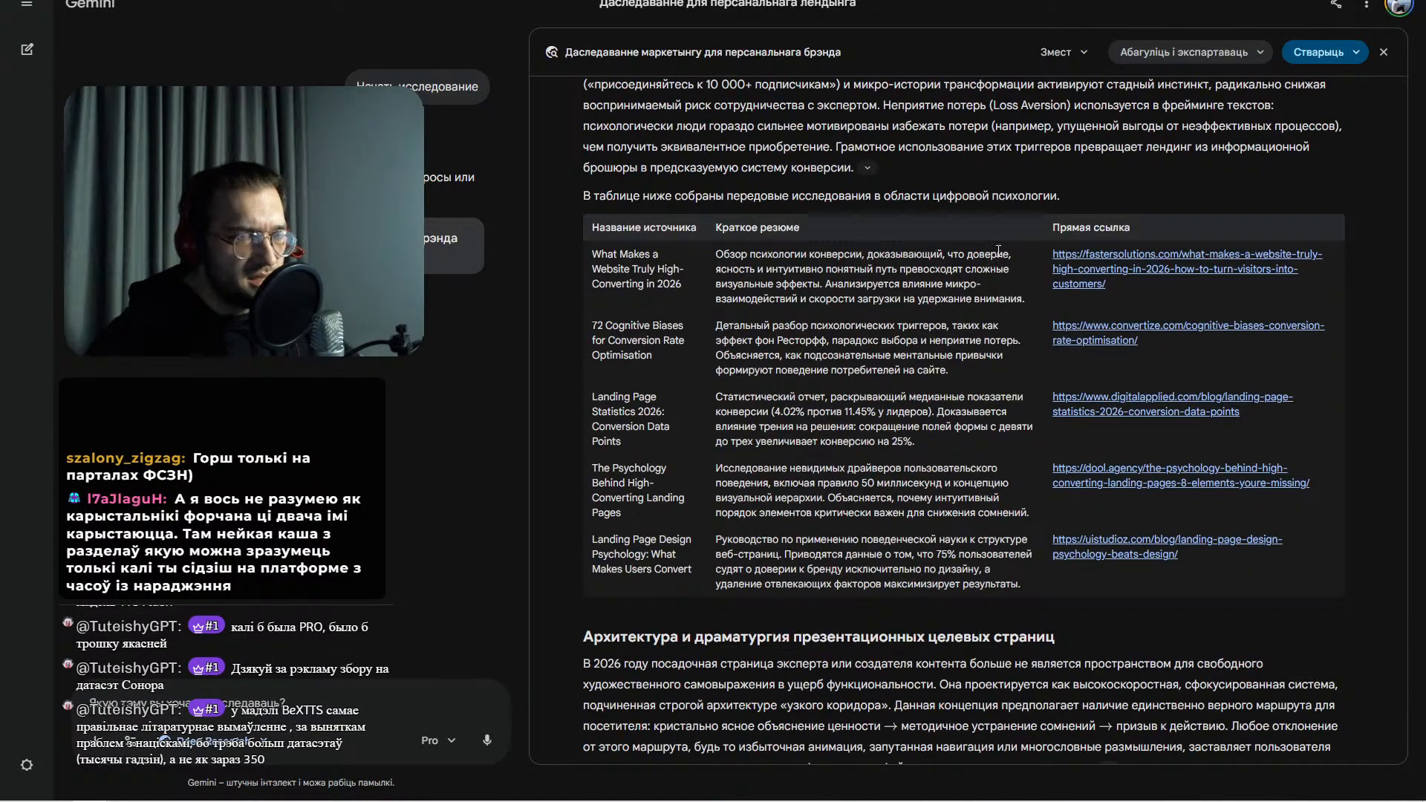
scroll(1002, 260, up, 9)
- Skim the sections "Архитектура и драматургия презентационных целевых страниц" and "Сторителлинг как инструмент конверсии и эмпатии", highlighting each heading
scroll(1003, 260, down, 10)
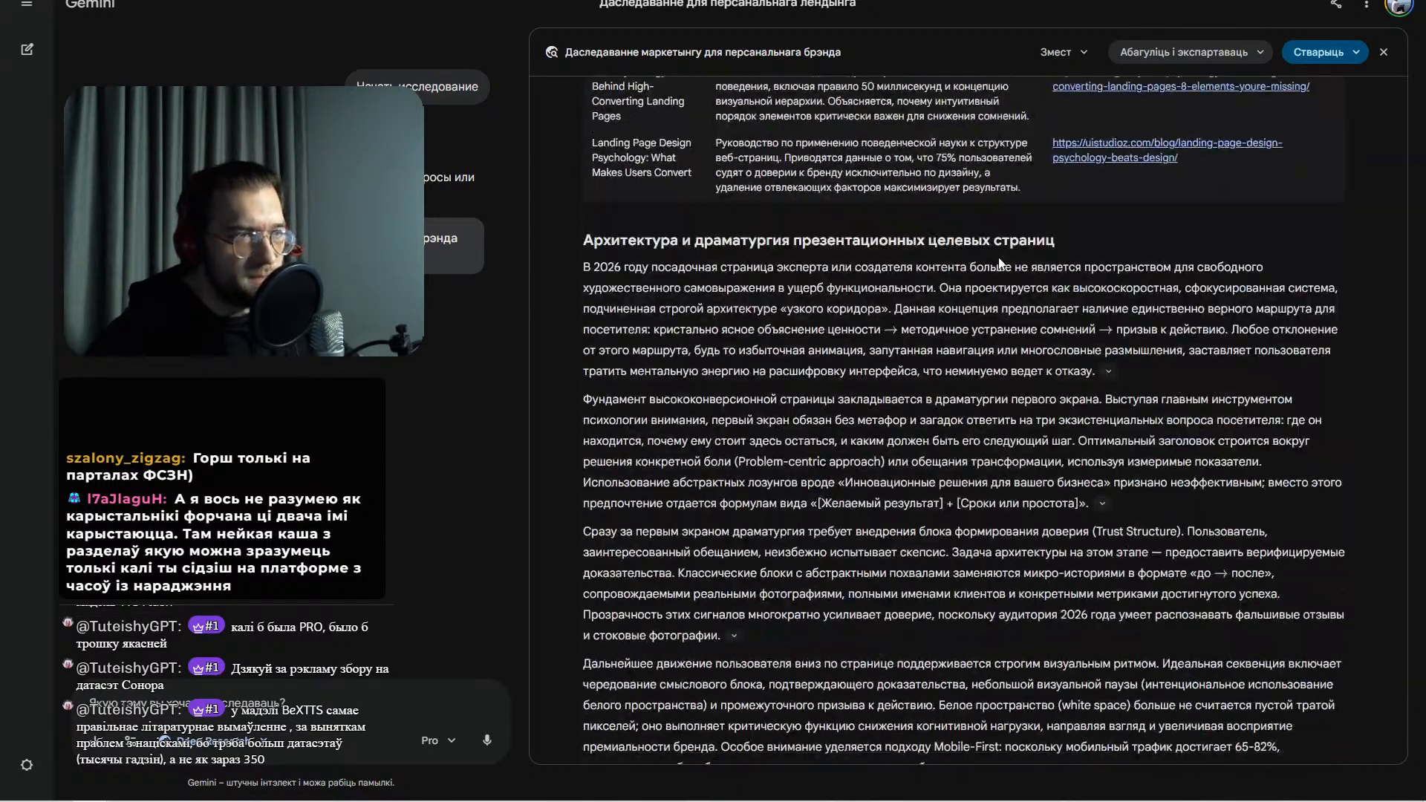
drag(592, 257, 1010, 242)
click(1112, 246)
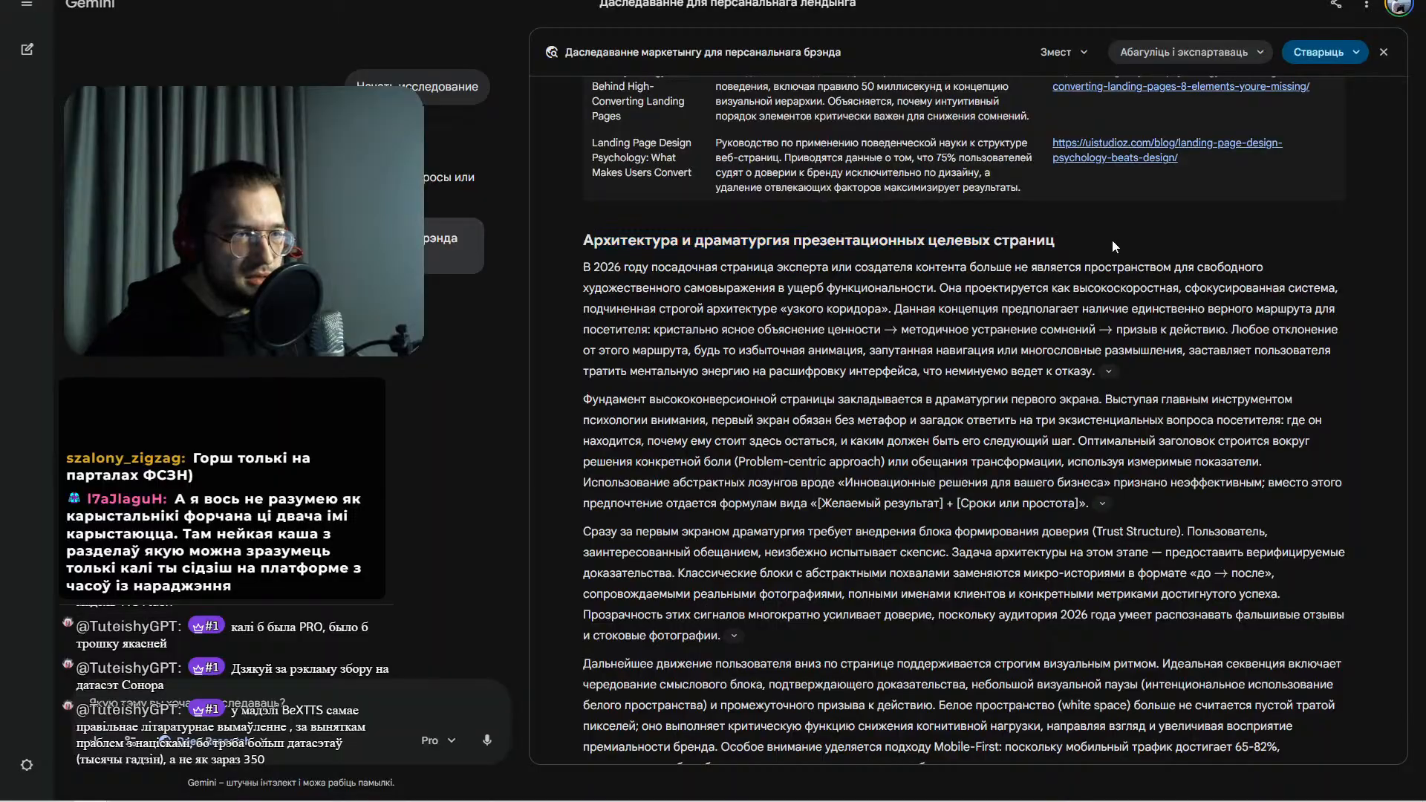
scroll(1095, 244, down, 5)
scroll(1095, 246, down, 7)
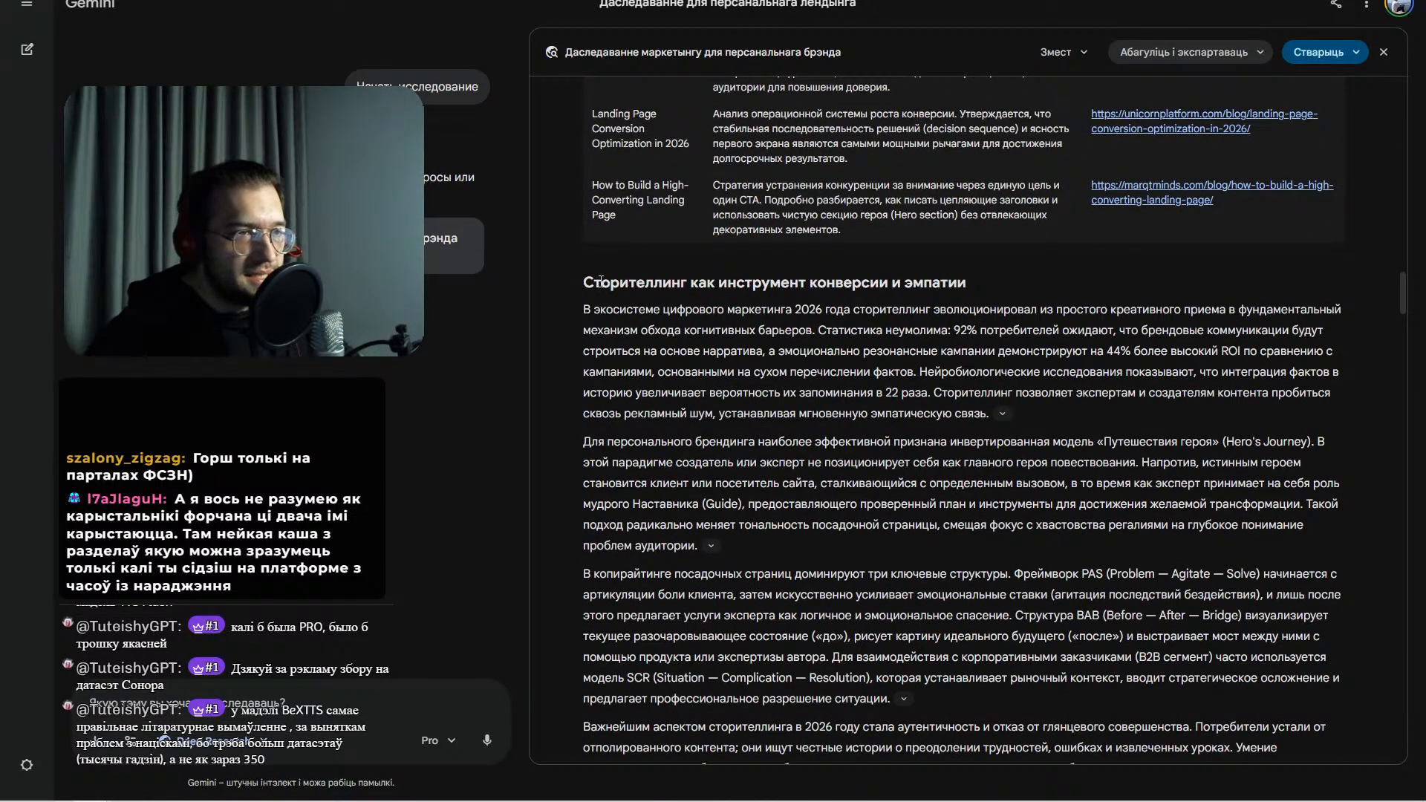
drag(587, 283, 1037, 279)
click(1037, 279)
scroll(1037, 279, down, 5)
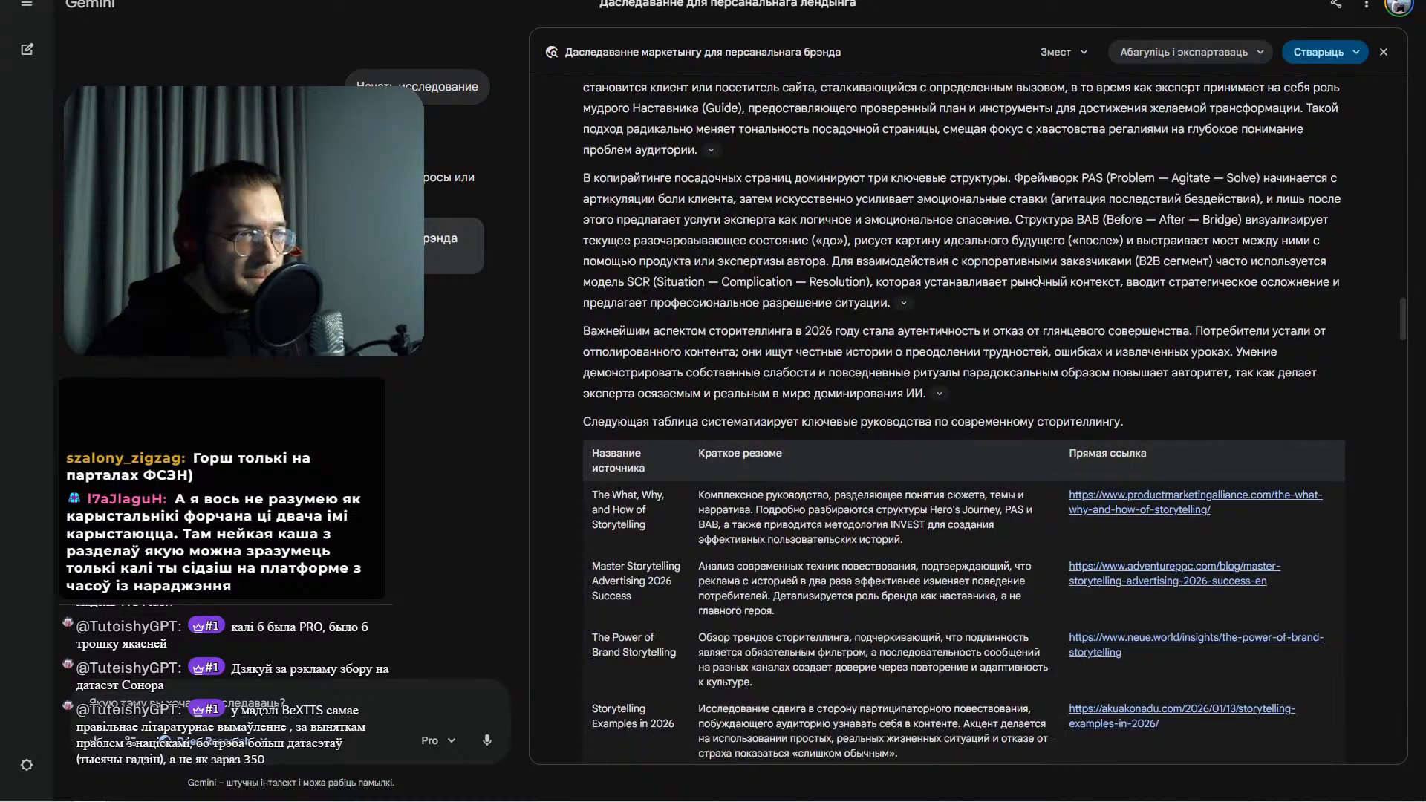
scroll(1038, 281, down, 5)
- Highlight the heading "UX/UI тренды 2026 года и интеграция видео-портфолио" while looking over that section
scroll(1037, 280, down, 3)
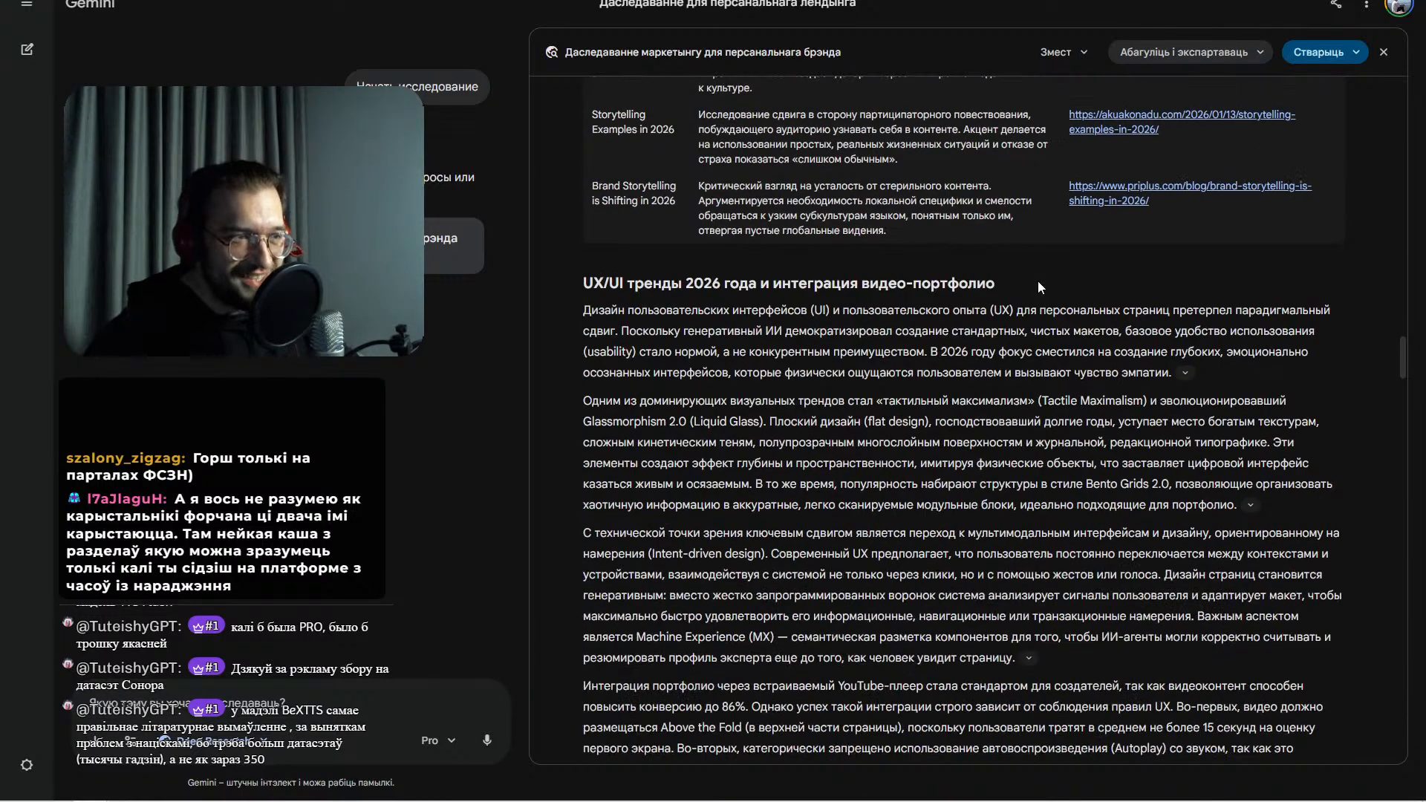
drag(1018, 282, 569, 280)
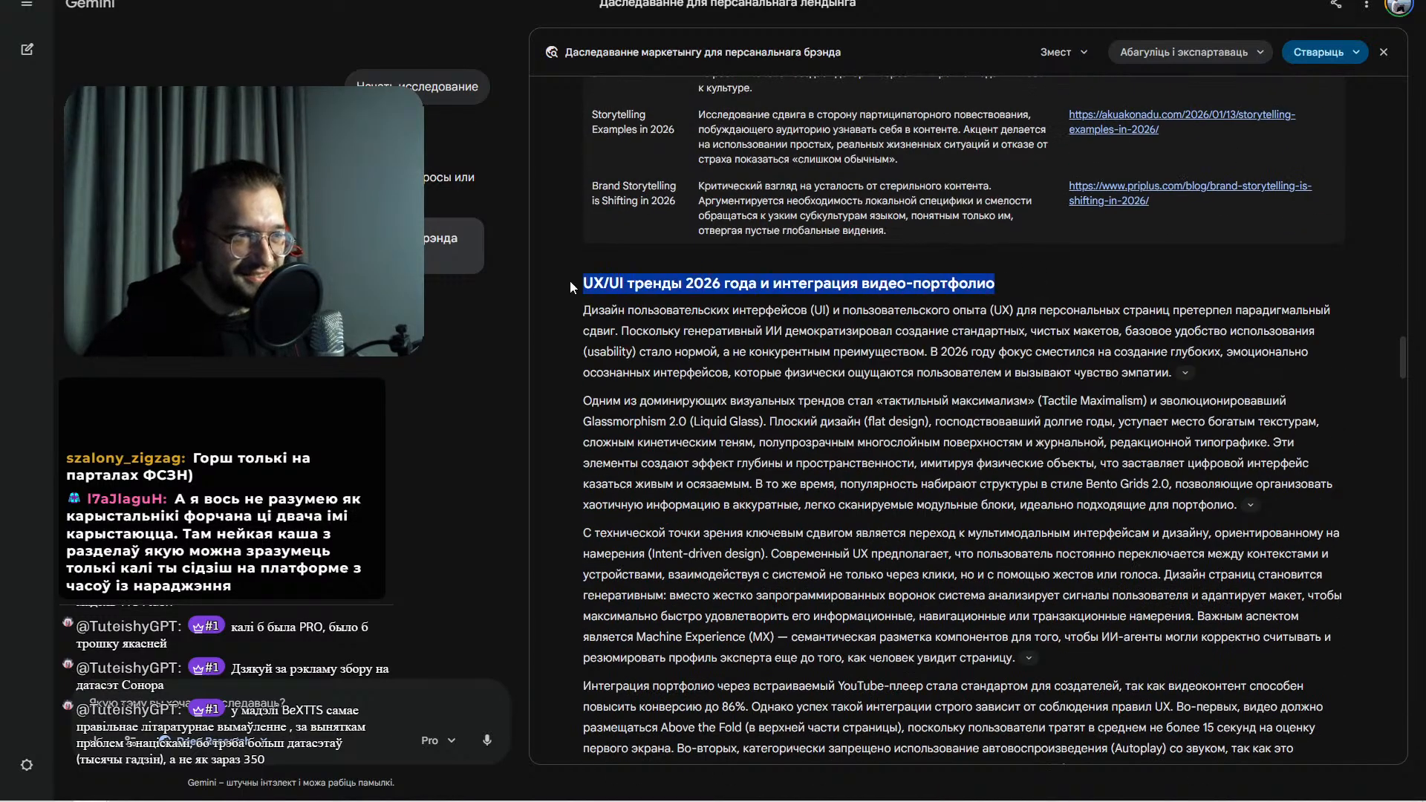
click(1161, 279)
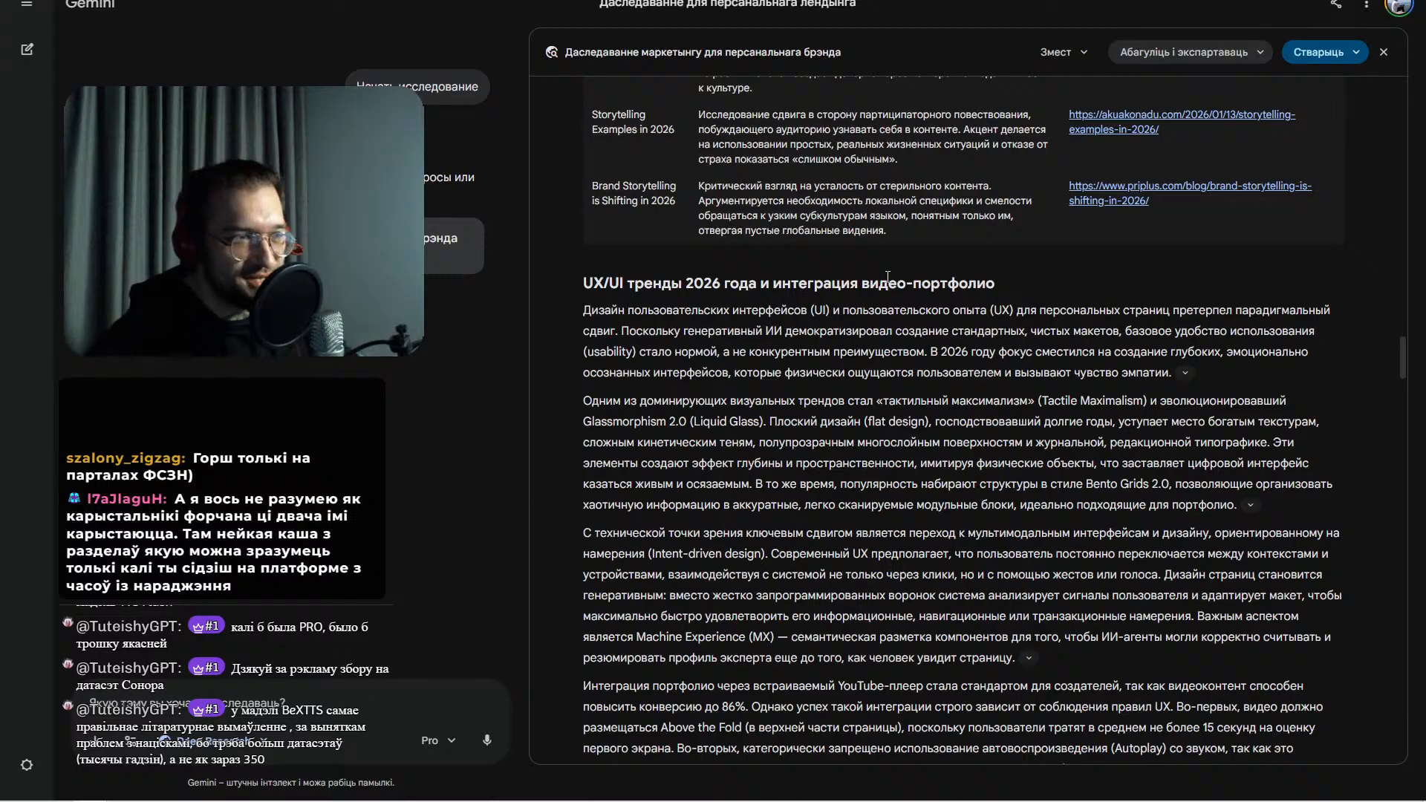
click(982, 303)
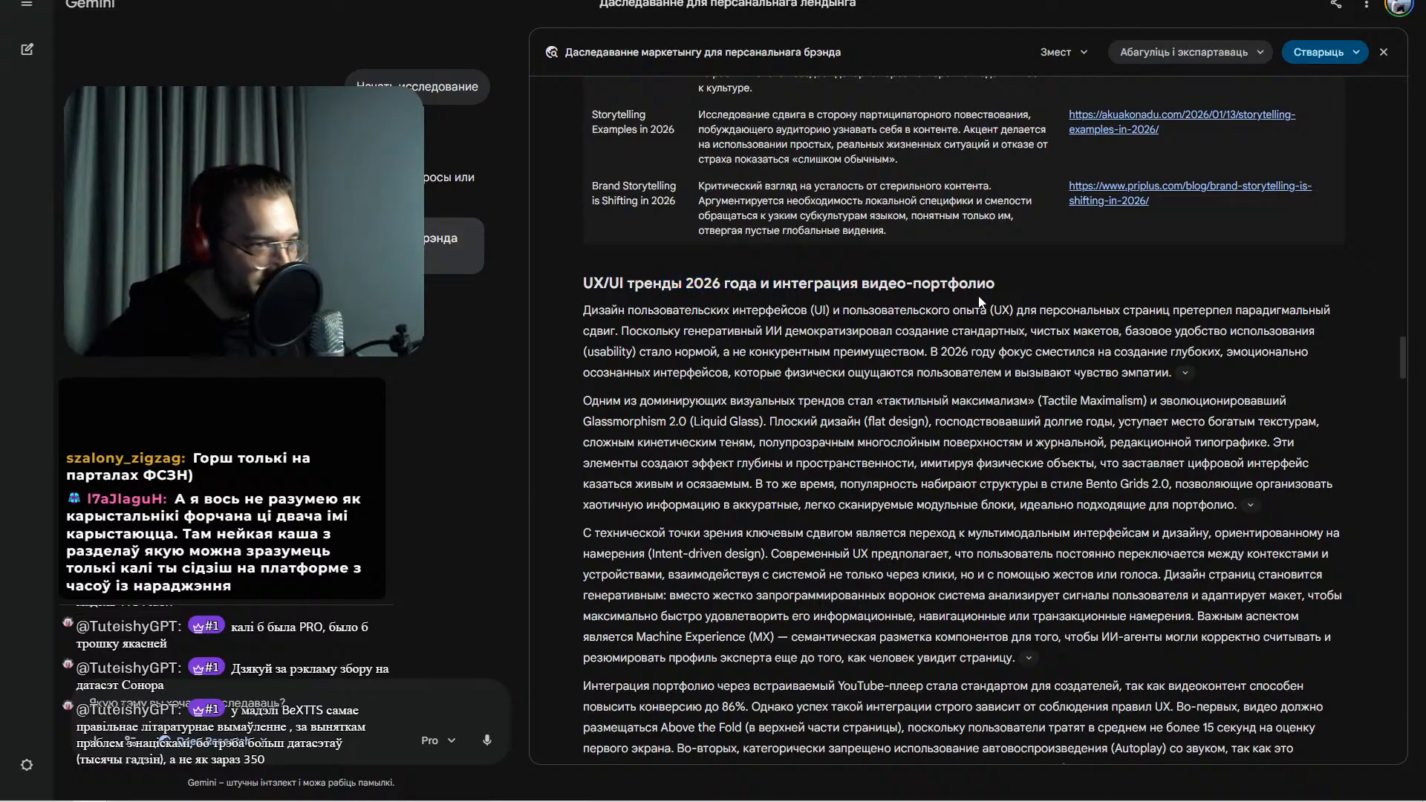
- Review the section "Анализ 30 медийных личностей и их персональных страниц" and its table of example websites
scroll(982, 301, down, 12)
scroll(981, 296, down, 3)
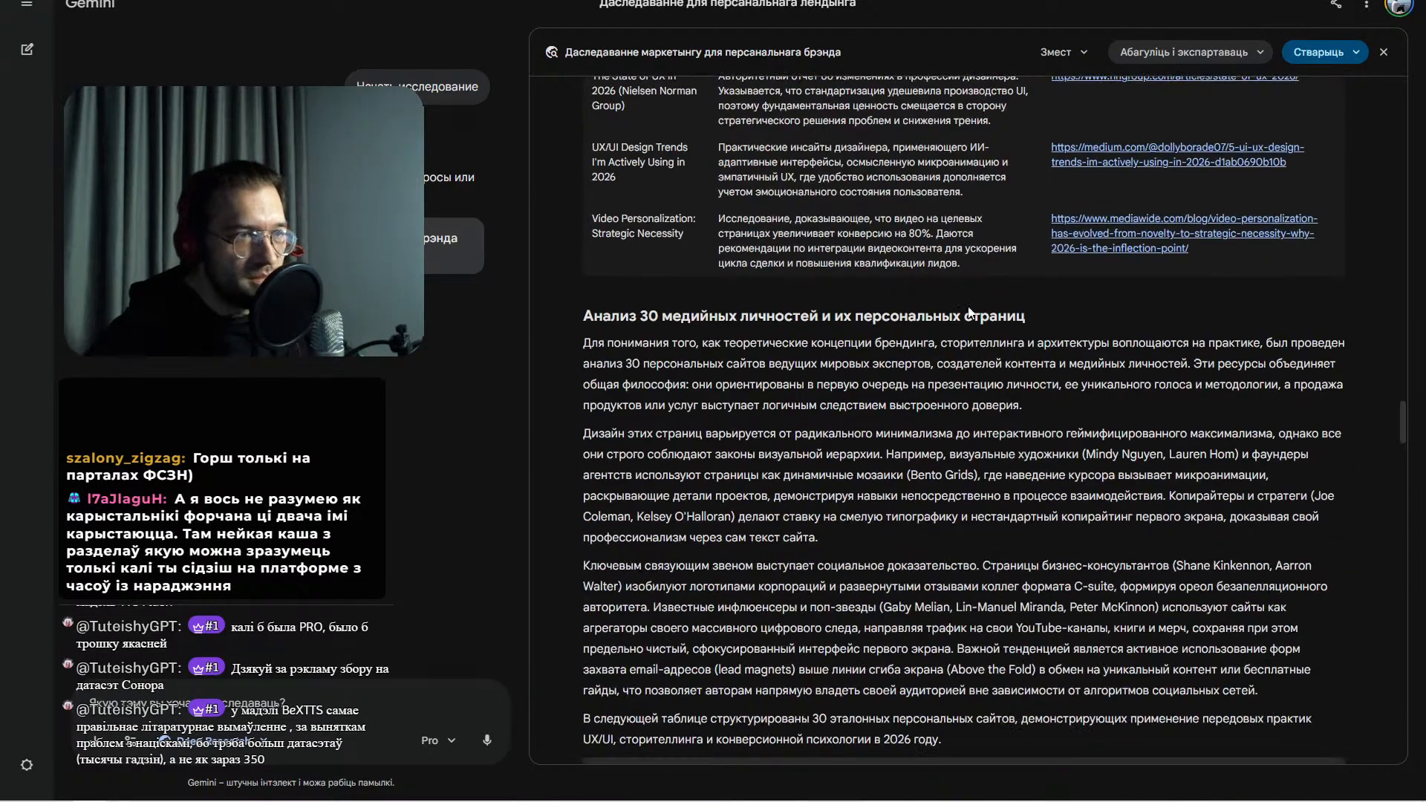
drag(587, 319, 956, 312)
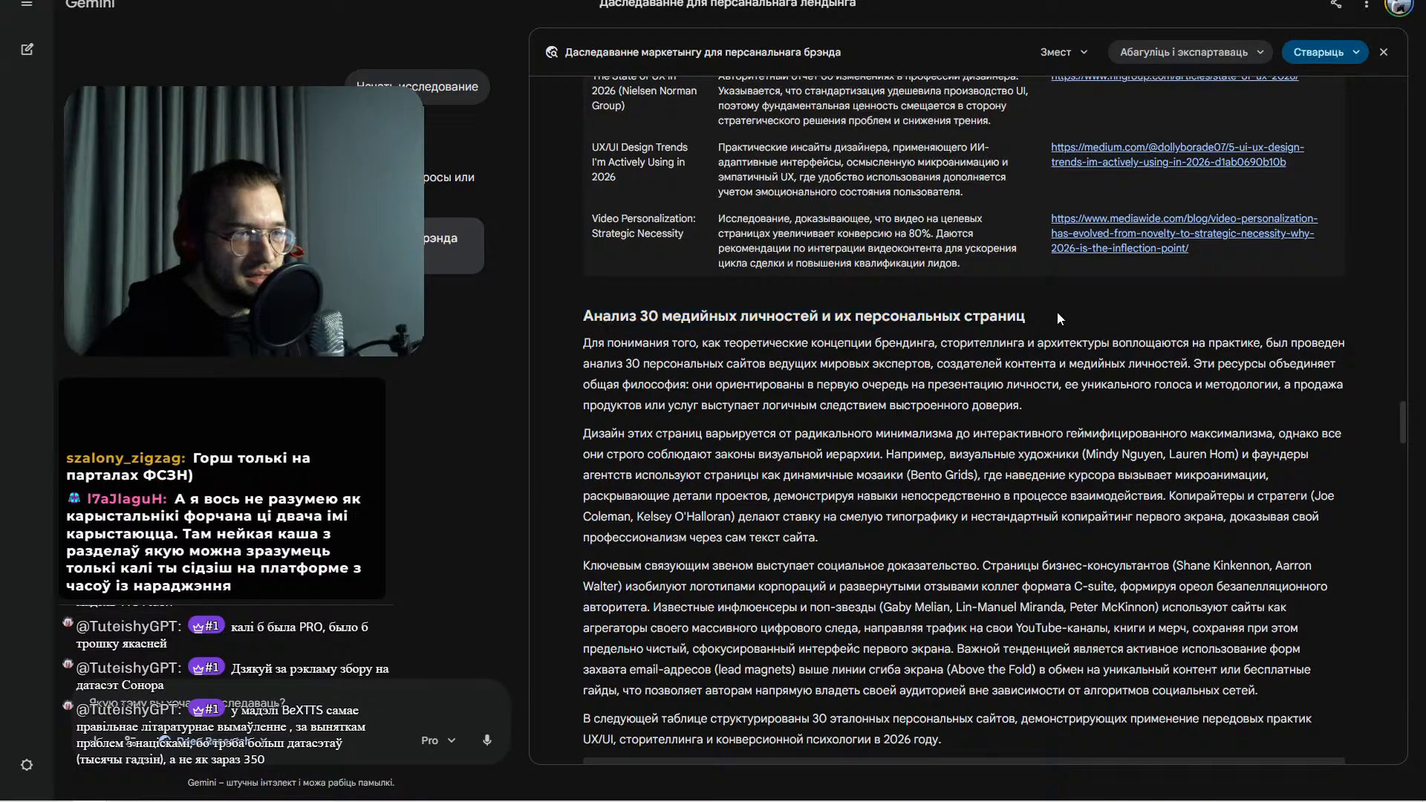
click(1058, 316)
scroll(1057, 315, down, 6)
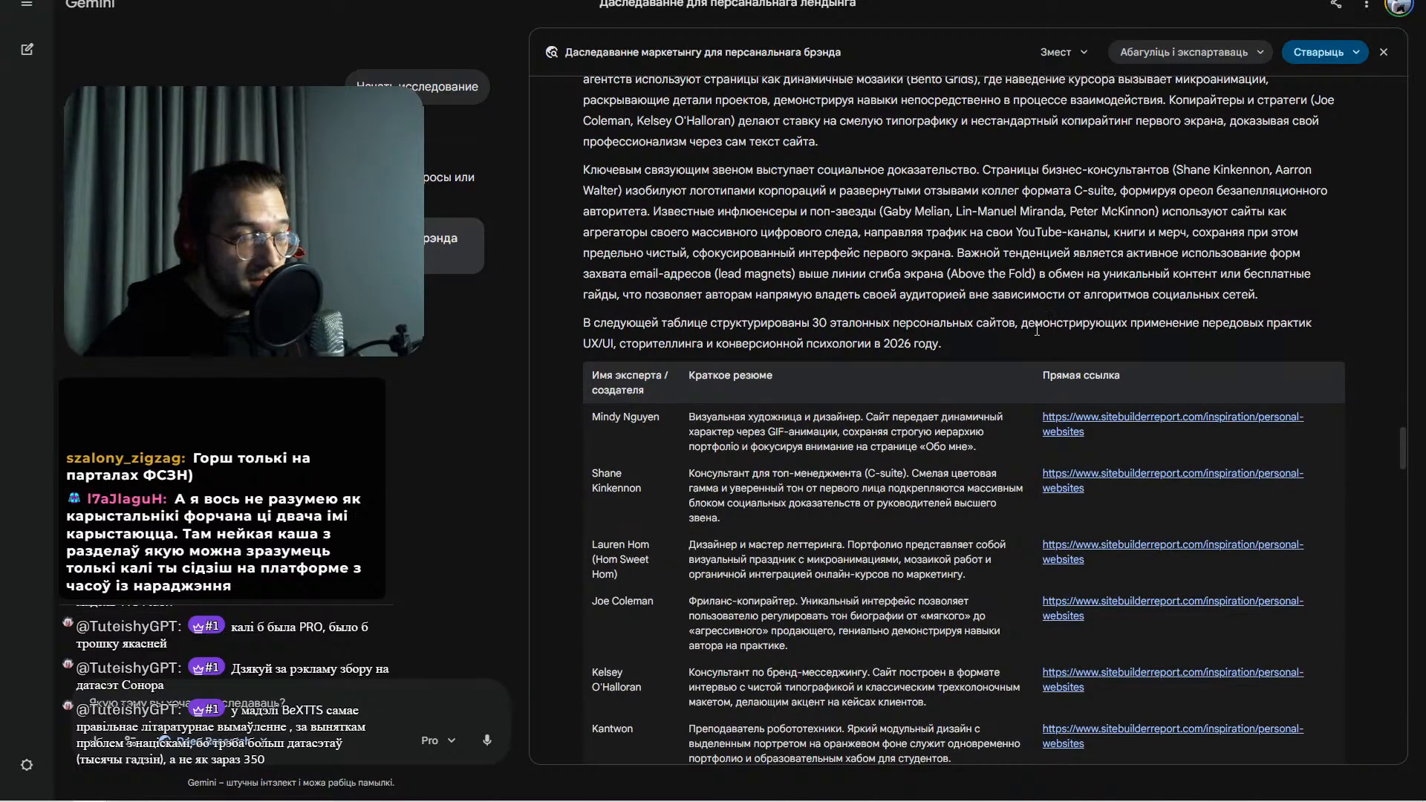
scroll(1040, 327, down, 6)
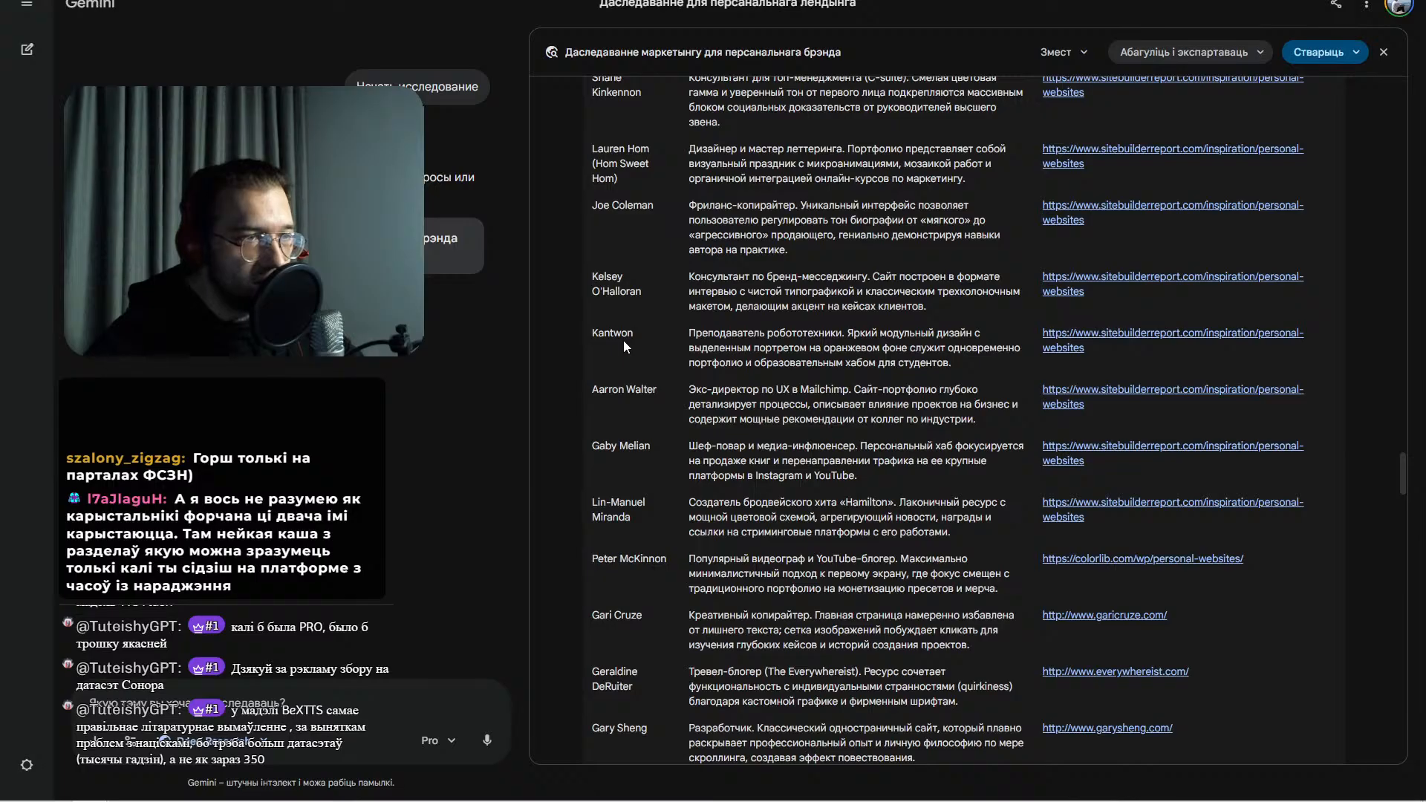
scroll(705, 353, up, 3)
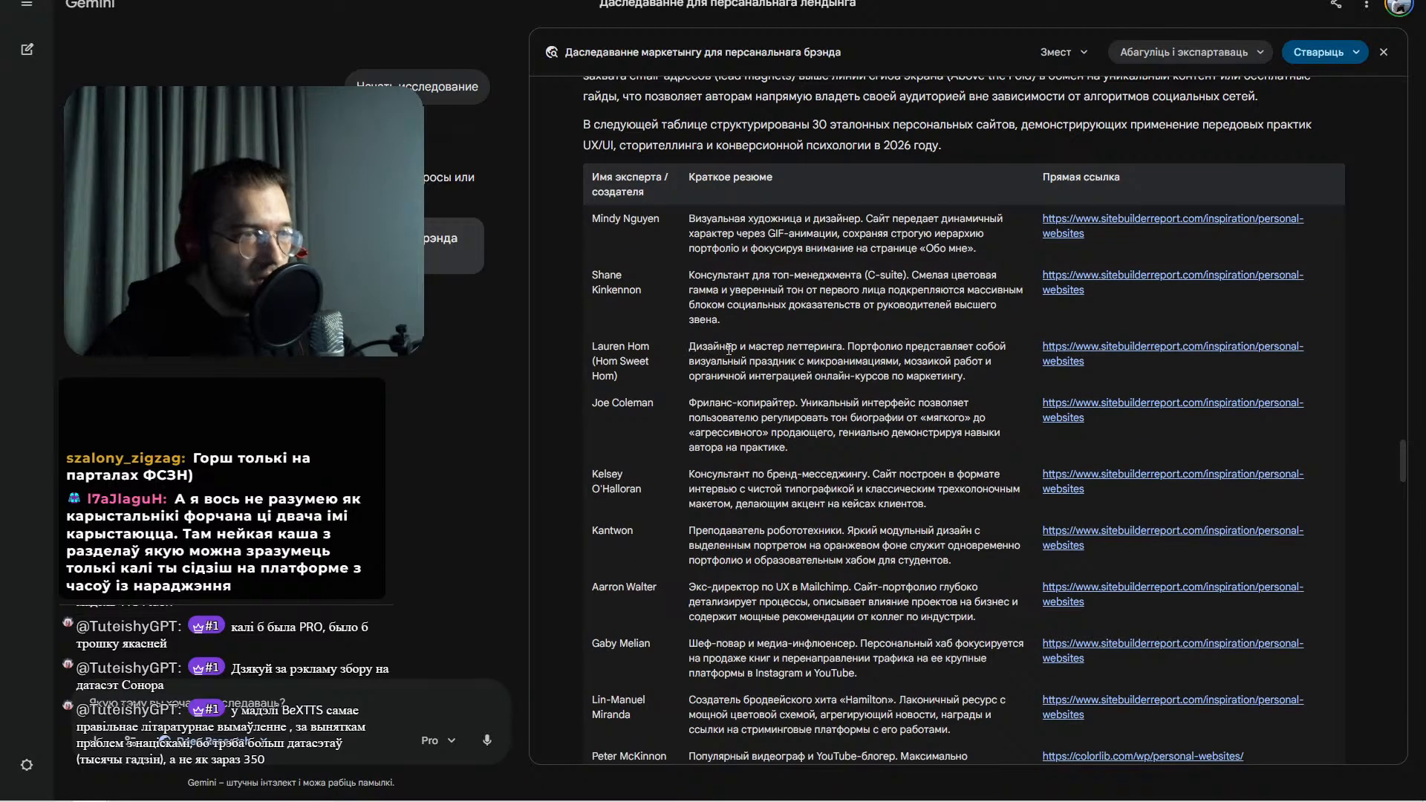
- Check the table's sitebuilderreport.com and colorlib.com links to personal-website examples, returning to the report after each
click(1152, 235)
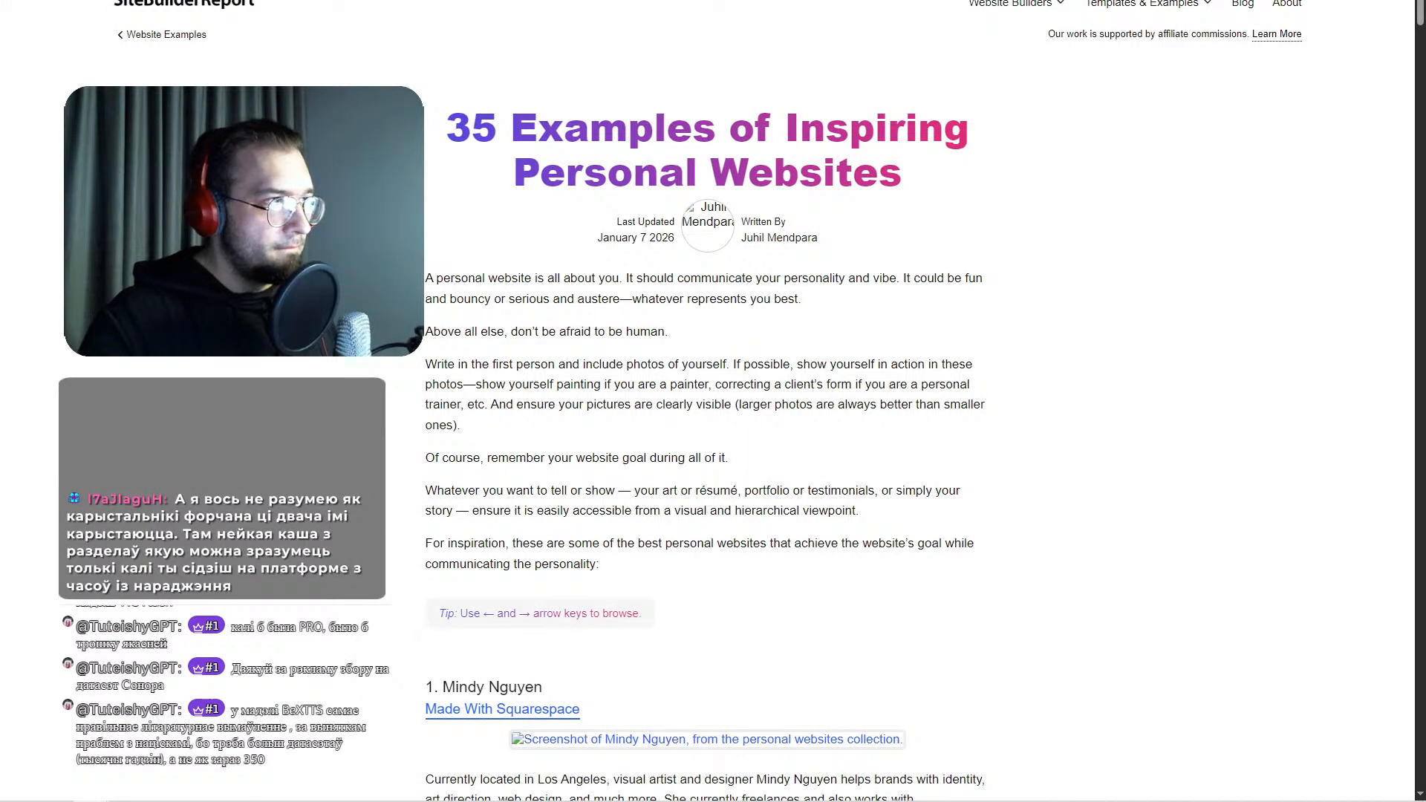
key(ctrl+w)
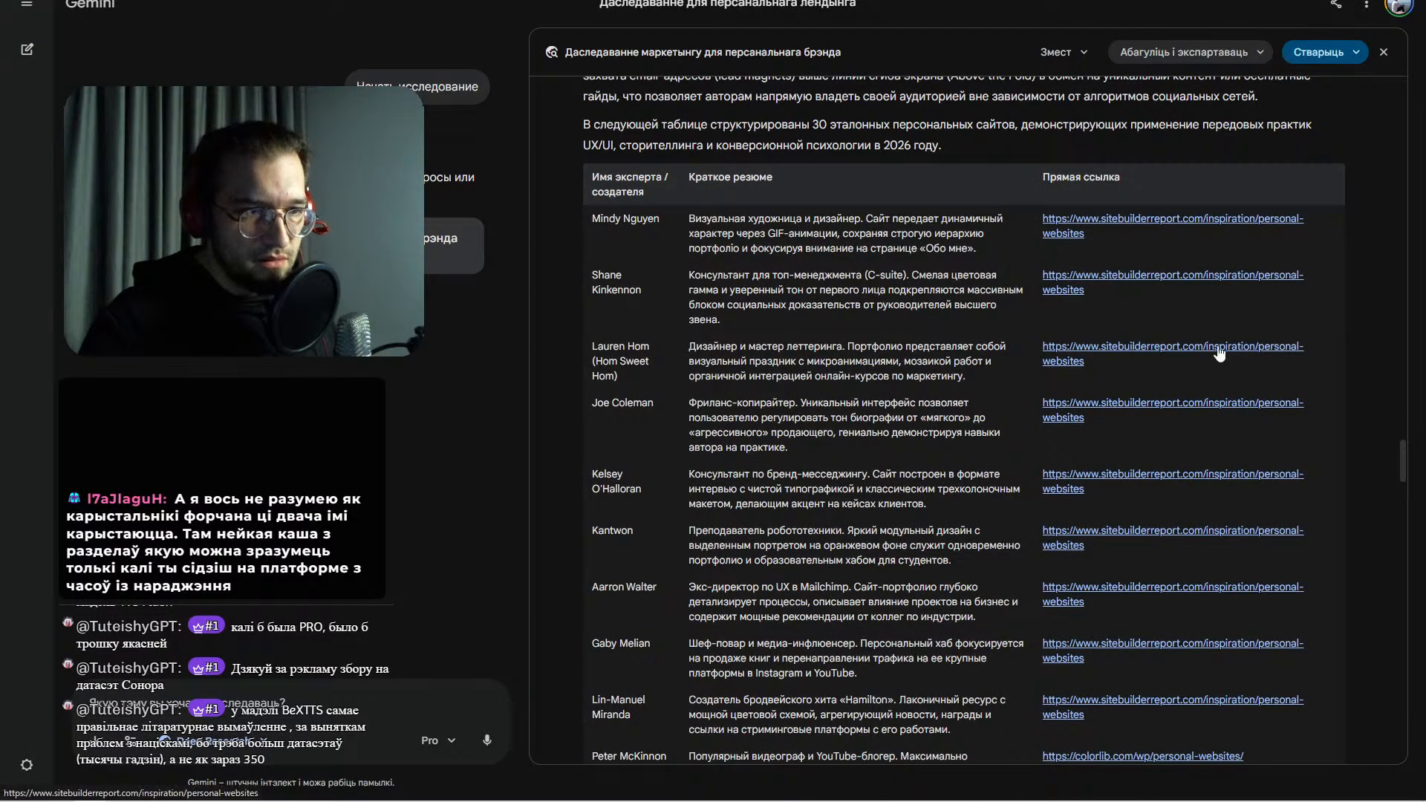
scroll(1215, 354, down, 5)
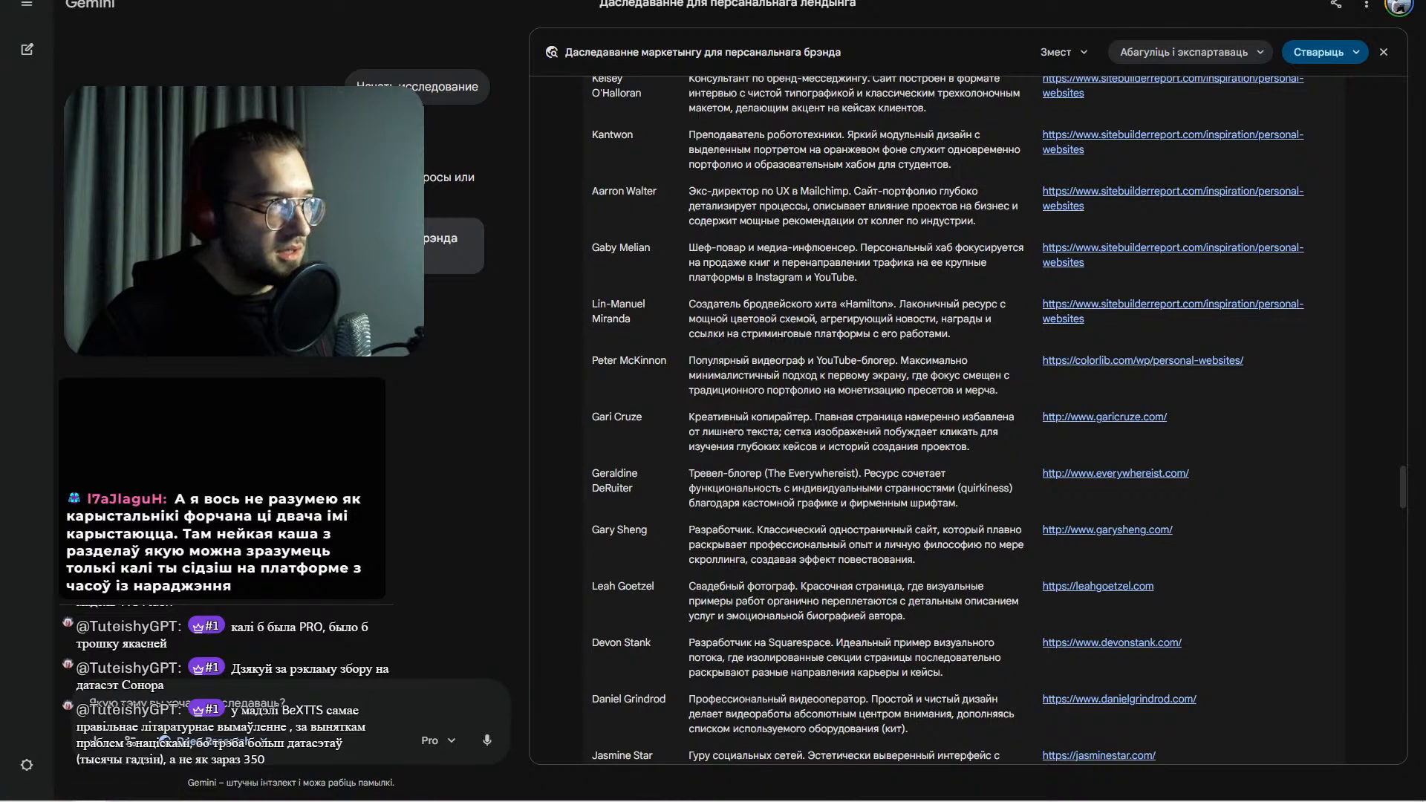
click(1142, 360)
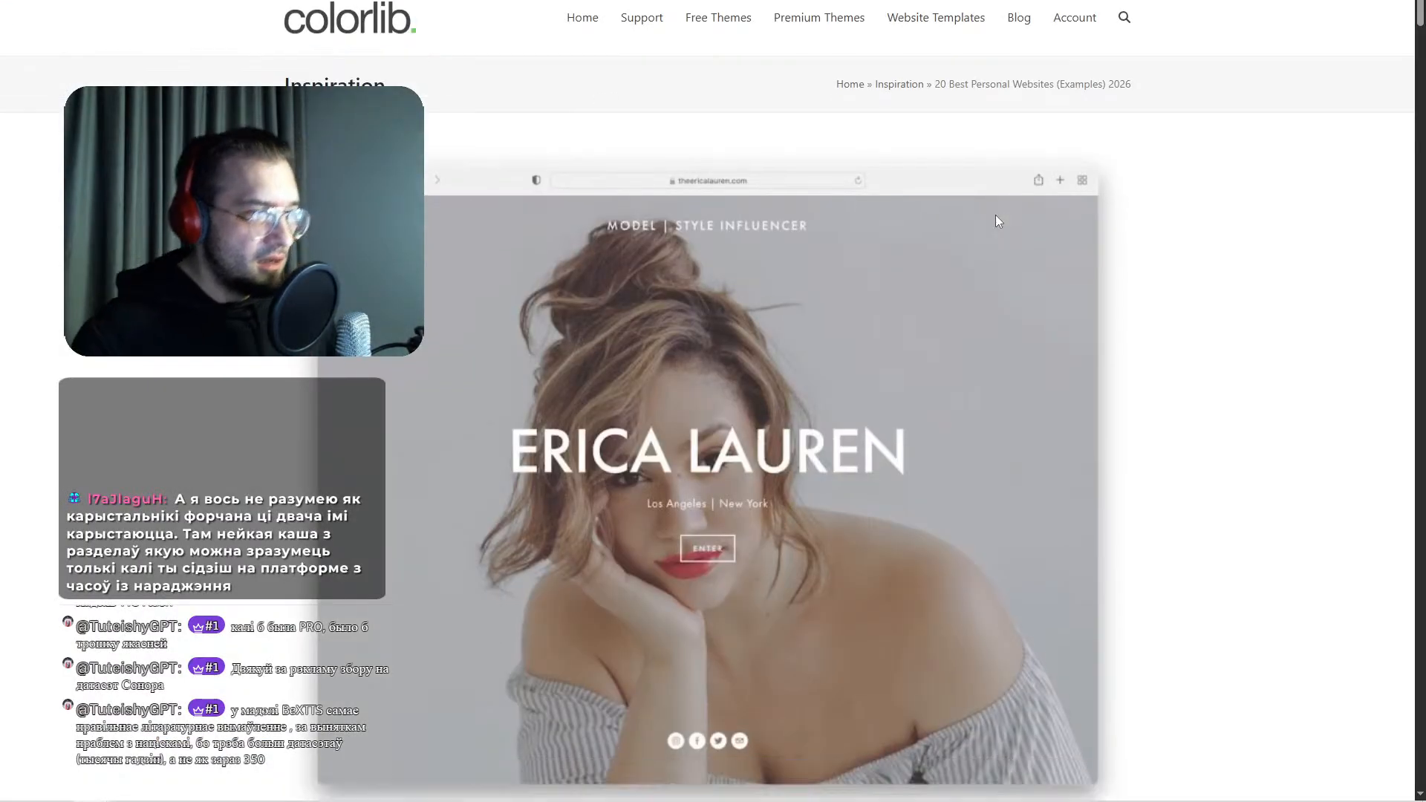
scroll(269, 15, down, 5)
key(ctrl+w)
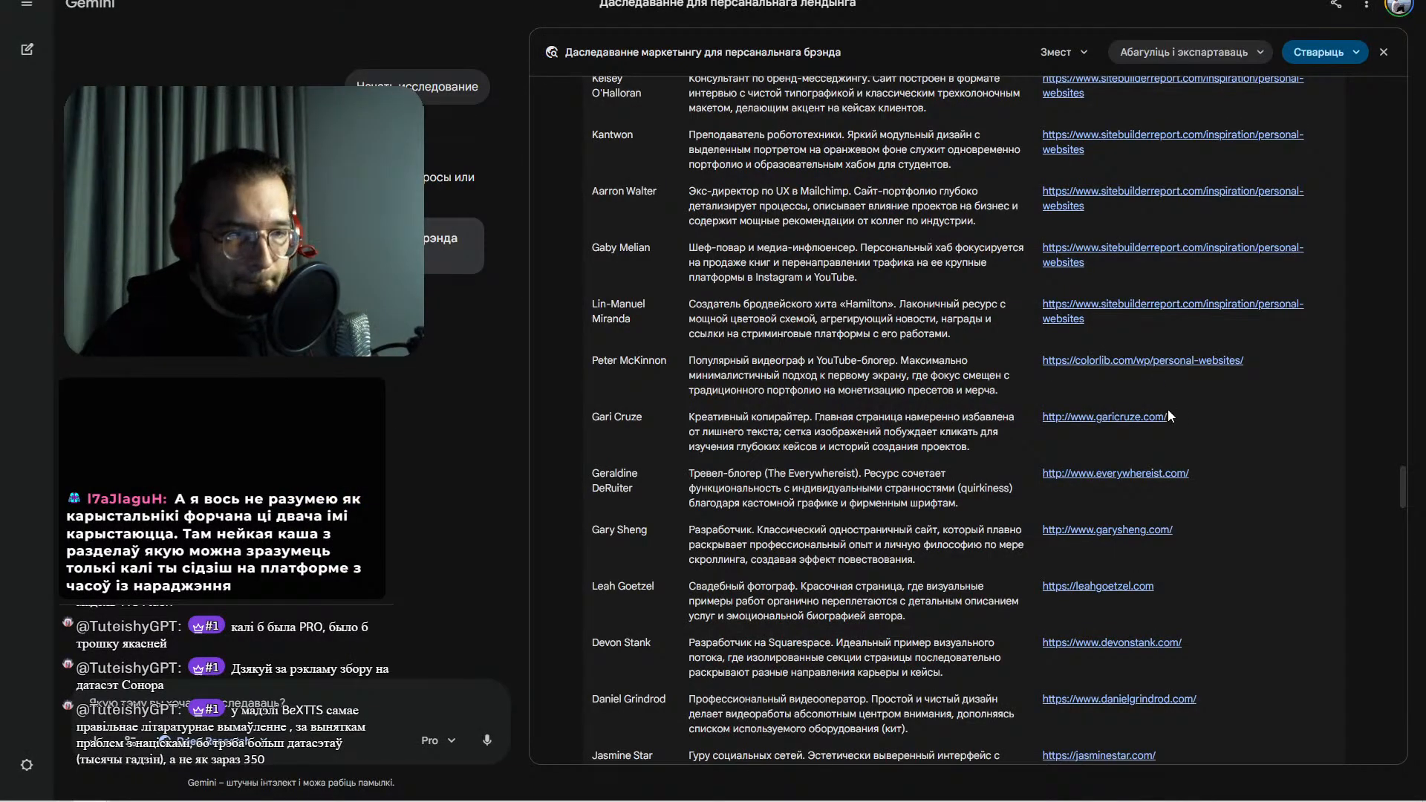
- Open the developer's one-page personal website from the examples table, look it over and close it
click(1127, 533)
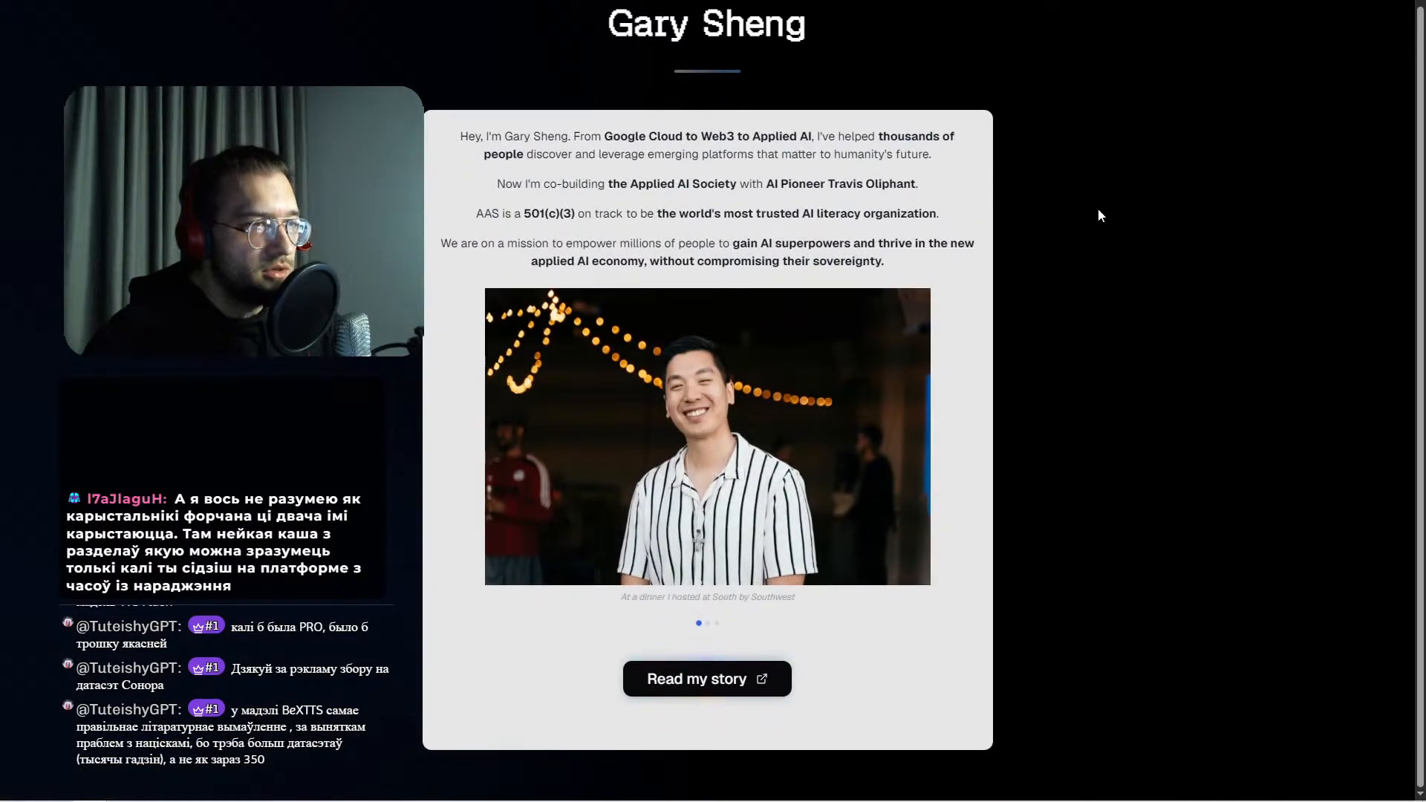
key(ctrl+shift+Tab)
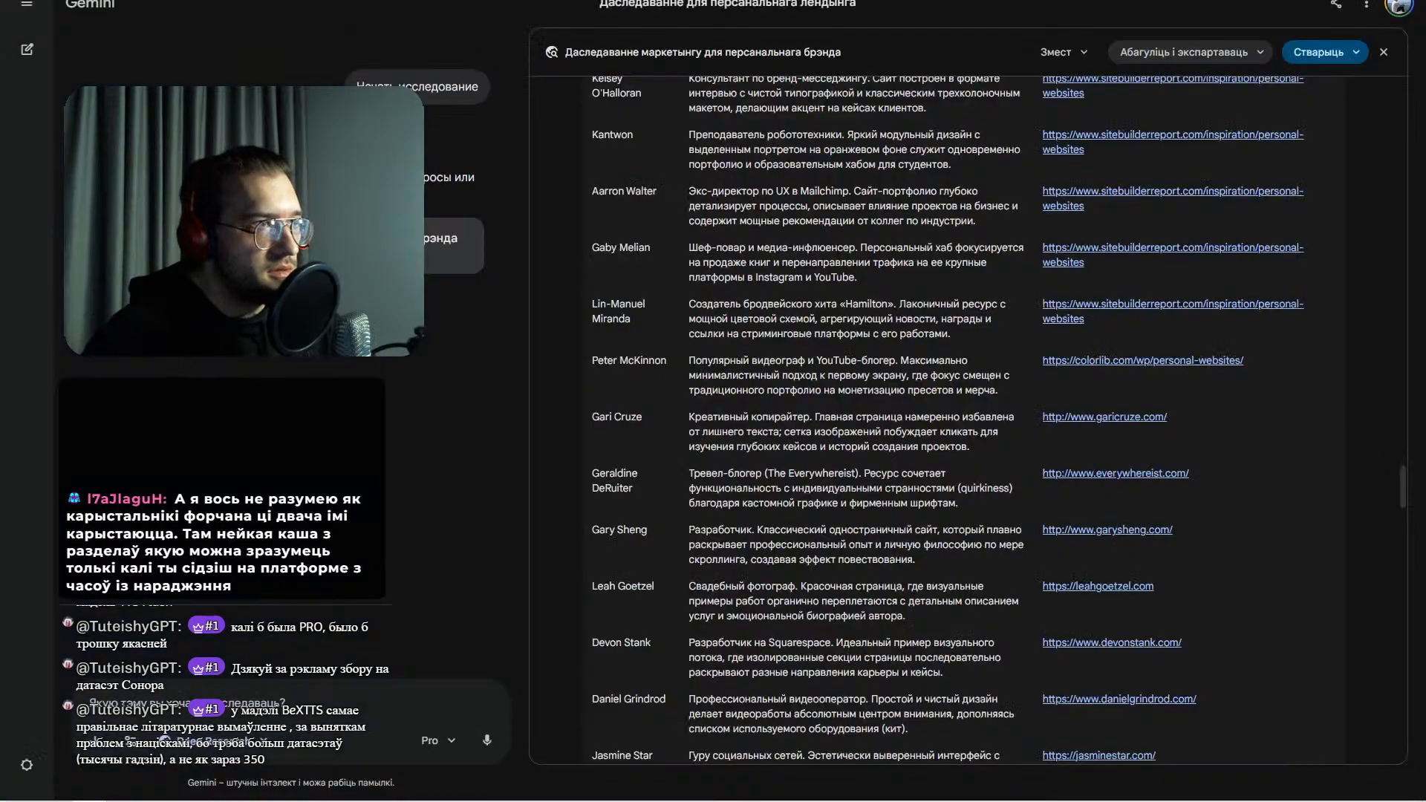
key(ctrl+Tab)
key(ctrl+w)
- Look over the first three examples in the sitebuilderreport.com personal-websites article, and close it to return to the report
scroll(1155, 217, up, 3)
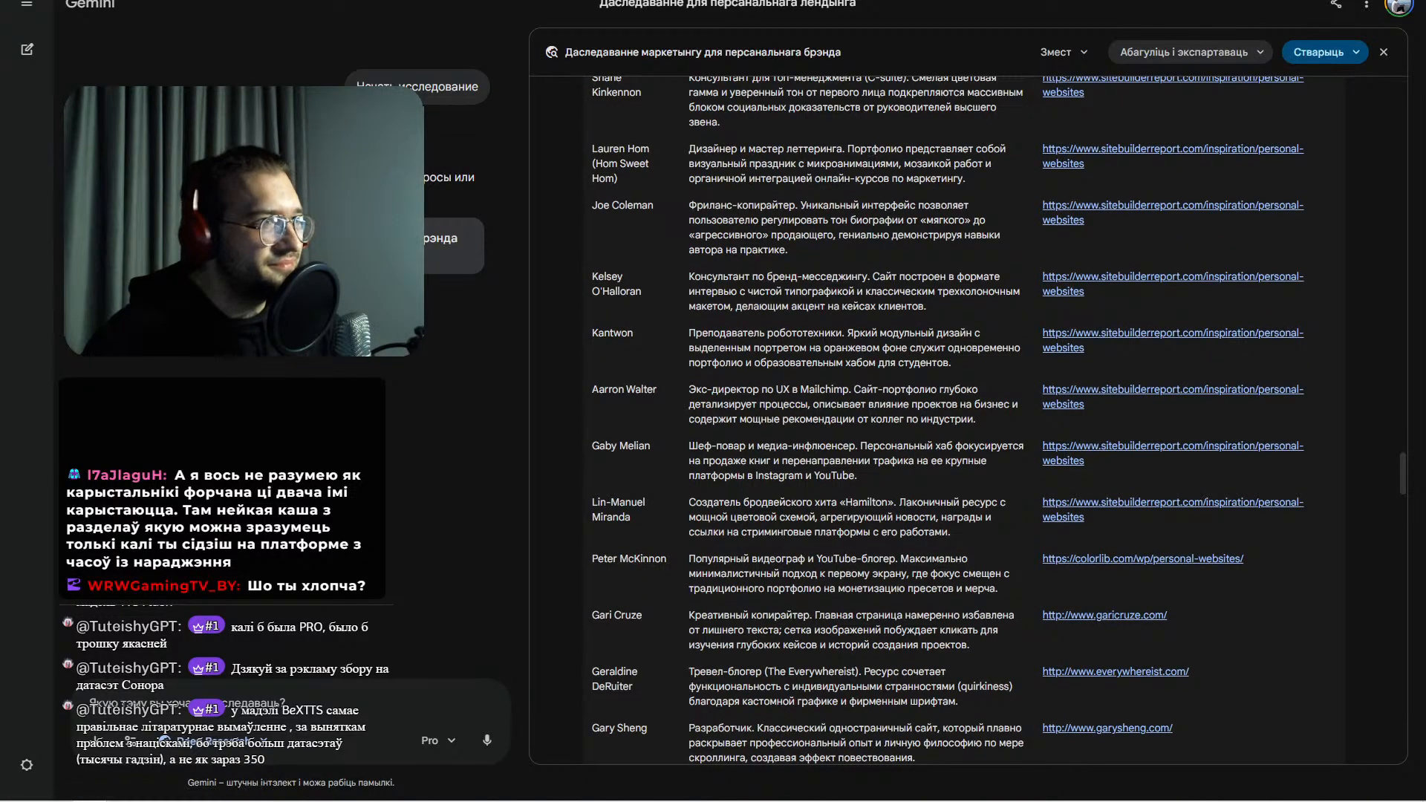
key(ctrl+Tab)
scroll(984, 204, down, 5)
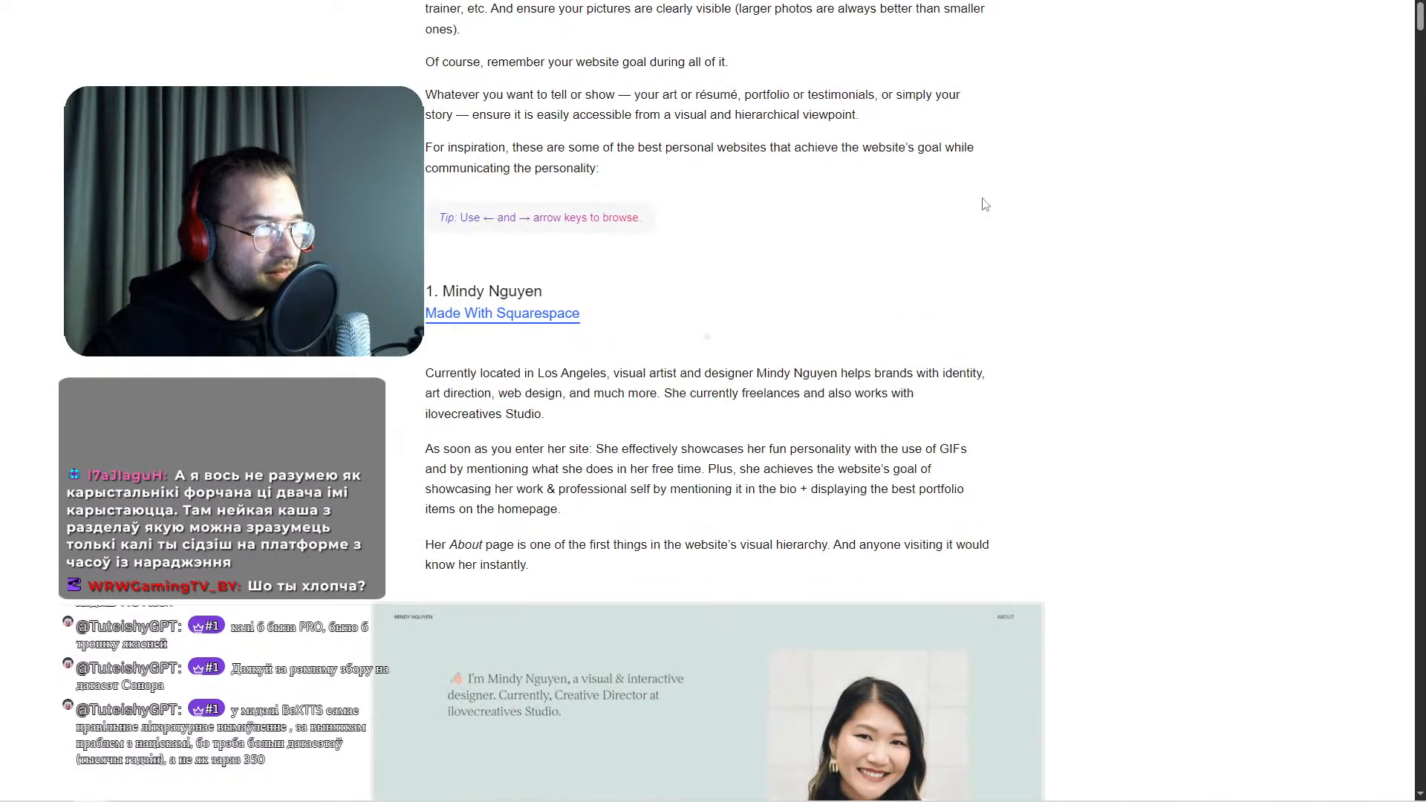
scroll(984, 204, up, 5)
scroll(987, 204, down, 9)
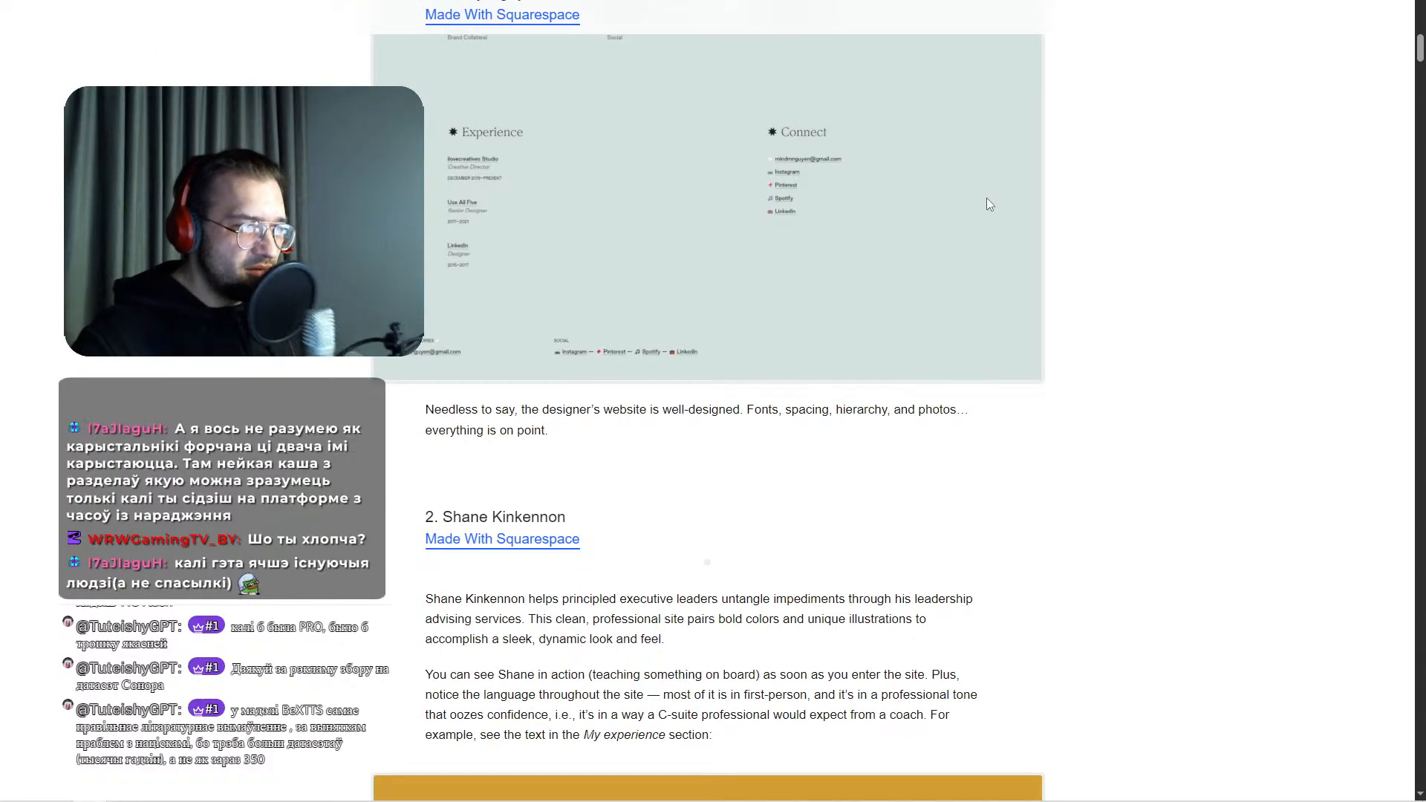
scroll(1124, 304, down, 15)
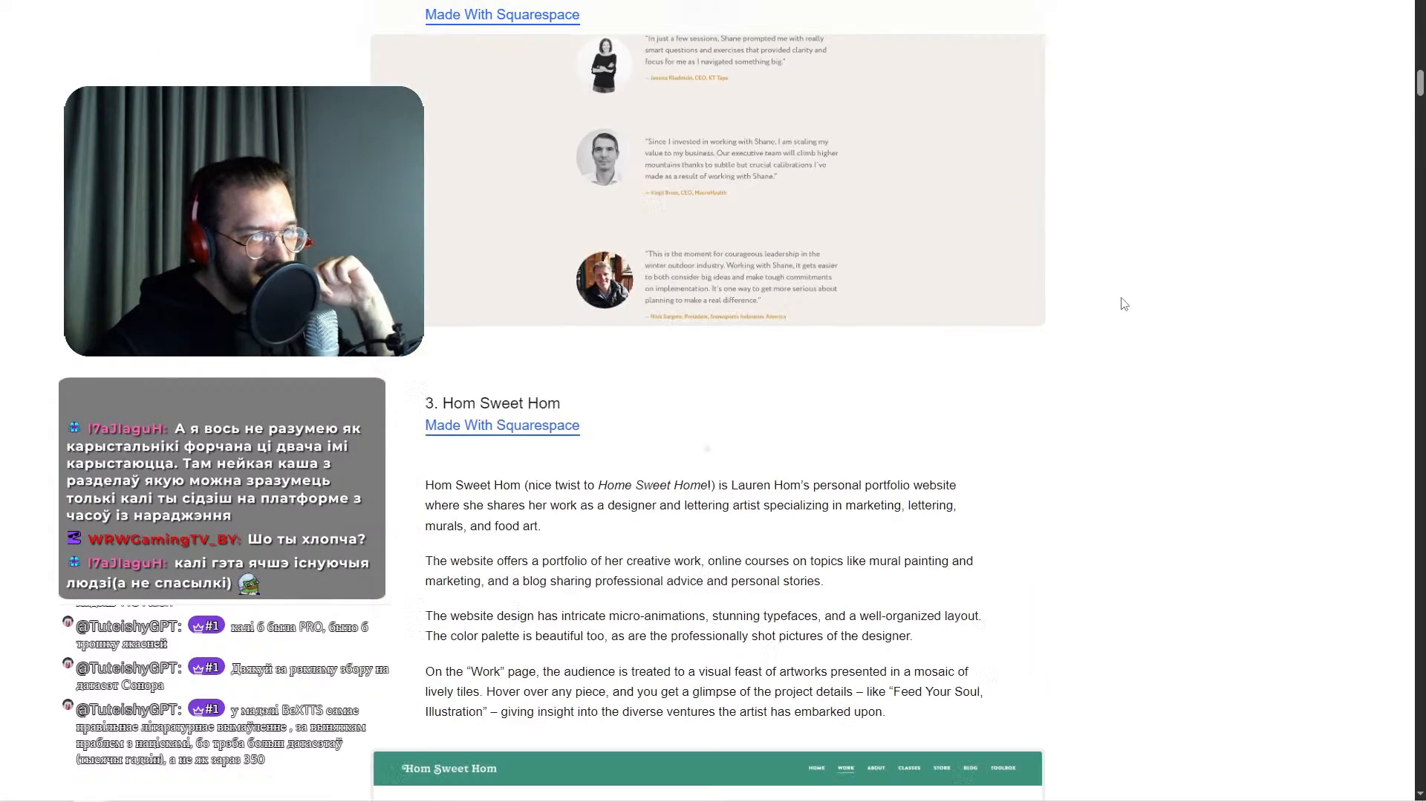
scroll(1124, 304, down, 8)
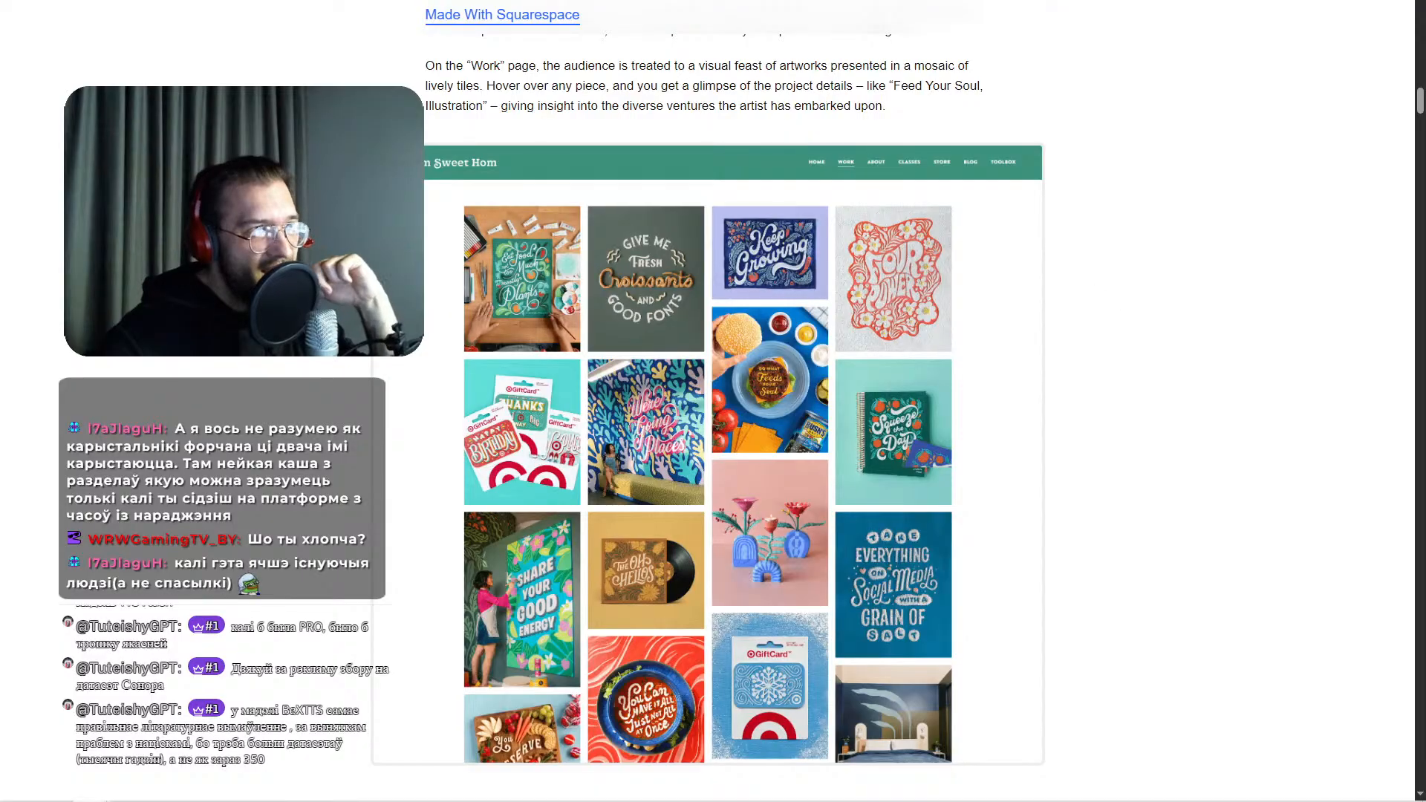
key(ctrl+w)
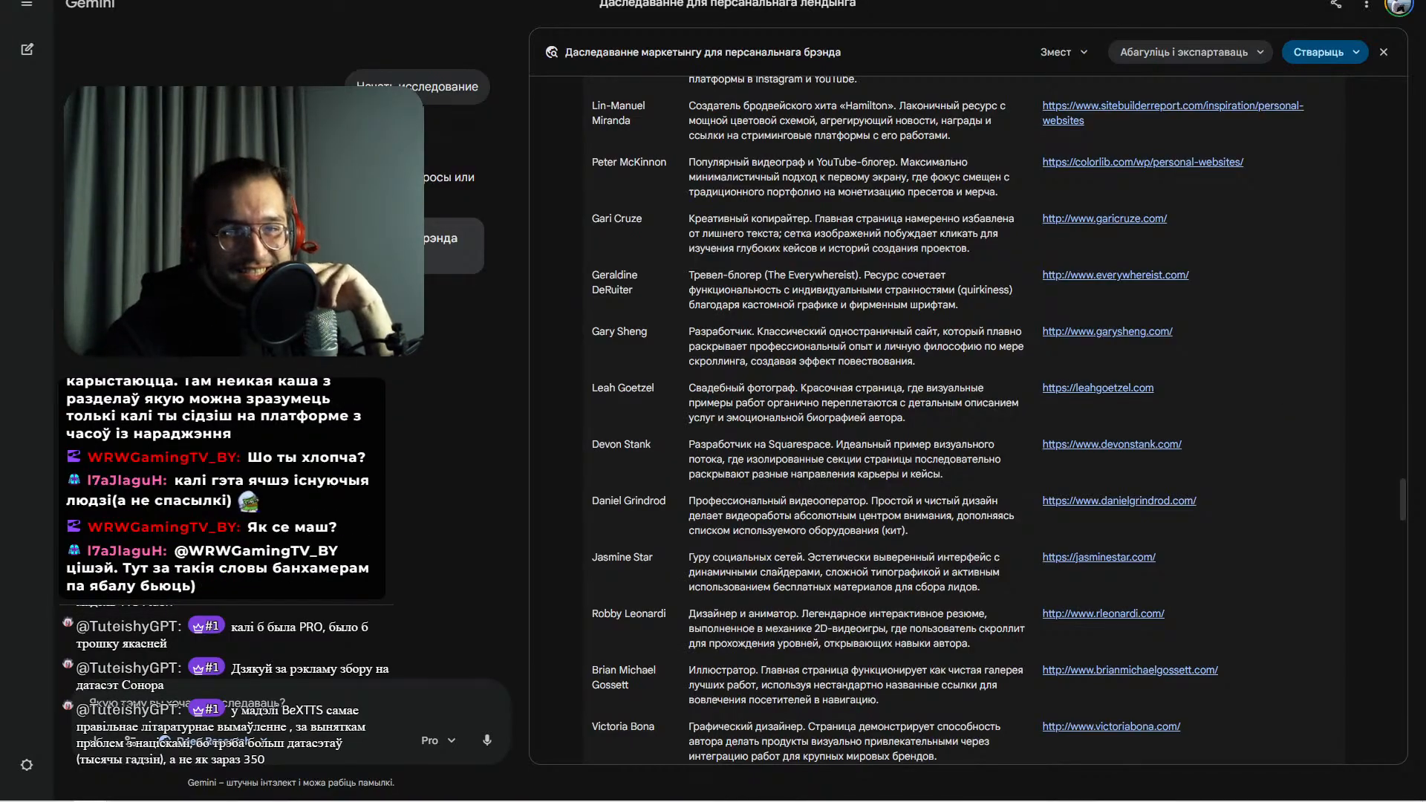
- Look through the table of 30 personal websites, open its colorlib.com link and look over the article's first example
scroll(1008, 256, up, 4)
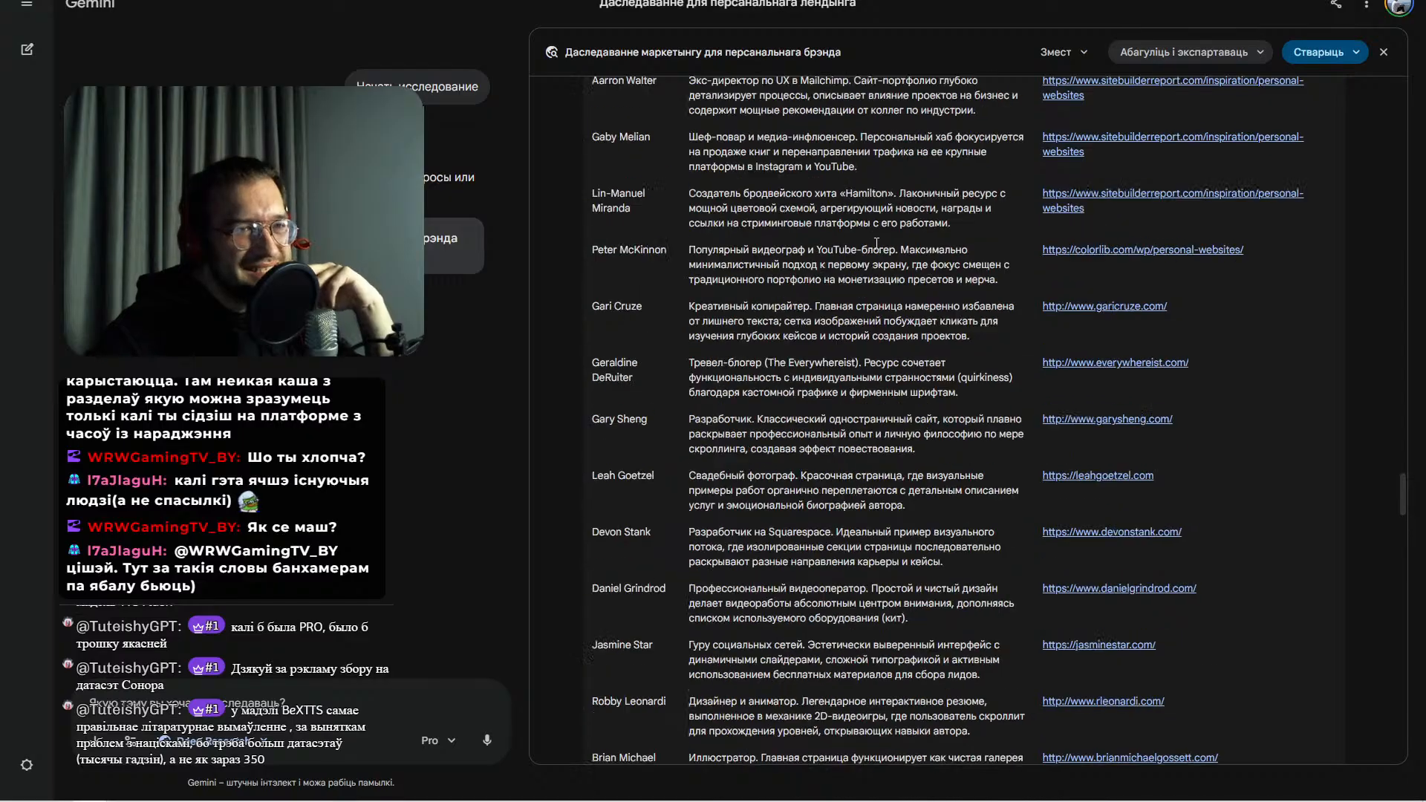
scroll(951, 266, down, 4)
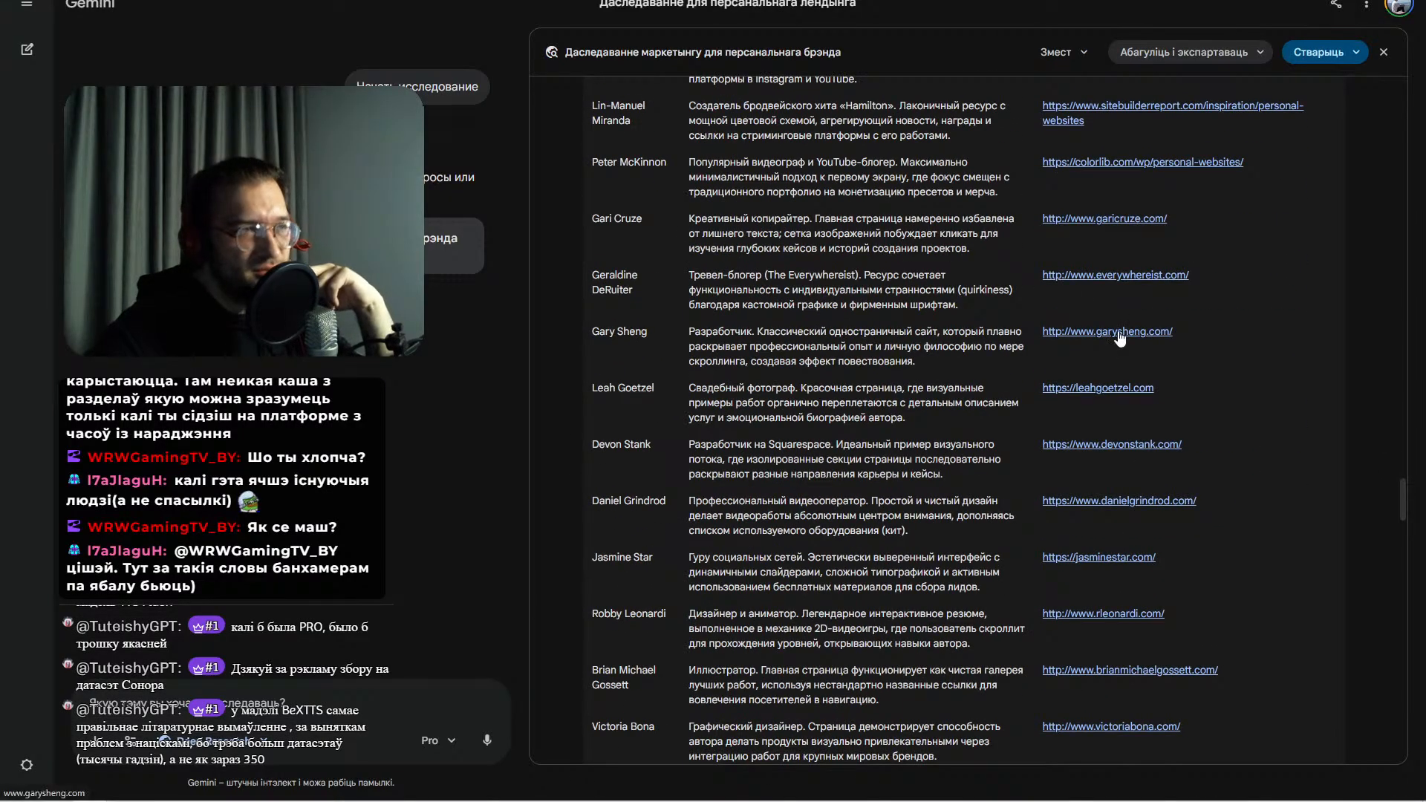
scroll(1107, 297, up, 5)
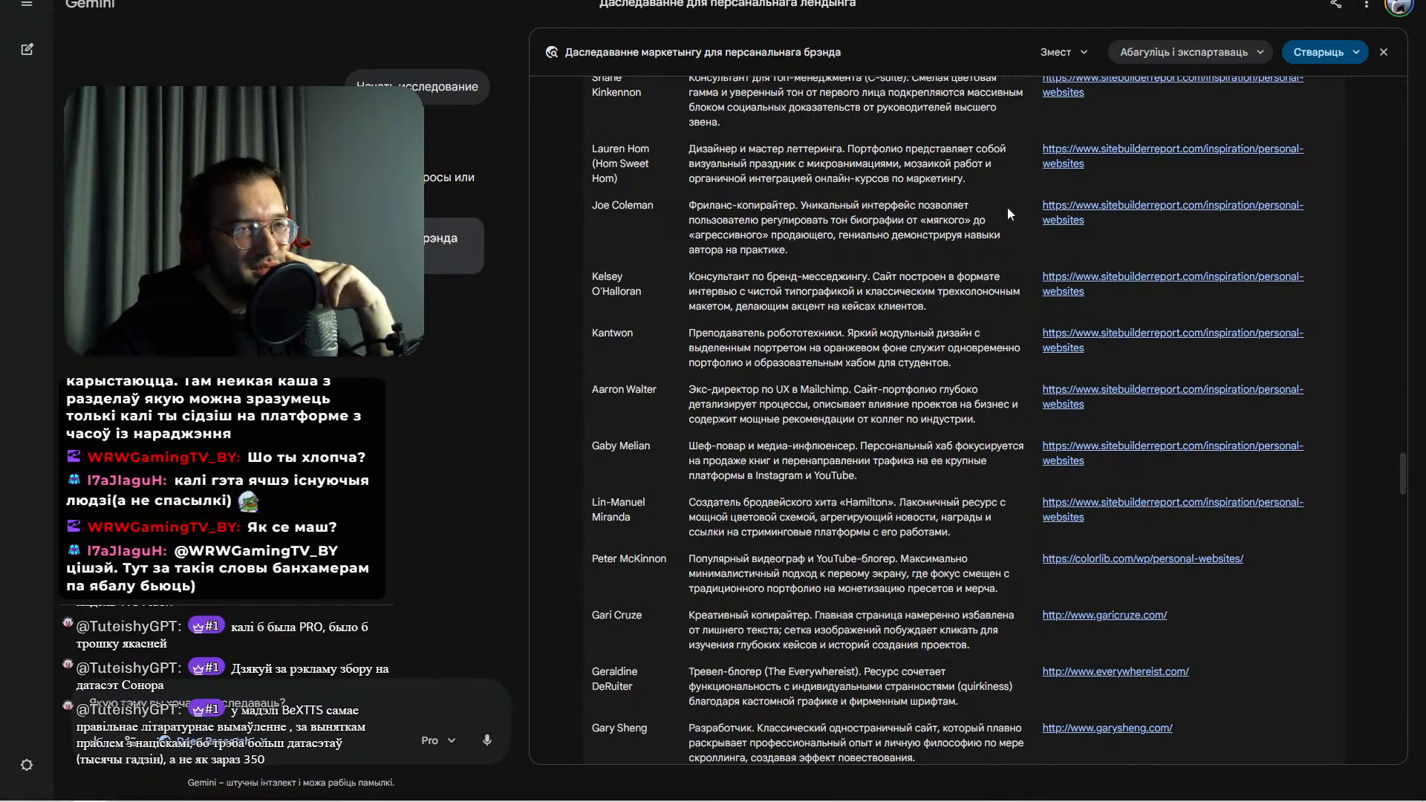
scroll(1119, 204, up, 3)
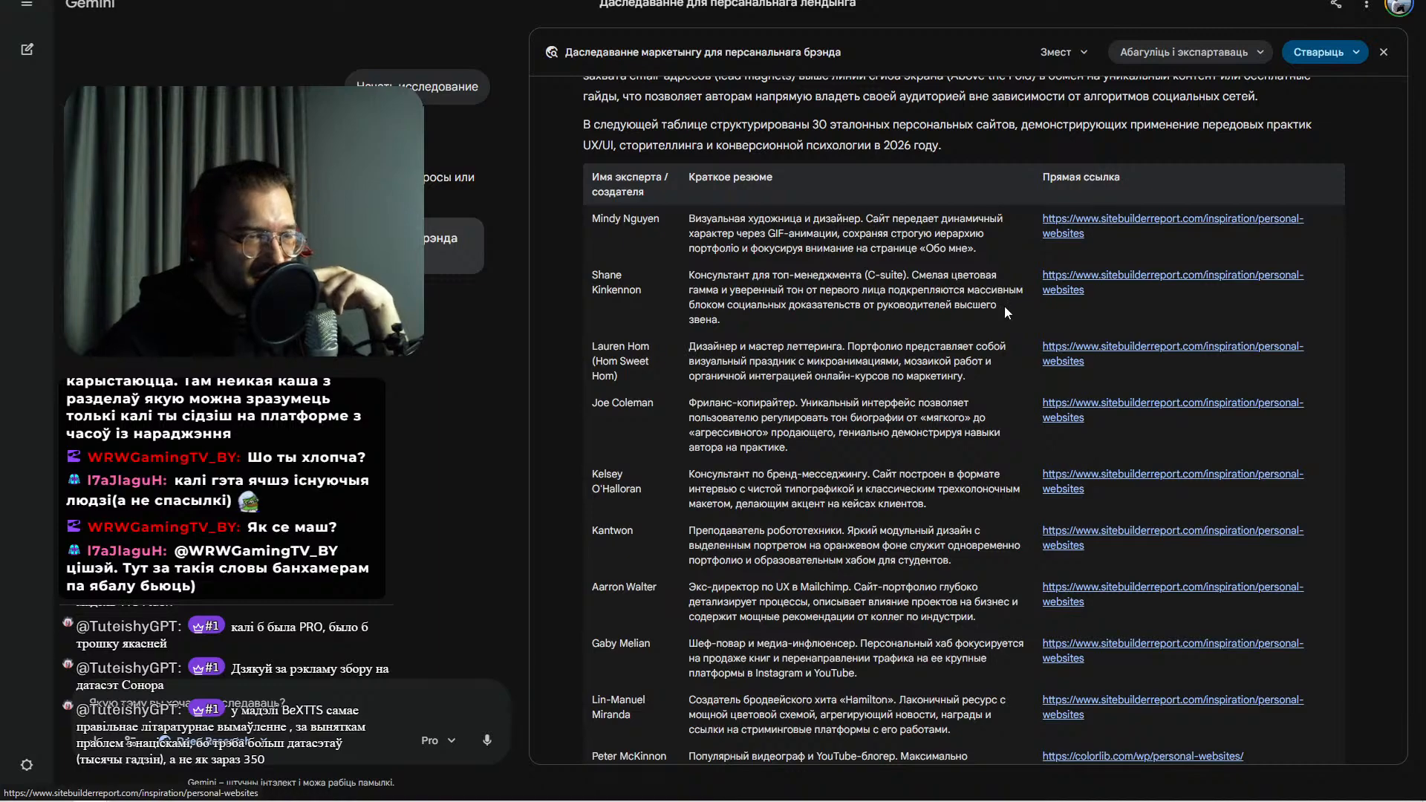
scroll(1032, 294, down, 6)
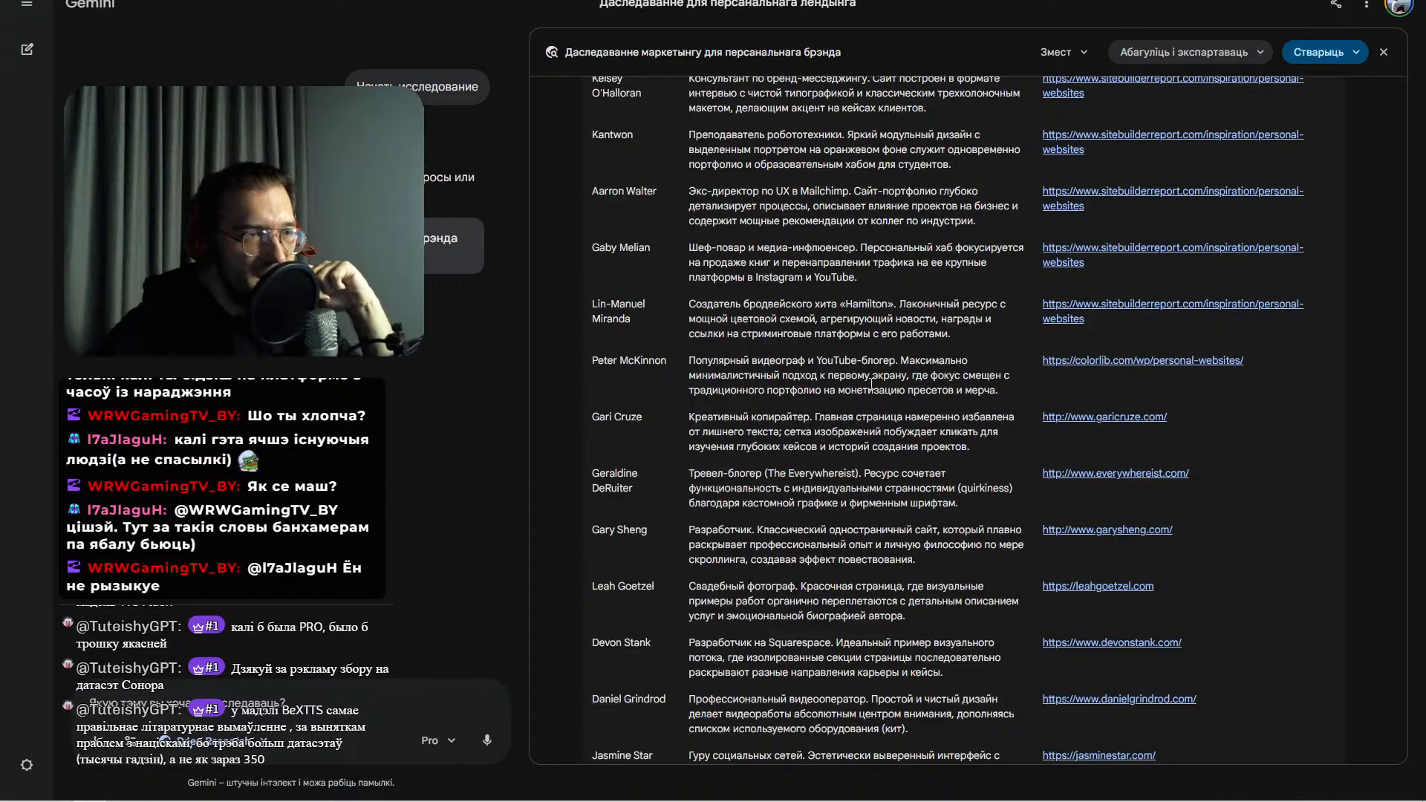
click(1184, 364)
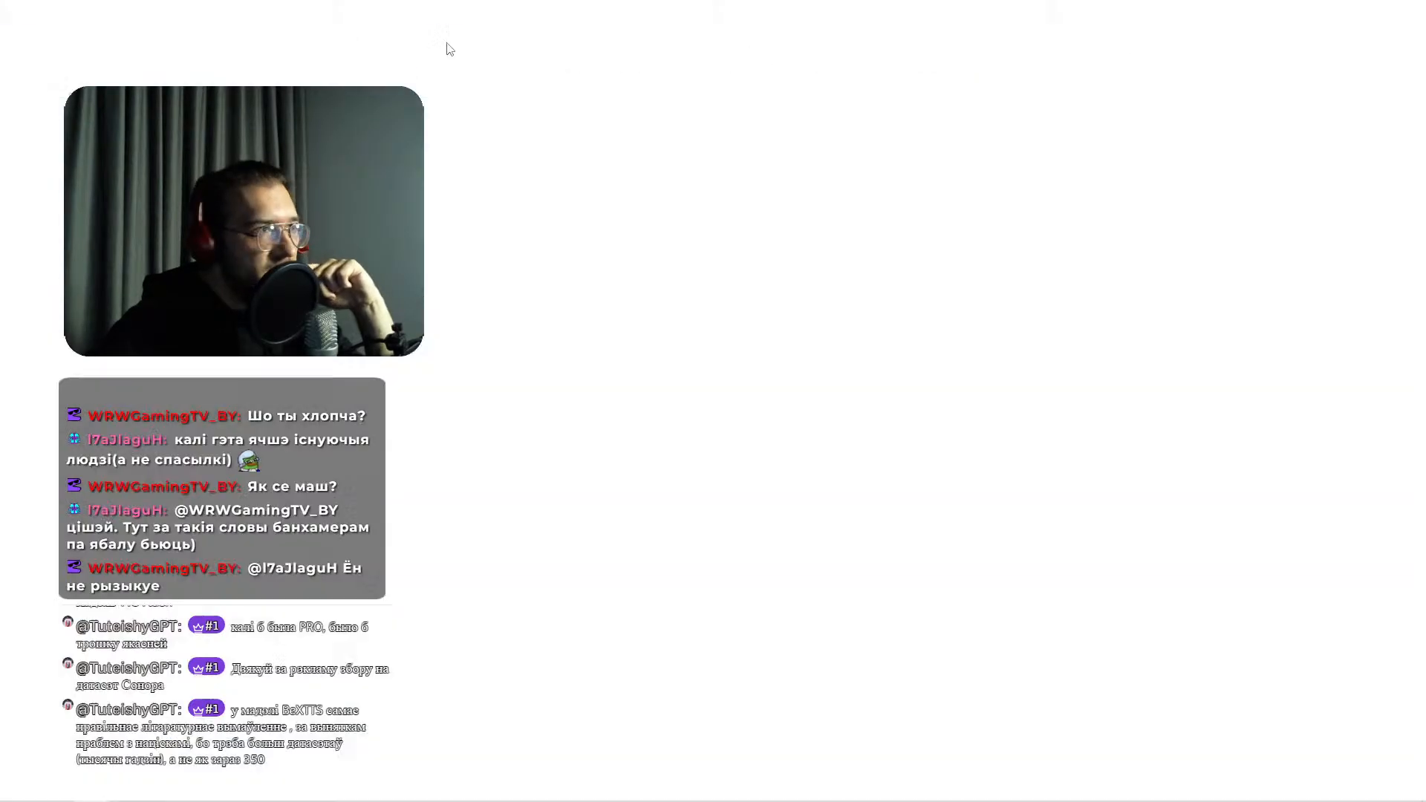
scroll(1350, 292, down, 10)
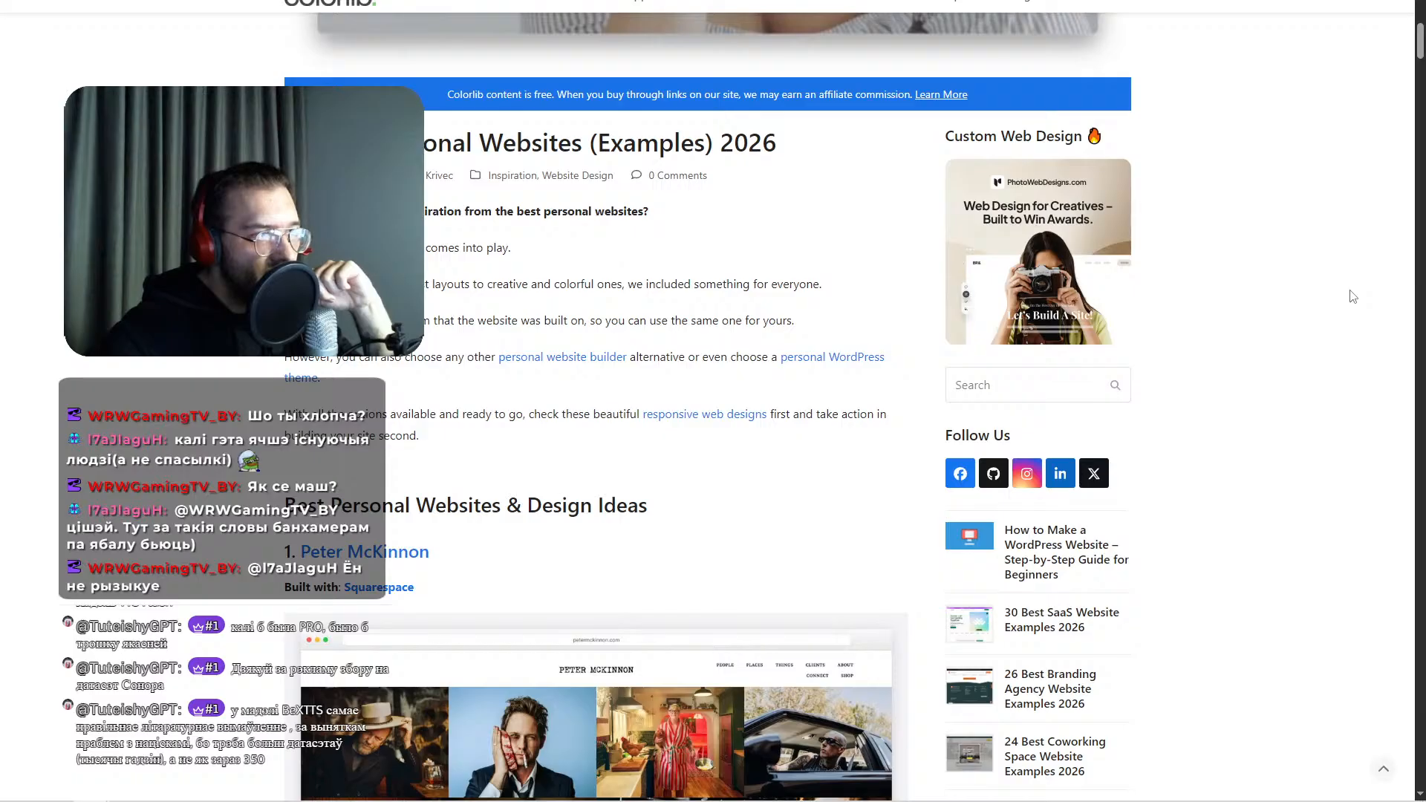
scroll(491, 474, down, 8)
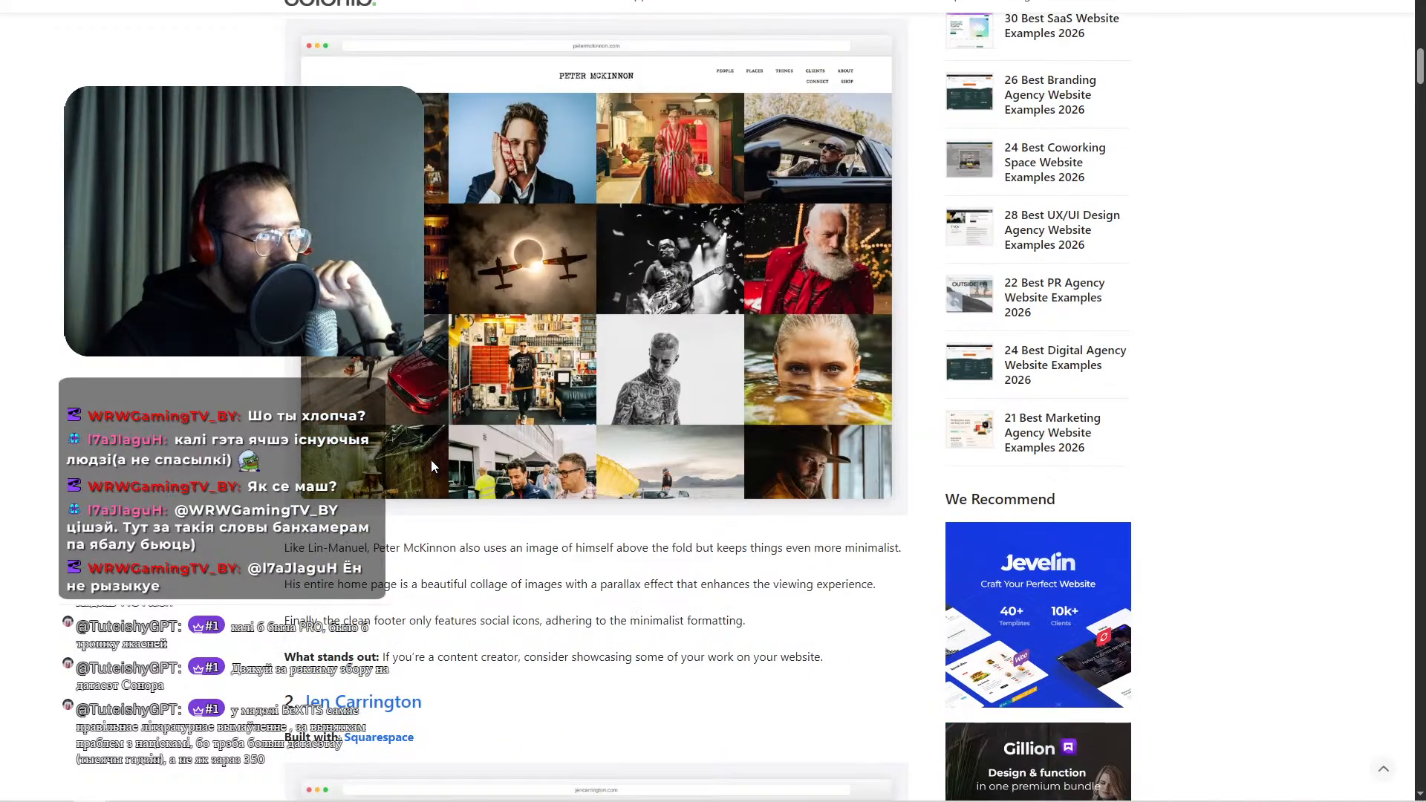
key(ctrl+w)
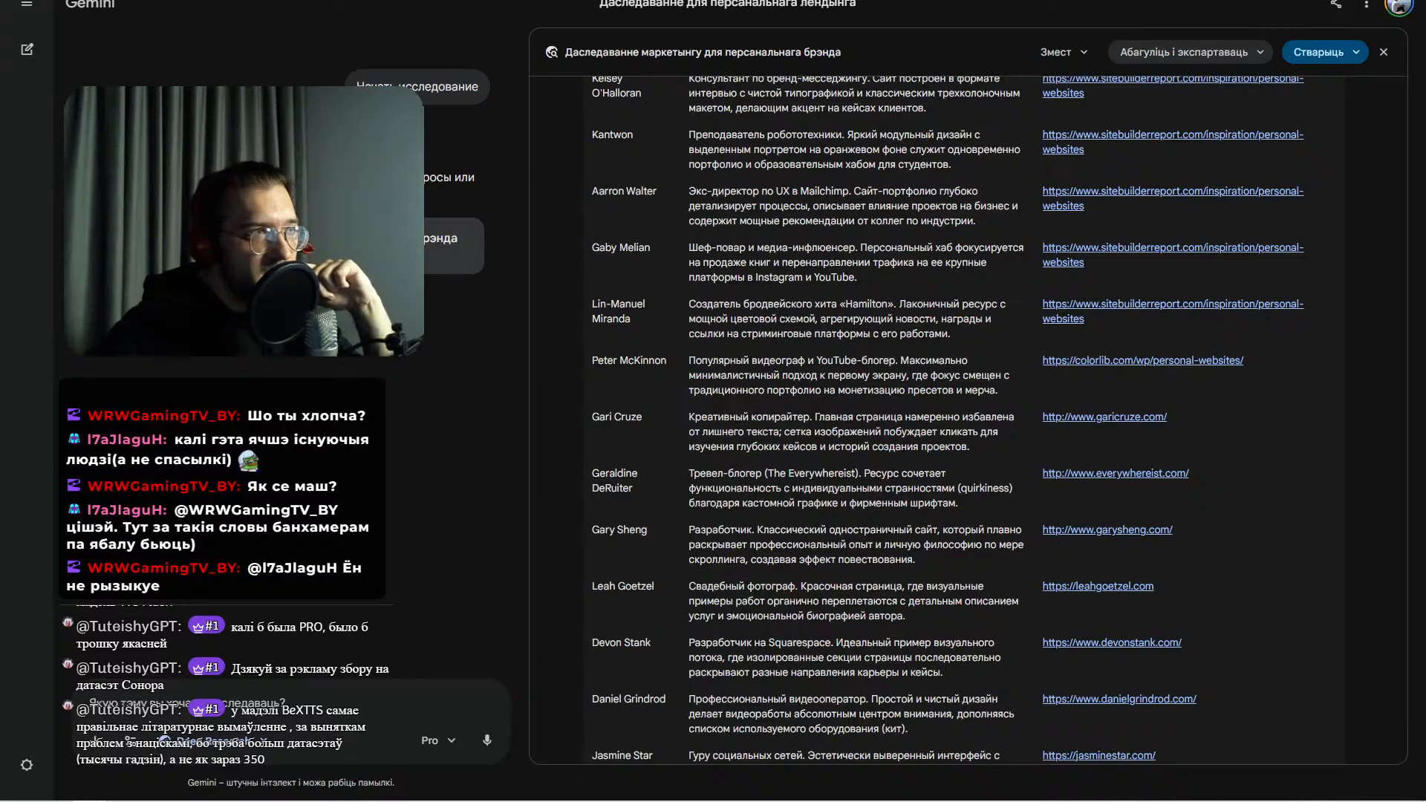
- Return to the colorlib.com article, dismiss the Squarespace offer, look at the first example again and close the page
key(ctrl+Tab)
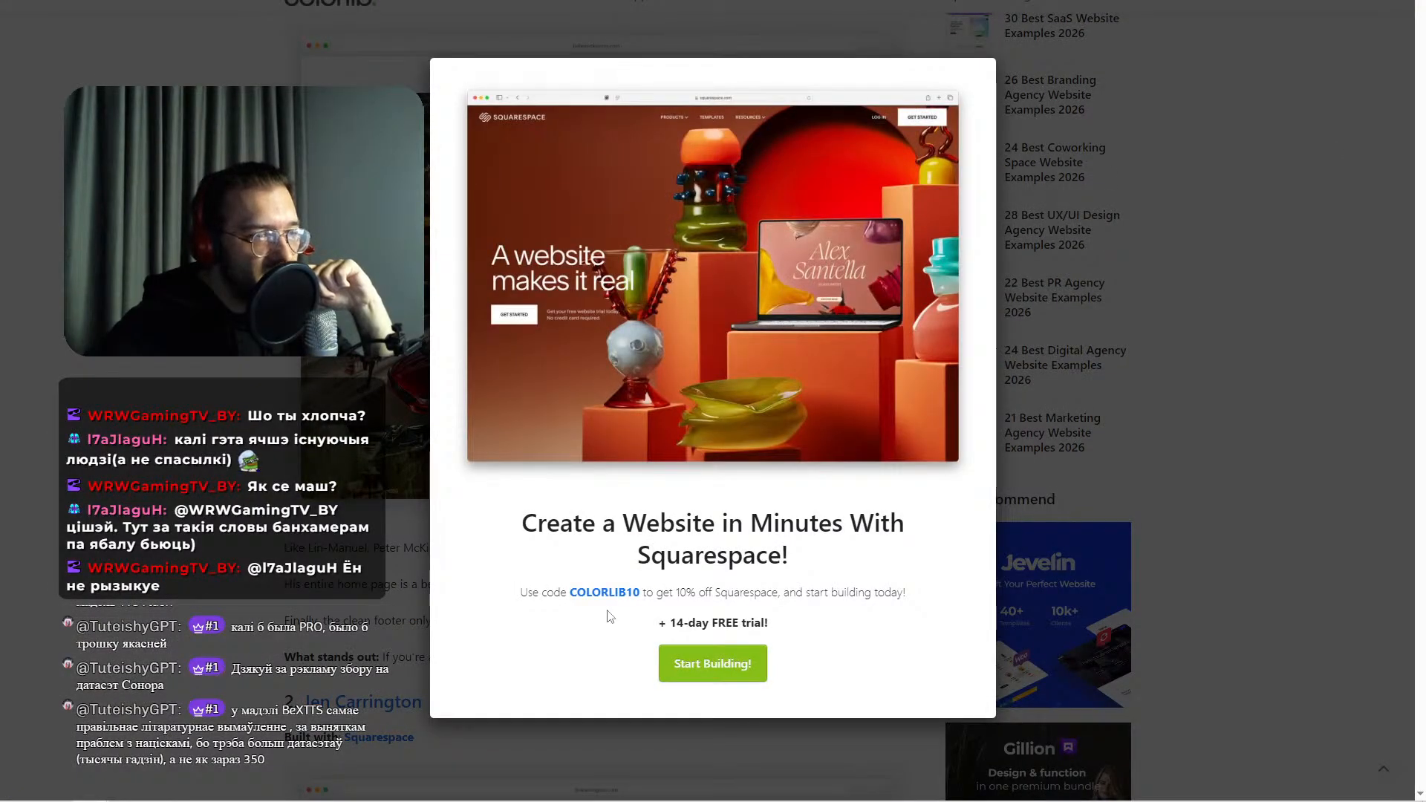
click(976, 72)
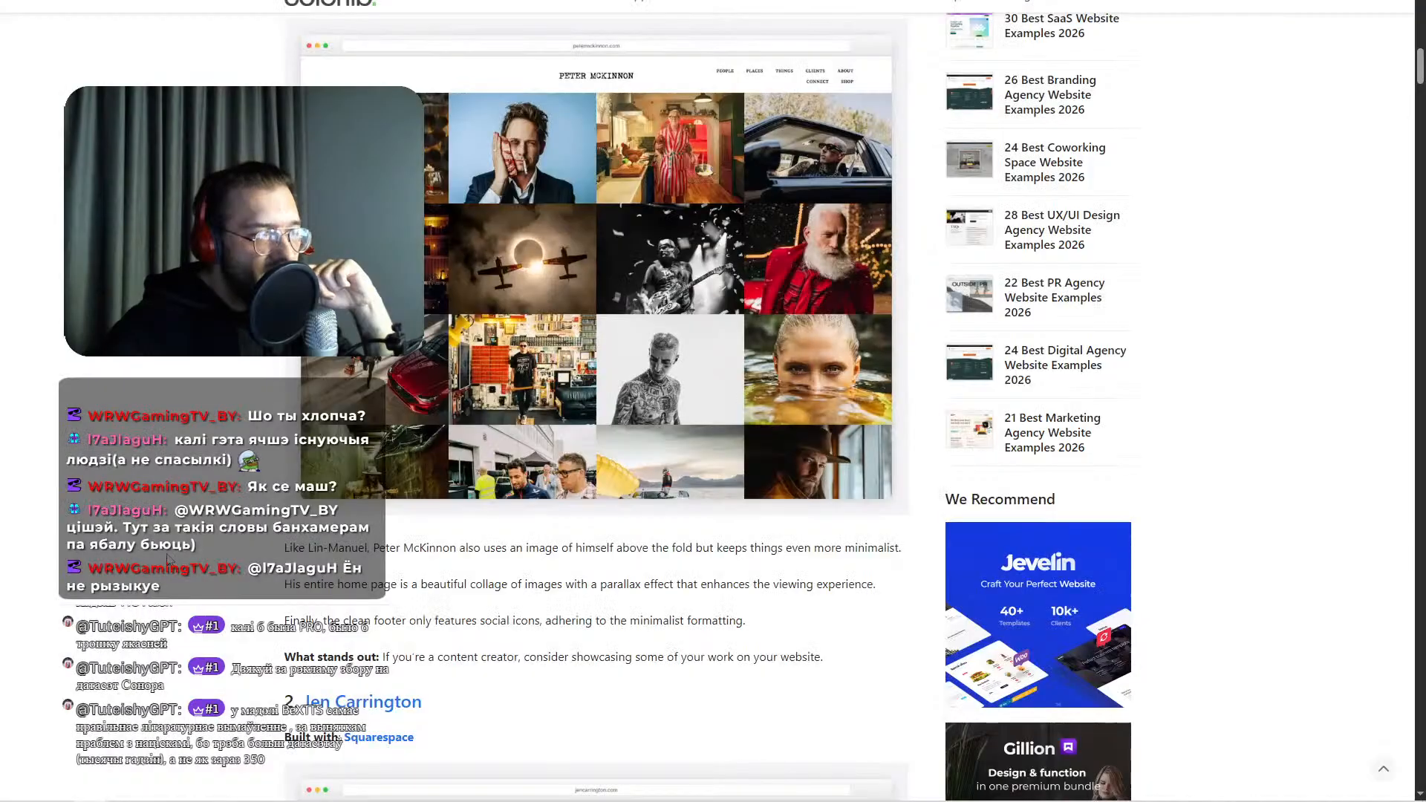
scroll(400, 521, up, 3)
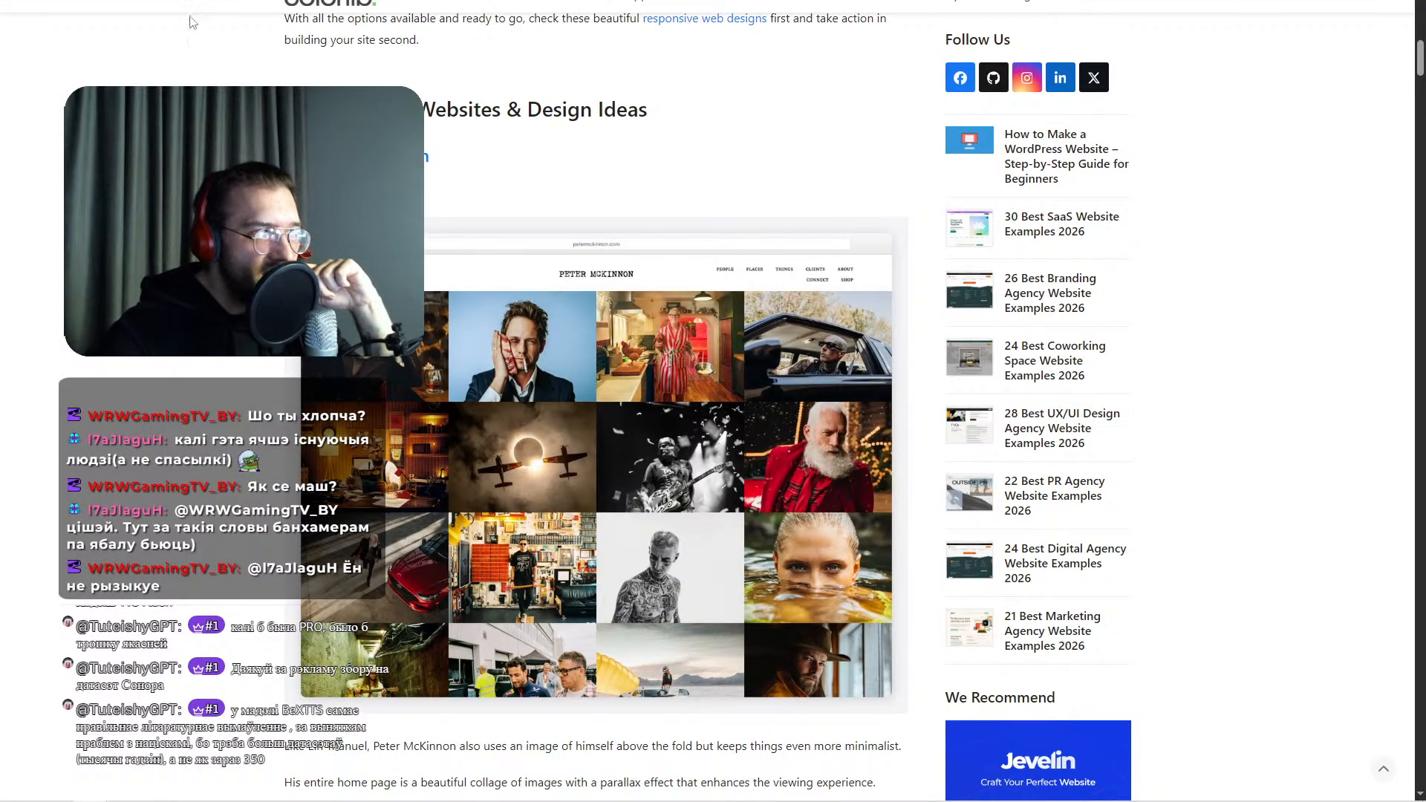
key(ctrl+w)
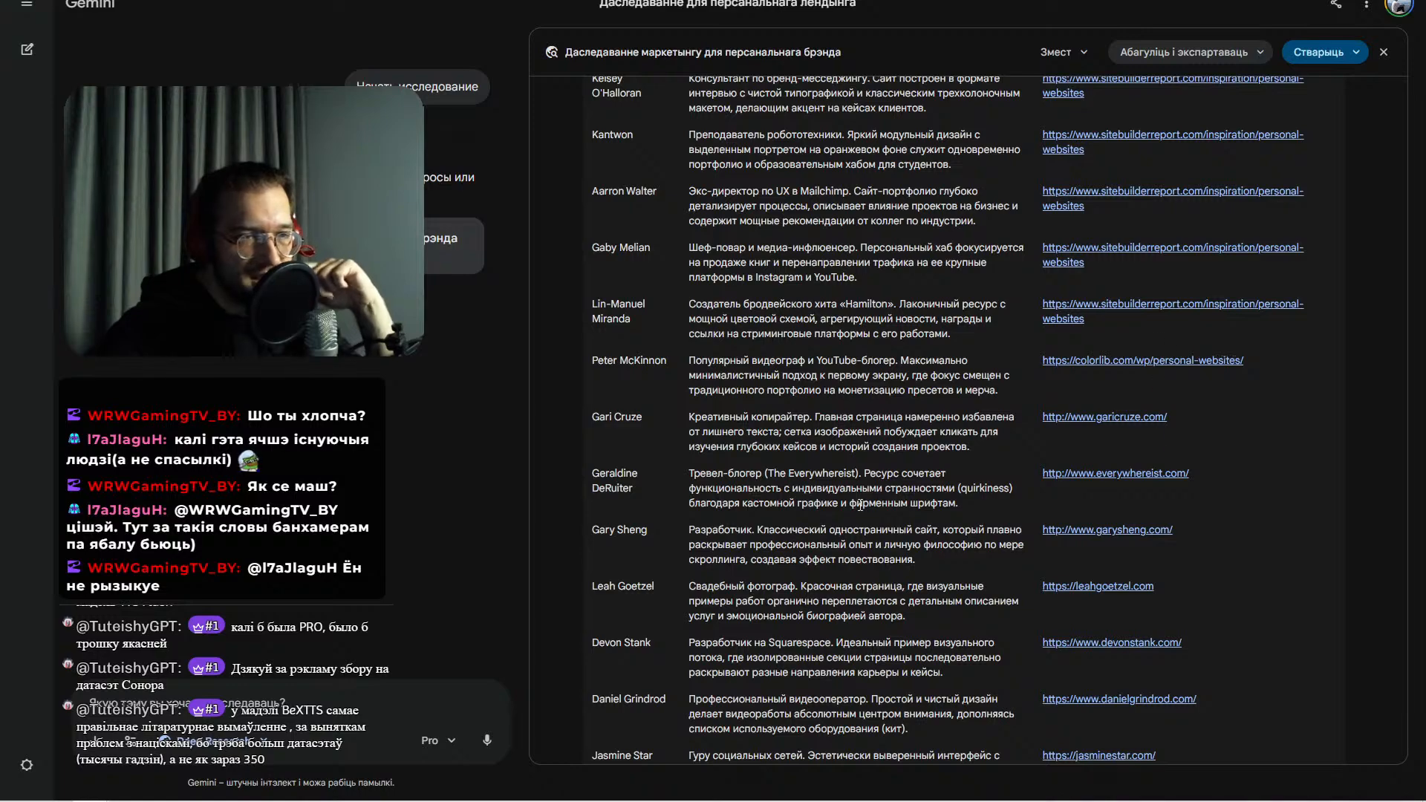
- Open the social media guru's personal website from the examples table, look through its landing page and close it
scroll(865, 503, down, 3)
click(1117, 562)
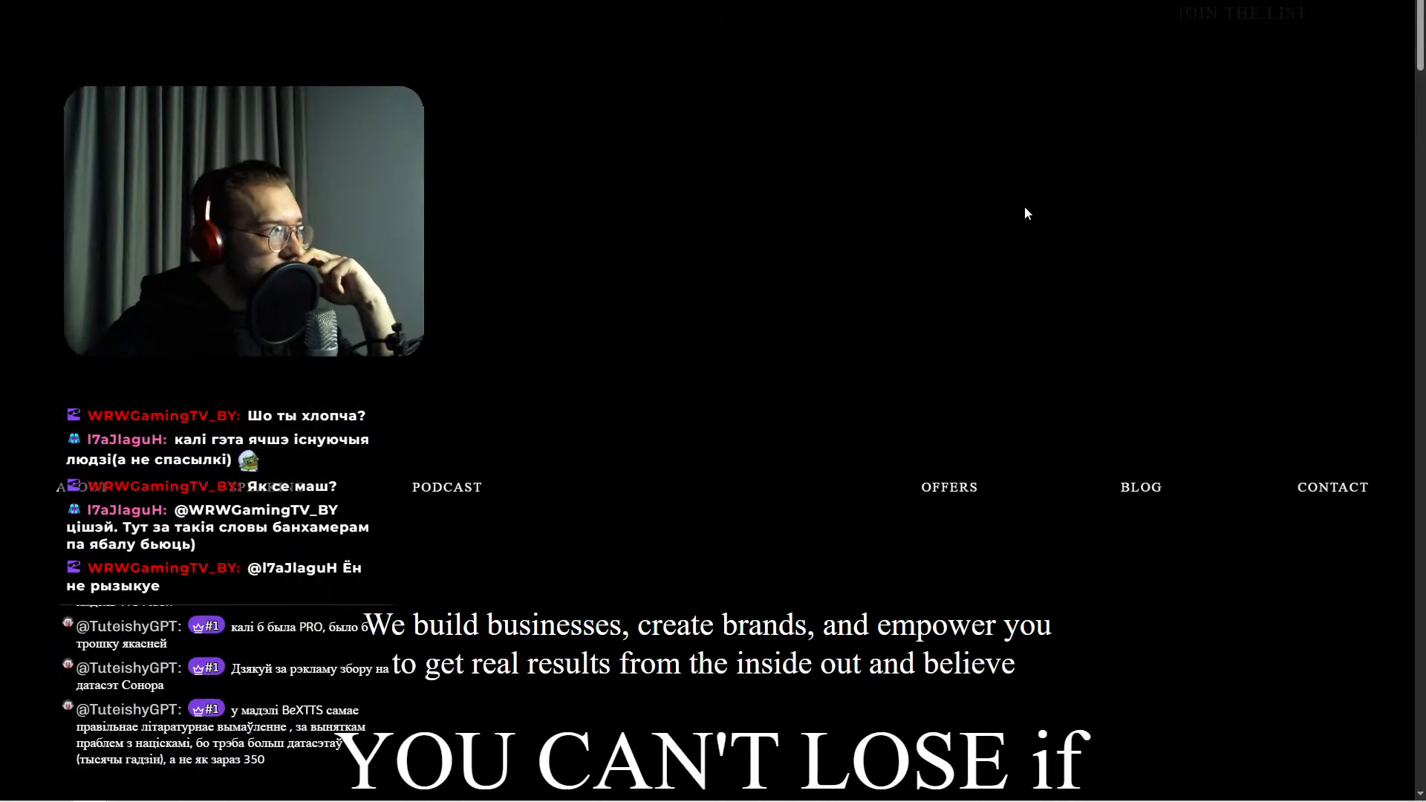
scroll(1070, 209, up, 1)
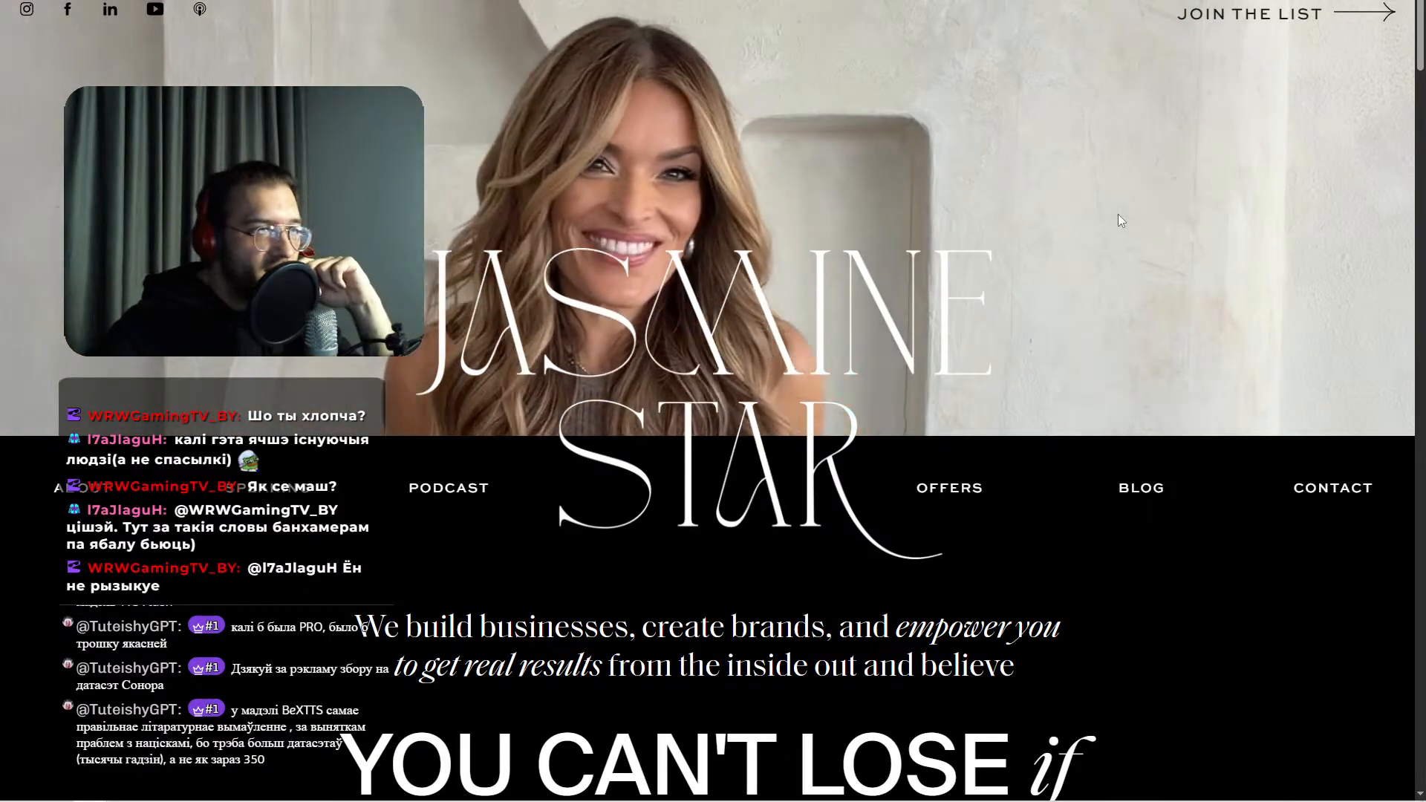
scroll(1118, 215, down, 5)
scroll(1118, 214, down, 10)
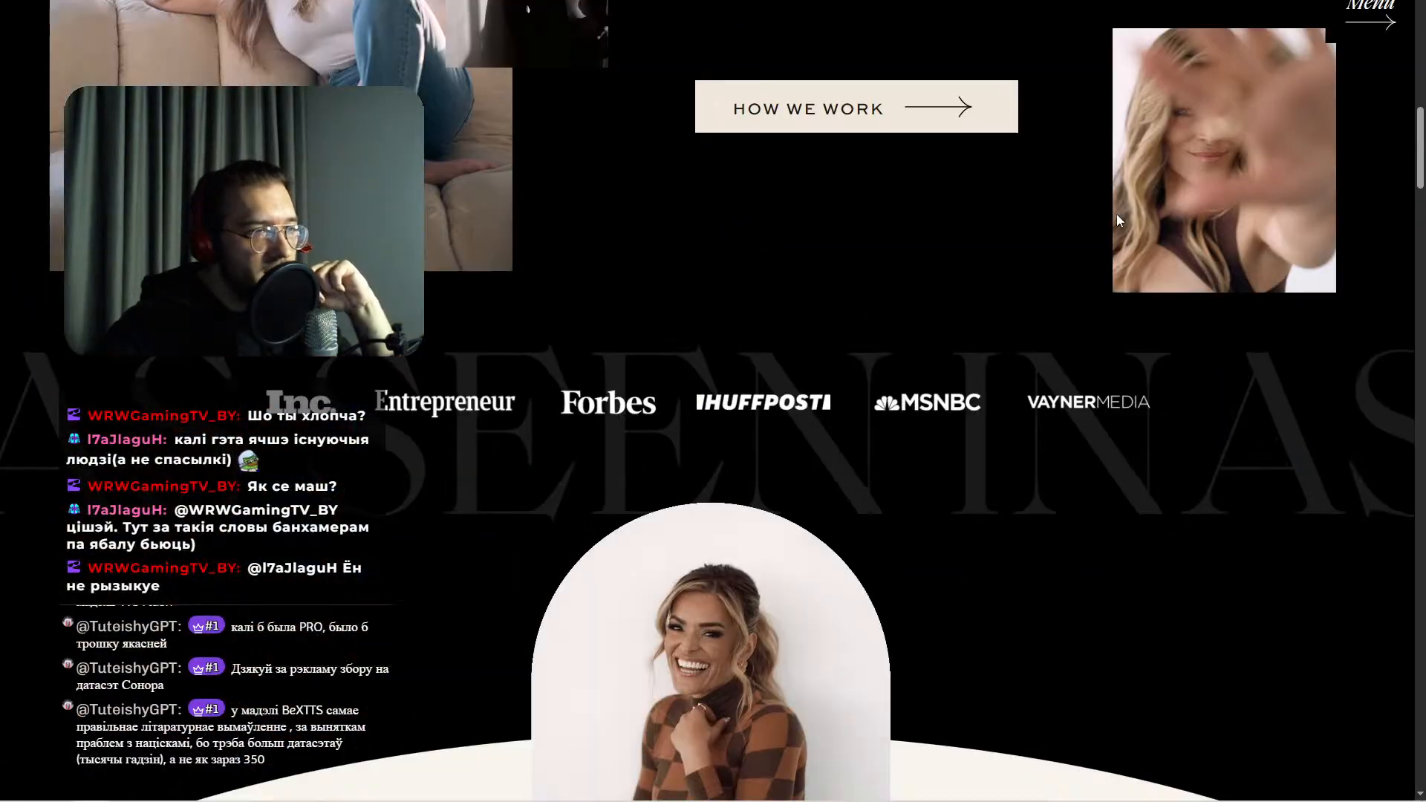
key(ctrl+w)
- Review the section "Анализ 20 брендов-эпонимов с активными основателями" and its table of founder-led brands
scroll(1068, 337, down, 13)
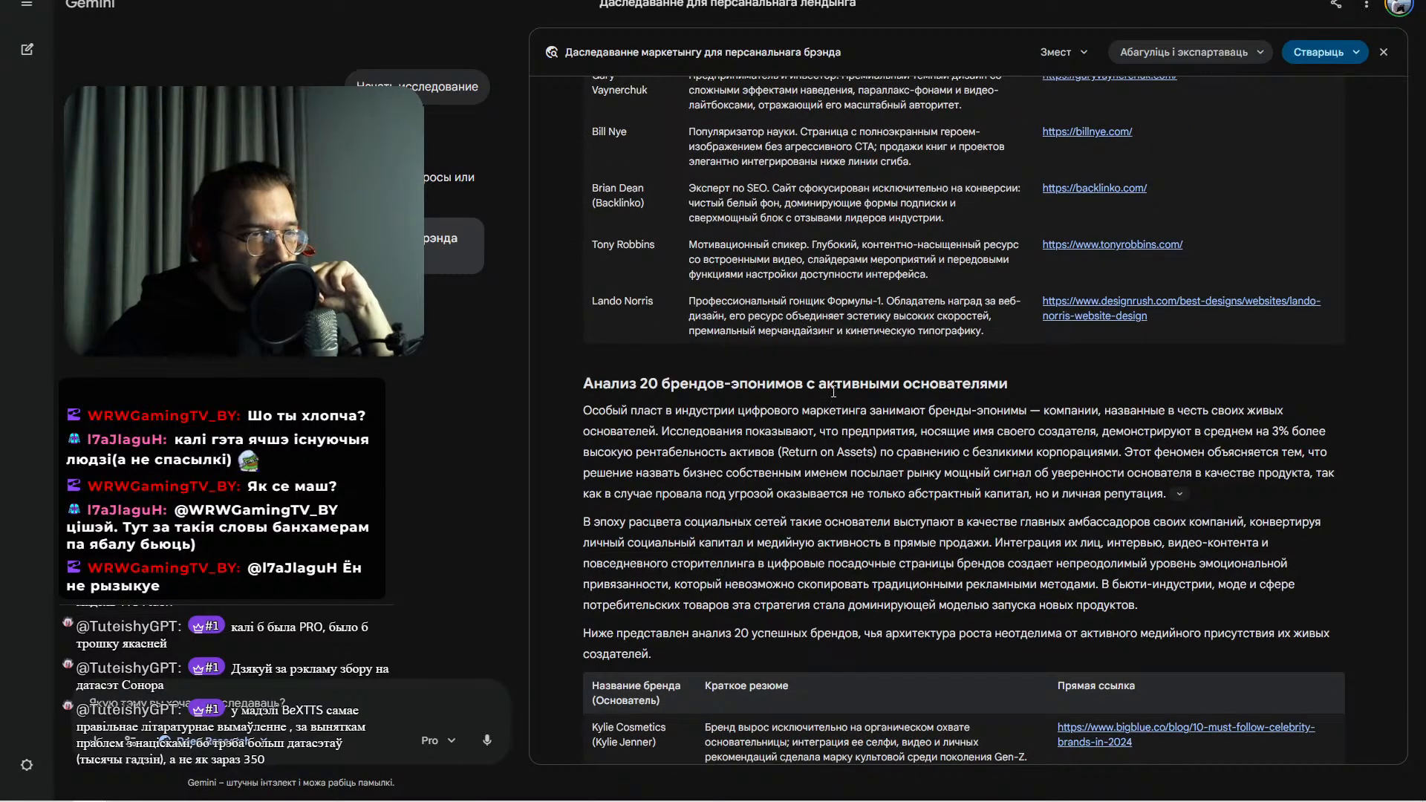
scroll(833, 391, down, 3)
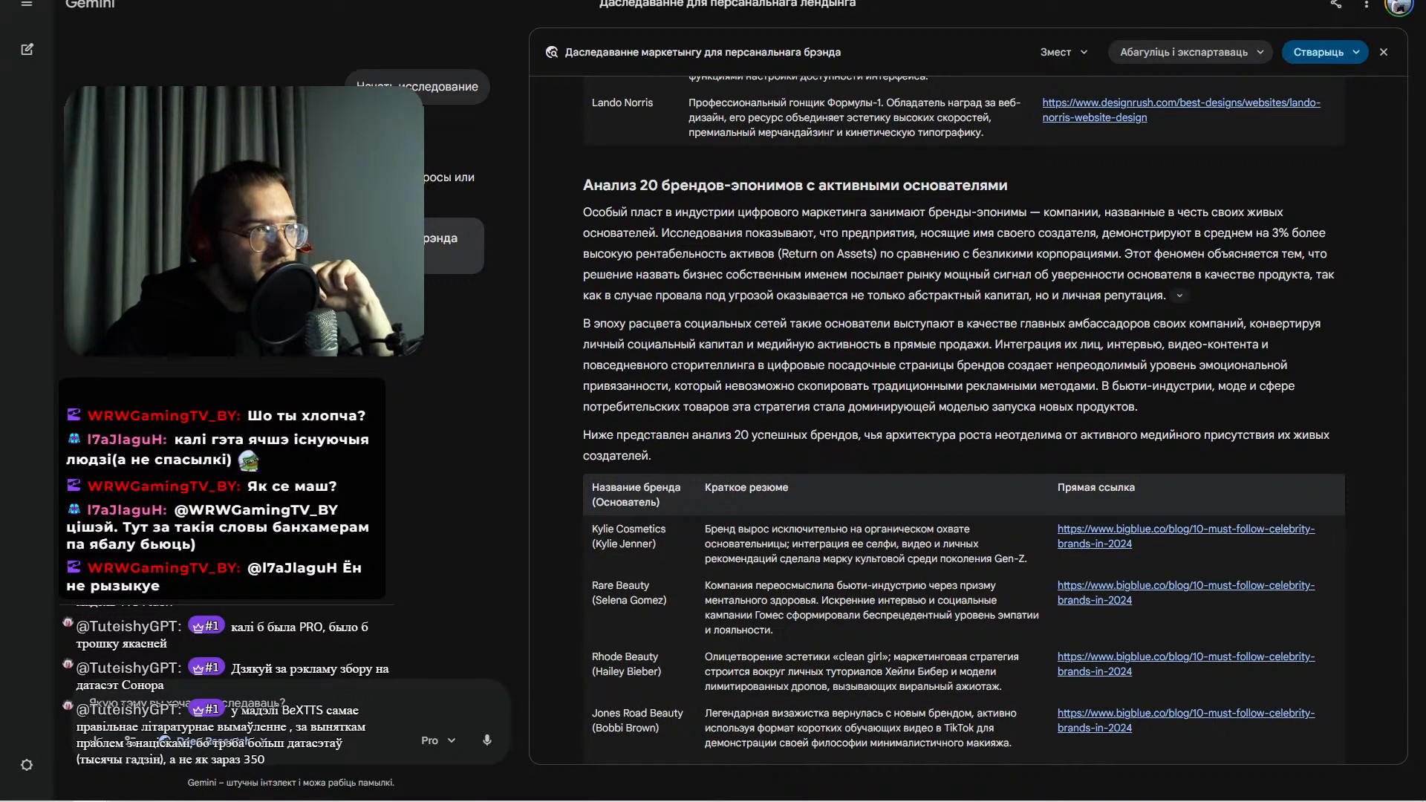
scroll(753, 192, down, 3)
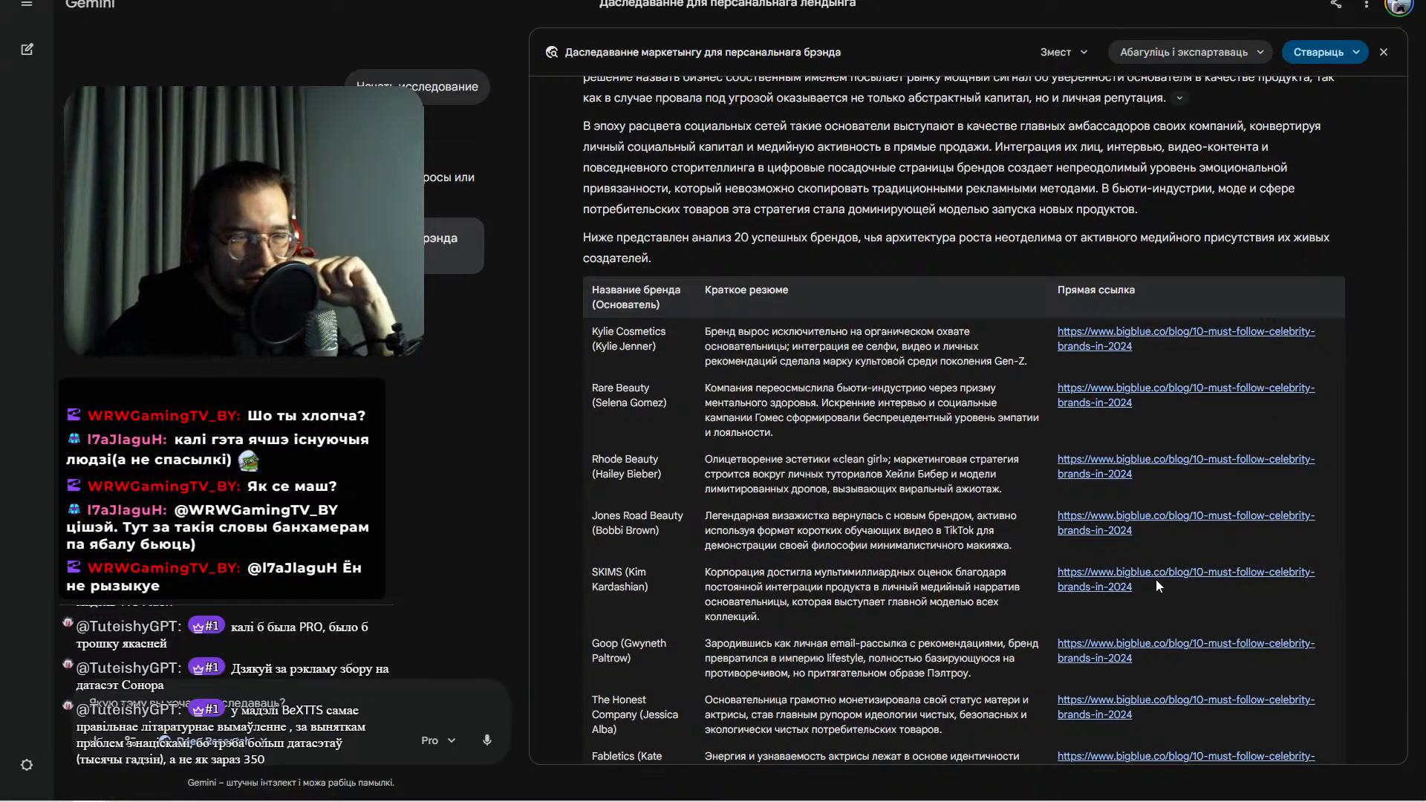
scroll(1156, 579, down, 6)
scroll(1144, 585, down, 3)
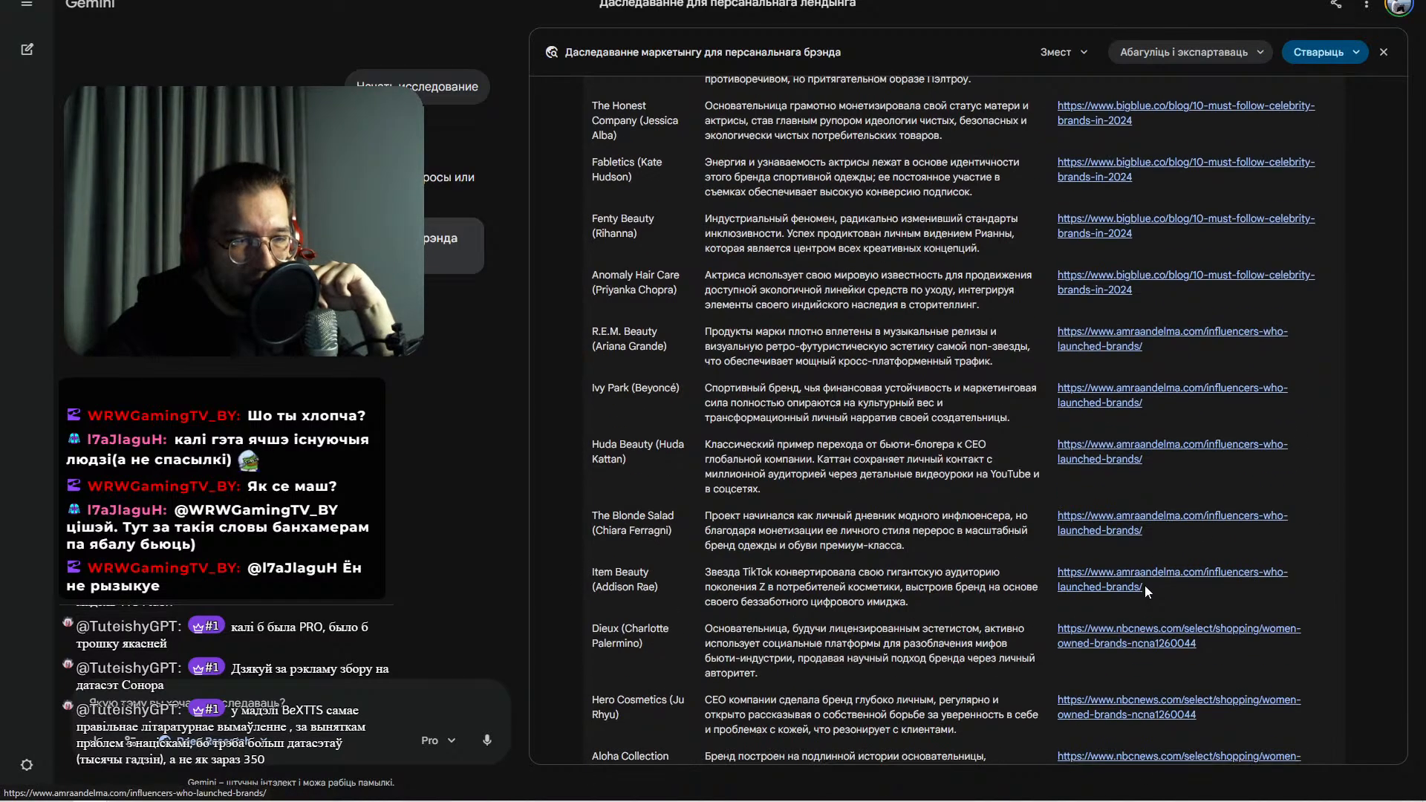
scroll(1144, 585, down, 6)
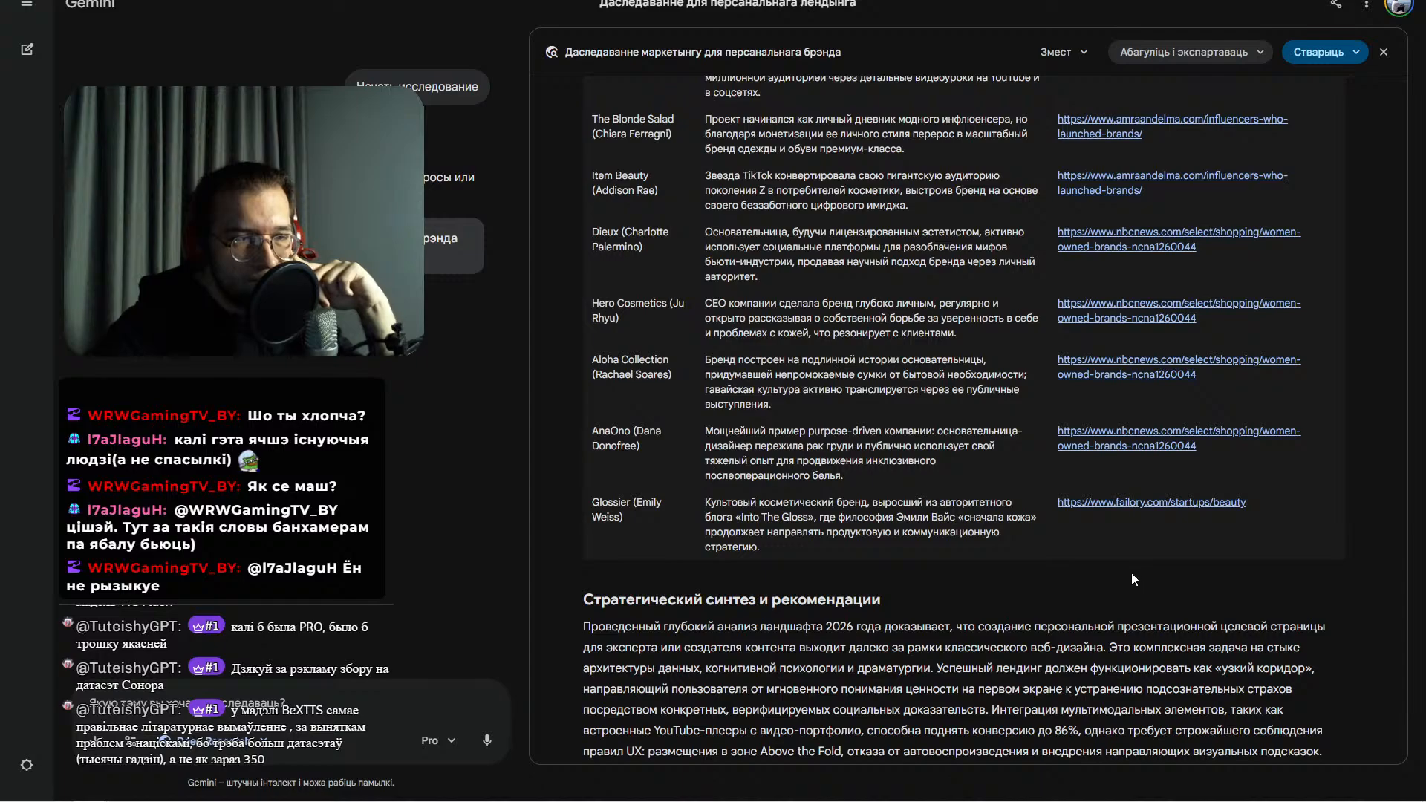
- Open the amraandelma.com link on influencers who launched brands from the Item Beauty row, view the article and close it
scroll(1131, 574, up, 3)
click(1126, 376)
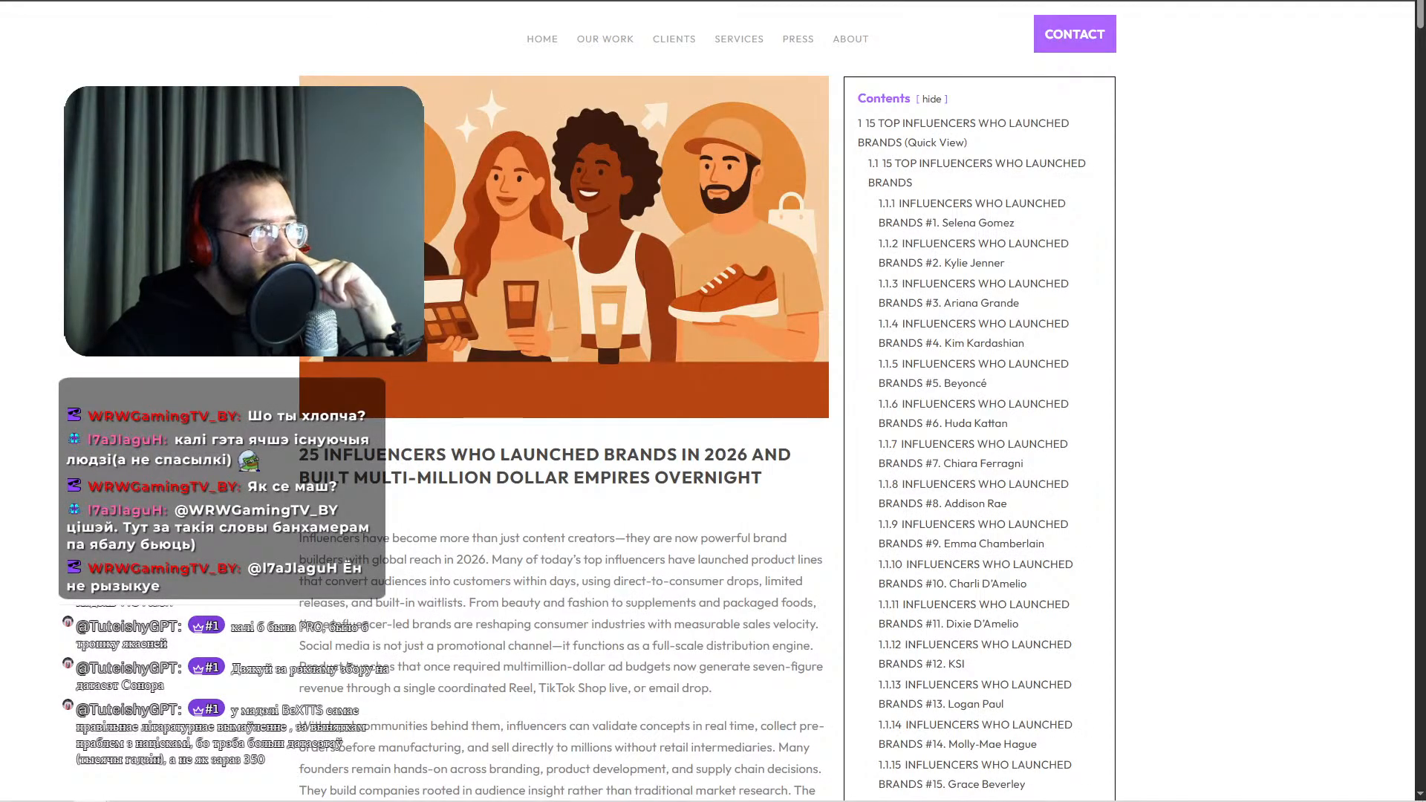
key(ctrl+w)
- Highlight the heading "Стратегический синтез и рекомендации" while looking over that section and the report's list of sources
scroll(874, 484, down, 5)
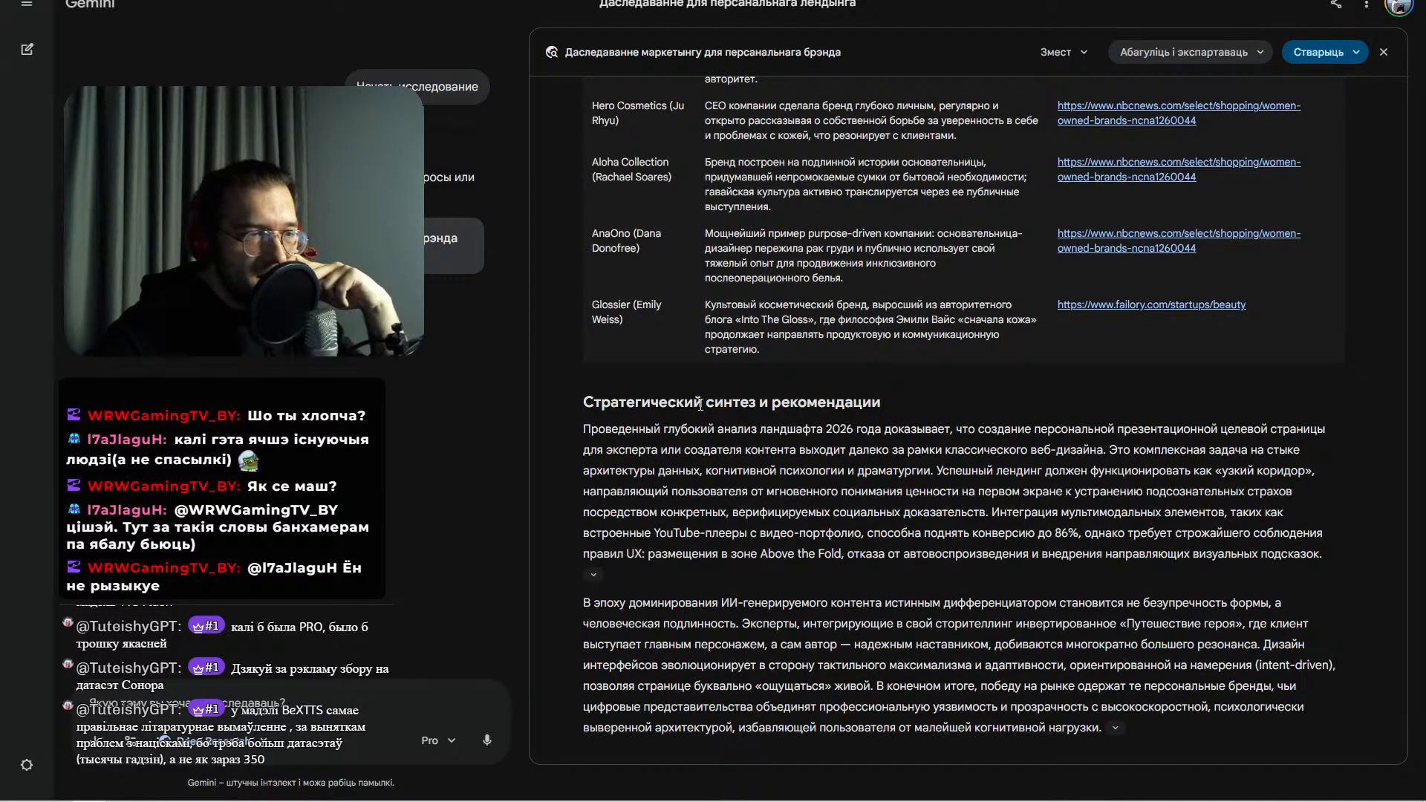
drag(700, 404, 976, 405)
click(981, 392)
scroll(980, 394, down, 5)
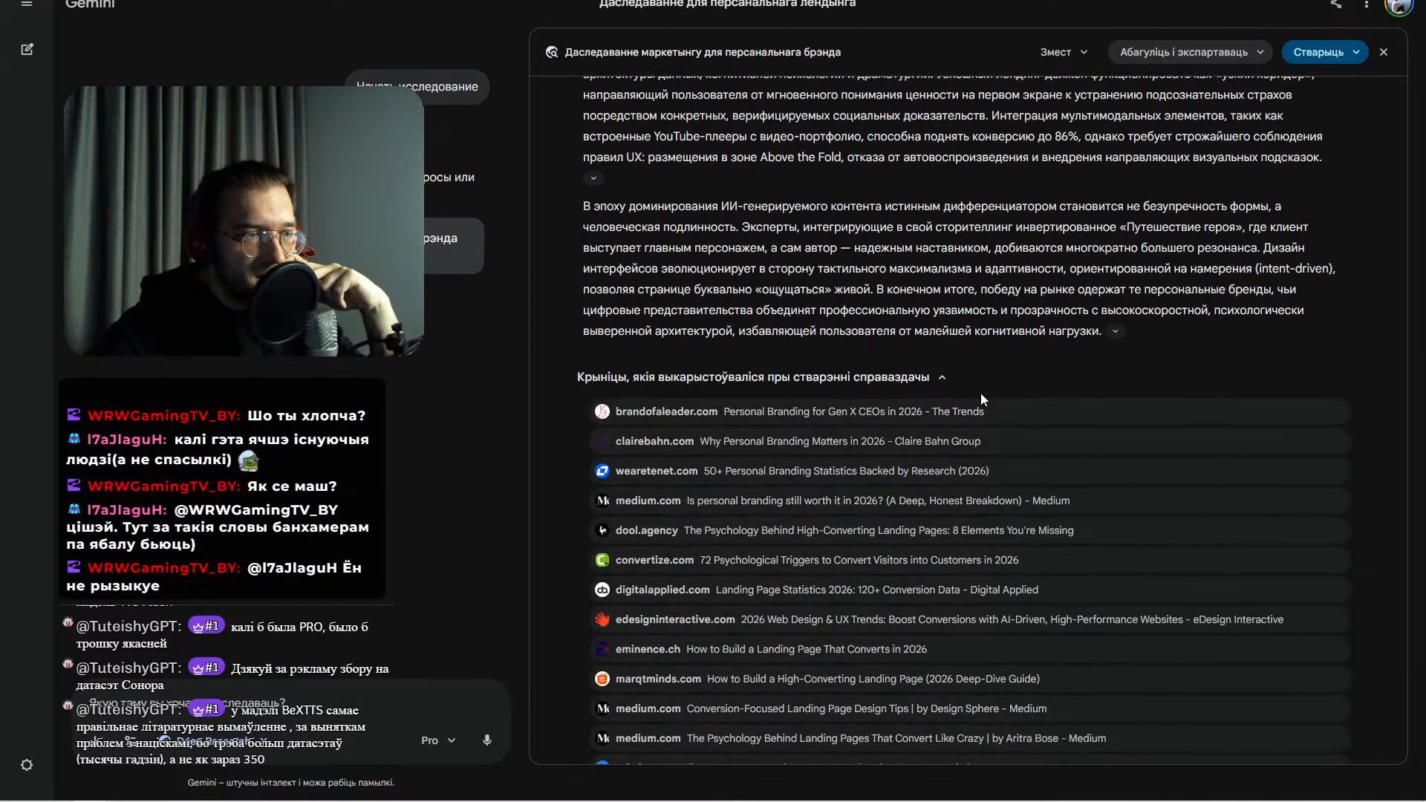
scroll(1070, 386, down, 8)
- Skim back through the report's conversion psychology and landing-page architecture sections, and return to its strategic conclusions
scroll(1120, 404, up, 20)
scroll(1275, 370, up, 5)
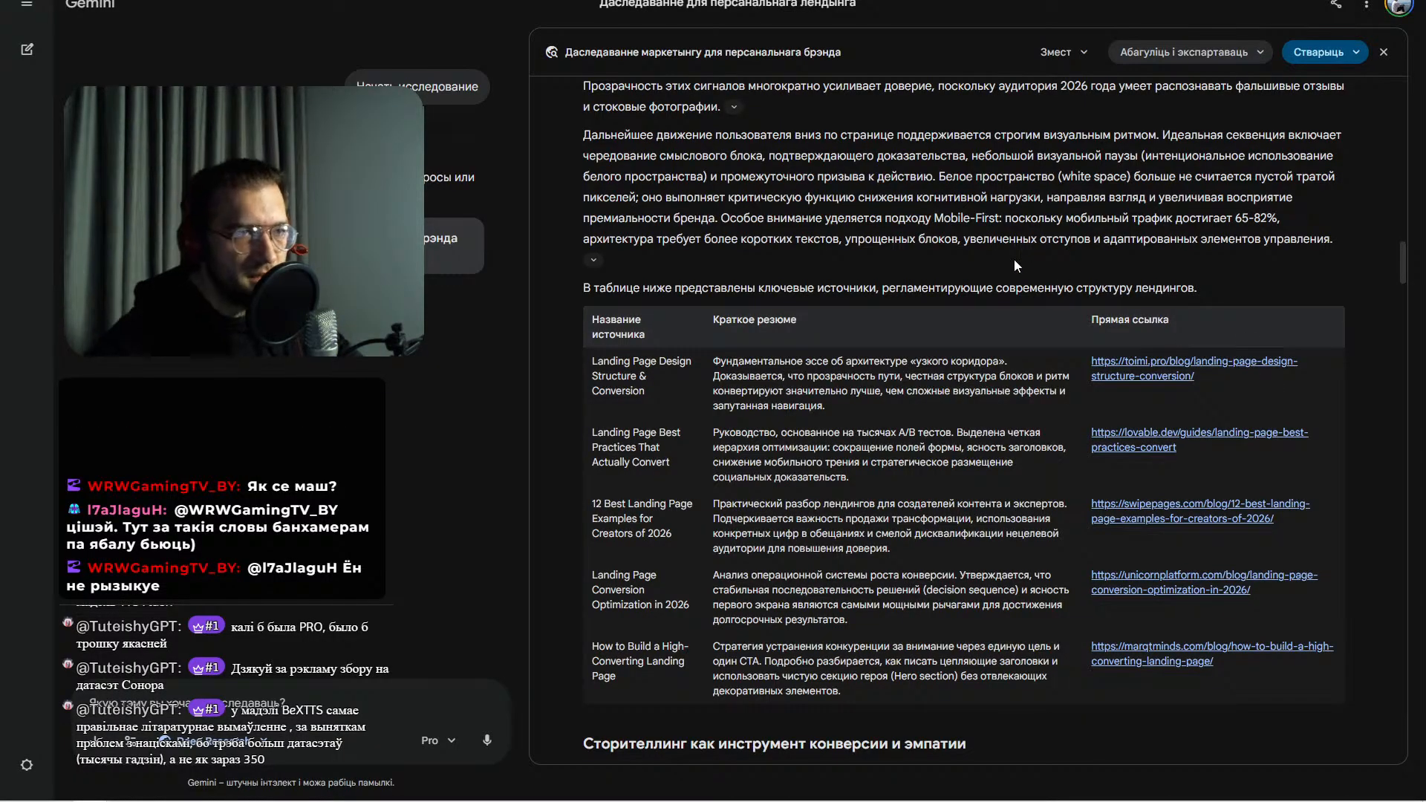
scroll(1051, 279, up, 15)
scroll(991, 206, down, 20)
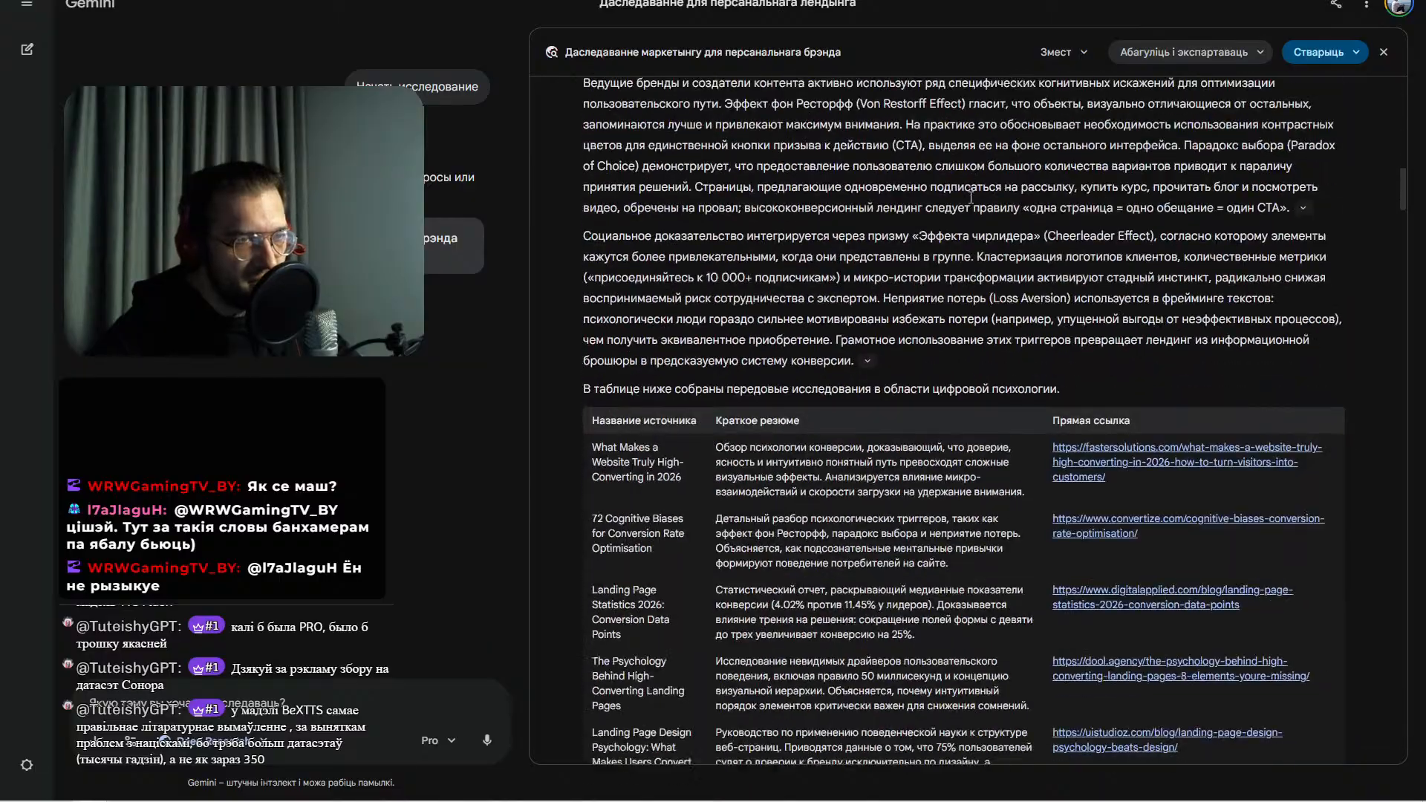
scroll(1192, 321, down, 8)
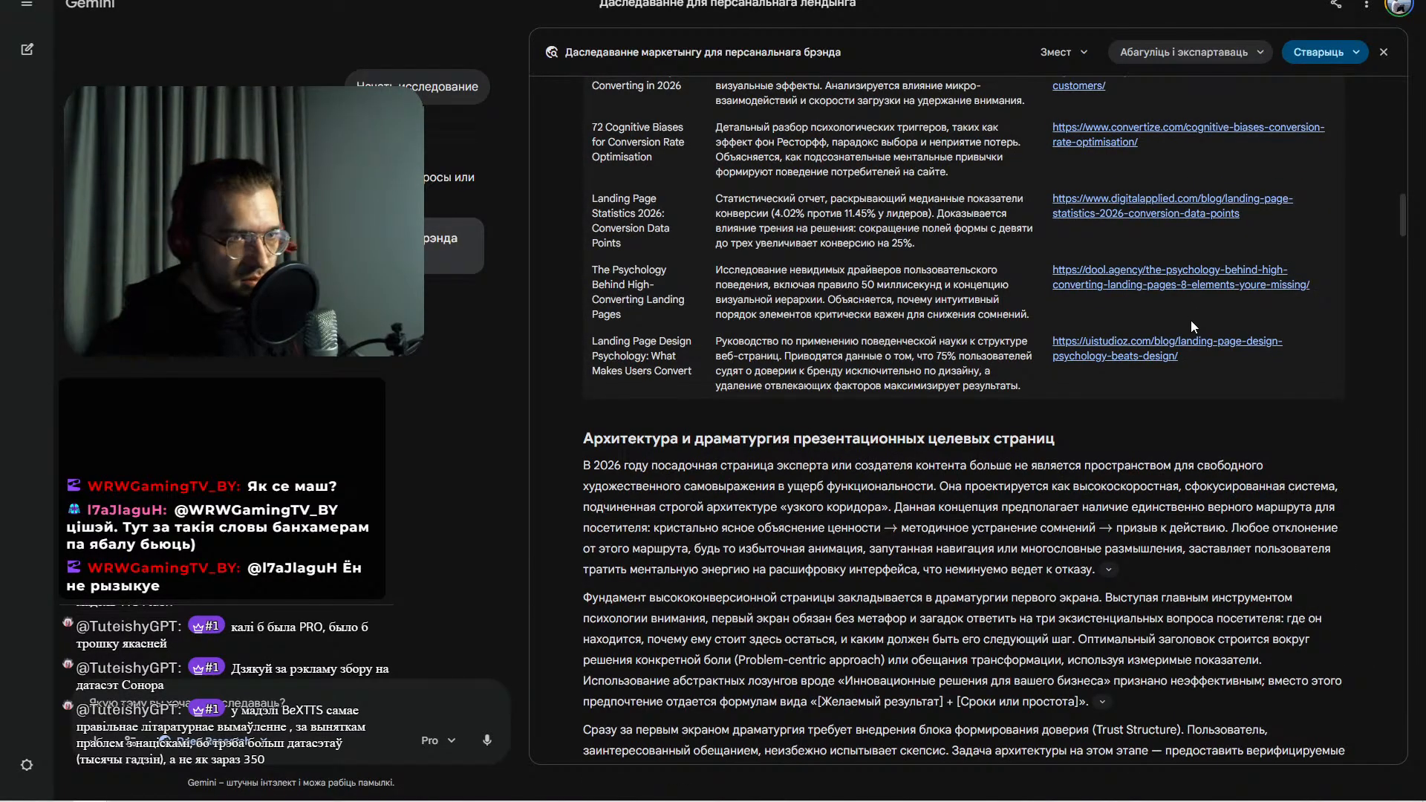
scroll(1188, 297, up, 6)
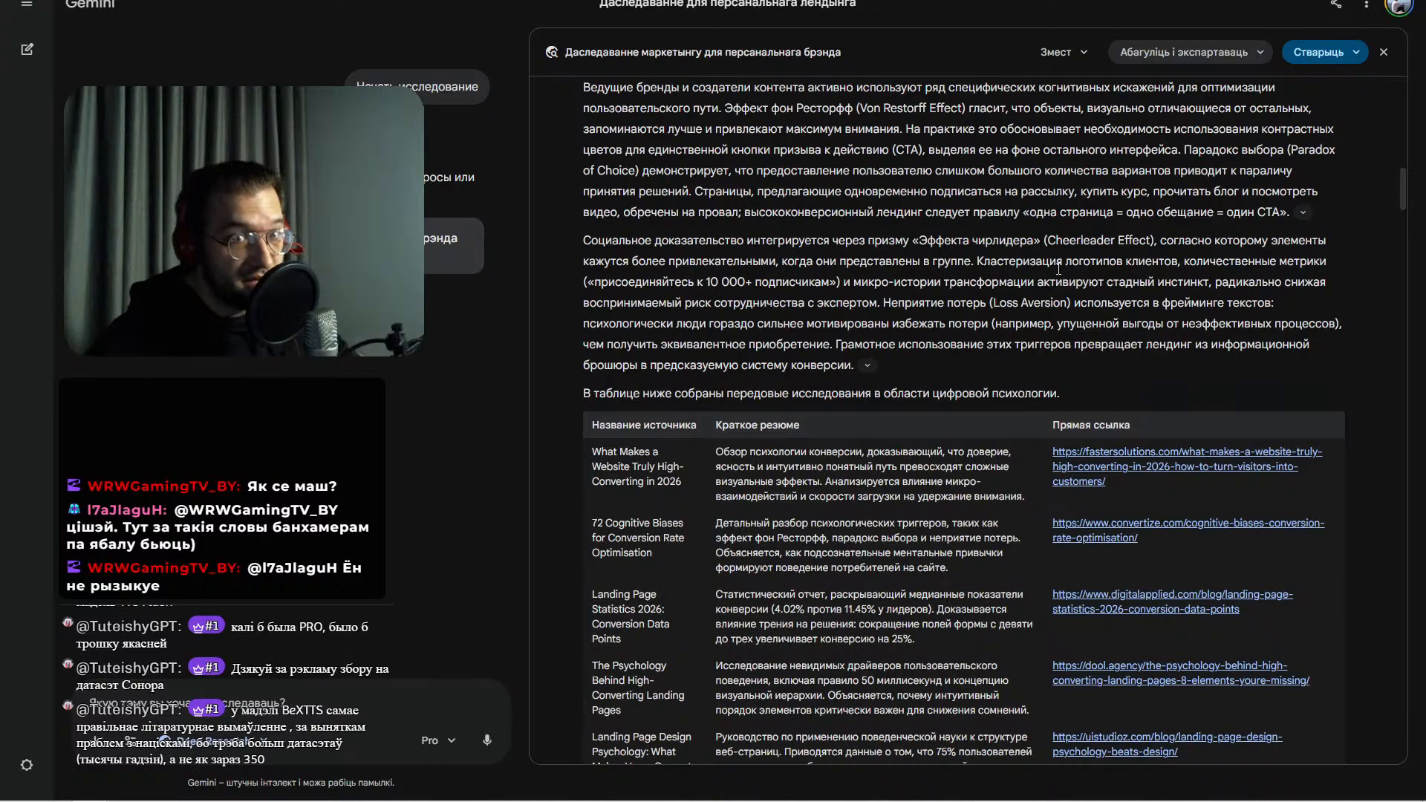
scroll(1063, 296, down, 20)
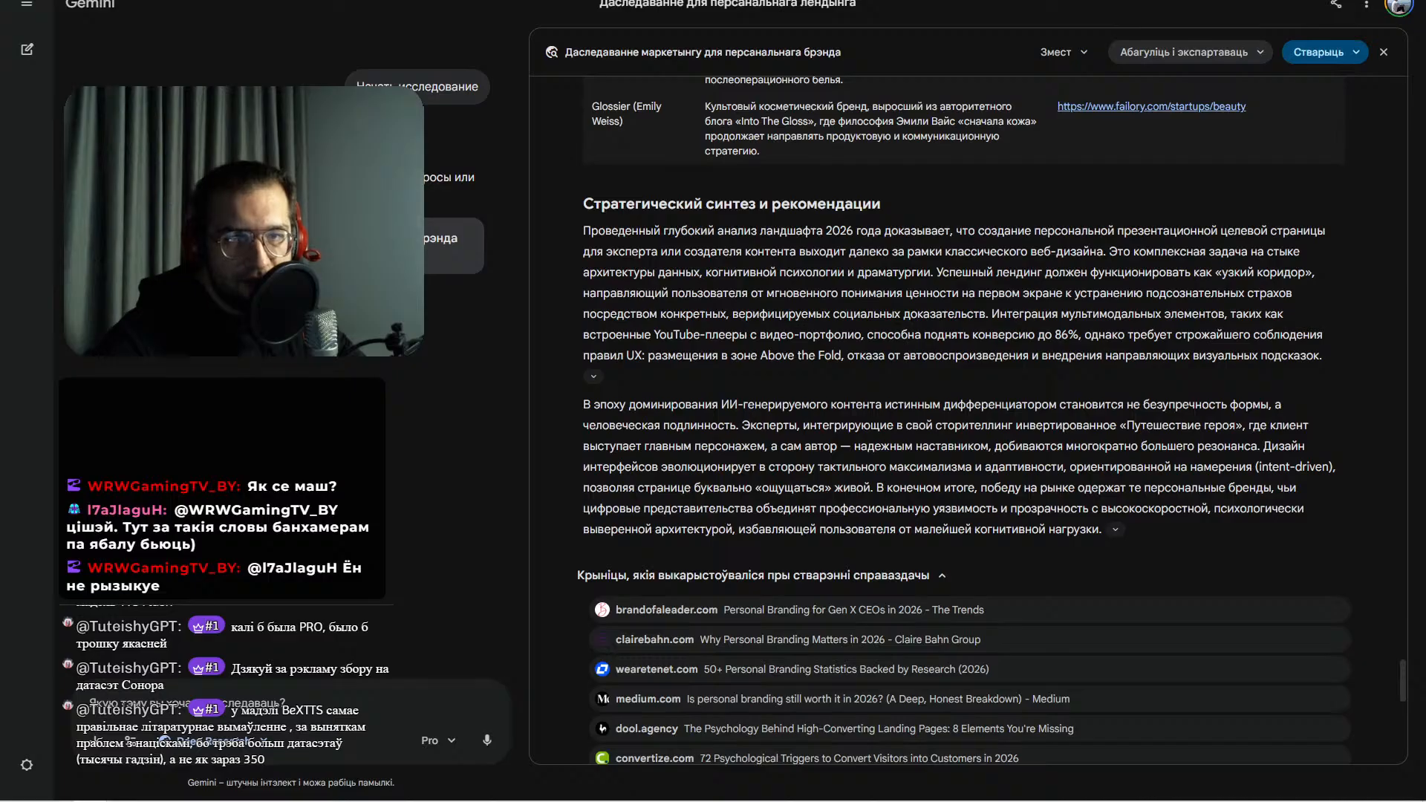
- Look over the report's source list and its creation and export options, and return to the start of the report
scroll(971, 340, down, 10)
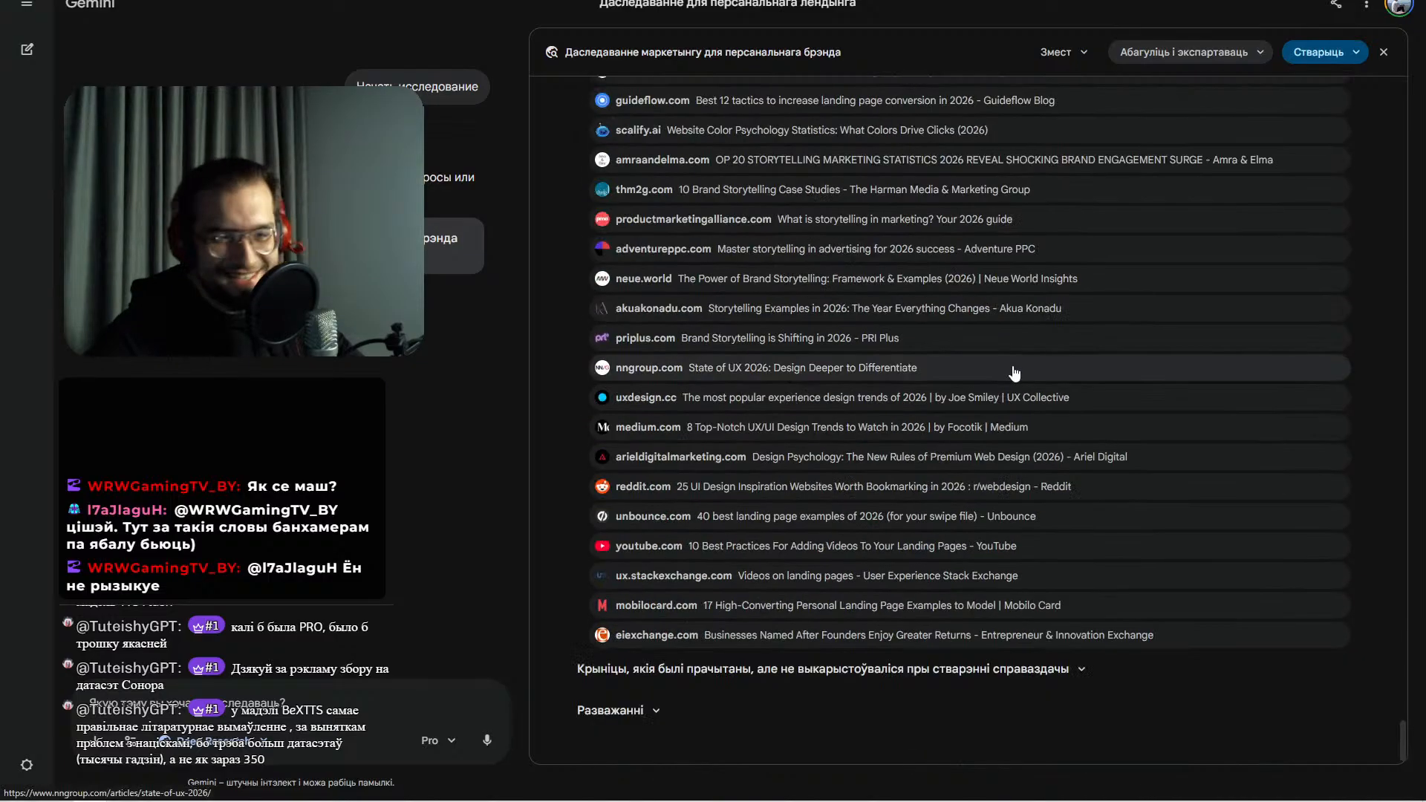
click(1359, 53)
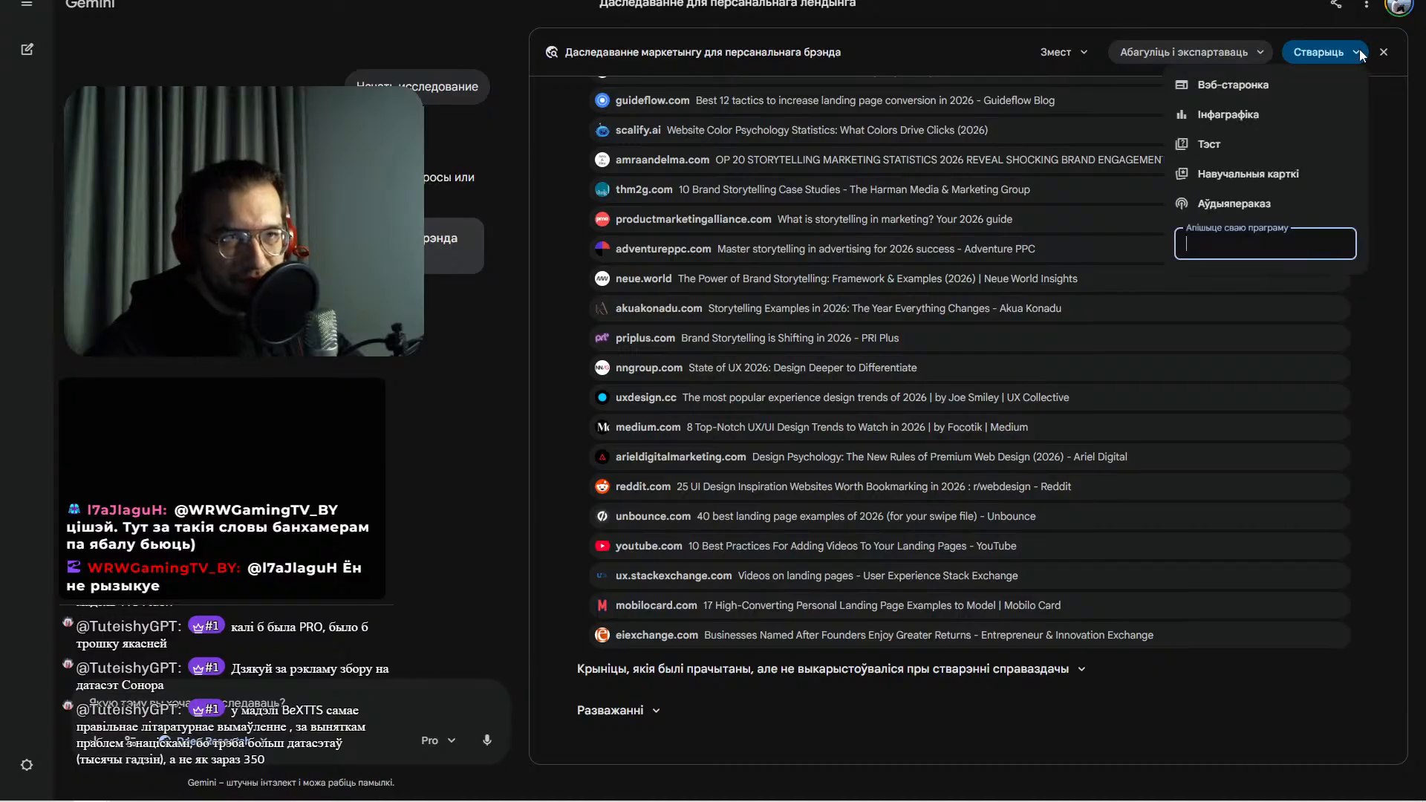
click(1262, 51)
click(1261, 52)
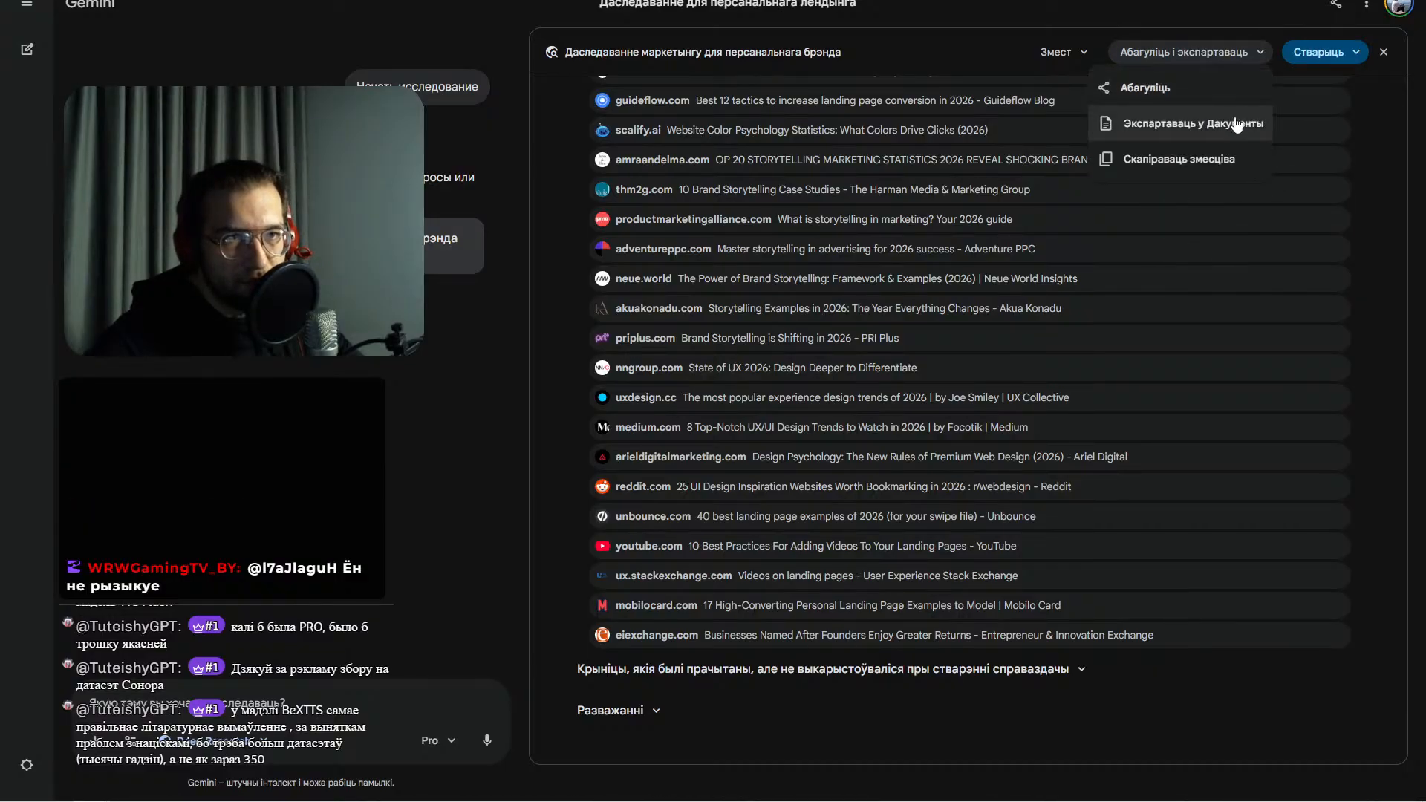
click(1089, 50)
click(1088, 50)
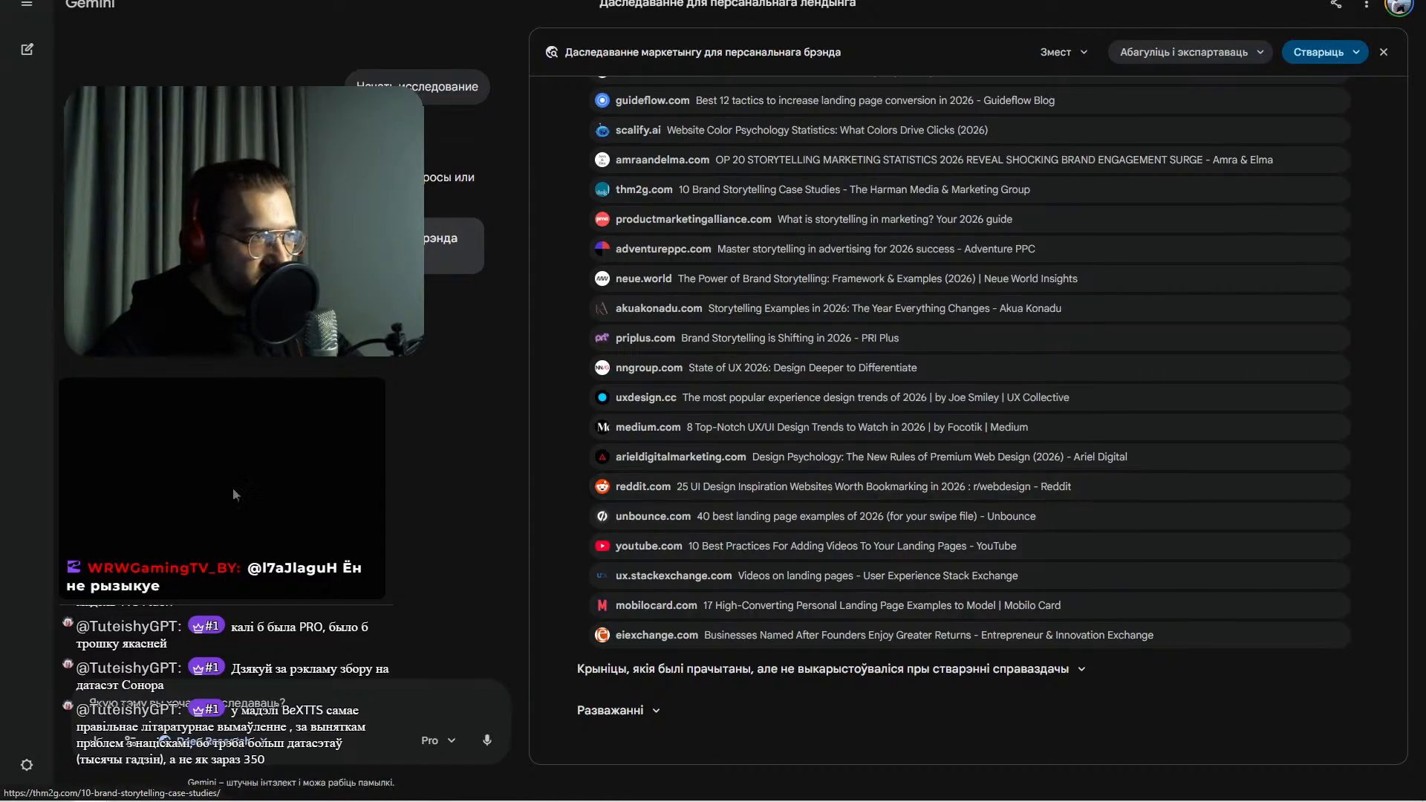
scroll(966, 475, up, 15)
scroll(1068, 471, up, 10)
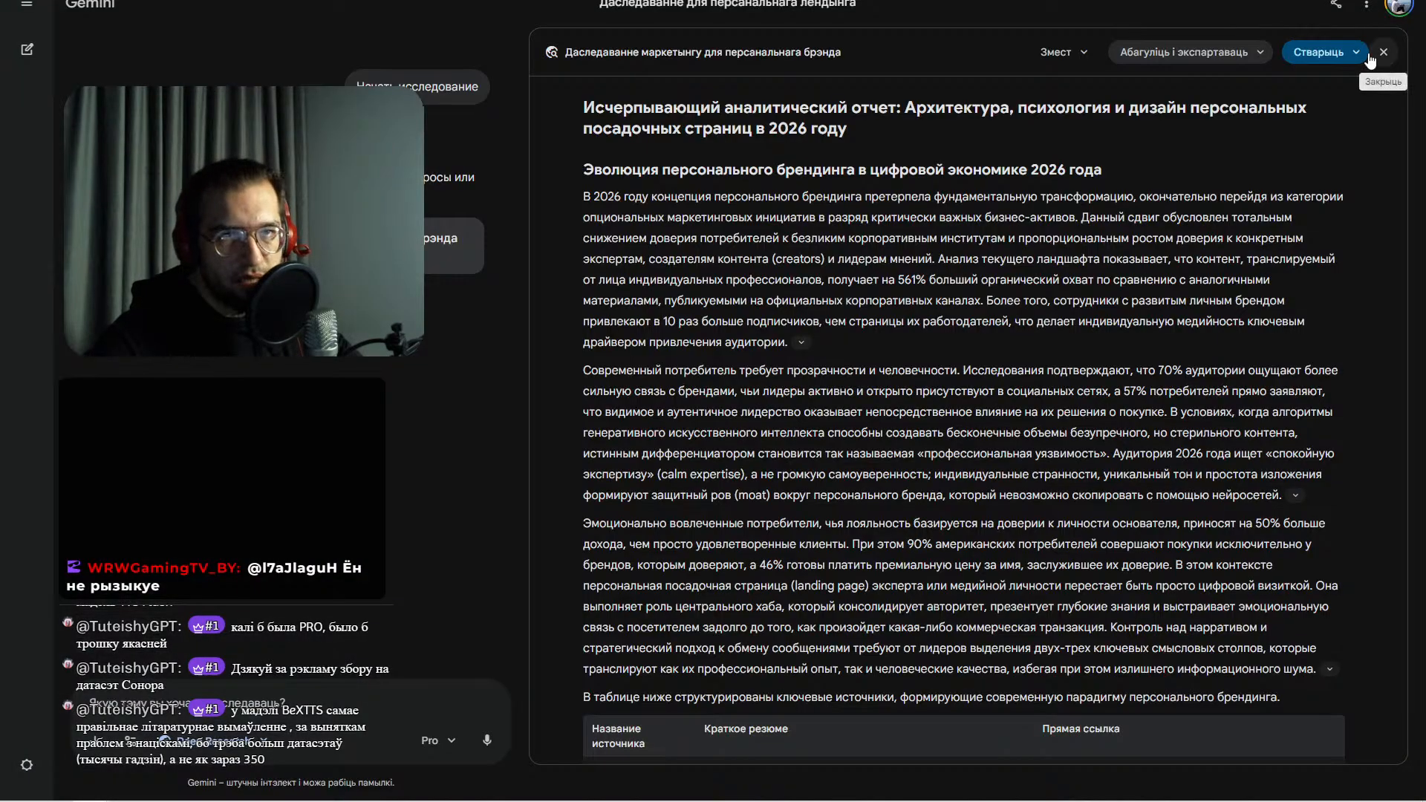
- Copy the full contents of the research report to the clipboard and allow the site clipboard access
click(1356, 52)
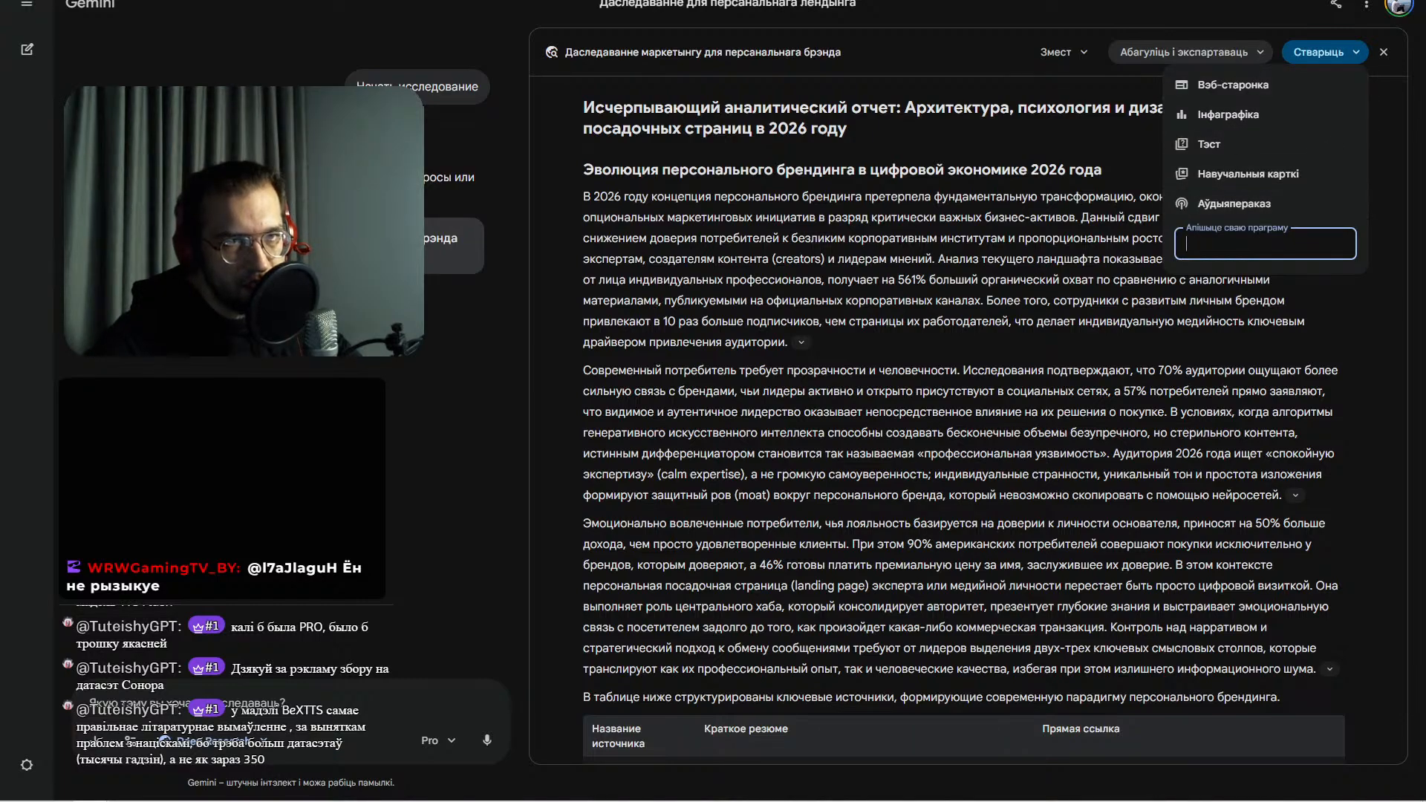
click(1260, 52)
click(1259, 51)
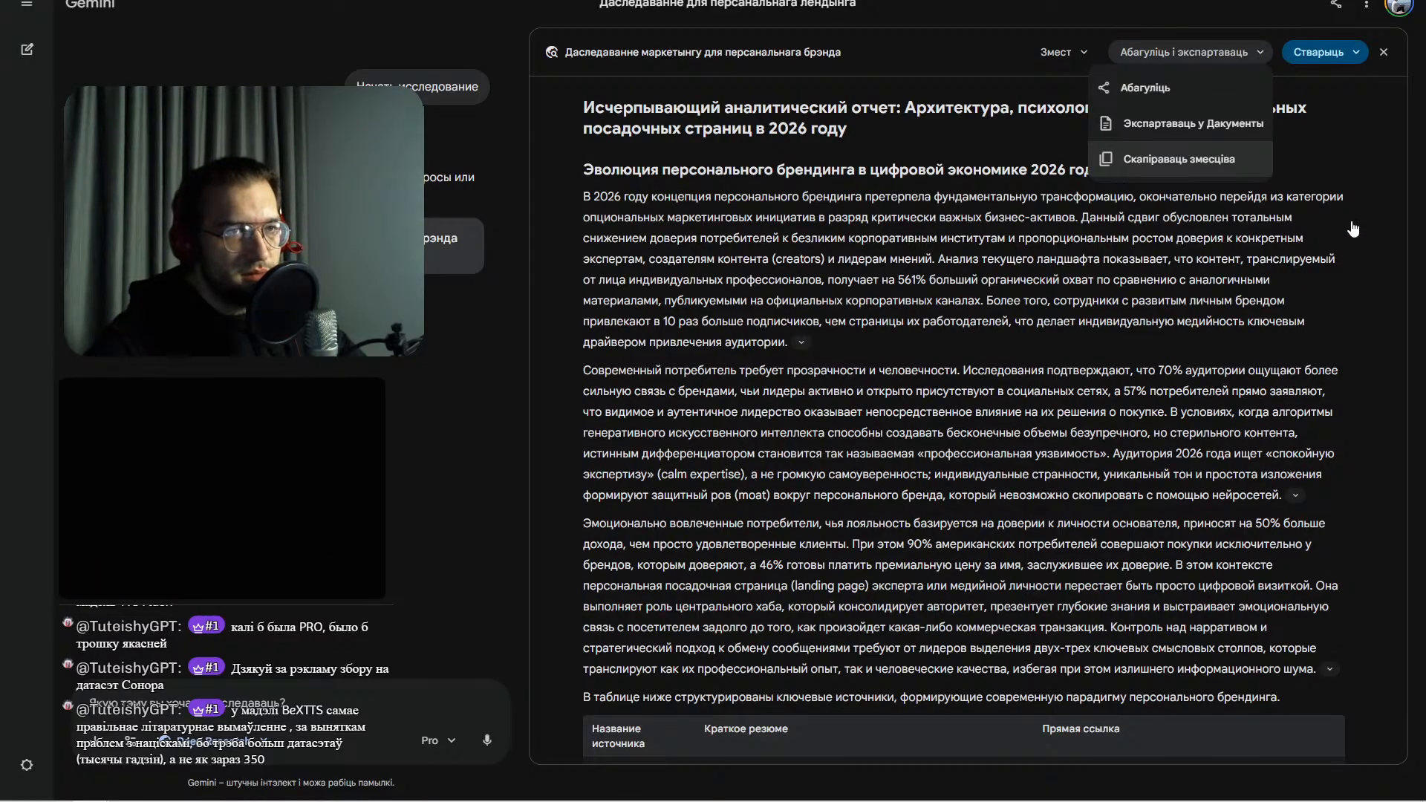
click(1174, 162)
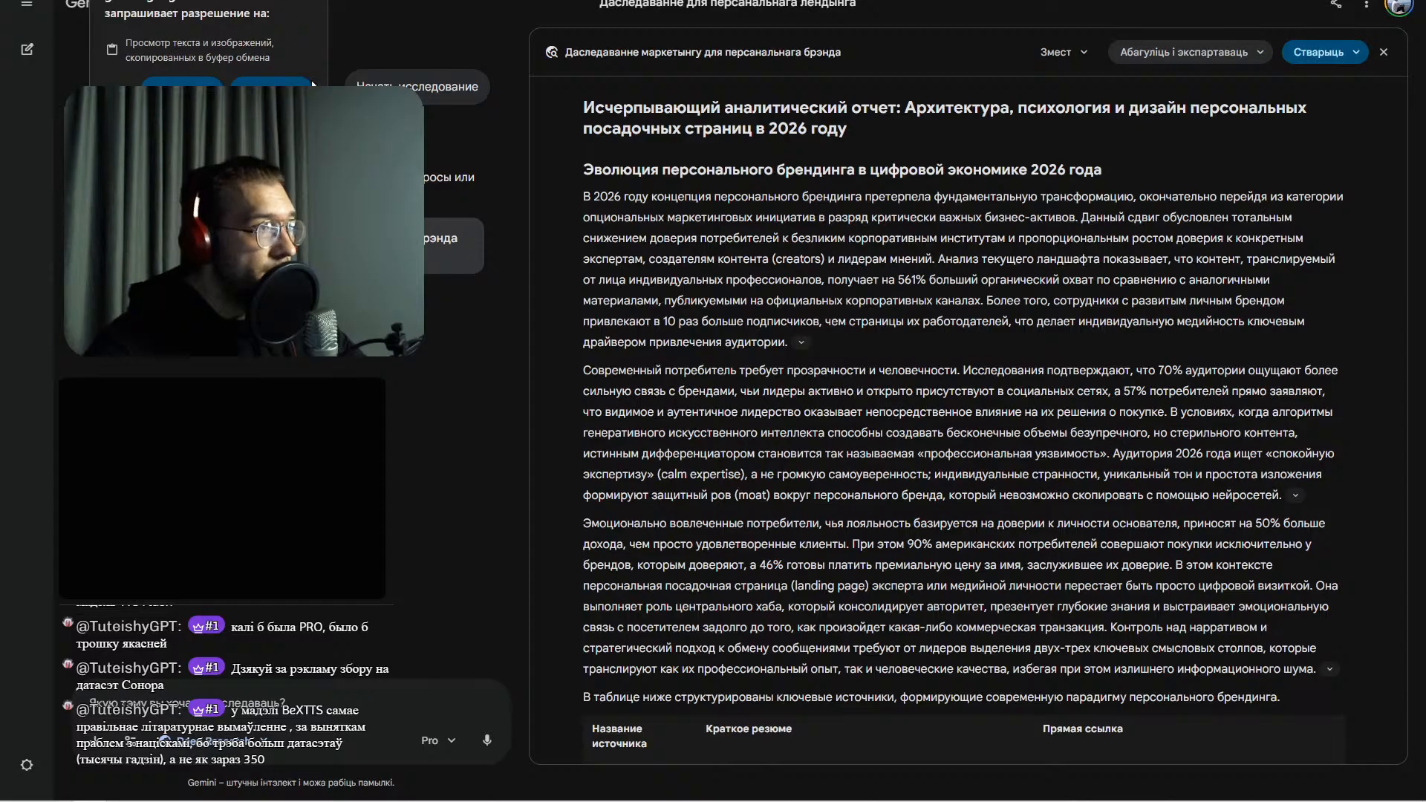
click(182, 82)
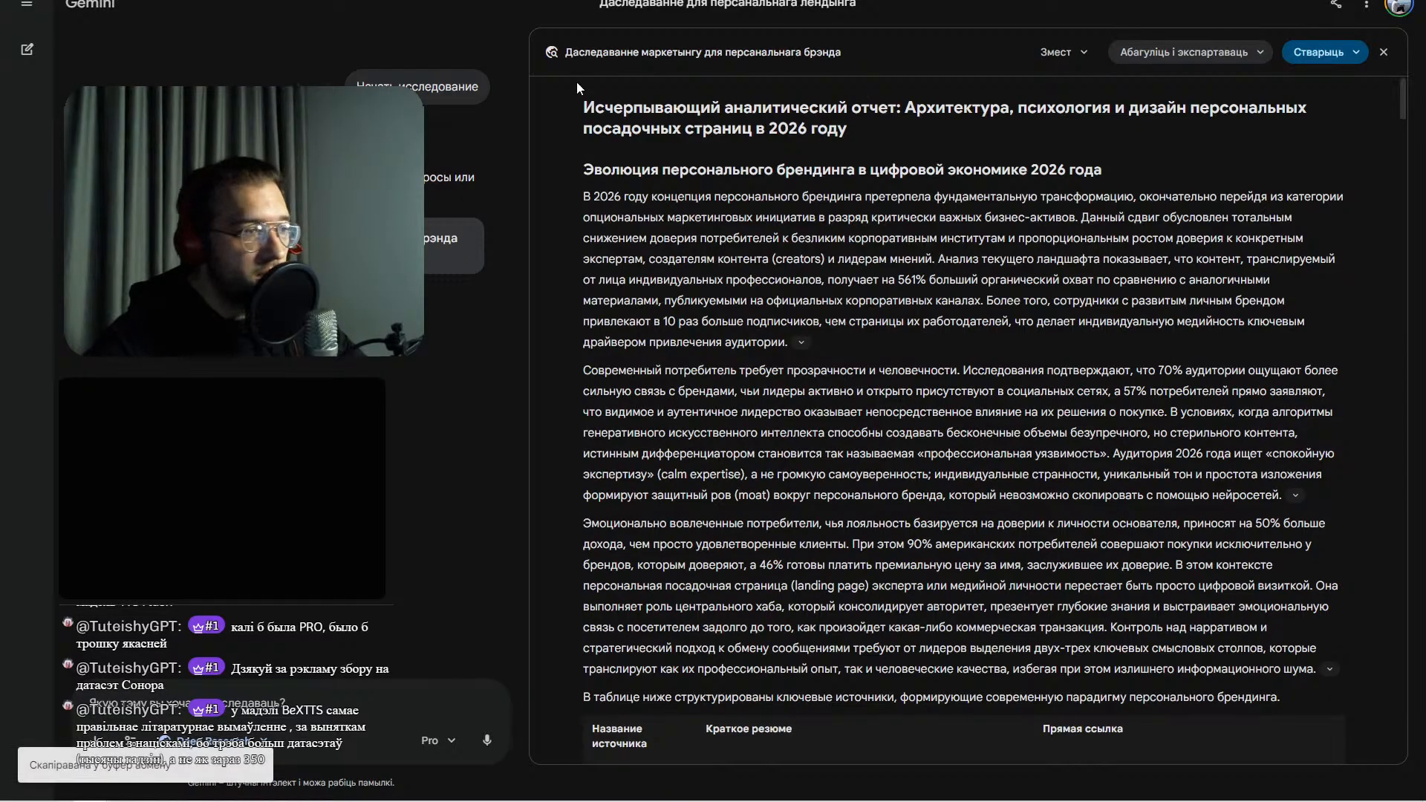
- Try pasting the copied report into the source search of the "Лэндынг" notebook in NotebookLM, compare it with the original and clear it
key(ctrl+Tab)
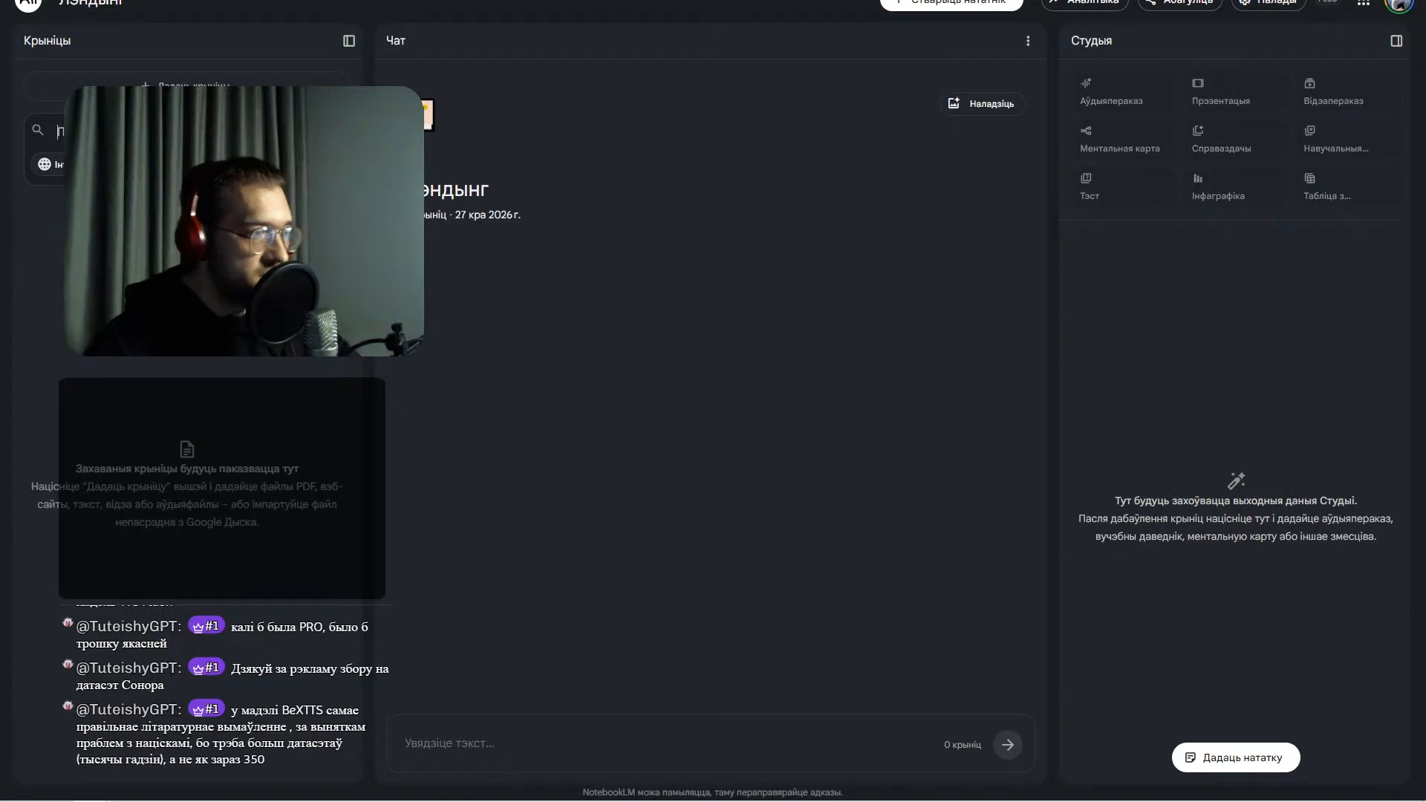
key(ctrl+v)
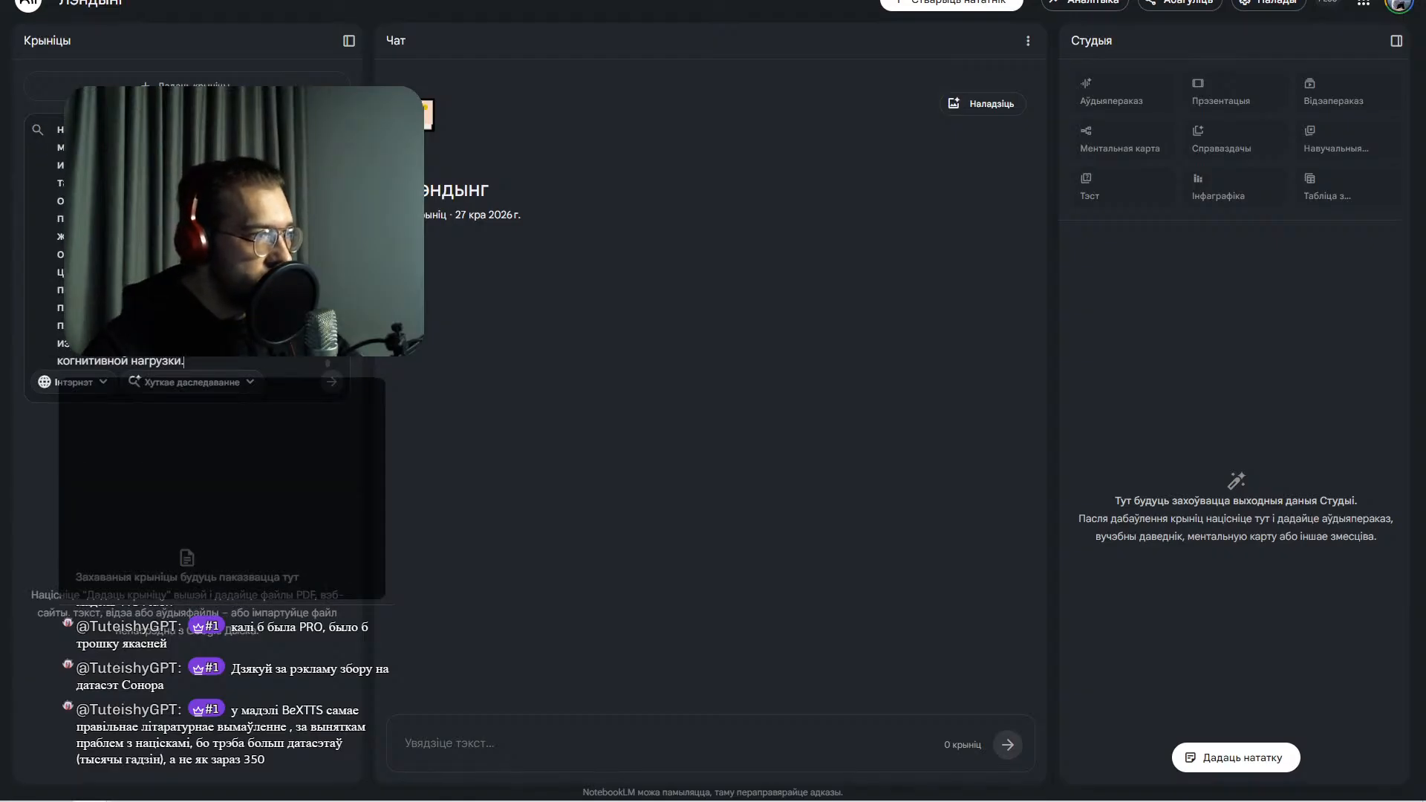
key(ctrl+shift+Tab)
scroll(985, 404, down, 15)
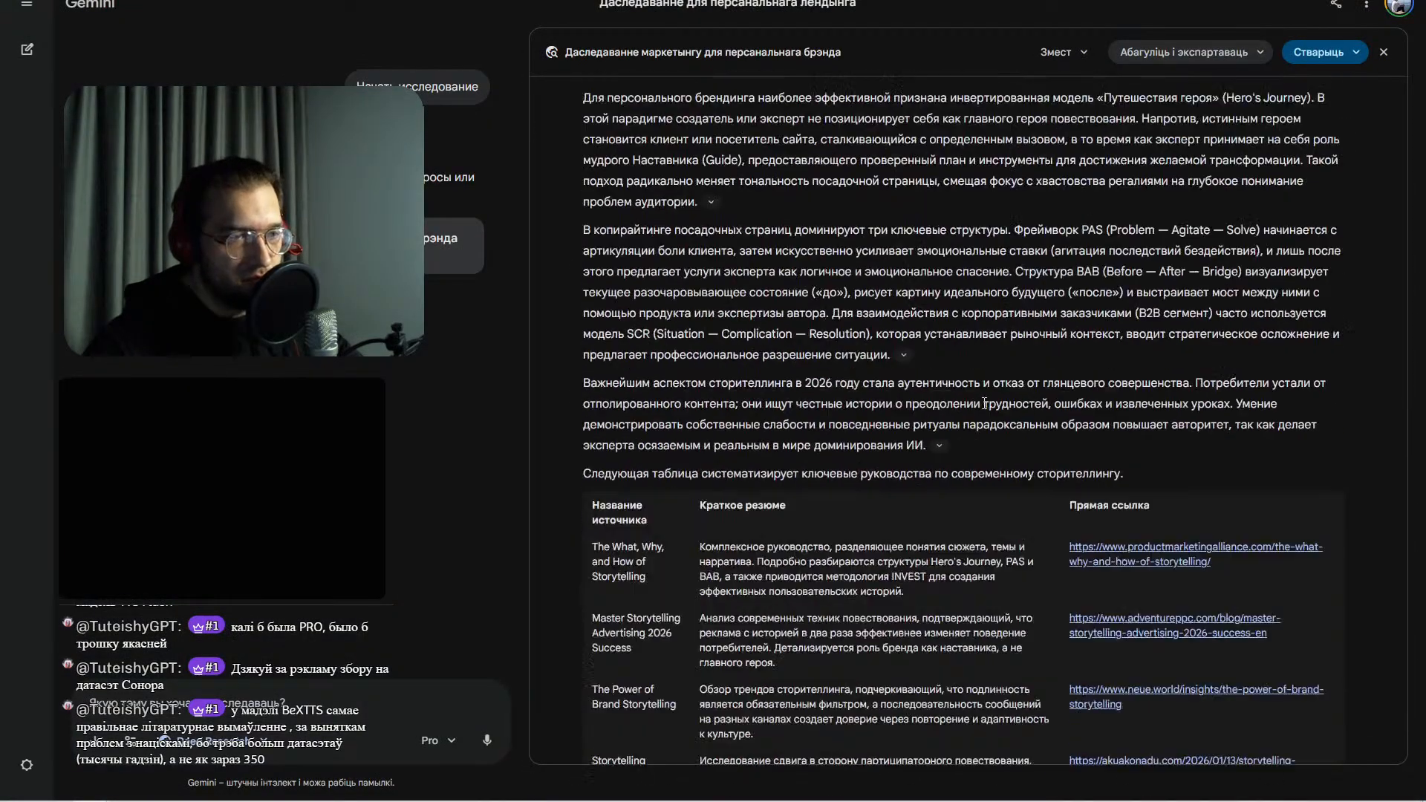
scroll(985, 403, down, 20)
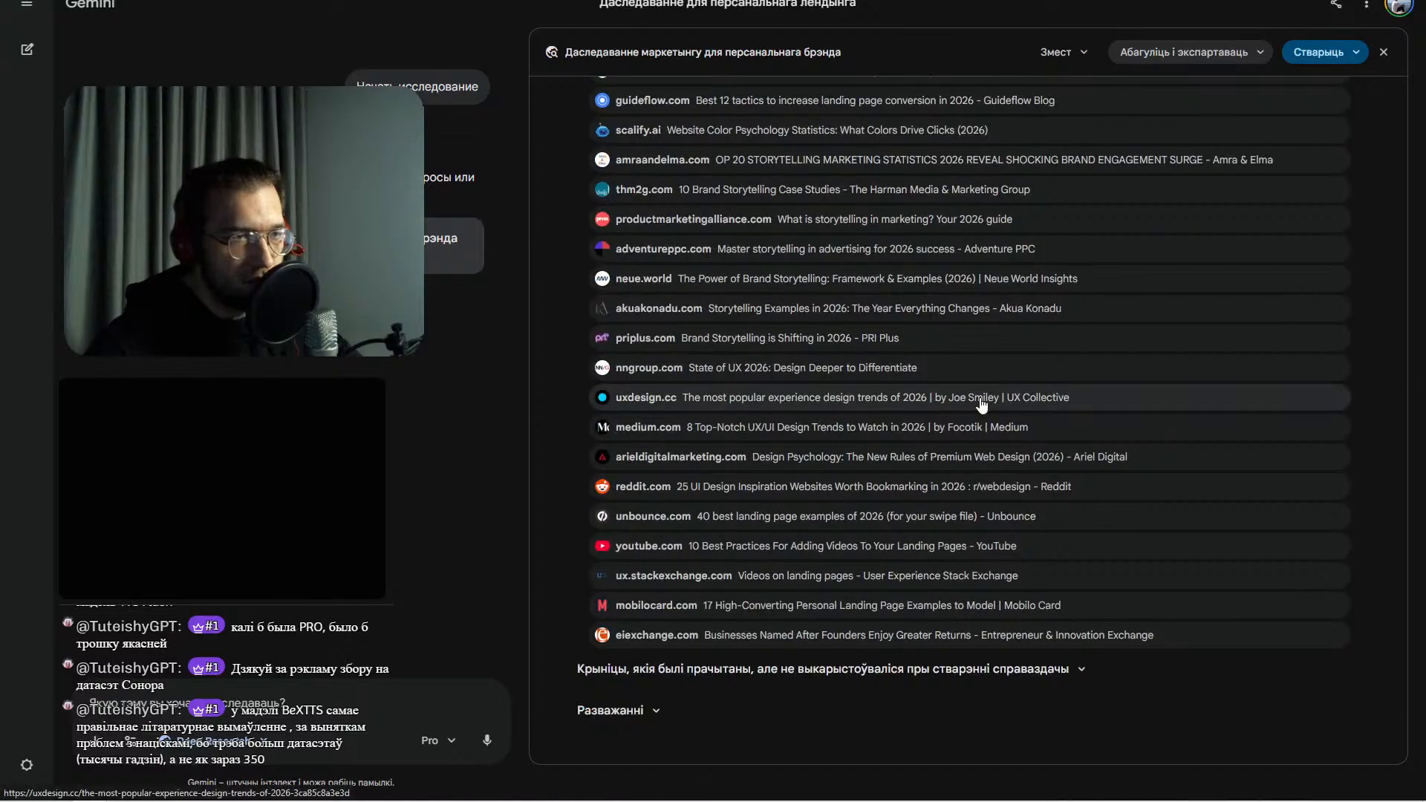
scroll(982, 404, up, 8)
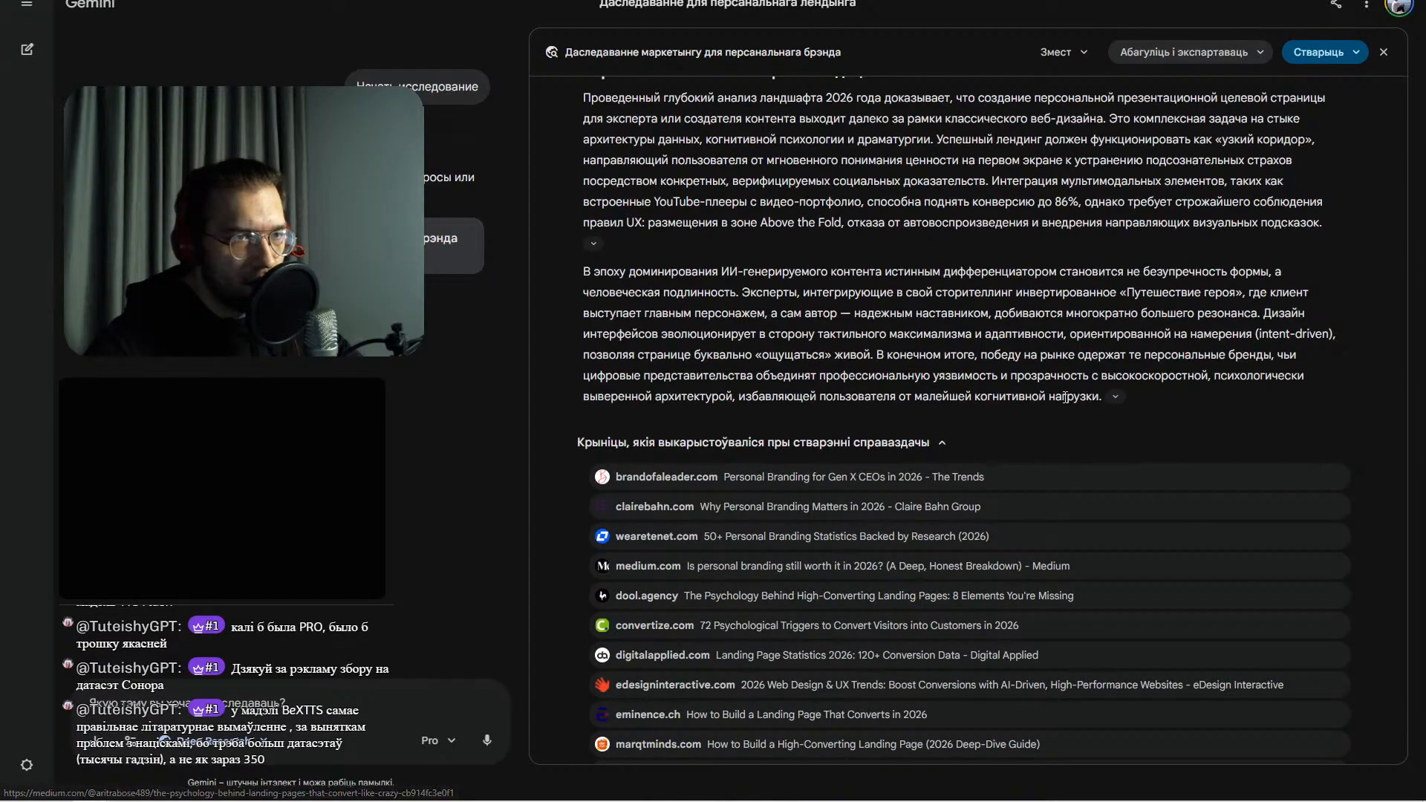
key(ctrl+Tab)
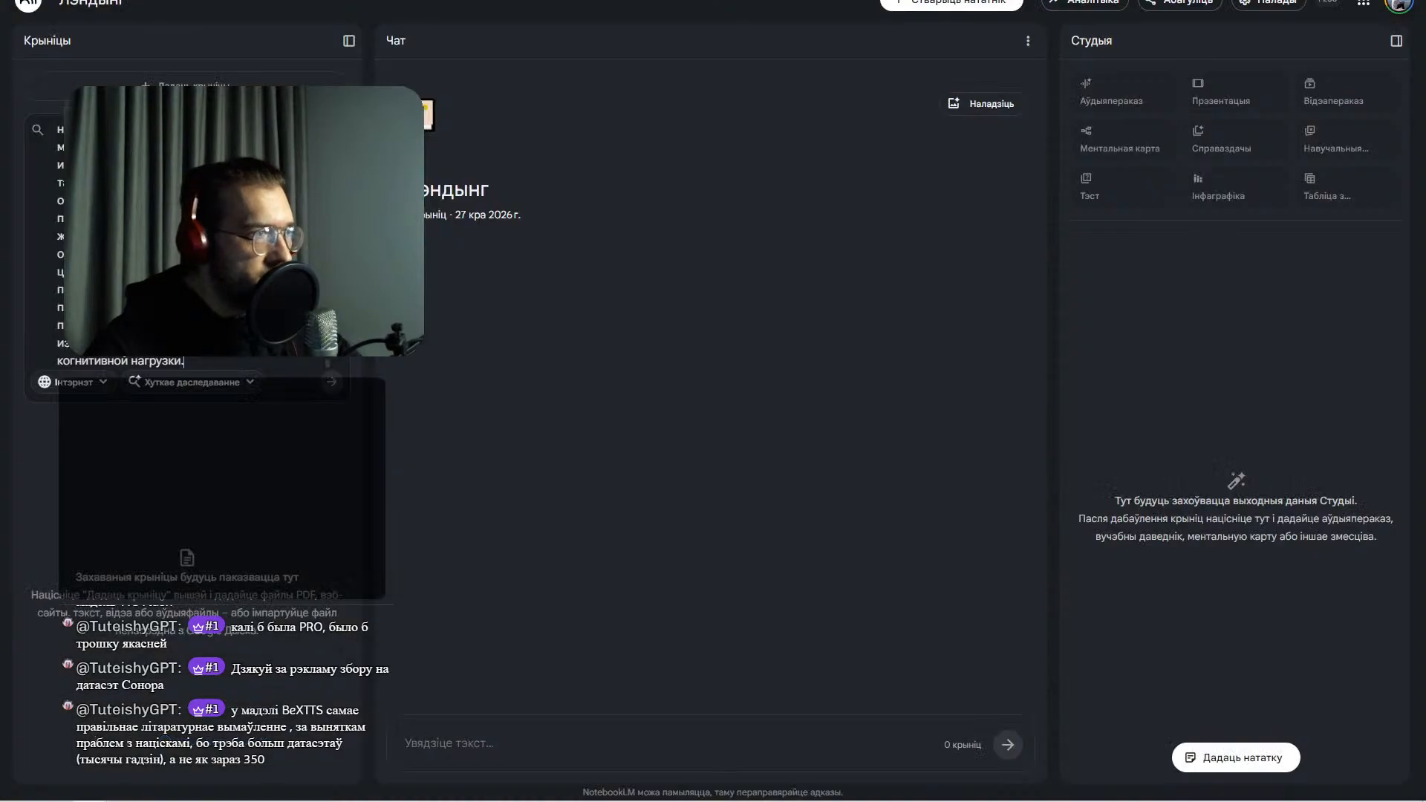
scroll(187, 253, up, 20)
scroll(187, 252, up, 20)
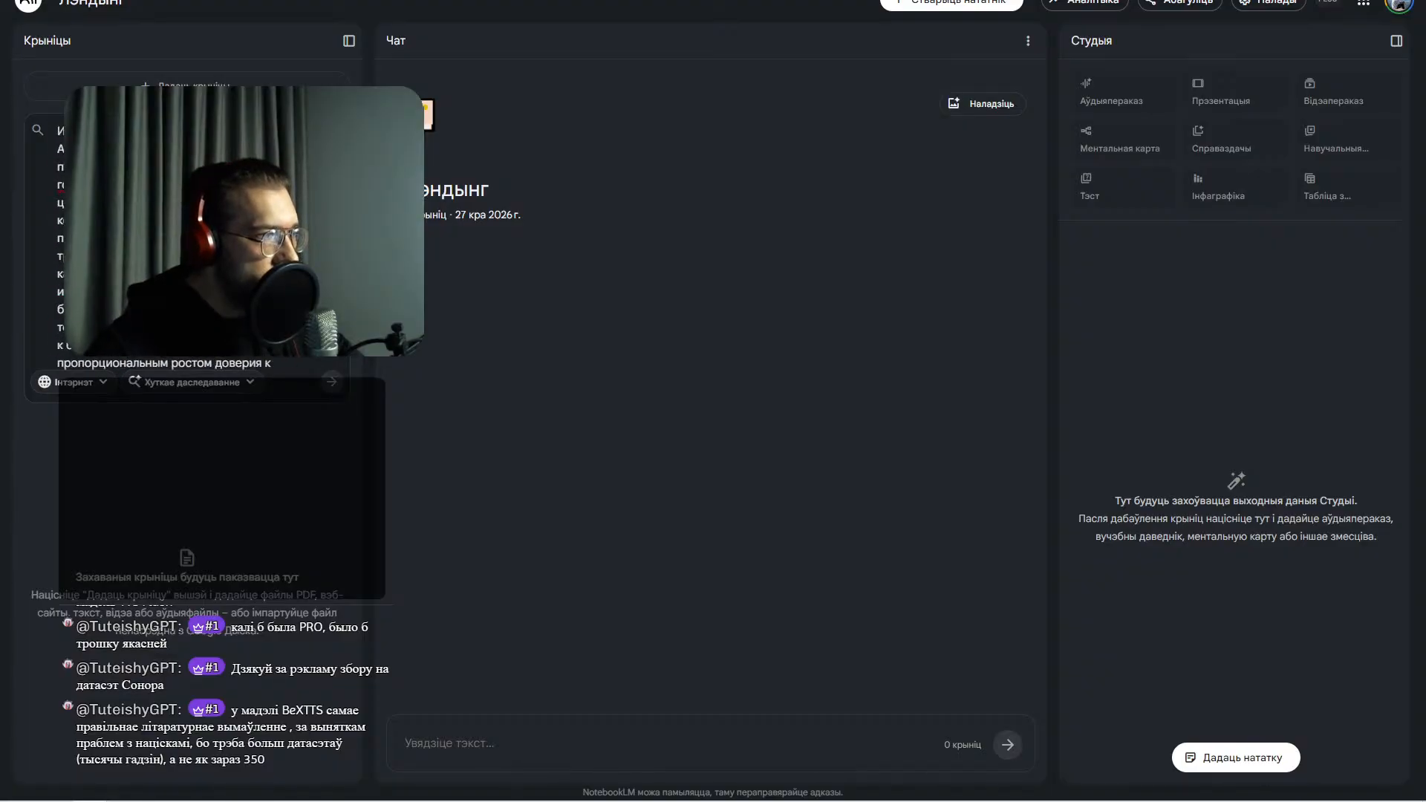
key(ctrl+a)
key(BackSpace)
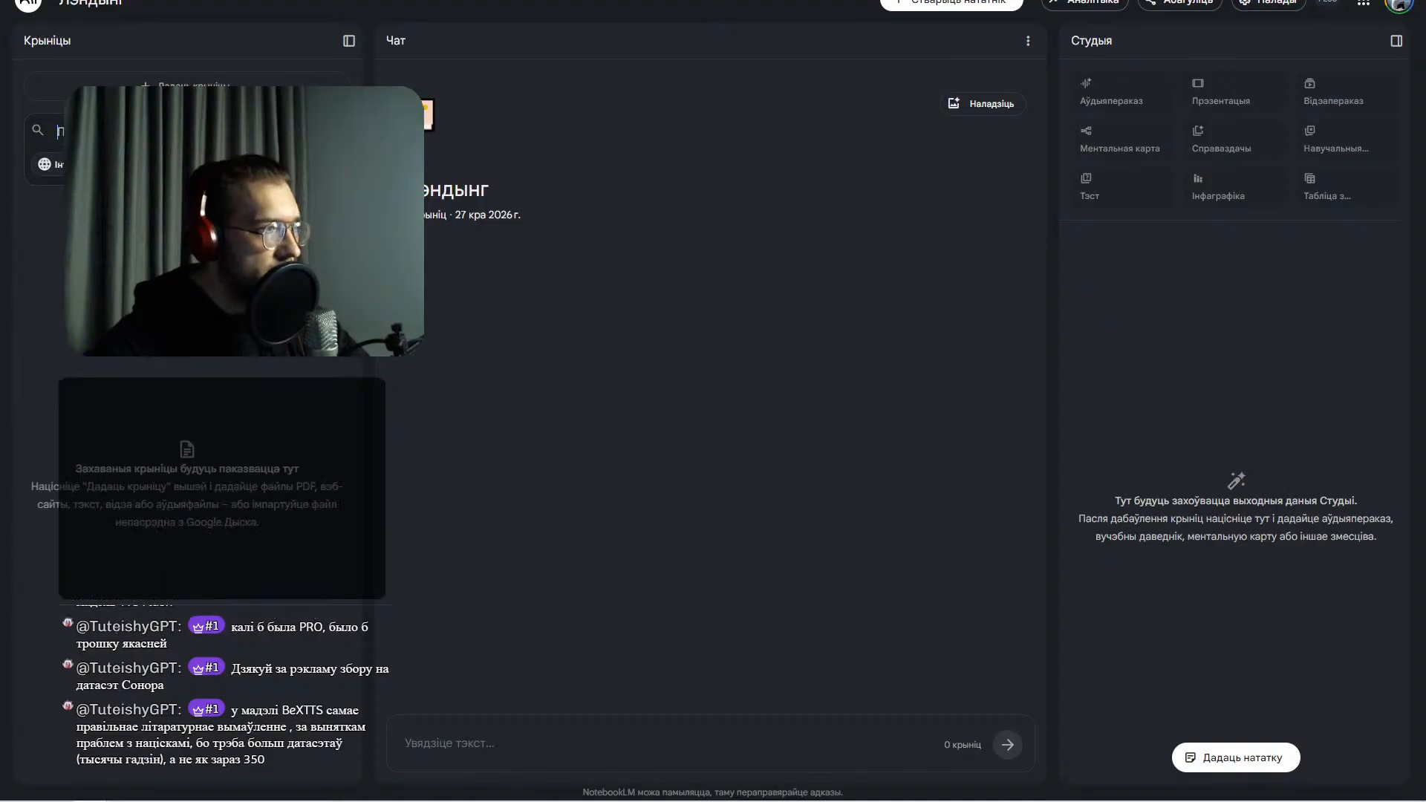
- Open the dialog for adding sources and look through its search options for Інтэрнэт and Дыск
click(187, 85)
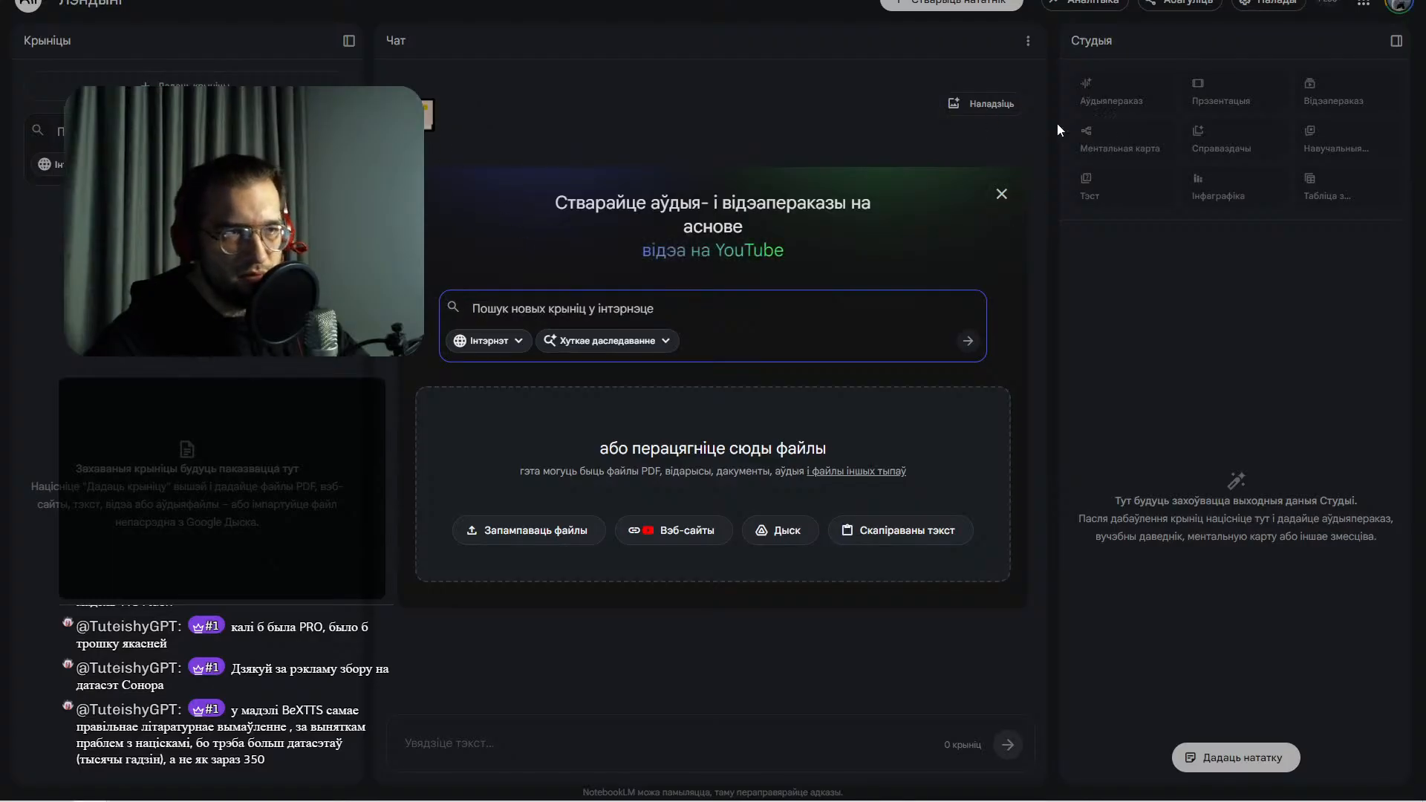
click(520, 340)
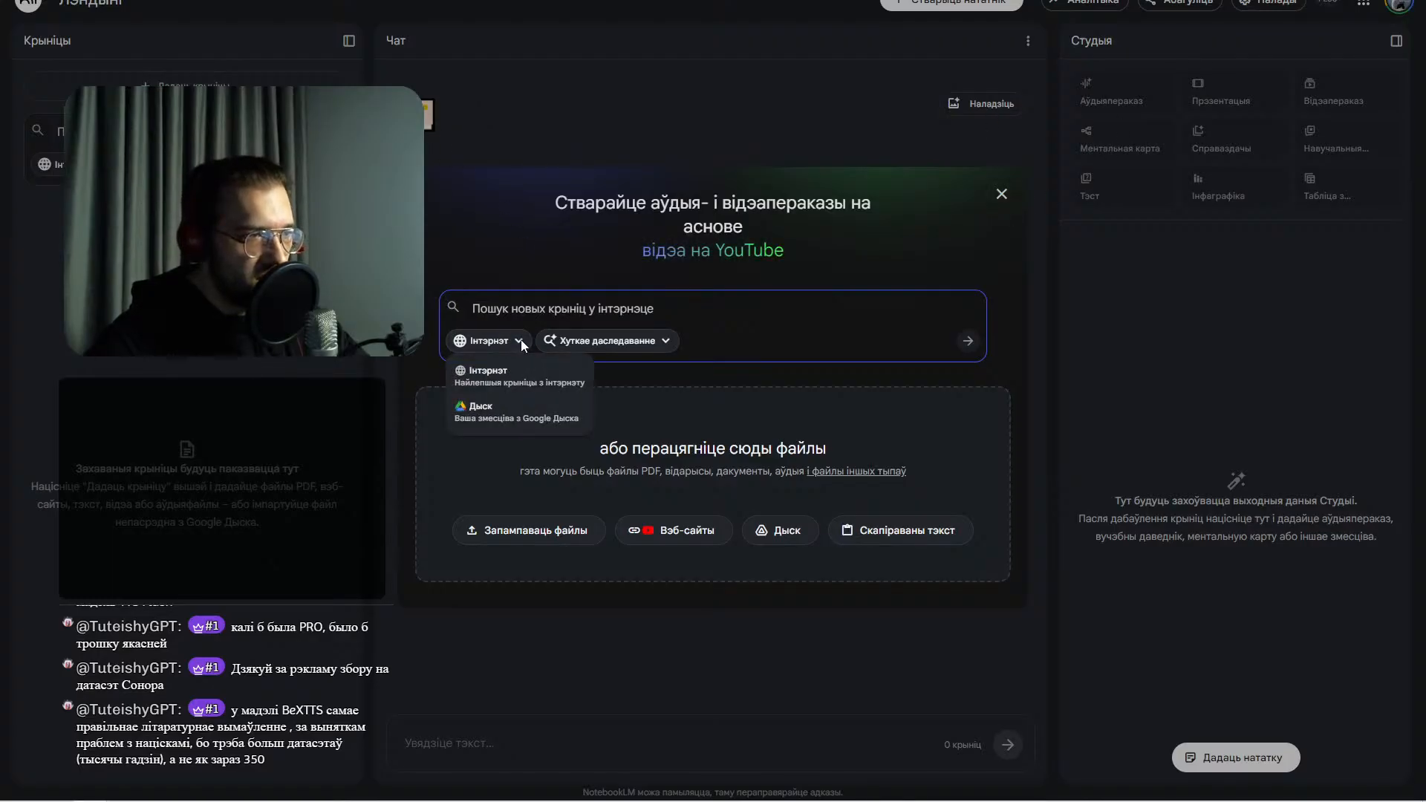
click(600, 345)
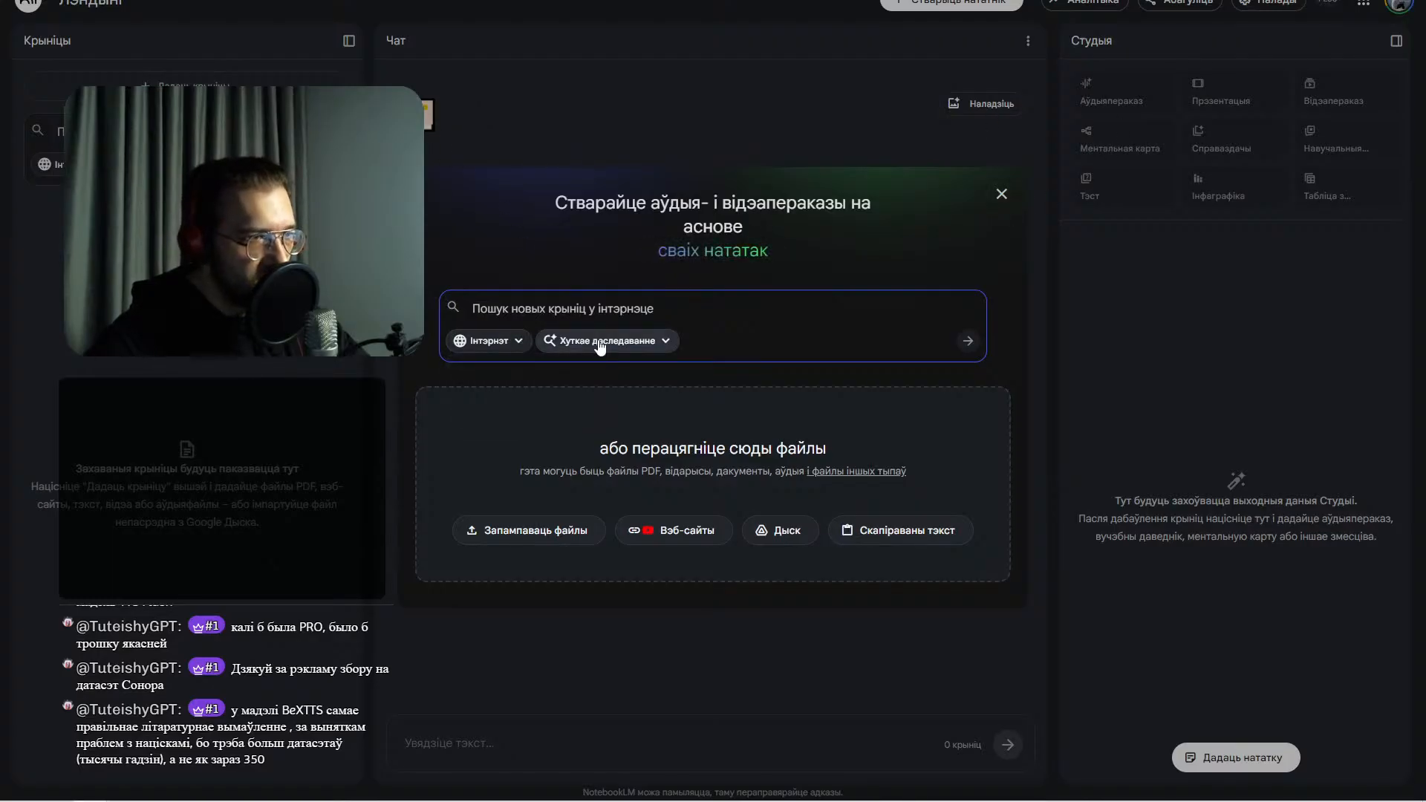
click(522, 341)
click(529, 416)
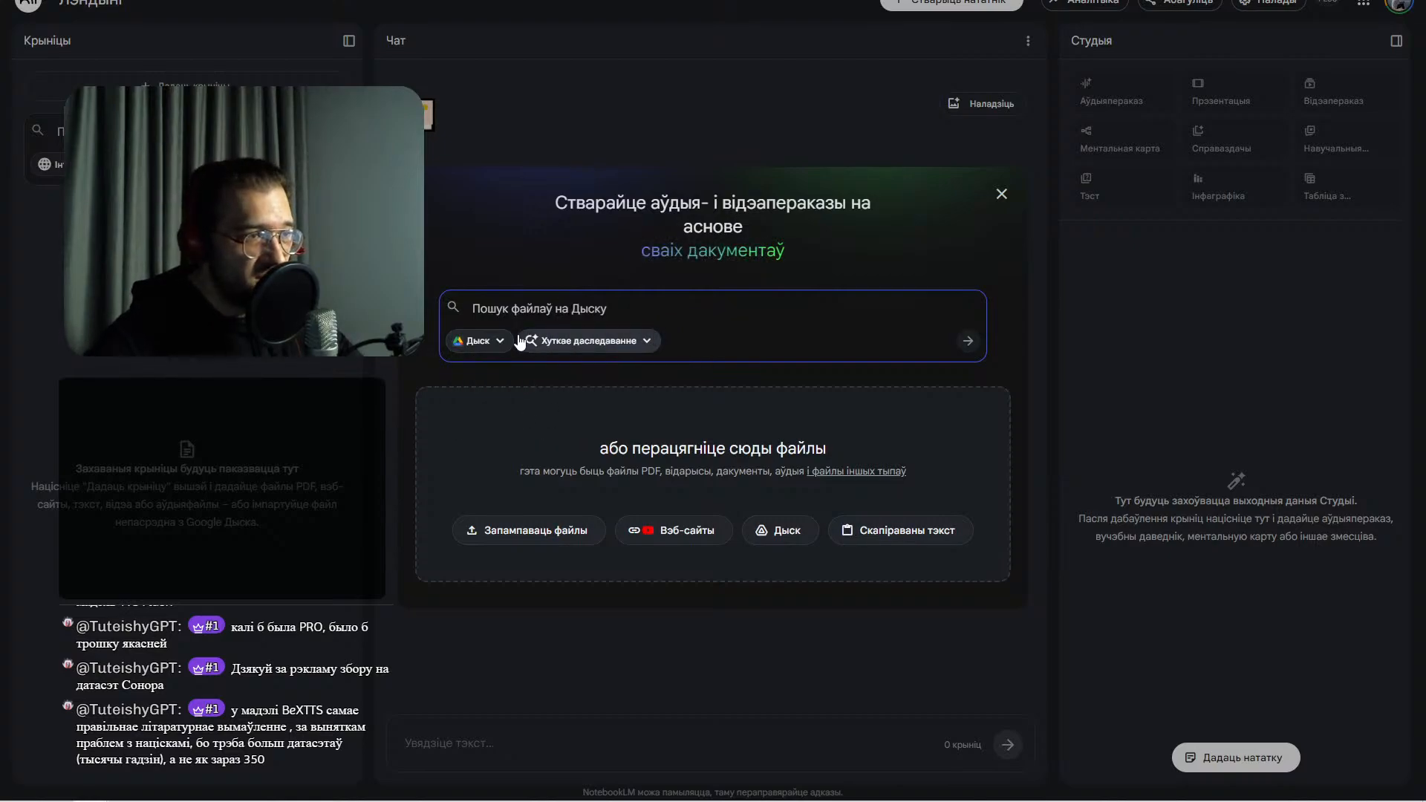
click(490, 341)
click(512, 376)
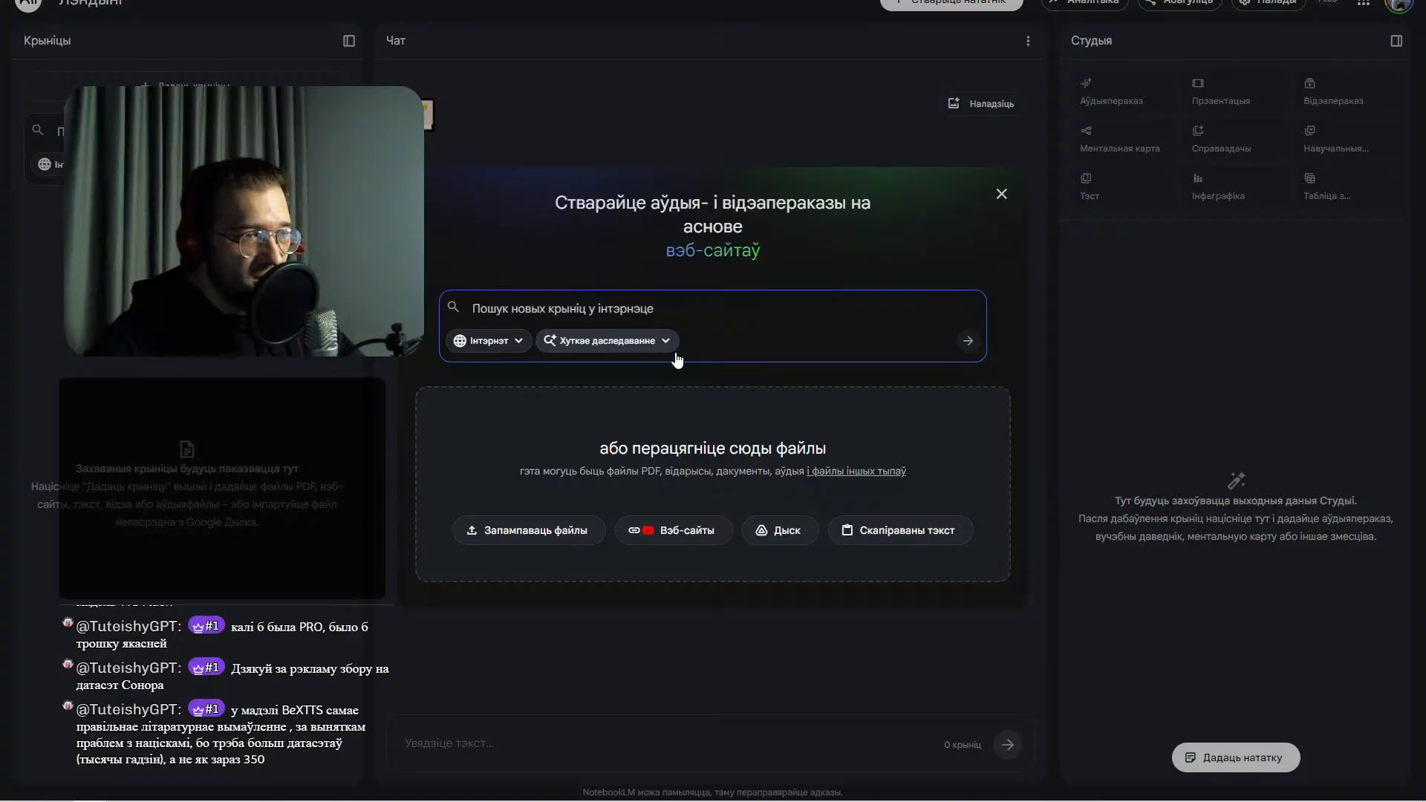
- Add the copied report to the notebook as a pasted-text source
click(892, 535)
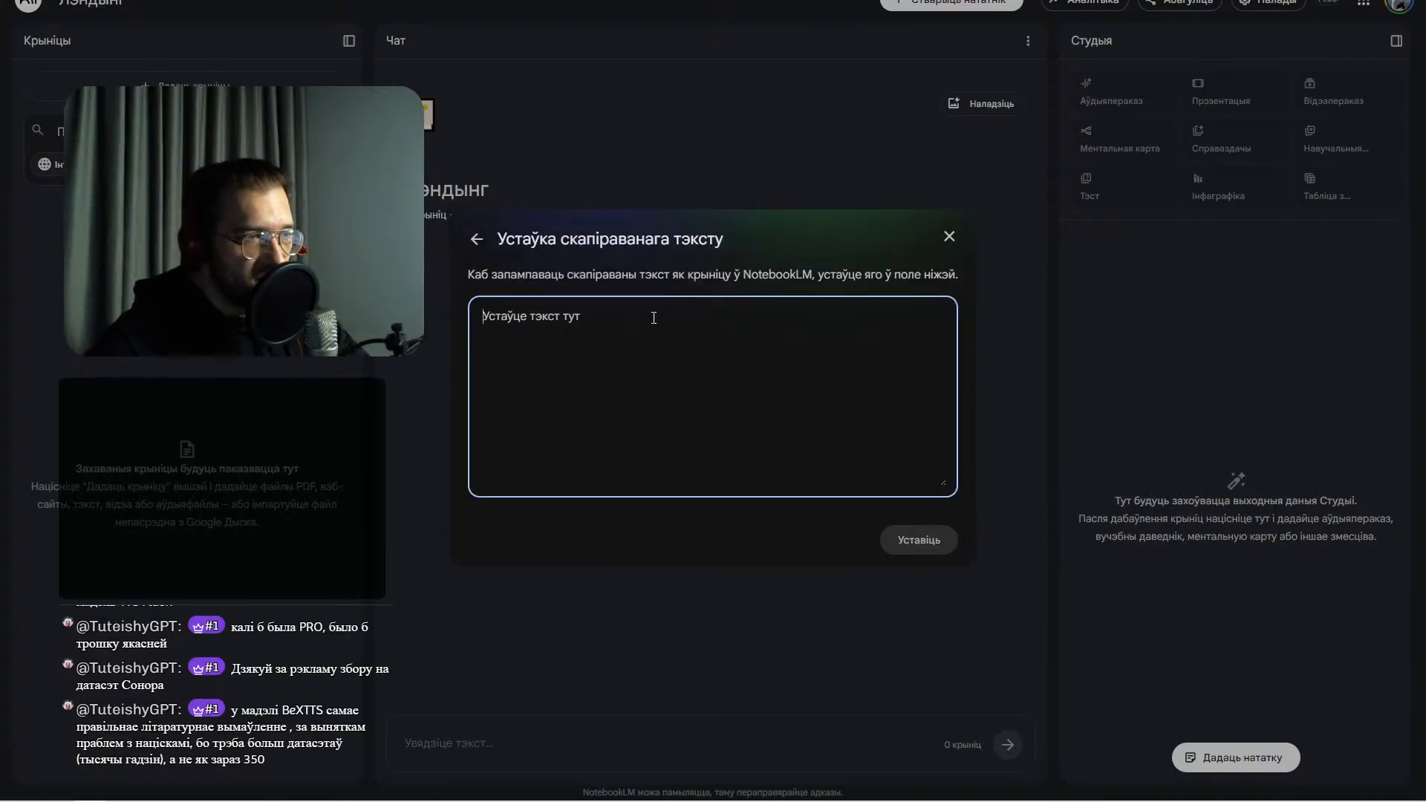
key(ctrl+v)
scroll(746, 407, up, 15)
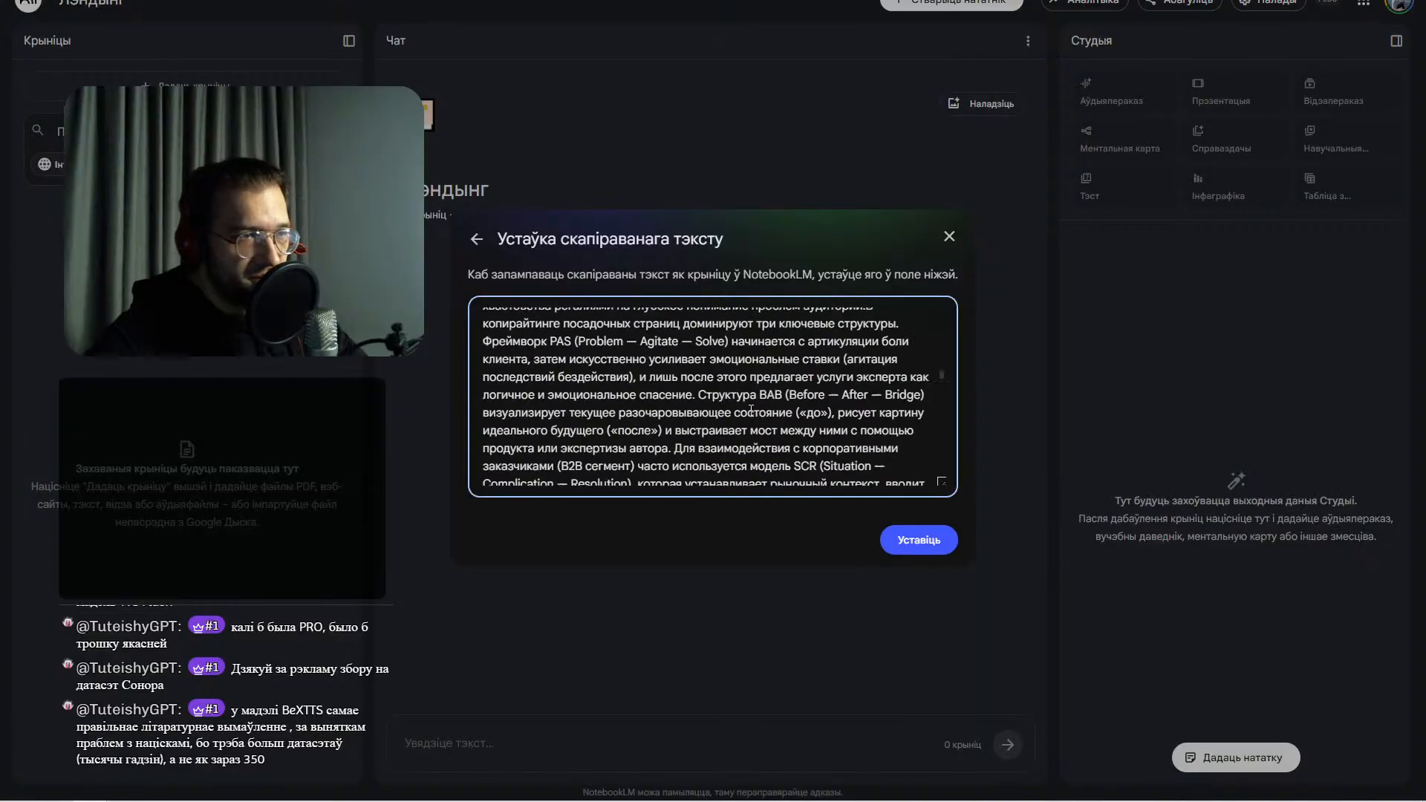
click(918, 540)
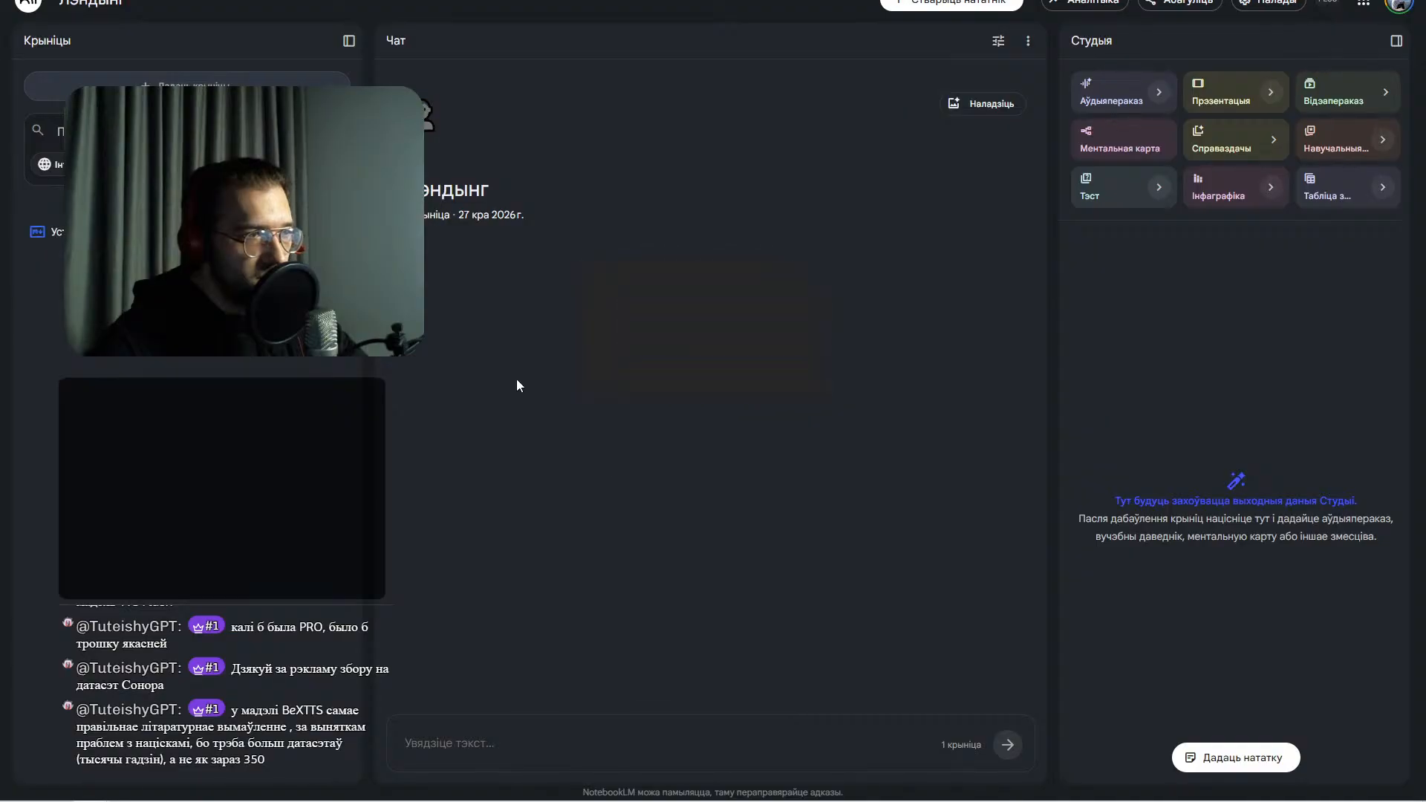
- Open the pasted-text source, collapse its summary guide and skim the full text from beginning to end
click(297, 231)
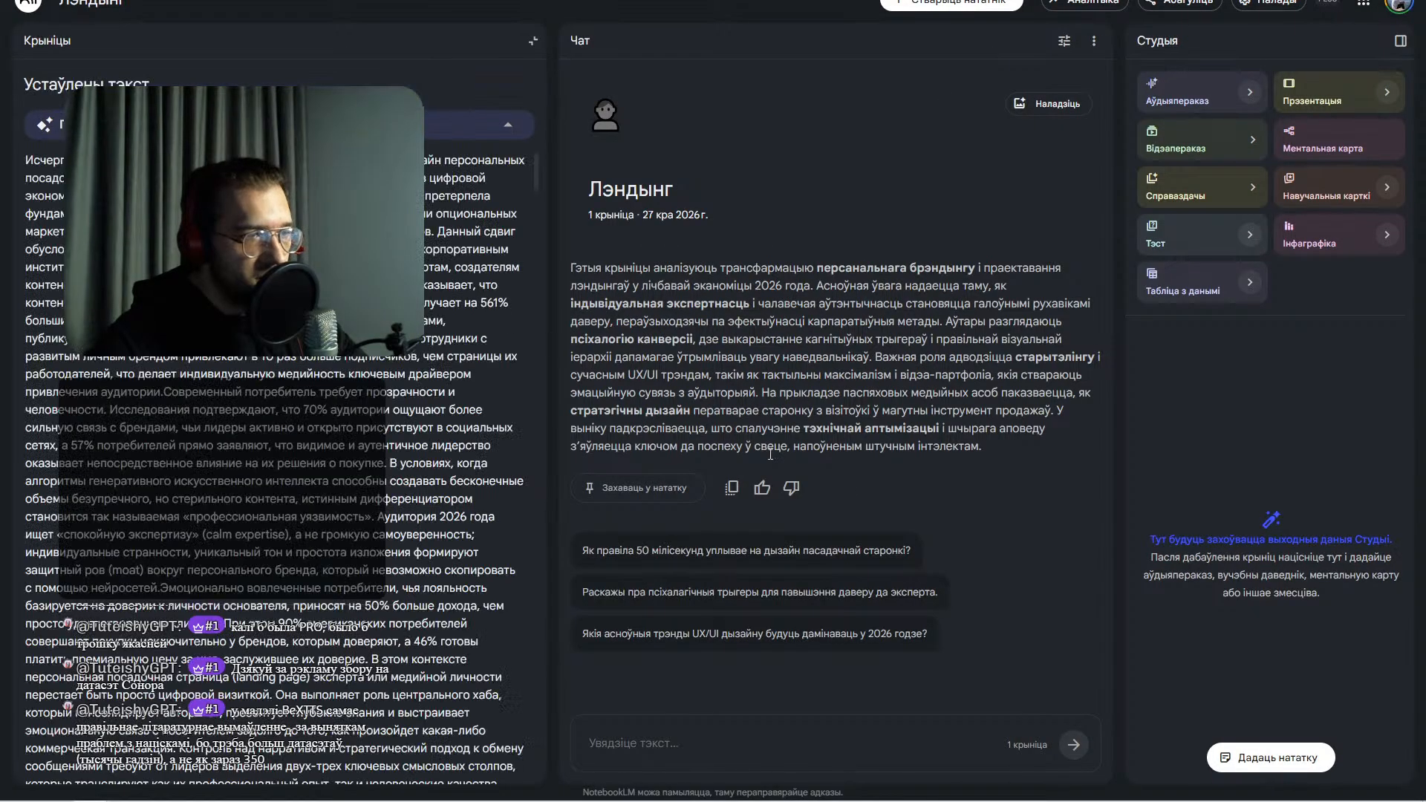
scroll(346, 458, down, 15)
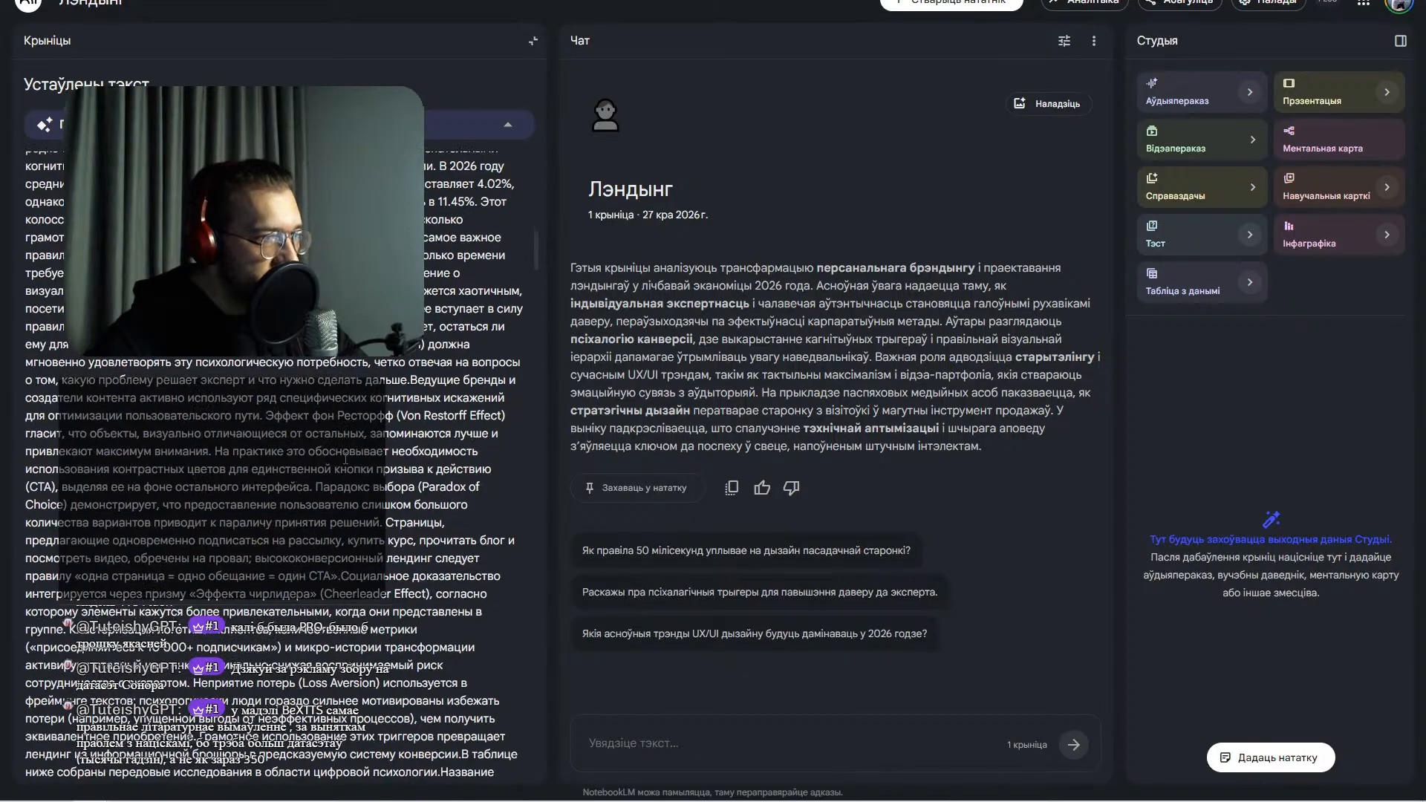
scroll(346, 461, down, 4)
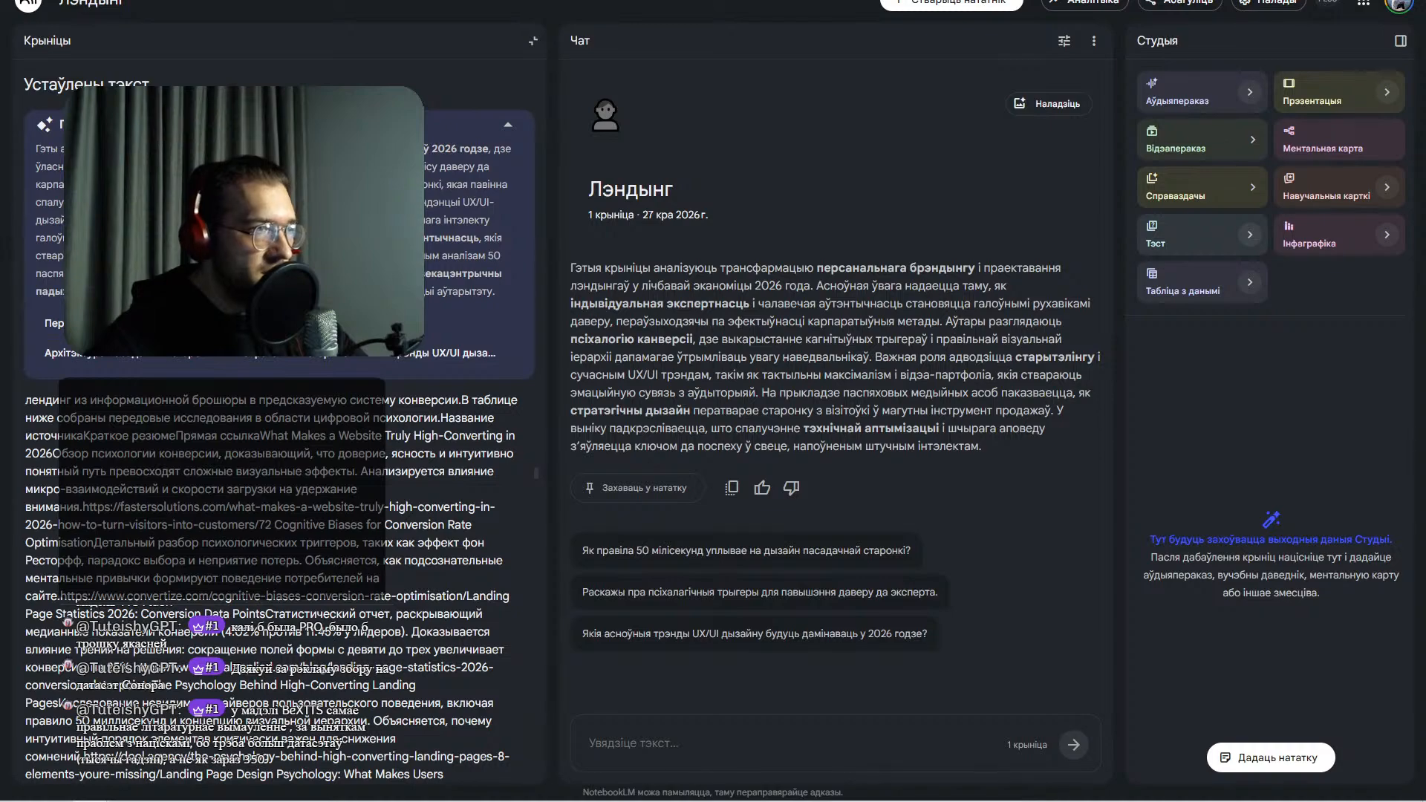
click(508, 125)
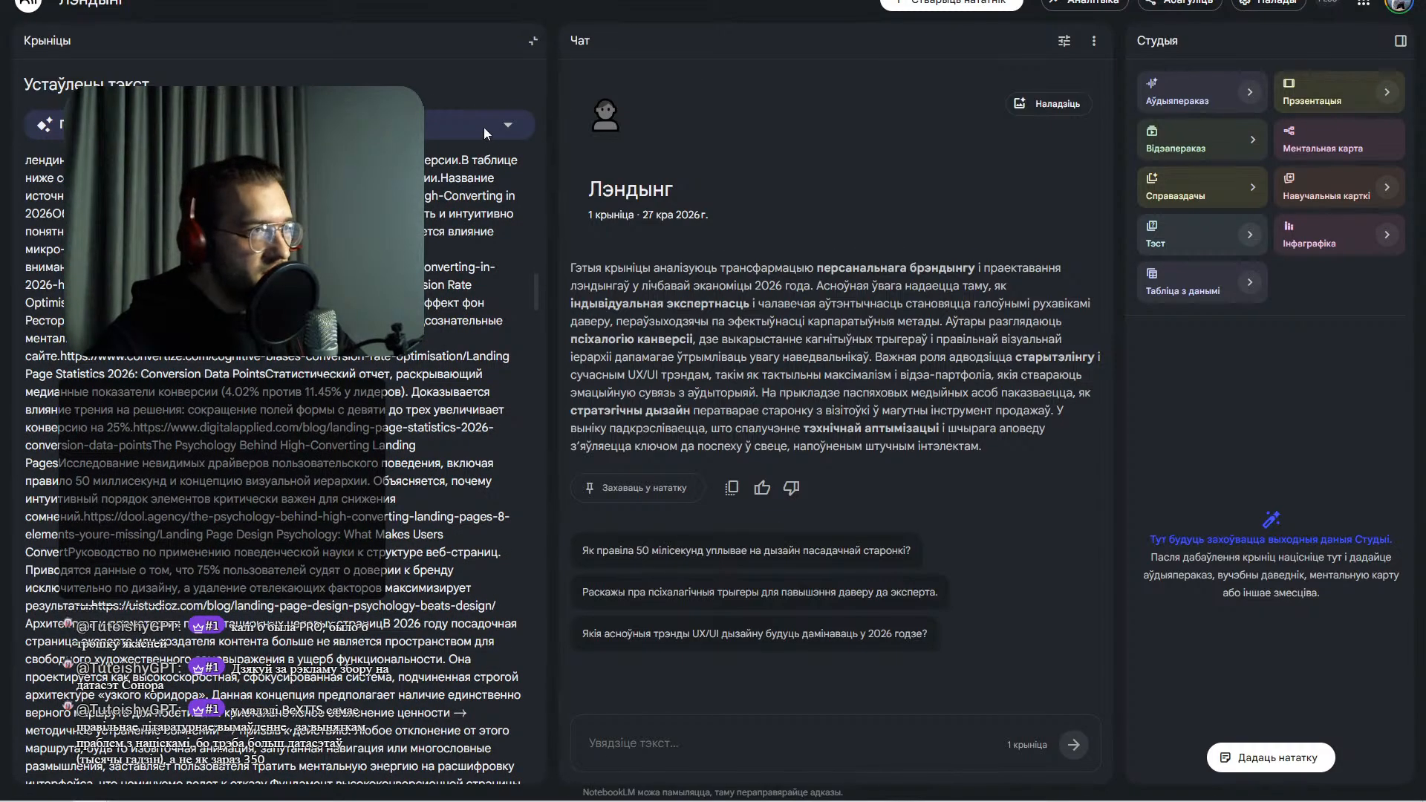
click(508, 125)
click(508, 124)
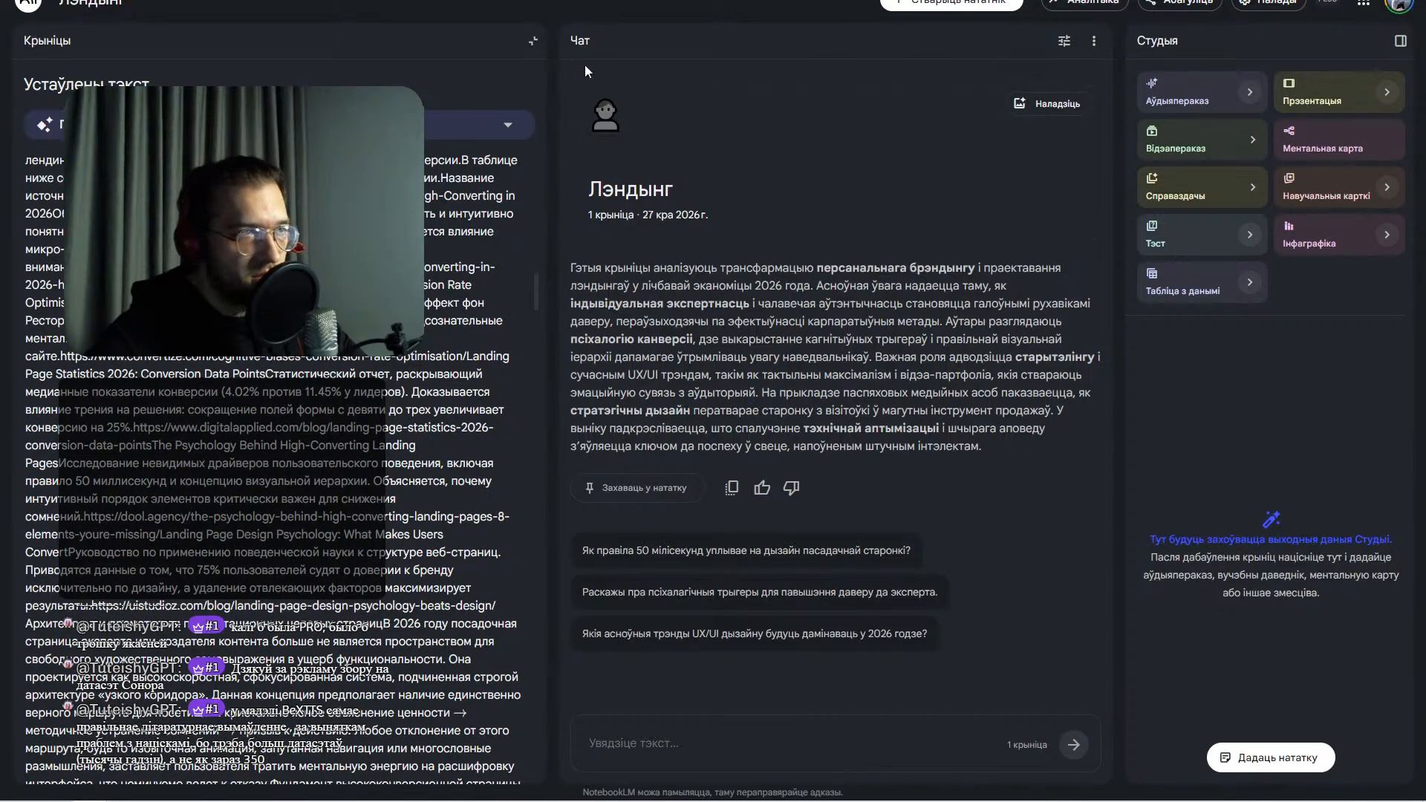
scroll(319, 389, down, 20)
scroll(318, 389, up, 20)
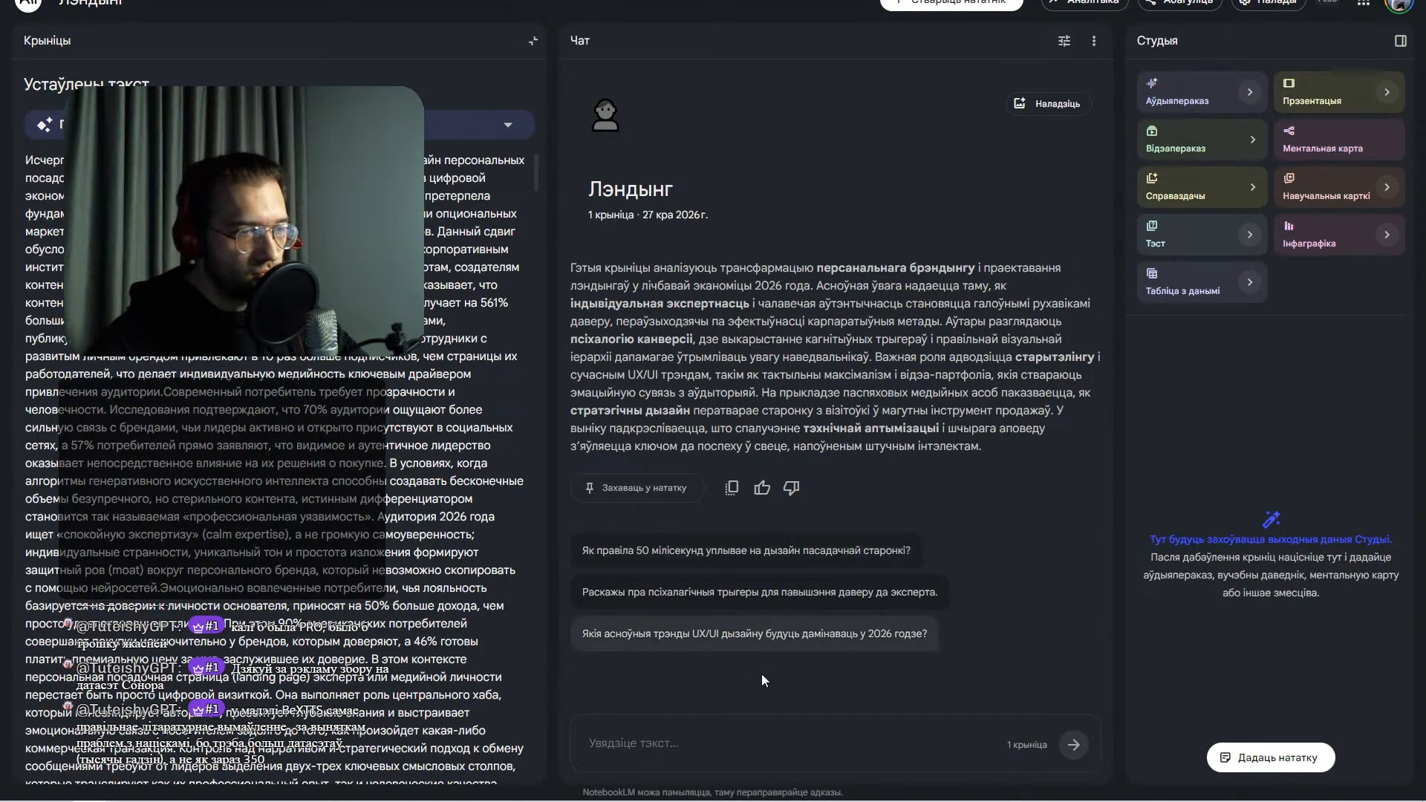
- Switch to ChatGPT and dictate a Russian prompt requesting Belarusian questions about a video editor and AI enthusiast with digital side projects, as a notebook source
key(alt+Tab)
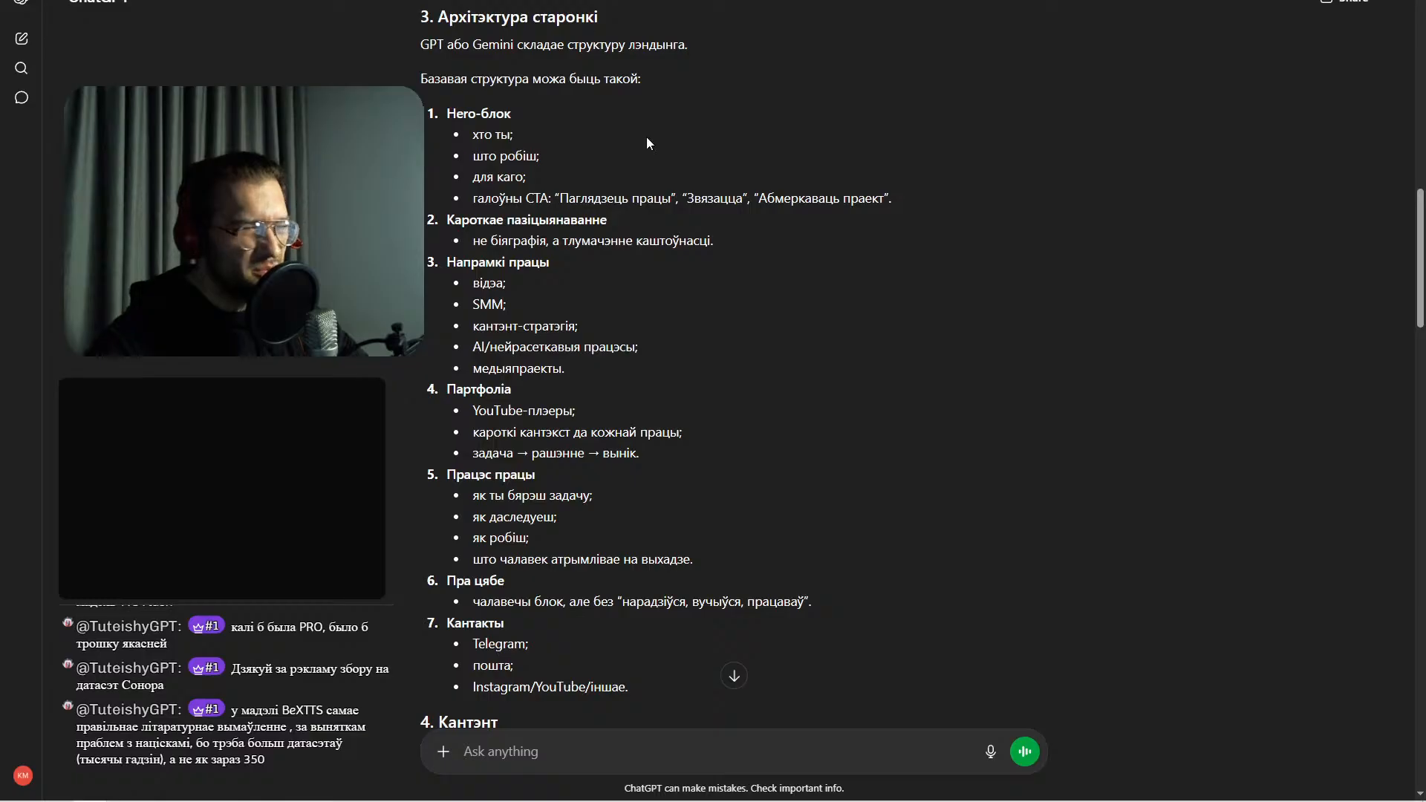
scroll(853, 306, down, 20)
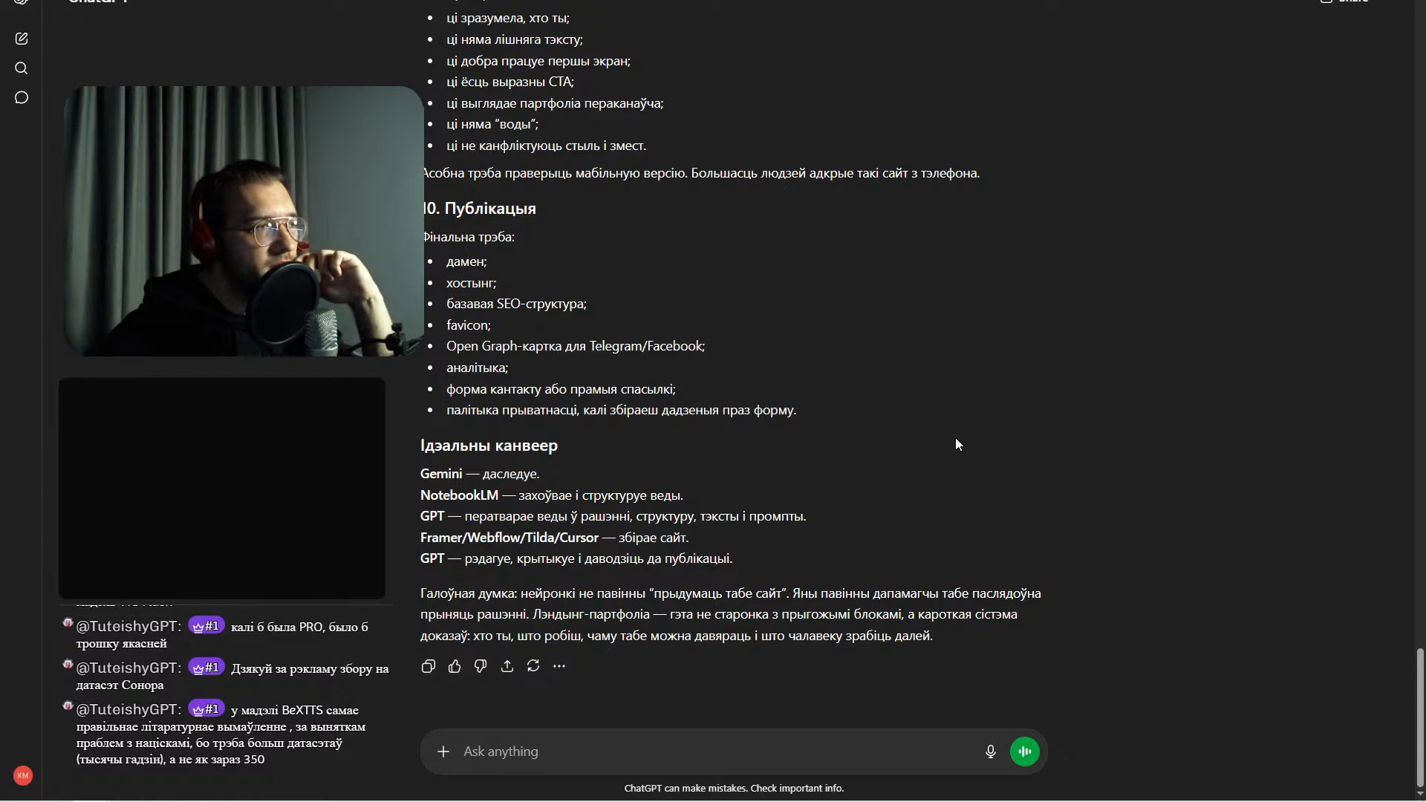
click(992, 752)
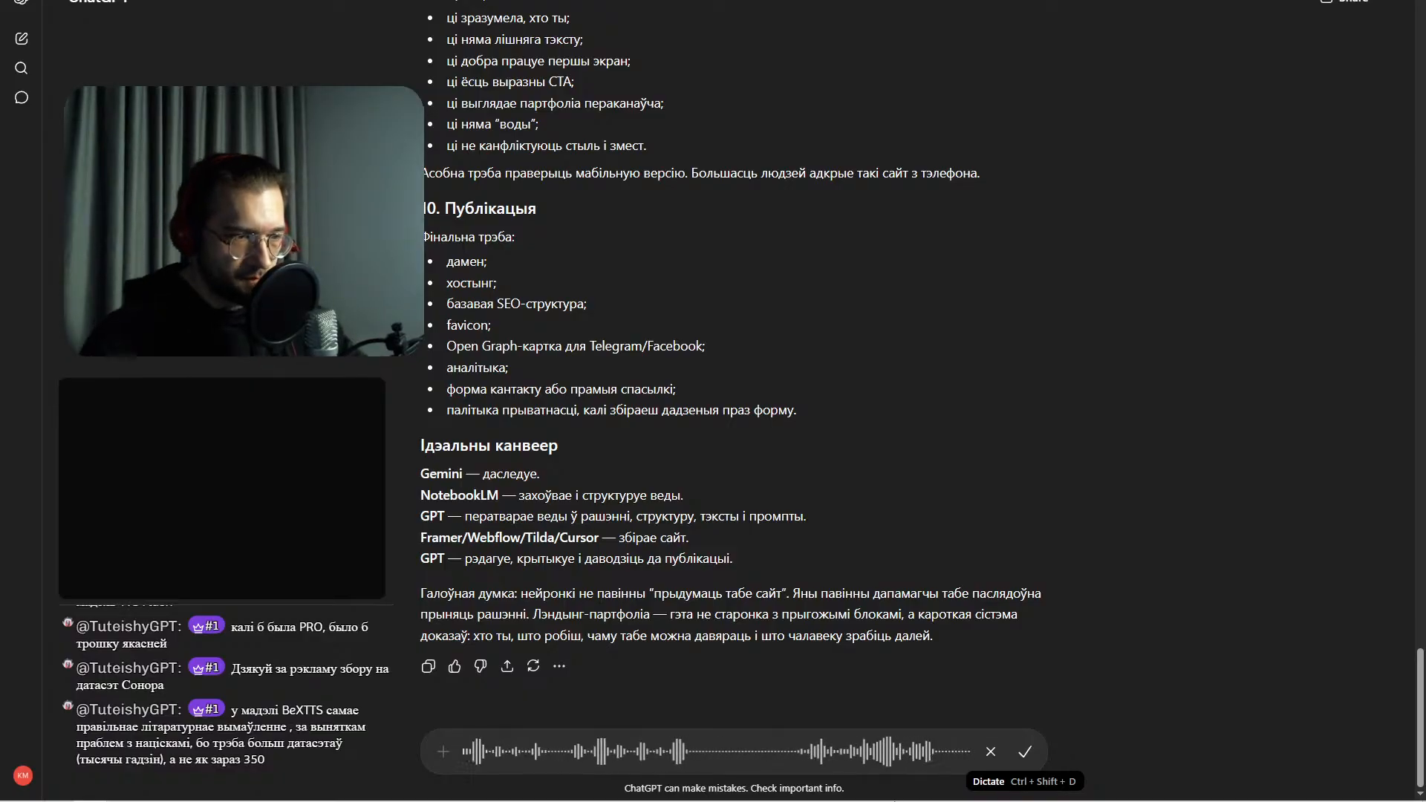
click(1026, 752)
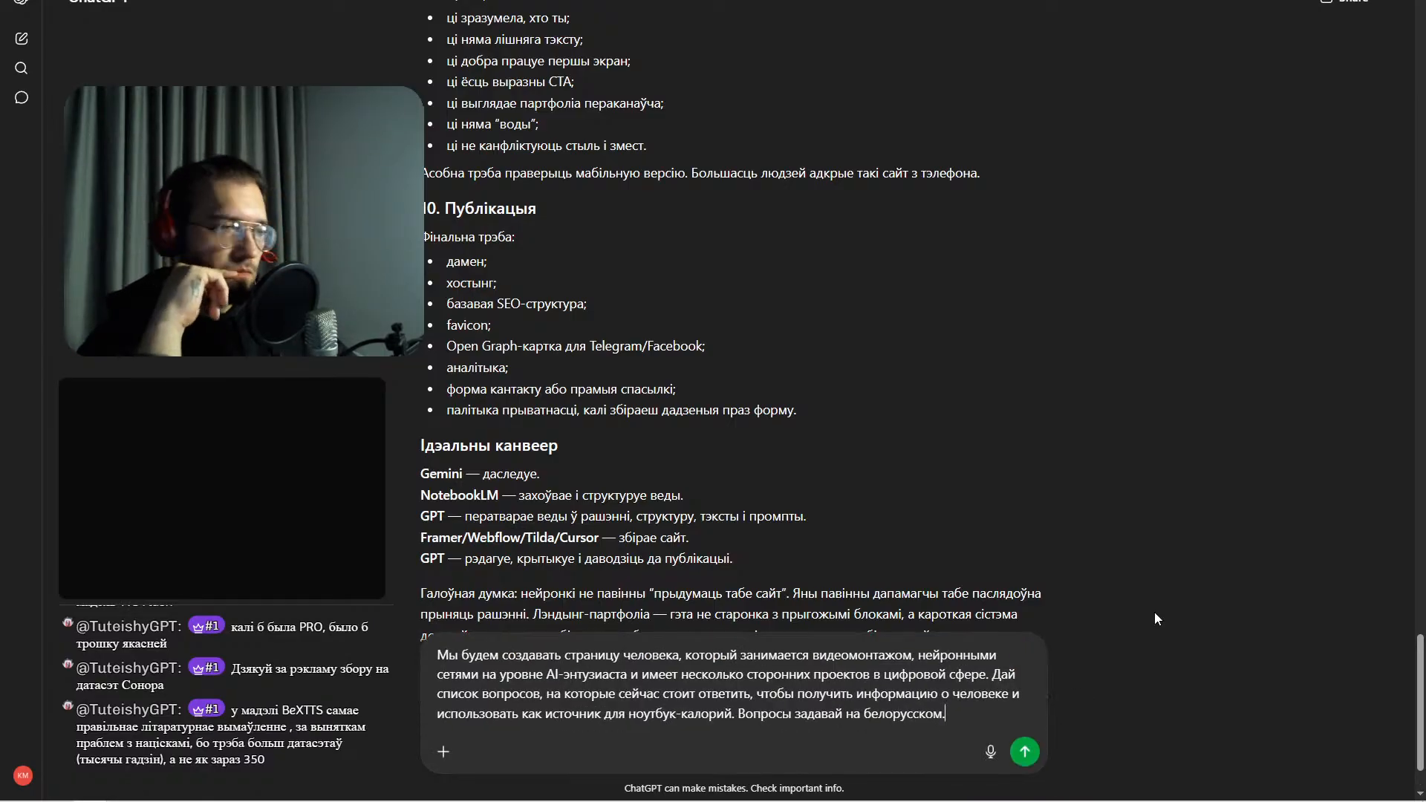
- Send the dictated prompt requesting interview questions and follow the answer as it is generated
key(Return)
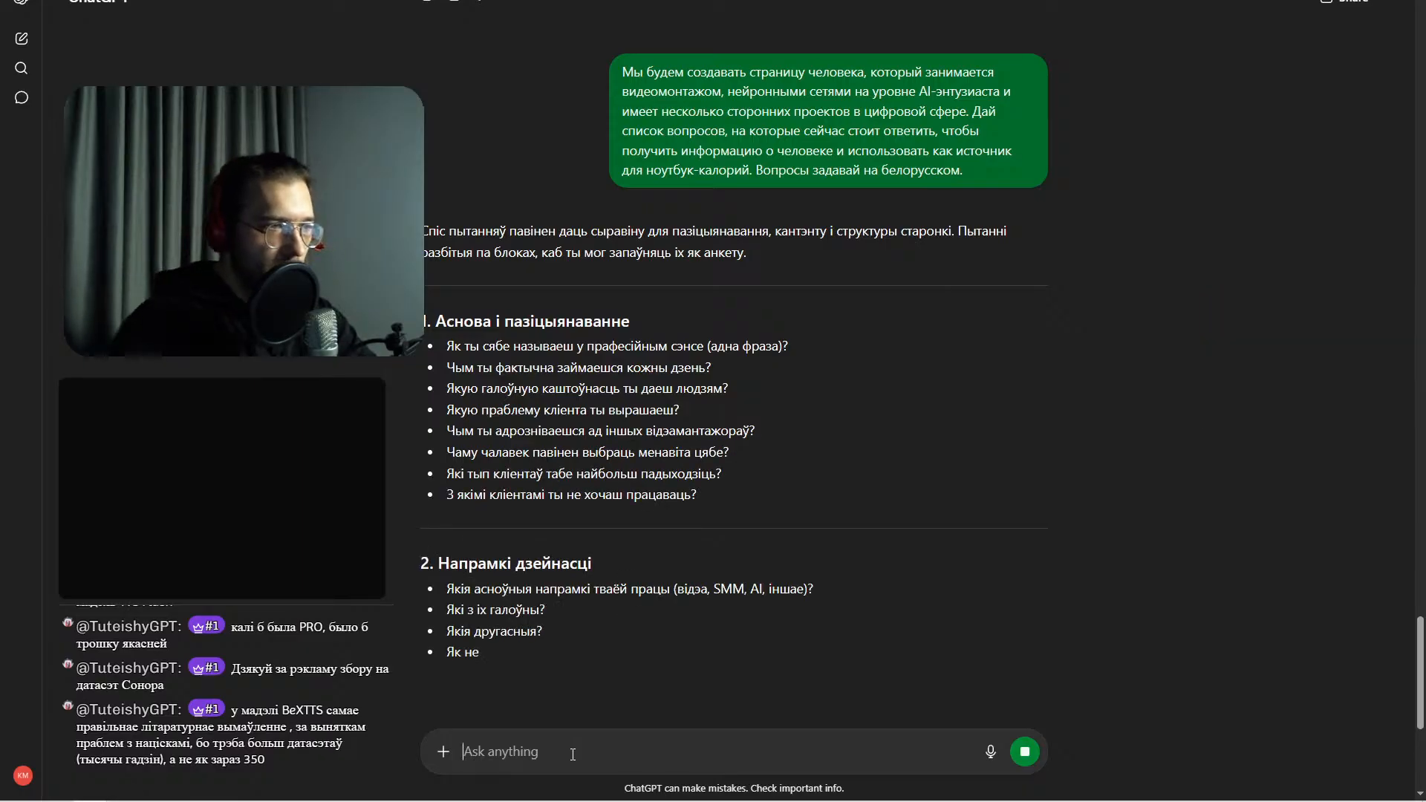
scroll(611, 405, down, 5)
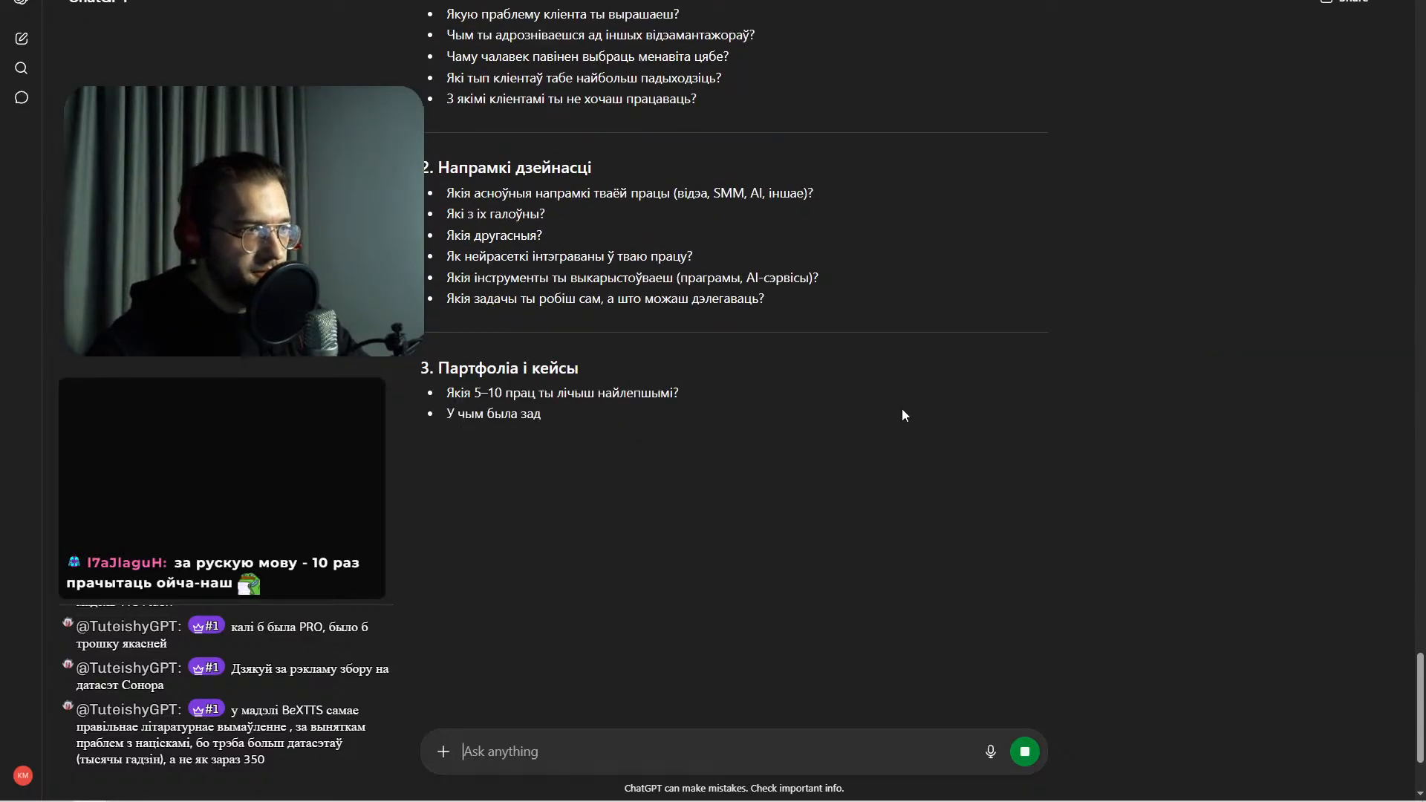
scroll(904, 413, down, 2)
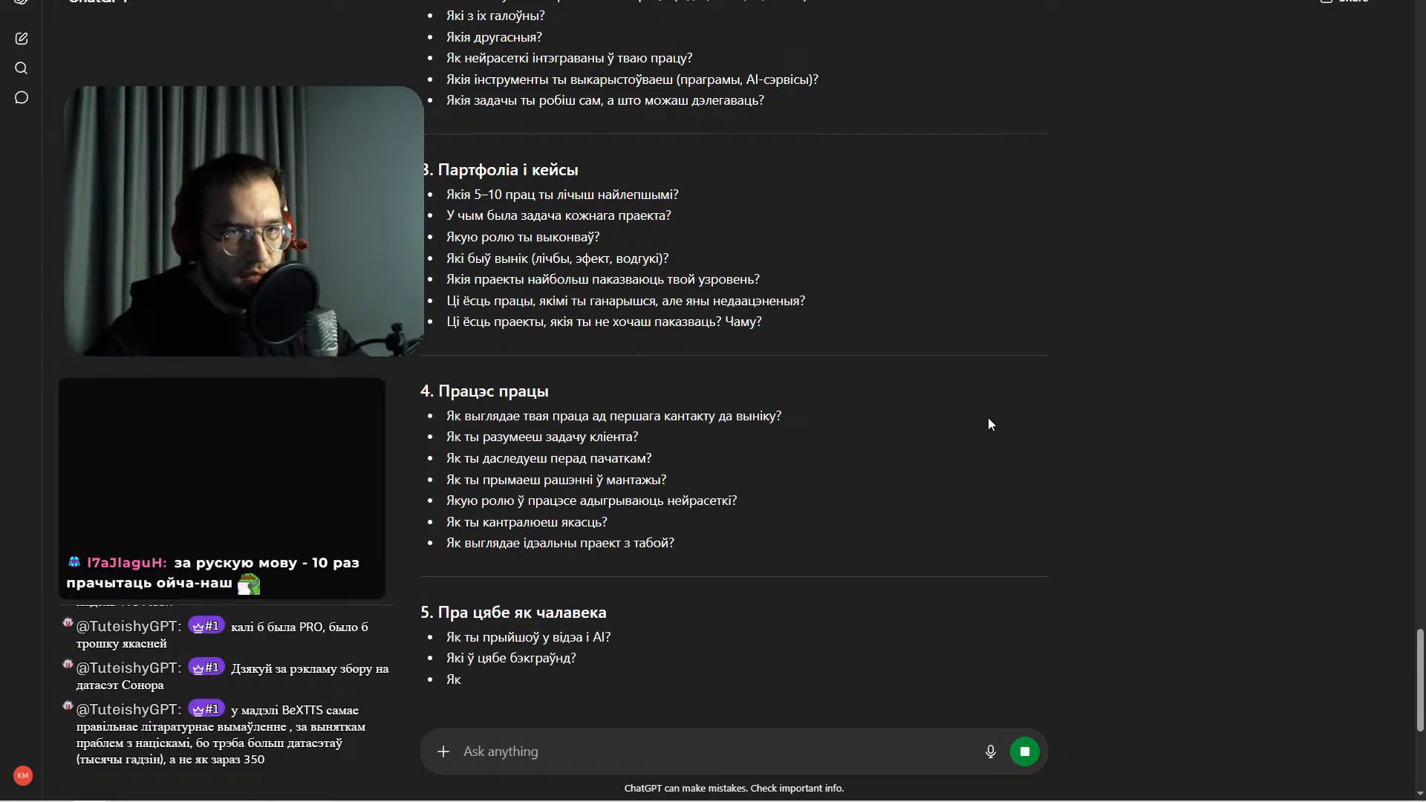
- Review the generated Belarusian questions from the positioning section through to the short landing-page statements
scroll(988, 424, up, 8)
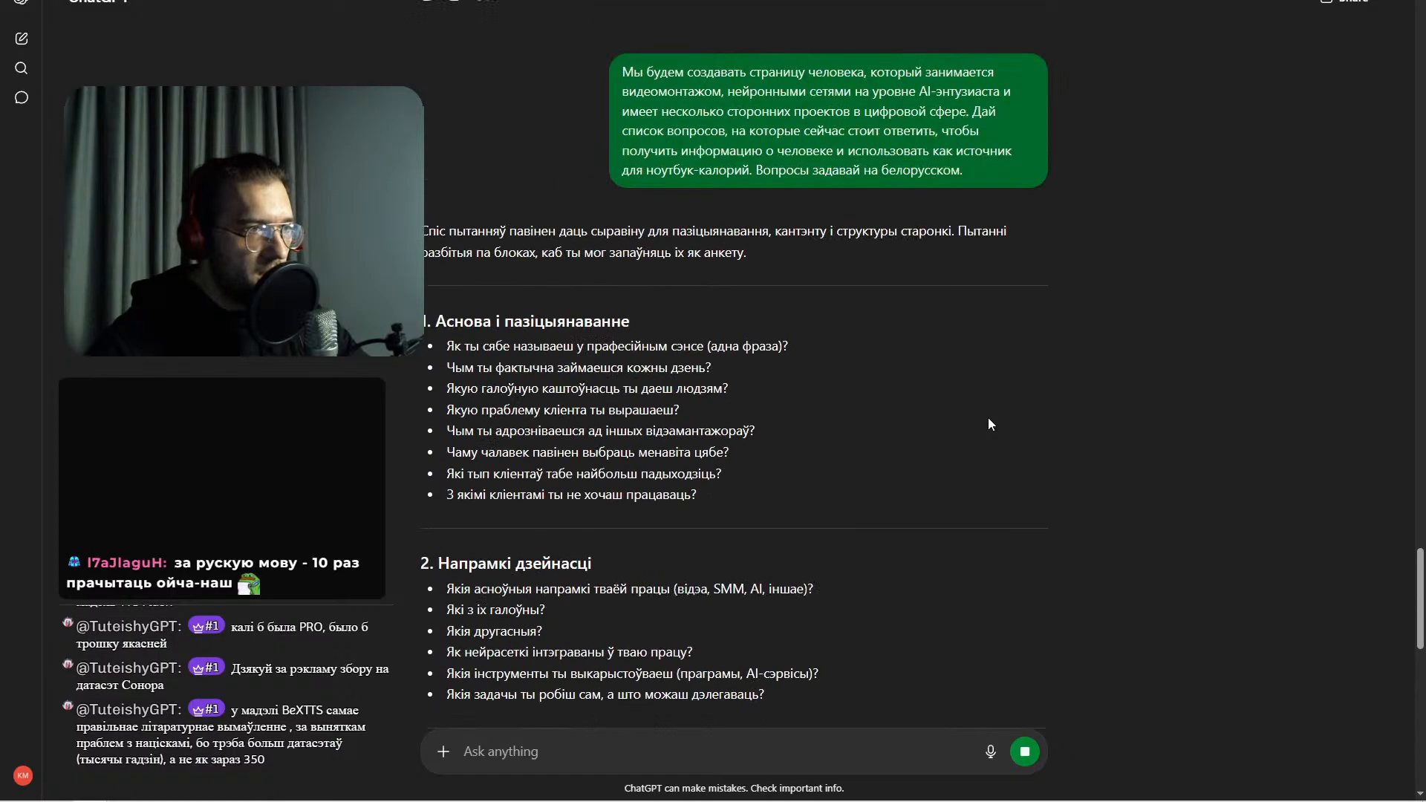
scroll(988, 424, up, 7)
scroll(992, 424, down, 20)
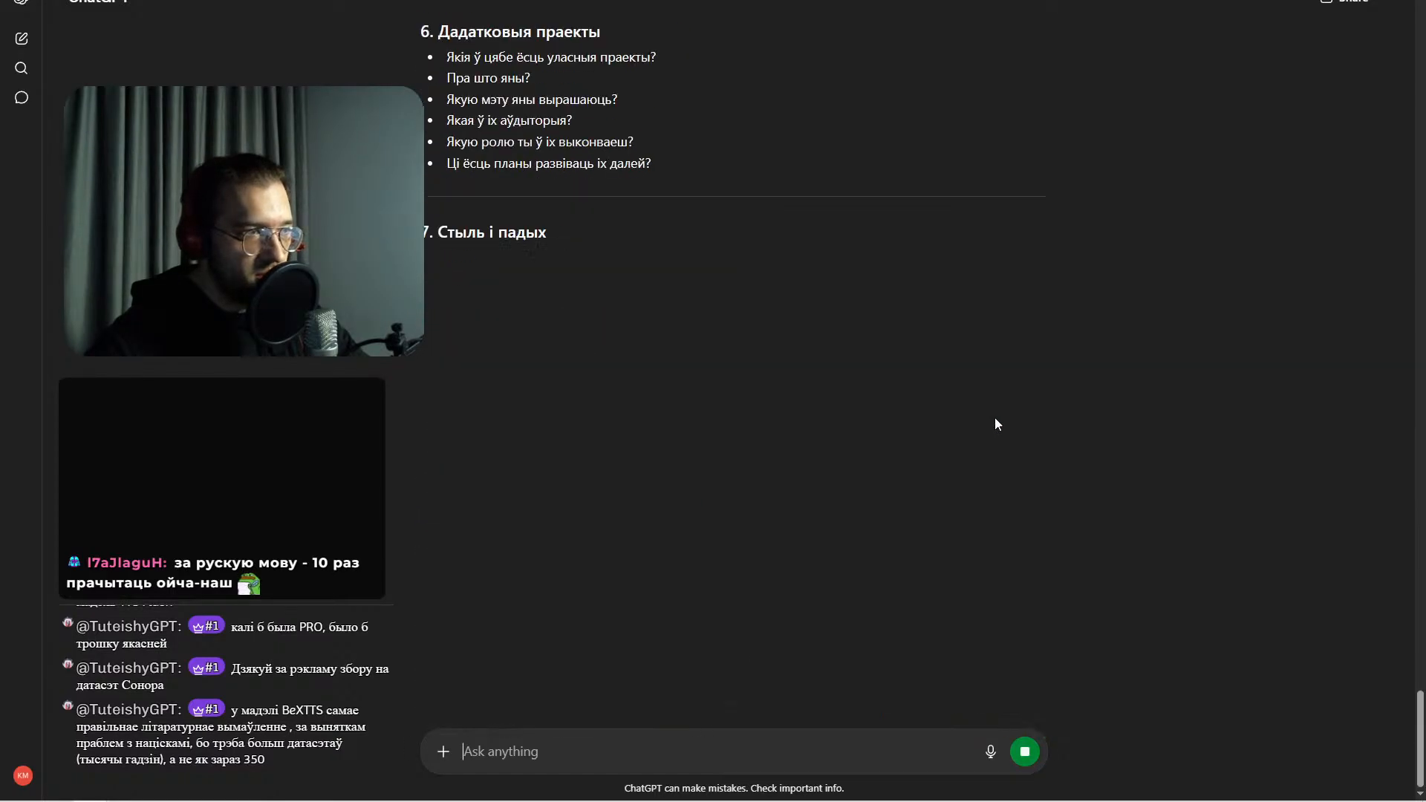
scroll(999, 424, up, 15)
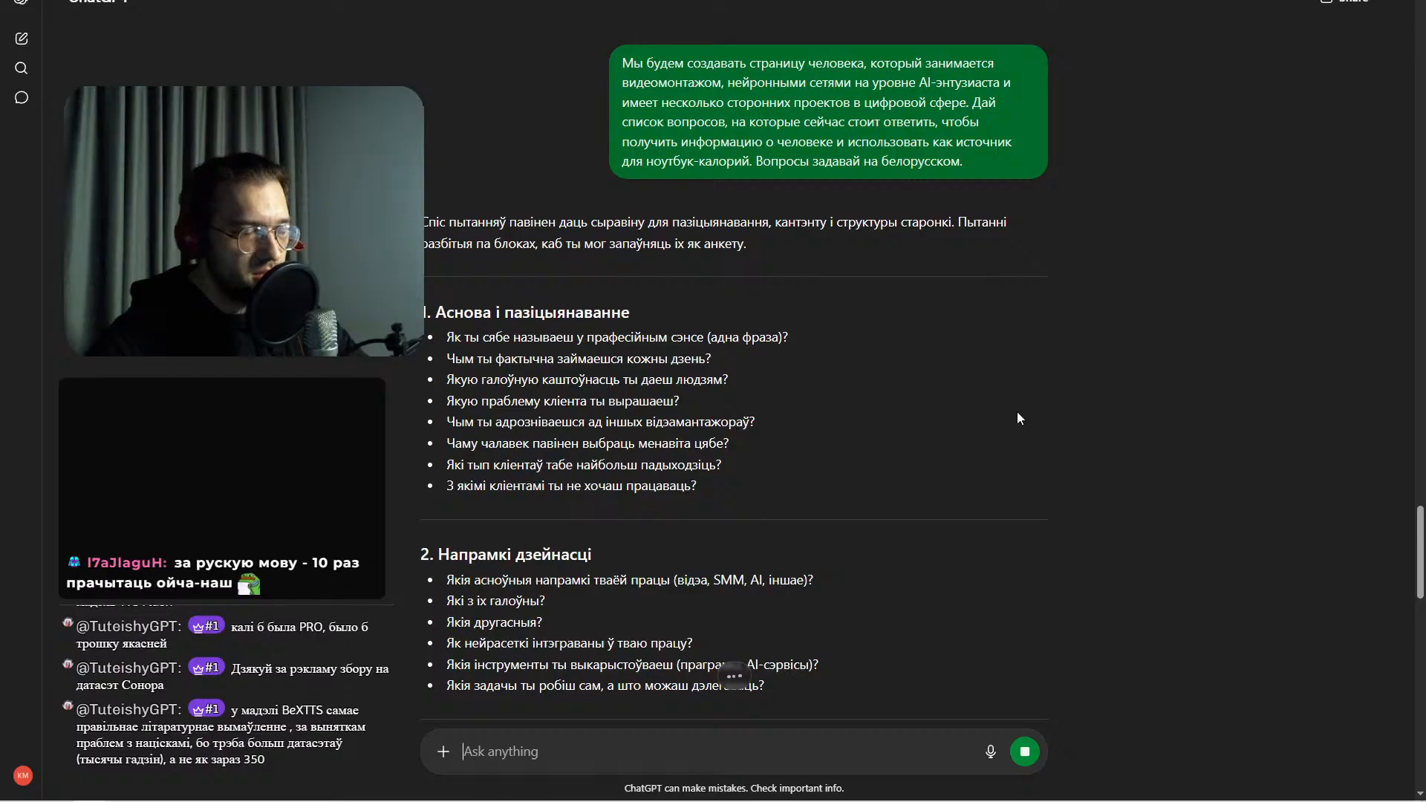
scroll(1168, 390, down, 10)
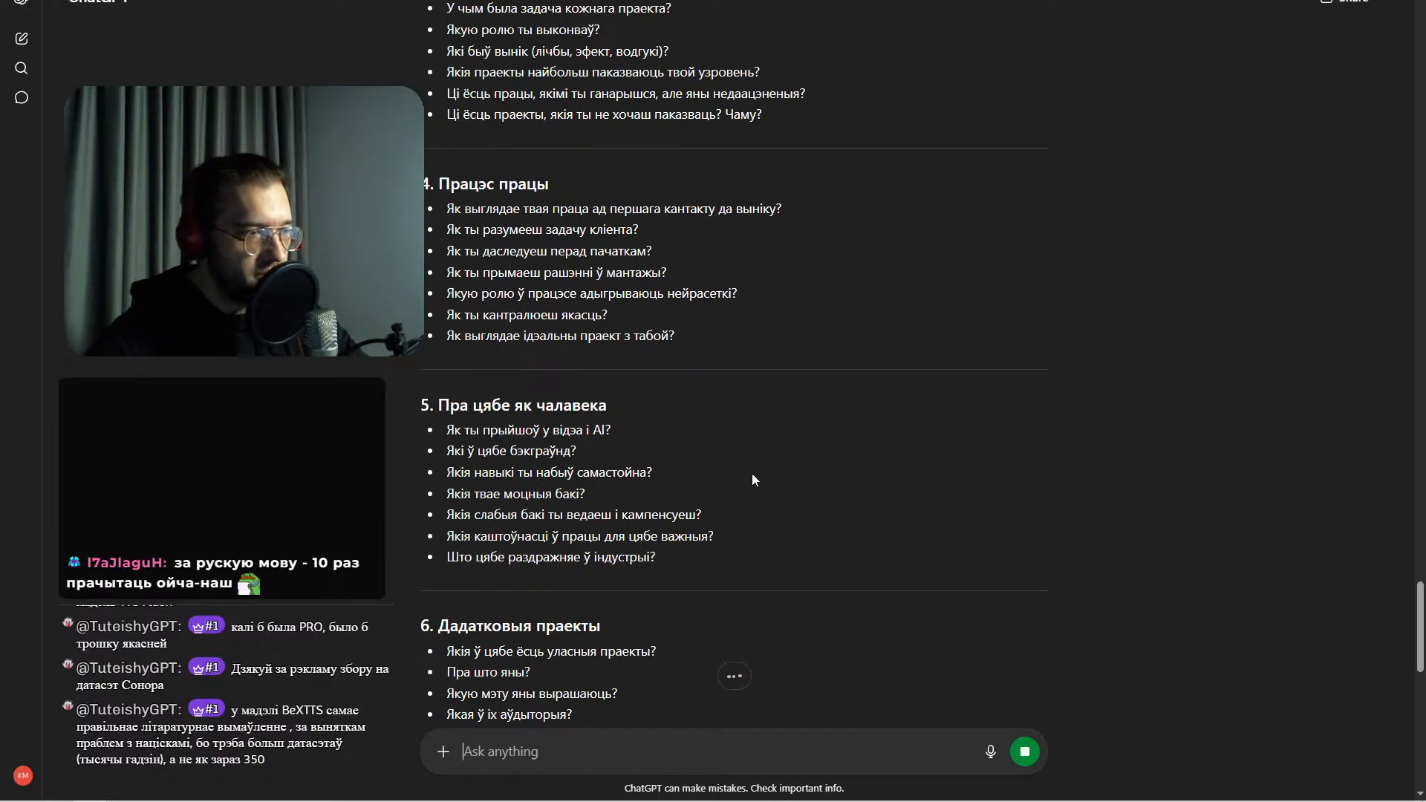
scroll(751, 475, down, 8)
scroll(751, 476, up, 12)
scroll(750, 475, down, 15)
scroll(752, 475, down, 20)
scroll(751, 476, up, 12)
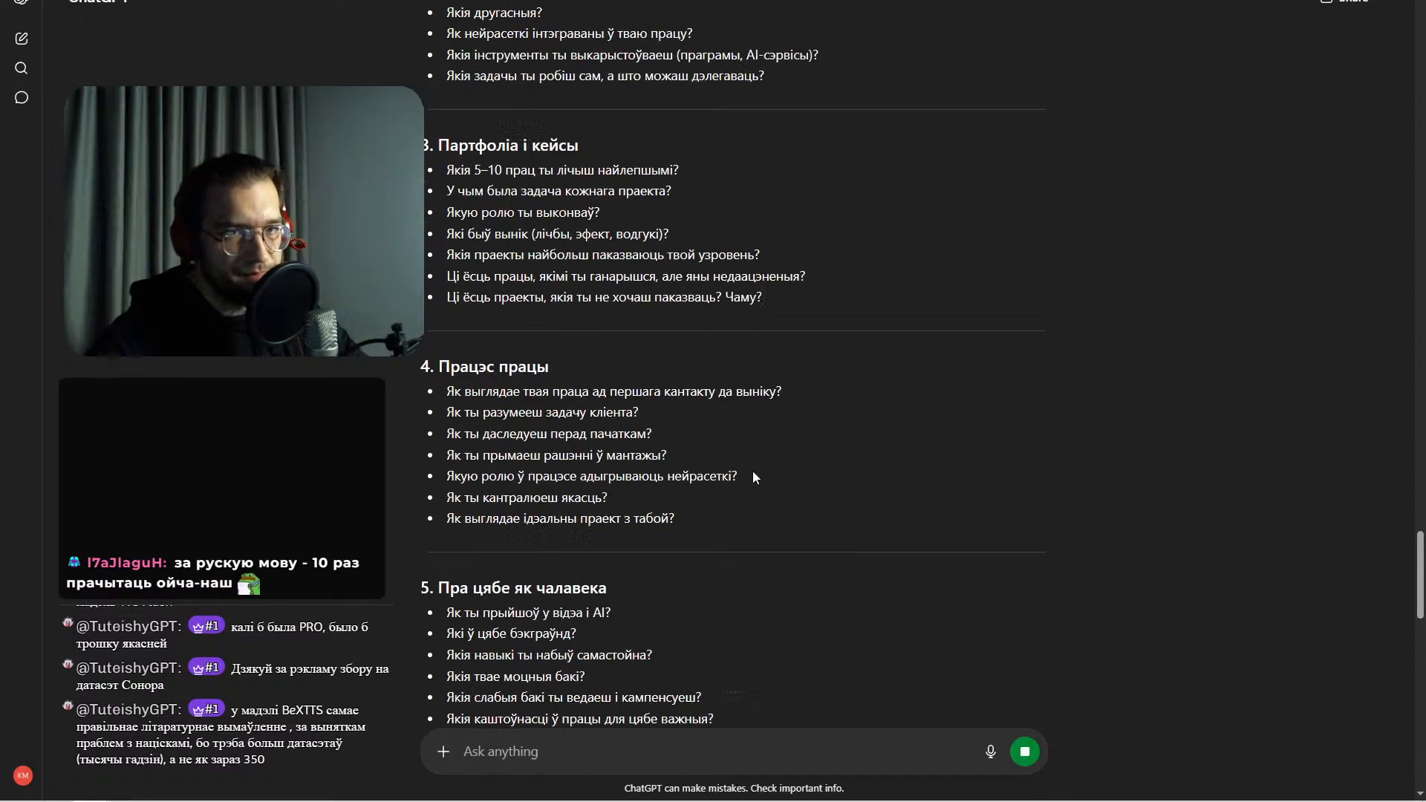
scroll(752, 471, up, 8)
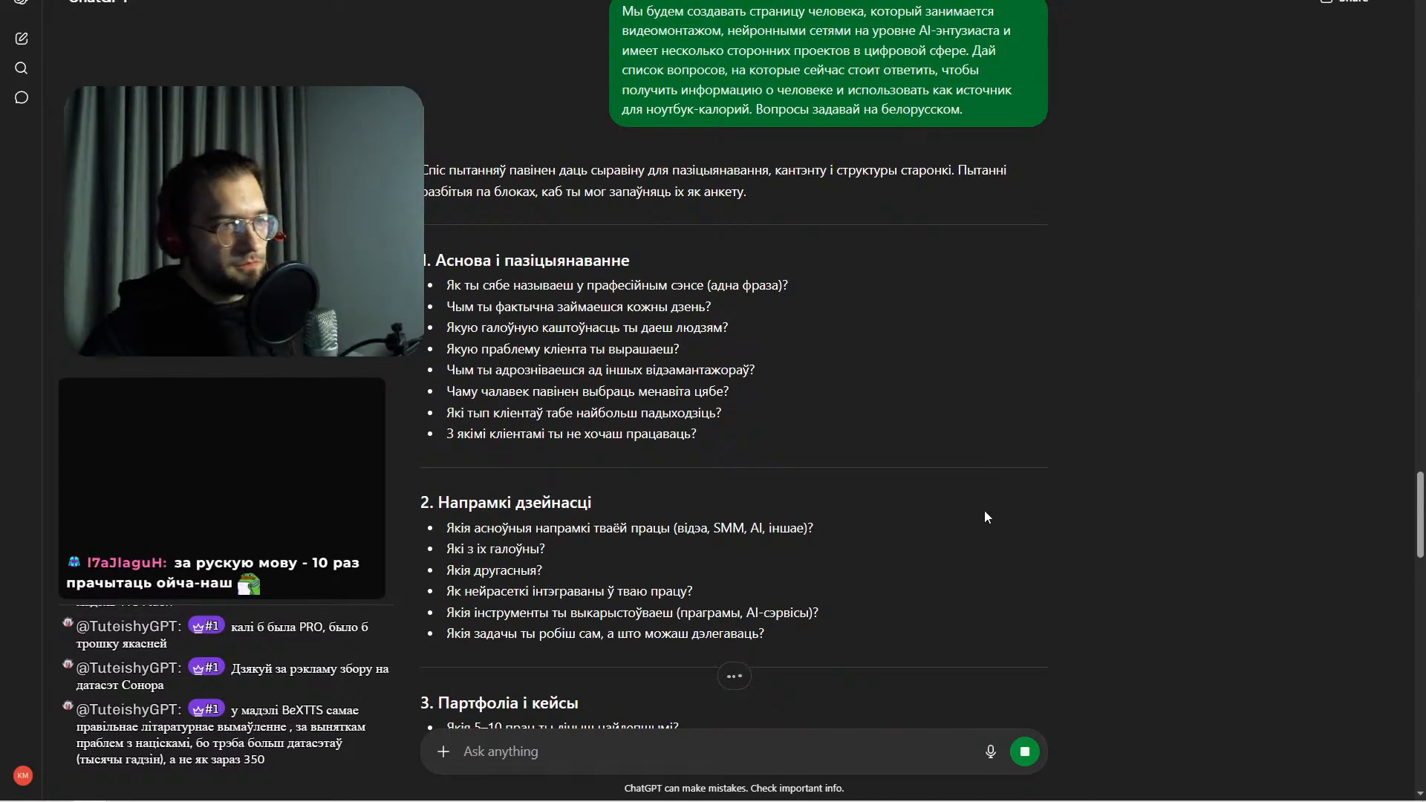
scroll(986, 502, down, 18)
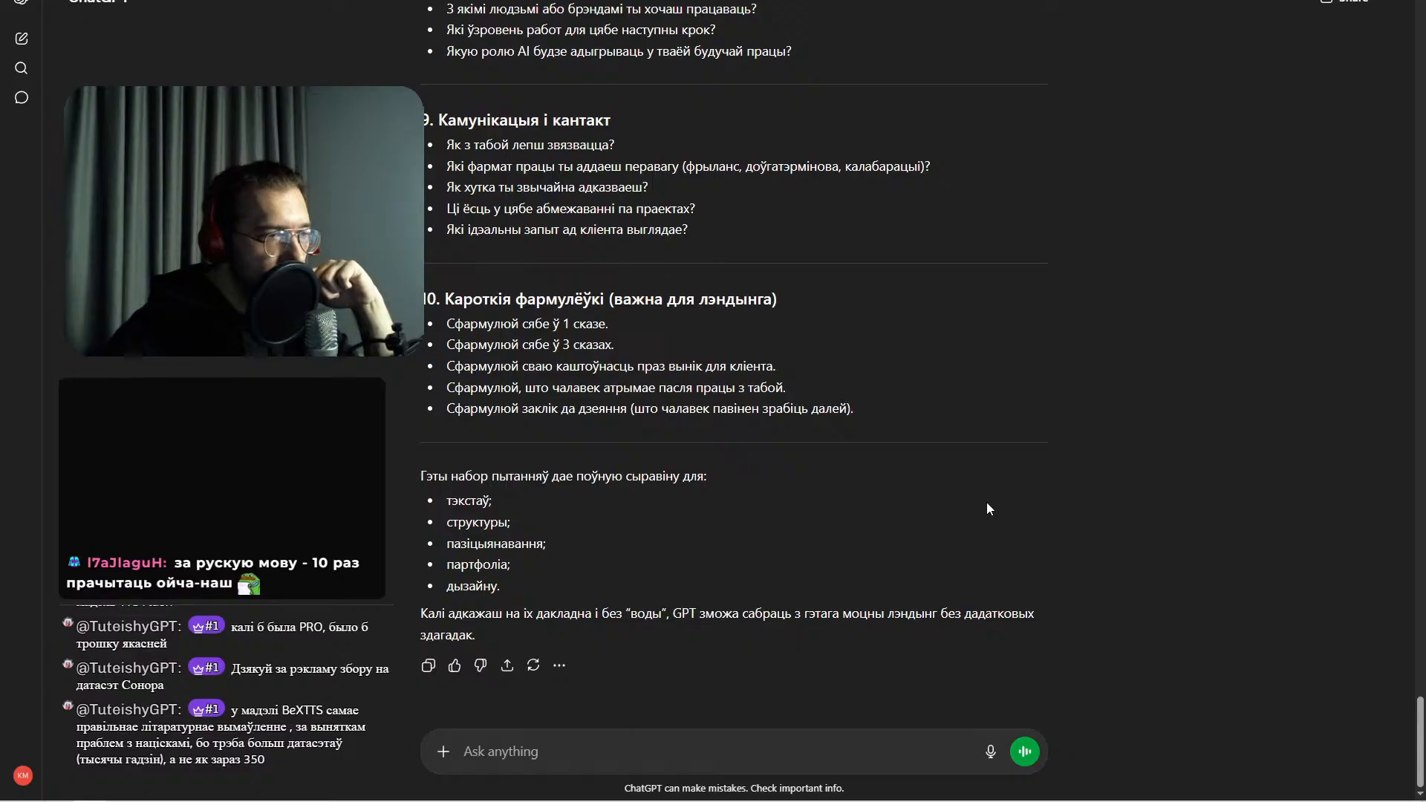
scroll(987, 504, up, 15)
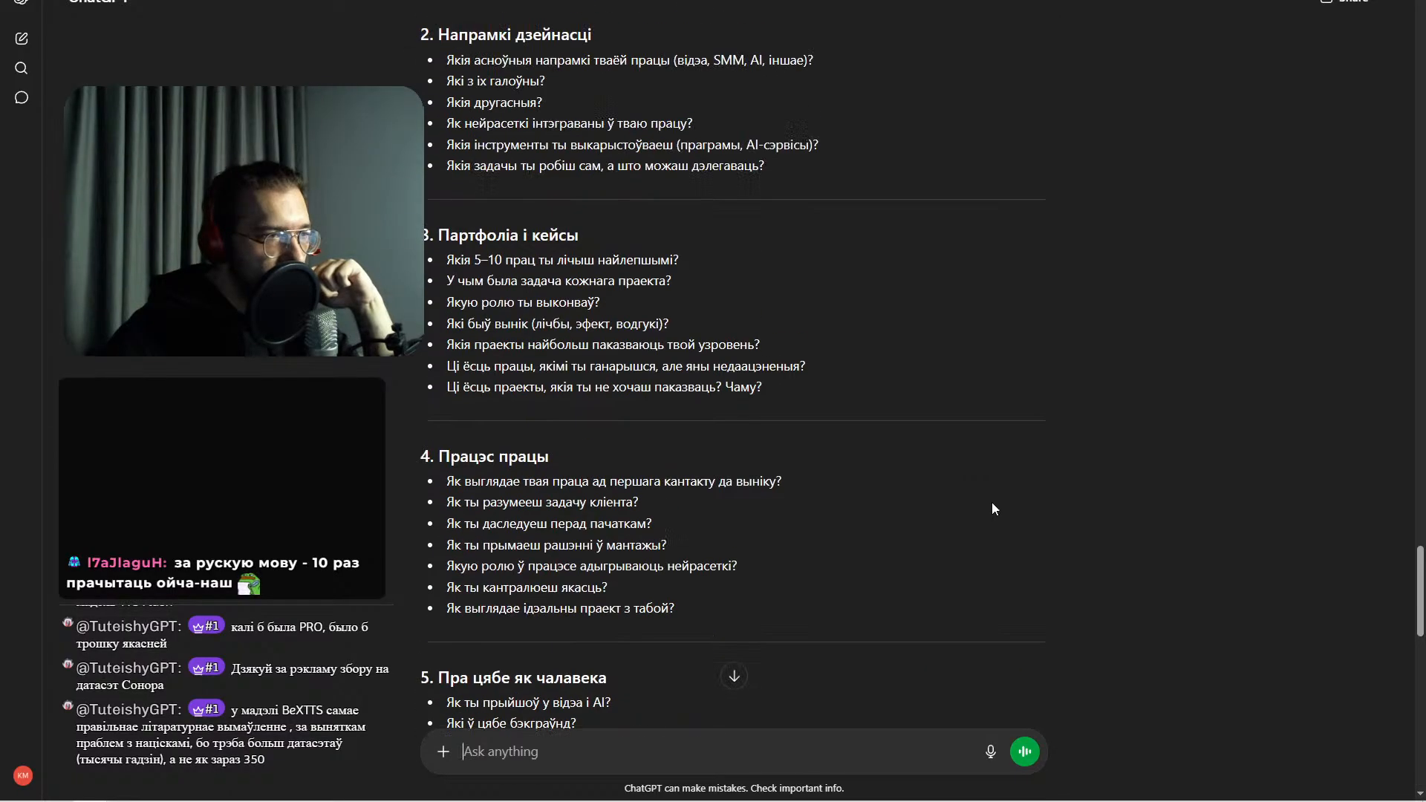
scroll(994, 505, up, 3)
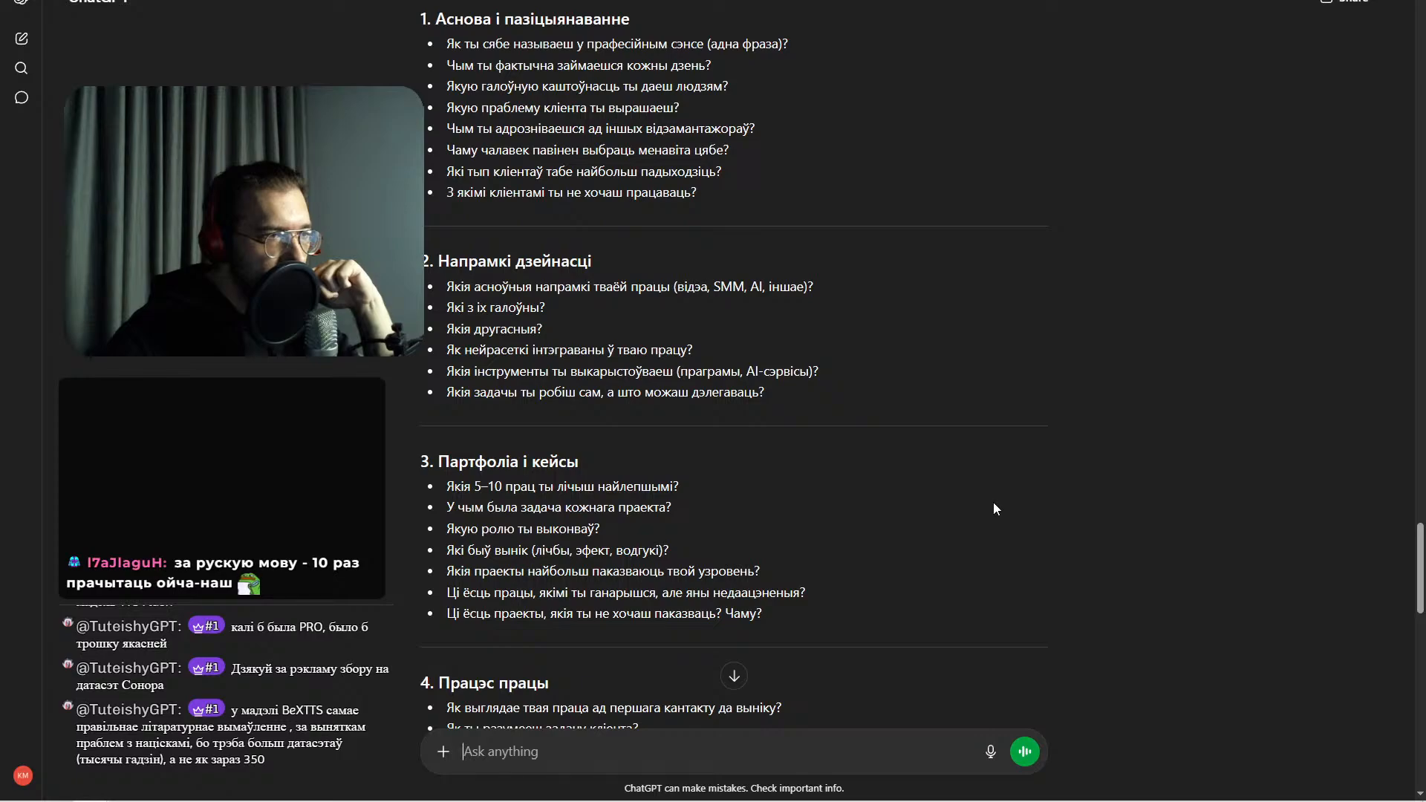
scroll(996, 508, up, 3)
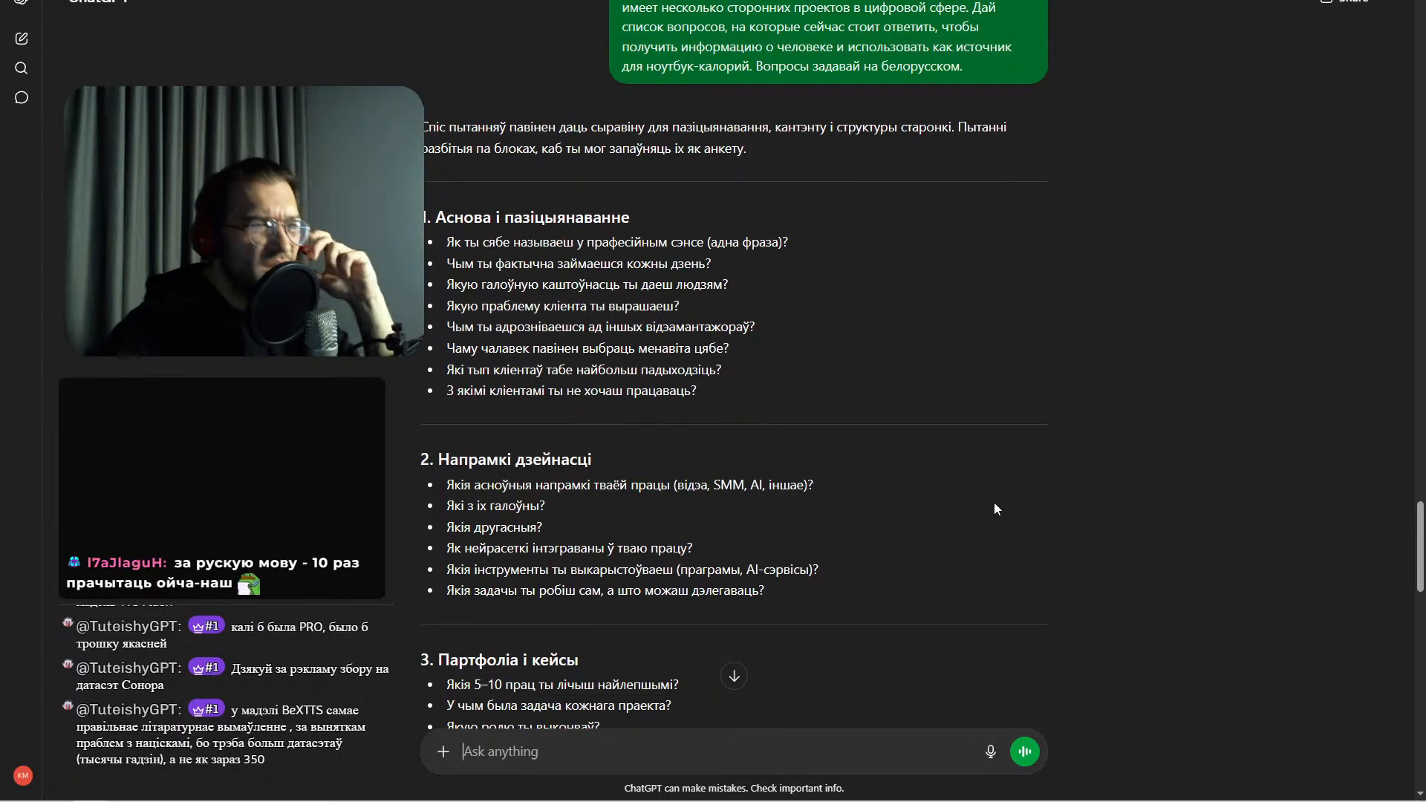
scroll(996, 505, down, 20)
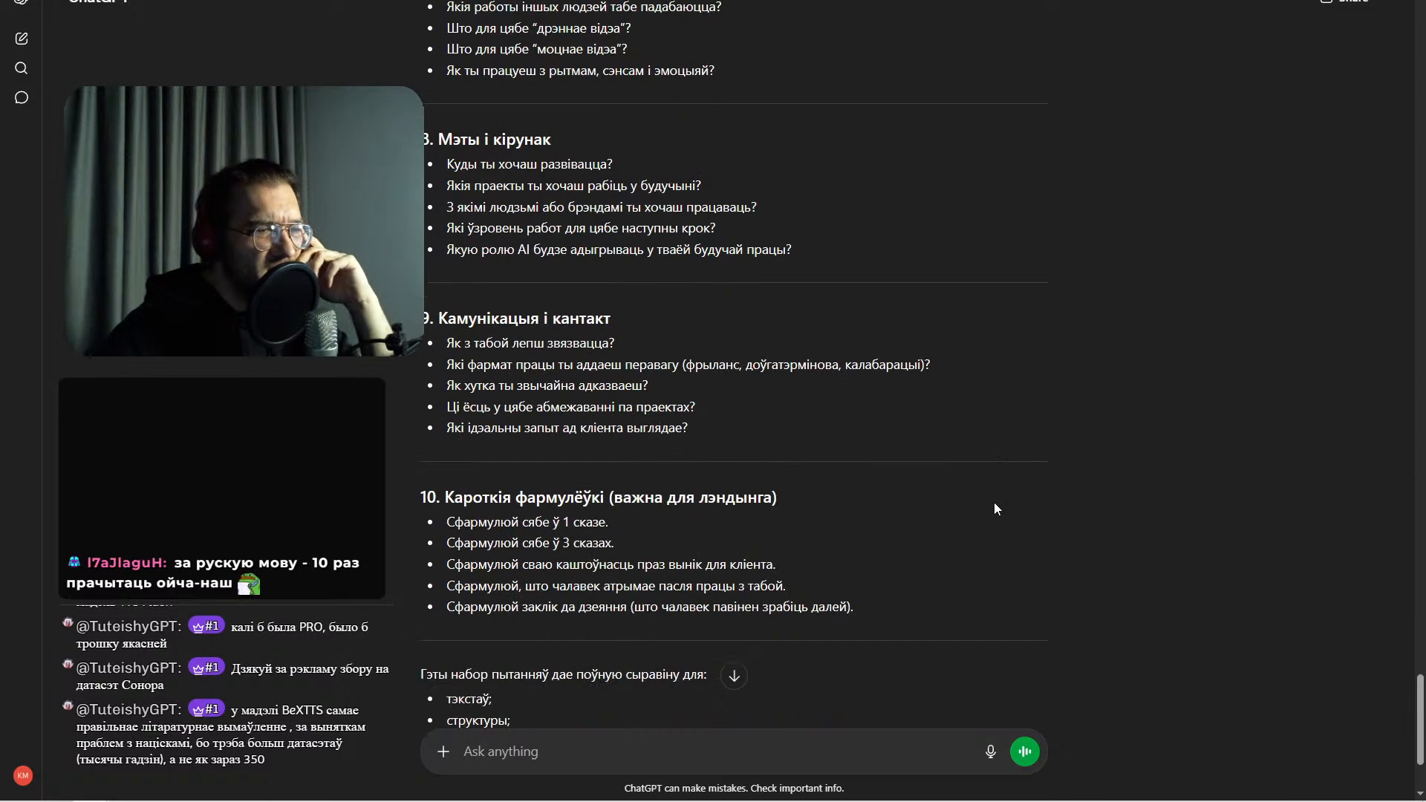
- Switch to the "Лэндынг" notebook in NotebookLM, close the source text, and open and dismiss the dialog for adding sources
click(356, 1)
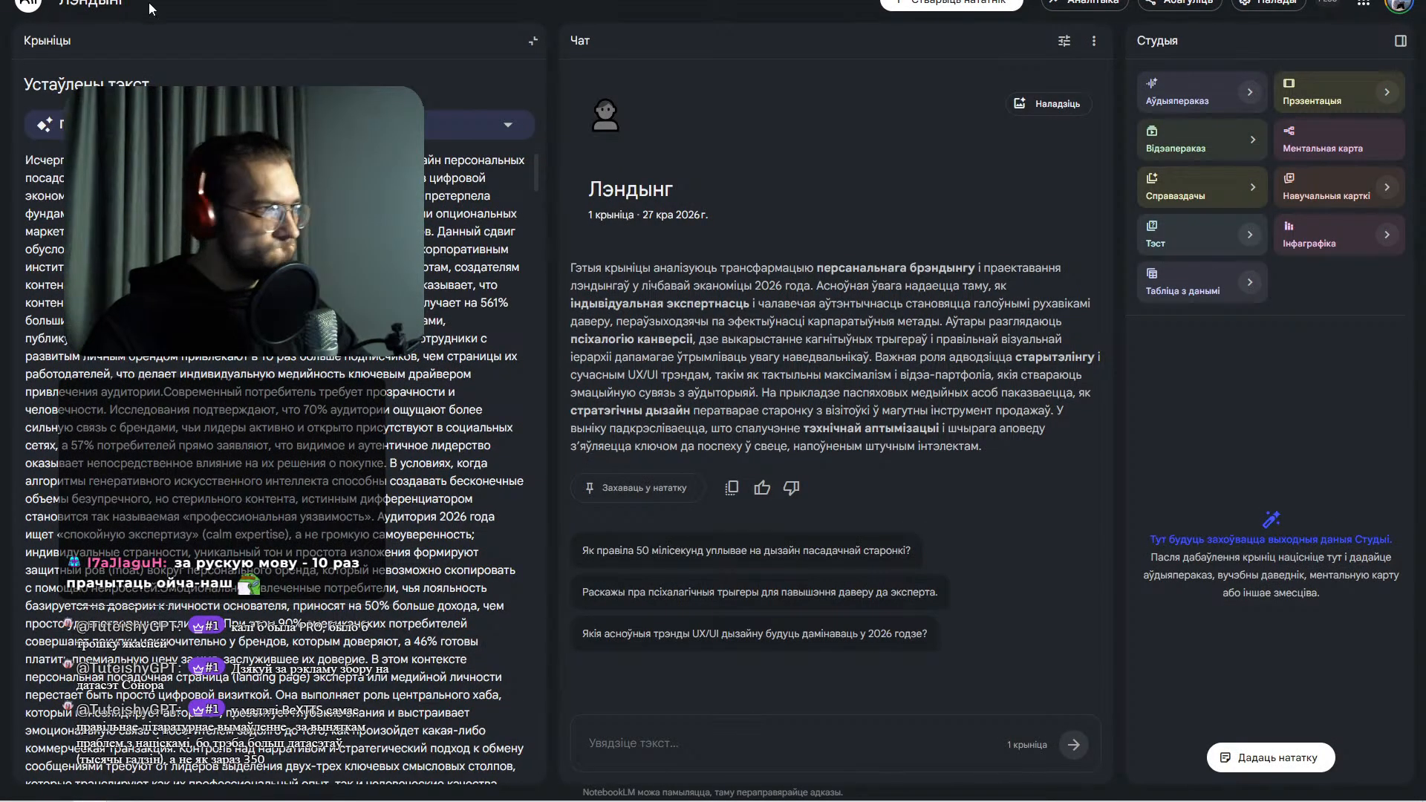
click(526, 47)
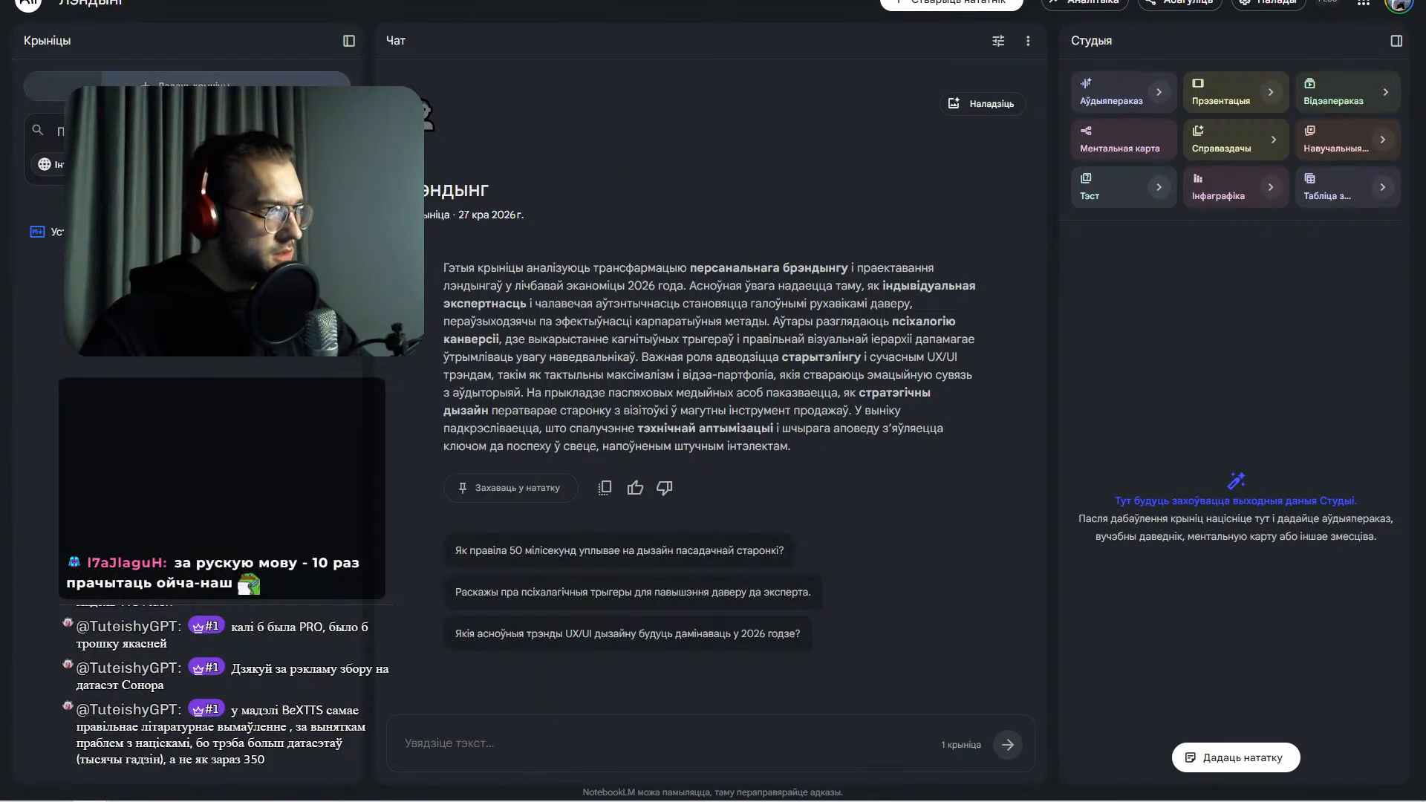
click(138, 86)
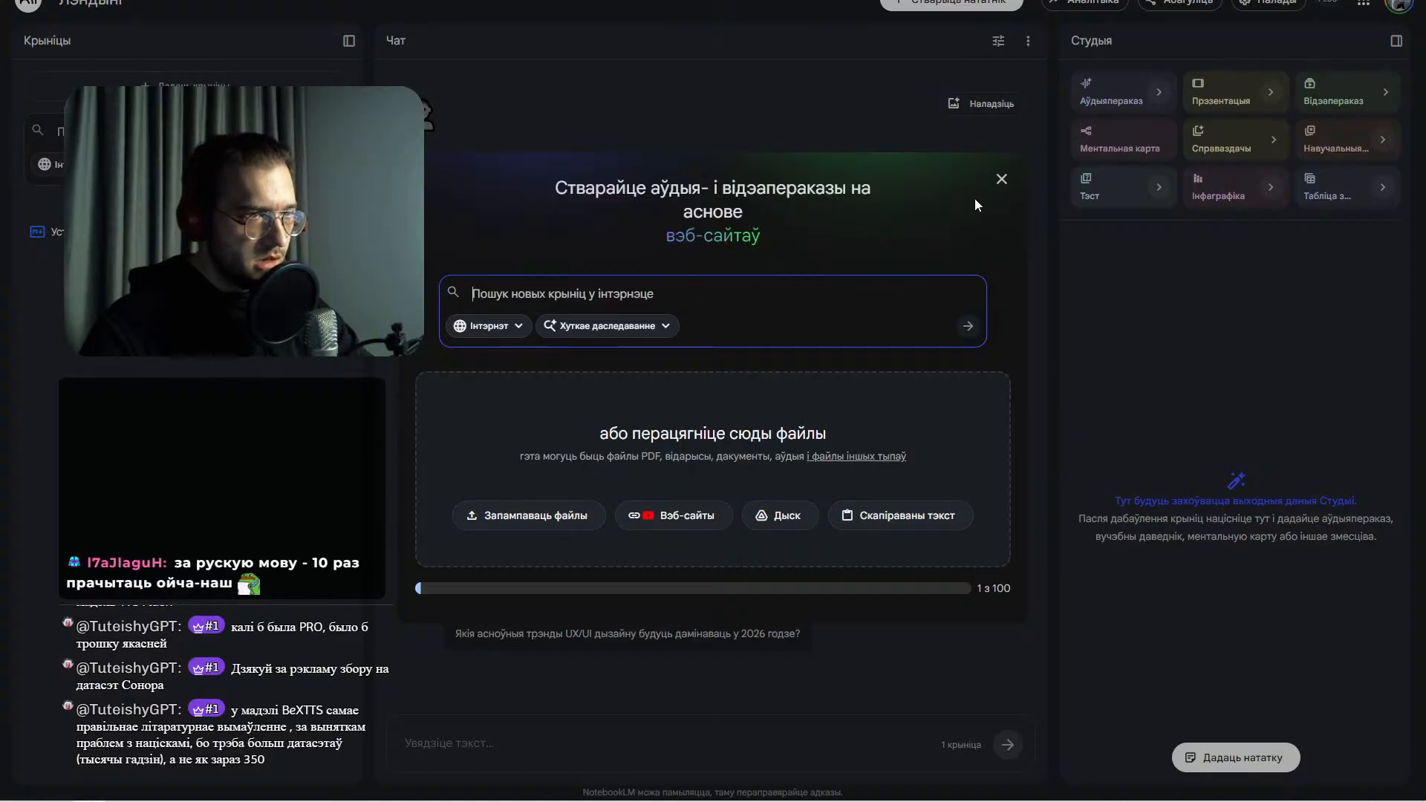
click(1001, 179)
- Write in the notebook chat "Абапіраючыся на крыніцы, прадумай просты мінімалістычны лэндынг для чалавека, які займаецца відэамантажом, ШІ інструментамі на ўзроўні энтузіяста і мае"
click(630, 732)
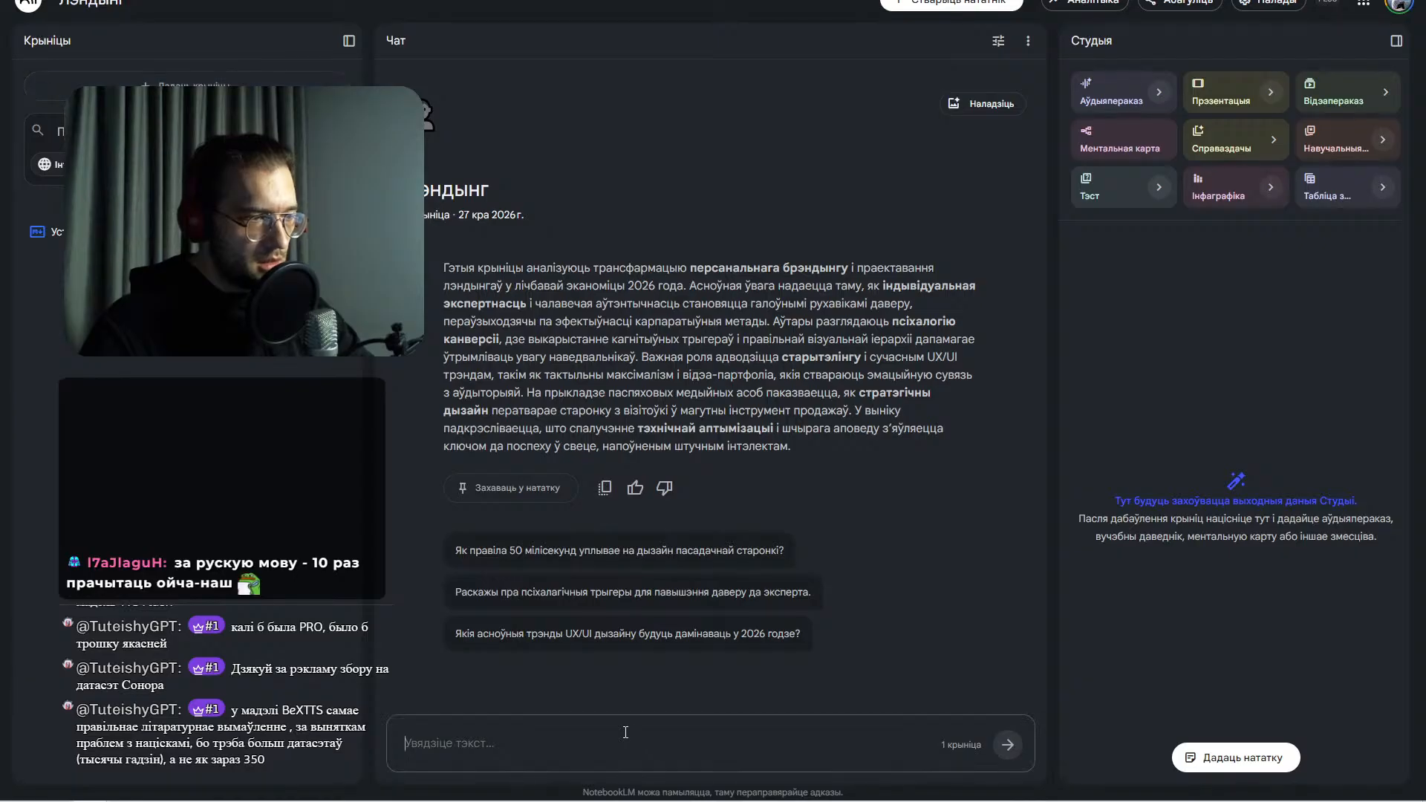
text(Абапи)
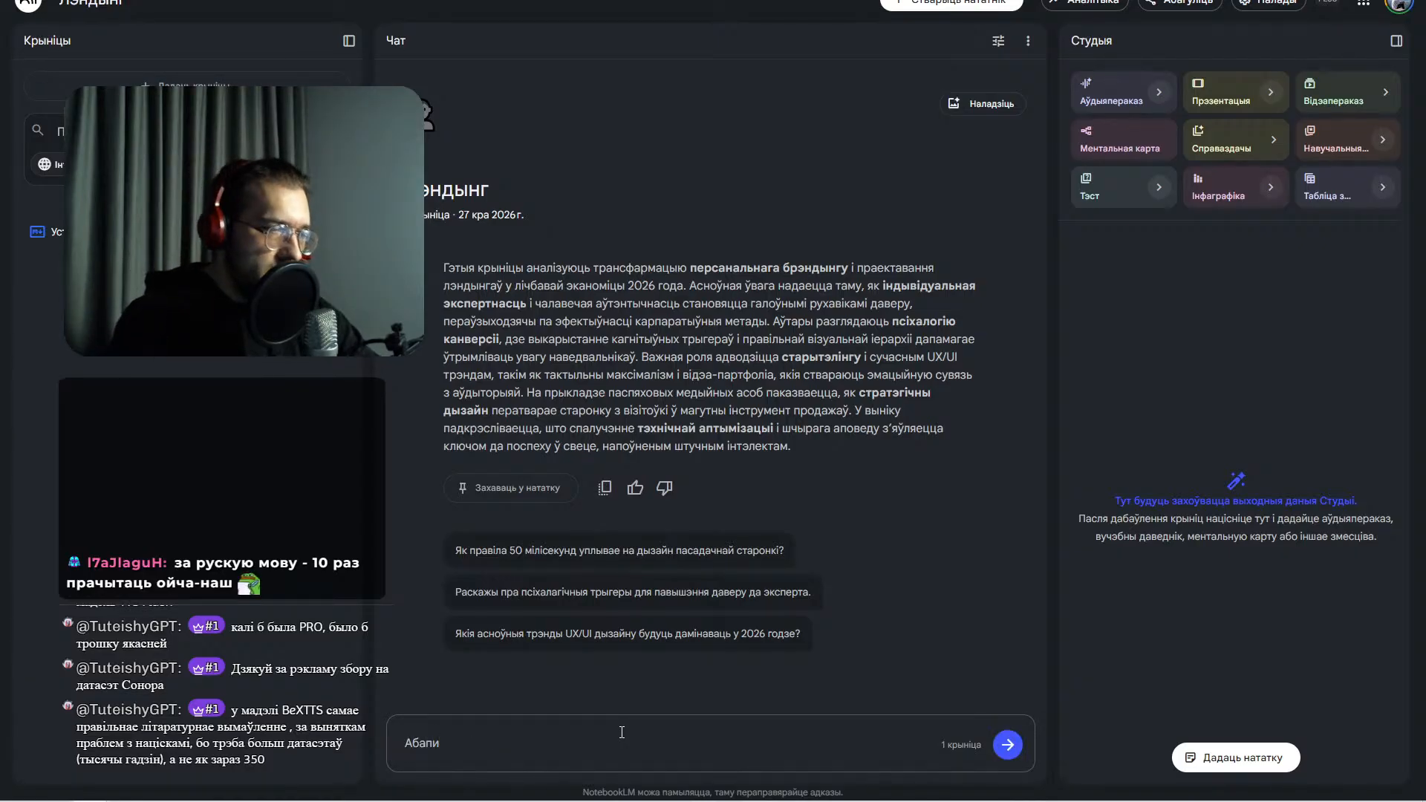
key(super+space)
key(BackSpace)
text(іра)
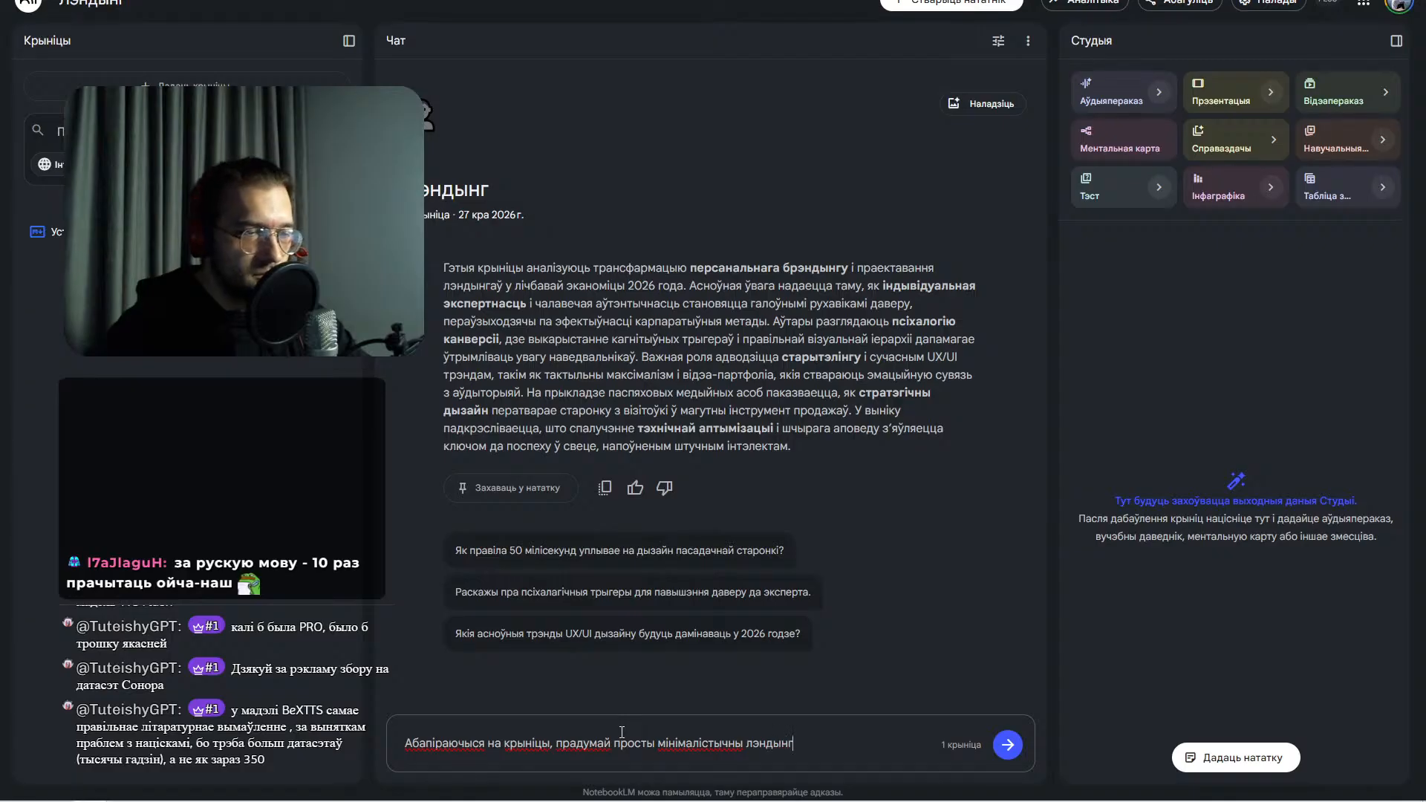
text(я чалавека)
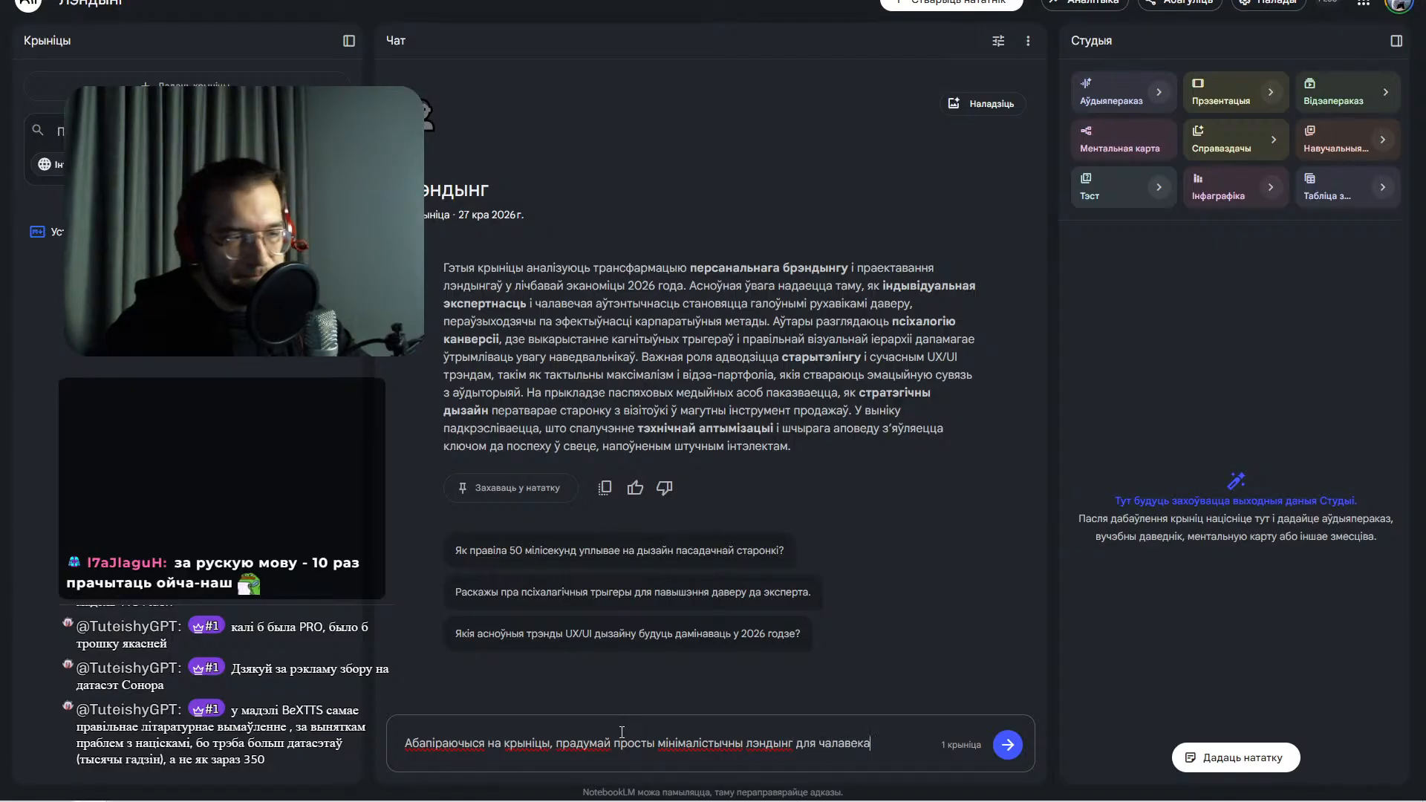
text(, які займ)
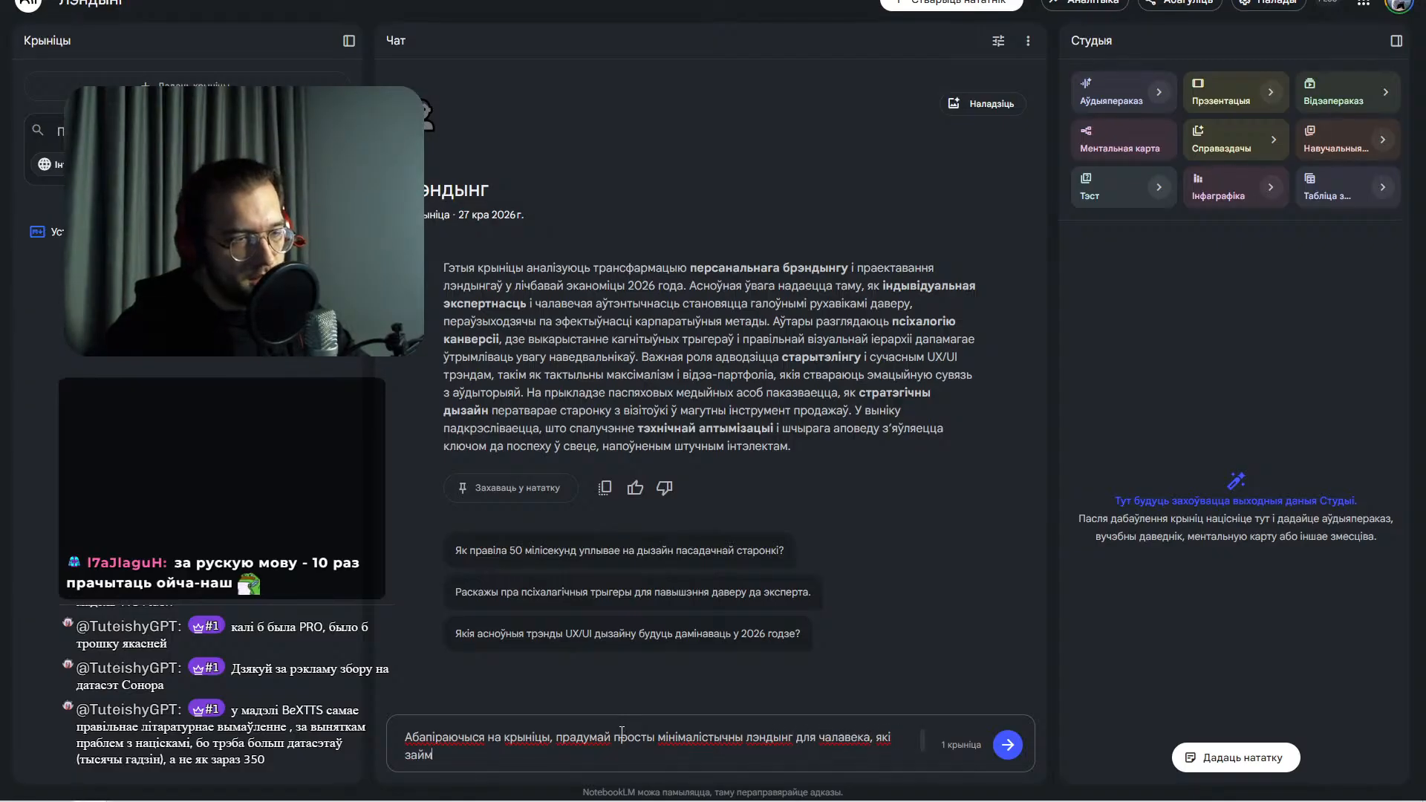
text(аецца від)
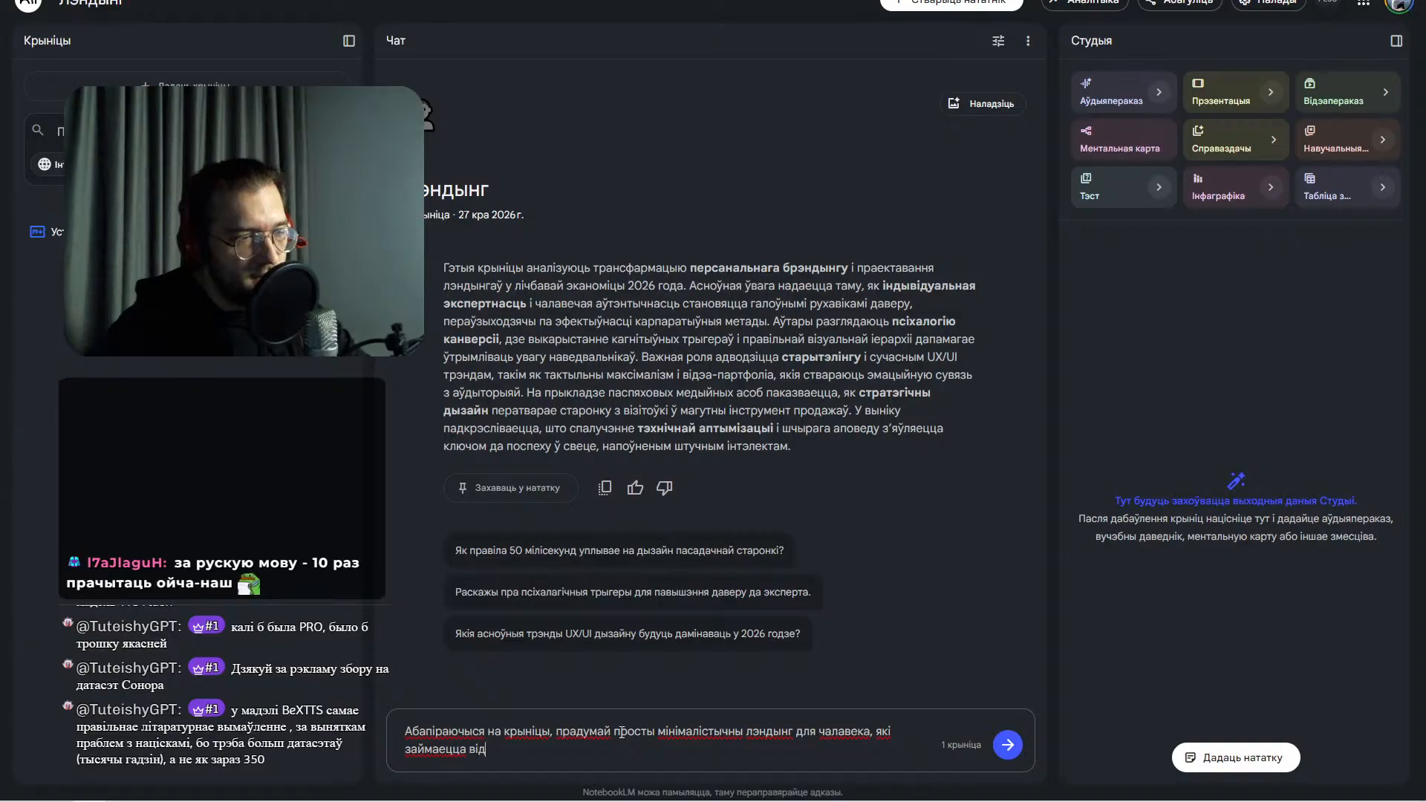
text(эа)
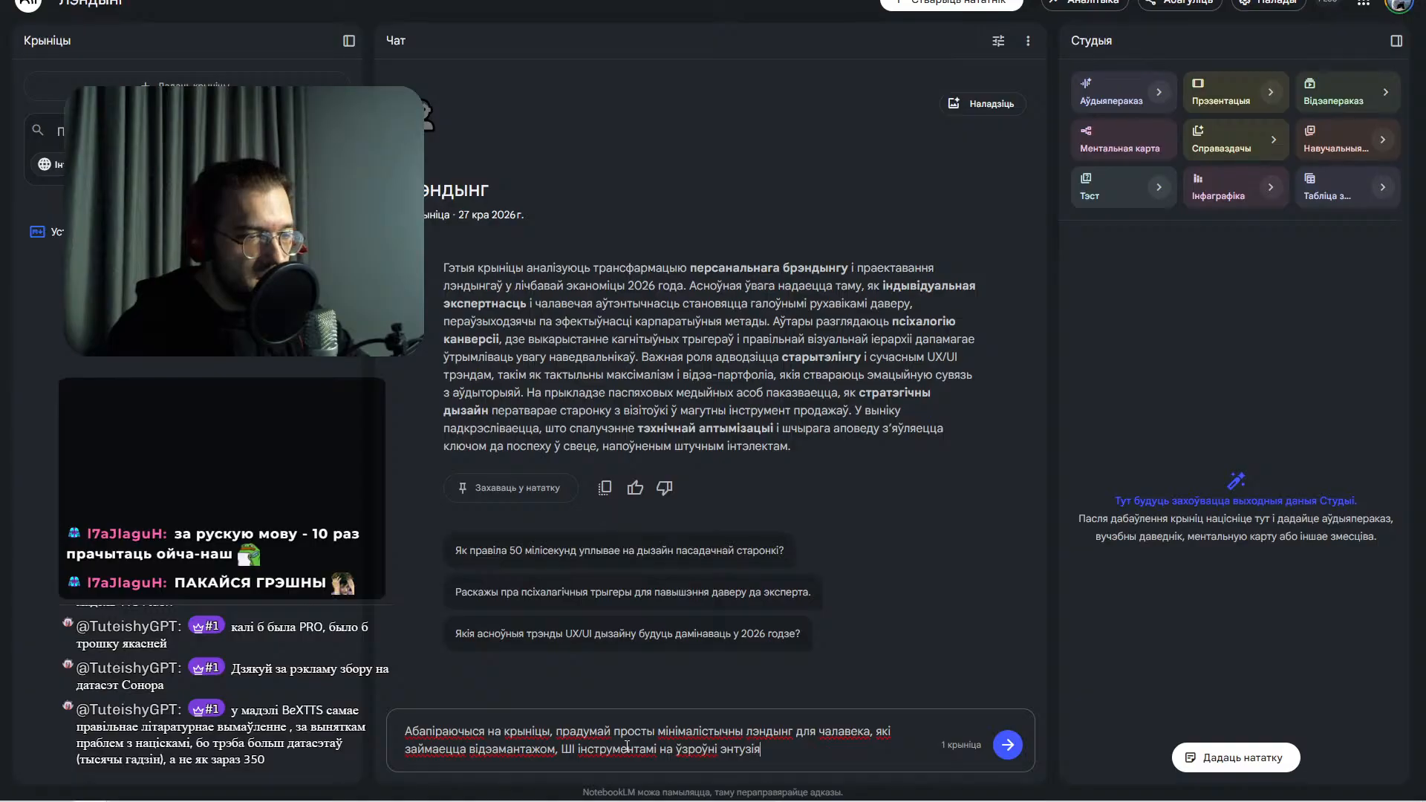
text(ста імае )
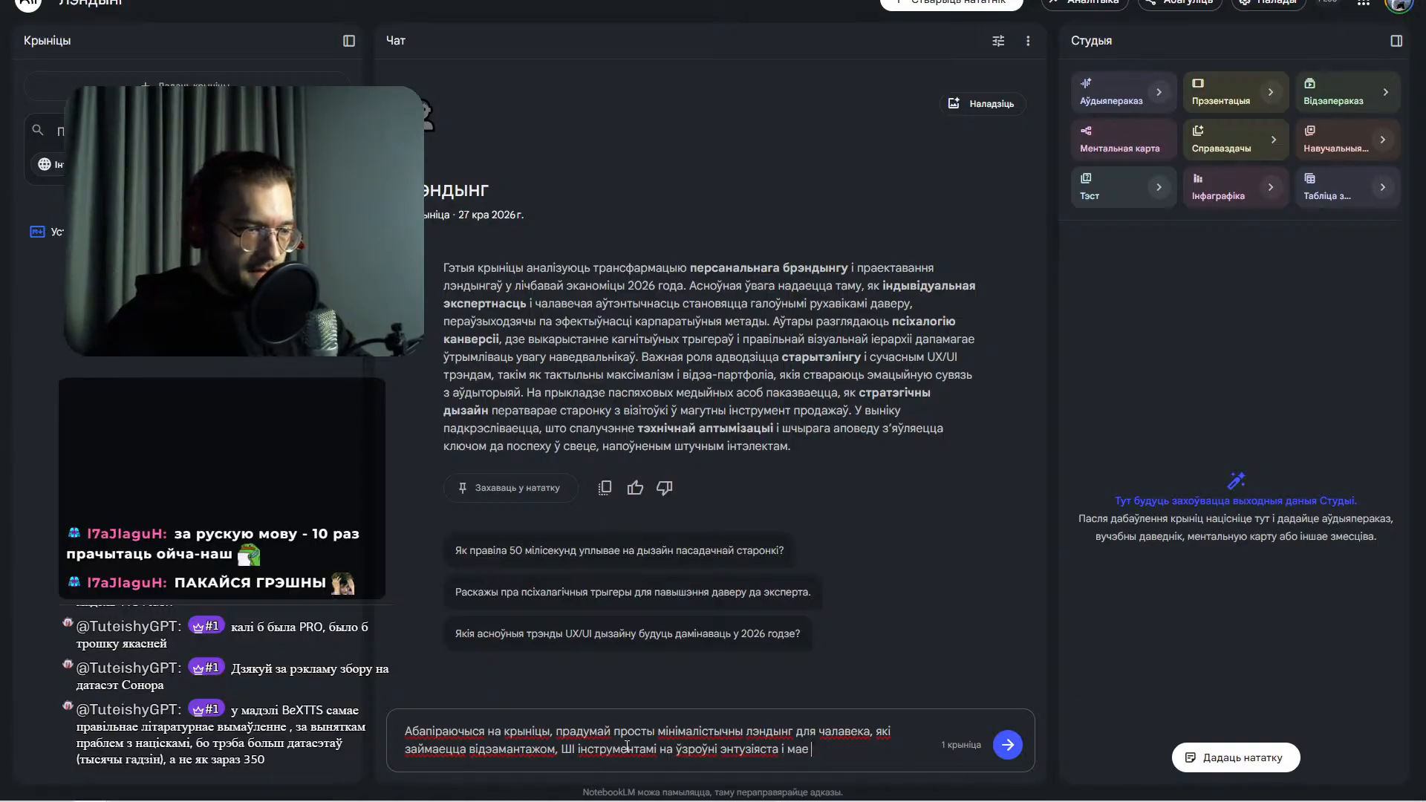
- Finish the chat prompt with "некалькі сайдавых праэктаў, інфармацыю пра якія мы таксама размясцім на лэндынгу" and send it
text(некалькі сайдавых пра)
text(эктаўа)
key(BackSpace)
text(, інфармацыю пра якія)
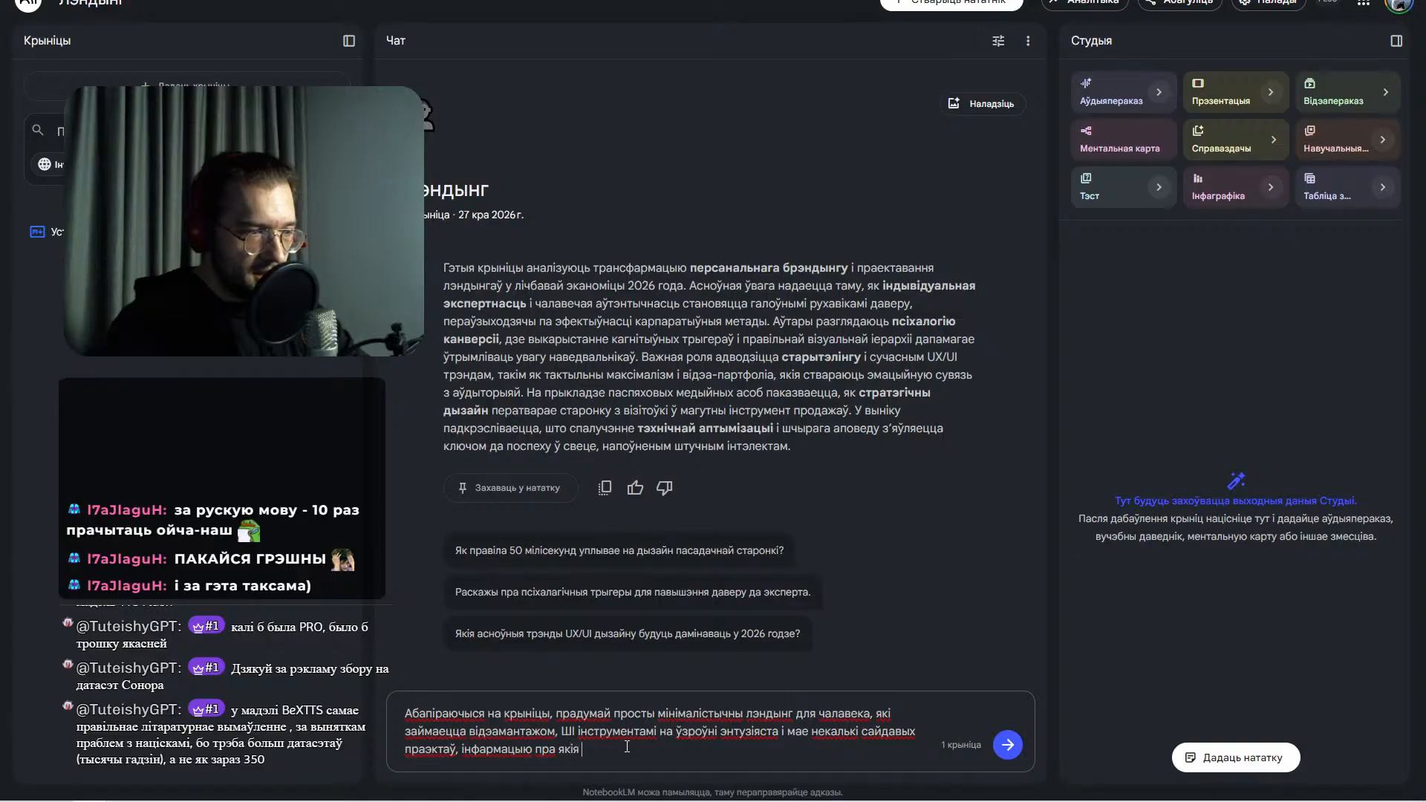
text(мы таксама размясцім на лэндынгу.)
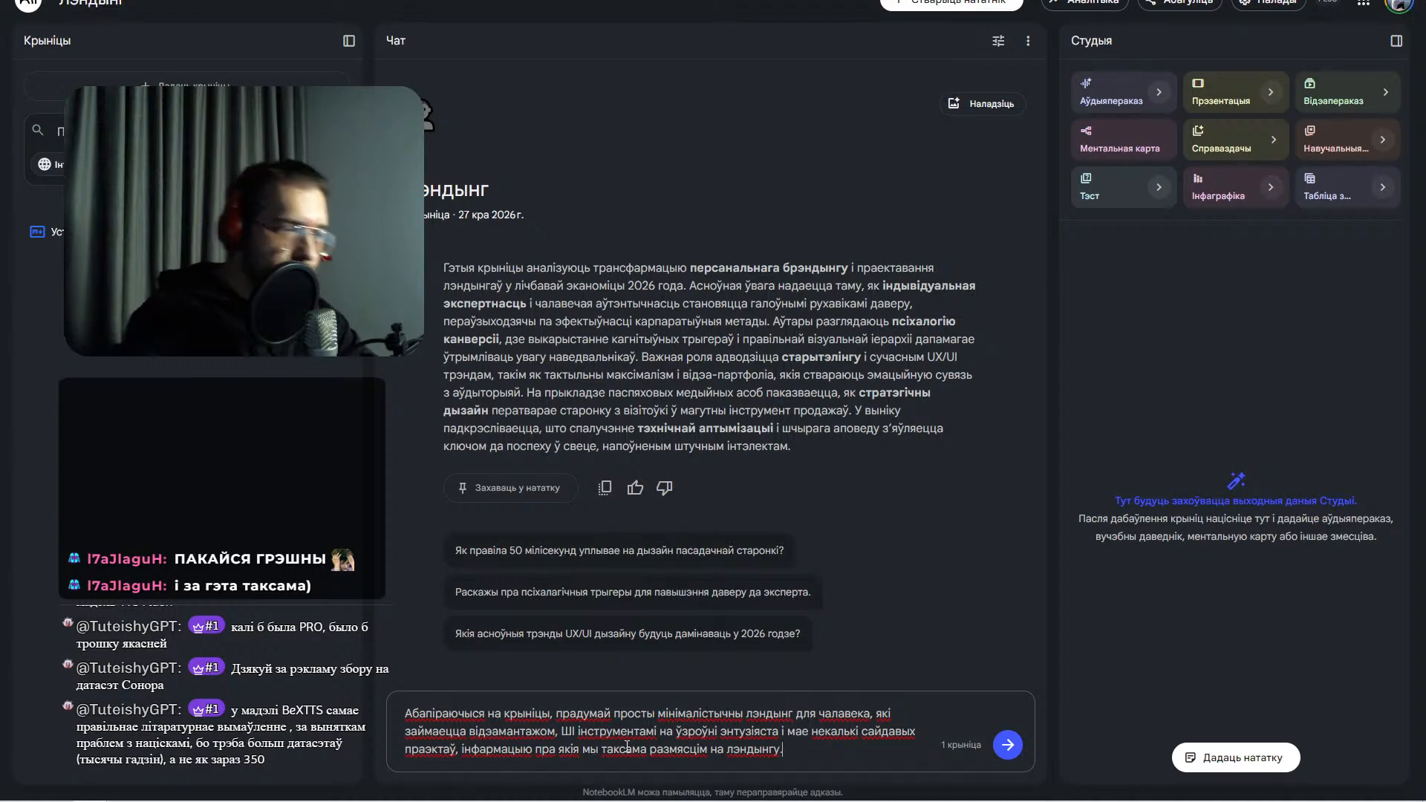
key(BackSpace)
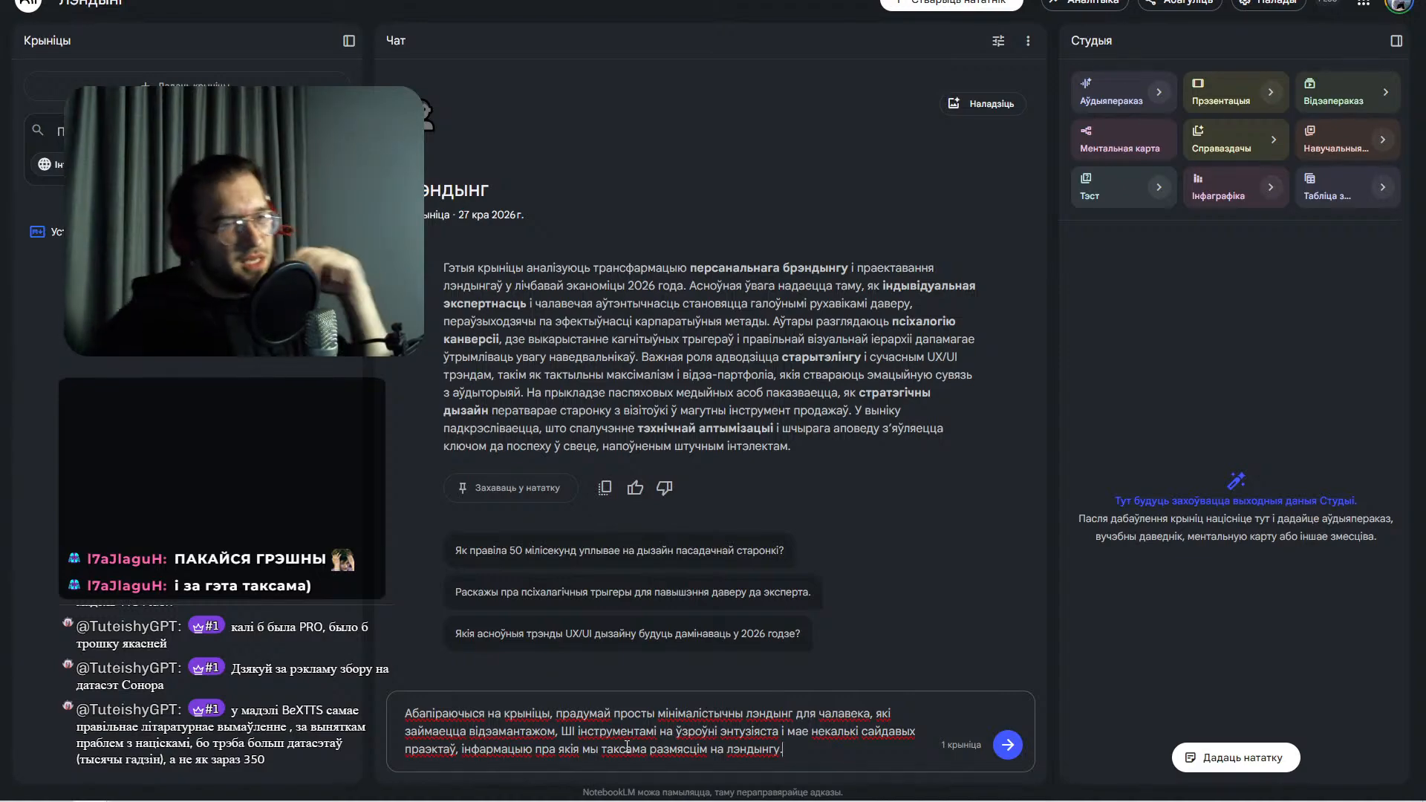
key(Return)
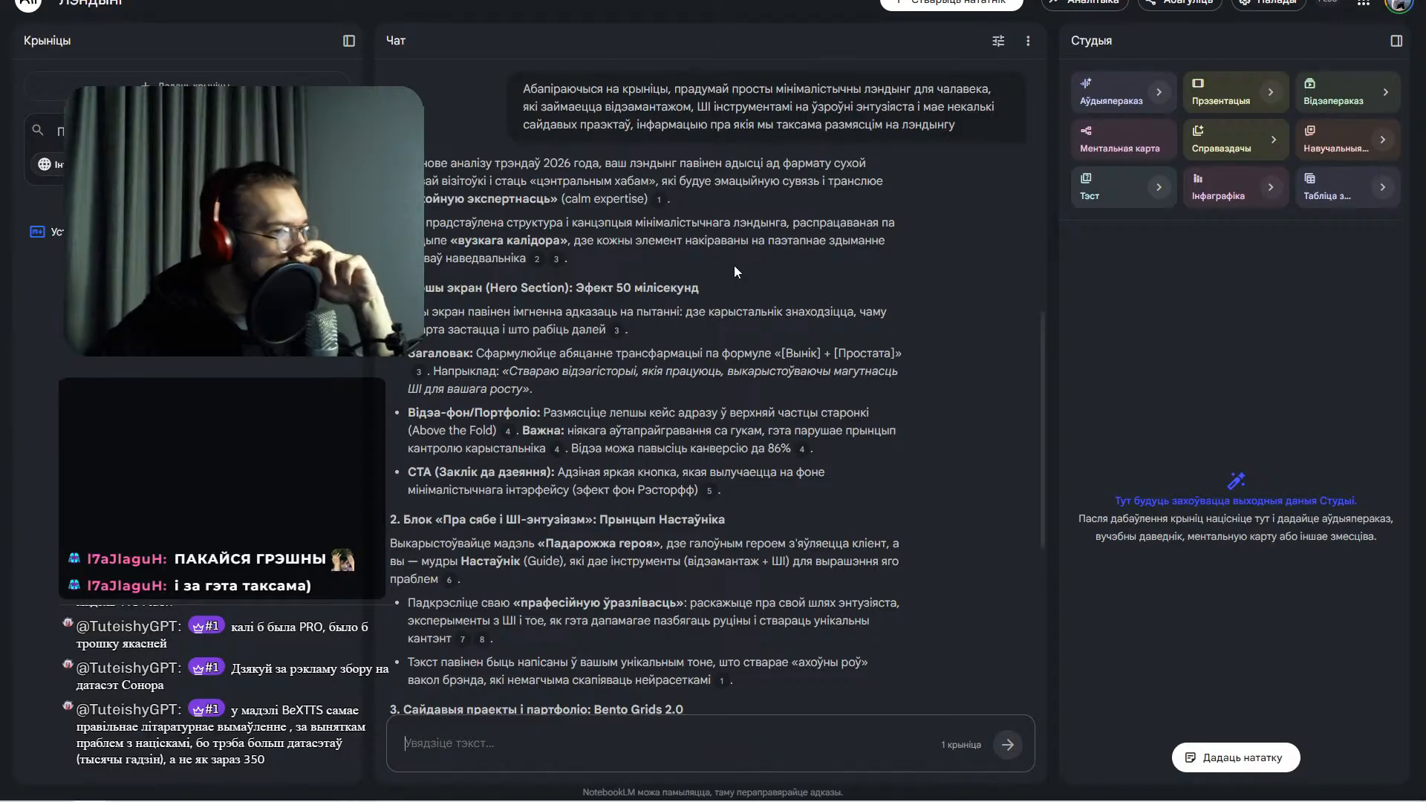
- Read the generated landing-page concept from the introduction and hero section to the UI/UX recommendations
scroll(734, 265, down, 10)
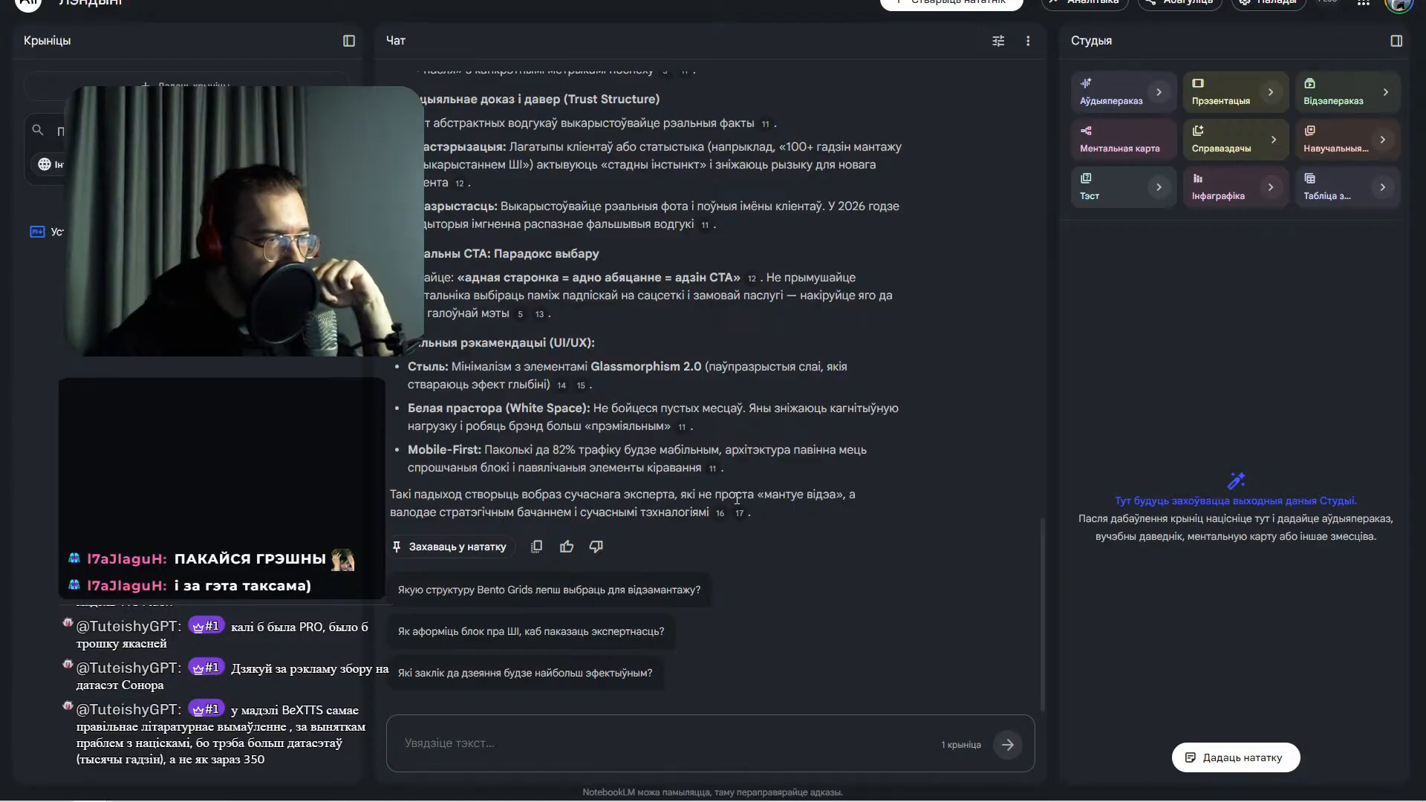
scroll(737, 500, up, 15)
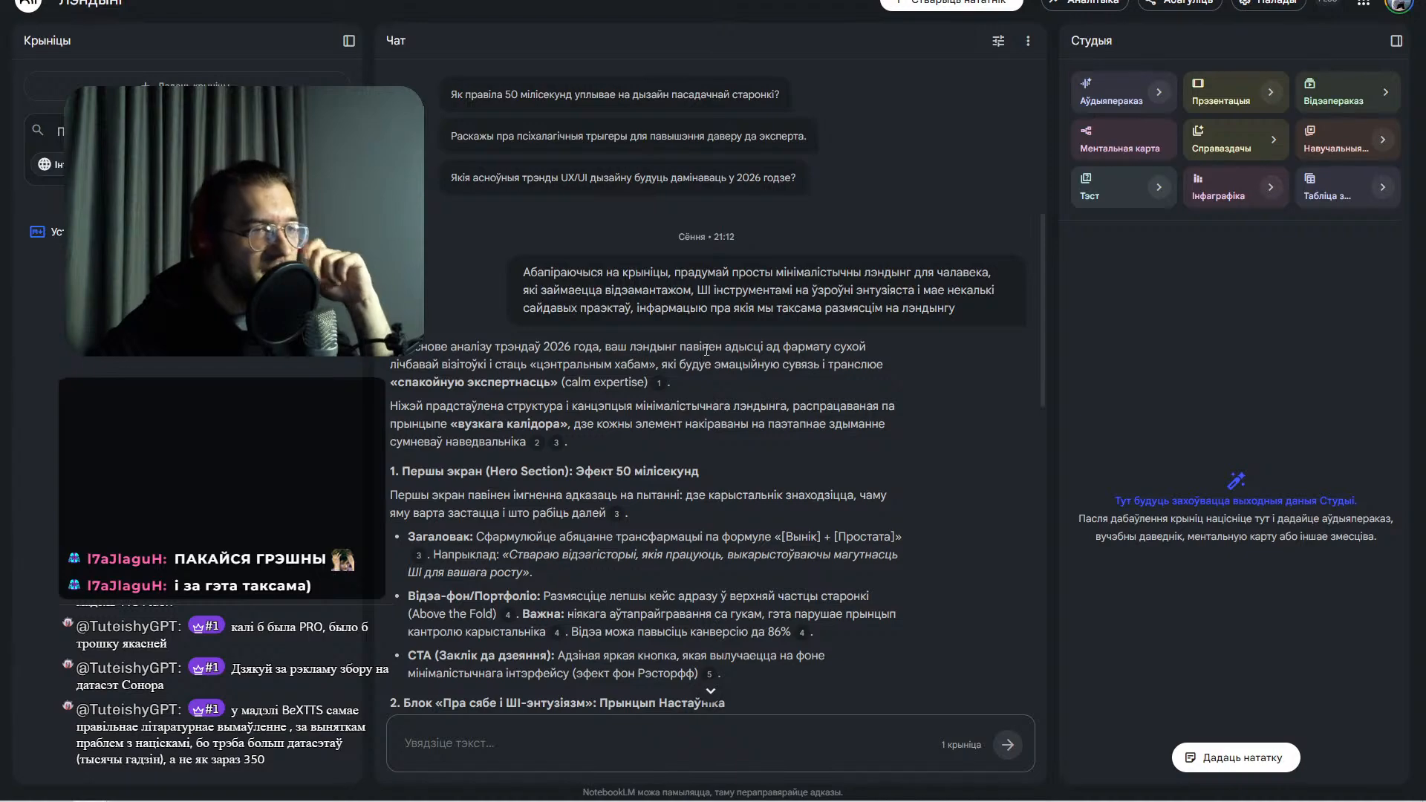
drag(432, 365, 647, 384)
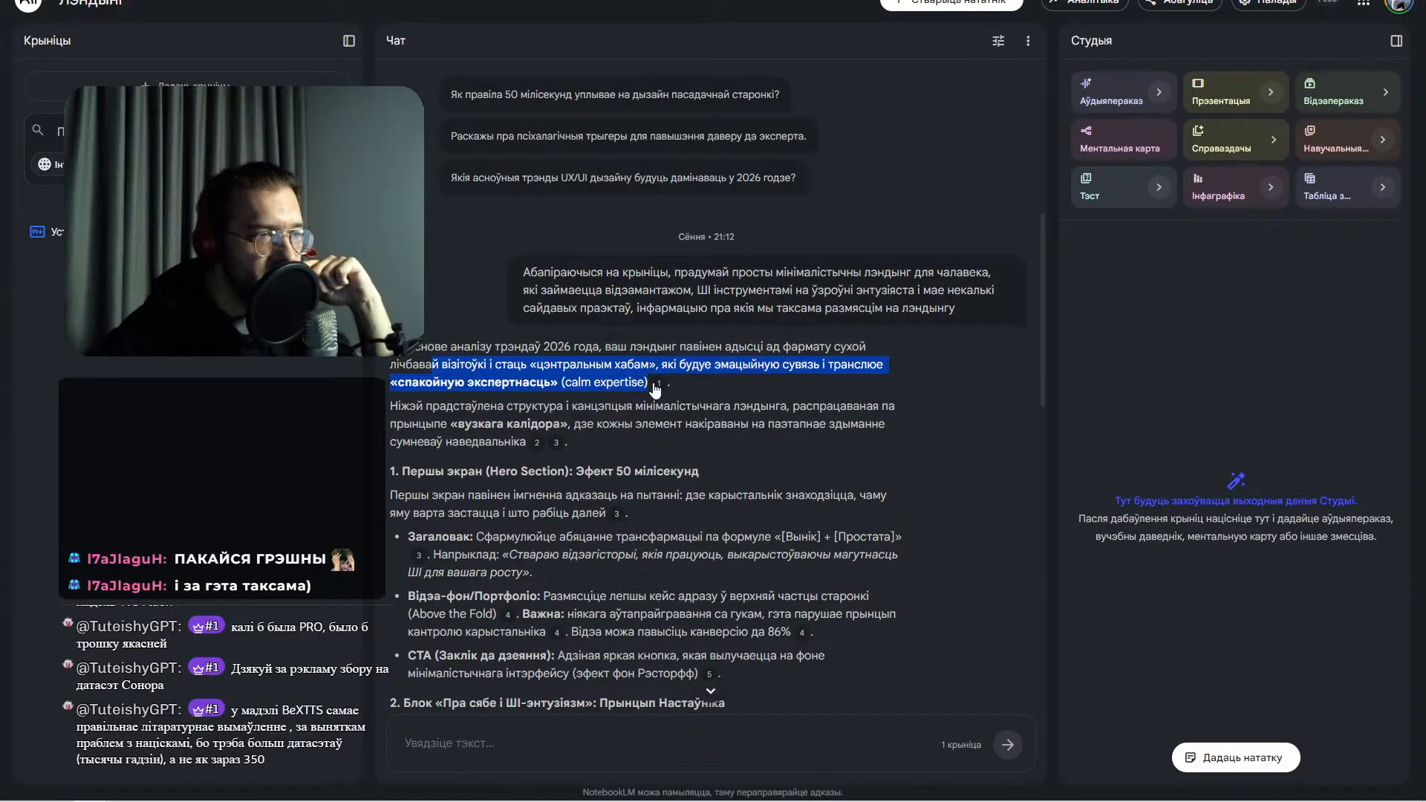
click(765, 381)
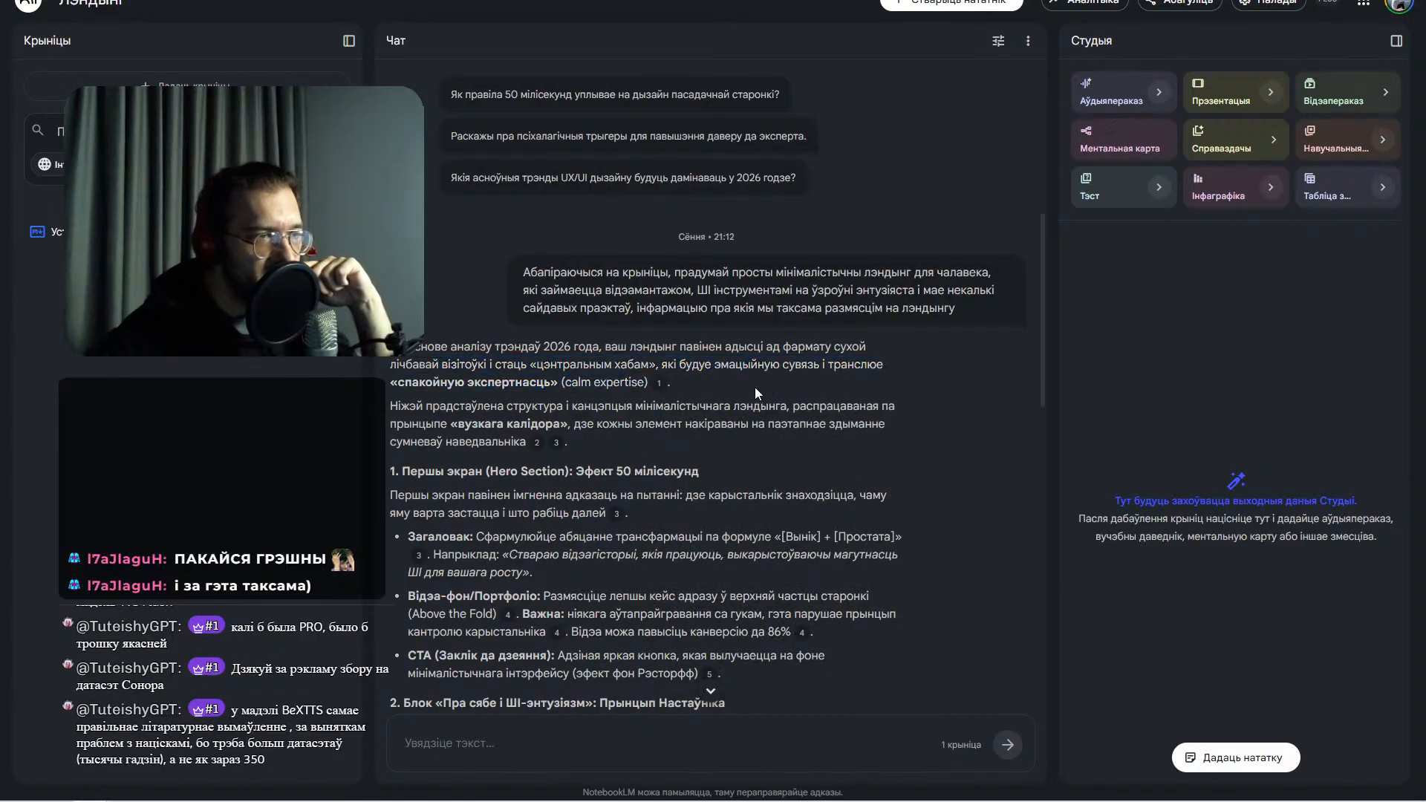
scroll(720, 391, down, 3)
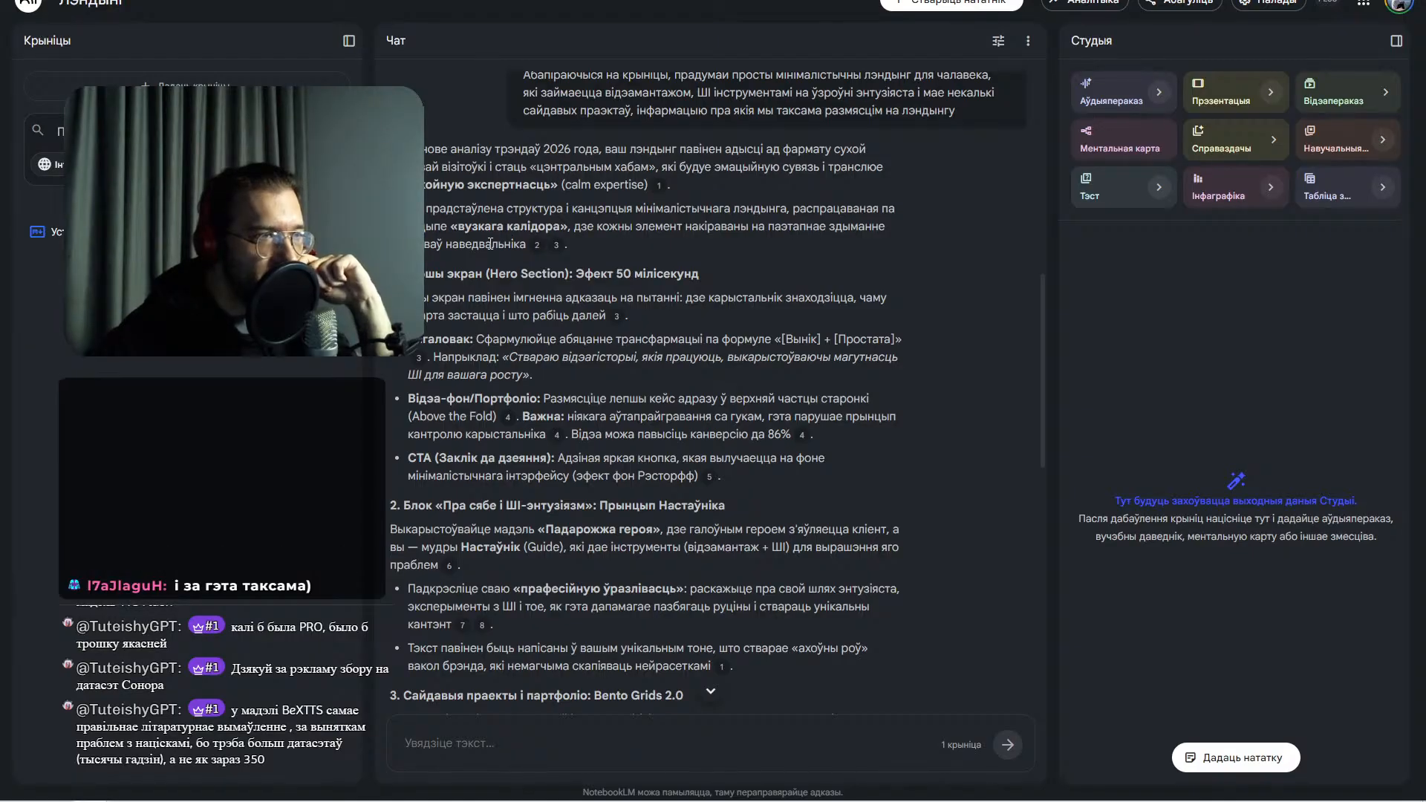
scroll(532, 694, down, 15)
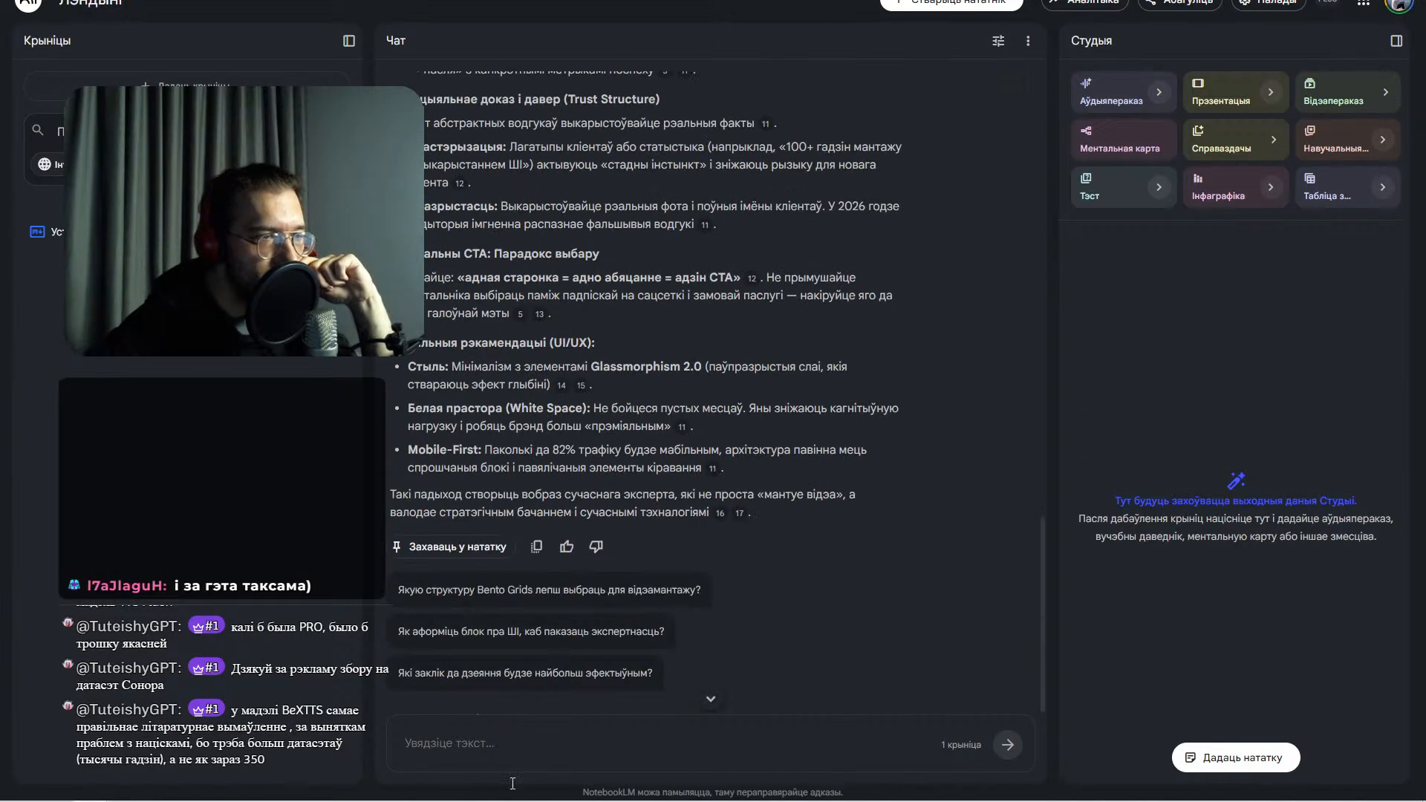
- Ask the notebook chat "Ты можаш паказаць візуалы, як гэта можа выглядаць?" and send the question
click(510, 746)
text(Tы можаш)
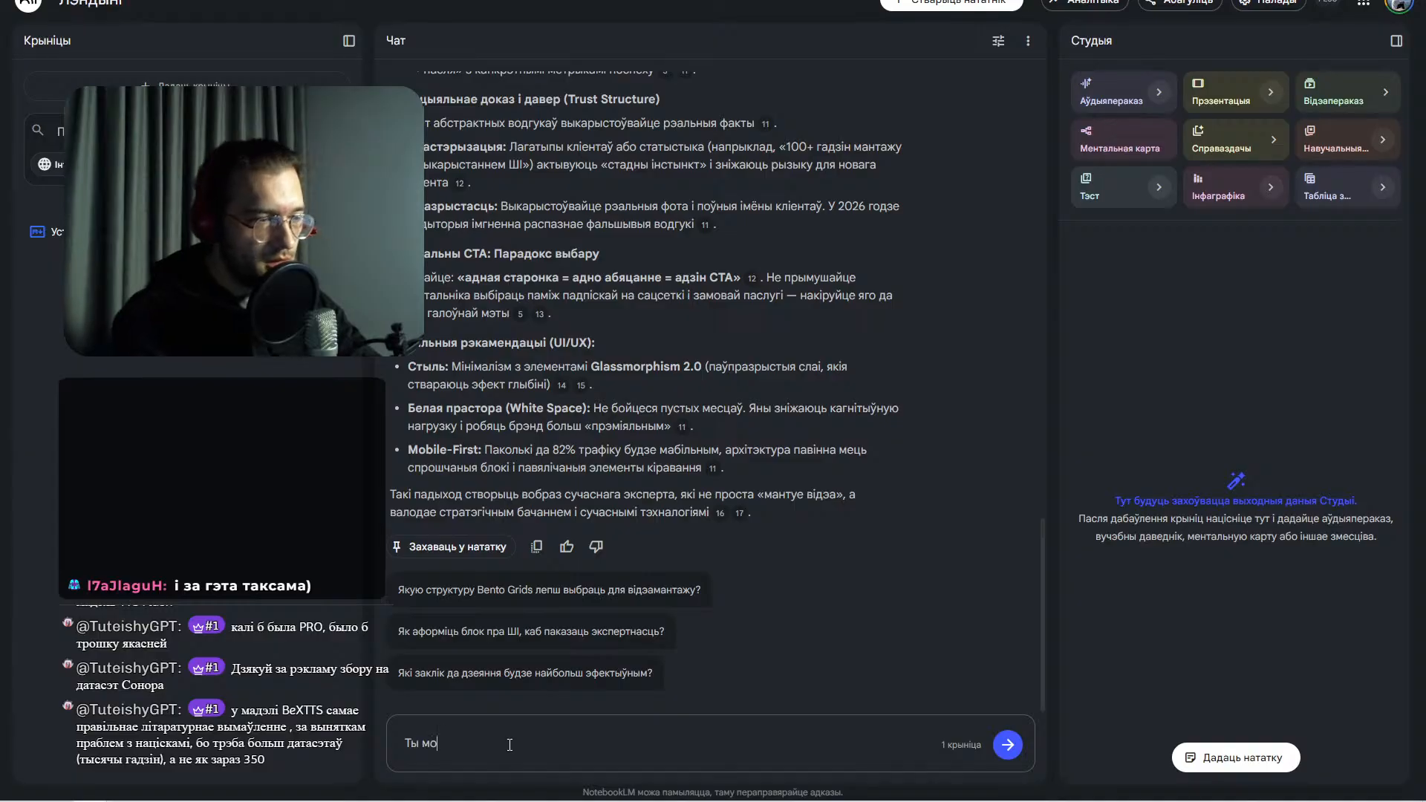
text( сабрац)
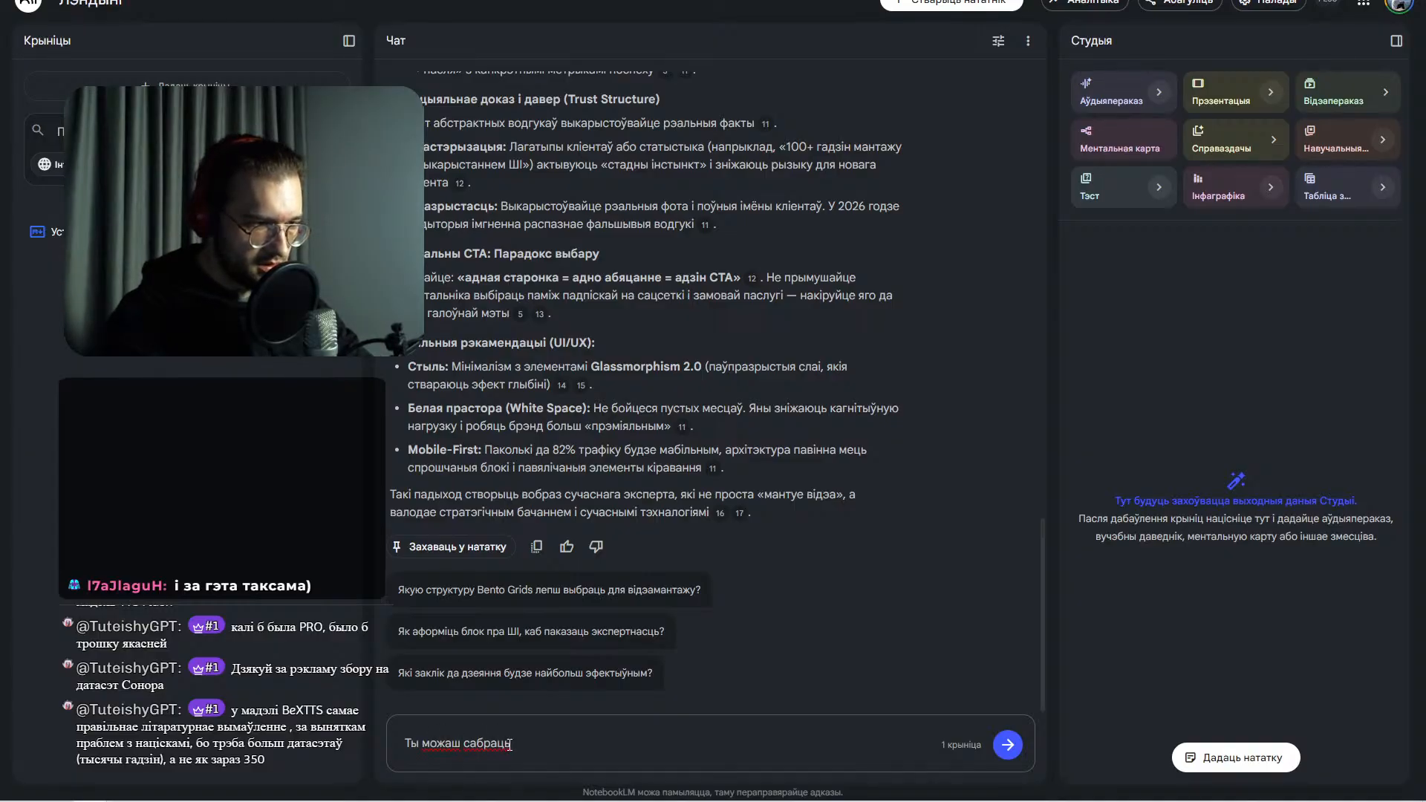
key(ctrl+BackSpace)
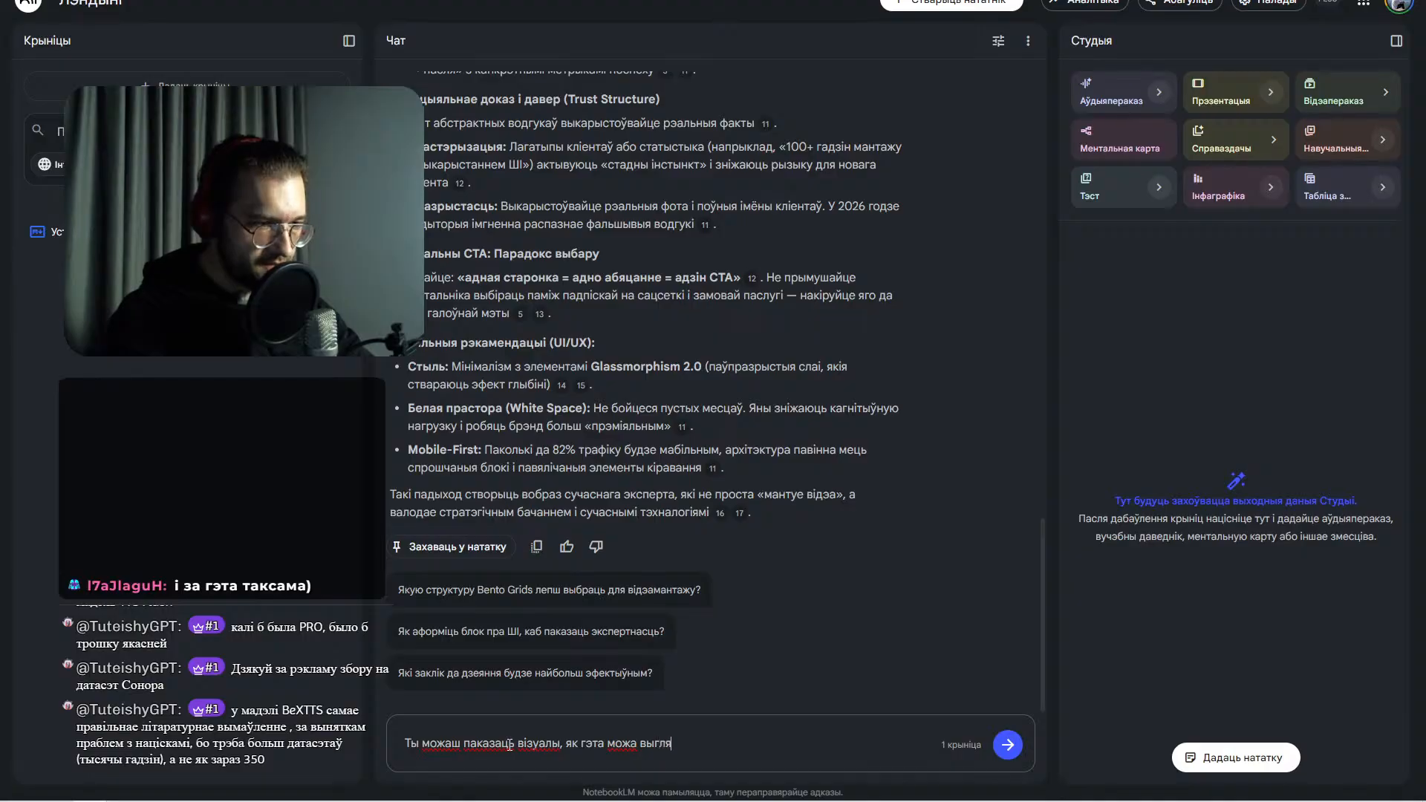
text(?)
key(Return)
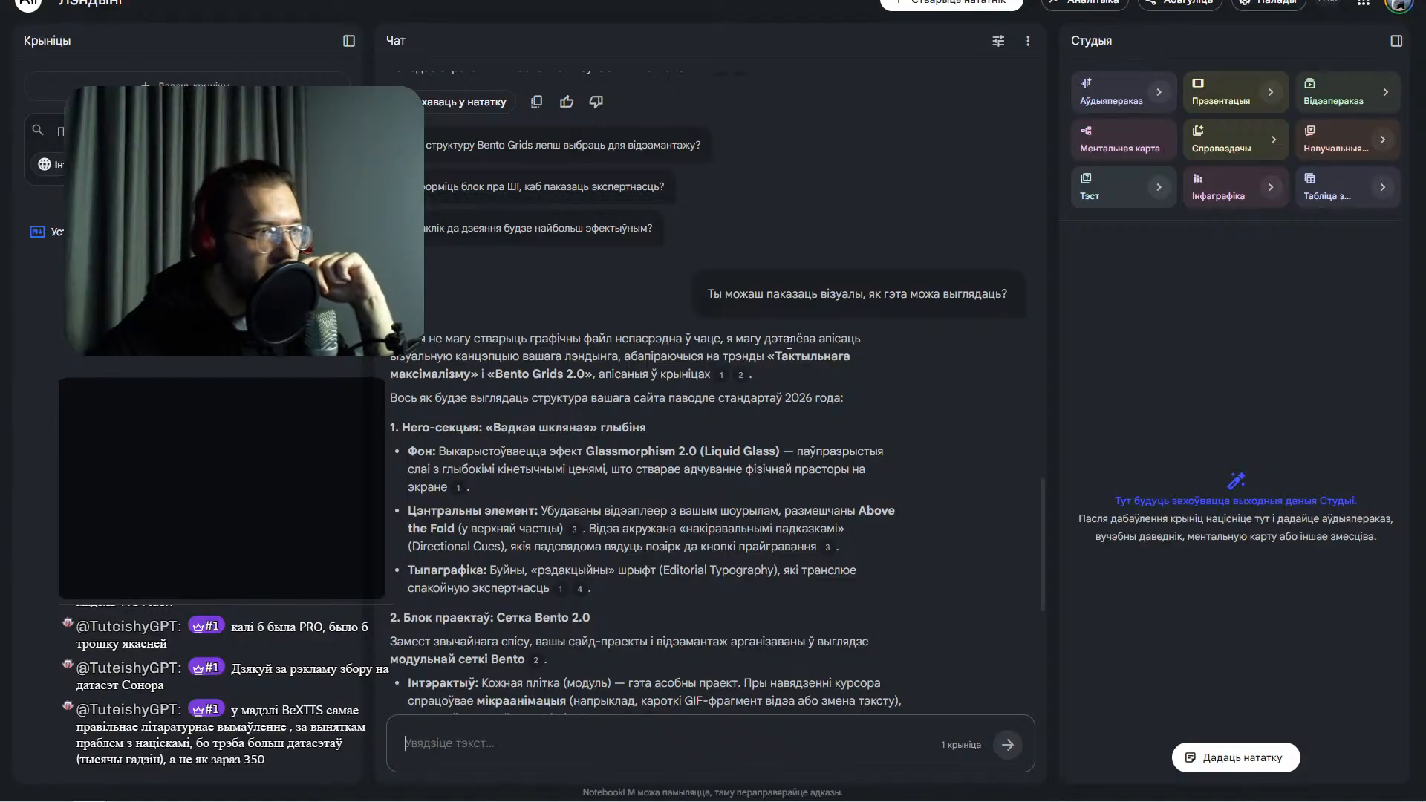
- Skim the chat's visual concept reply and start generating an infographic from the notebook's source
scroll(539, 373, down, 3)
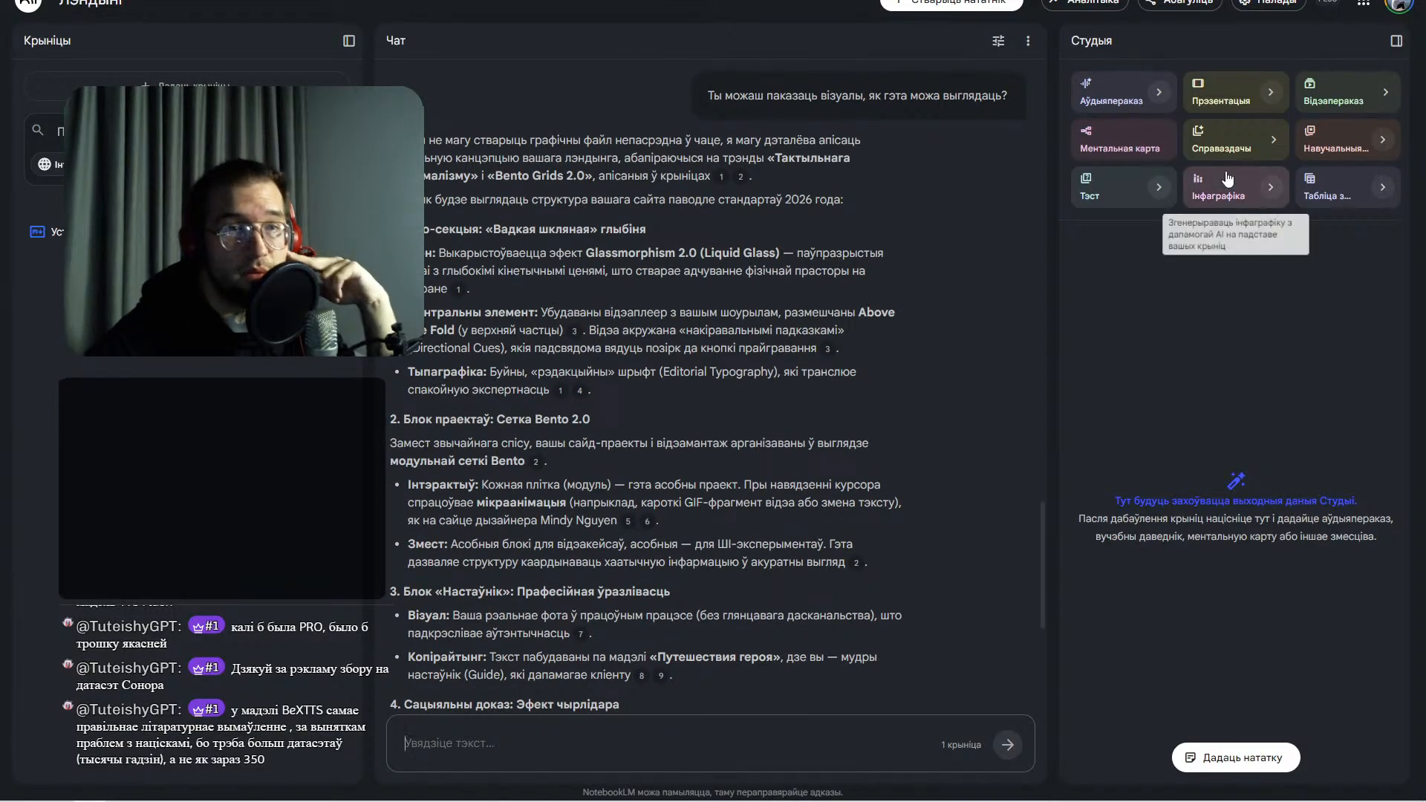
click(1215, 192)
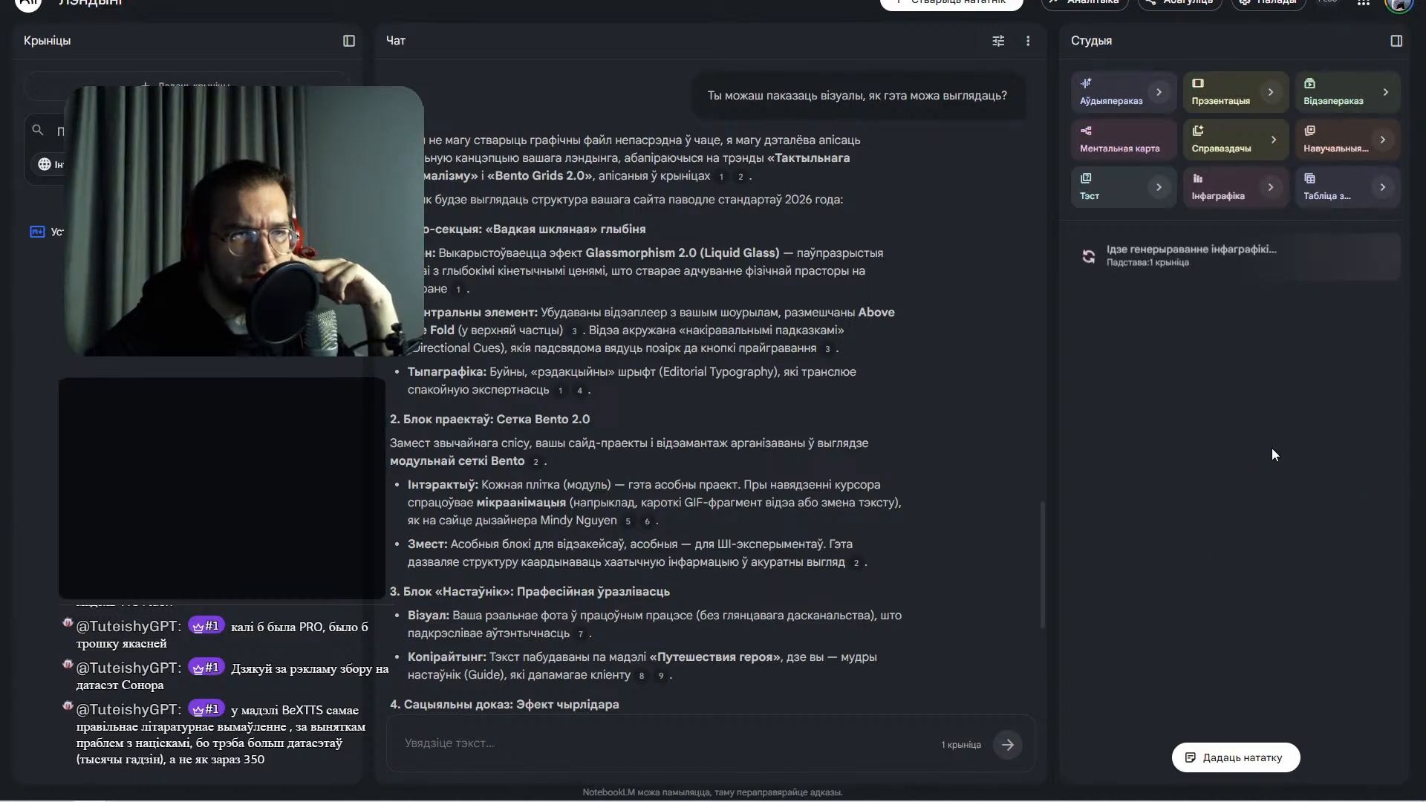
- Read the hero section of the visual concept, highlighting the "Вадкая шкляная" heading, the background shadows, and the video player's placement and directional cues
scroll(705, 465, down, 6)
scroll(705, 465, up, 11)
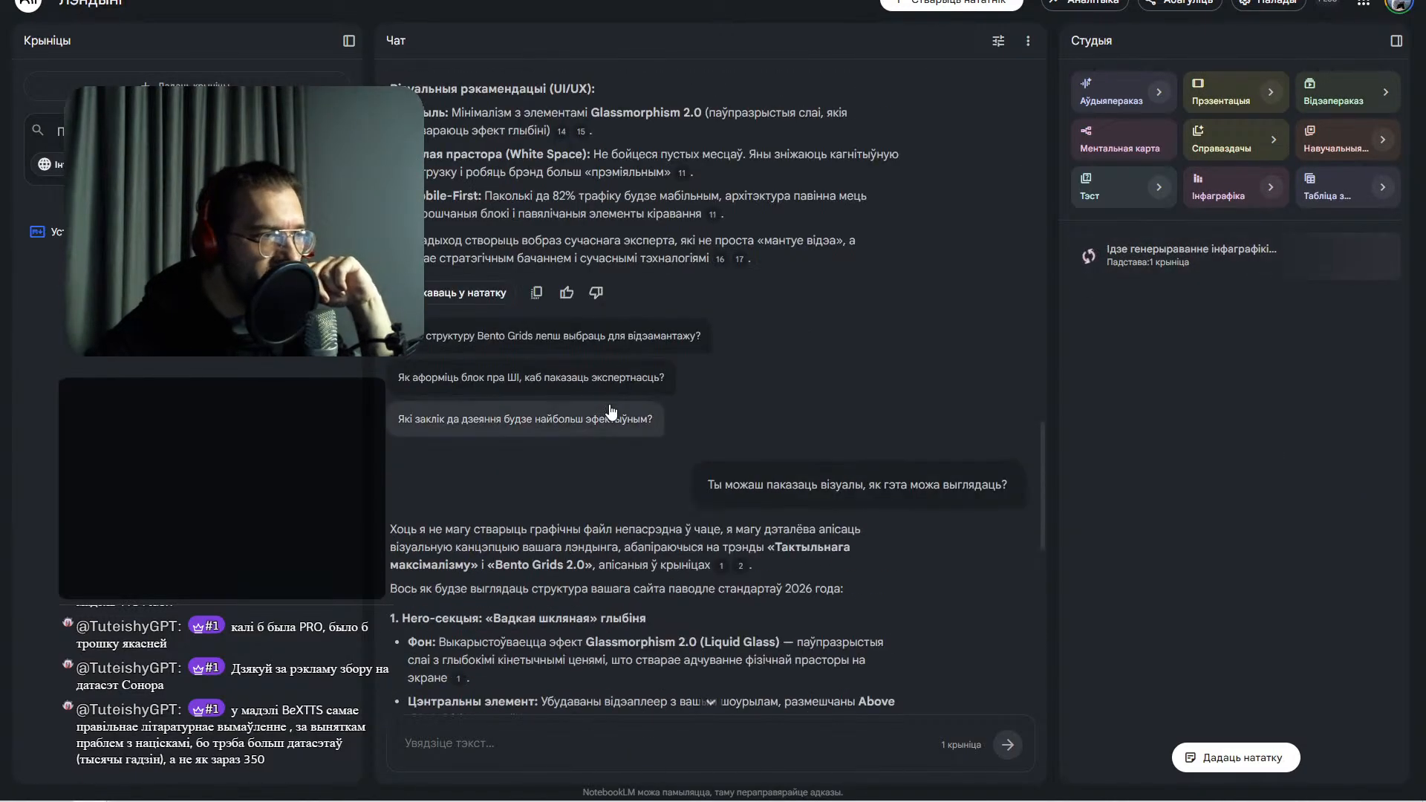
scroll(706, 465, down, 2)
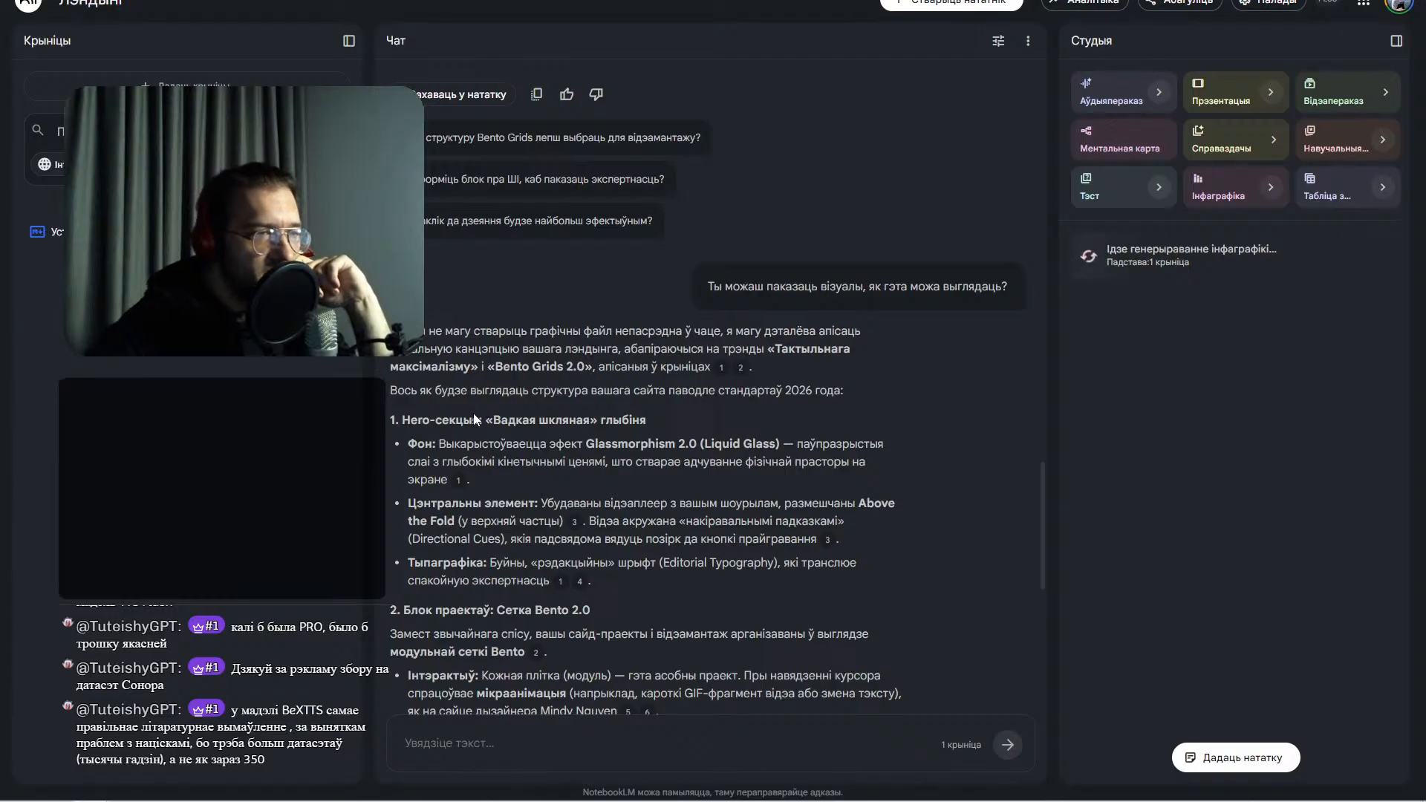
drag(492, 420, 685, 417)
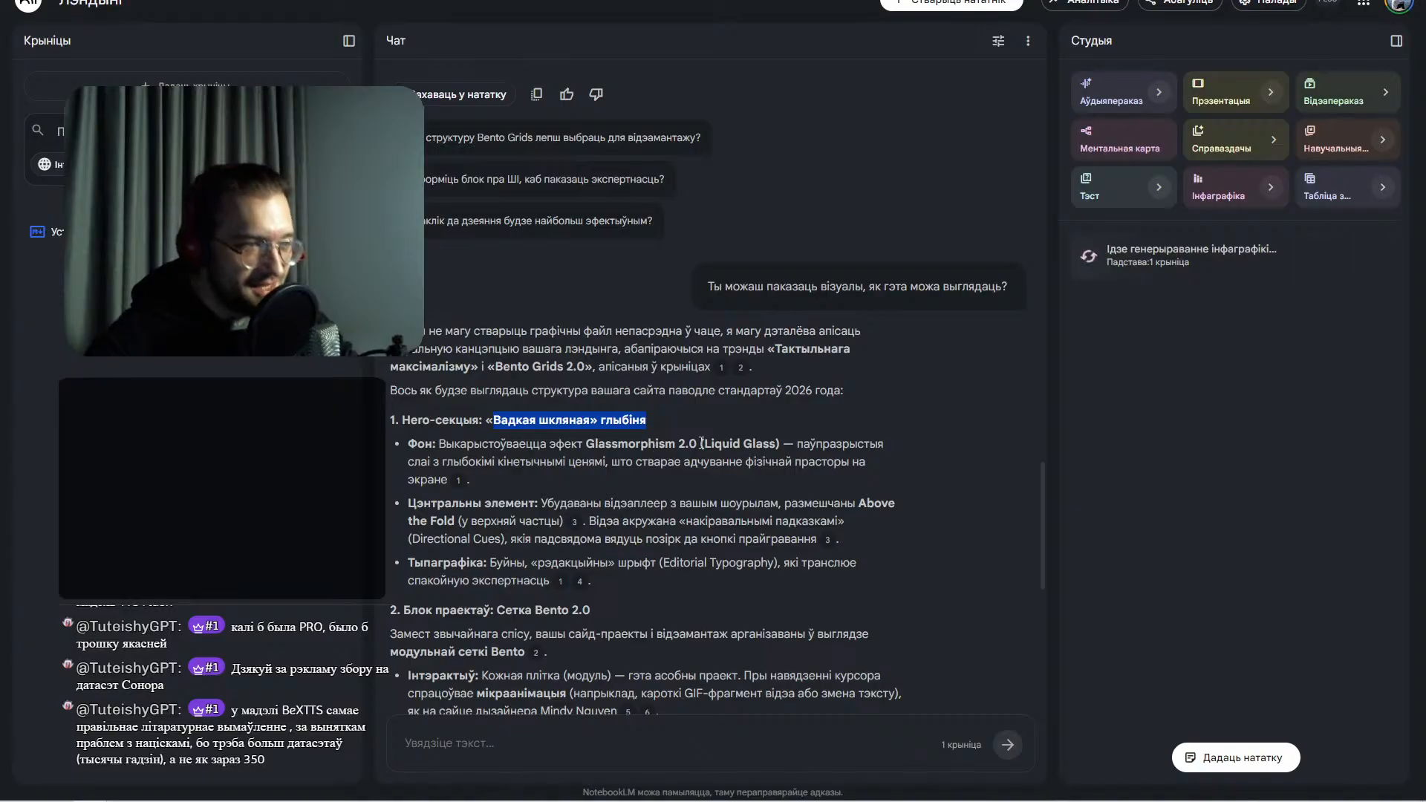
drag(547, 461, 650, 461)
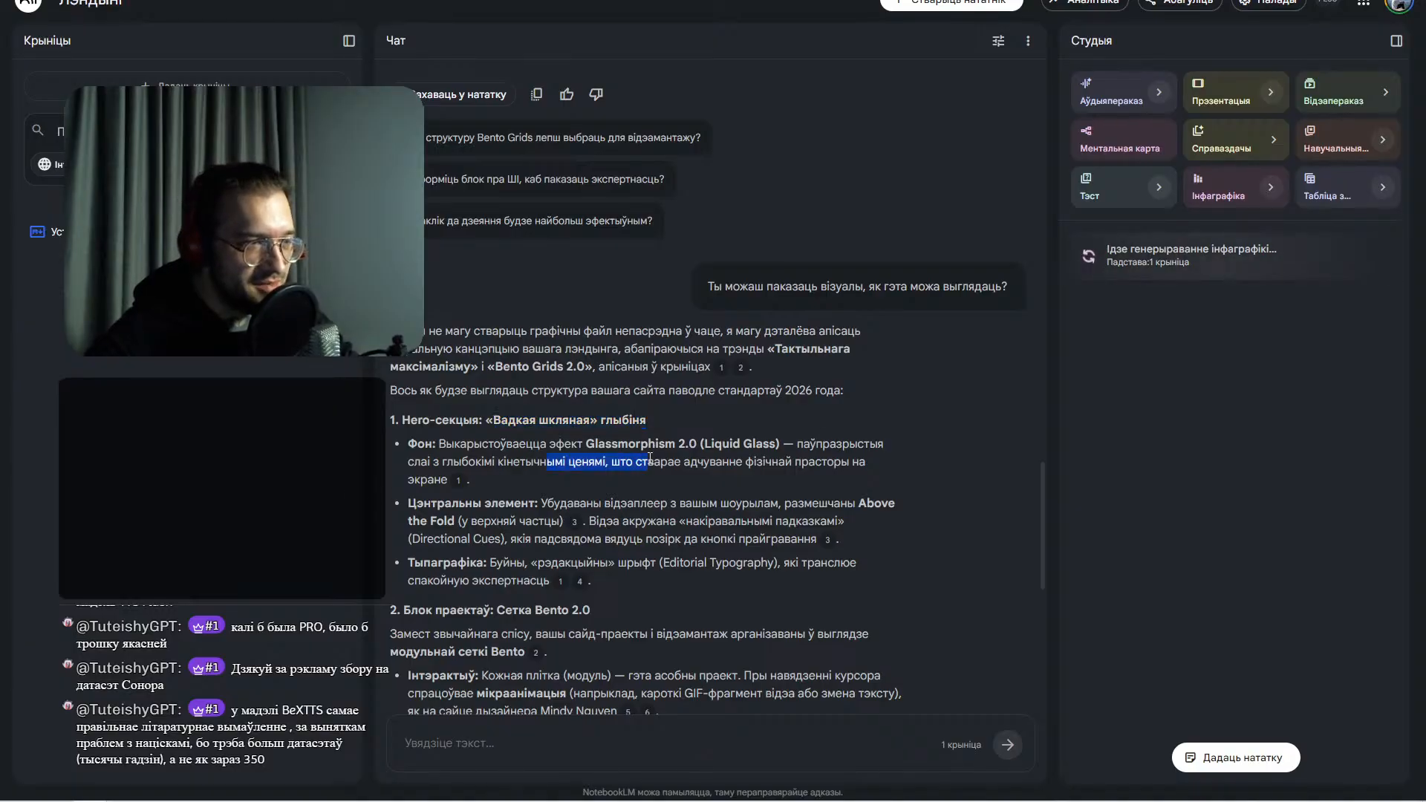
click(520, 485)
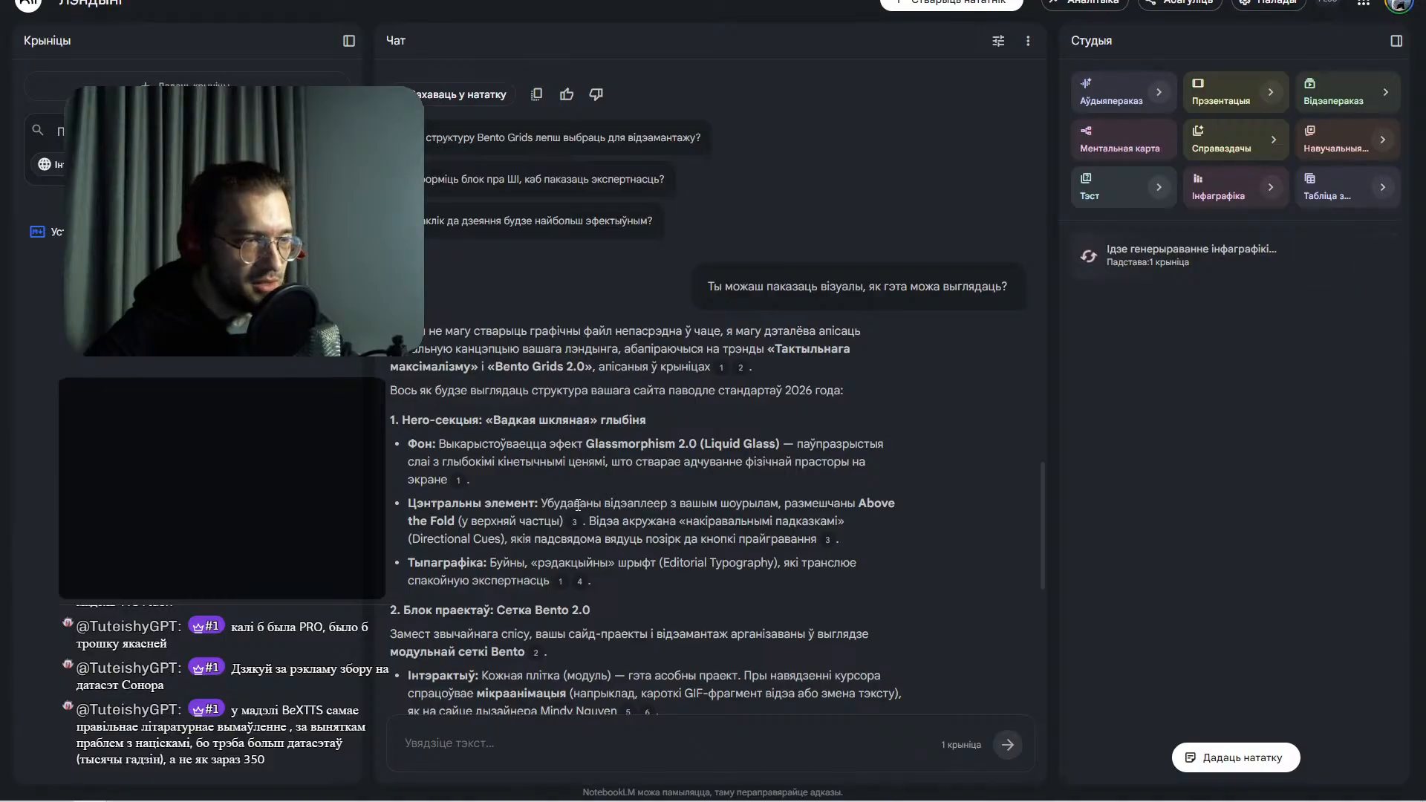
mouse_move(660, 505)
mouse_down()
mouse_move(898, 505)
mouse_move(503, 527)
mouse_move(655, 528)
mouse_up()
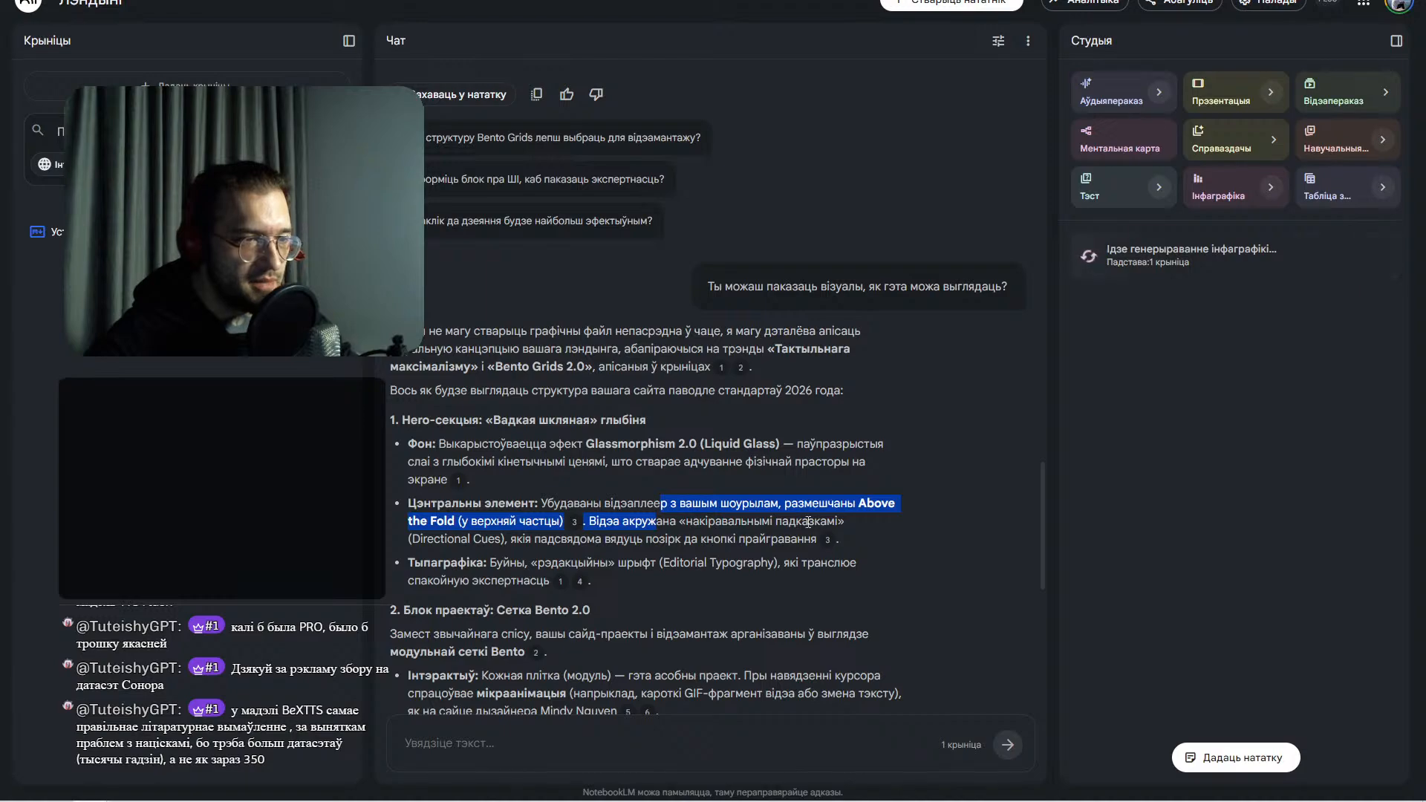
drag(849, 528, 591, 526)
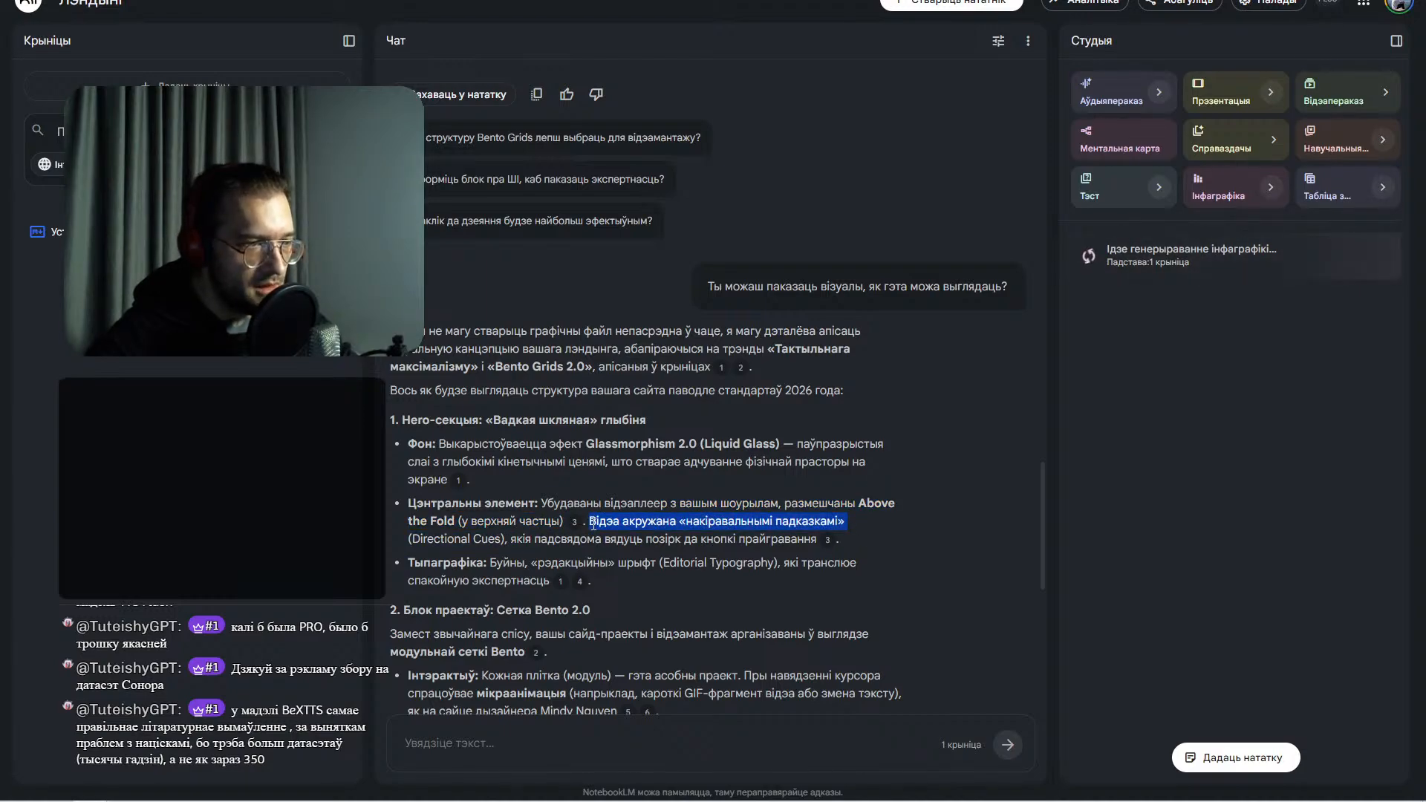
- Read the hero section's directional cues and the Bento 2.0 project block, and open the source cited for the modular Bento grid
drag(562, 540, 801, 546)
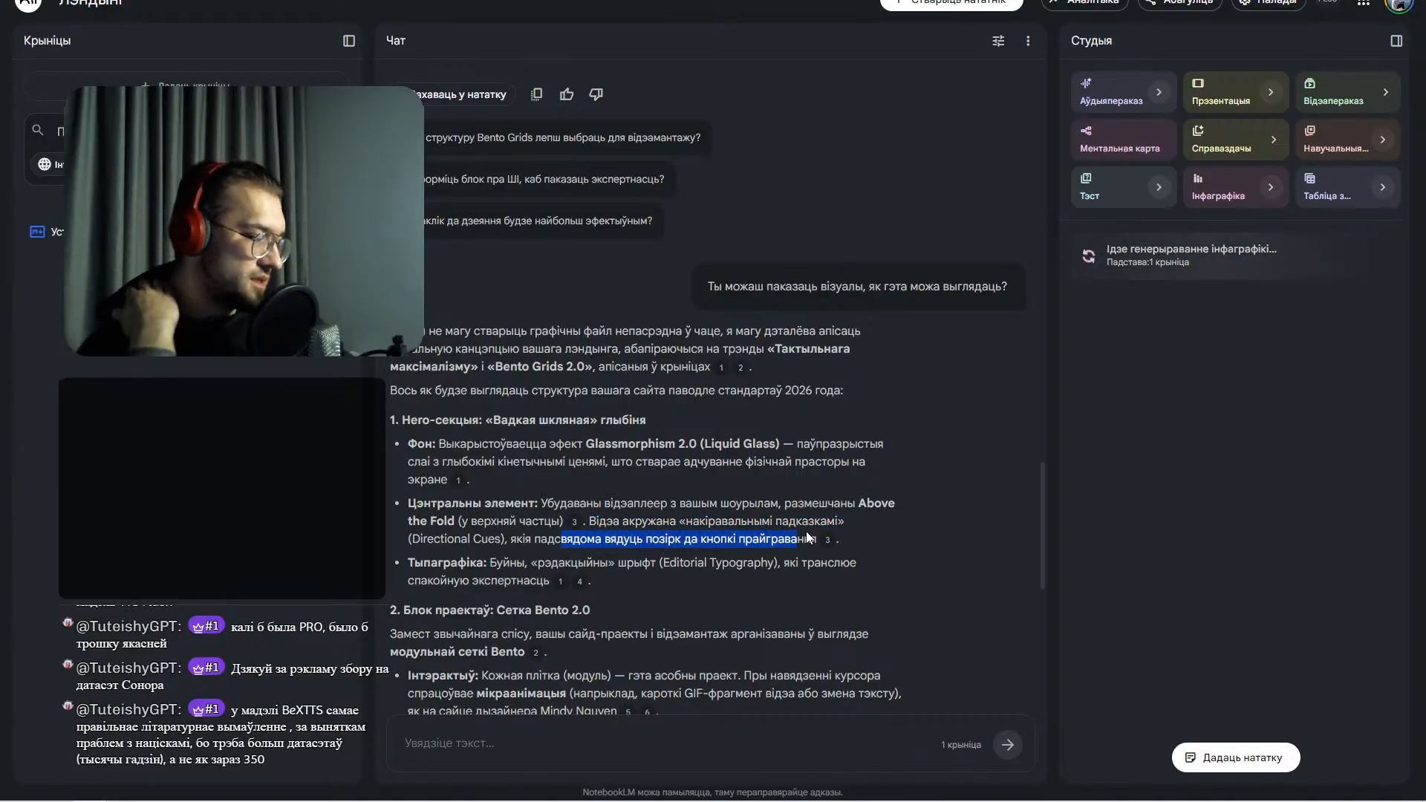
scroll(805, 531, down, 3)
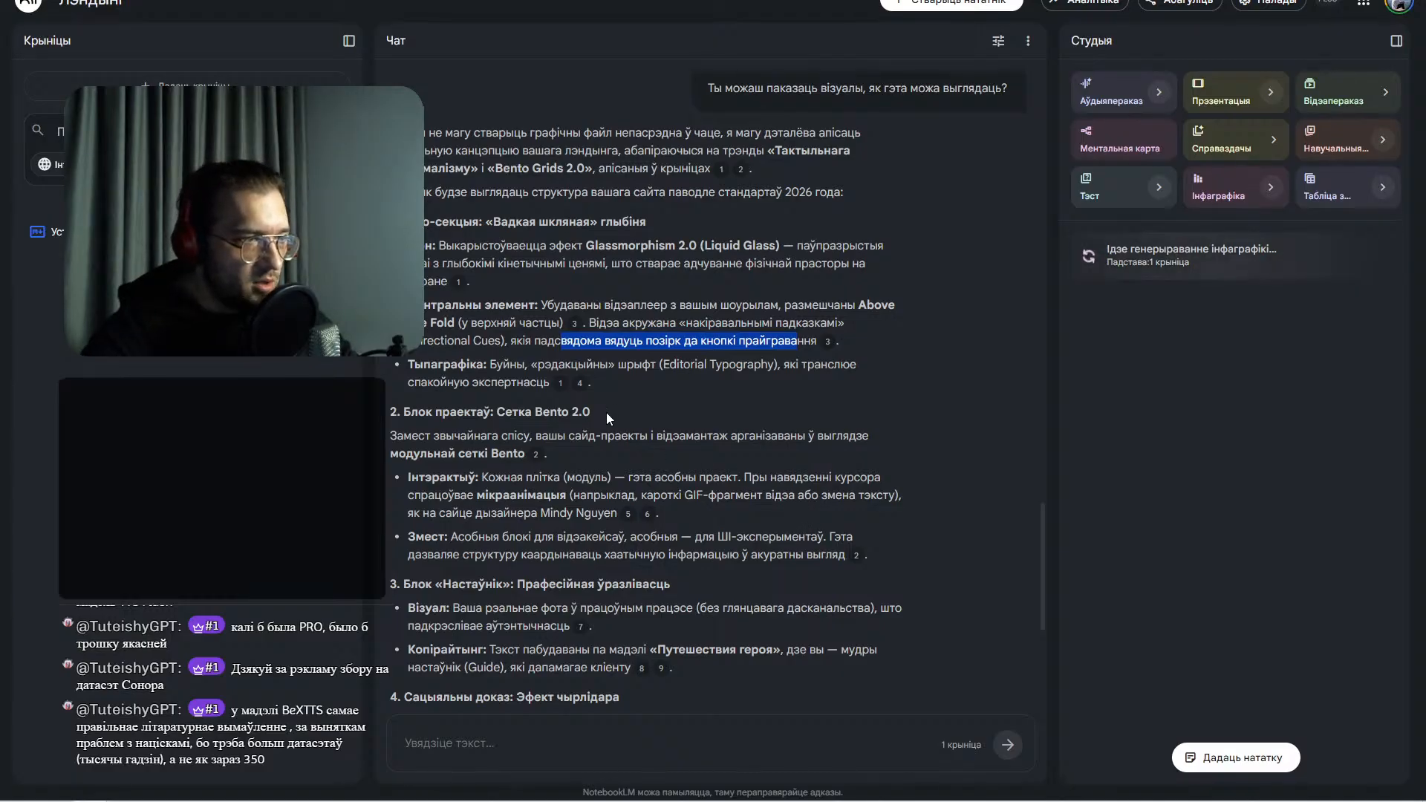
drag(600, 412, 623, 461)
click(536, 453)
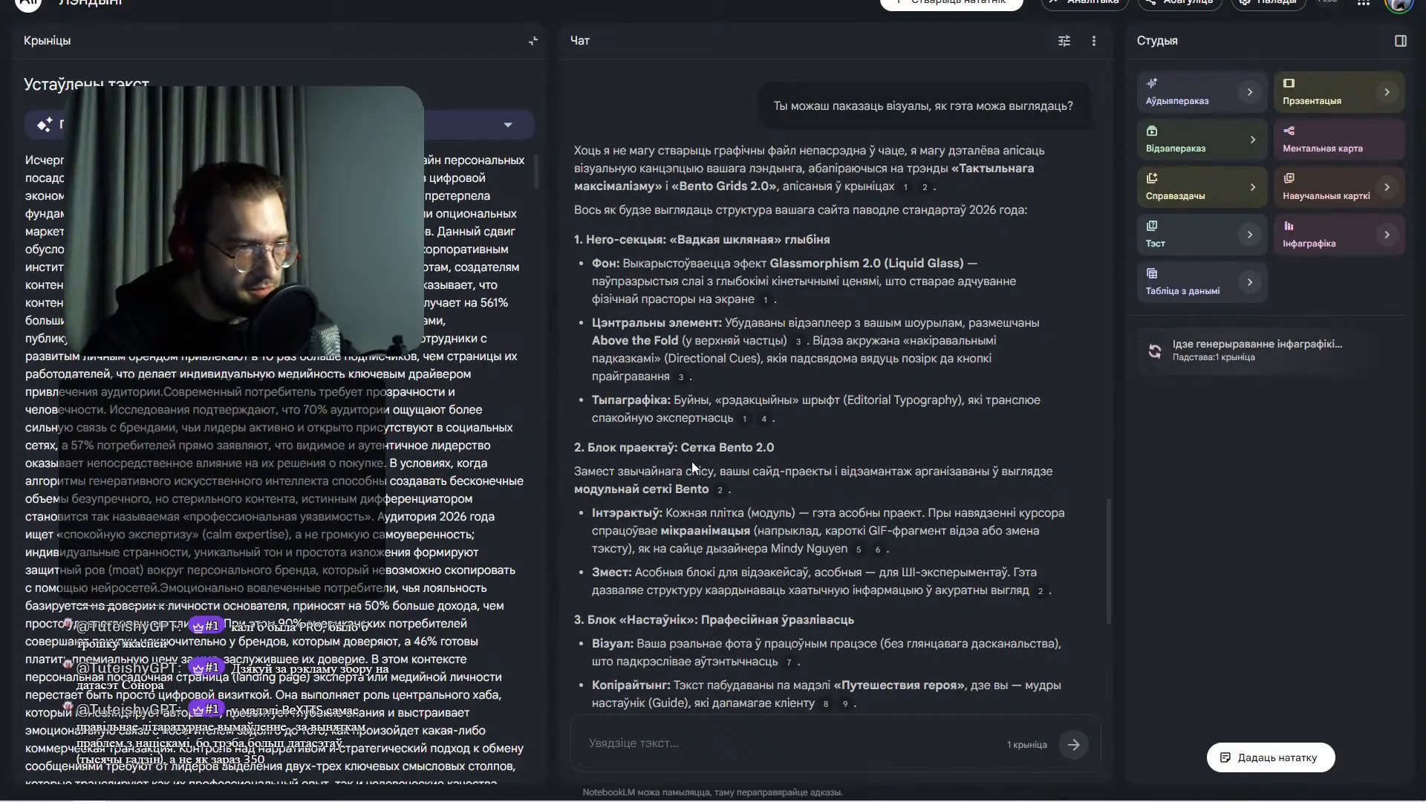
- Look up the term Bento from the answer on Google in a new tab and refine the image search to "Bento сетка"
double_click(692, 489)
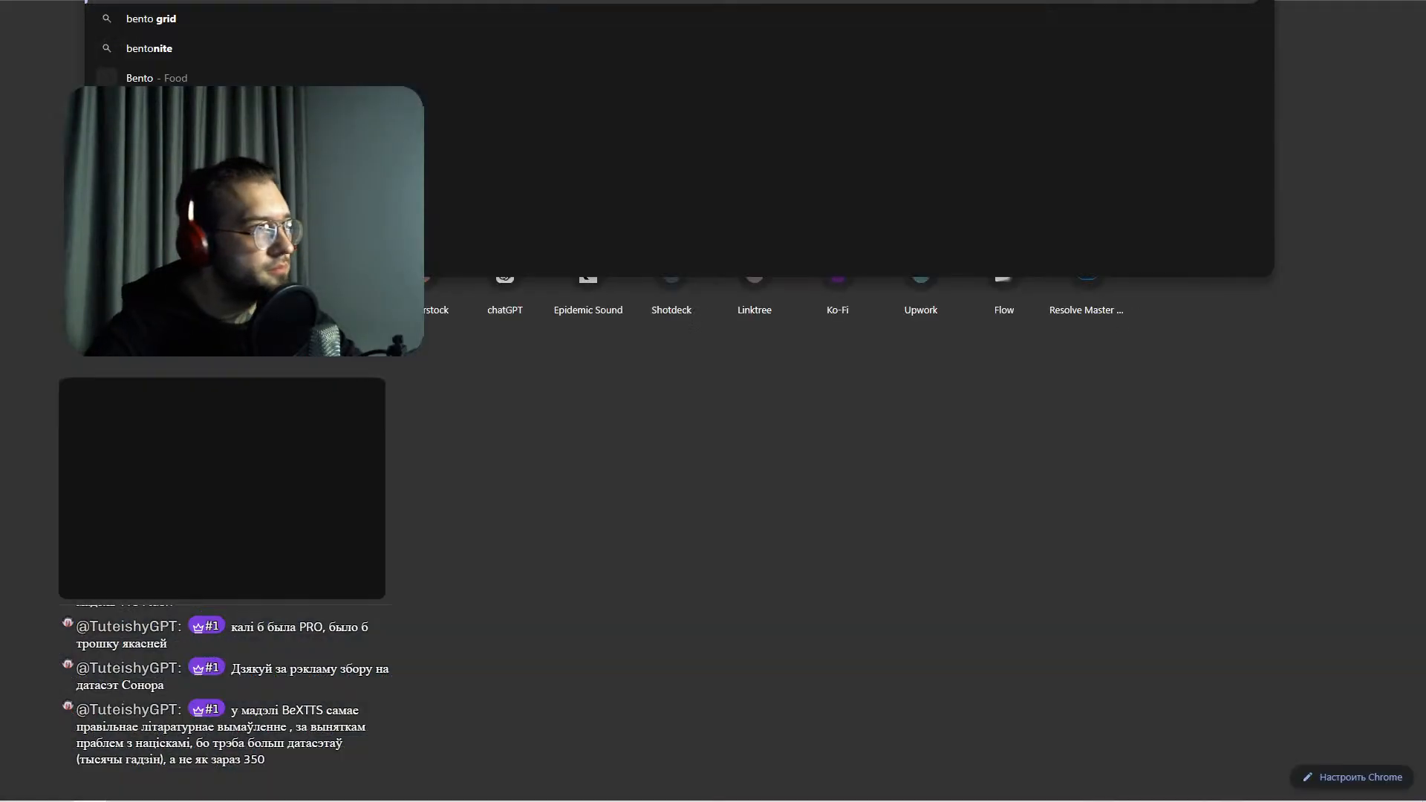
key(Return)
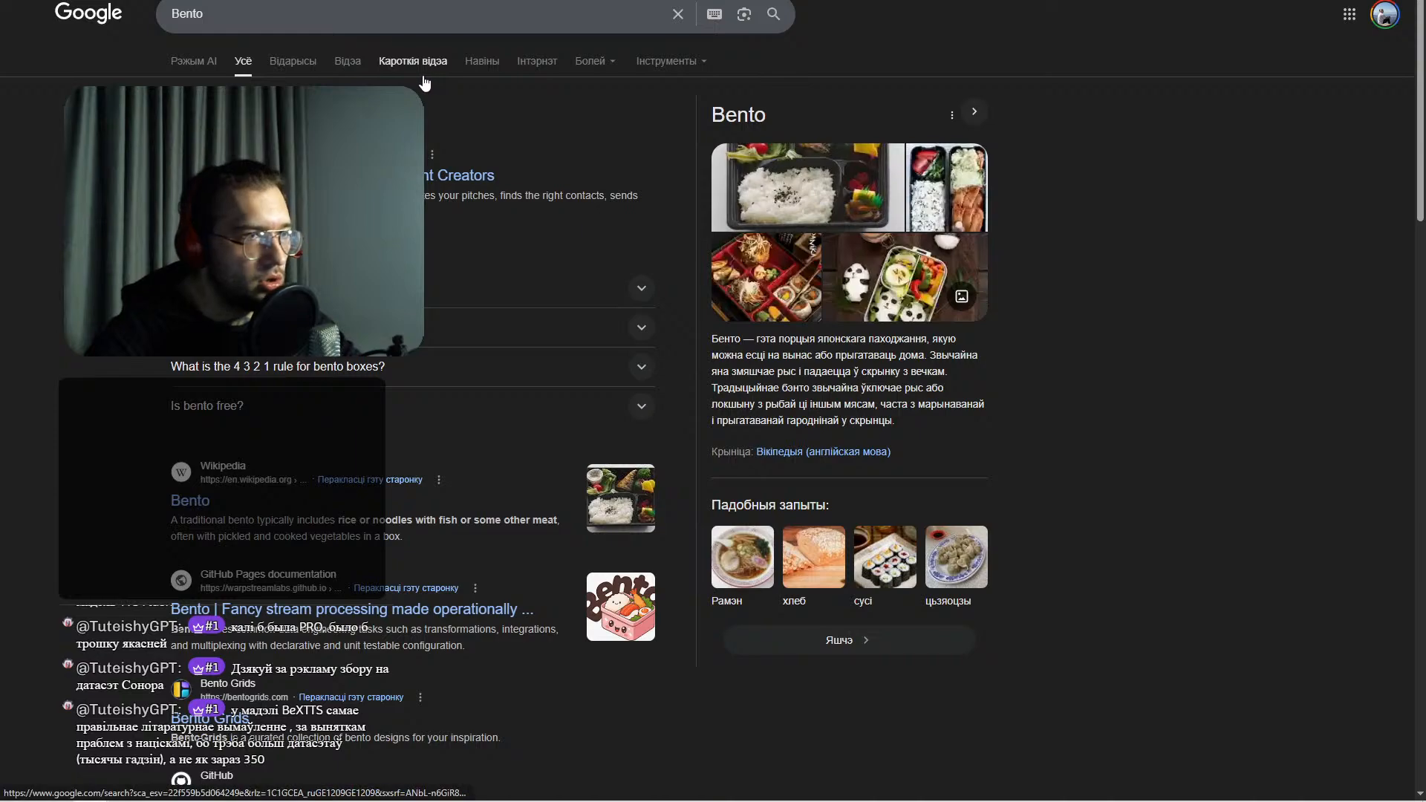
click(303, 63)
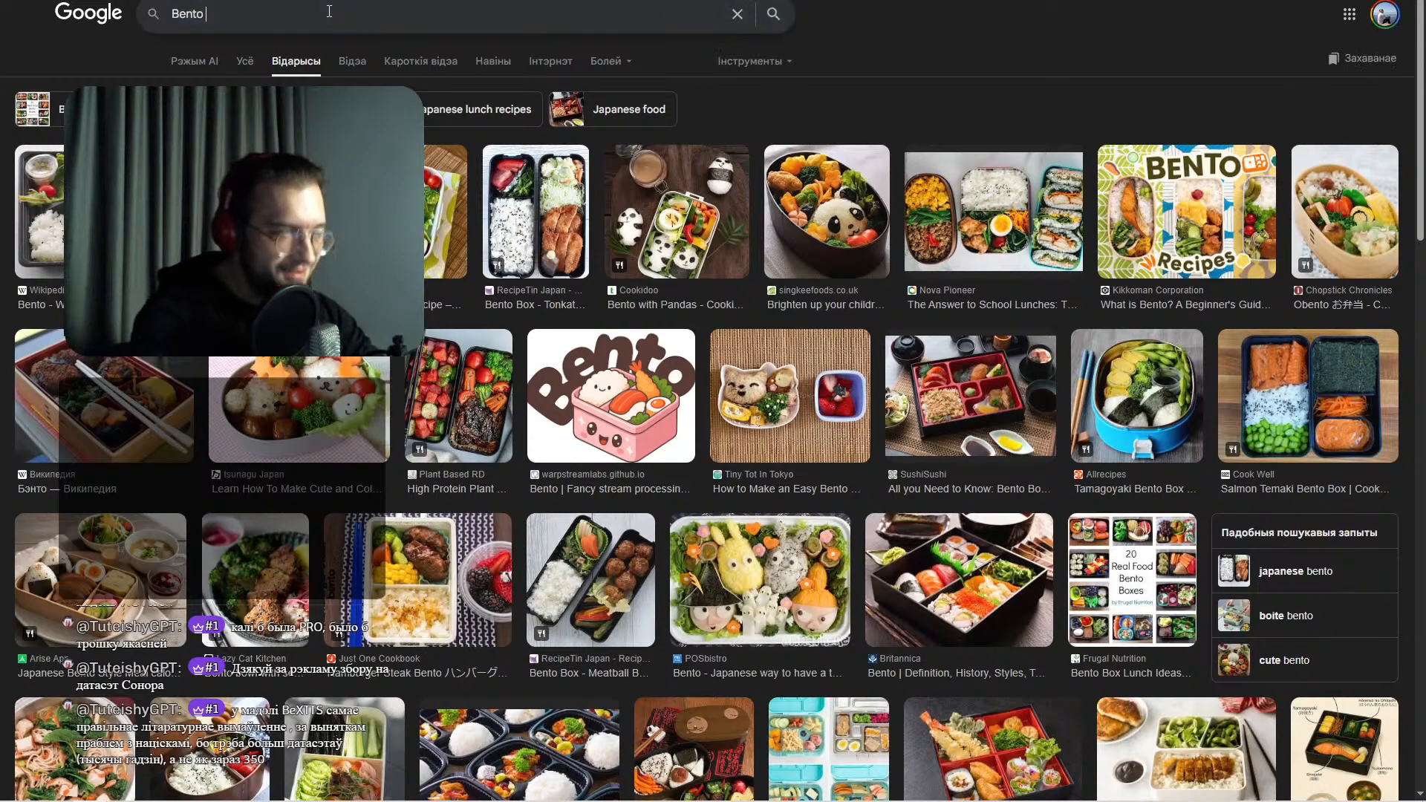
text(сетка)
key(Return)
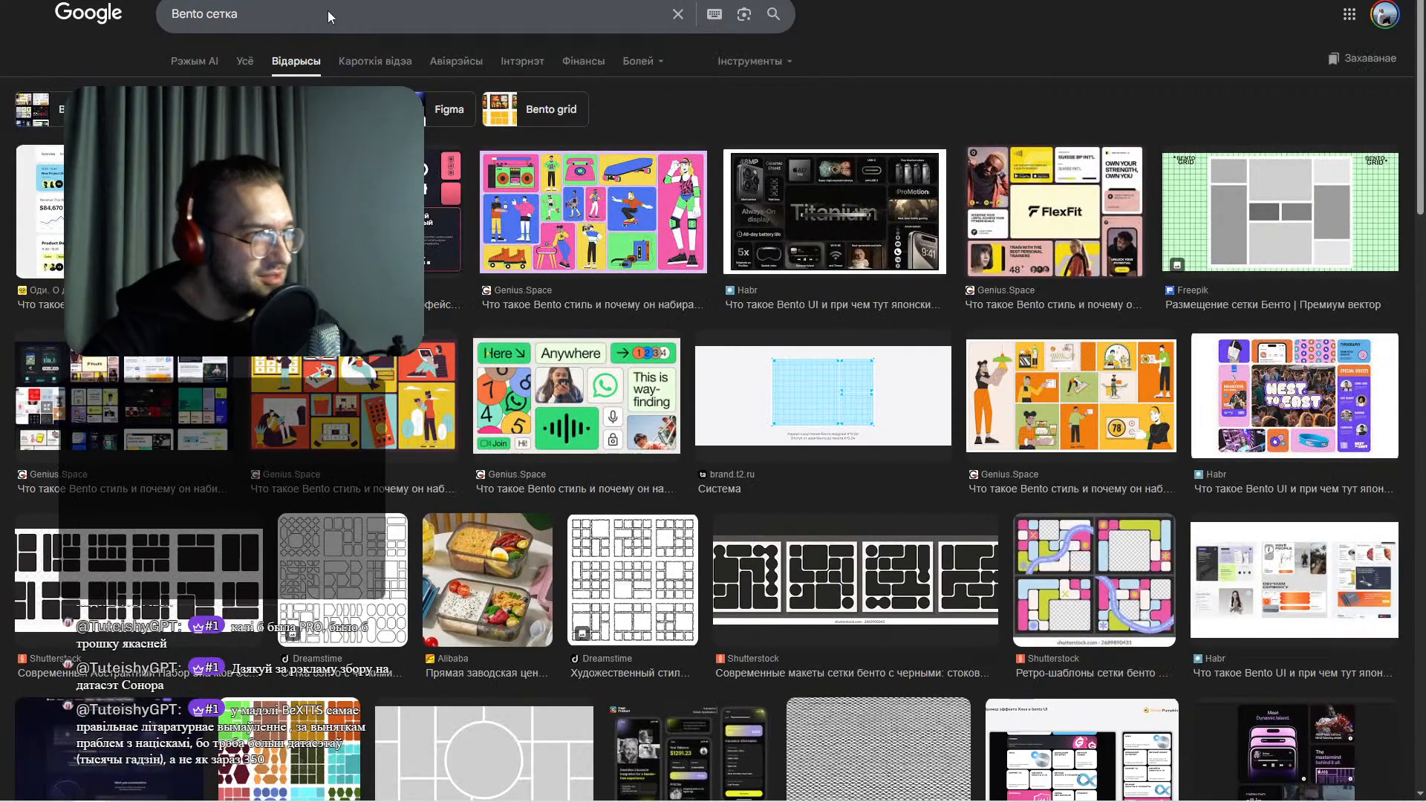
- Preview Bento layout examples from the image results, including the Genius.Space illustration grids and the BOYARE Bento design guide
click(407, 377)
click(661, 212)
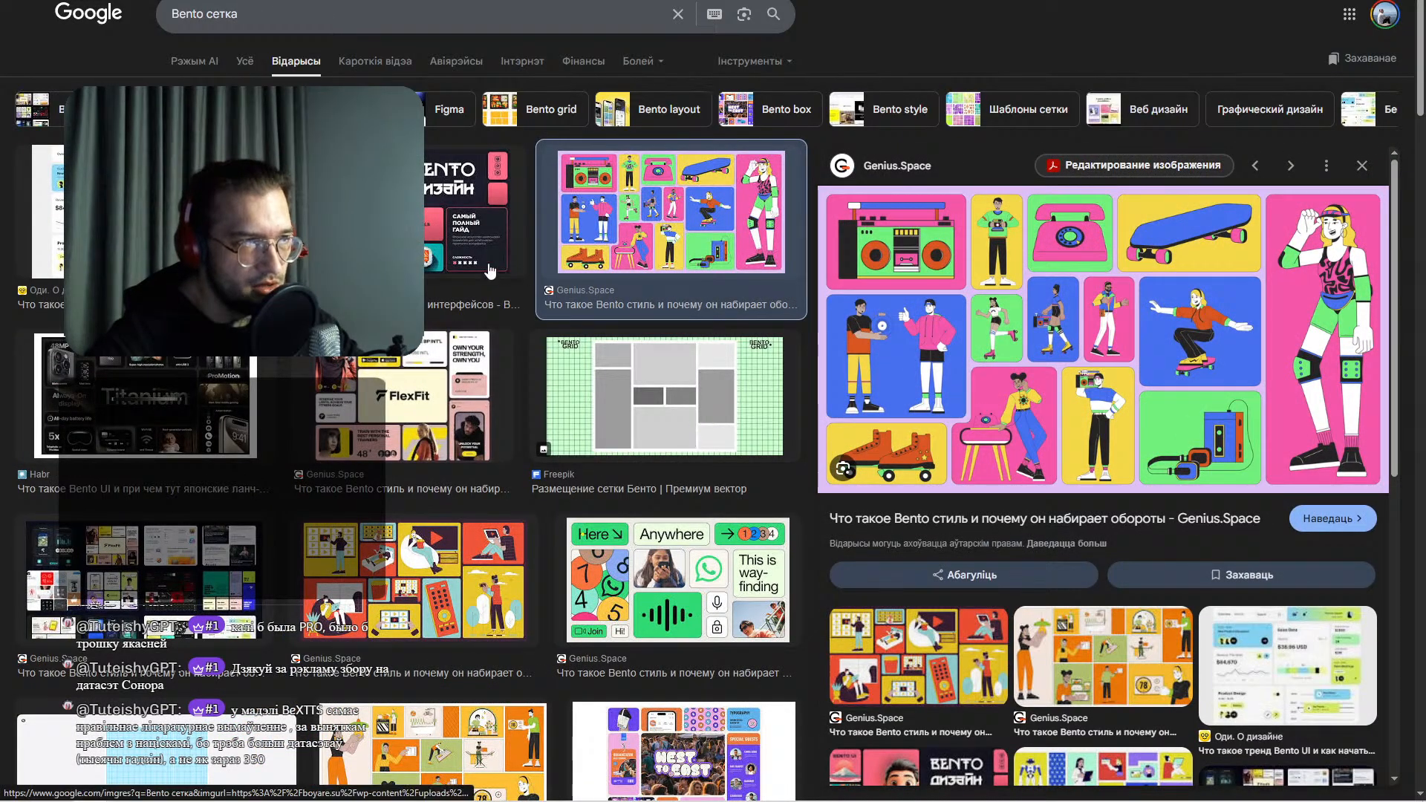
click(446, 243)
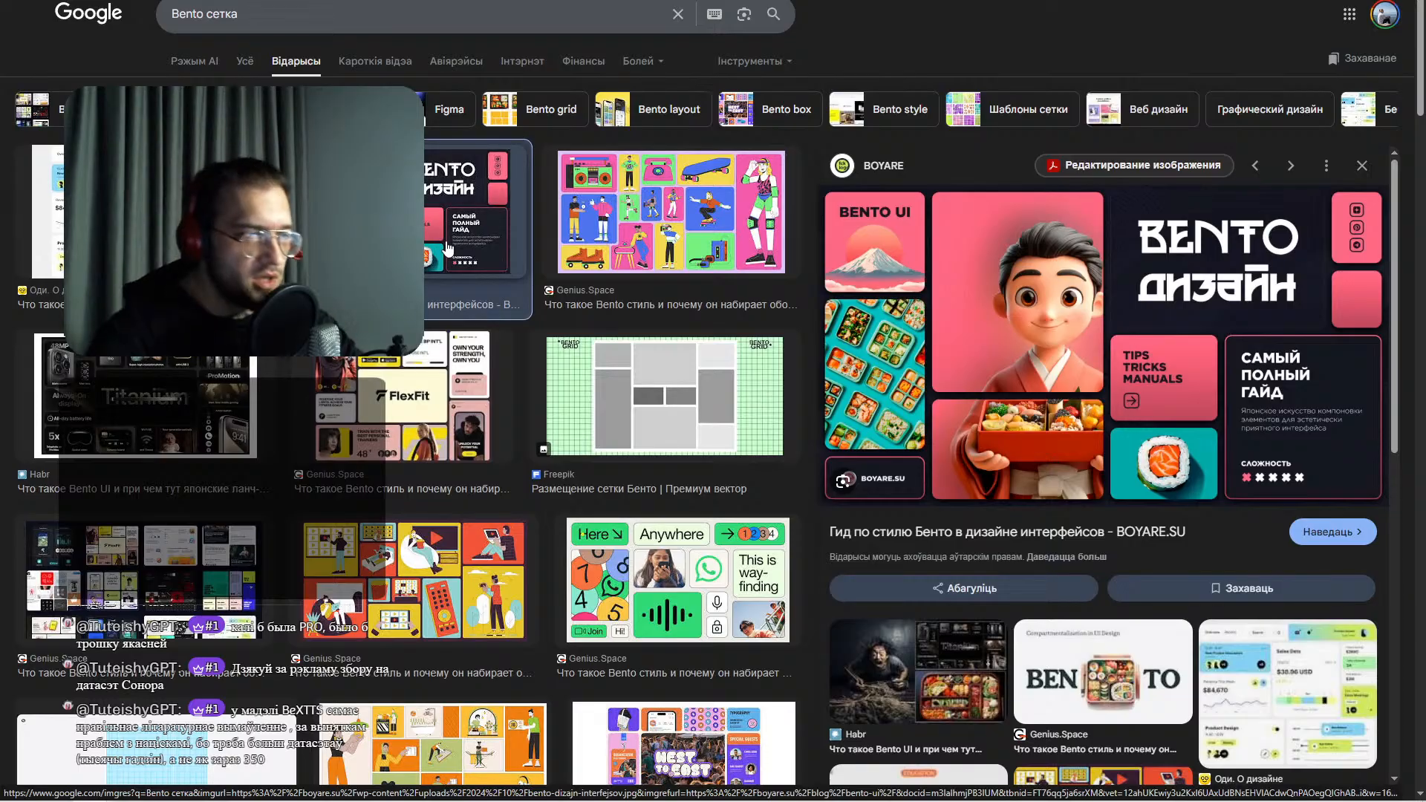
scroll(452, 464, down, 3)
scroll(453, 464, down, 3)
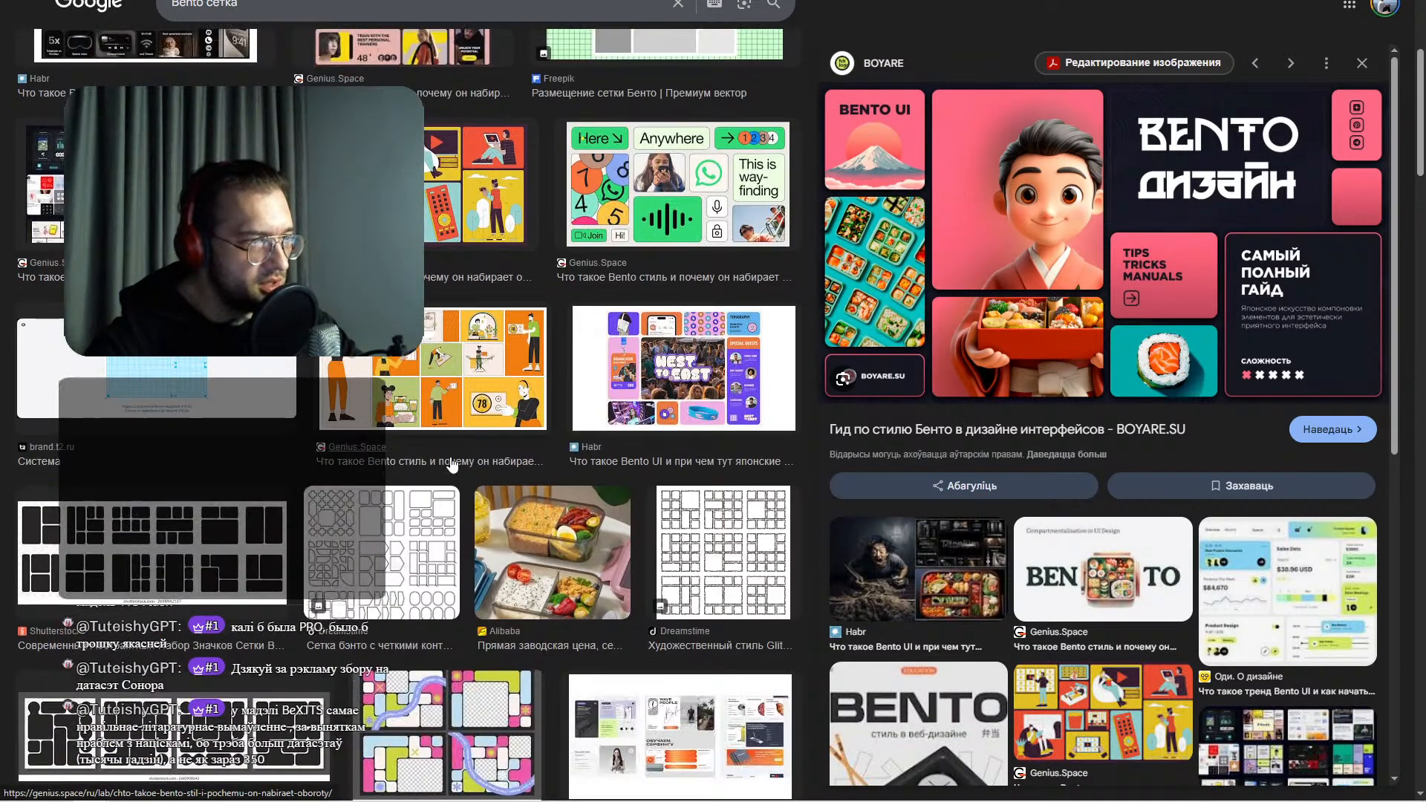
click(385, 362)
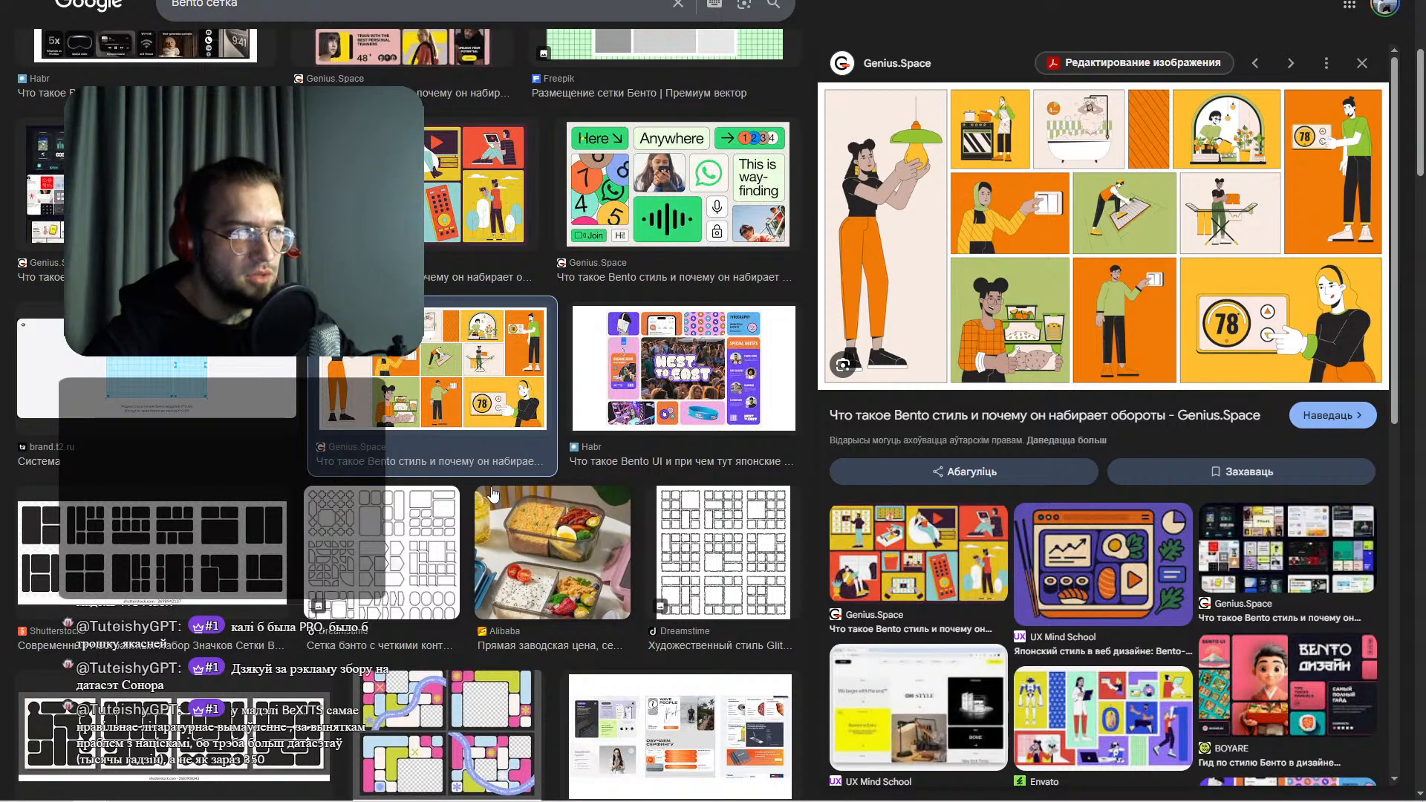
- Return to the NotebookLM chat and read the Bento block's interactivity point on micro-animation, including its citation previews
click(513, 1)
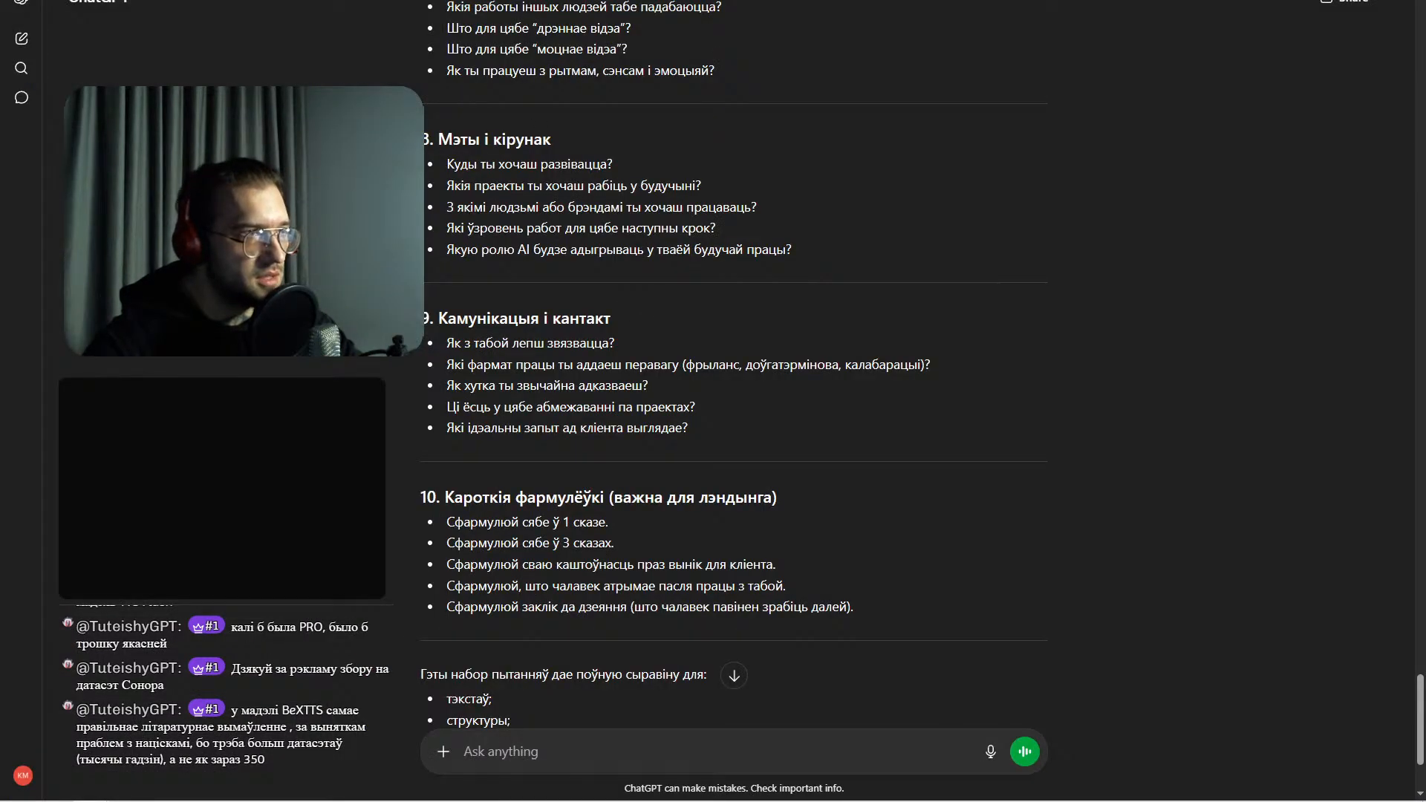
click(638, 1)
click(799, 500)
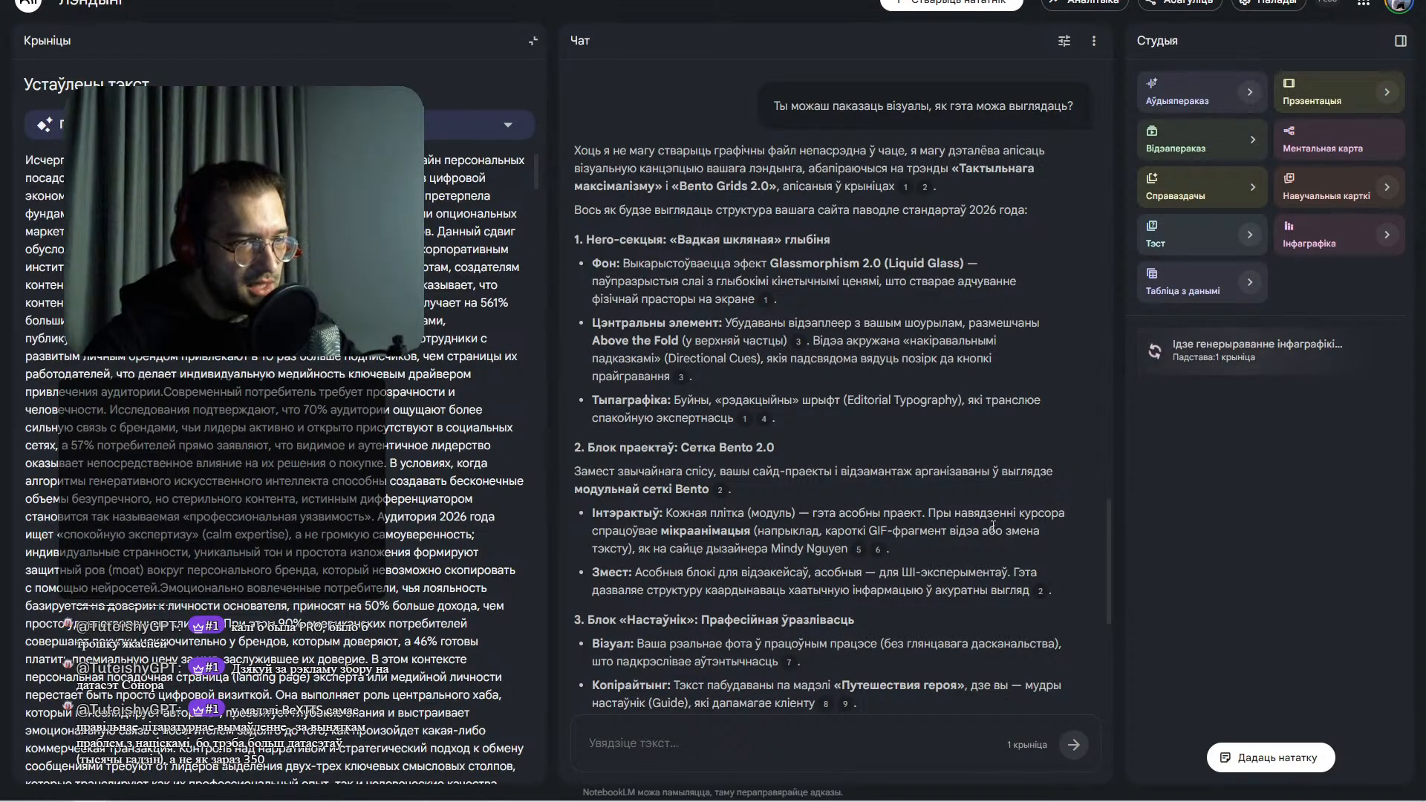
drag(605, 531, 780, 548)
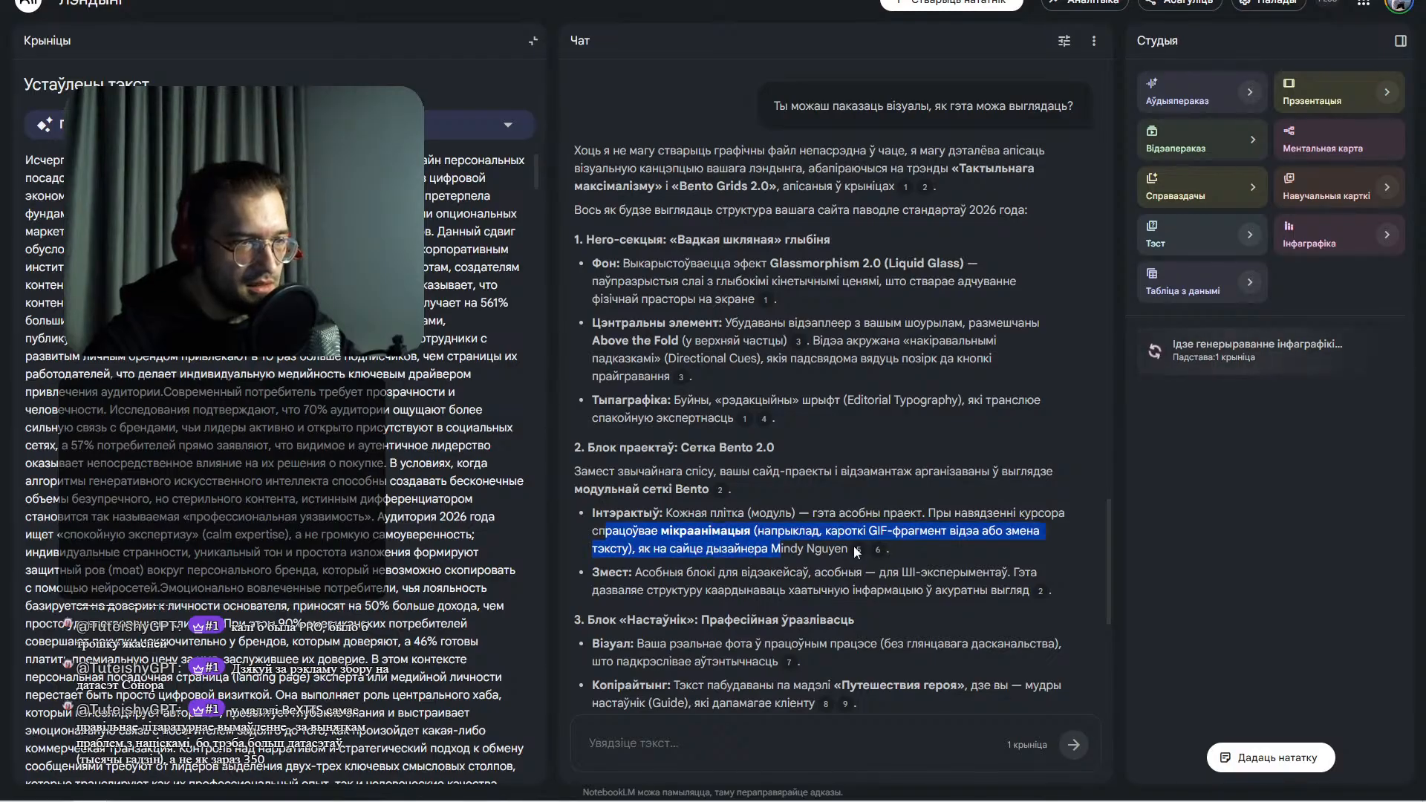
click(822, 579)
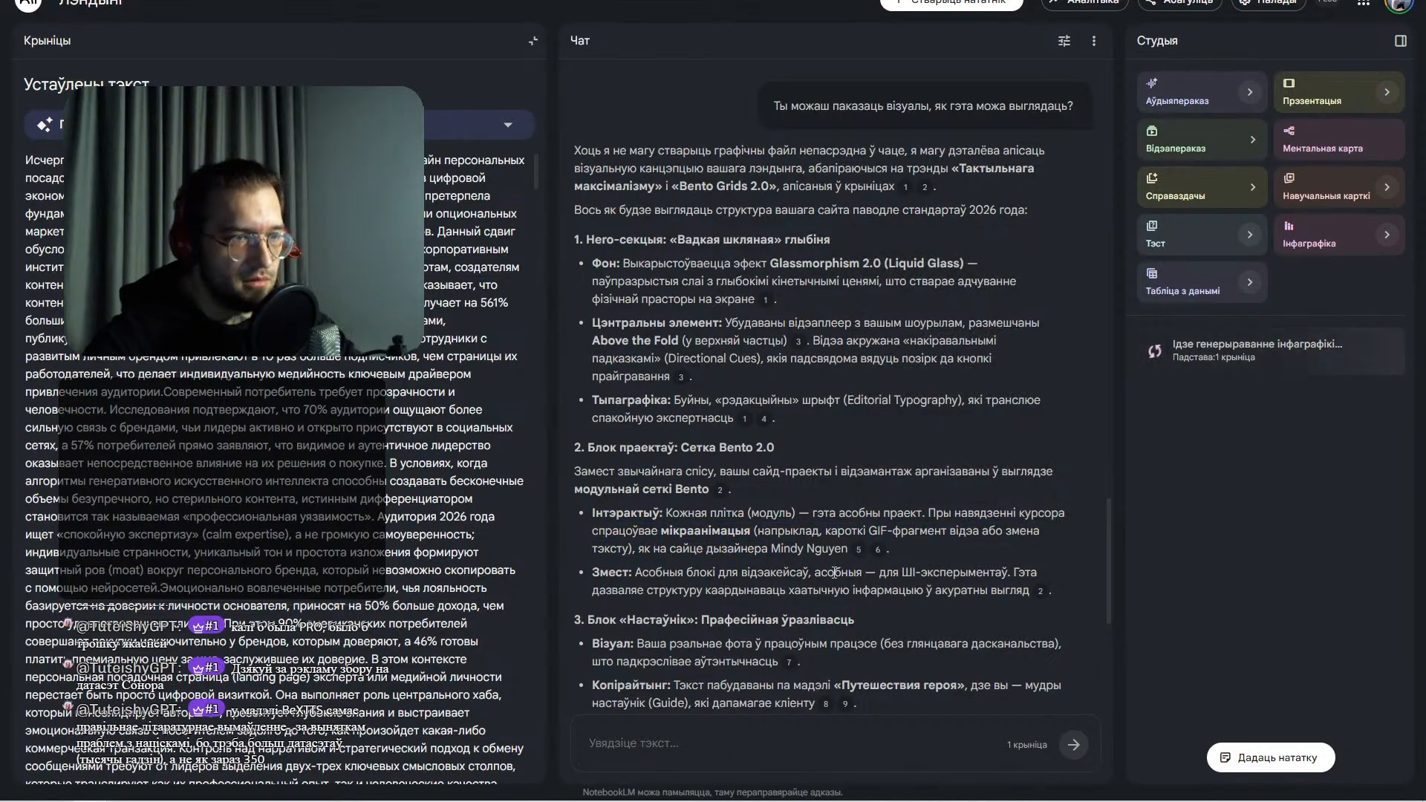
mouse_move(859, 550)
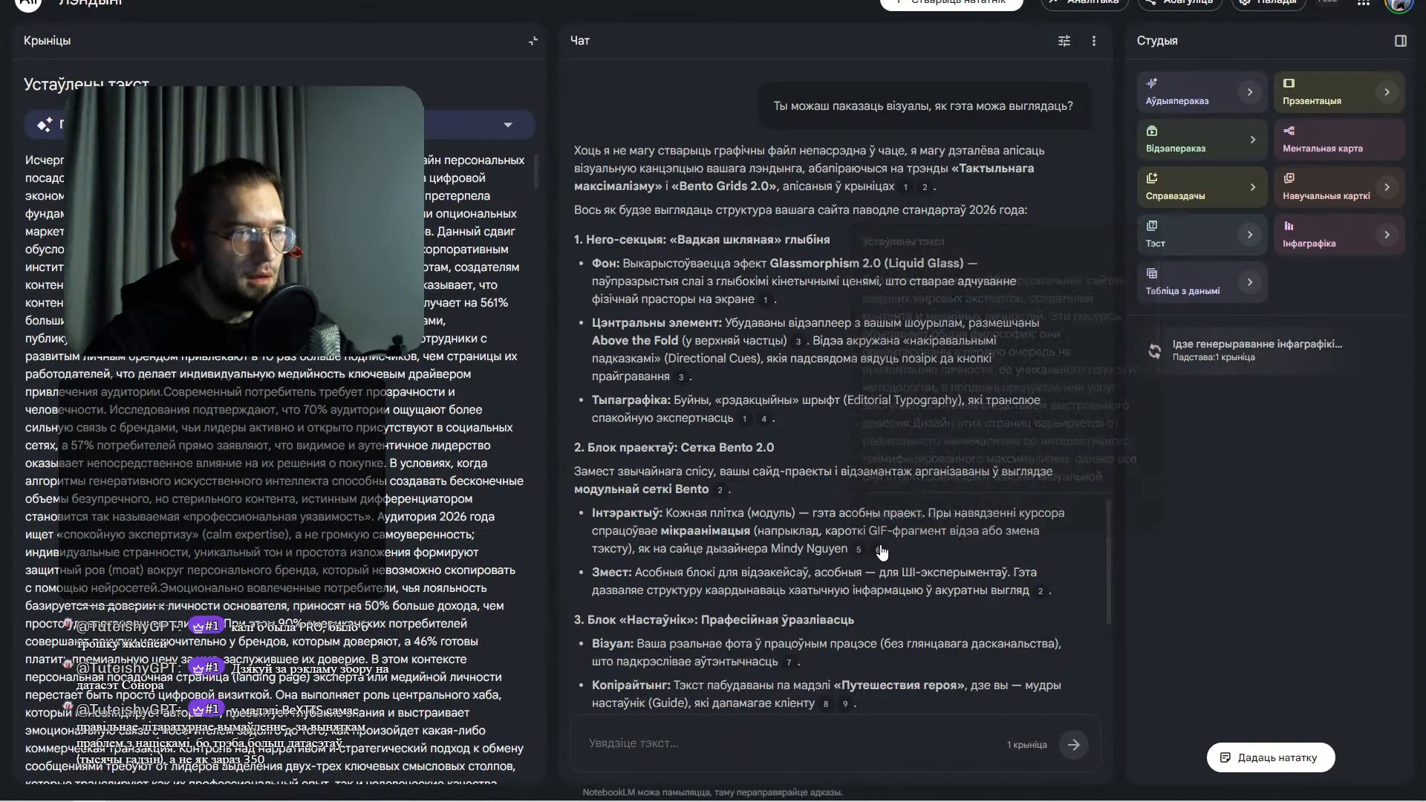
double_click(938, 478)
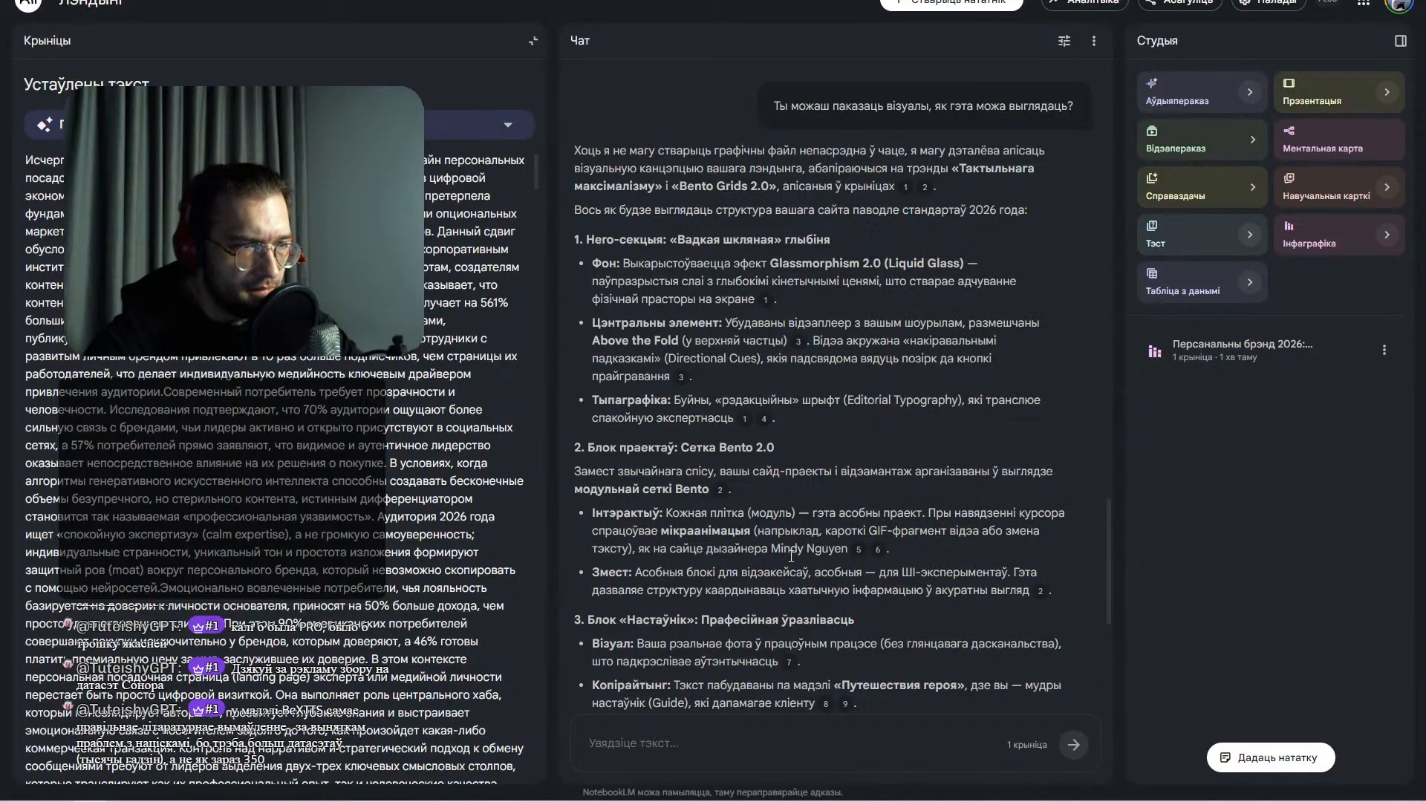
- Copy the designer's name from the interactivity point, search for it in a new tab and open the designer's portfolio site
drag(773, 545, 846, 545)
key(ctrl+c)
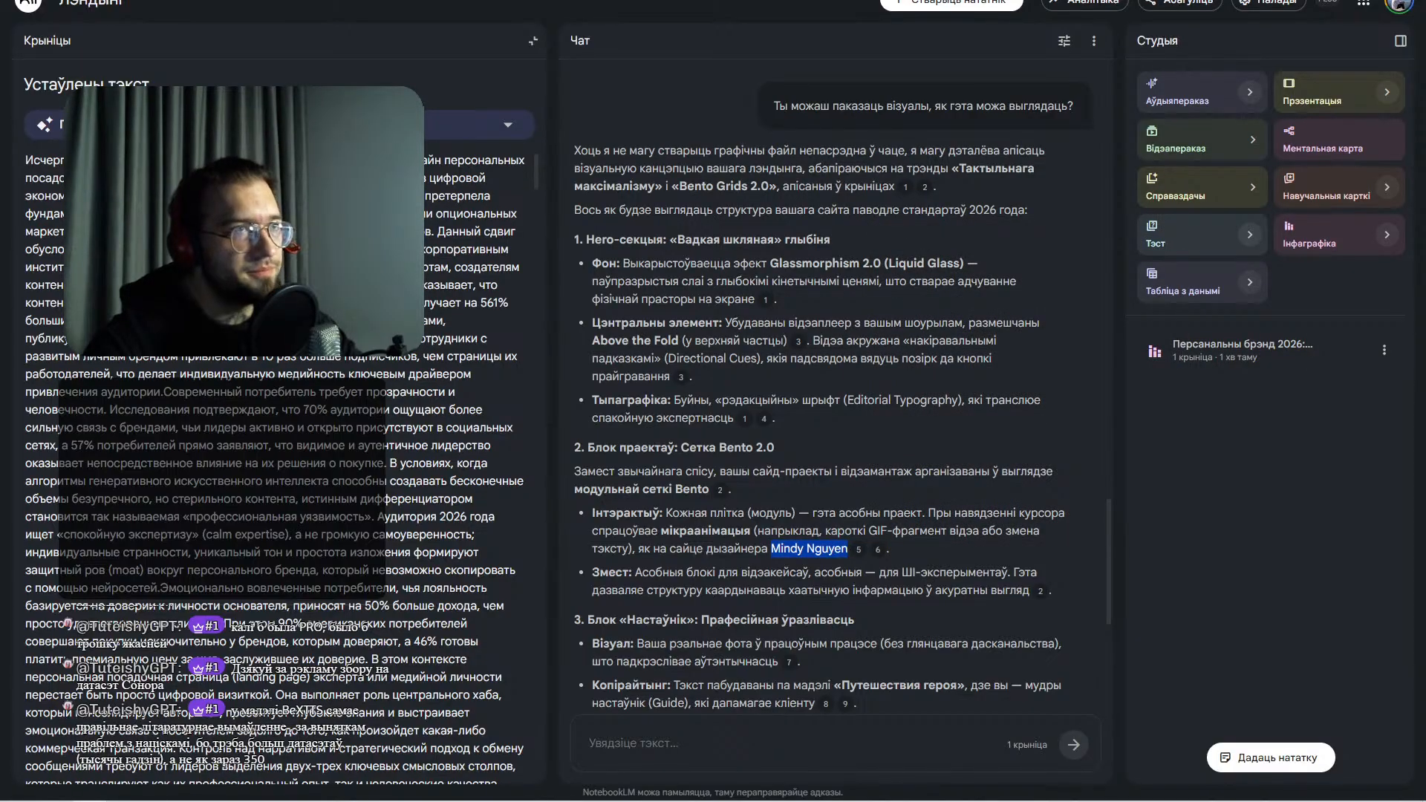
click(650, 2)
click(651, 2)
key(ctrl+v)
key(Return)
click(223, 140)
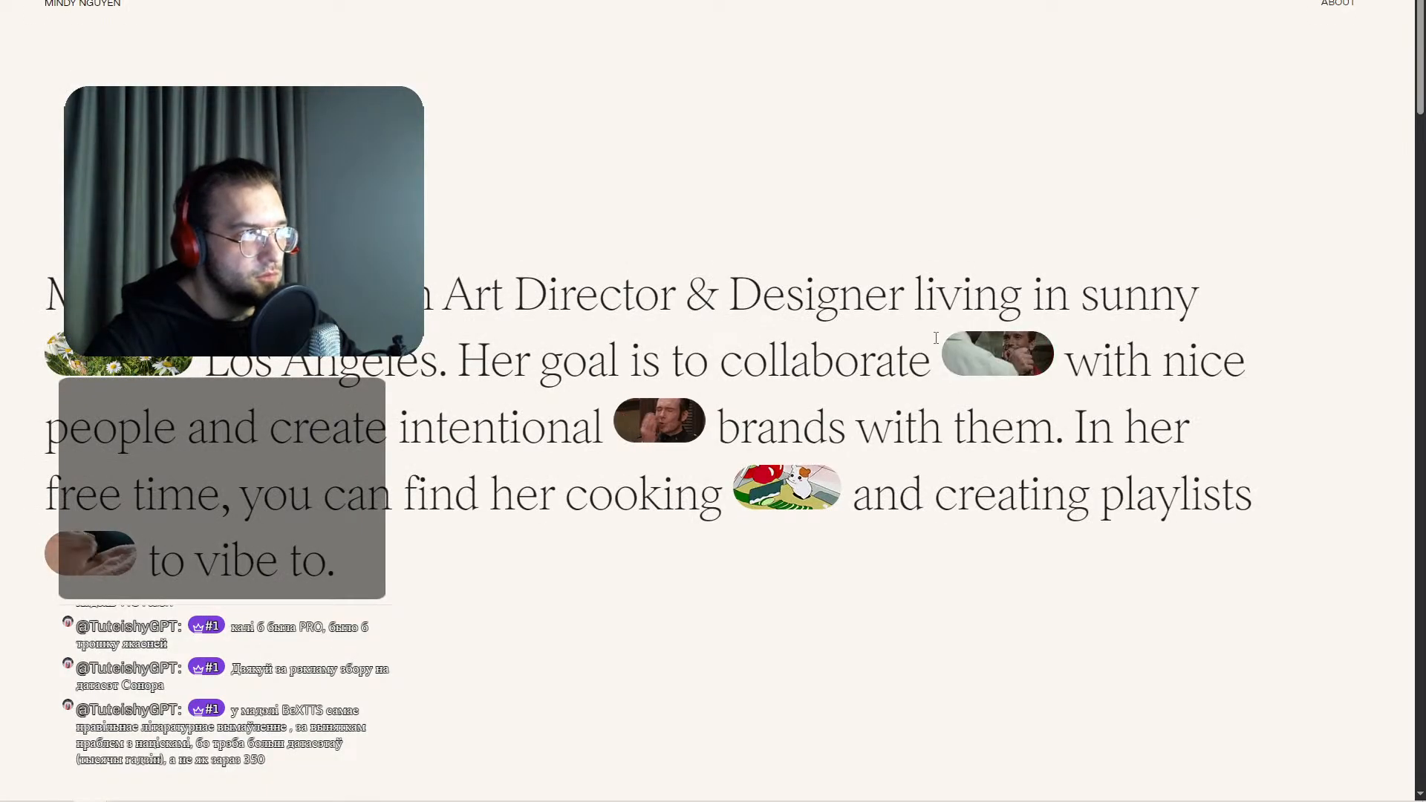
- Browse the designer's portfolio page to examine how the project entries are laid out and presented
scroll(935, 340, down, 15)
scroll(649, 343, down, 20)
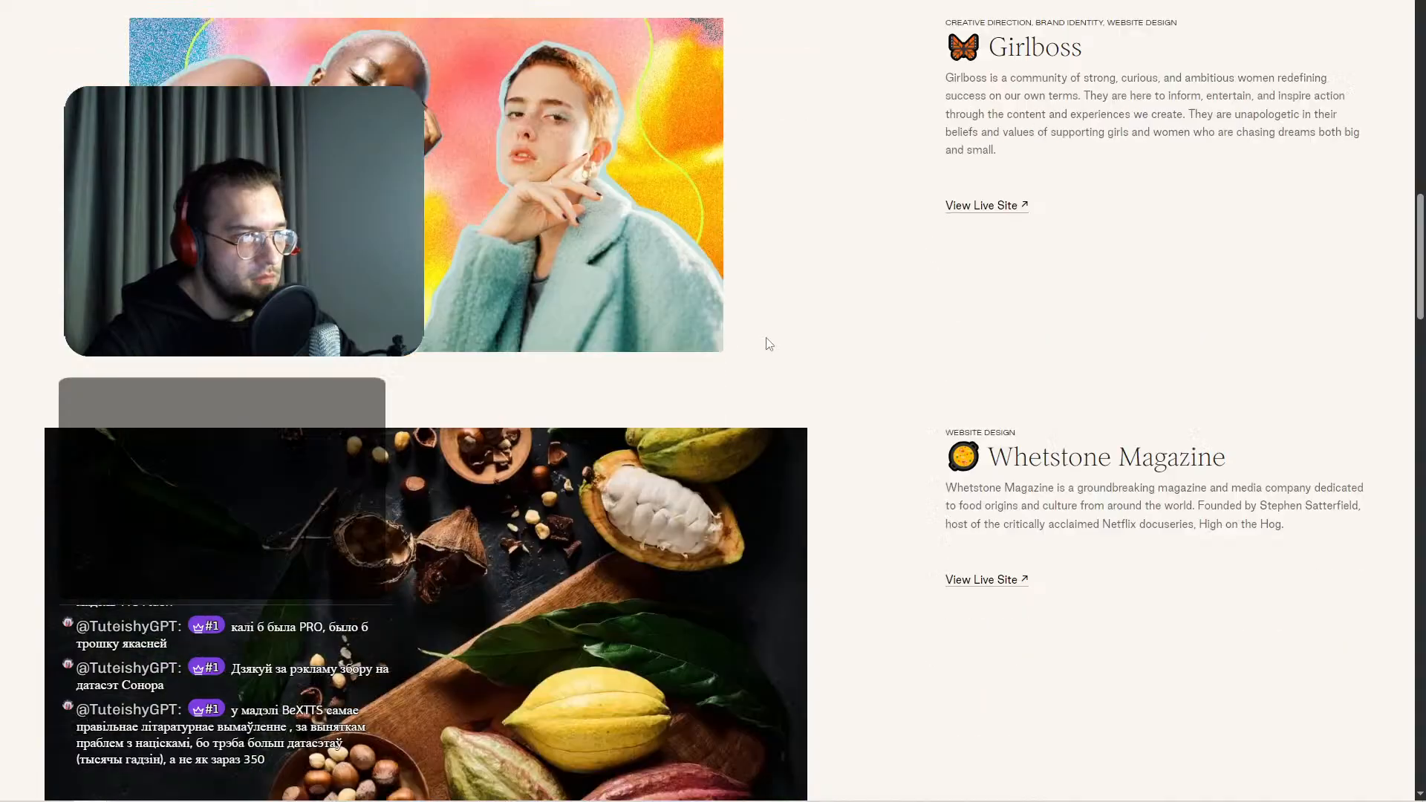
scroll(596, 360, down, 15)
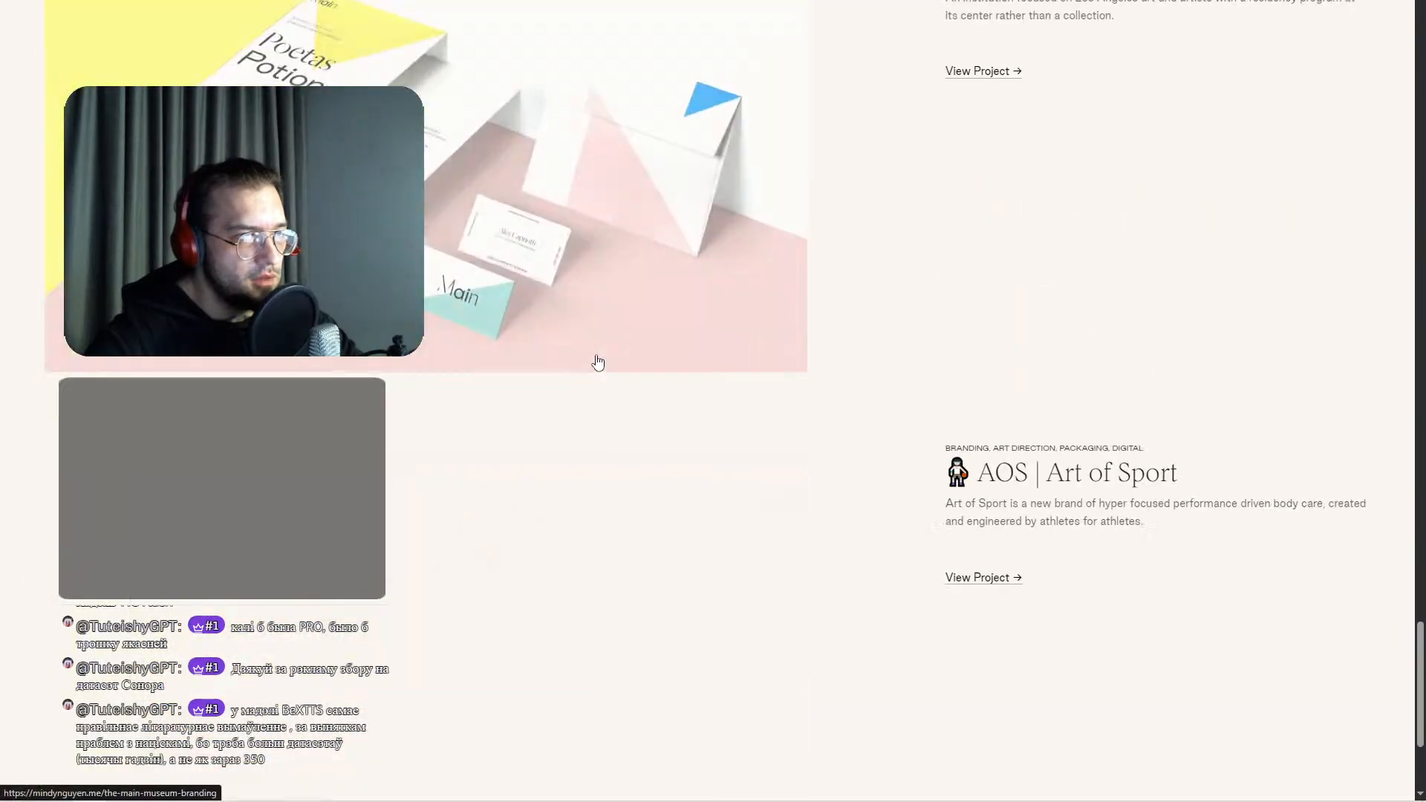
scroll(656, 380, up, 10)
scroll(656, 381, up, 12)
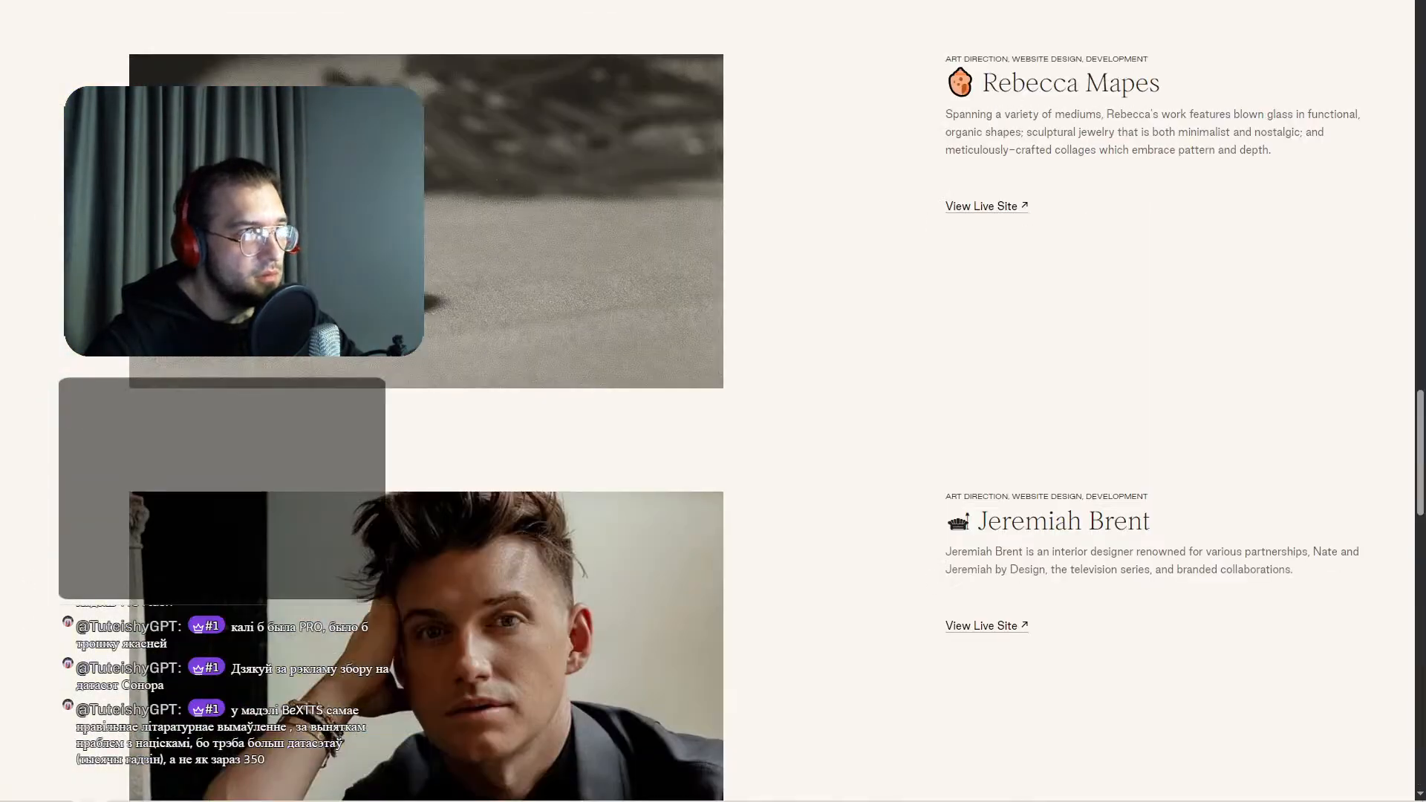
- Return to the NotebookLM answer and read from the Bento block's content point through the Mobile-First section to the end
key(ctrl+Tab)
key(ctrl+Tab)
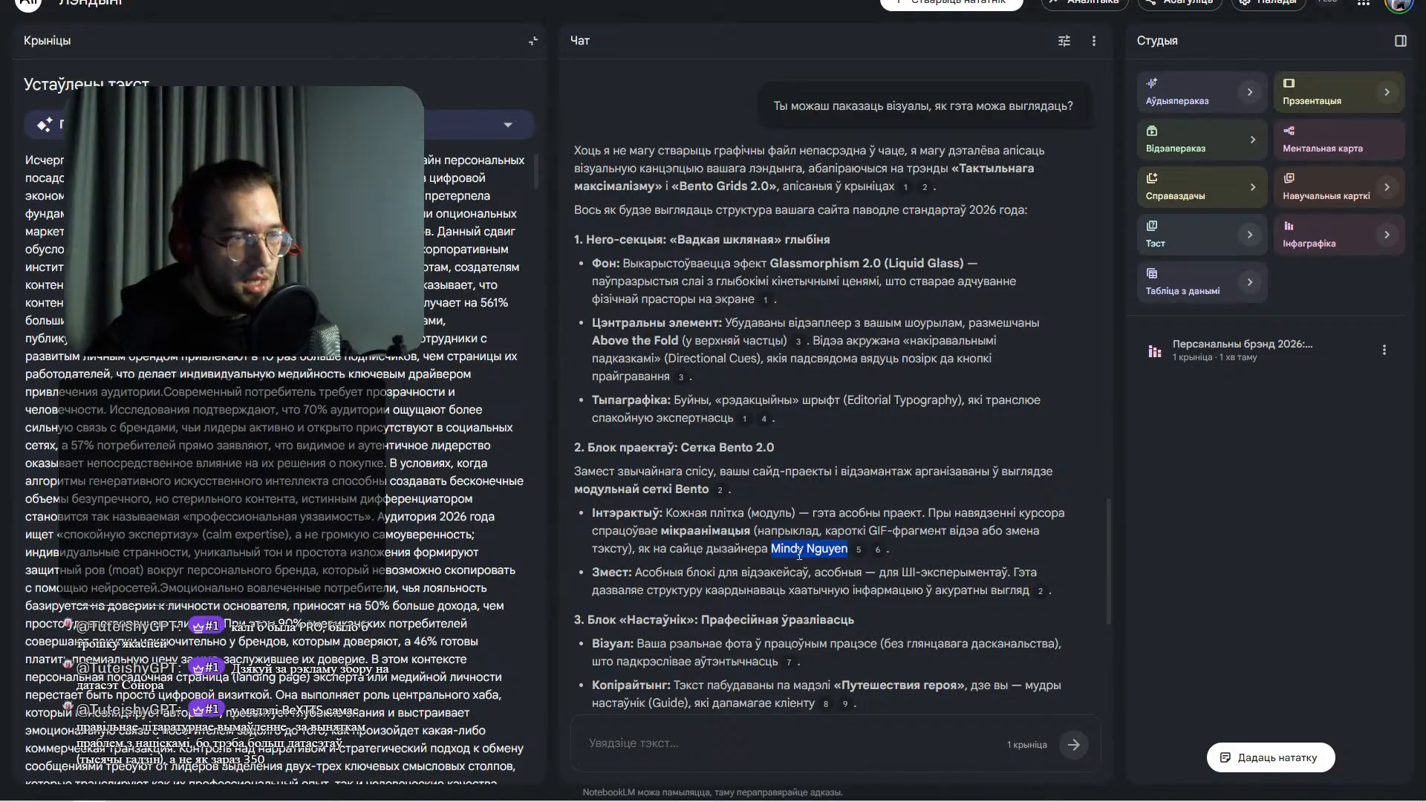
click(915, 532)
scroll(914, 532, down, 3)
drag(644, 375, 837, 392)
click(884, 393)
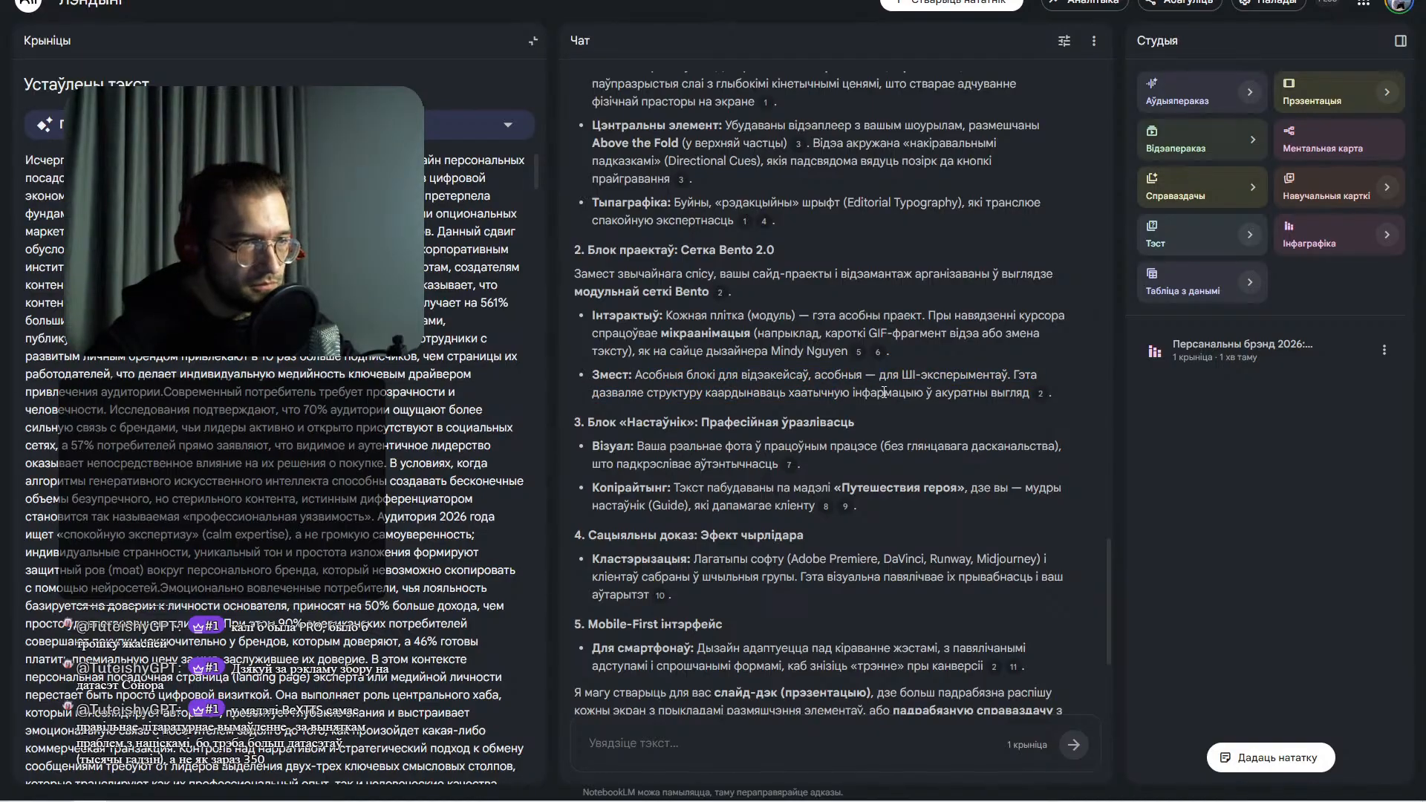
scroll(884, 392, down, 3)
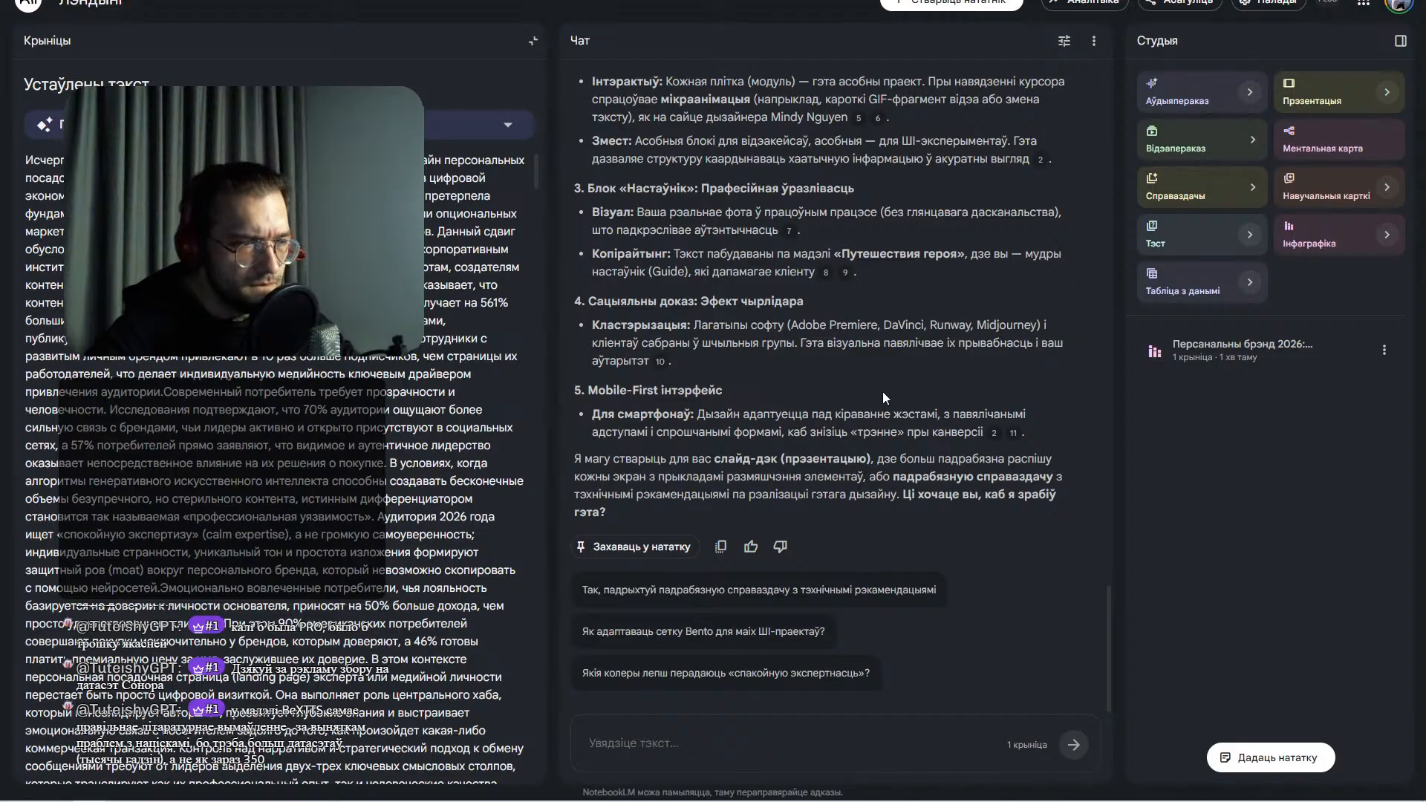
- Send the chat request "Окей, ствары мне промпт для Нана банано 2, які цалкам візуалізуе галоўную старонку лэндынгу"
click(703, 765)
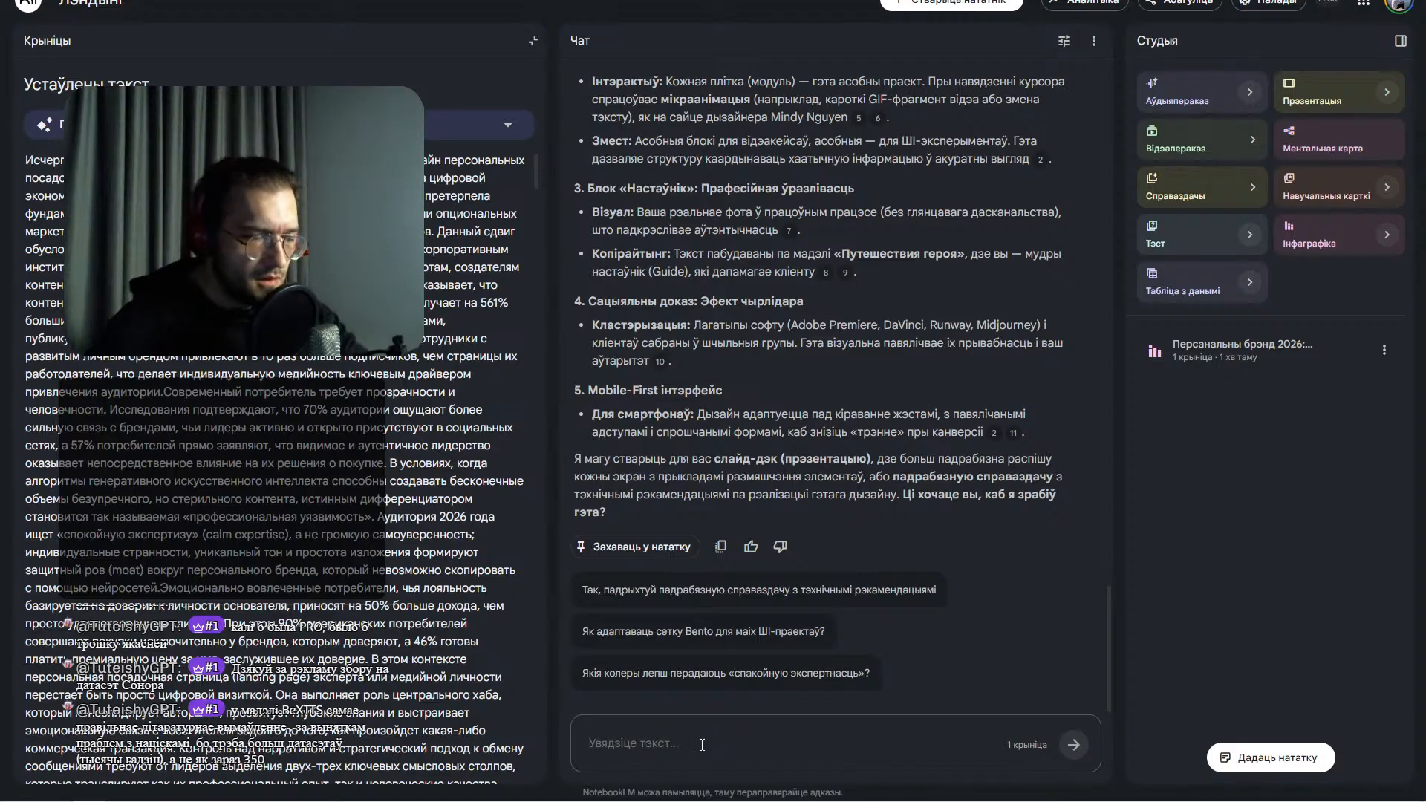
text(Оке)
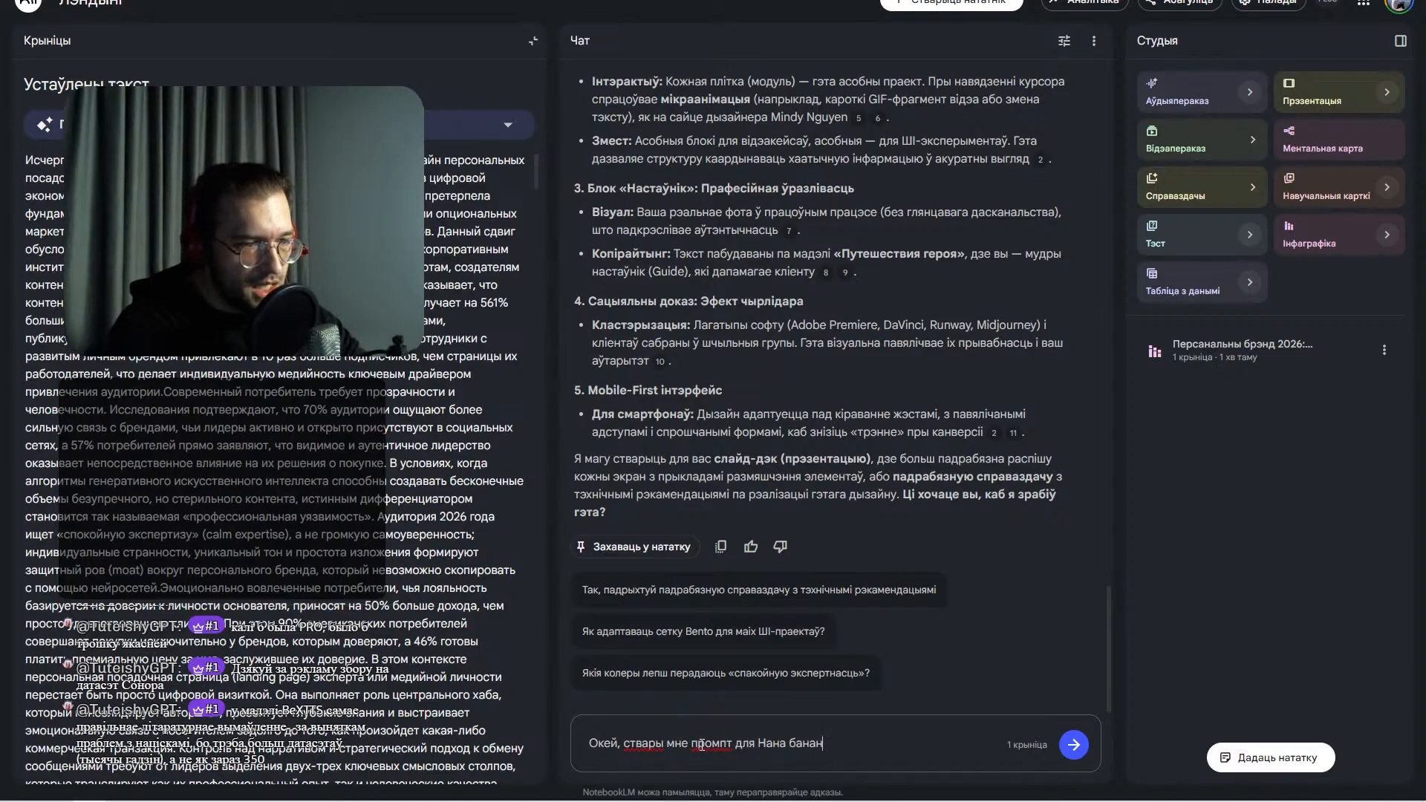
text(кі цалкам візуалізуе)
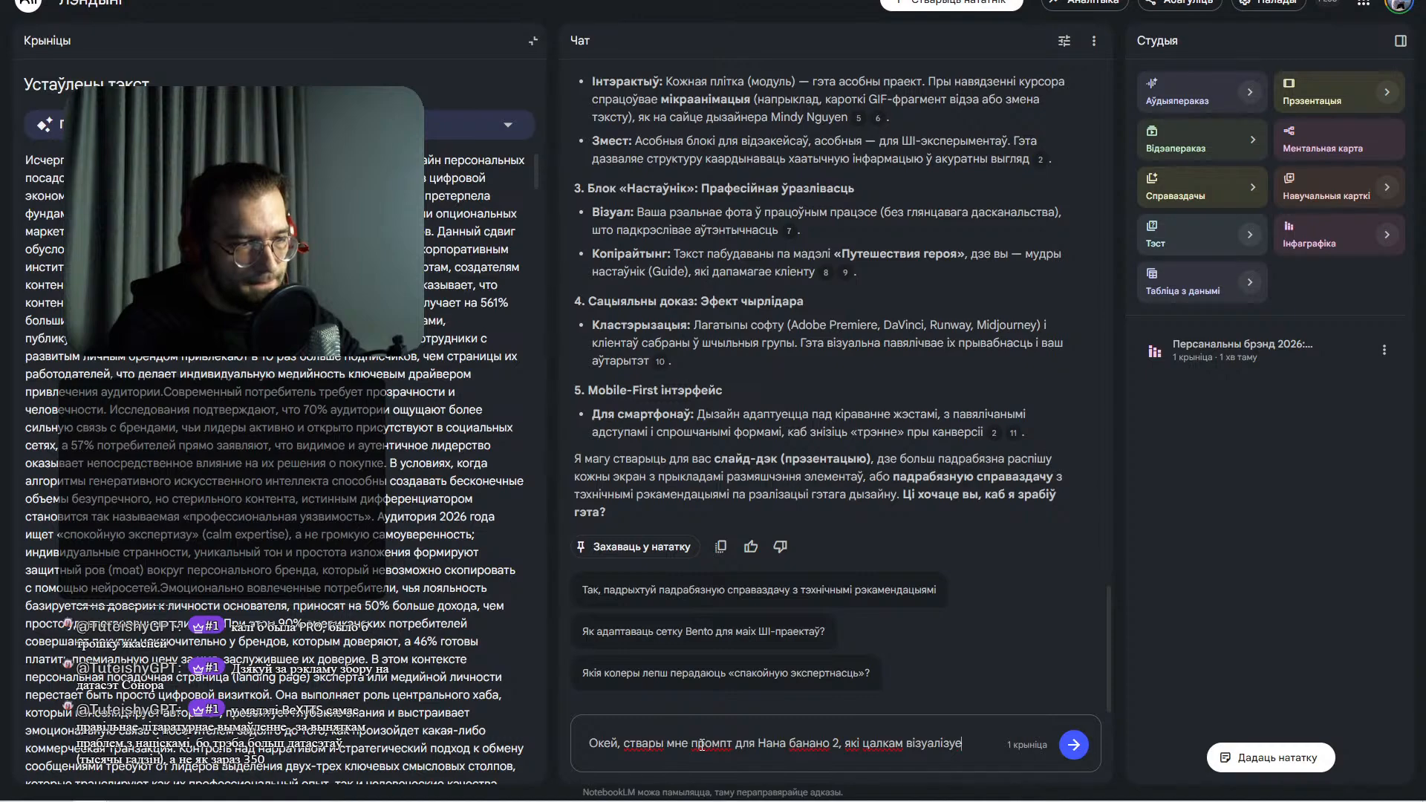
text(оўную старонку лэндынгу)
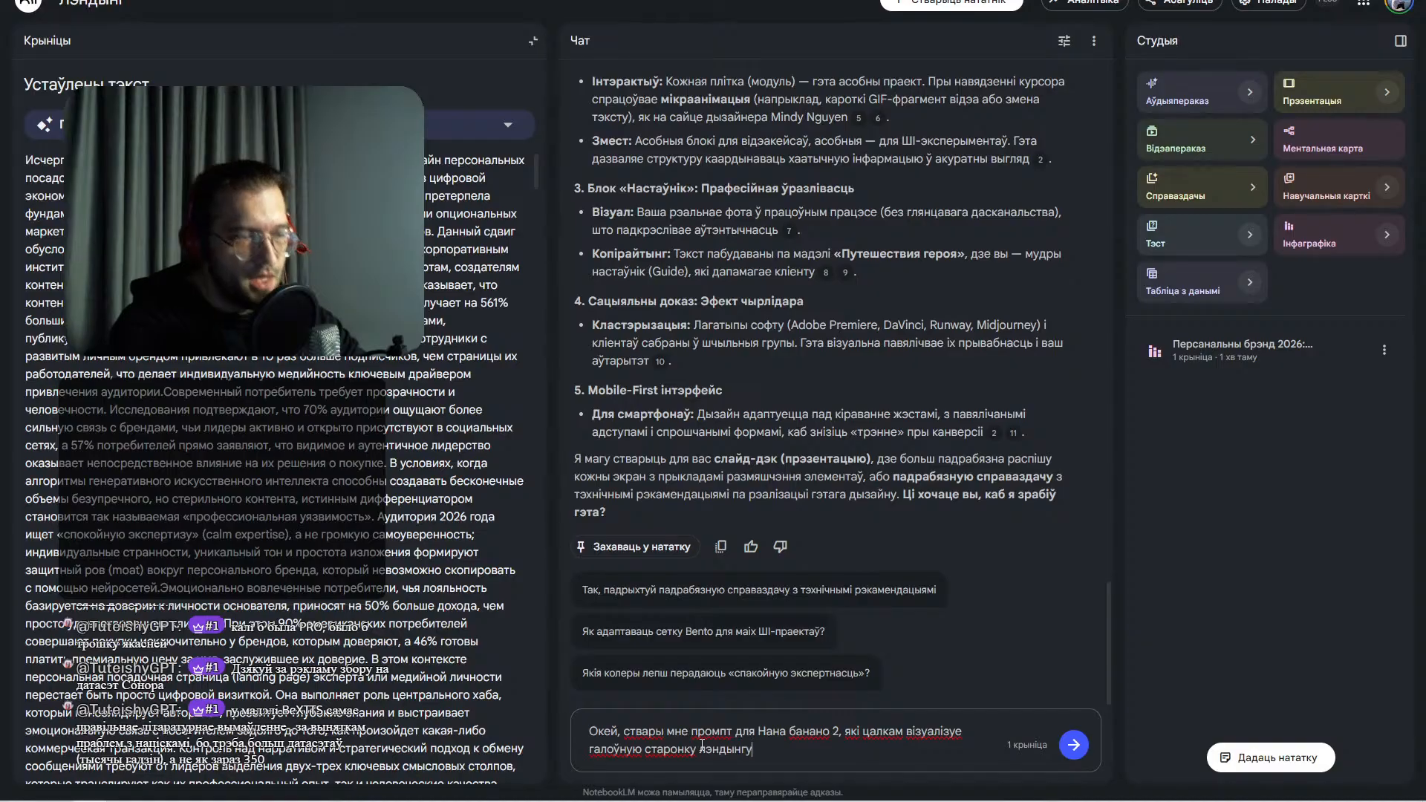
key(Return)
- Open Google Flow in a new browser tab and create a new empty project
key(ctrl+t)
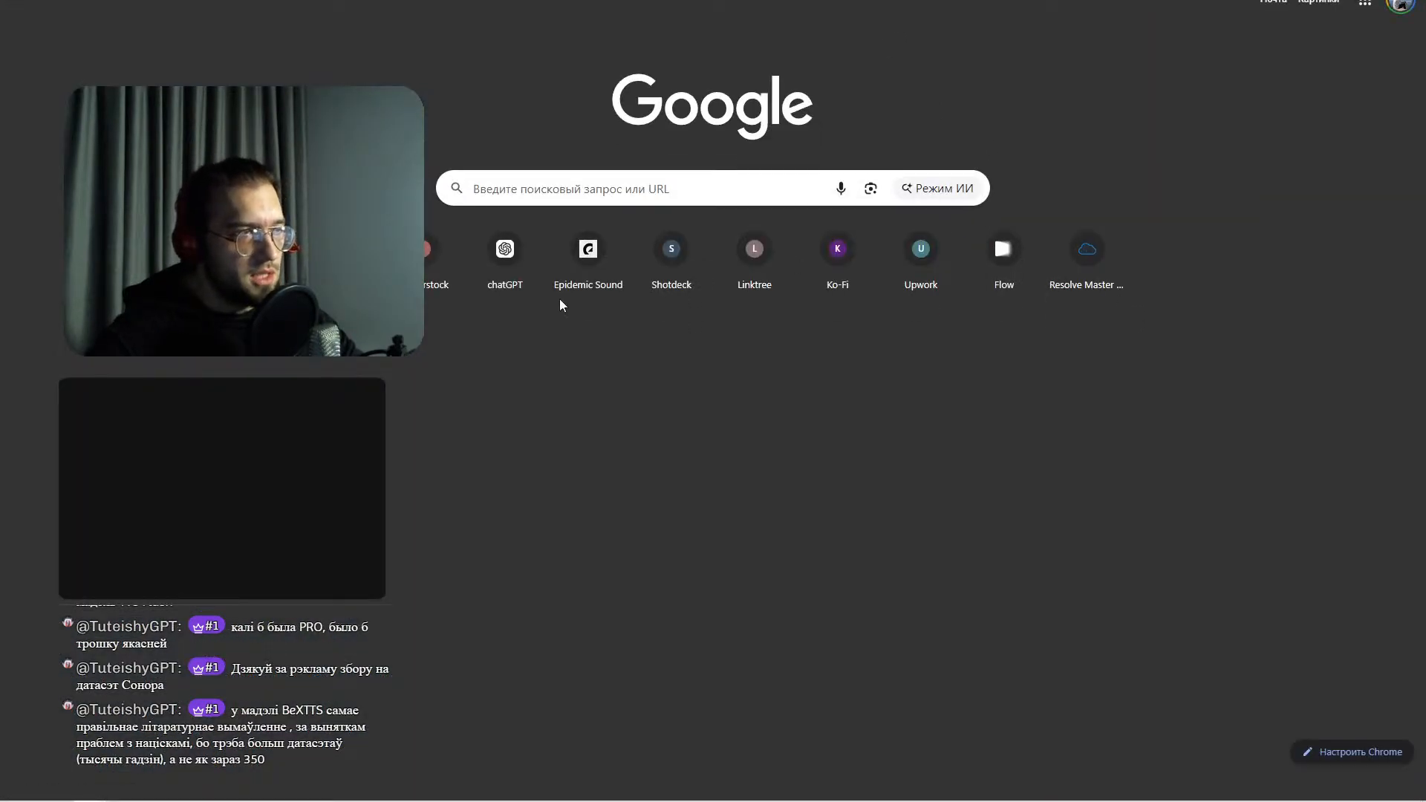
click(1003, 253)
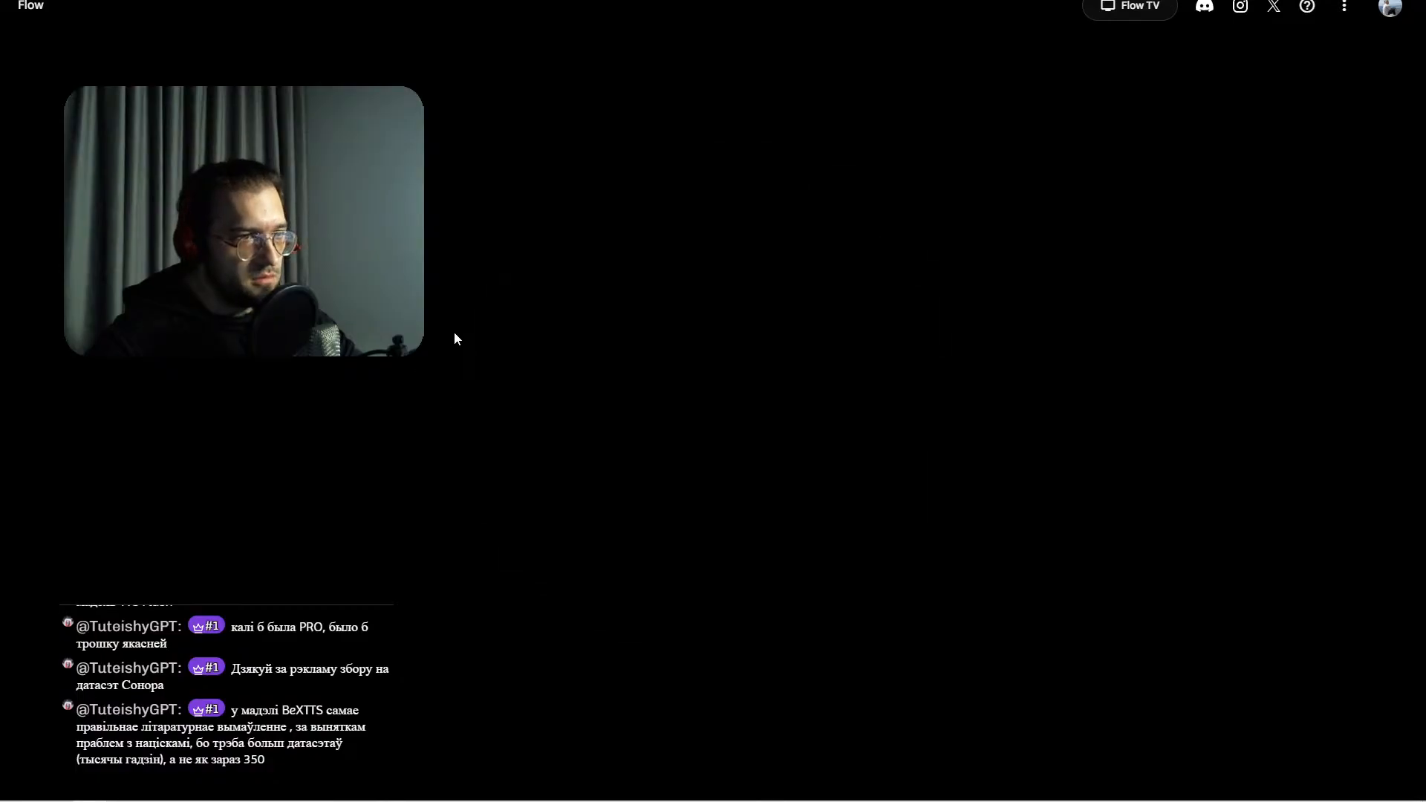
click(746, 668)
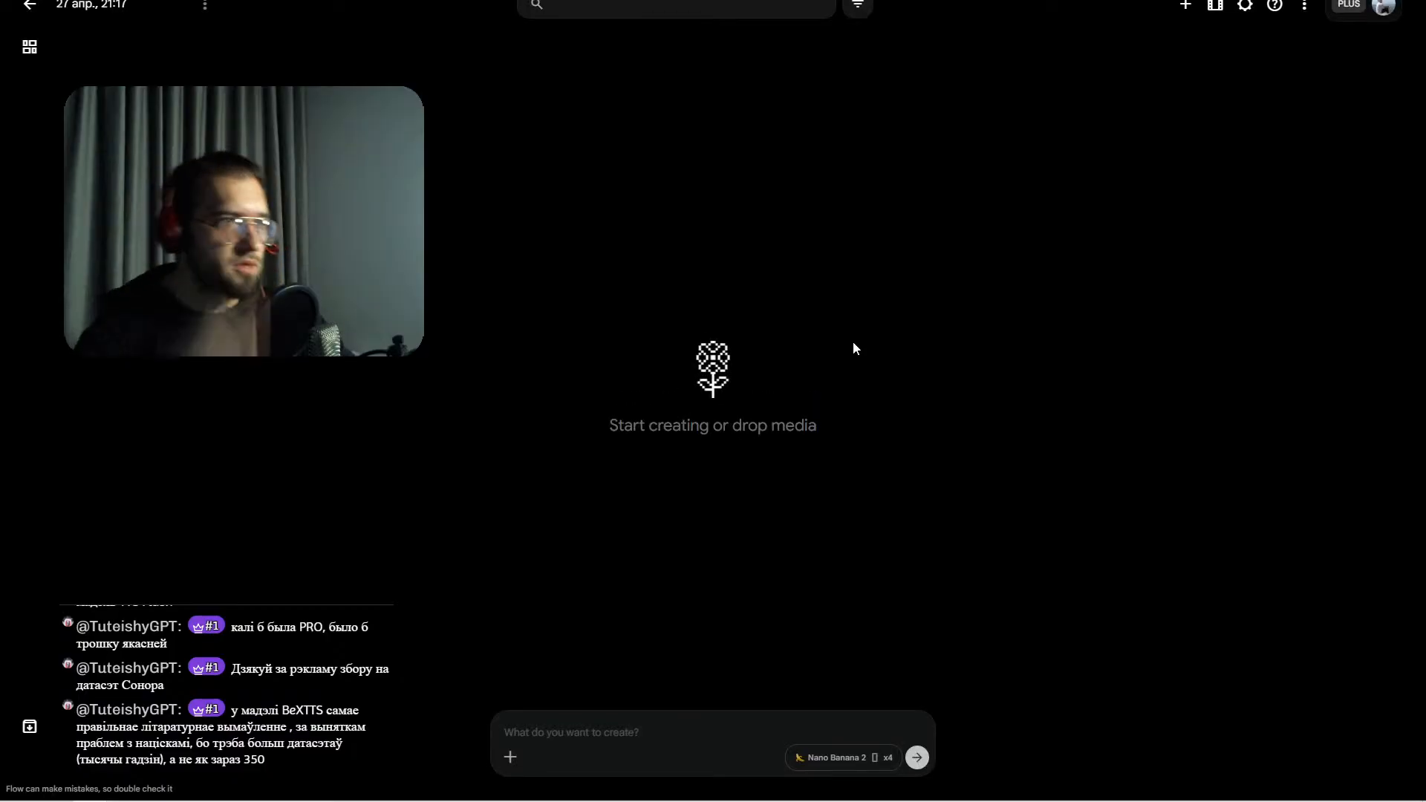
- Switch back to the NotebookLM chat and check on the reply to the image-prompt request
key(alt+Tab)
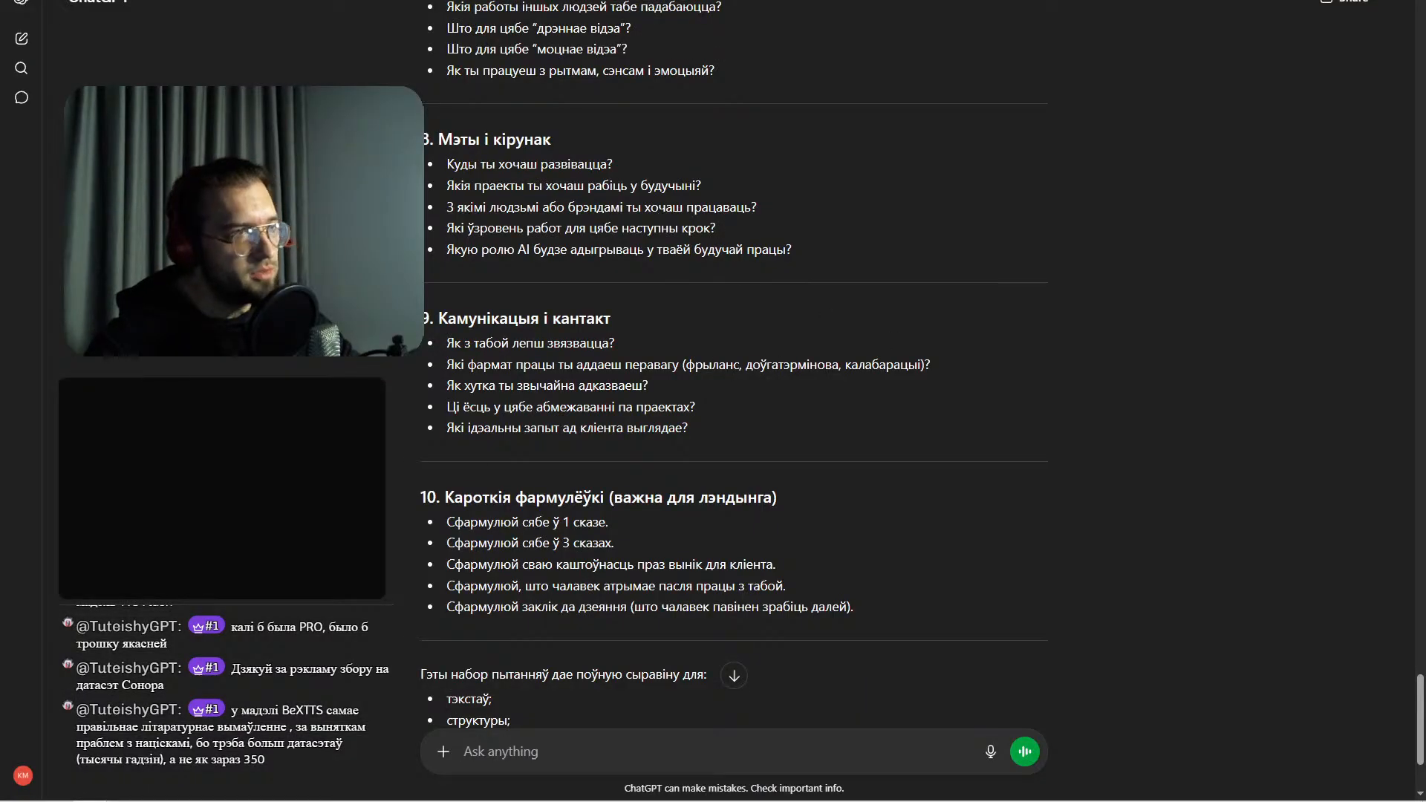
key(alt+Tab)
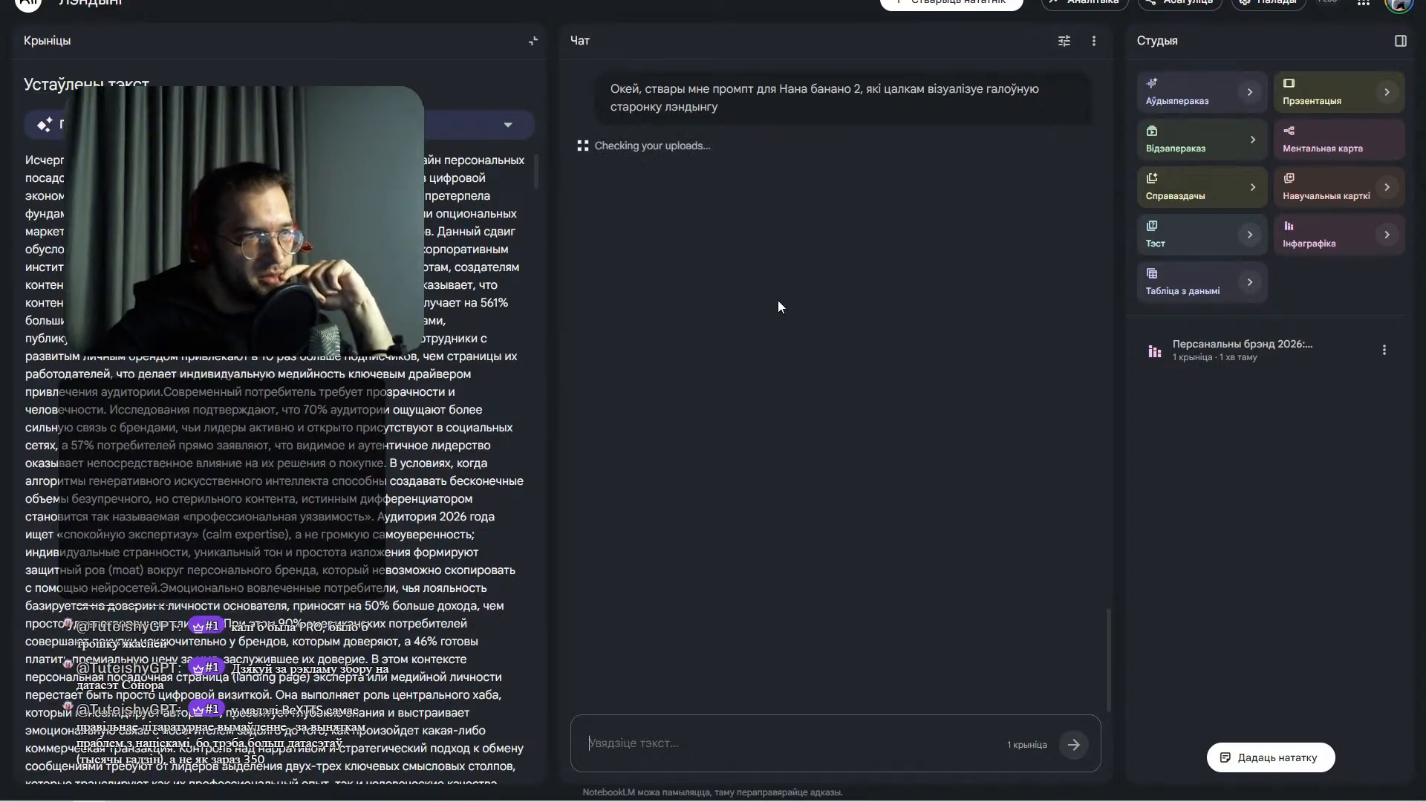
scroll(780, 301, up, 3)
scroll(834, 328, up, 5)
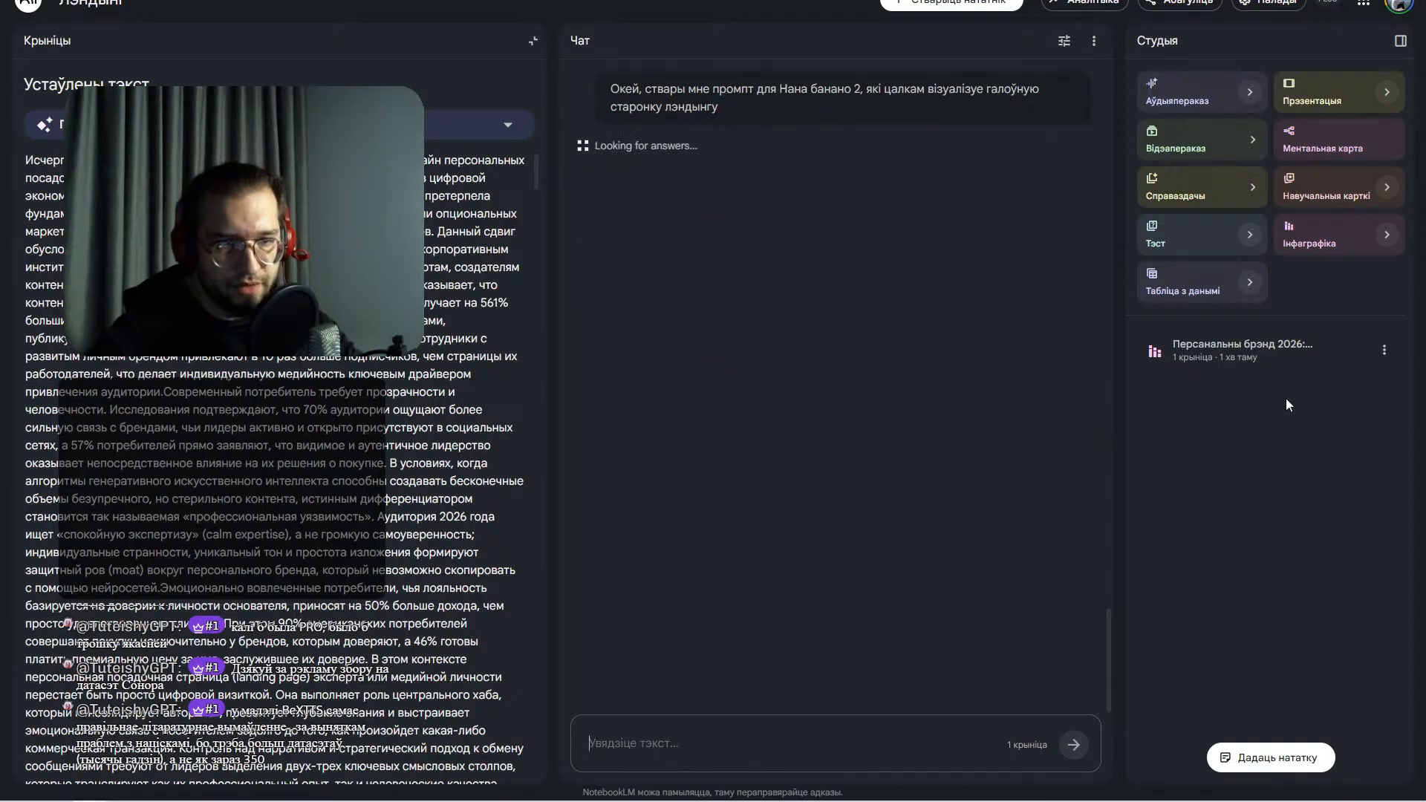
- While the prompt request is processing, reread the previous NotebookLM answer from the Bento grid block through social proof and the Mobile-First interface
click(312, 0)
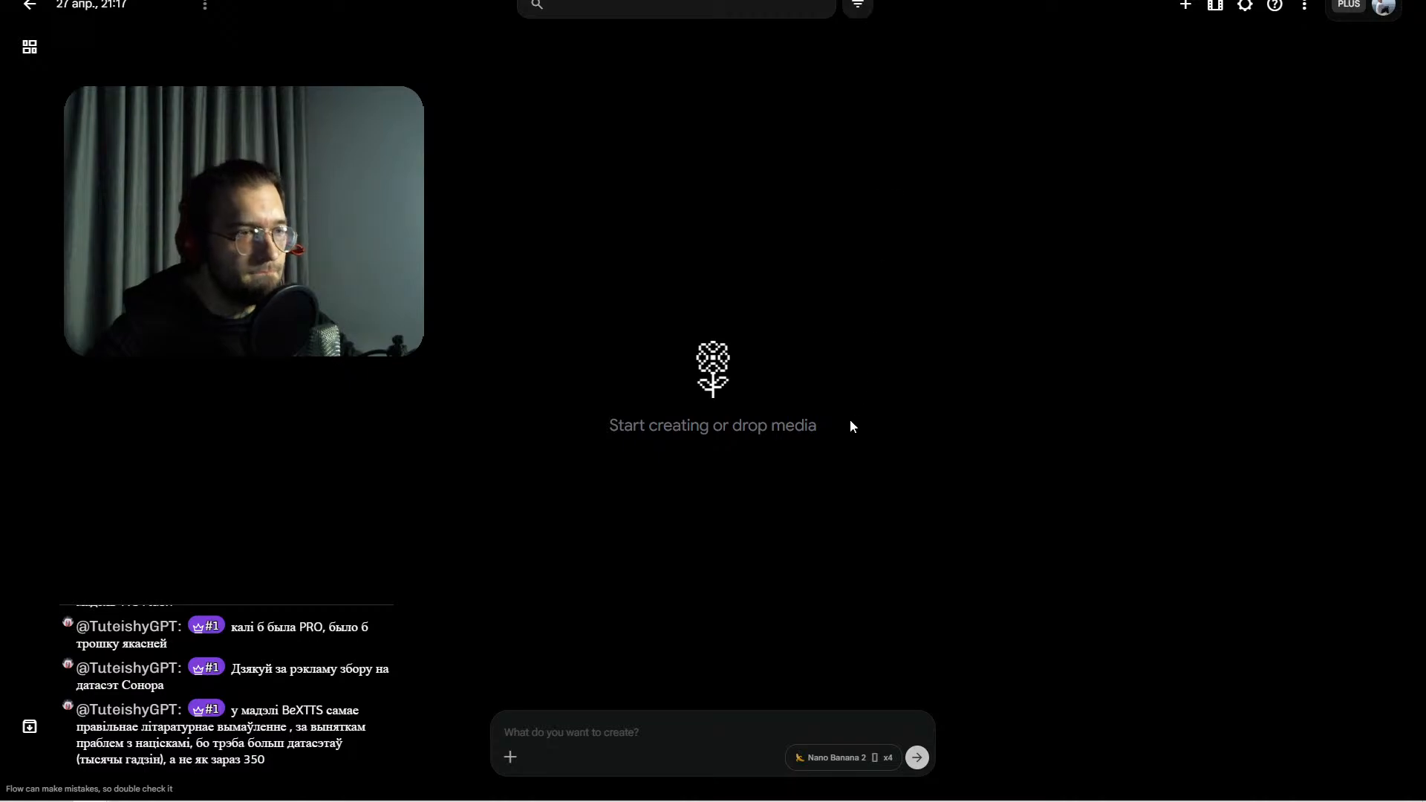
key(ctrl+shift+Tab)
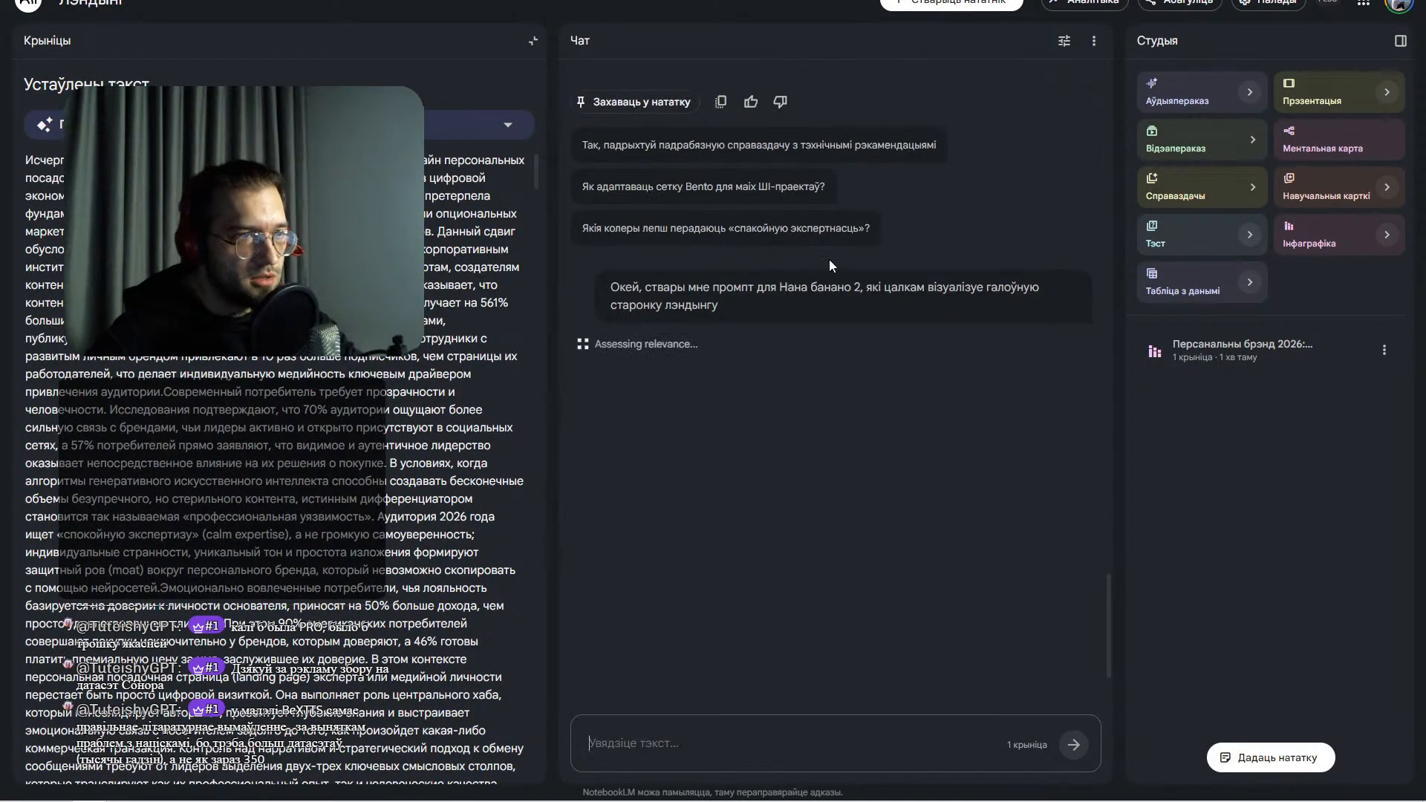
scroll(977, 290, up, 3)
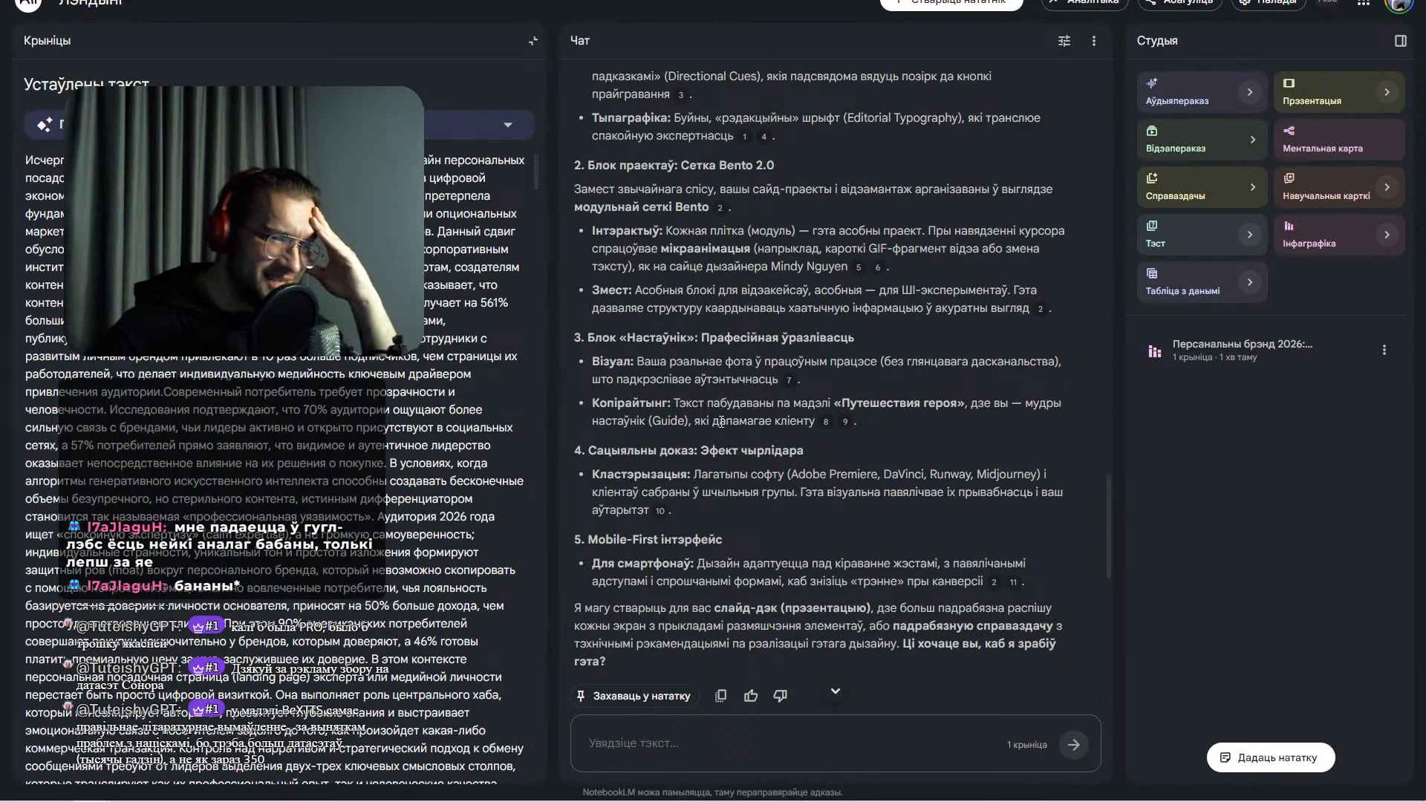
mouse_move(827, 424)
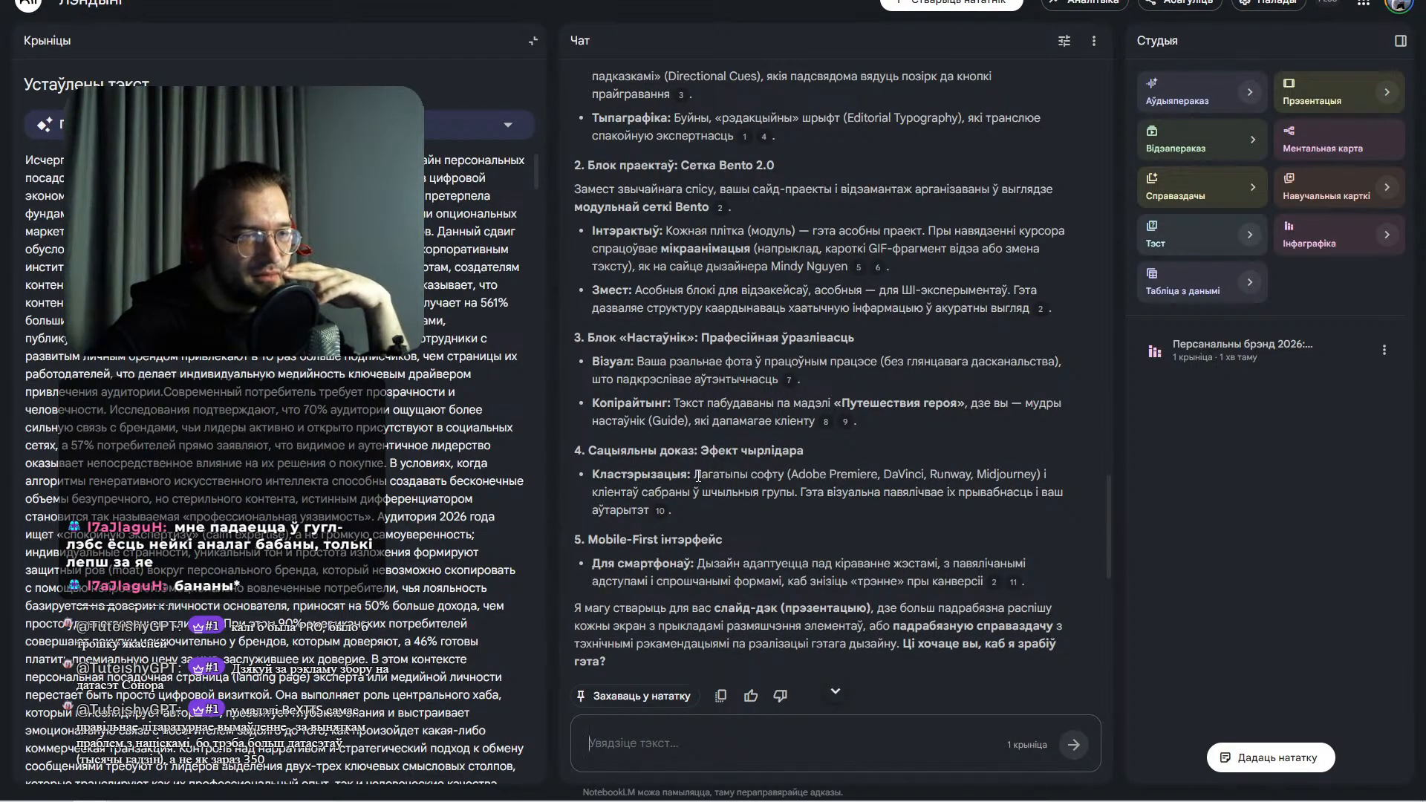
drag(698, 476, 934, 495)
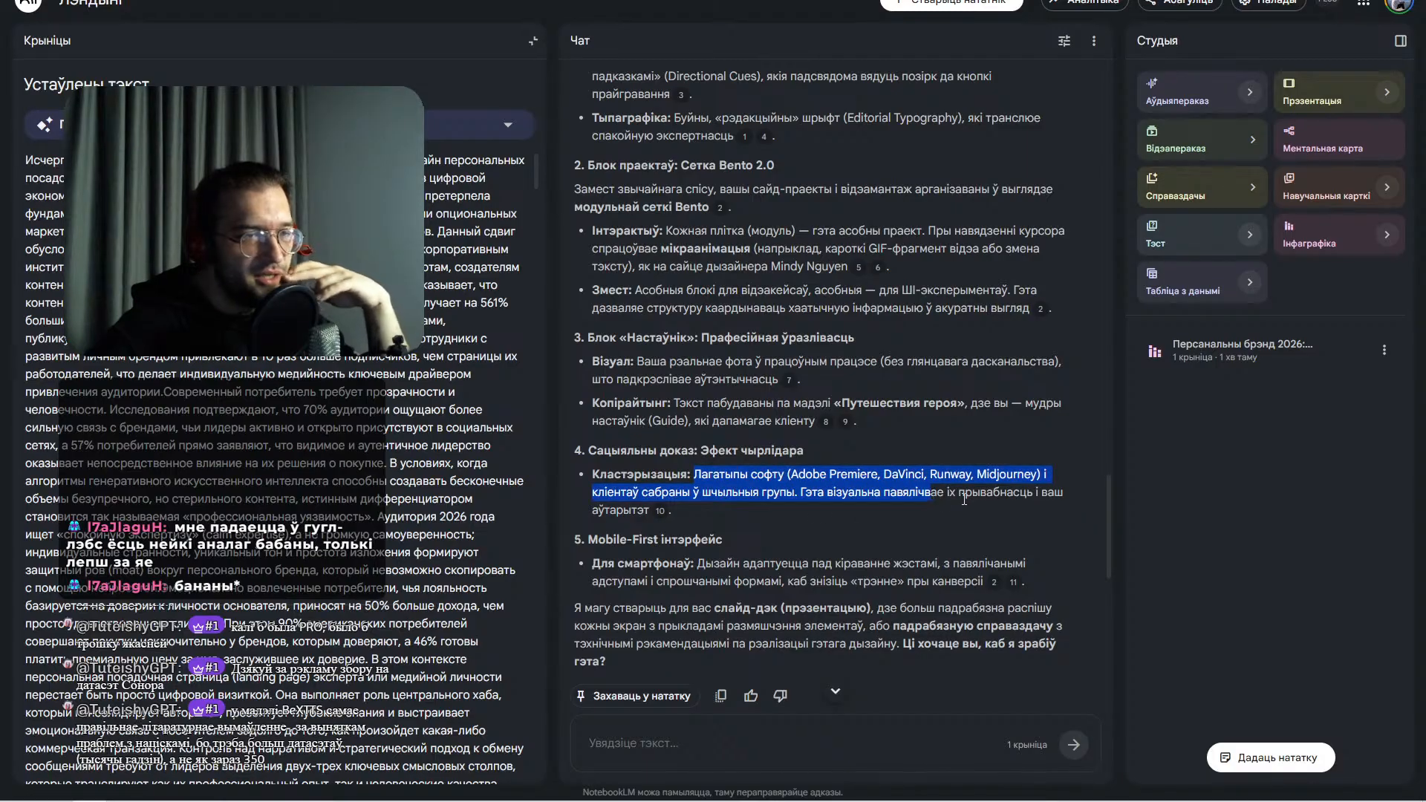
click(826, 515)
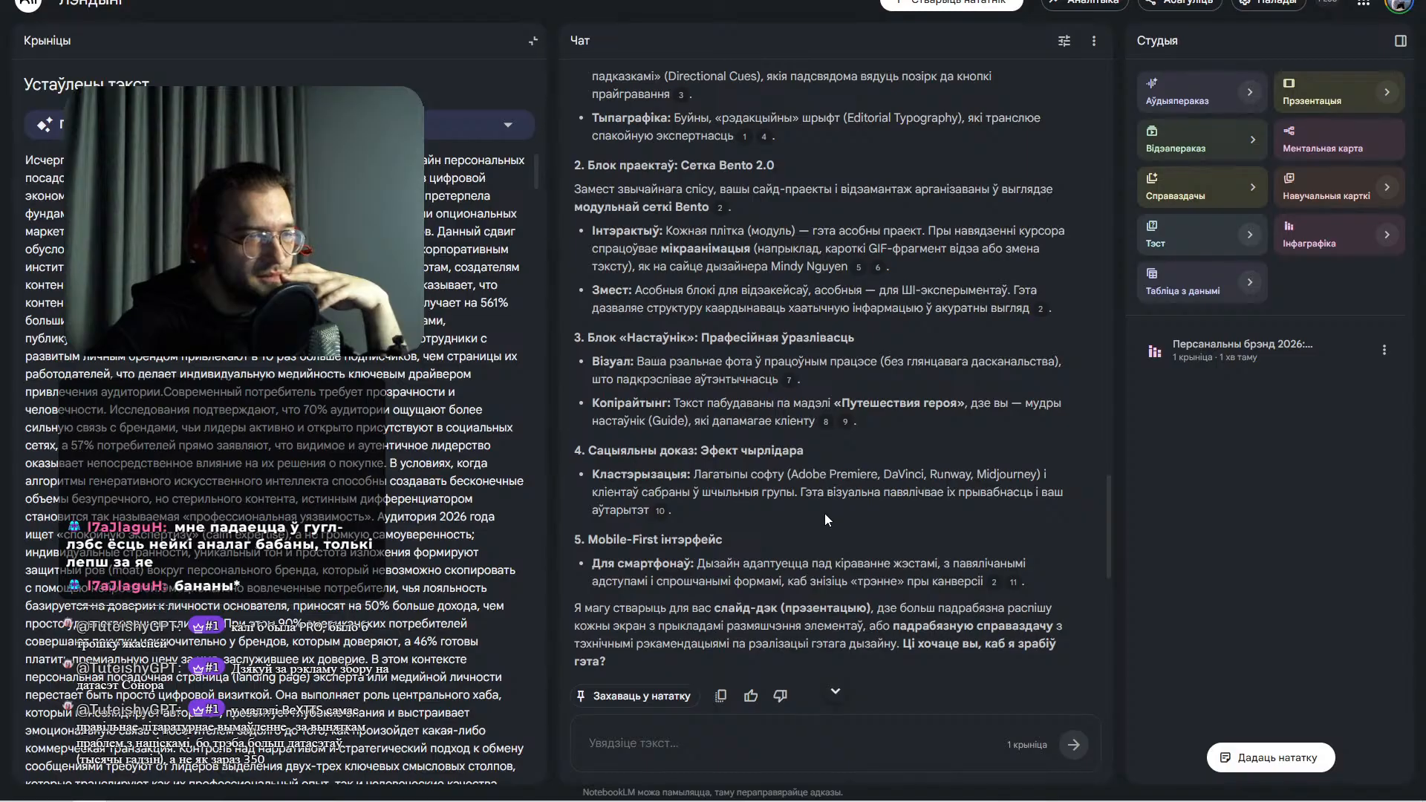
scroll(824, 514, down, 3)
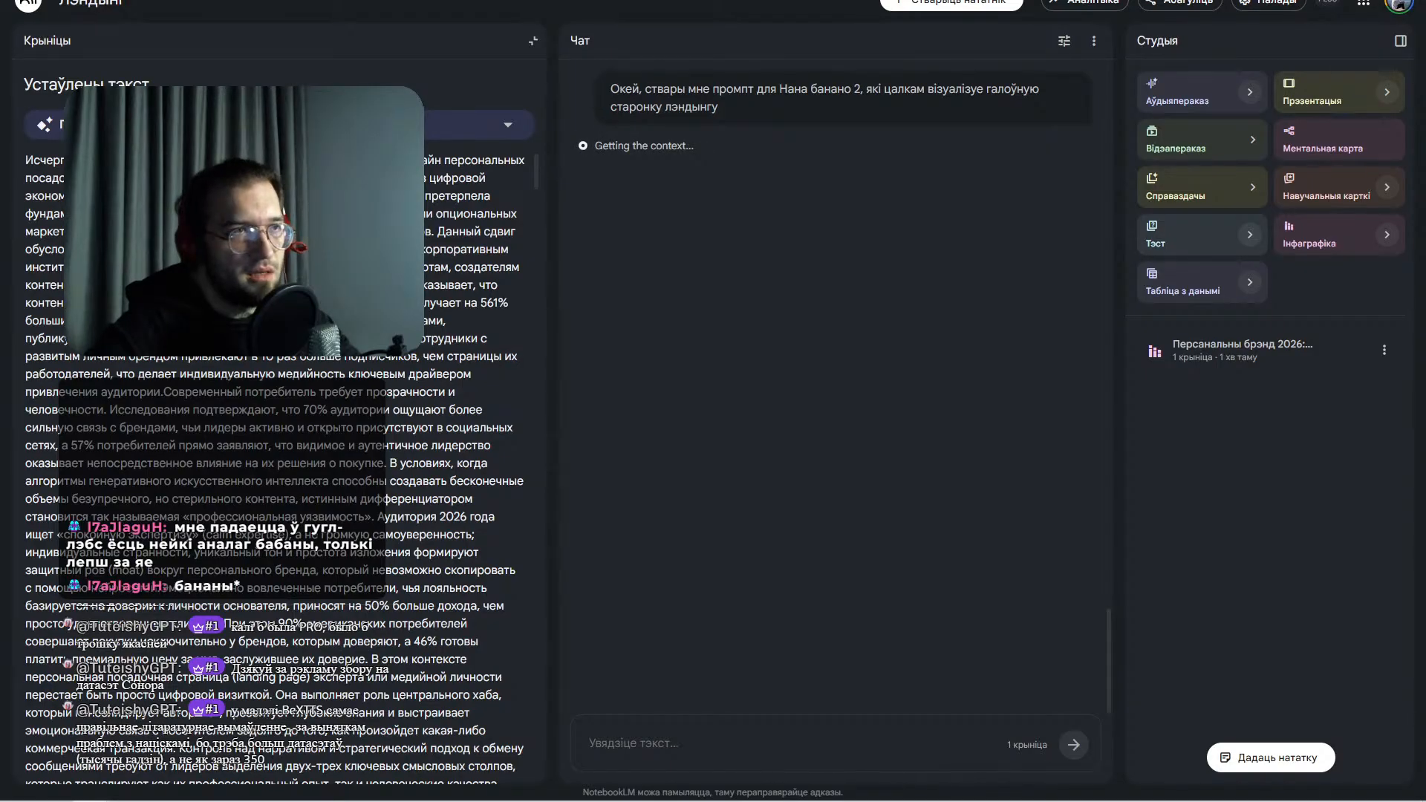
key(ctrl+Tab)
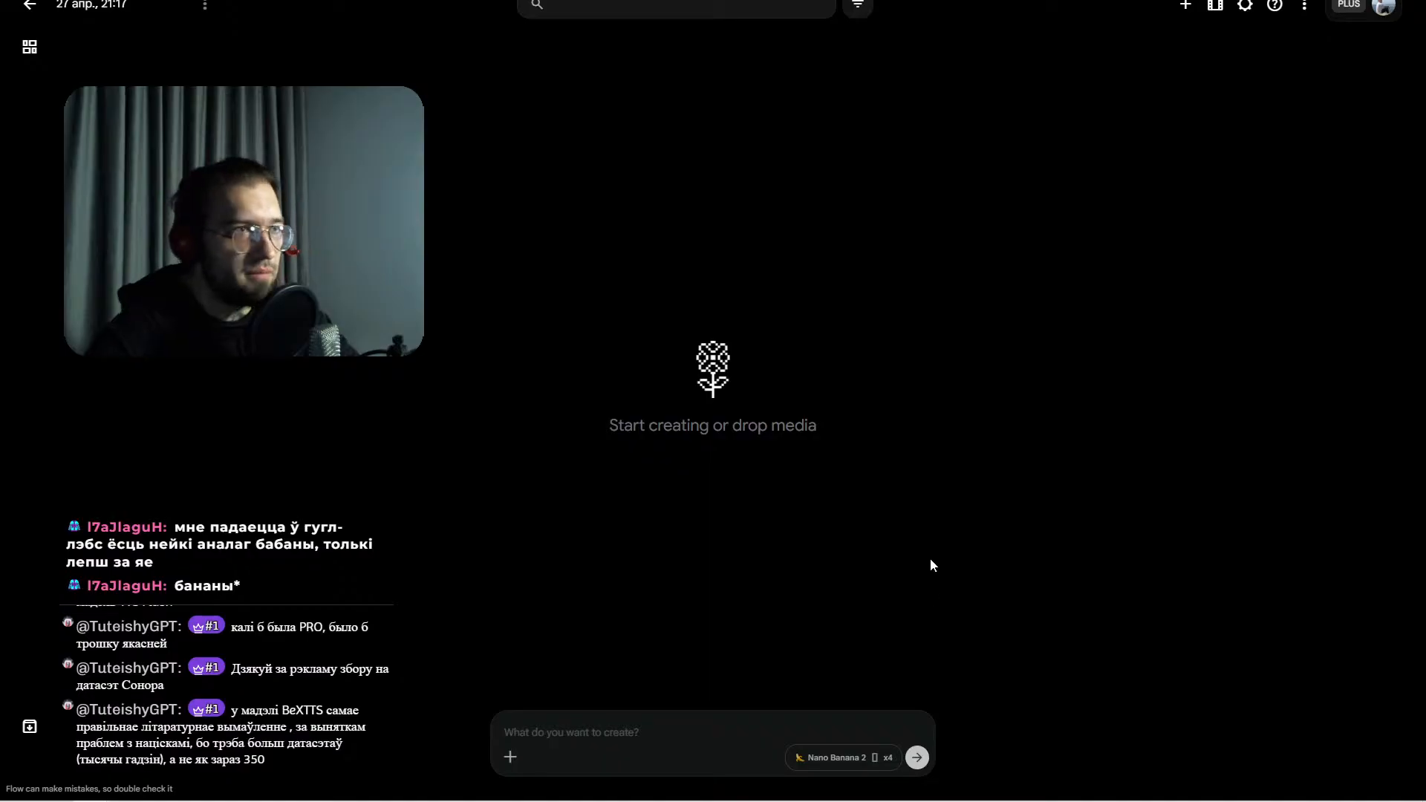
key(ctrl+Tab)
key(ctrl+shift+Tab)
key(ctrl+shift+Tab)
key(ctrl+shift+Tab)
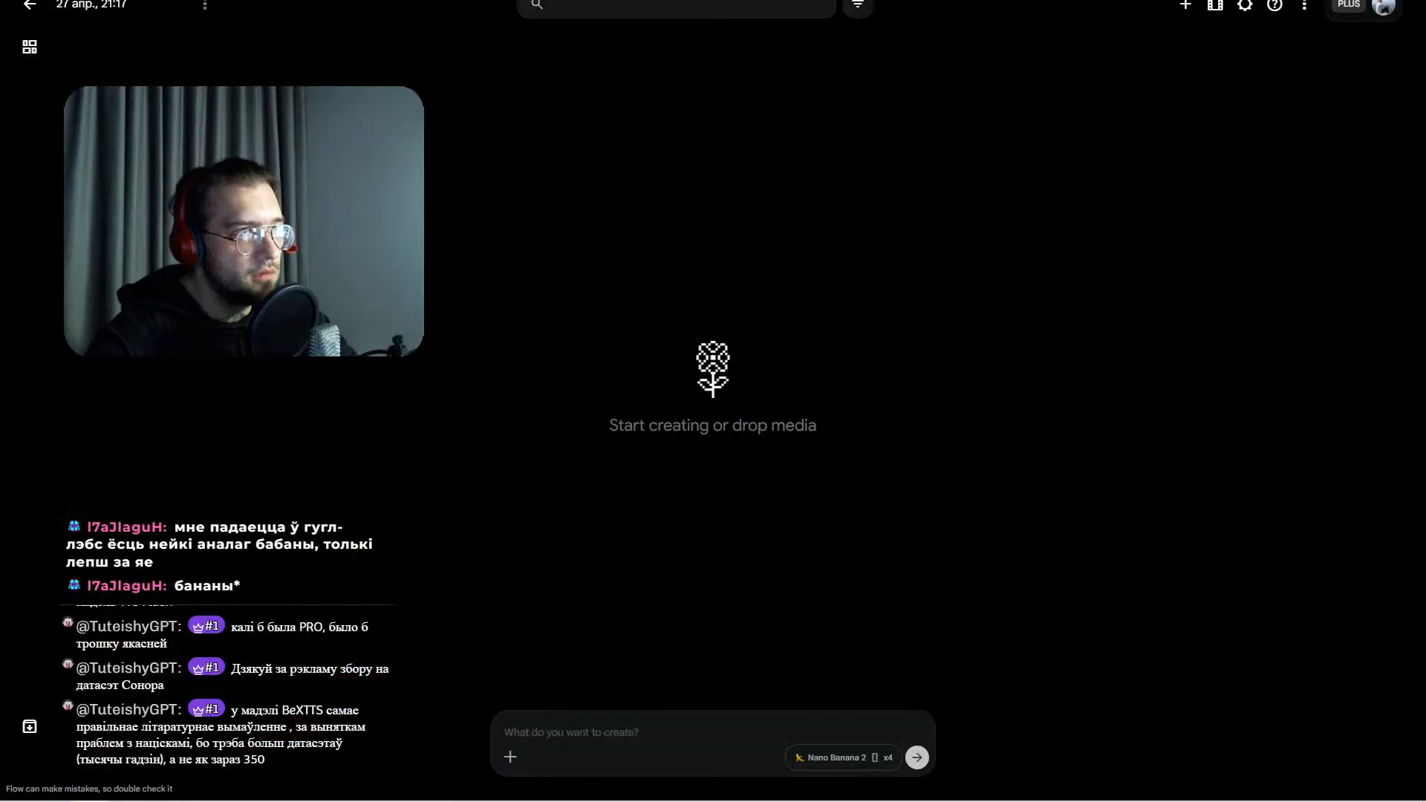
scroll(743, 305, up, 3)
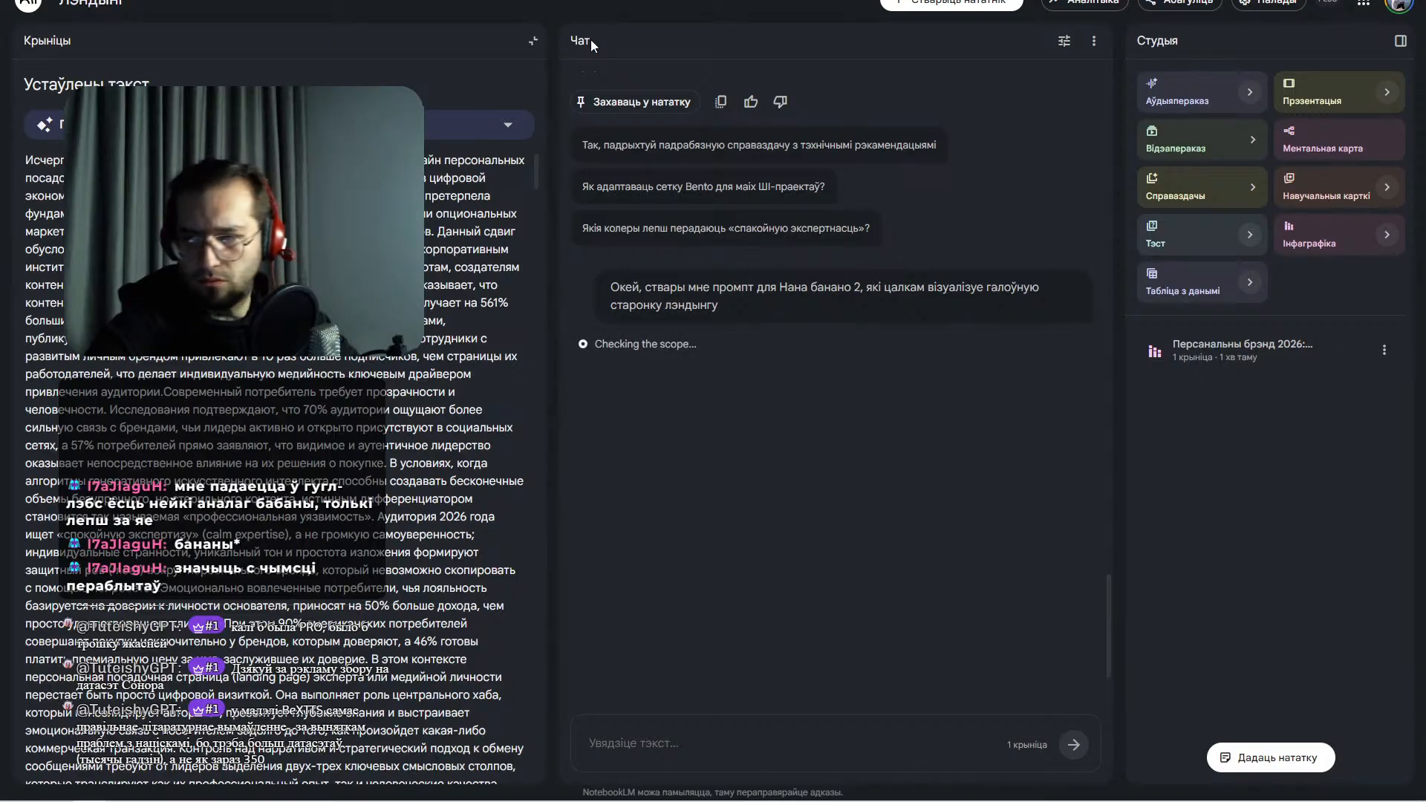
- Switch to the ChatGPT landing-page plan, look over its visual assembly section, and return to the NotebookLM chat
key(ctrl+Tab)
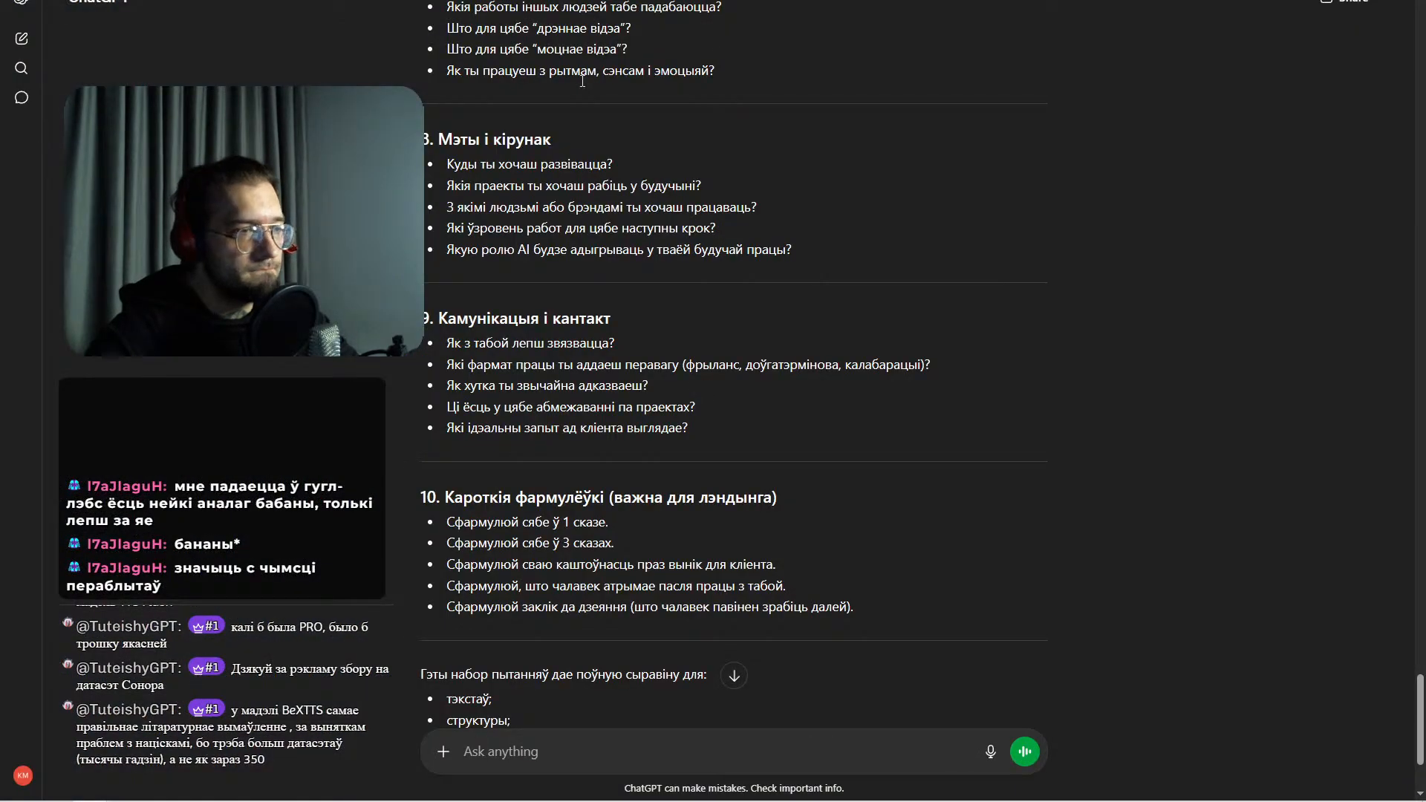
scroll(933, 369, up, 15)
scroll(943, 376, down, 10)
scroll(947, 382, up, 5)
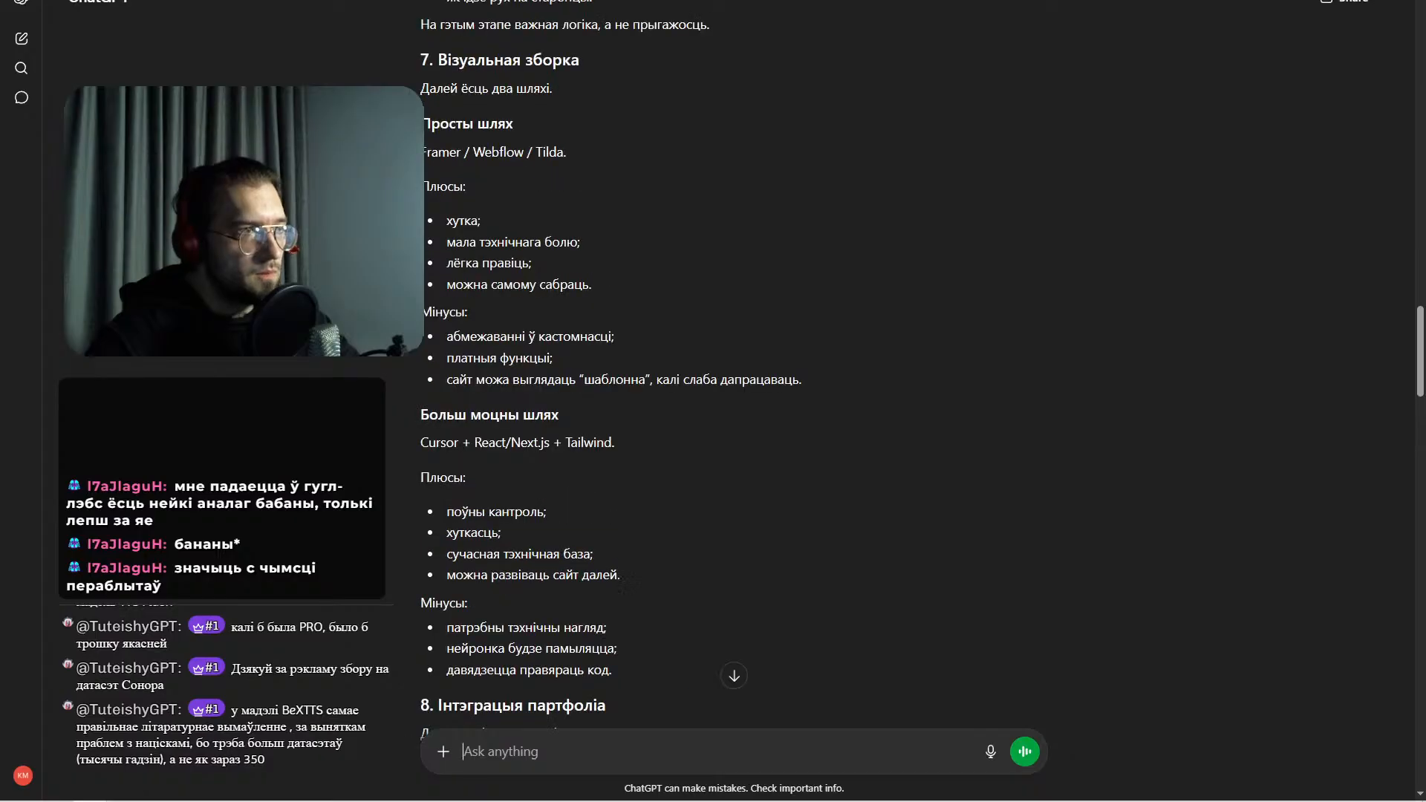
click(722, 1)
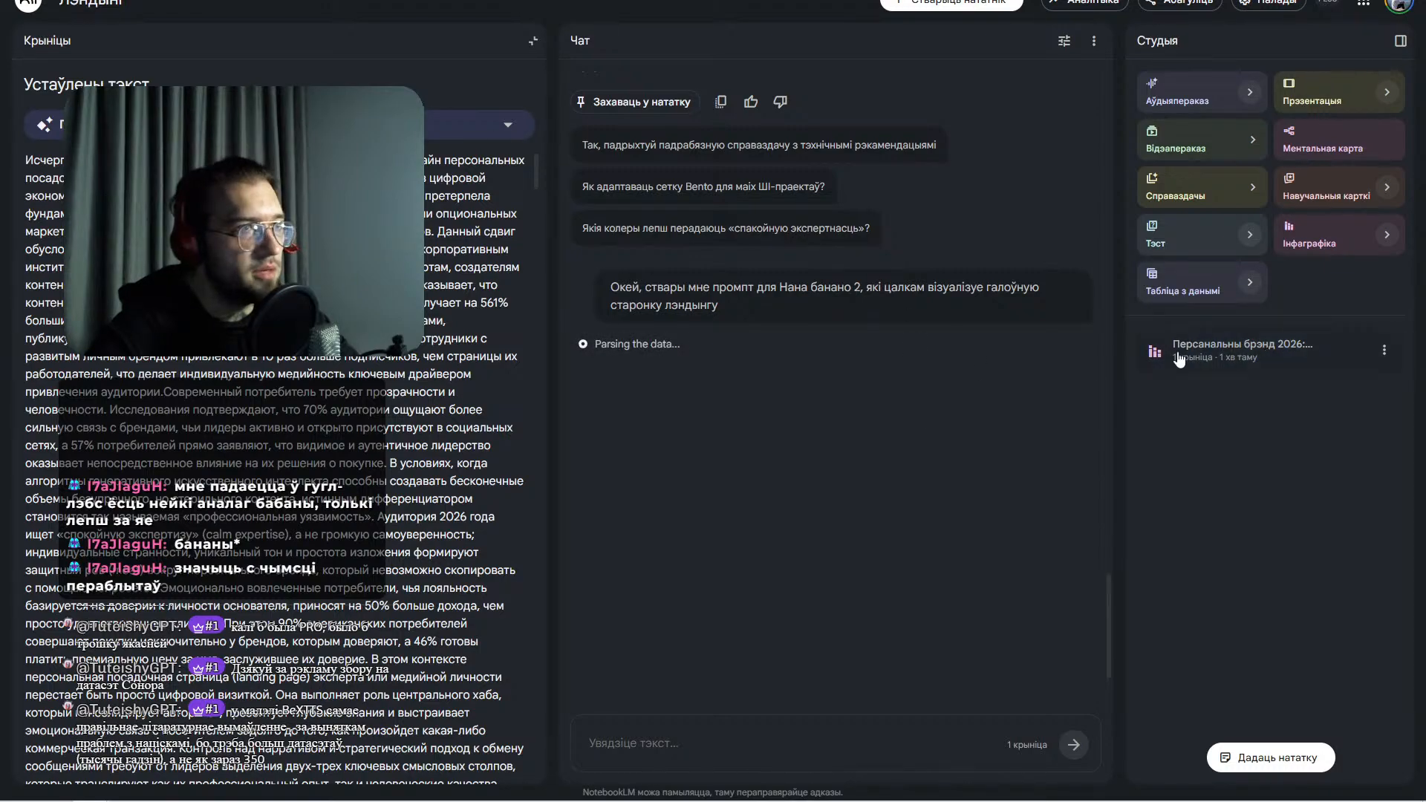
right_click(1231, 370)
click(1365, 518)
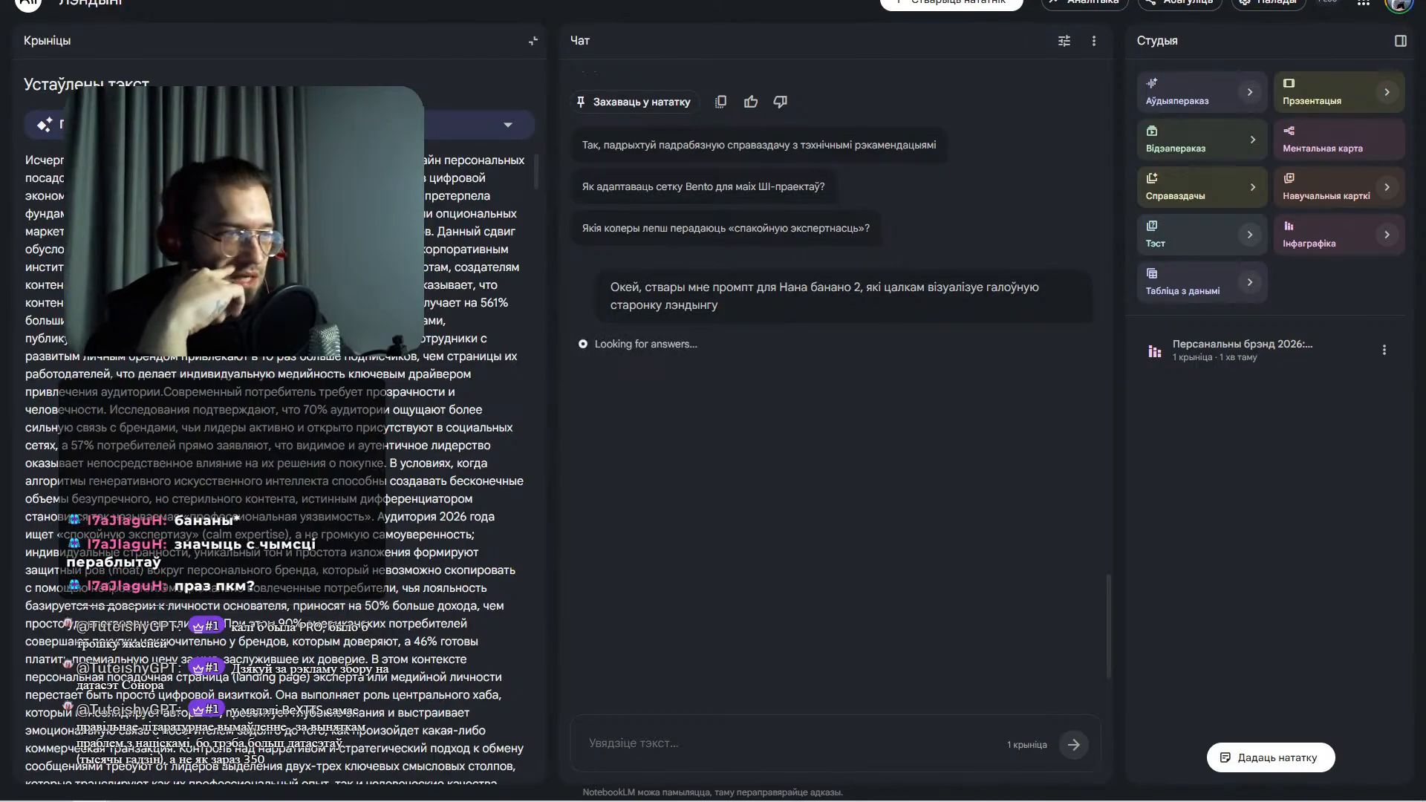
right_click(1262, 366)
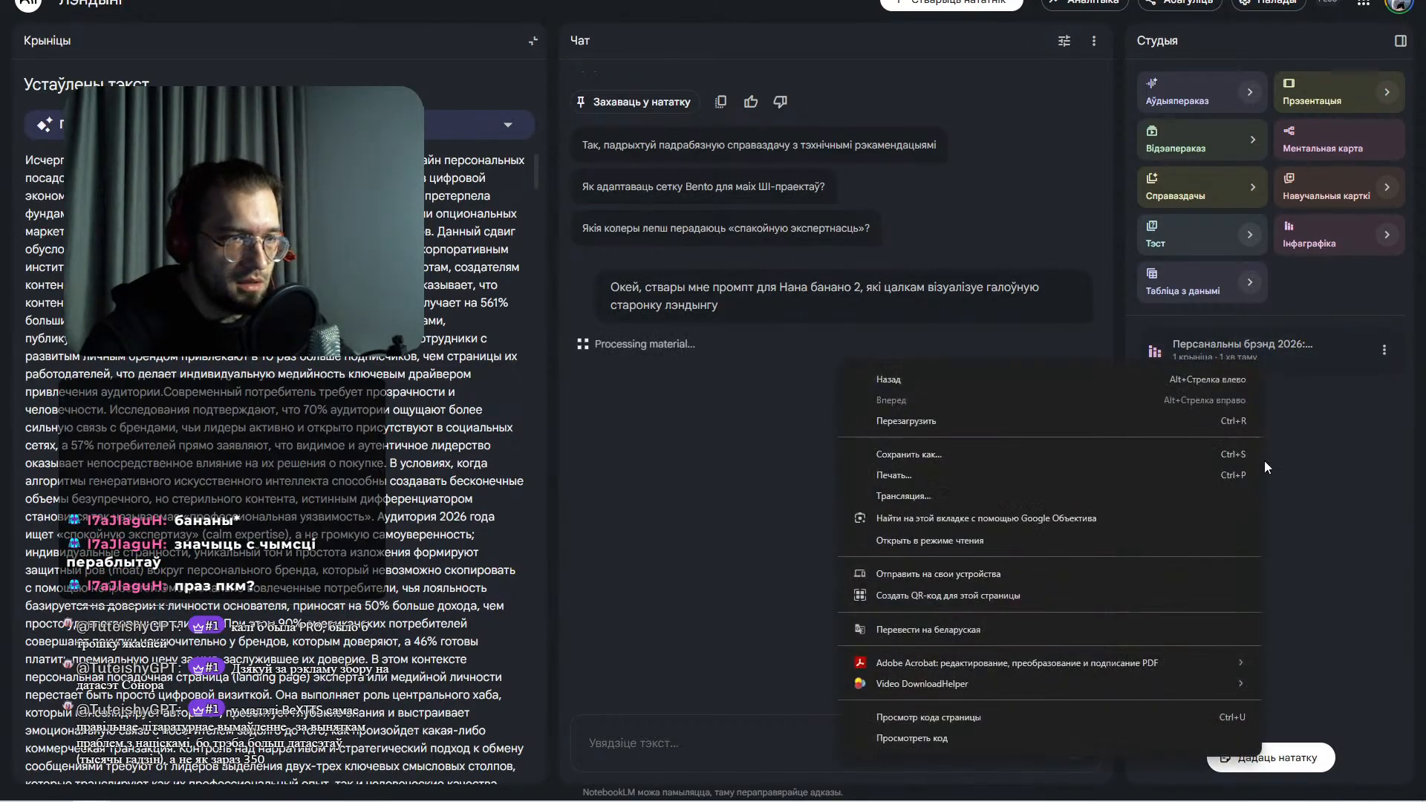
click(1310, 507)
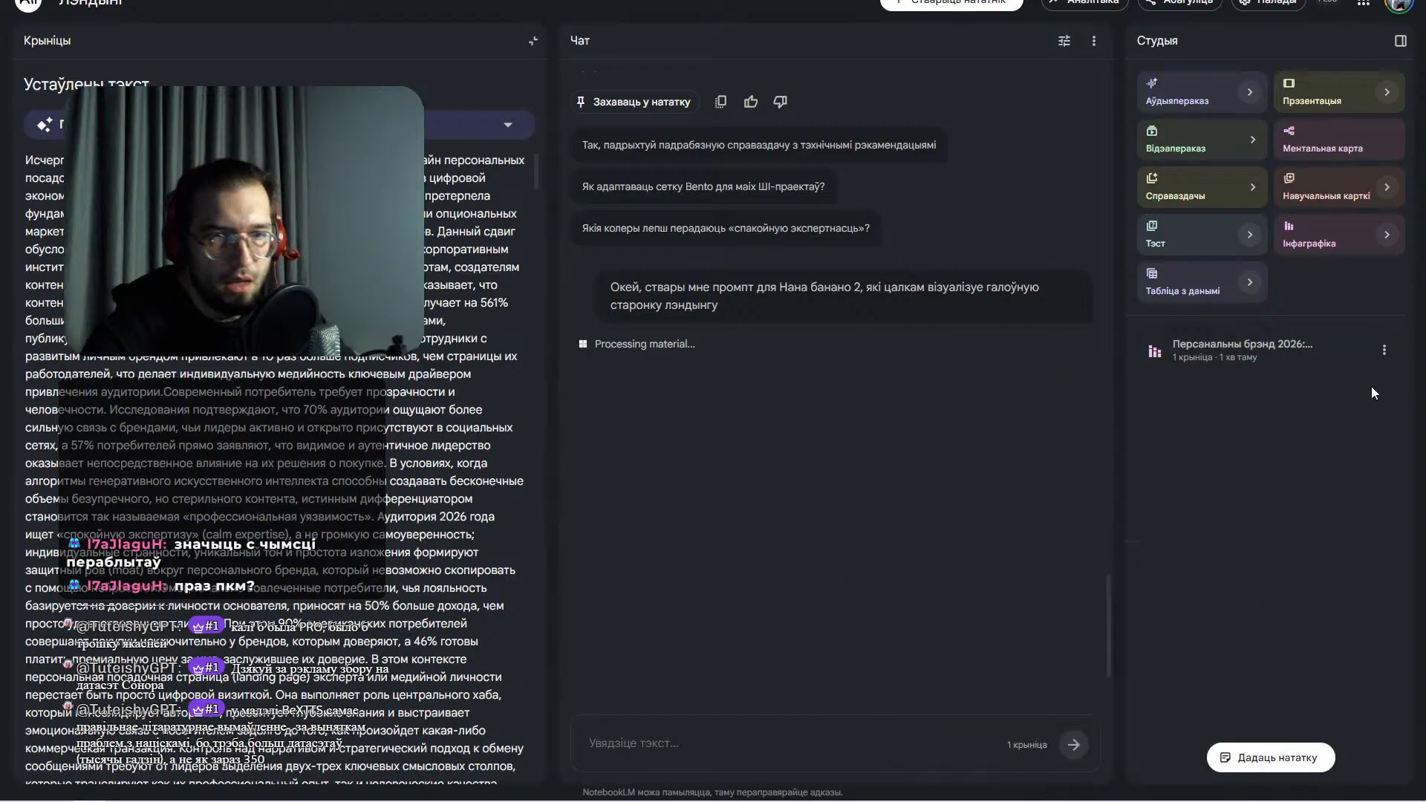
click(1384, 349)
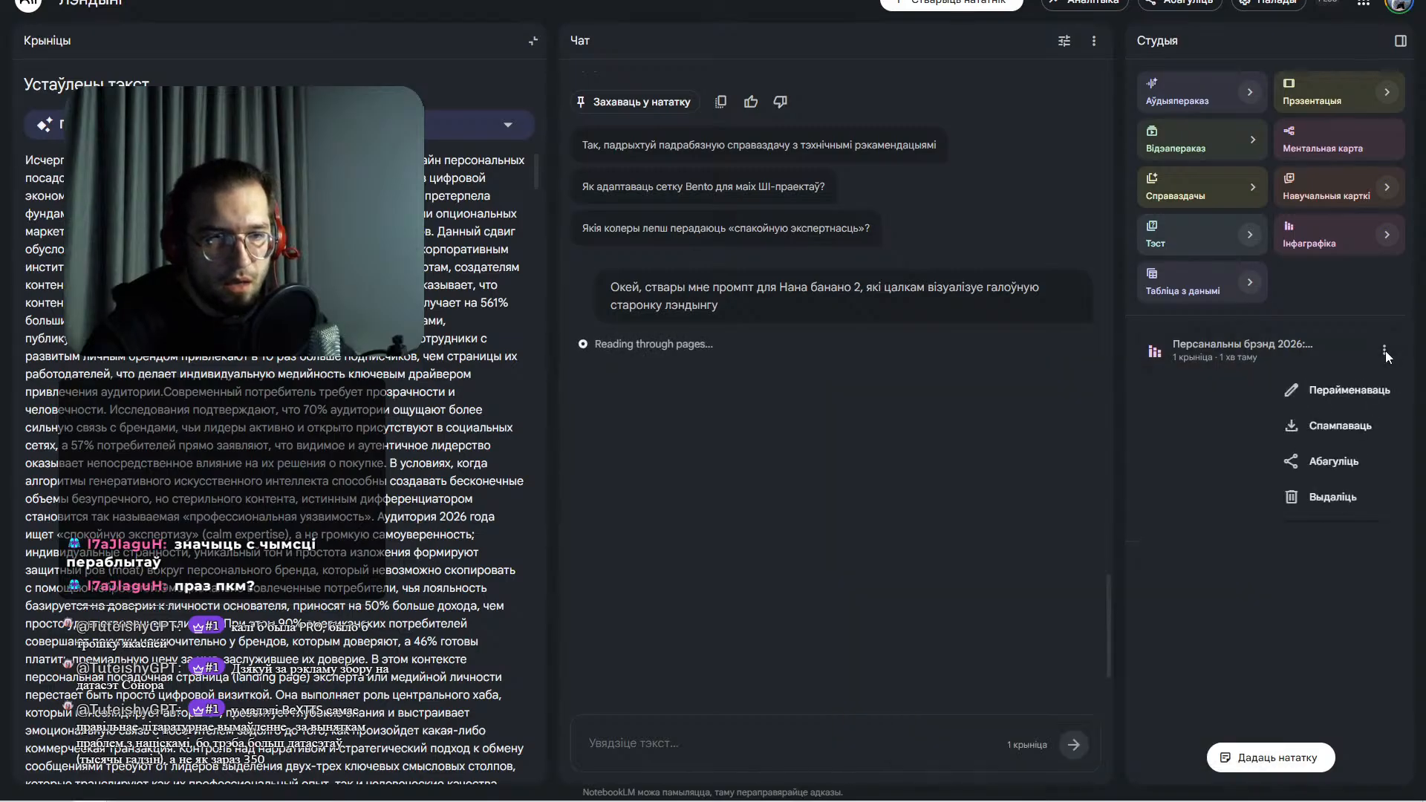
click(1230, 453)
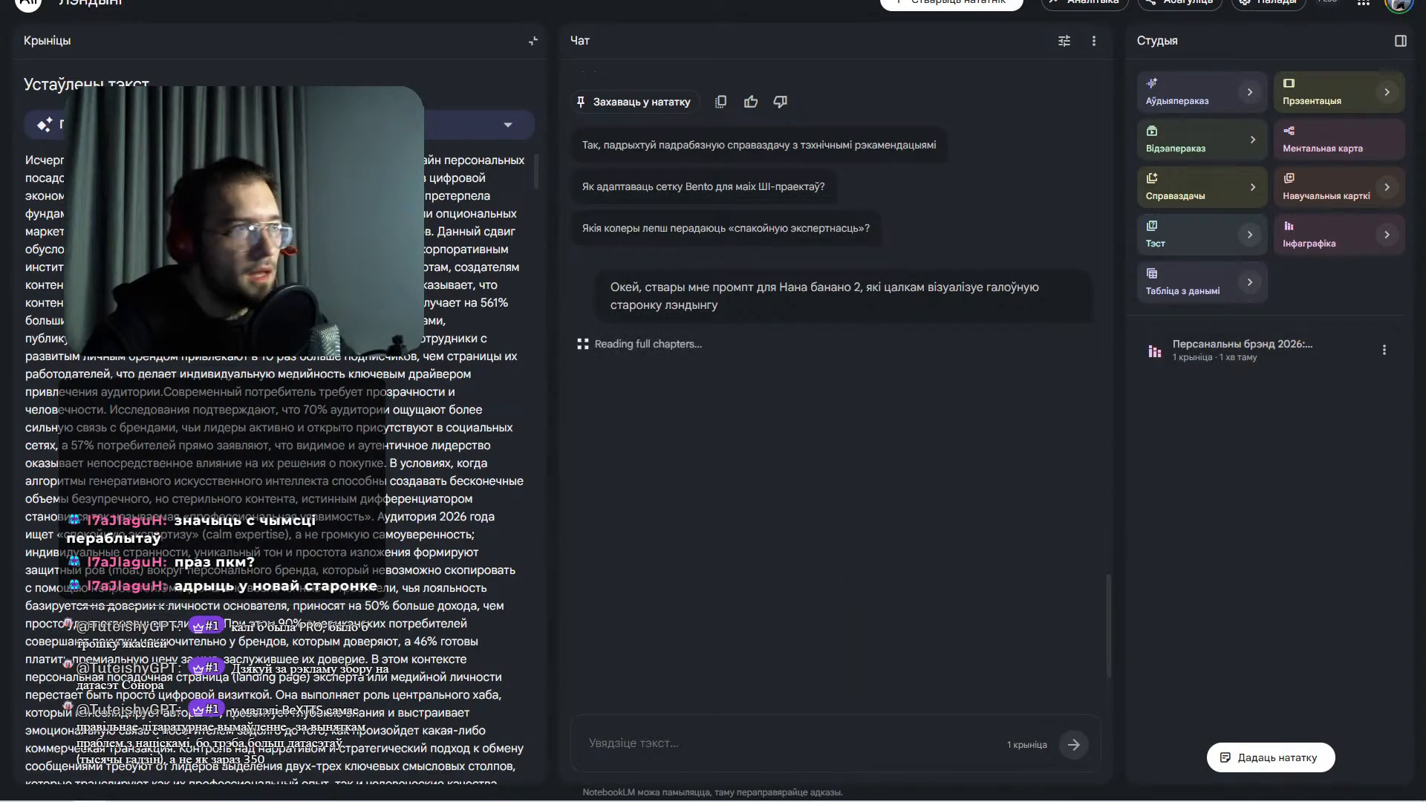
- Open the «Лэндынг» NotebookLM notebook again in a browser tab other than the one awaiting the chat reply
key(ctrl+Tab)
key(ctrl+Tab)
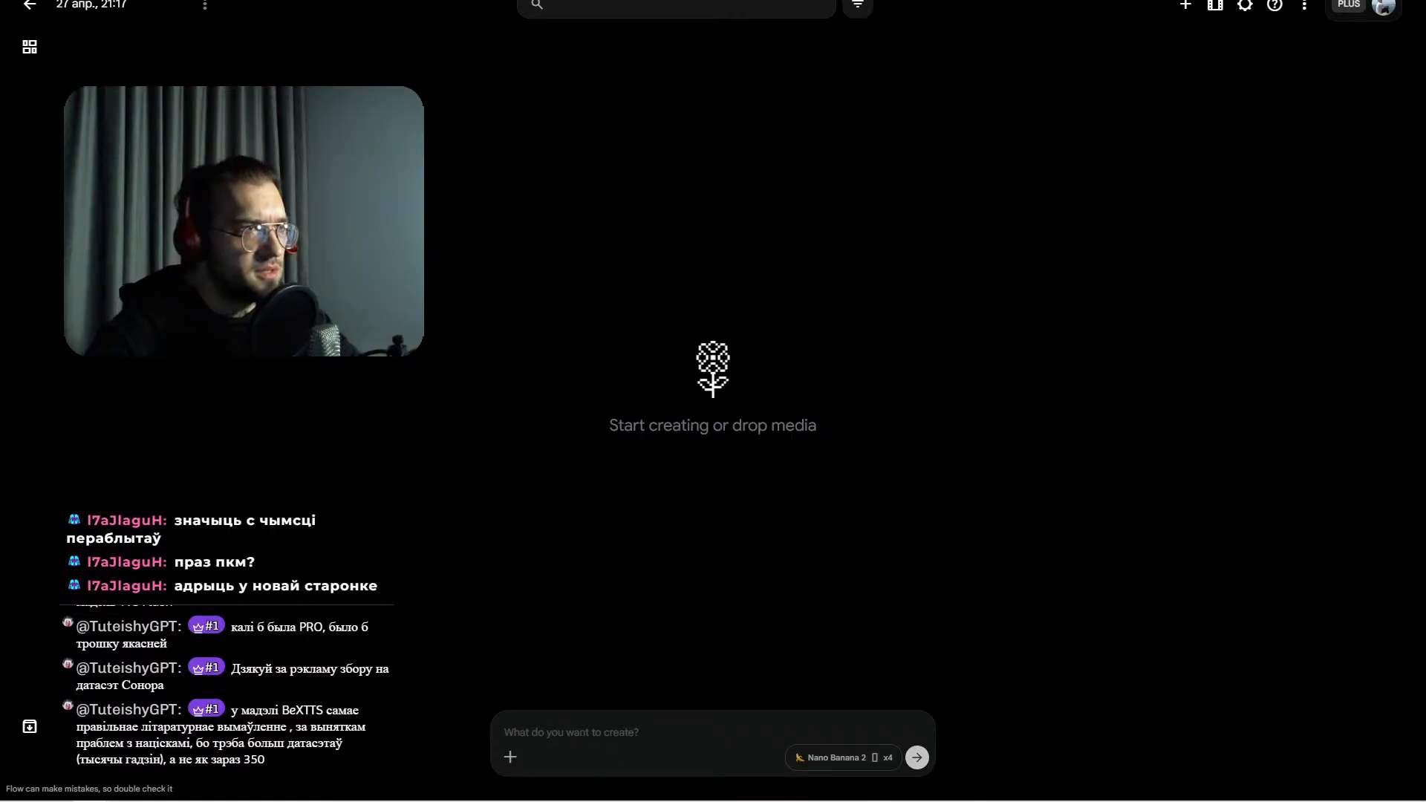
key(ctrl+shift+Tab)
key(ctrl+l)
key(super+space)
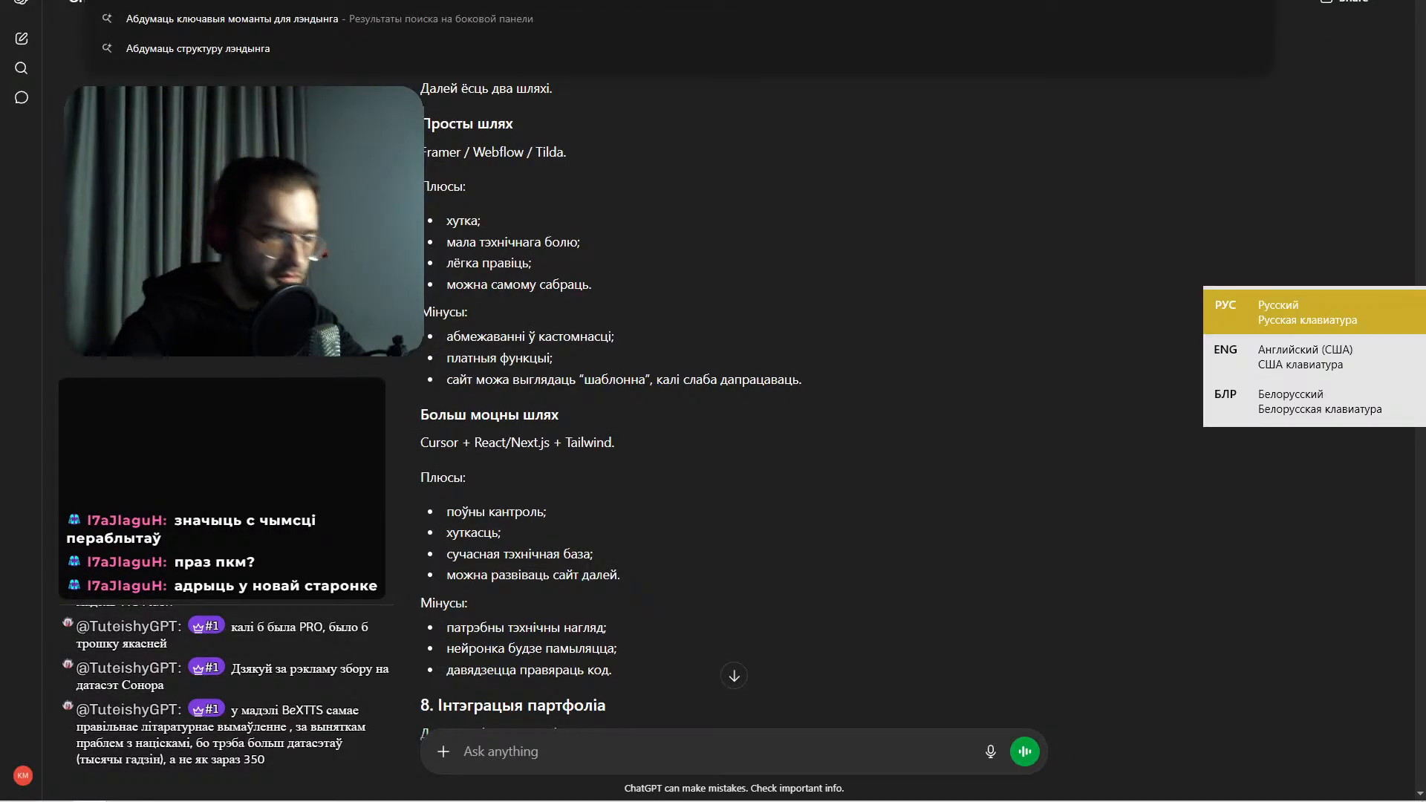
text(miro)
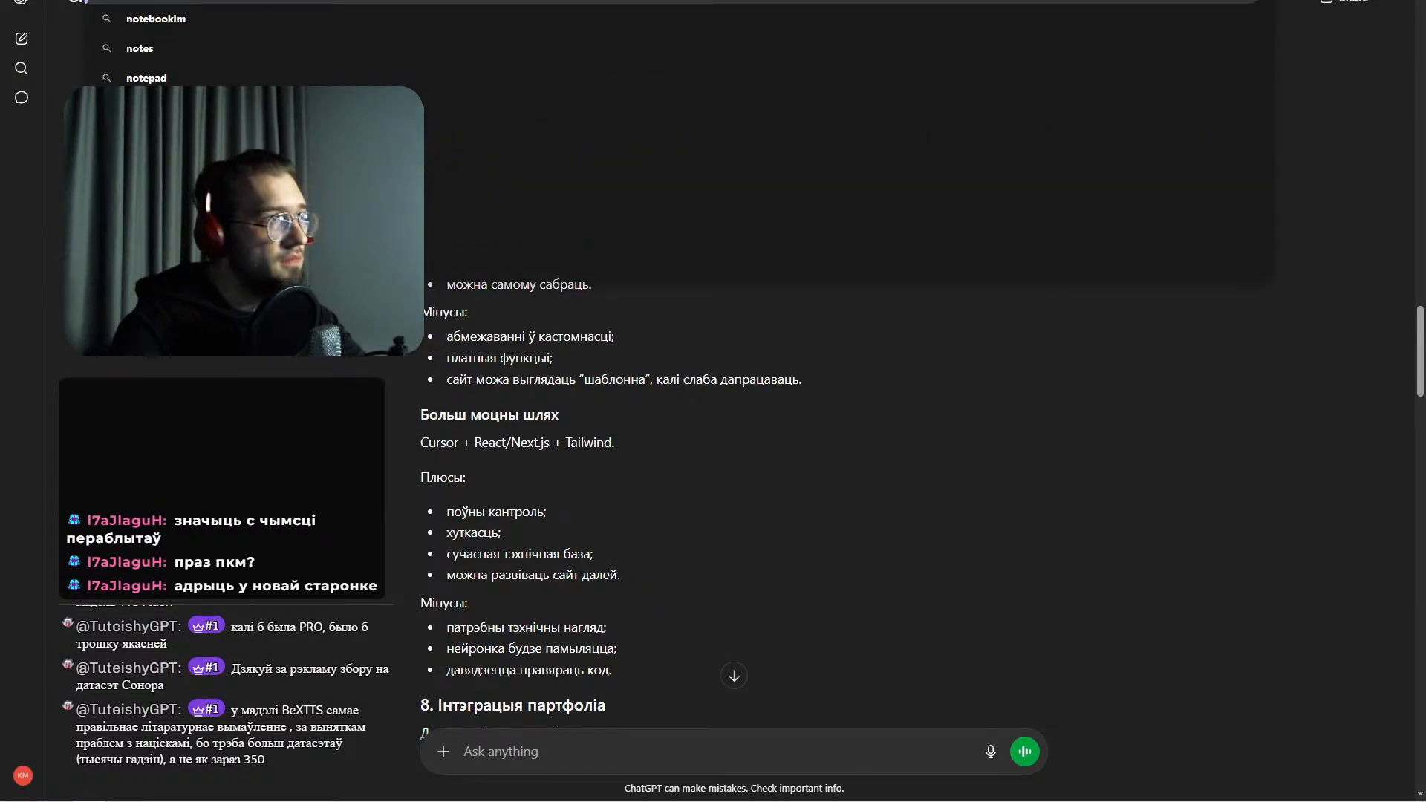
key(Escape)
key(ctrl+l)
text(notebook)
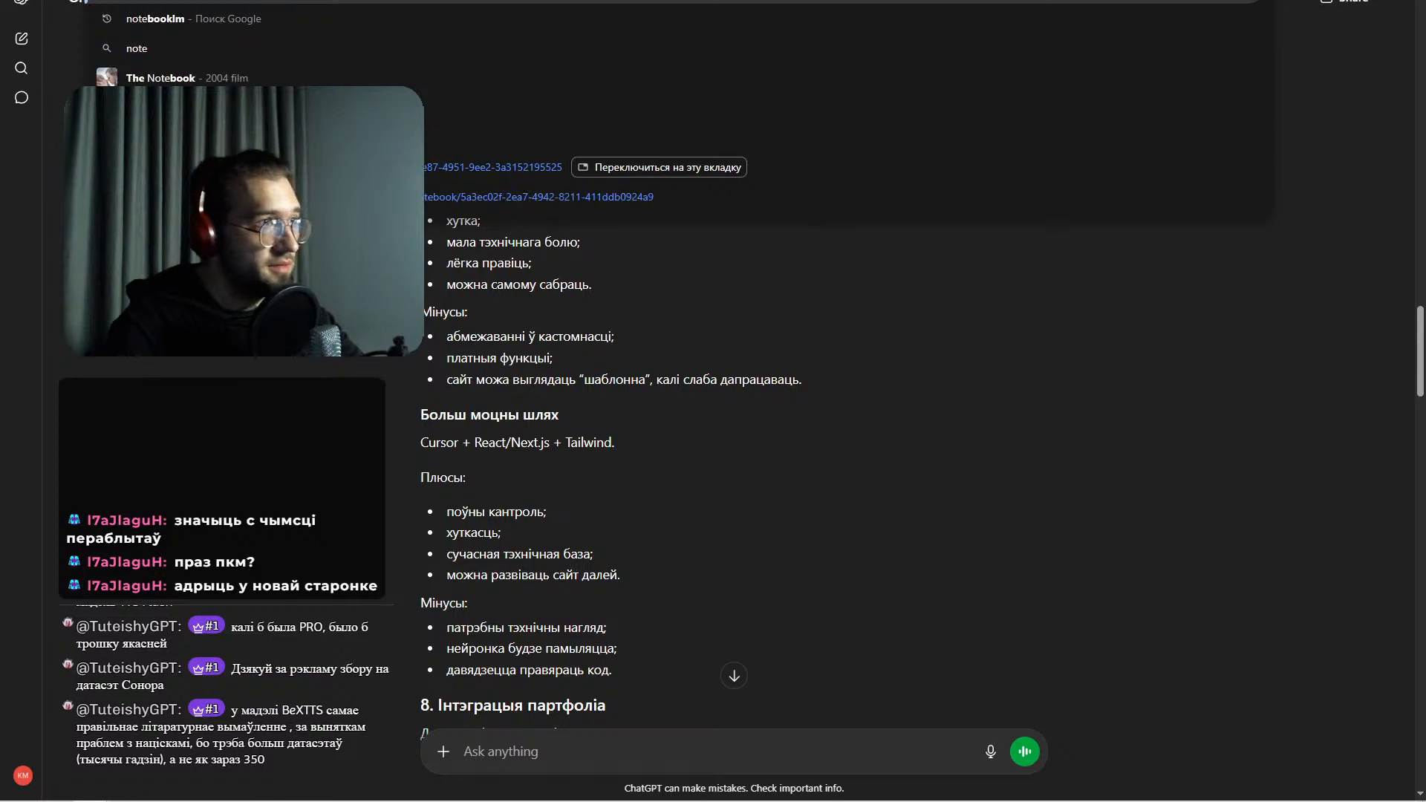
key(Return)
click(505, 223)
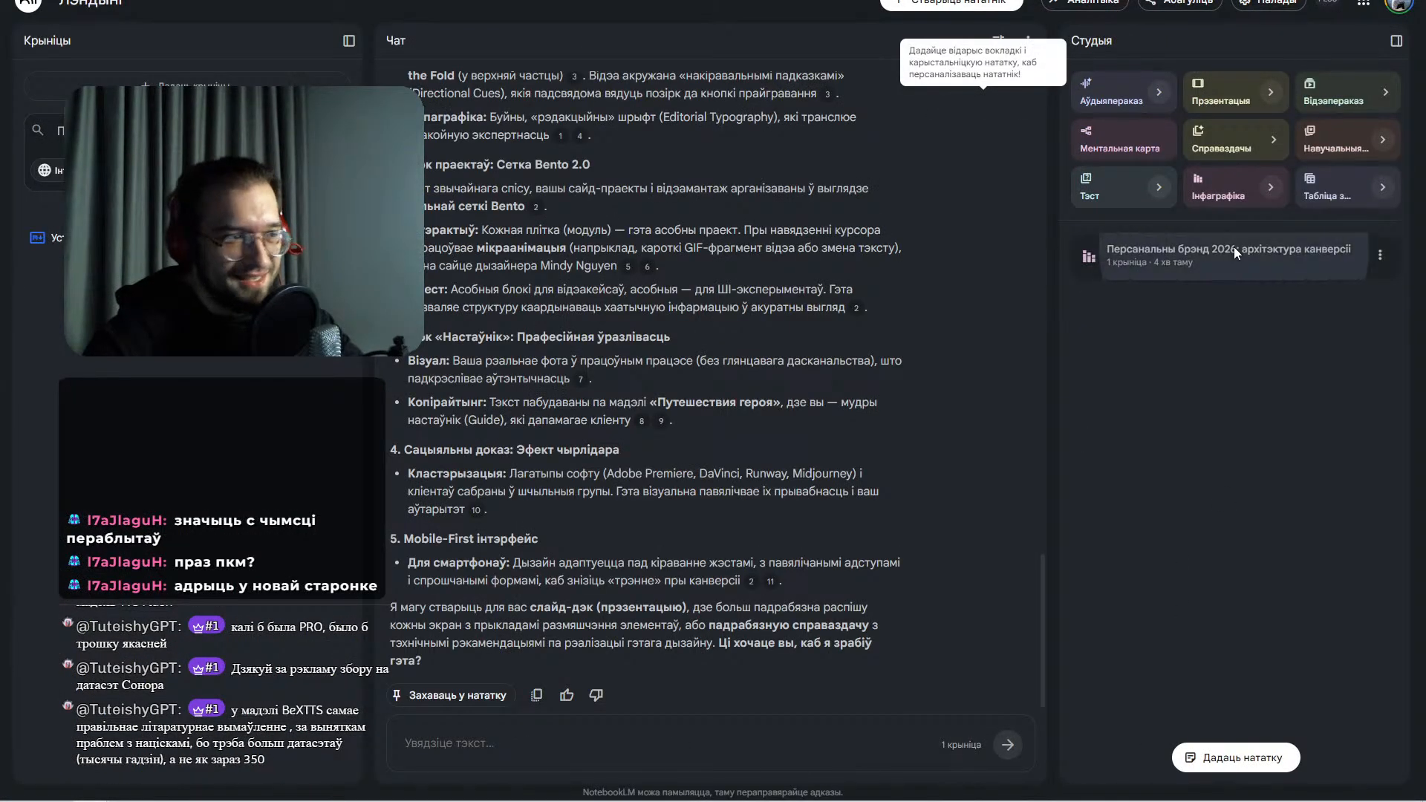
- Open the saved infographic «Персанальны брэнд 2026: архітэктура канверсіі», examine its organic reach card and overall layout up close, and close it
click(1233, 249)
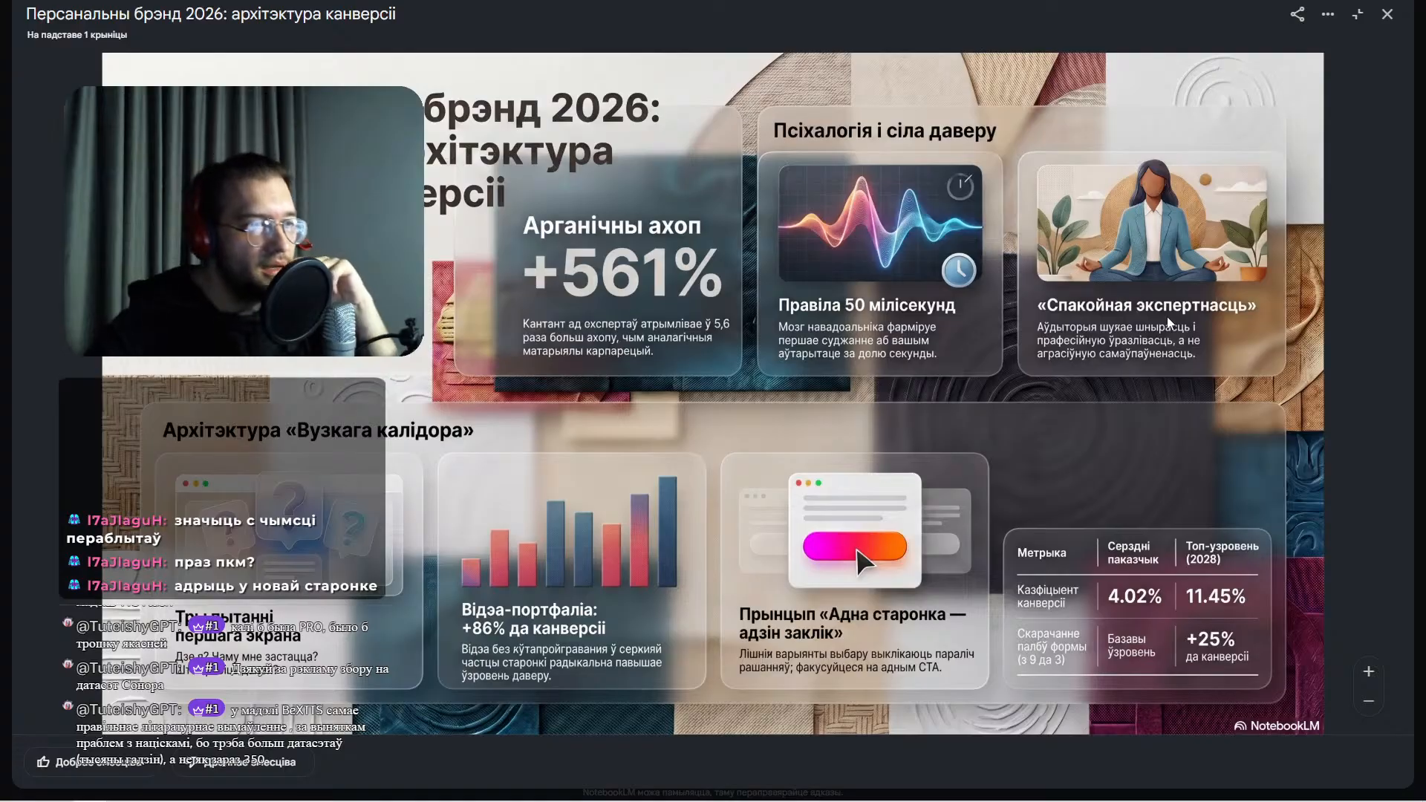
scroll(1358, 381, up, 6)
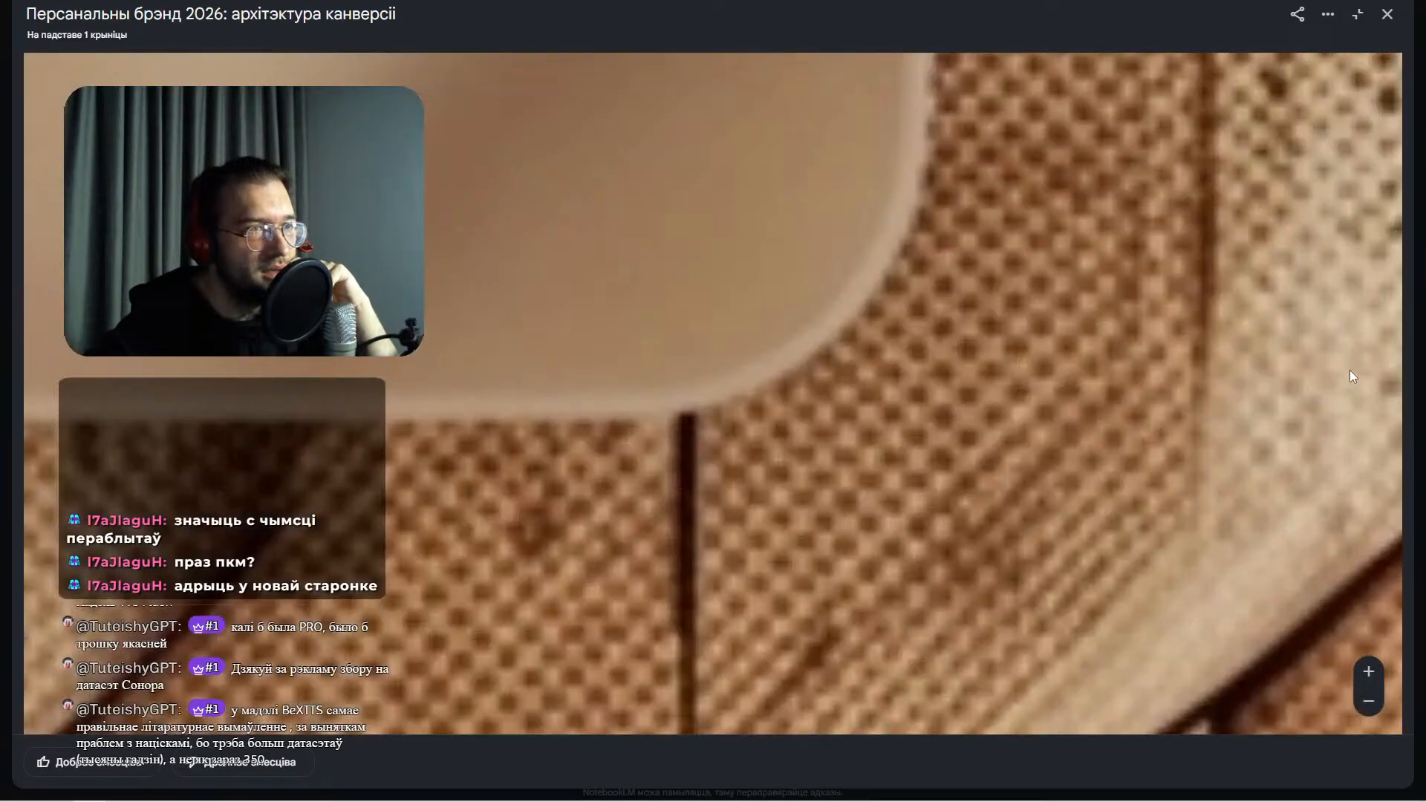
scroll(1351, 378, down, 6)
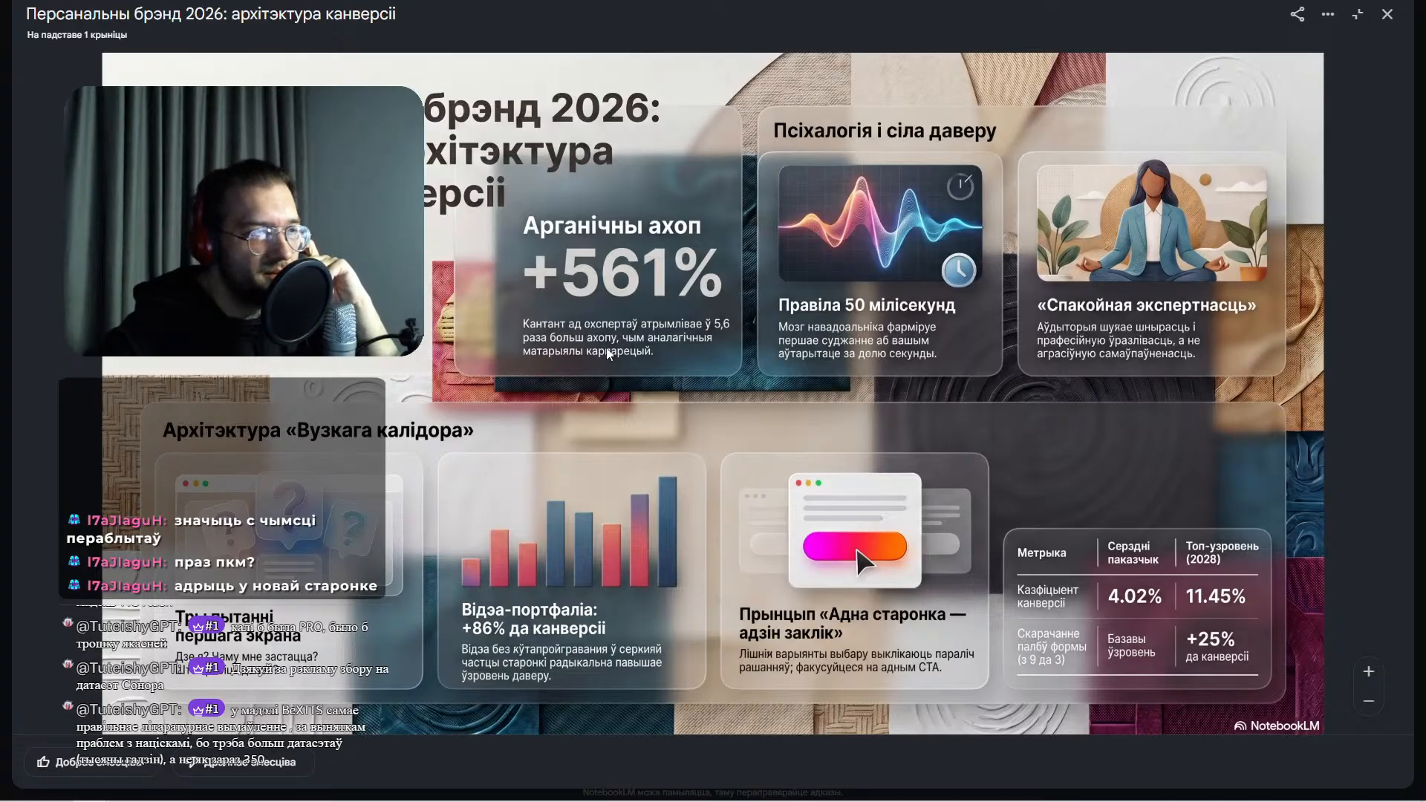
scroll(565, 338, up, 5)
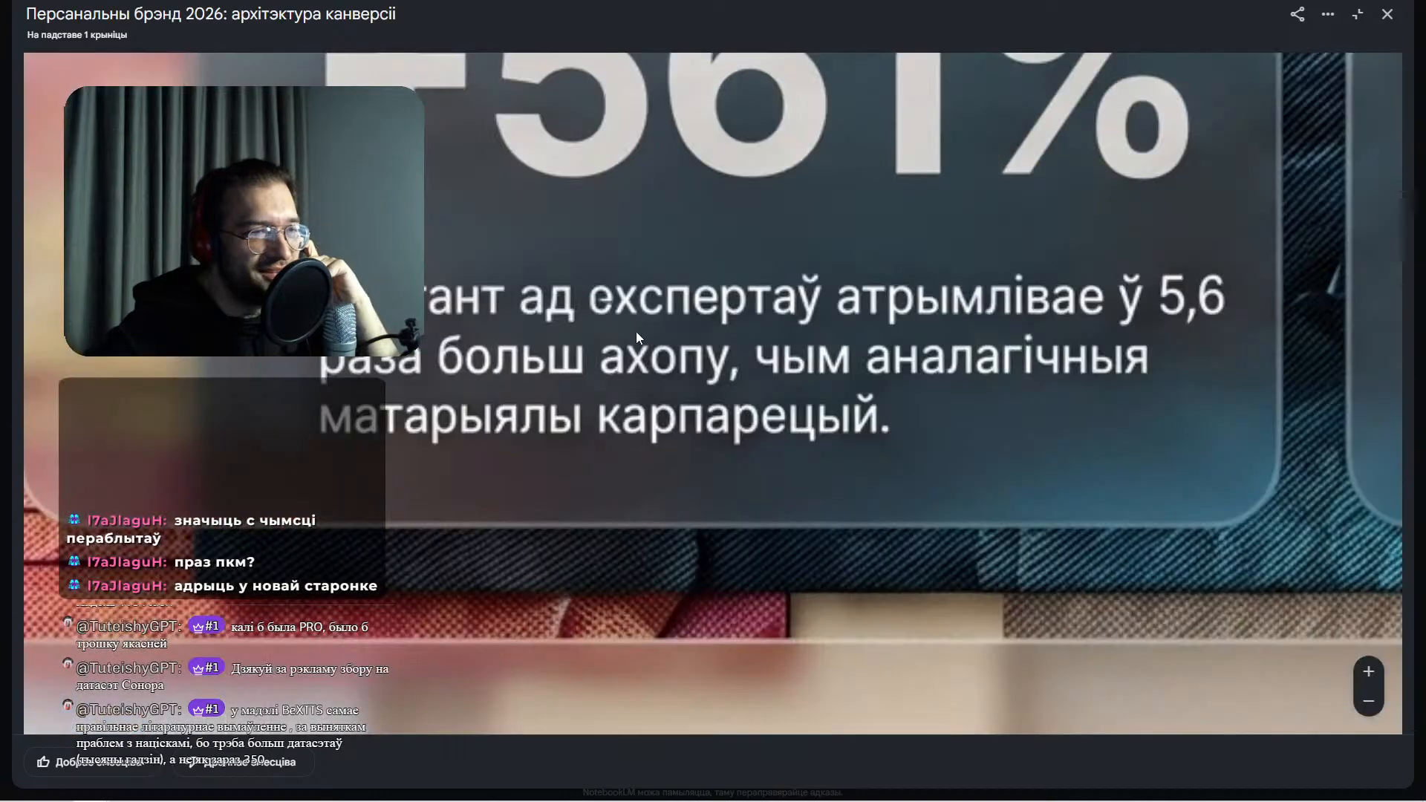
drag(498, 287, 549, 518)
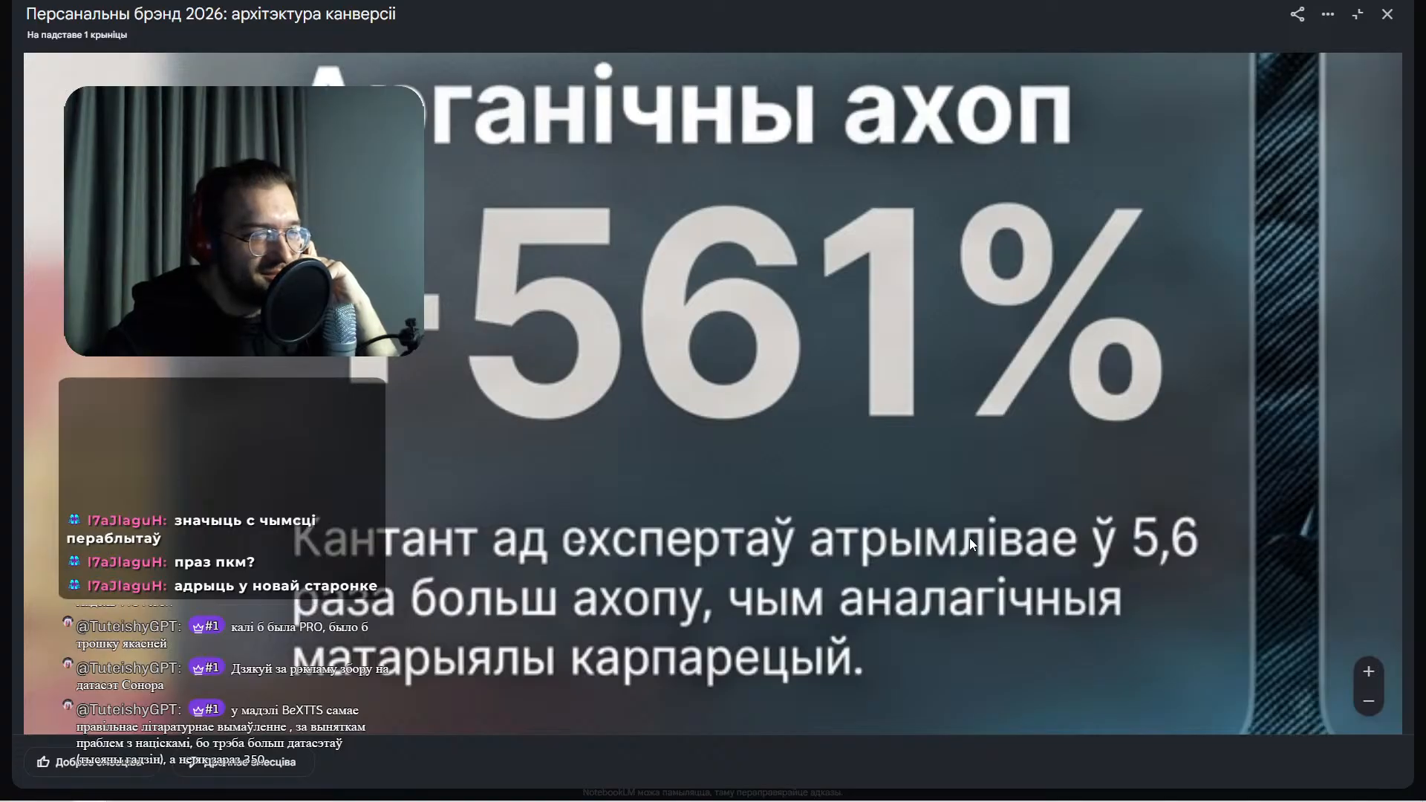
scroll(652, 659, down, 5)
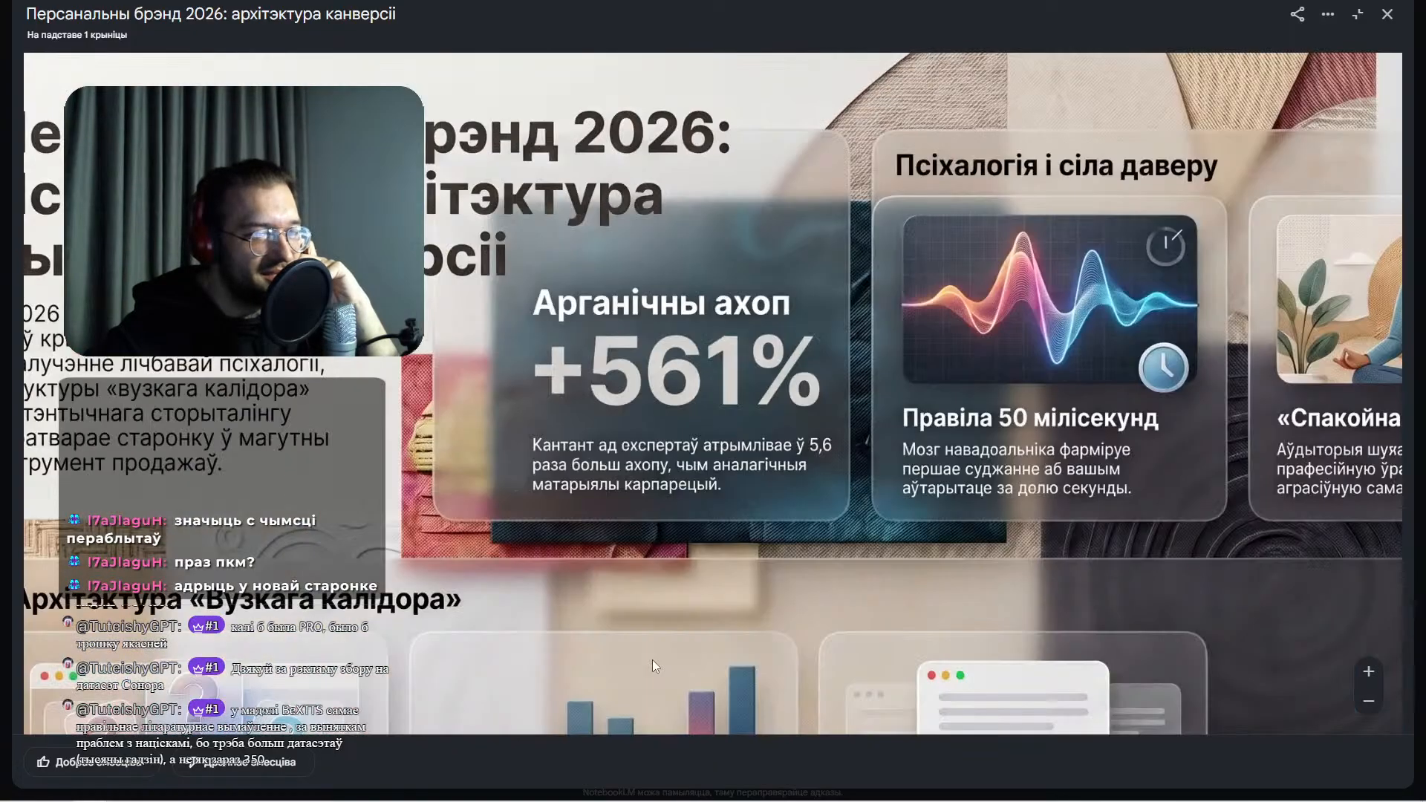
scroll(808, 438, up, 8)
scroll(809, 439, down, 6)
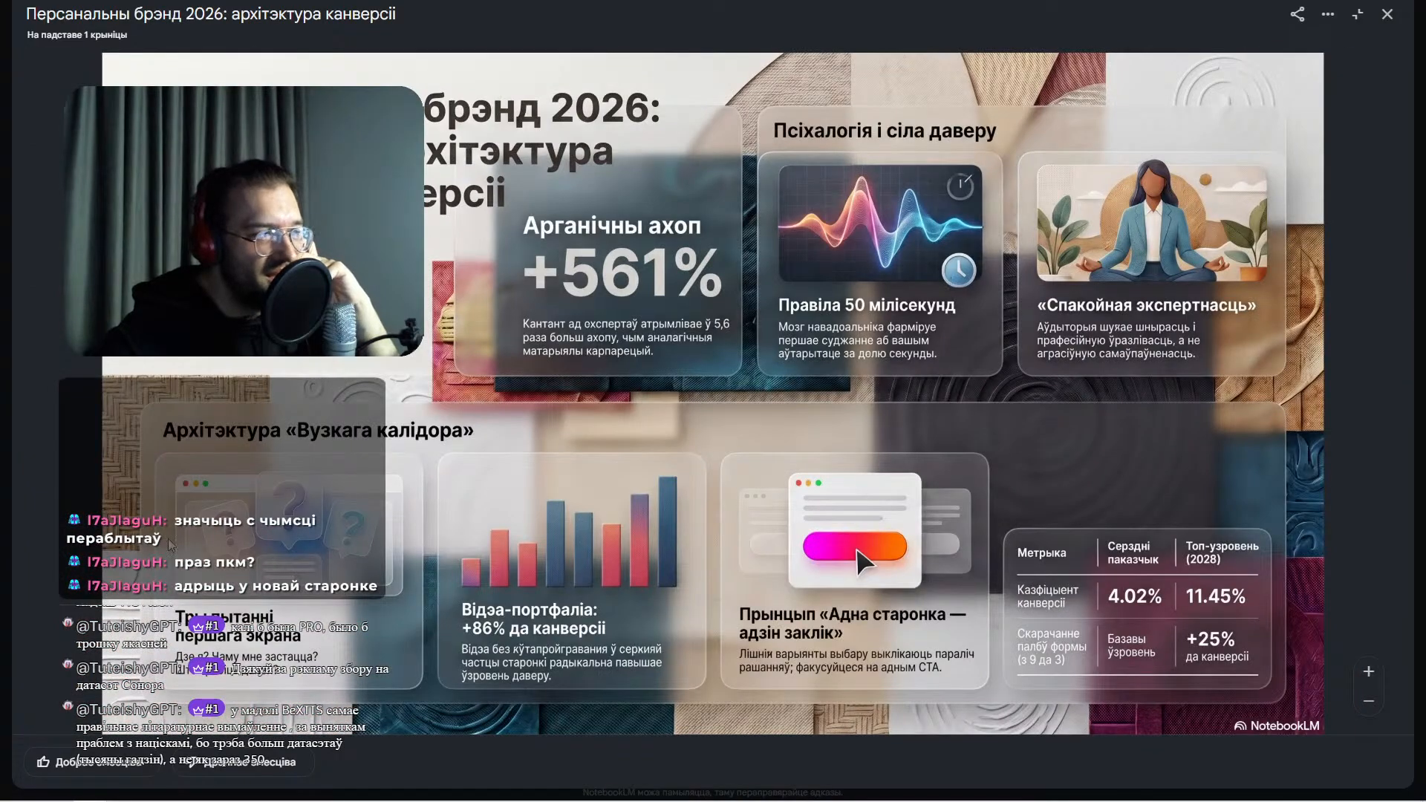
click(1386, 14)
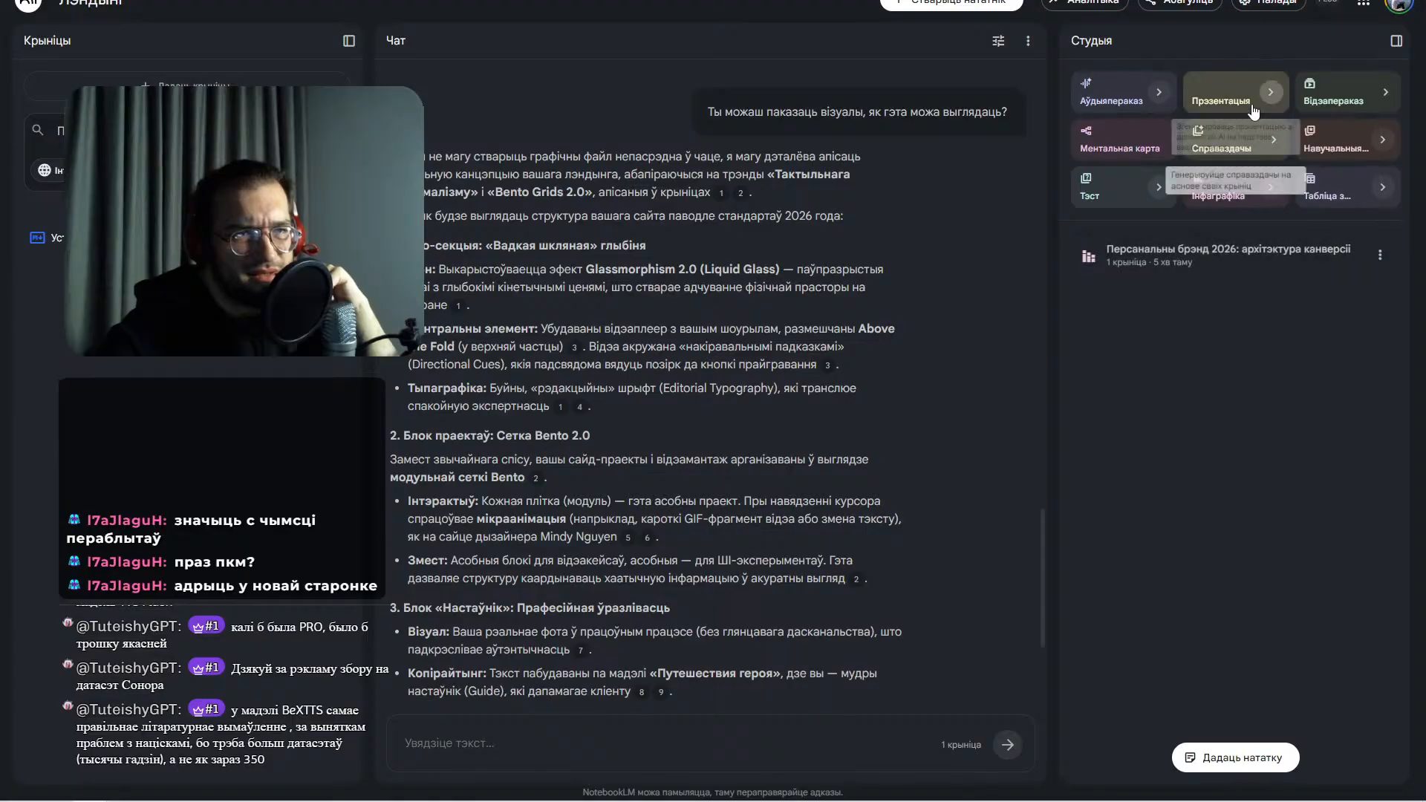
- Start a new custom infographic, choosing the «Нататка-эскіз» visual style and the «Нізкі» level of detail
click(1272, 186)
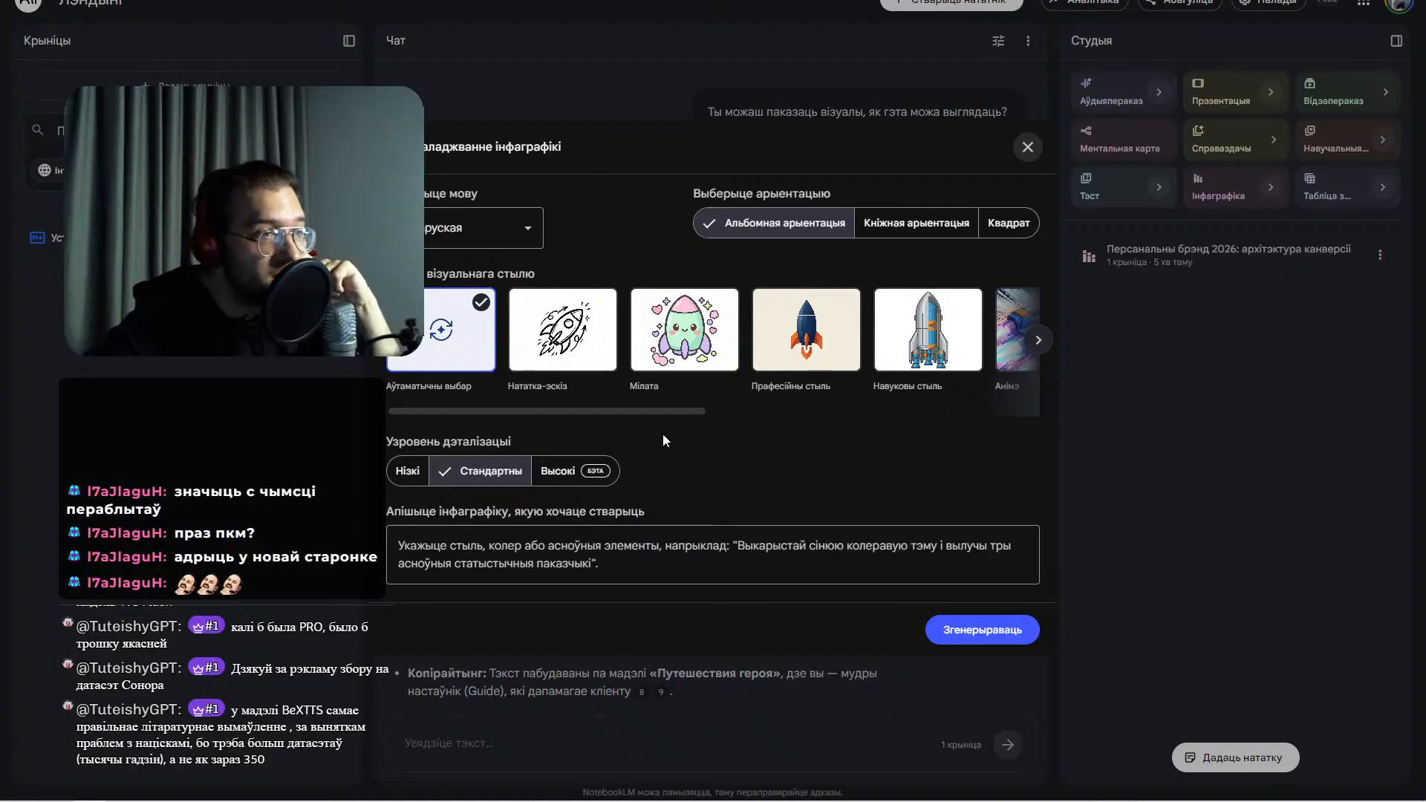
drag(640, 405, 600, 408)
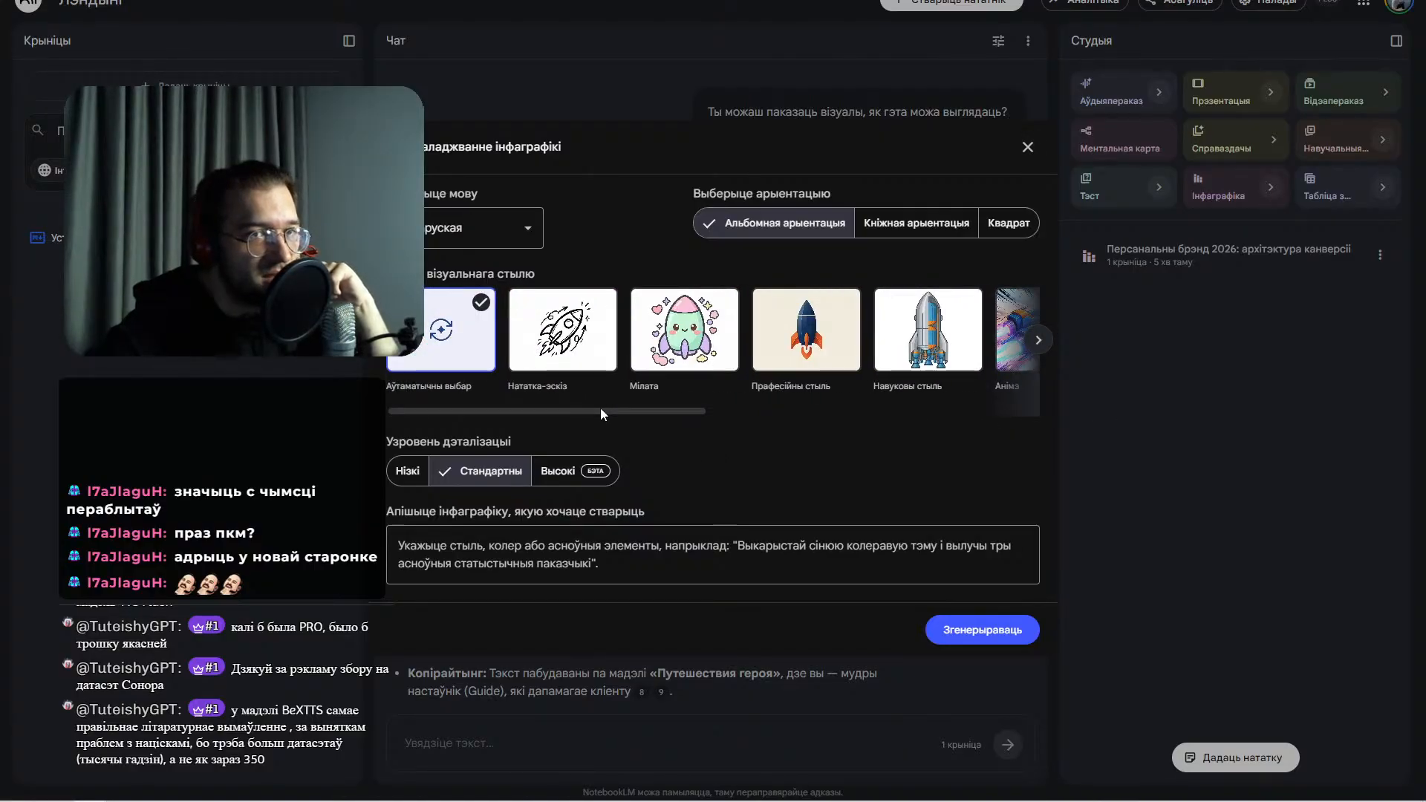
click(580, 338)
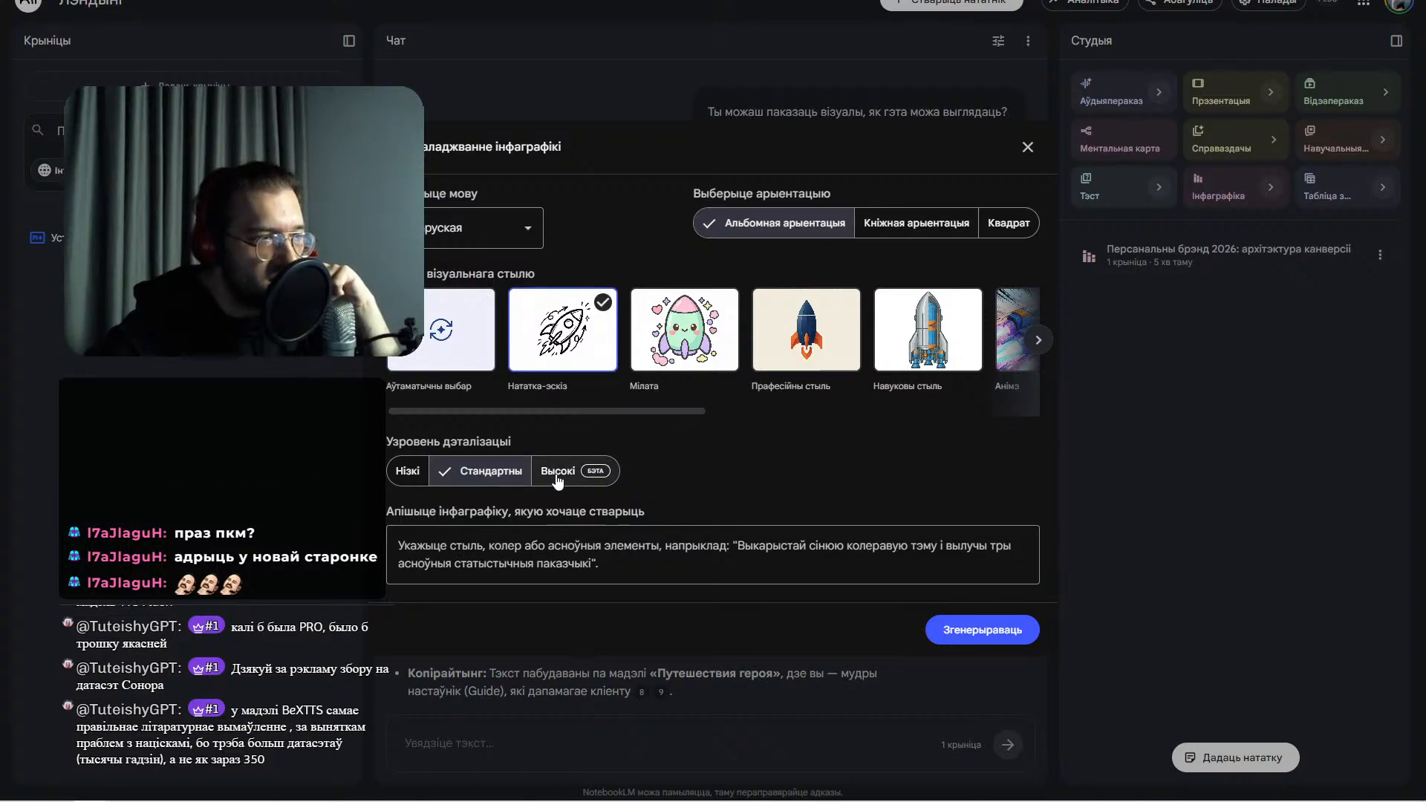
click(401, 474)
- Describe the infographic as «Зялёная колеравая тэма і асноўныя тэзісы крыніц» and generate it
click(608, 557)
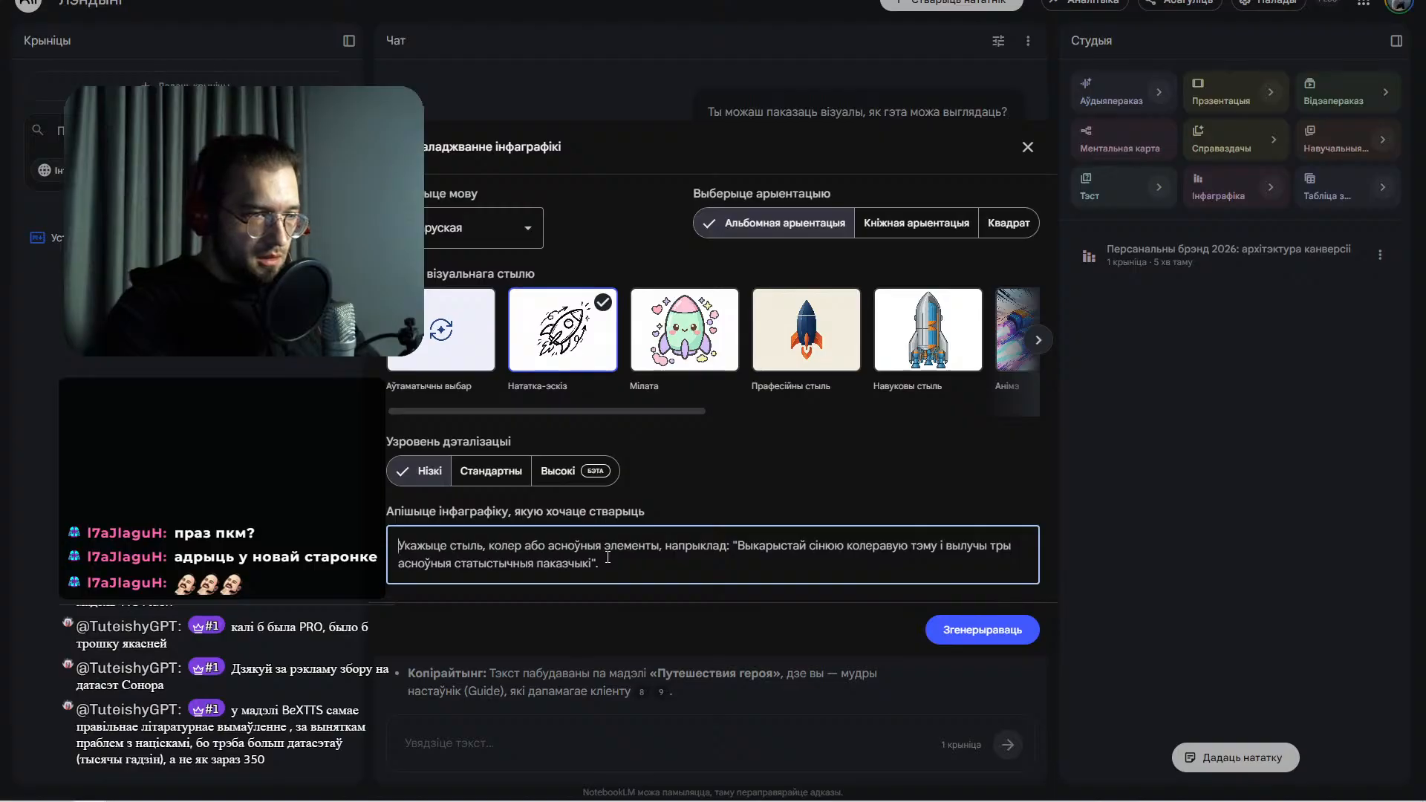
text(Рz)
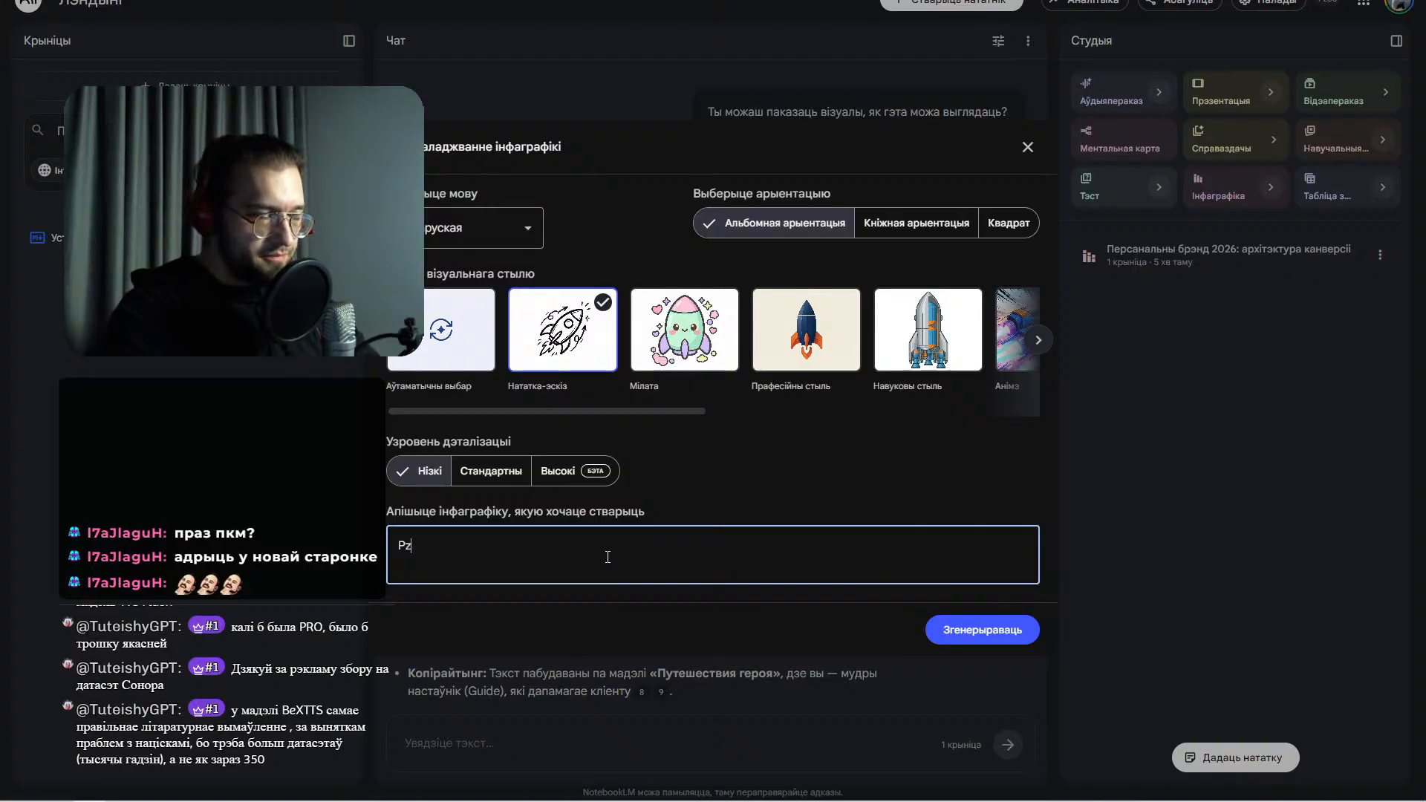
key(BackSpace)
key(BackSpace)
key(super+space)
text(Зял)
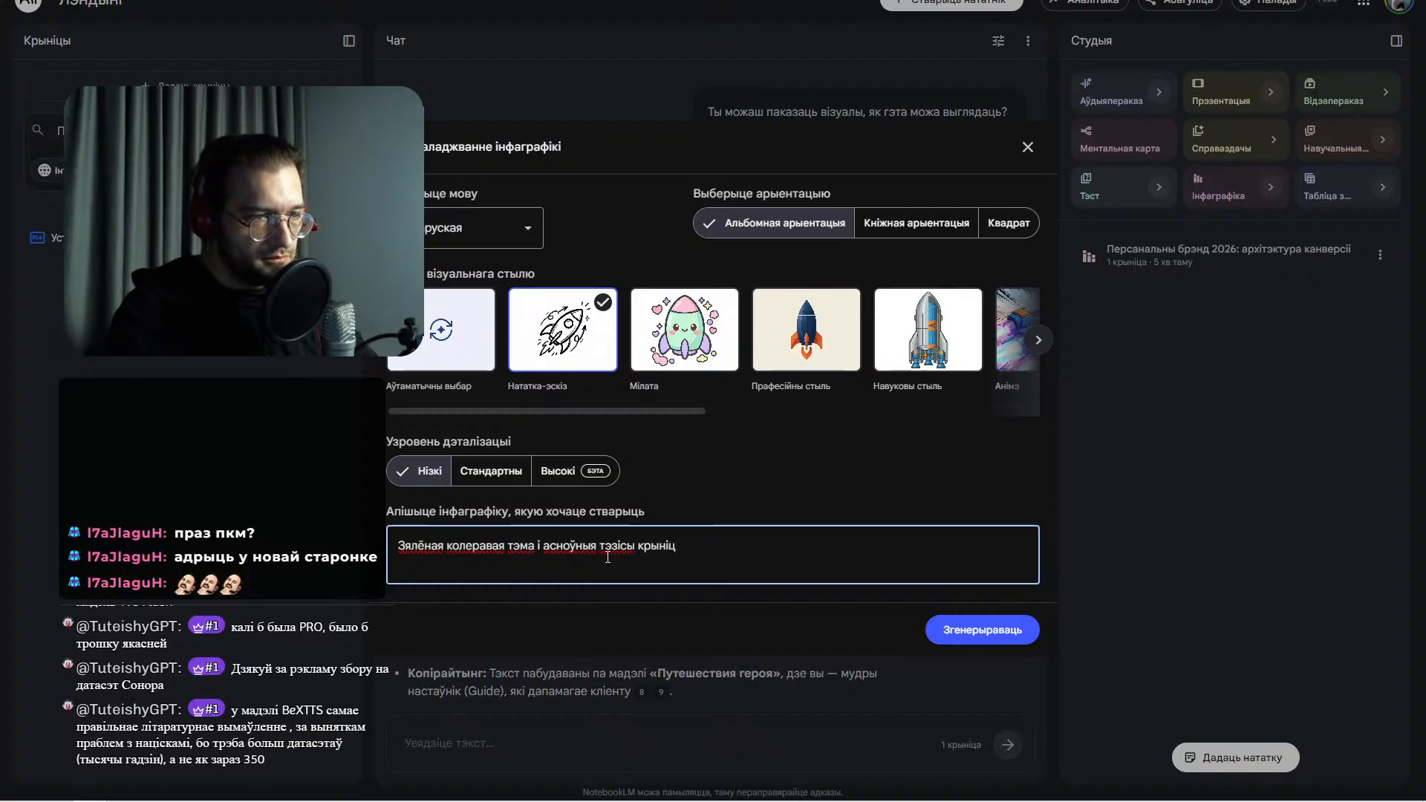
click(974, 629)
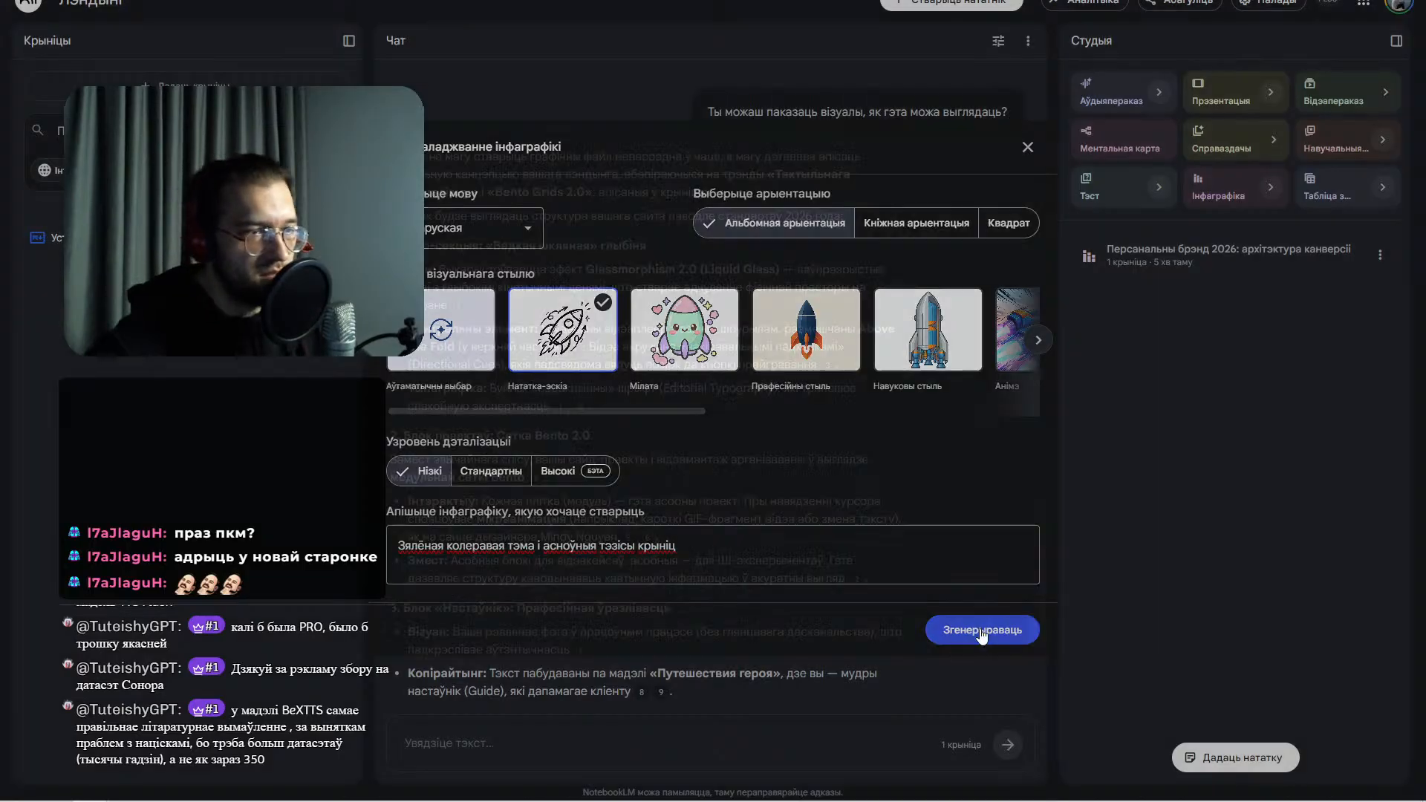
- Send the suggested reply «Так, падрыхтуй падрабязную справаздачу з тэхнічнымі рэкамендацыямі» in the notebook chat, and collapse the open source text
scroll(713, 446, down, 5)
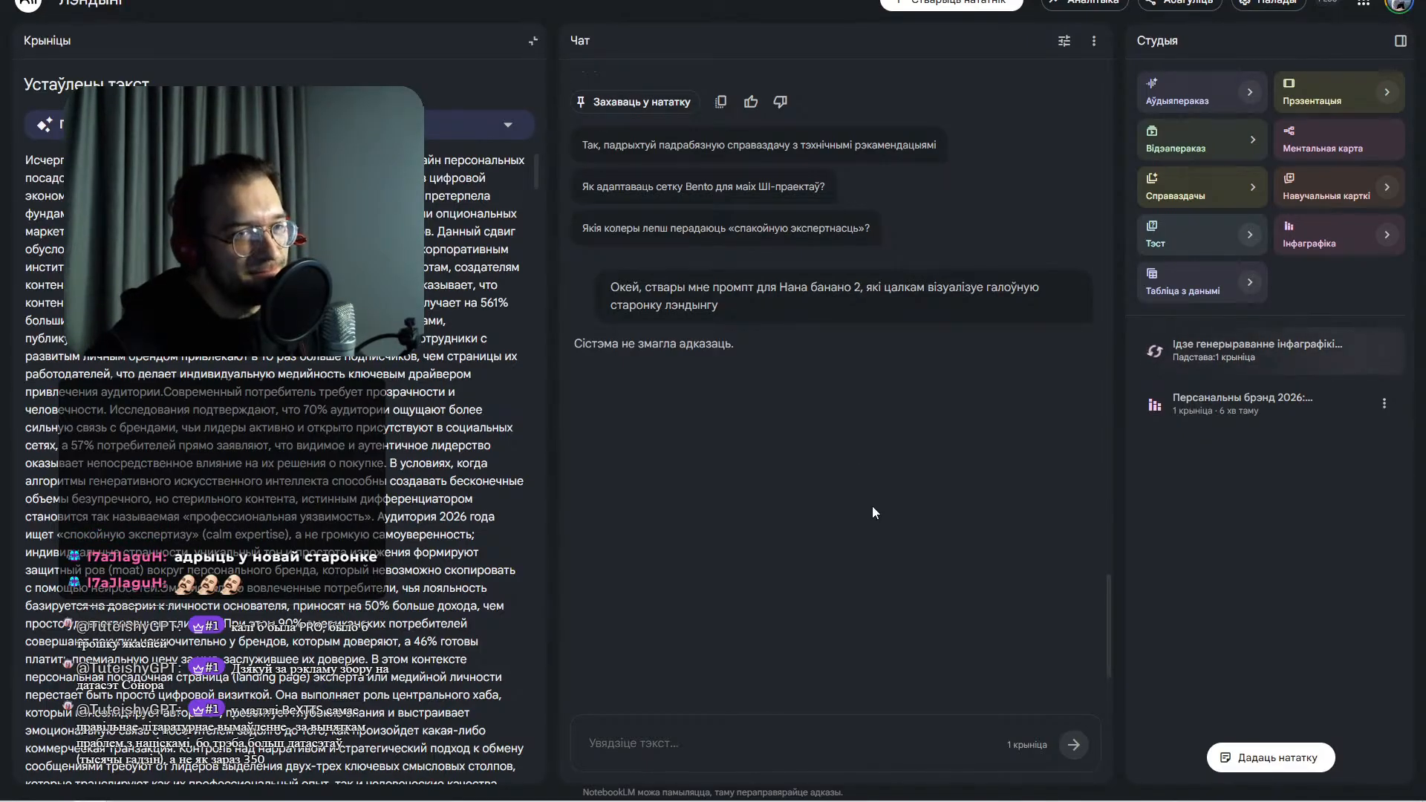
scroll(875, 508, down, 15)
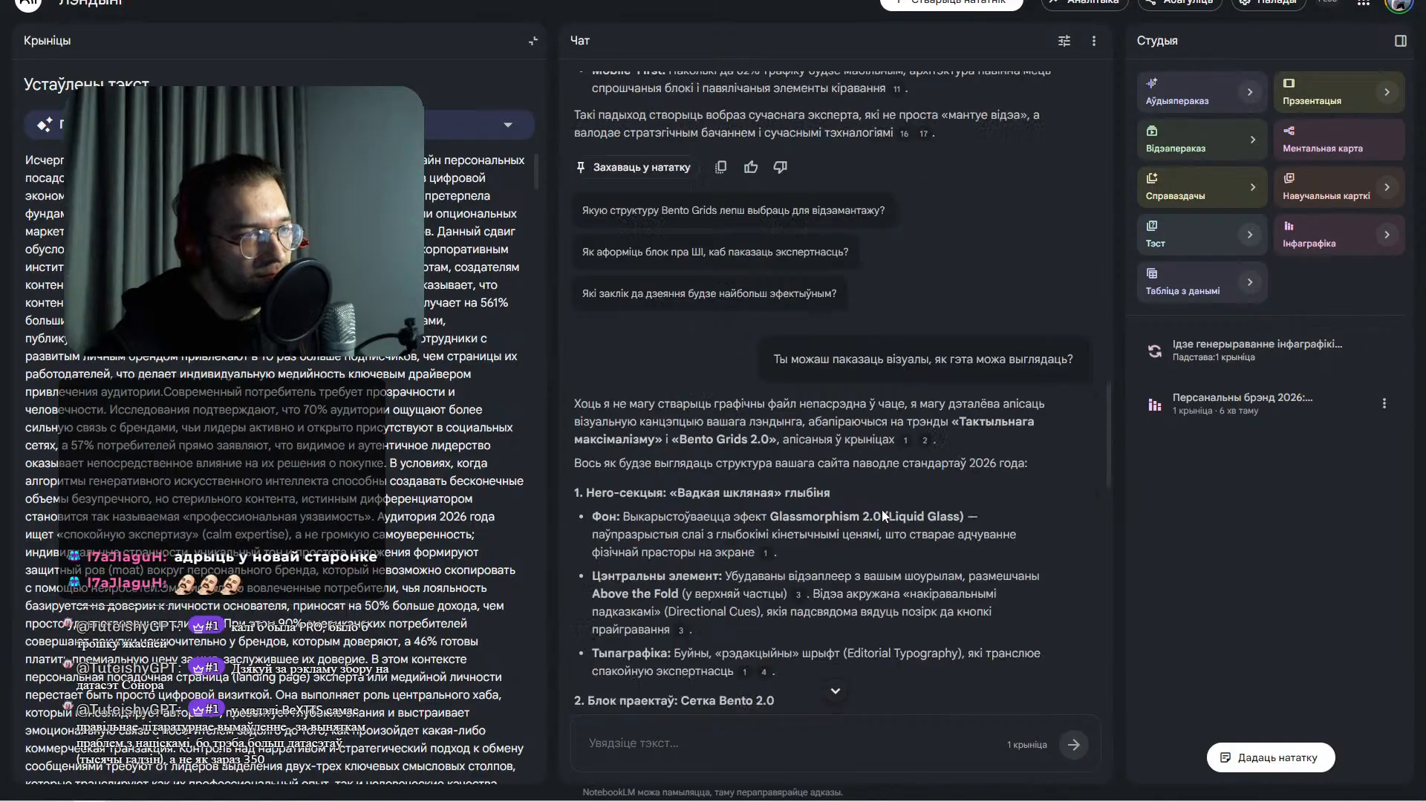
scroll(881, 510, up, 15)
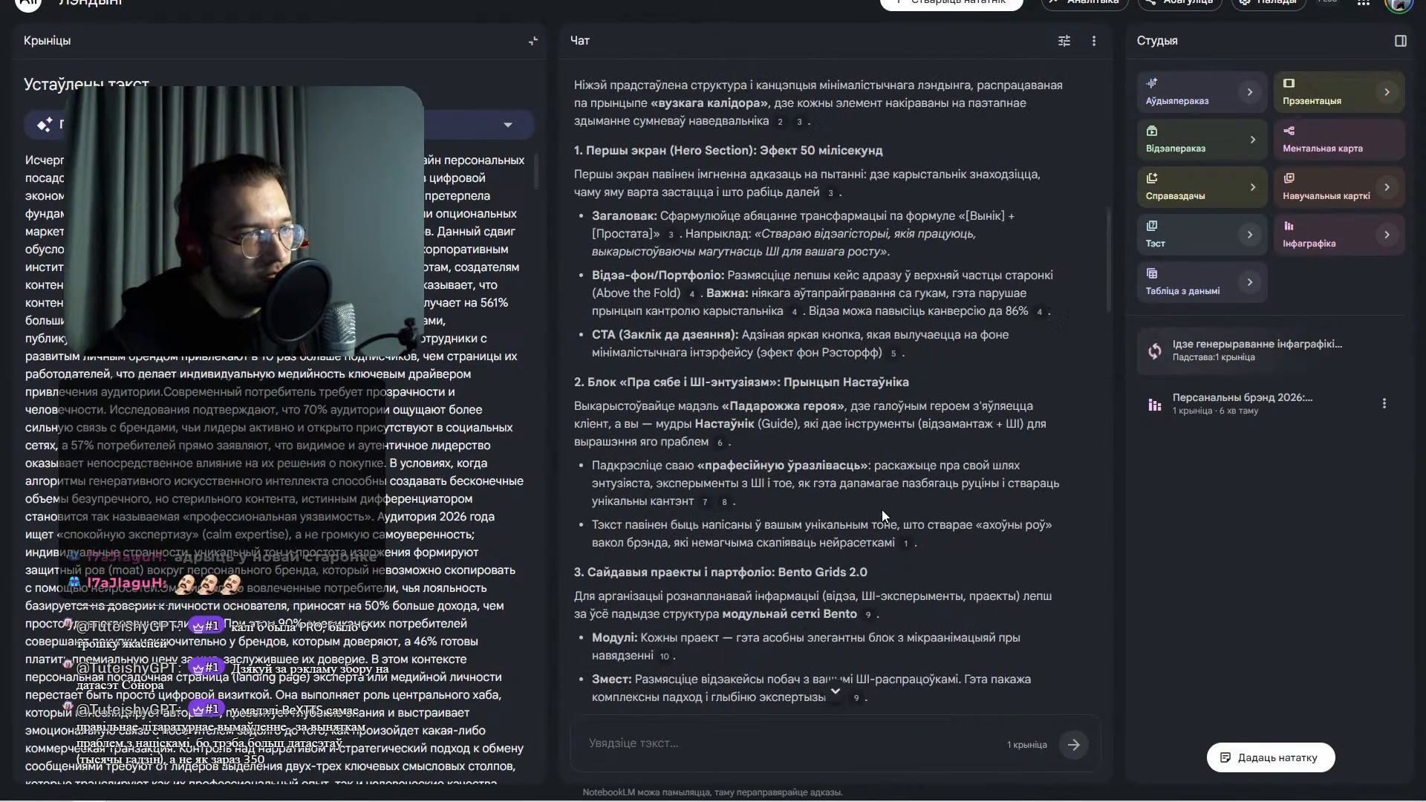
scroll(884, 511, down, 20)
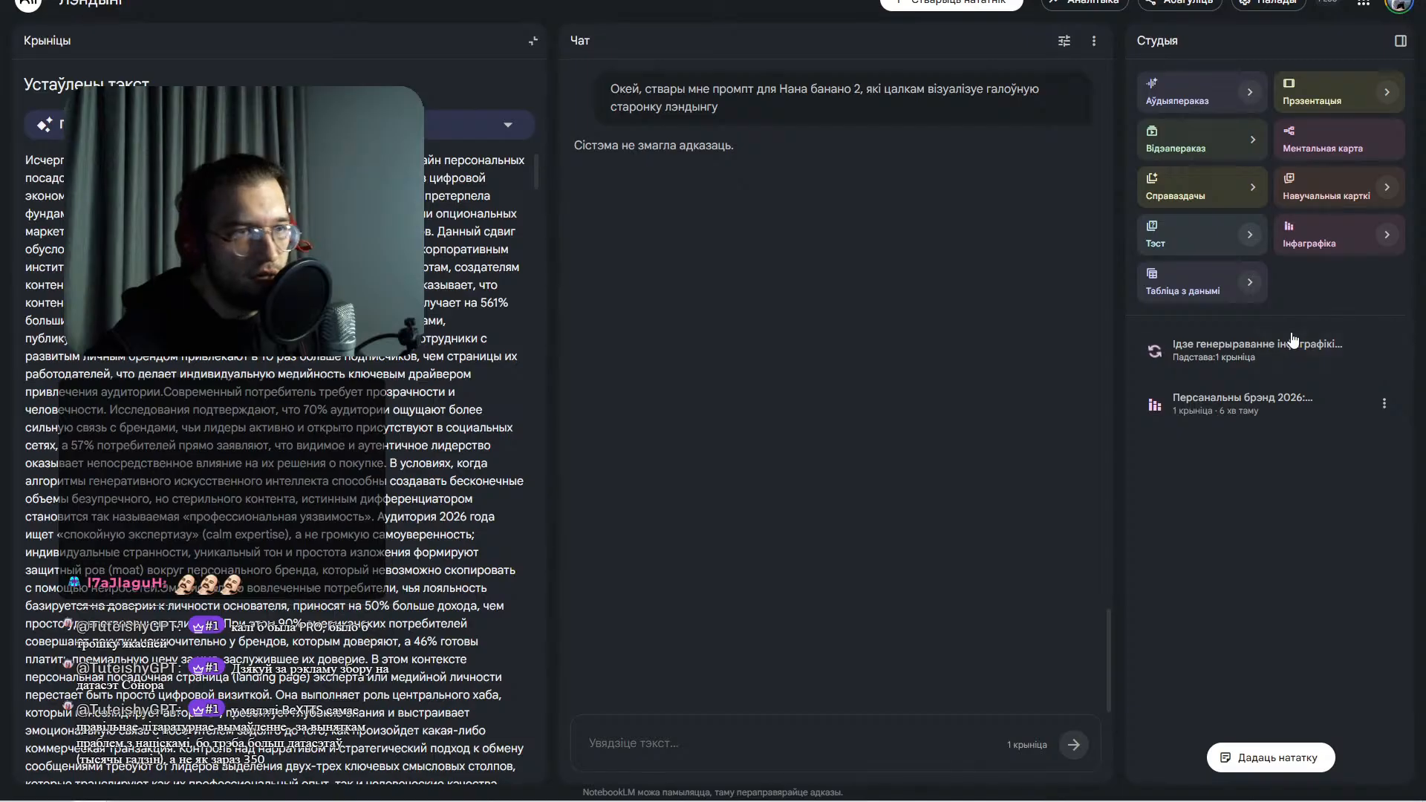
scroll(850, 345, up, 8)
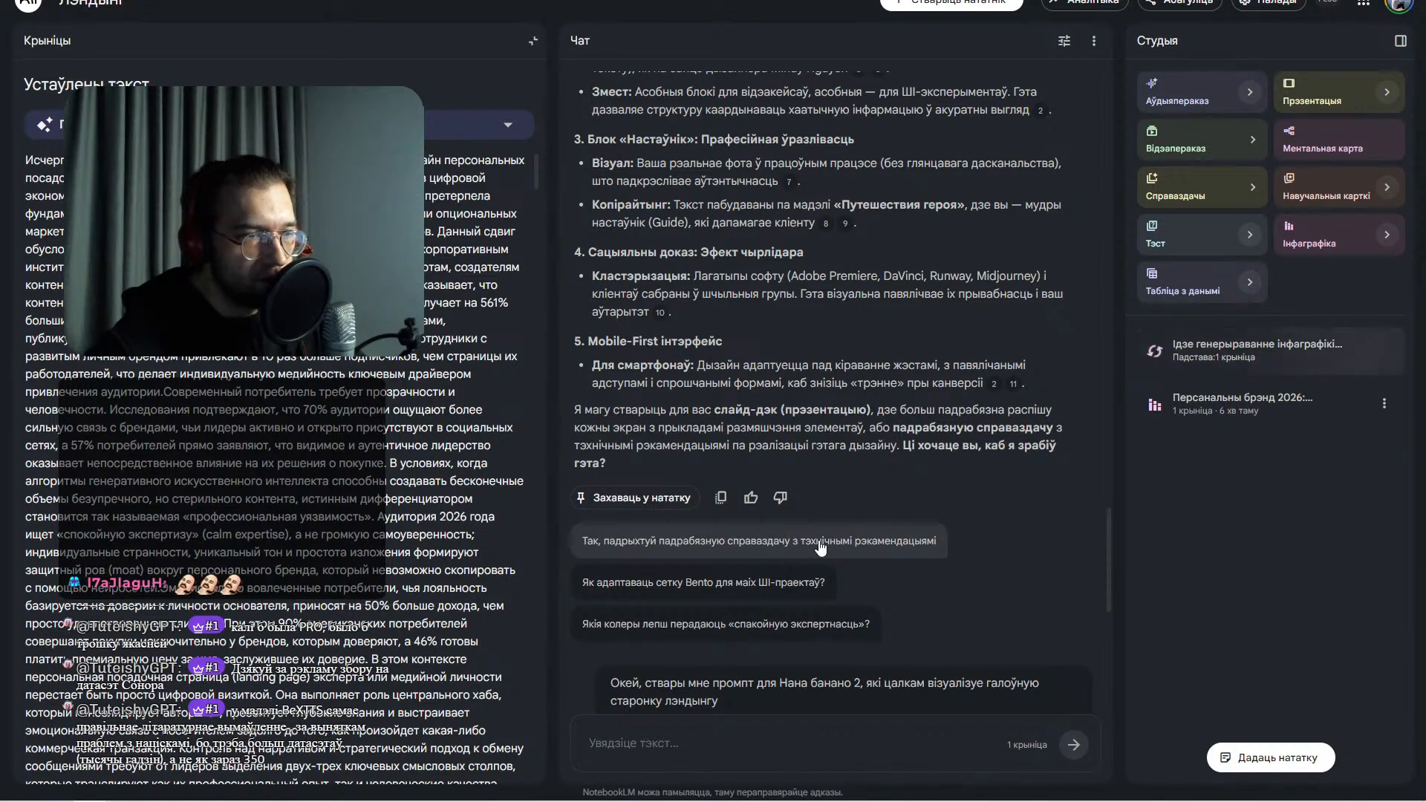
click(820, 542)
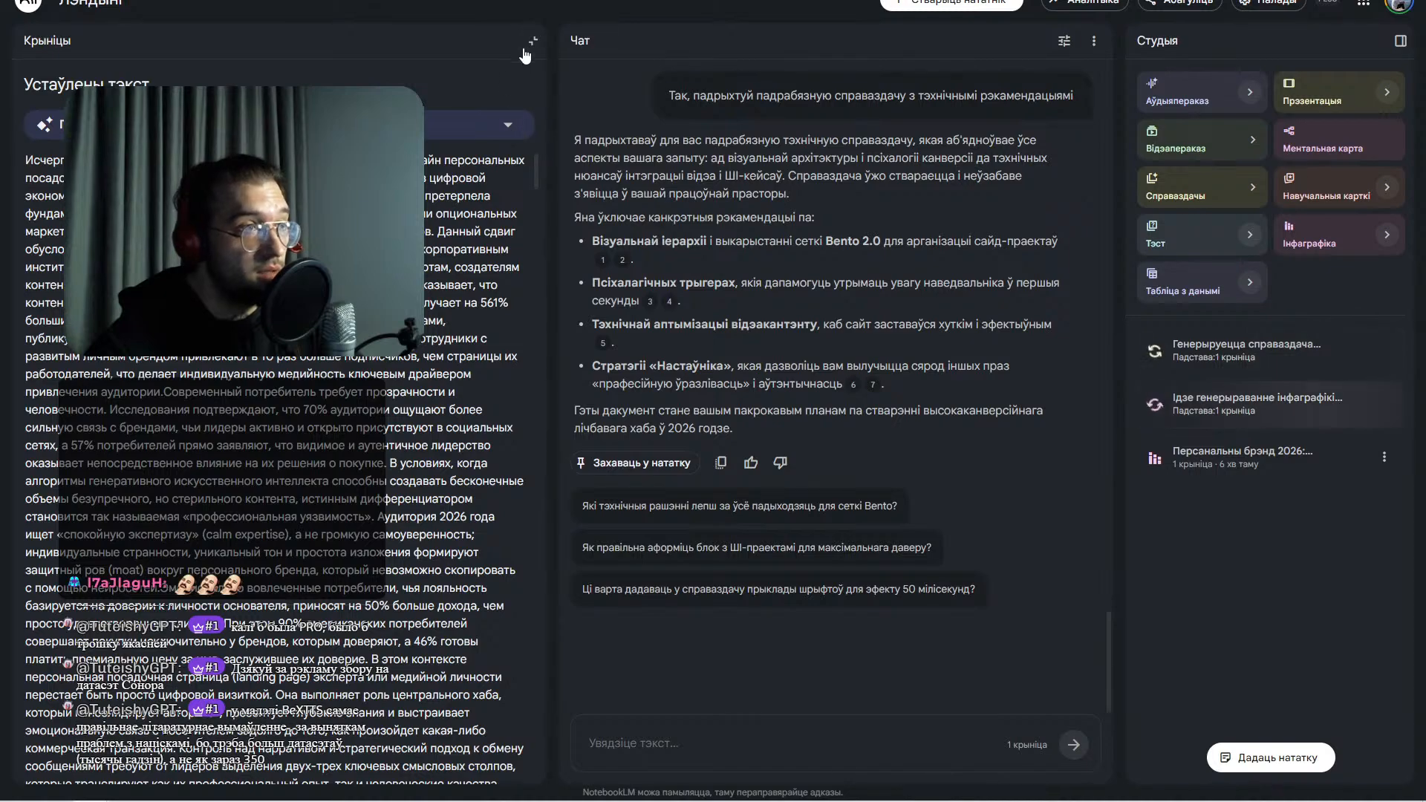
click(532, 41)
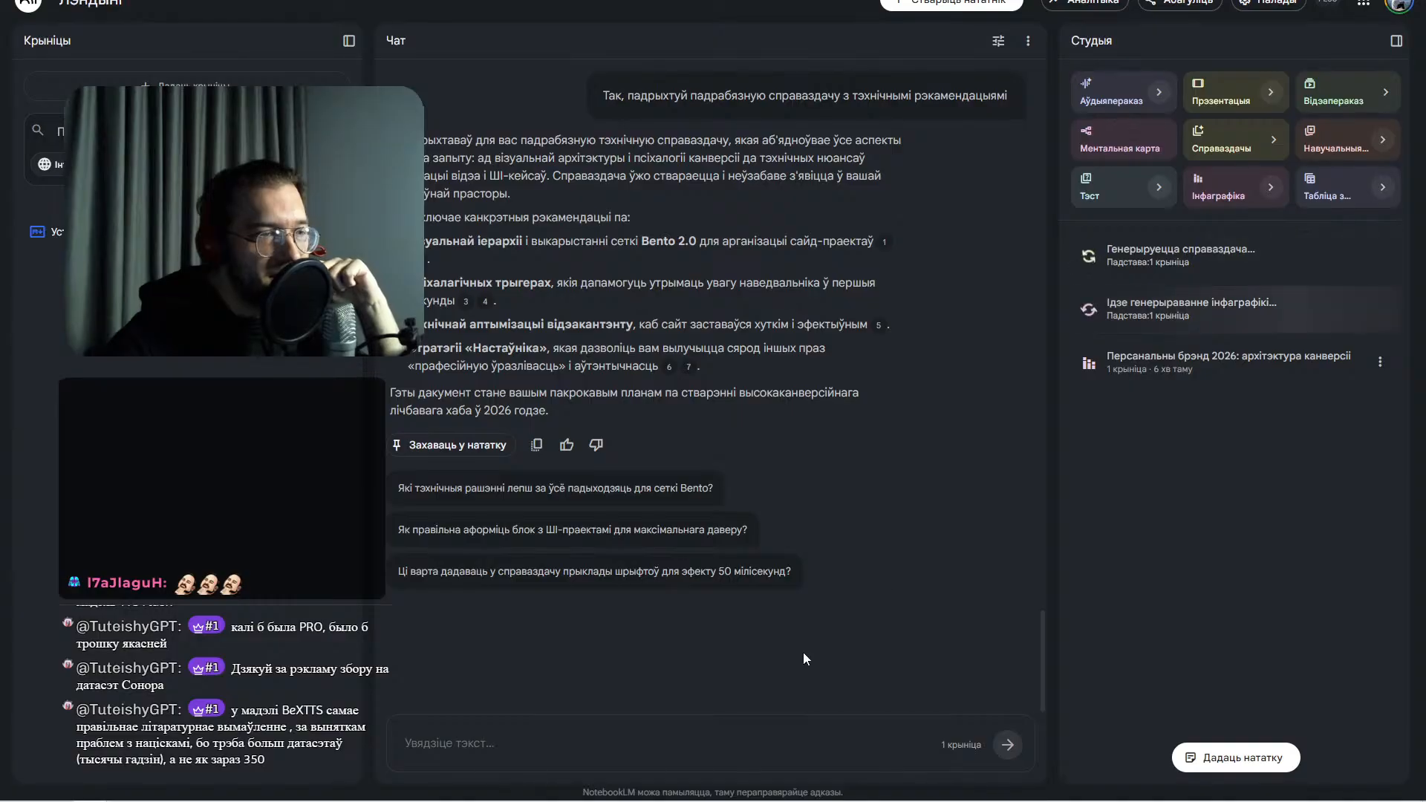
- Find the earlier Nano Banana 2 prompt request in the chat, select its text, and return to the message field
scroll(791, 267, up, 3)
scroll(791, 261, up, 6)
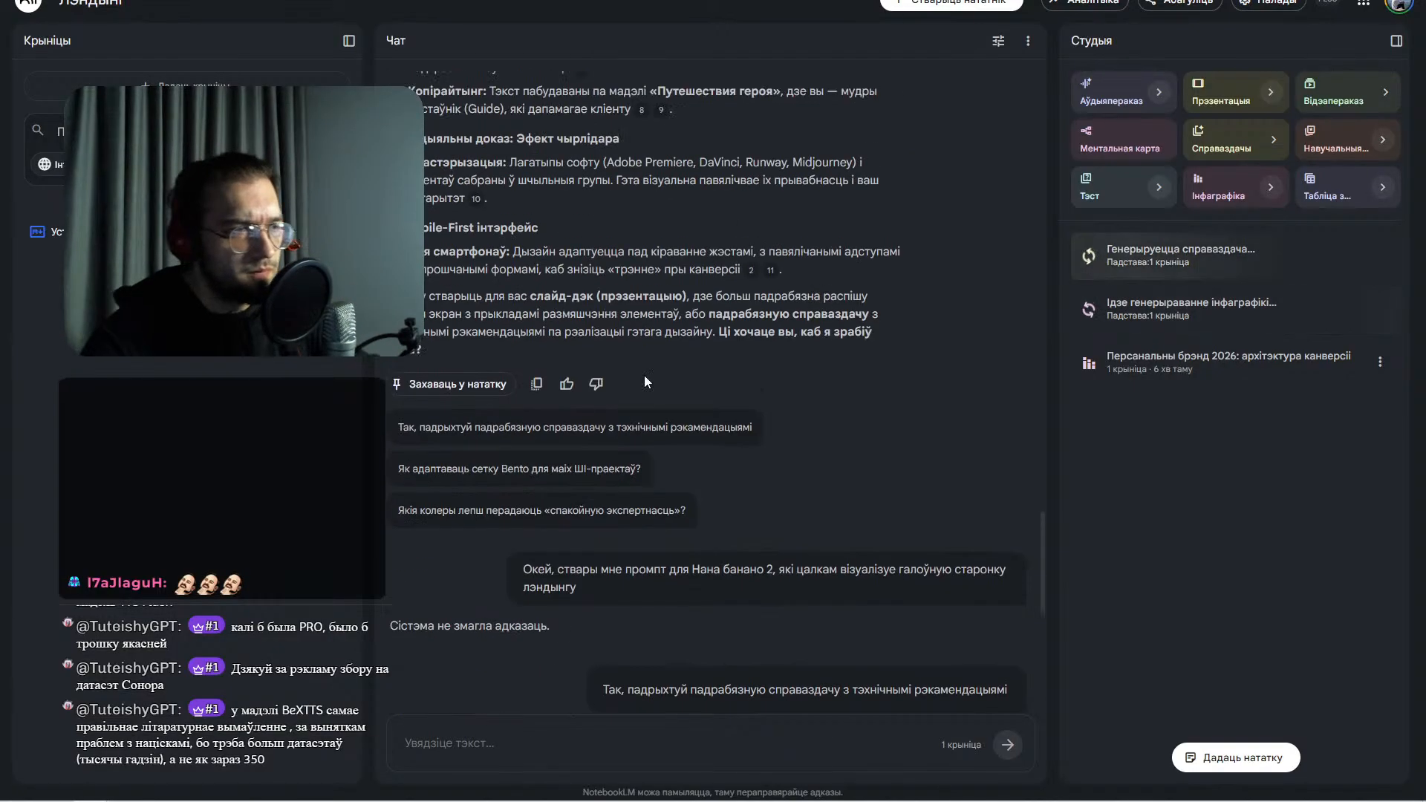
drag(577, 587, 524, 569)
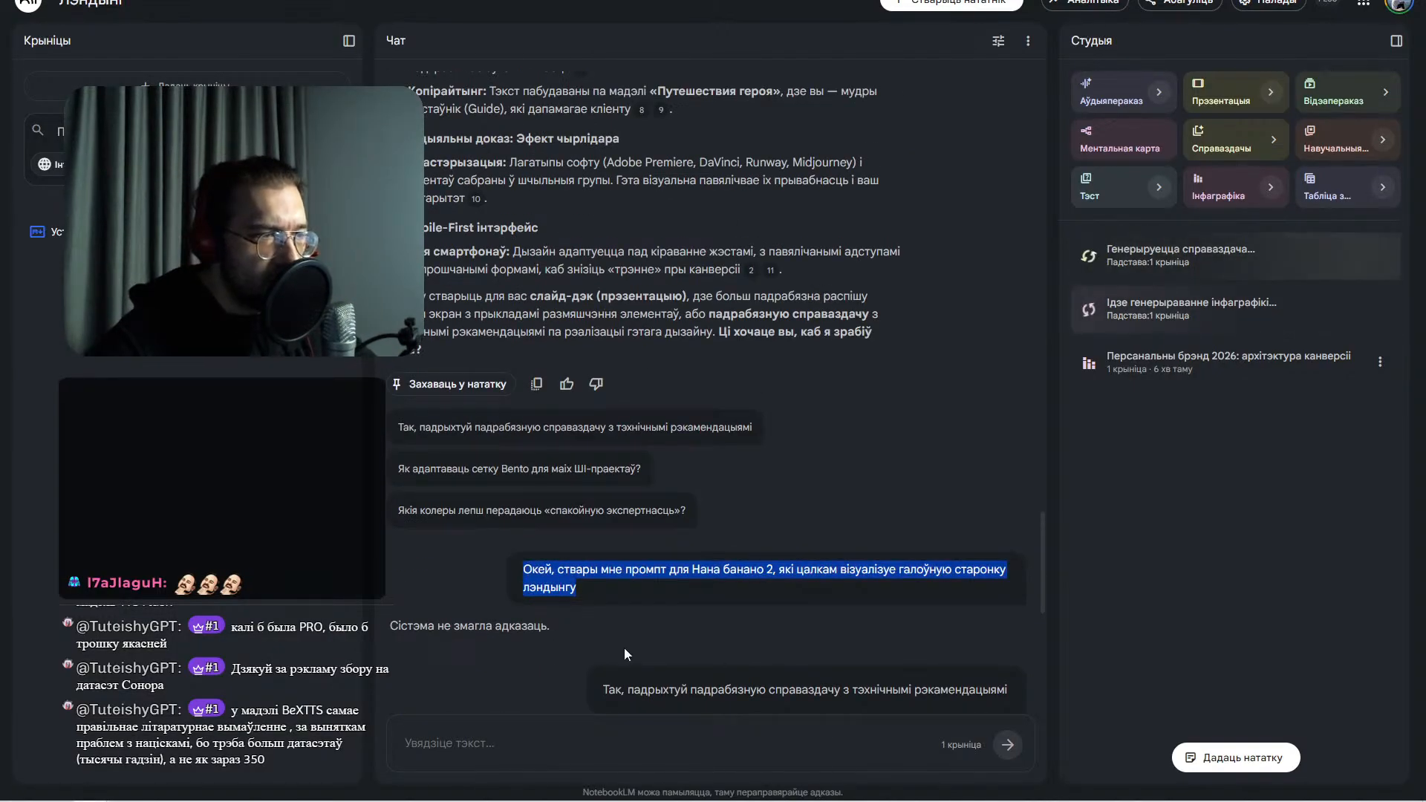
scroll(624, 648, down, 9)
click(572, 737)
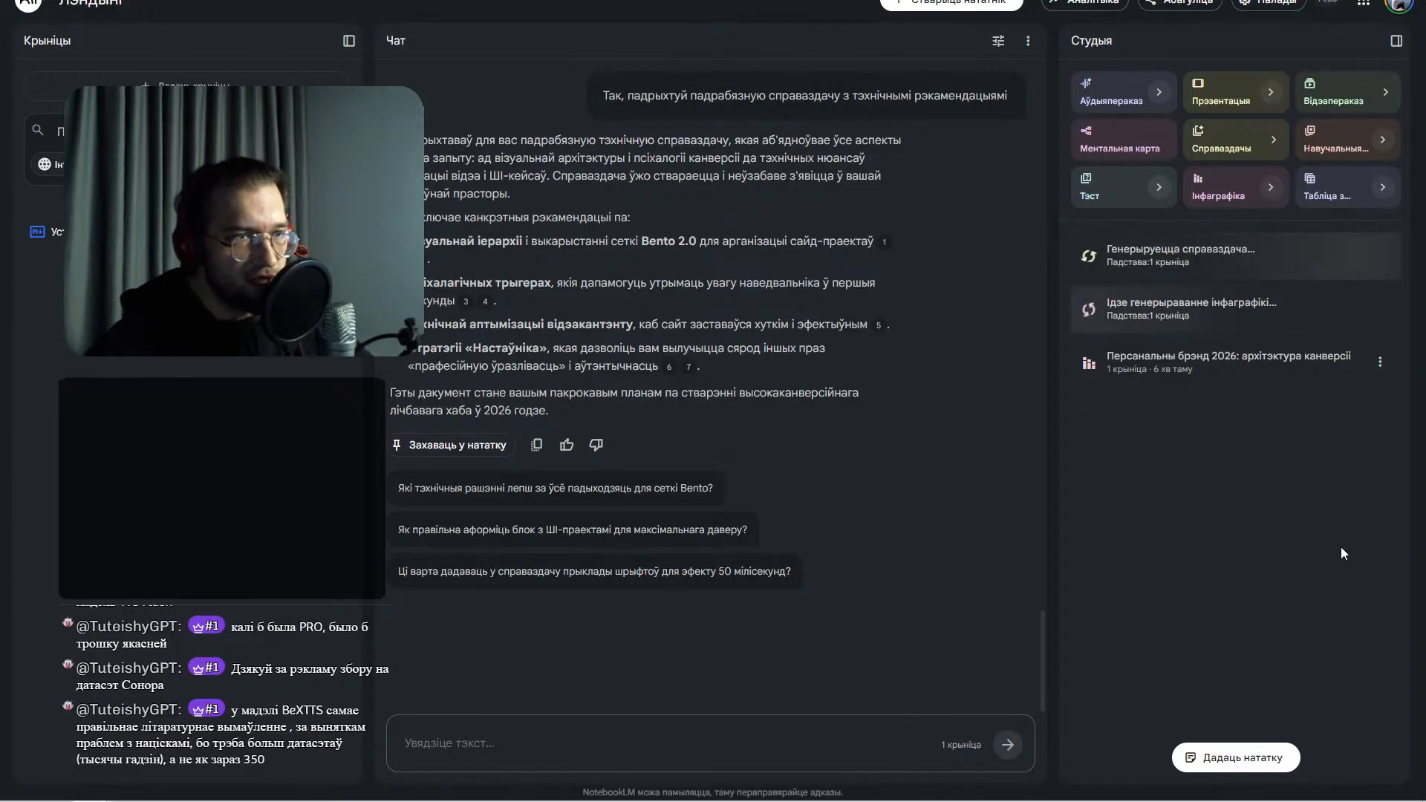
click(1333, 467)
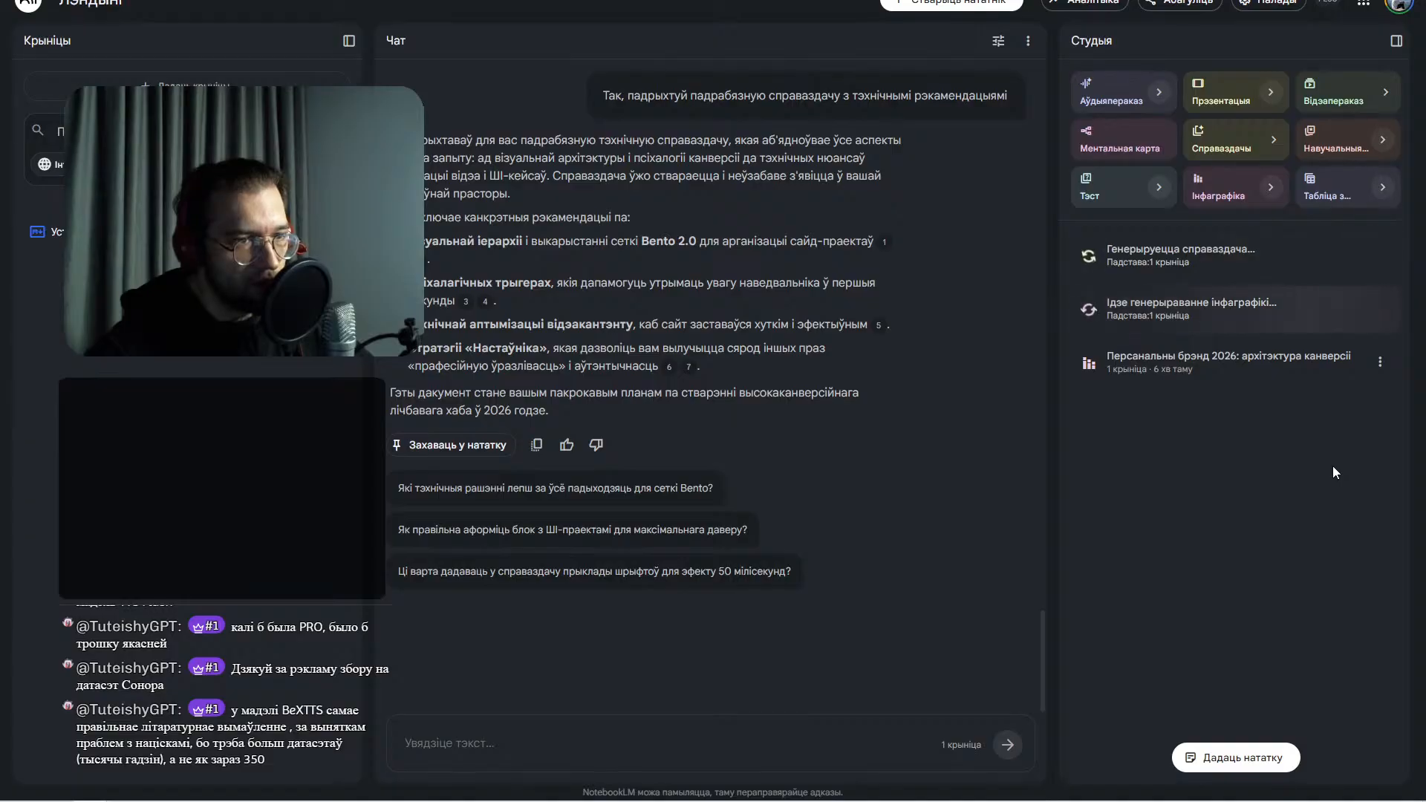
click(1279, 754)
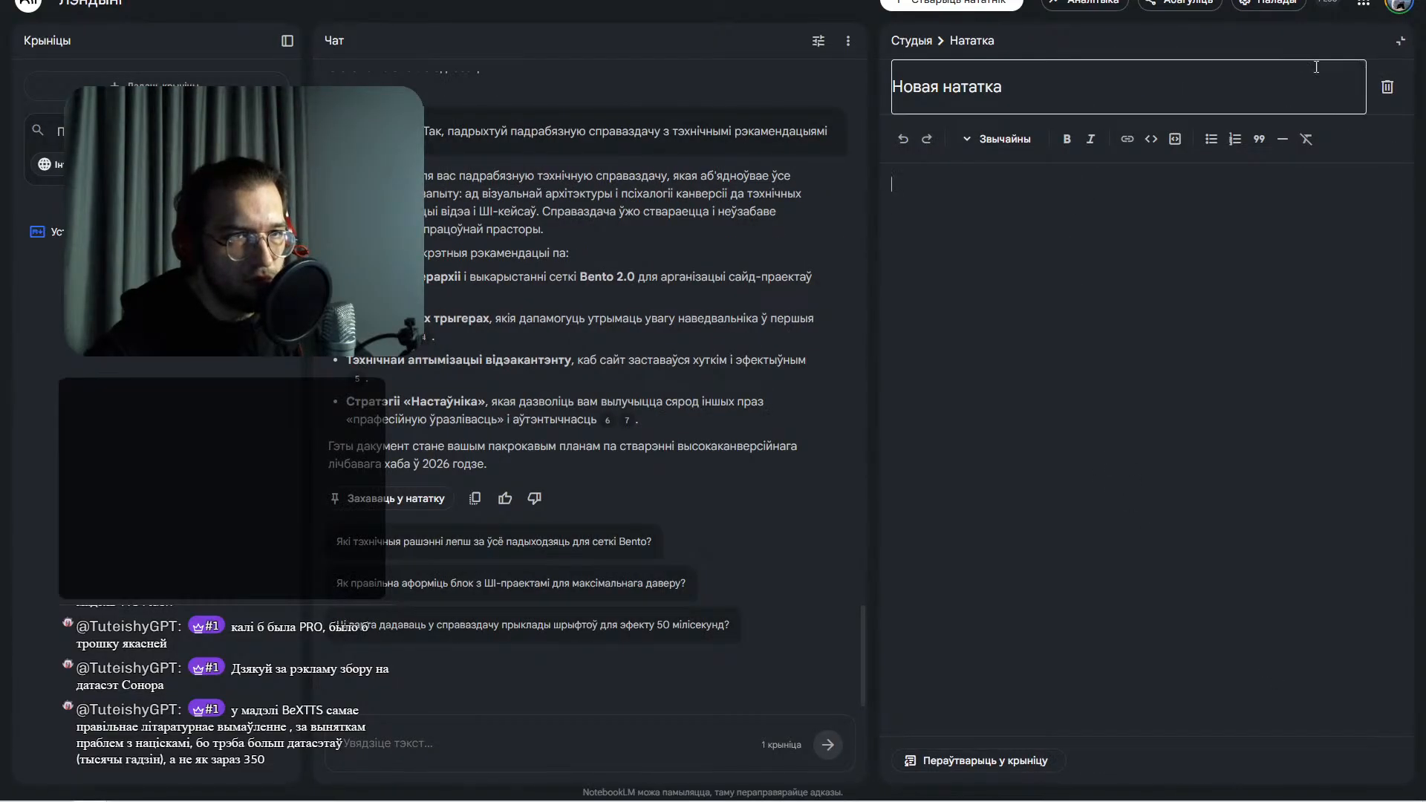
click(1400, 42)
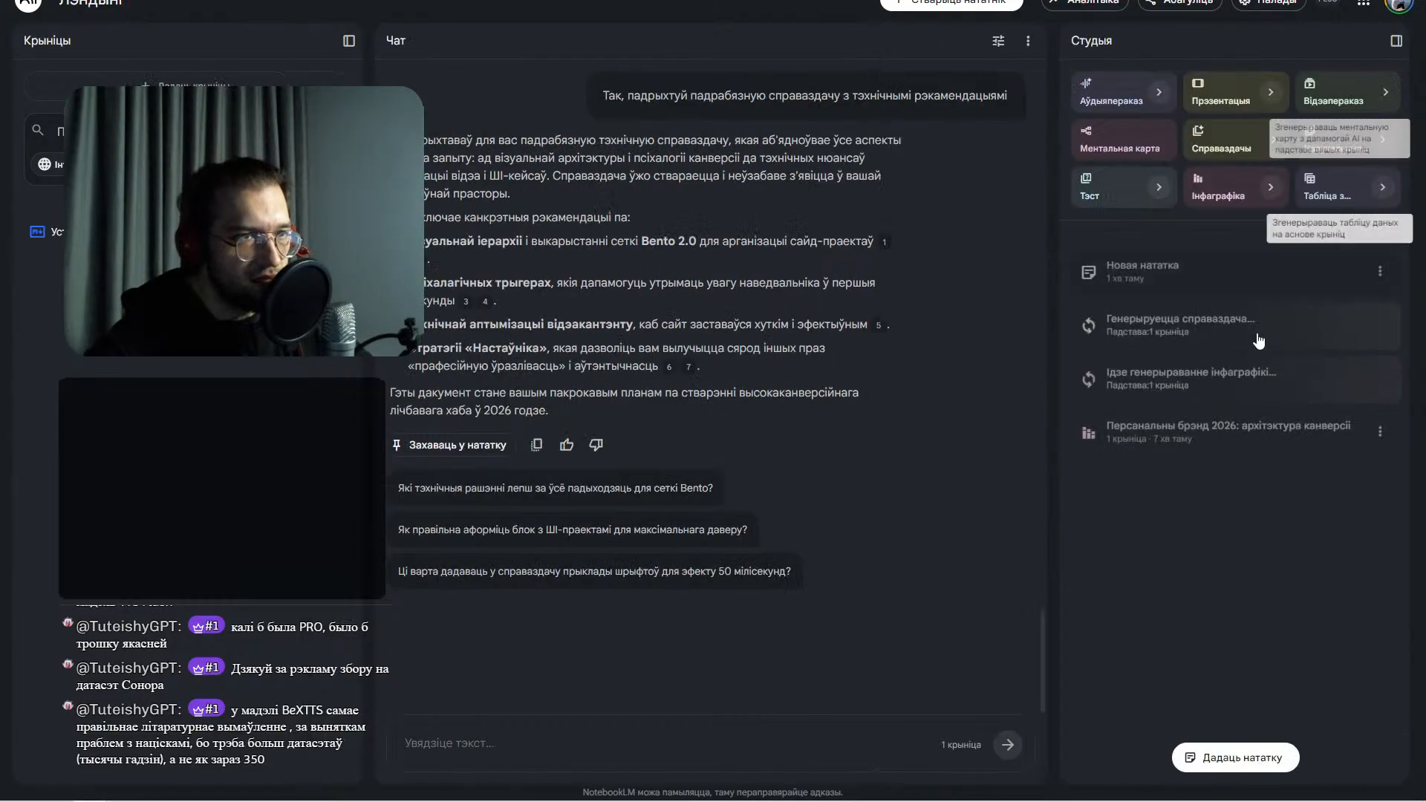
click(1380, 254)
click(1240, 446)
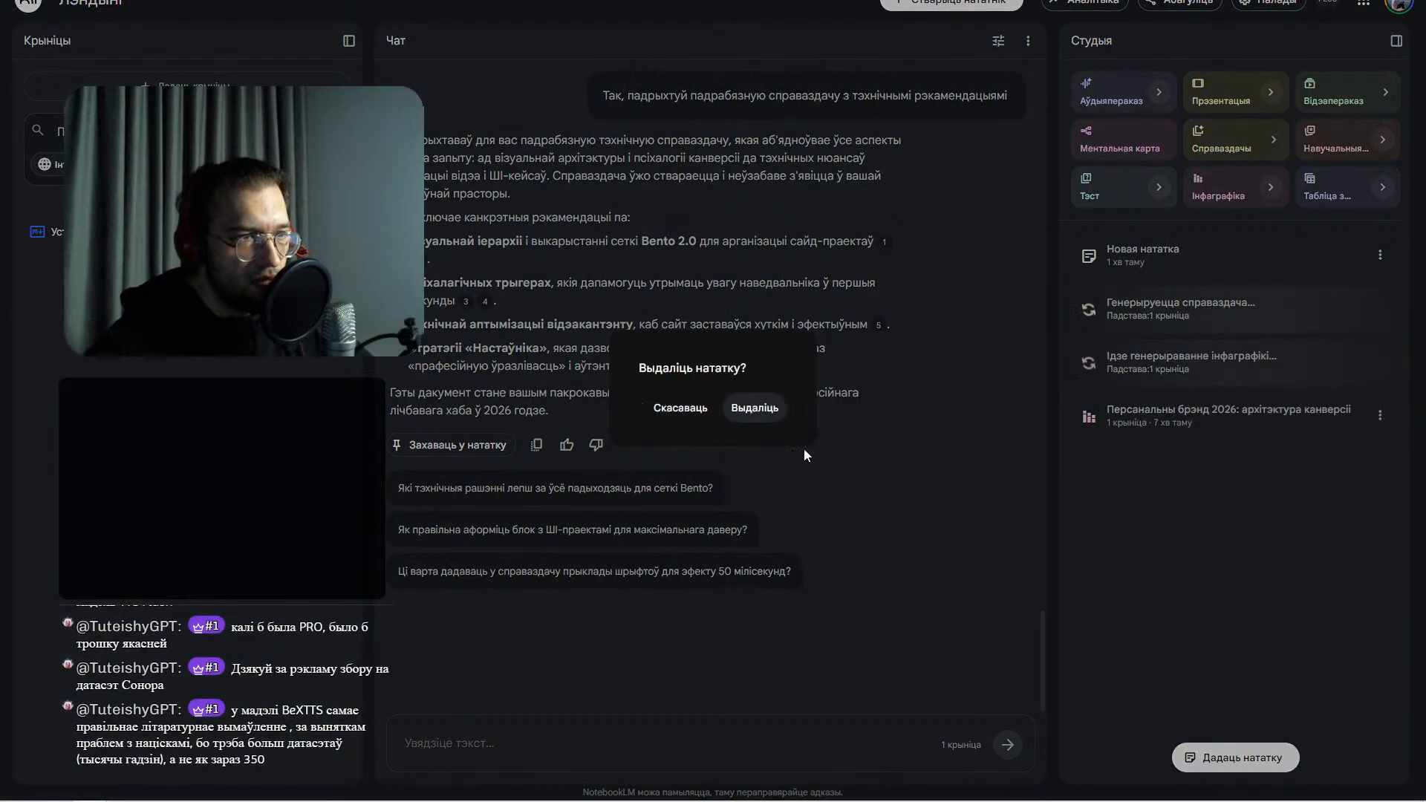
click(754, 408)
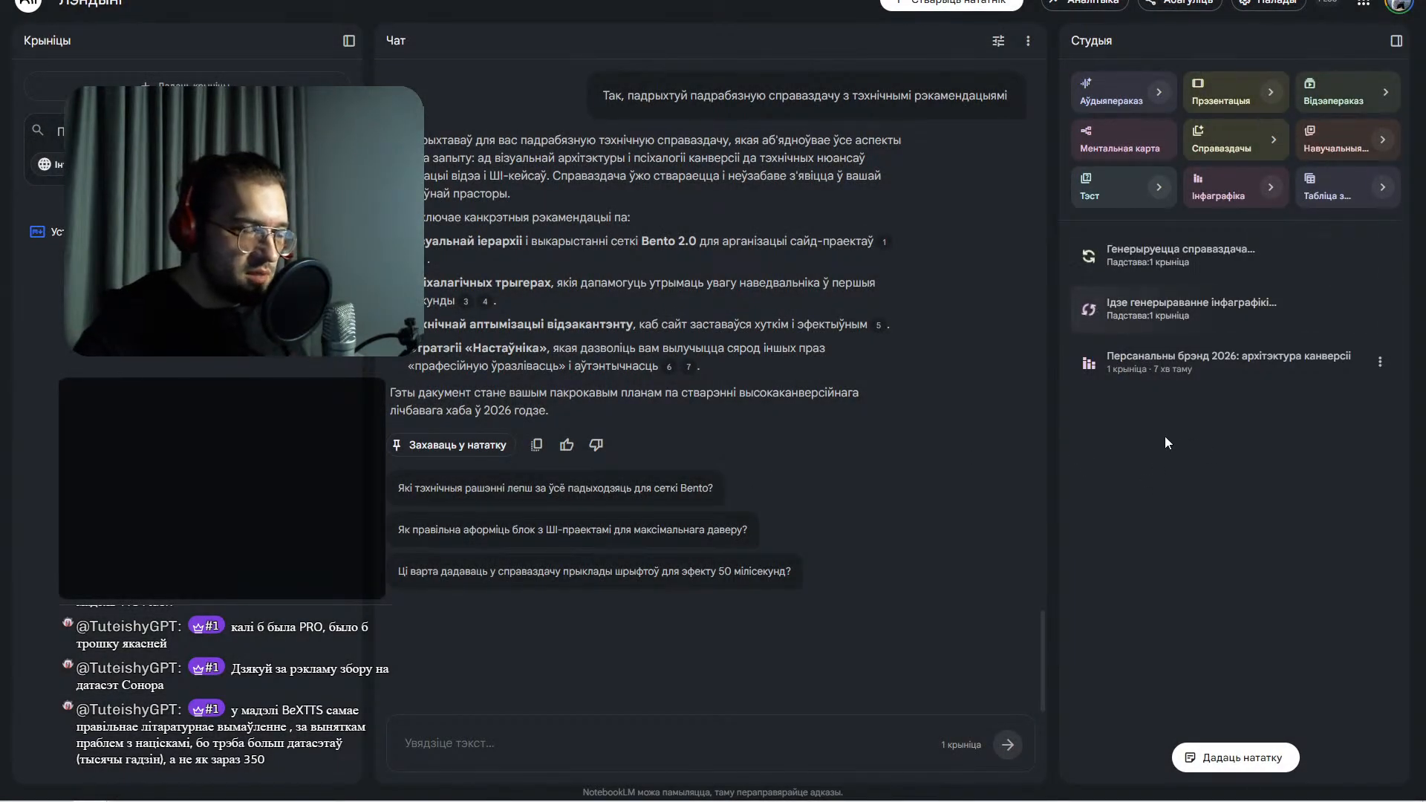
click(610, 742)
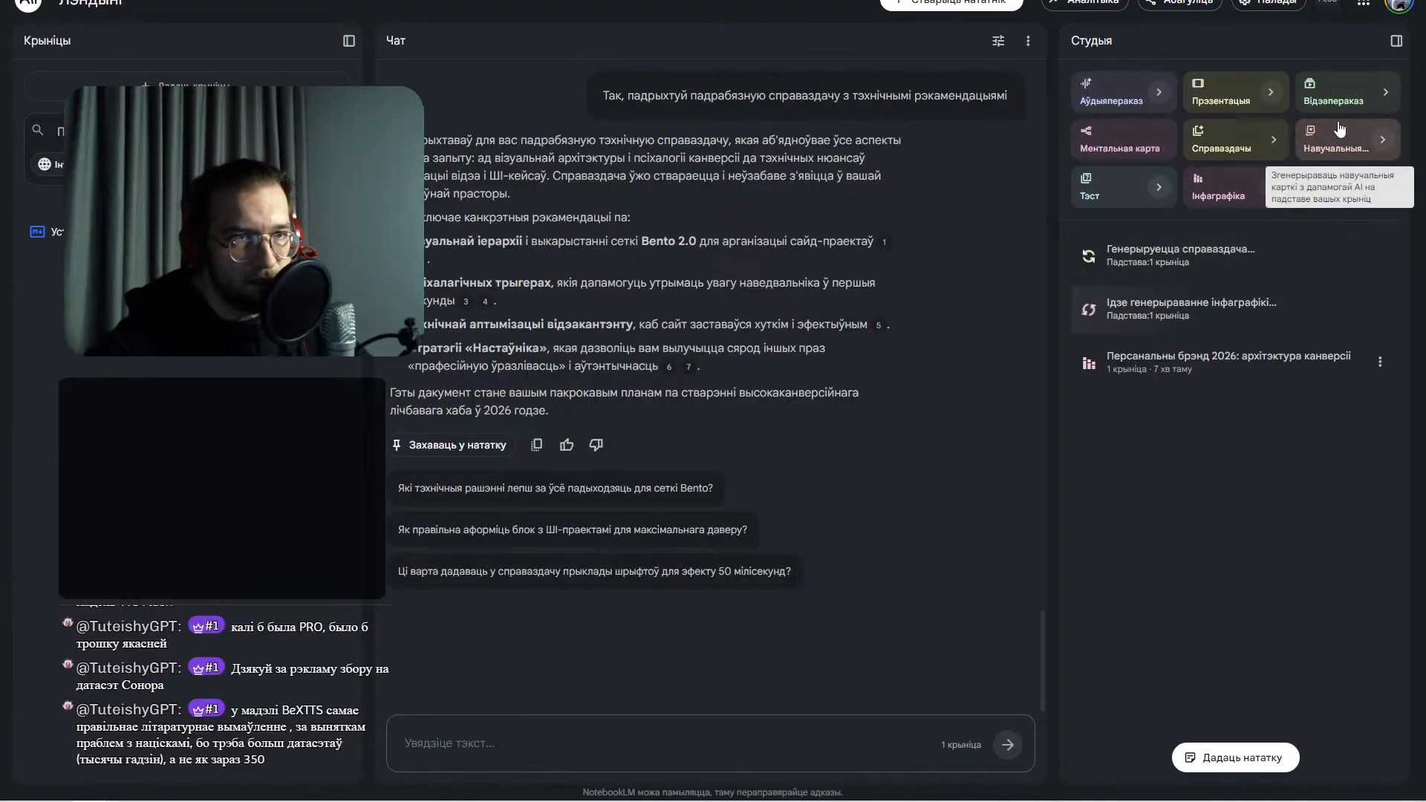
- Generate an audio overview of the source in the «Дэбаты» format with the «Кароткая» length
click(1157, 94)
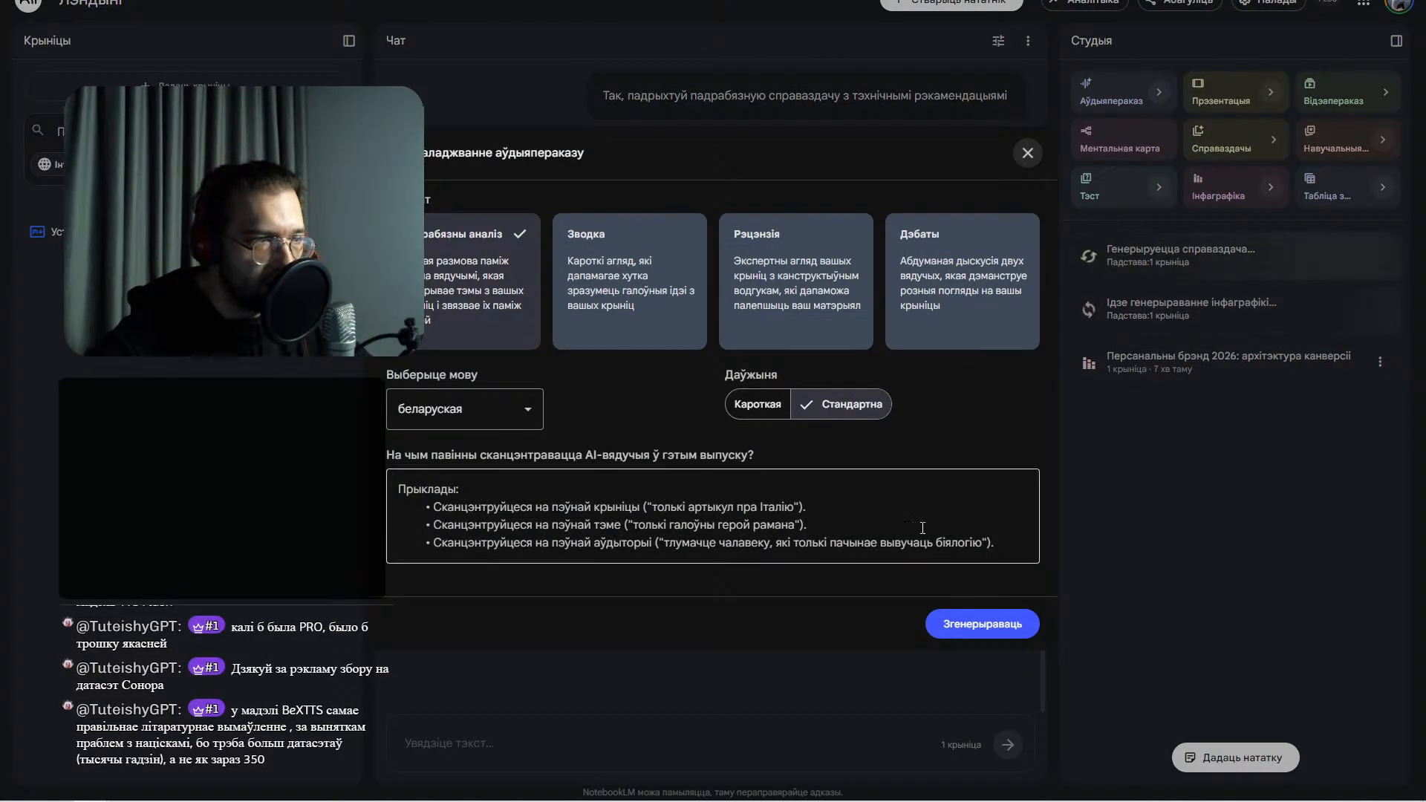
click(765, 383)
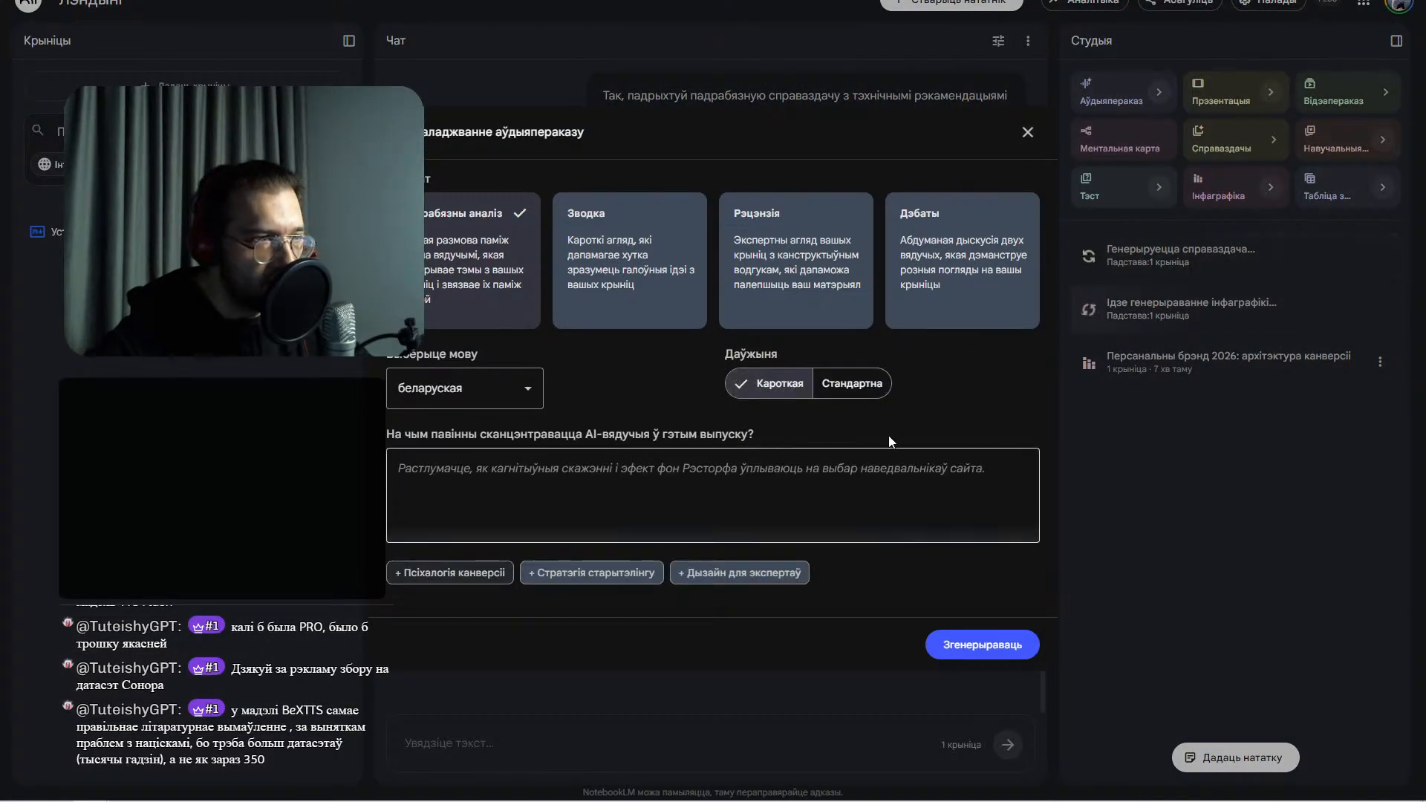
click(942, 245)
click(981, 626)
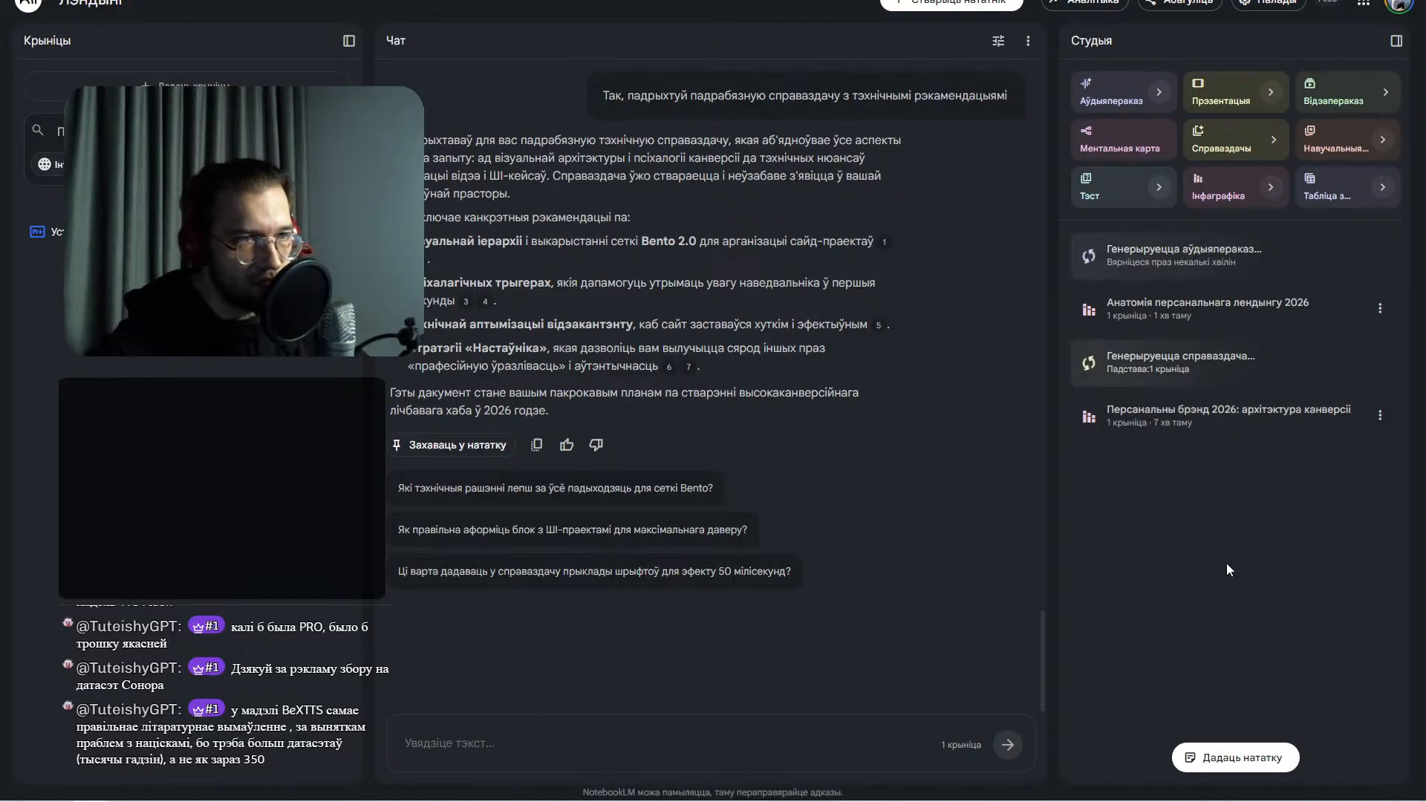
- Open the new infographic «Анатомія персанальнага лендынгу 2026» for viewing
click(1222, 309)
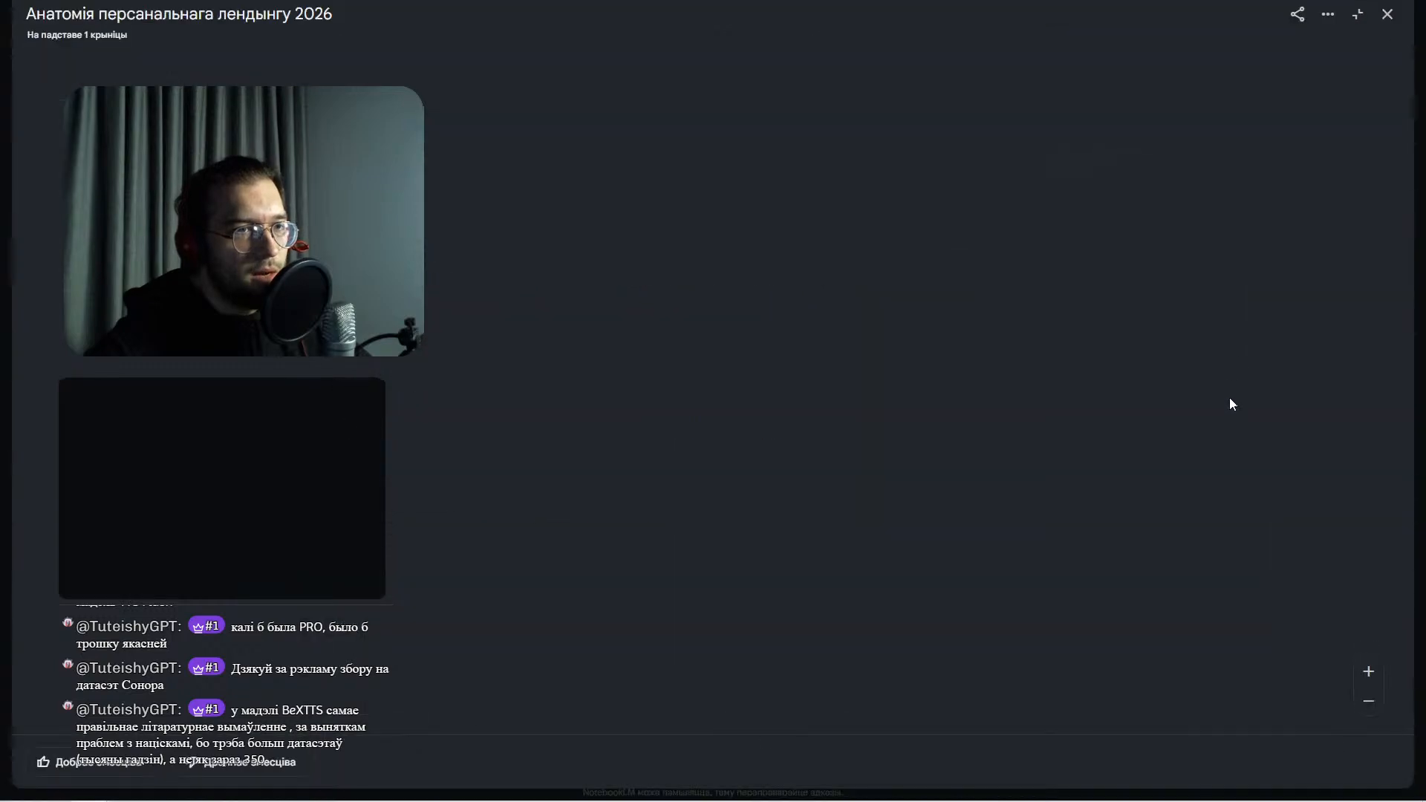
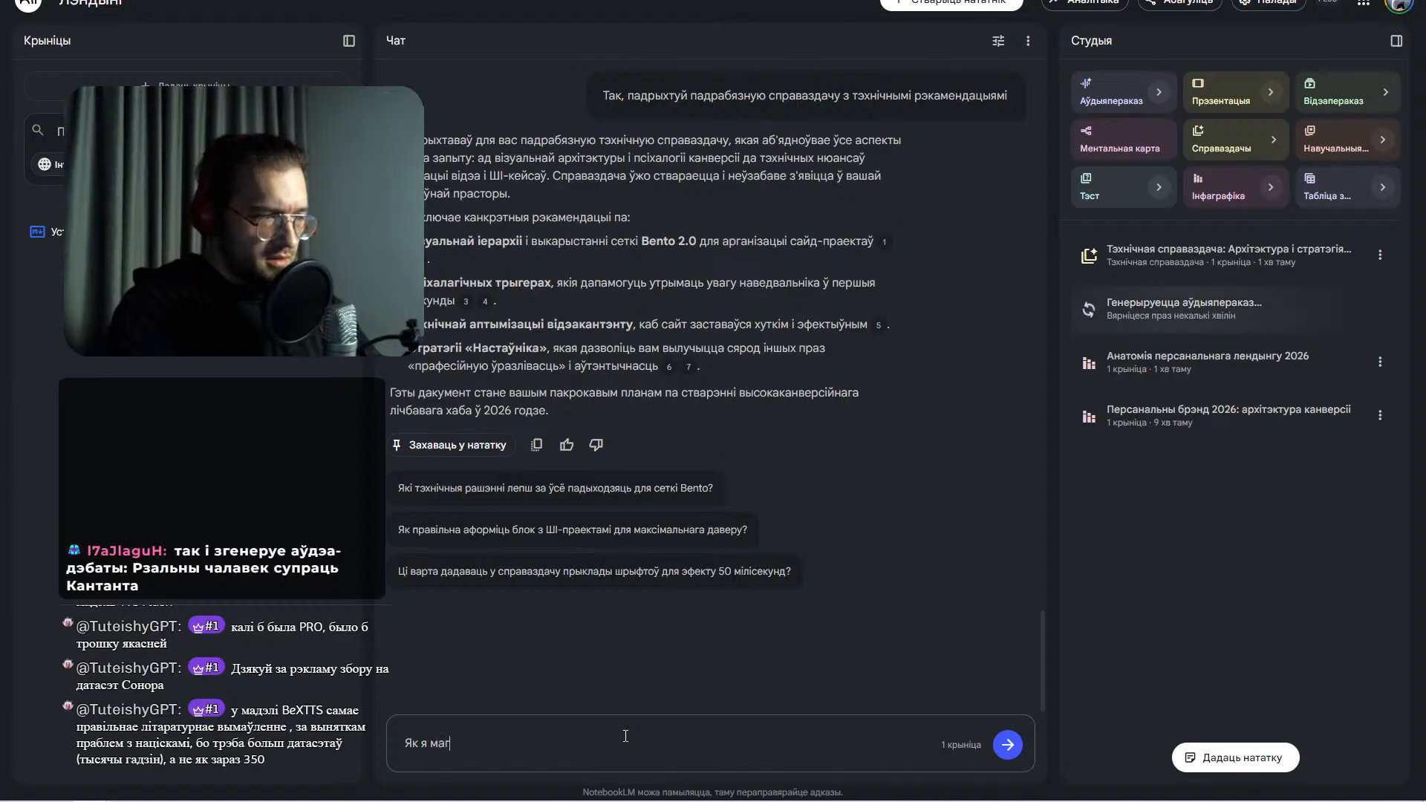
- Send the chat question «Як я магу атрымаць ад цябе промпт на генерацыю макету лэндынгу праз нанабанана?»
text(магу )
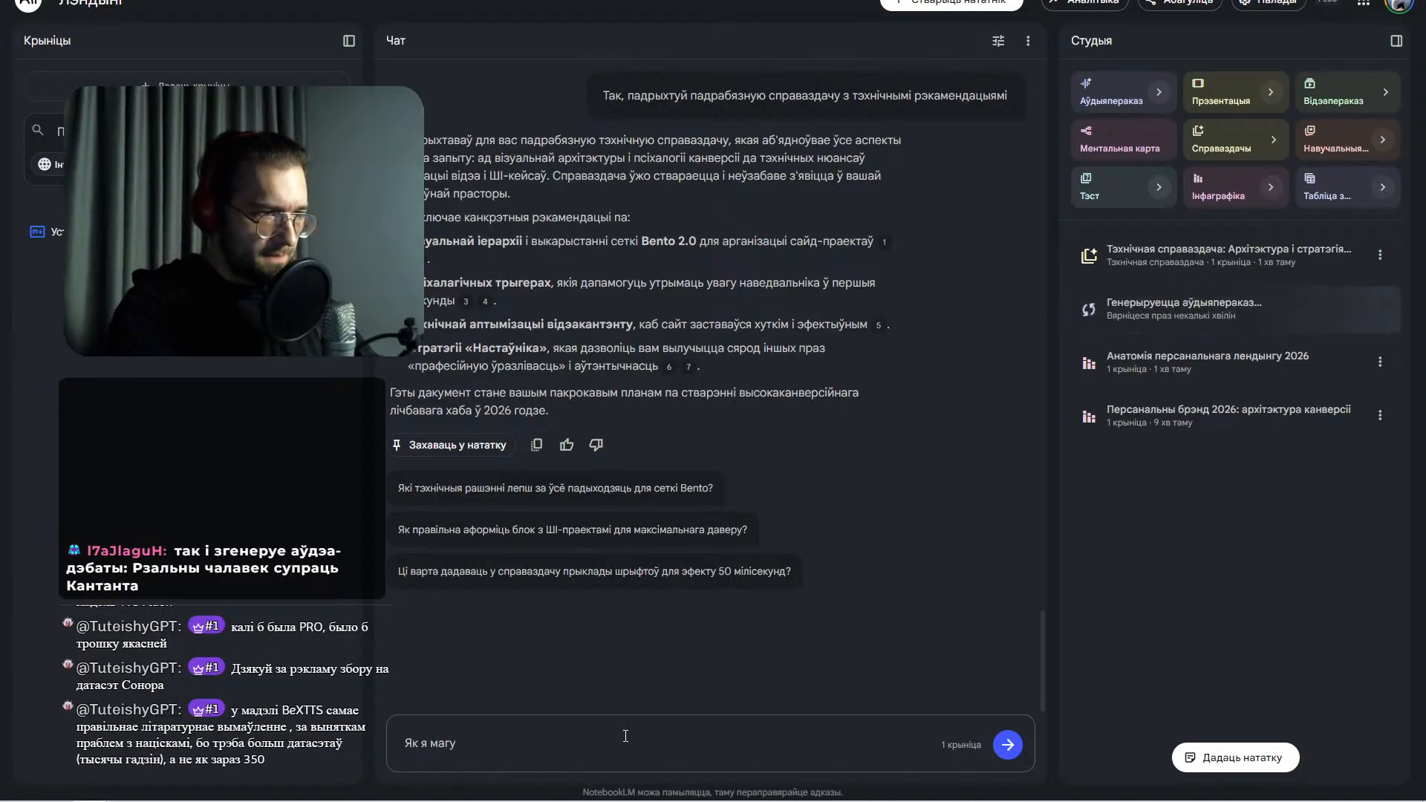
text(атрыма)
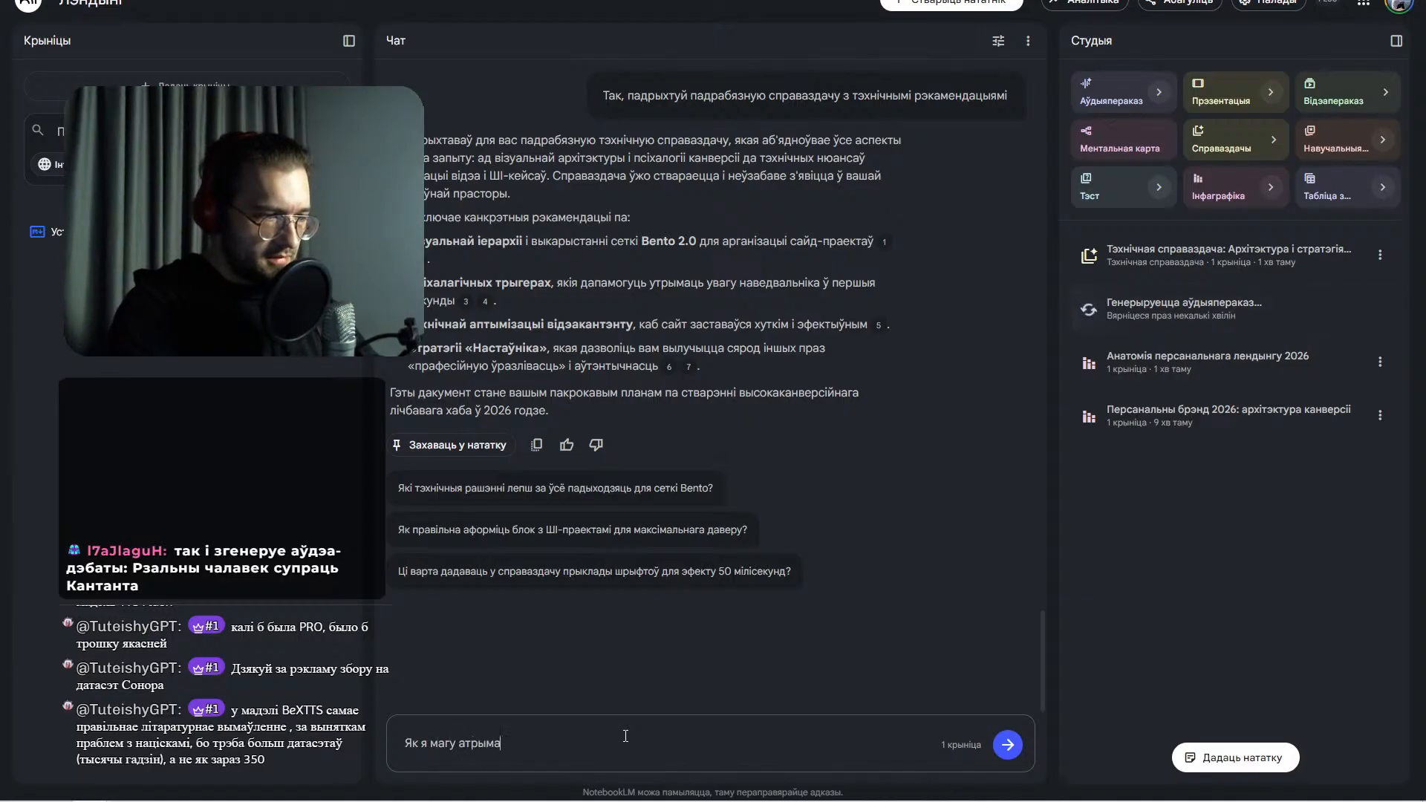
text(ць ад цябе п)
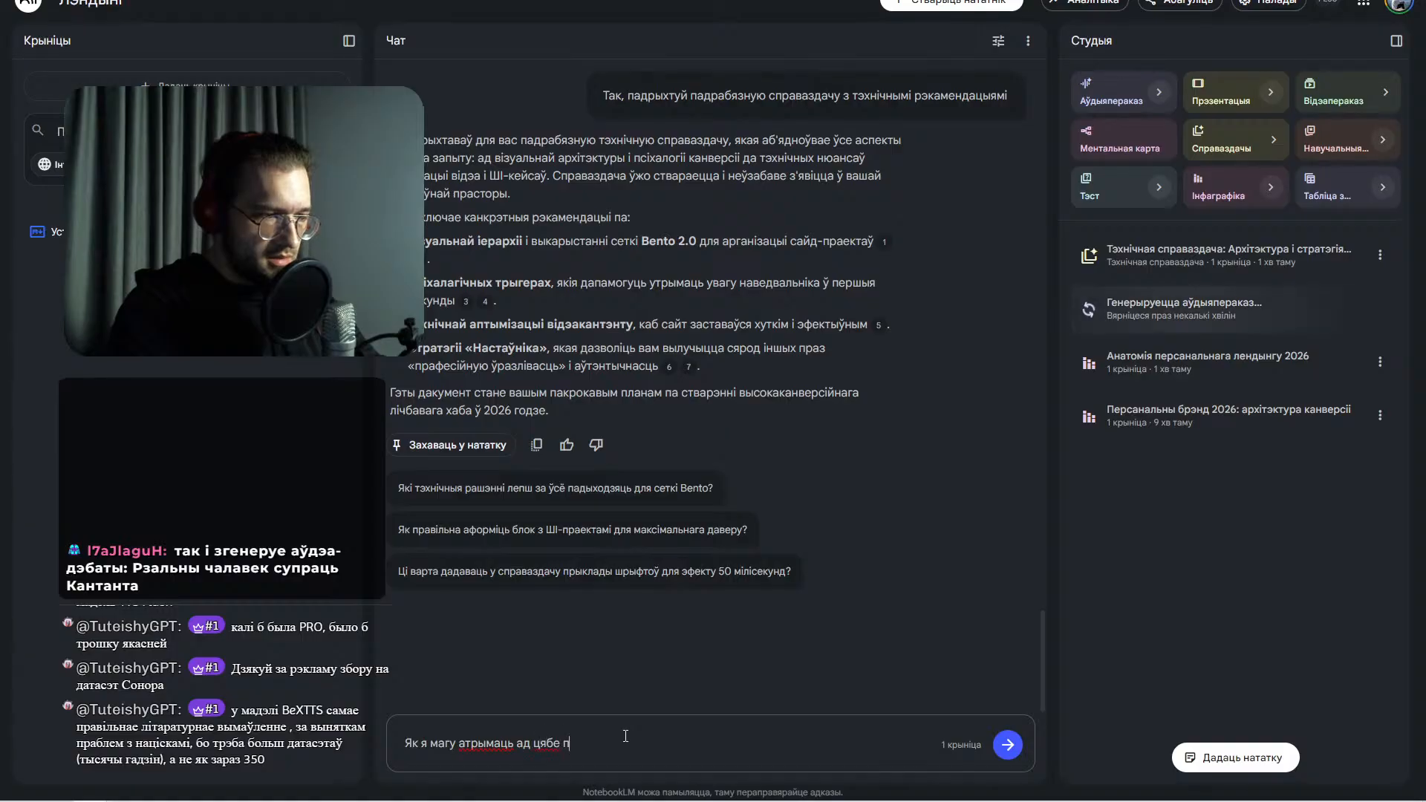
text(ромпт на генерацыю)
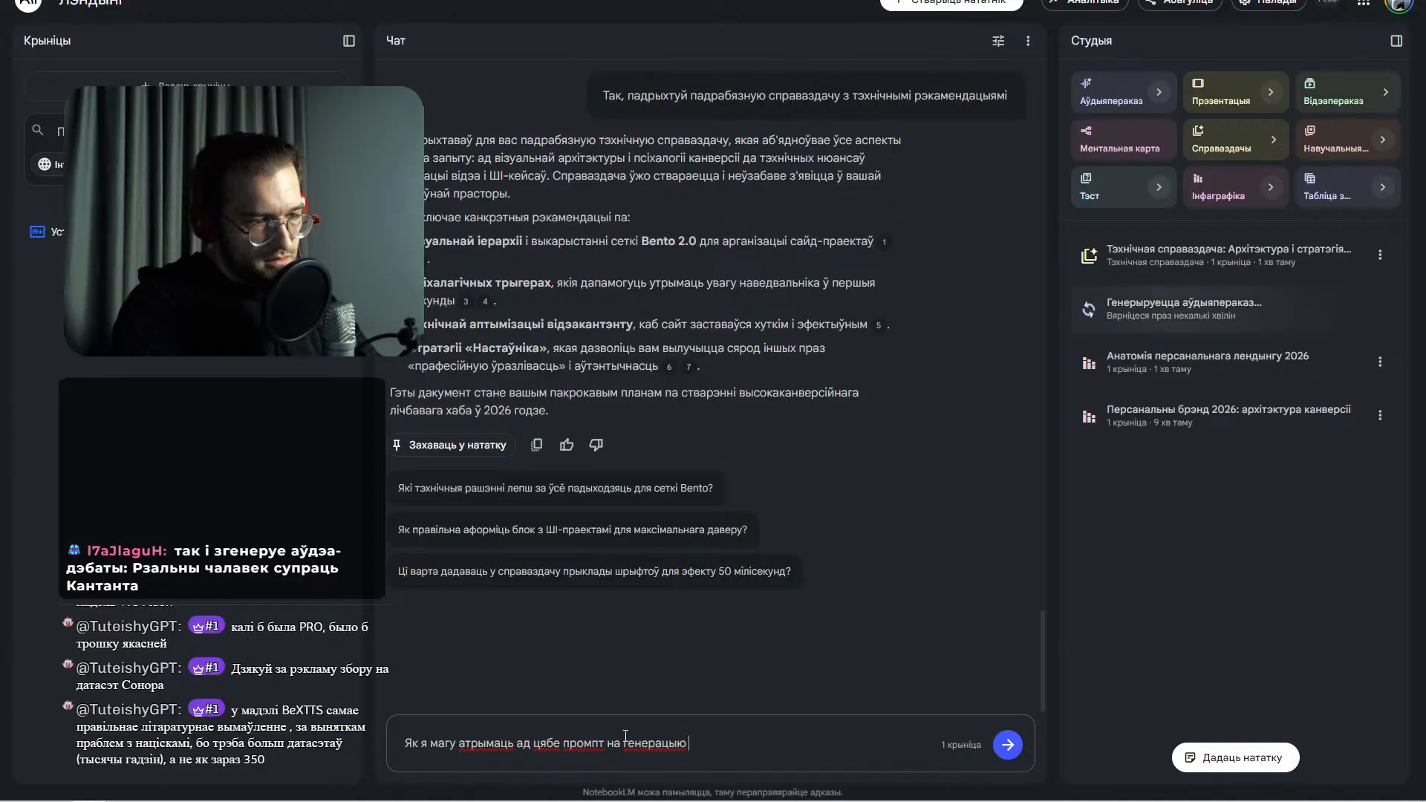
text(мак)
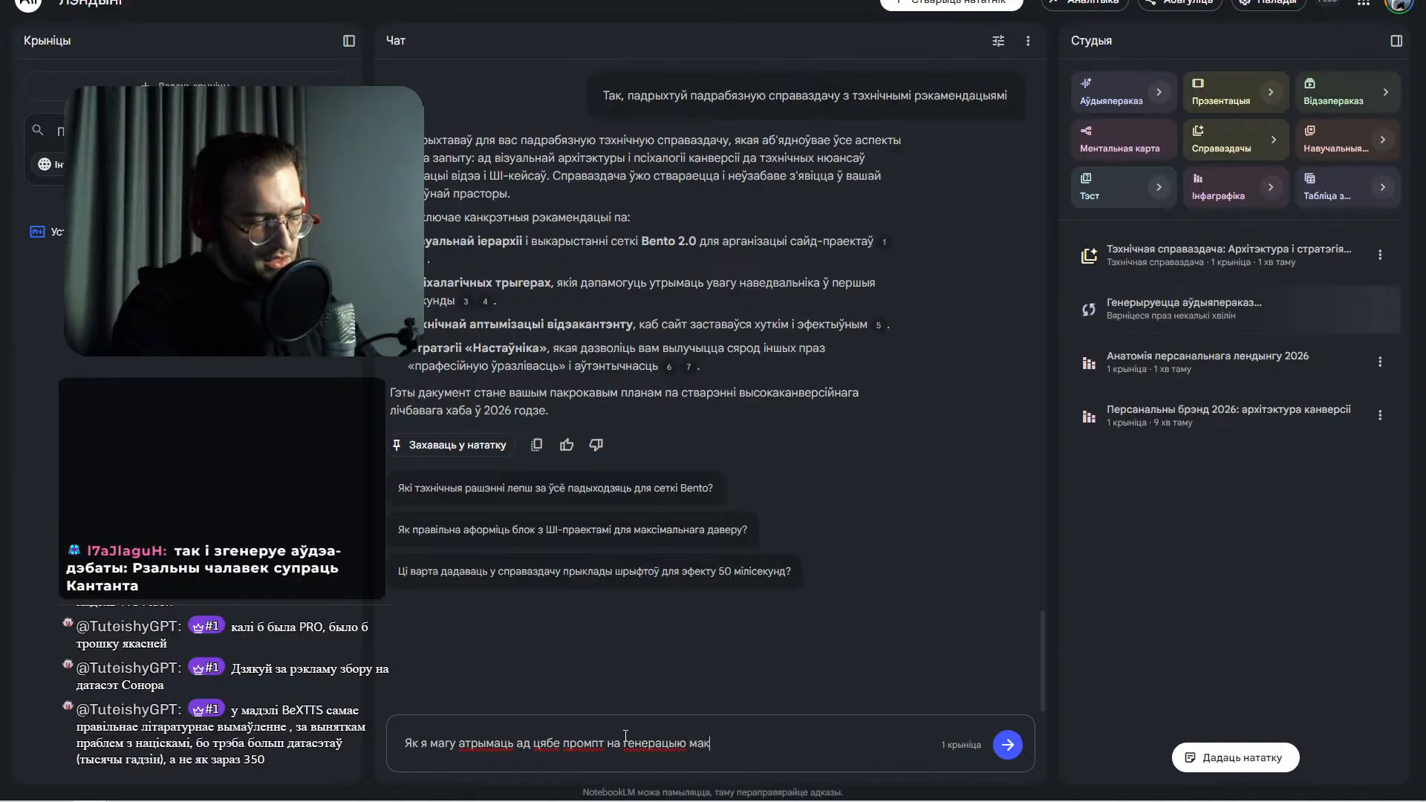
text(ету ляндынгу ў)
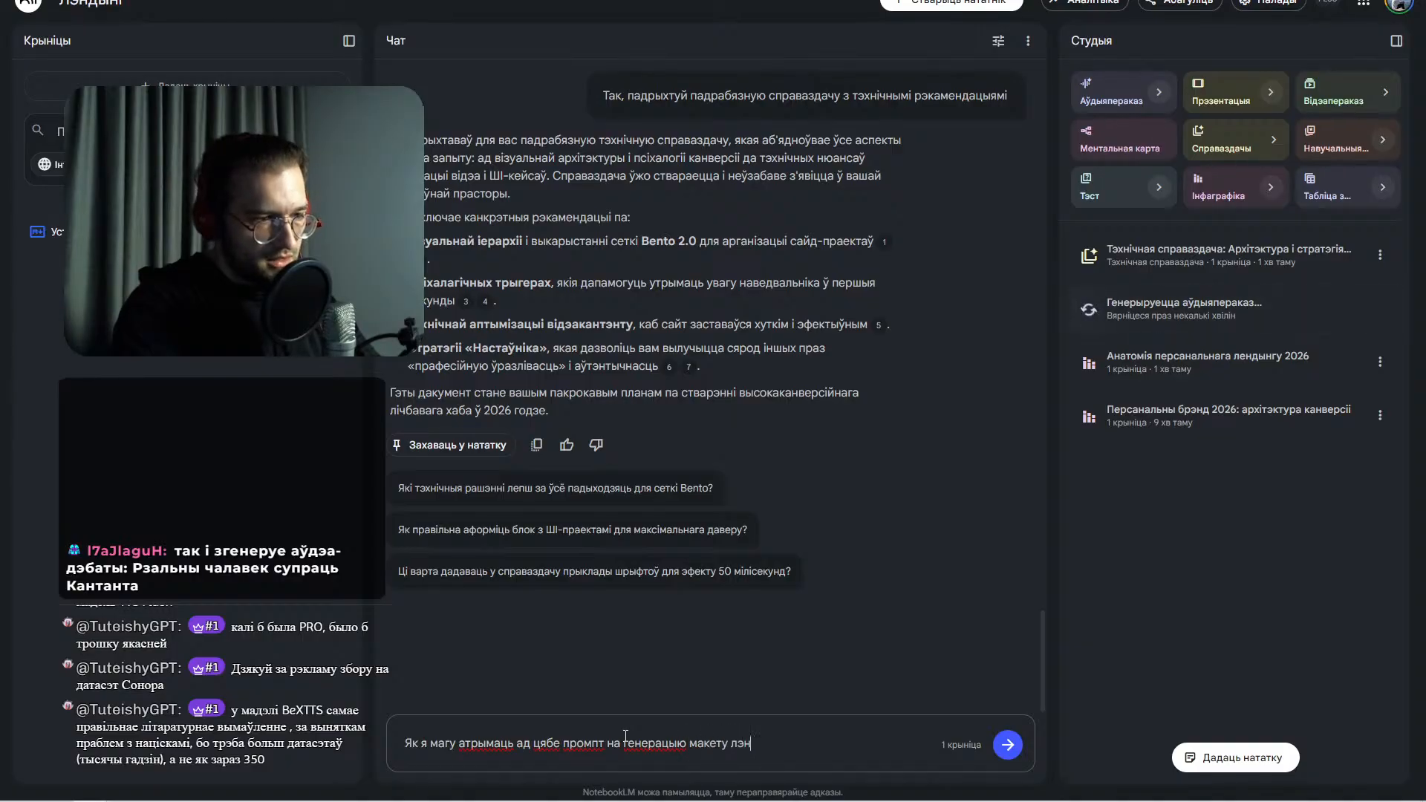
key(BackSpace)
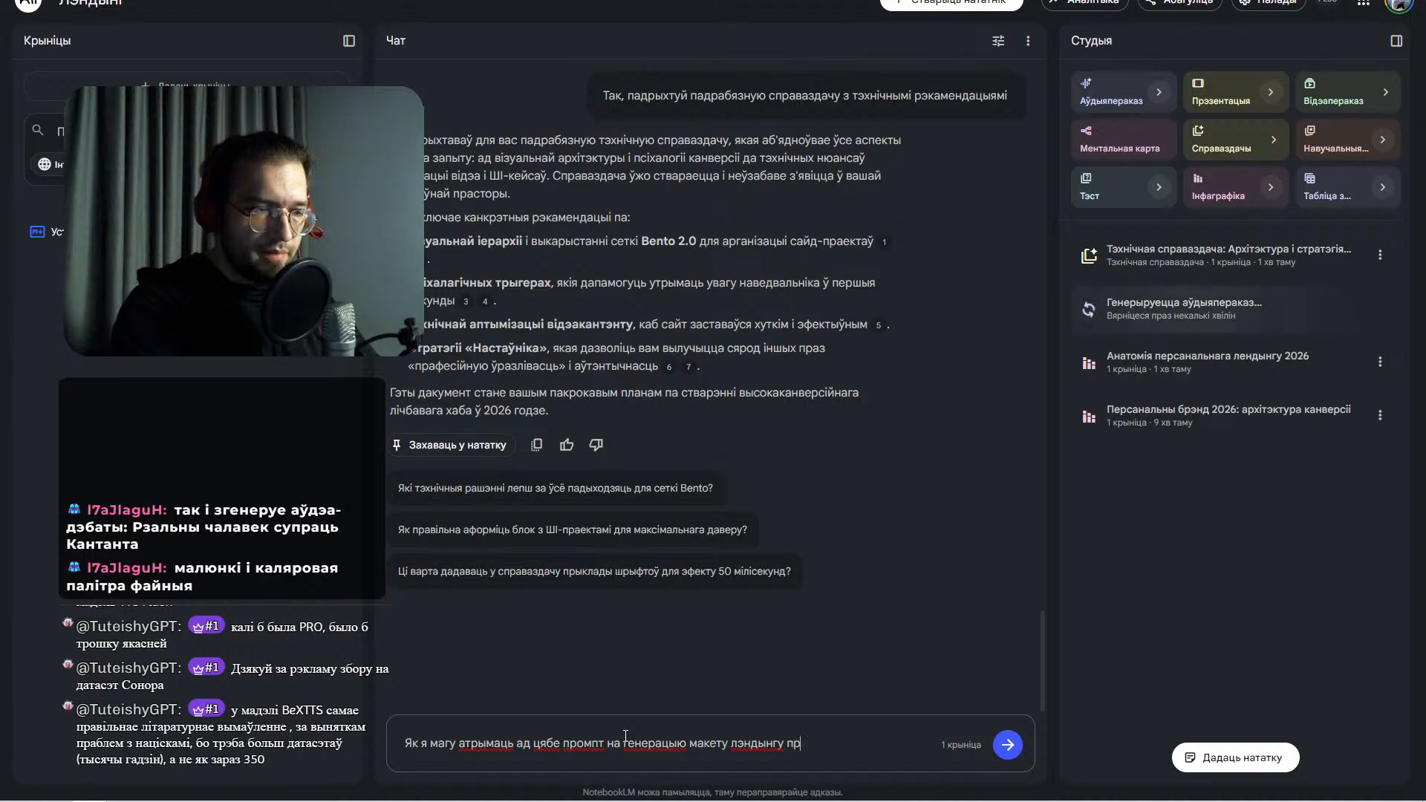
text(праз нанаб)
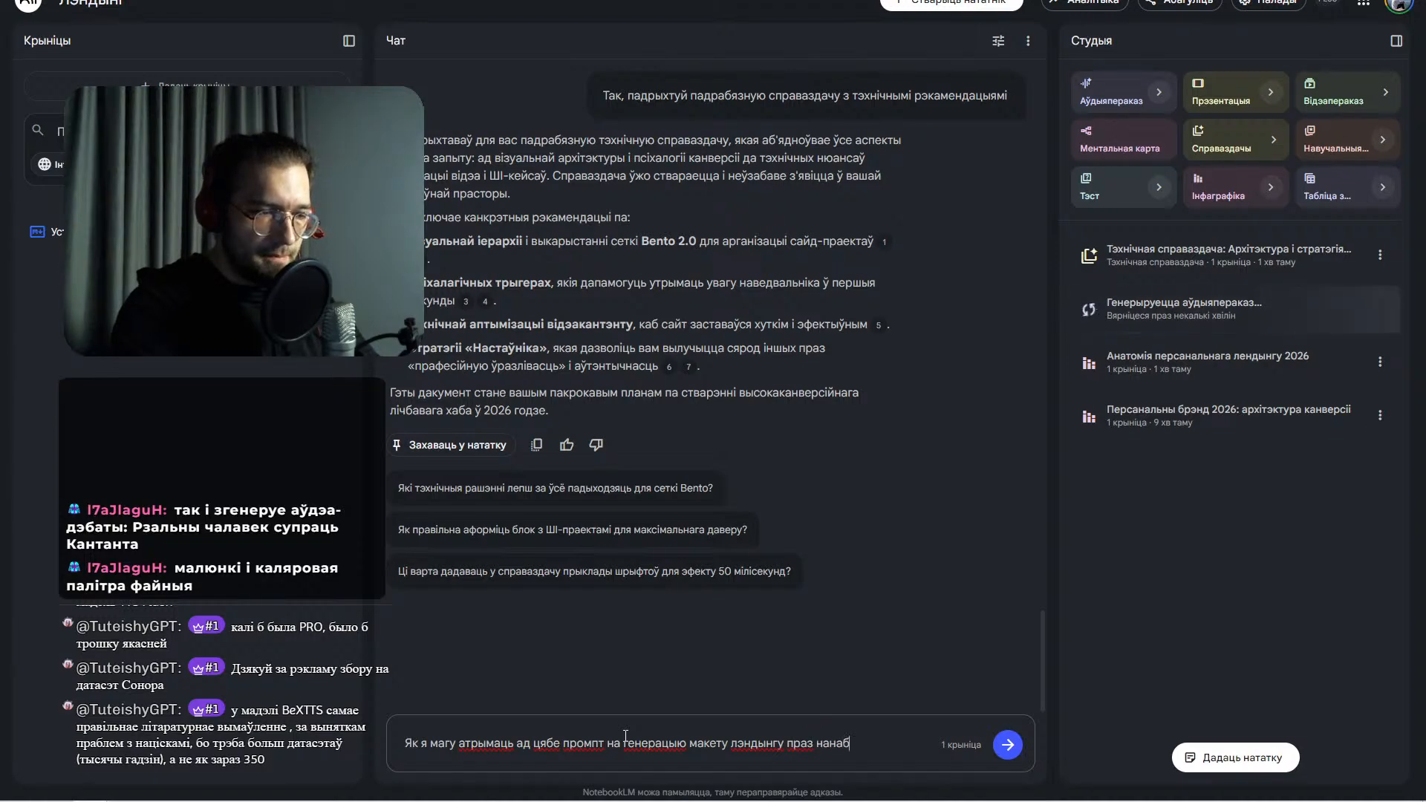
text(анана)
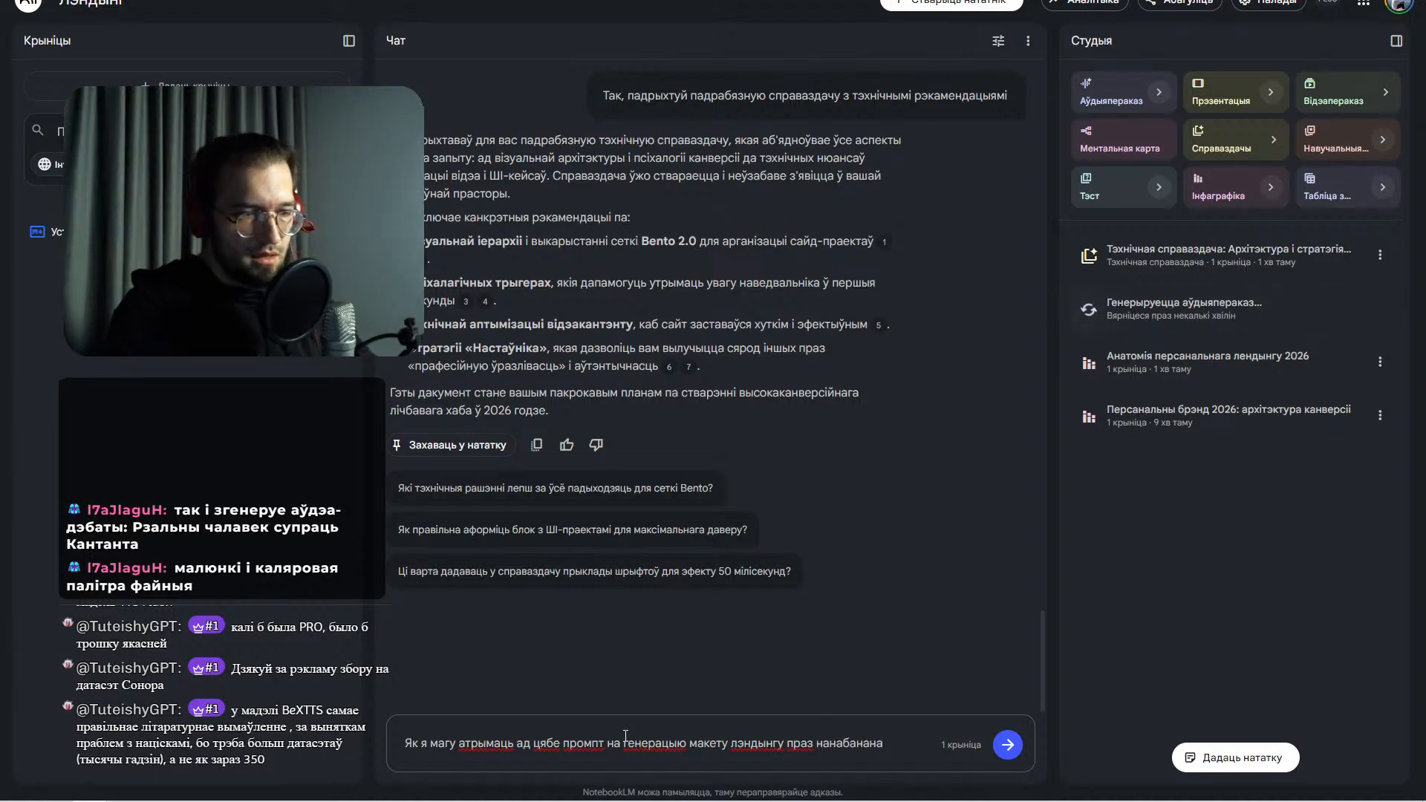
text(?*)
key(Return)
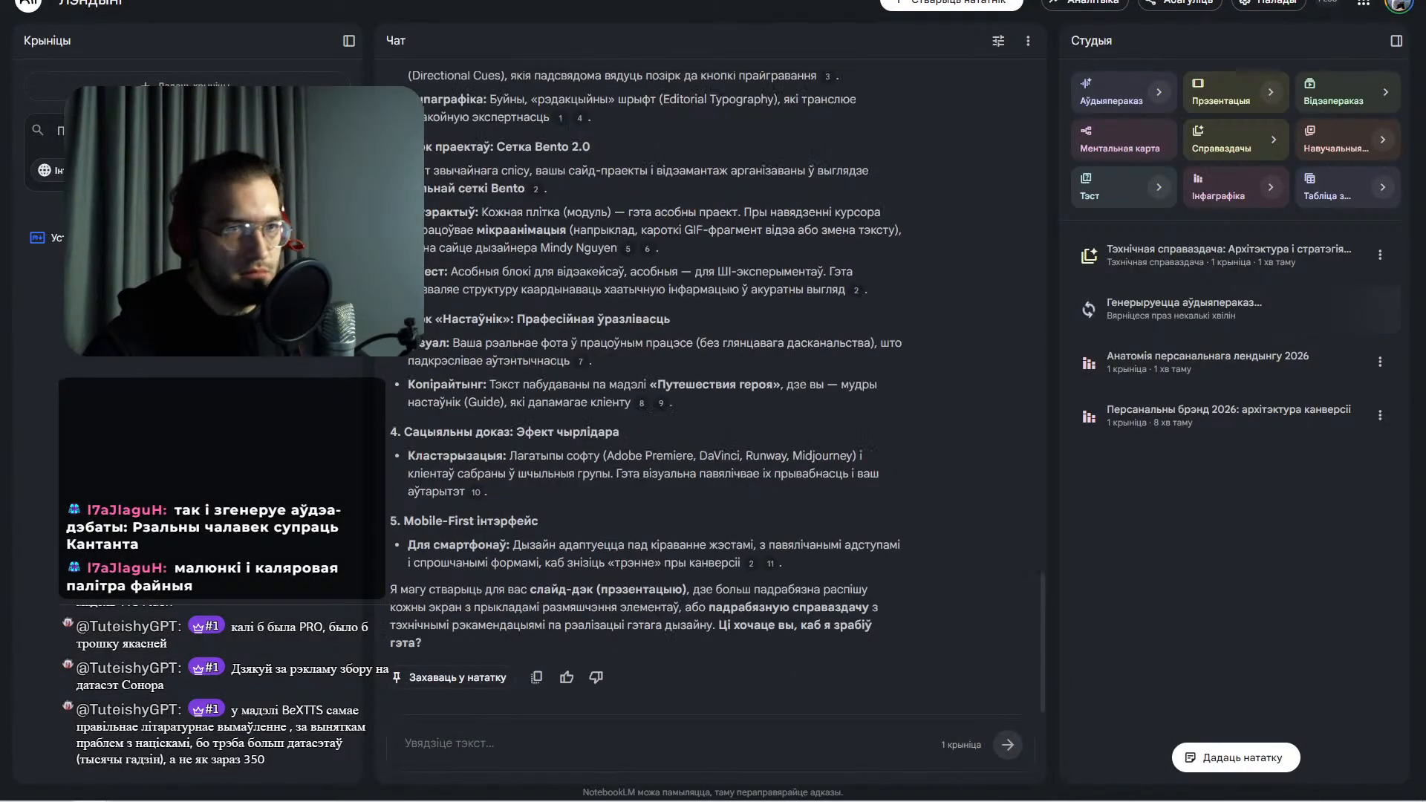
- View the infographic «Анатомія персанальнага лендынгу 2026» and close it, and browse the visual styles offered for a new infographic
click(1207, 360)
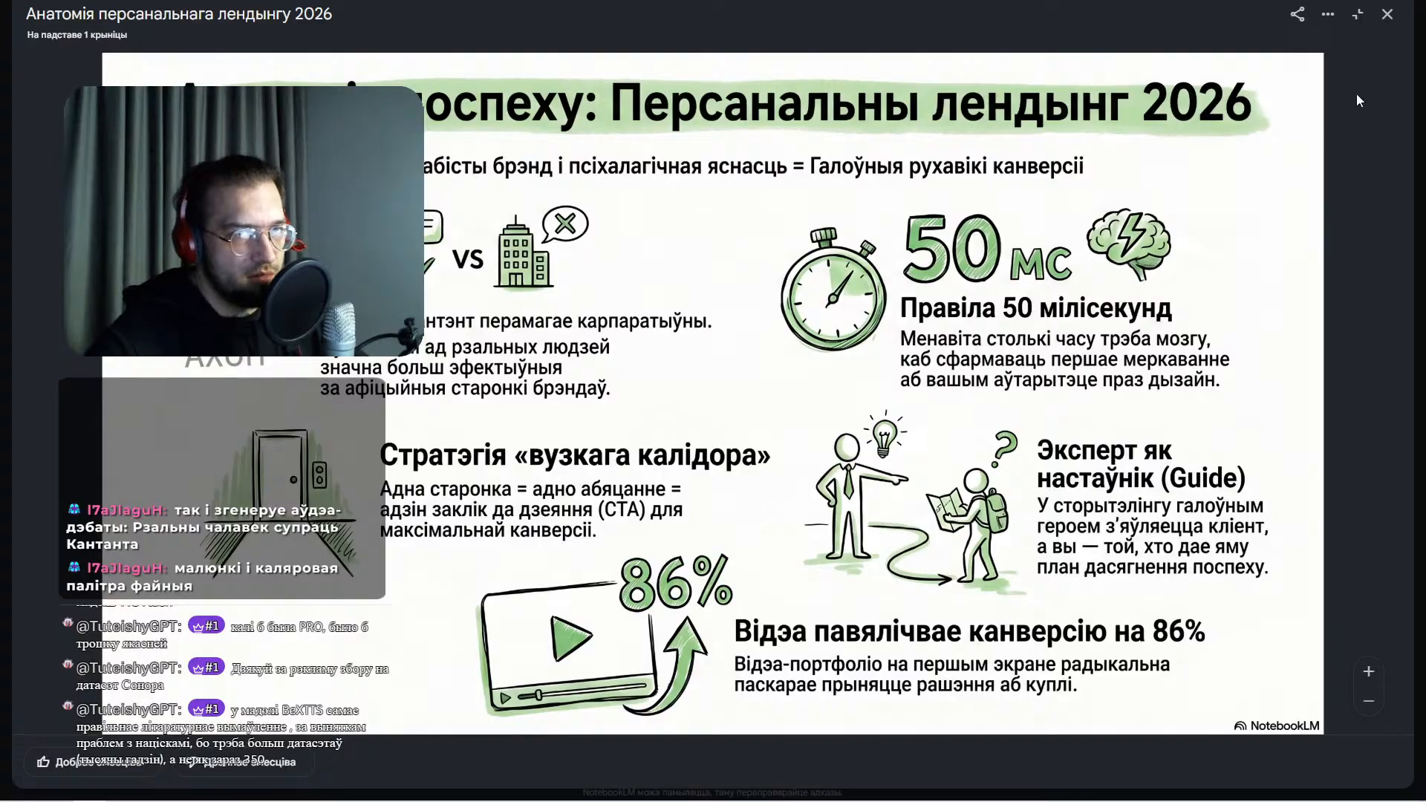
click(1387, 13)
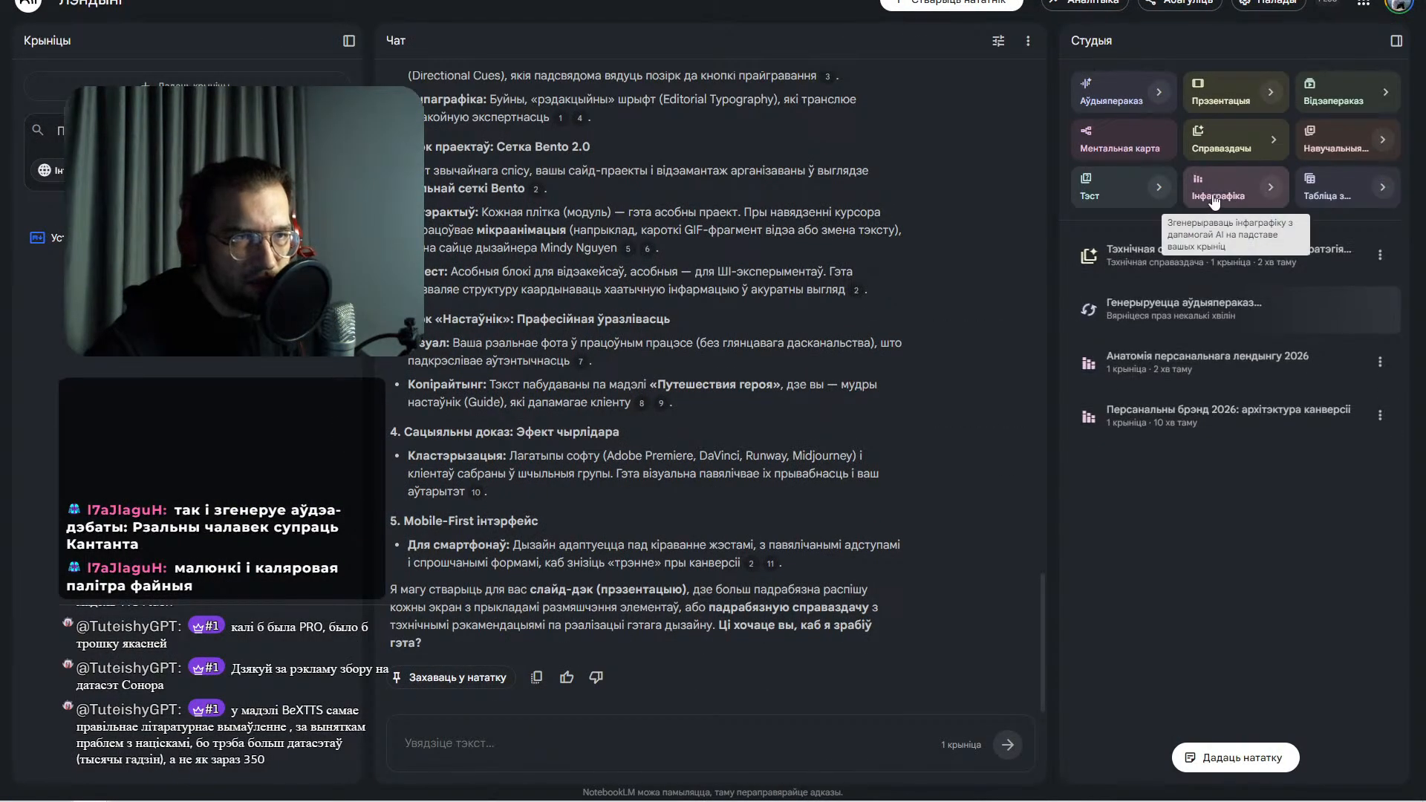
click(1277, 181)
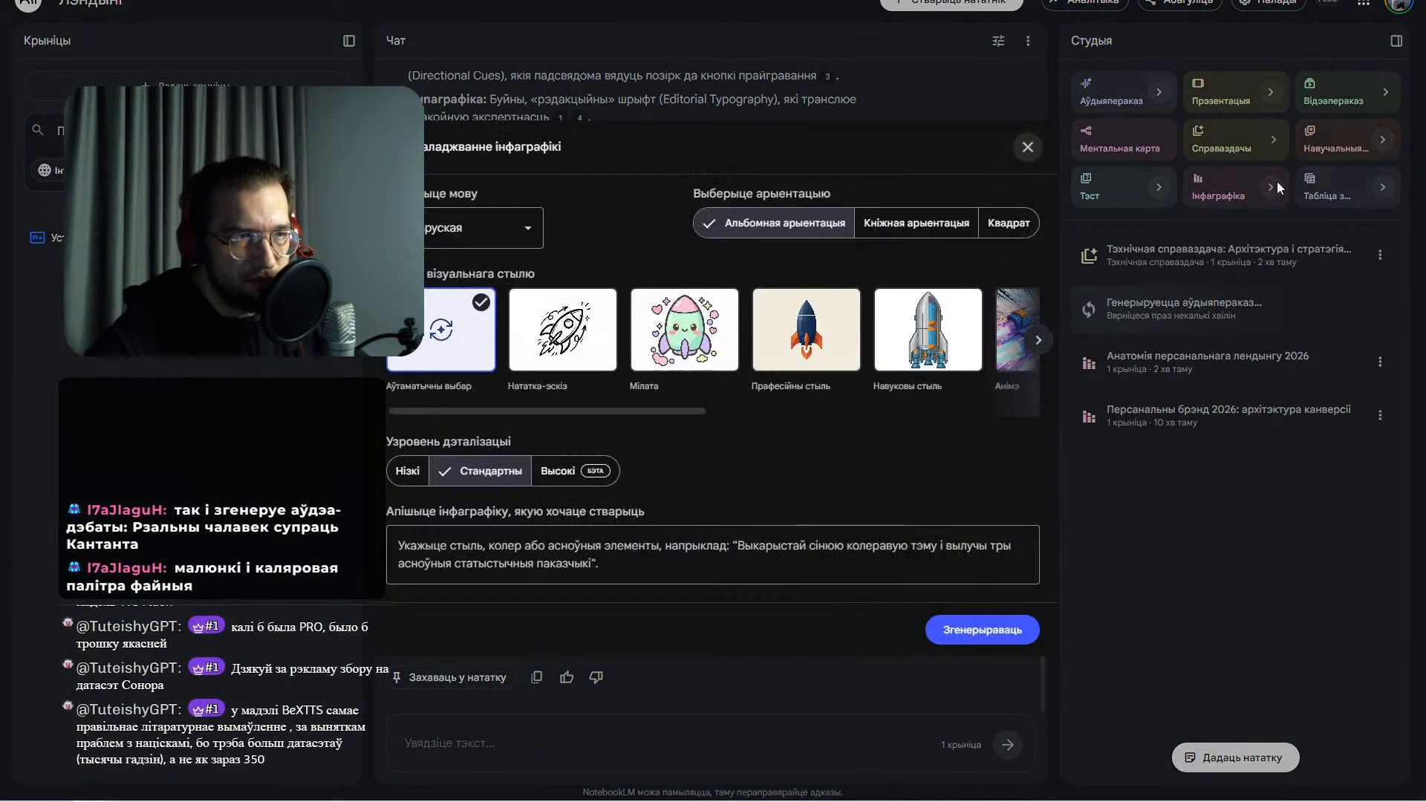
double_click(1039, 339)
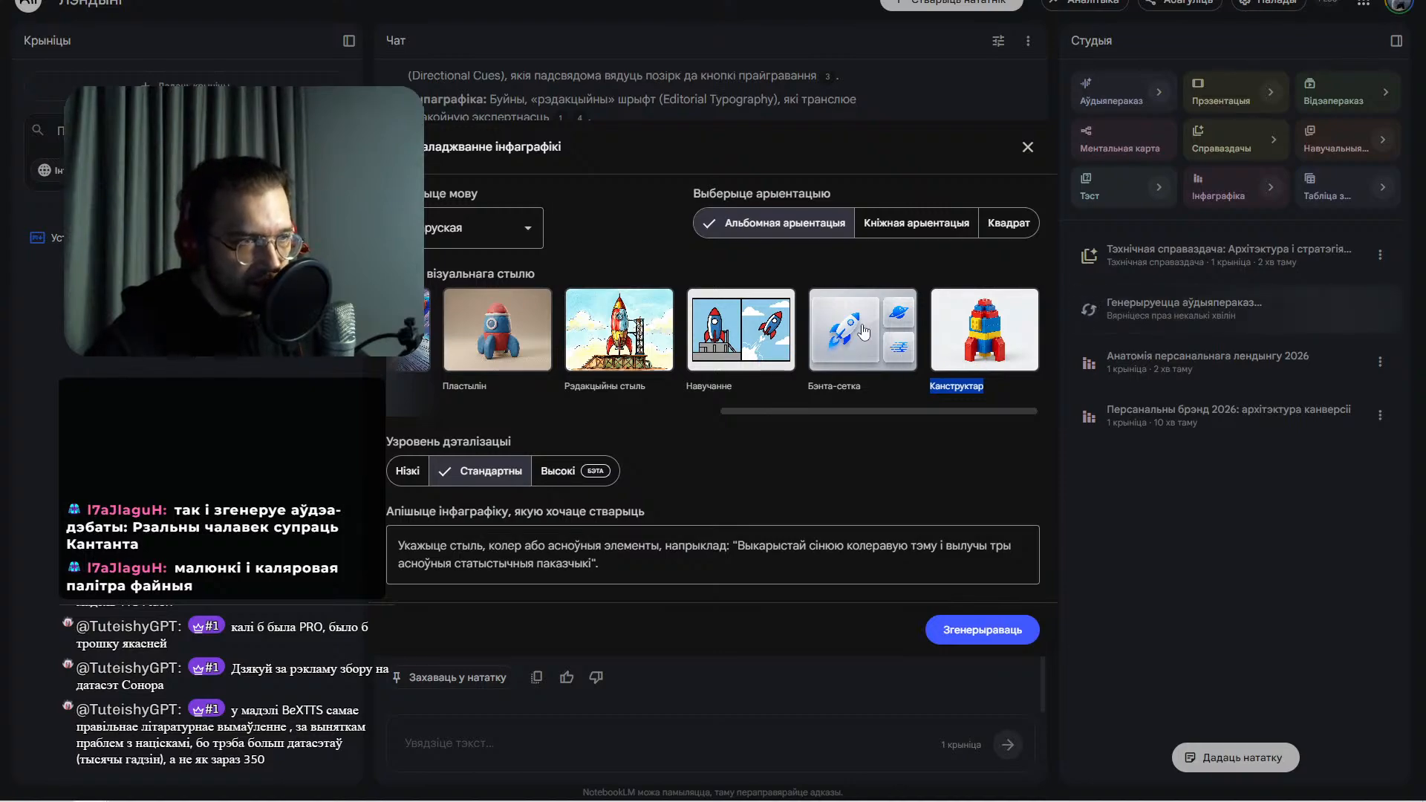
drag(768, 410, 515, 413)
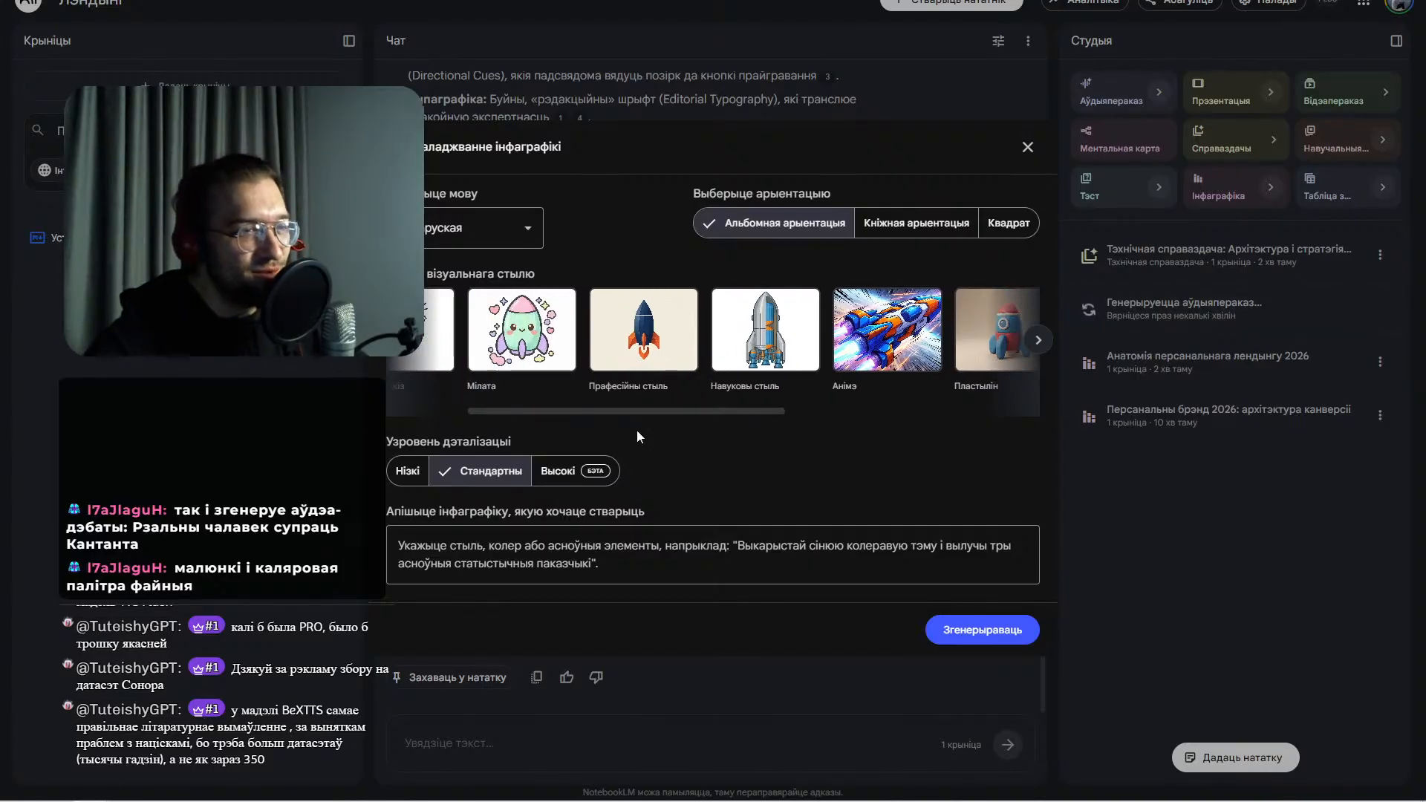
drag(636, 416, 505, 411)
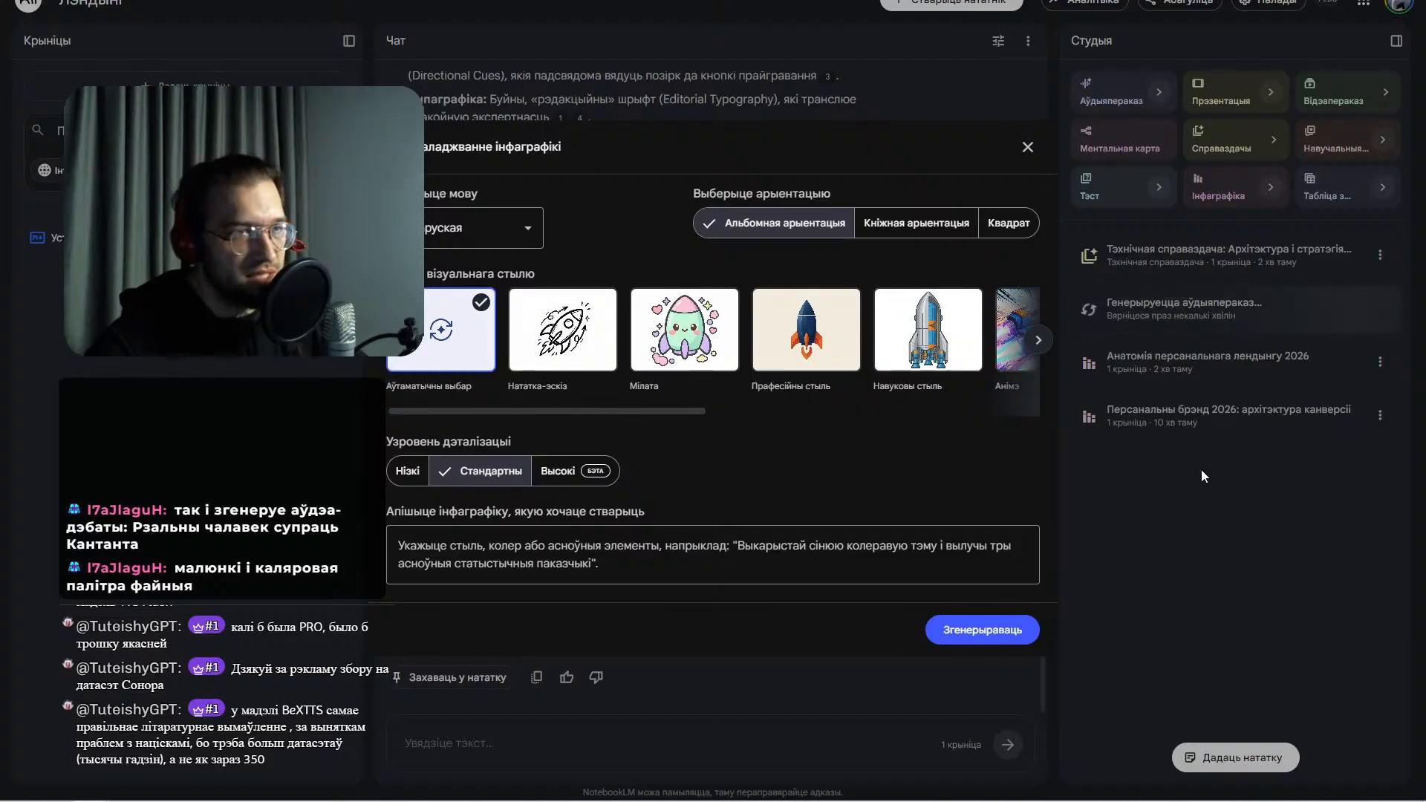
- Read the chat reply about the mockup and select its full English prompt, from "High-converting personal landing page" to "professional aesthetic"
key(ctrl+Tab)
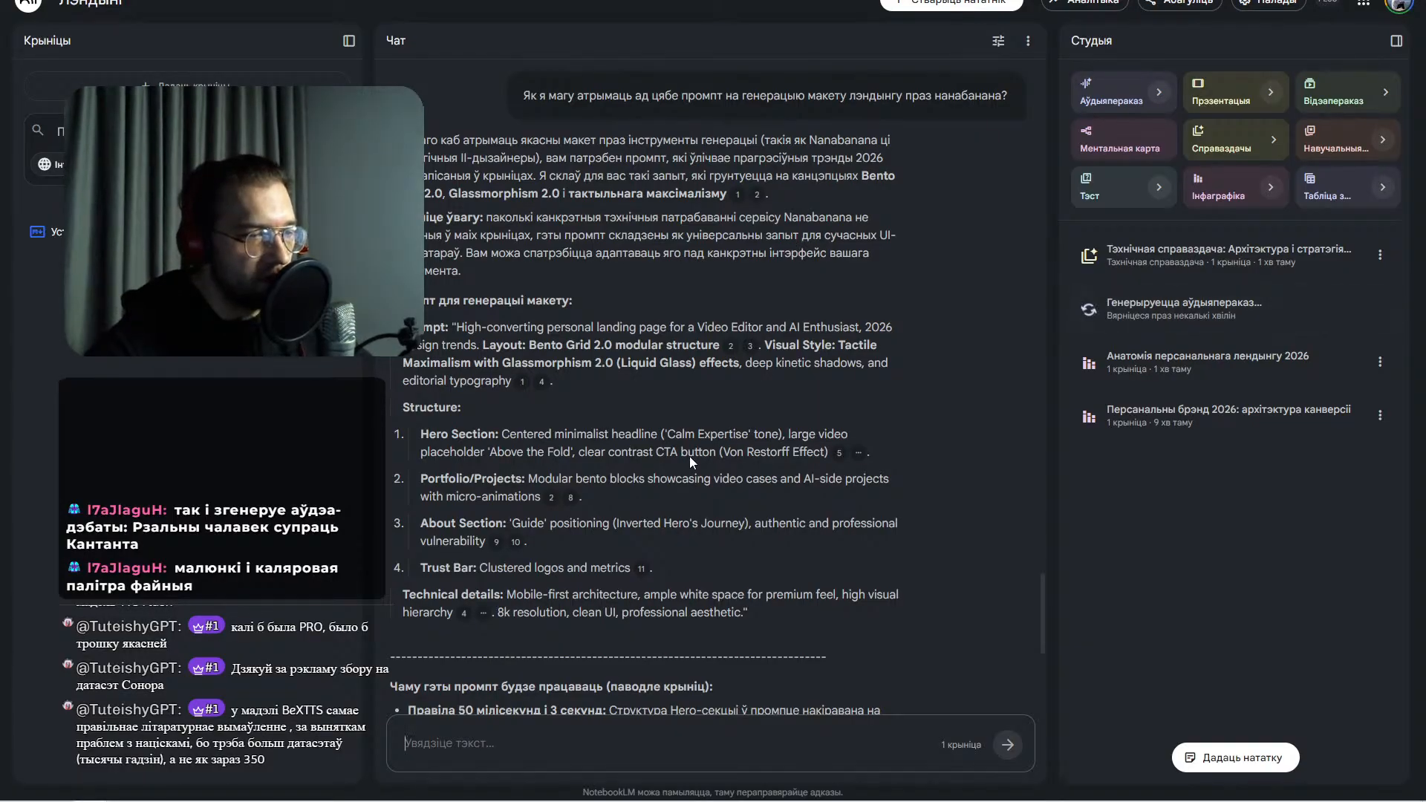
scroll(689, 446, down, 3)
mouse_move(638, 369)
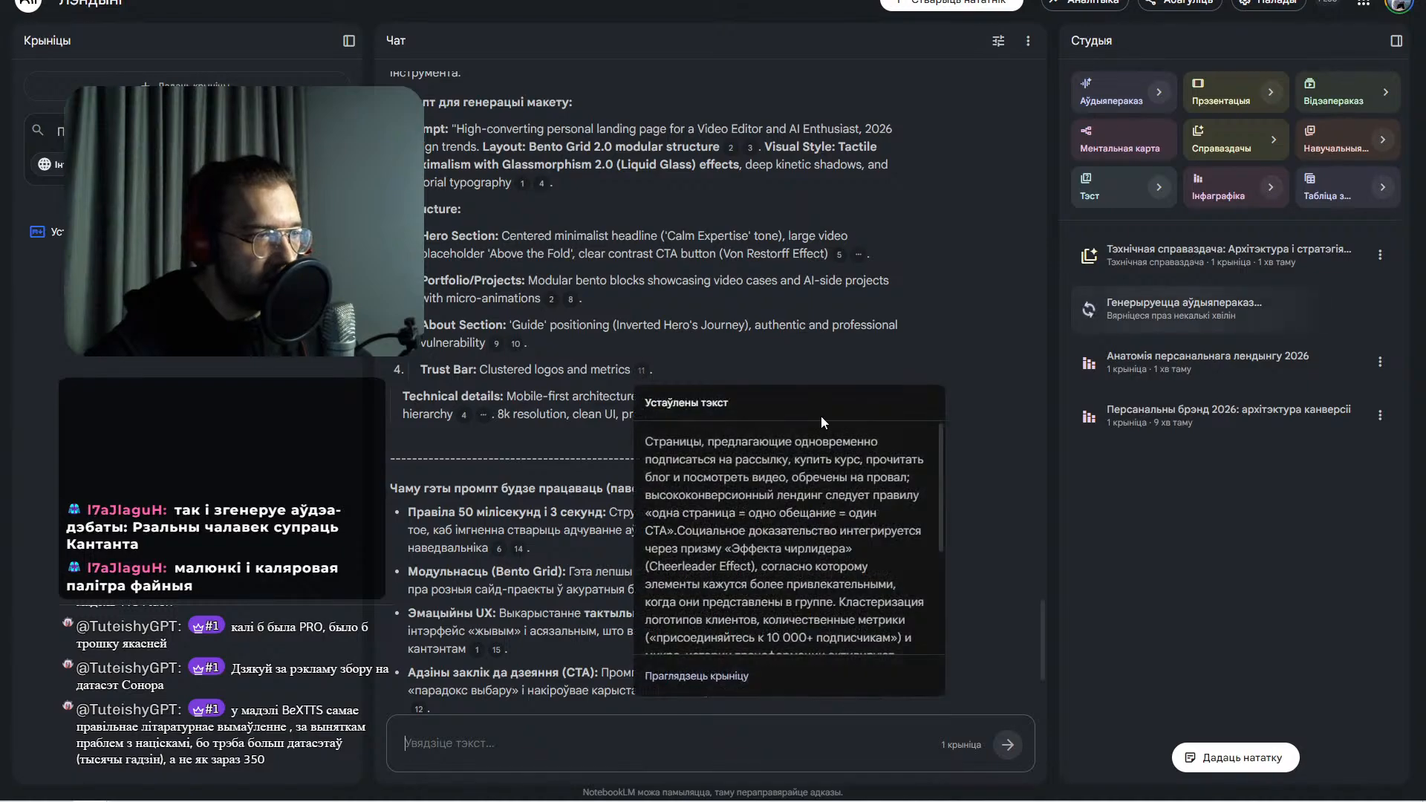
scroll(975, 445, down, 3)
scroll(976, 456, down, 1)
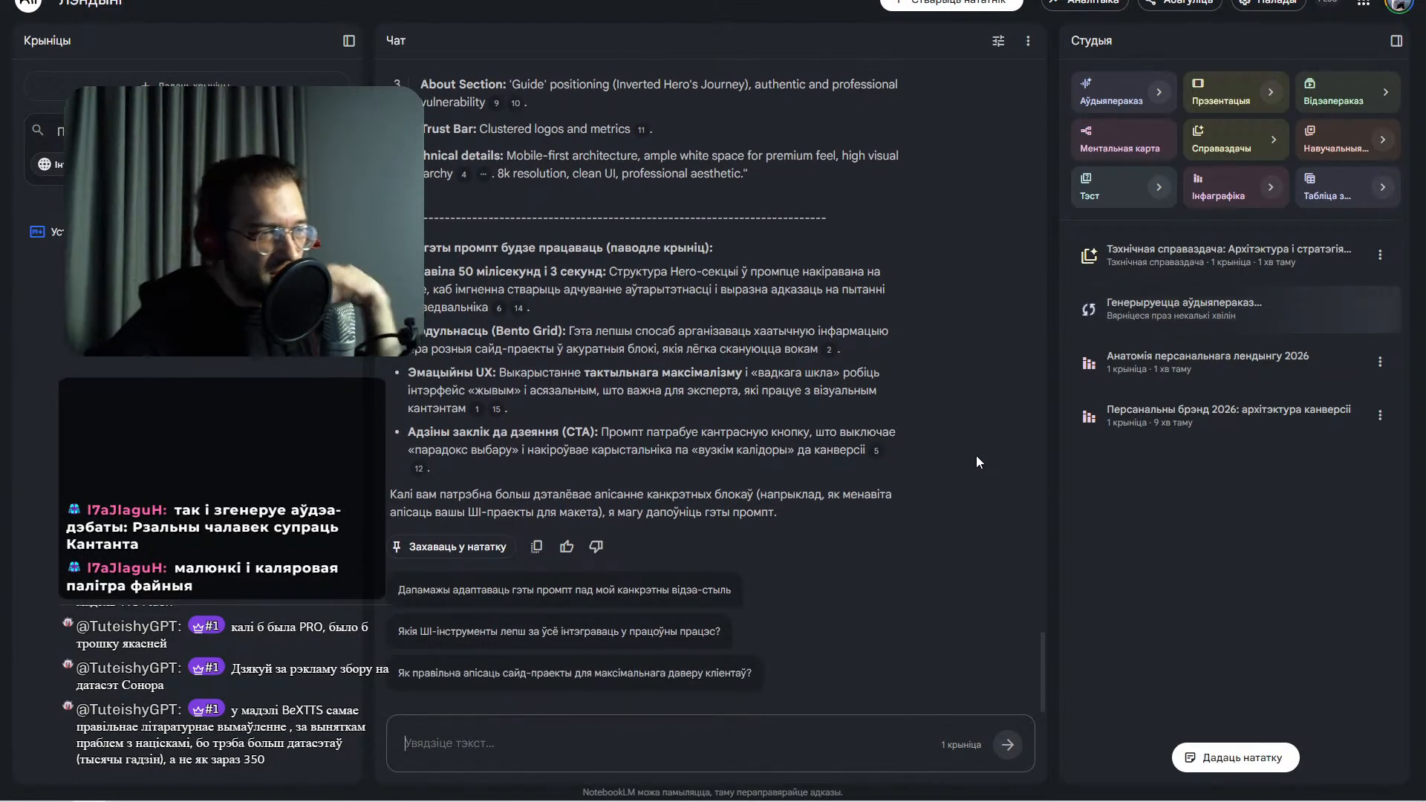
scroll(976, 456, up, 6)
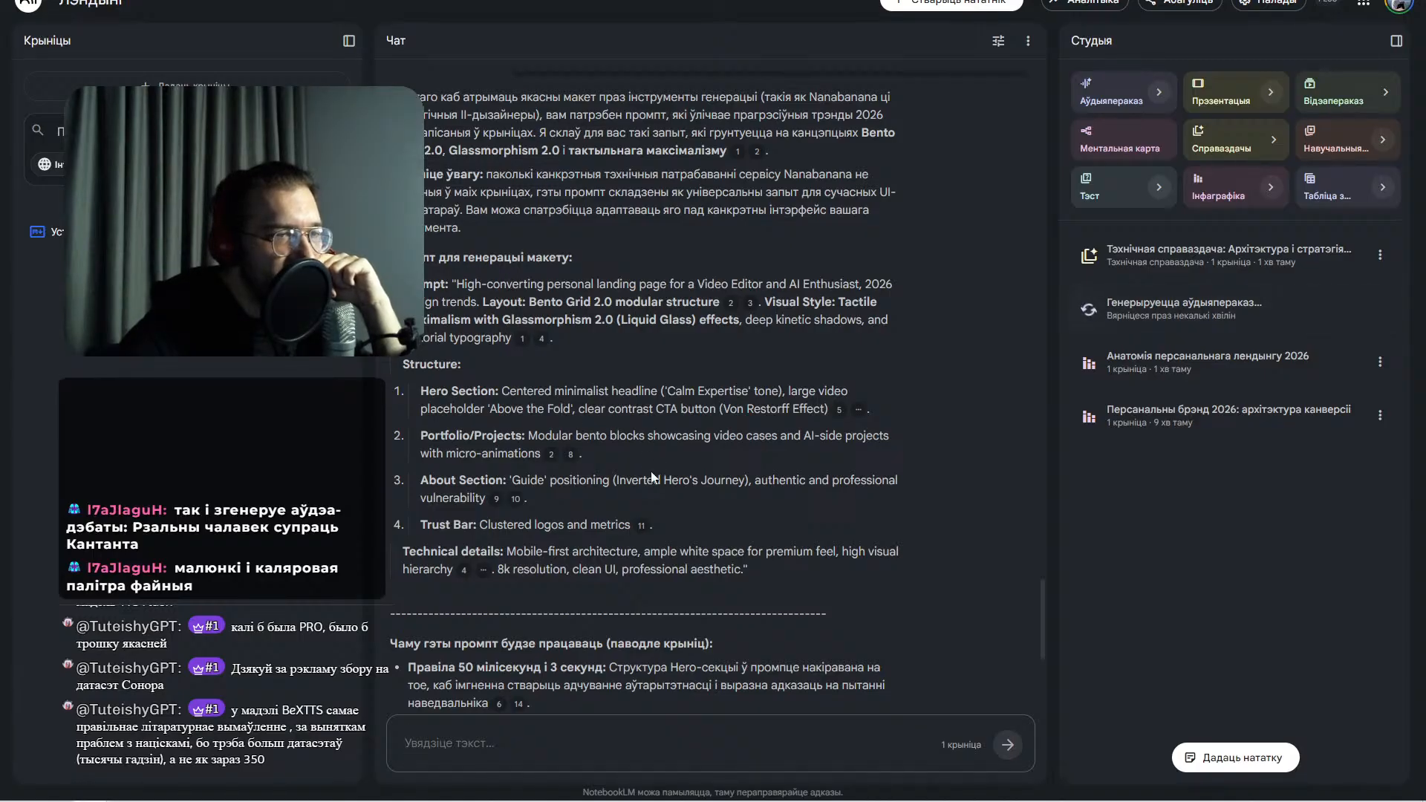
mouse_move(495, 501)
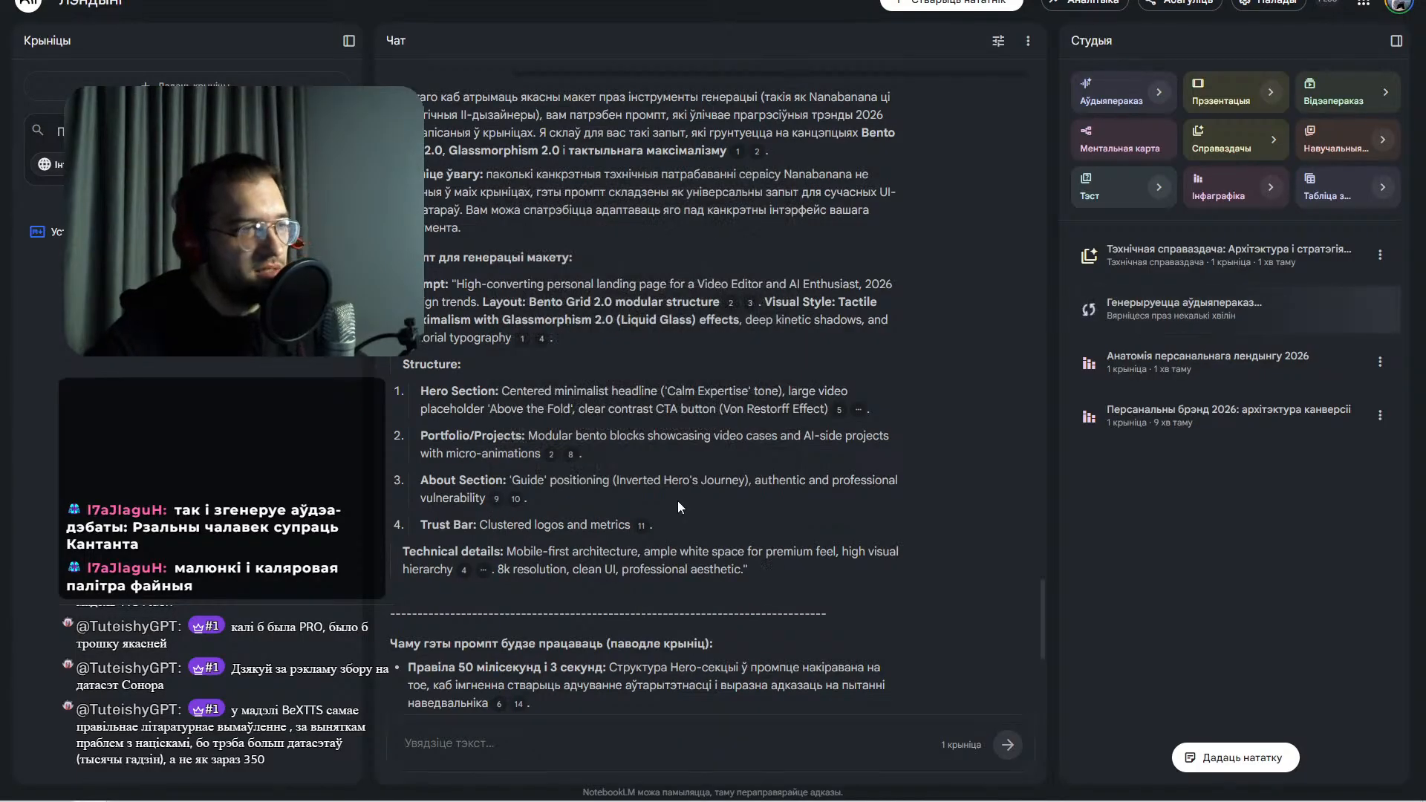
drag(749, 569, 451, 284)
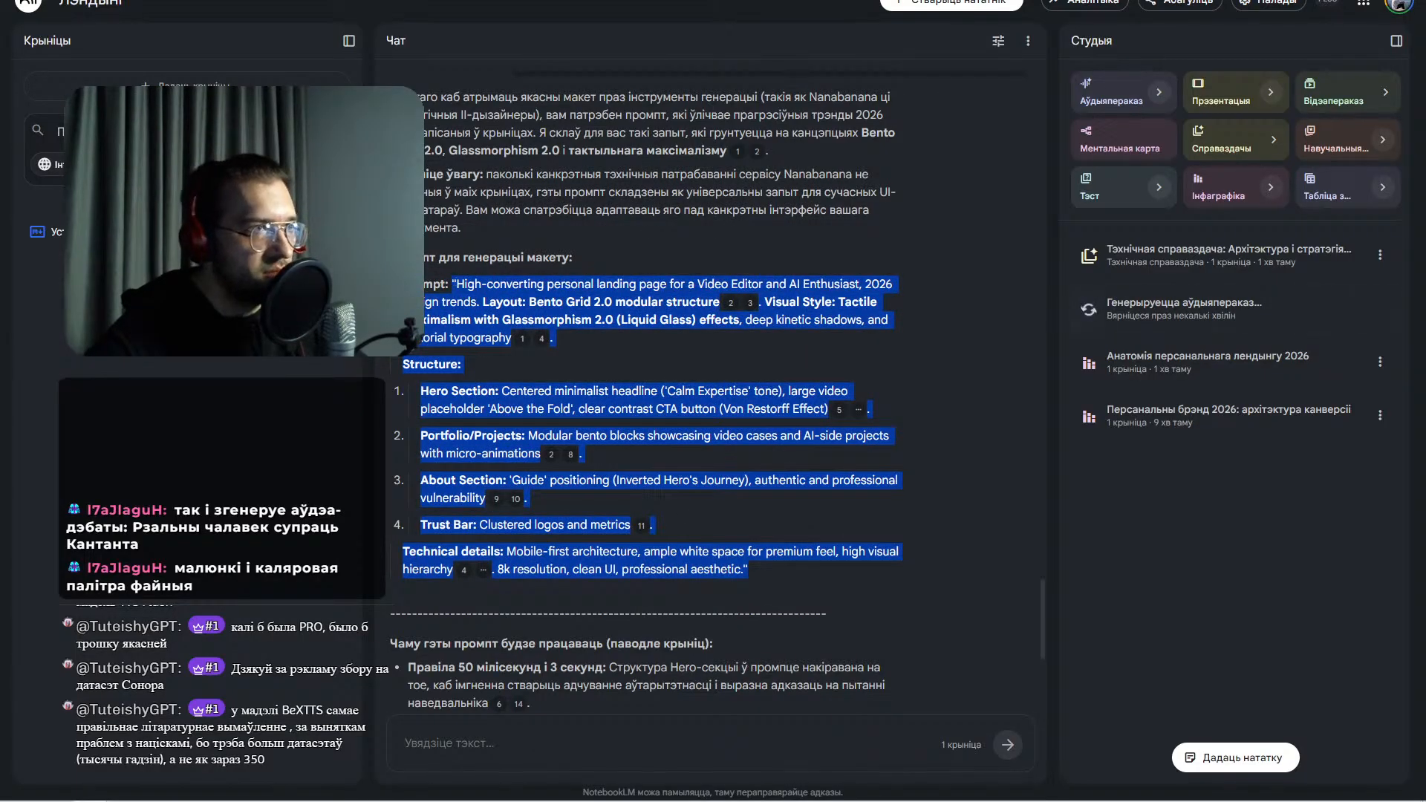
- Switch to Flow and generate four 9:16 images with Nano Banana 2 from the copied landing page prompt
key(ctrl+Tab)
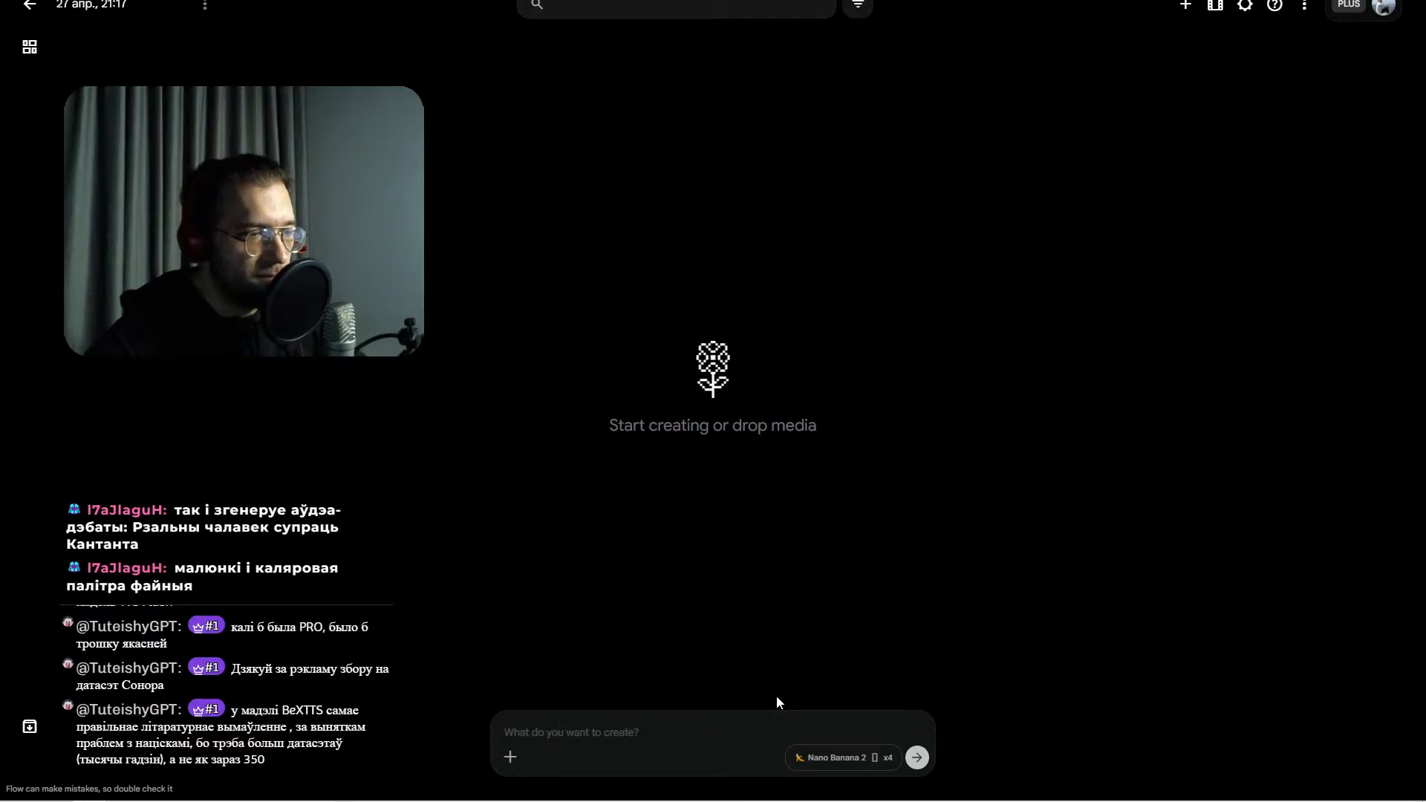
click(680, 732)
key(ctrl+v)
key(Return)
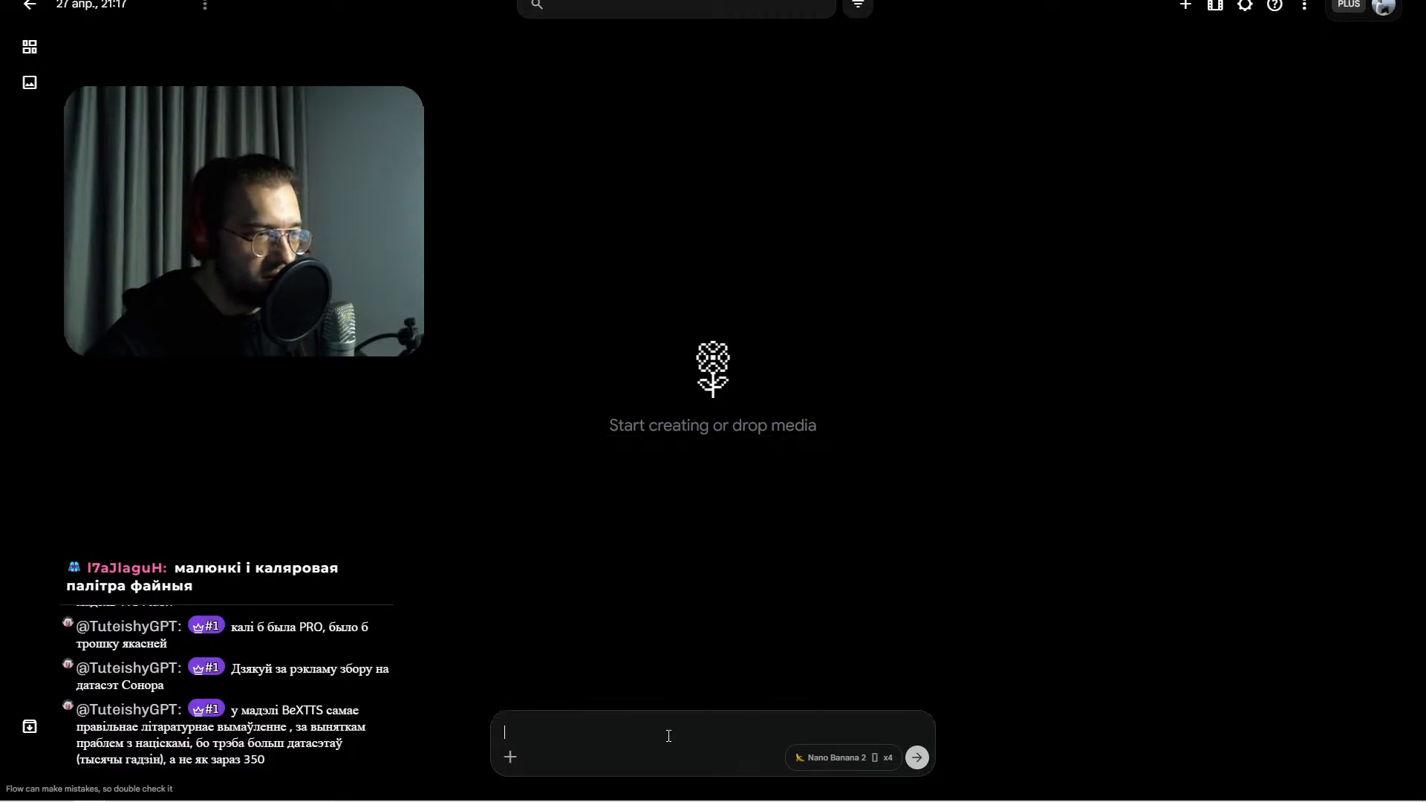
- Set the image aspect ratio to 4:3 and generate four more images from the same landing page prompt
click(873, 759)
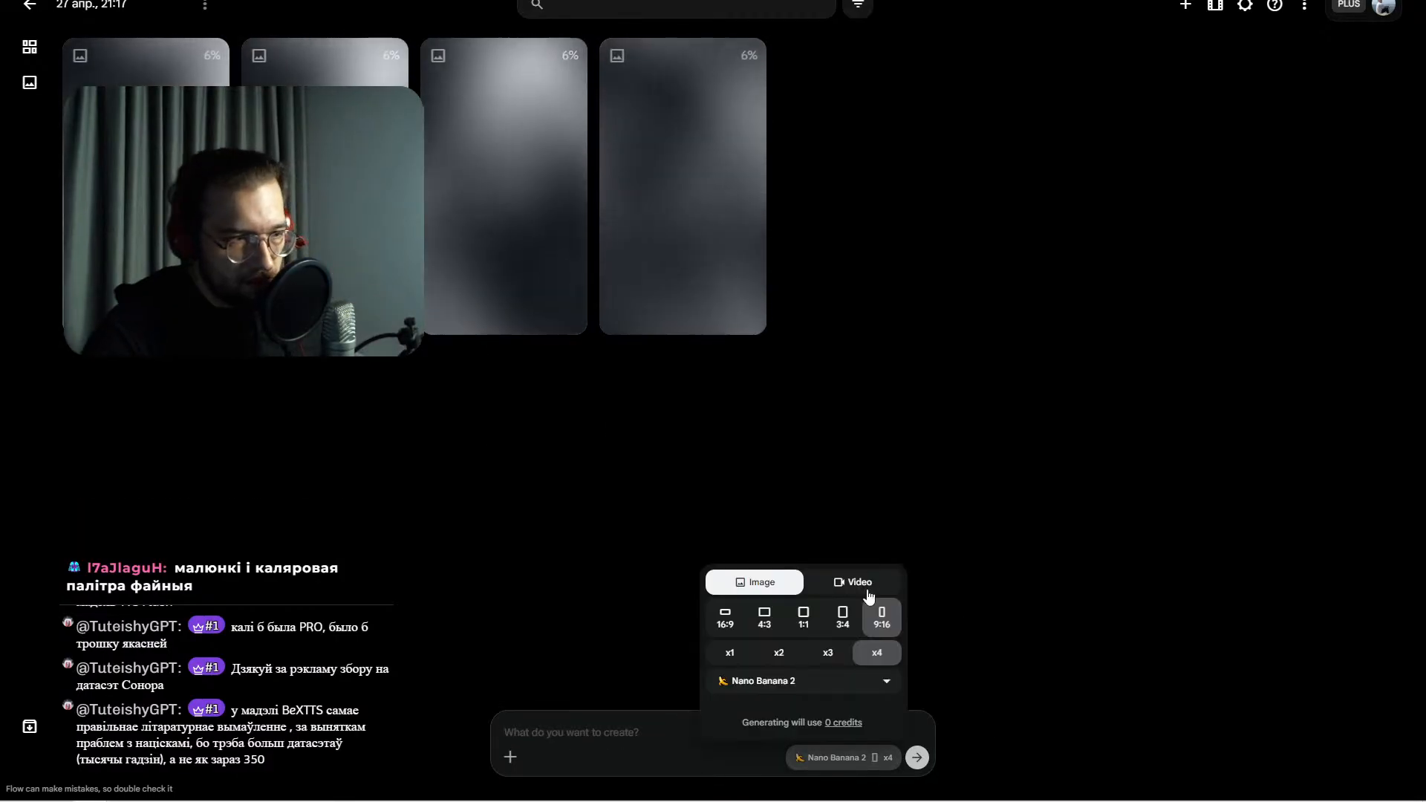
click(725, 618)
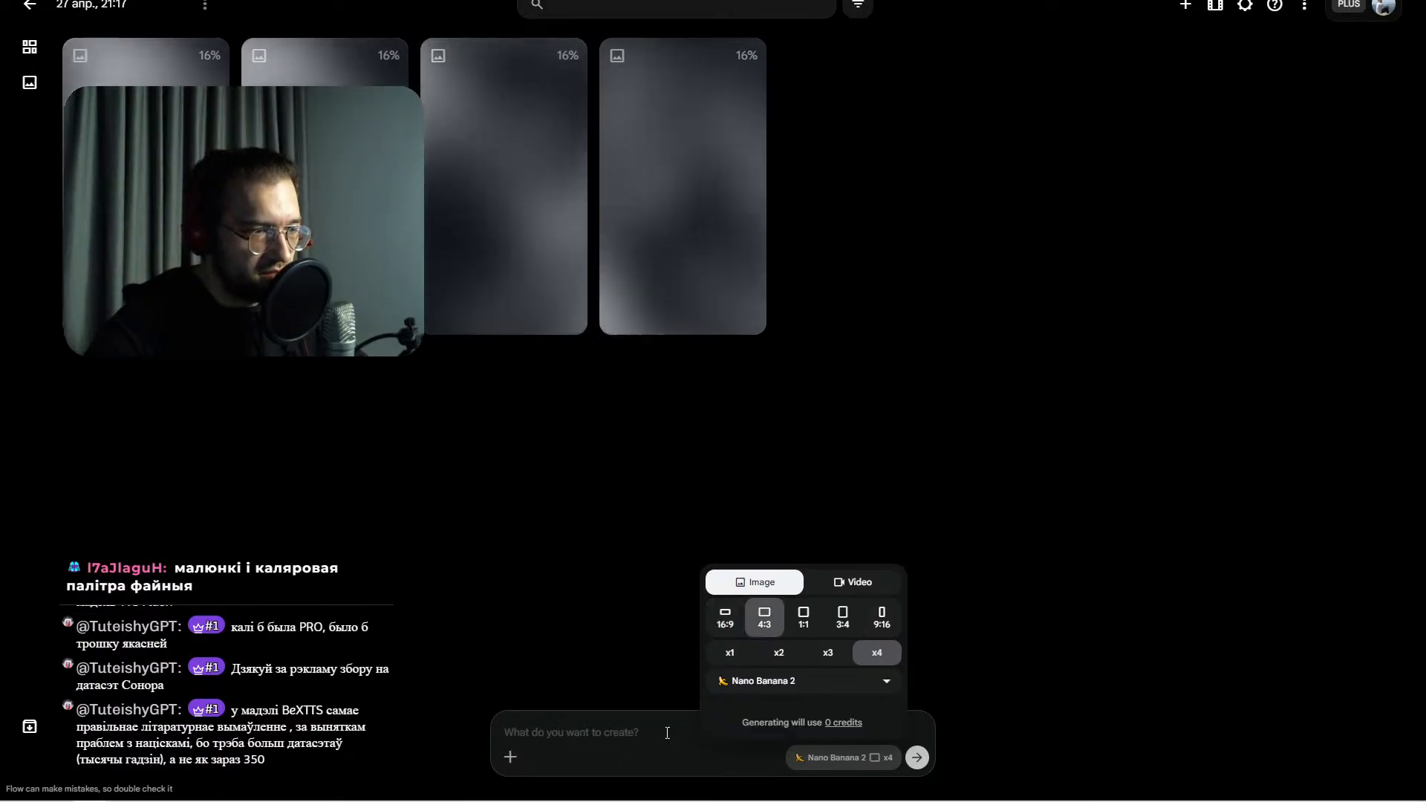
click(666, 731)
key(ctrl+v)
key(Return)
- Return to NotebookLM and look through the technical report on the personal hub's architecture and strategy, from its opening section to the final recommendations
click(519, 2)
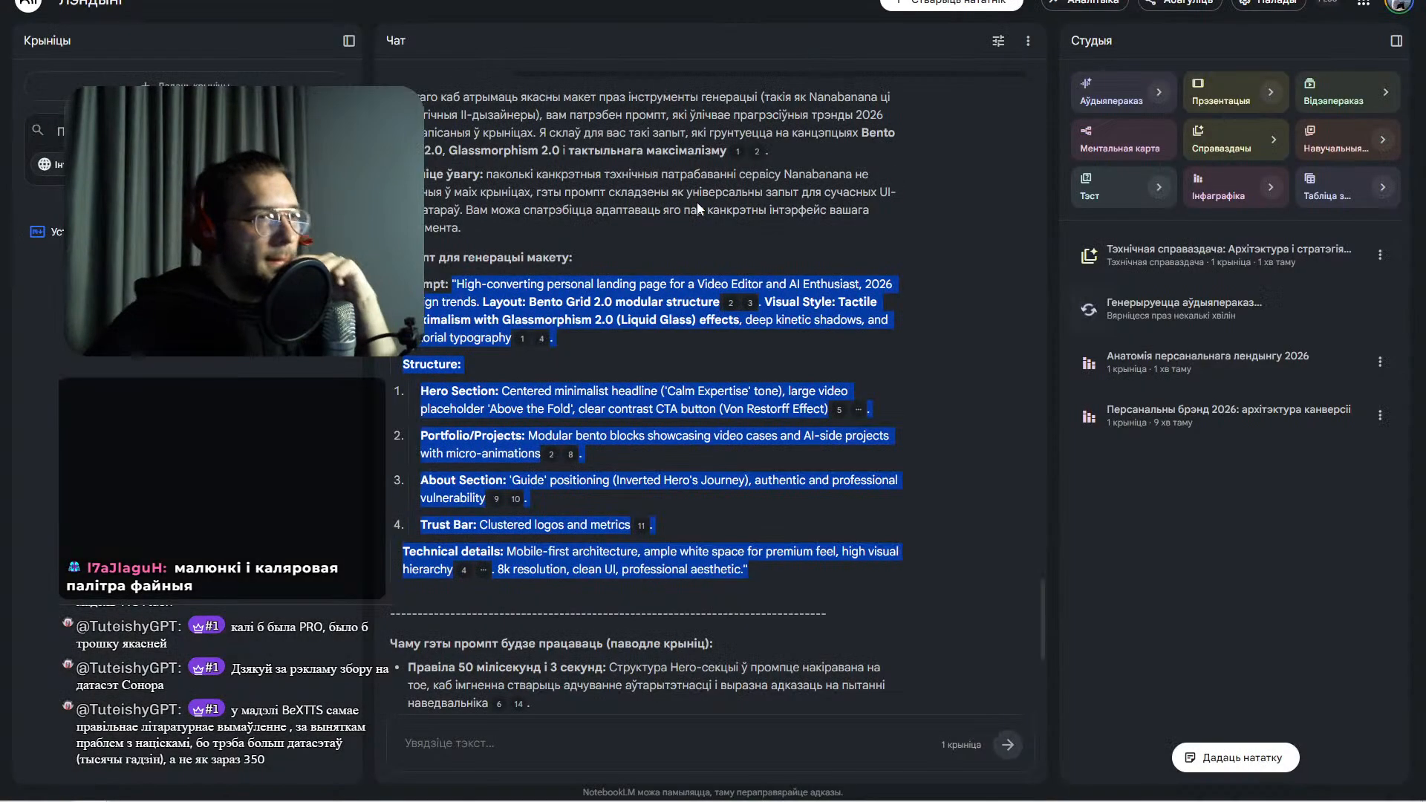
click(928, 425)
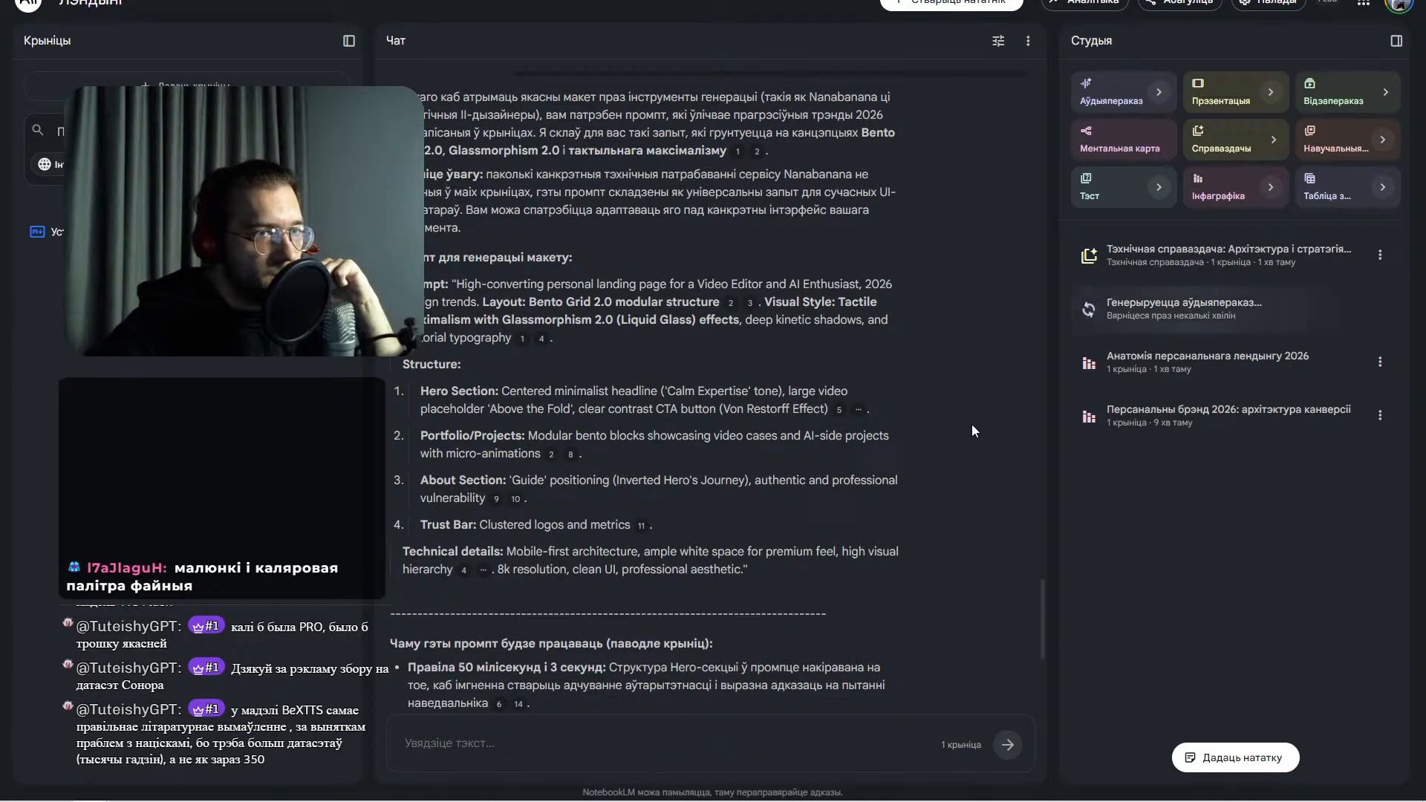
click(1188, 256)
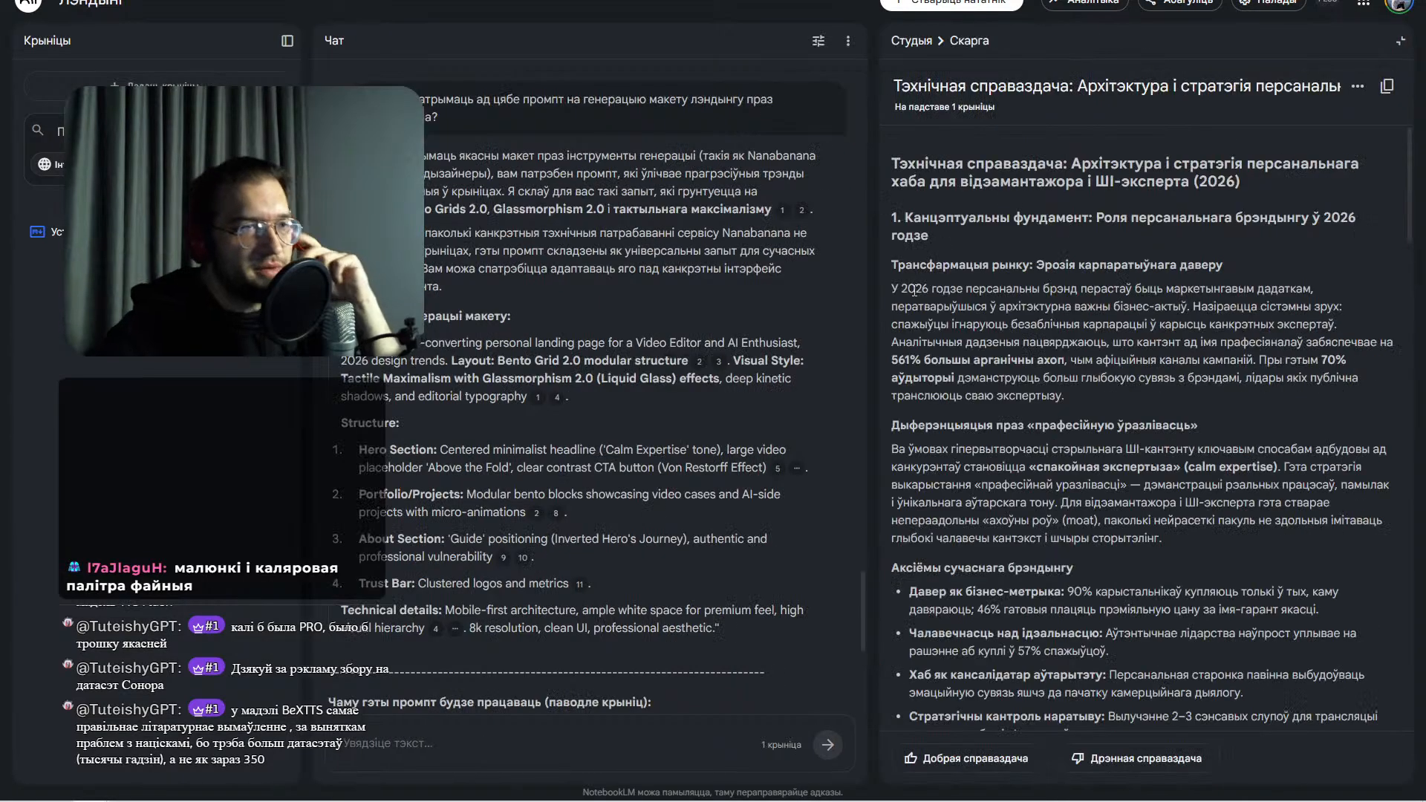
scroll(1187, 269, down, 10)
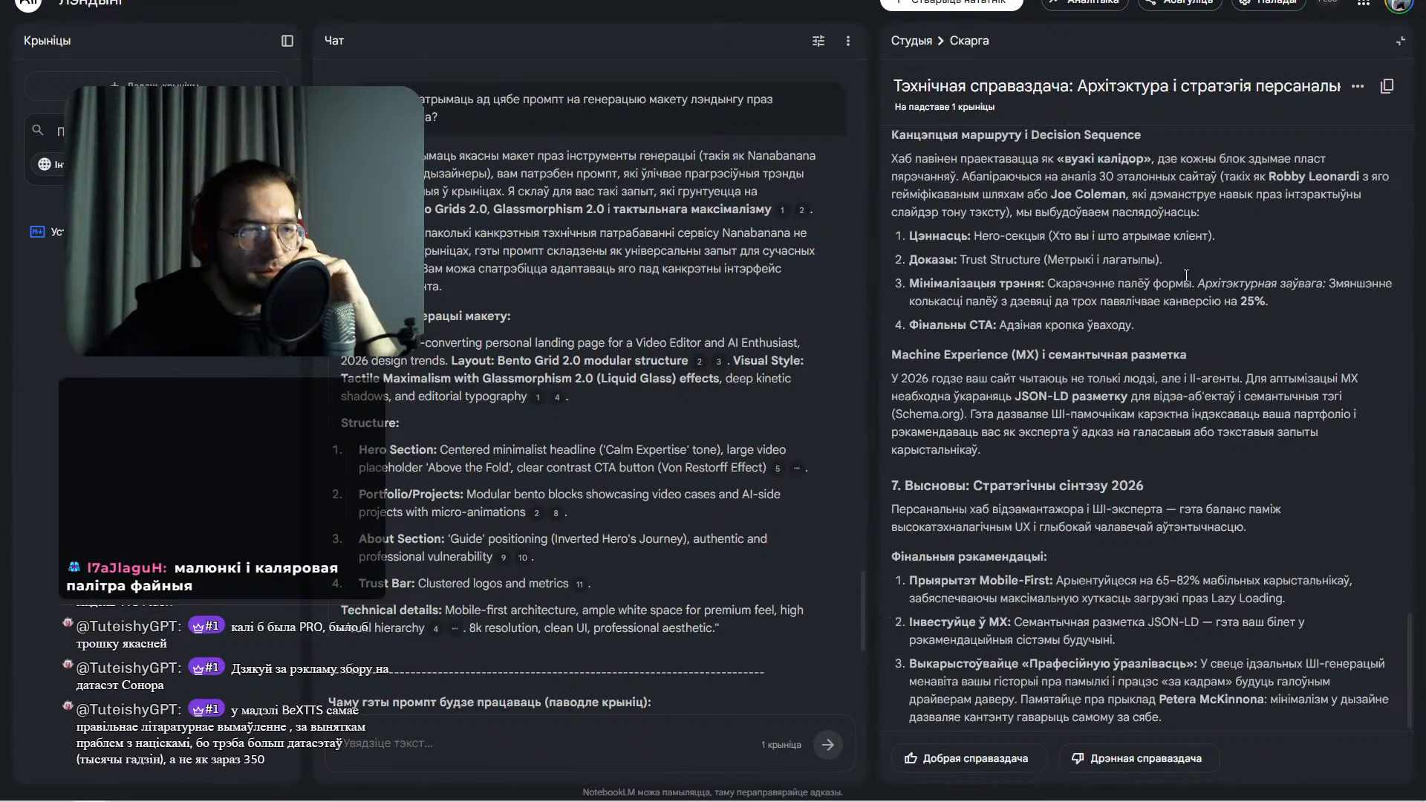
scroll(1192, 288, up, 10)
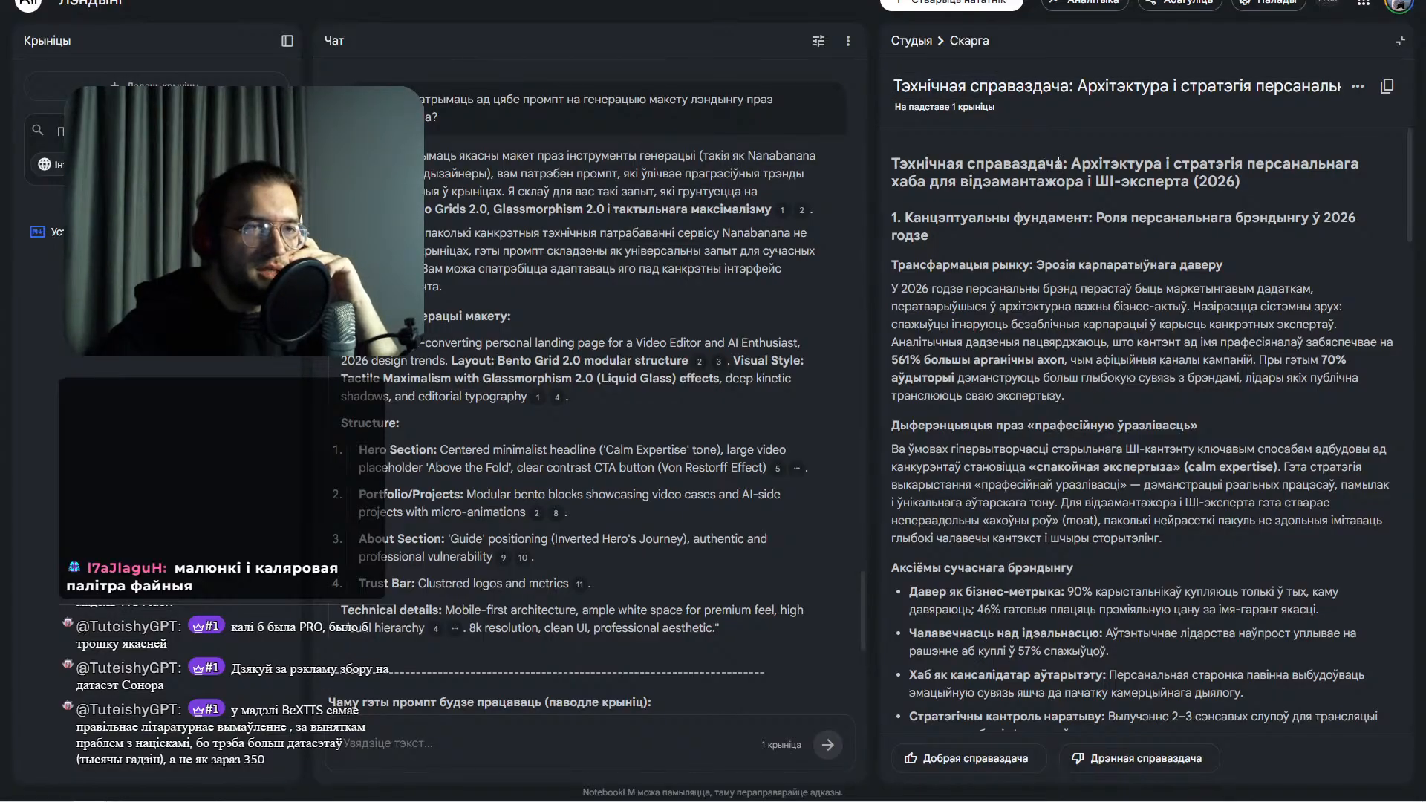
drag(1109, 162, 910, 170)
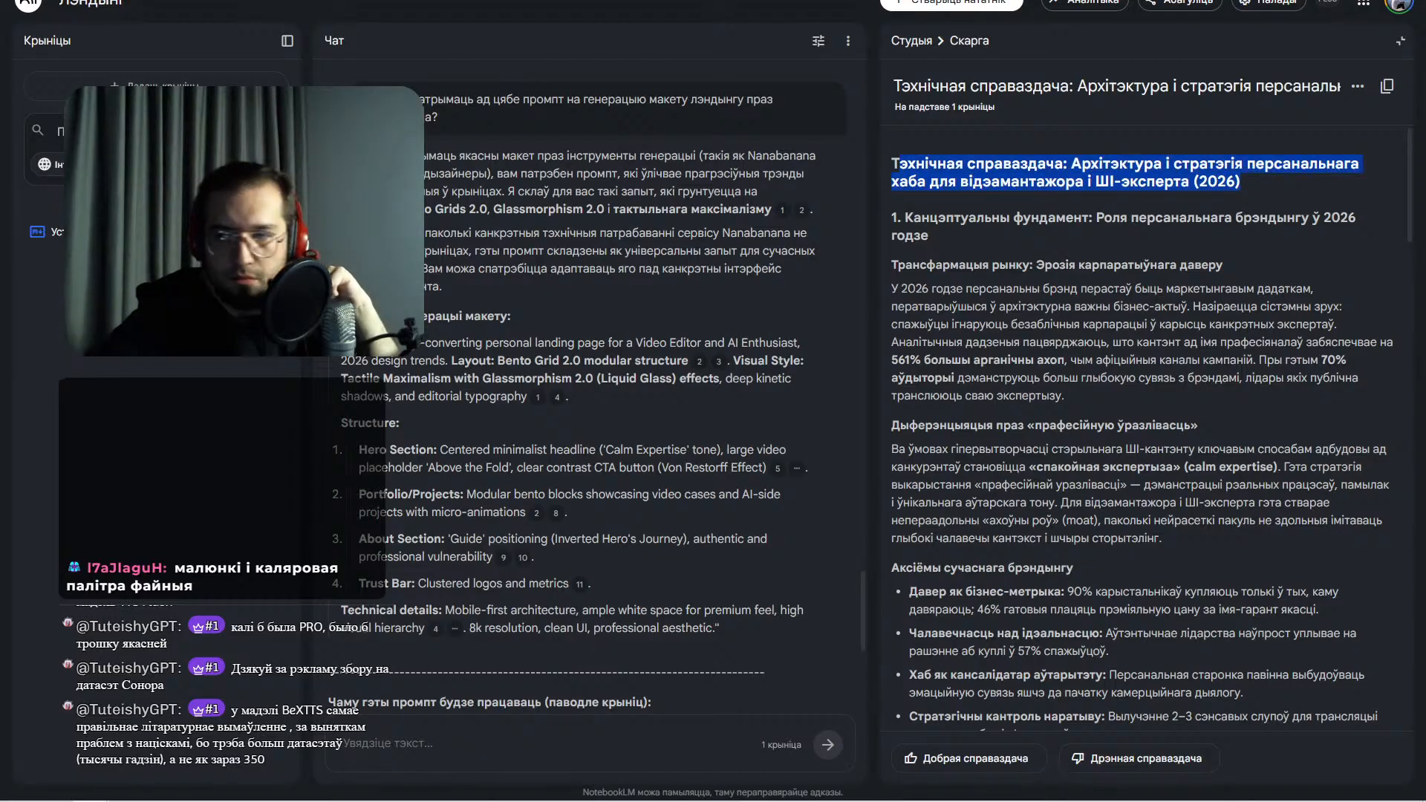
key(alt+Tab)
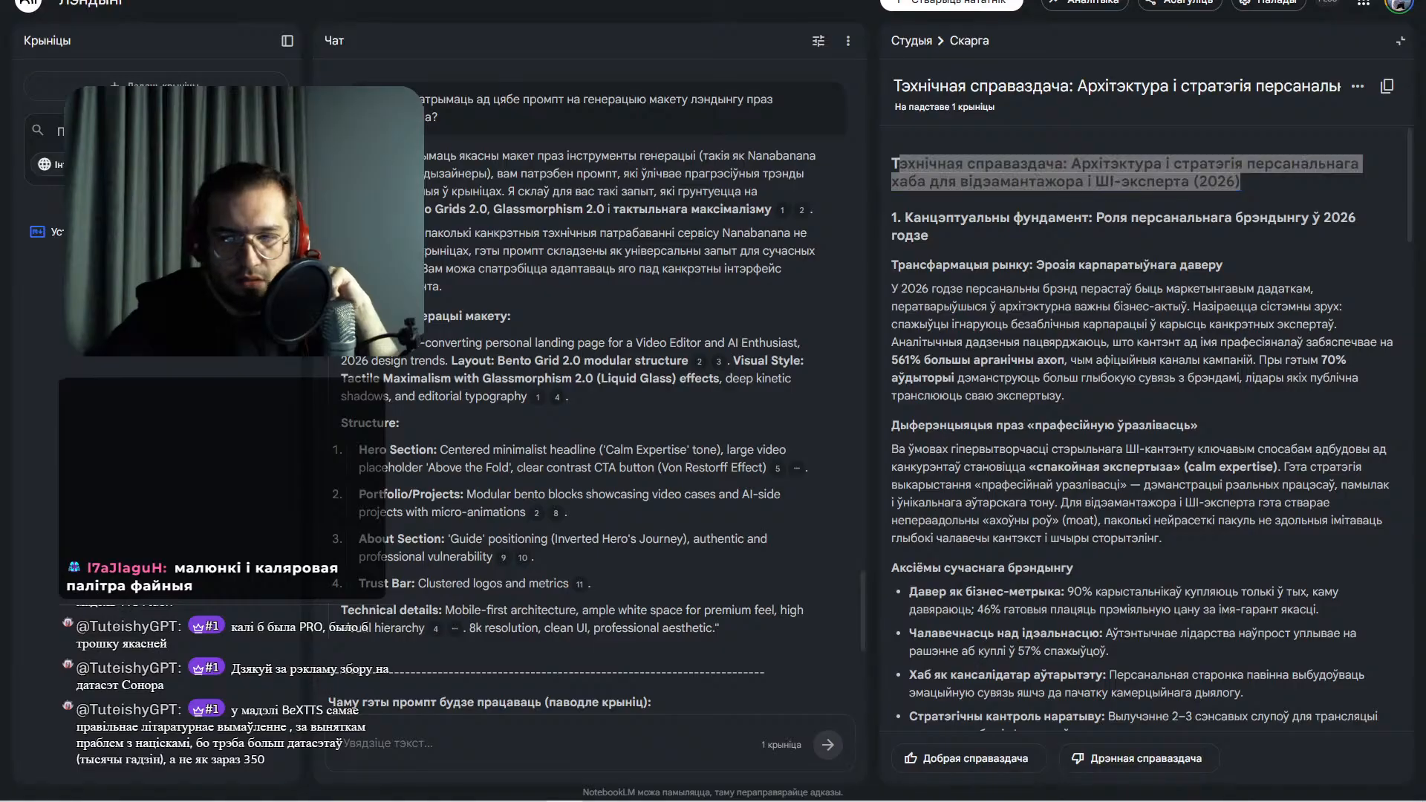
click(1274, 290)
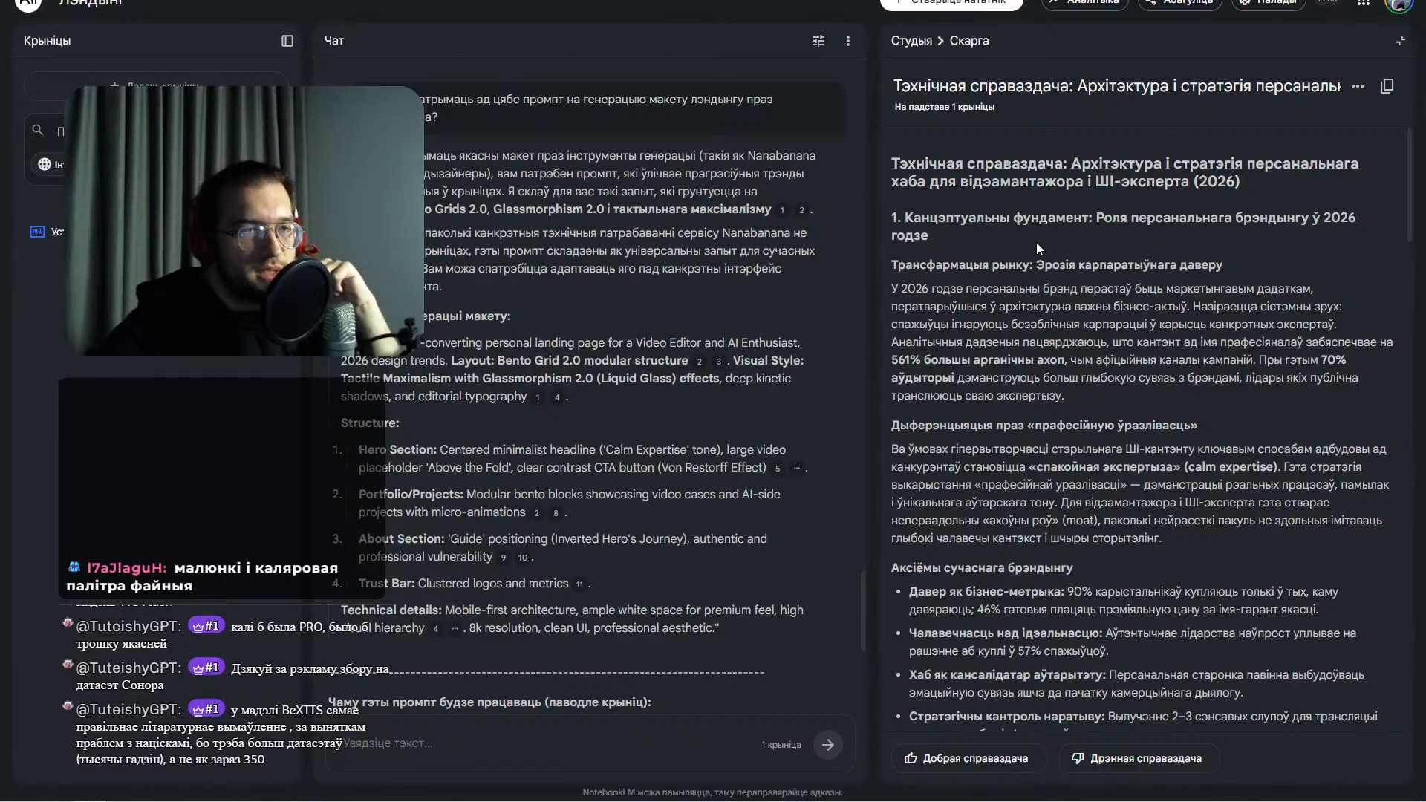
scroll(1054, 253, down, 3)
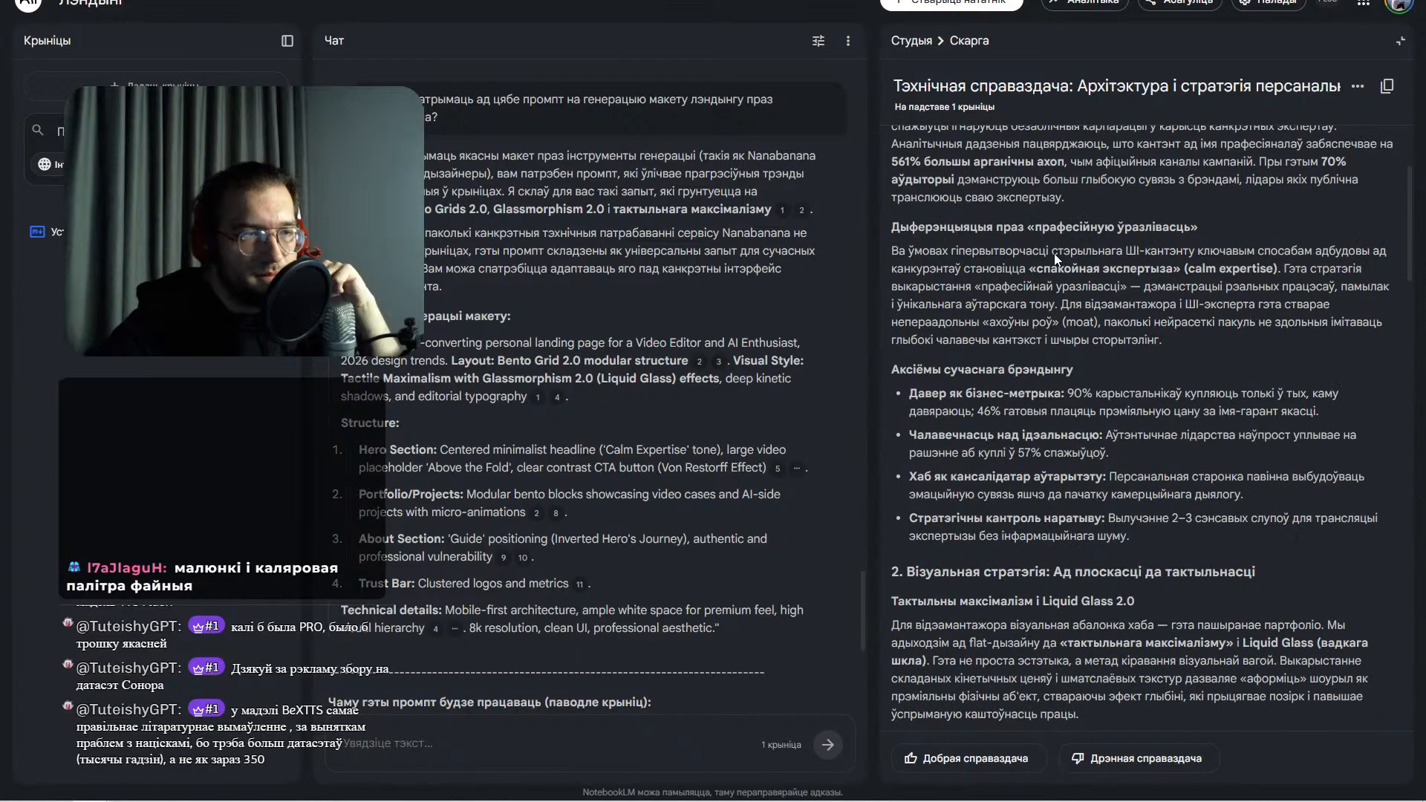
- Read the technical report from the branding axioms through to the final recommendations, return to its beginning and close it
scroll(1056, 254, down, 6)
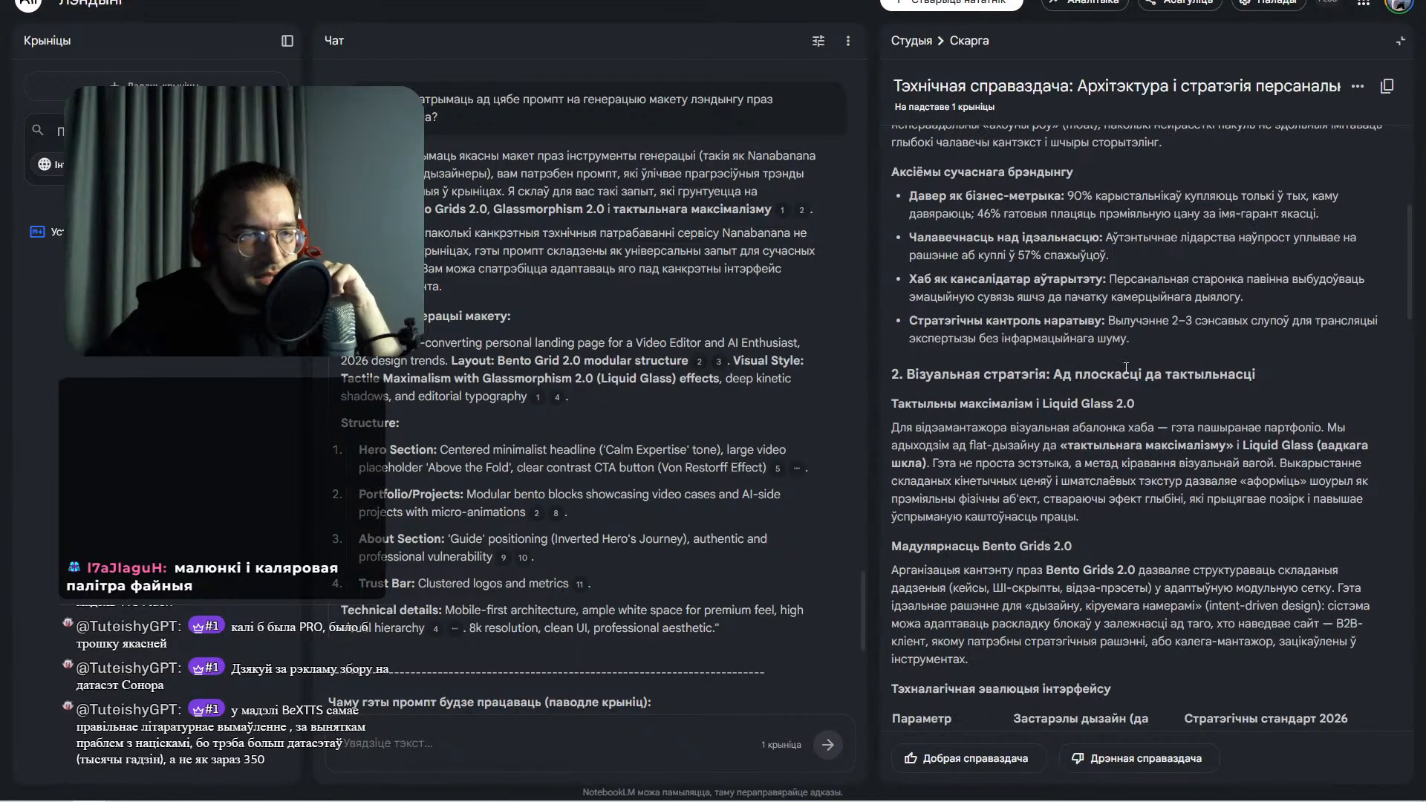
scroll(1132, 378, down, 6)
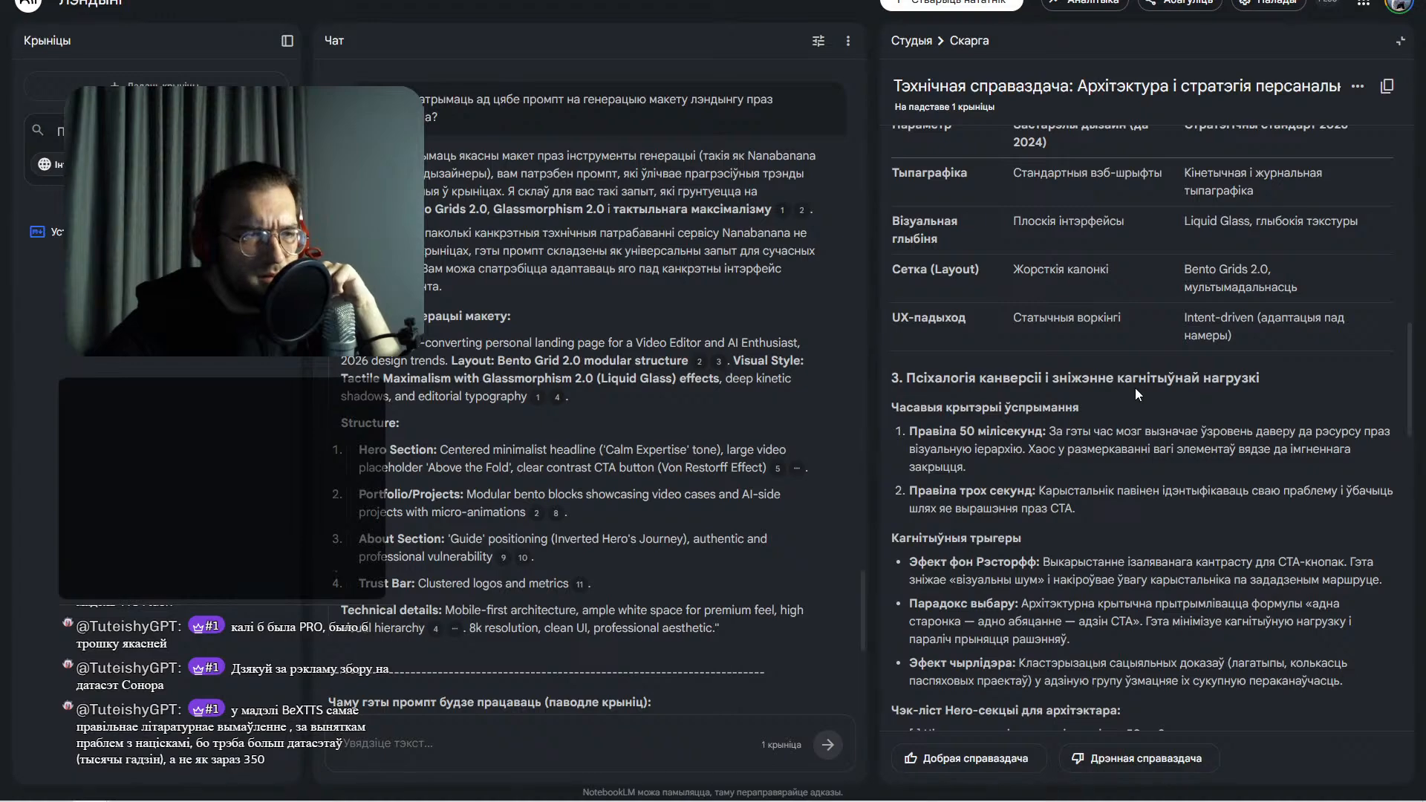
scroll(1135, 387, down, 6)
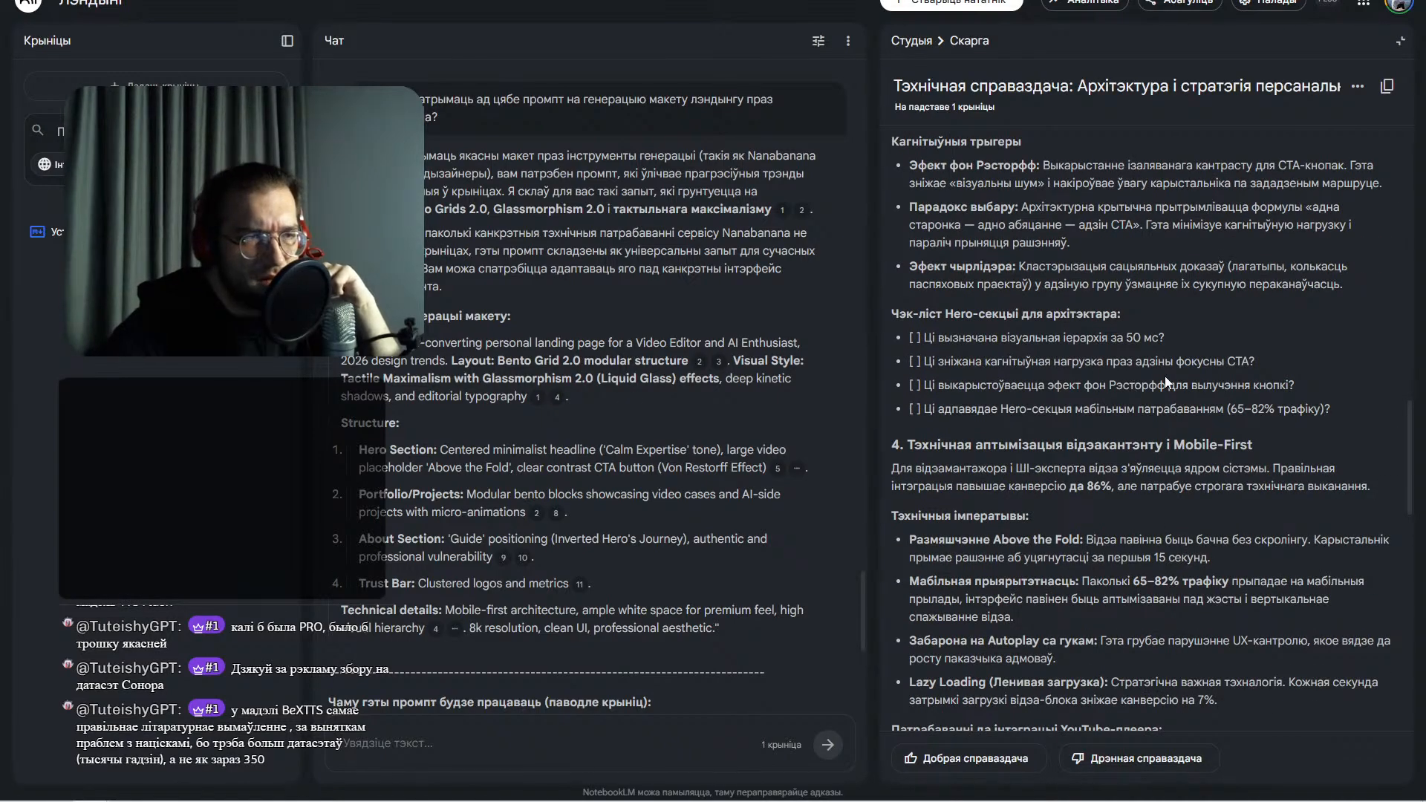
scroll(1164, 376, down, 12)
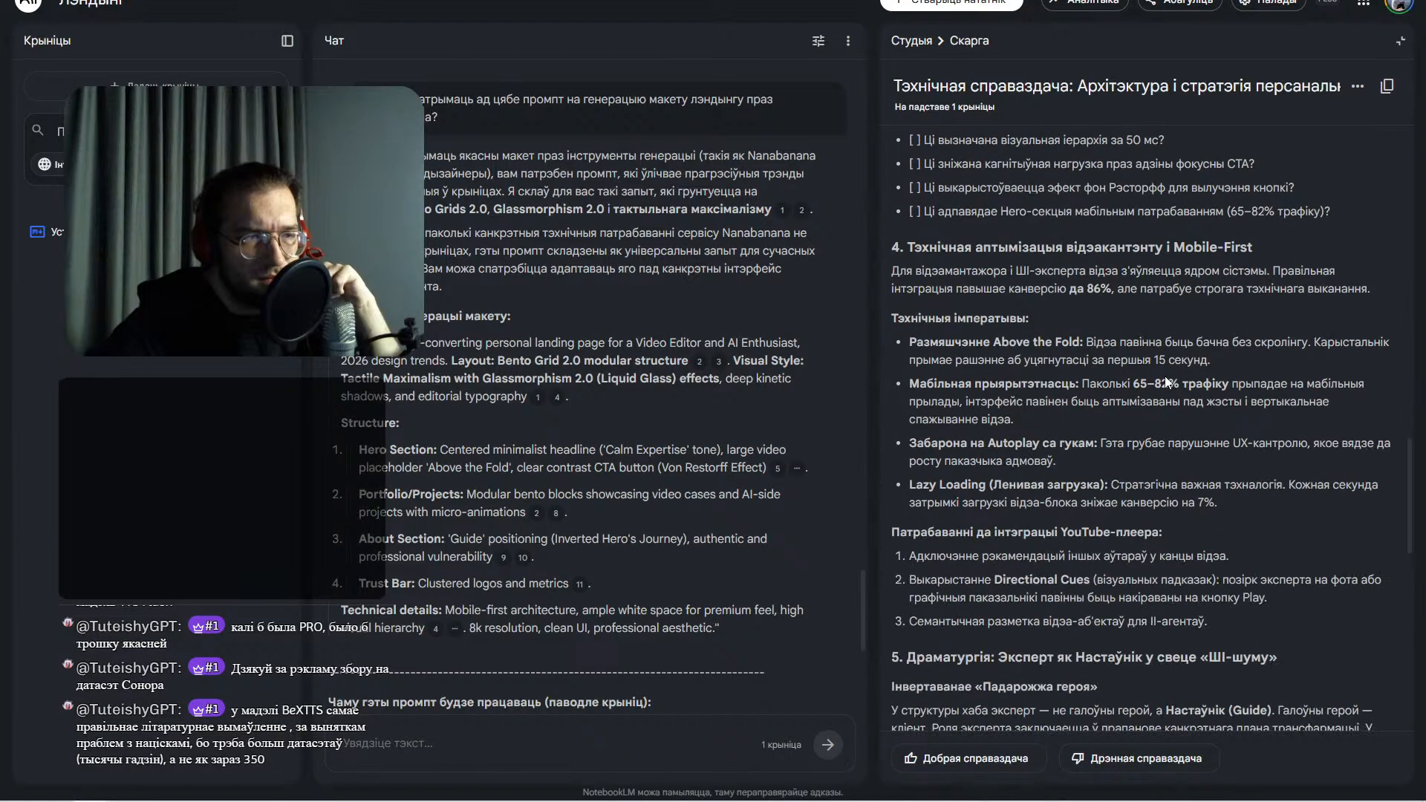
scroll(1164, 376, down, 2)
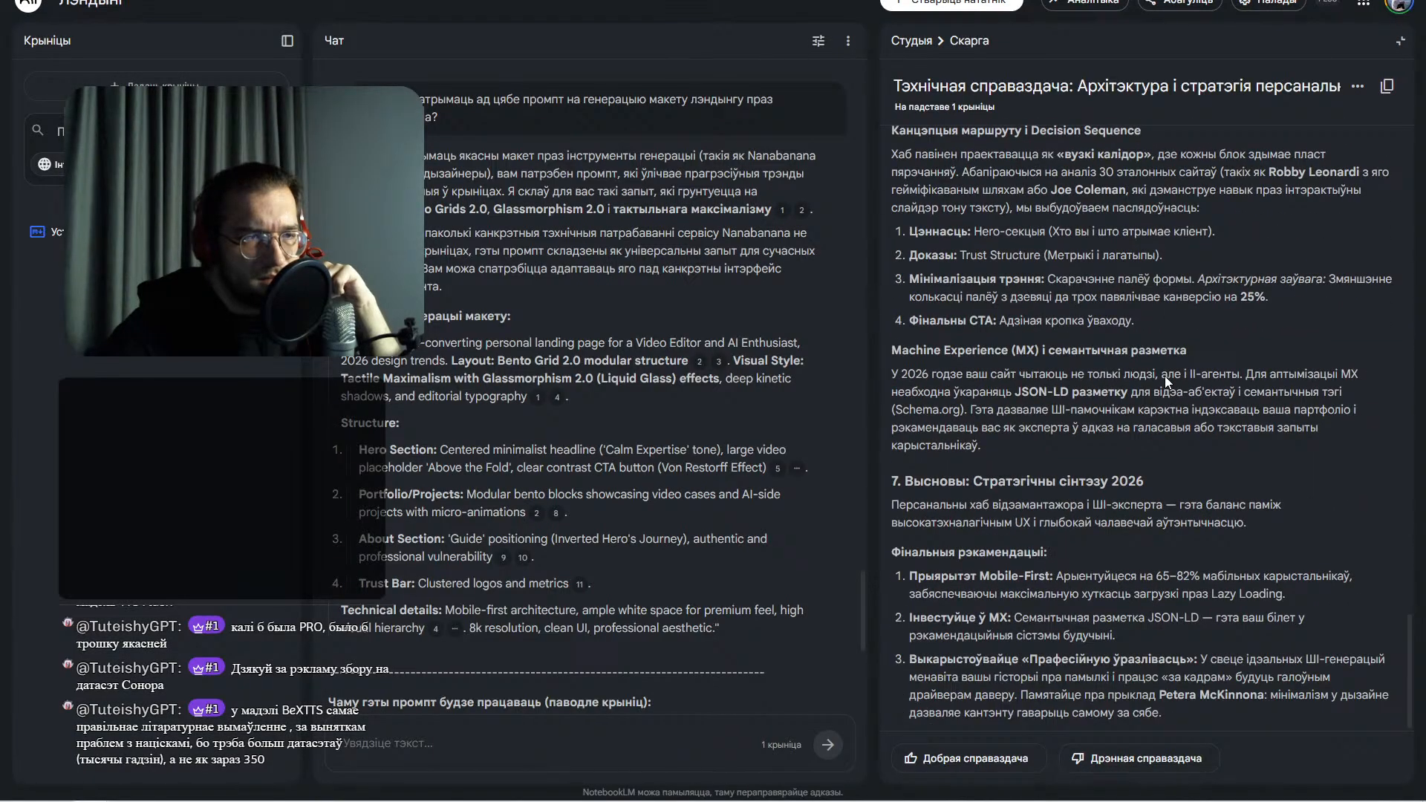
scroll(1164, 376, up, 20)
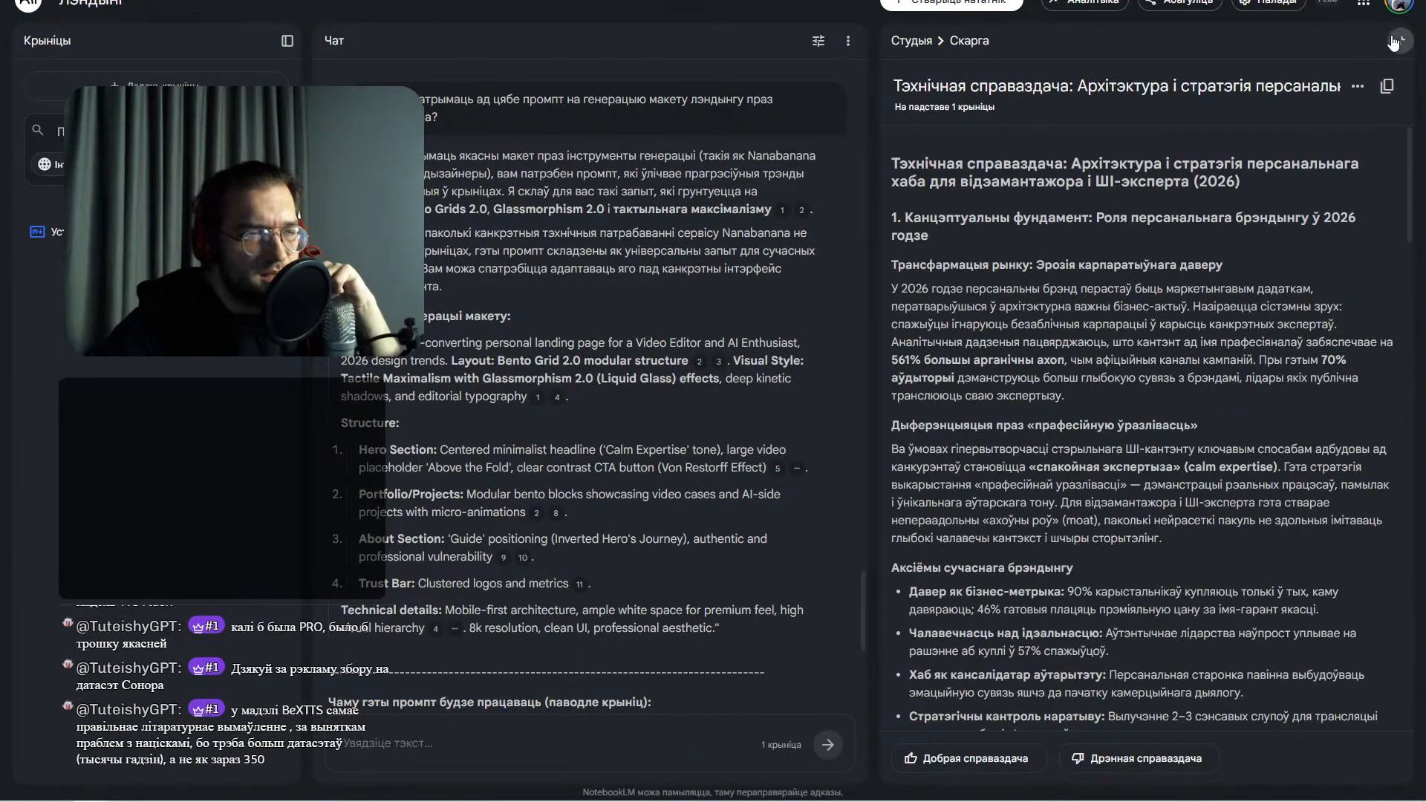
click(1395, 42)
- Switch to Flow and view the 4:3 mockups "Crafting Future-Ready Visuals" and the monitor-framed "Calm Expertise" at full size
key(ctrl+Tab)
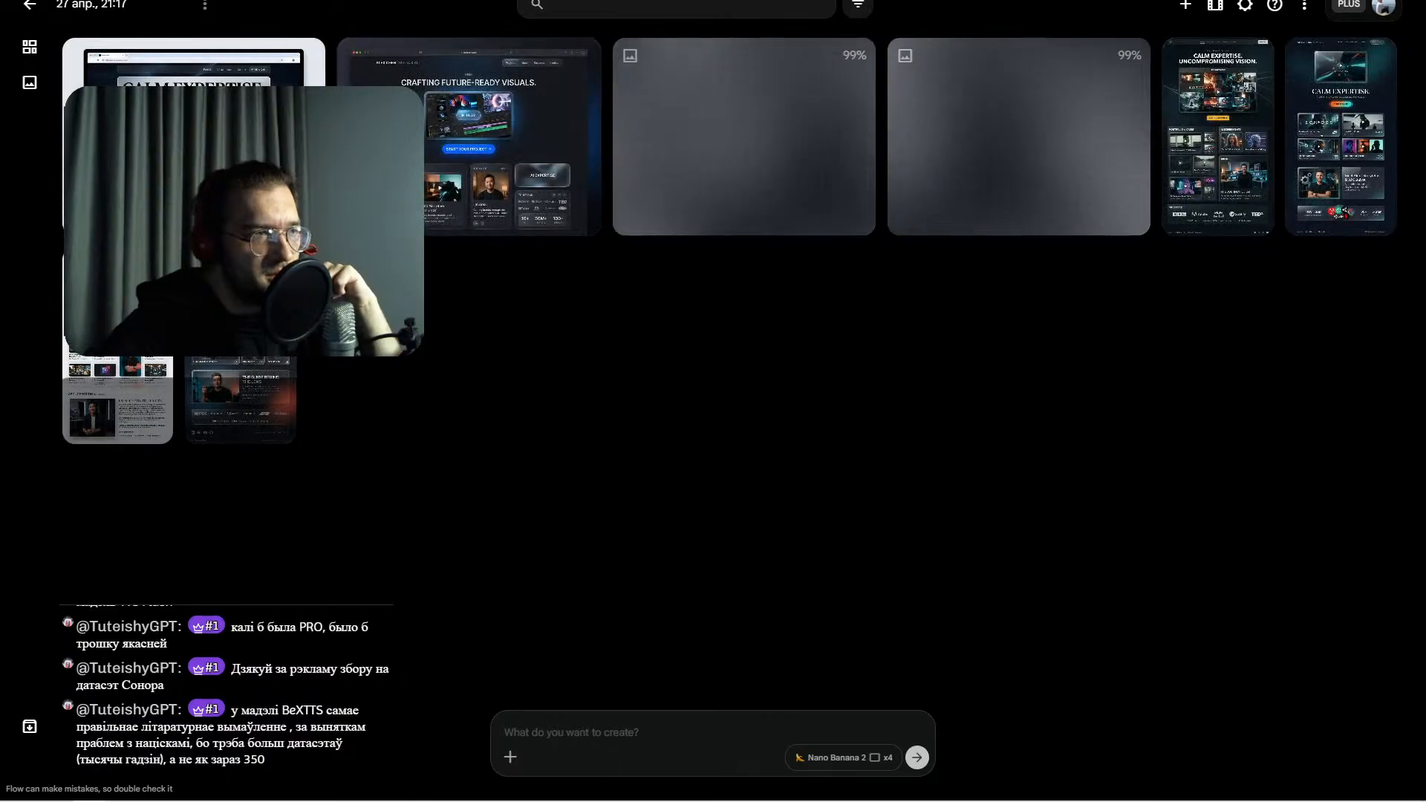
click(471, 127)
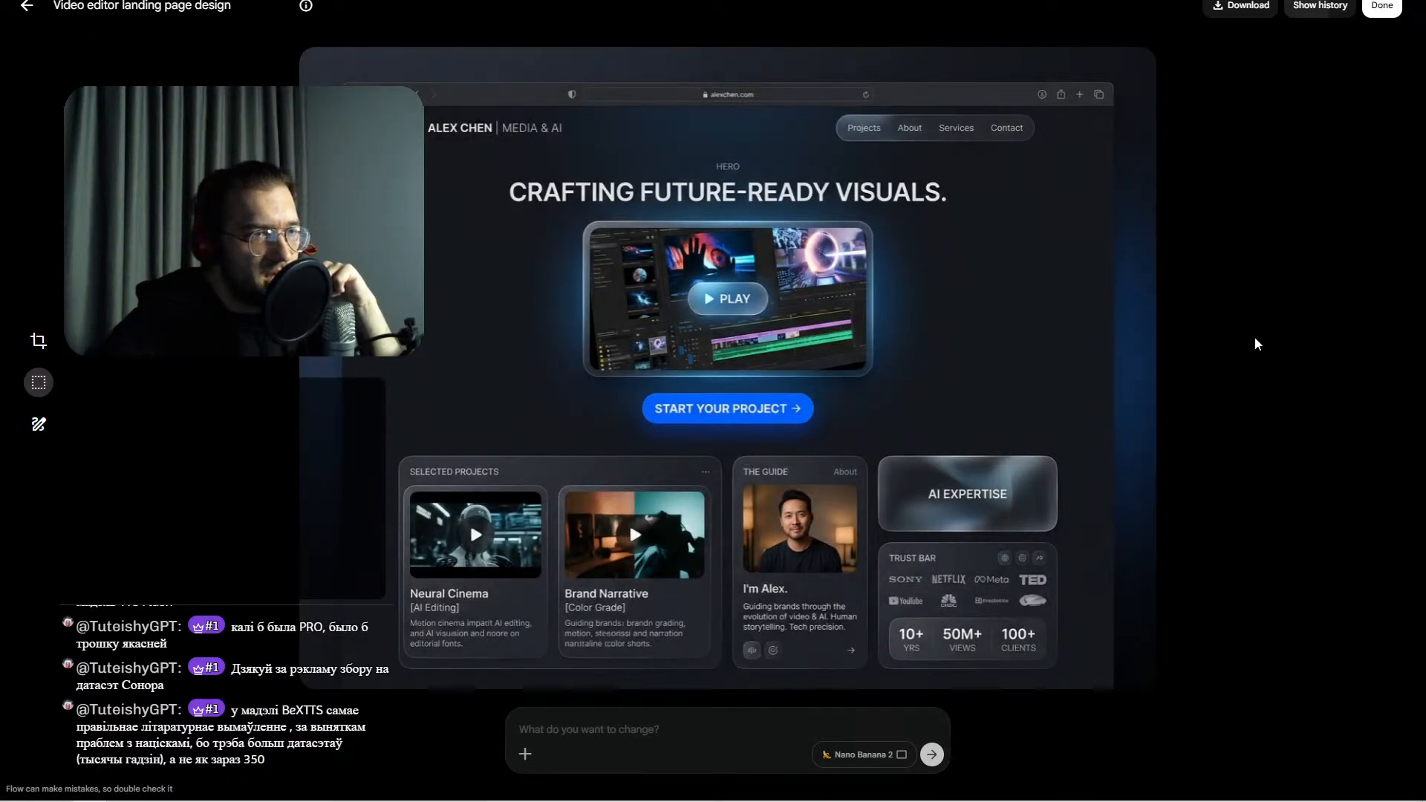
key(ctrl+shift+Tab)
key(ctrl+Tab)
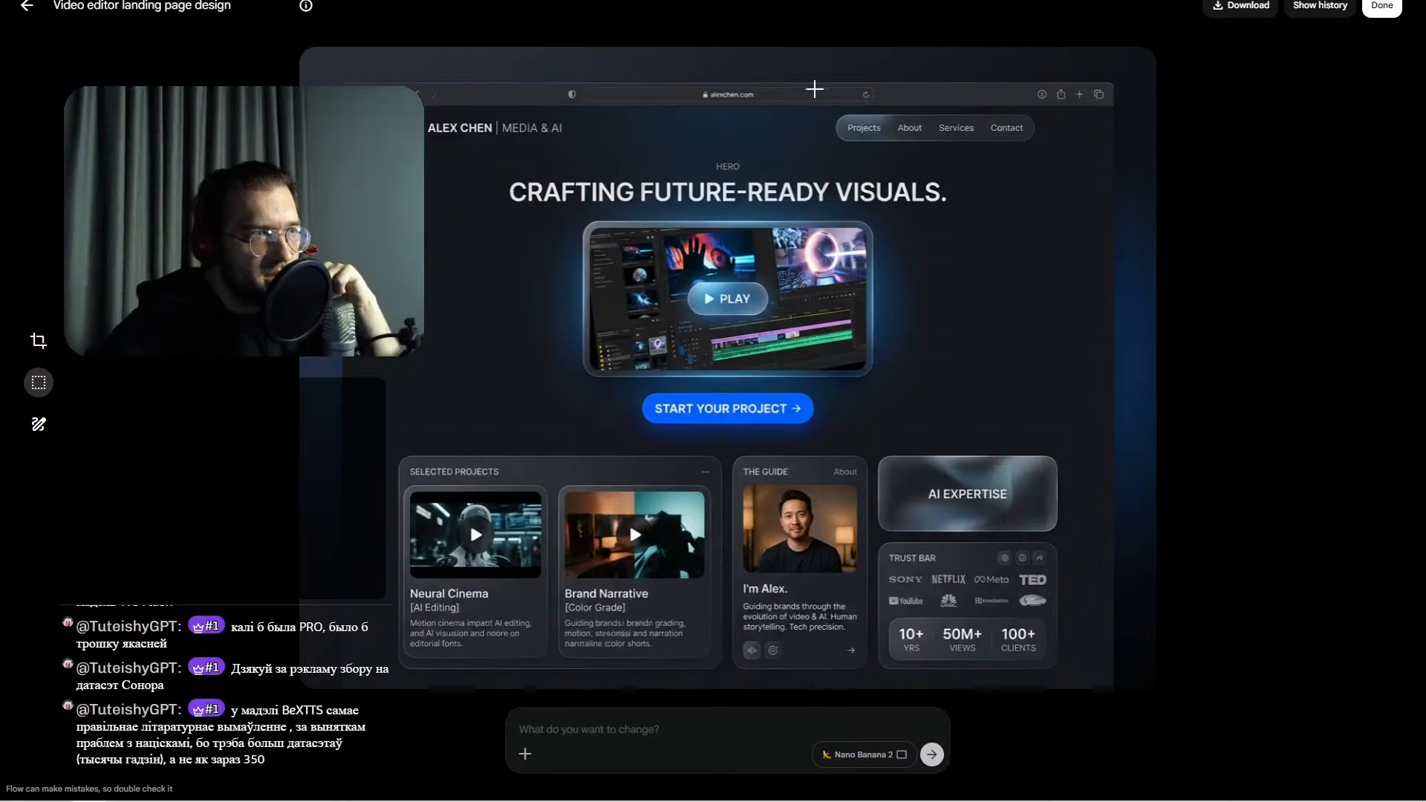
click(28, 8)
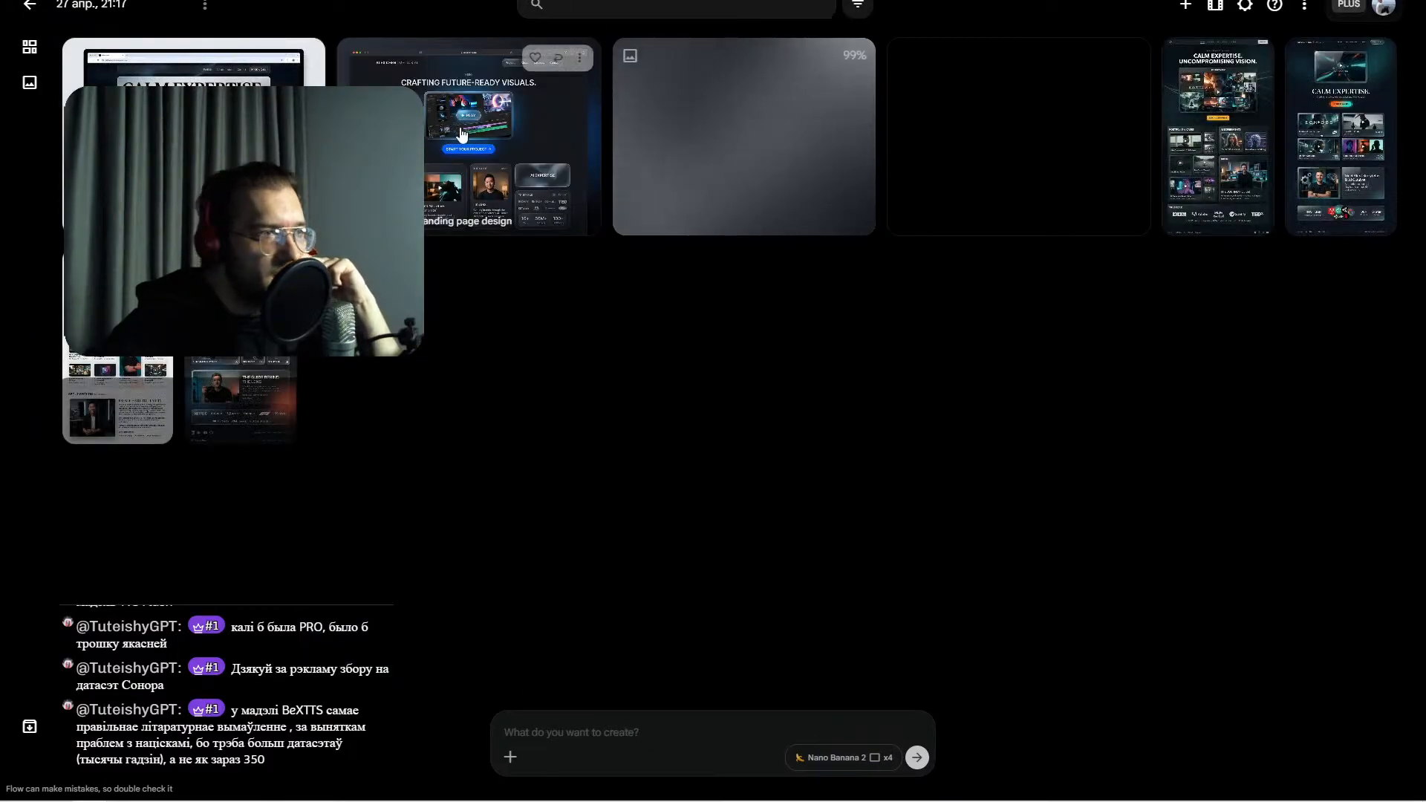
click(164, 67)
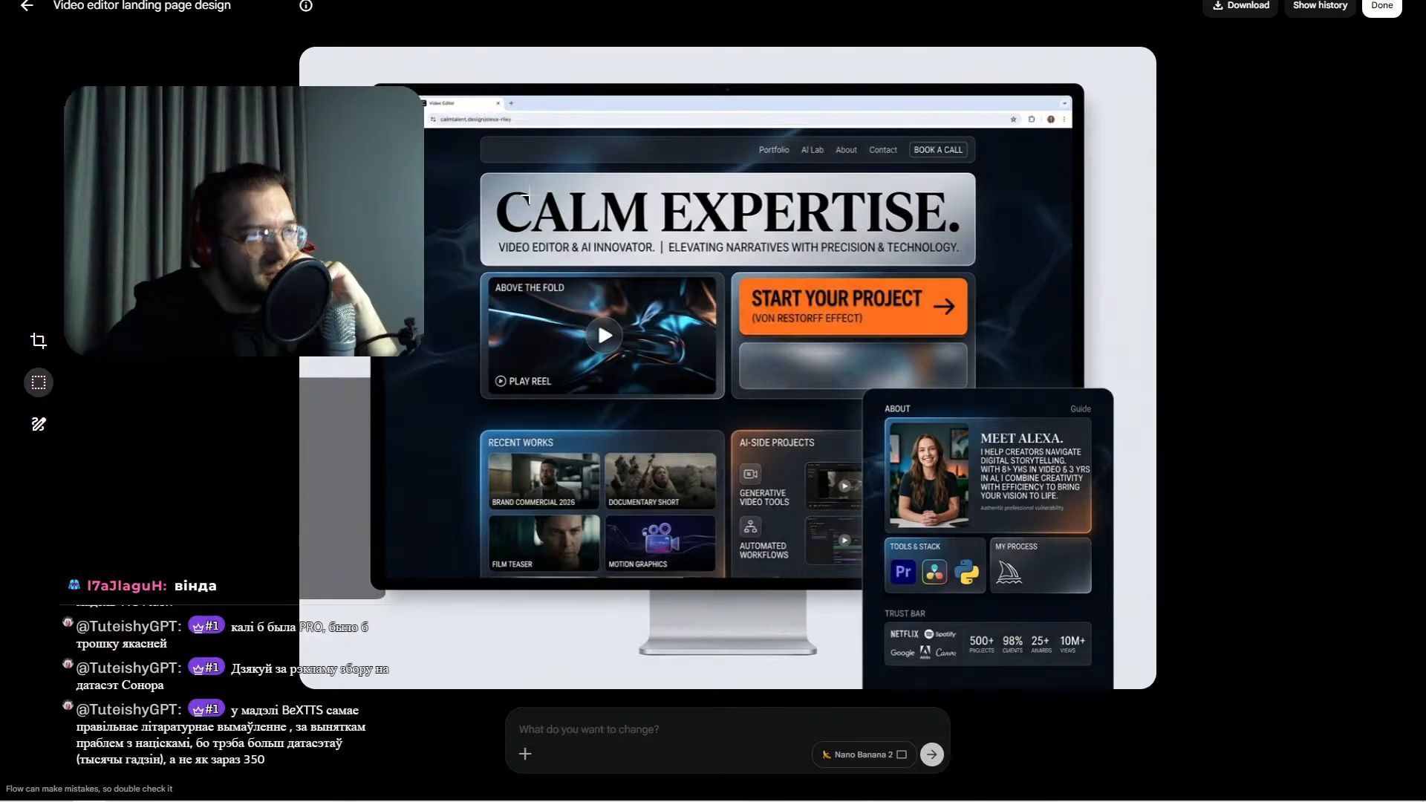
click(26, 11)
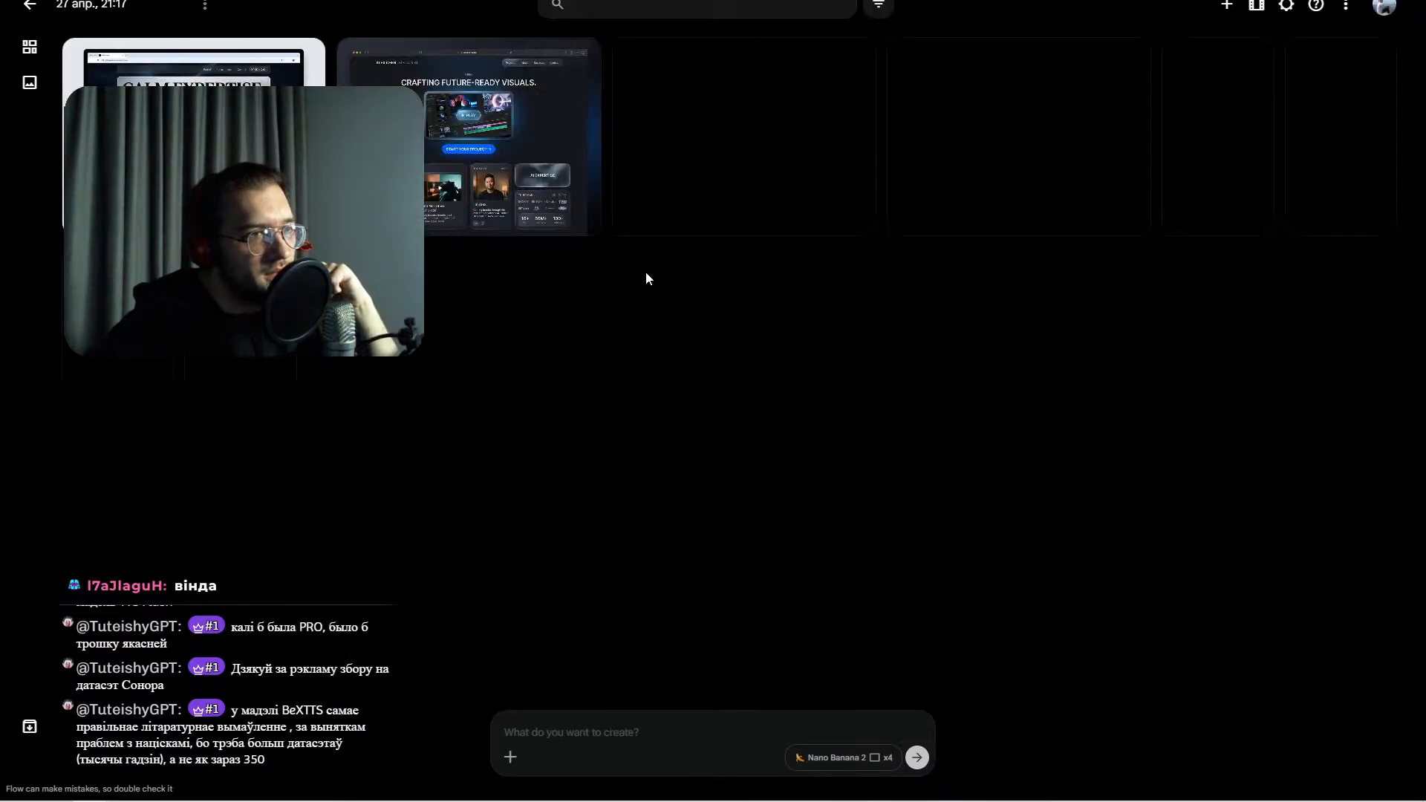
- View the grey "Creating Visual Stories & AI Innovation" mockup and the blue-violet "Calm Expertise" mockup at full size
click(1035, 143)
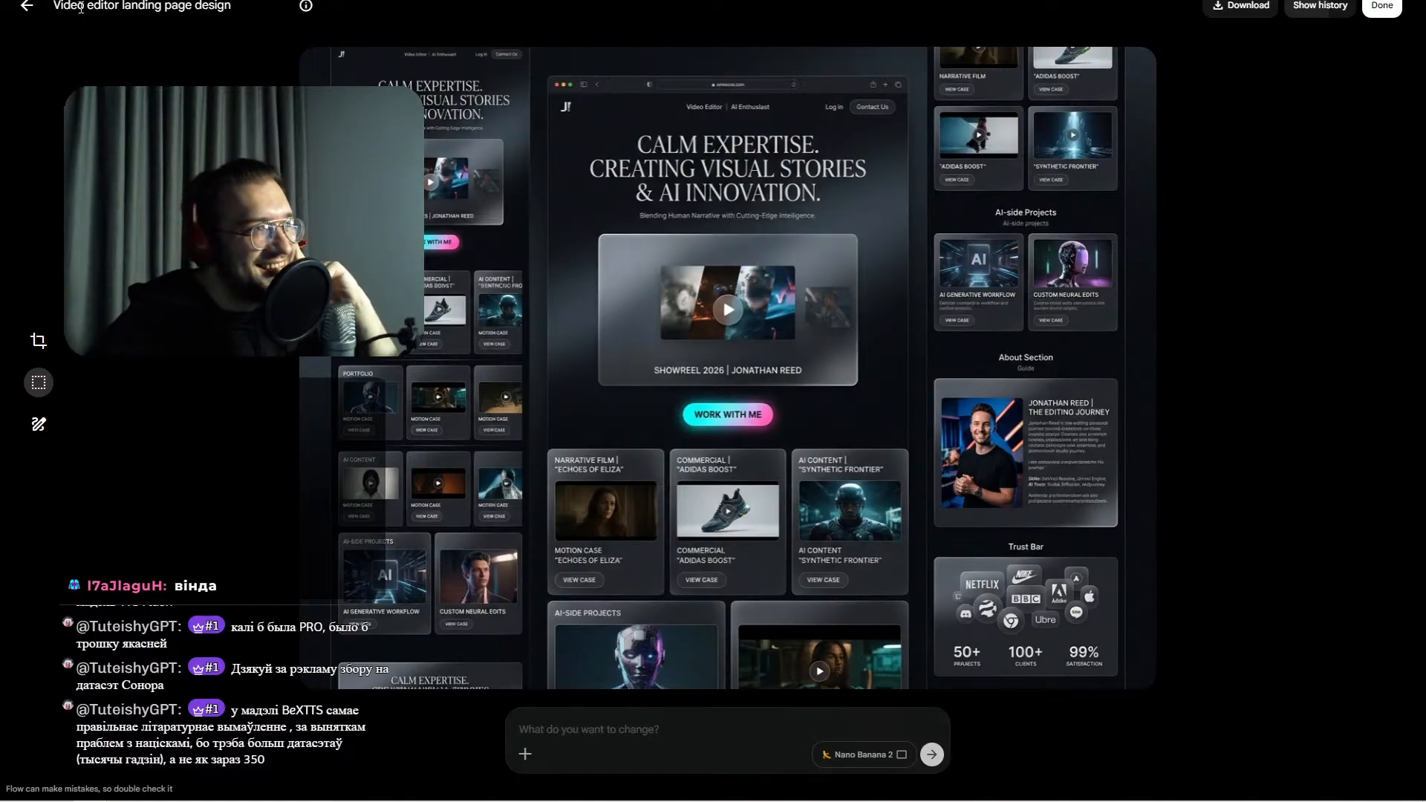
click(25, 10)
click(742, 133)
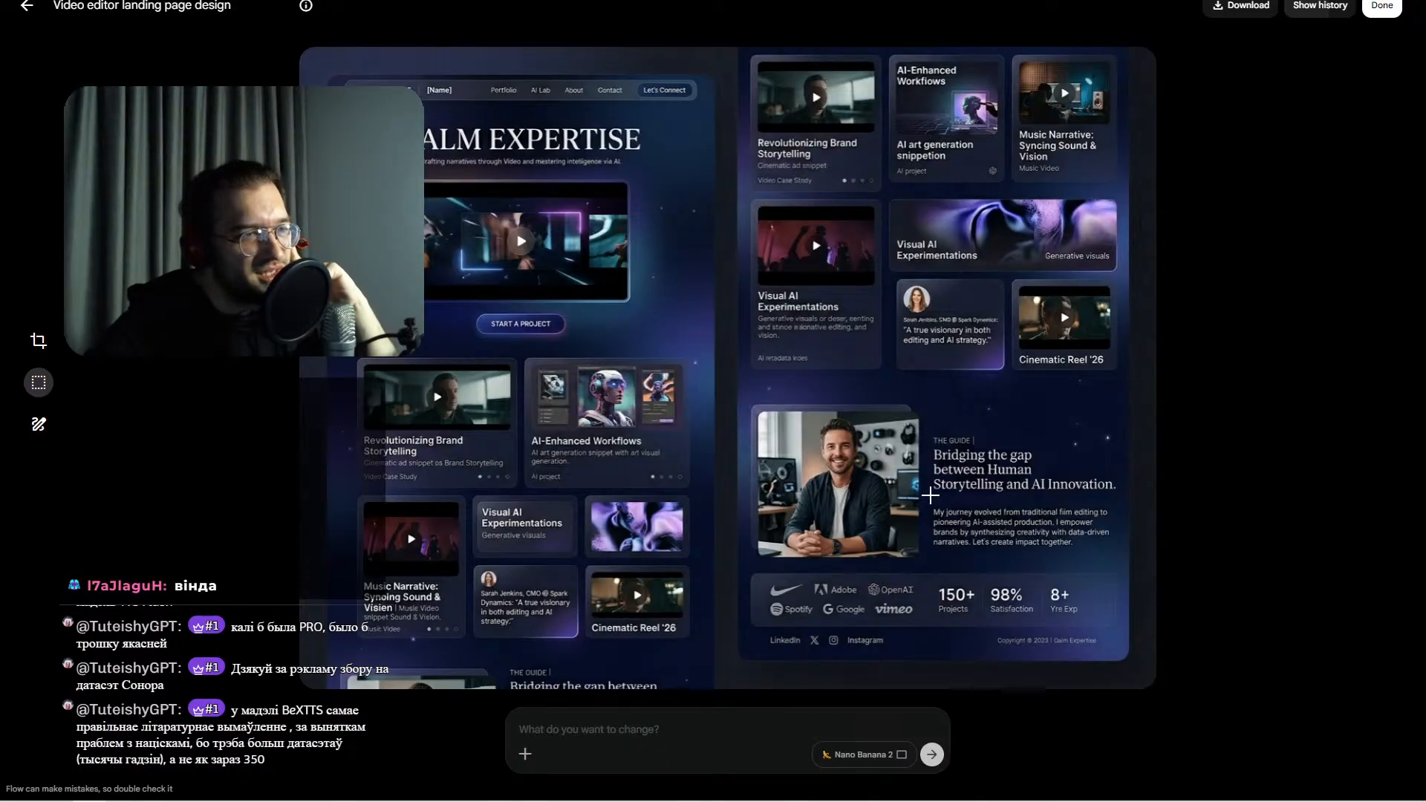
click(30, 9)
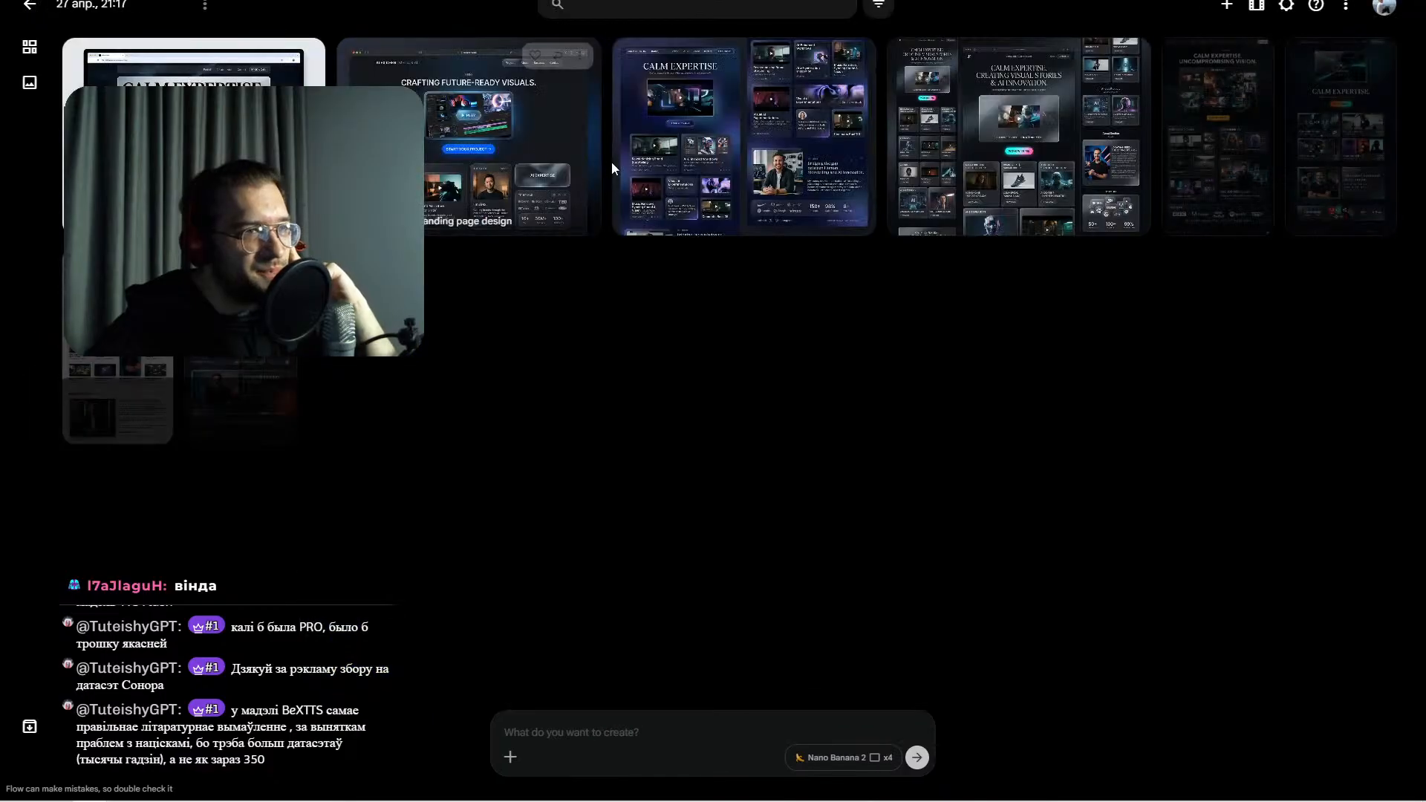
- Compare the "Crafting Future-Ready Visuals" mockup with the monitor-framed "Calm Expertise" mockup, opening each in turn
click(568, 137)
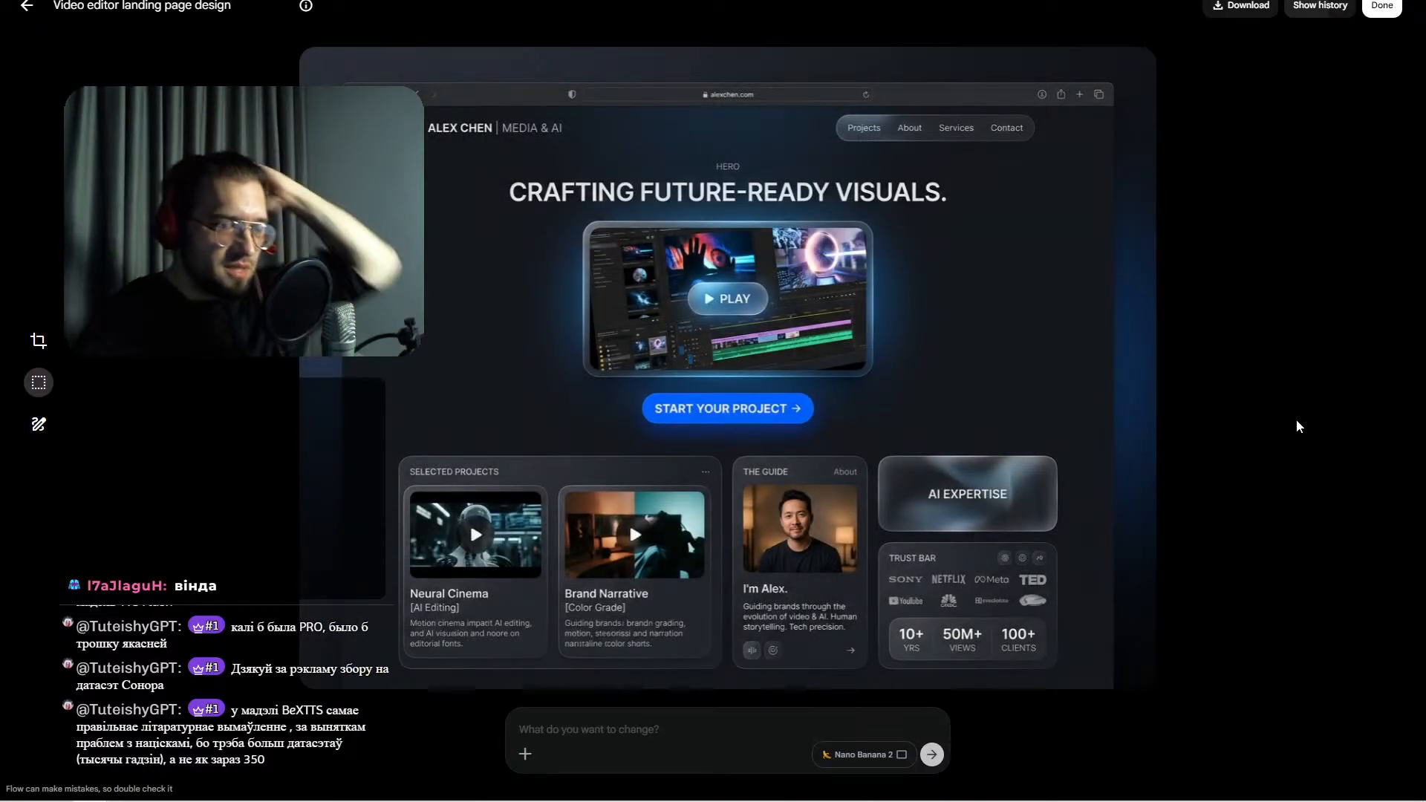
click(26, 7)
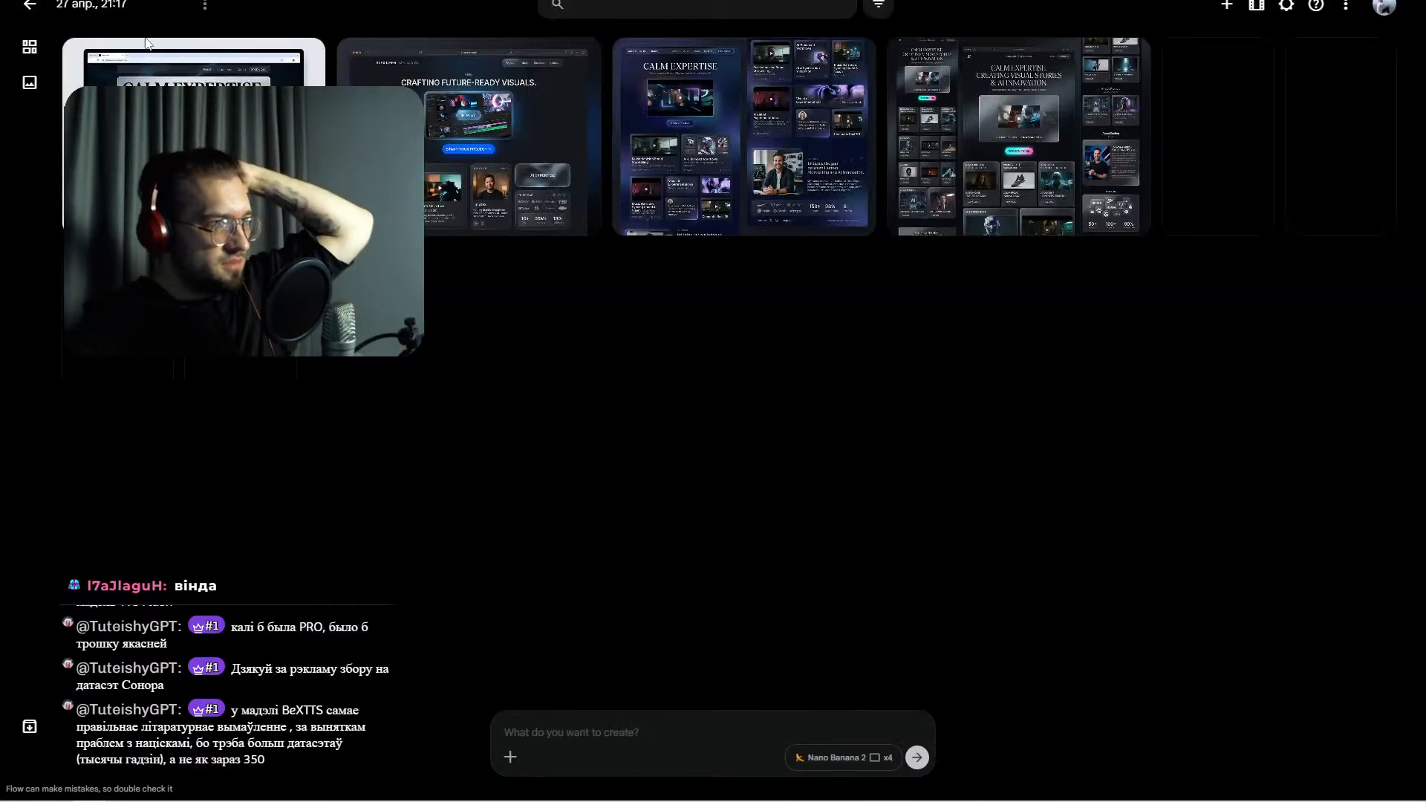
click(194, 126)
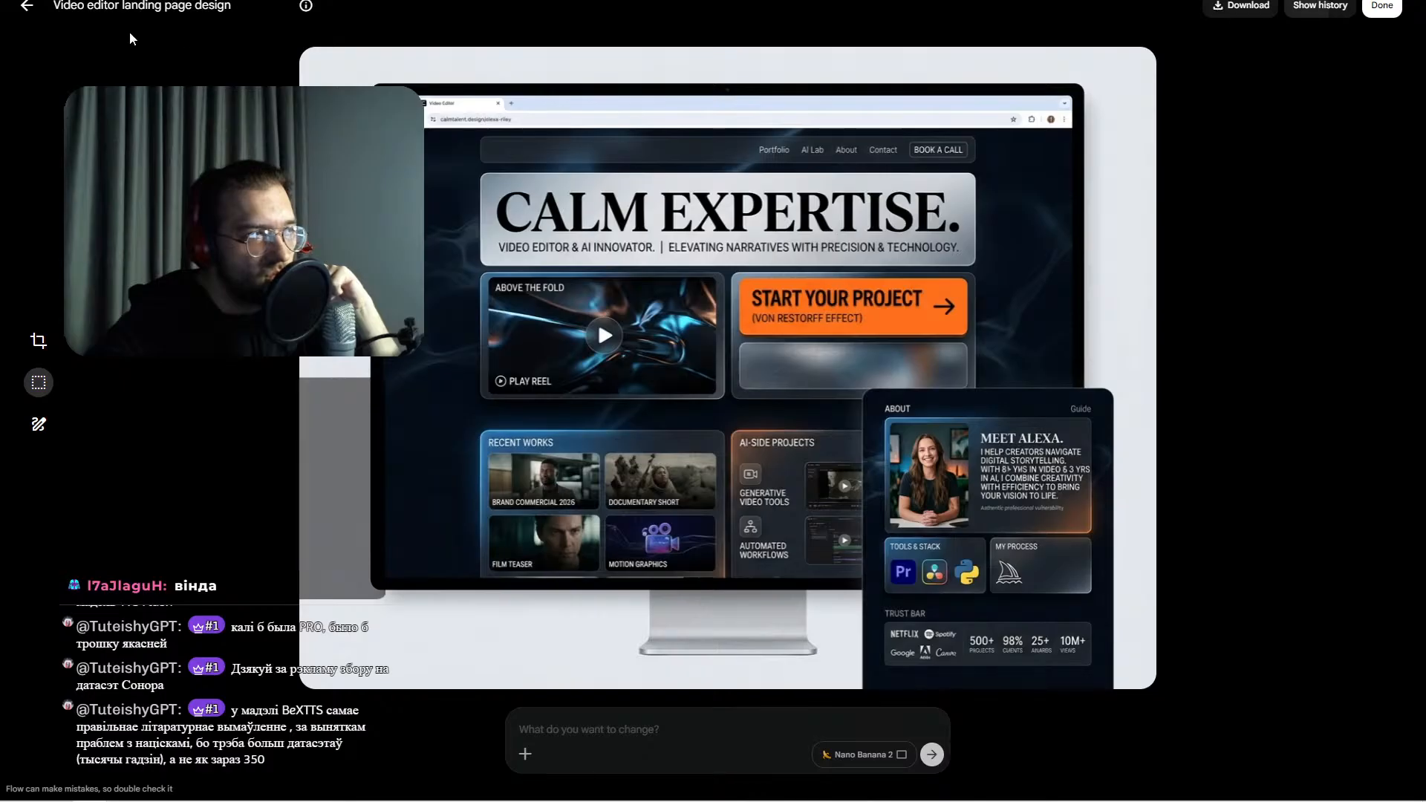
click(27, 11)
click(430, 131)
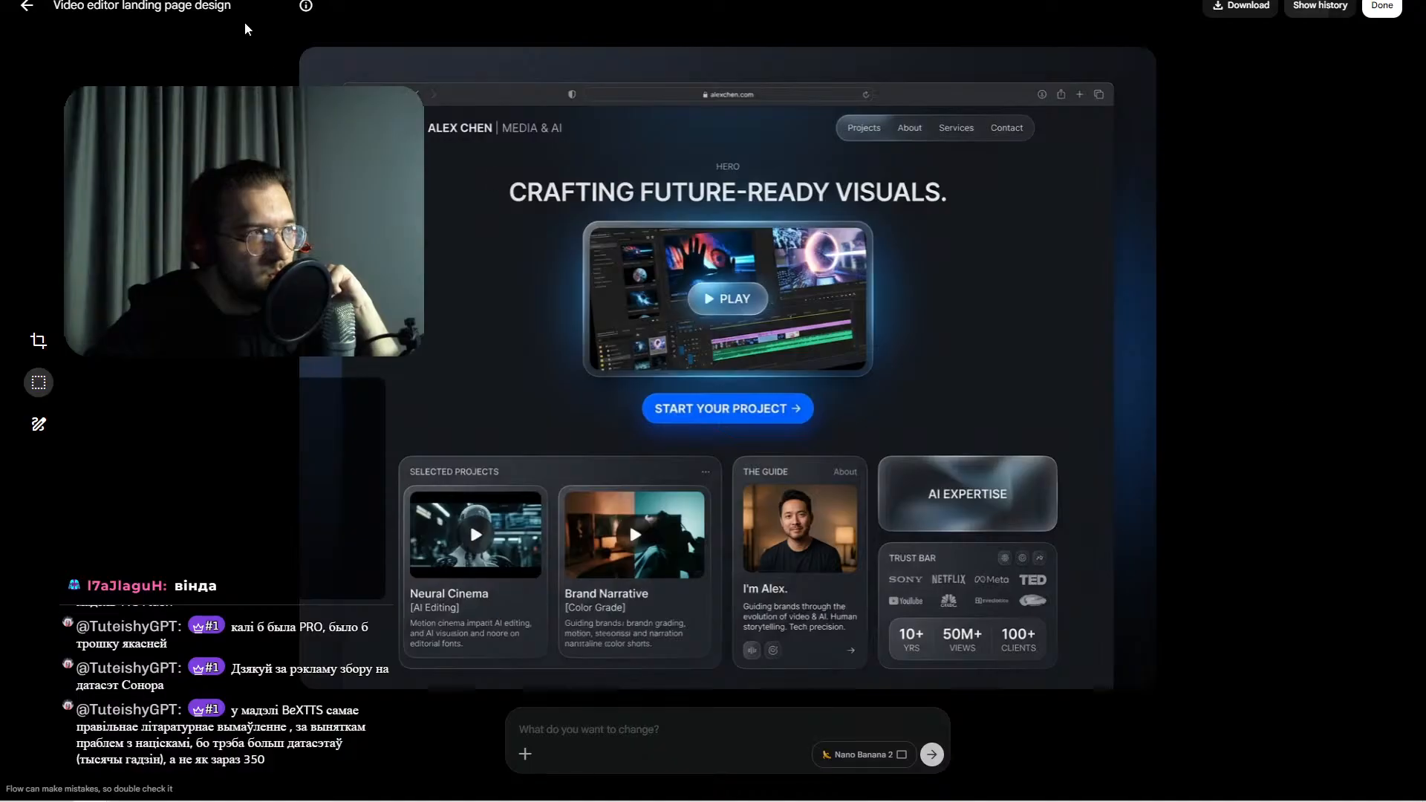
- Check the research report in Gemini, and return to NotebookLM to read the chat's explanation of why the mockup prompt works
click(427, 2)
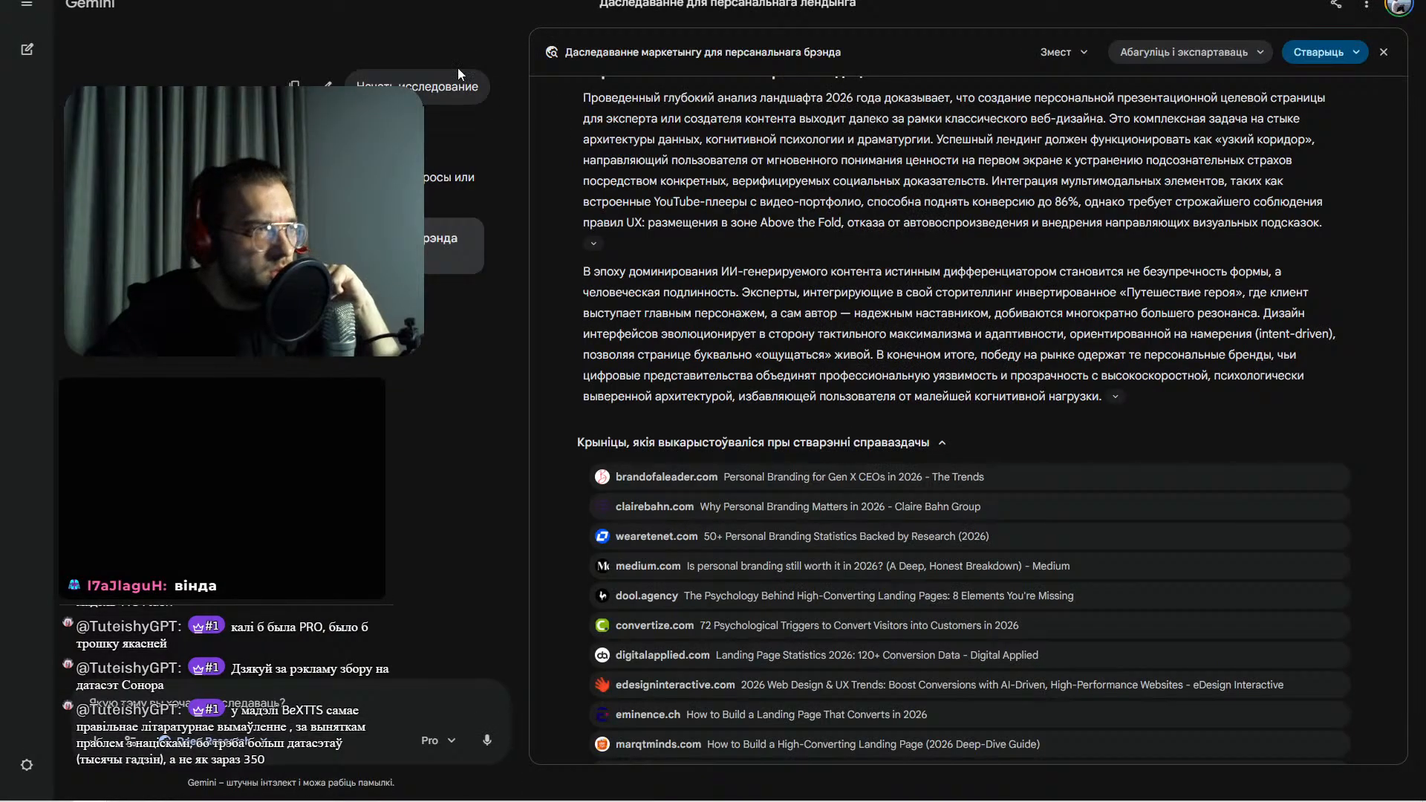
click(1386, 55)
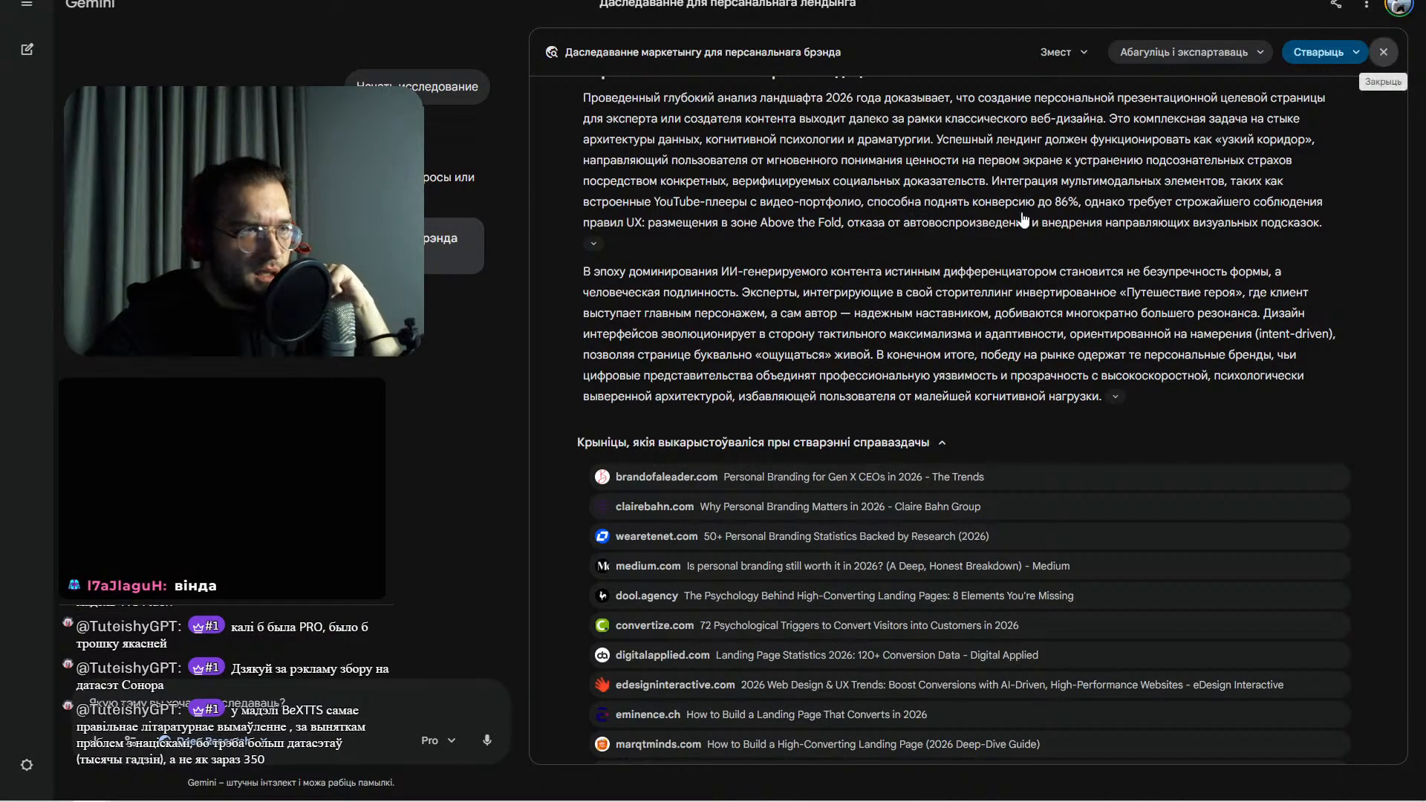
key(ctrl+Tab)
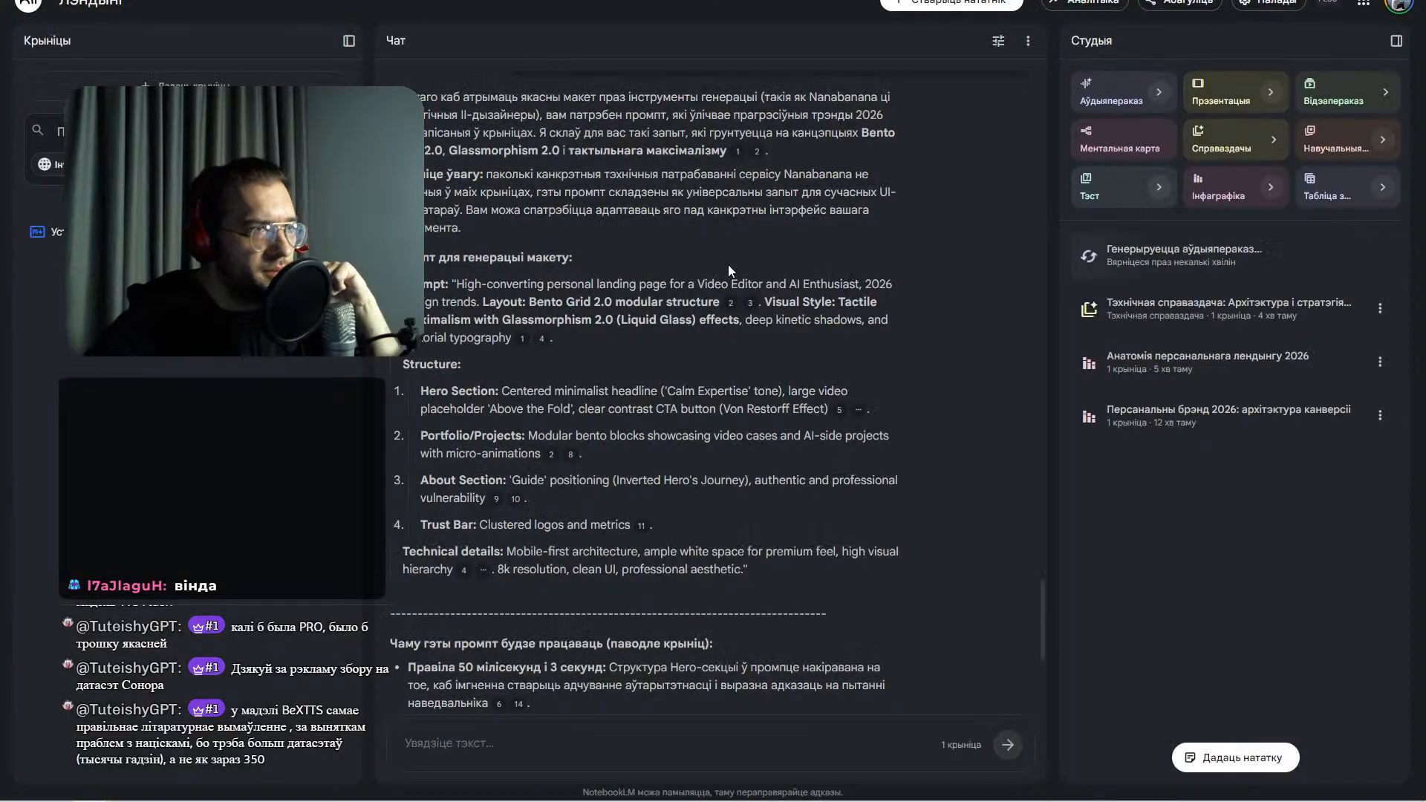
scroll(921, 475, down, 5)
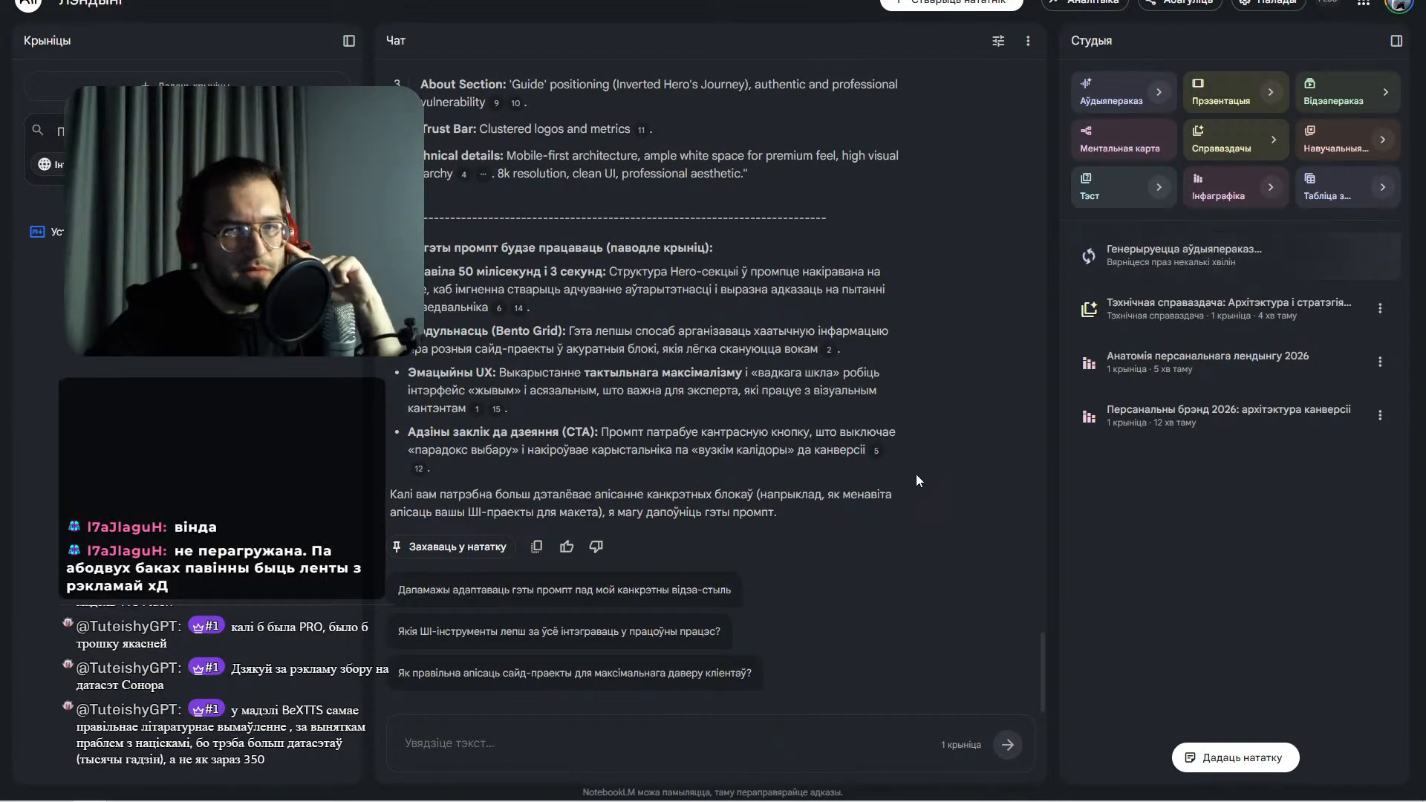
- Return to Flow and review the "Creating Visual Stories & AI Innovation" and monitor-framed "Calm Expertise" mockups again
key(ctrl+Tab)
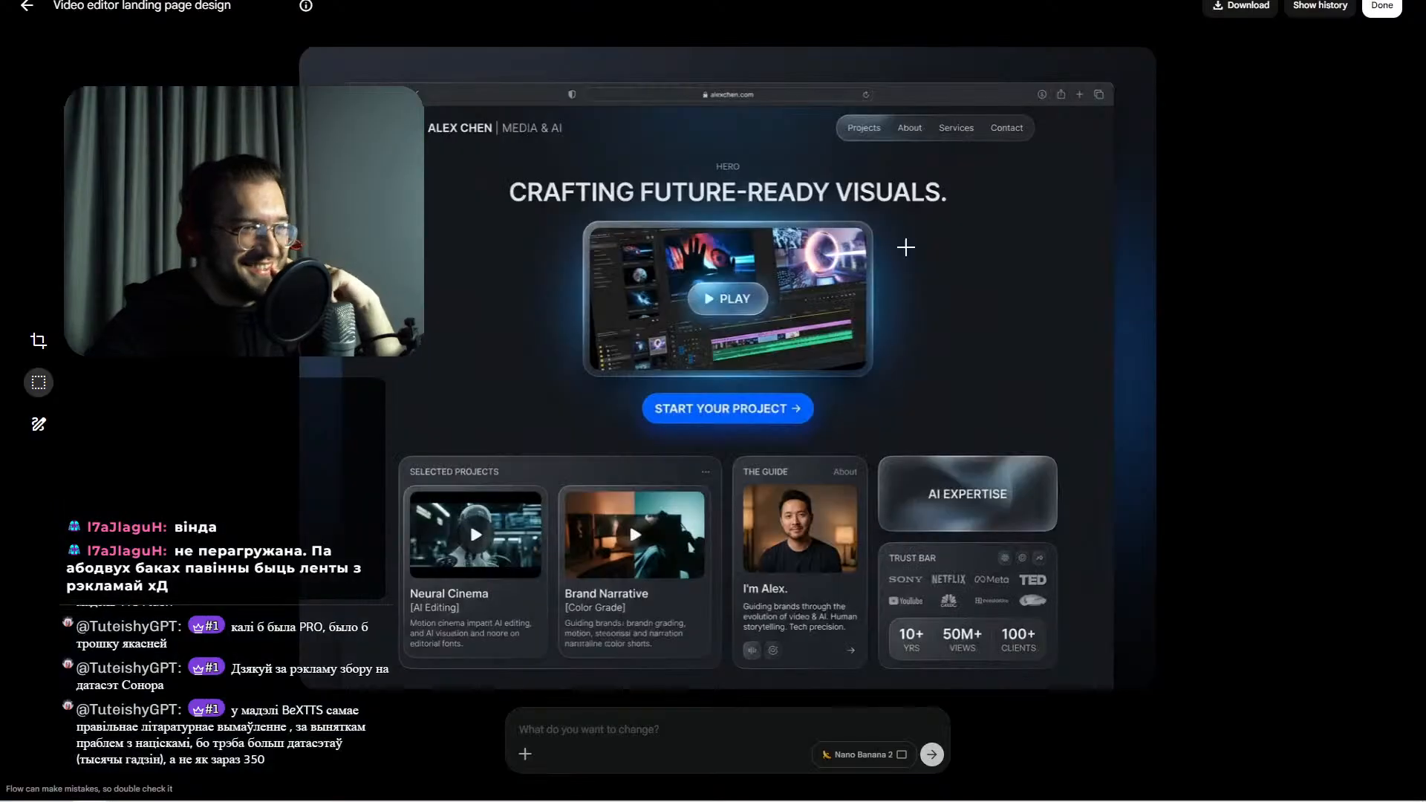
click(27, 8)
click(981, 140)
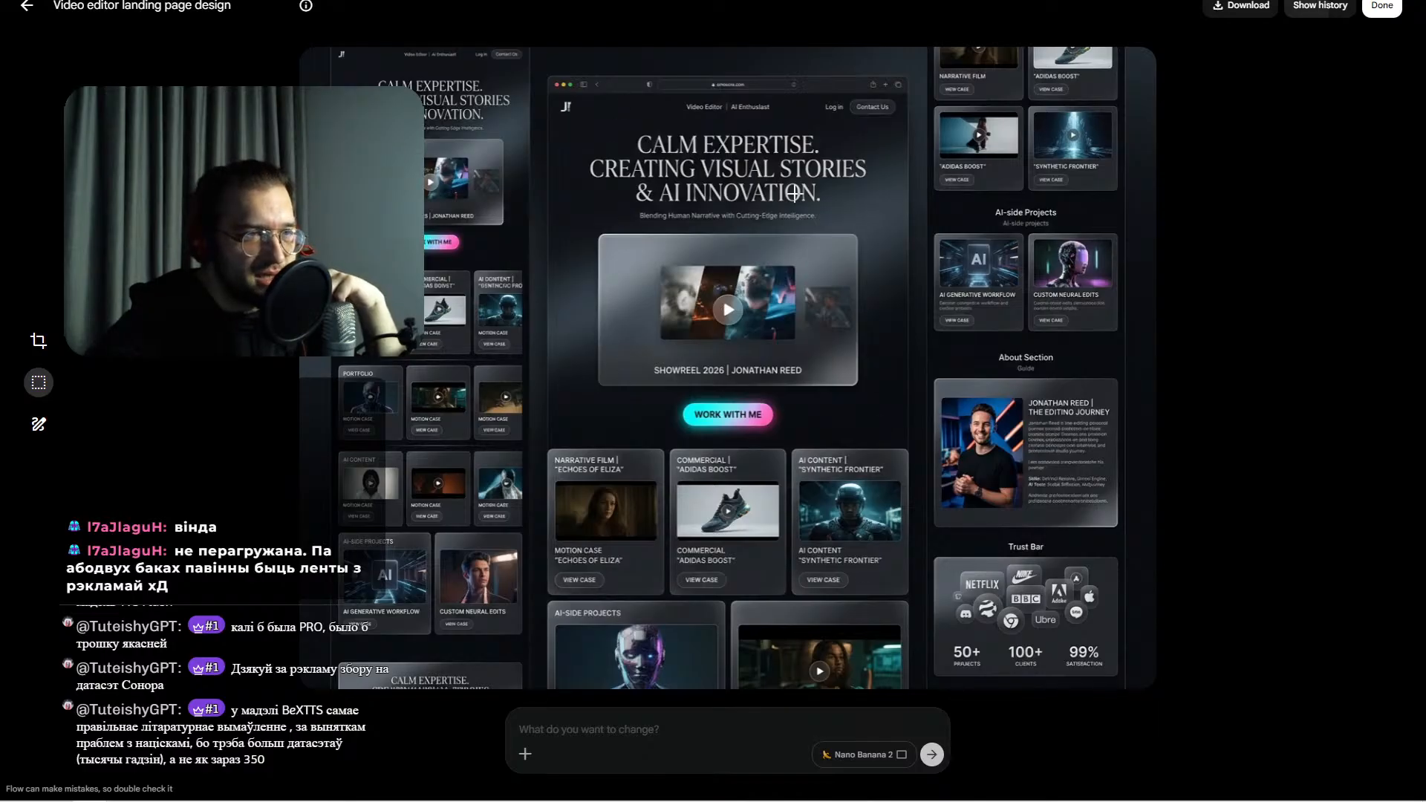
click(28, 8)
click(1218, 149)
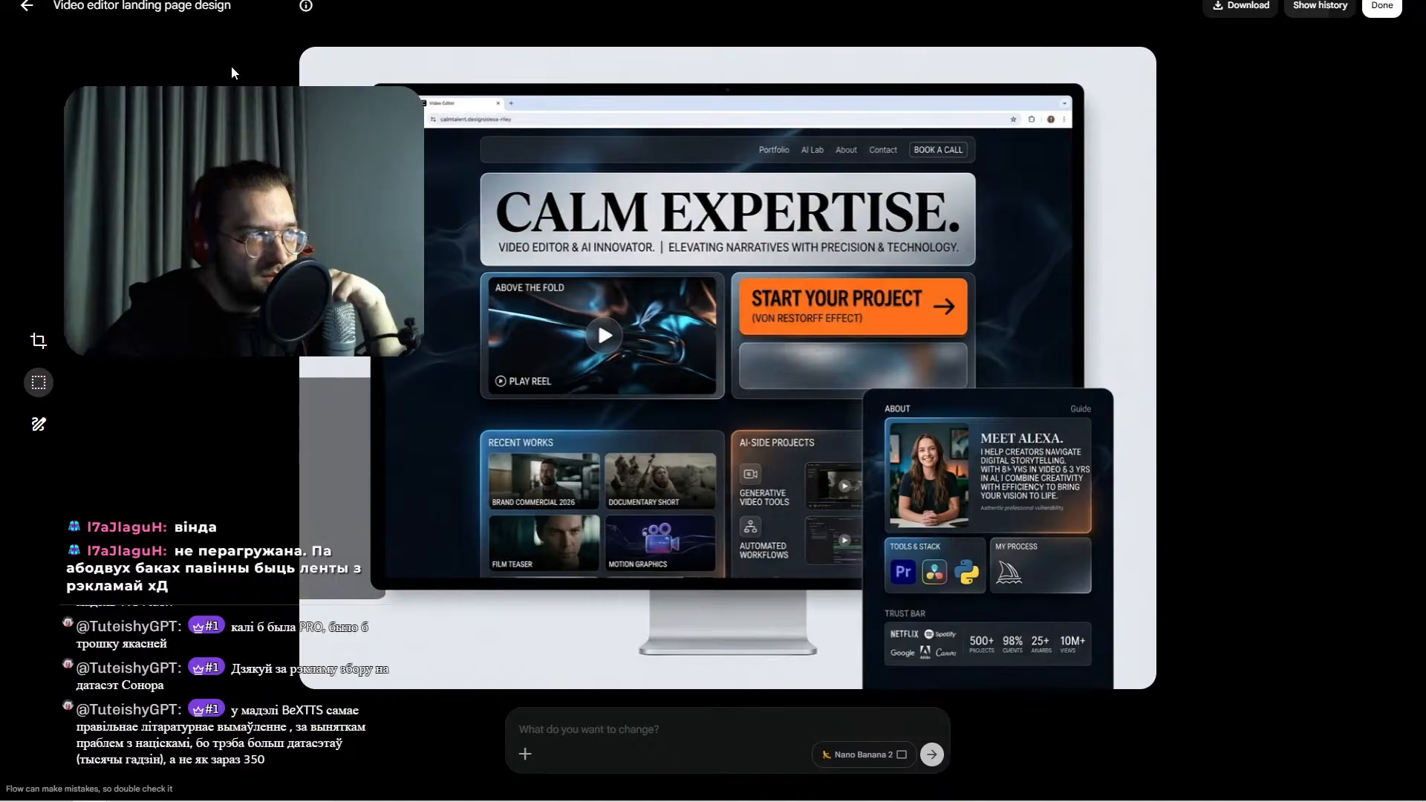
click(22, 6)
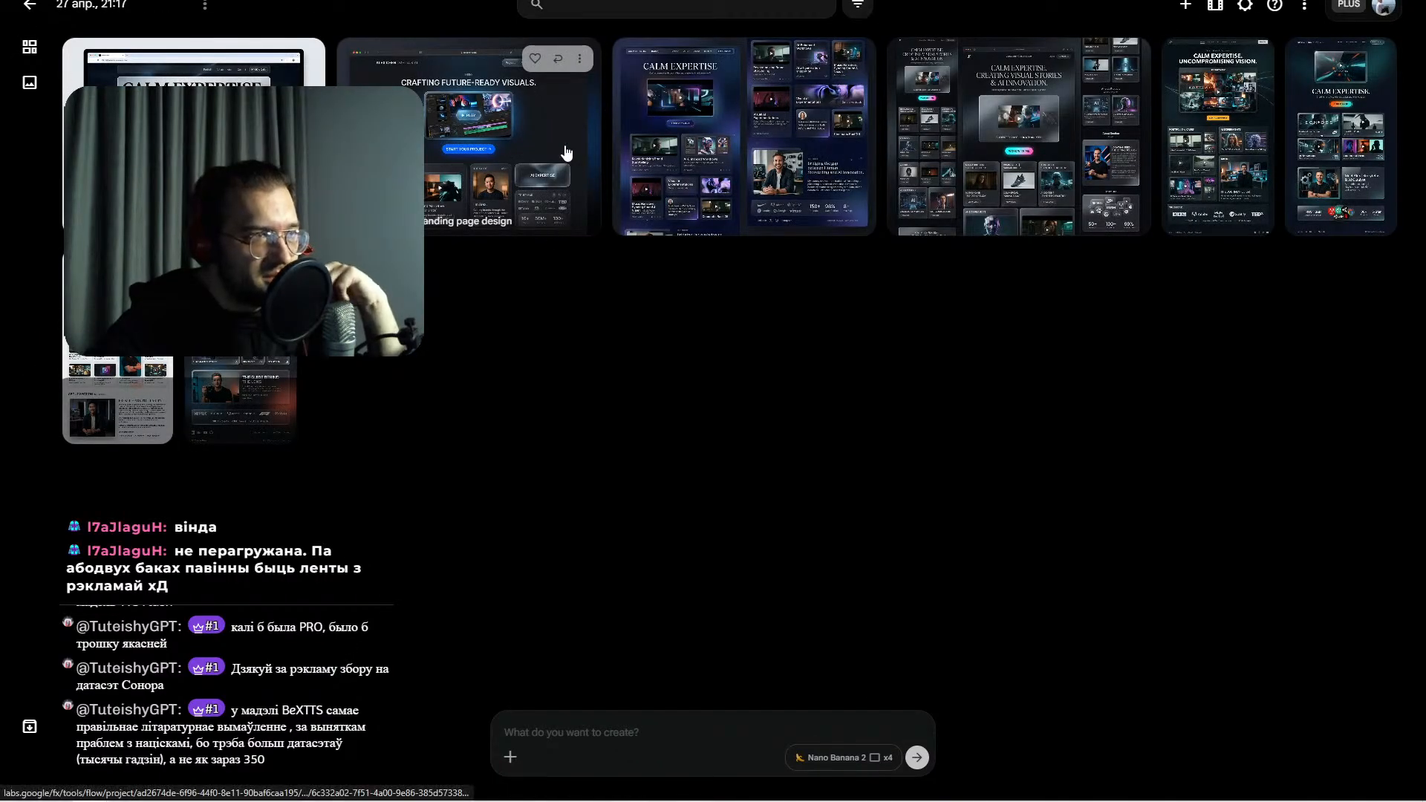
- Reuse the landing page prompt from existing 4:3 mockups to generate two more batches of four images with Nano Banana 2
click(557, 59)
click(918, 758)
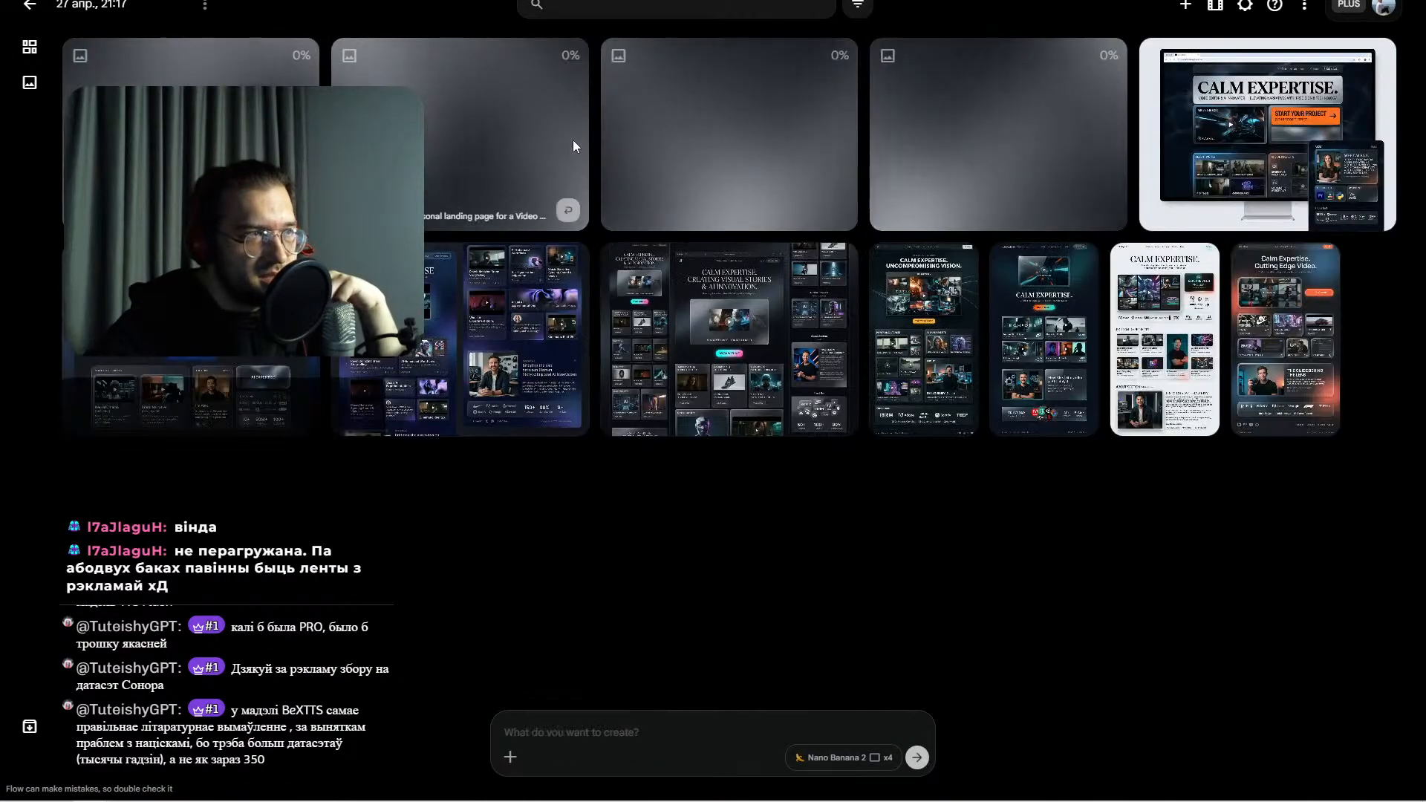
click(546, 263)
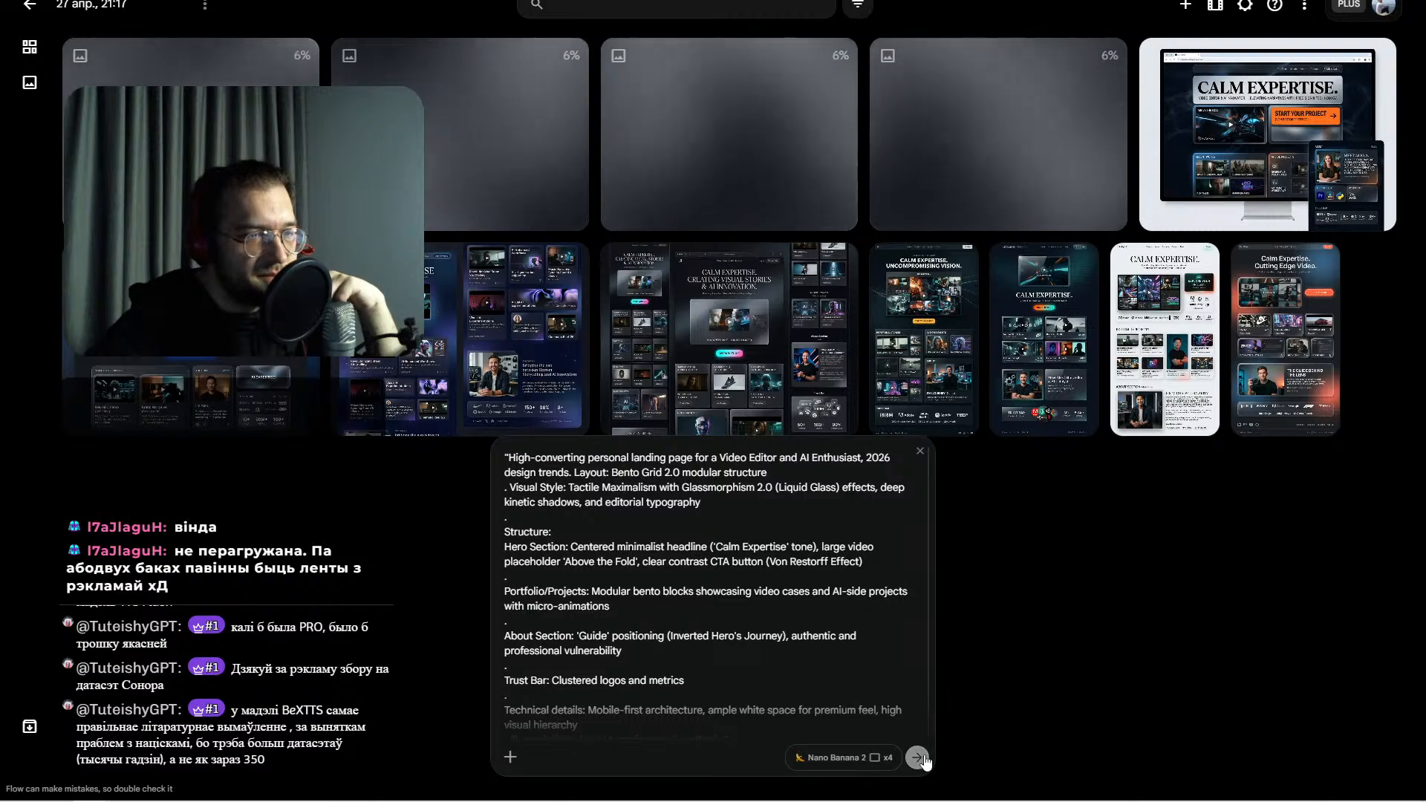
click(917, 757)
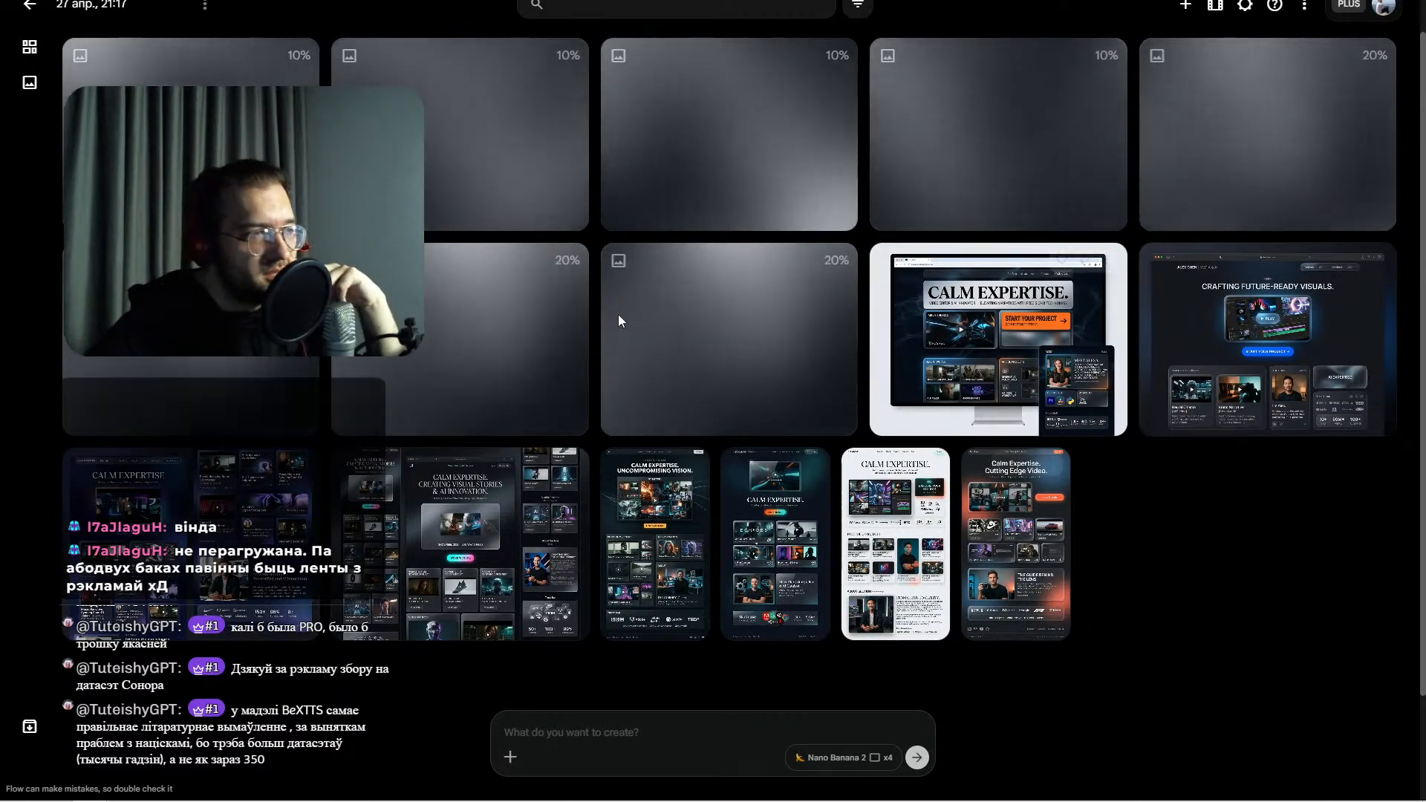
key(ctrl+Tab)
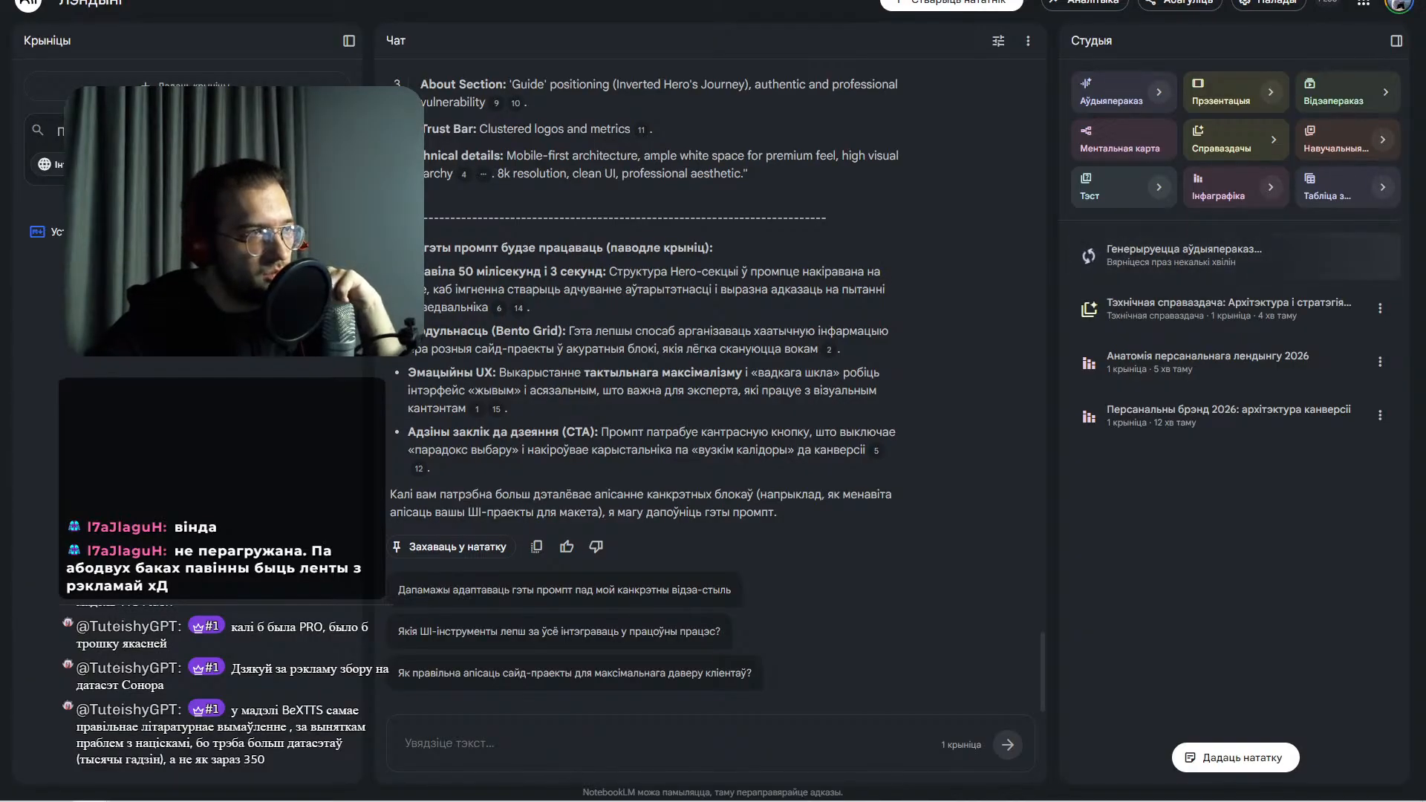
key(ctrl+shift+Tab)
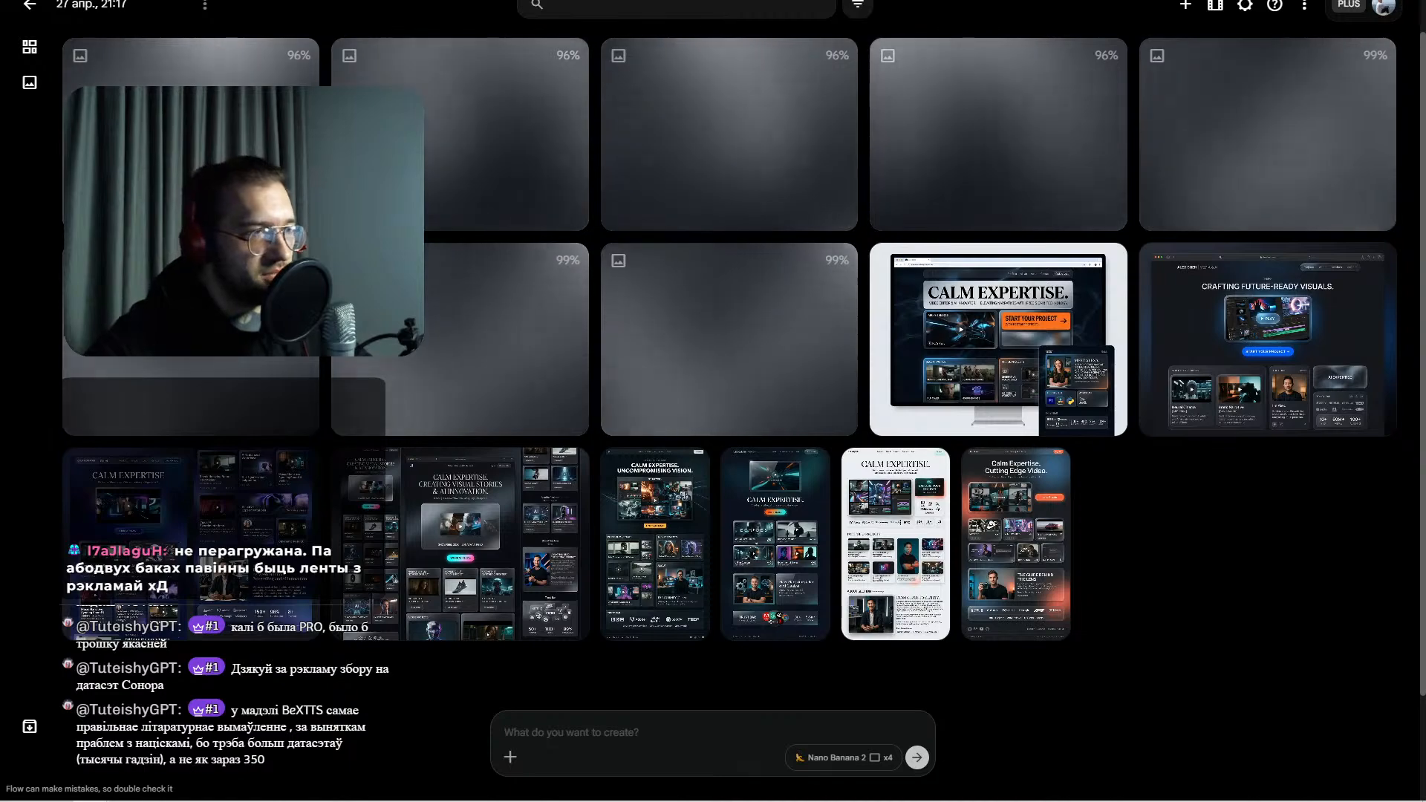
key(ctrl+Tab)
key(ctrl+shift+Tab)
key(ctrl+Tab)
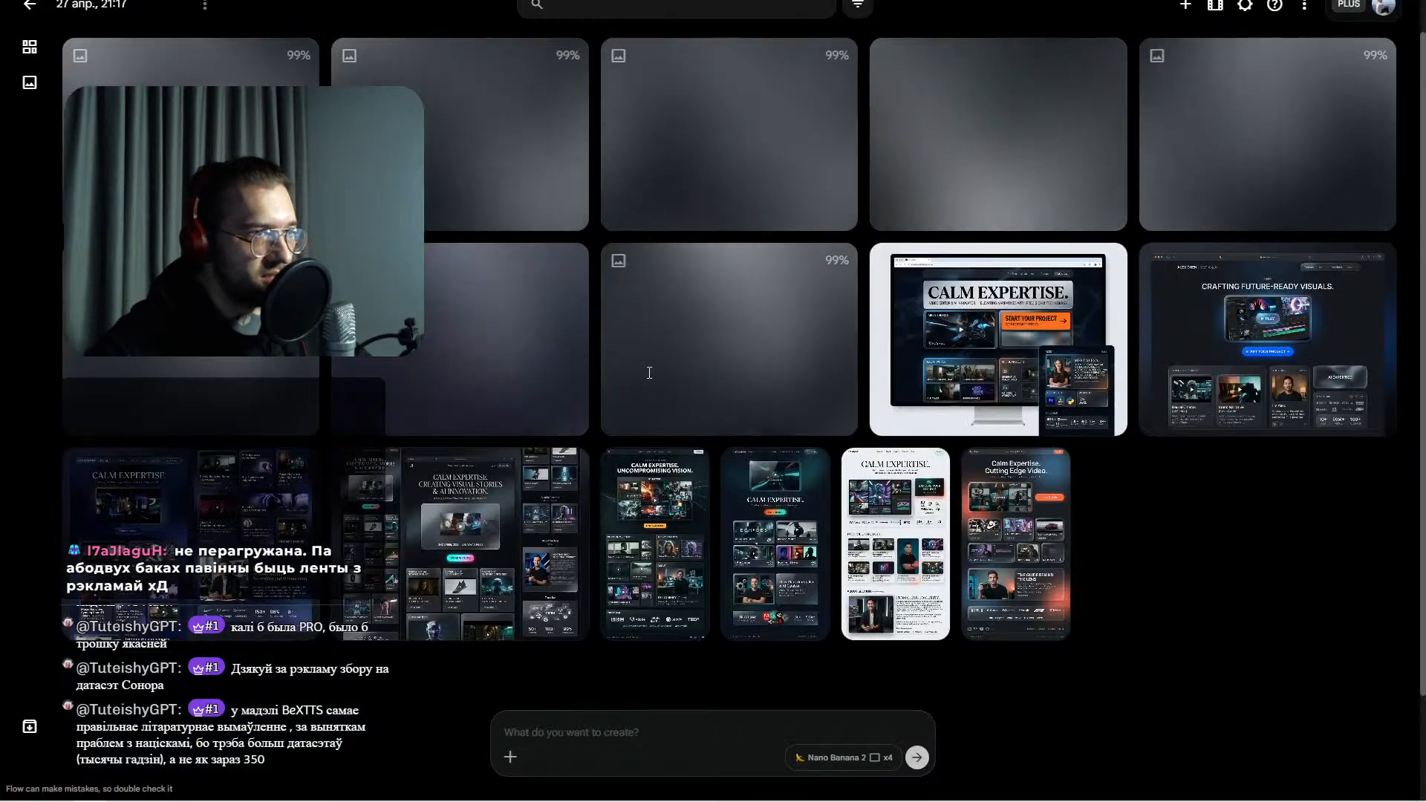
- Open the 9:16 "Calm Expertise. Cutting Edge Video." mockup with orange accents in Flow to examine its layout
key(ctrl+shift+Tab)
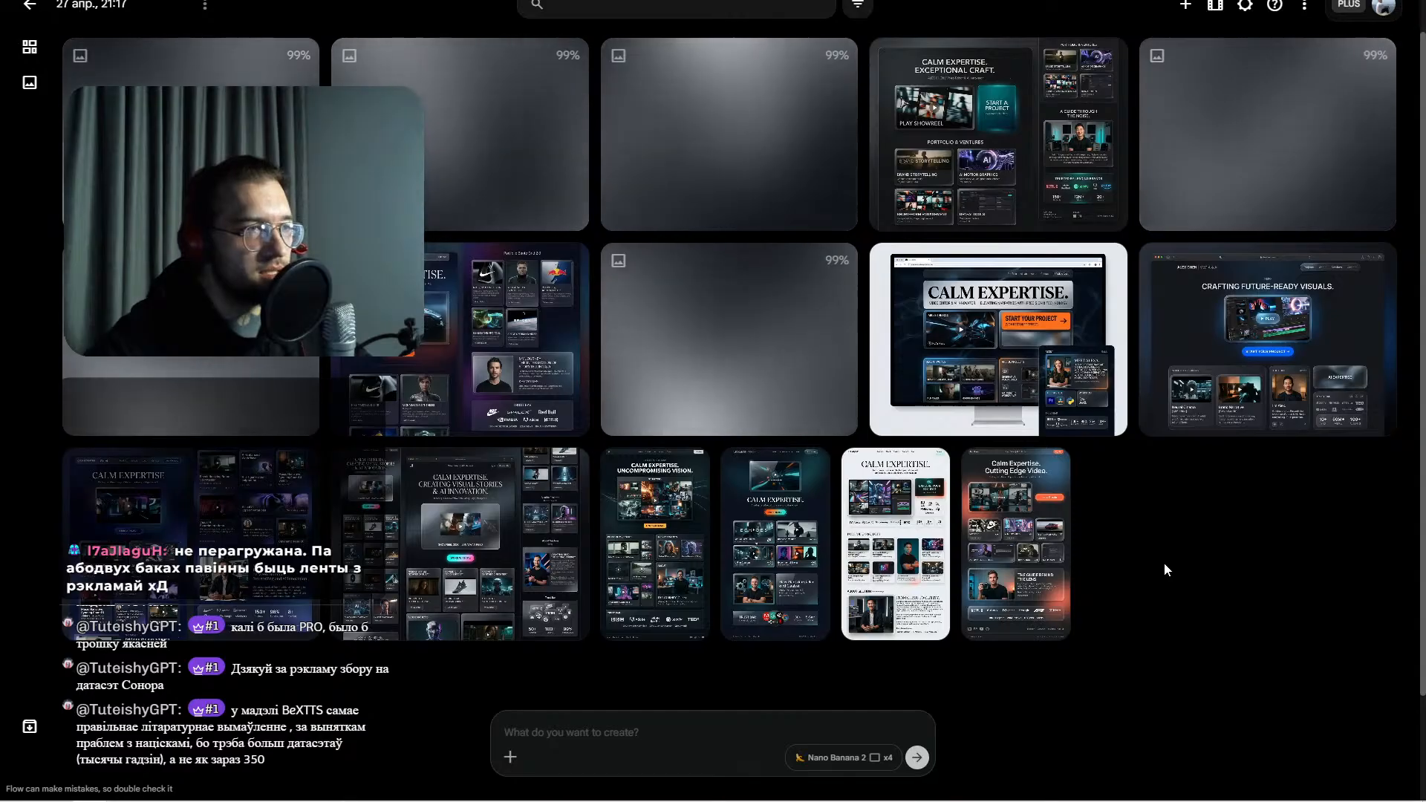
click(1003, 559)
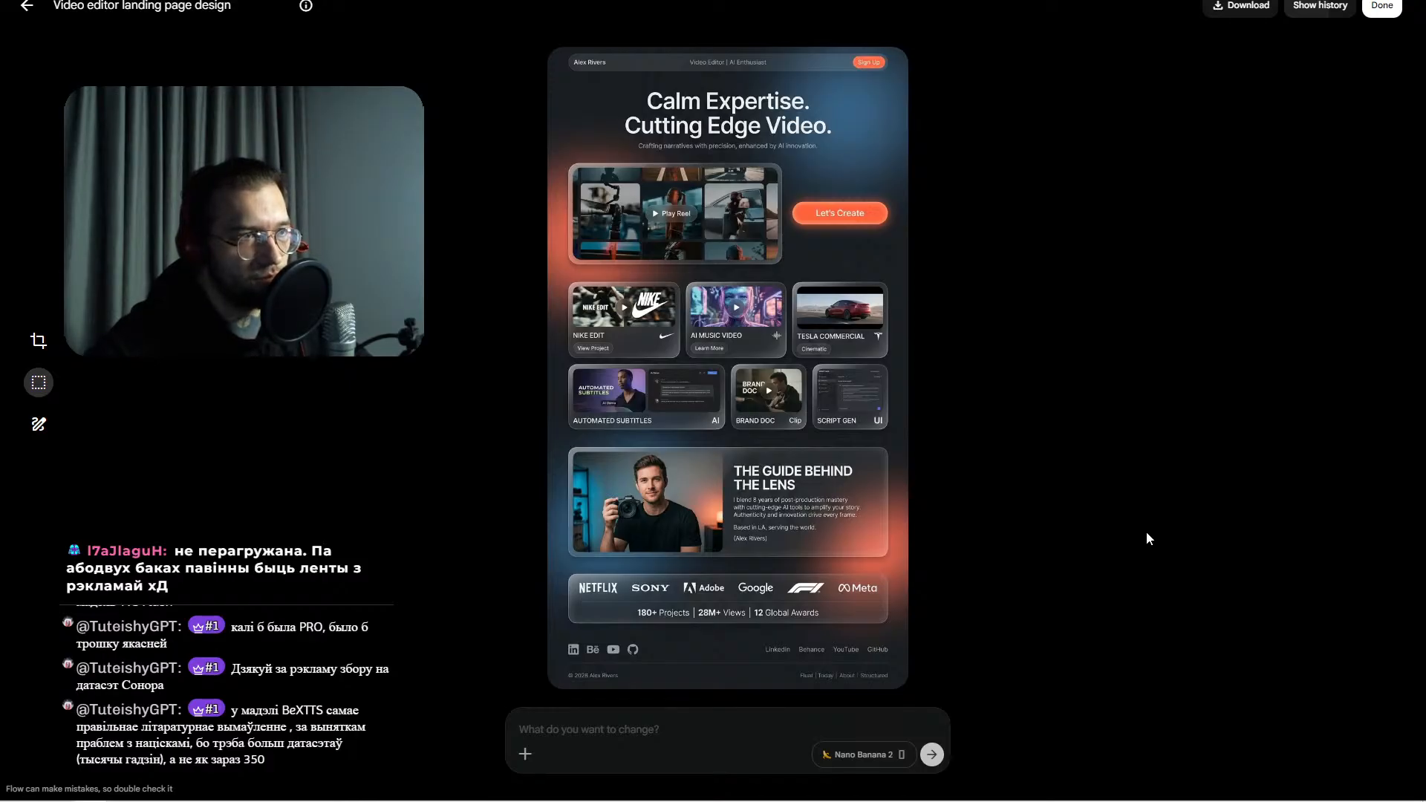
- Compare the other 9:16 mockups: the light "Calm Expertise.", the dark "Uncompromising Vision." and the teal showreel version
key(Right)
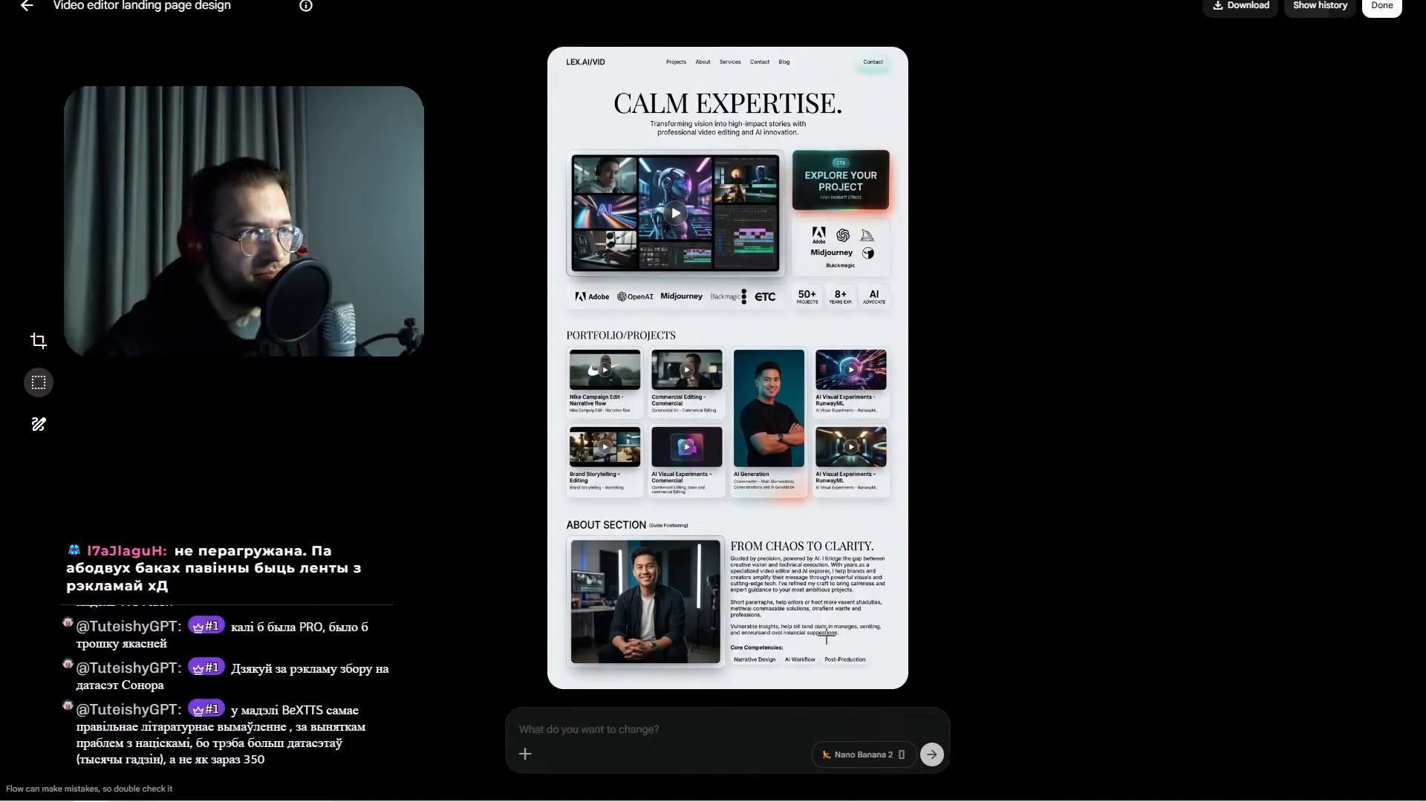
key(alt+Left)
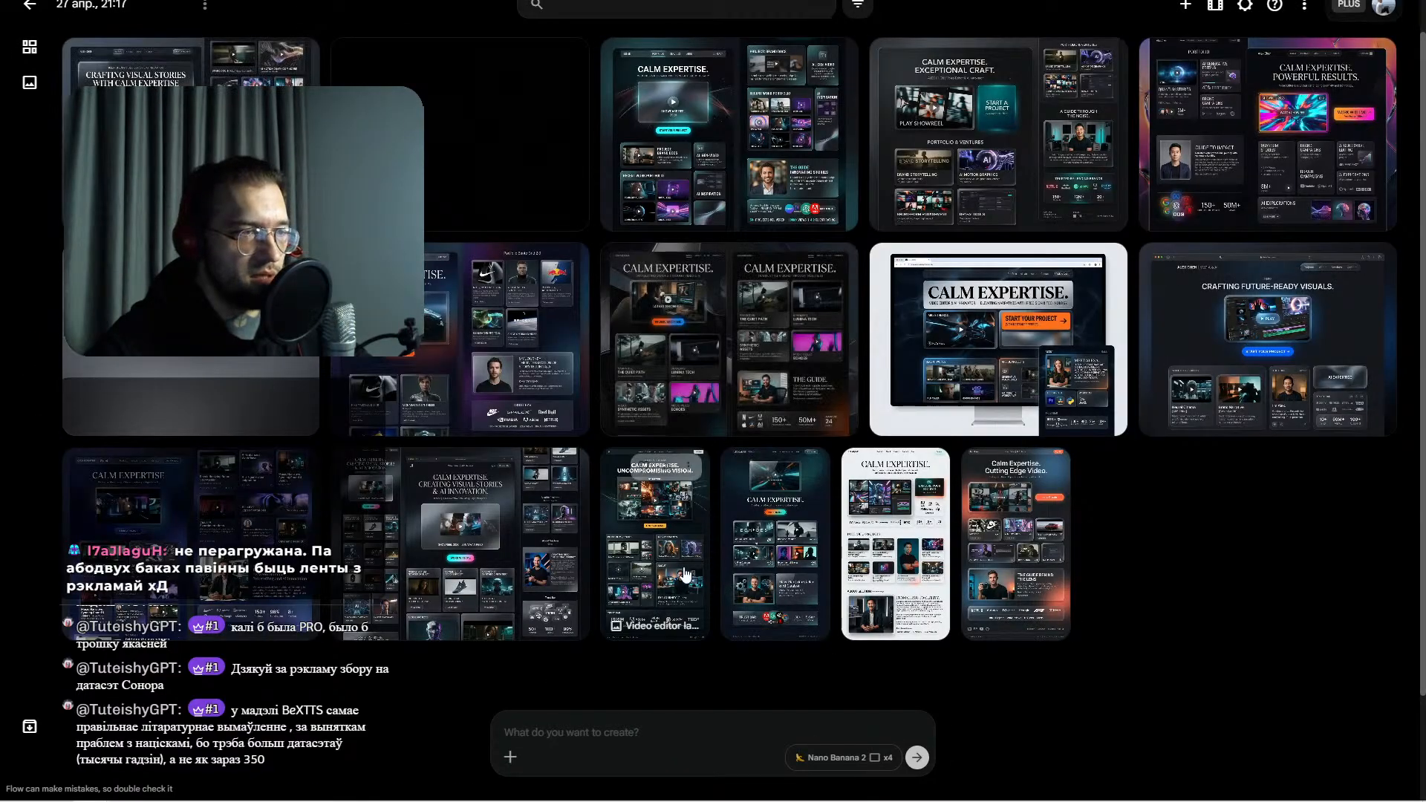
click(1034, 535)
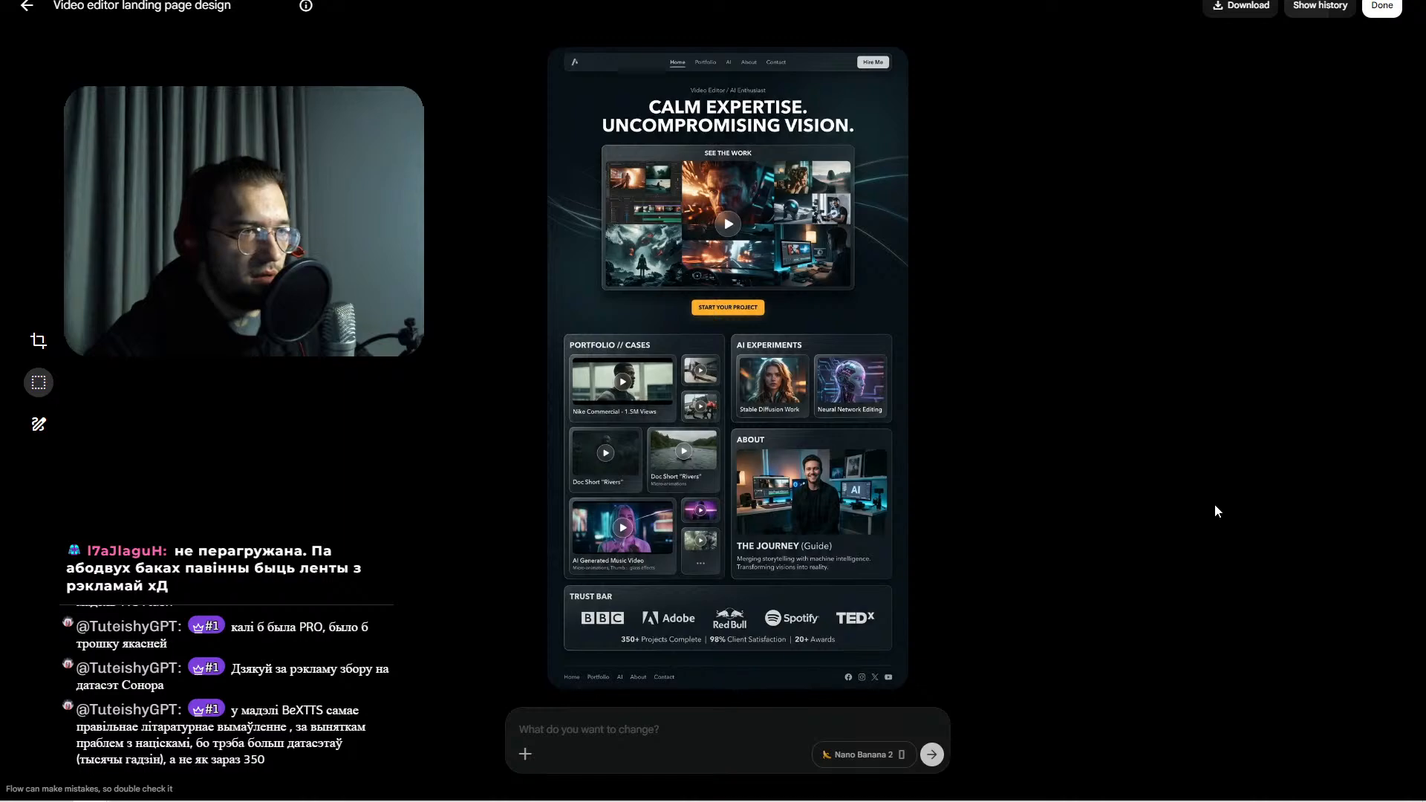
key(alt+Left)
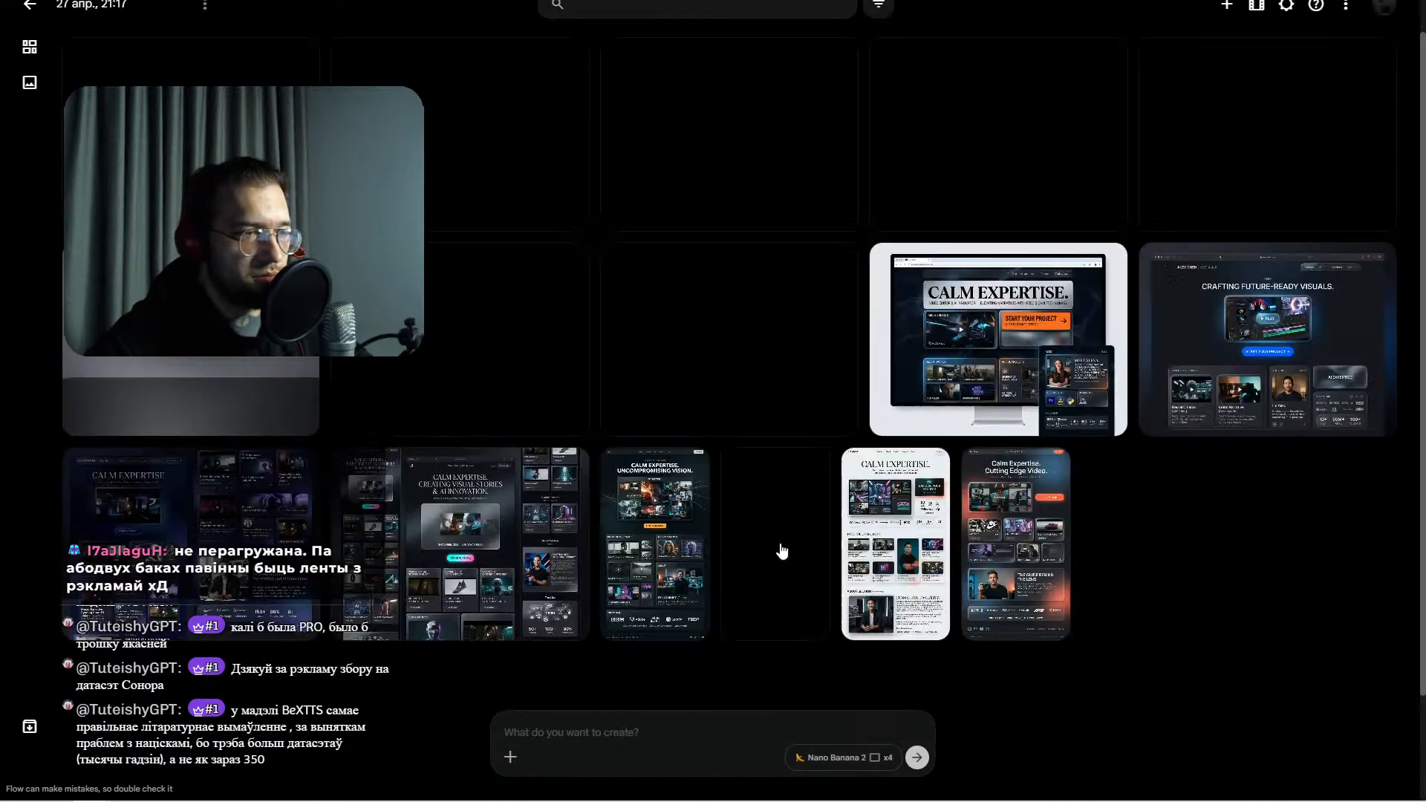
click(783, 550)
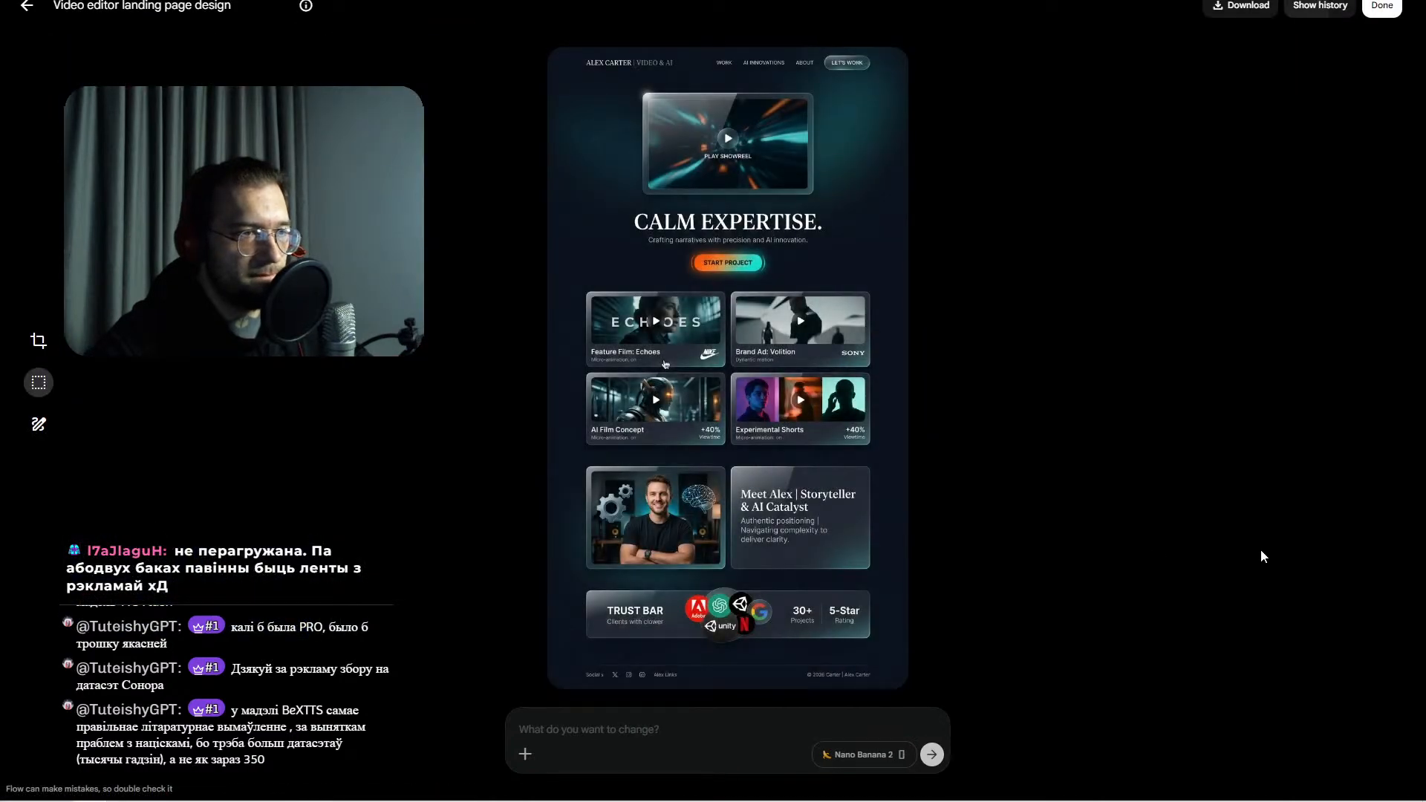
key(alt+Left)
click(1307, 535)
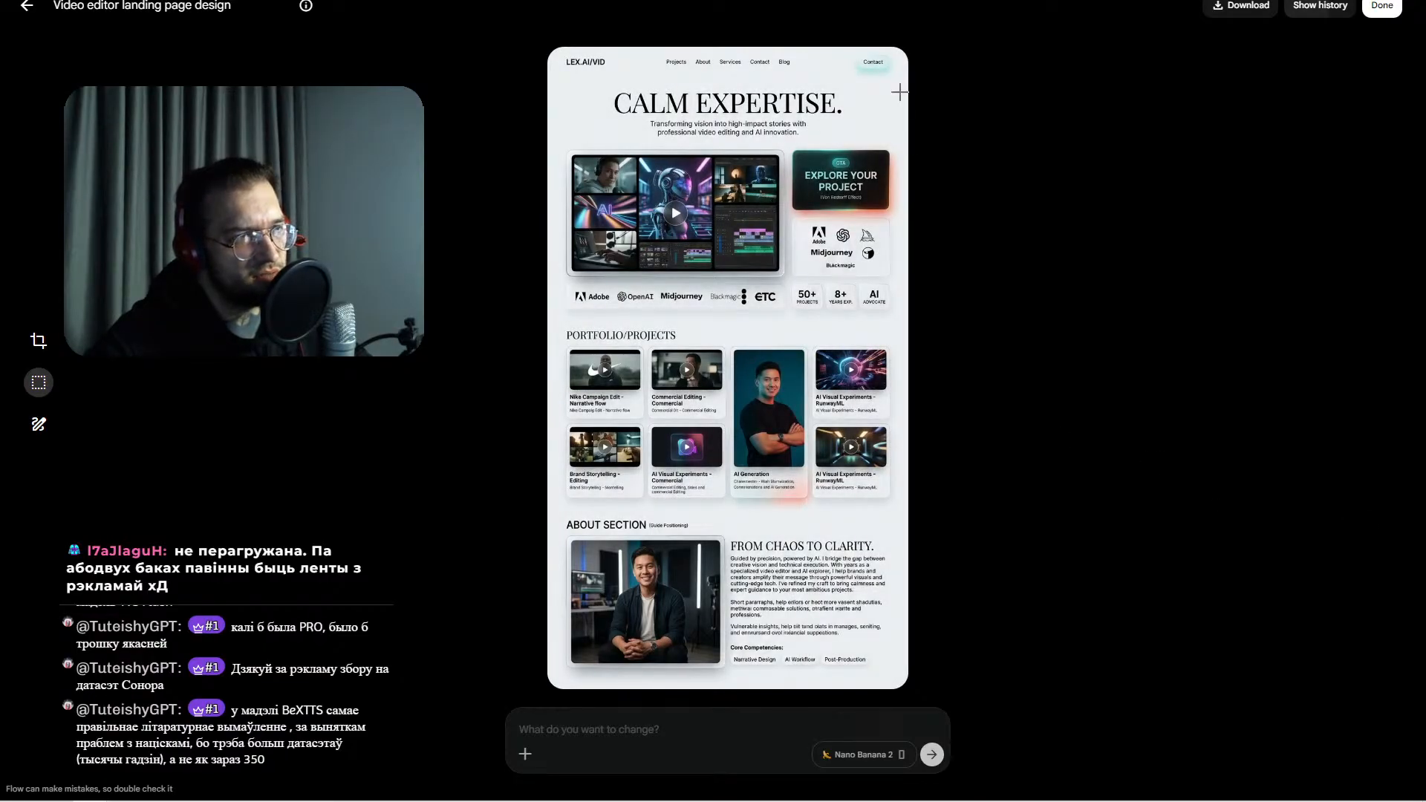
- Review the 4:3 "Crafting Visual Stories with Calm Expertise", "The Guide's Journey" and teal "Showcase Reel 2026" mockups
click(1097, 366)
click(762, 318)
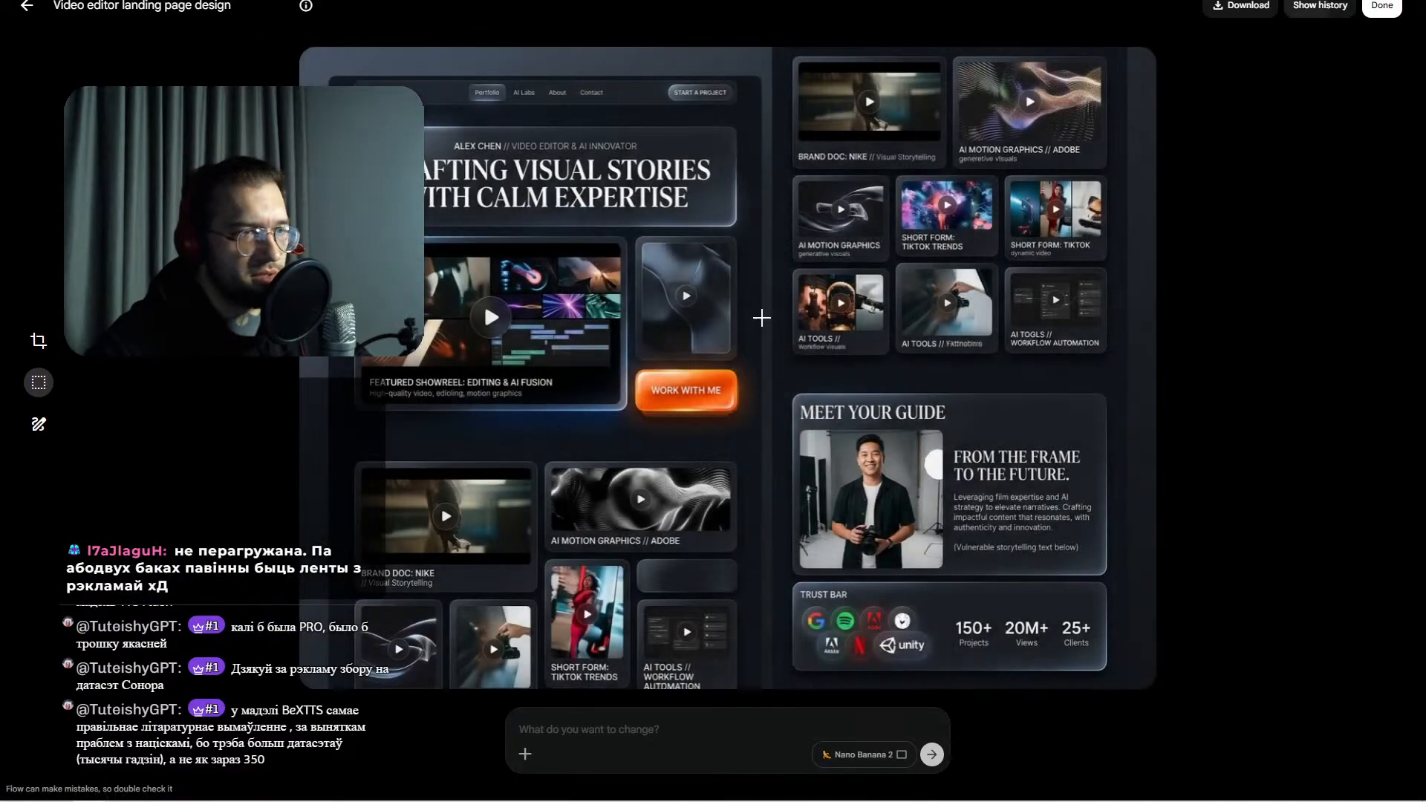
key(alt+Left)
click(431, 194)
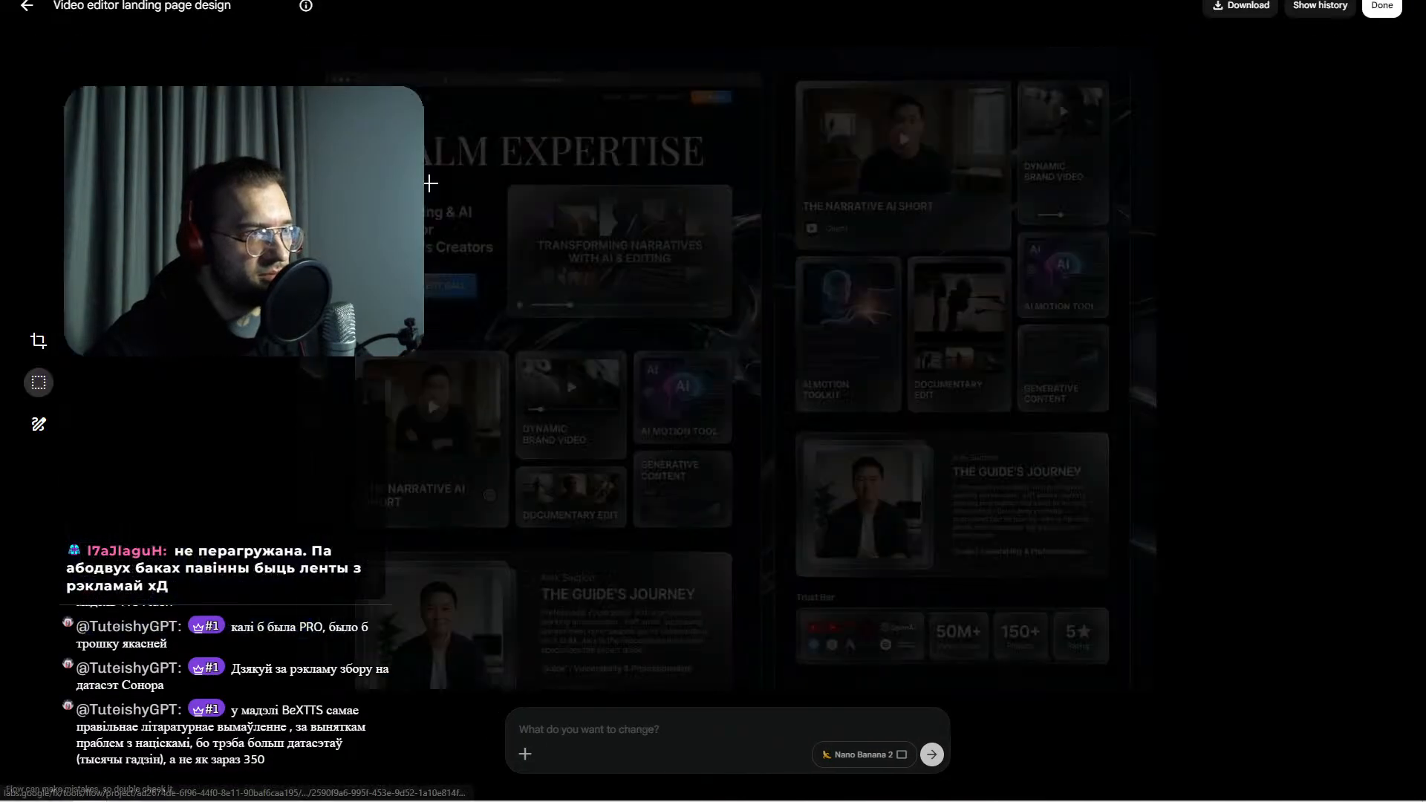
key(alt+Left)
click(705, 178)
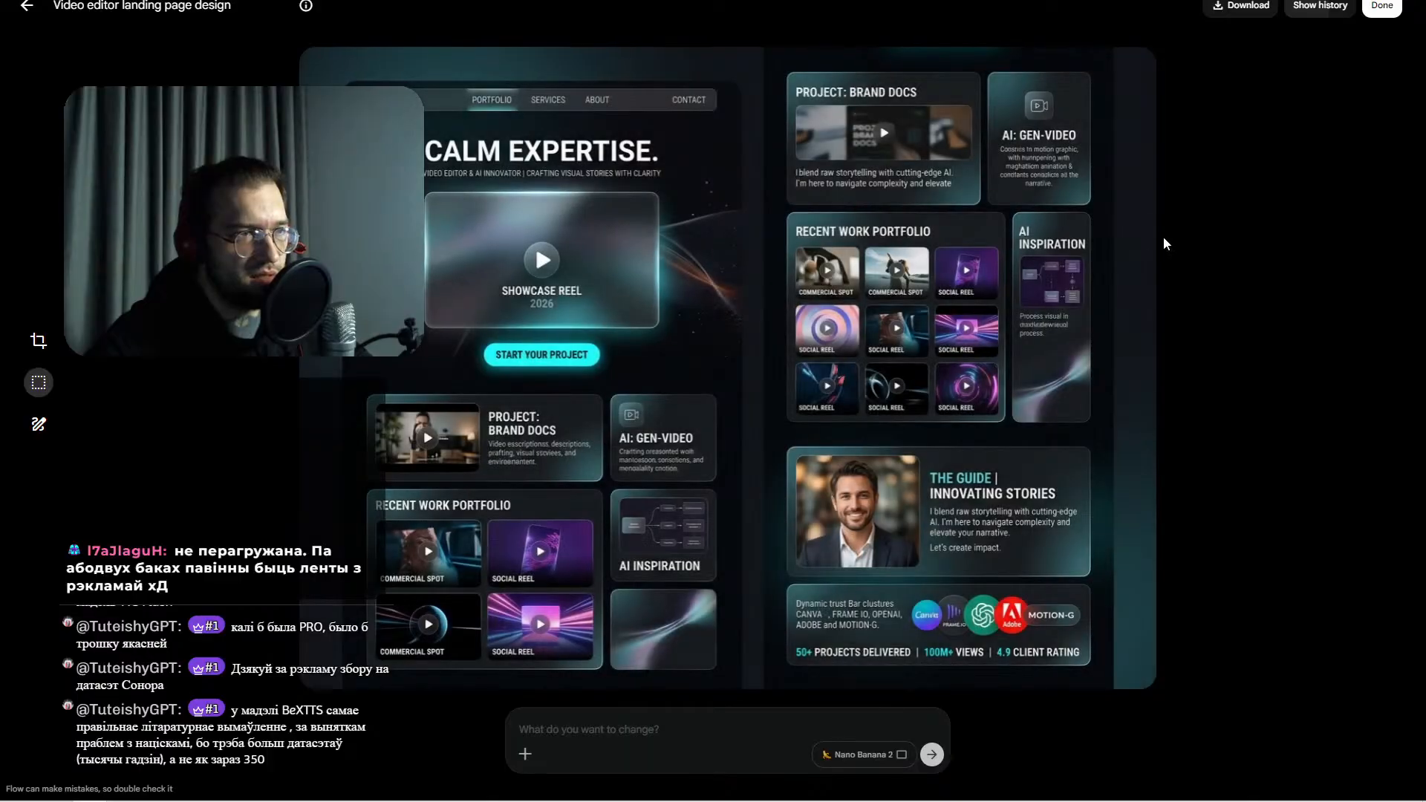
- Review the "Exceptional Craft.", "Powerful Results." and "Calm Expertise, Narrative-Driven." mockups at full size
key(alt+Left)
click(884, 203)
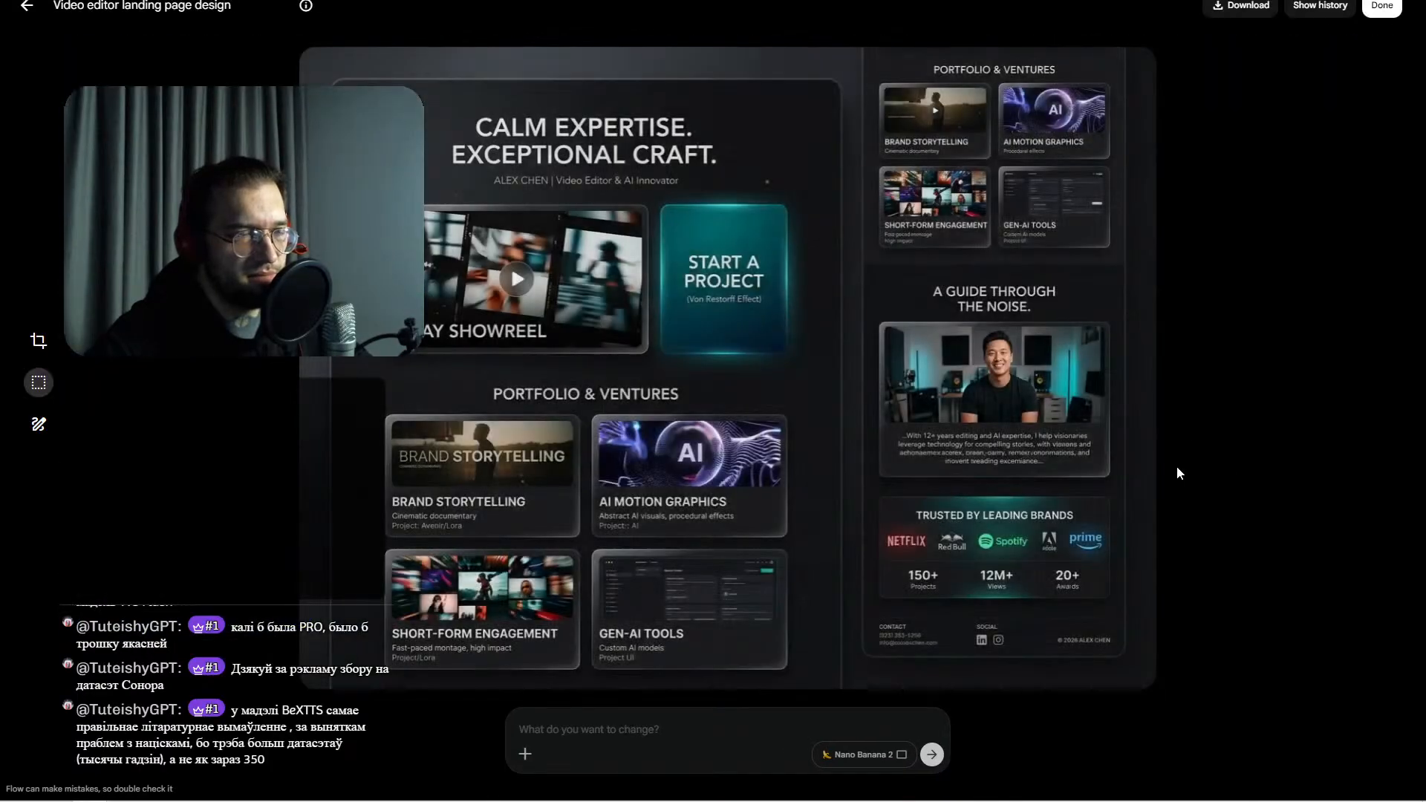
key(alt+Left)
click(1248, 455)
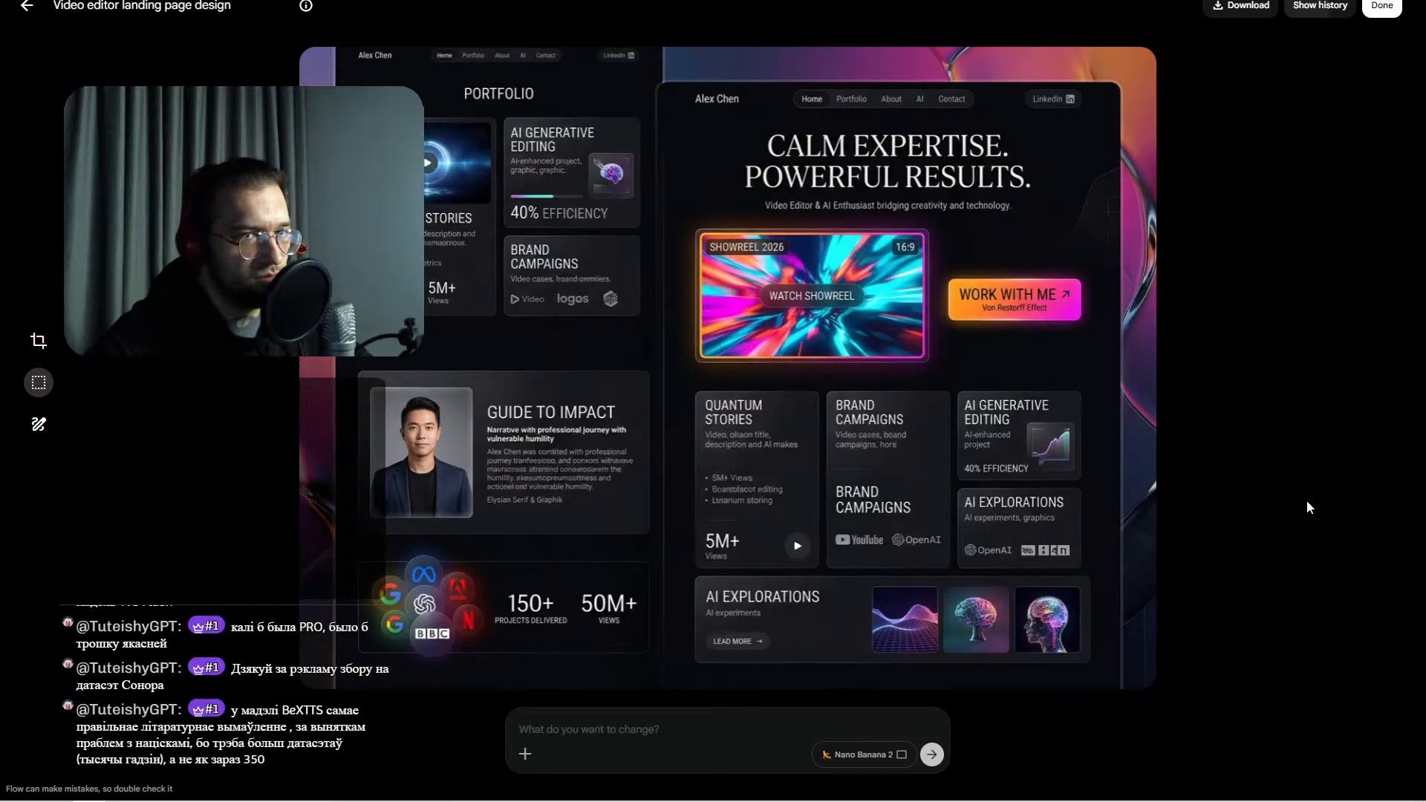
key(alt+Left)
click(1284, 496)
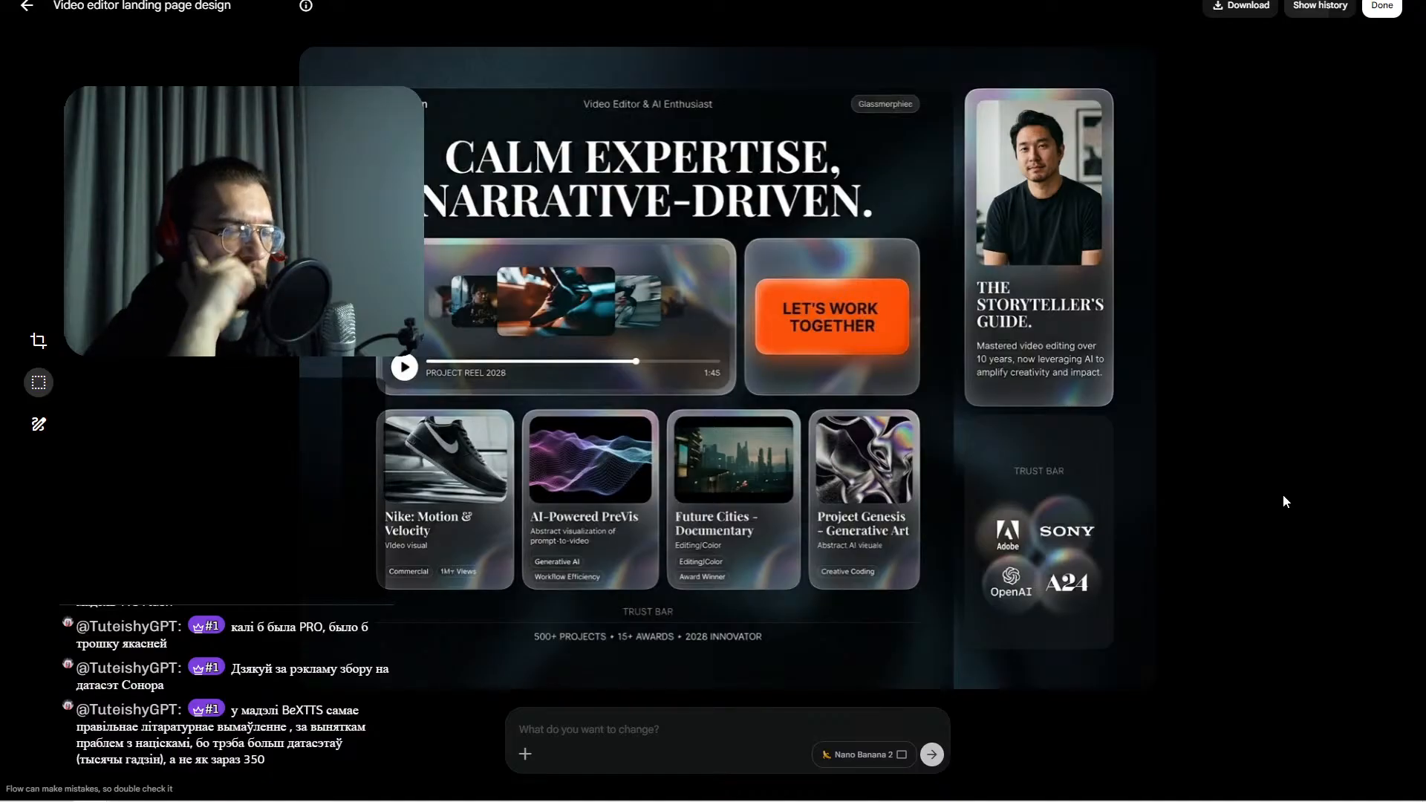
- Check the purple-toned, "The Quiet Path" and monitor-framed mockups, and return to the "Calm Expertise, Narrative-Driven." mockup
key(Escape)
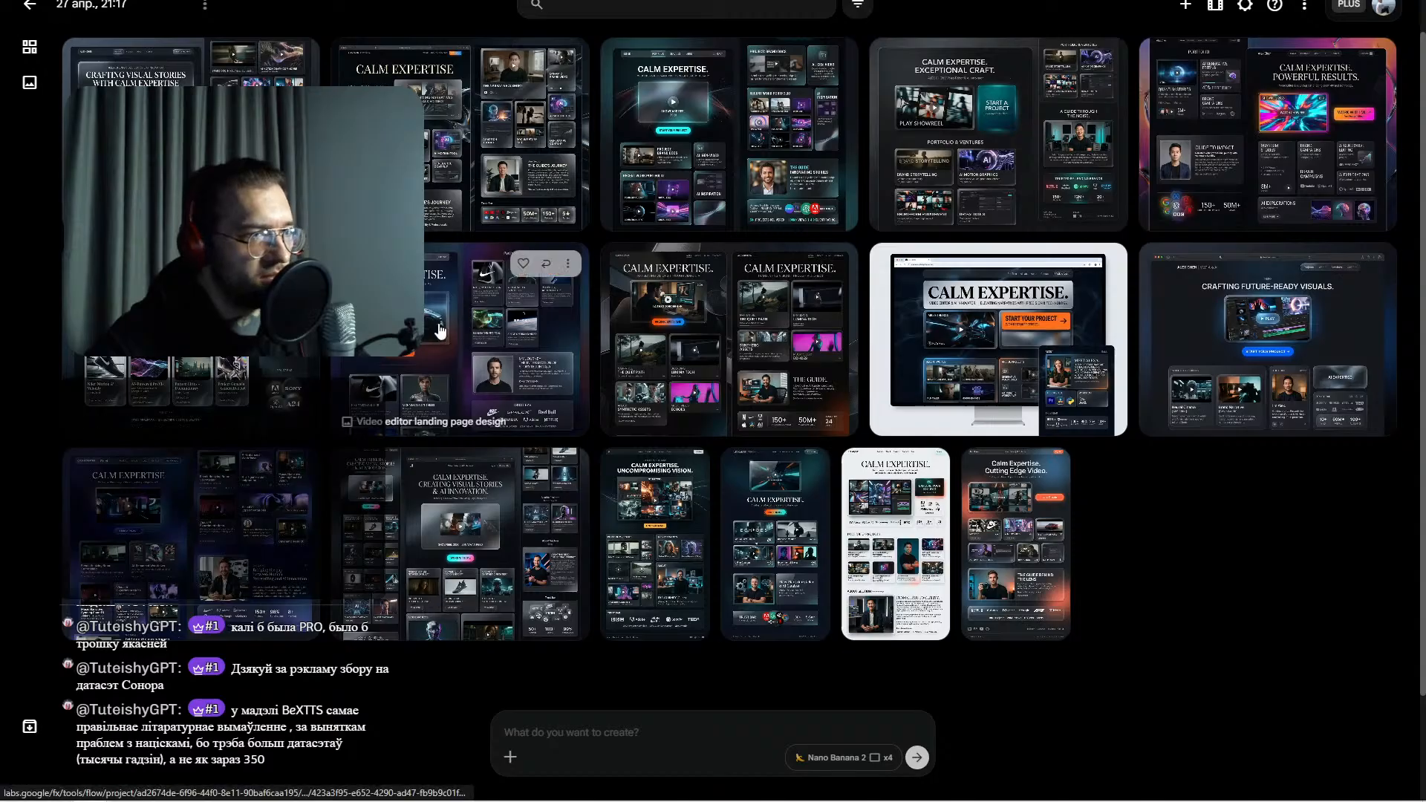
click(441, 324)
key(Escape)
click(746, 360)
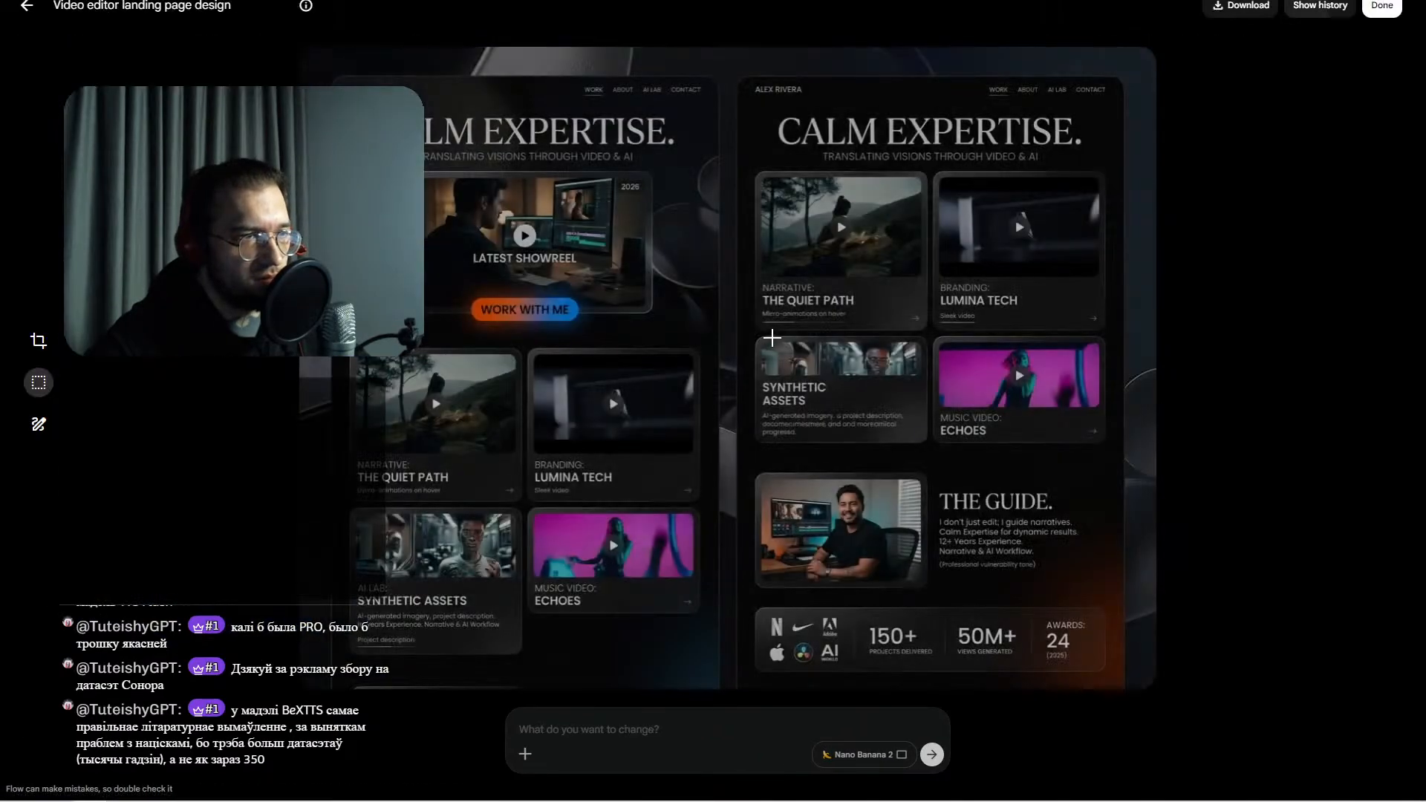
key(Escape)
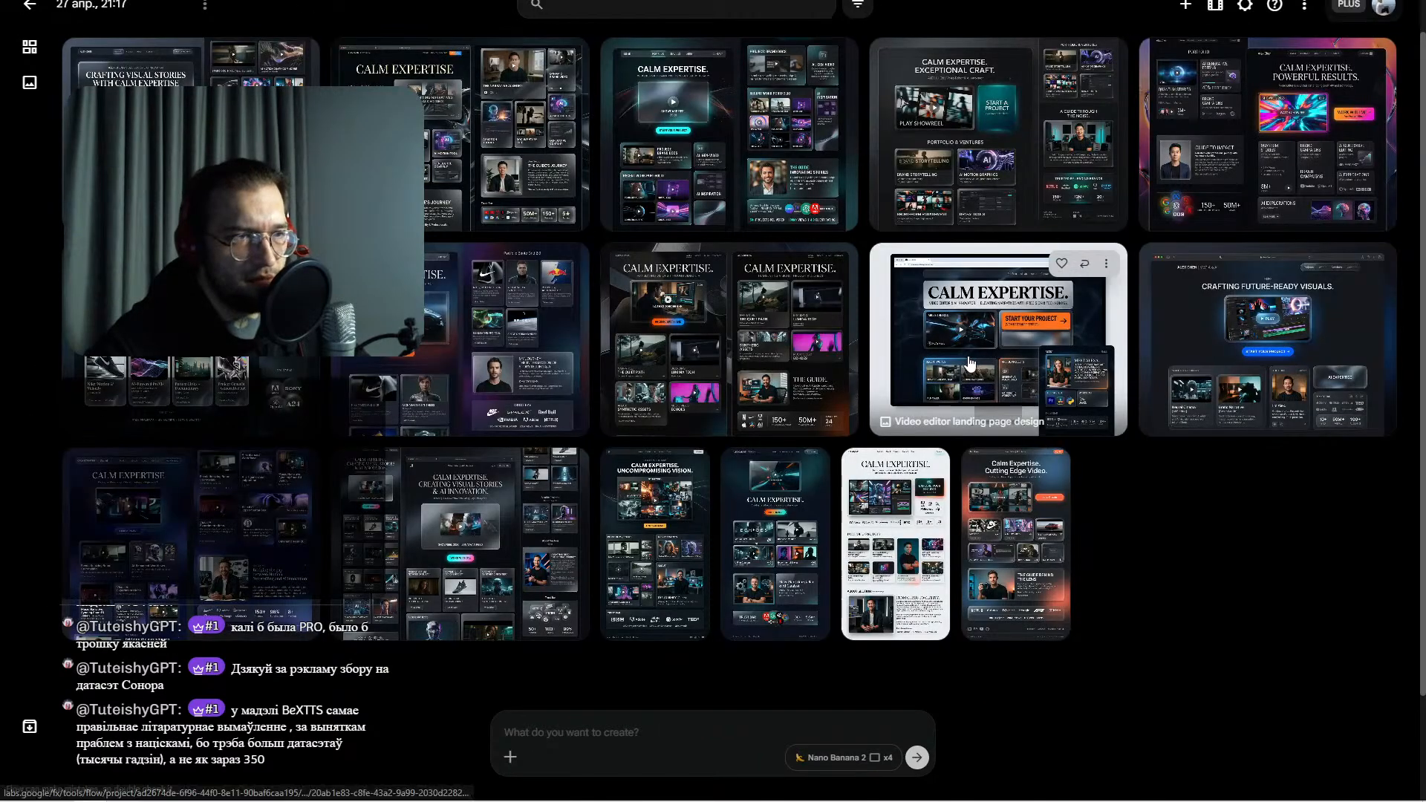
click(919, 351)
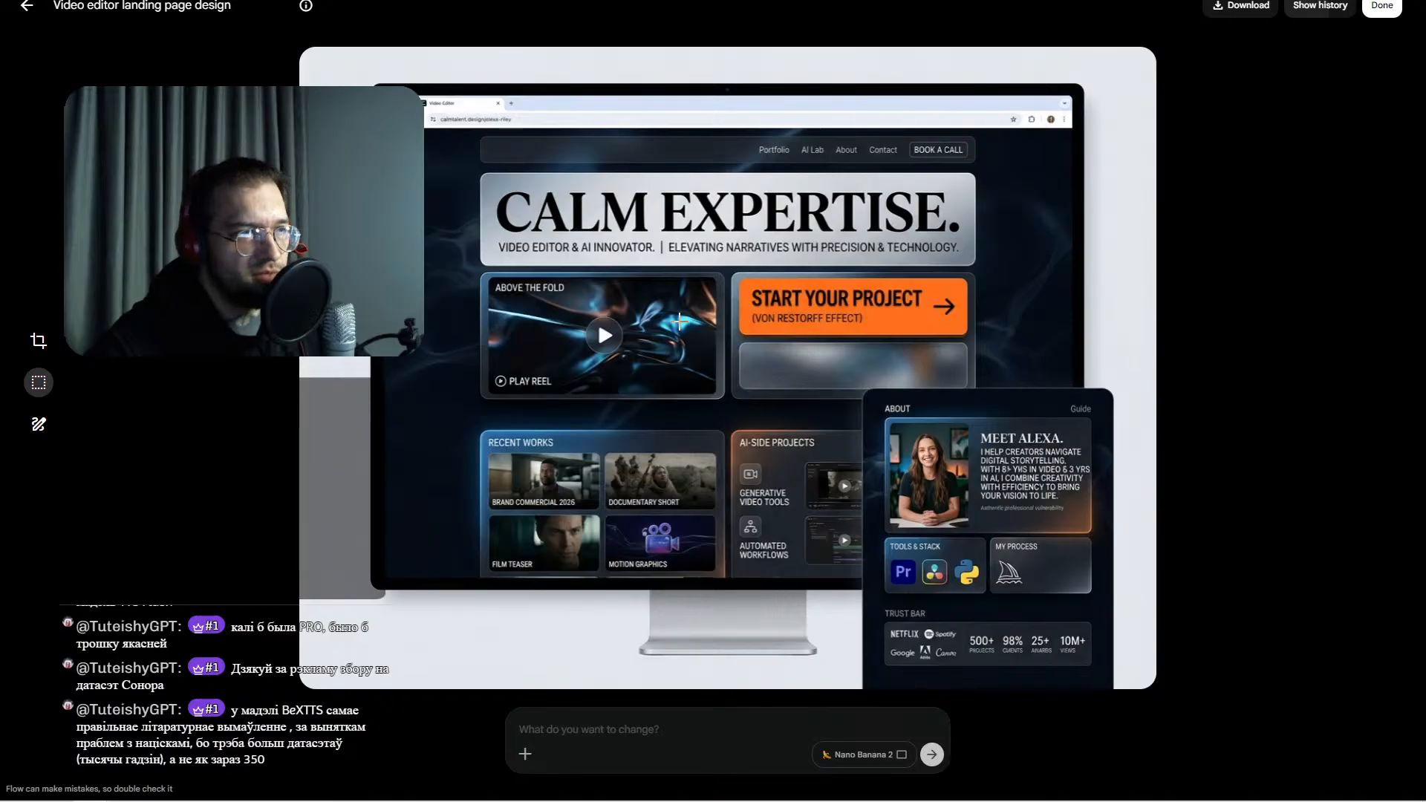
key(Escape)
click(666, 405)
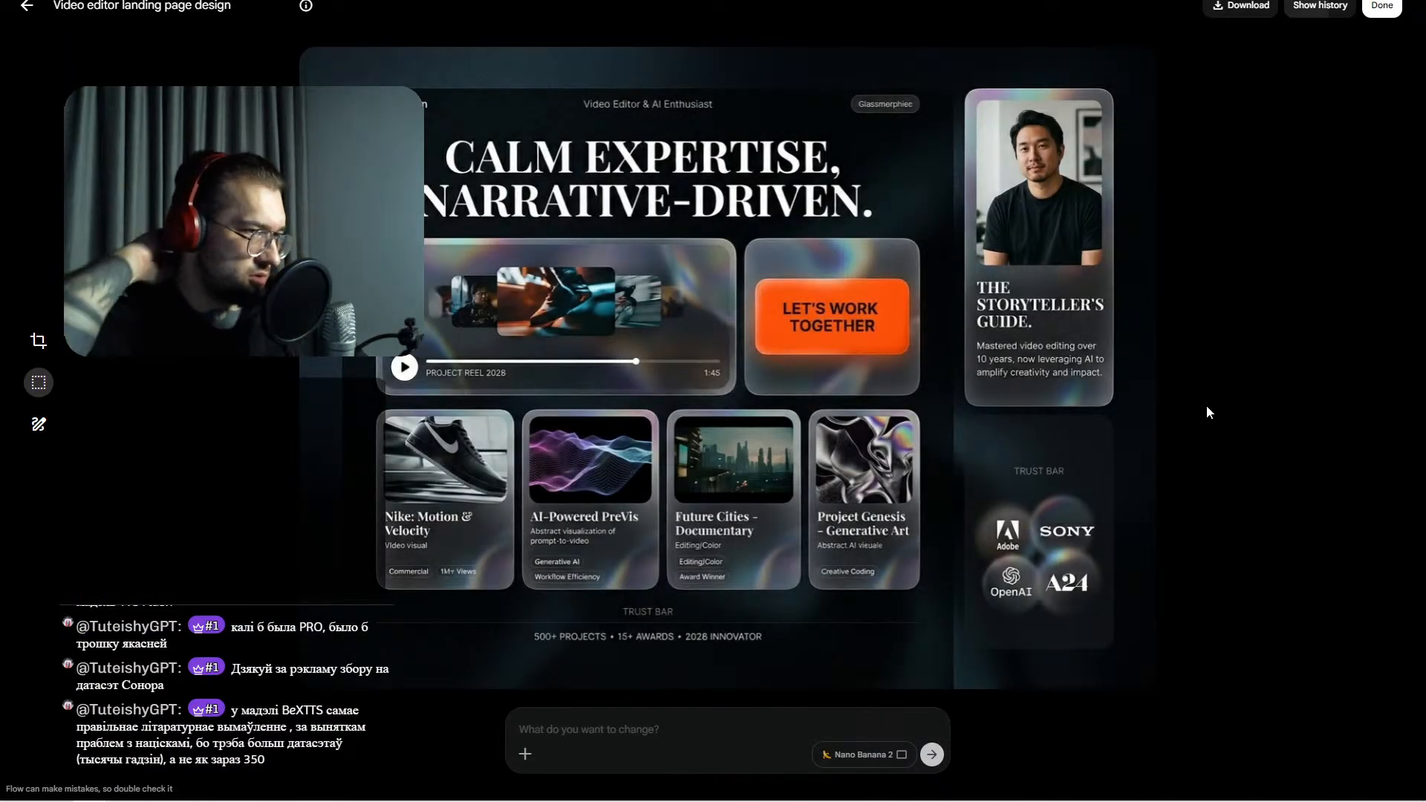
- Copy the "Calm Expertise, Narrative-Driven." image and switch to the NotebookLM notebook to start adding a new source
right_click(620, 129)
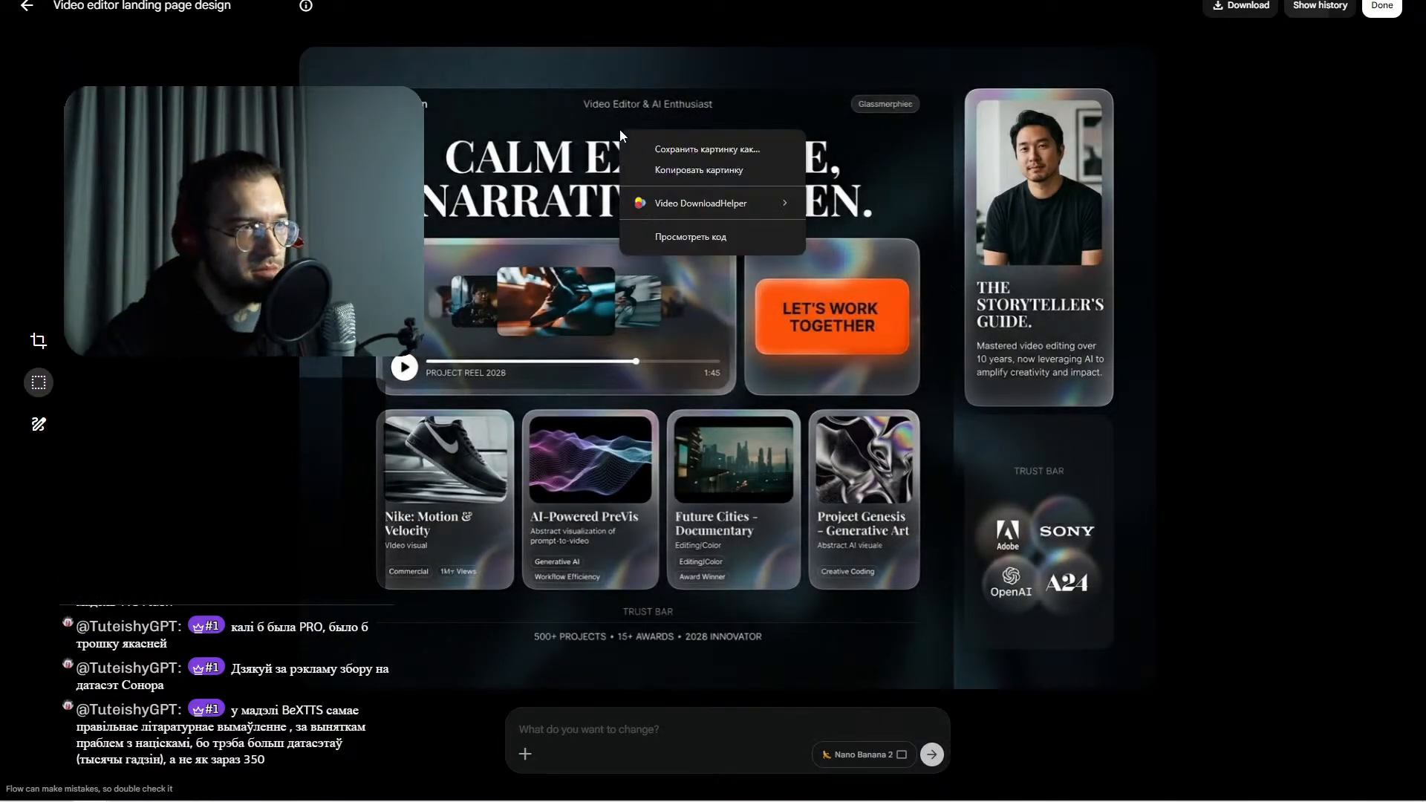
click(681, 181)
key(ctrl+Tab)
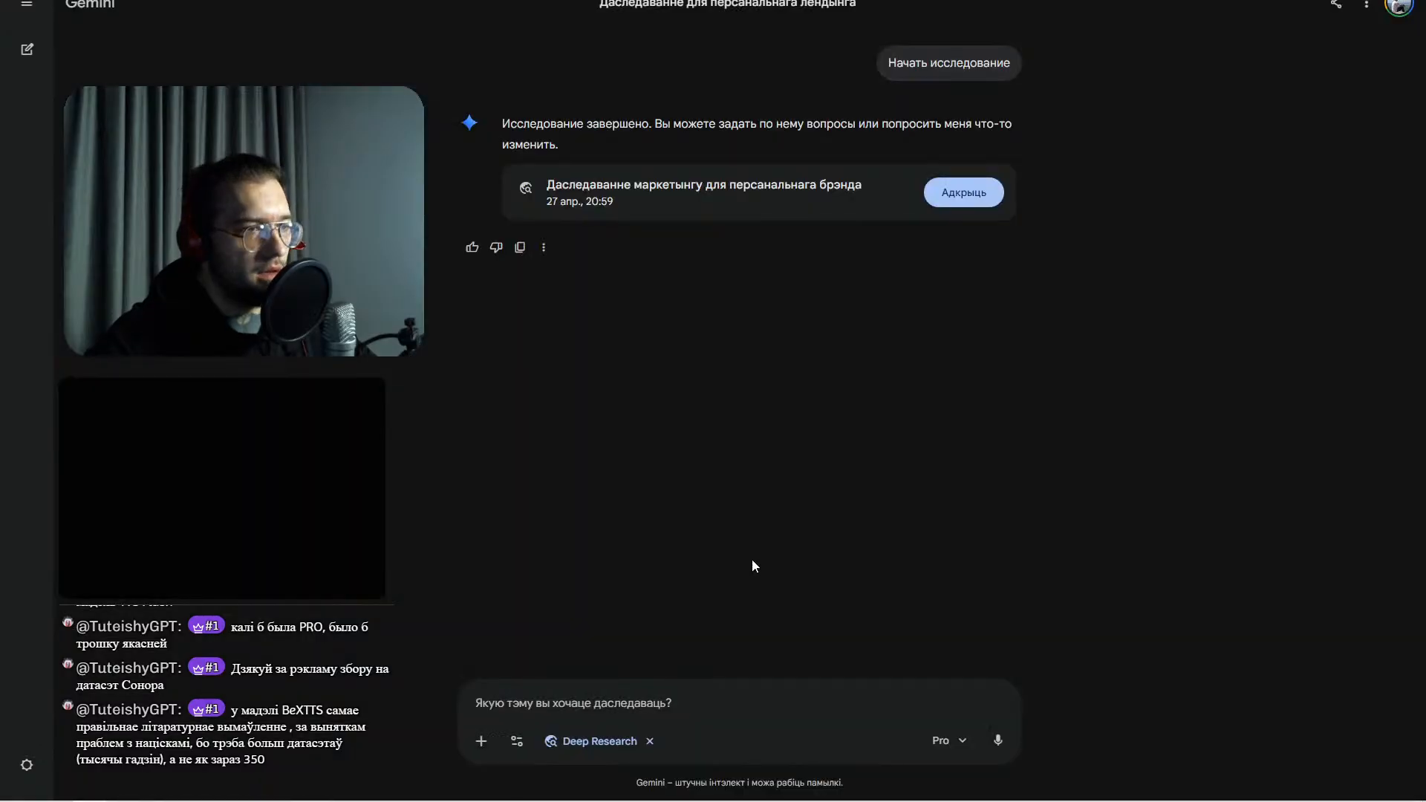
key(ctrl+Tab)
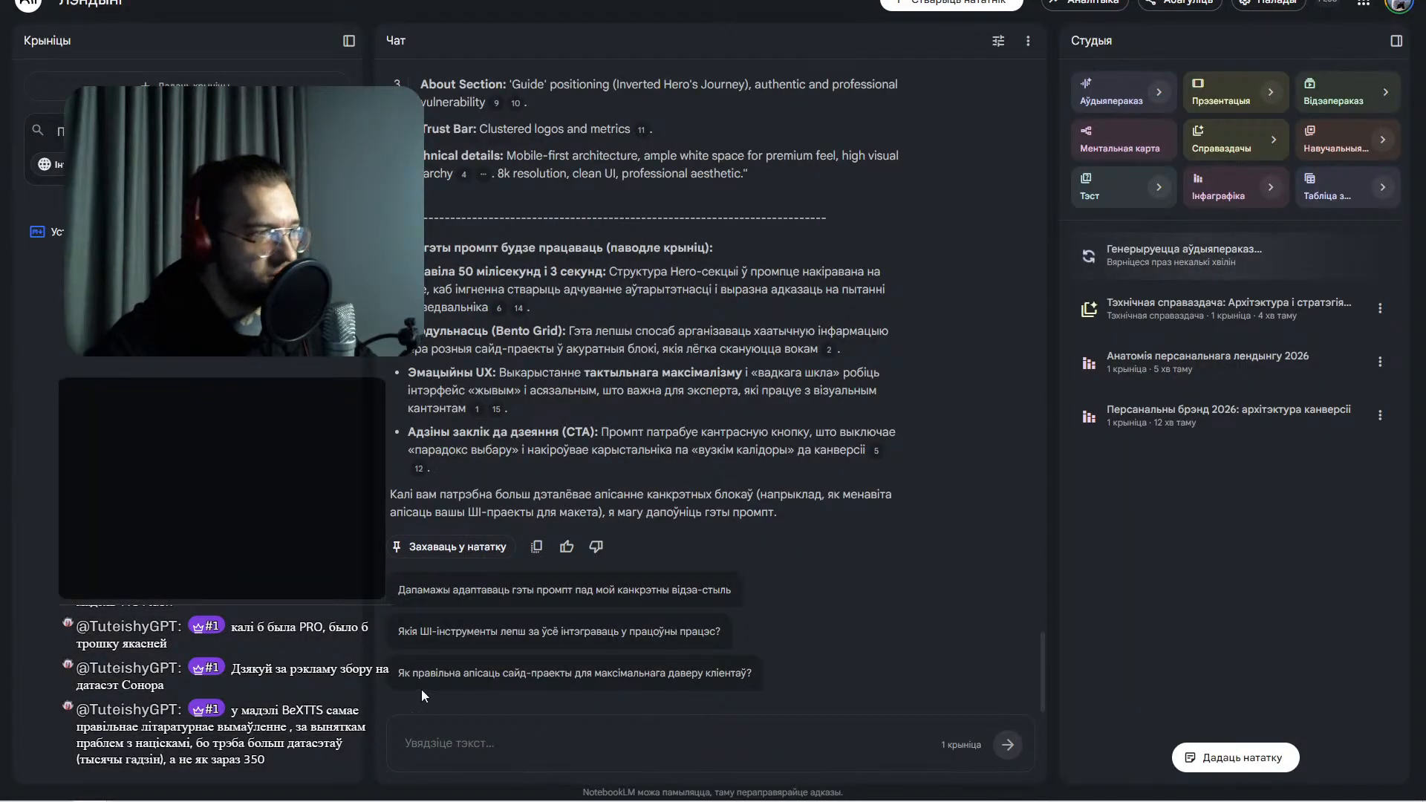
click(193, 81)
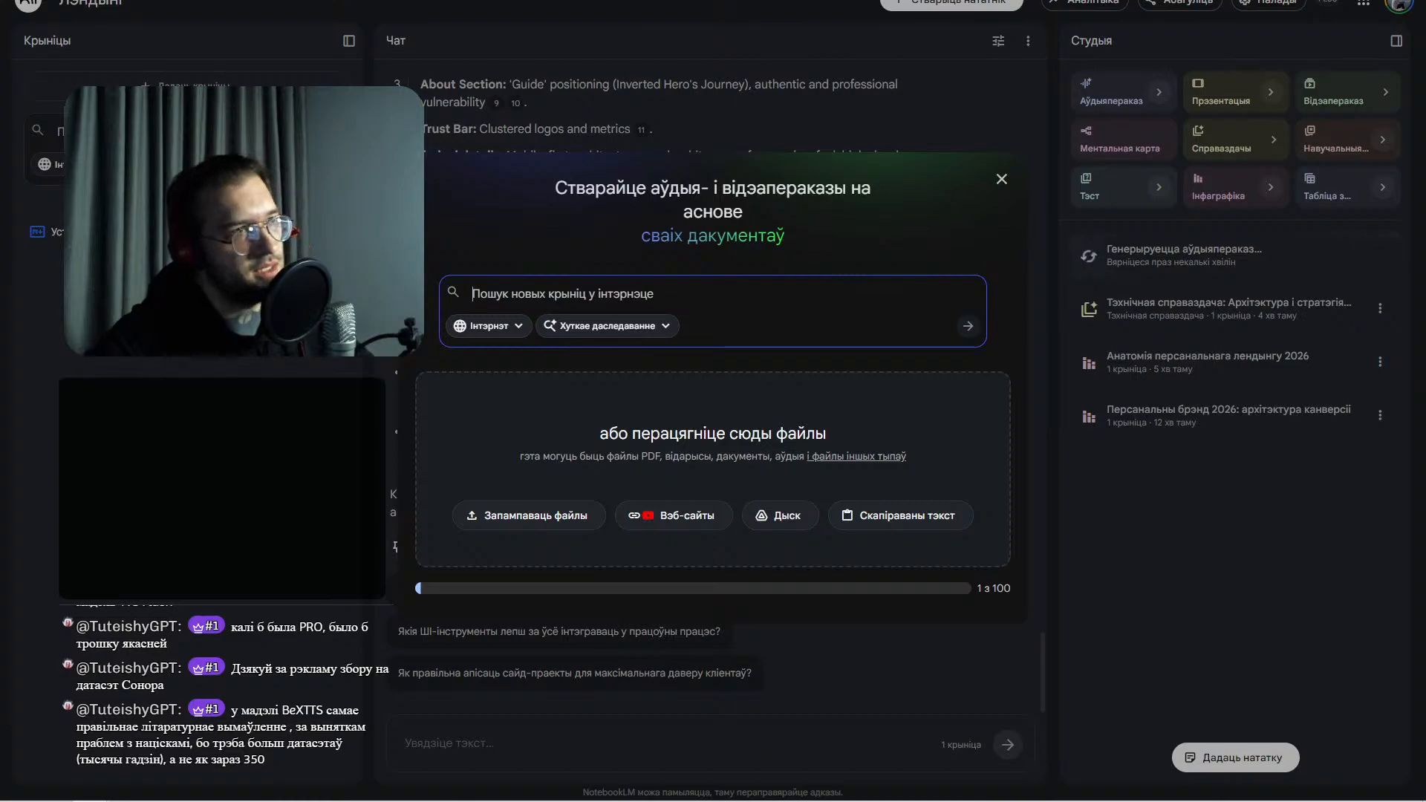
- Switch back to Flow and save the "Calm Expertise, Narrative-Driven." mockup image to disk
key(ctrl+Tab)
right_click(773, 171)
click(839, 183)
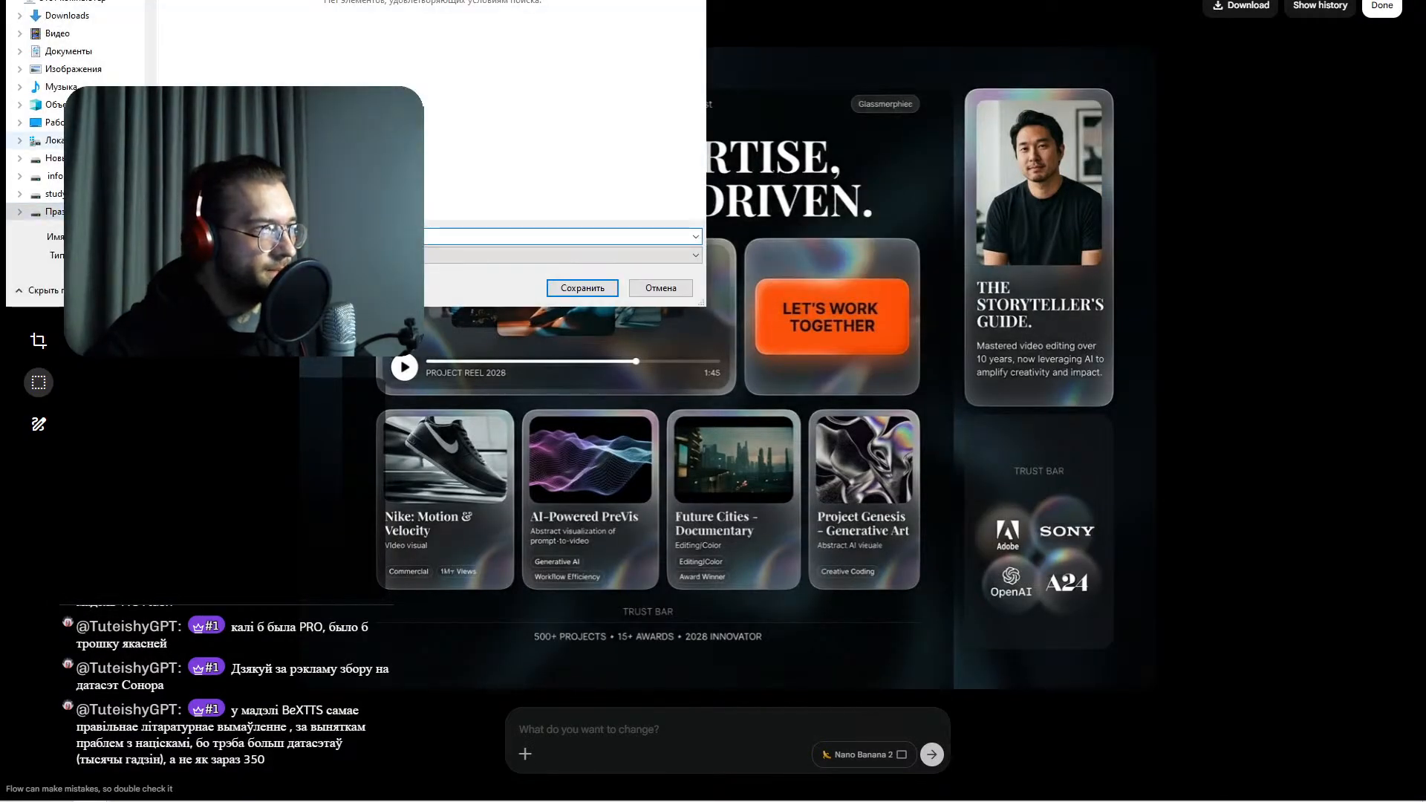
click(582, 288)
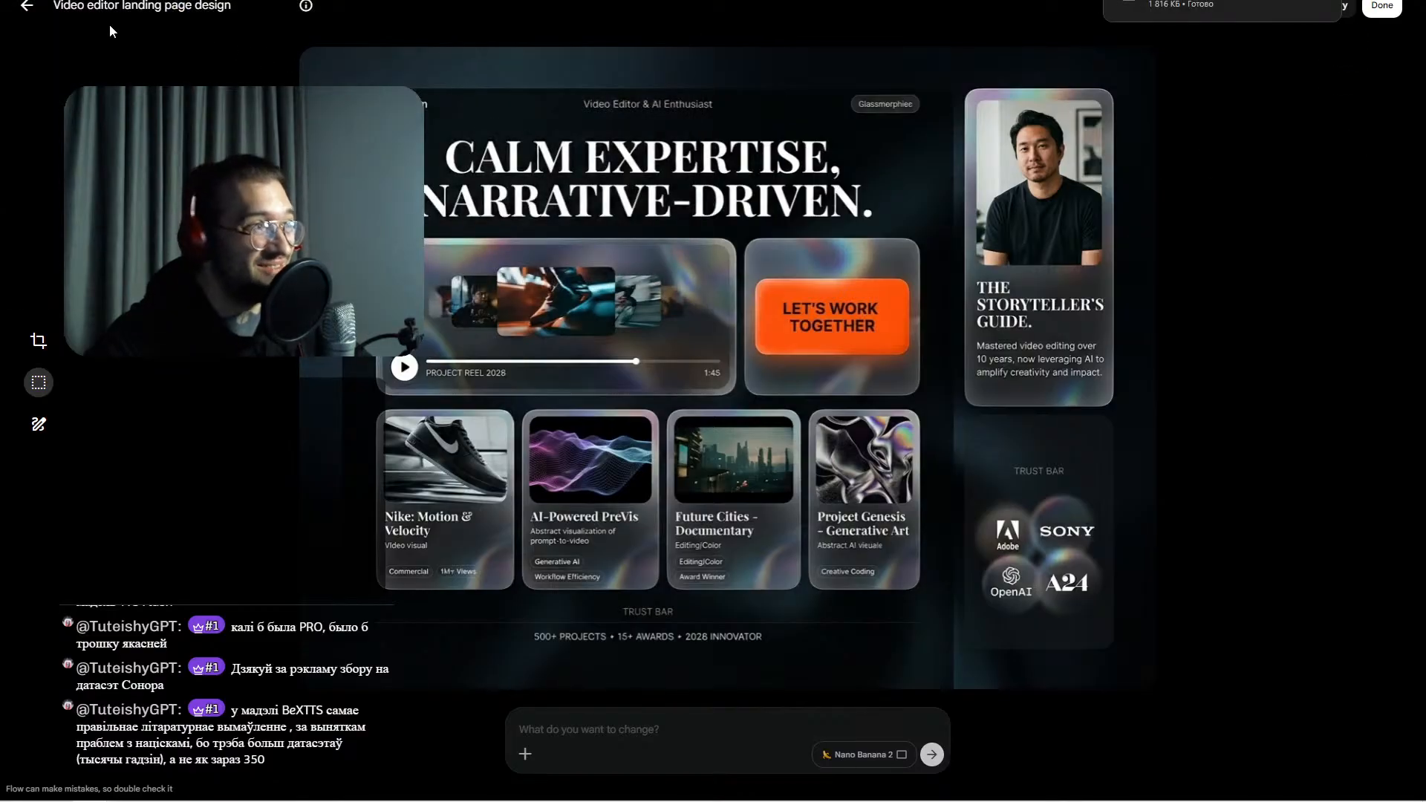
- Return to the project gallery and review the five 4:3 mockups of the first row again
click(24, 7)
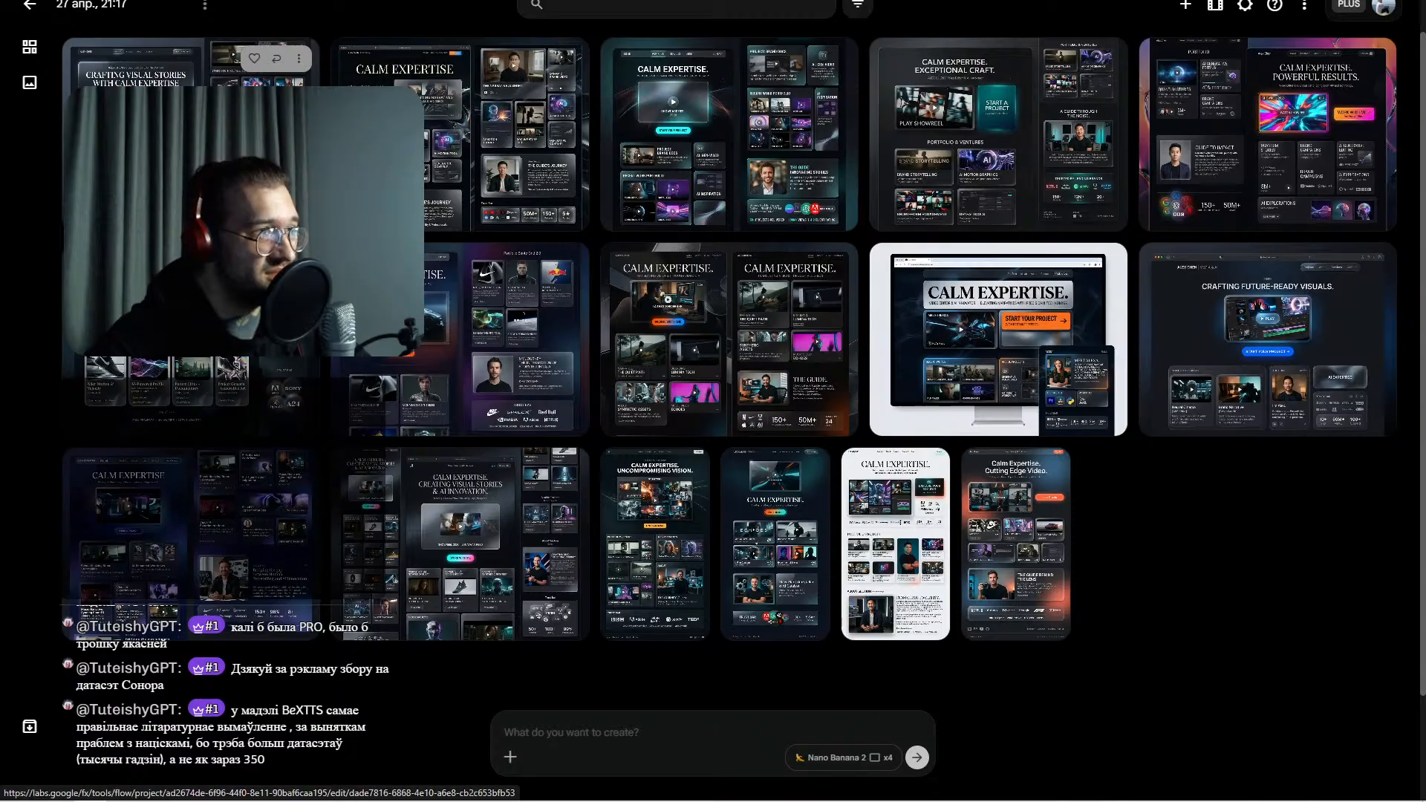
click(223, 185)
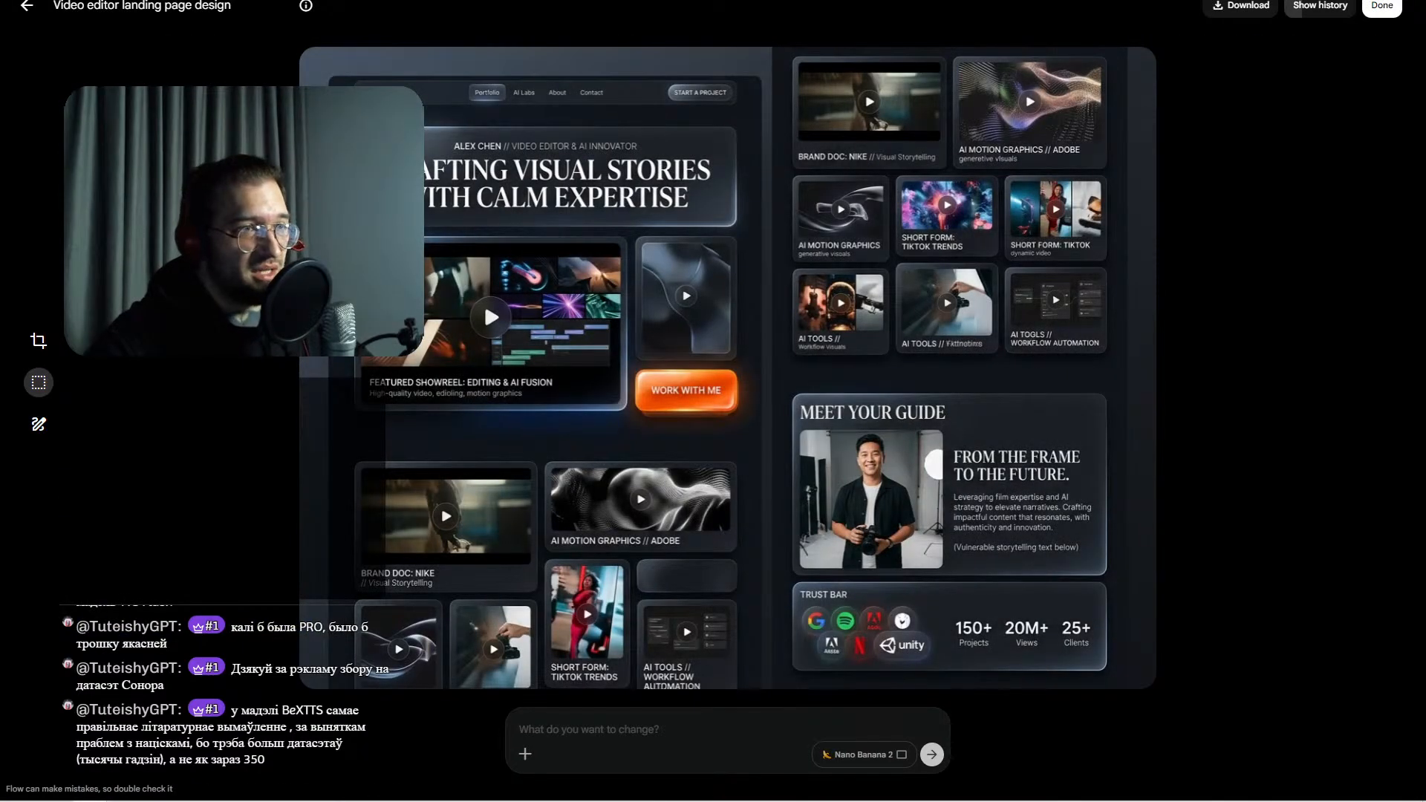
key(Escape)
click(461, 149)
key(Escape)
click(728, 148)
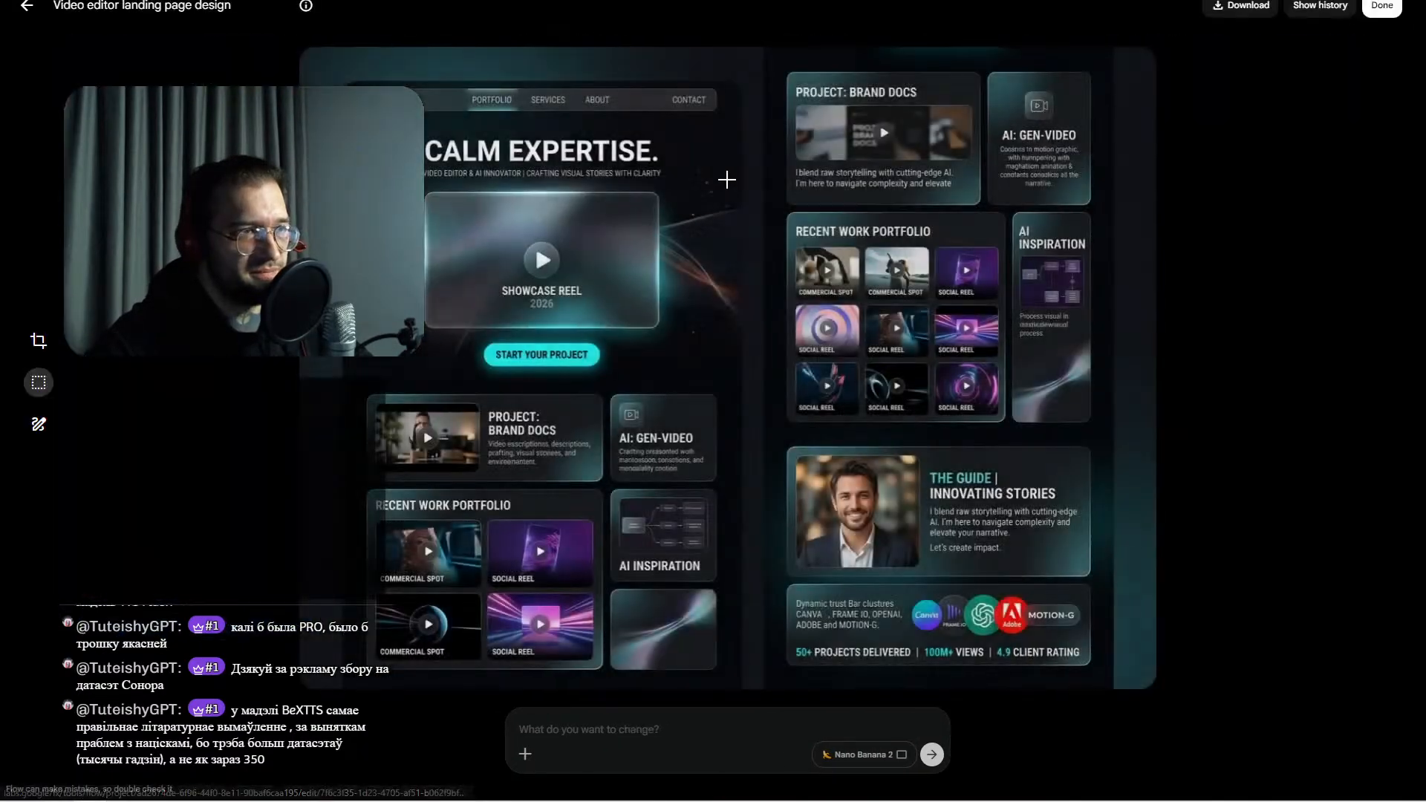
key(Escape)
click(1034, 194)
key(Escape)
click(1201, 178)
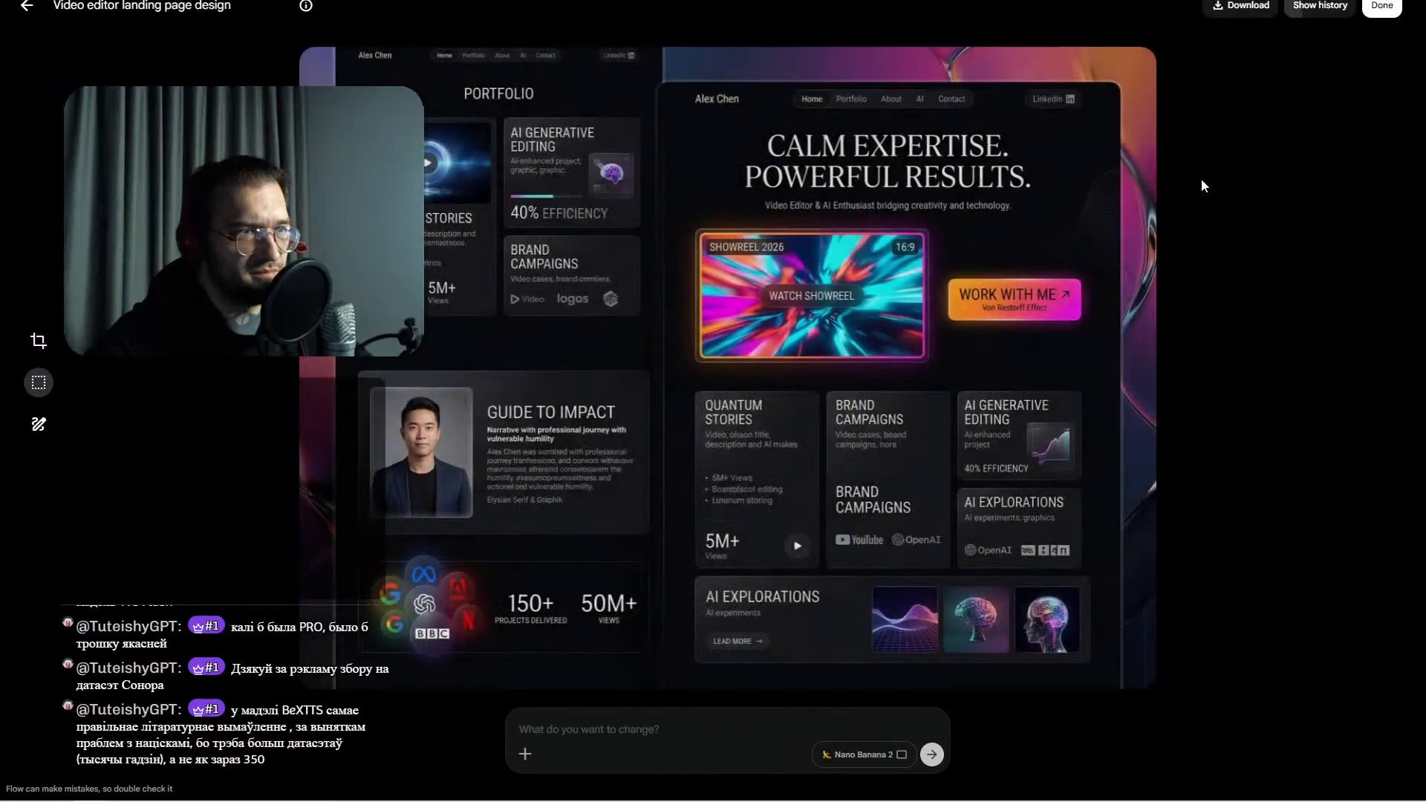
key(Escape)
click(992, 186)
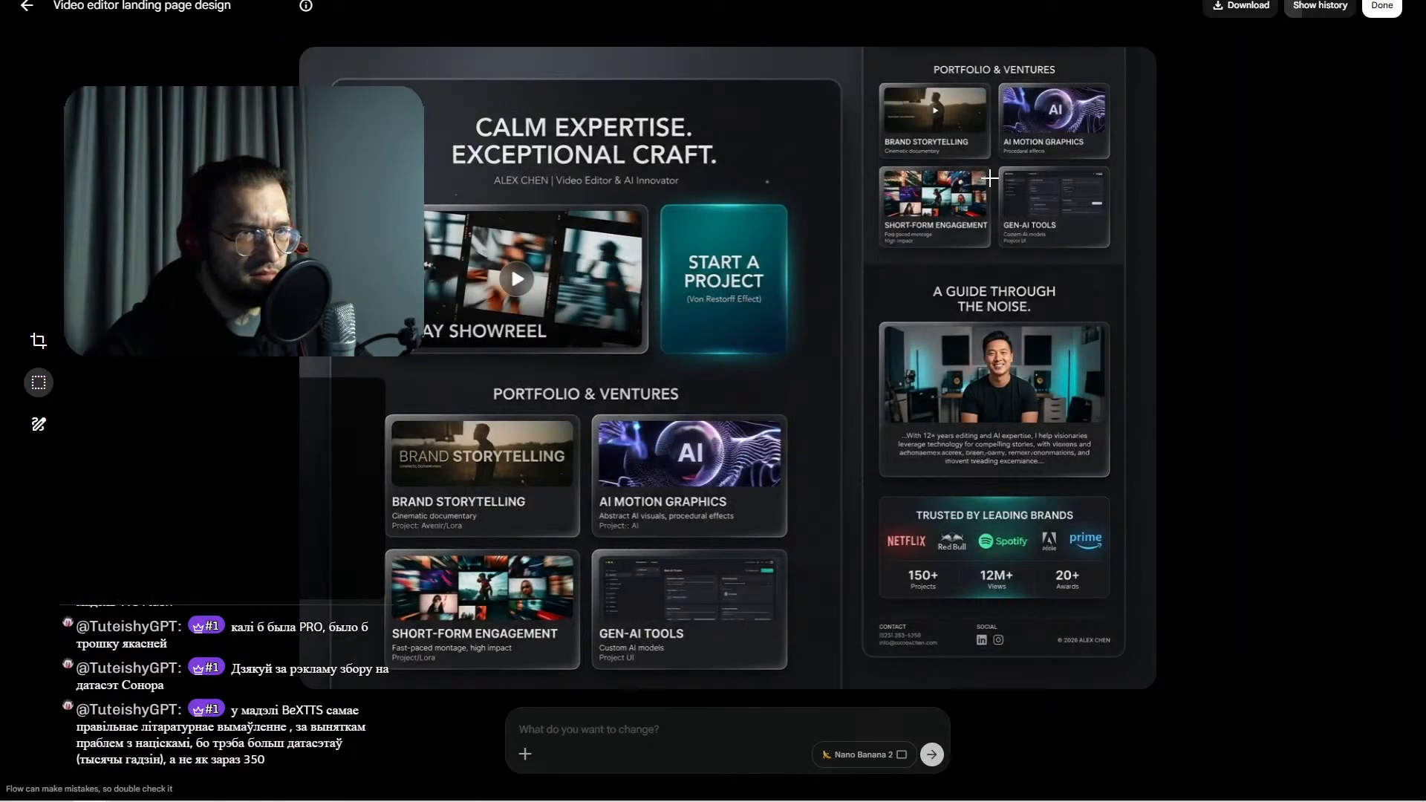
- Reopen the "Calm Expertise, Narrative-Driven." mockup and save its image to disk again
key(Escape)
click(995, 334)
right_click(698, 133)
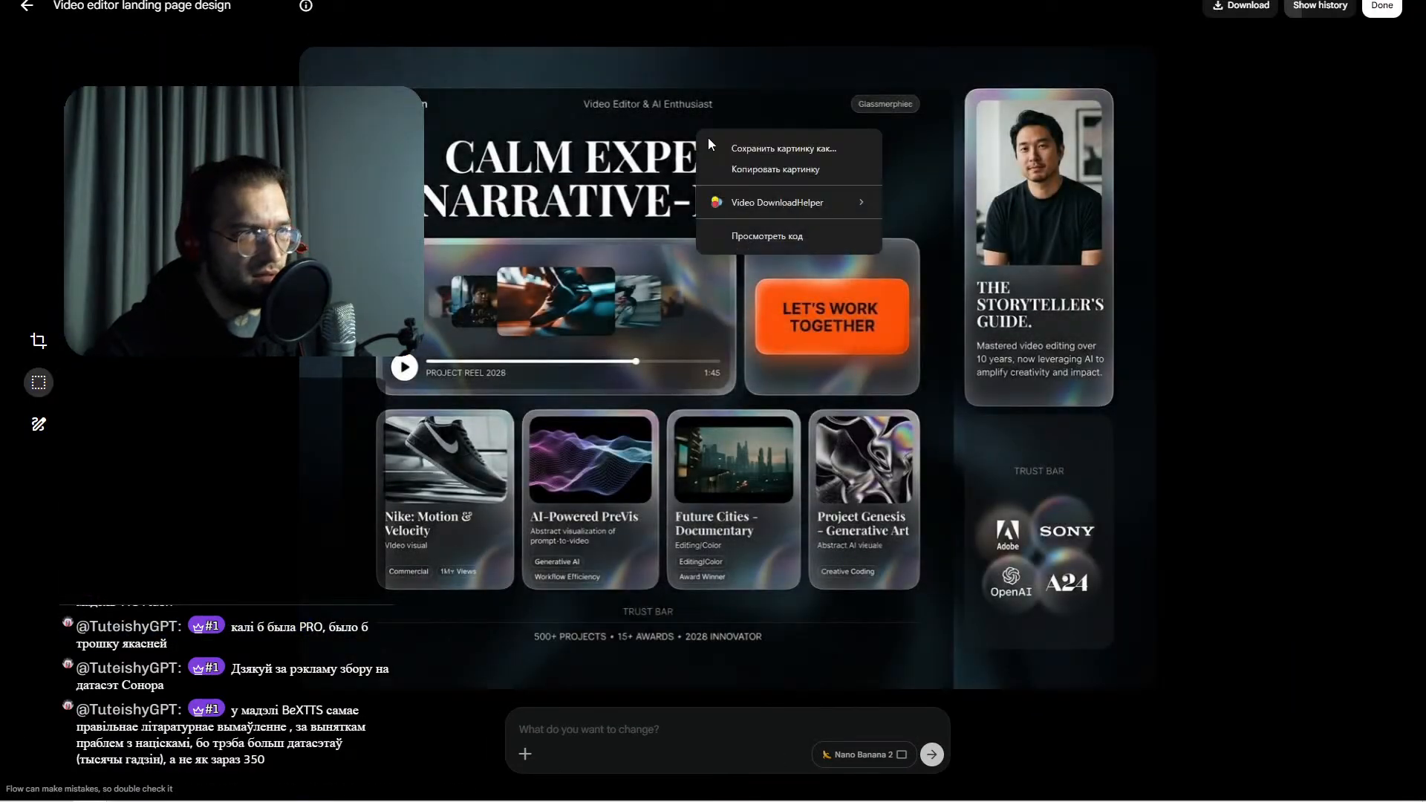
click(786, 153)
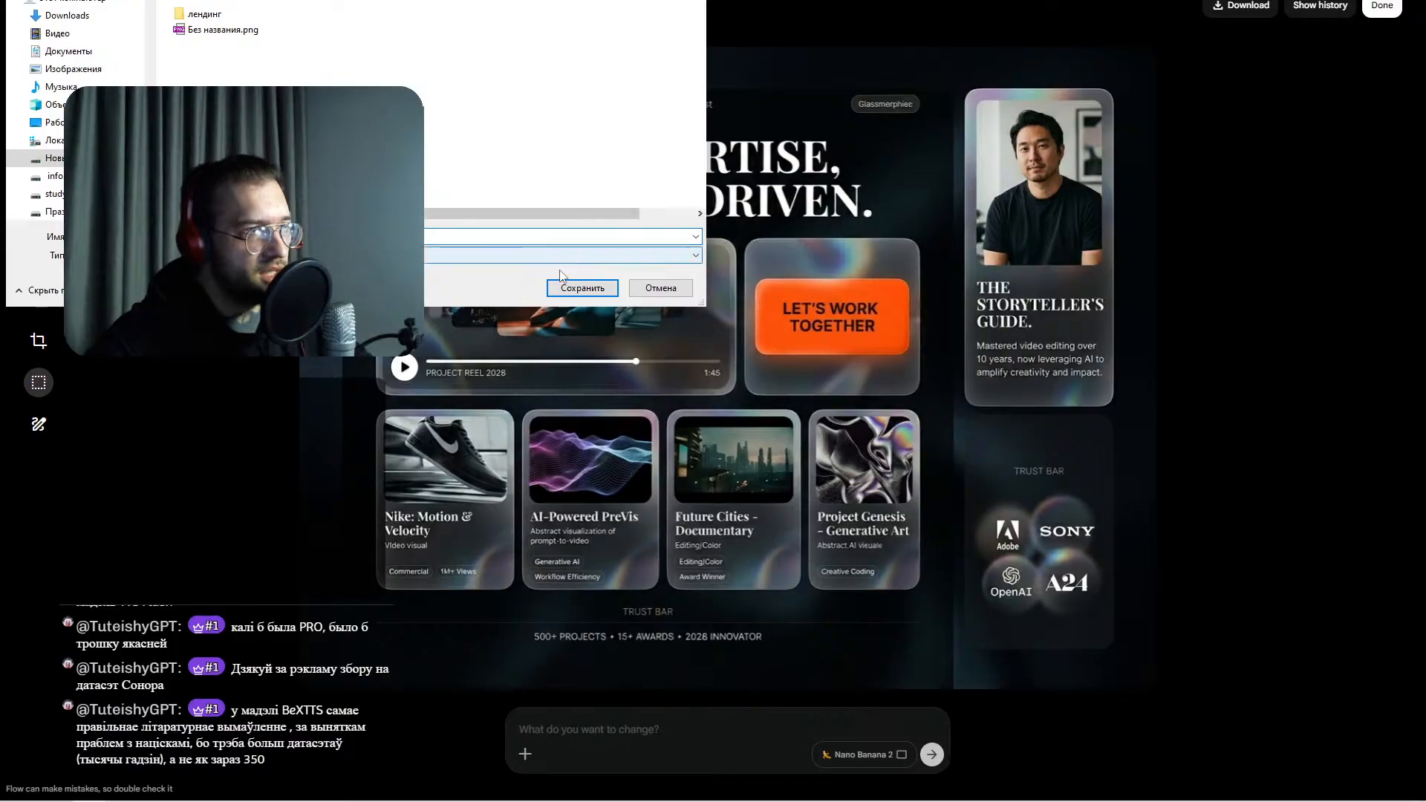
click(583, 288)
- Switch to NotebookLM and try to upload "Без названия.png" and "Без названия (1).png" as notebook sources
key(ctrl+Tab)
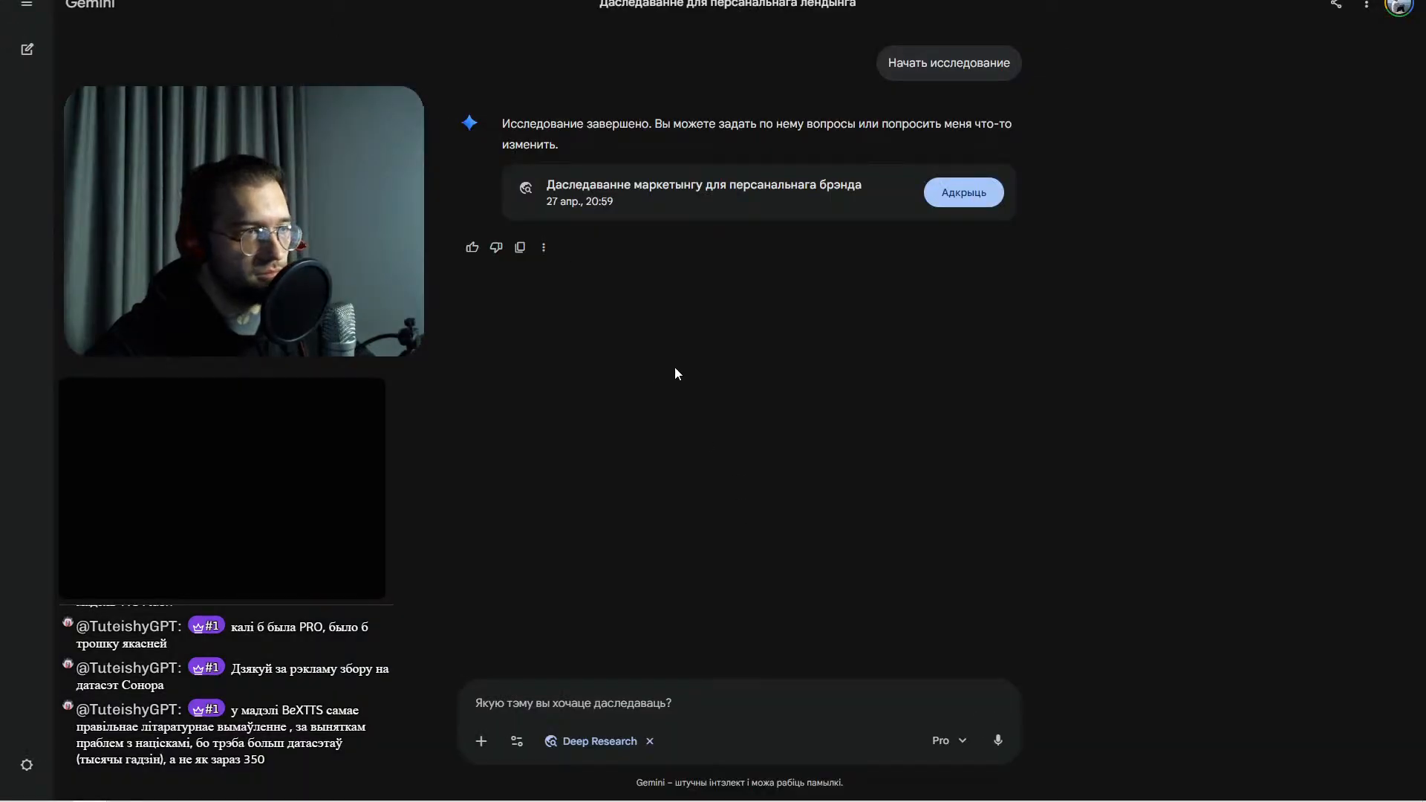
key(ctrl+Tab)
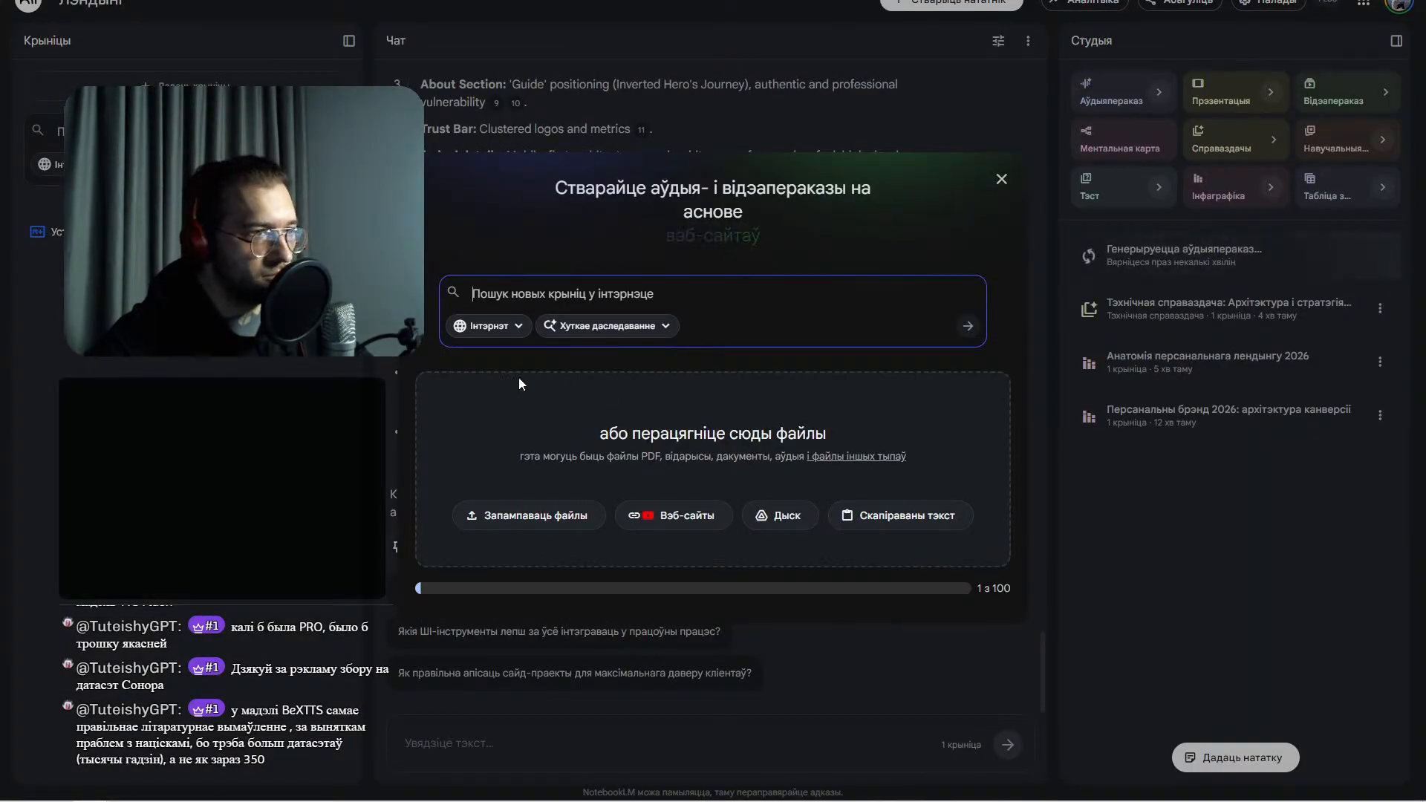
click(529, 515)
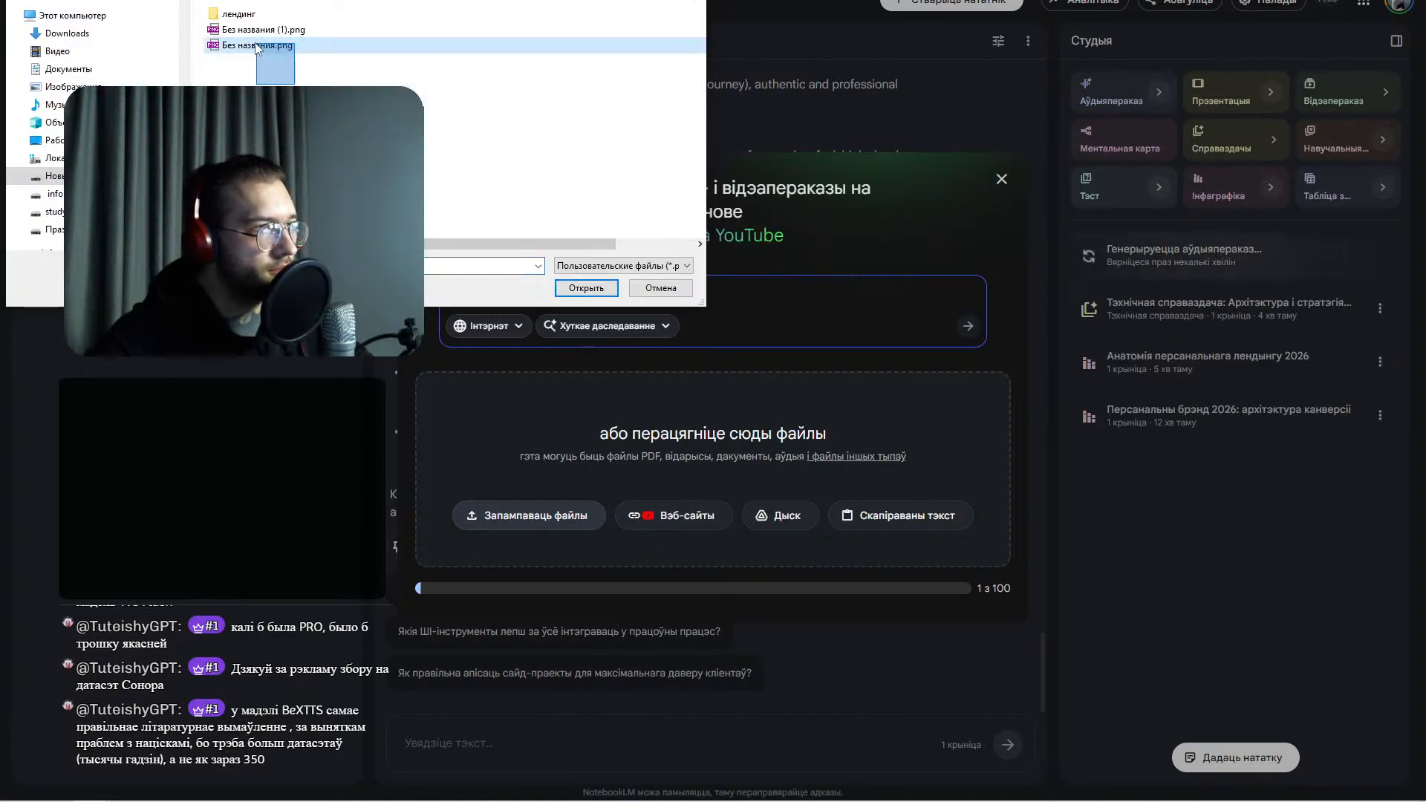
click(586, 288)
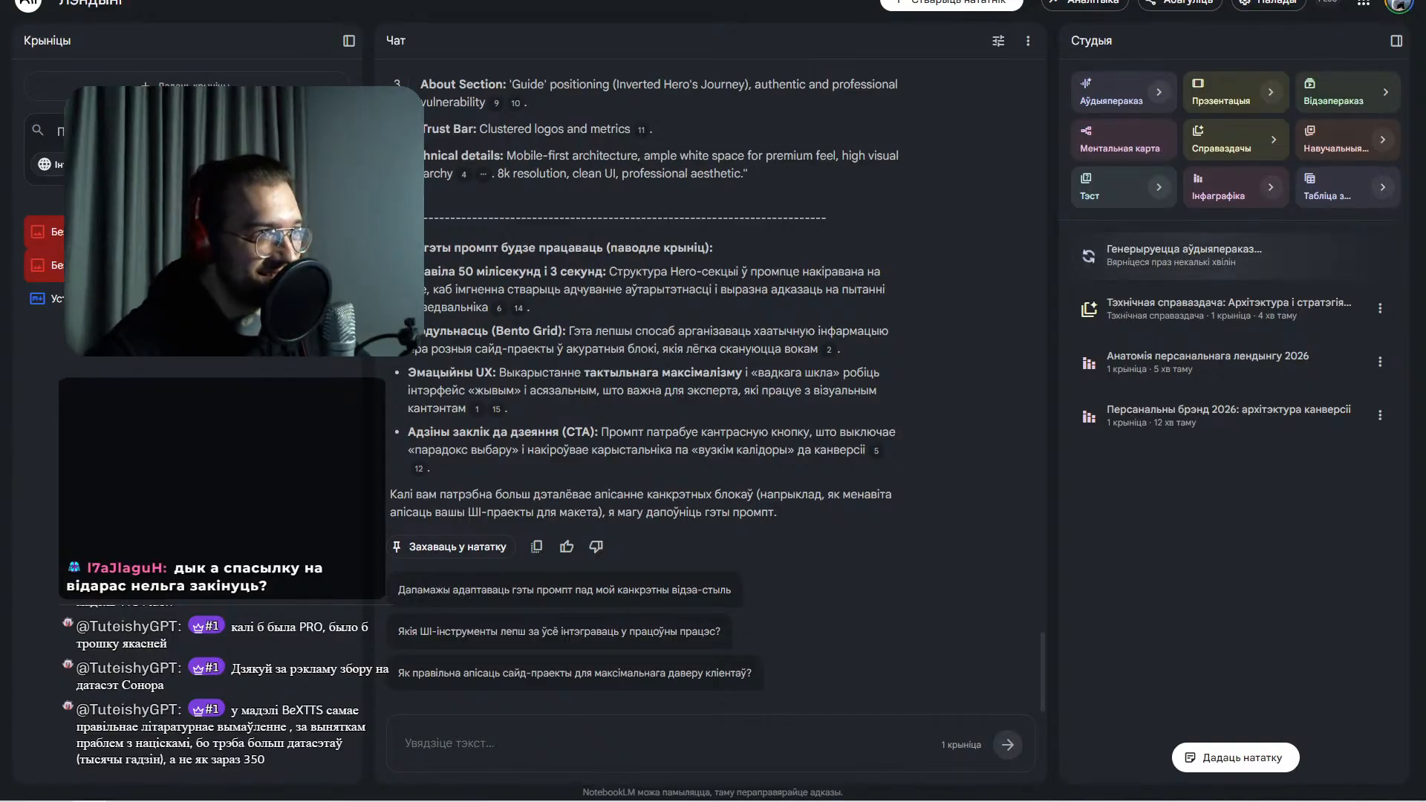
- Return to Flow and copy the "Calm Expertise, Narrative-Driven." mockup image
key(alt+Tab)
right_click(711, 185)
click(756, 225)
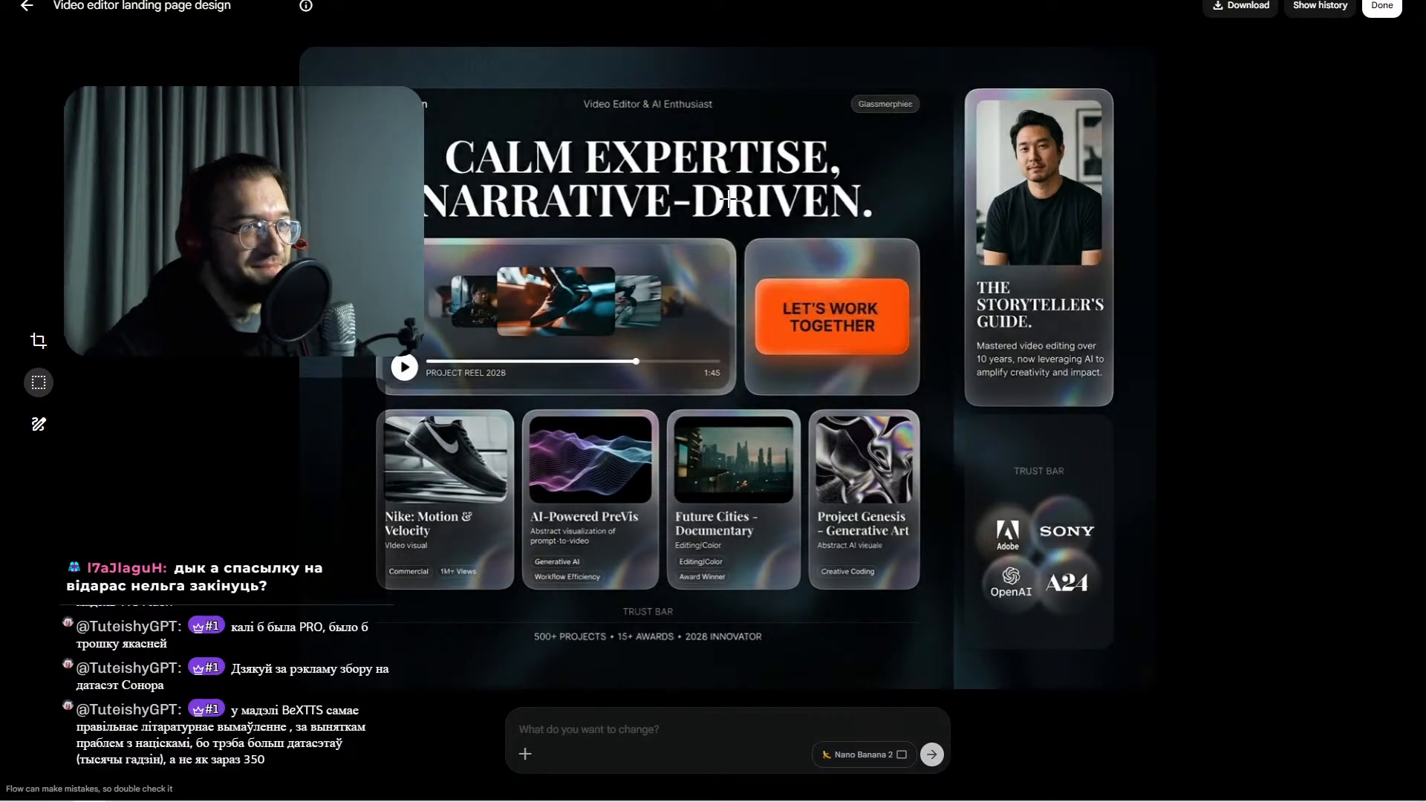
- Copy the "Calm Expertise, Narrative-Driven." mockup image again
right_click(698, 149)
click(724, 162)
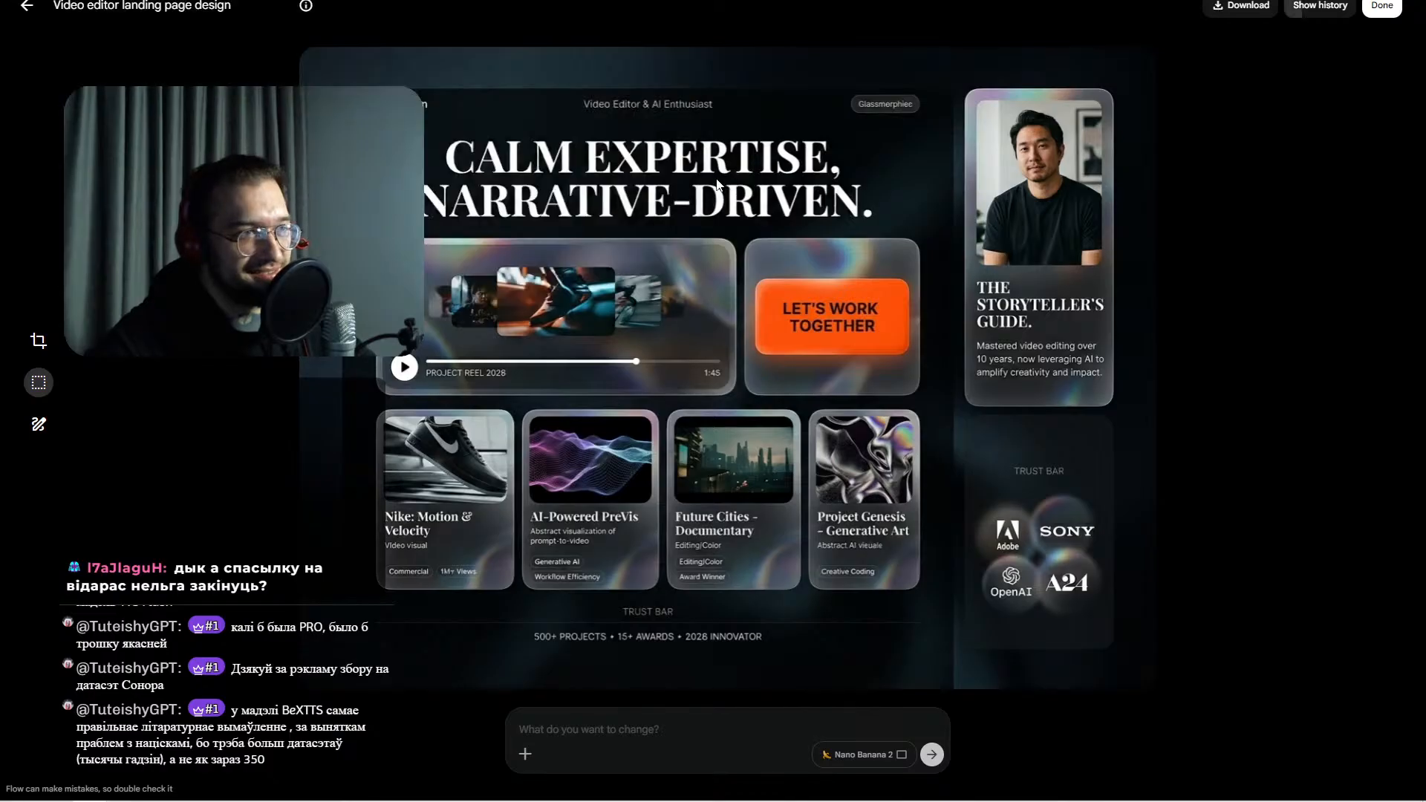
right_click(710, 172)
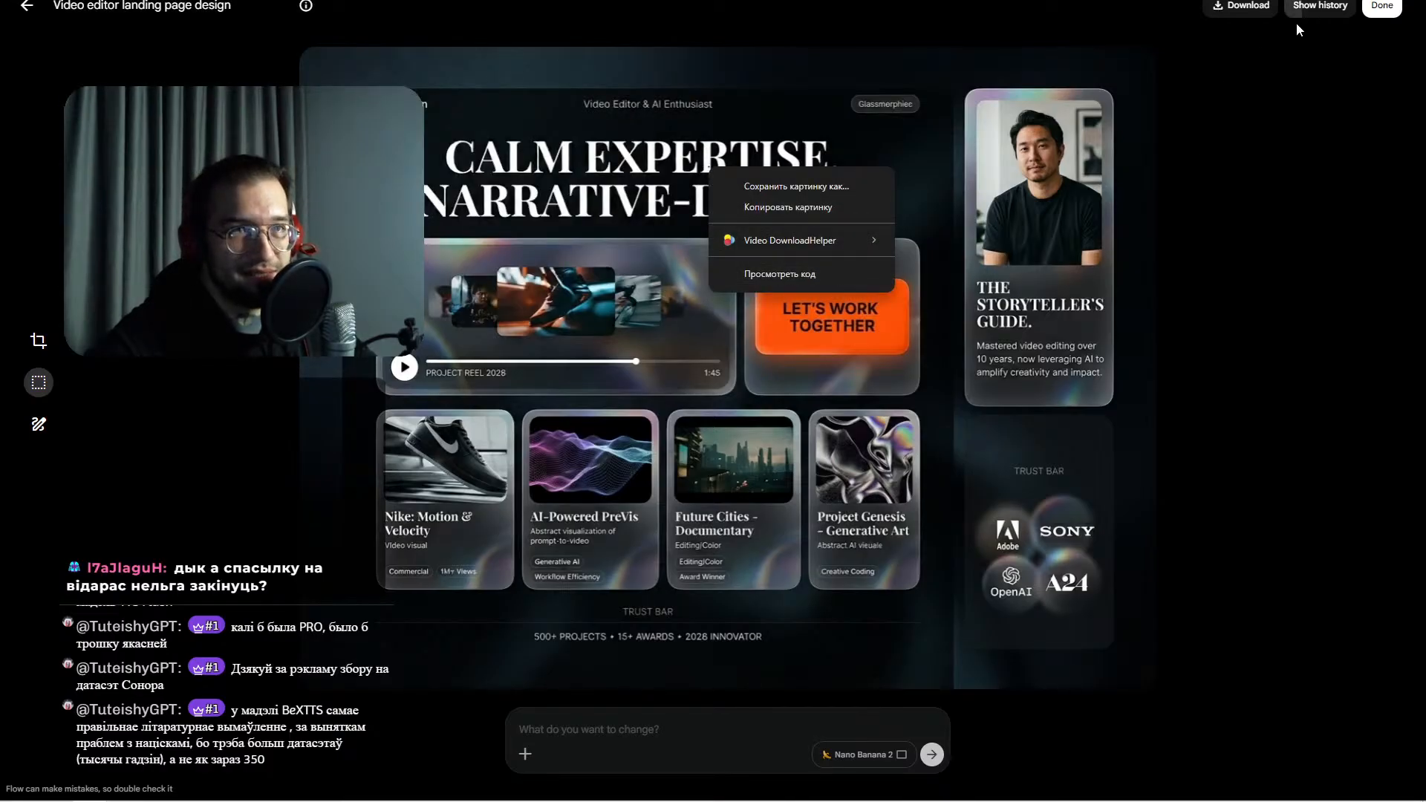
right_click(723, 170)
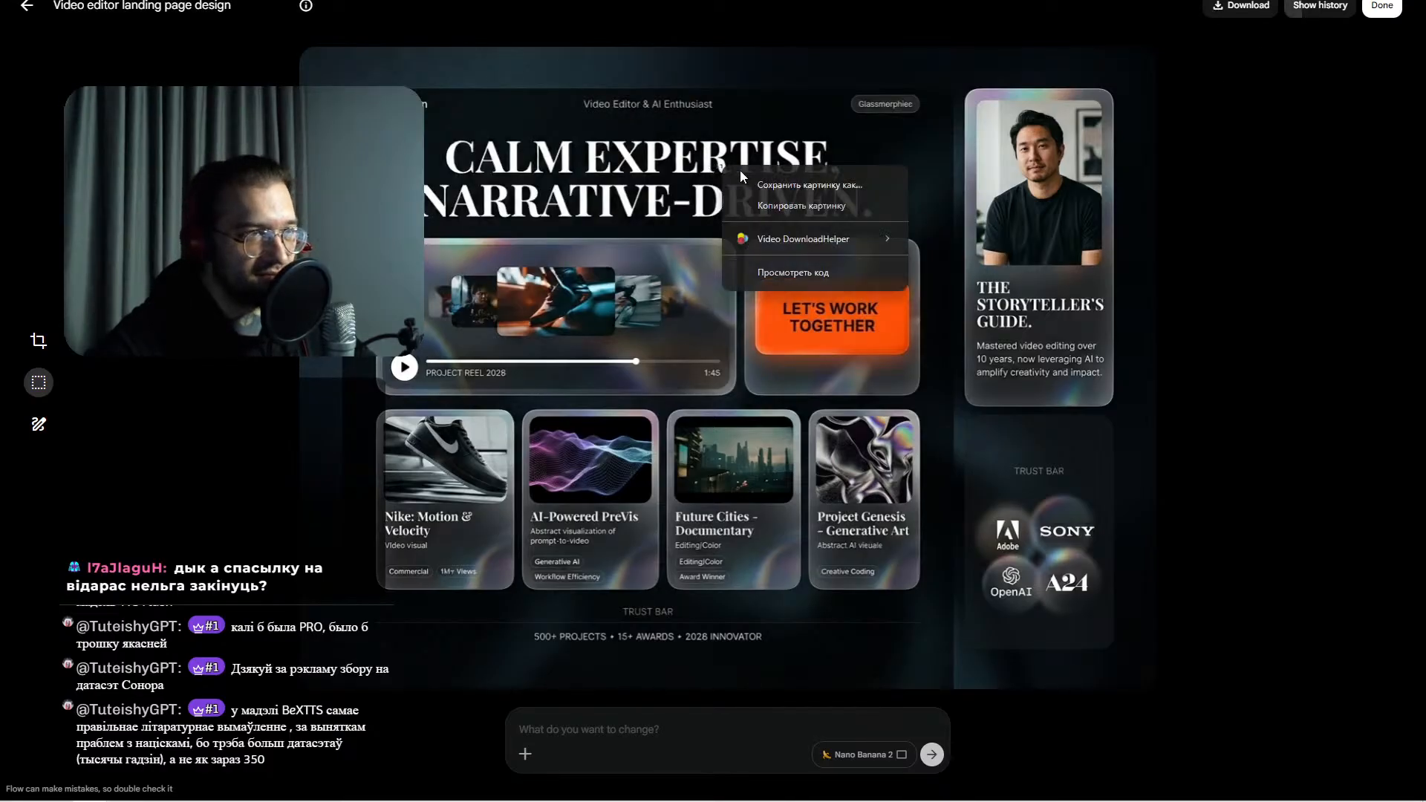
click(813, 203)
- Switch to NotebookLM and check the add-source options for a way to insert the copied mockup image
click(490, 0)
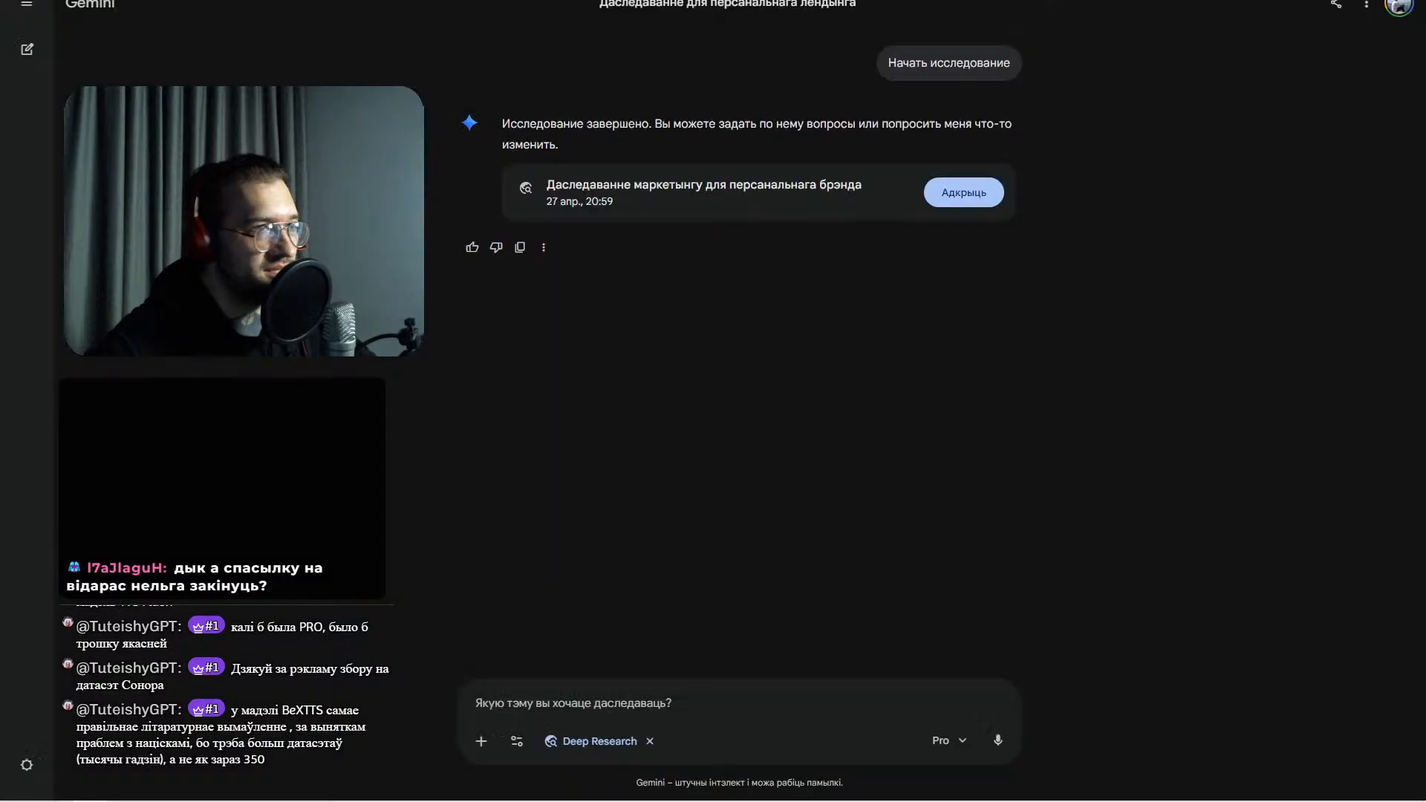
click(594, 1)
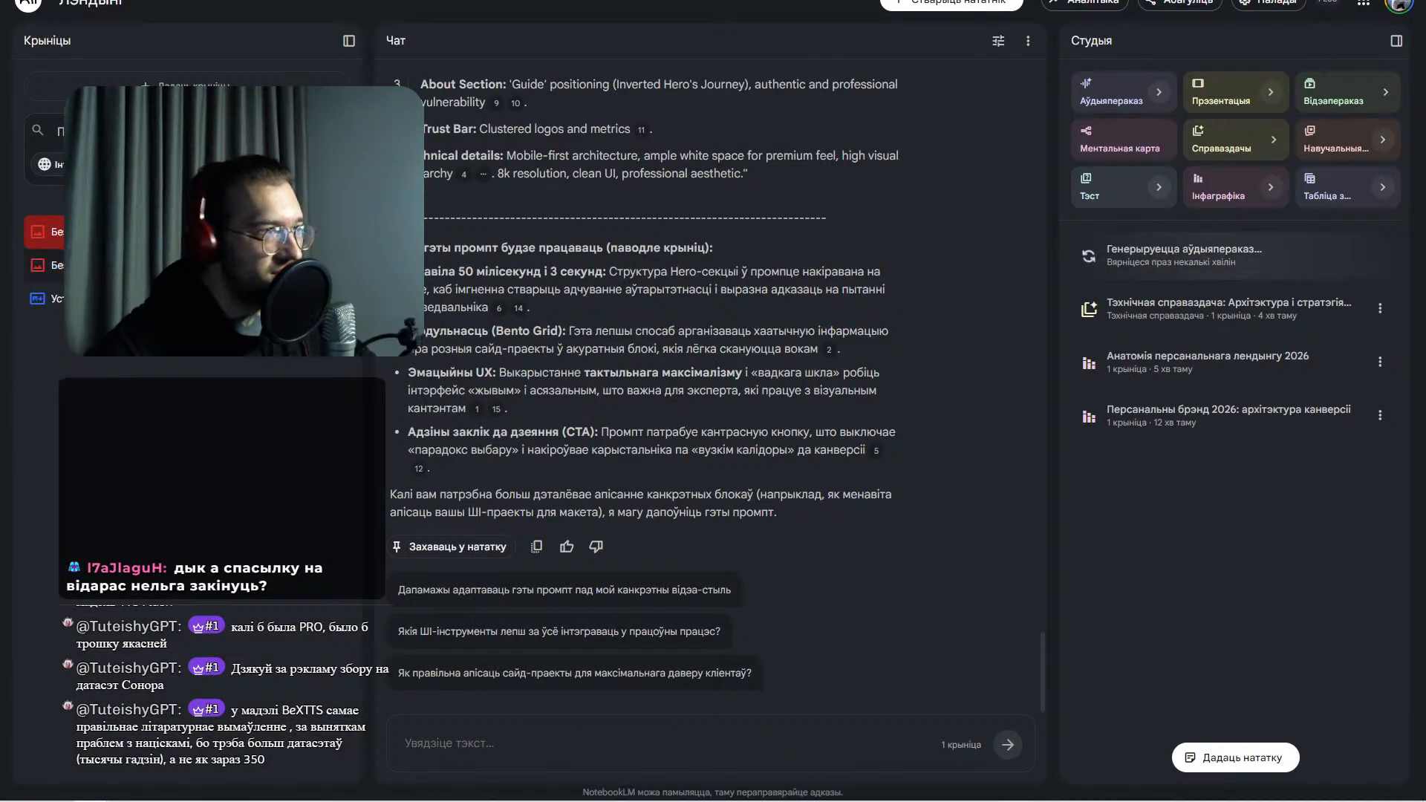
click(194, 86)
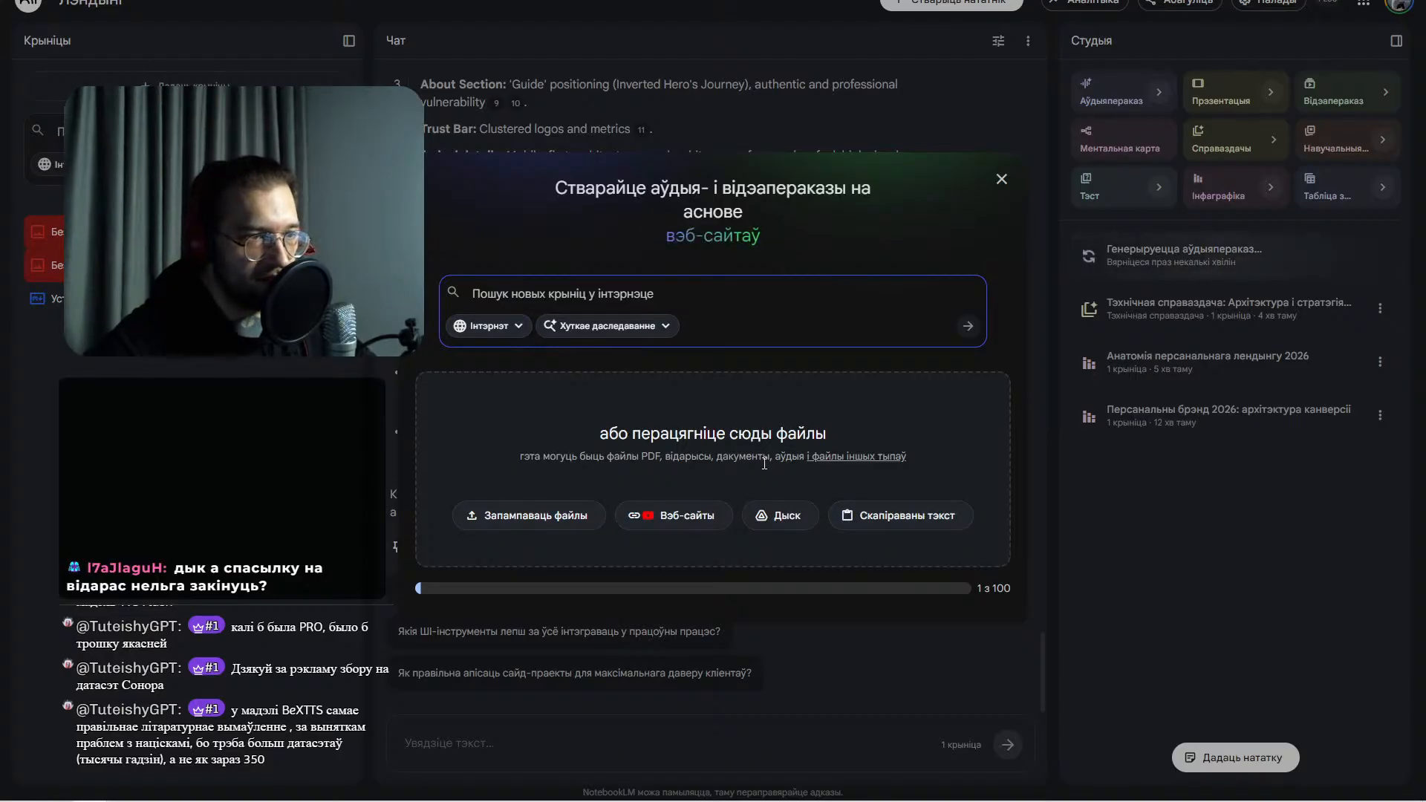
mouse_move(830, 468)
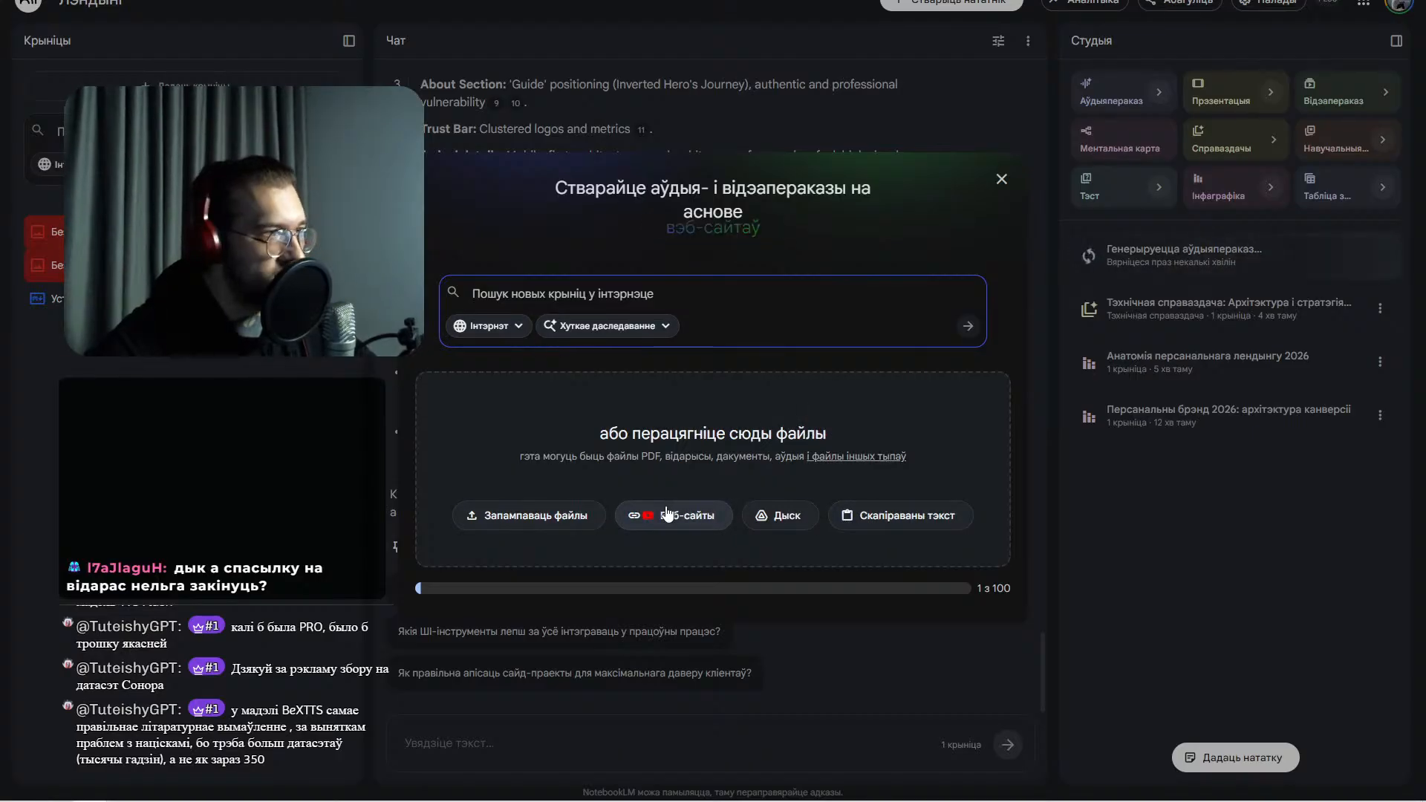
click(342, 432)
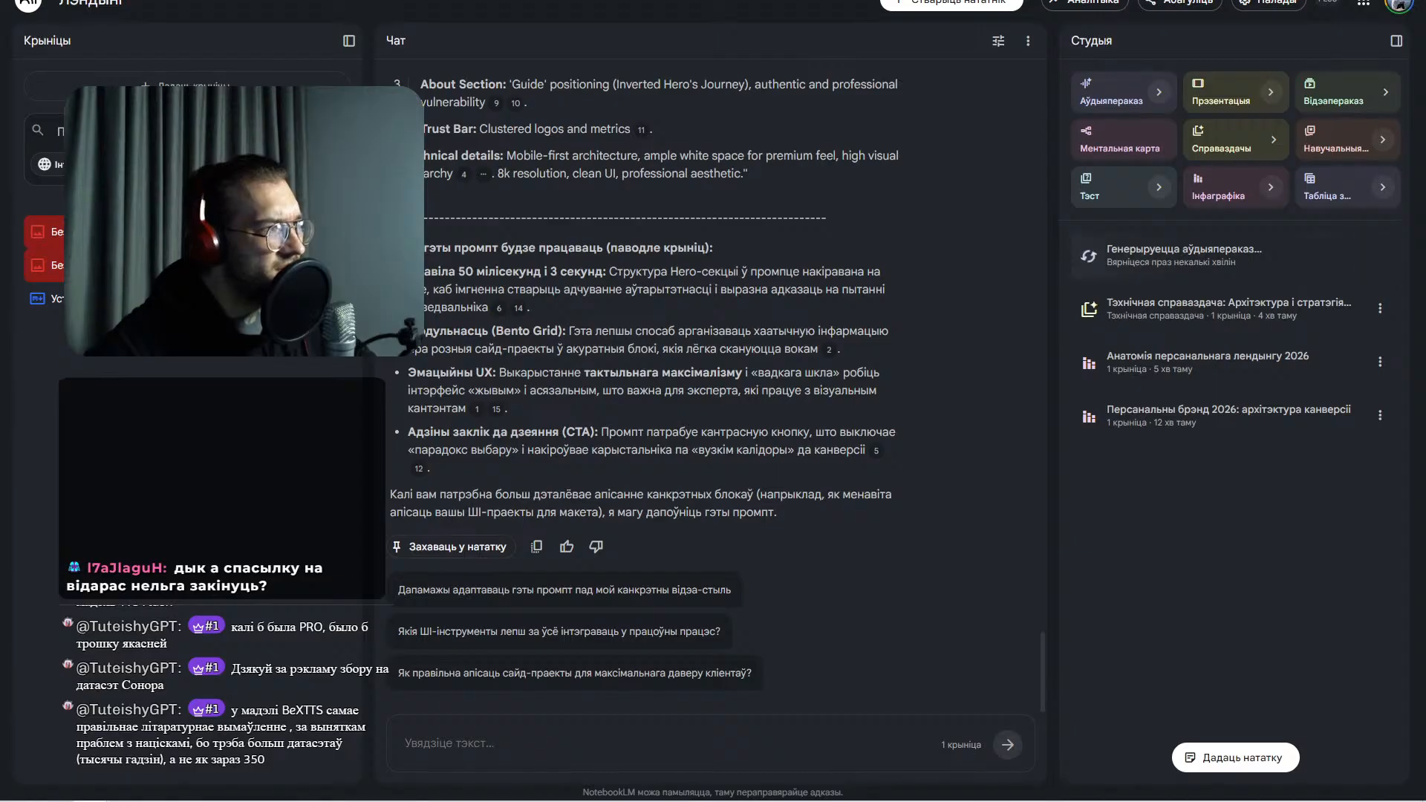
- Reload the notebook and delete its two failed image sources
key(F5)
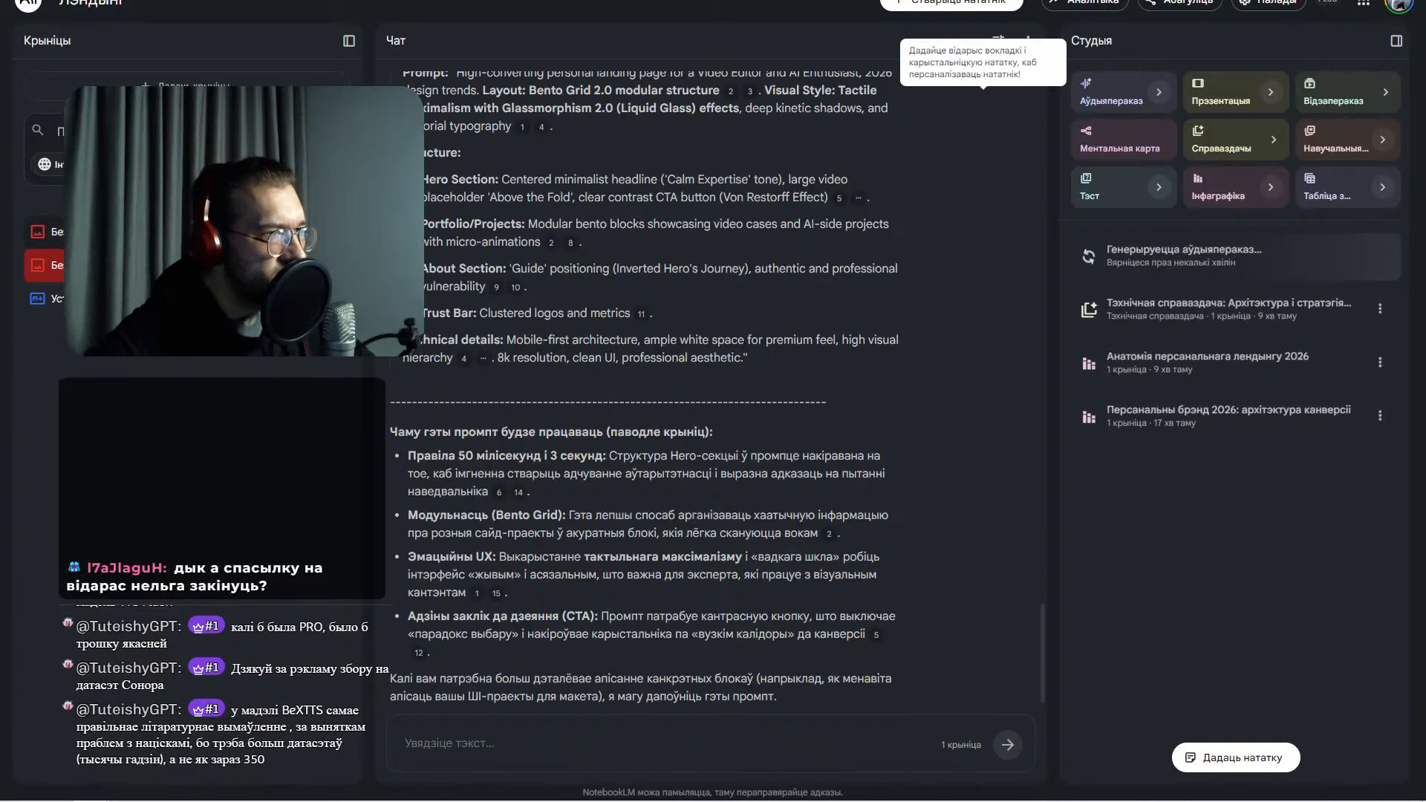
click(334, 231)
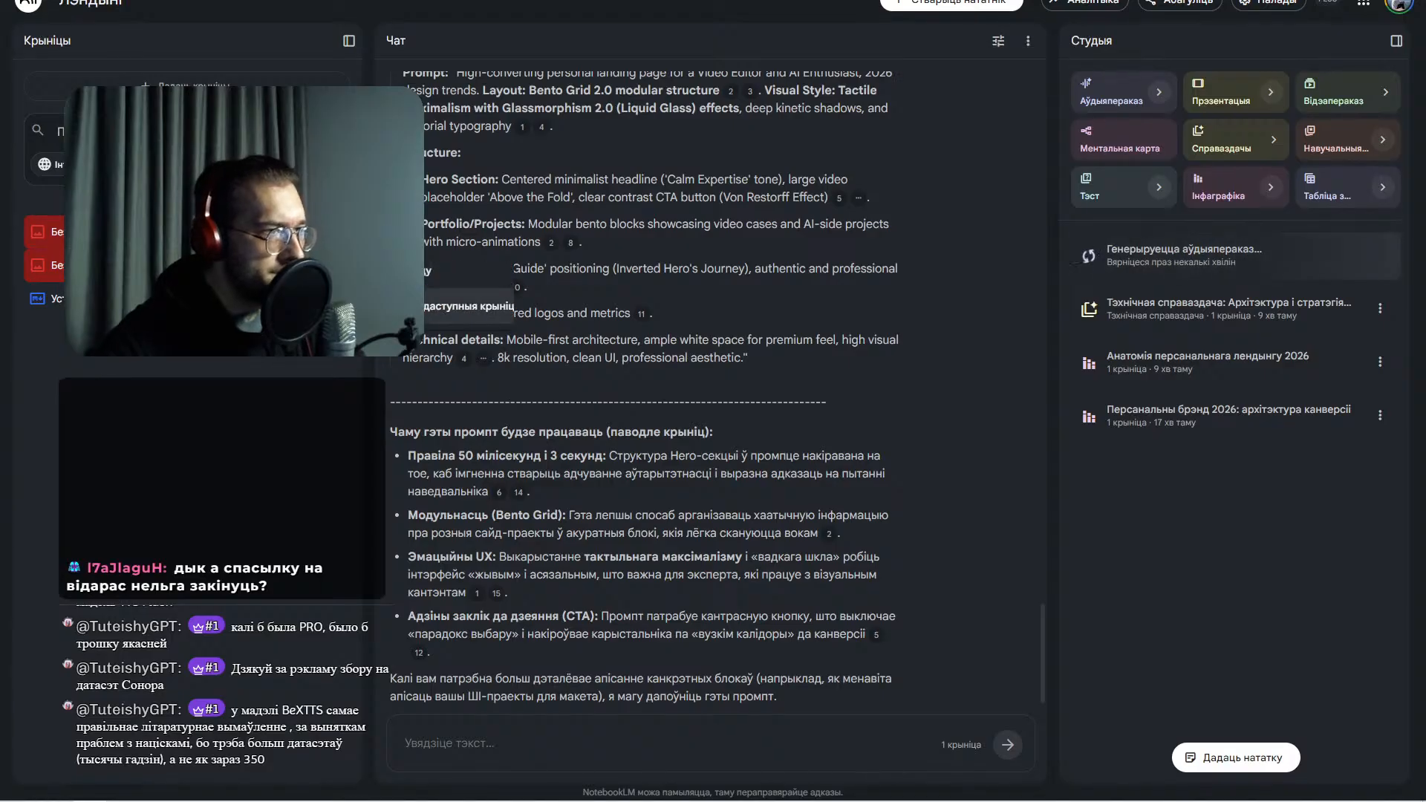
click(408, 269)
key(Return)
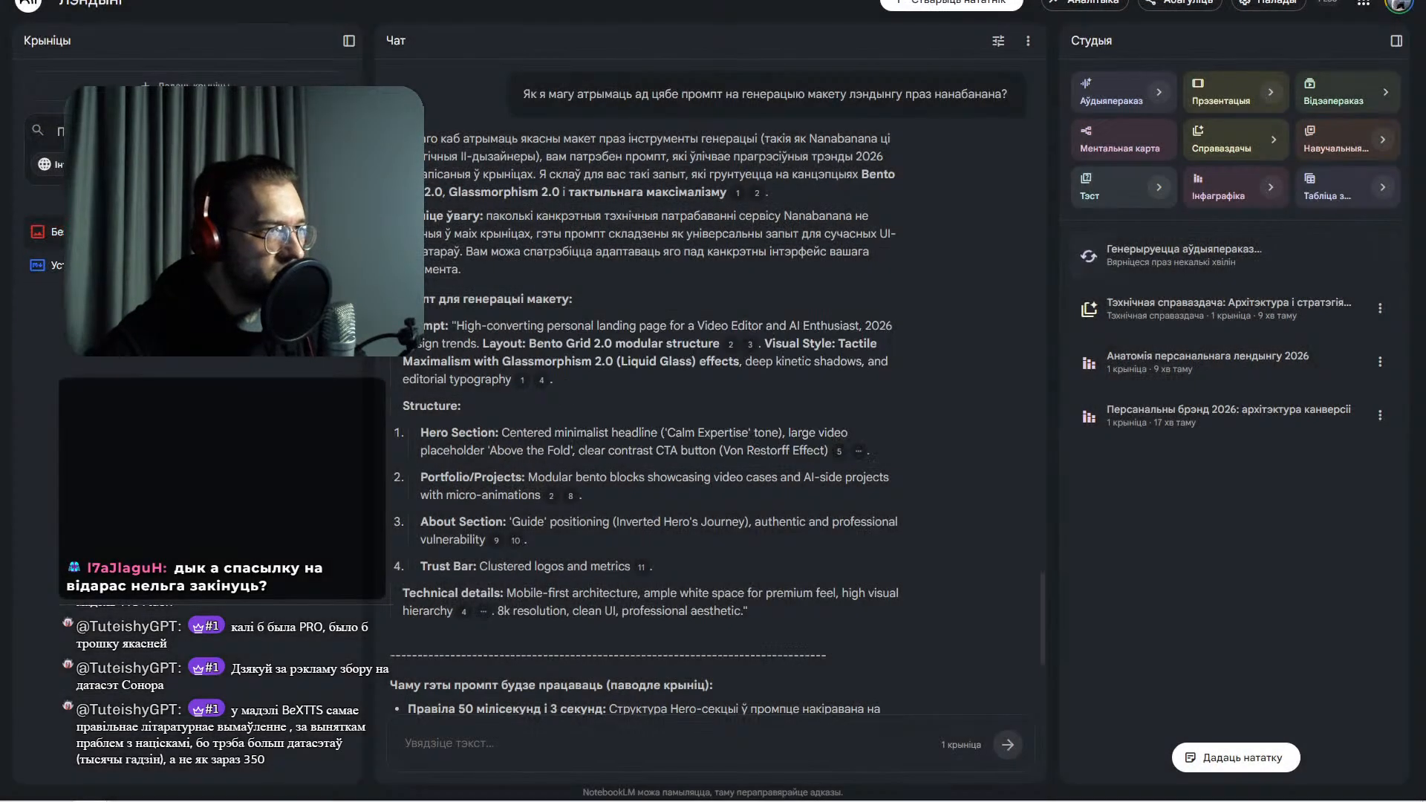
click(334, 231)
click(409, 270)
key(Return)
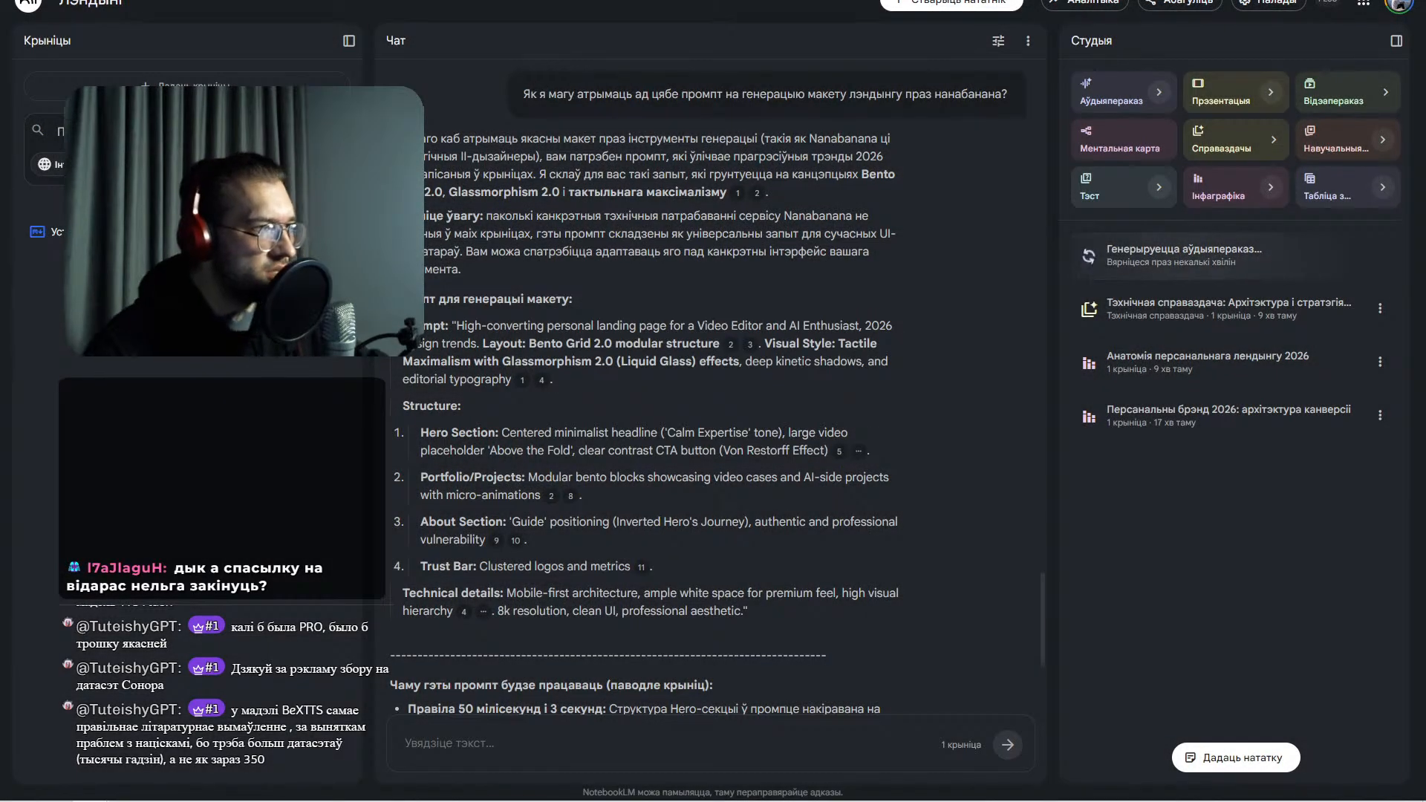
click(186, 86)
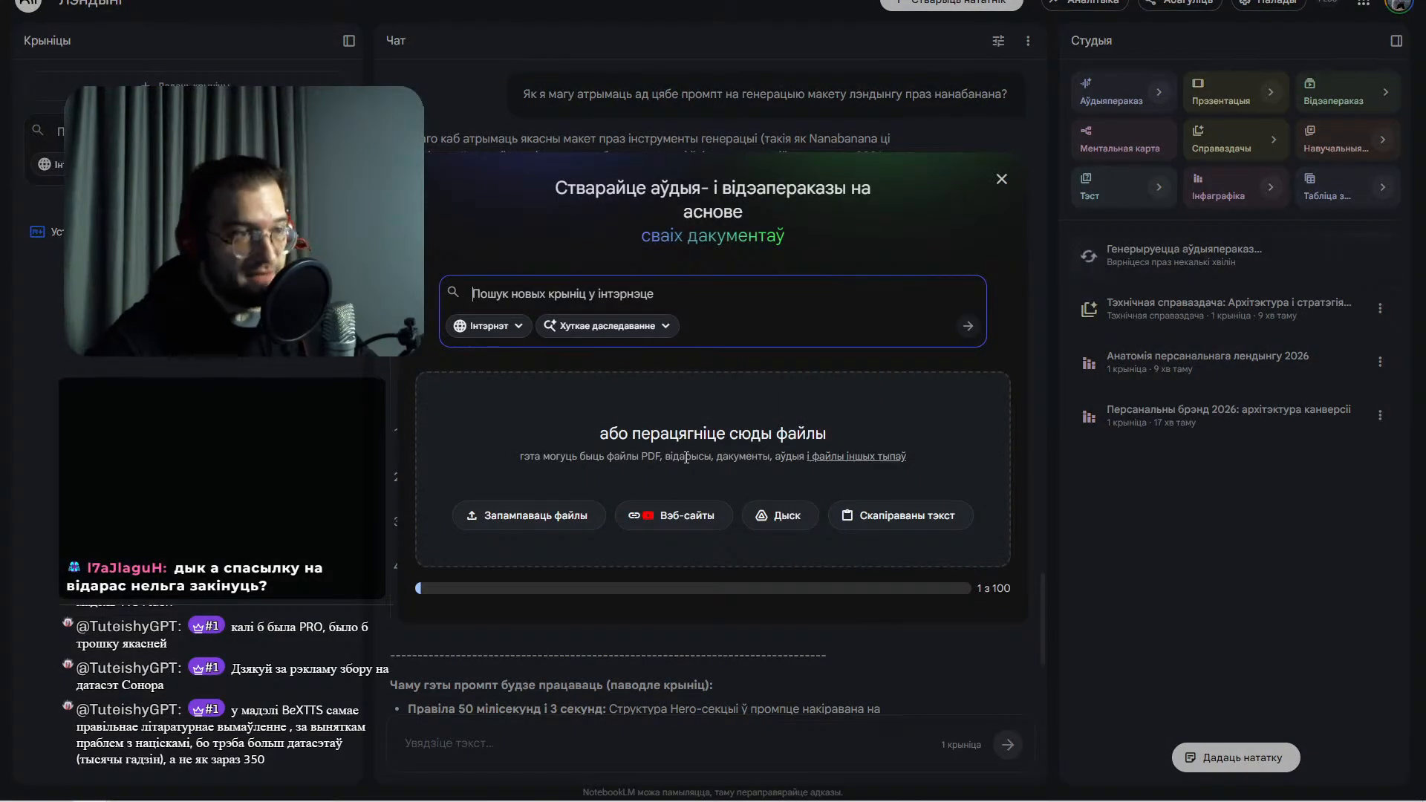
click(725, 480)
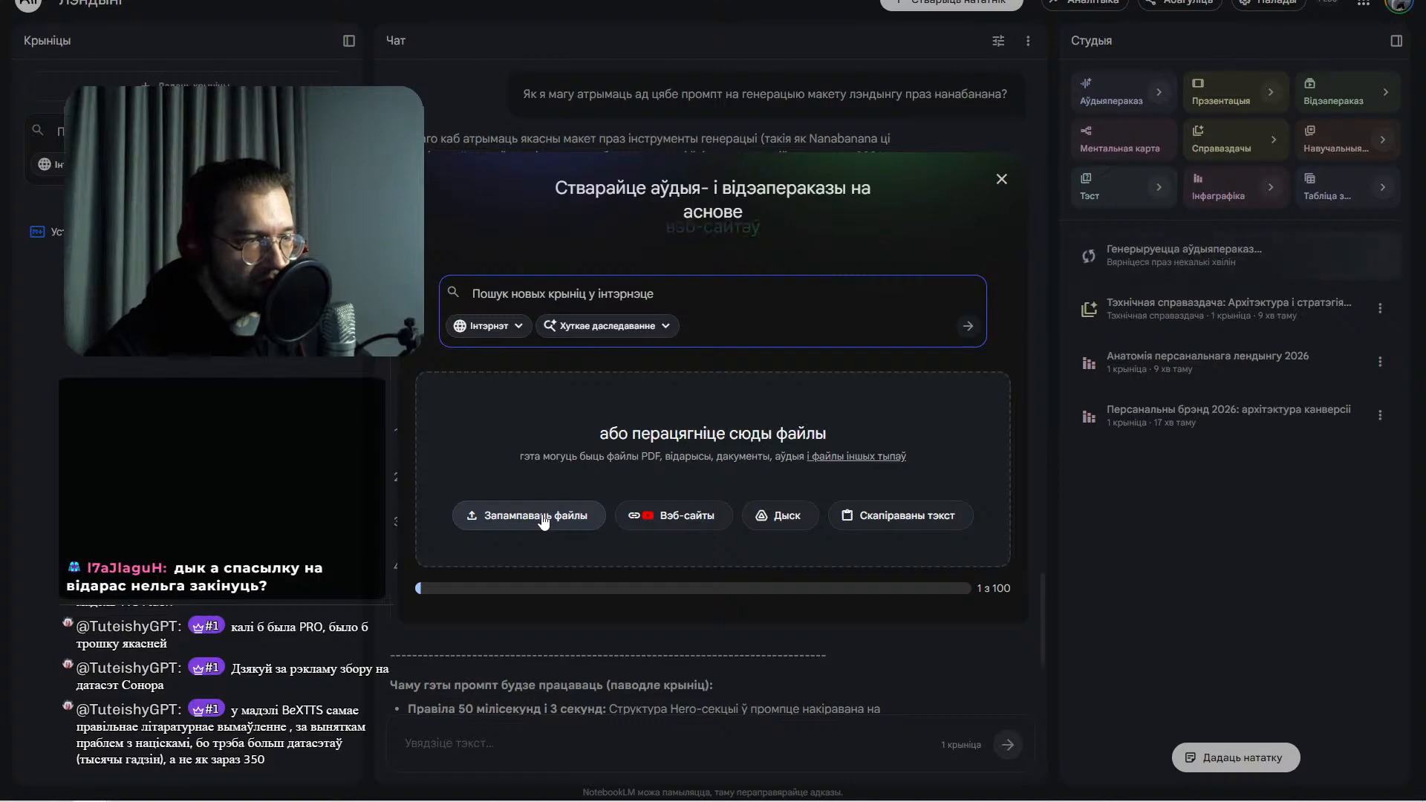
click(698, 518)
click(1005, 206)
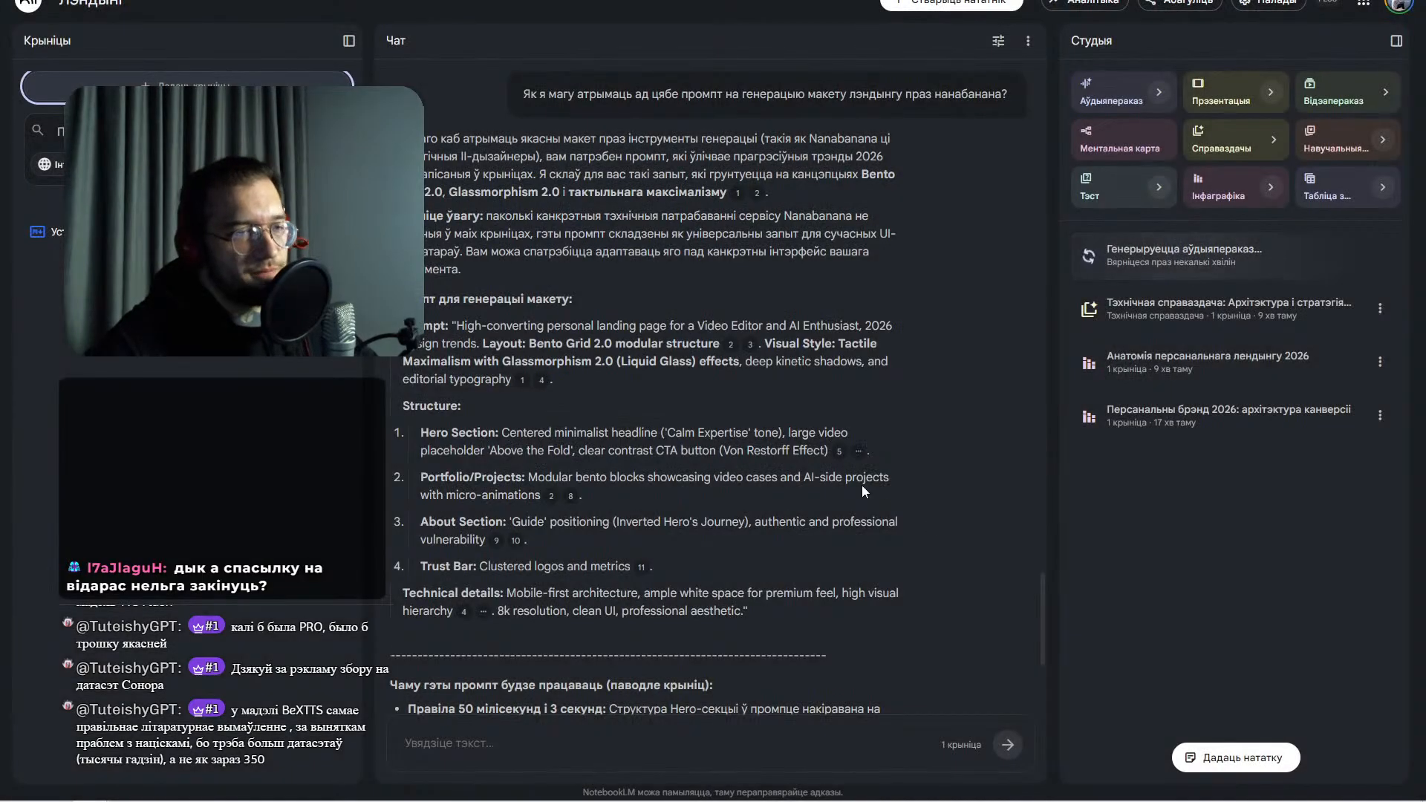
- Open Figma and place the saved "Без названия (1)" mockup image on an empty area of the canvas
click(401, 1)
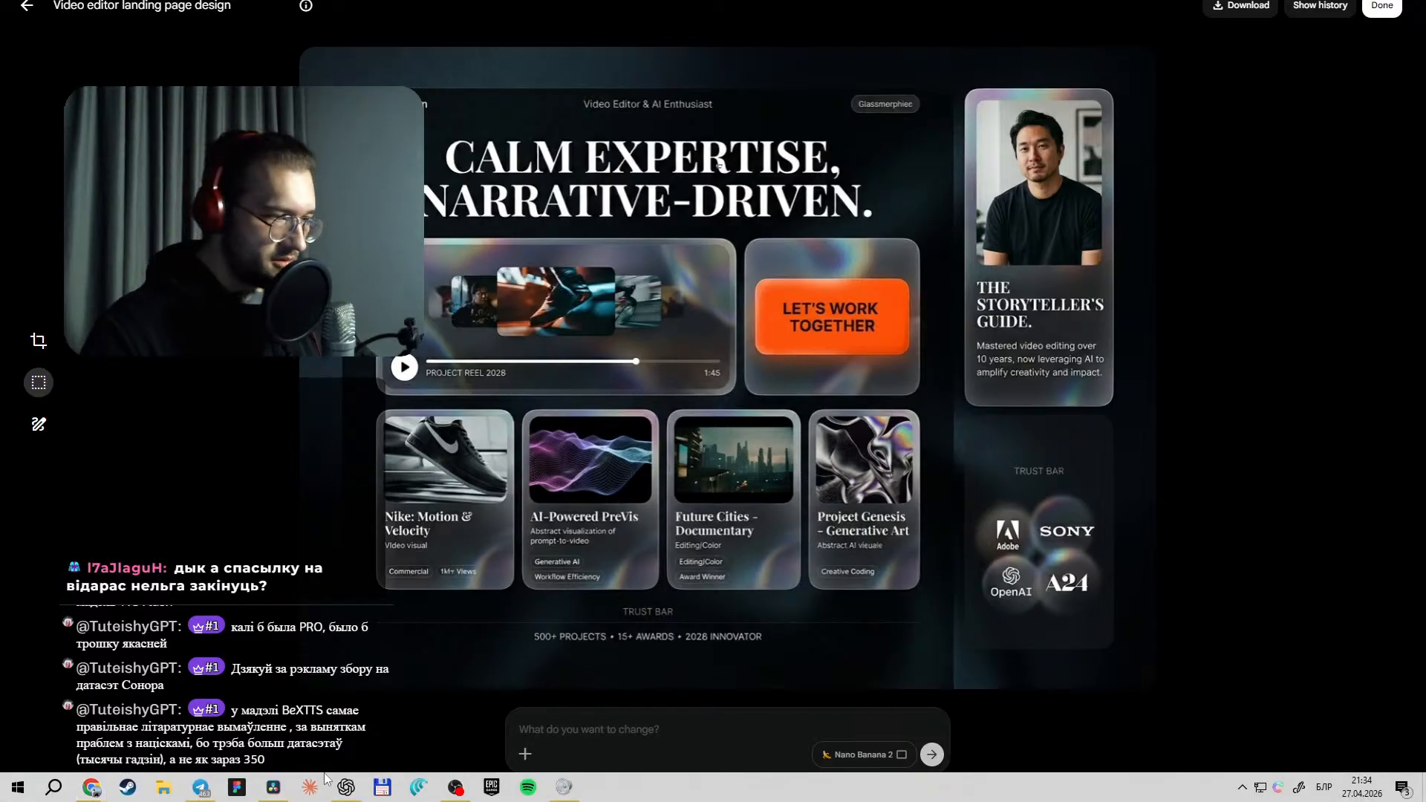
key(super)
click(245, 794)
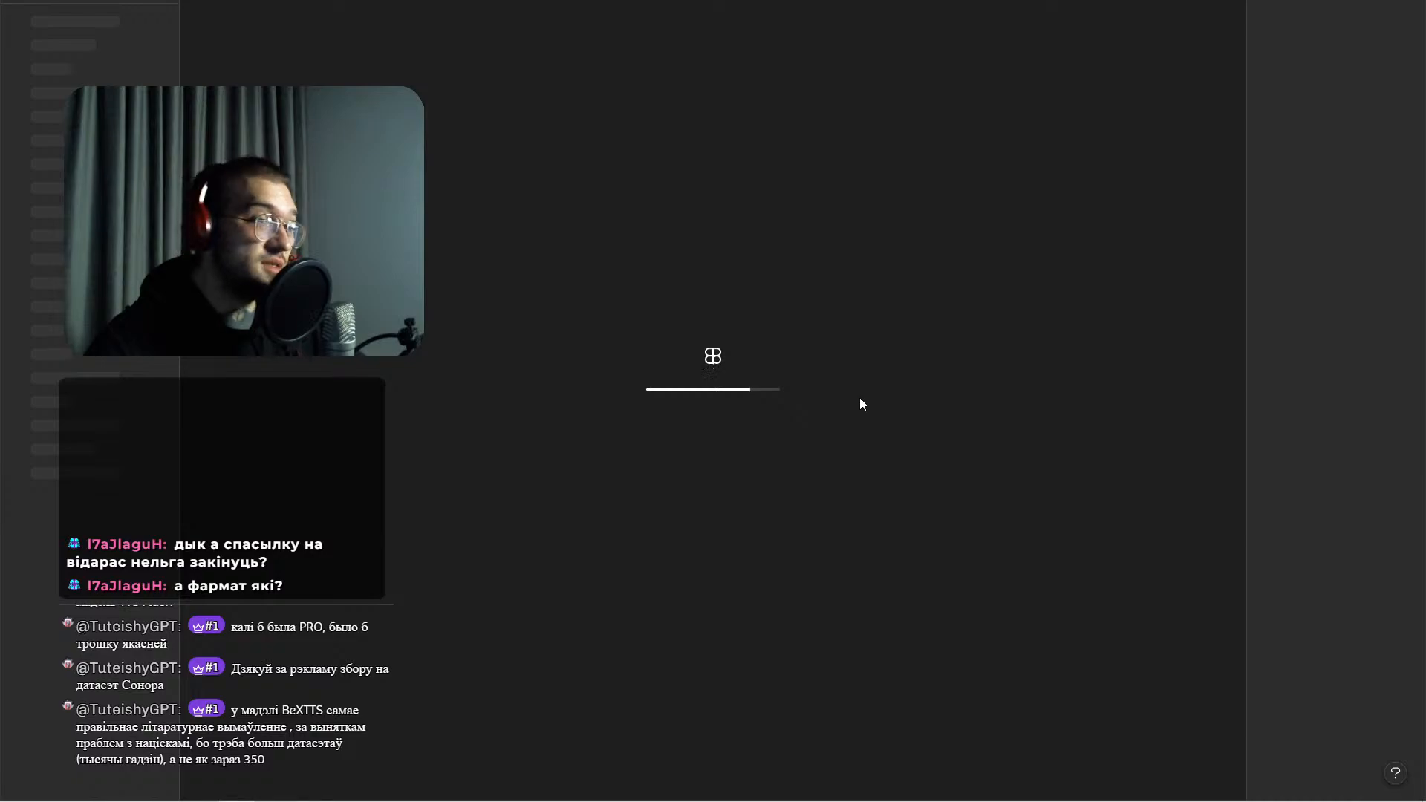
scroll(934, 462, down, 5)
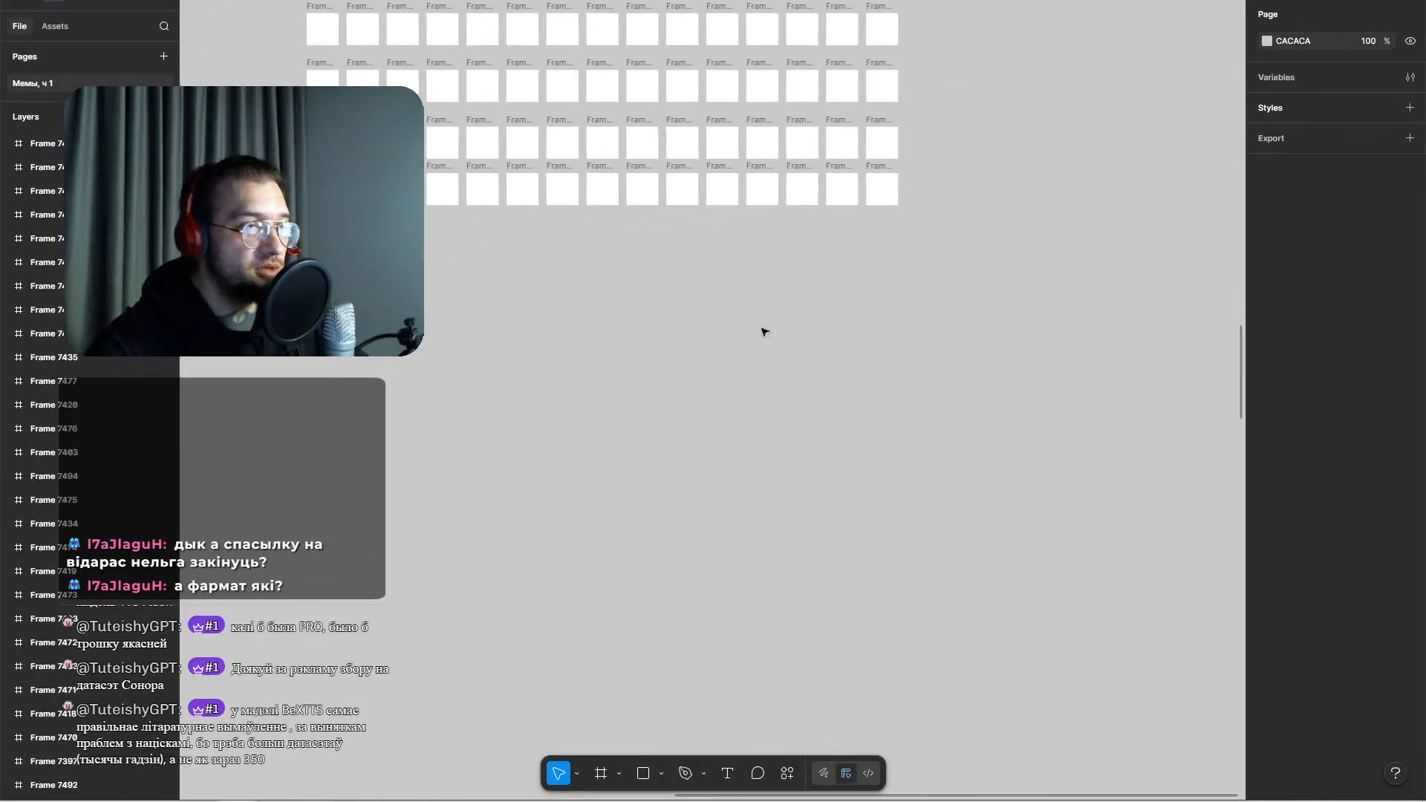
key(alt+Tab)
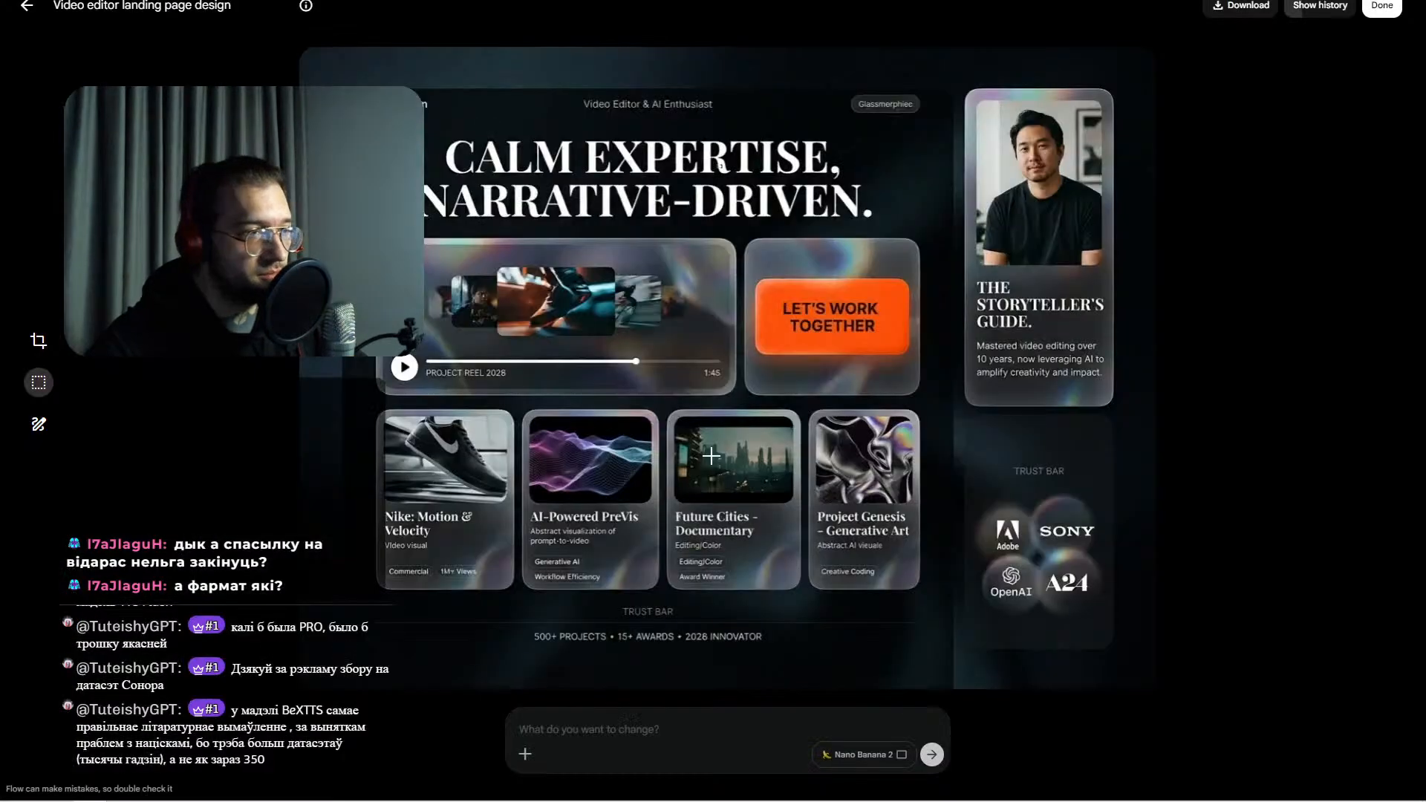
key(alt+Tab)
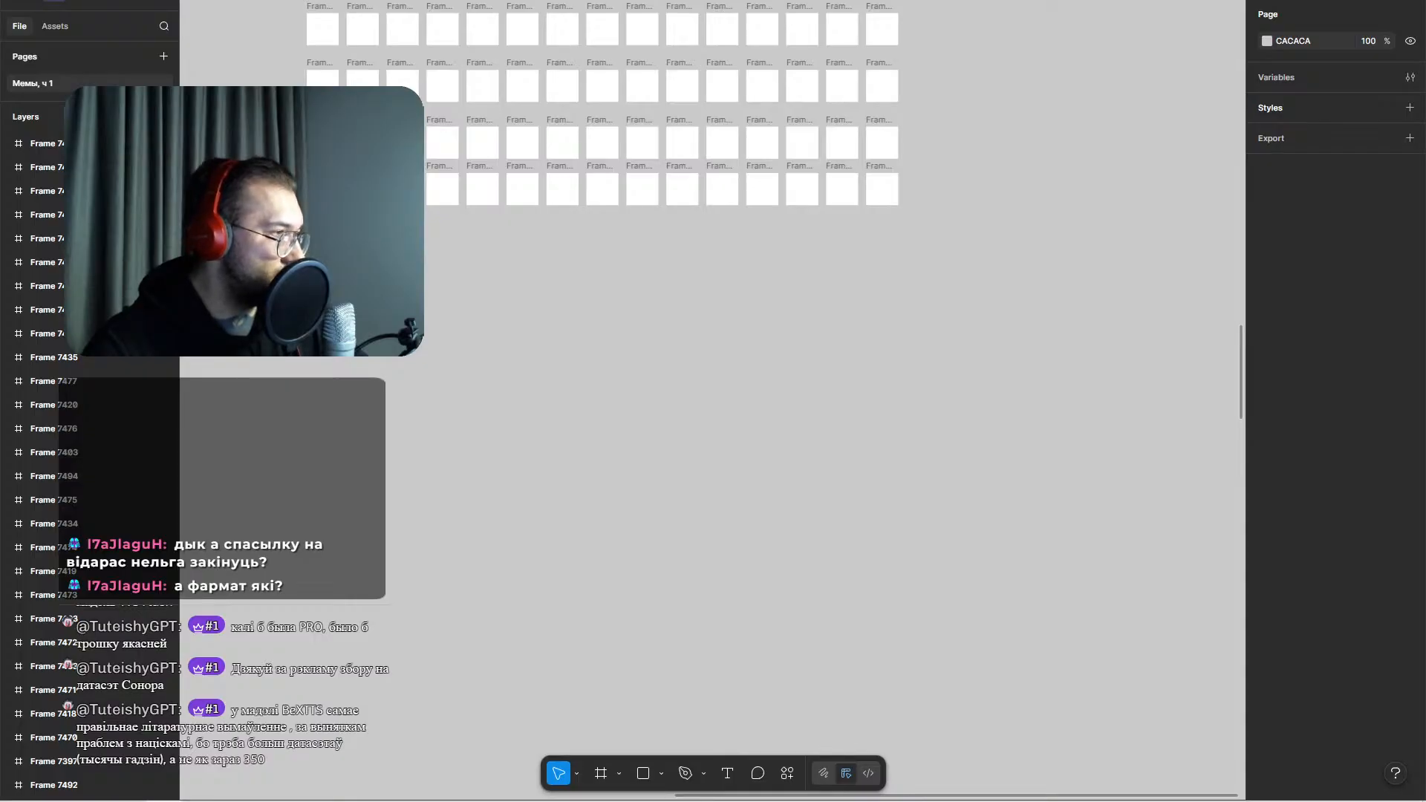
drag(538, 328, 538, 328)
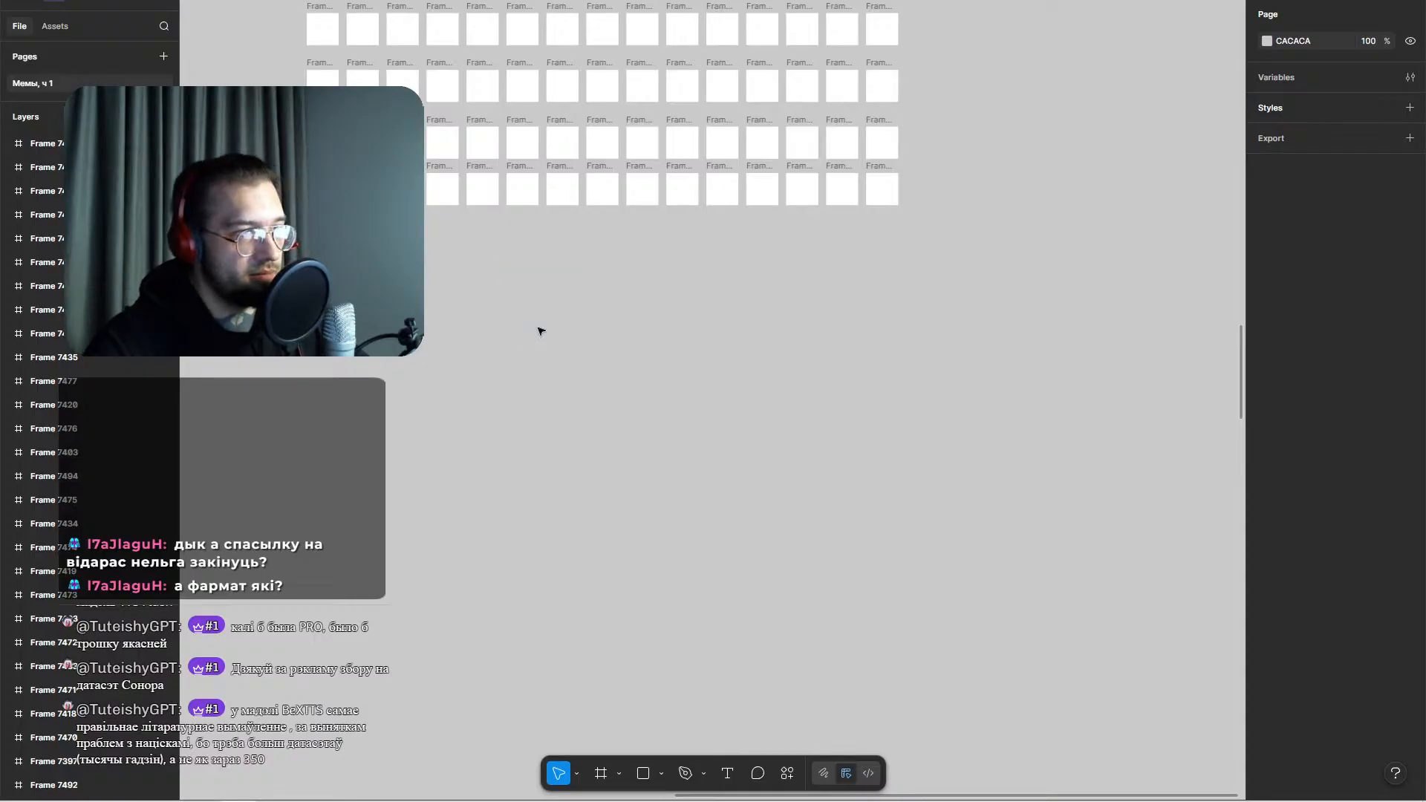
scroll(538, 329, up, 10)
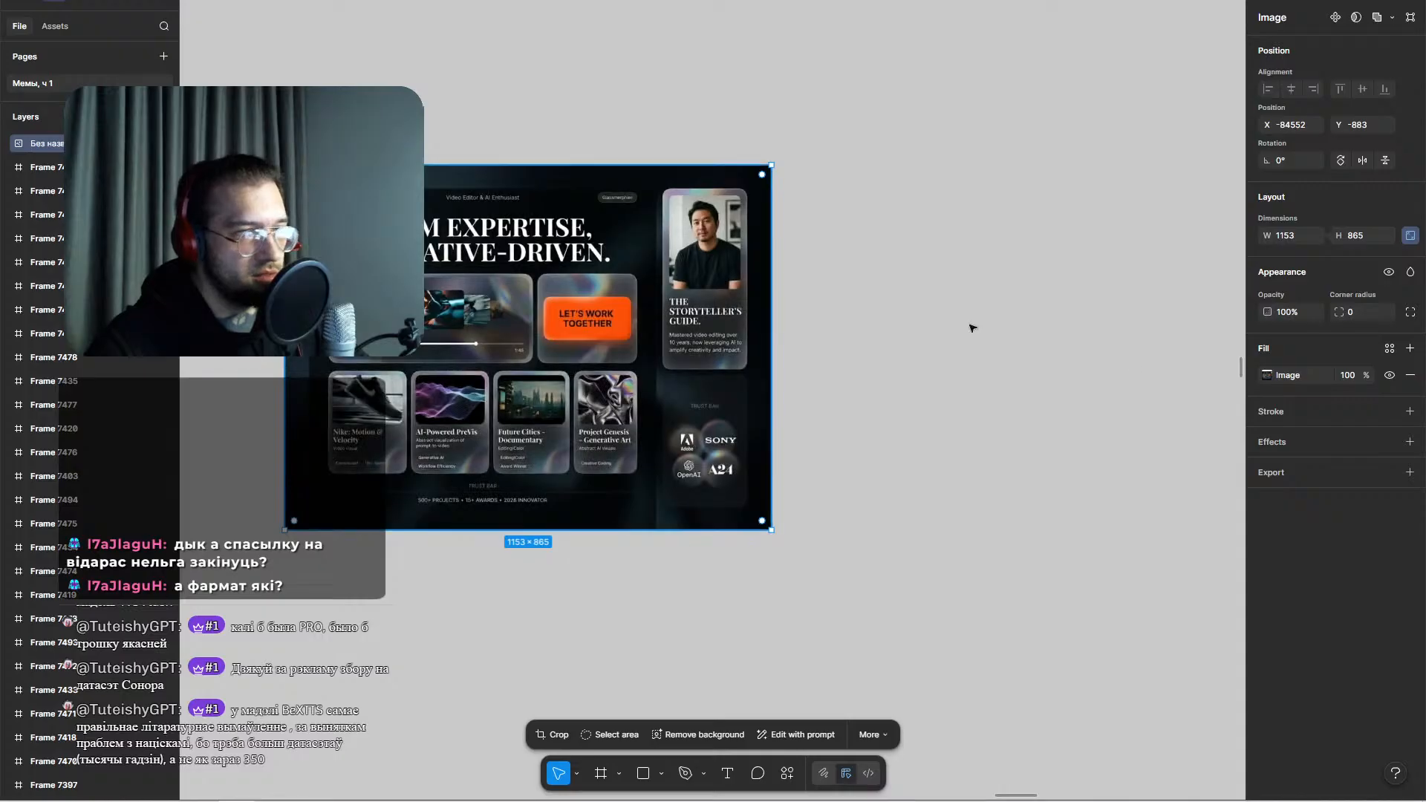
- Export the mockup image as a 1x PNG named "фыва.png" into the folder holding the saved mockups
click(1329, 474)
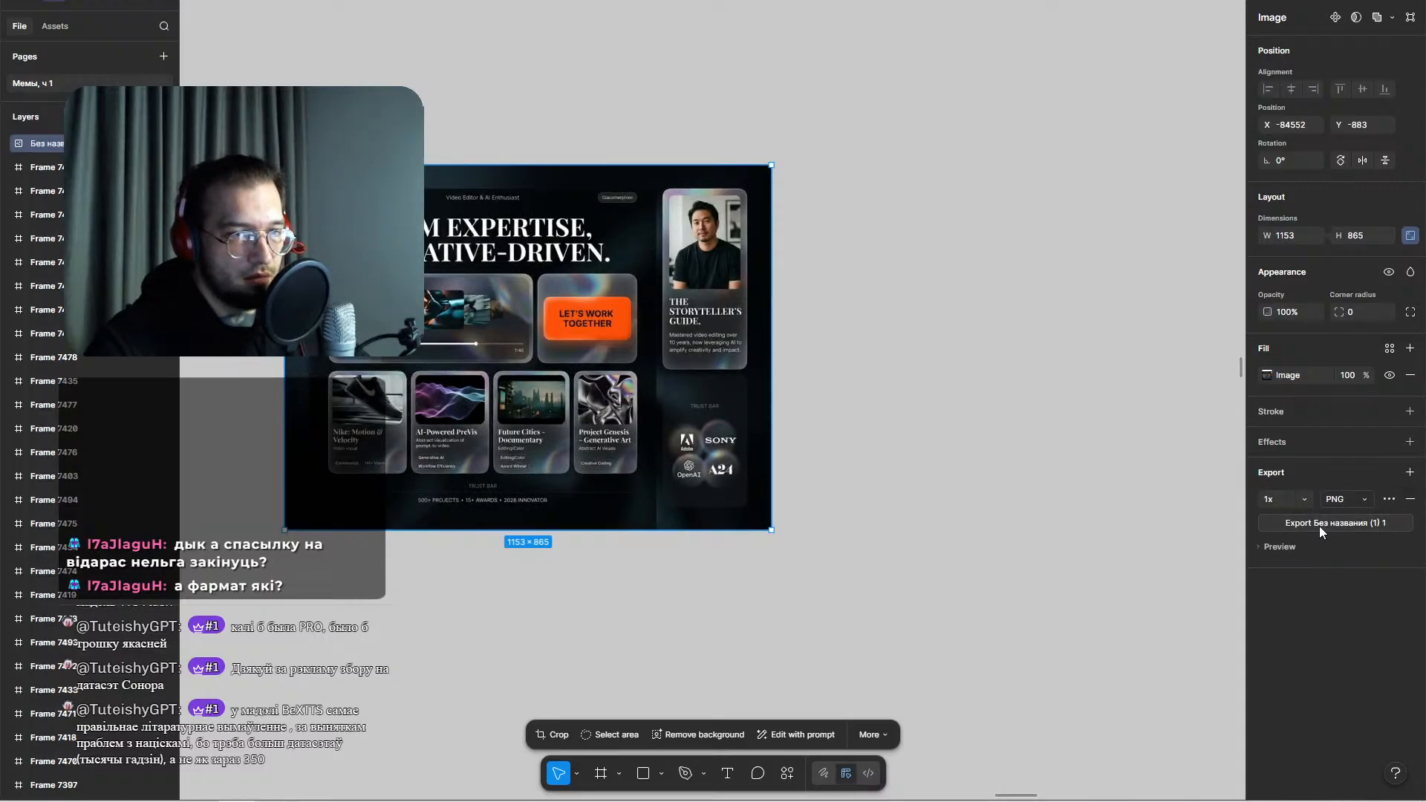
click(1319, 526)
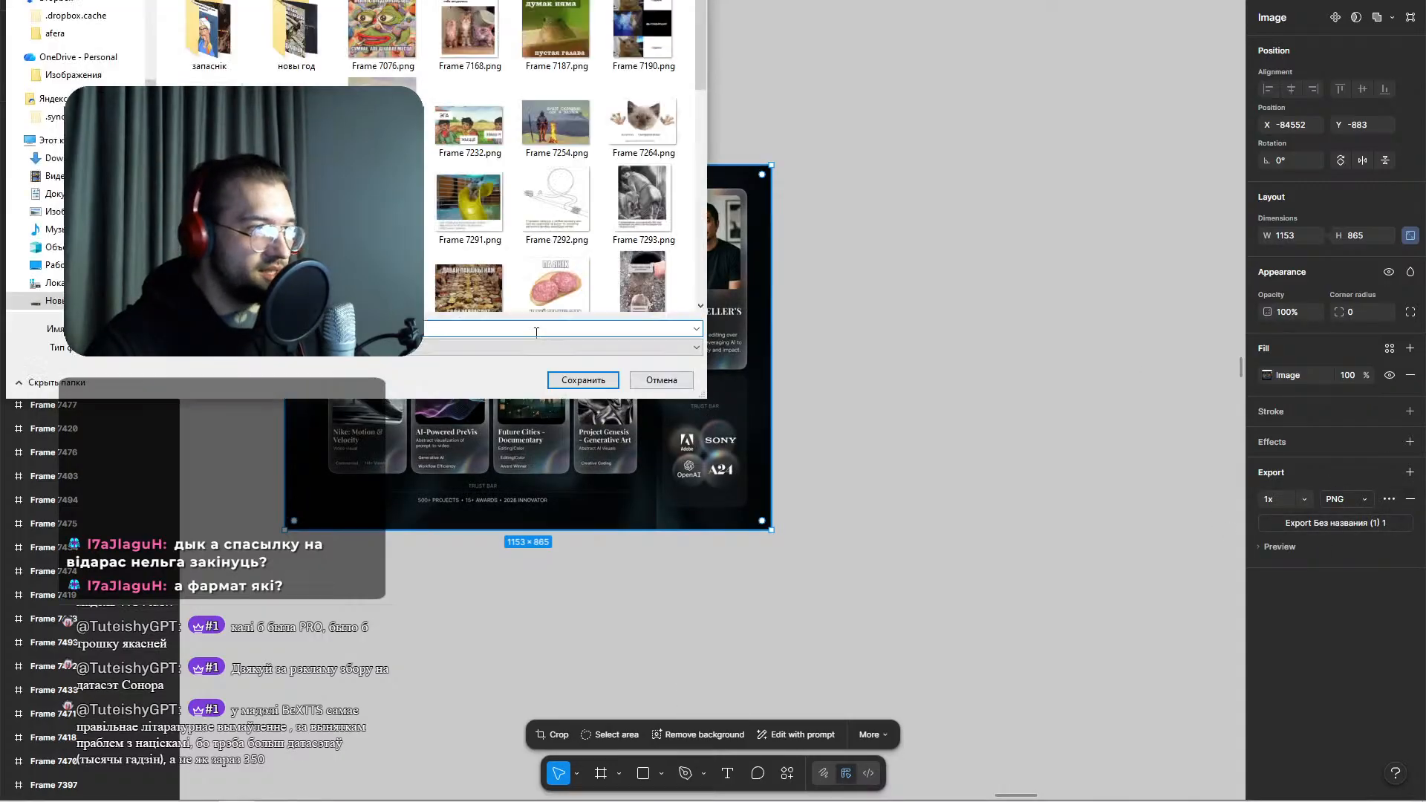
click(45, 265)
double_click(477, 29)
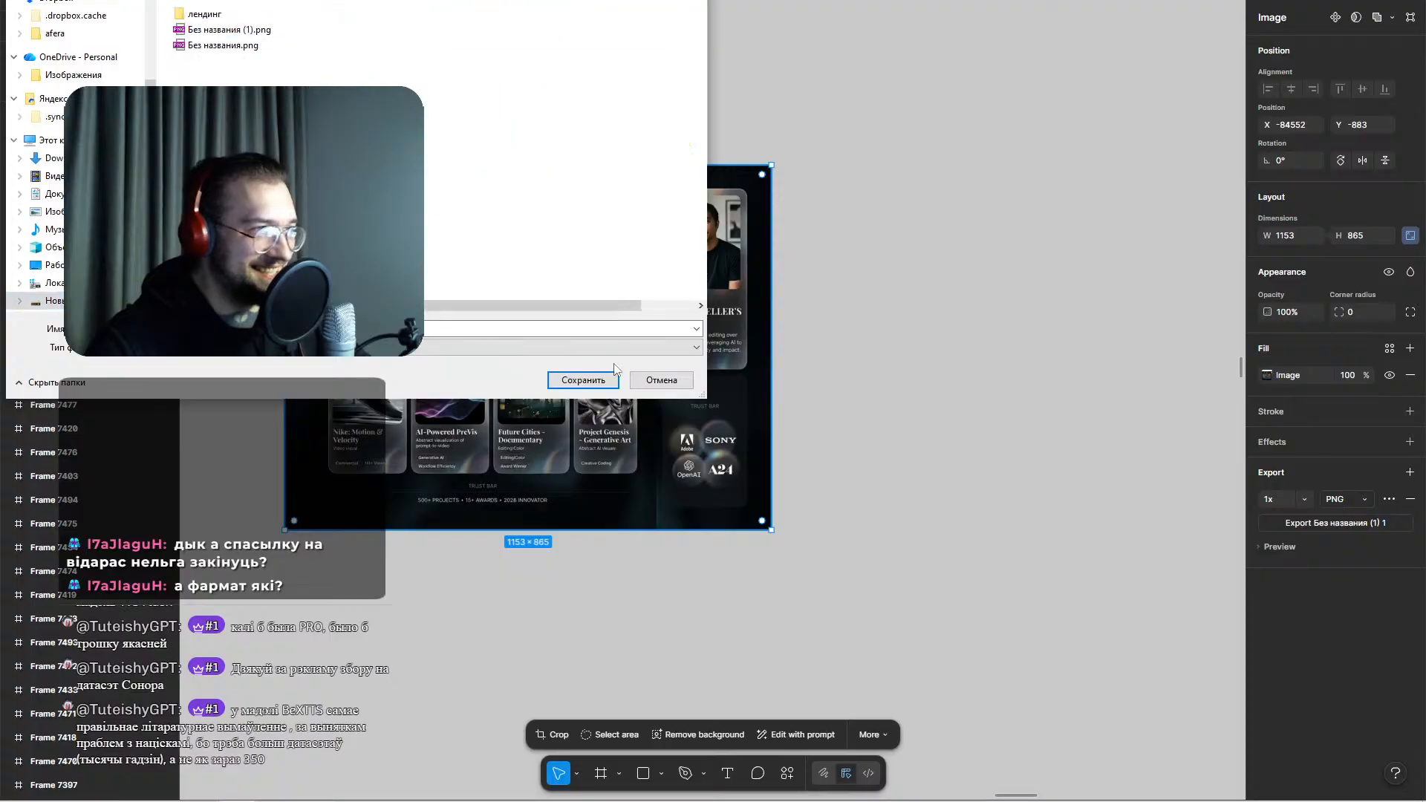
click(594, 387)
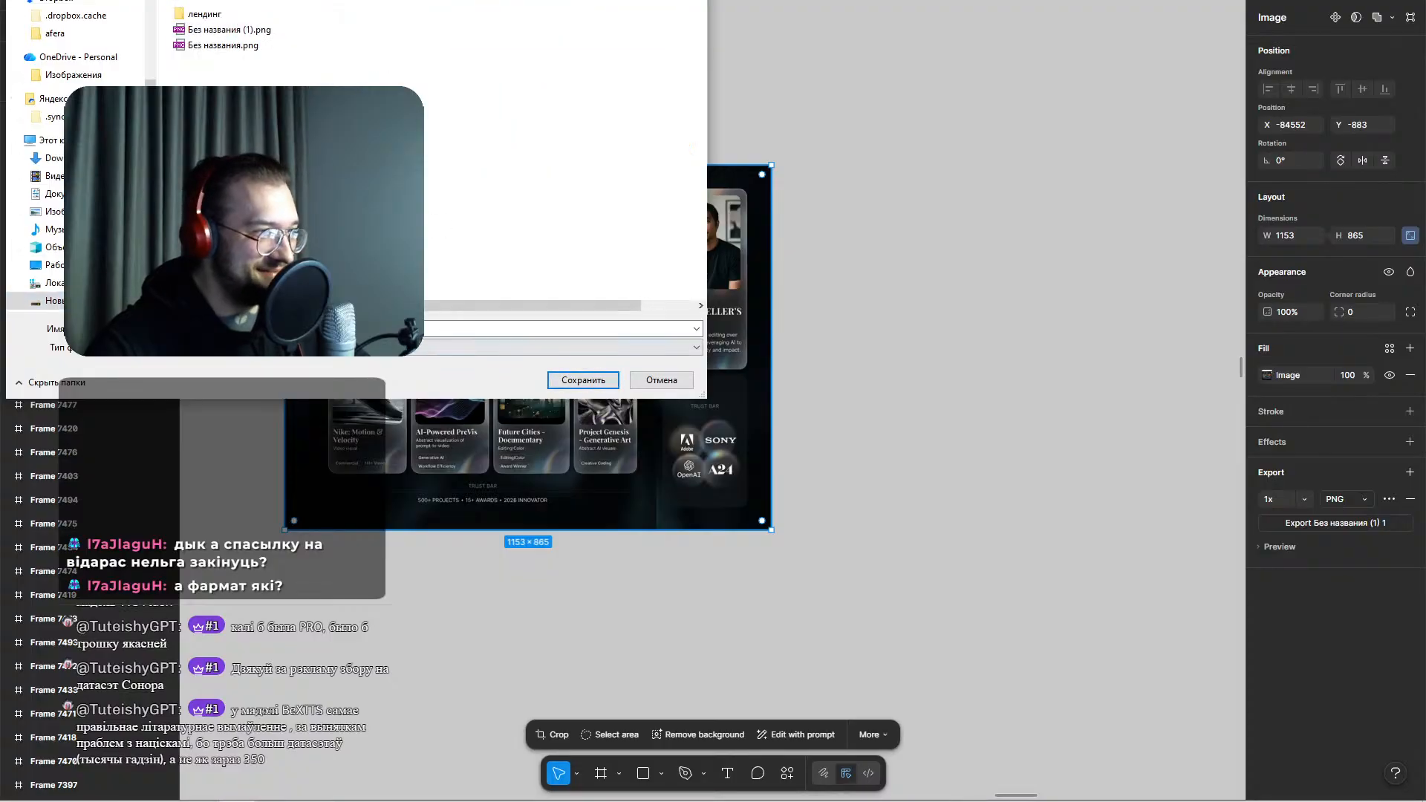
click(568, 382)
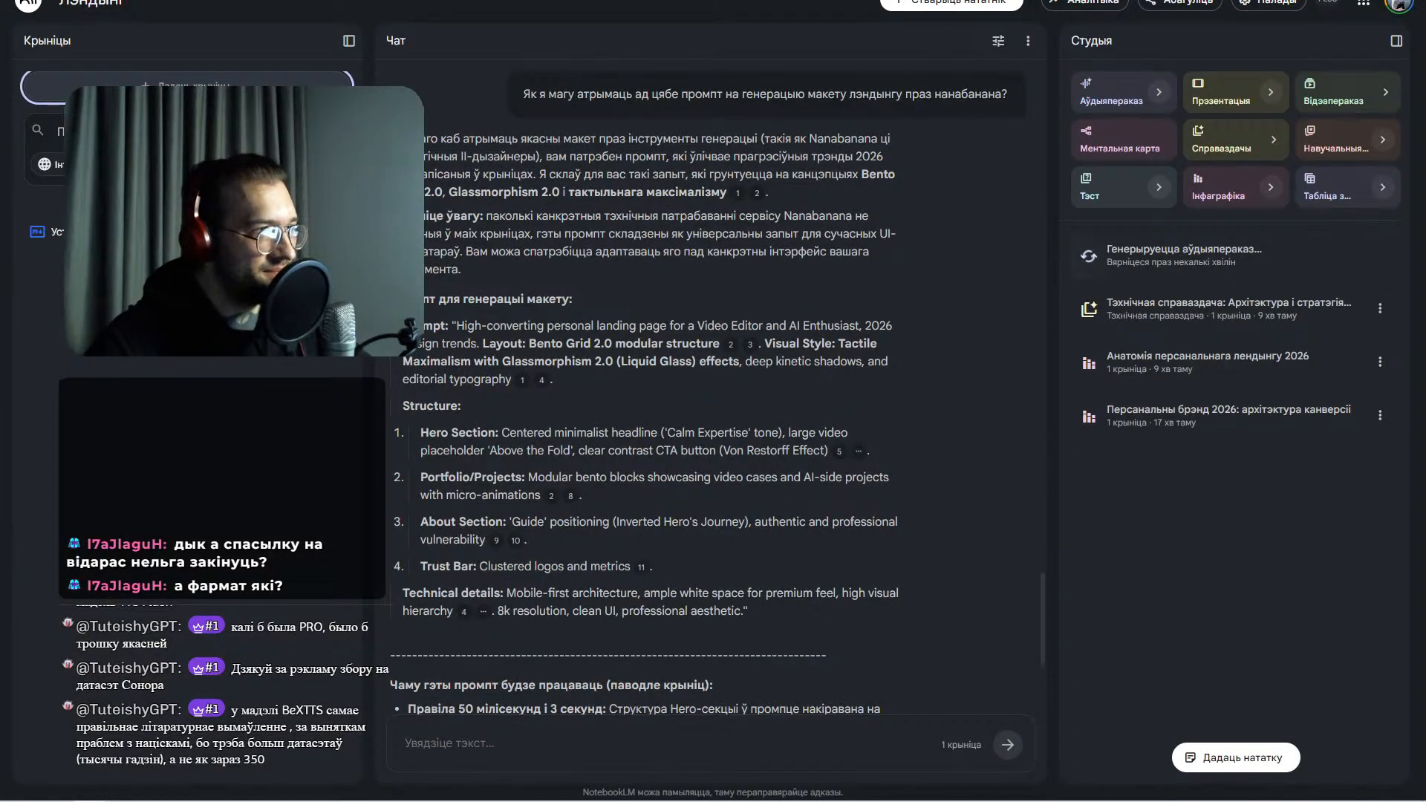
- Switch to NotebookLM and try to upload "фыва.png" as a notebook source
click(186, 83)
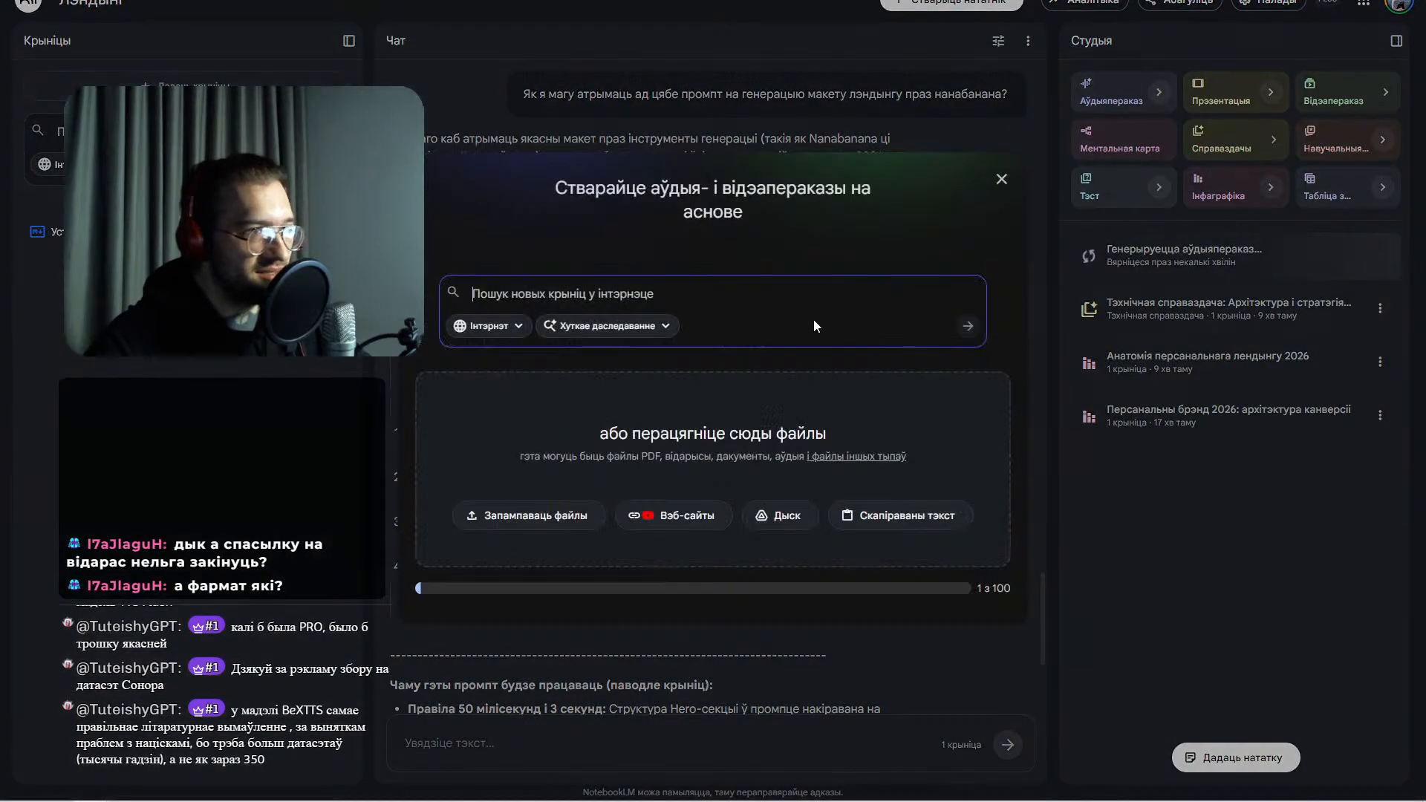
click(535, 518)
double_click(258, 63)
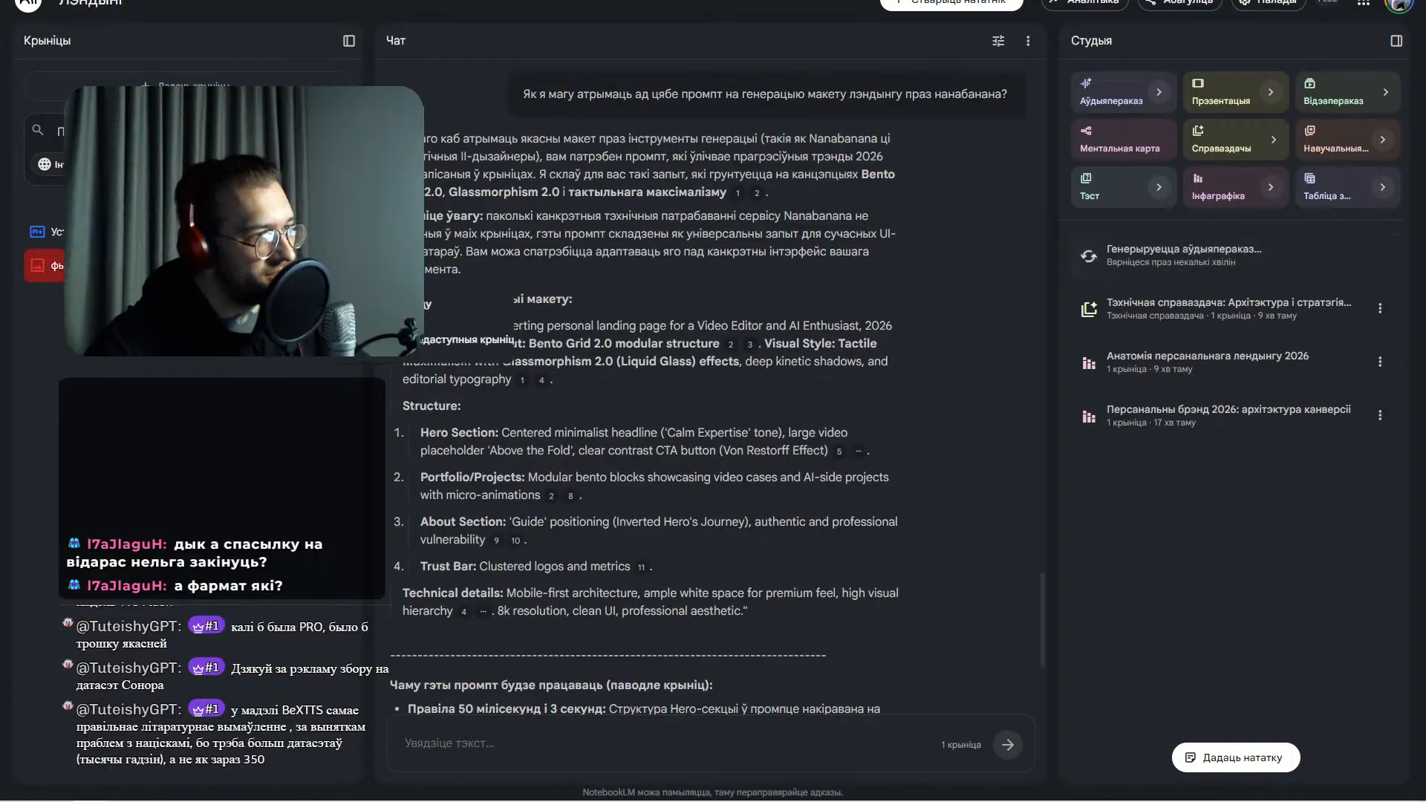
- Return to Figma, change the mockup's export format to JPEG, and export it into the same folder
key(alt+Tab)
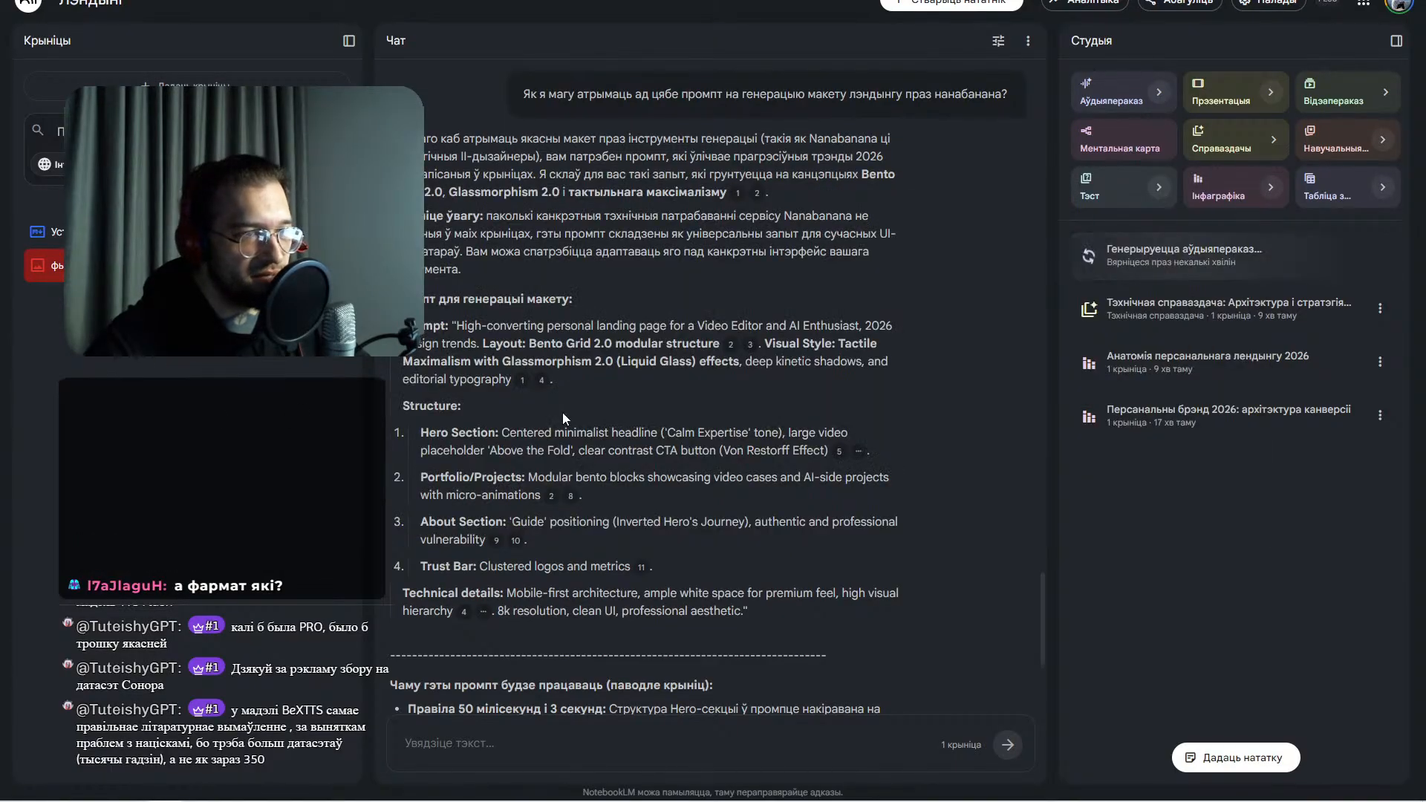
key(alt+Tab)
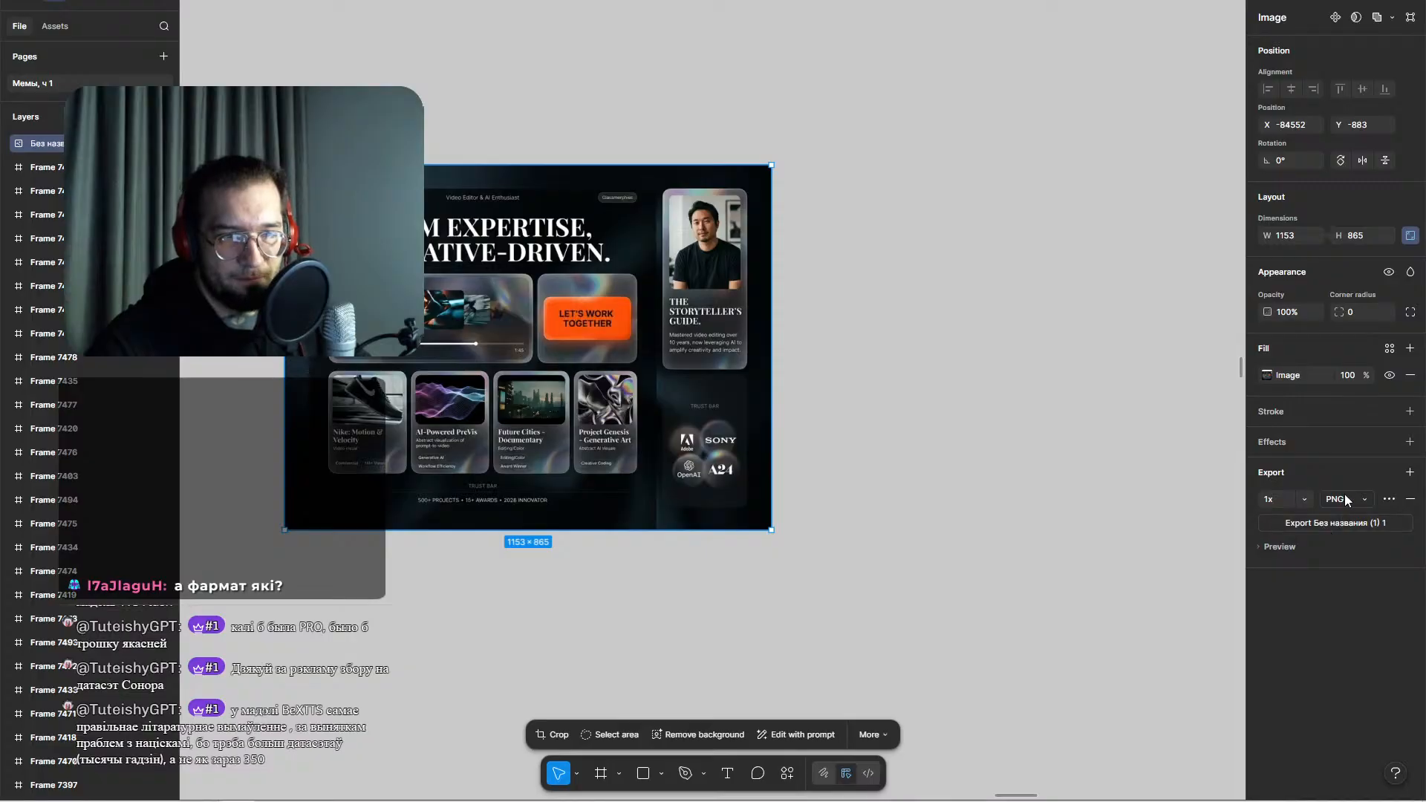
click(1348, 498)
click(1353, 500)
click(1353, 499)
click(1344, 530)
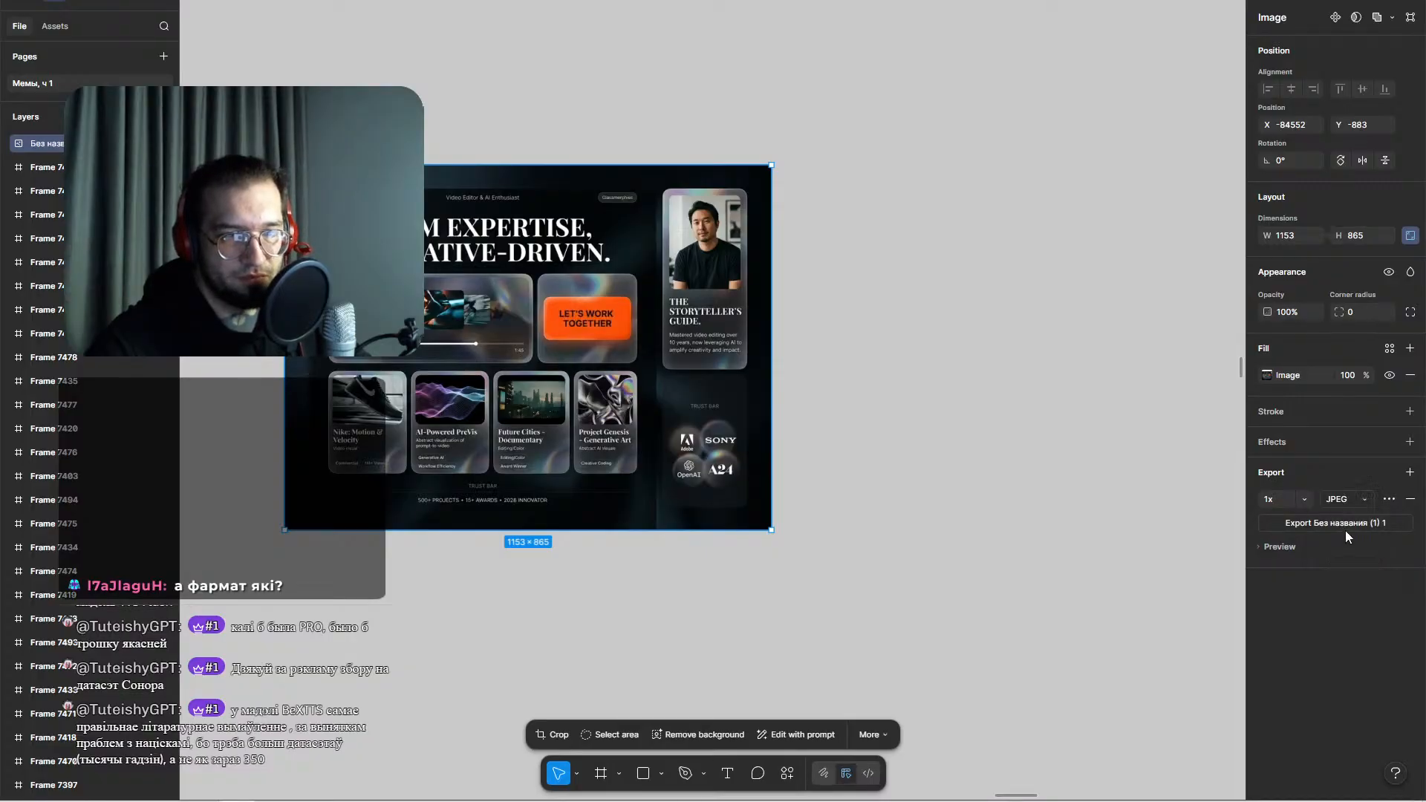
click(1345, 528)
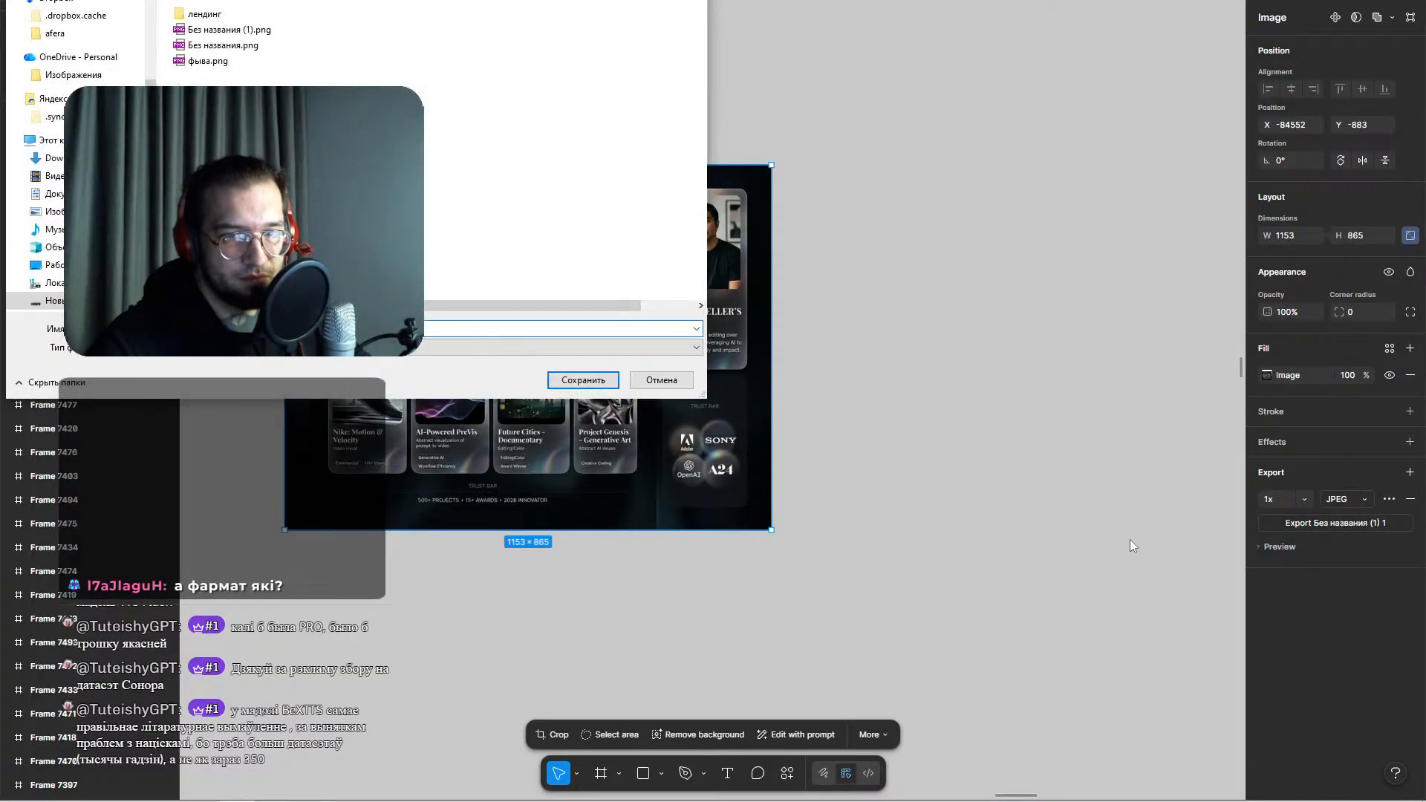
click(587, 376)
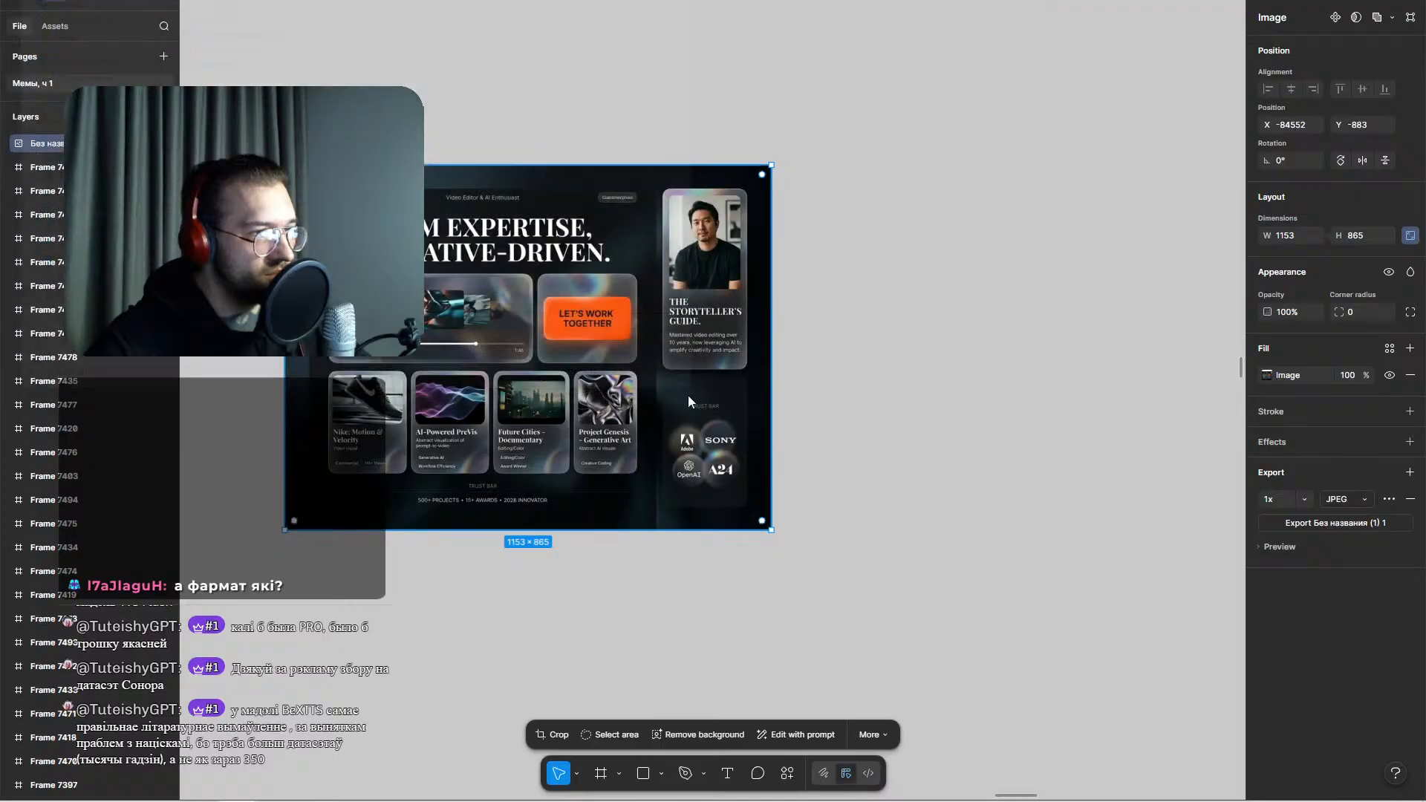
- Switch to NotebookLM and try to upload the exported "Без названия (1) 1.jpg" as a notebook source
key(alt+Tab)
click(966, 404)
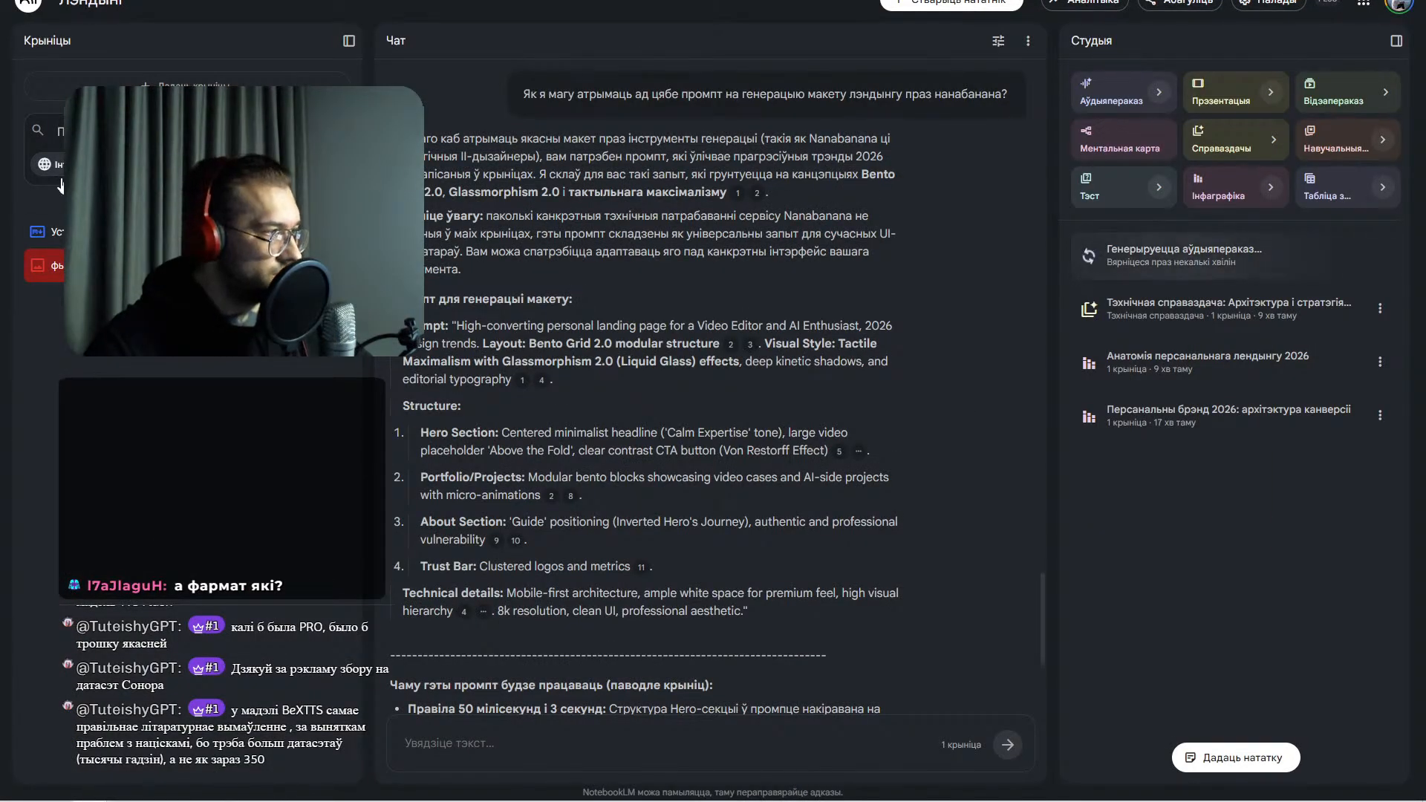
click(191, 84)
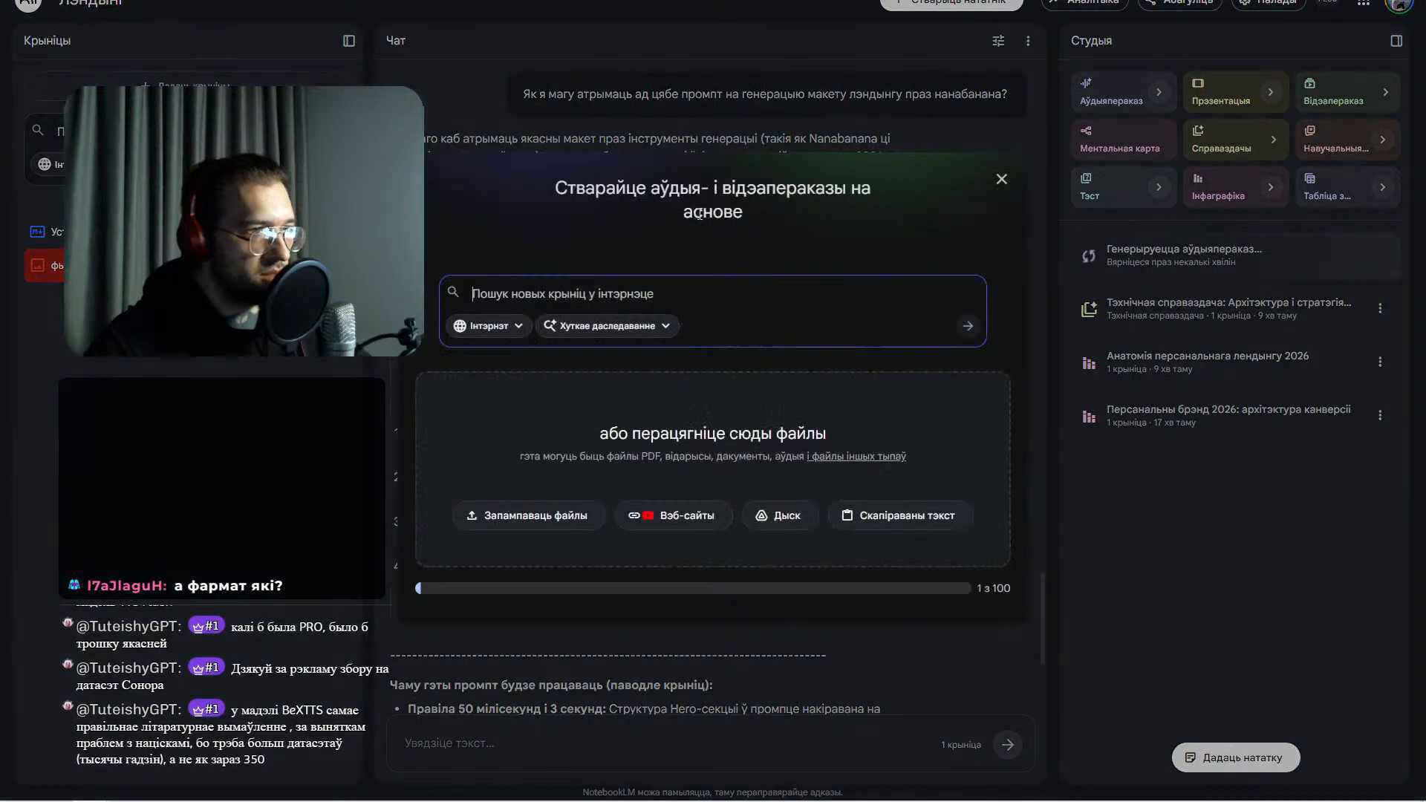
click(560, 518)
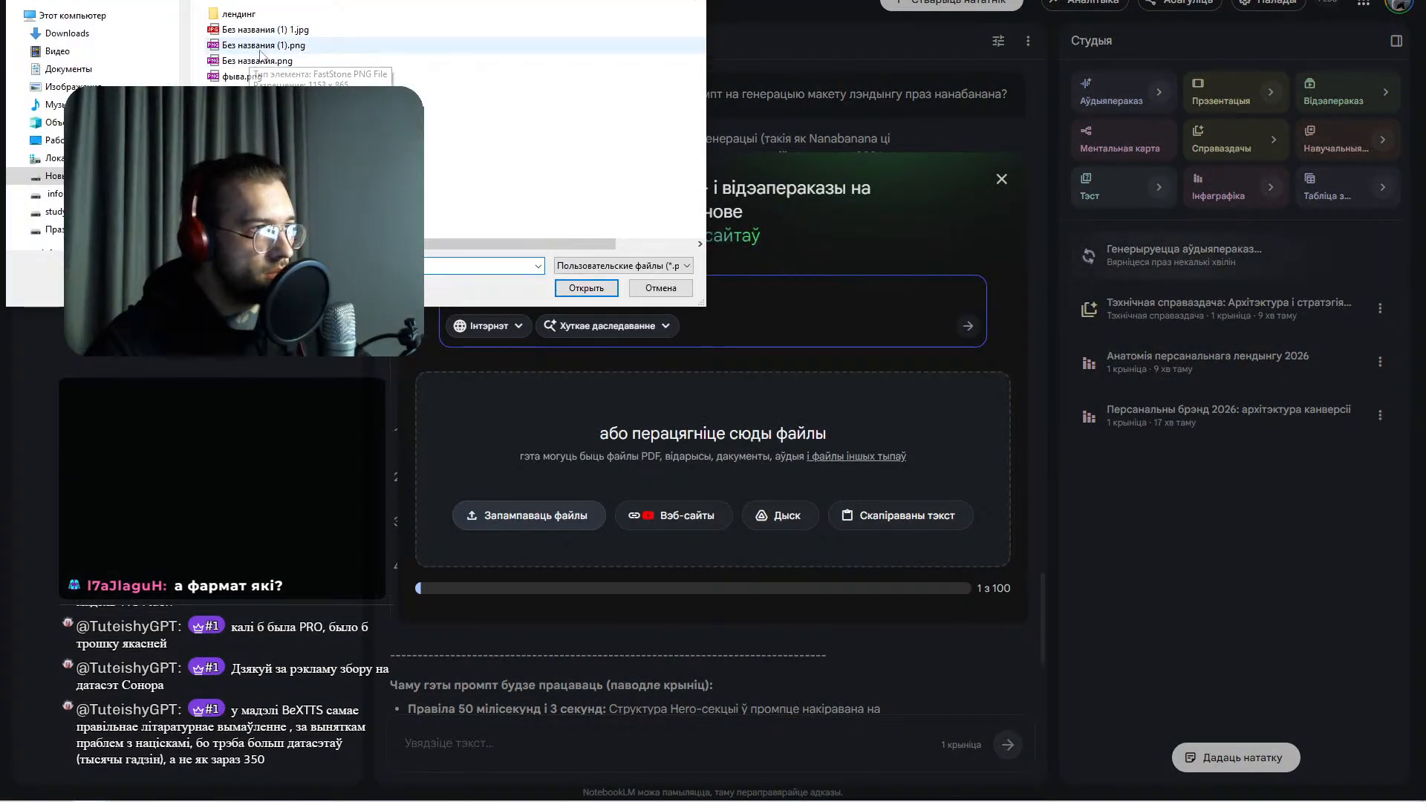
double_click(242, 76)
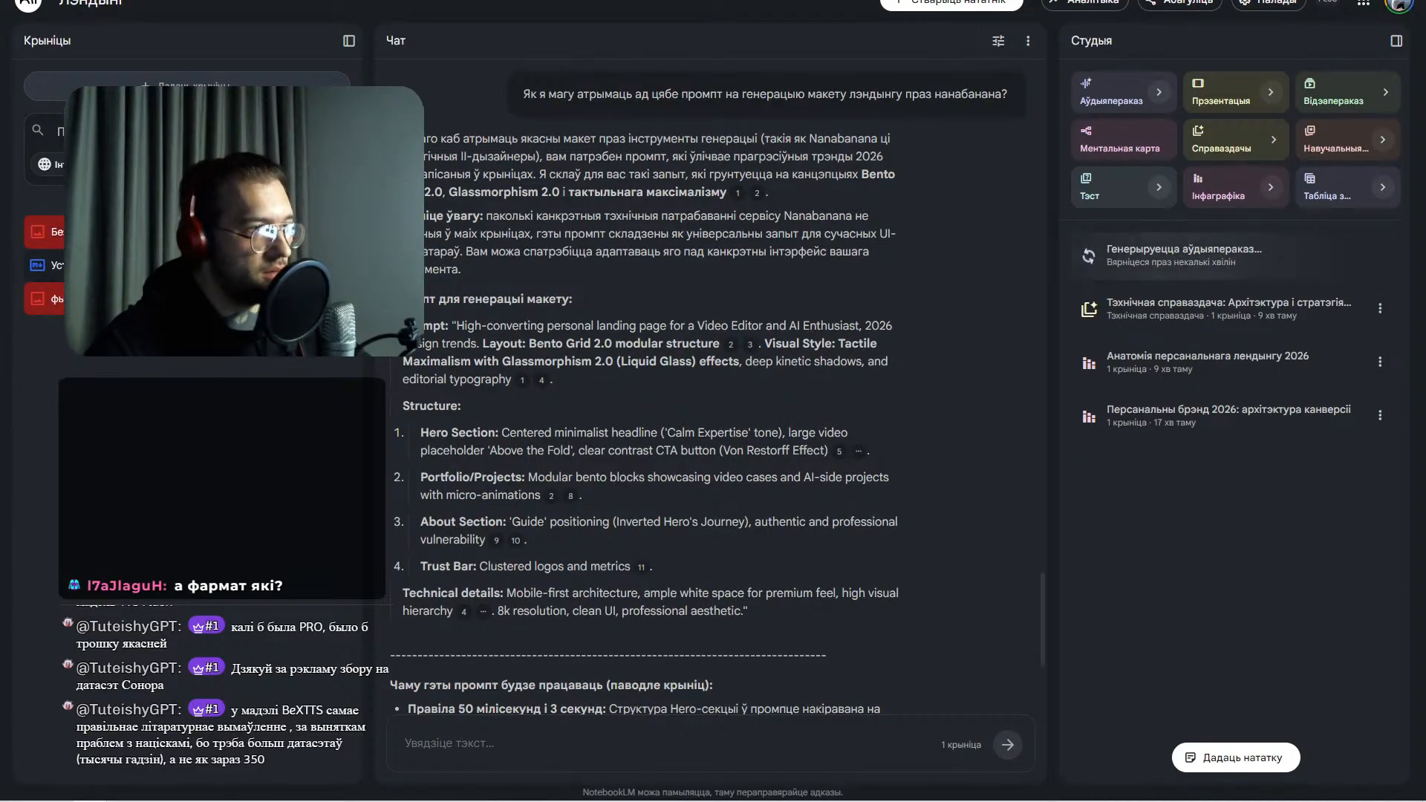
- Delete the rejected sources "Без названия (1) 1.jpg" and "фыва.png" from the notebook
click(460, 270)
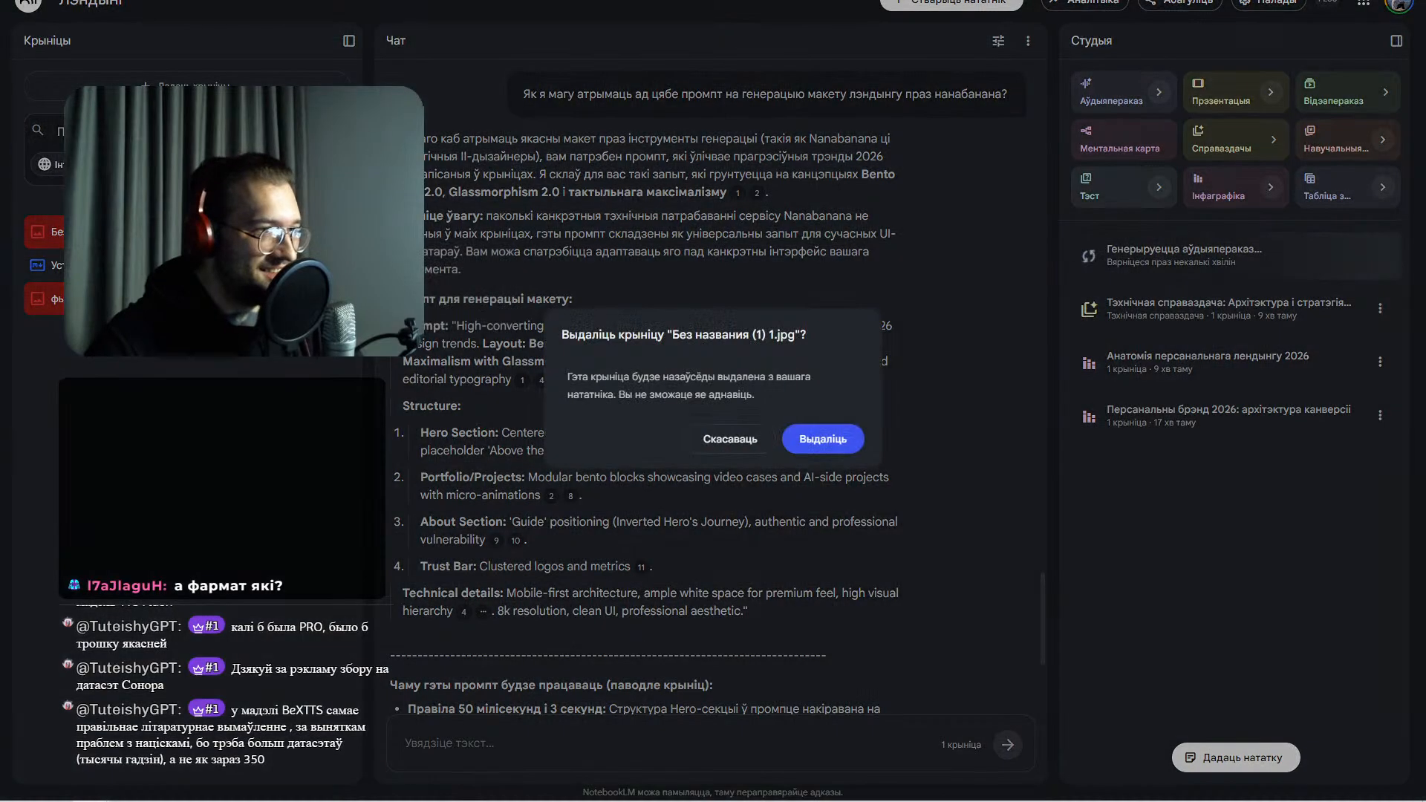
click(802, 439)
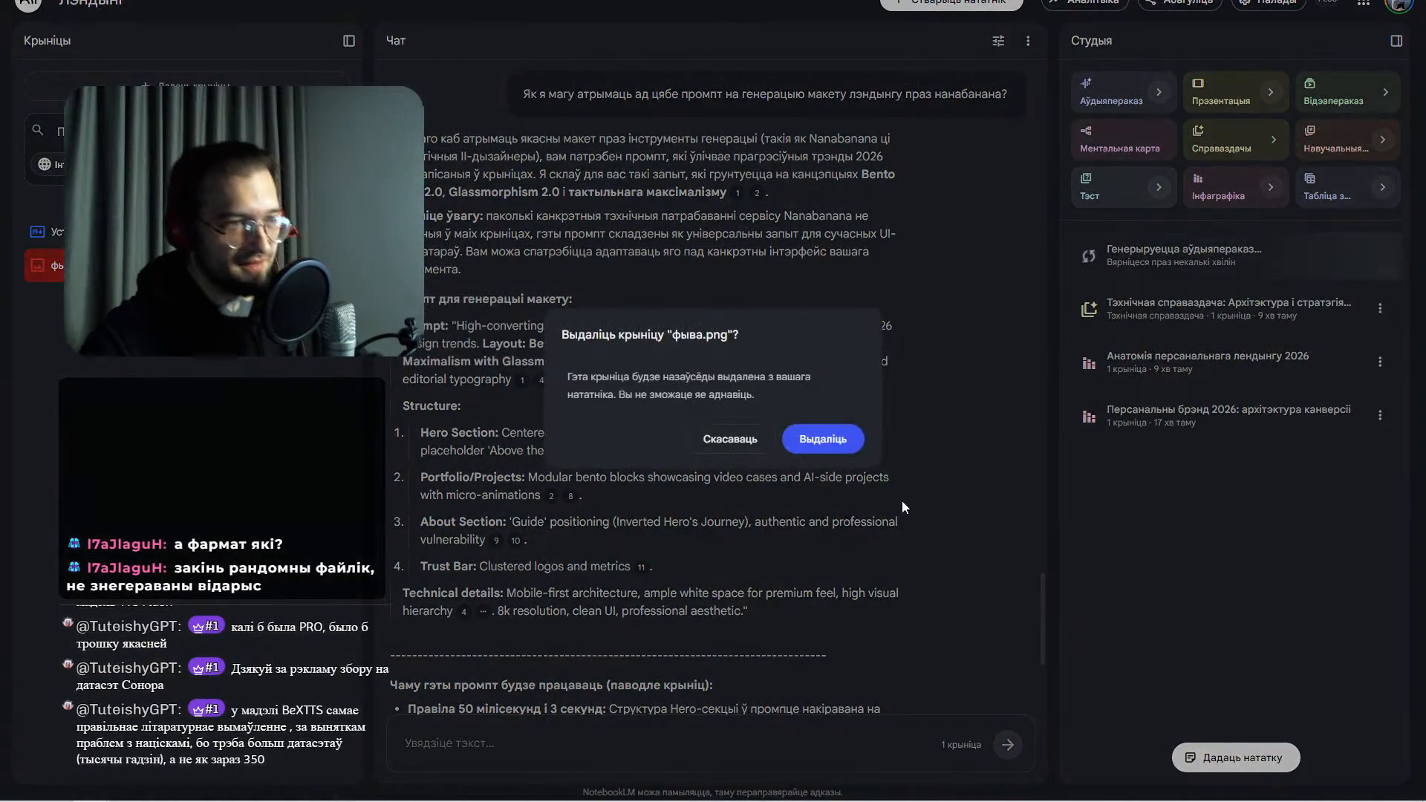
click(823, 439)
mouse_move(840, 453)
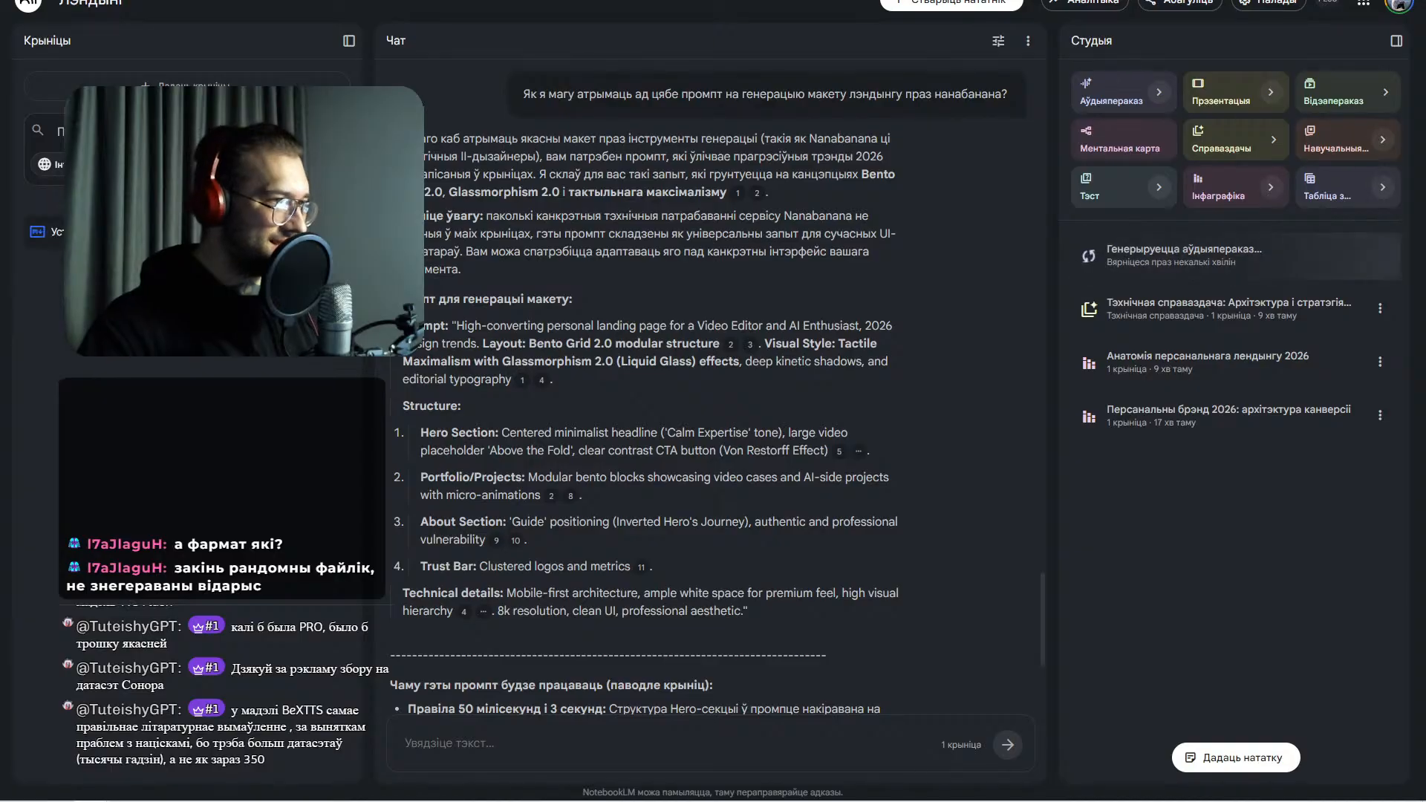
- Upload "Screenshot_4.png" from the "4 отдельных обучения" folder as a test source and remove it from the notebook again
click(195, 88)
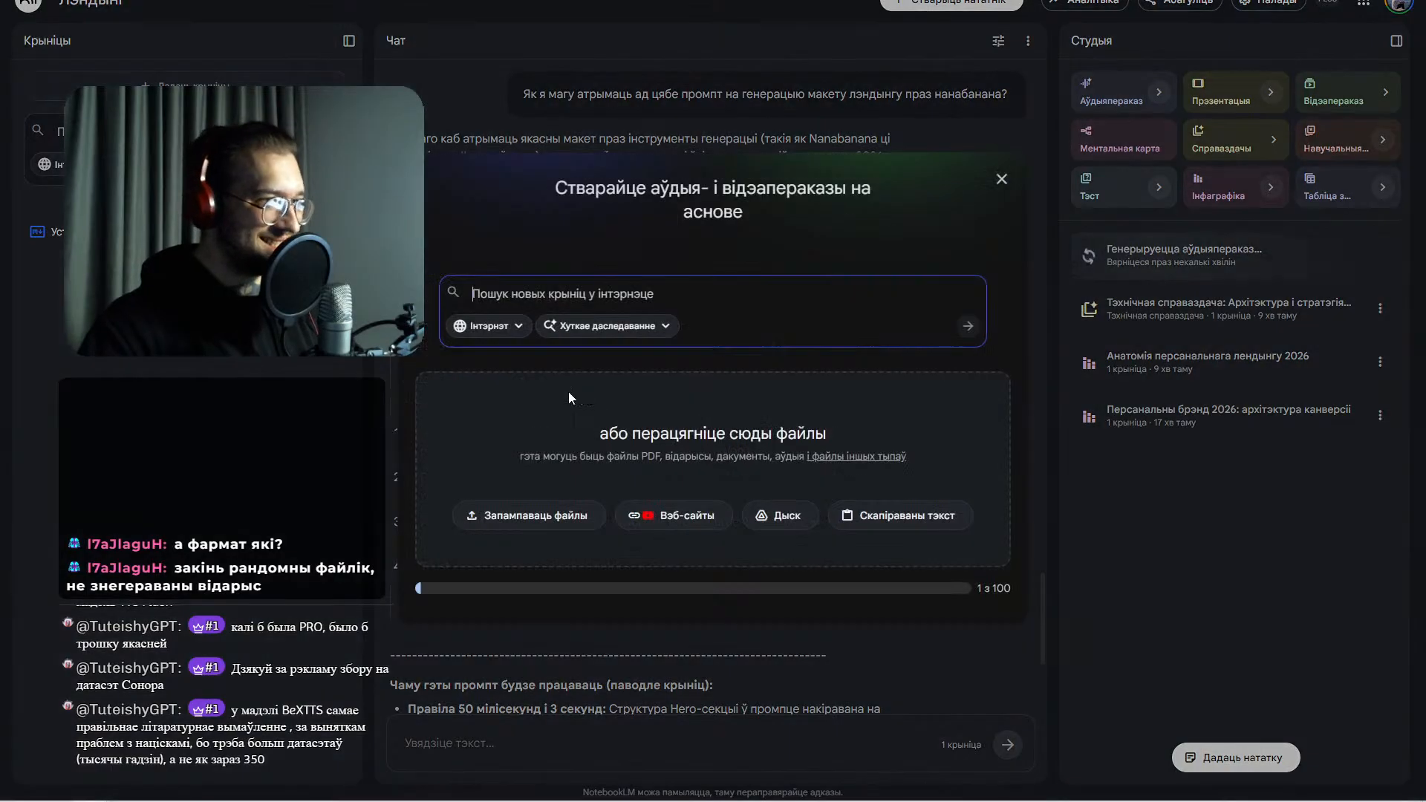
click(568, 513)
scroll(92, 60, up, 5)
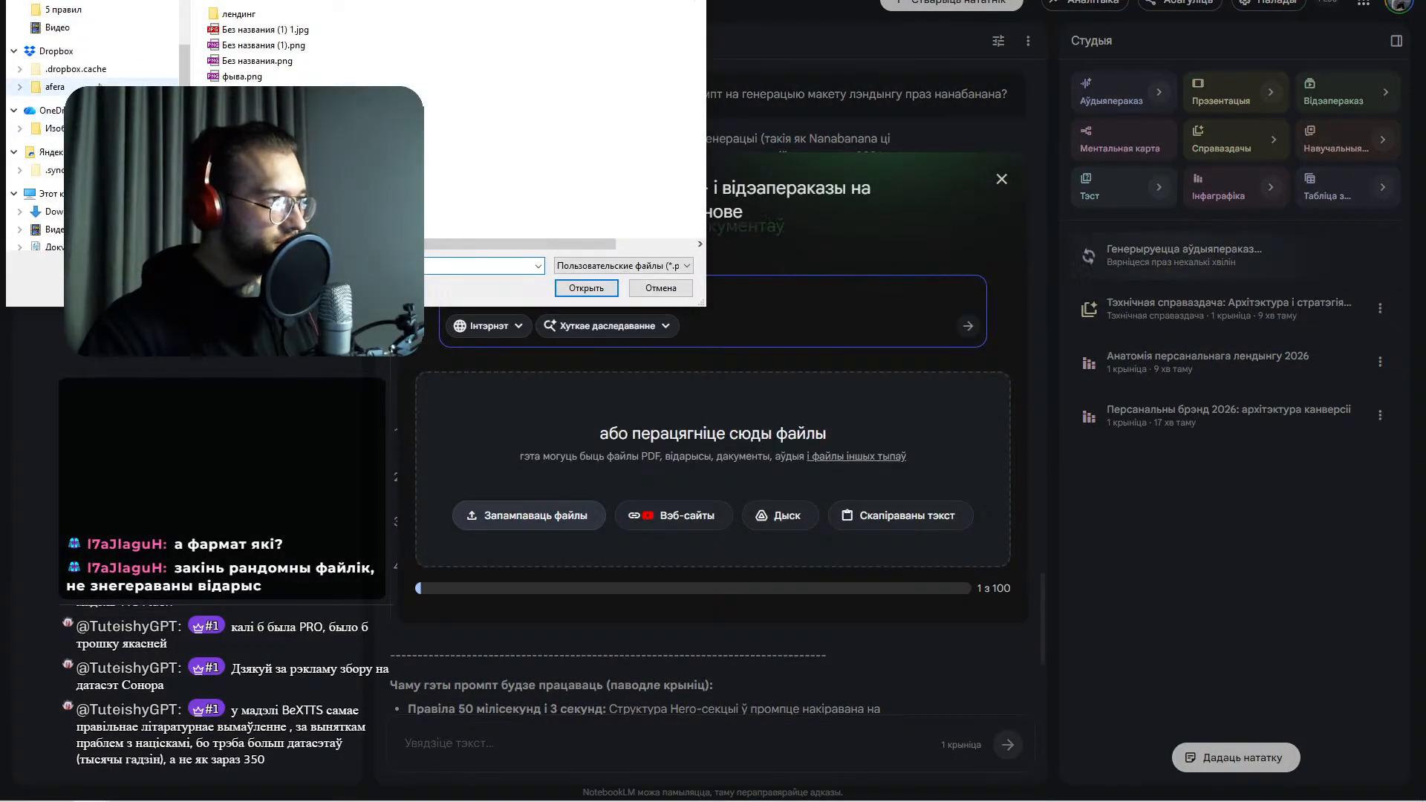
click(89, 52)
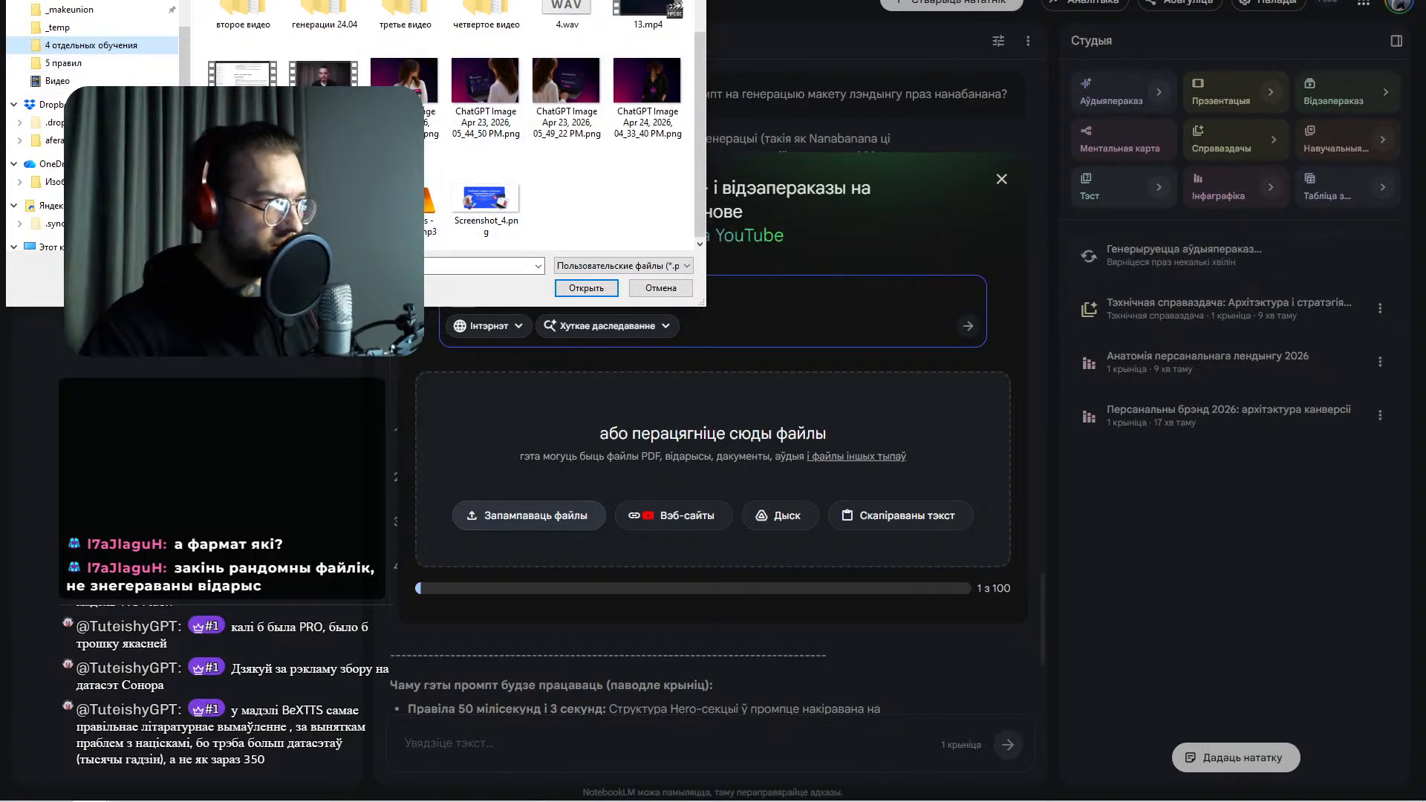
double_click(472, 189)
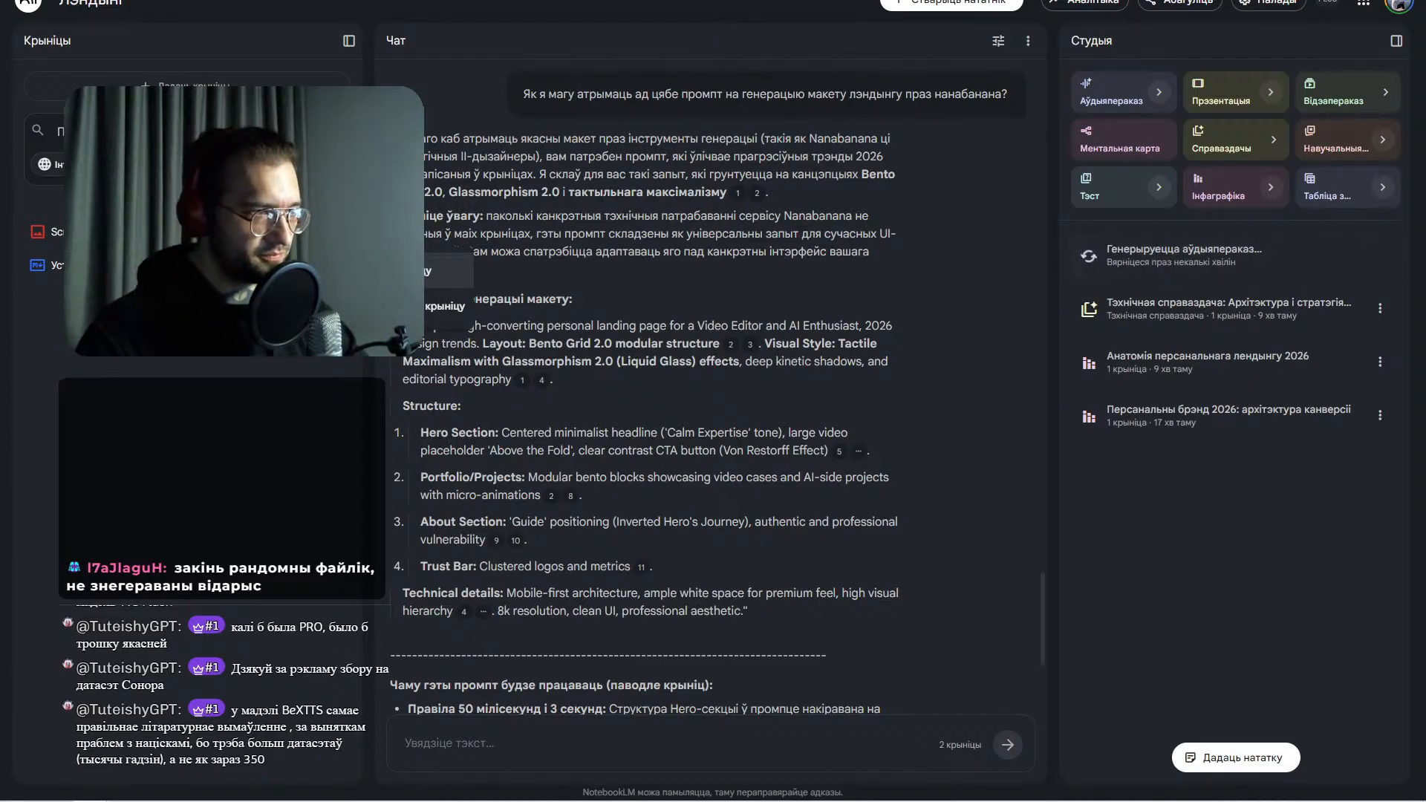
click(386, 306)
click(837, 449)
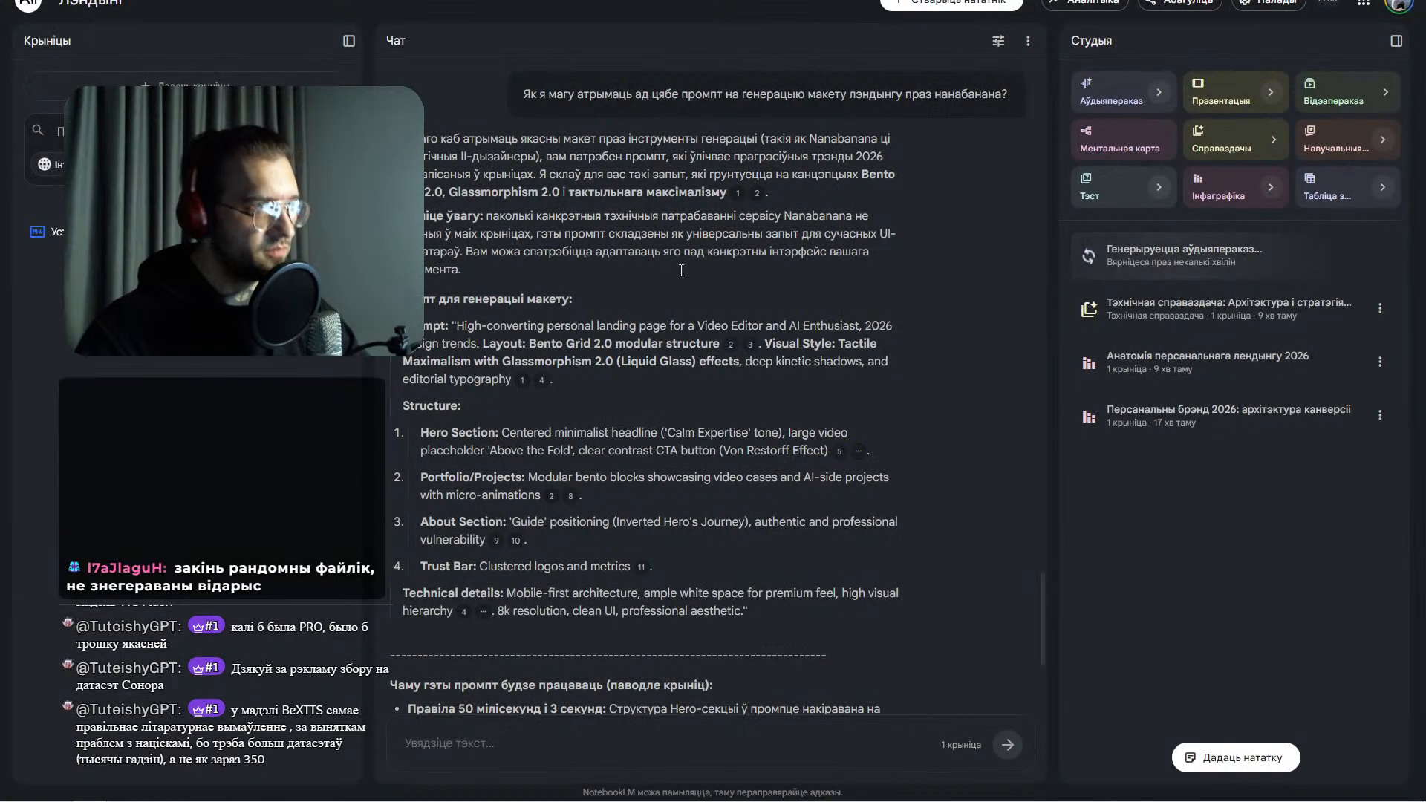
- Switch to the Flow mockup, capture the whole design with Lightshot, and save it as "Screenshot_1.png" beside the other mockup images
click(595, 0)
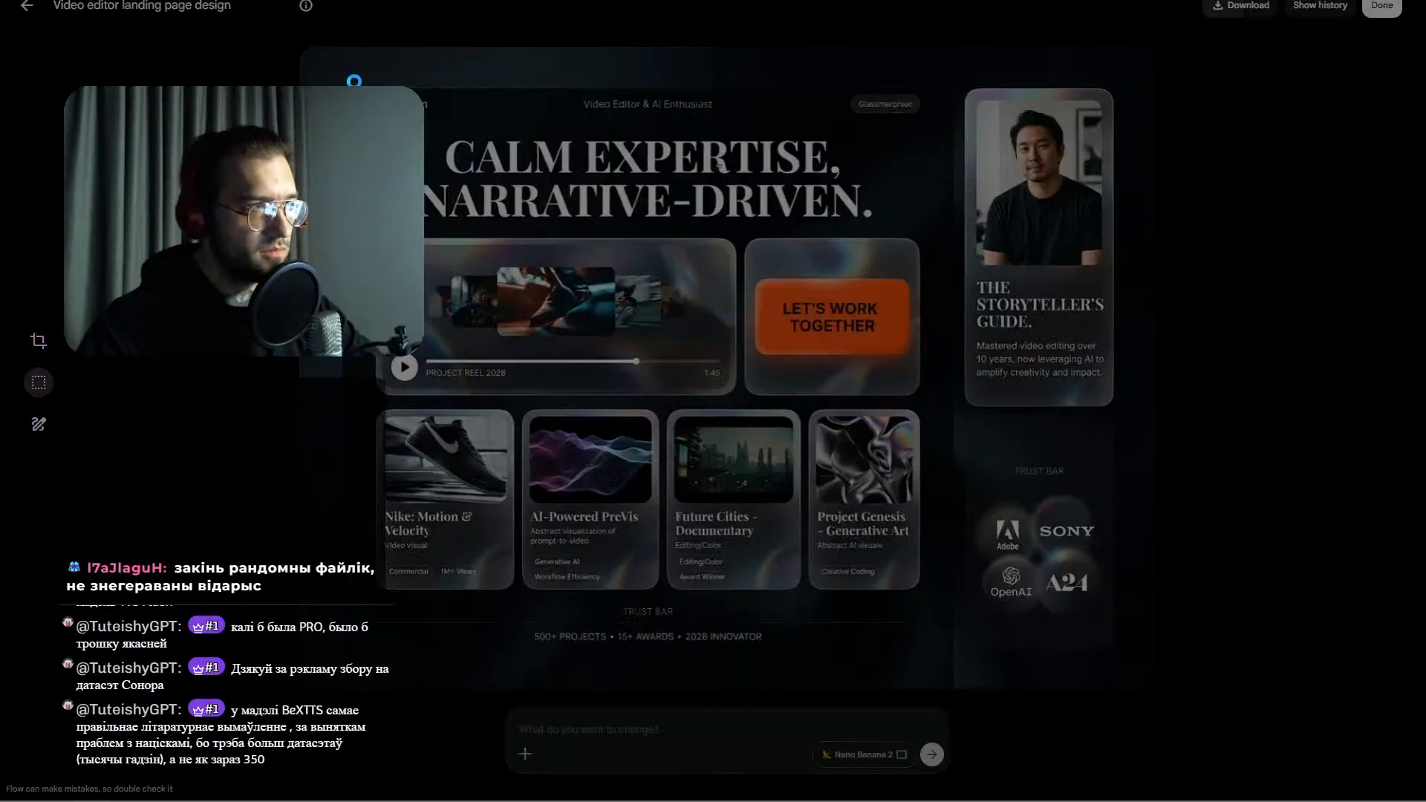
drag(305, 47, 1143, 678)
click(1115, 694)
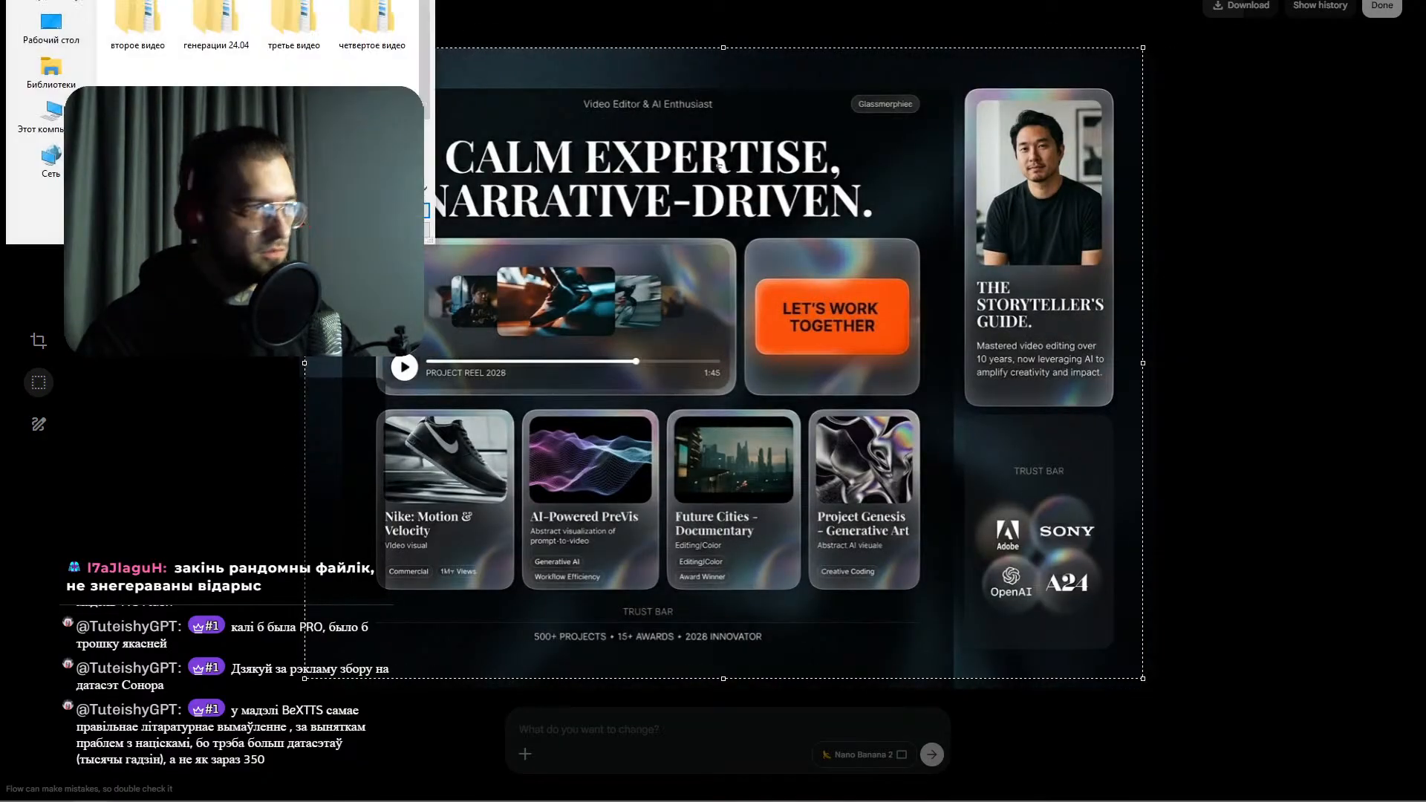
scroll(163, 55, down, 5)
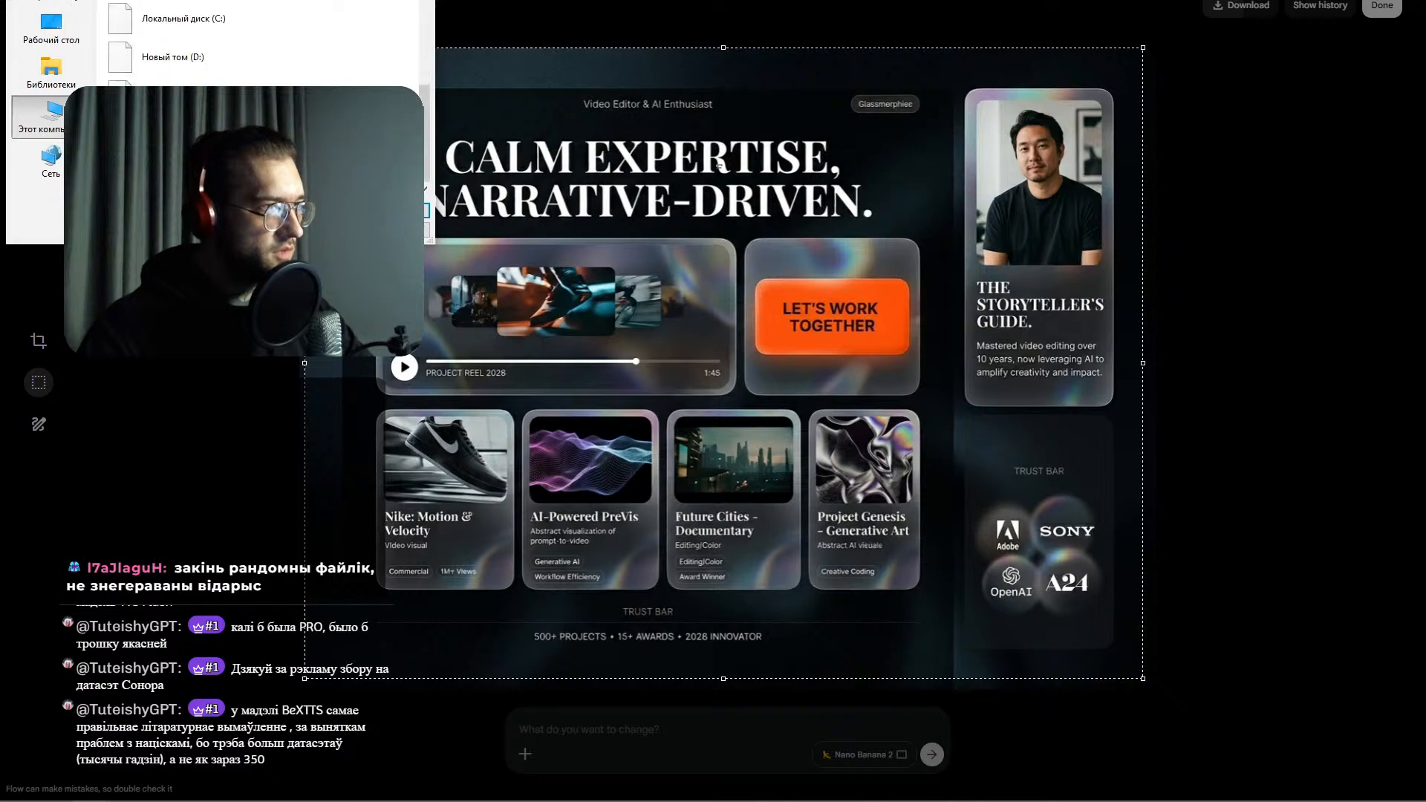
double_click(164, 58)
double_click(158, 10)
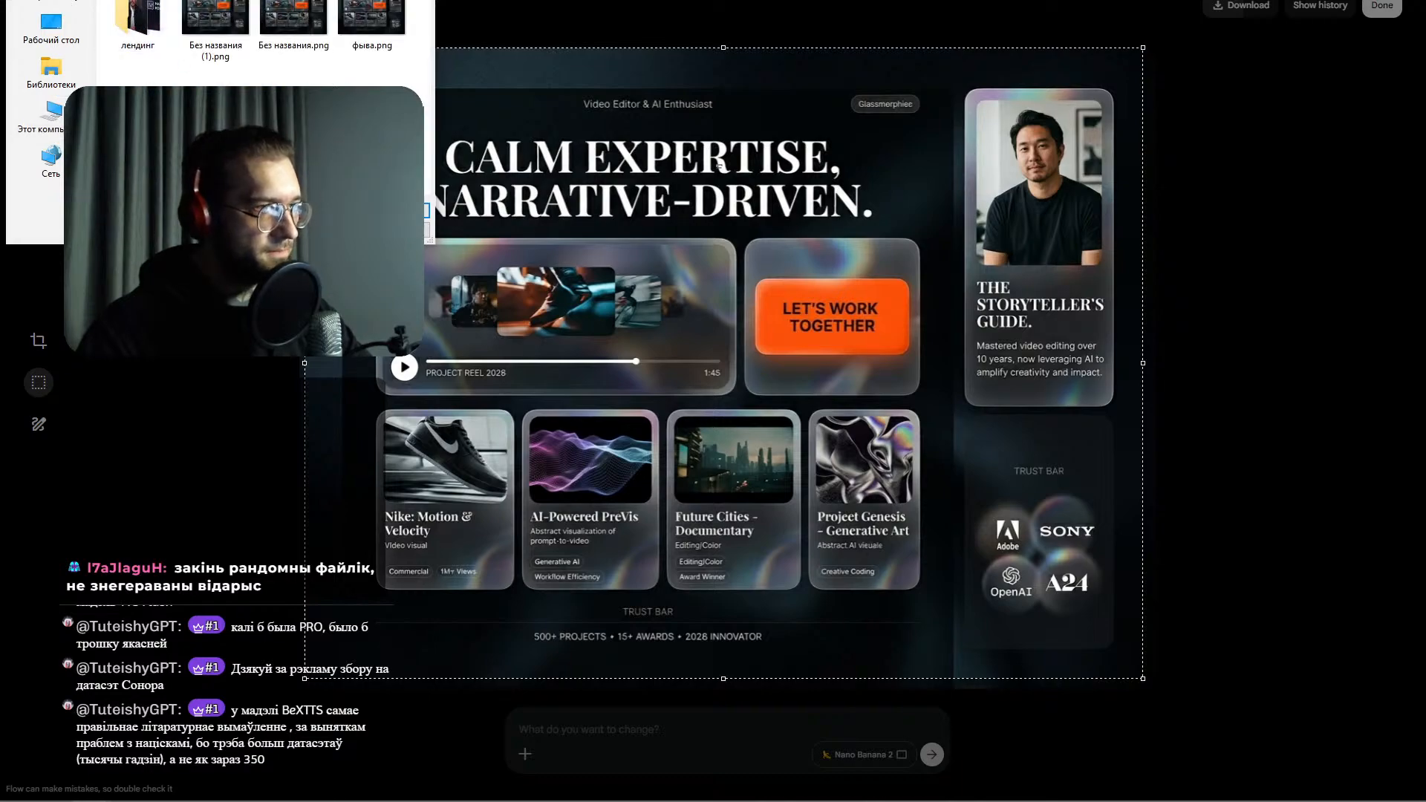
click(398, 211)
- Return to NotebookLM and try to upload "Screenshot_1.png" from the _temp folder as a notebook source
key(ctrl+Tab)
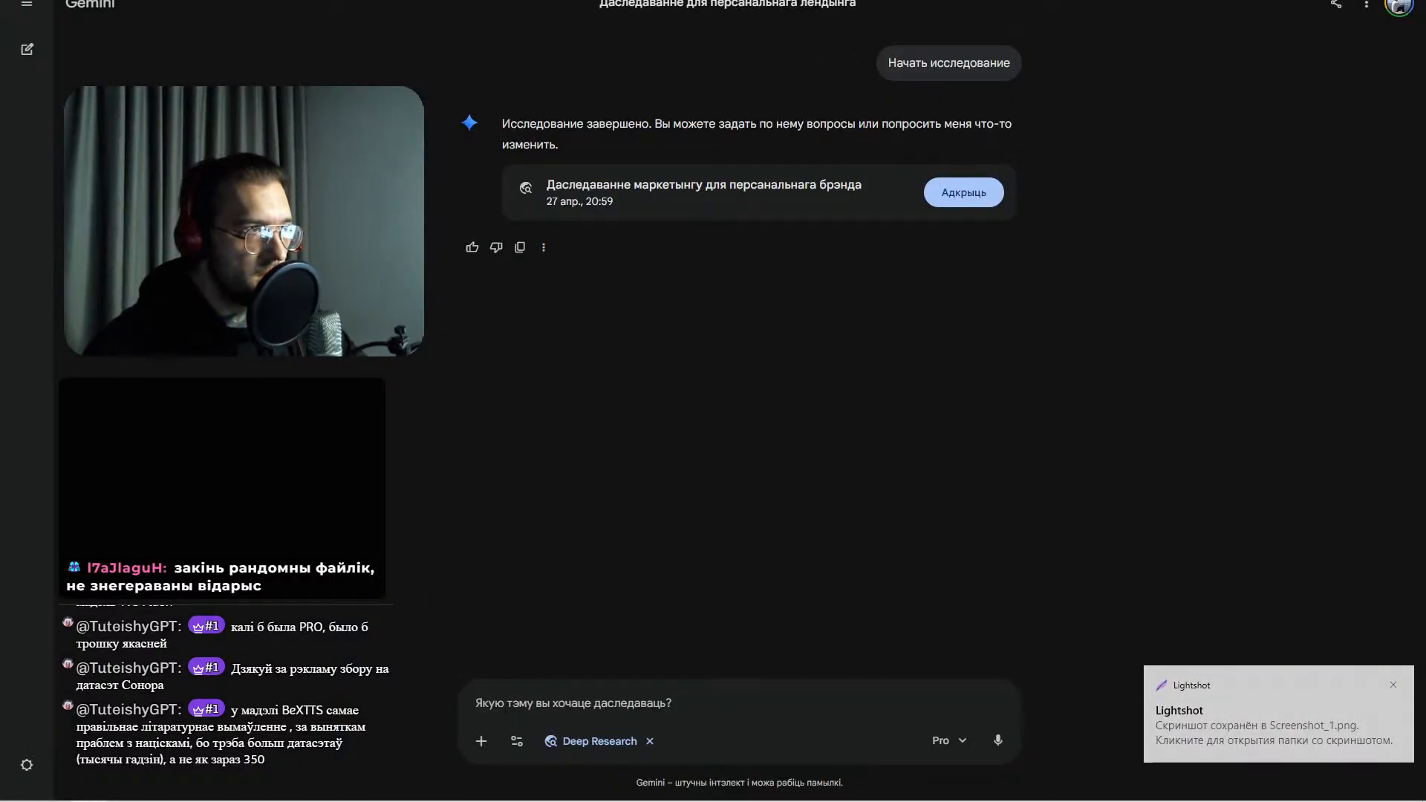
key(ctrl+Tab)
click(186, 85)
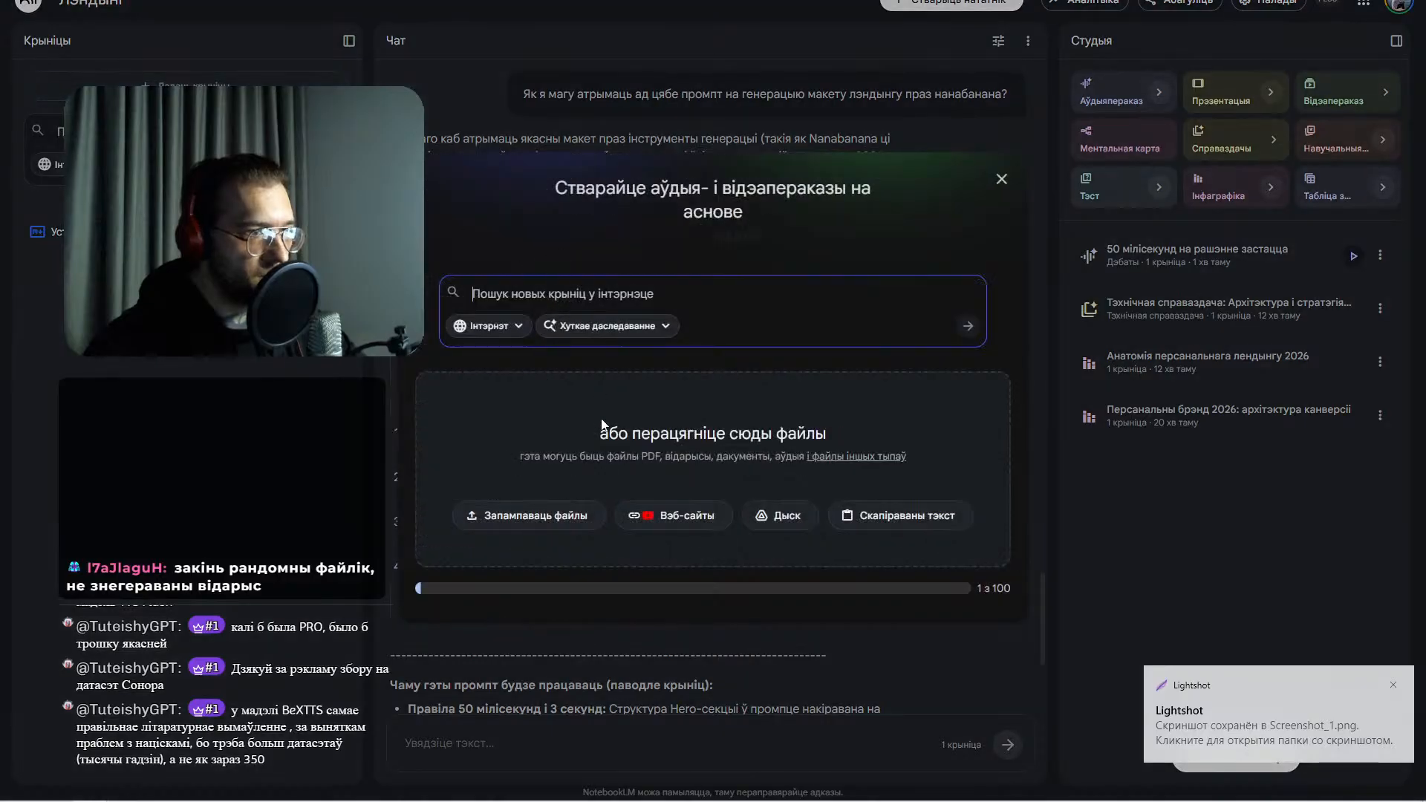
click(487, 321)
click(614, 293)
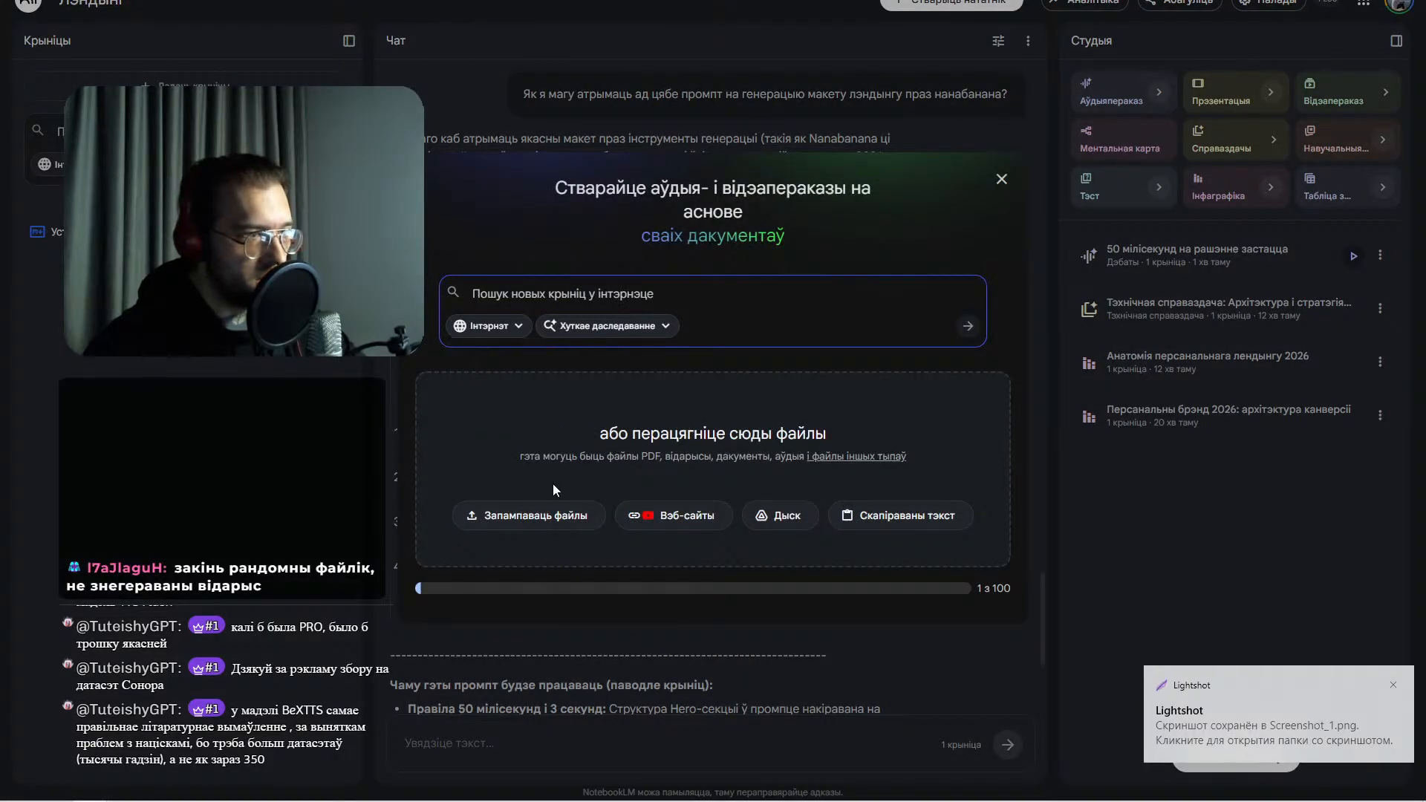
click(533, 515)
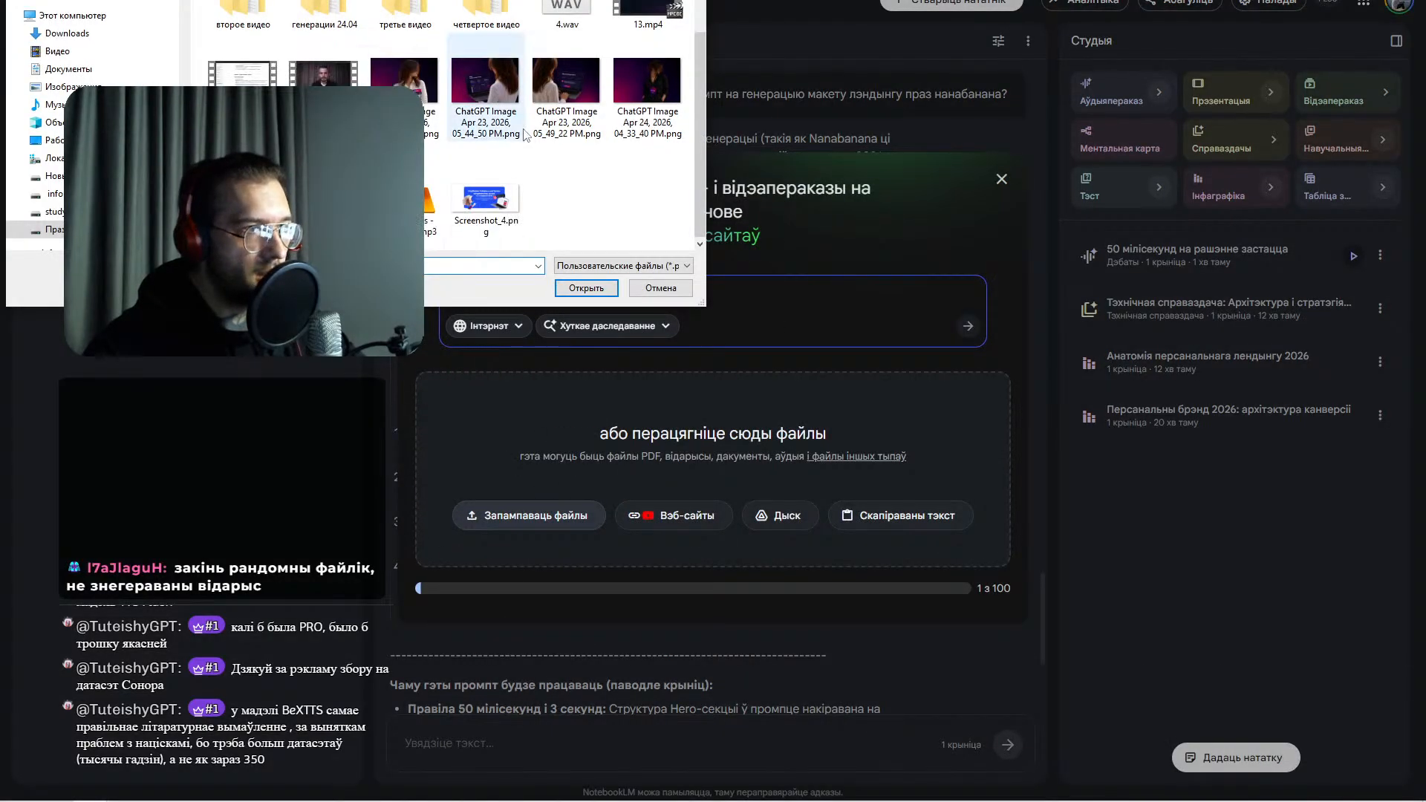
scroll(87, 49, up, 3)
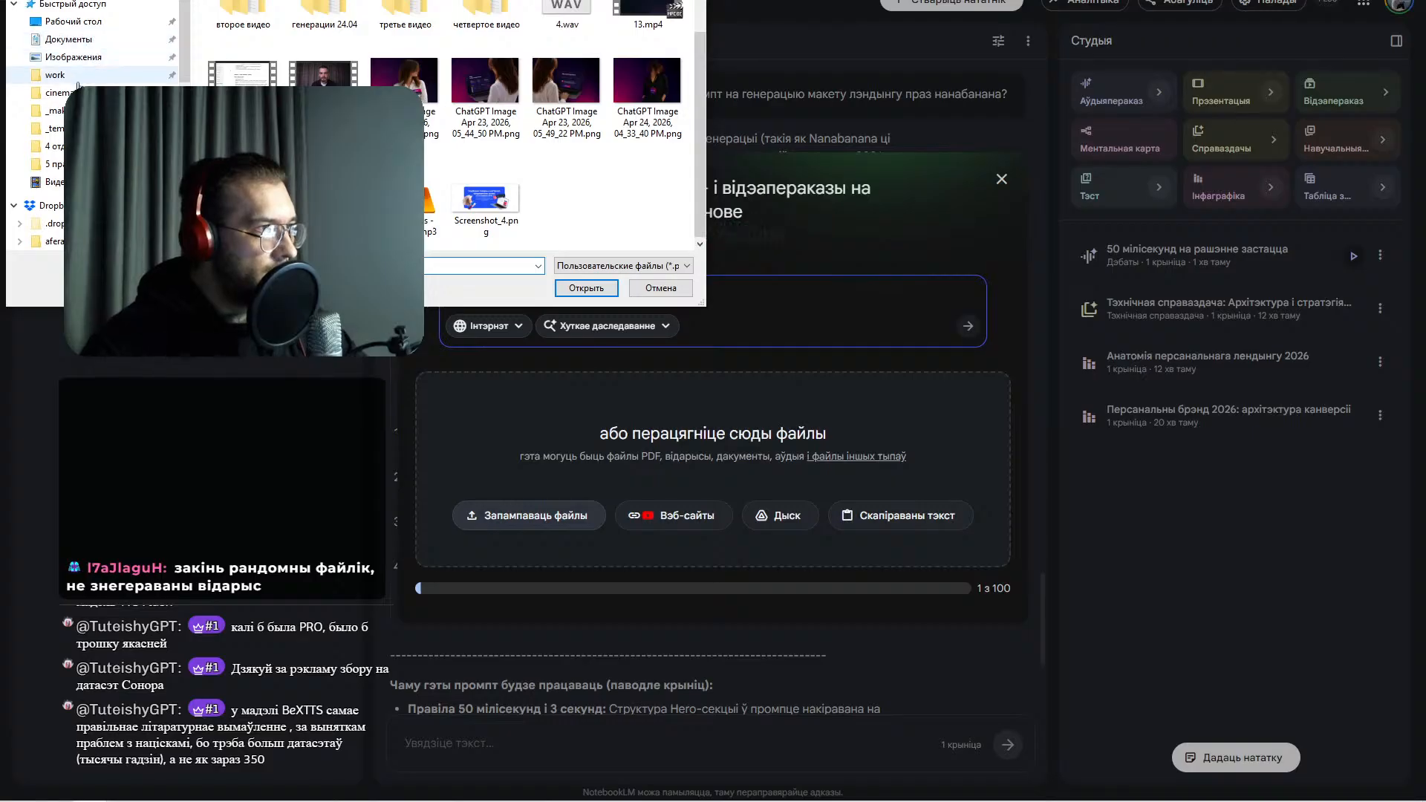
click(54, 128)
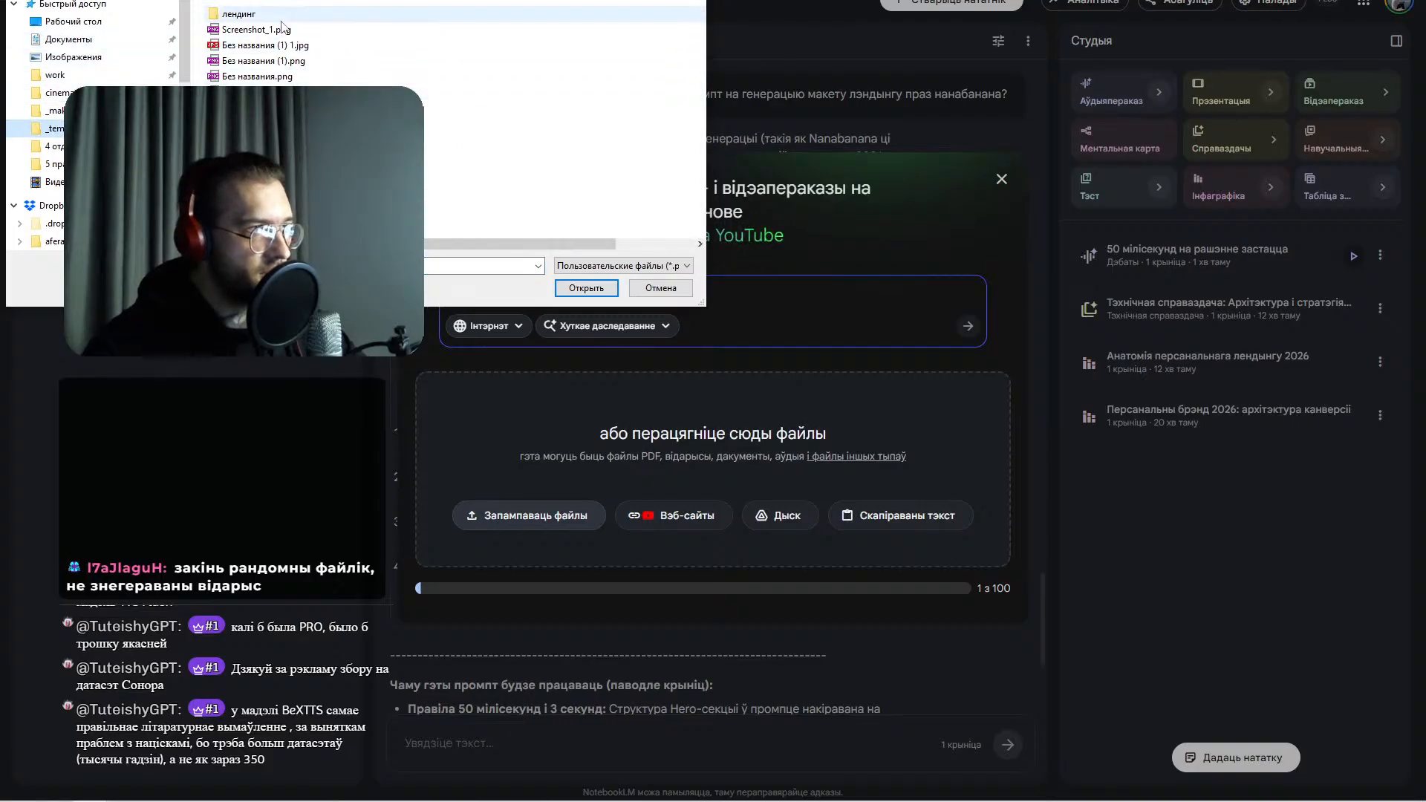
double_click(256, 45)
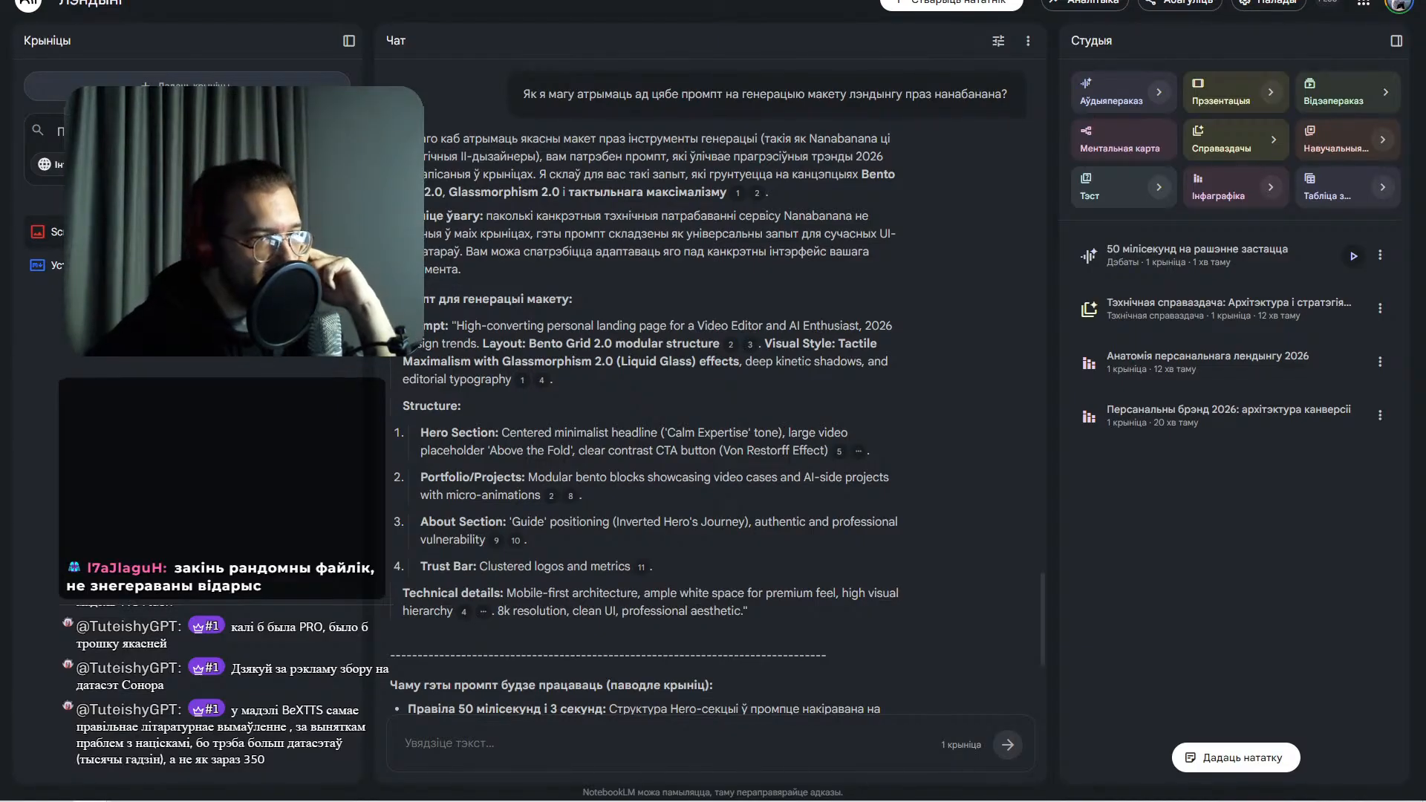
- Delete the rejected "Screenshot_1.png" source from the notebook
click(324, 232)
click(446, 271)
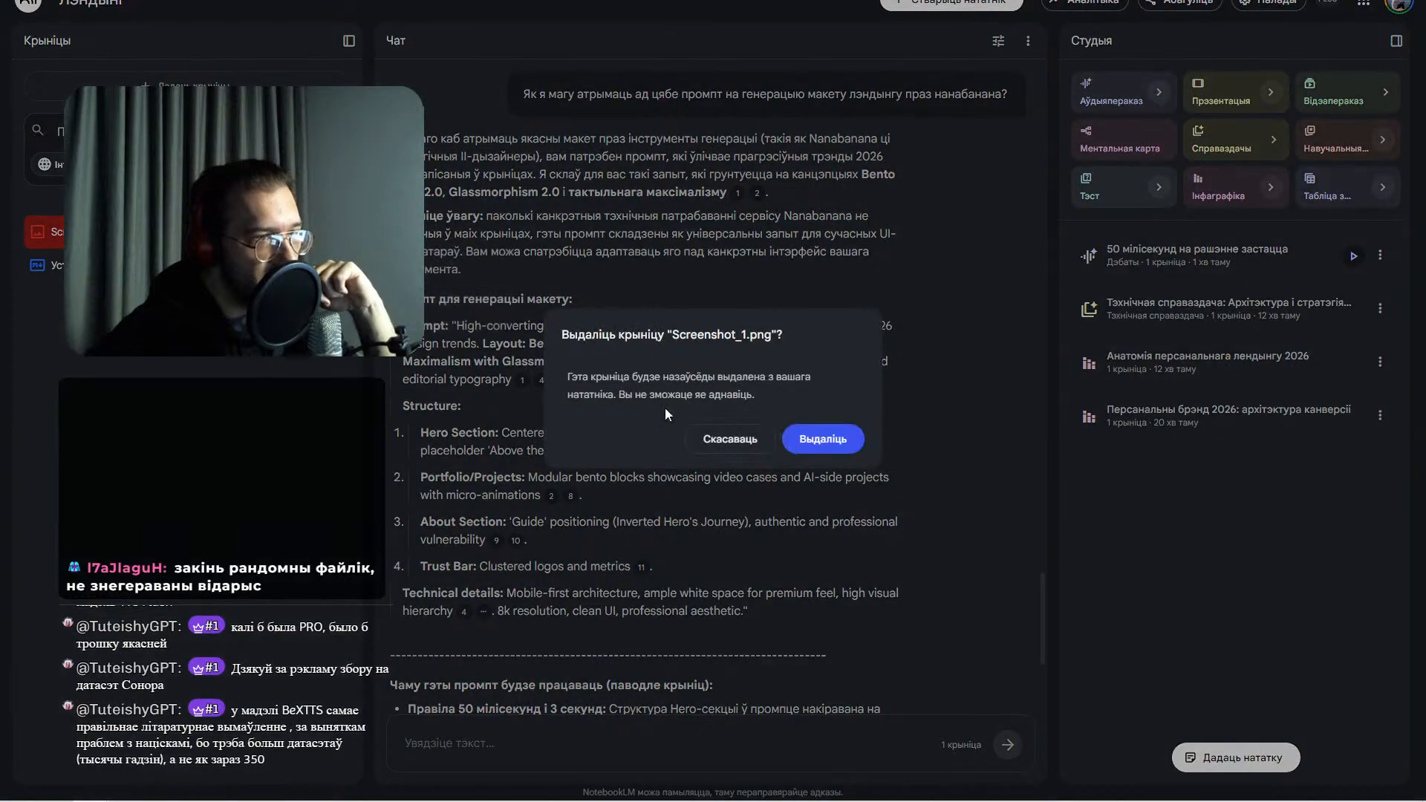
click(839, 448)
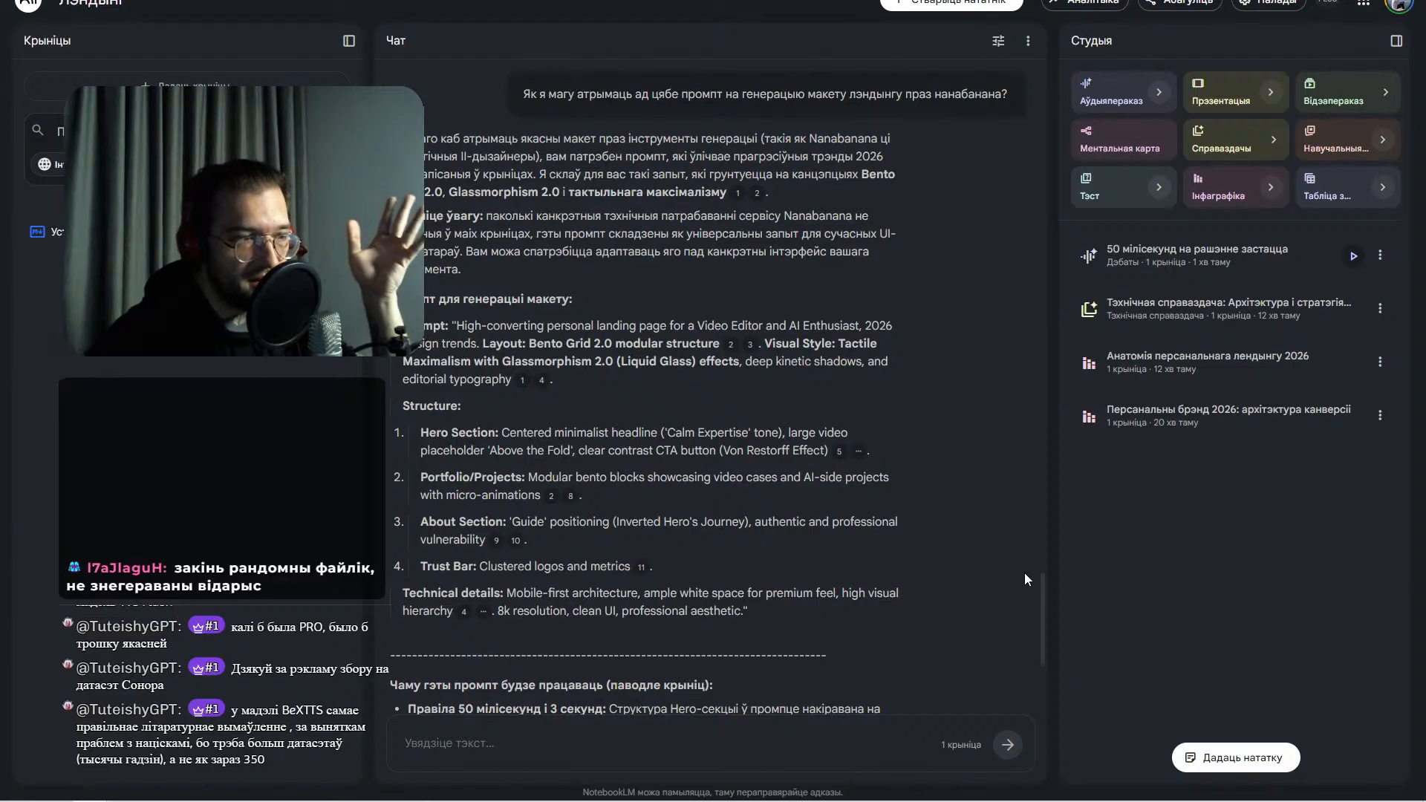
- Check the mockup in Flow, and return to NotebookLM to listen to the opening of the "50 мілісекунд на рашэнне застацца" audio debate
click(512, 2)
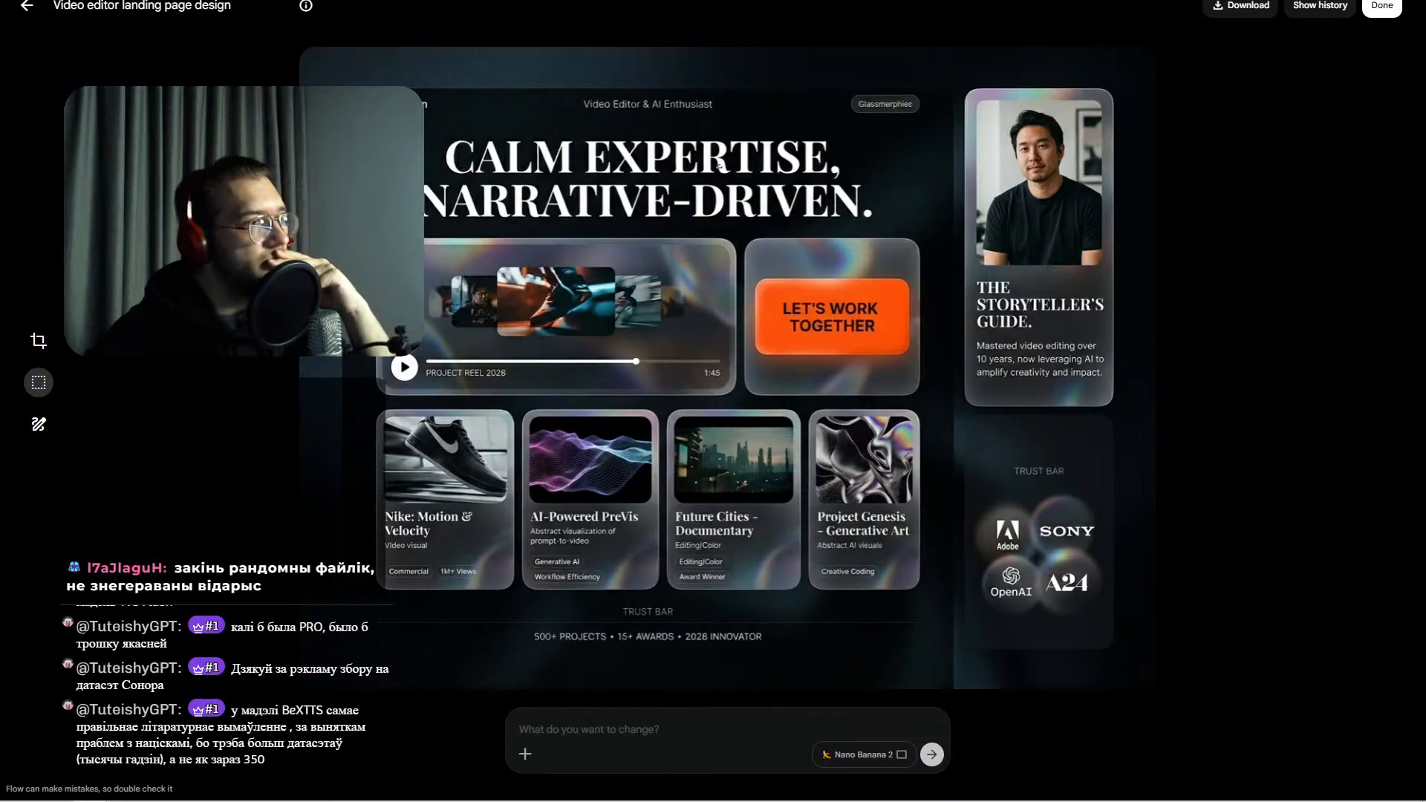
click(654, 2)
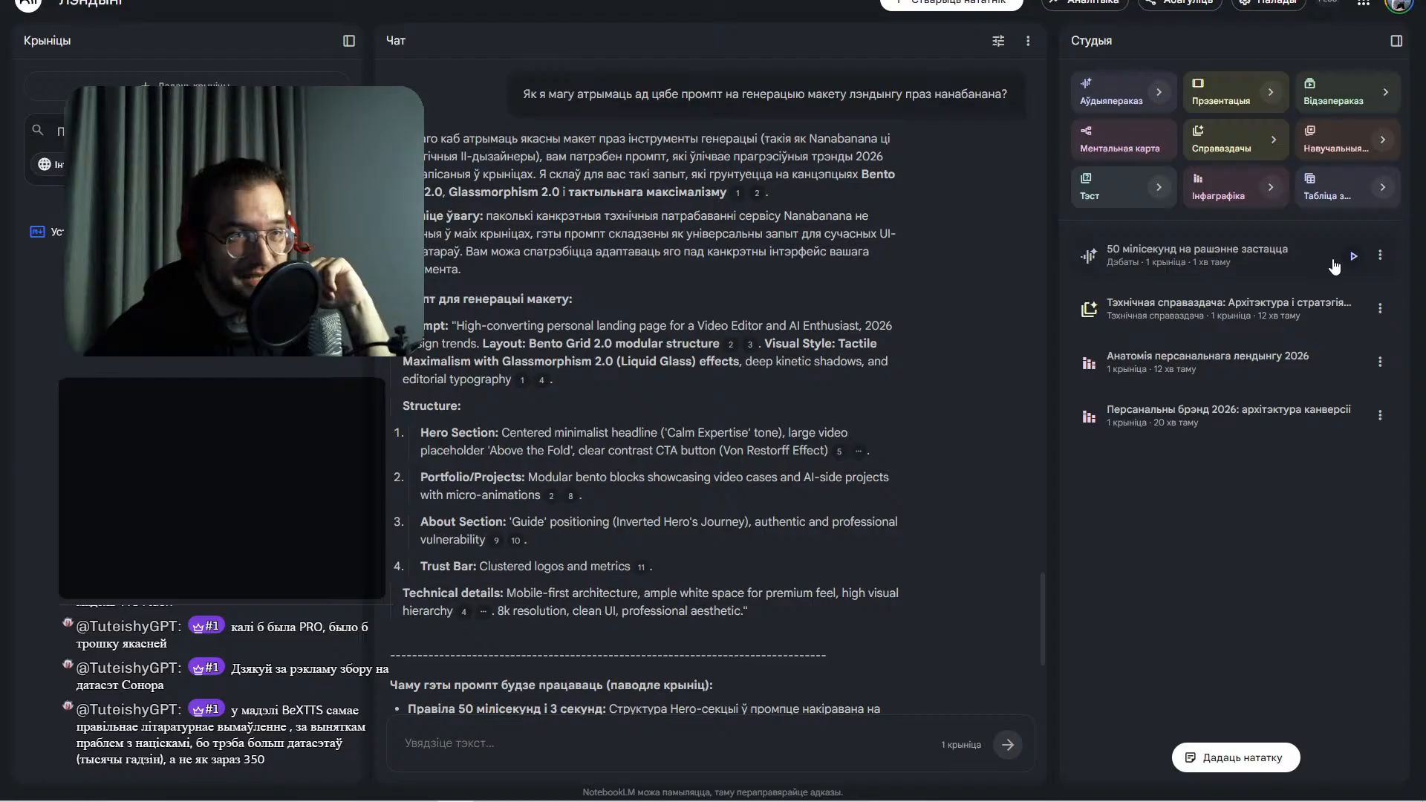
click(1354, 255)
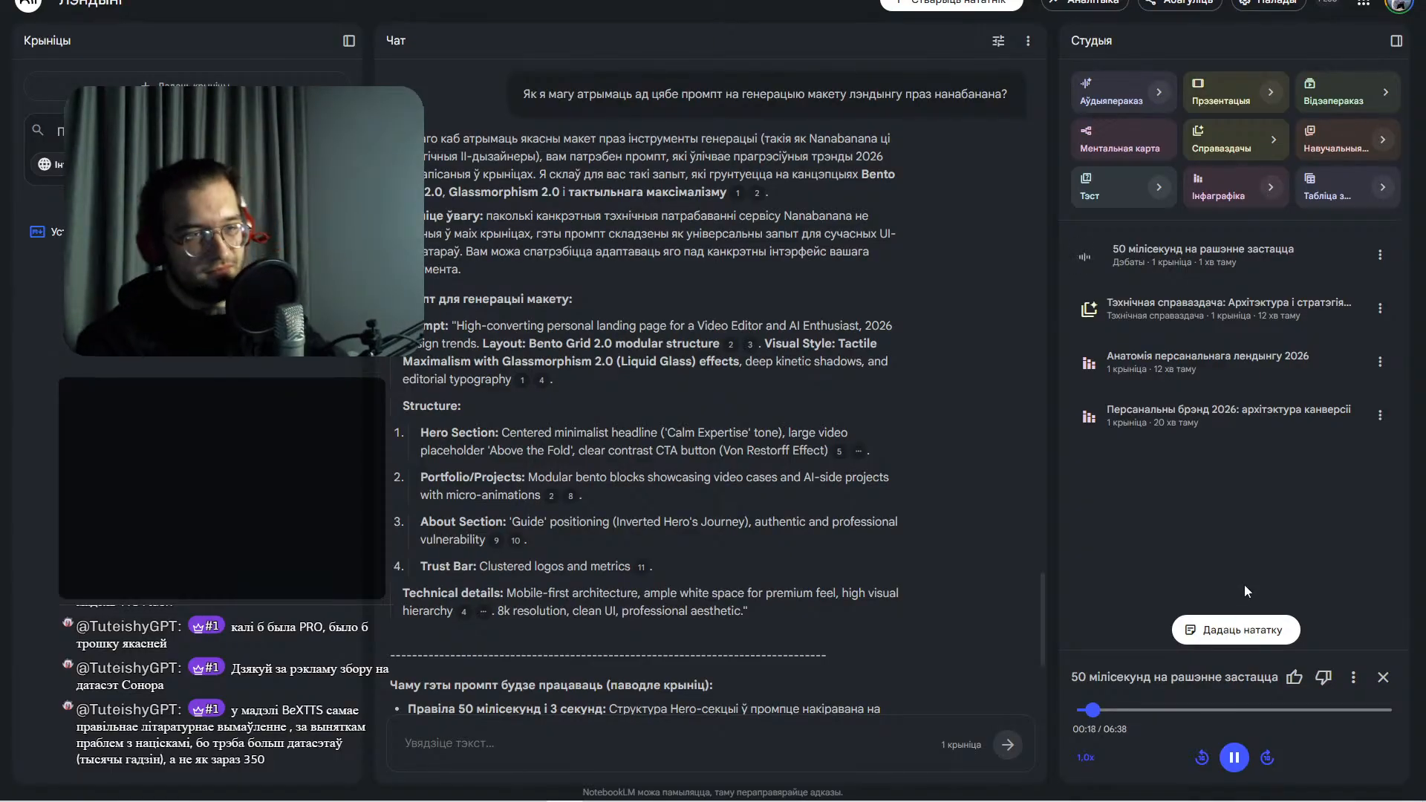
click(1233, 758)
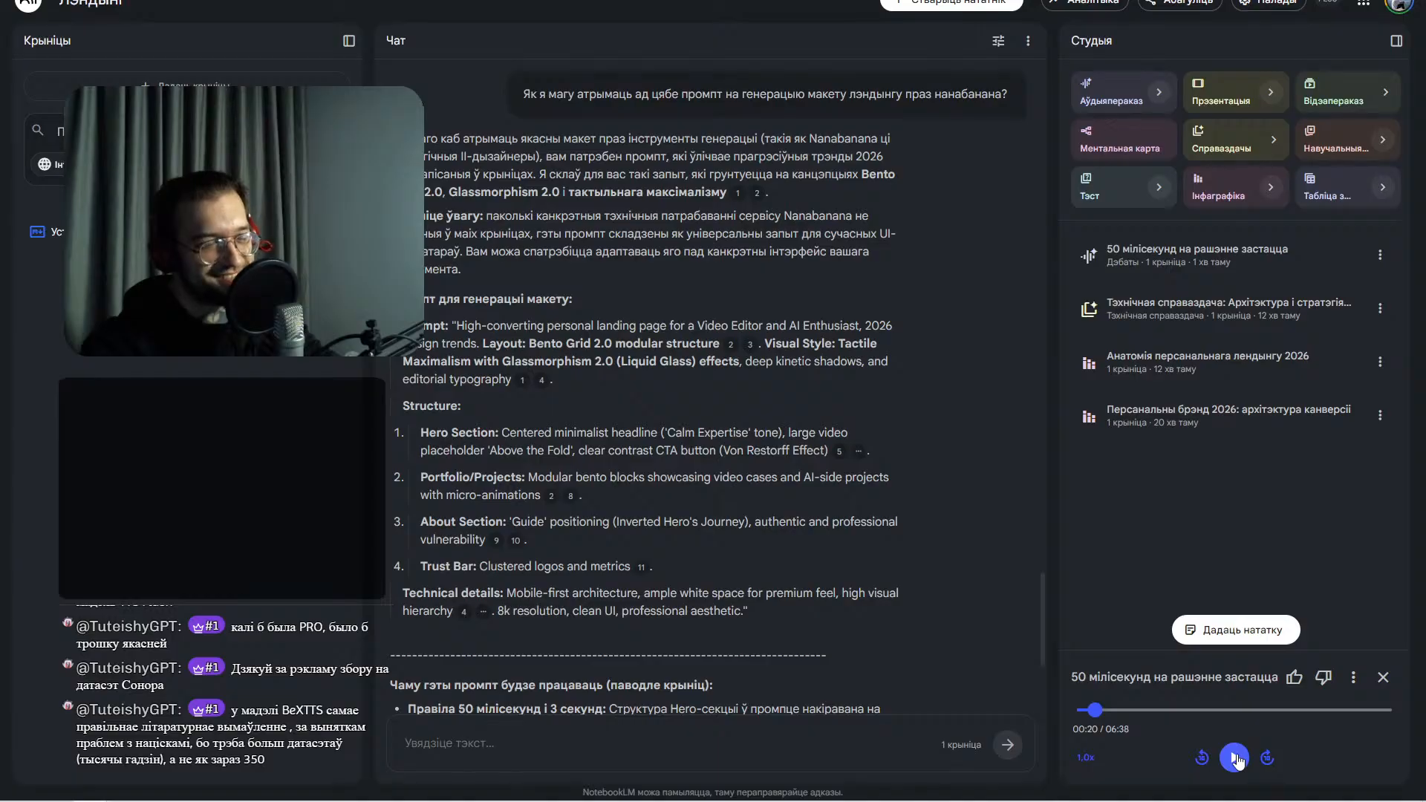
click(1235, 757)
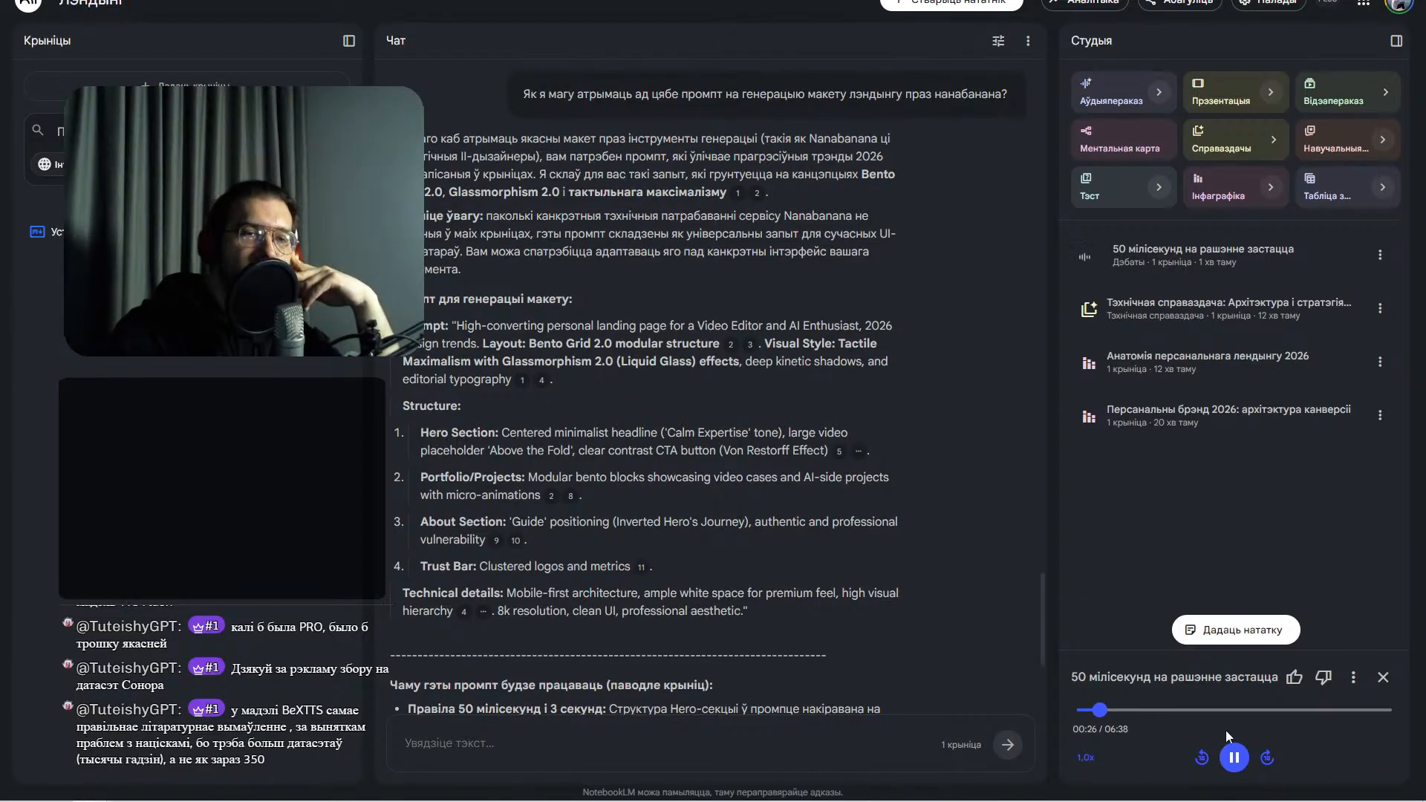
click(1235, 758)
- Check the audio overview's customization options, and continue listening to the debate at 1.8x playback speed
click(1159, 92)
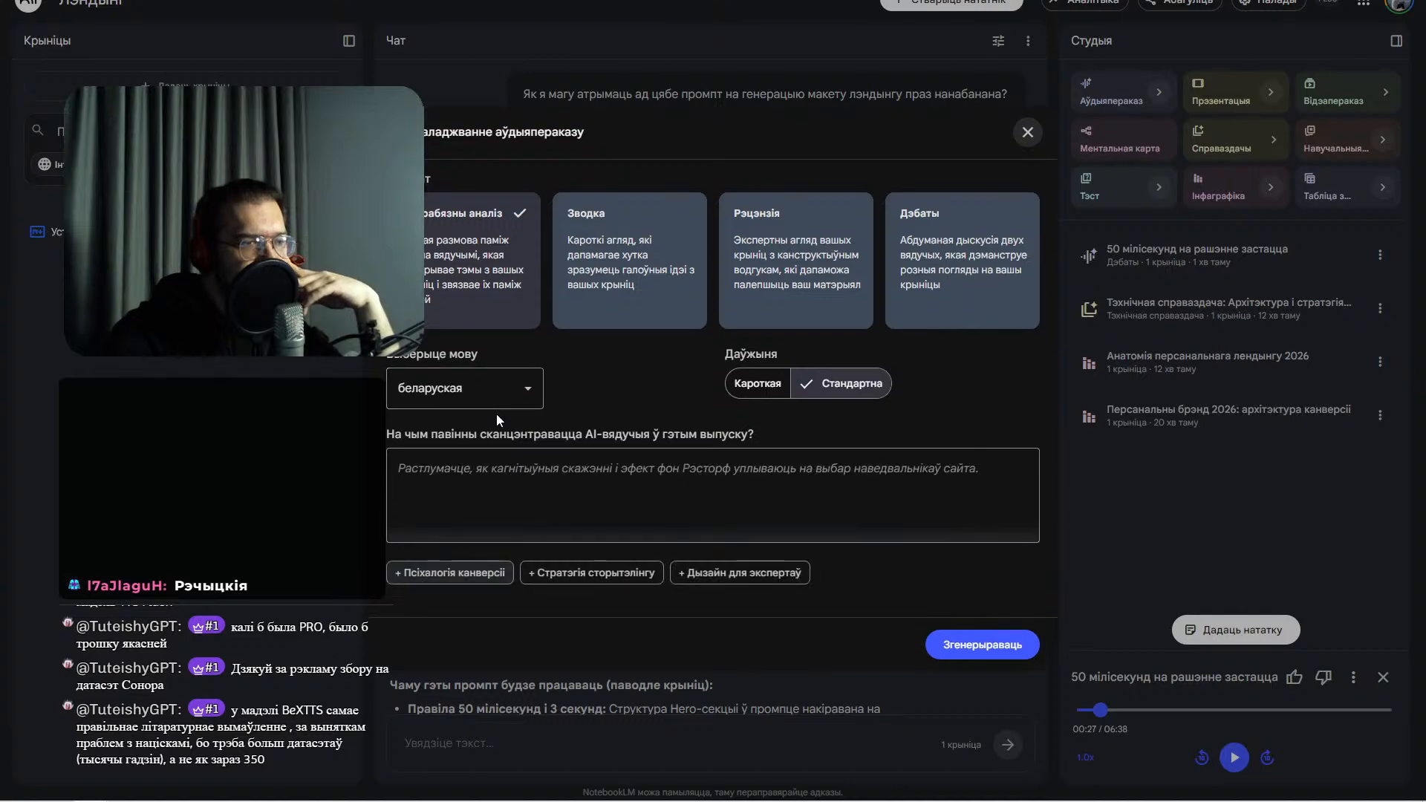
click(1028, 132)
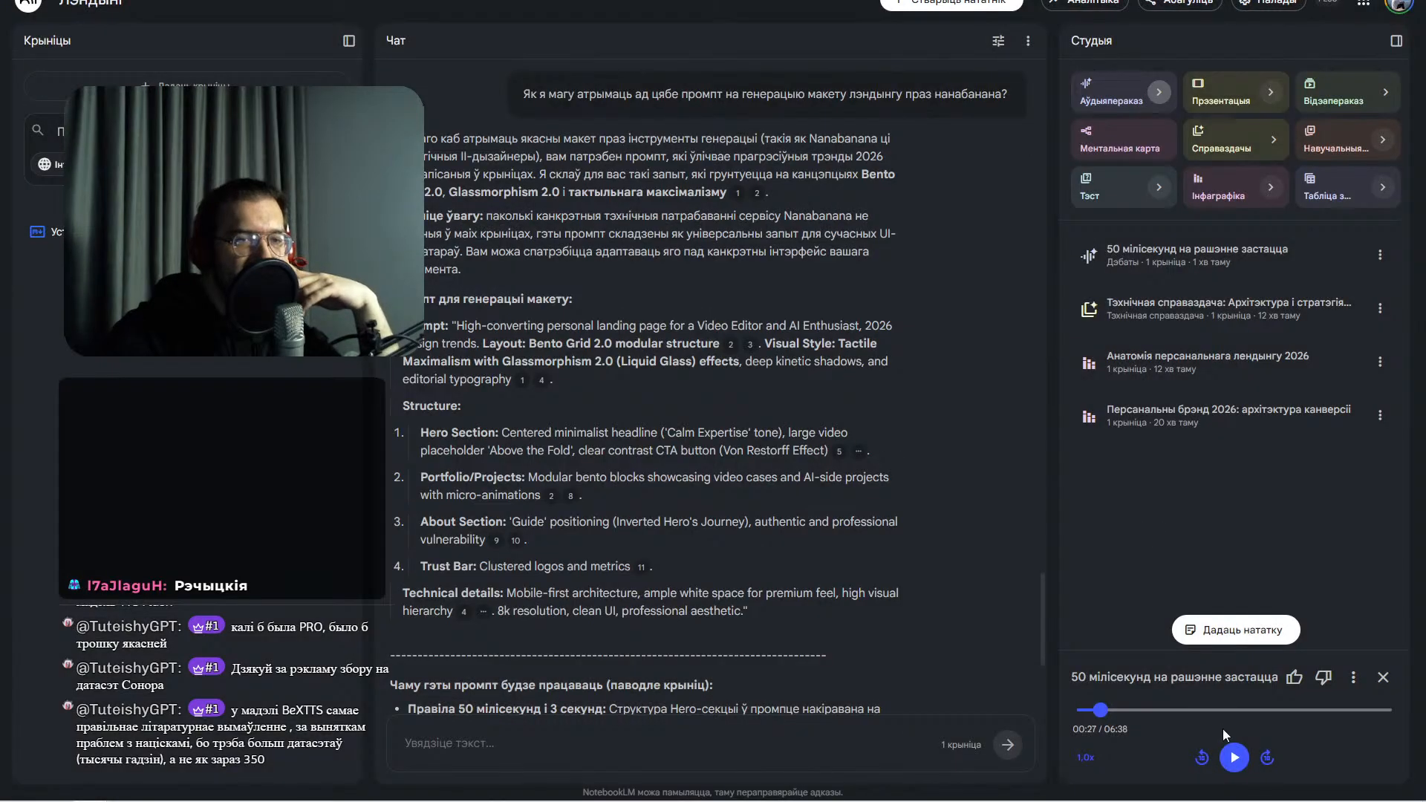
click(1234, 758)
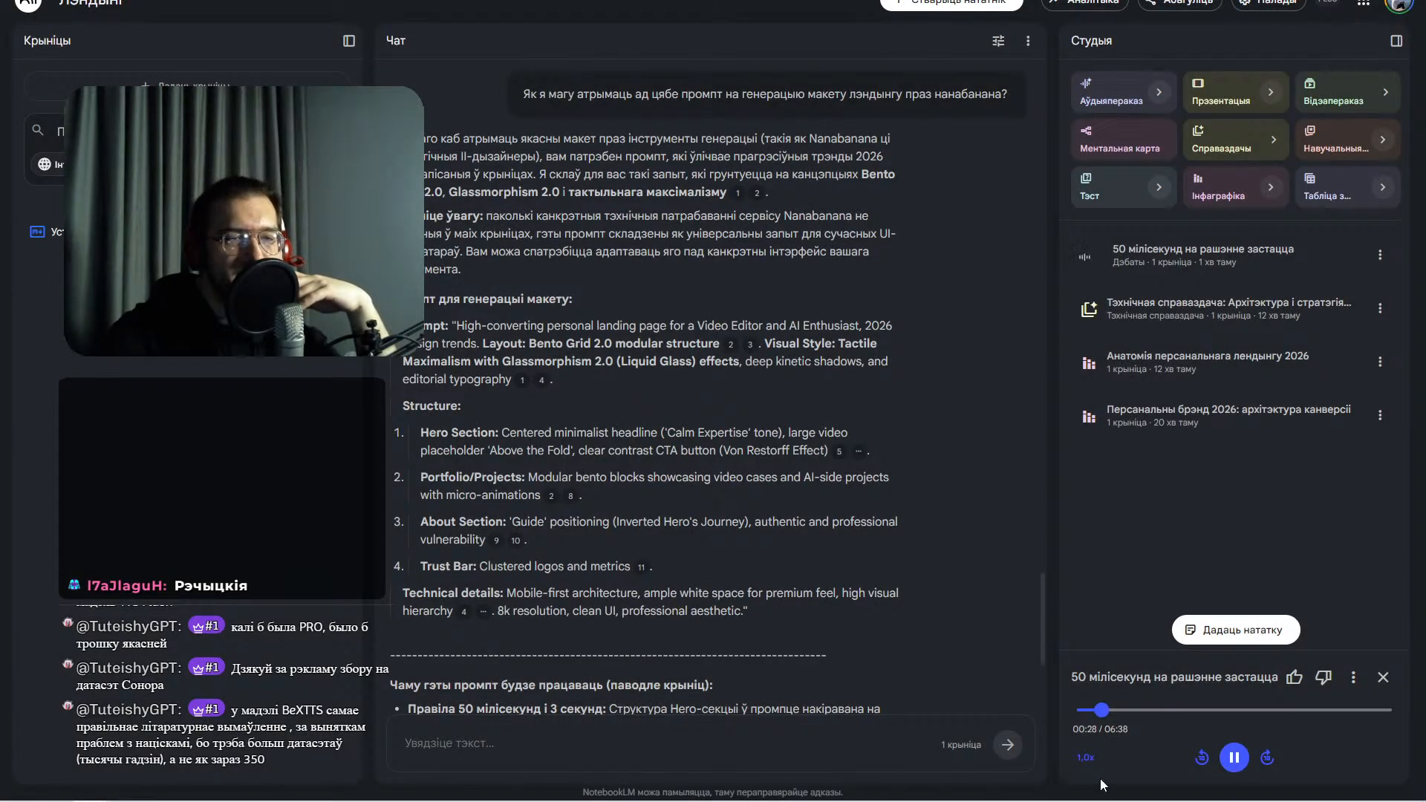
click(1085, 757)
click(1107, 685)
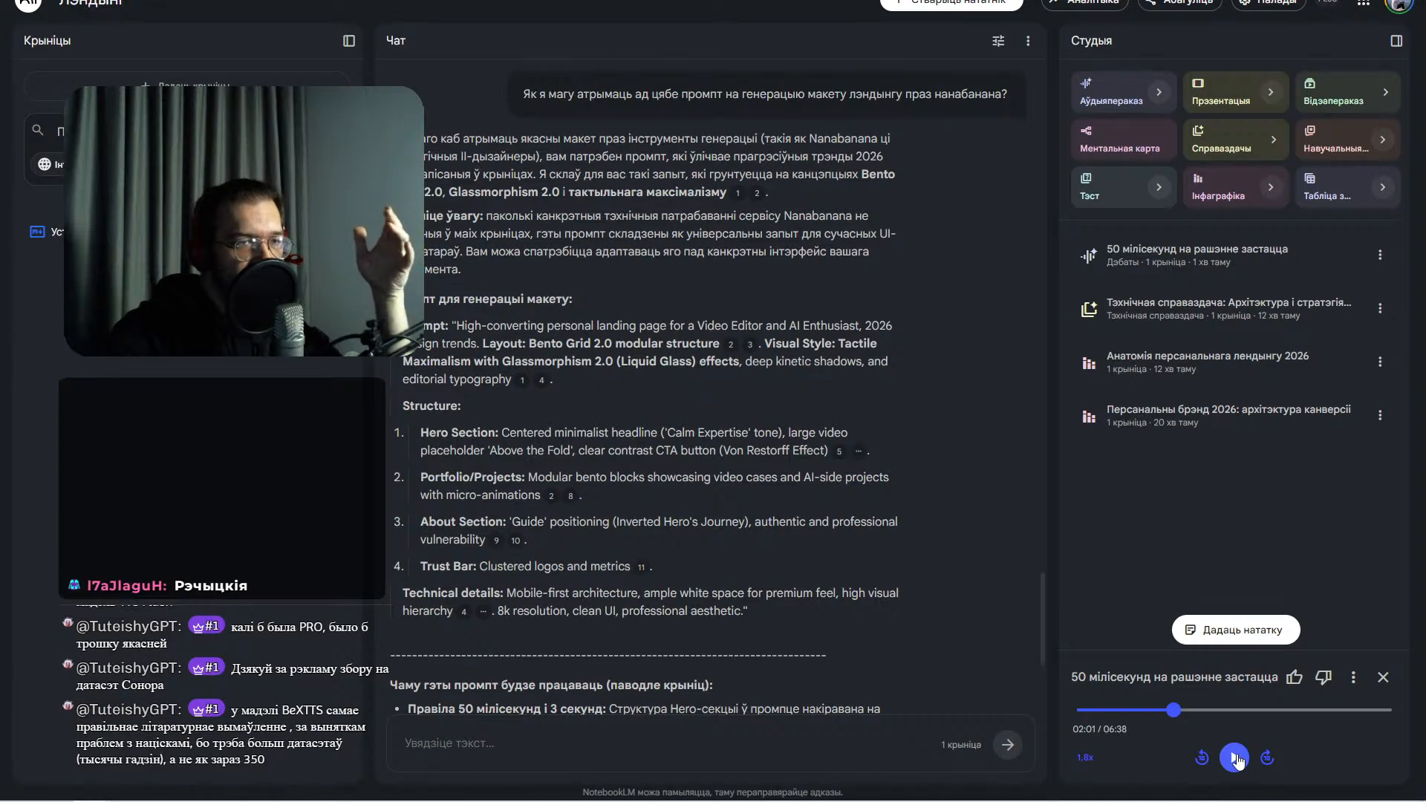
- Review the chat's landing page recommendations from the notebook summary down to the mockup prompt's explanation
scroll(795, 495, up, 15)
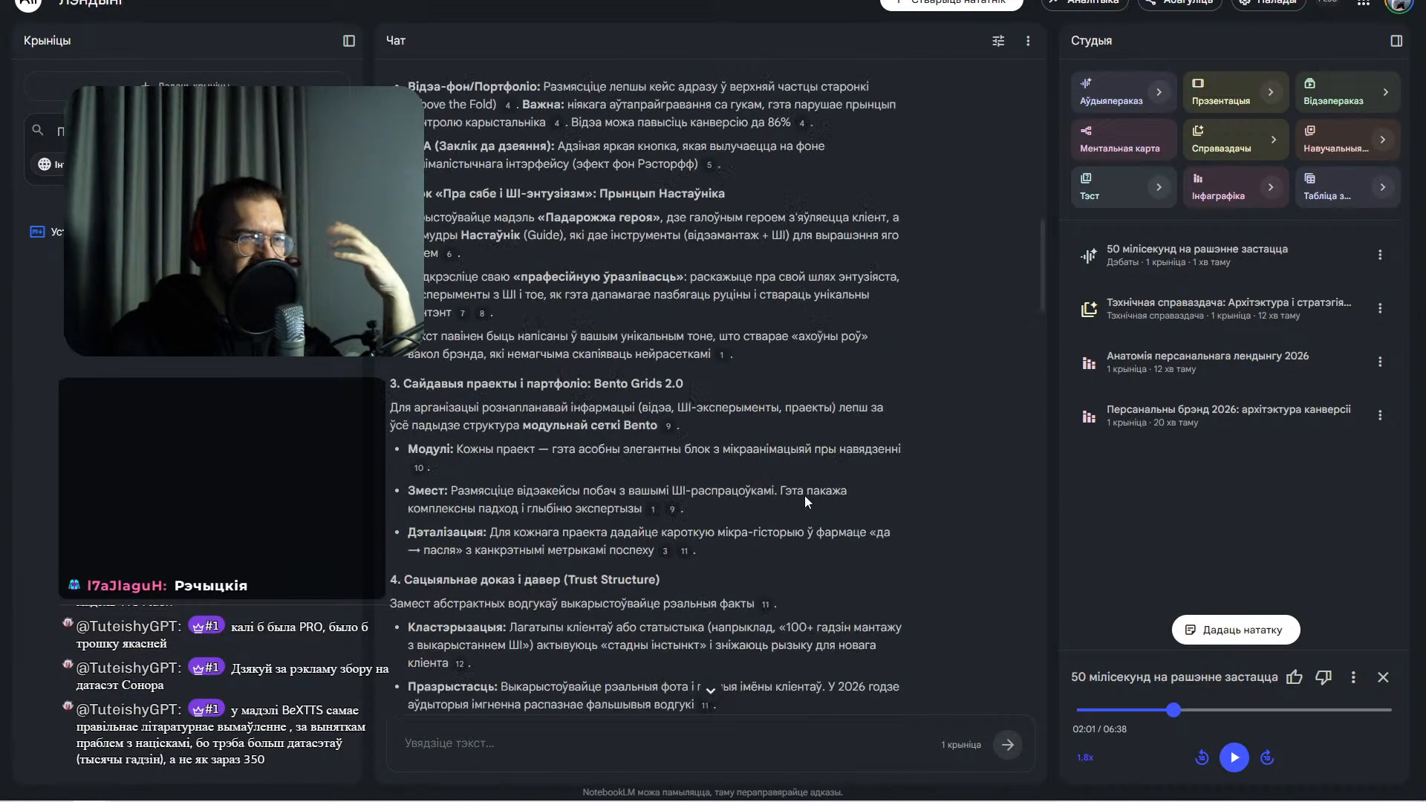
scroll(805, 496, up, 10)
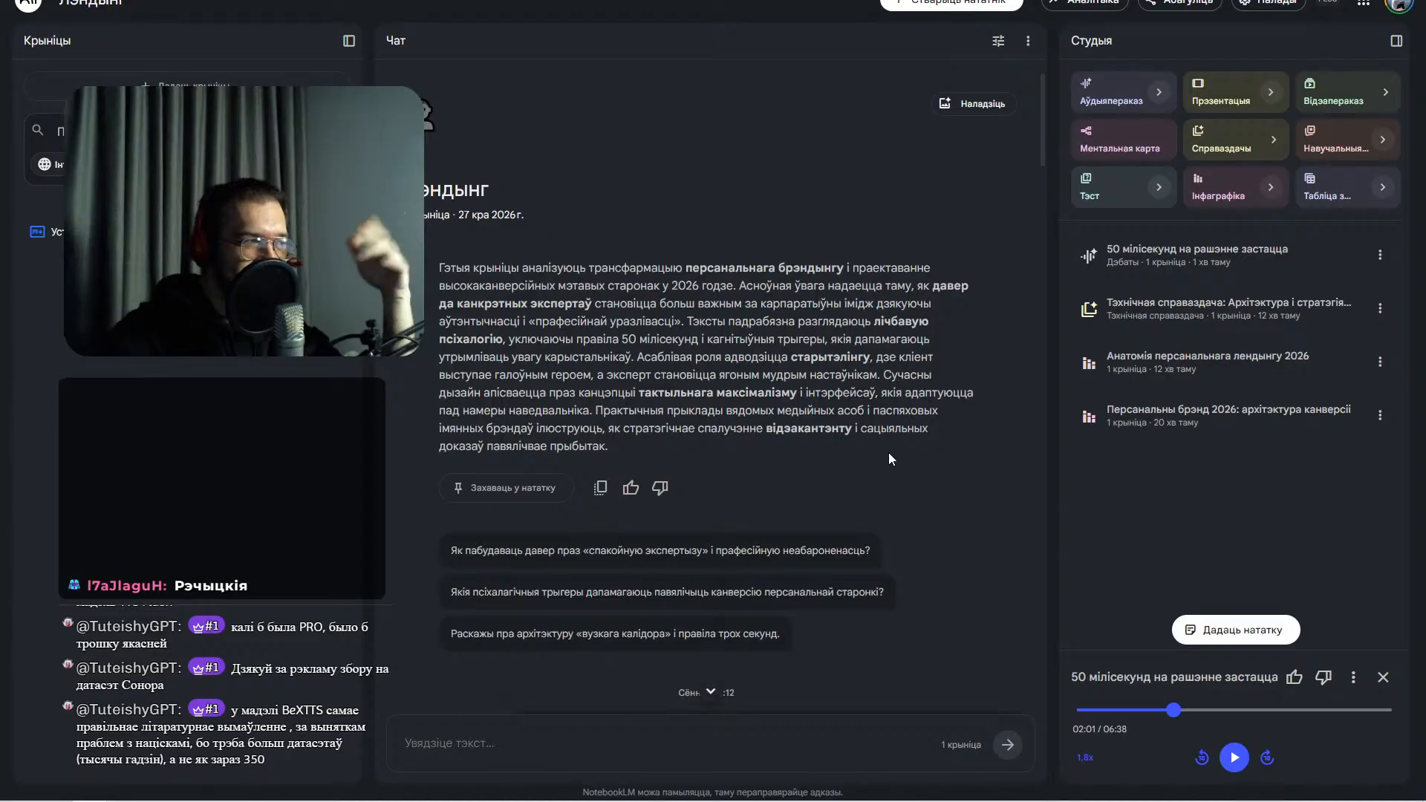
scroll(878, 415, down, 20)
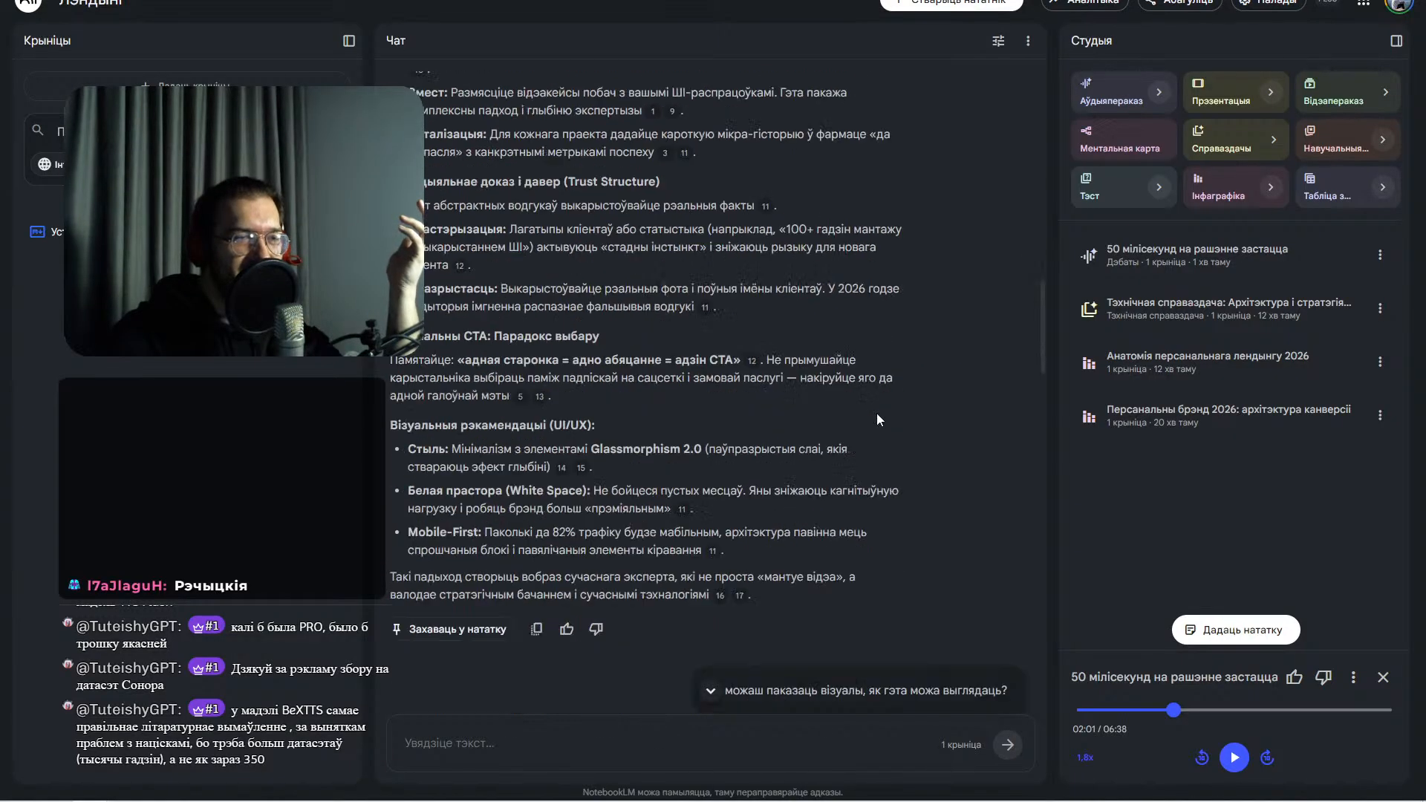
scroll(877, 416, down, 10)
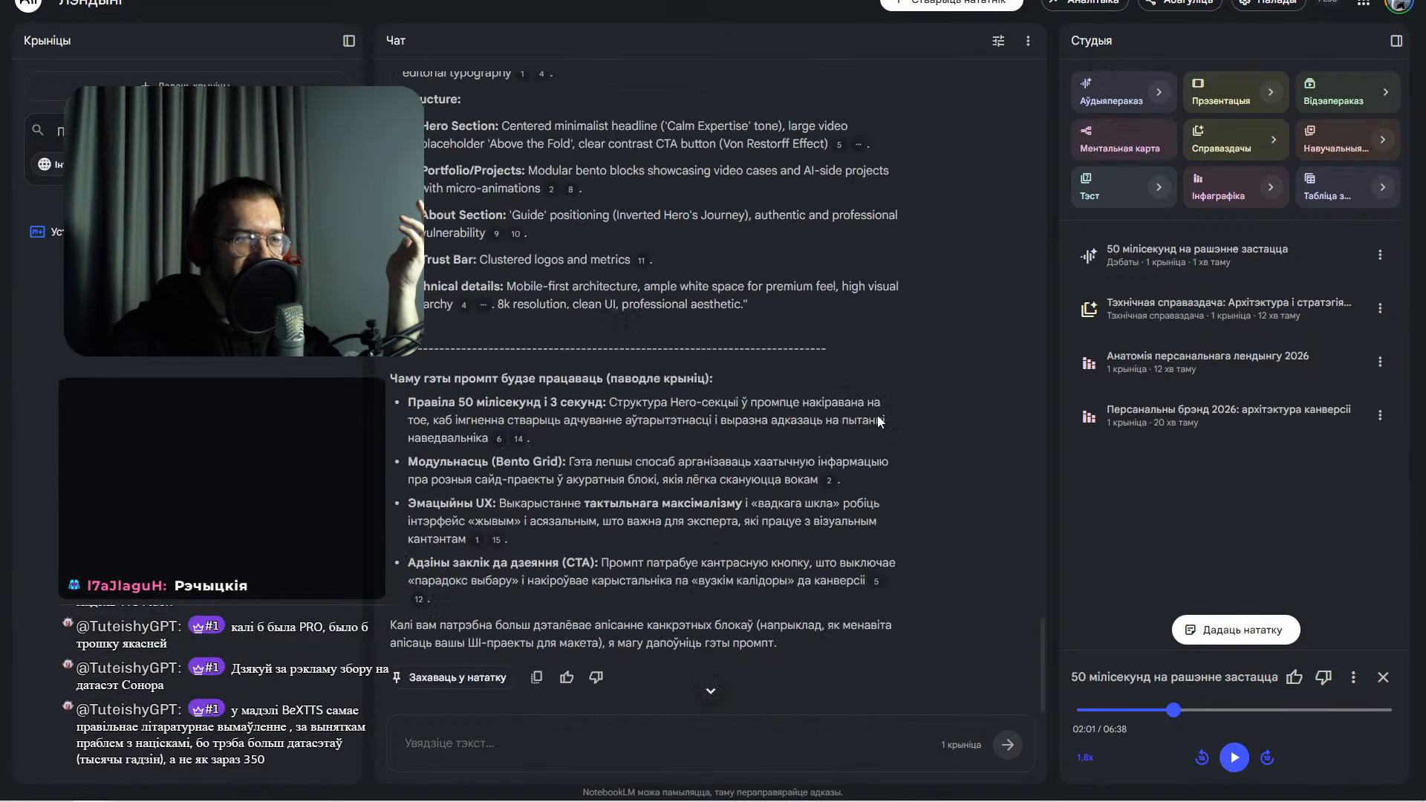
- Continue listening to the "50 мілісекунд на рашэнне застацца" debate in short stretches, pausing at about 03:14
click(1236, 757)
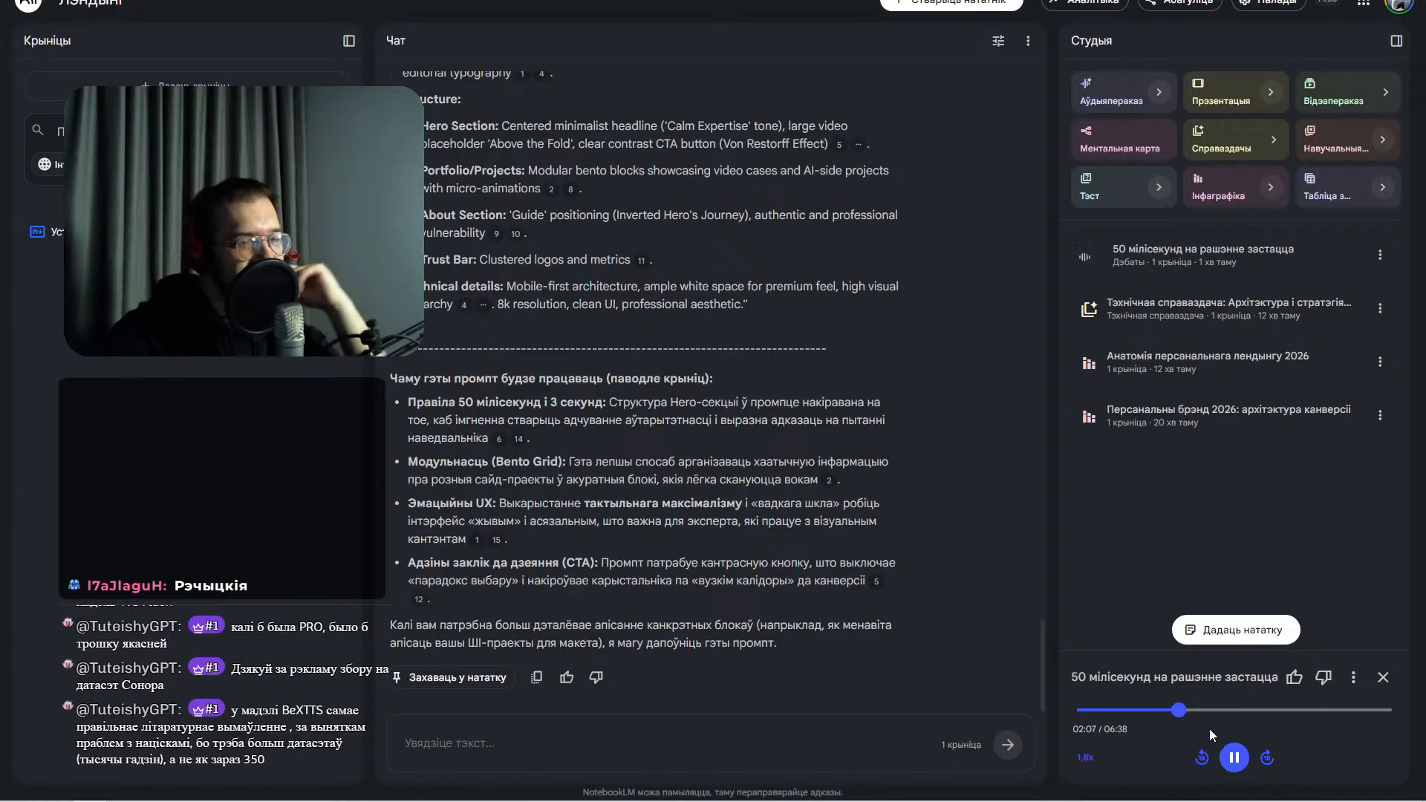
click(1236, 757)
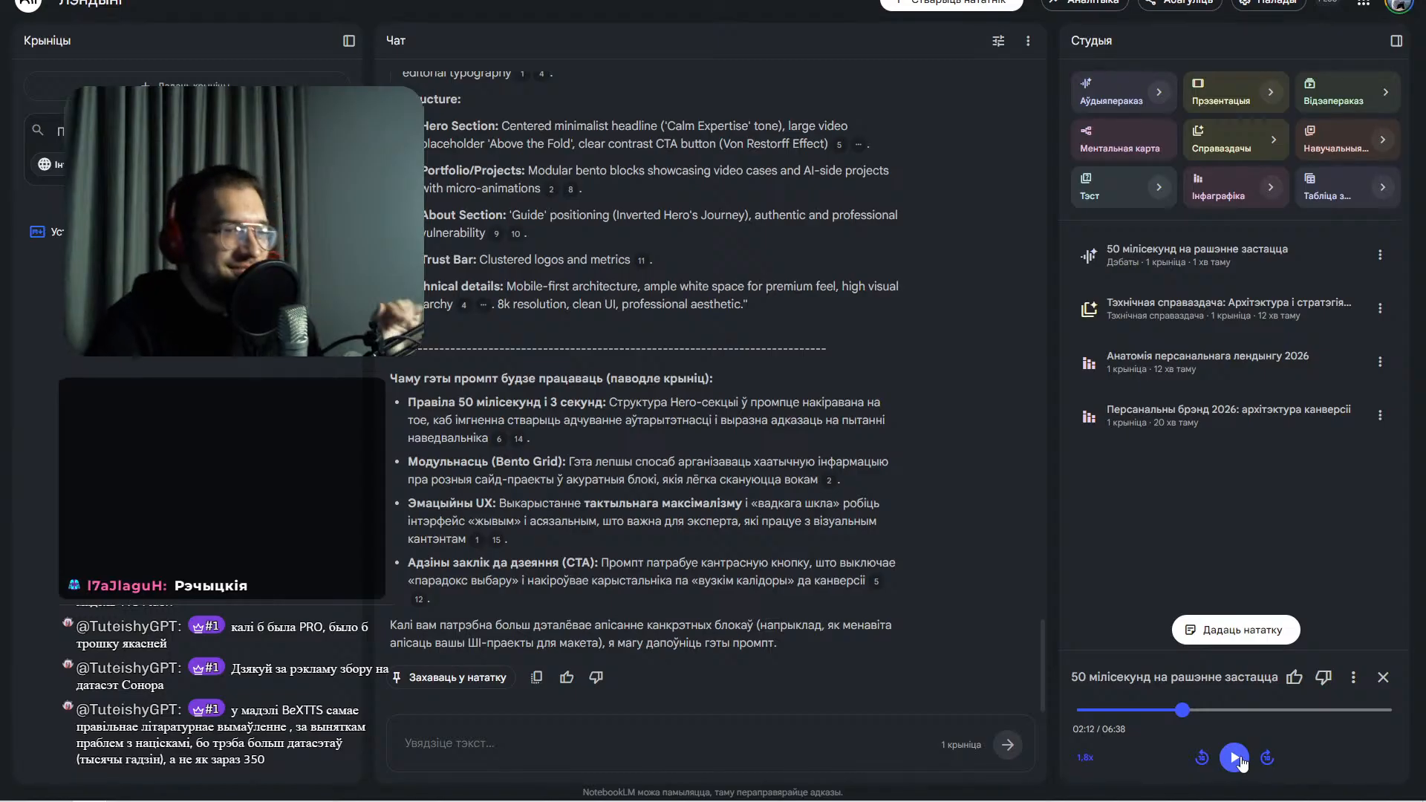
click(1236, 757)
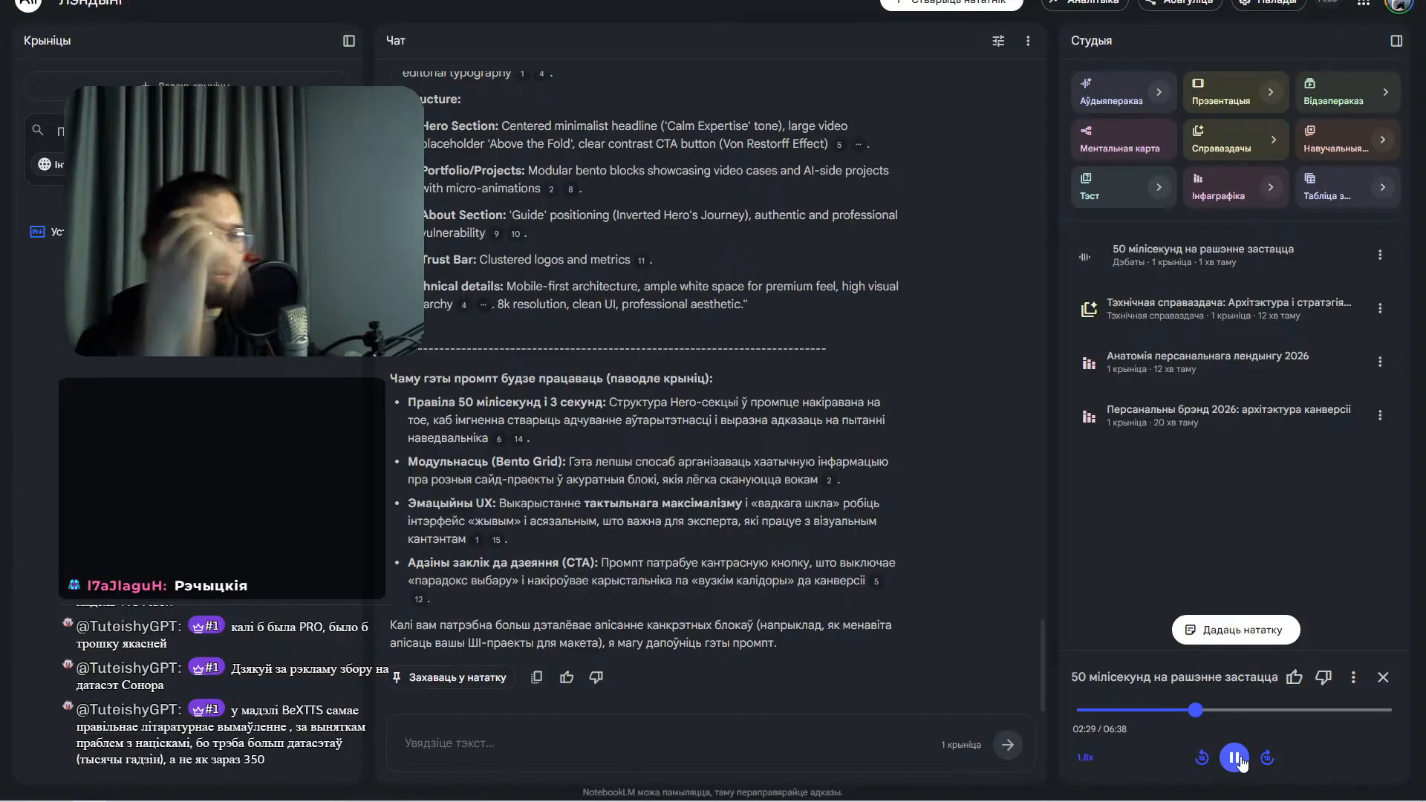
click(1240, 760)
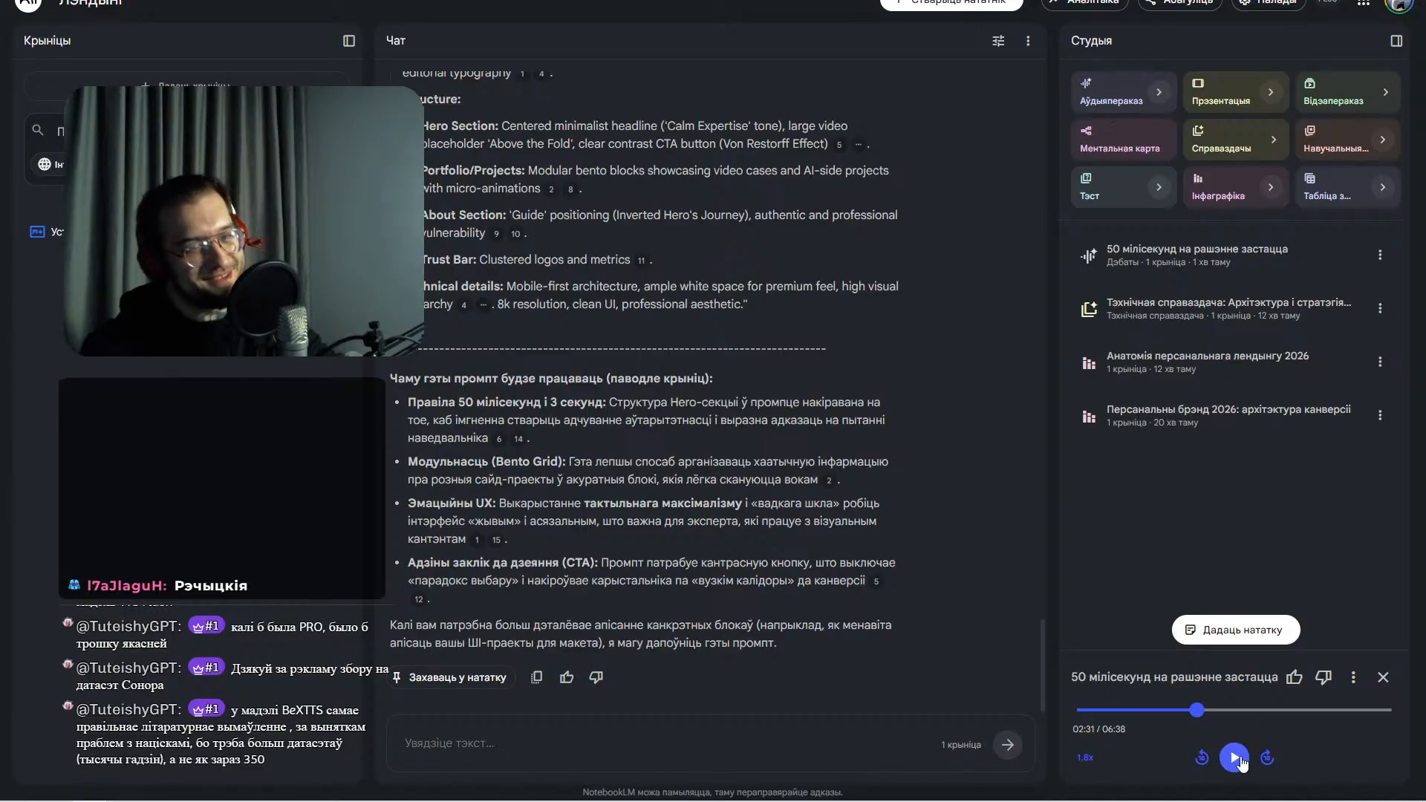
click(1235, 758)
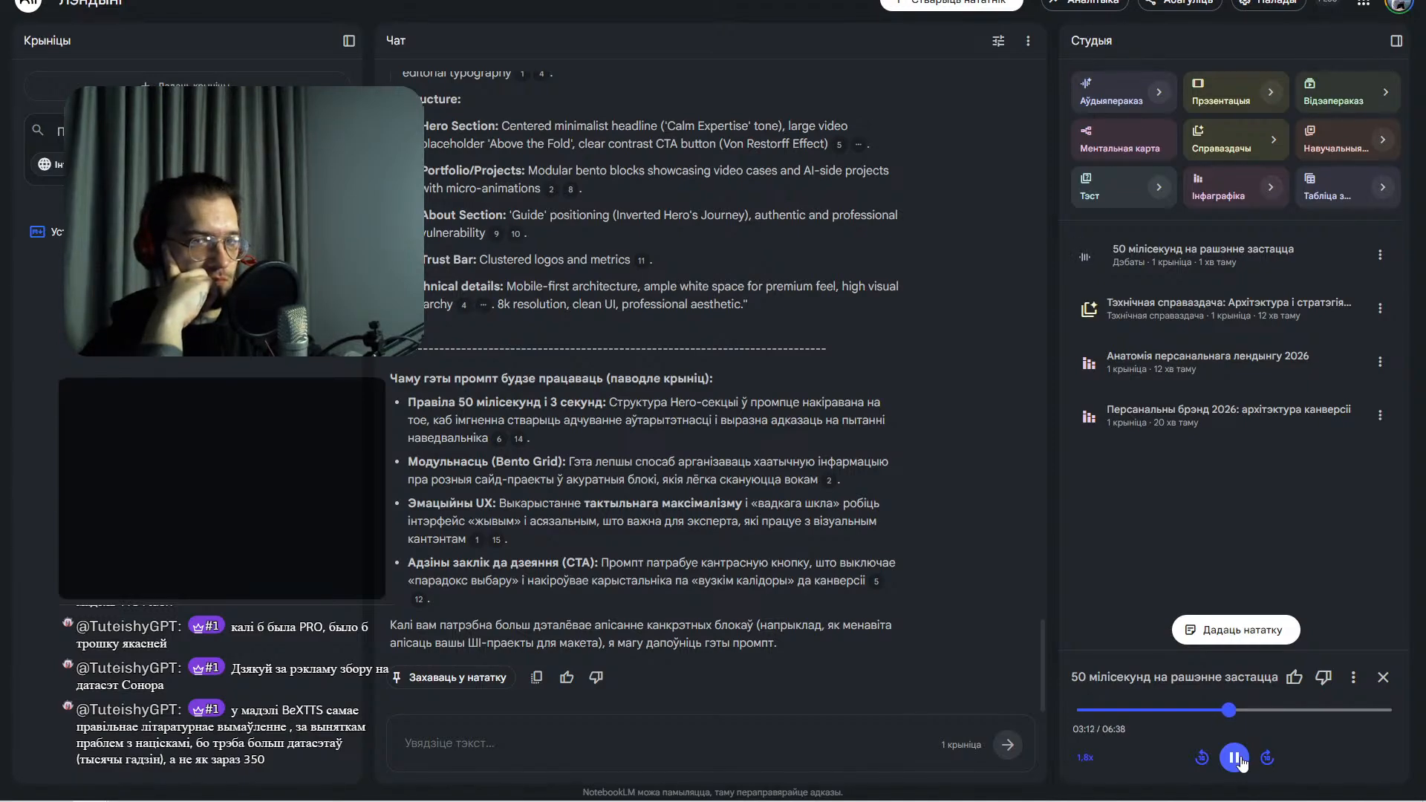
click(1239, 761)
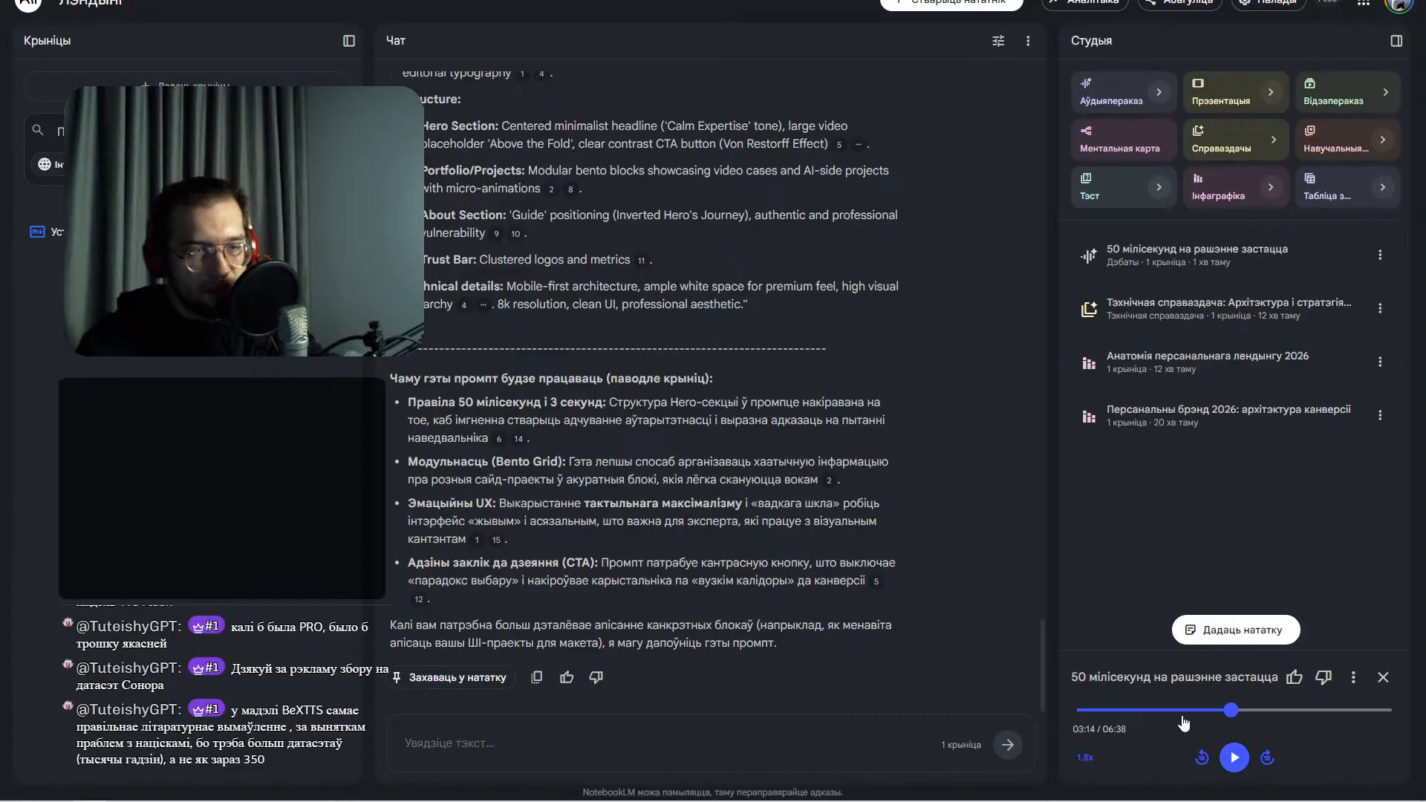
- Rewind the debate to about 03:07 and replay that passage at 1.0x playback speed
click(1225, 710)
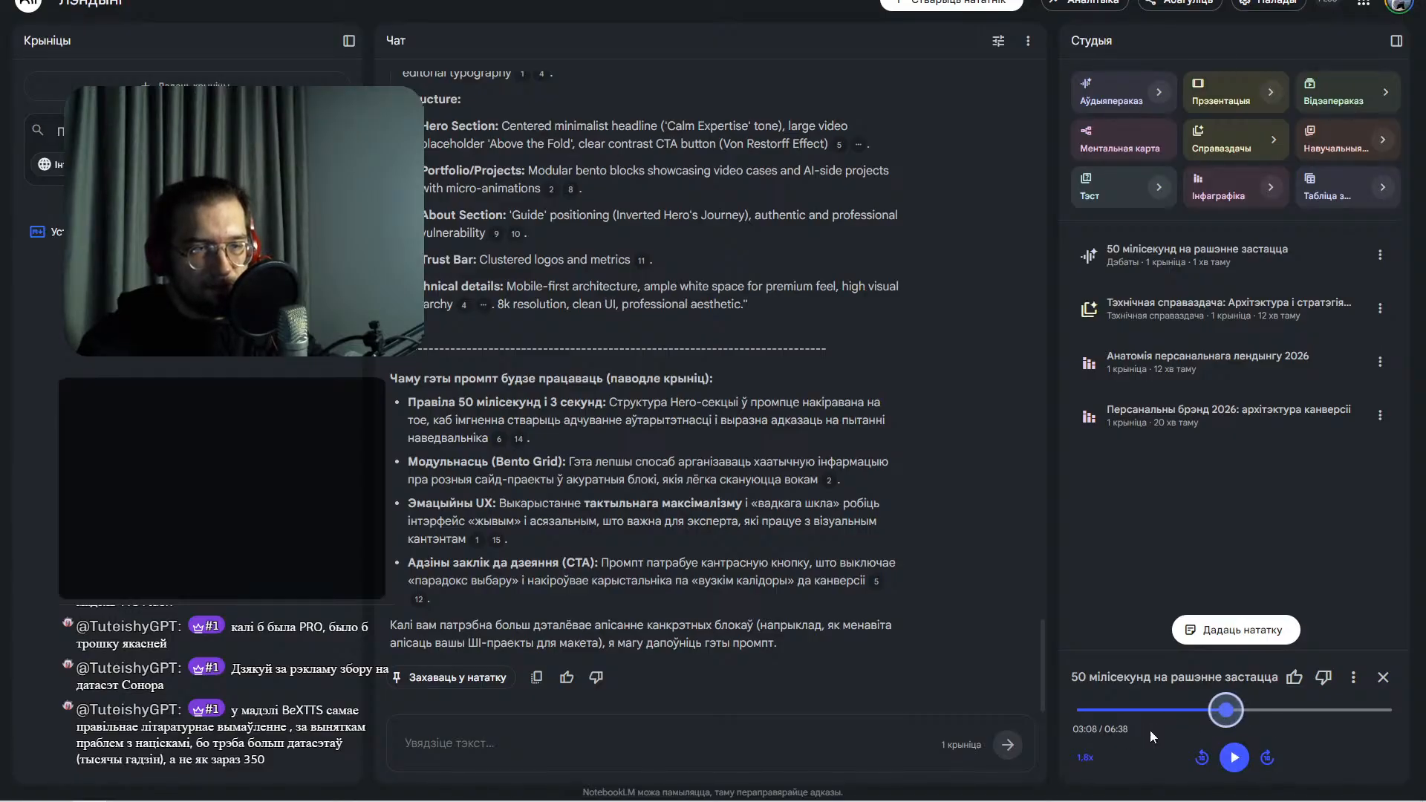
click(1089, 759)
click(1092, 582)
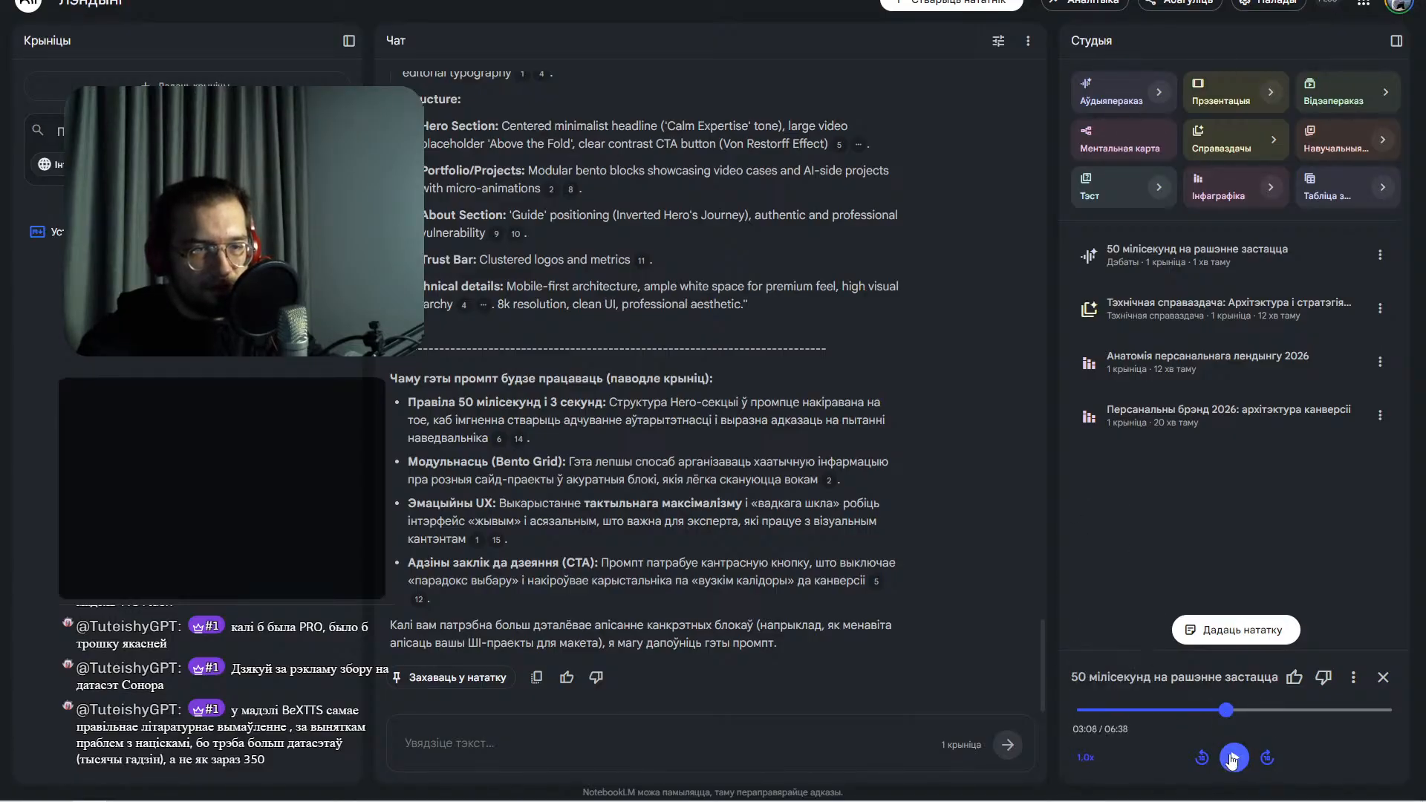
click(1234, 758)
click(1234, 757)
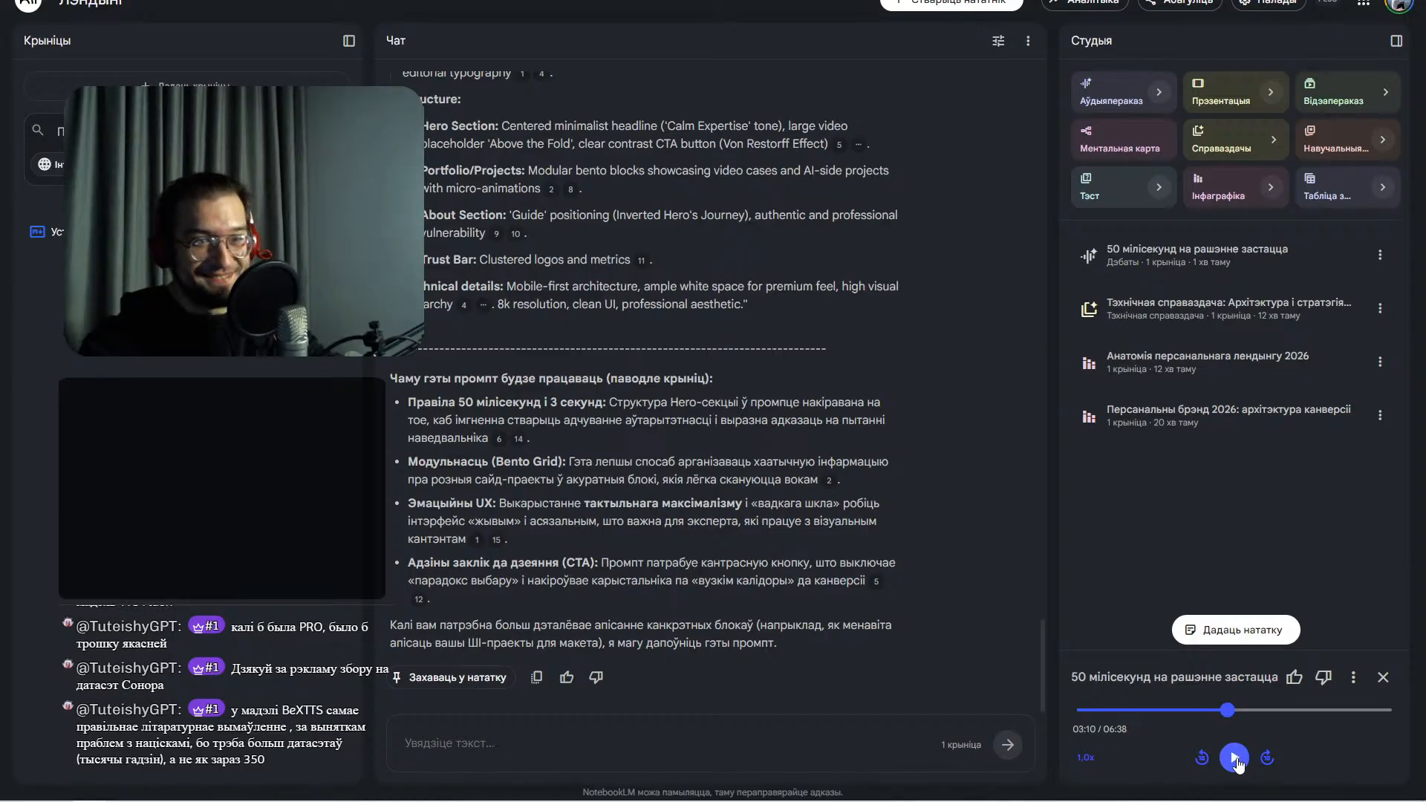
drag(1228, 710, 1223, 710)
click(1236, 759)
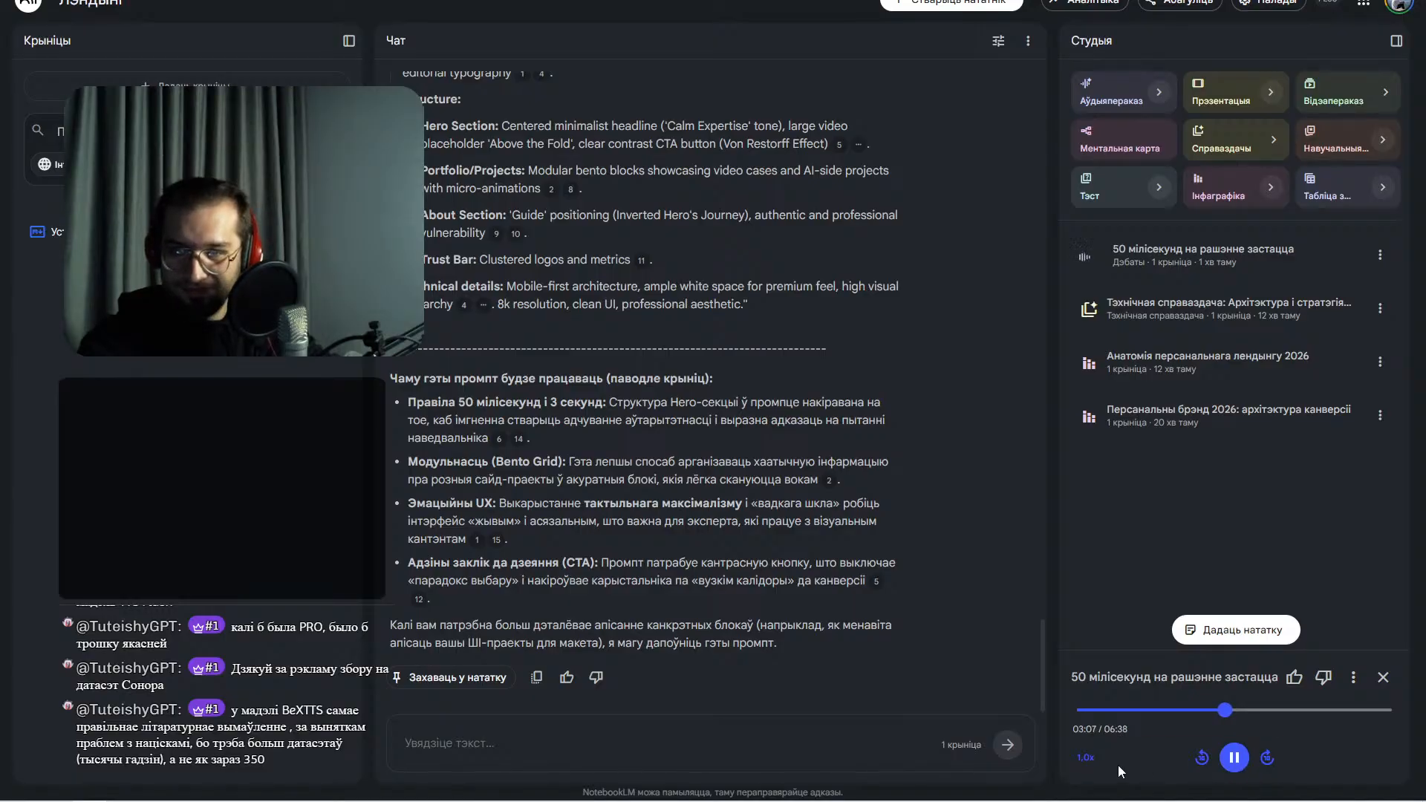
click(1236, 767)
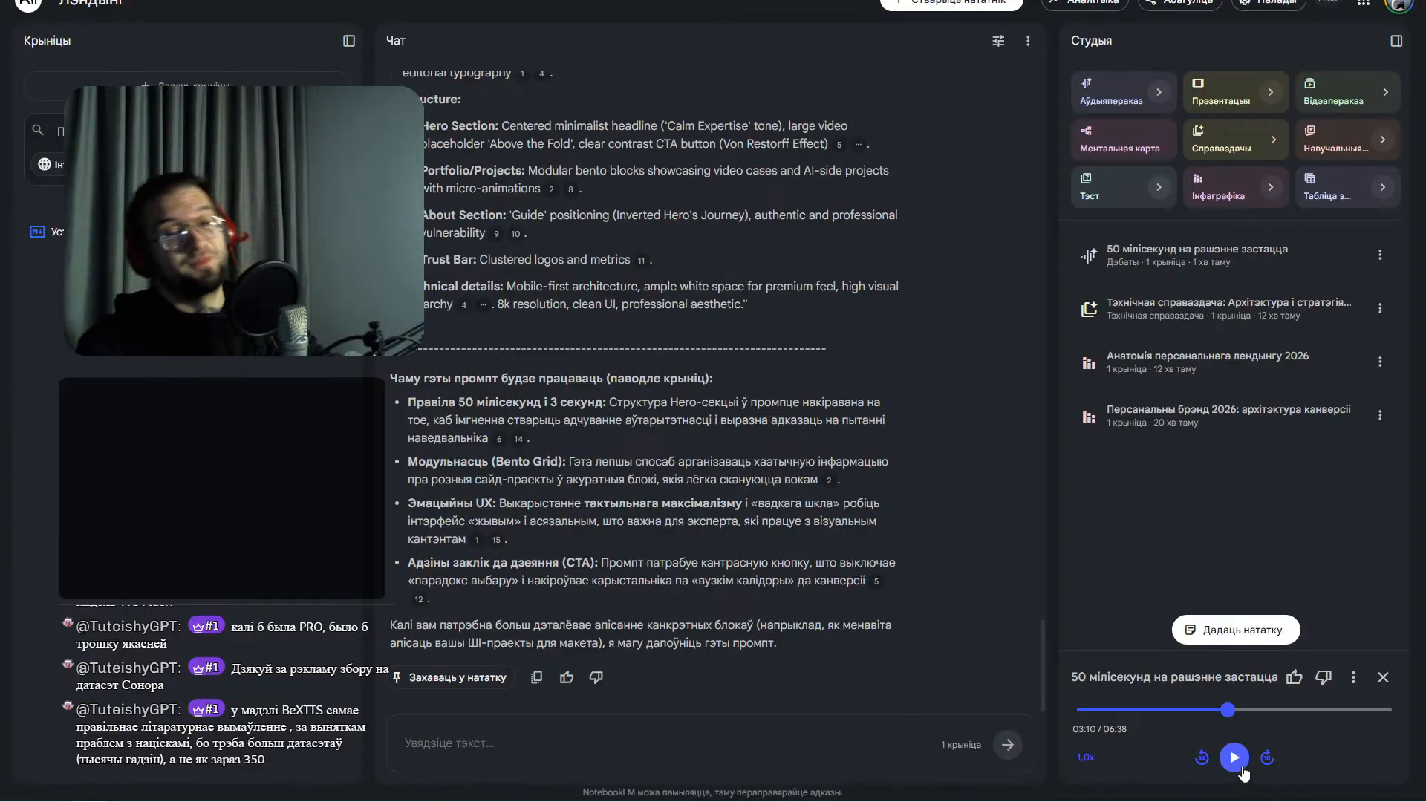
- Resume the debate at 1.8x playback speed and pause it at about 03:39
click(1235, 757)
click(1086, 758)
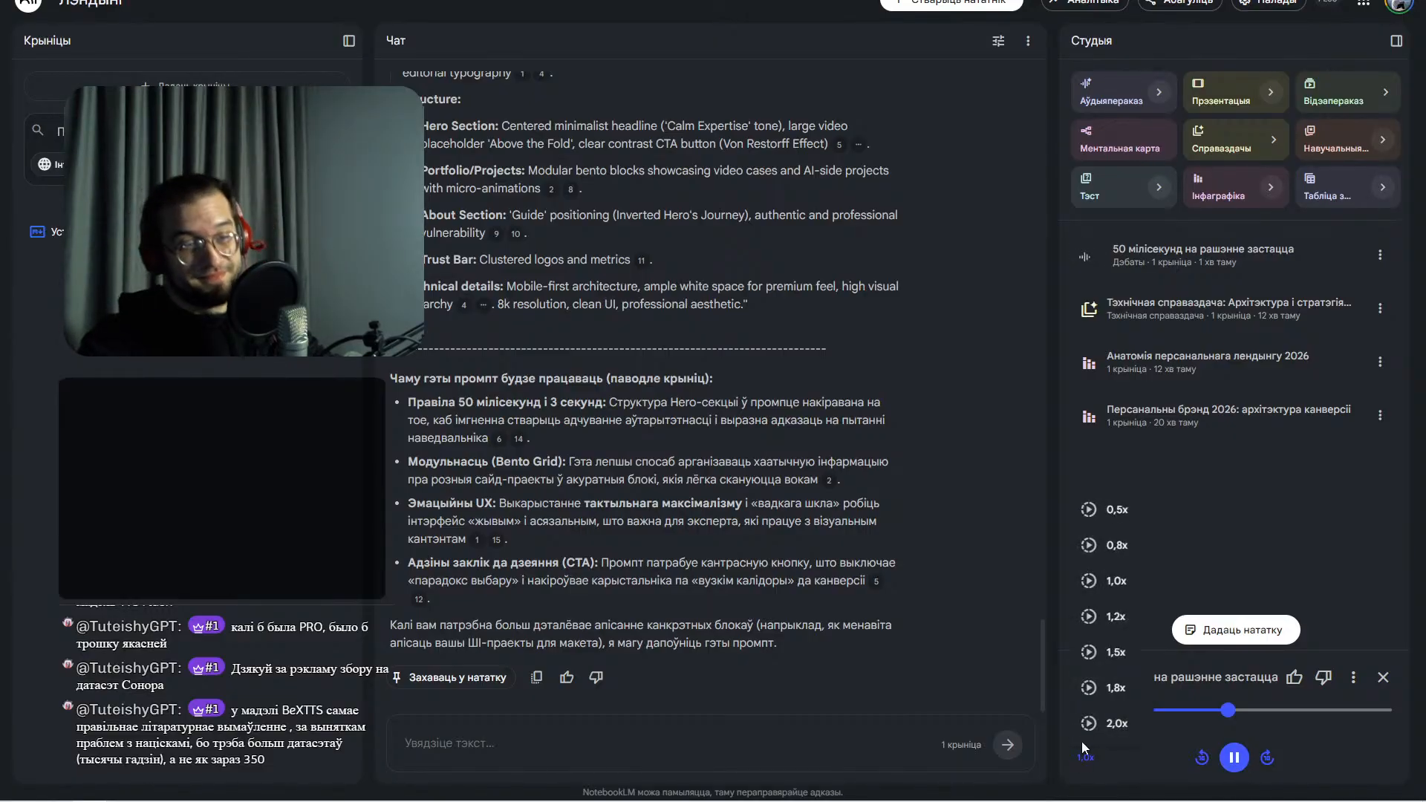
click(1107, 685)
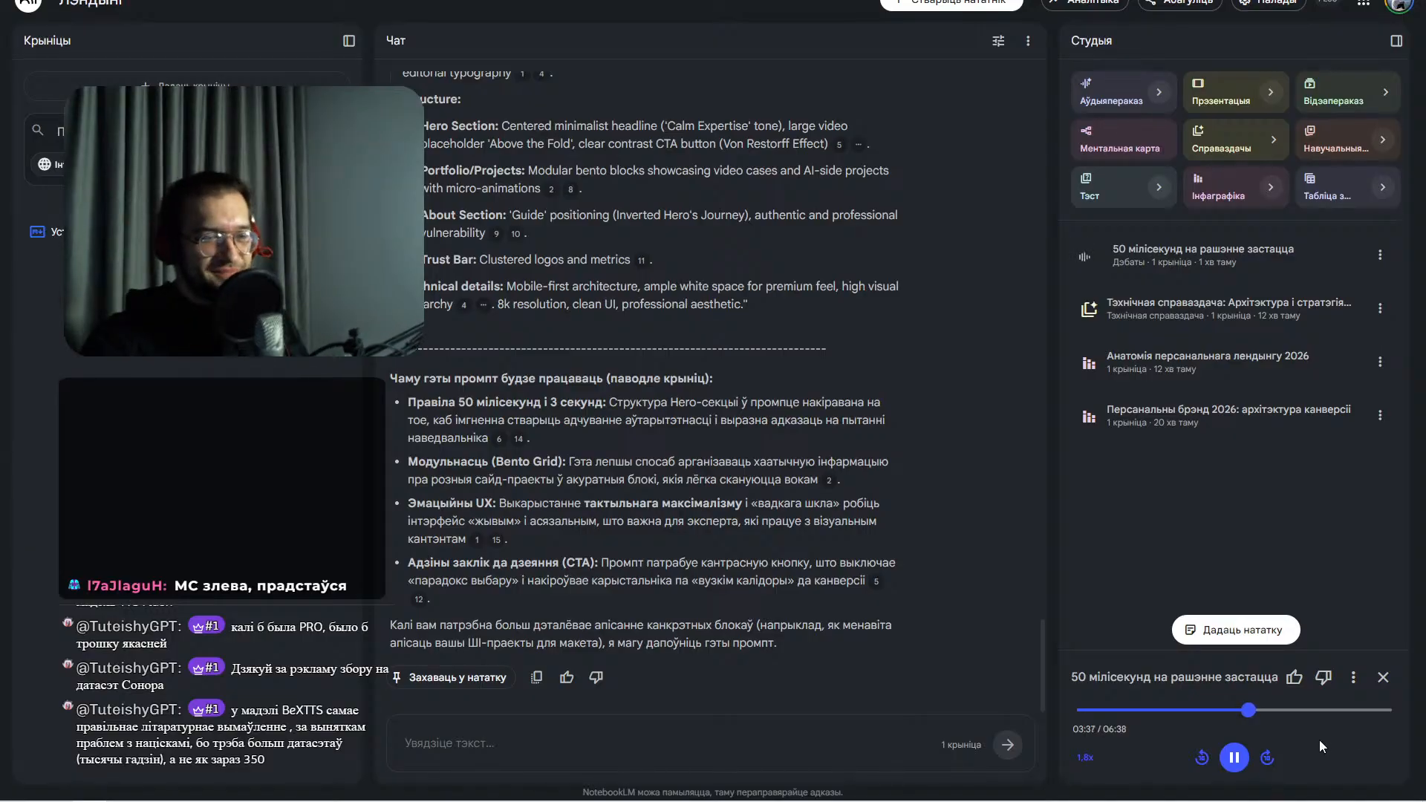
click(1235, 758)
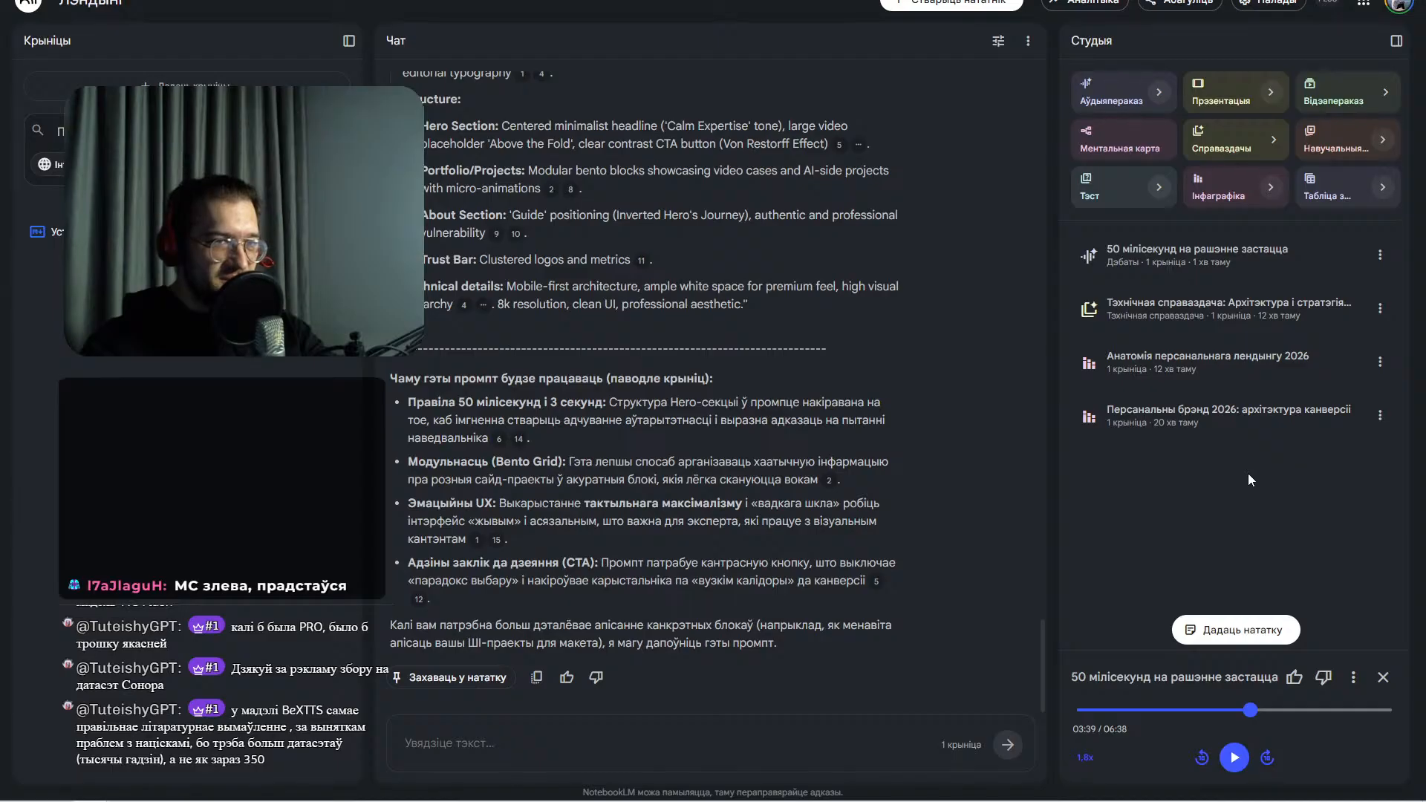
- Compare the chat's landing page recommendations with the "Video editor landing page design" mockup in Flow, and return to NotebookLM
scroll(893, 448, up, 20)
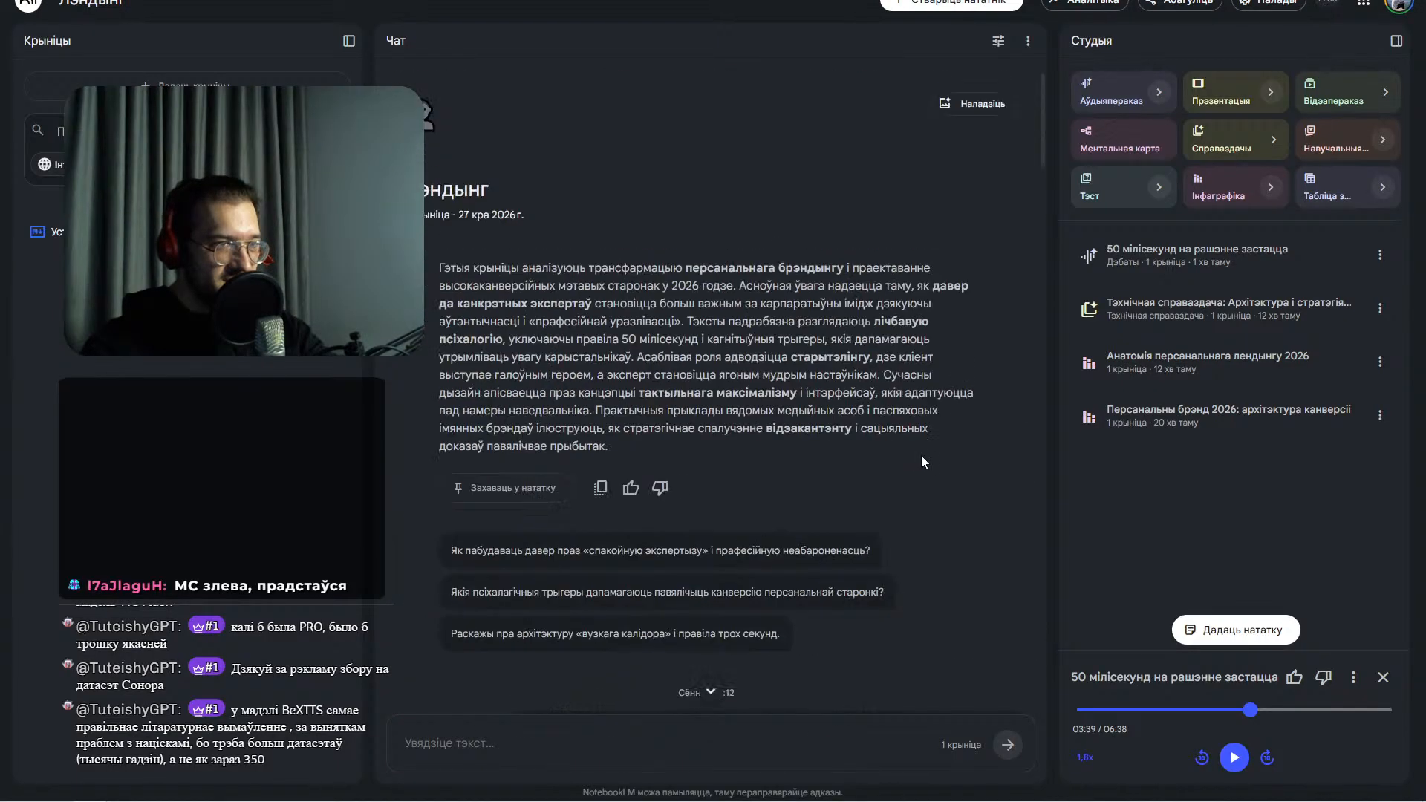
scroll(921, 456, down, 10)
scroll(924, 451, down, 15)
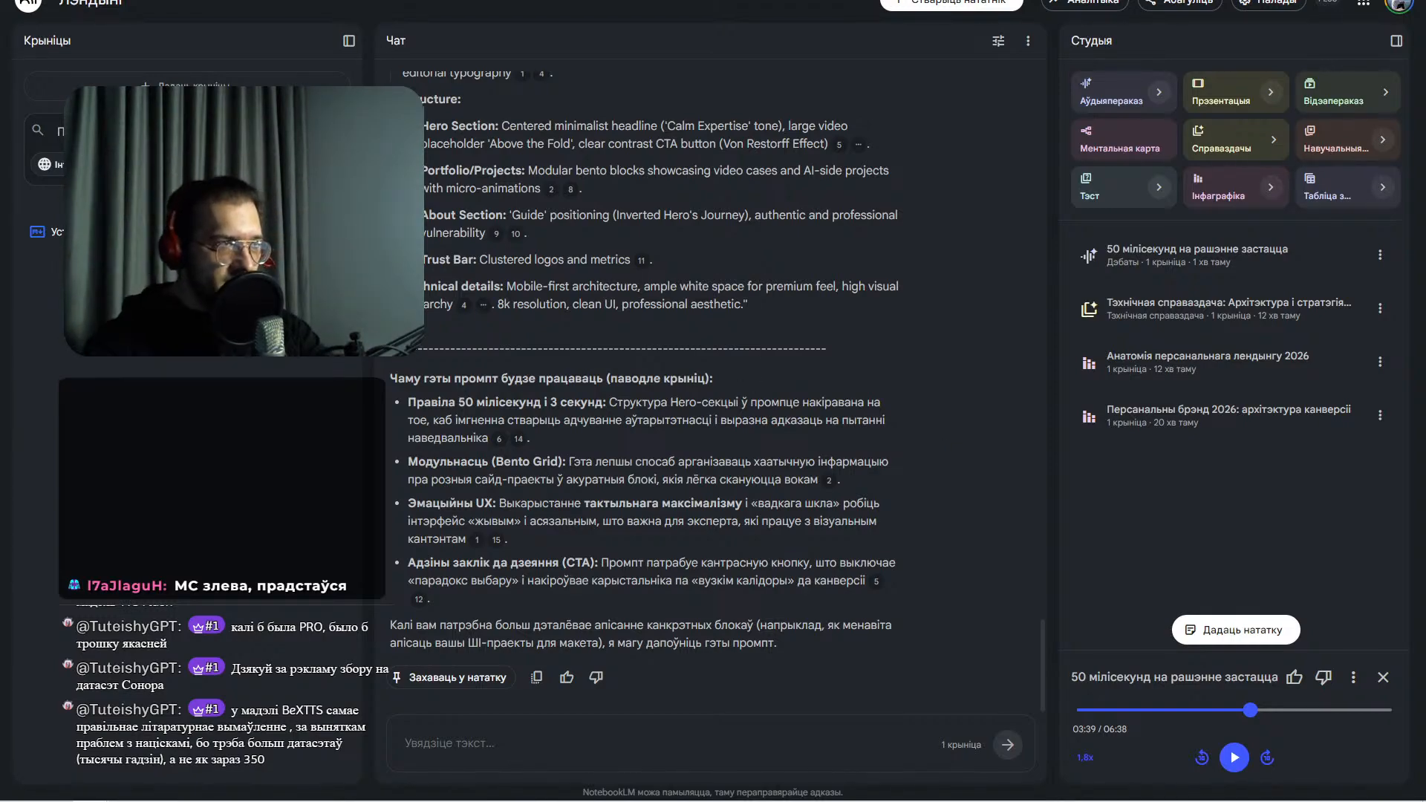
click(356, 0)
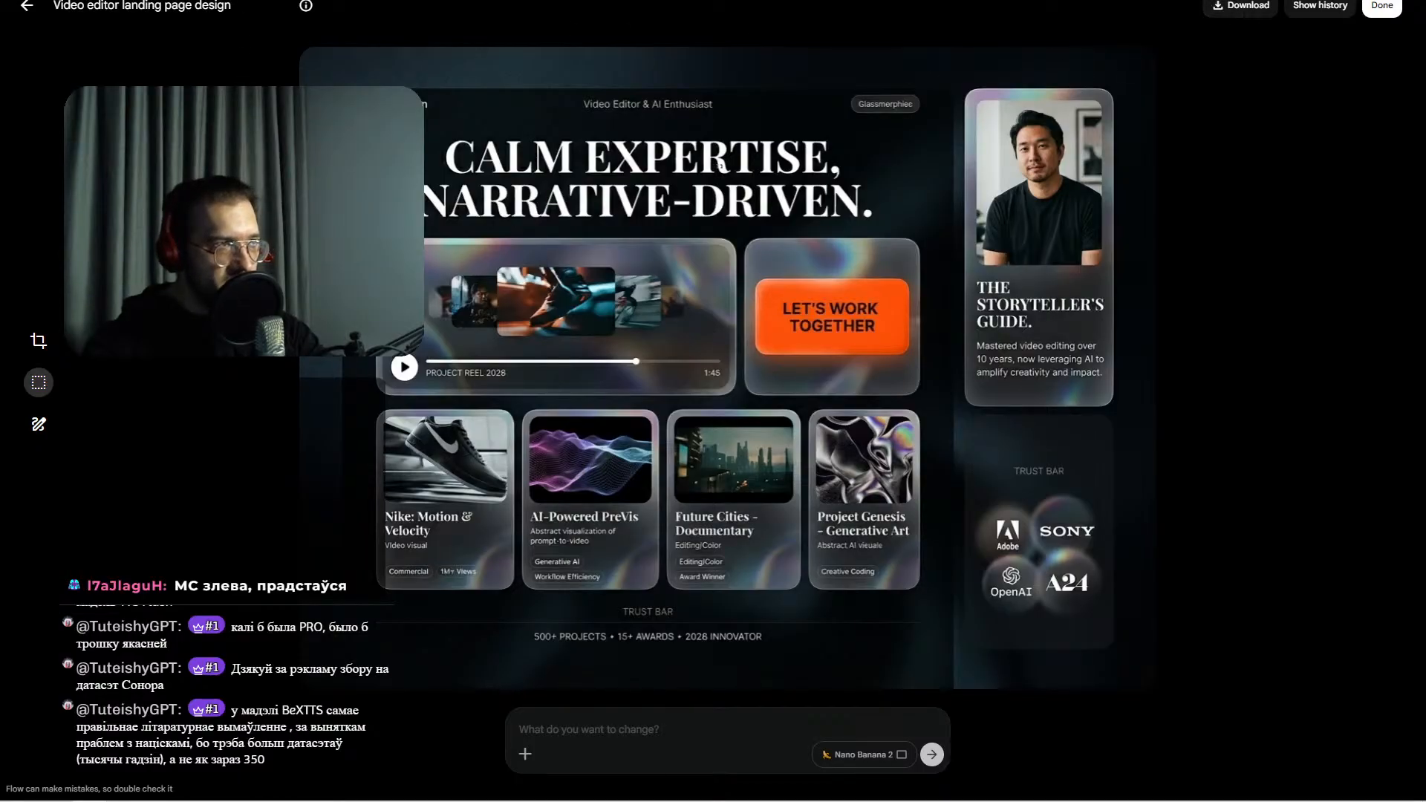
click(230, 0)
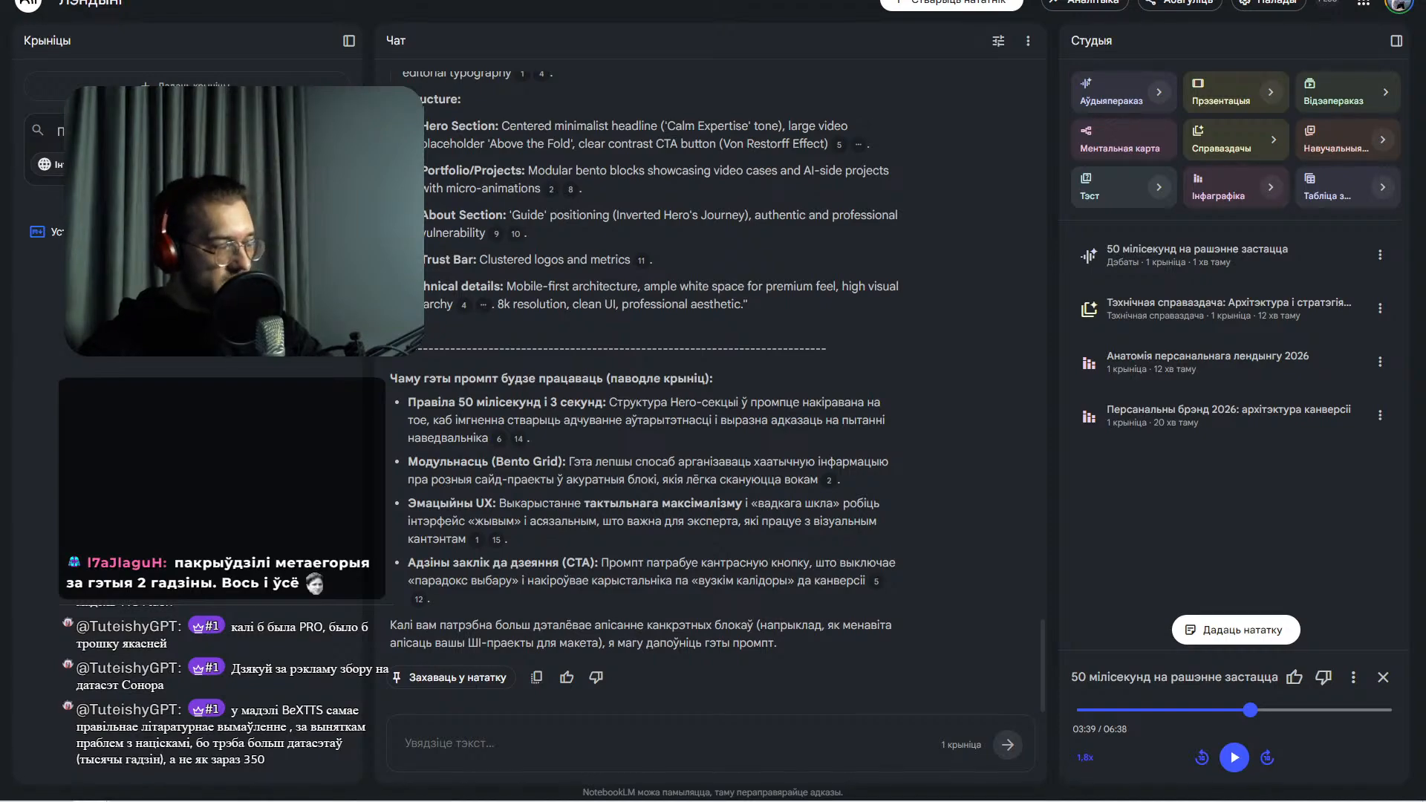
mouse_move(1077, 800)
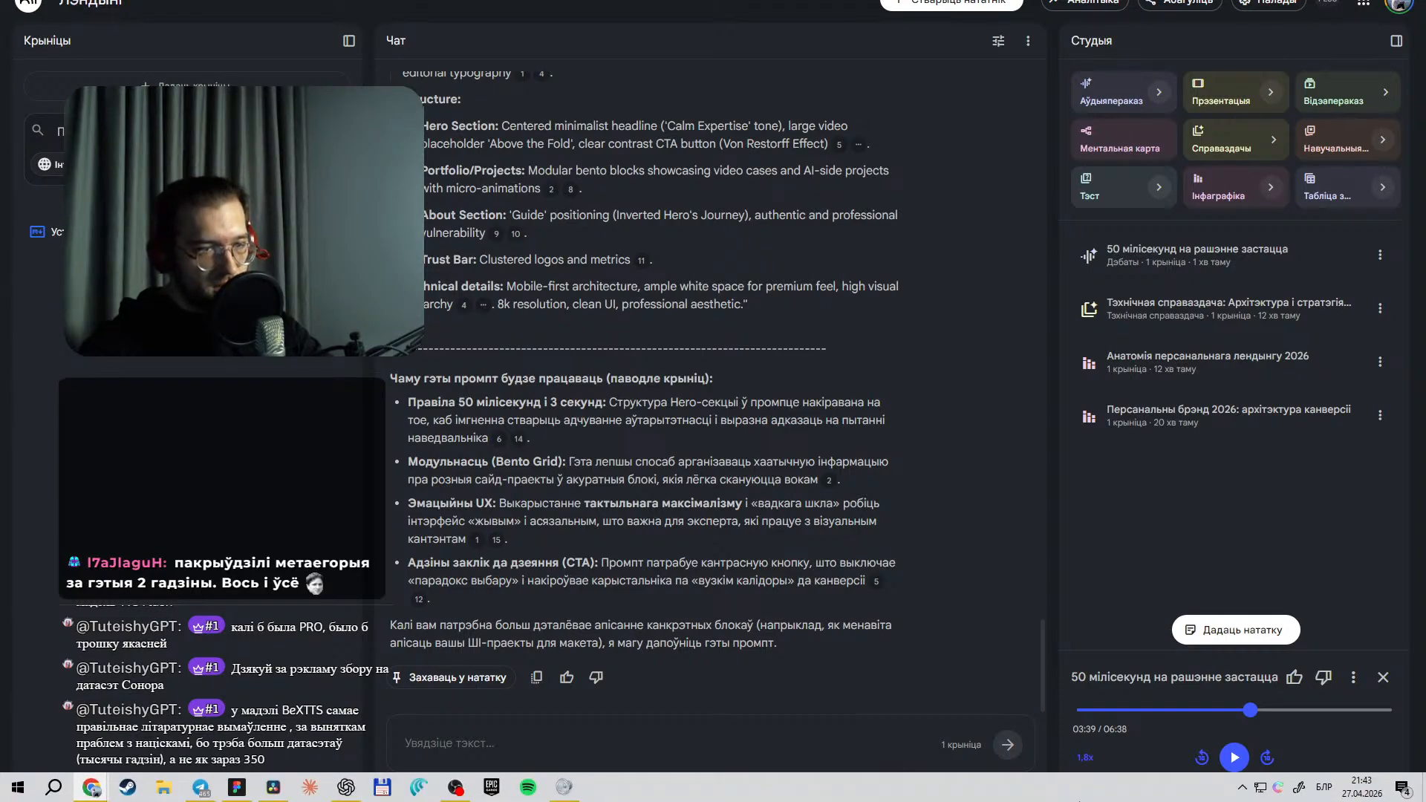